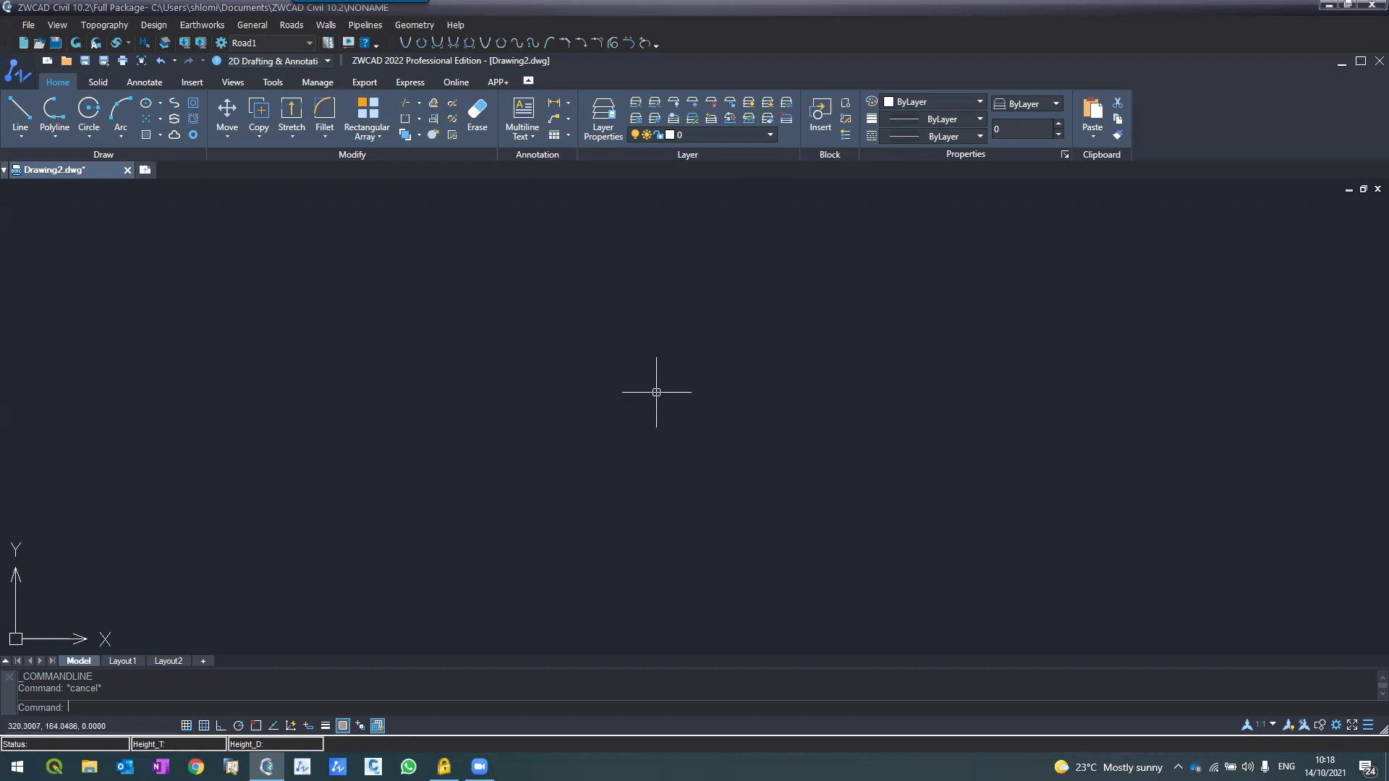
Step: Start a new project without saving the current one and create a Lesson2.1 folder inside On-line training 09.2021
click(26, 25)
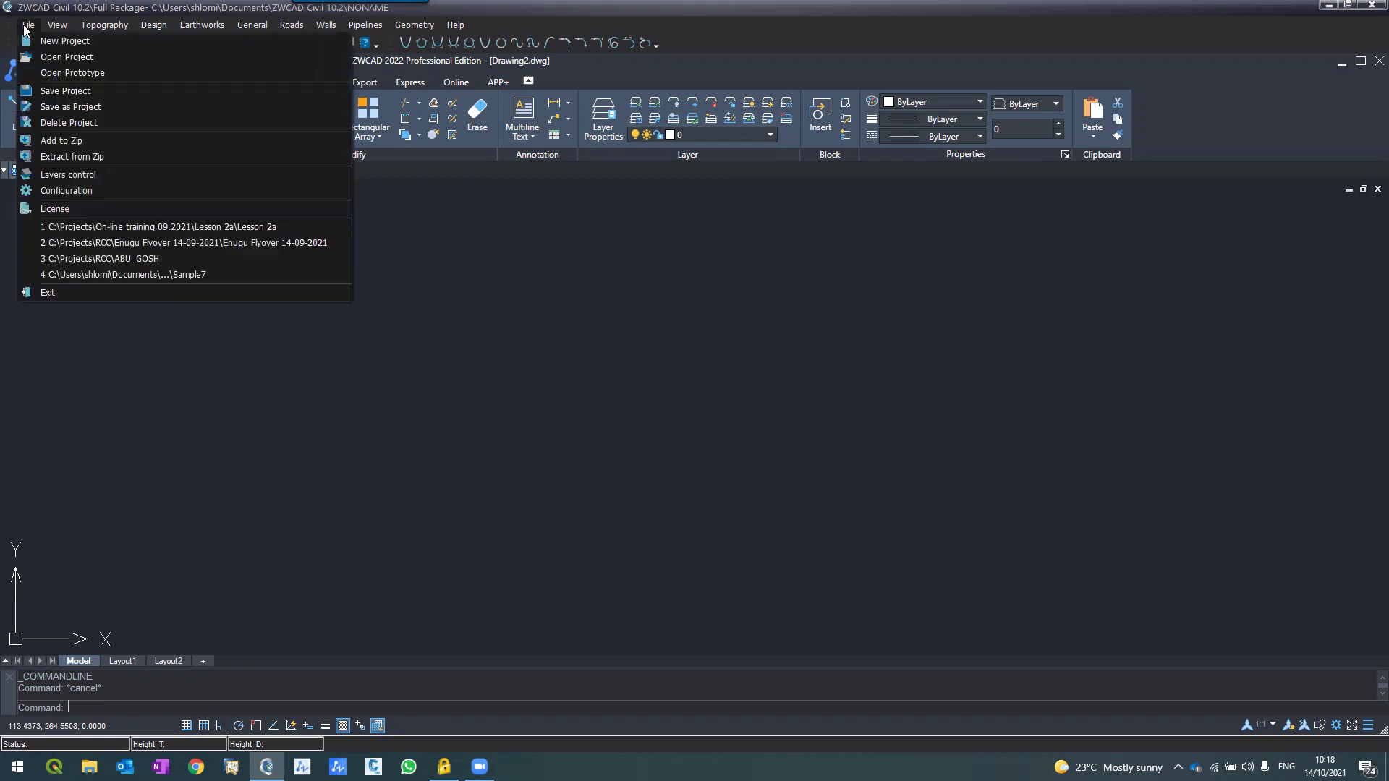
click(58, 41)
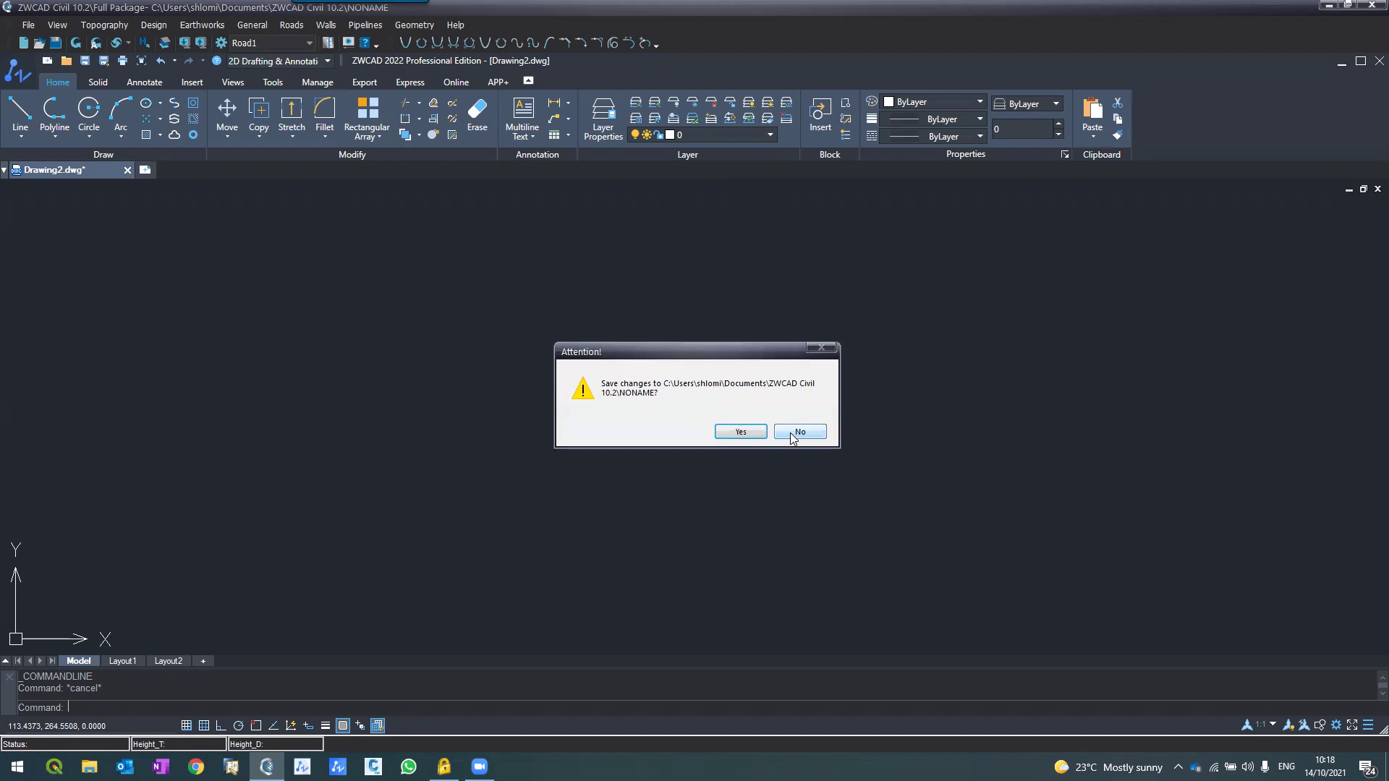
click(793, 433)
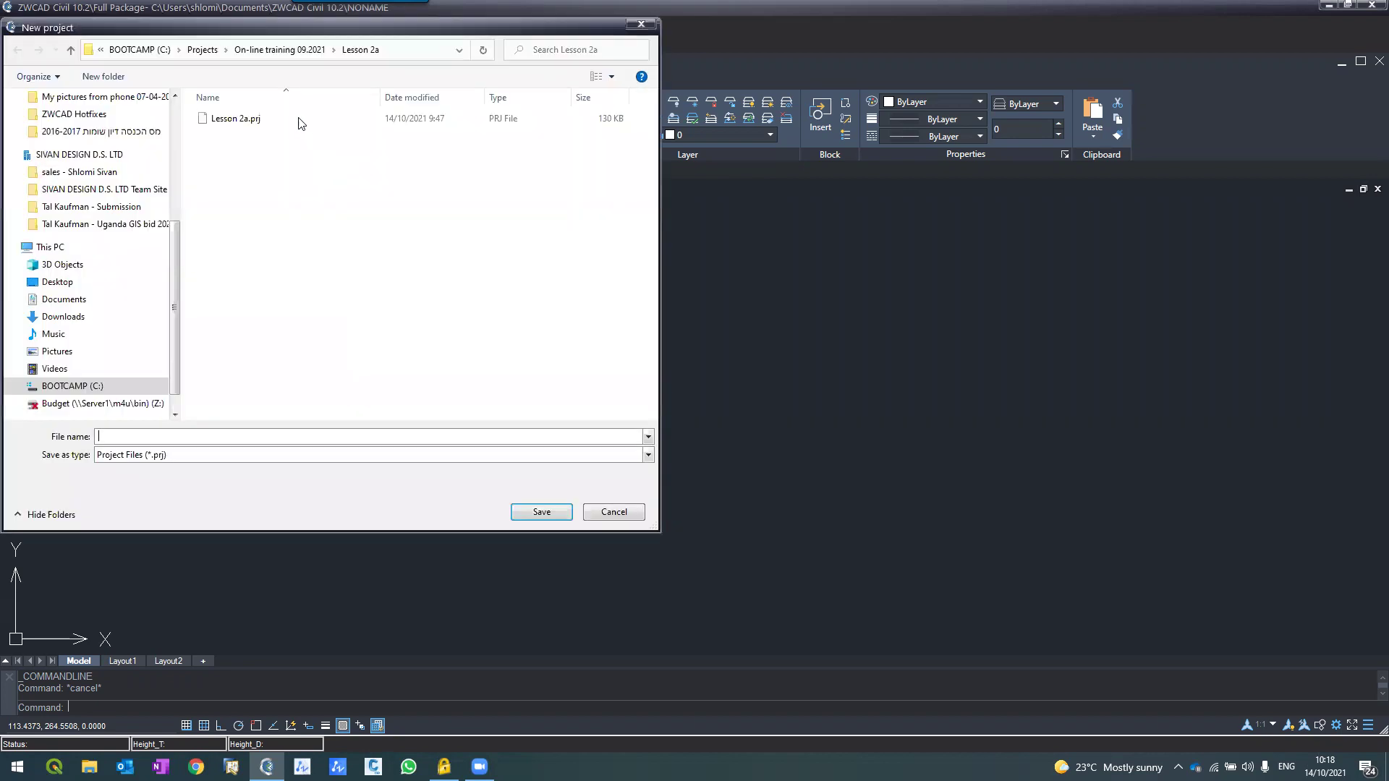
click(284, 50)
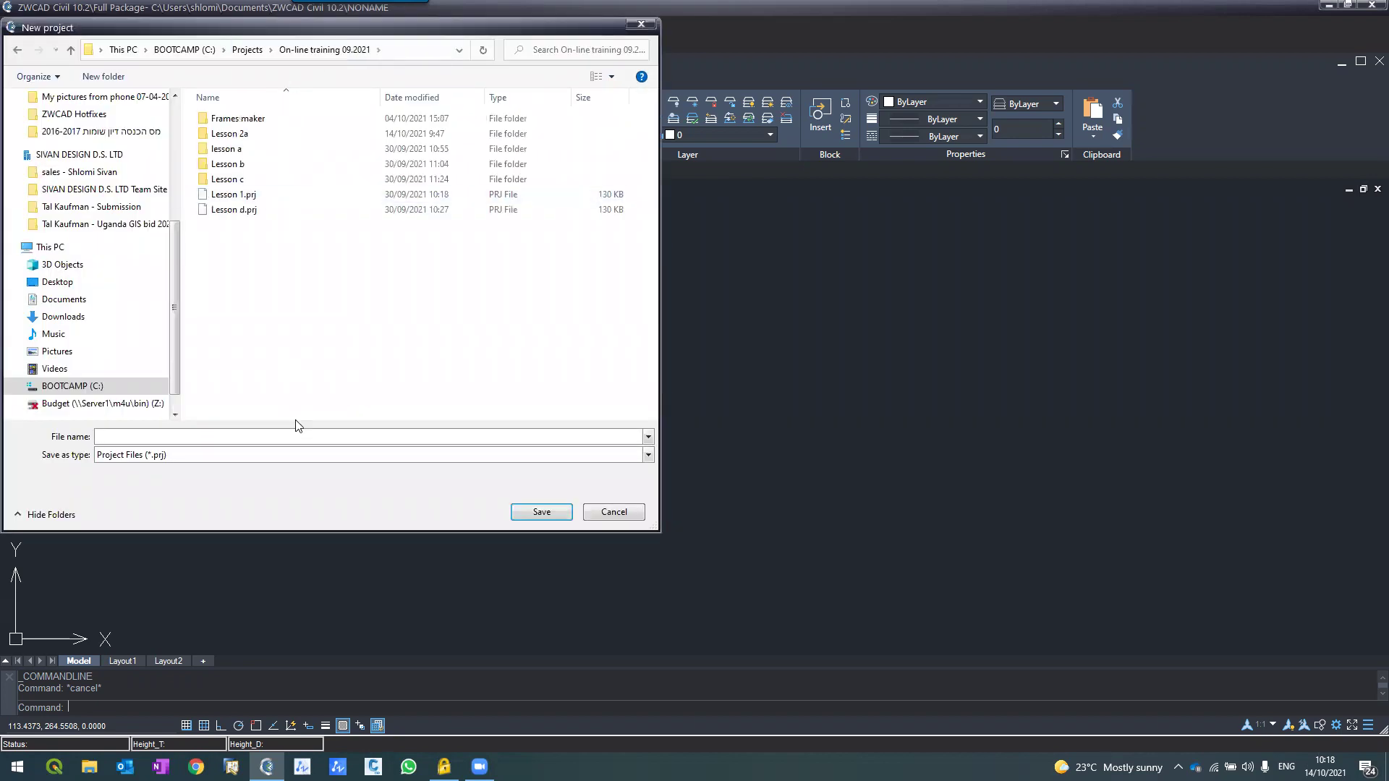
click(97, 78)
text(L)
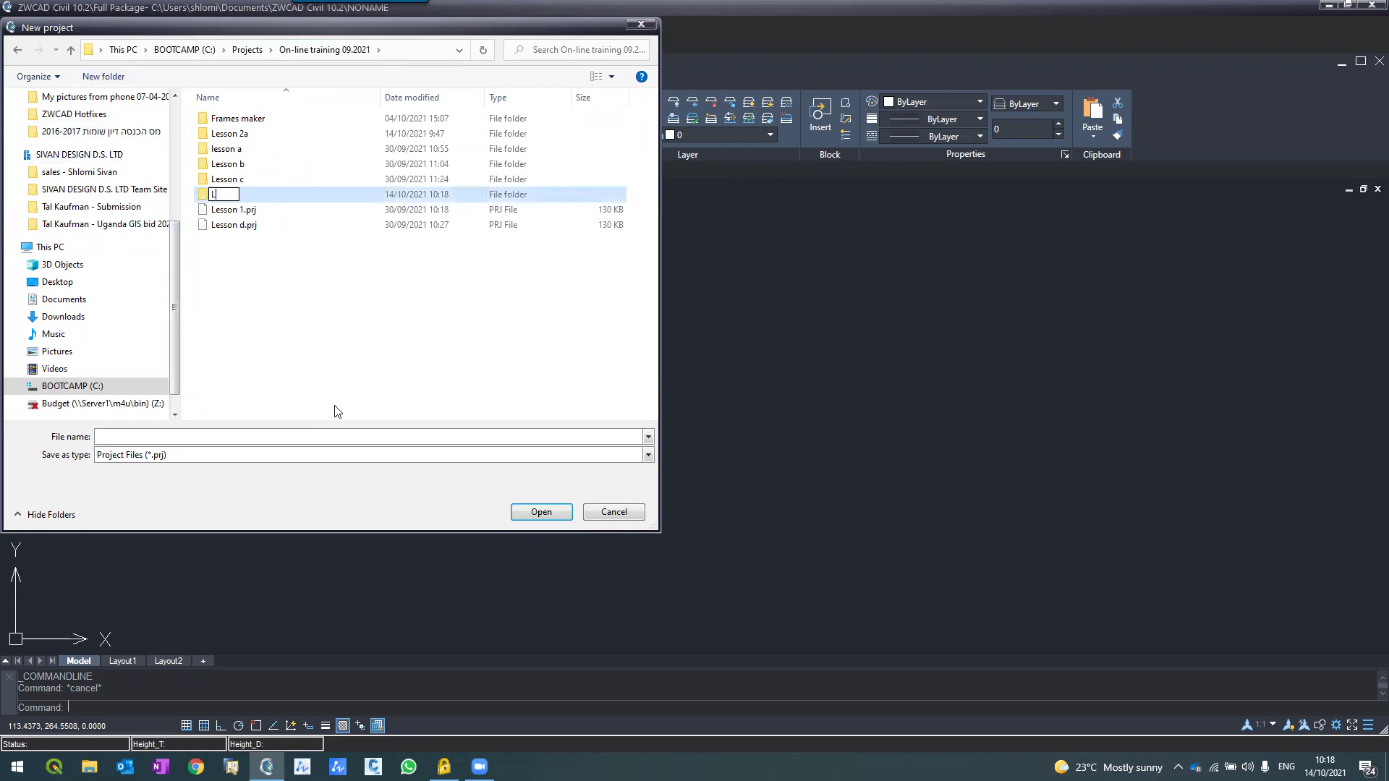
text(esson2.1)
key(Return)
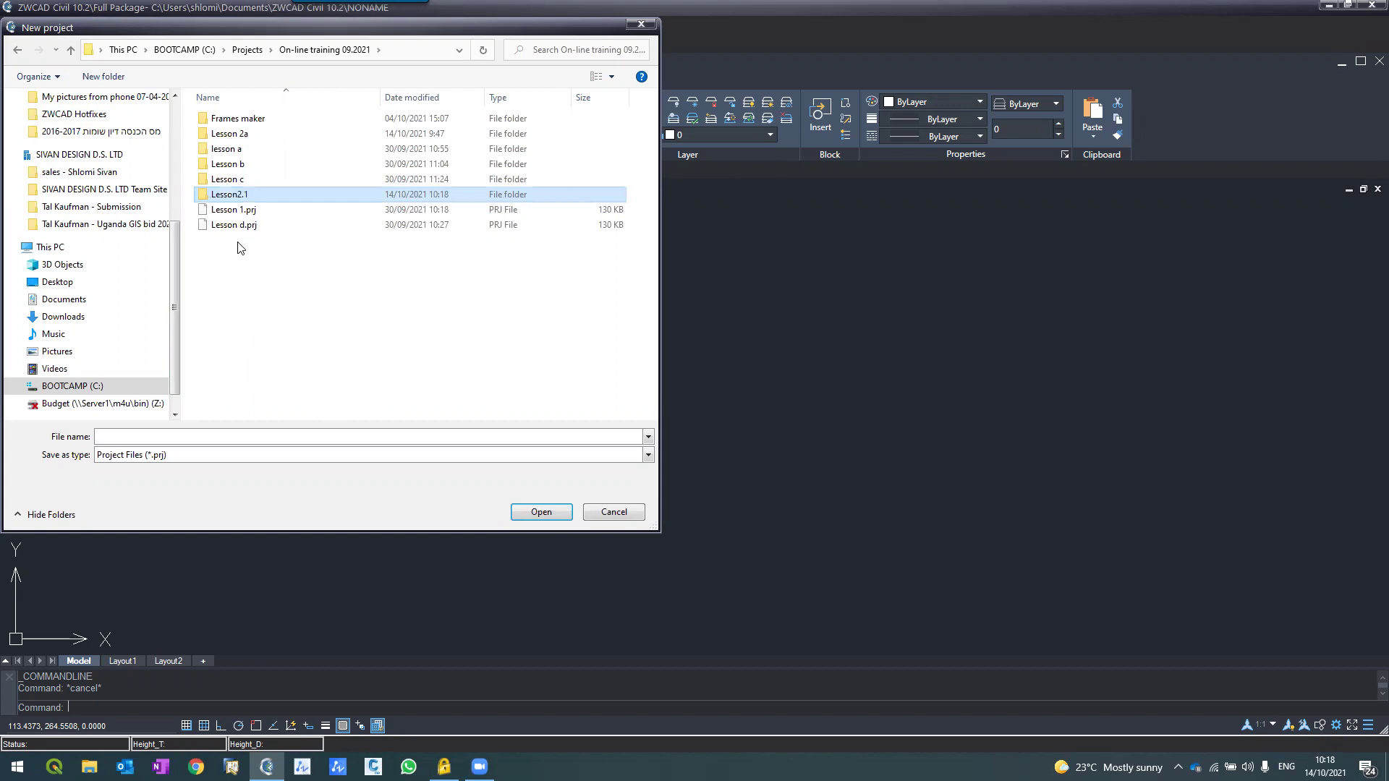
Step: Save the new project as Lesson2.1 in the Lesson2.1 folder and discard the changes to Drawing2.dwg
double_click(227, 197)
click(130, 436)
text(Leoss)
key(BackSpace)
key(BackSpace)
key(BackSpace)
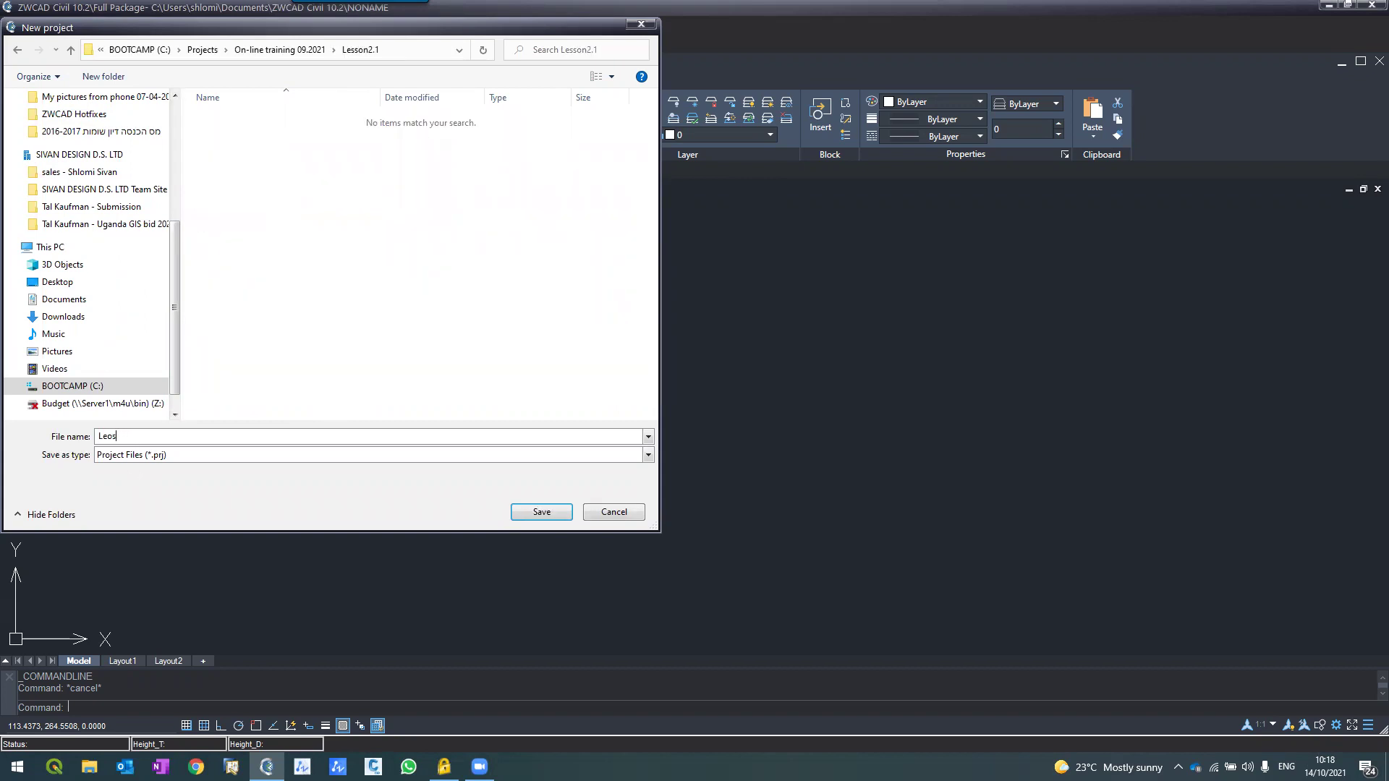
text(sson2.1)
click(541, 513)
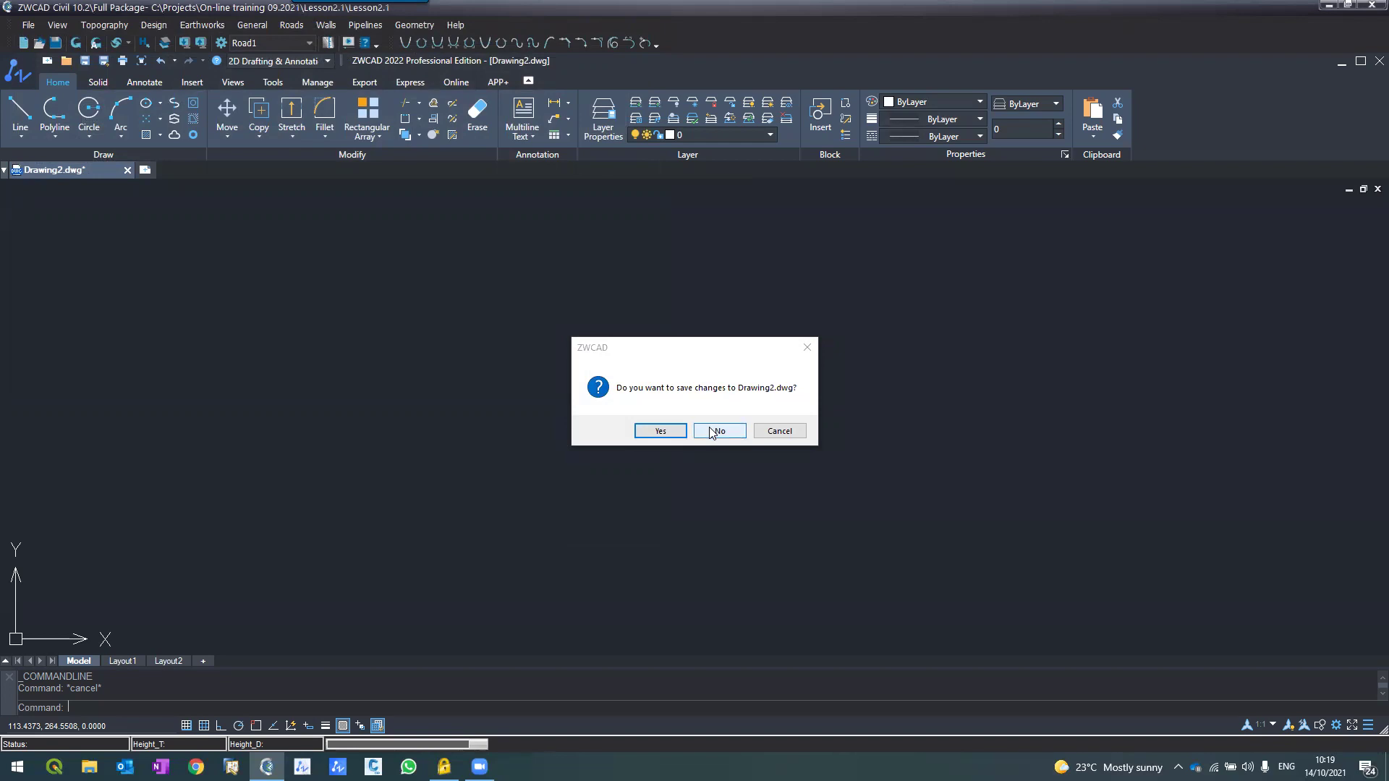
click(713, 432)
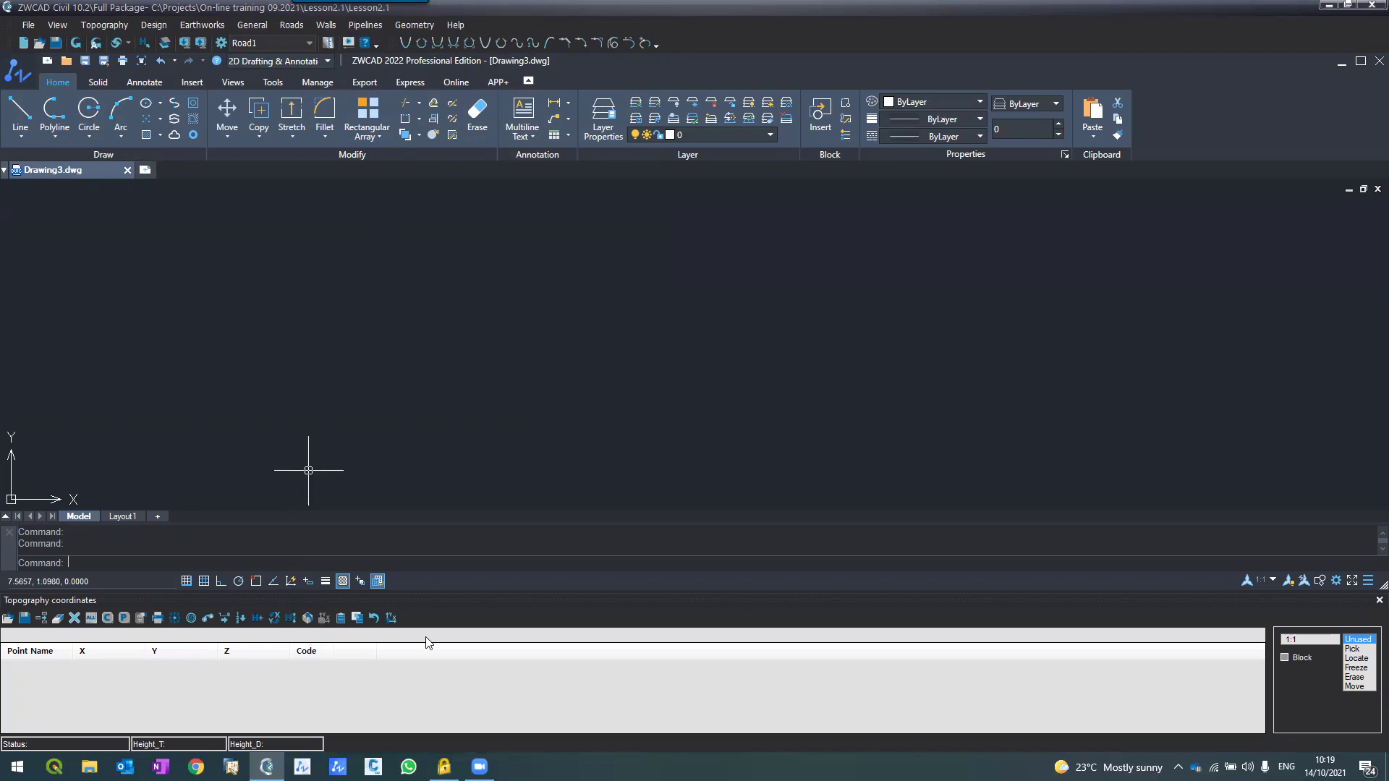
Step: Enlarge the topography coordinates table and enter point 1 with X 1000, Y 1000 and Z 100.32
drag(435, 544, 415, 478)
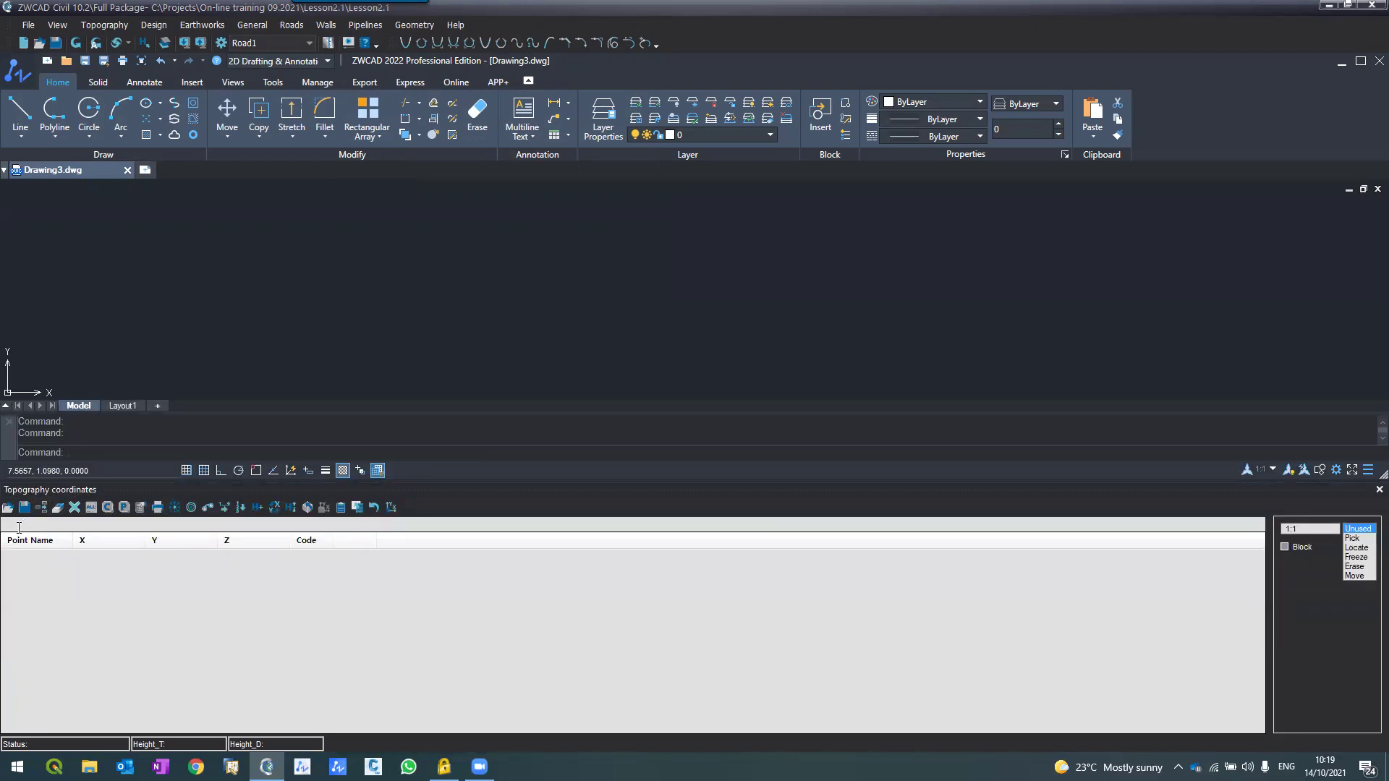
click(238, 627)
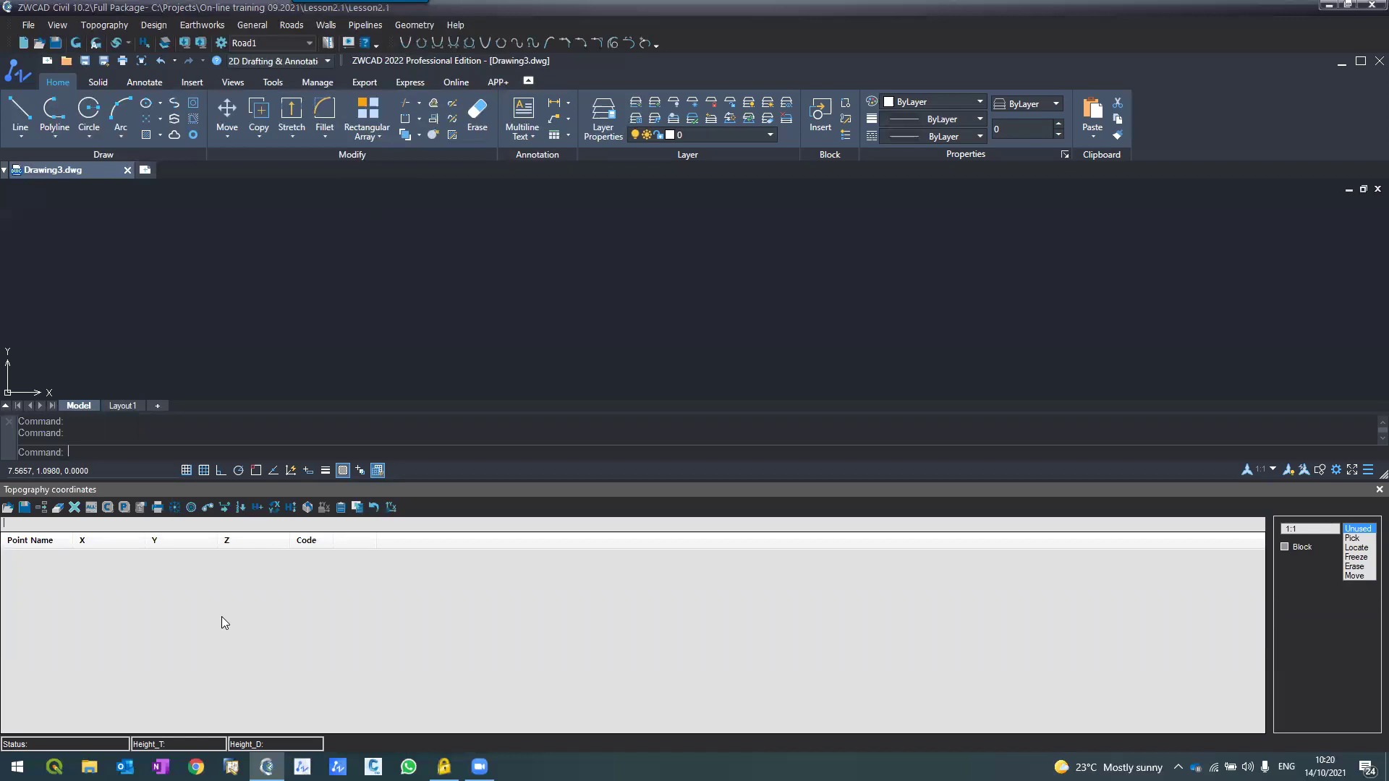
text(1)
text(1000)
key(Tab)
text(1000)
key(Tab)
text(100.32)
key(Return)
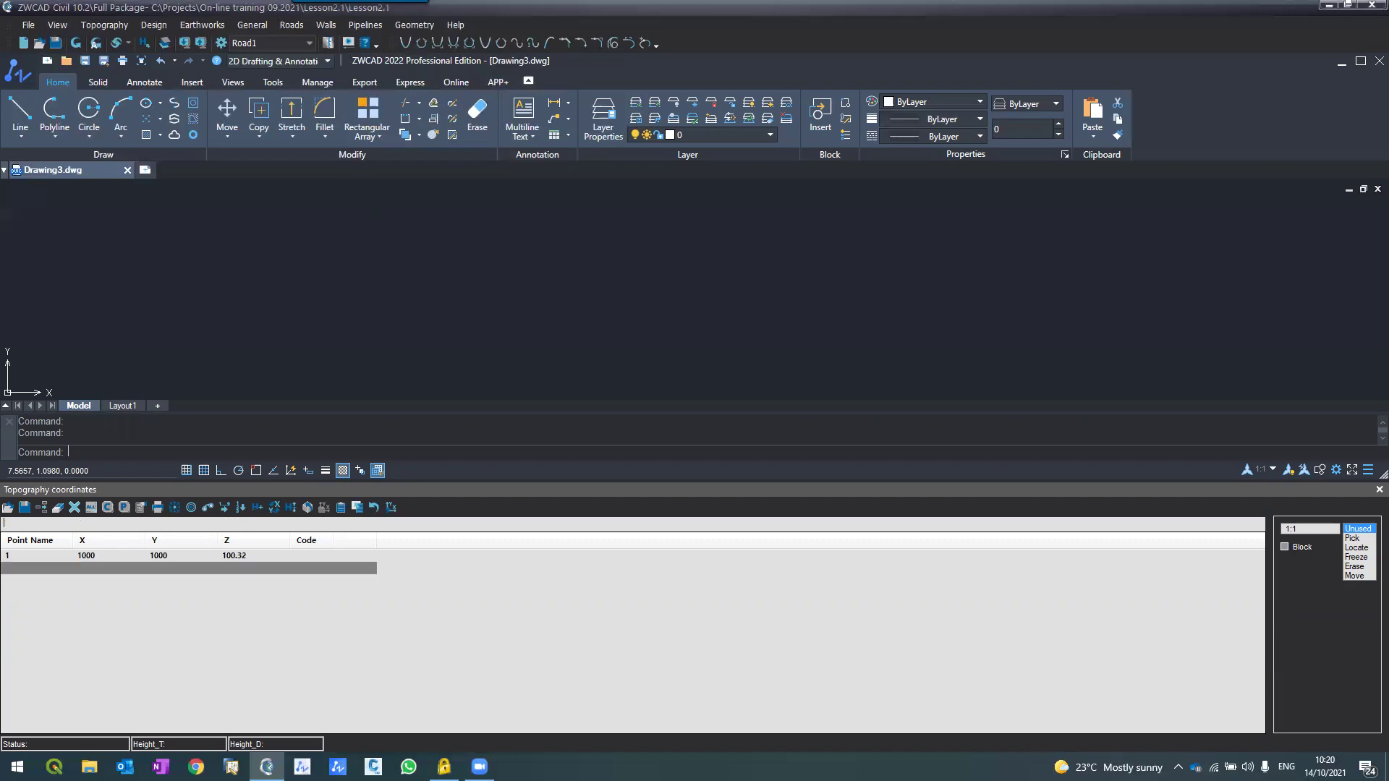
Step: Enter point 2 in the coordinates table with X 1050, Y 1000 and Z 102
text(2)
key(Tab)
text(1050)
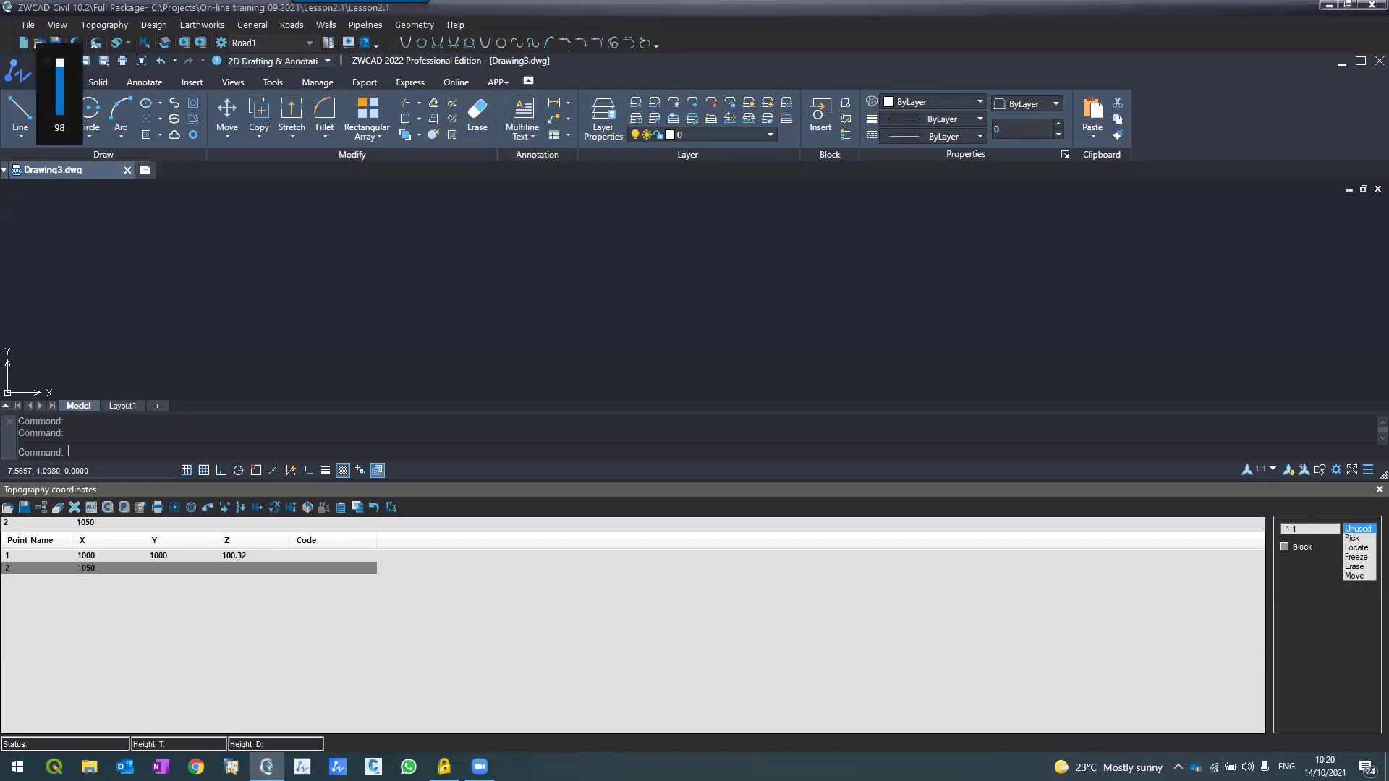
key(Tab)
text(1000)
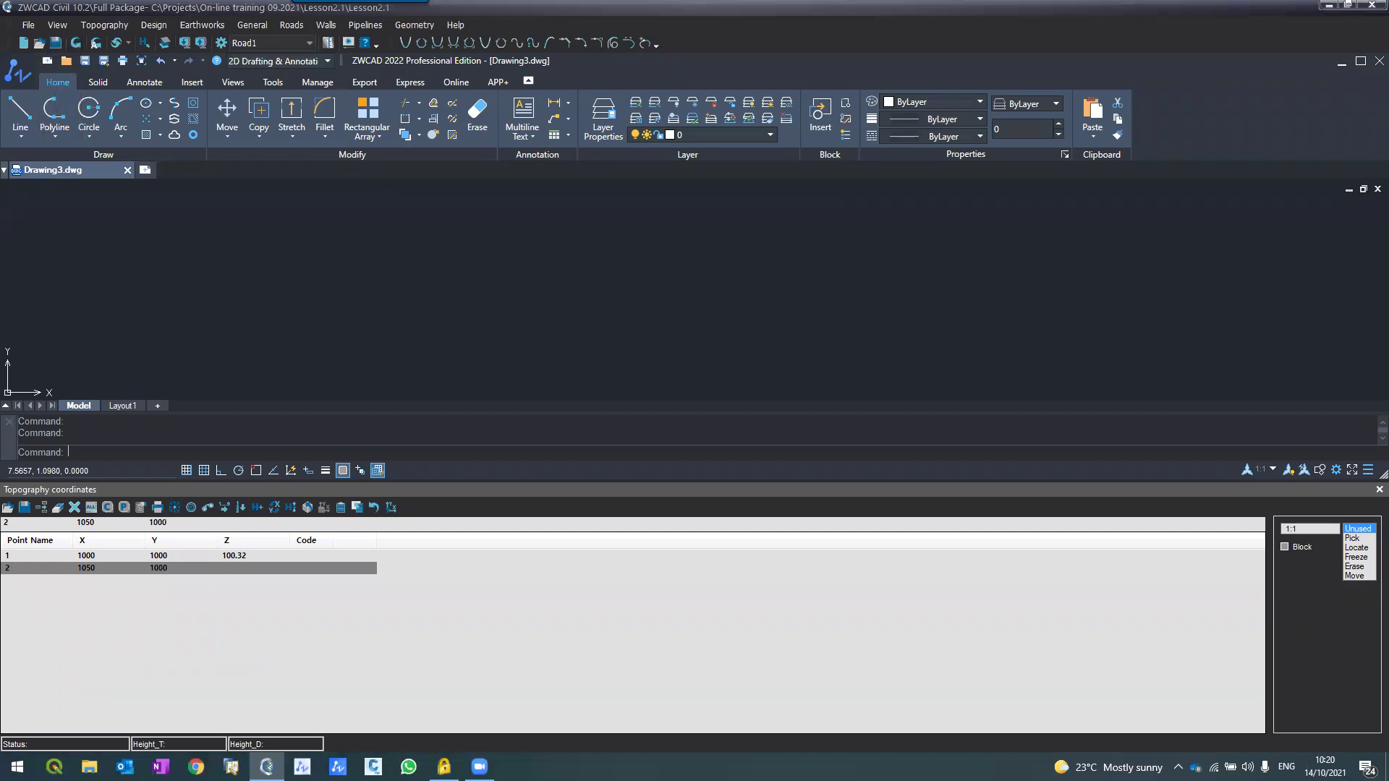
text(101)
text(2)
key(Return)
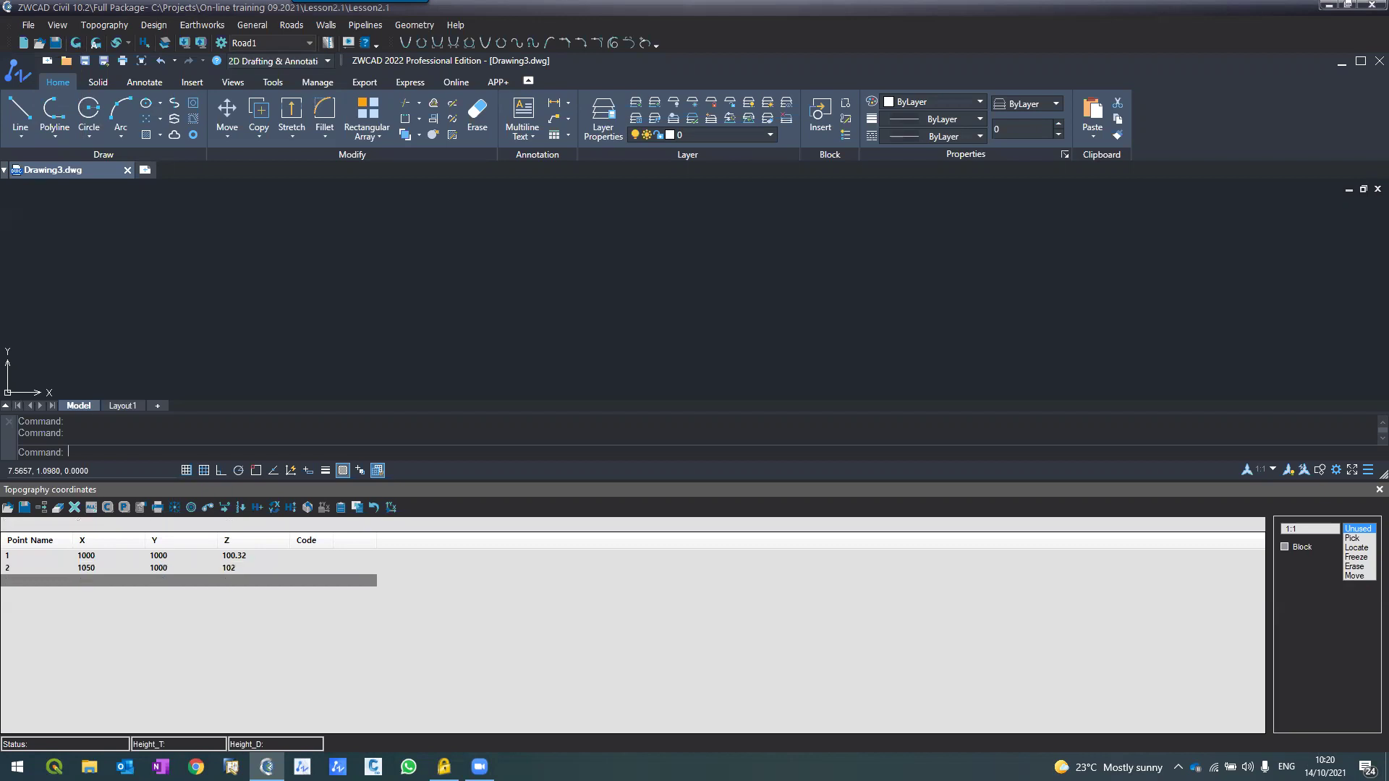
Step: Enter point 3 with X 1050, Y 1050, Z 103 and point 4 with X 1000, Y 1050, Z 101.5
text(1040)
key(BackSpace)
text(5)
key(Tab)
text(1050)
key(Tab)
text(10)
key(Return)
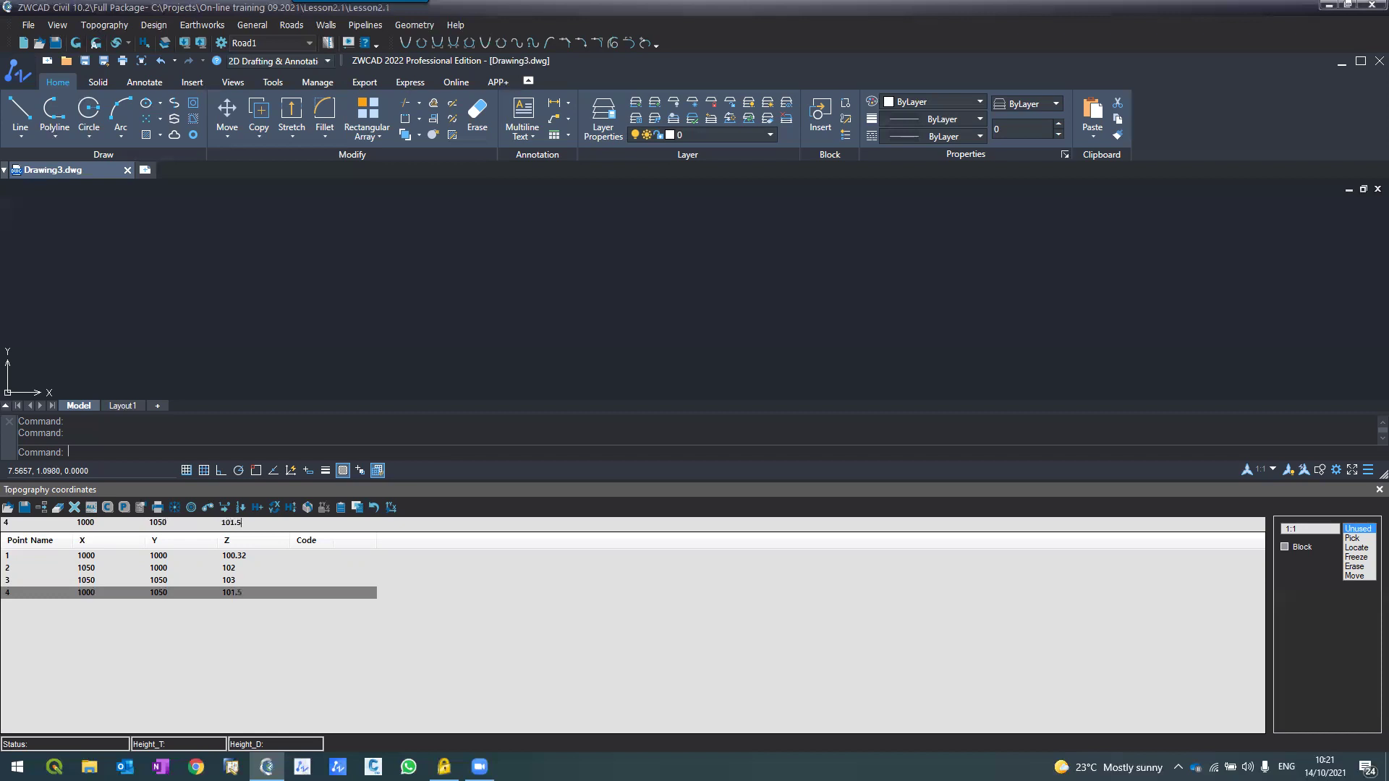
key(Return)
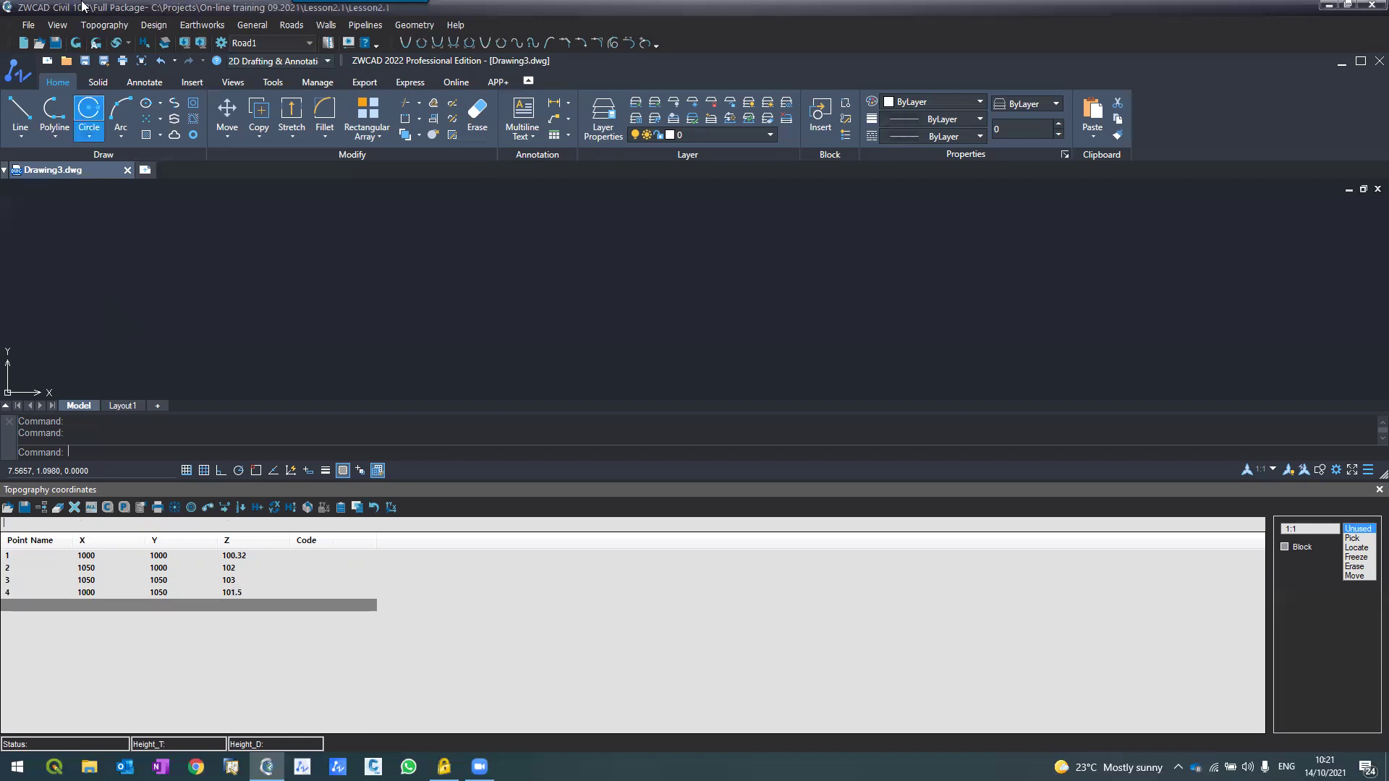
Step: Regenerate the project drawing to plot the four coordinate points, and close the topography coordinates table
click(75, 43)
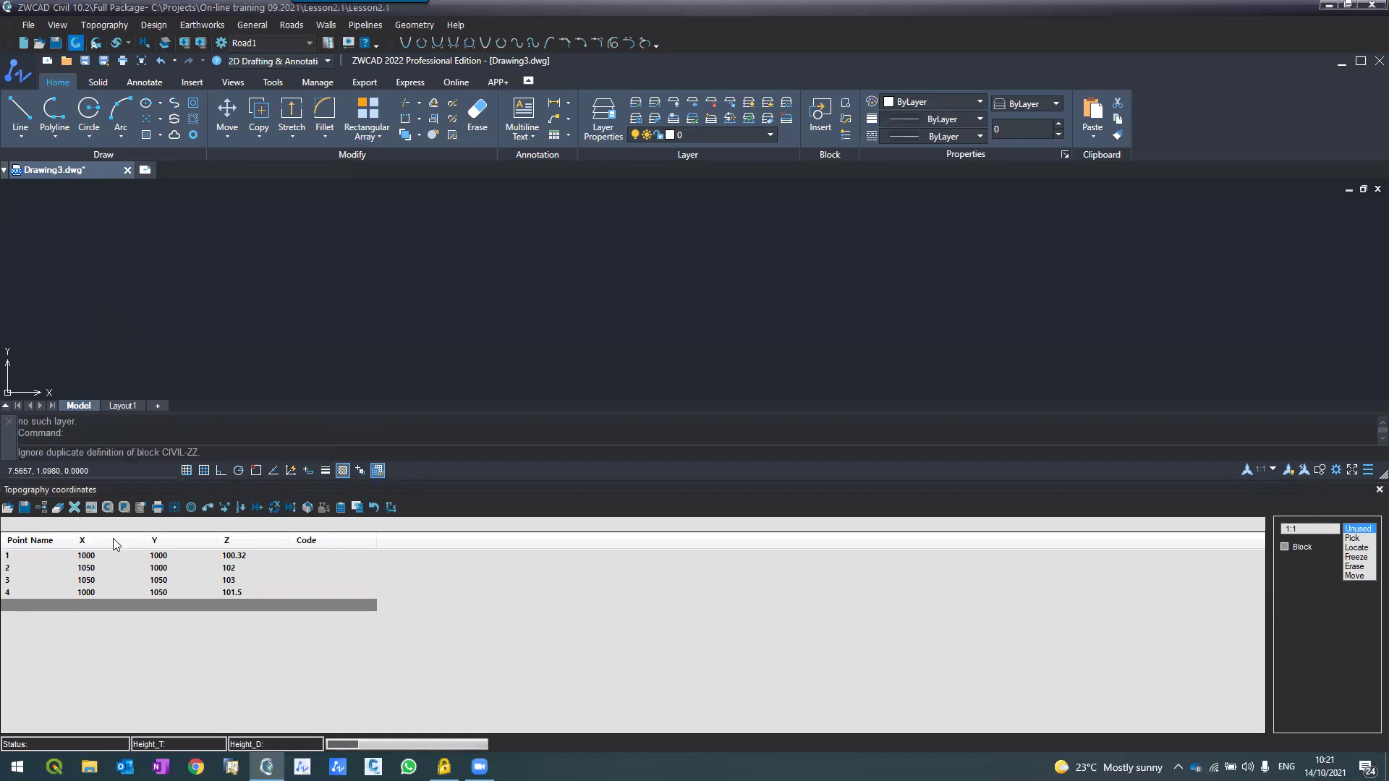
scroll(595, 272, down, 2)
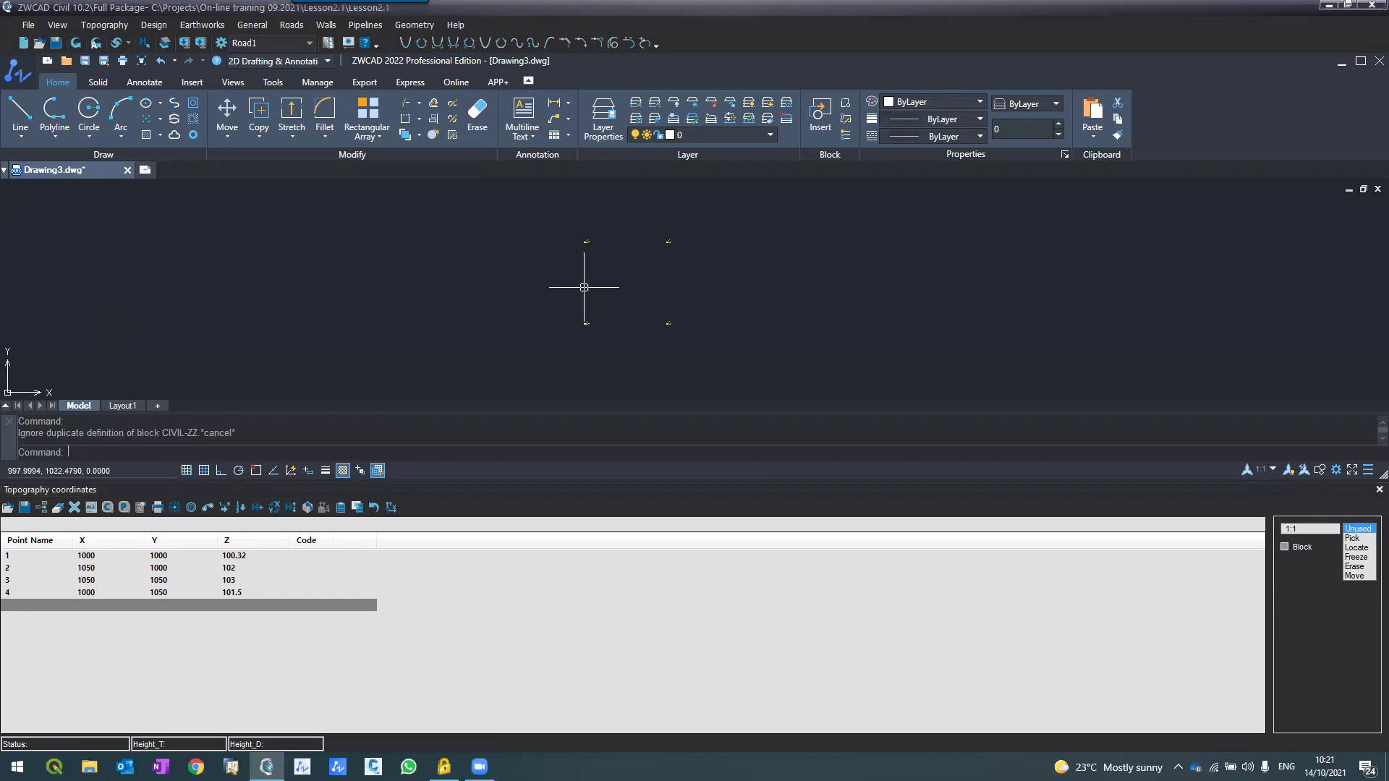
click(1379, 490)
Step: Examine the number and elevation labels of the plotted points at the corners of the square
scroll(478, 261, up, 5)
scroll(481, 269, down, 8)
scroll(463, 448, up, 6)
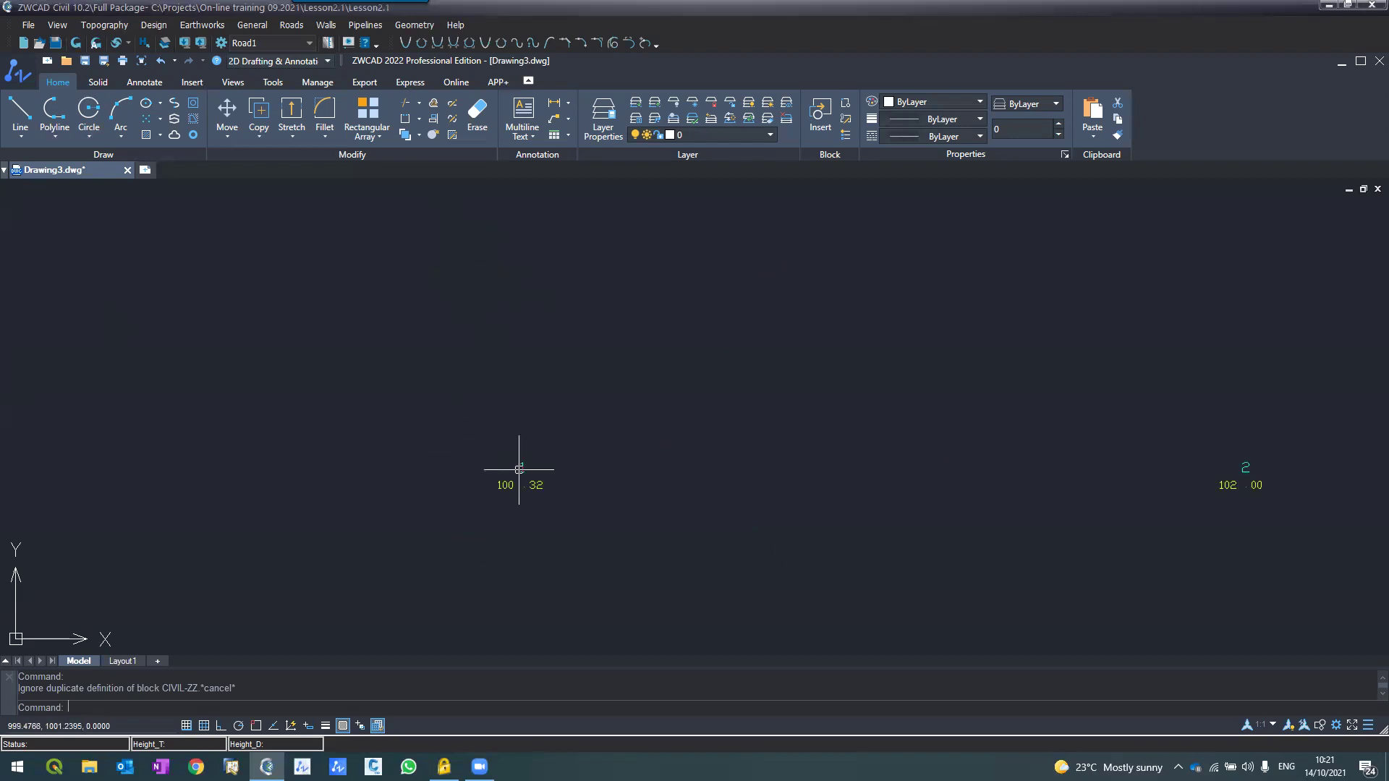
scroll(1206, 485, down, 4)
scroll(1123, 226, up, 5)
scroll(596, 329, down, 2)
scroll(456, 288, up, 3)
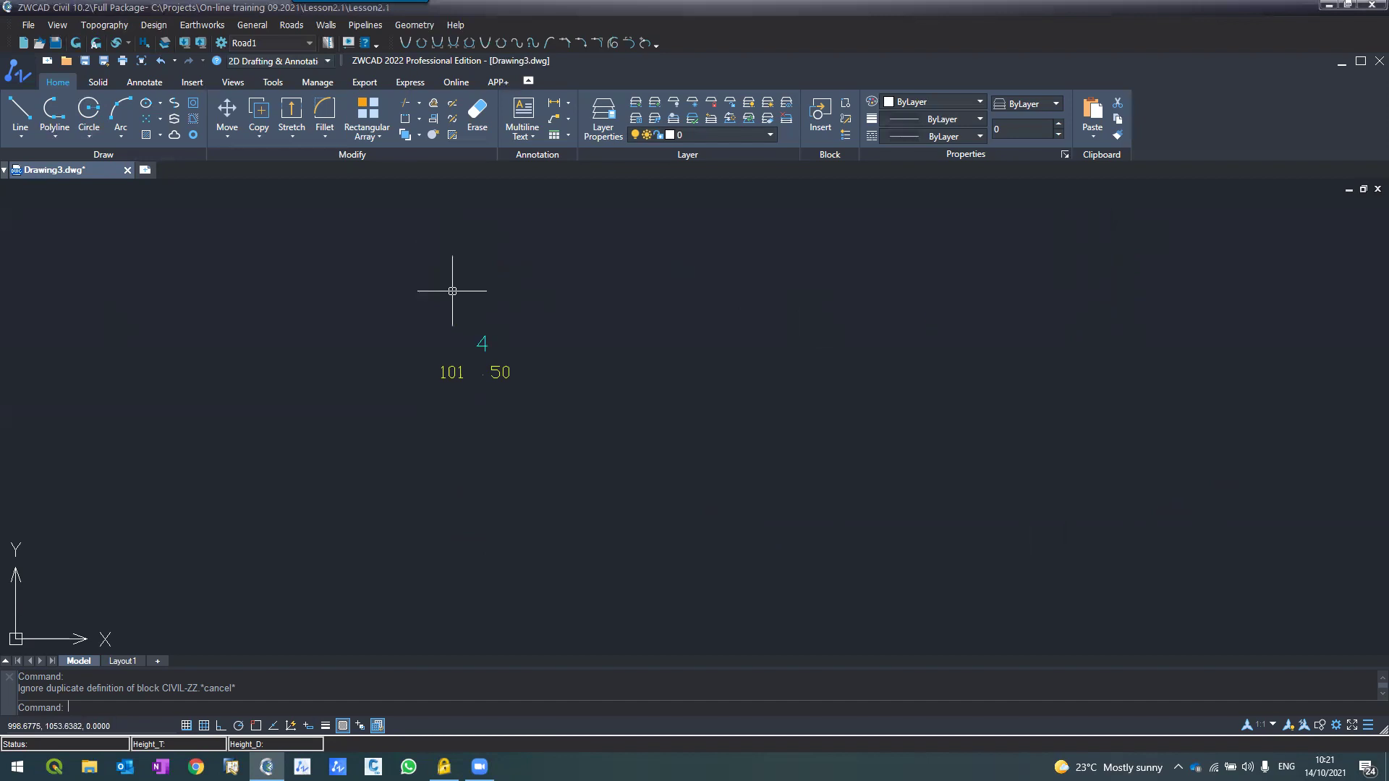
scroll(434, 310, down, 7)
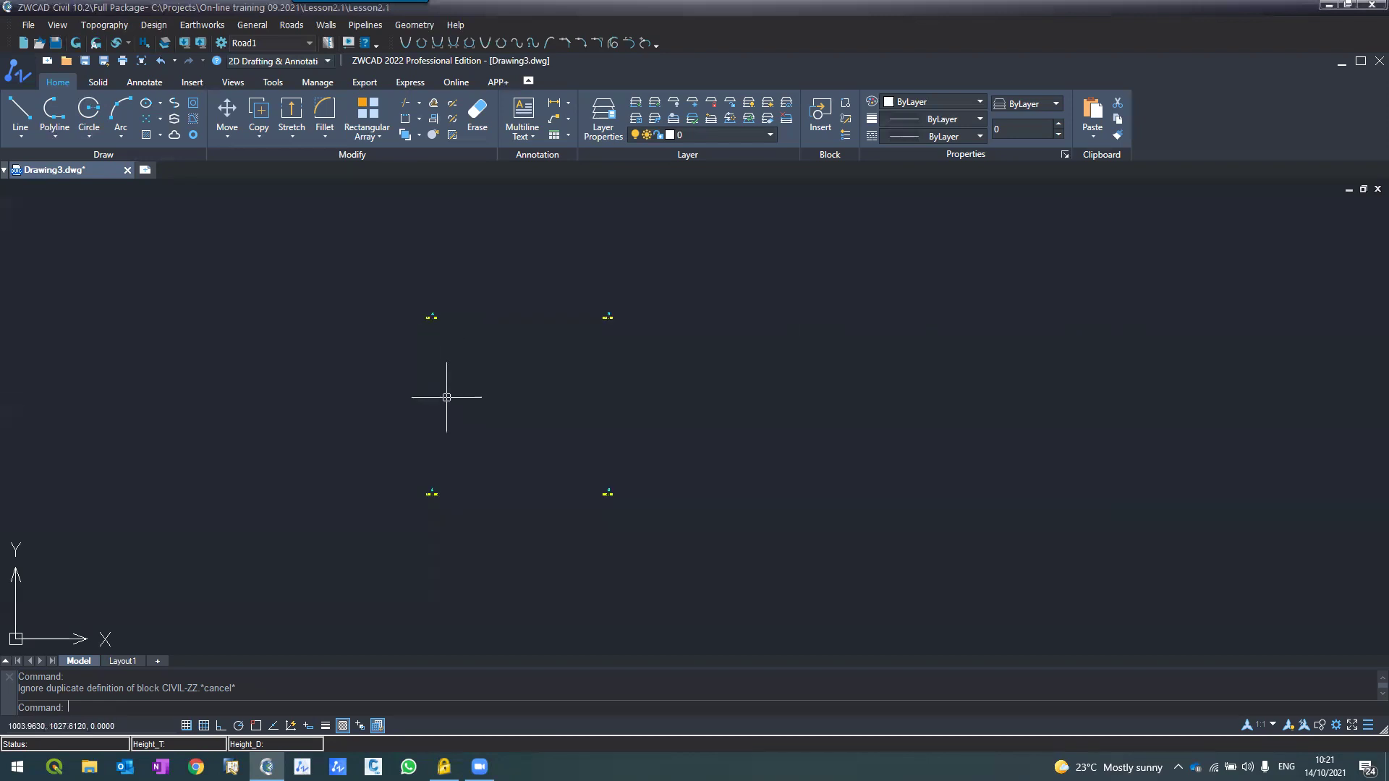
Step: Reopen the topography coordinates table and generate topography contours for the points at 0.25 intervals
click(104, 25)
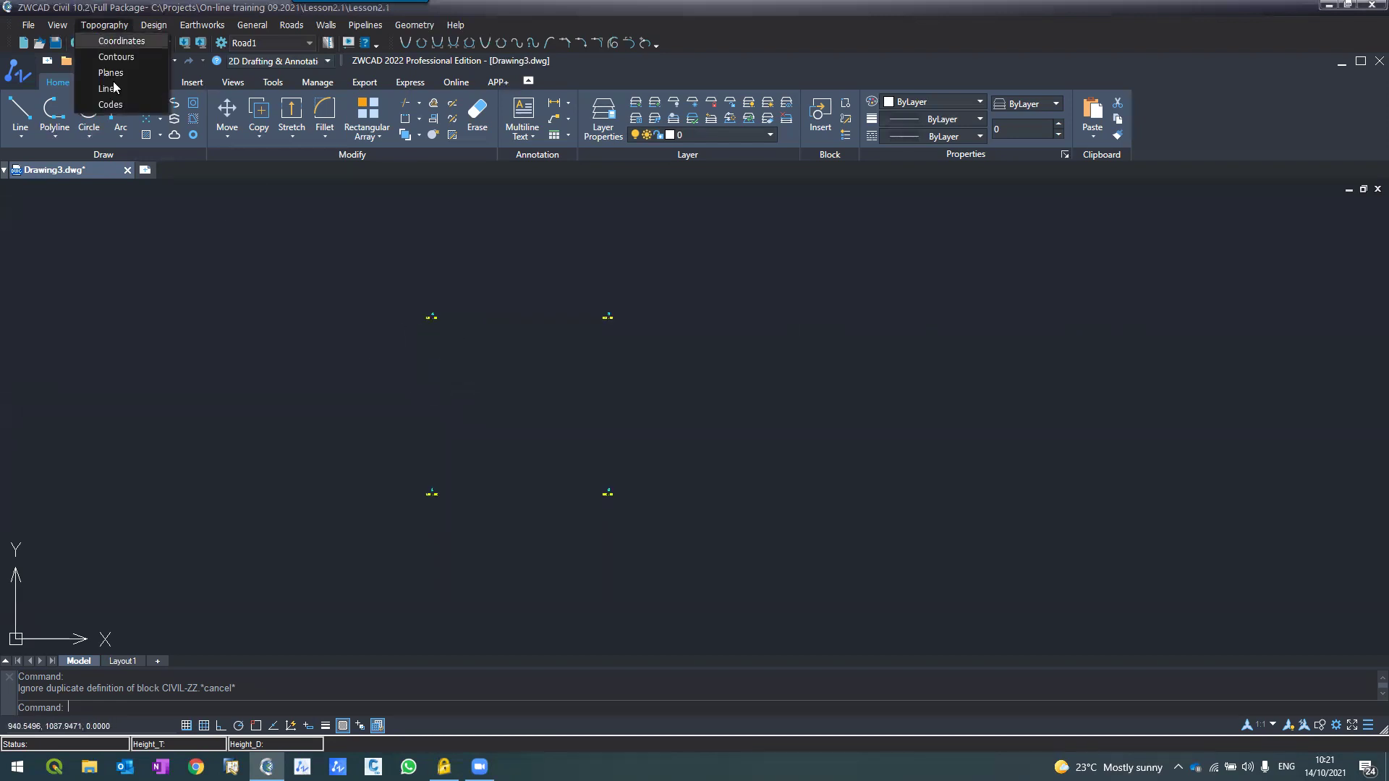
click(116, 41)
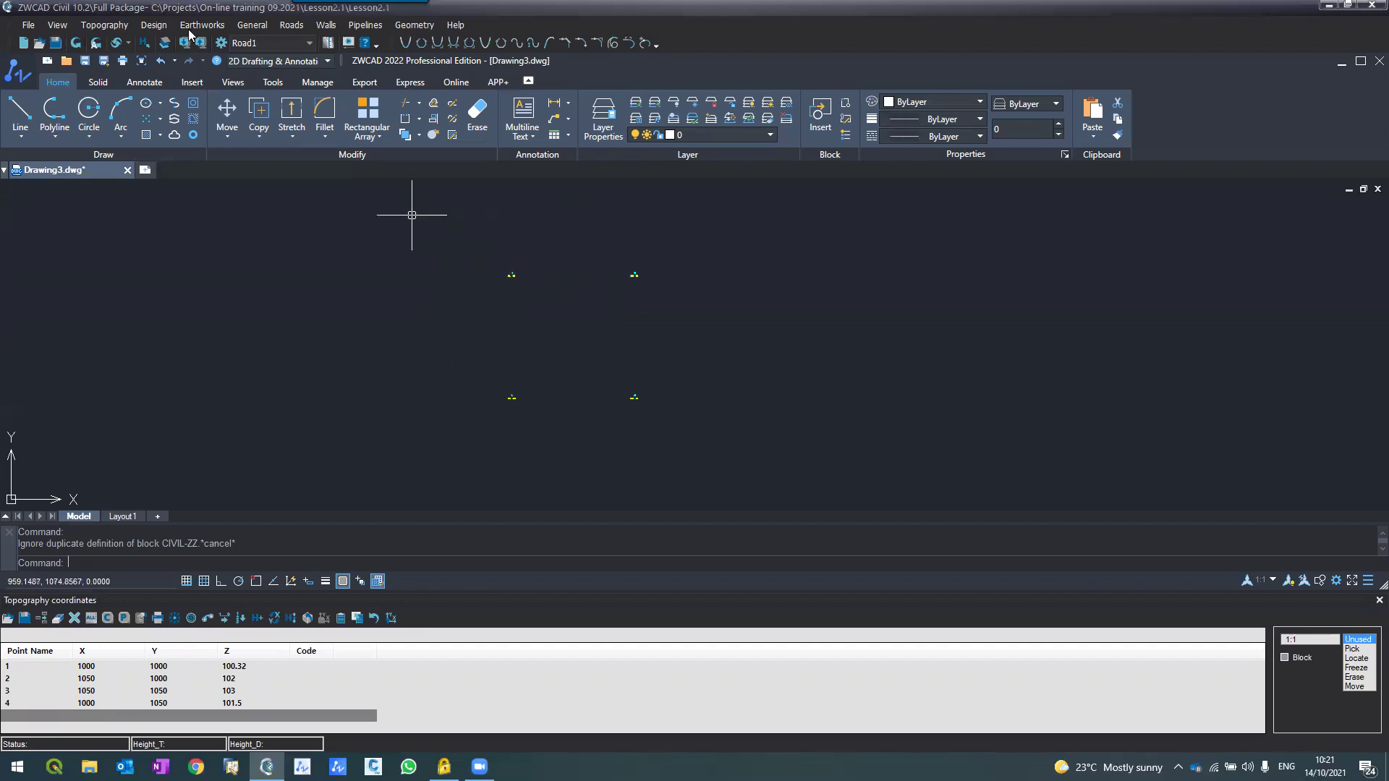
click(85, 26)
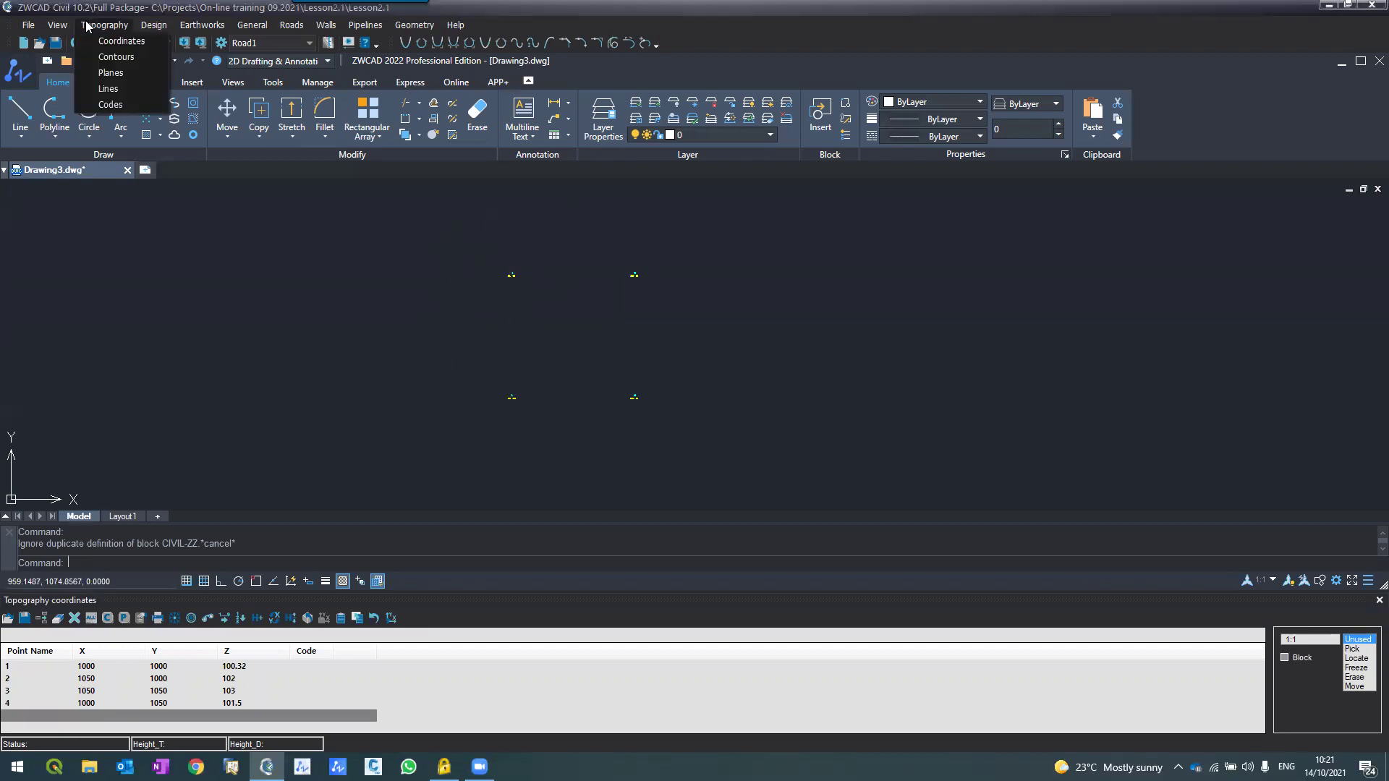
click(116, 57)
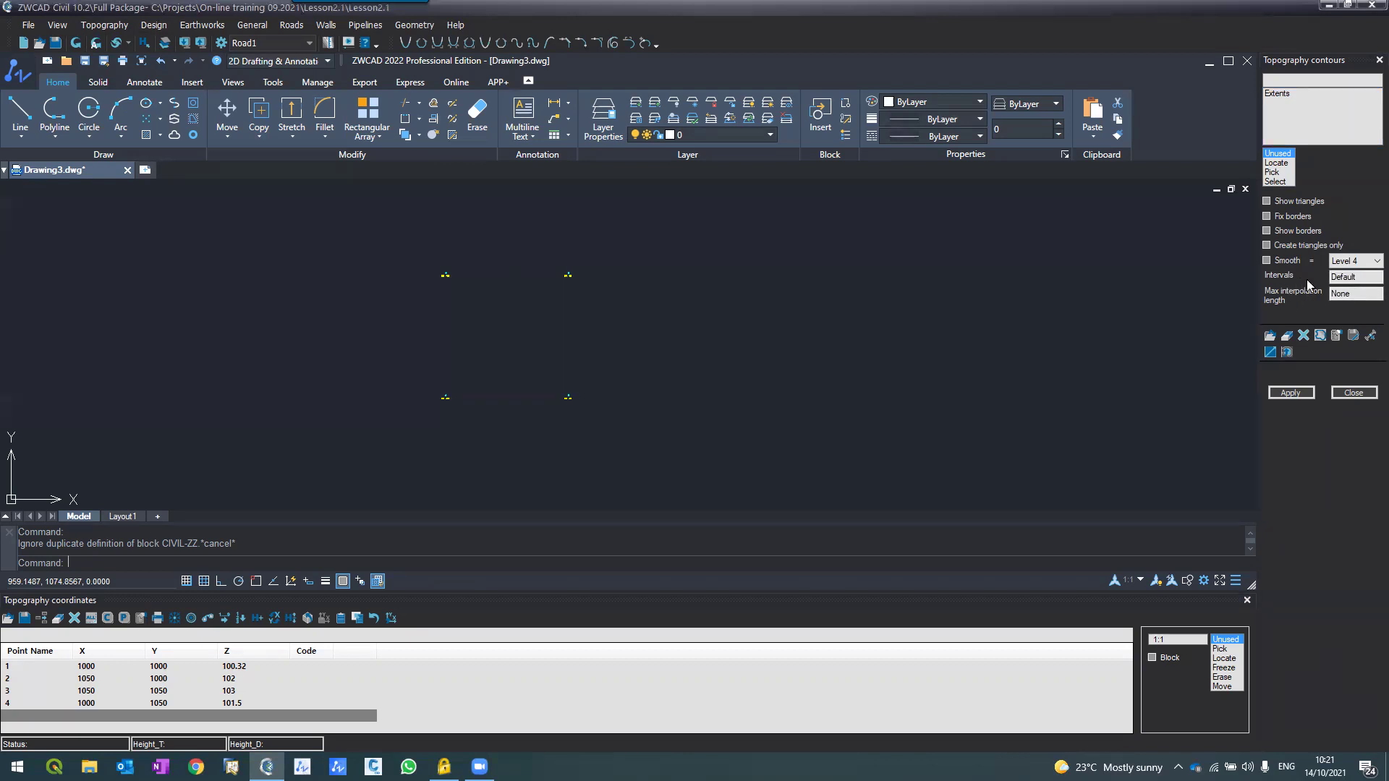
double_click(1351, 279)
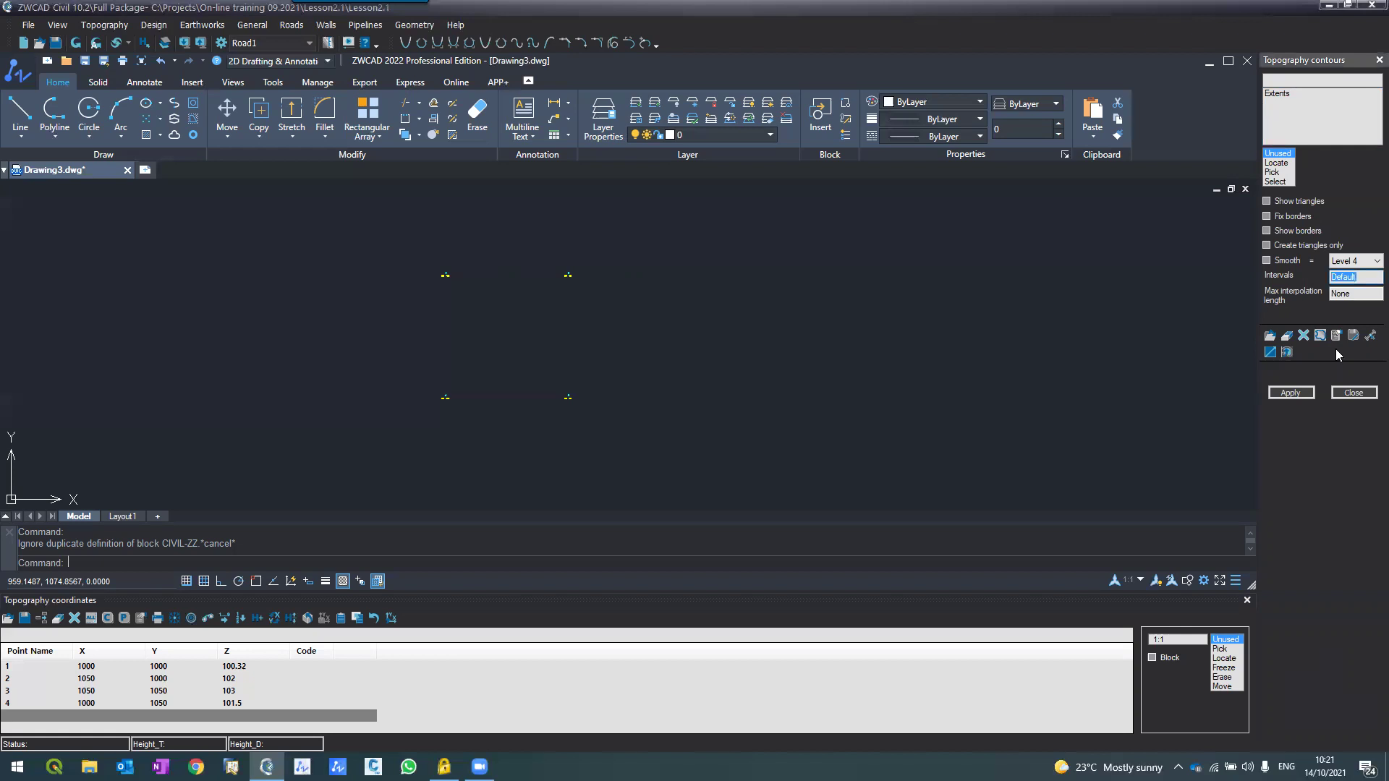
text(0.25)
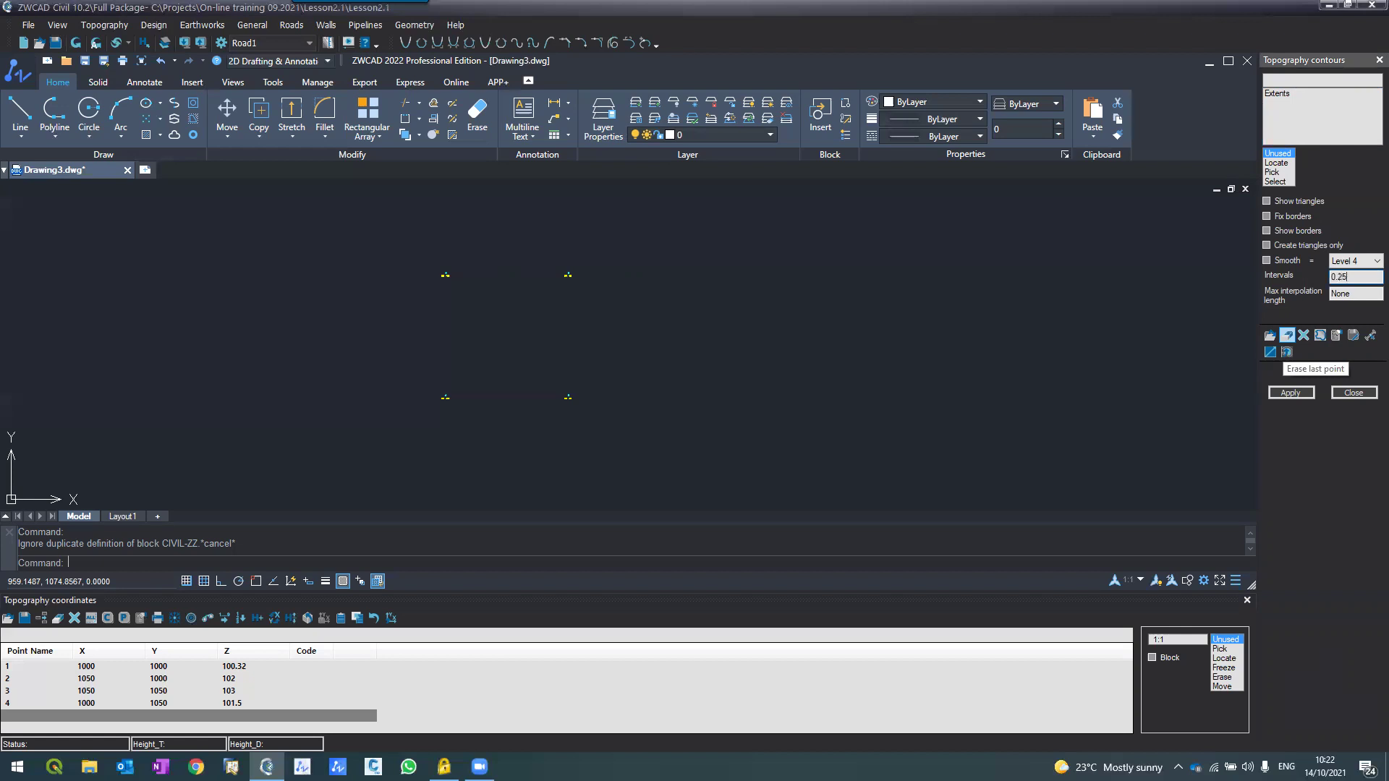
click(1294, 394)
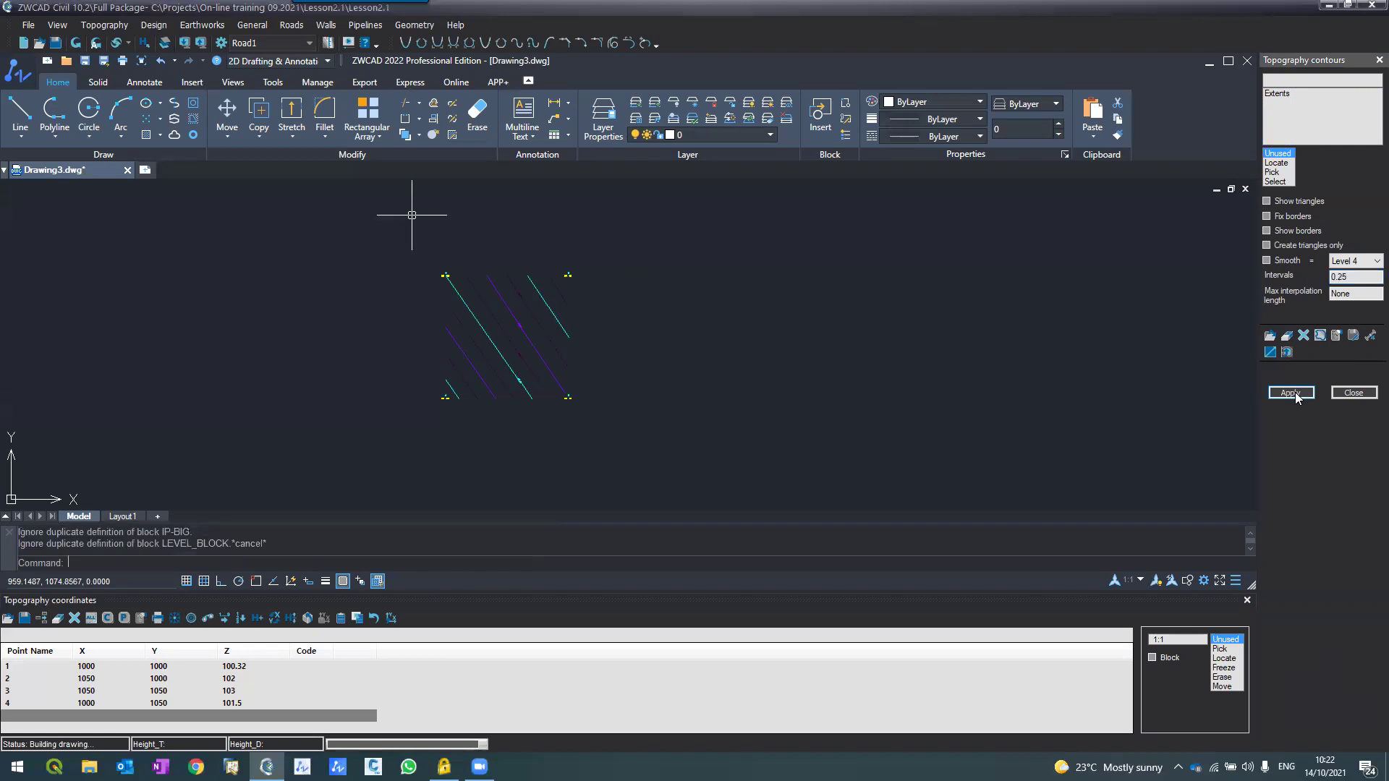
Step: Examine the generated contour lines and their elevation labels between the four corner points
scroll(437, 396, up, 6)
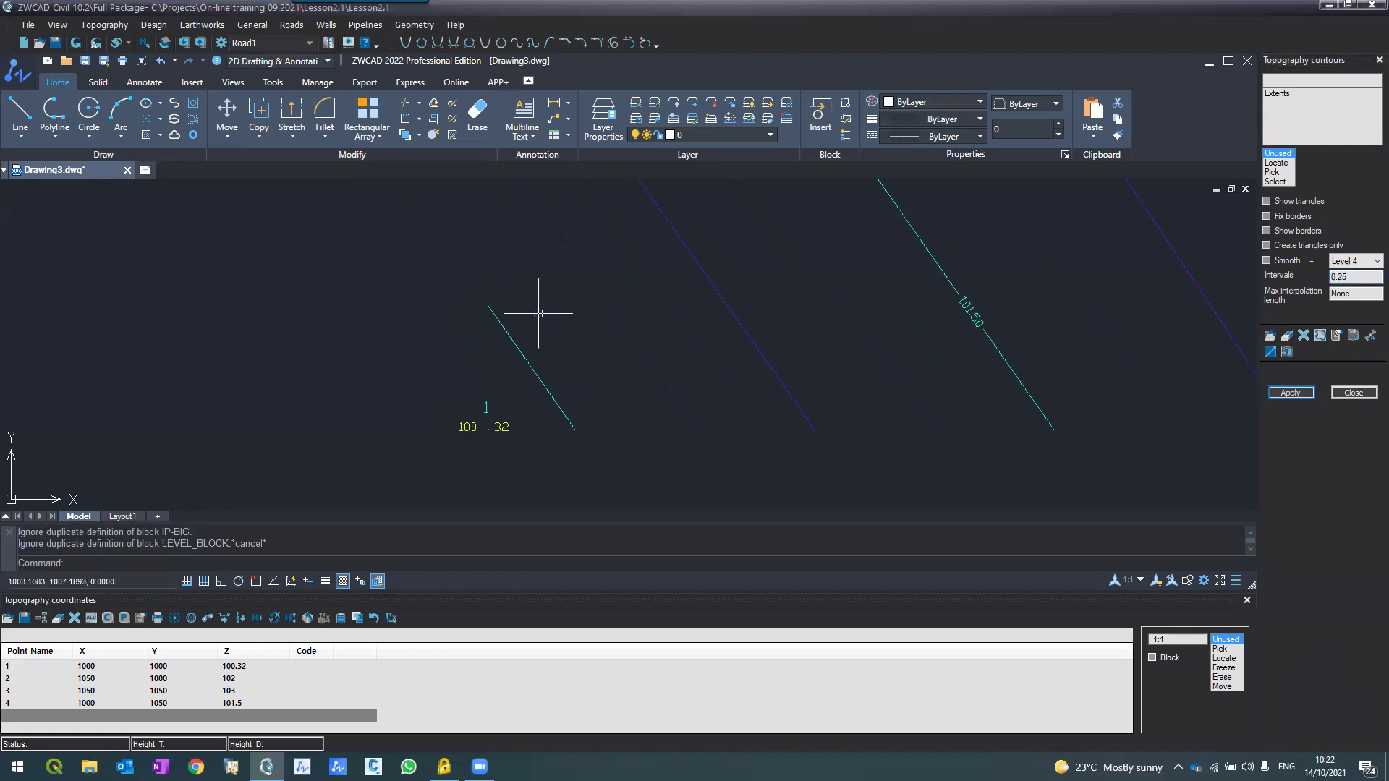
scroll(525, 325, down, 5)
scroll(565, 220, up, 5)
scroll(605, 286, down, 6)
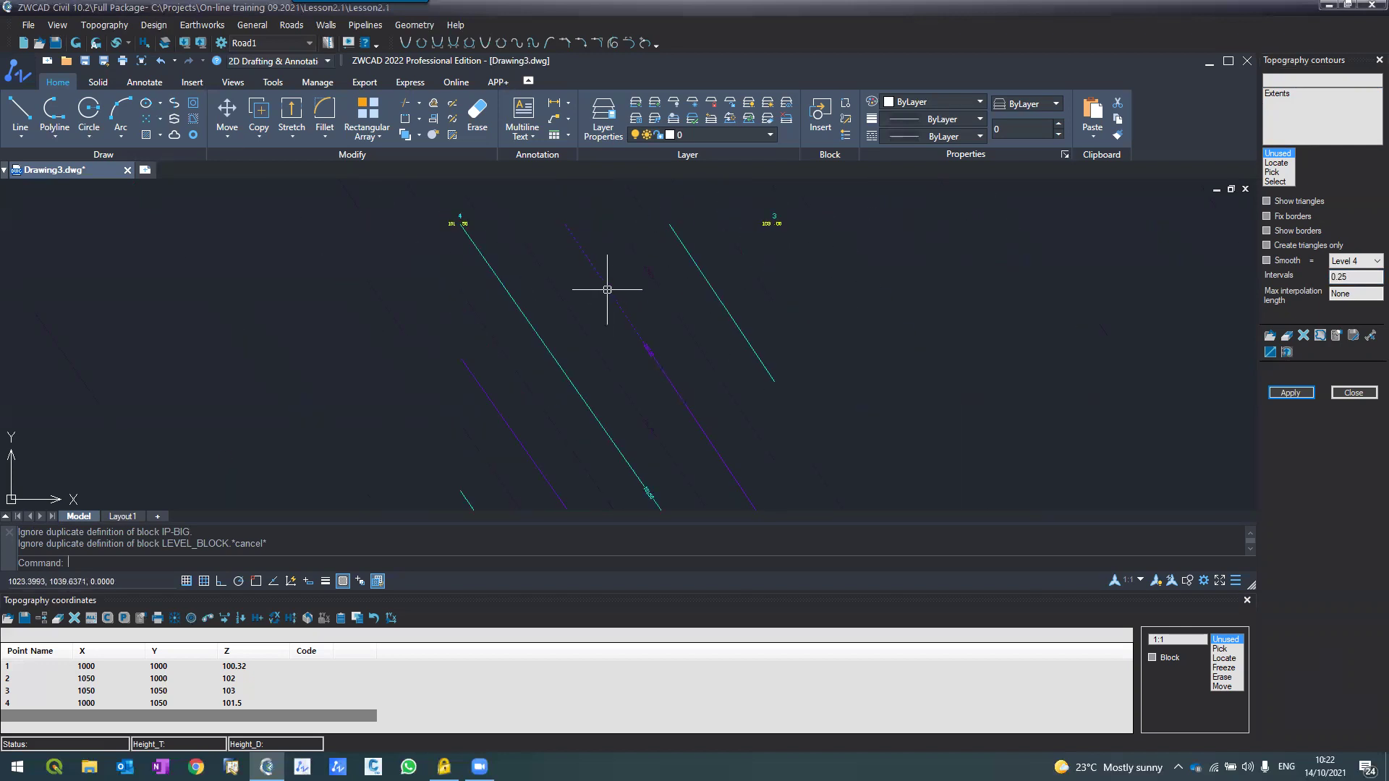
scroll(553, 264, up, 2)
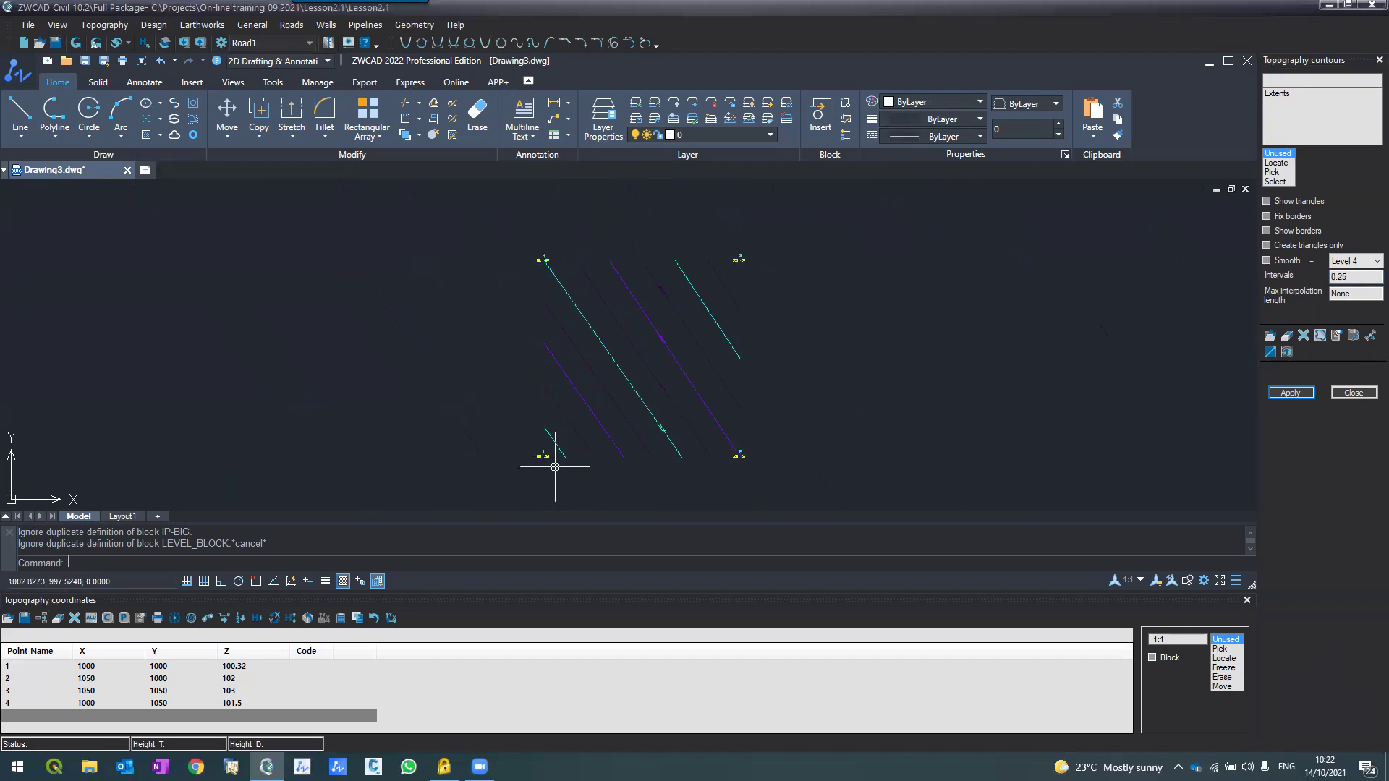
scroll(674, 351, up, 4)
scroll(562, 335, down, 2)
scroll(556, 318, up, 2)
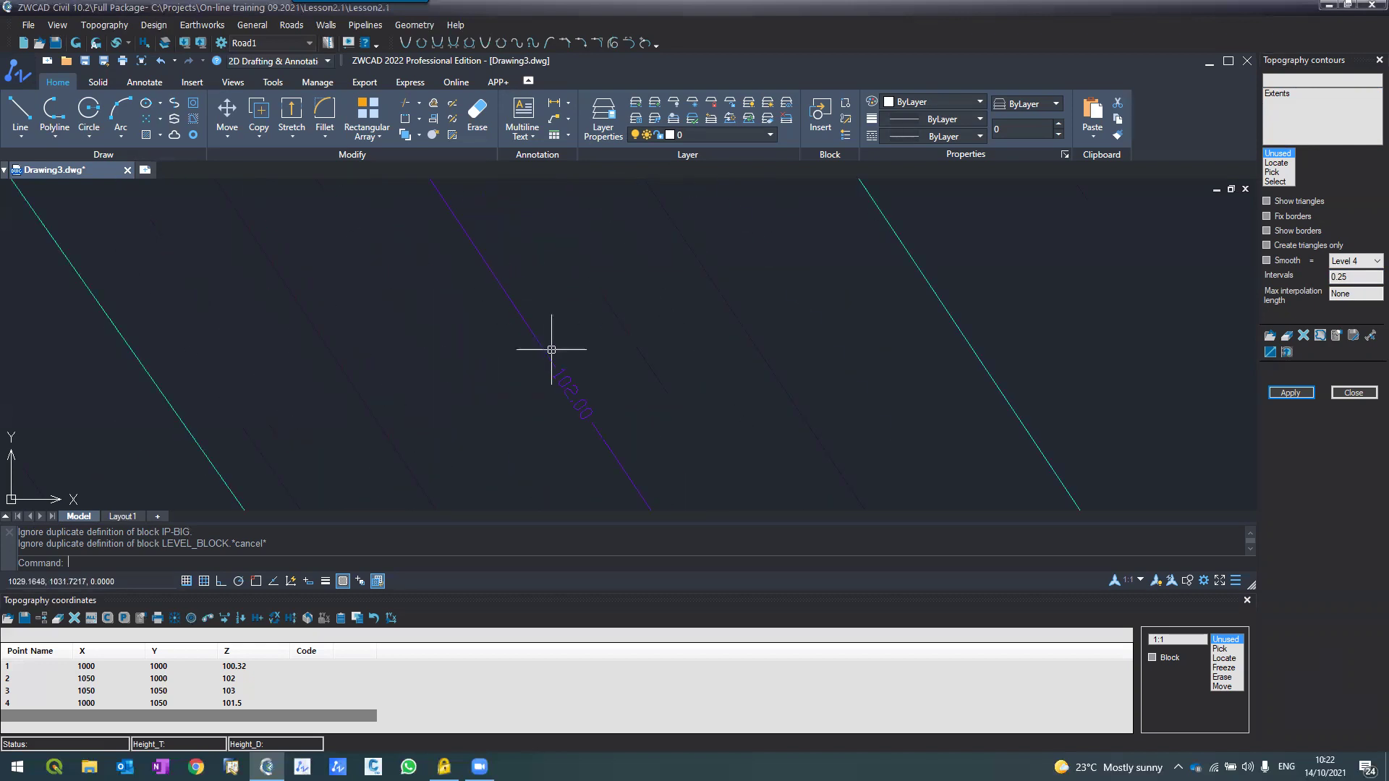
scroll(561, 398, up, 2)
scroll(558, 391, up, 2)
scroll(552, 273, down, 3)
scroll(558, 434, up, 2)
scroll(543, 443, up, 2)
scroll(544, 443, down, 2)
scroll(552, 372, down, 2)
scroll(551, 394, up, 2)
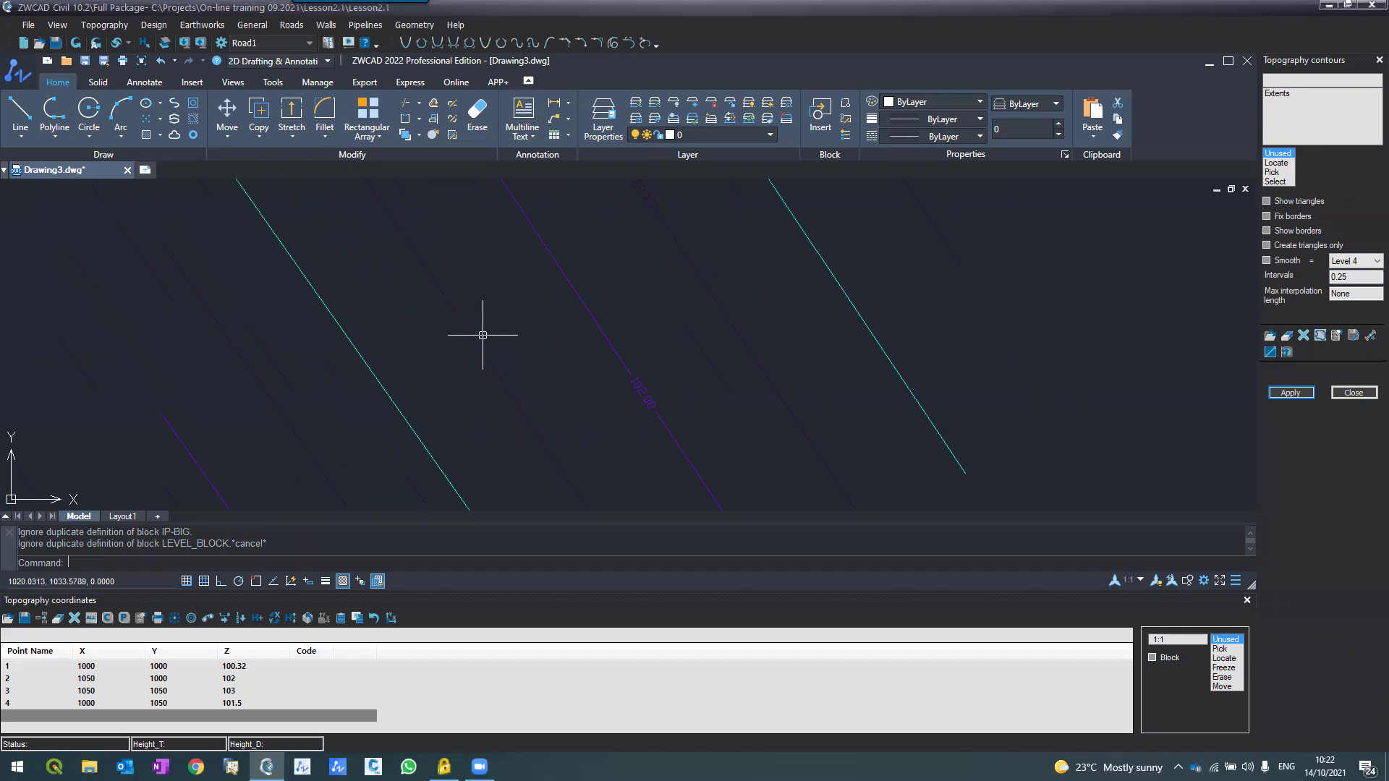
scroll(463, 311, down, 3)
key(Escape)
key(Escape)
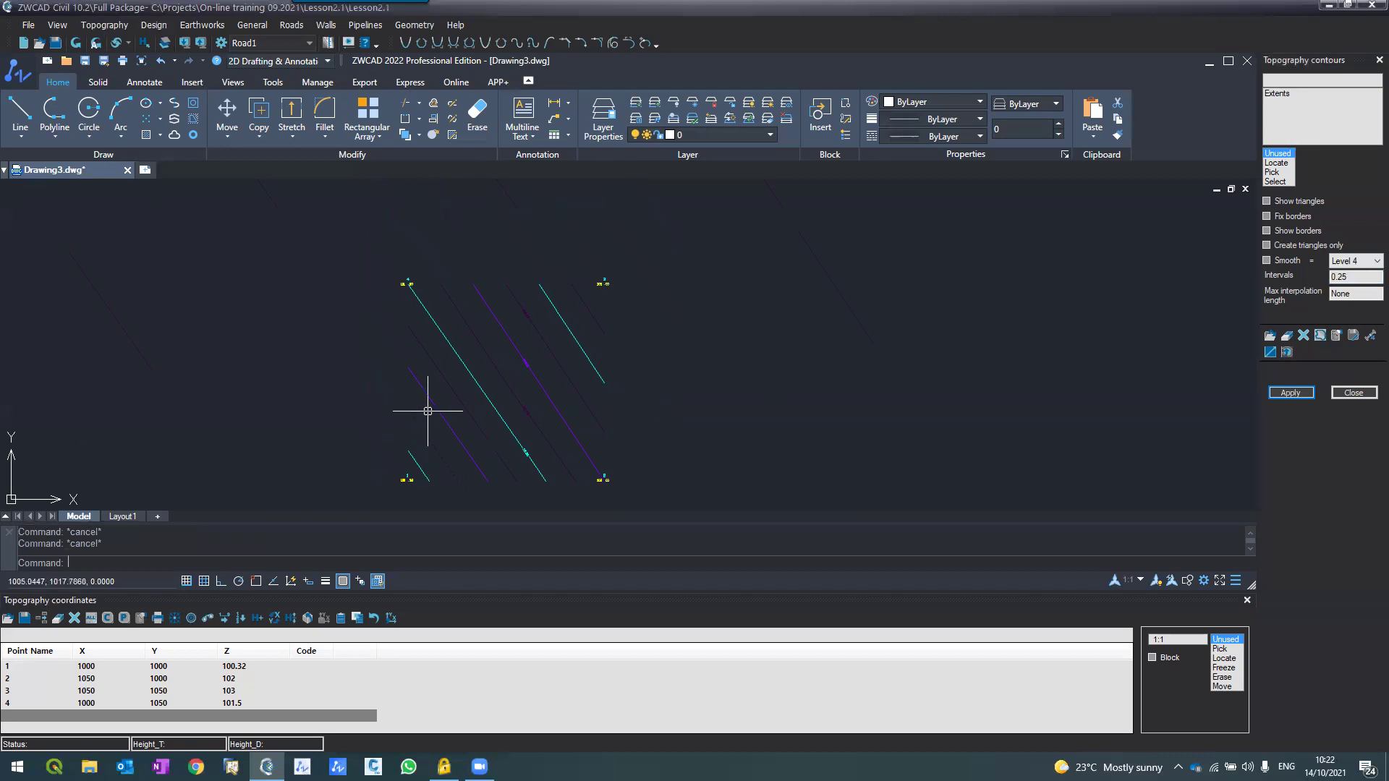
Step: Close the topography coordinates table and open the layer manager at the TCONTOURS layers, narrowed so the contours and layer colors are both visible
click(1248, 601)
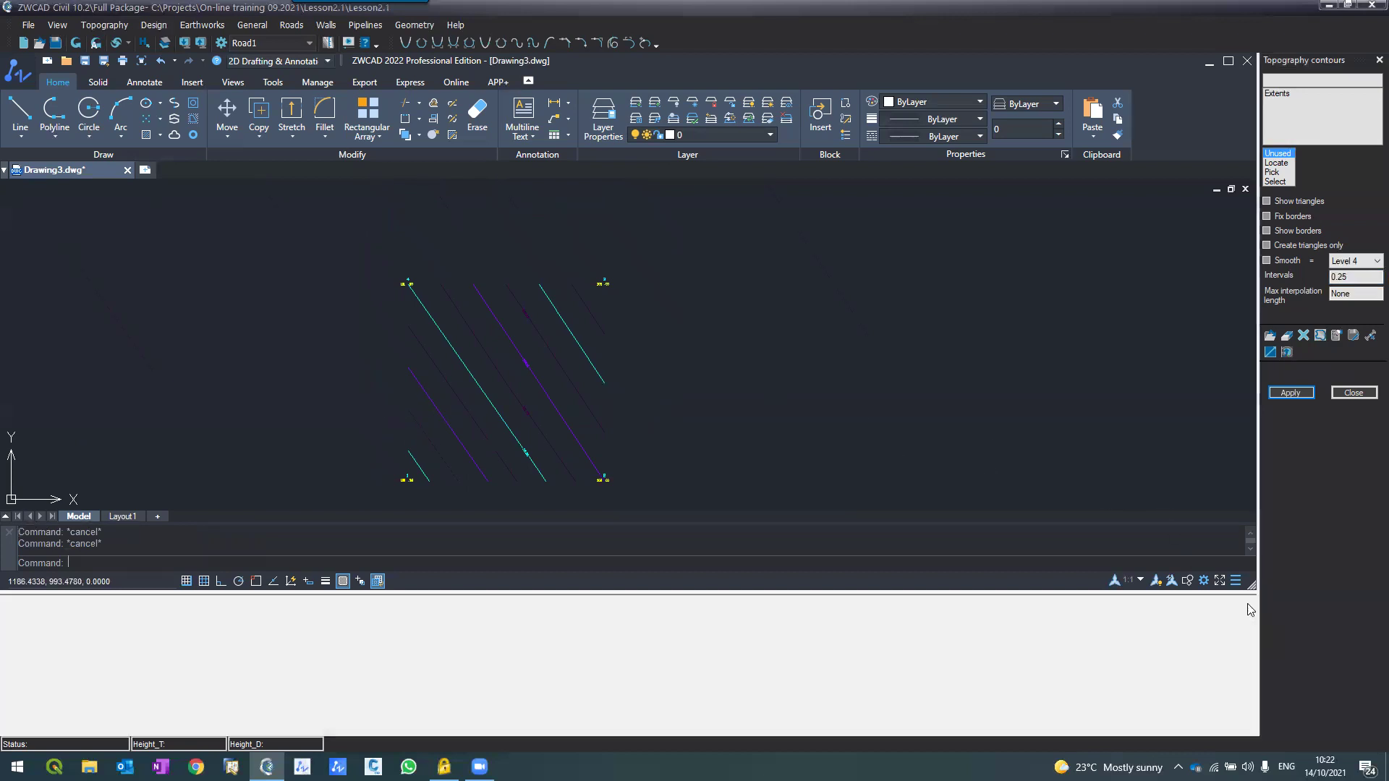
click(601, 130)
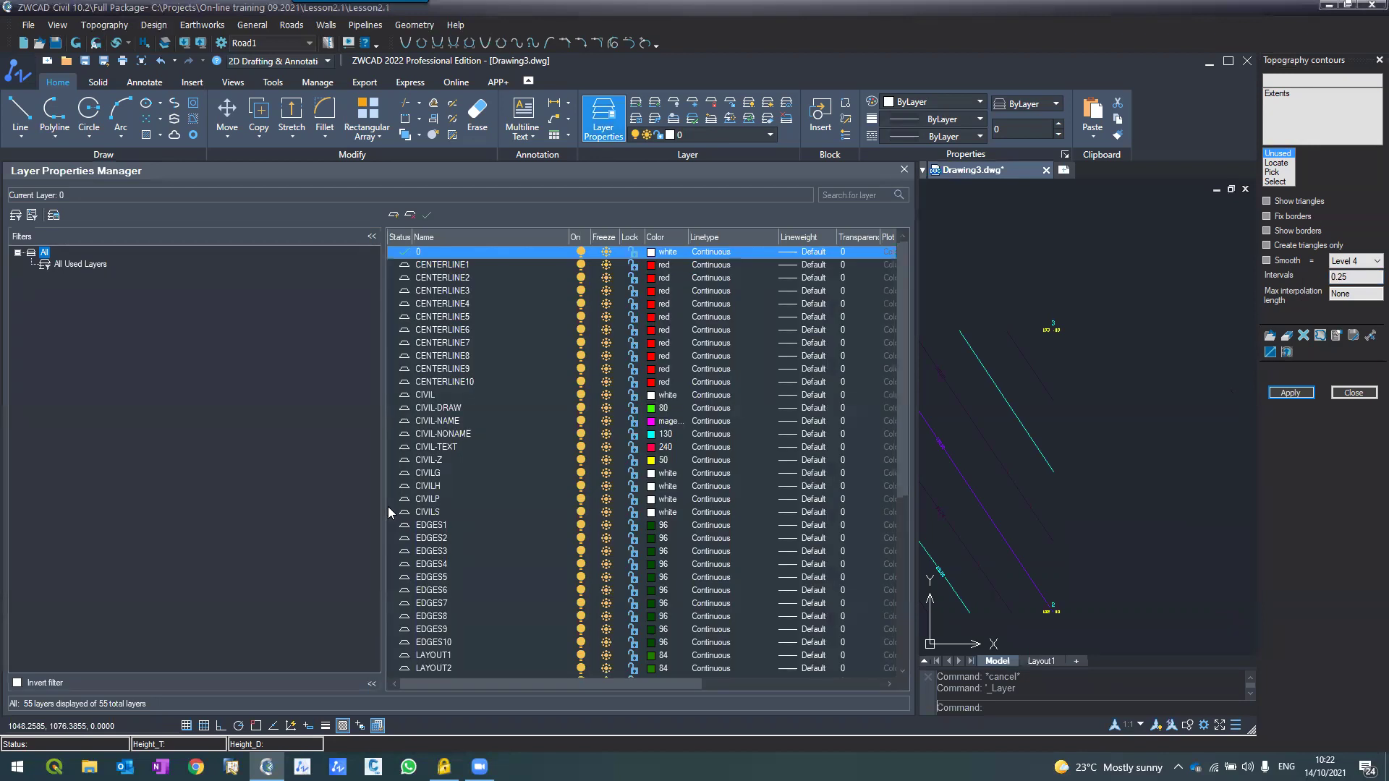
scroll(427, 510, down, 7)
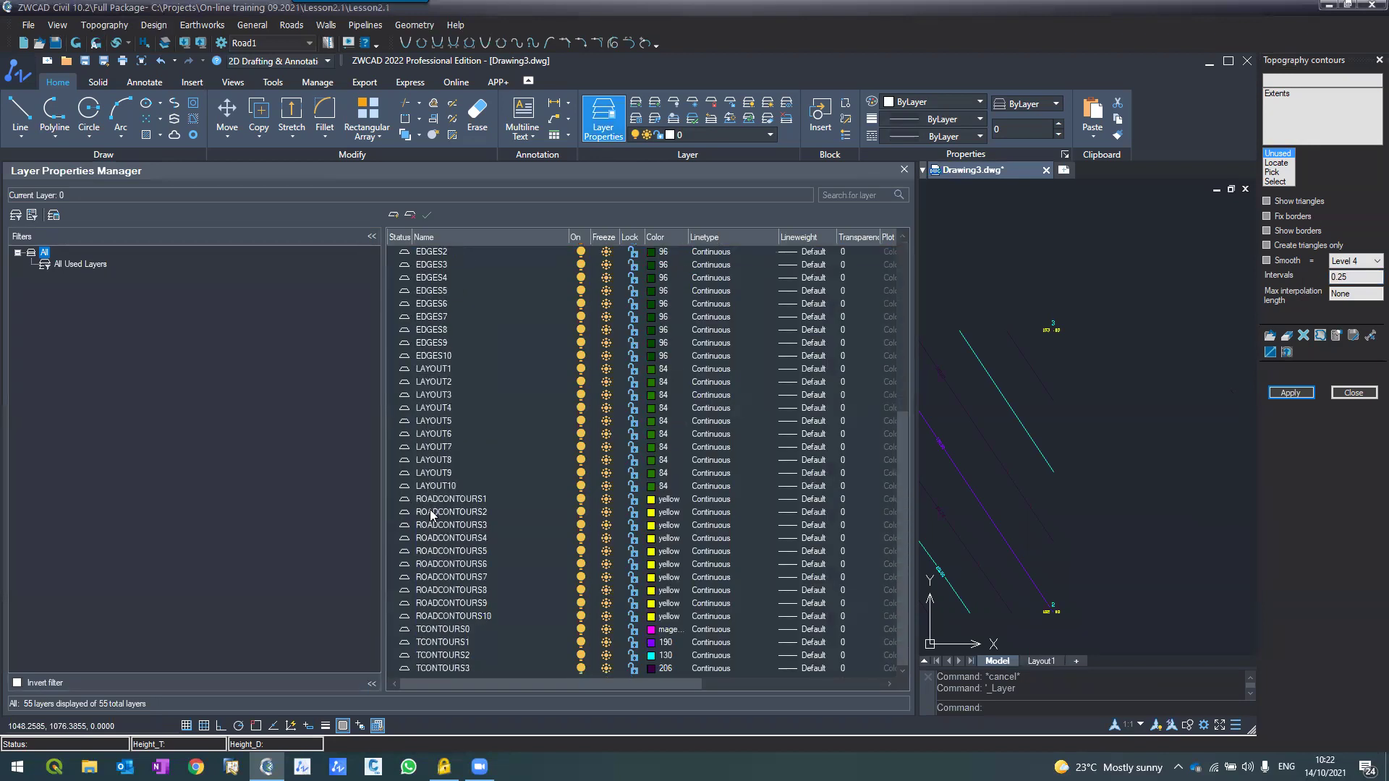
click(441, 635)
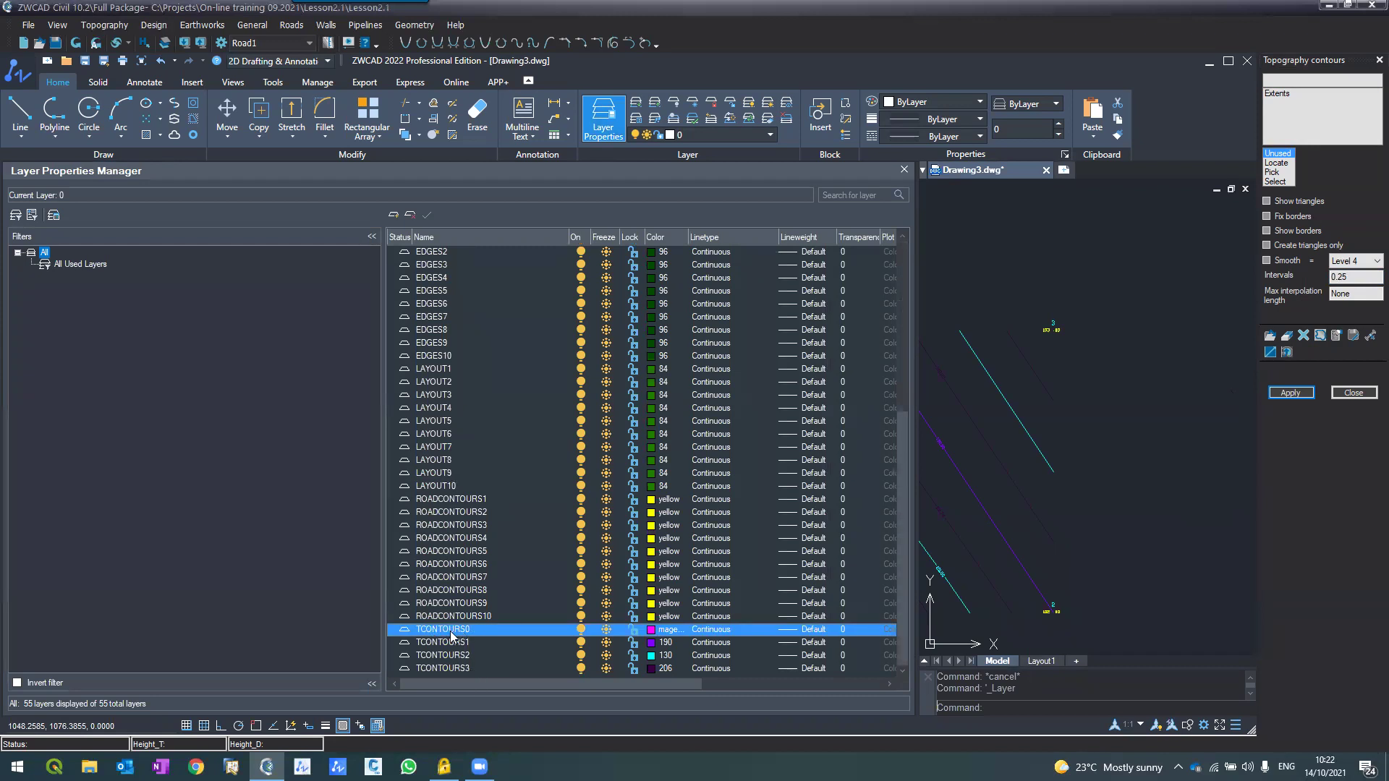
drag(913, 370, 505, 385)
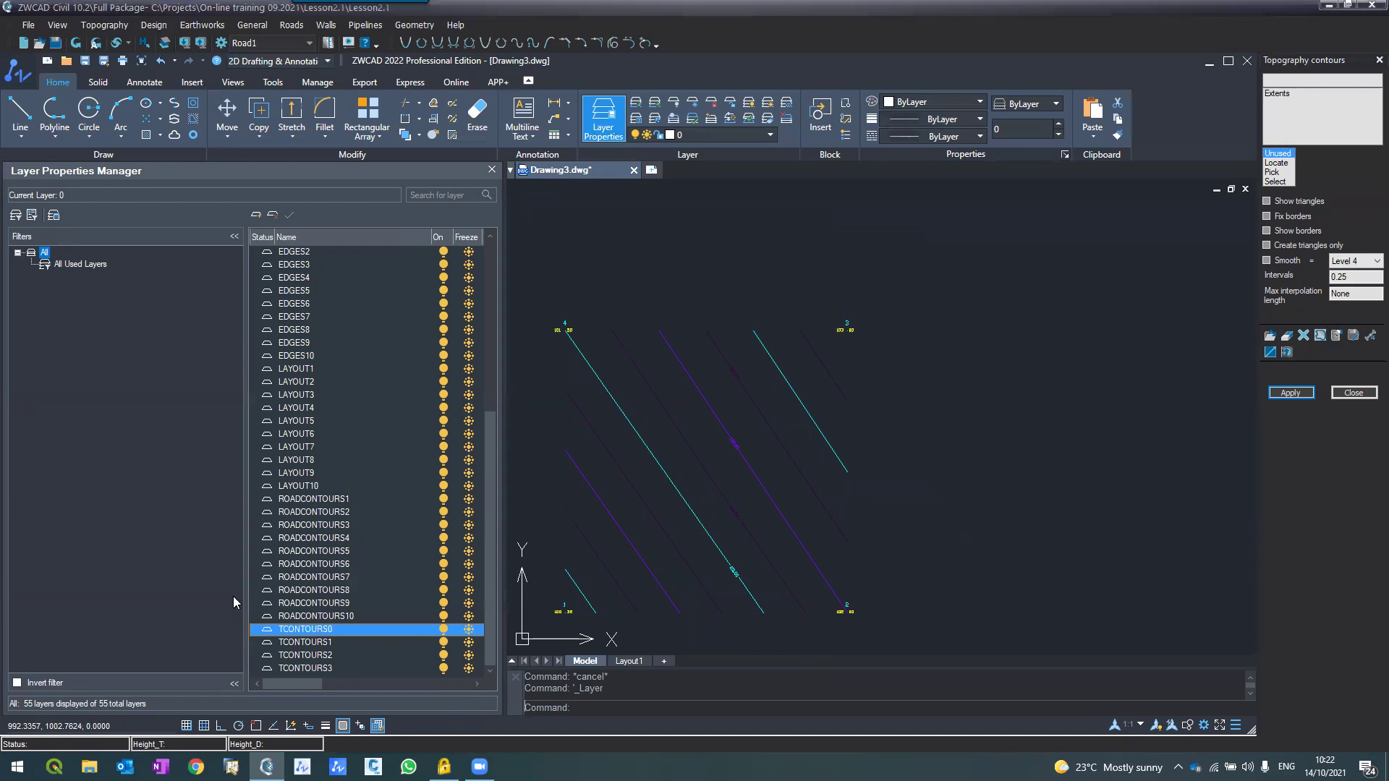
drag(247, 592, 70, 594)
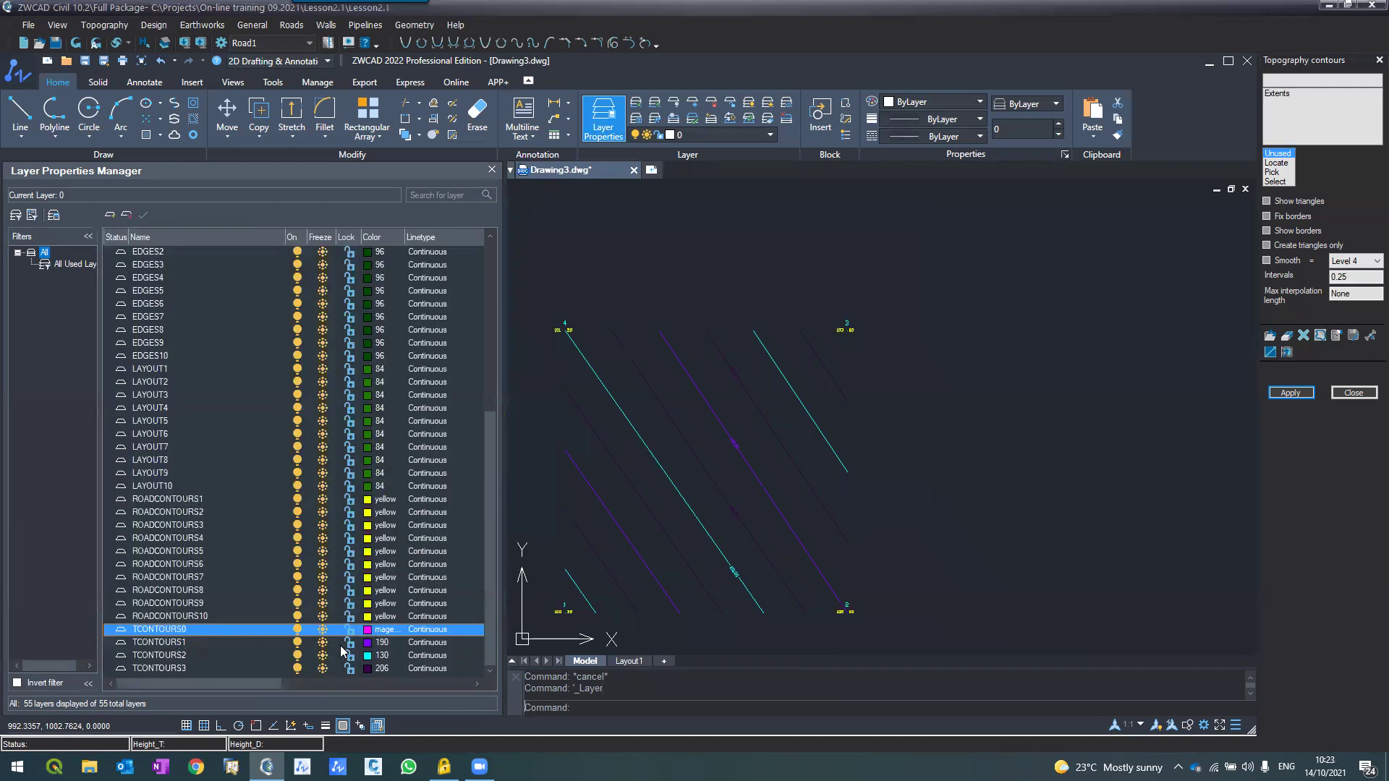
Step: Set the color of layer TCONTOURS0 to 50 and the color of layer TCONTOURS1 to yellow
click(372, 629)
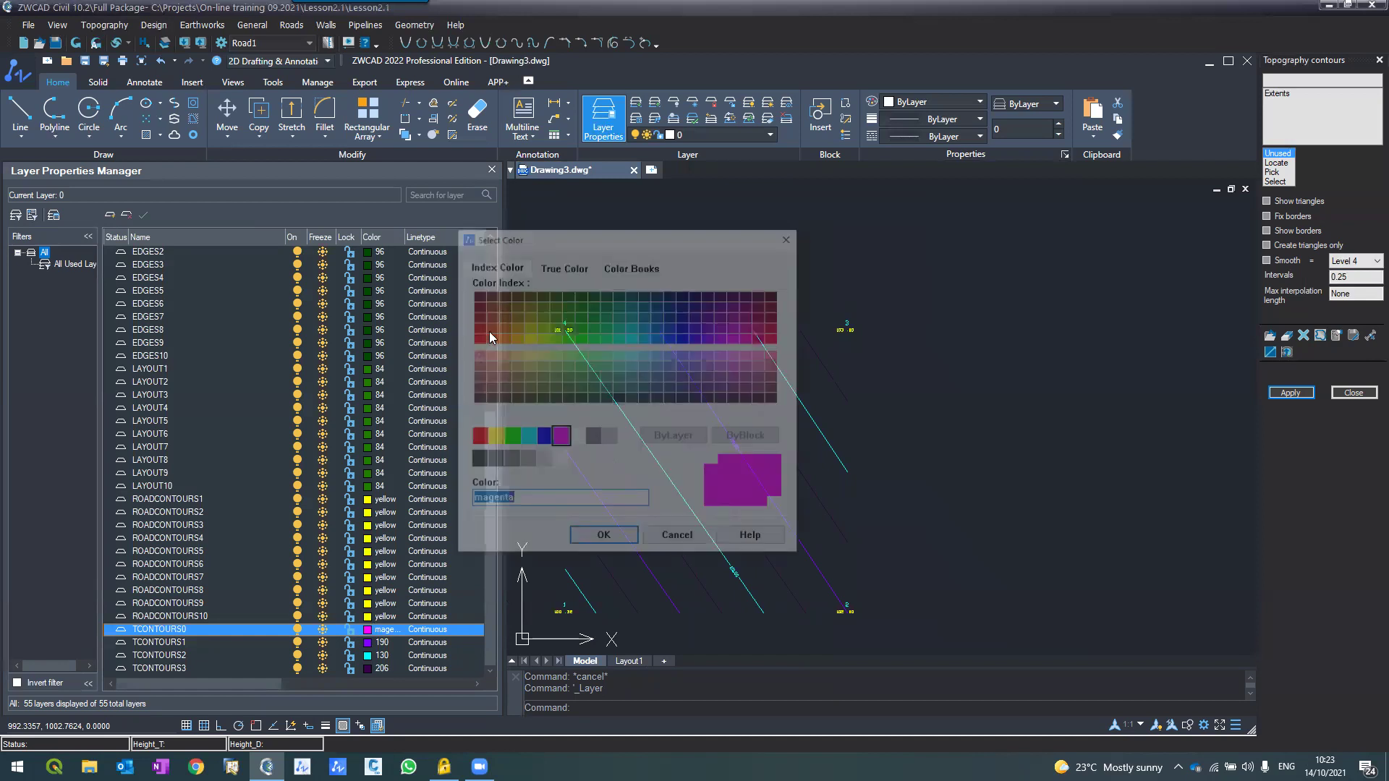
click(529, 337)
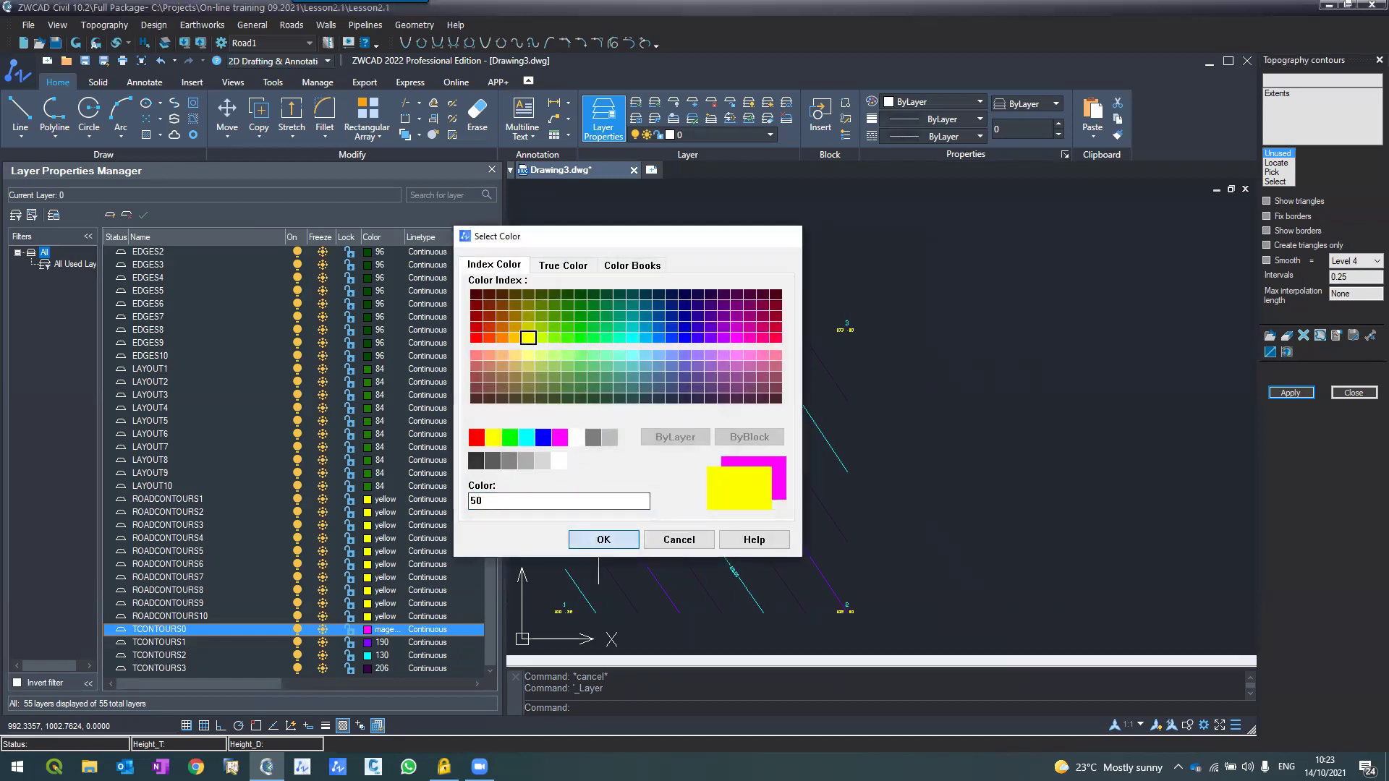
key(Return)
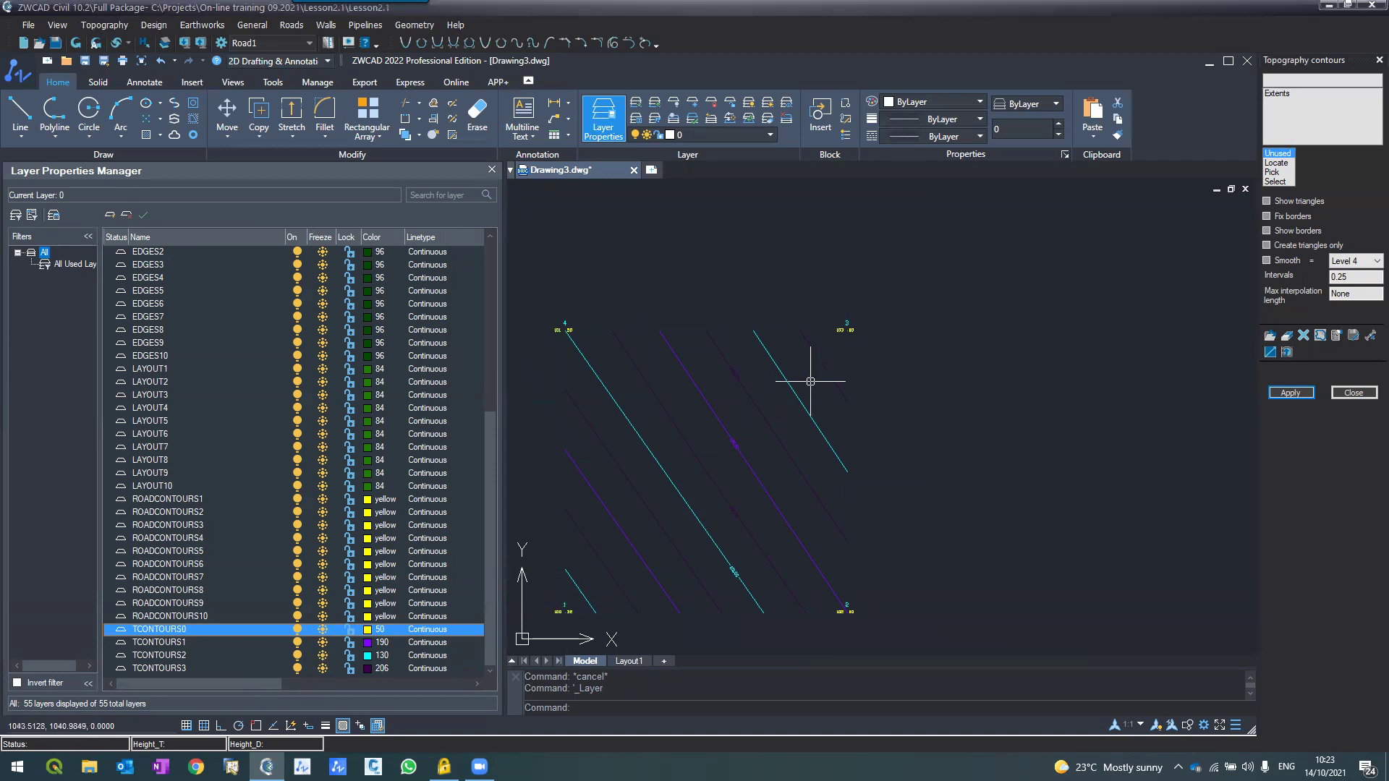
click(376, 645)
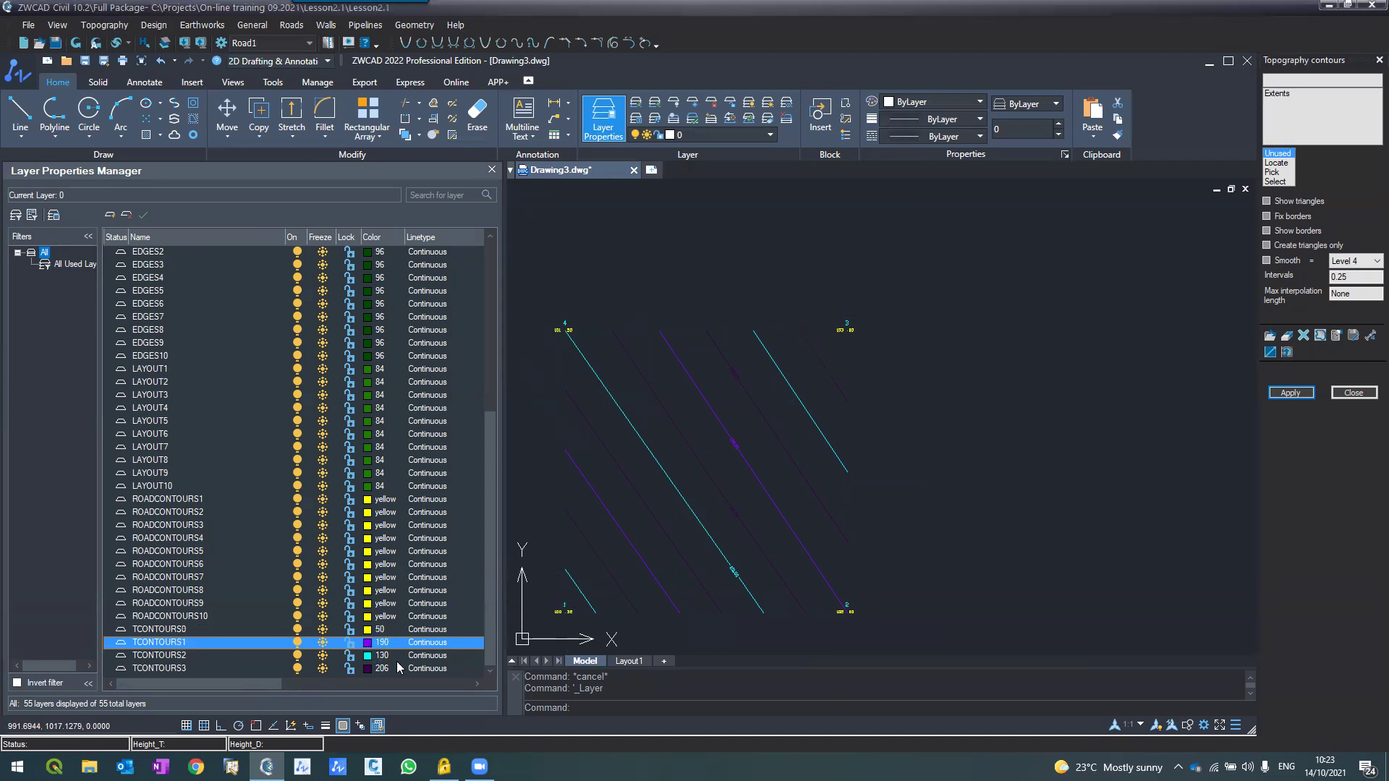
click(494, 437)
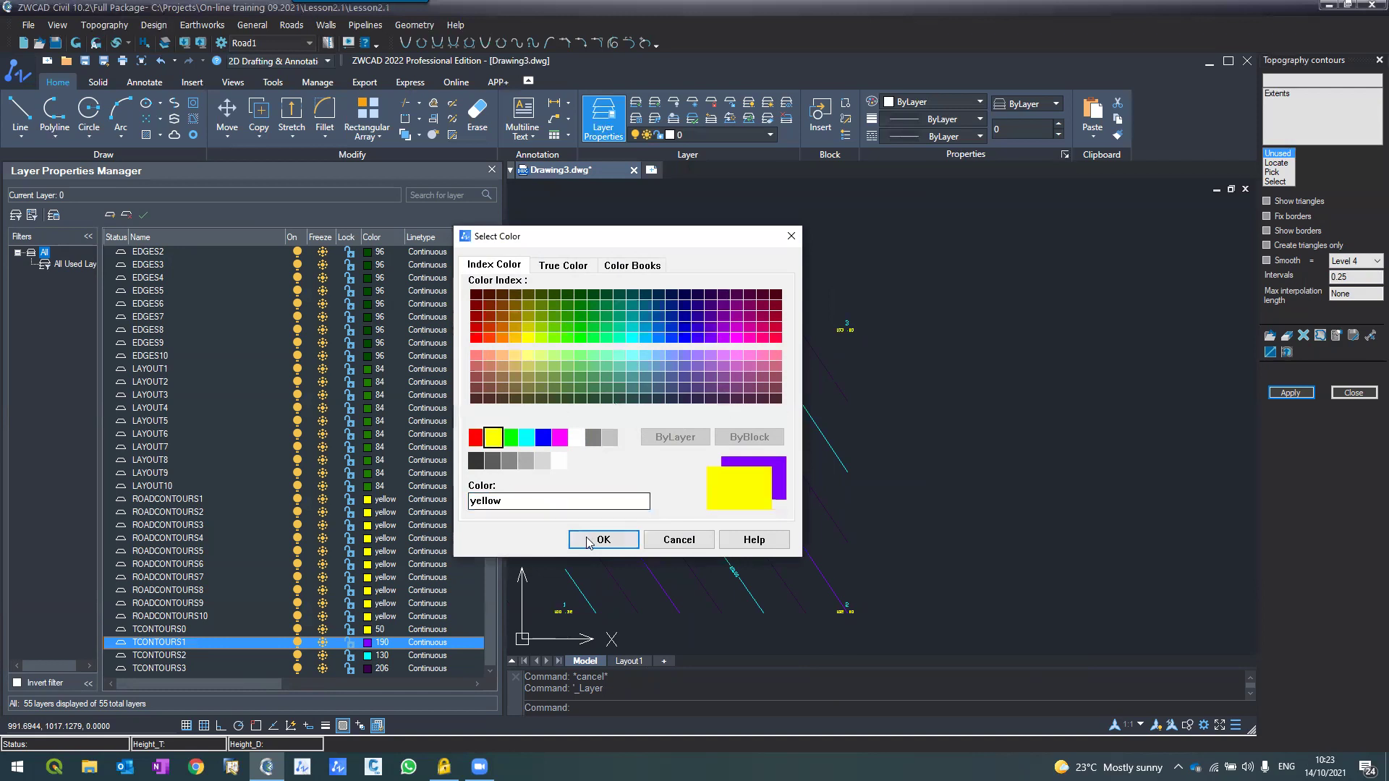
click(597, 539)
Step: Select one of the dark contour lines to identify its layer, and set the color of layer TCONTOURS3 to 131
scroll(735, 450, up, 5)
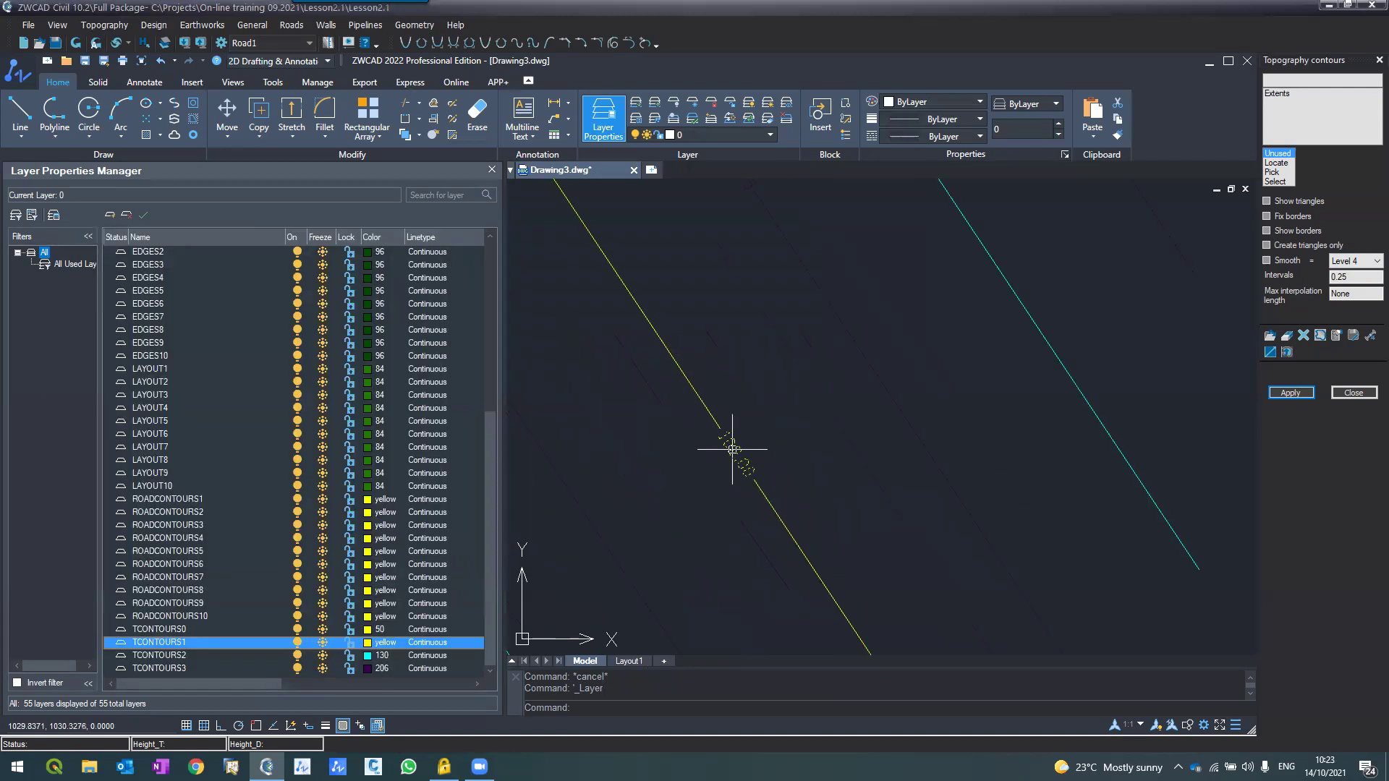
scroll(708, 354, down, 4)
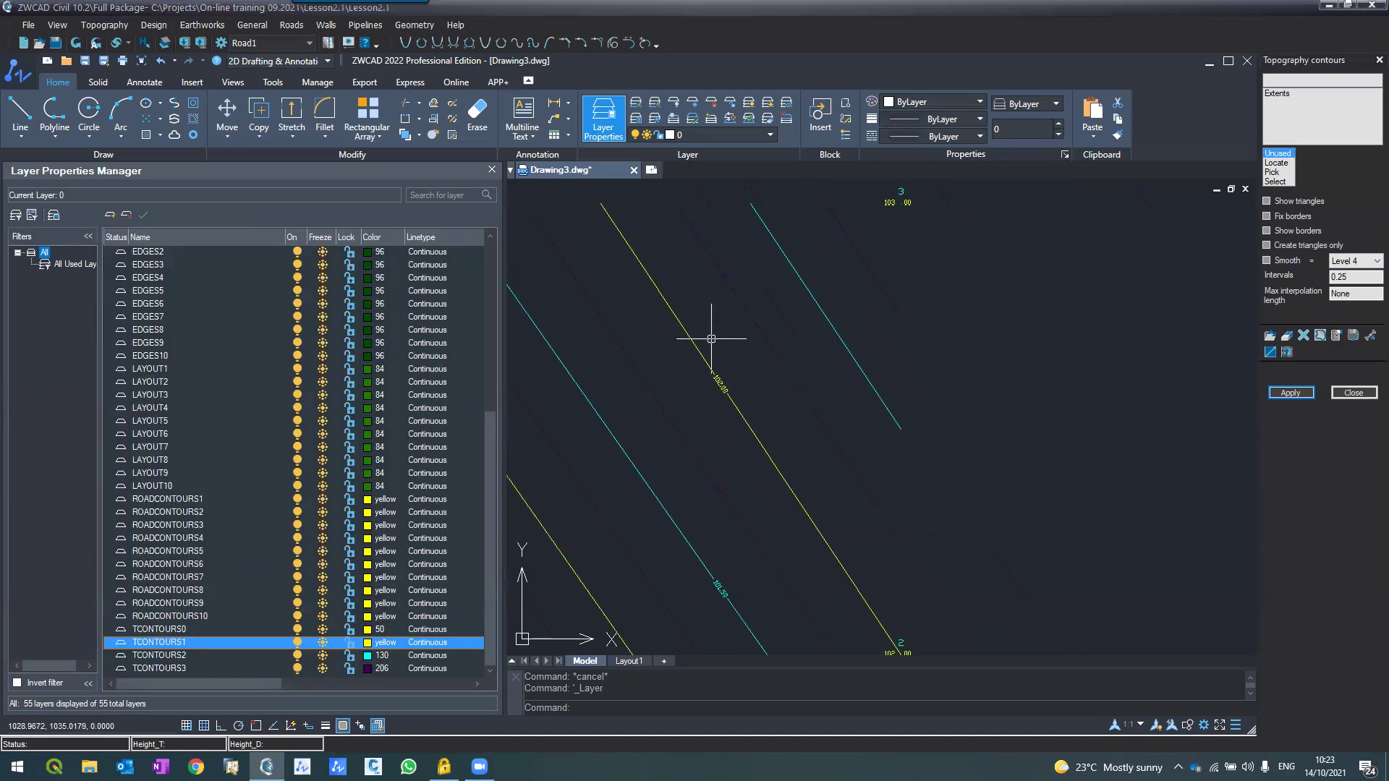
scroll(601, 521, up, 4)
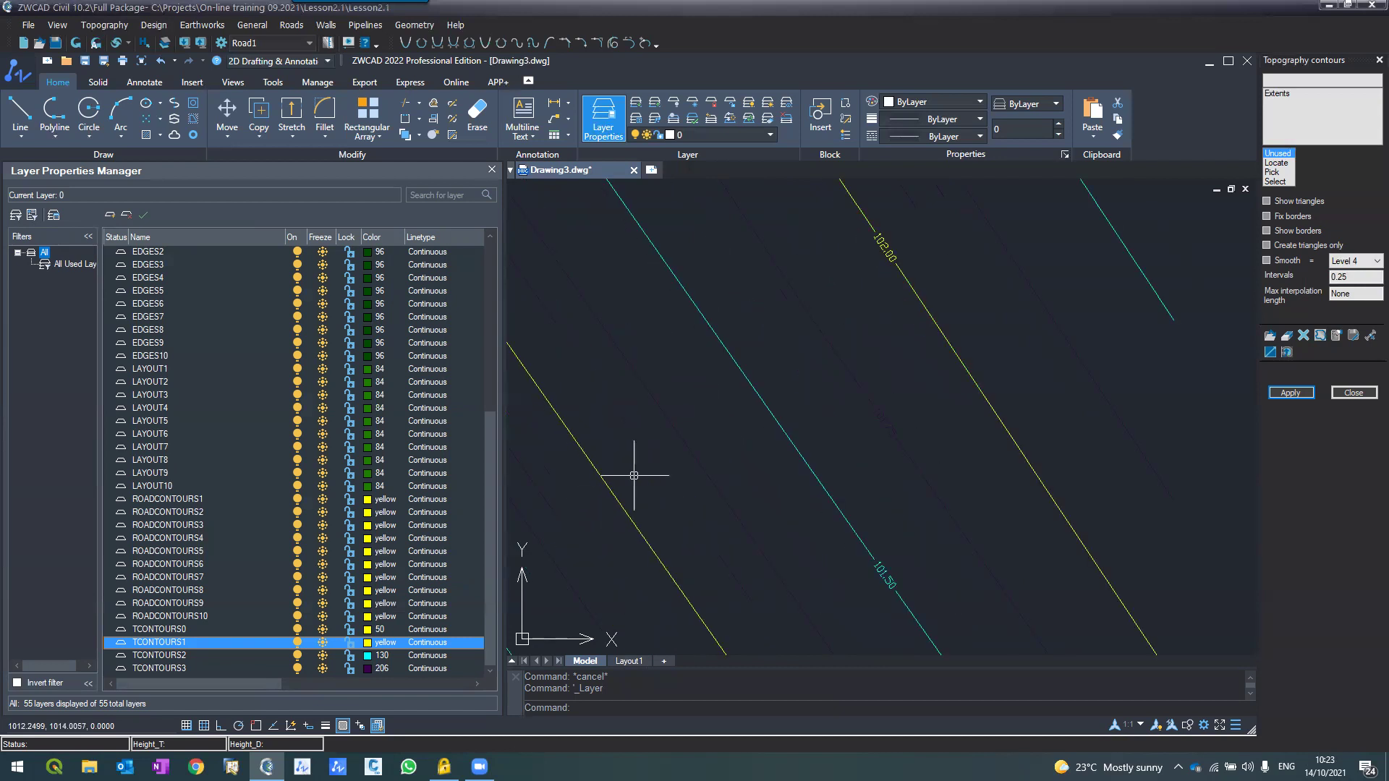
scroll(695, 434, down, 2)
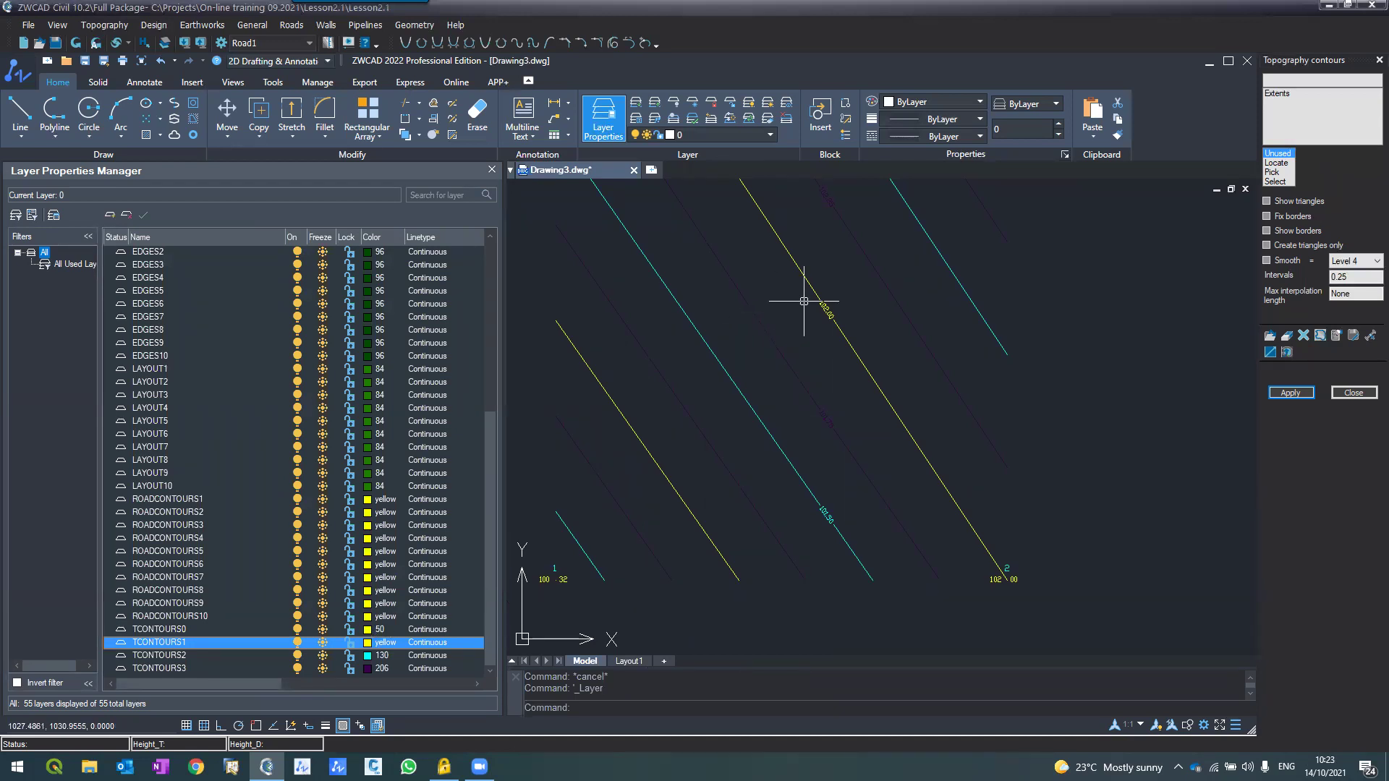
click(774, 349)
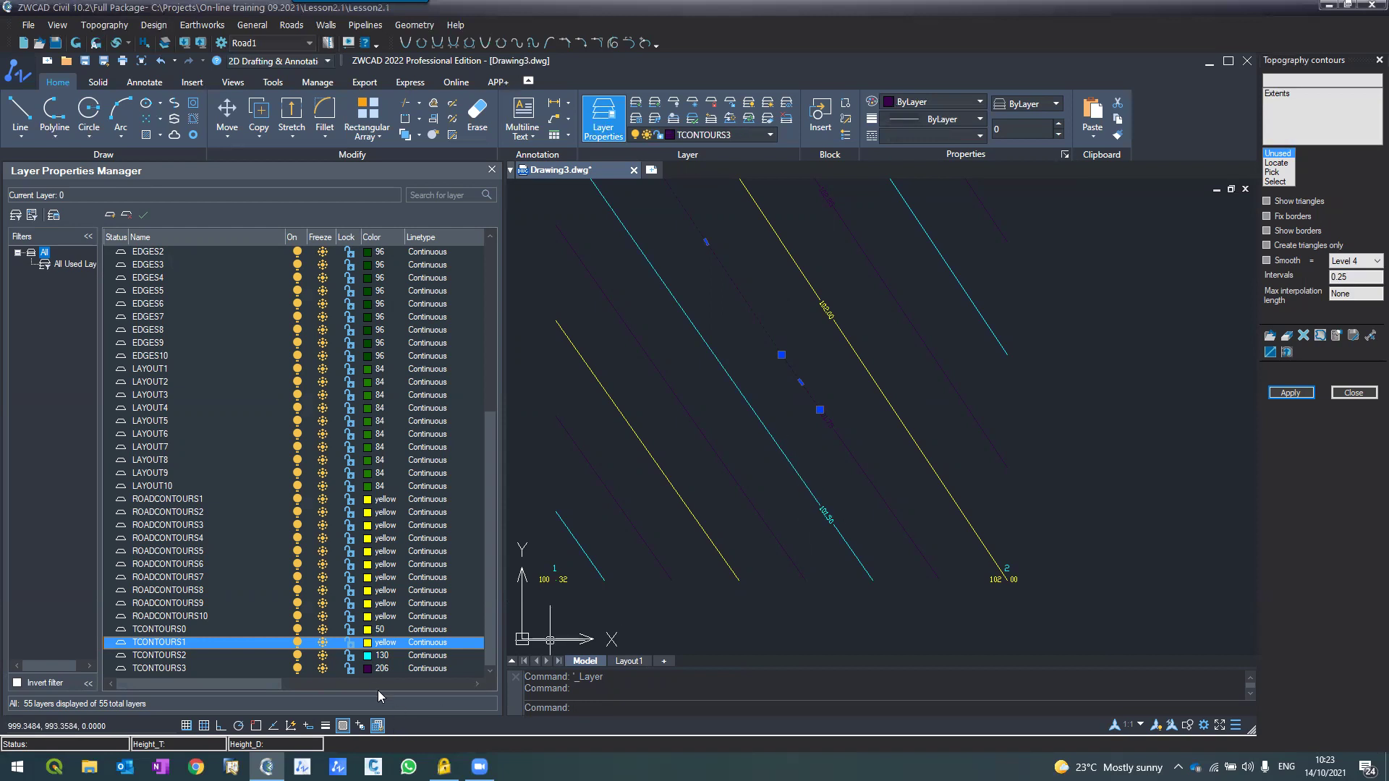
click(367, 668)
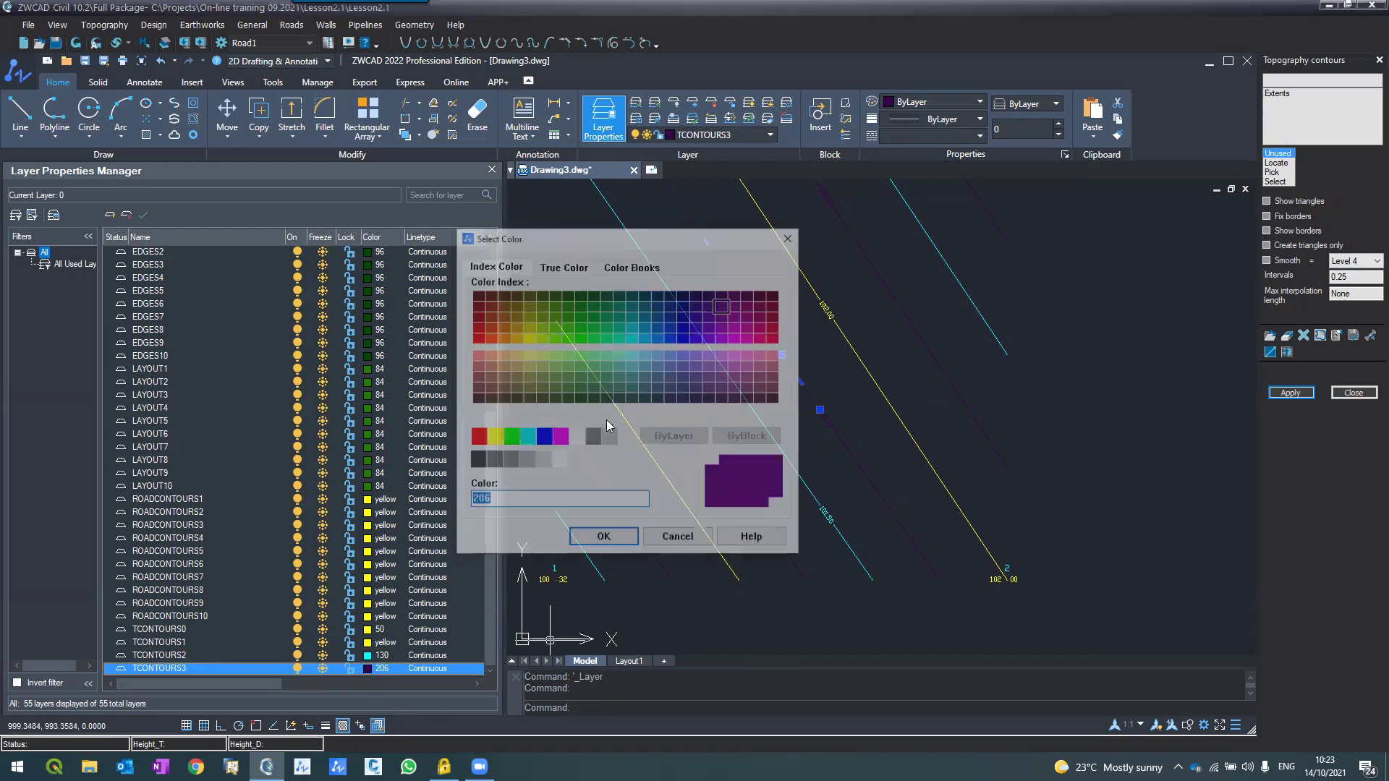
click(634, 356)
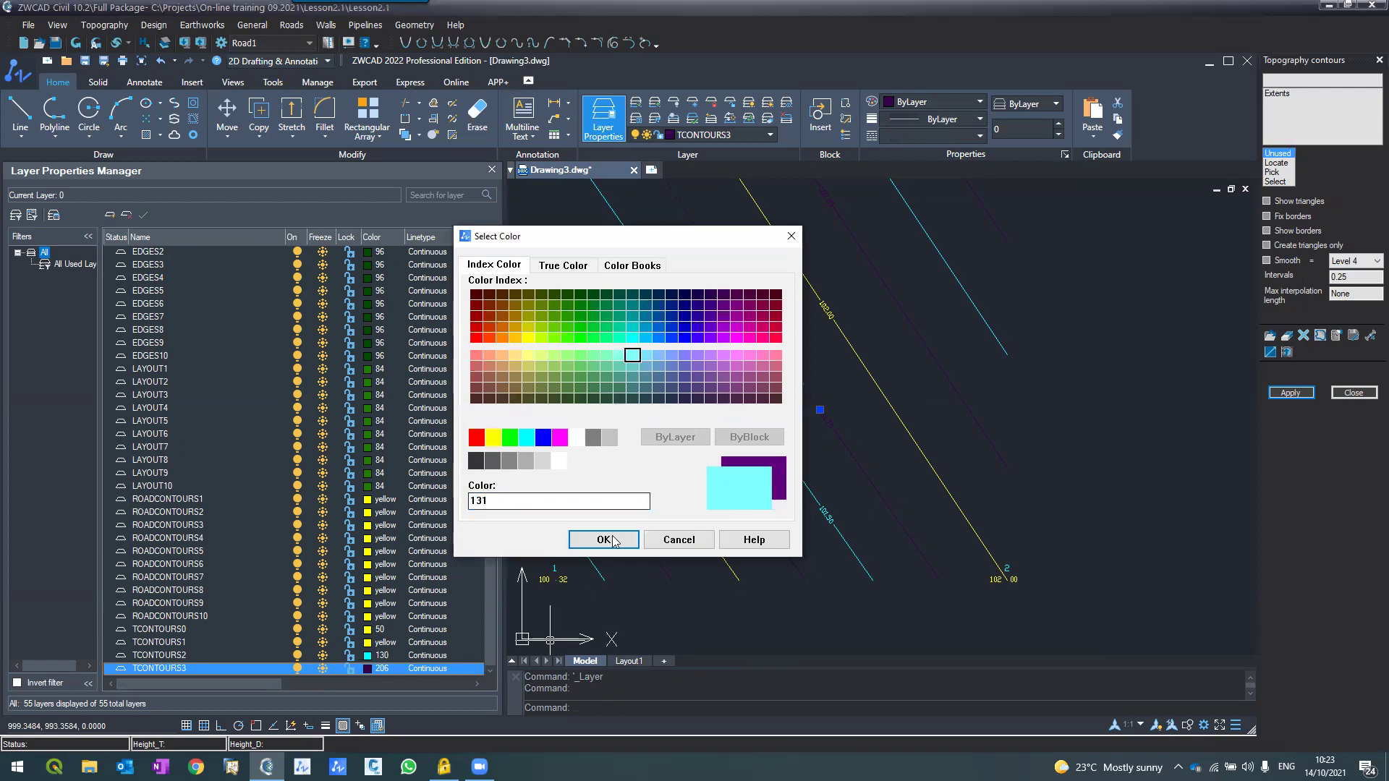
click(610, 547)
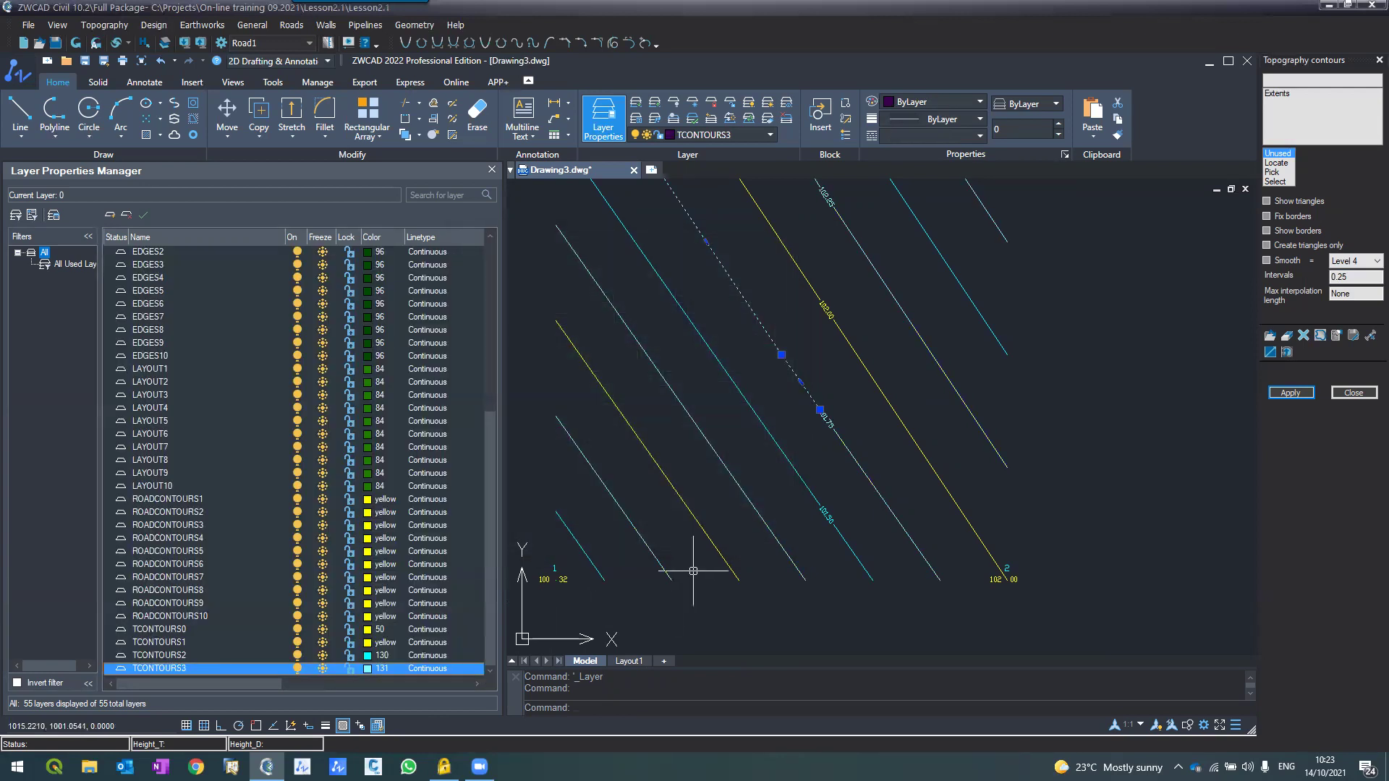
Step: Inspect the recolored contours and open the topography contour options to check the interval assigned to each of layers 0 to 3
scroll(693, 568, up, 2)
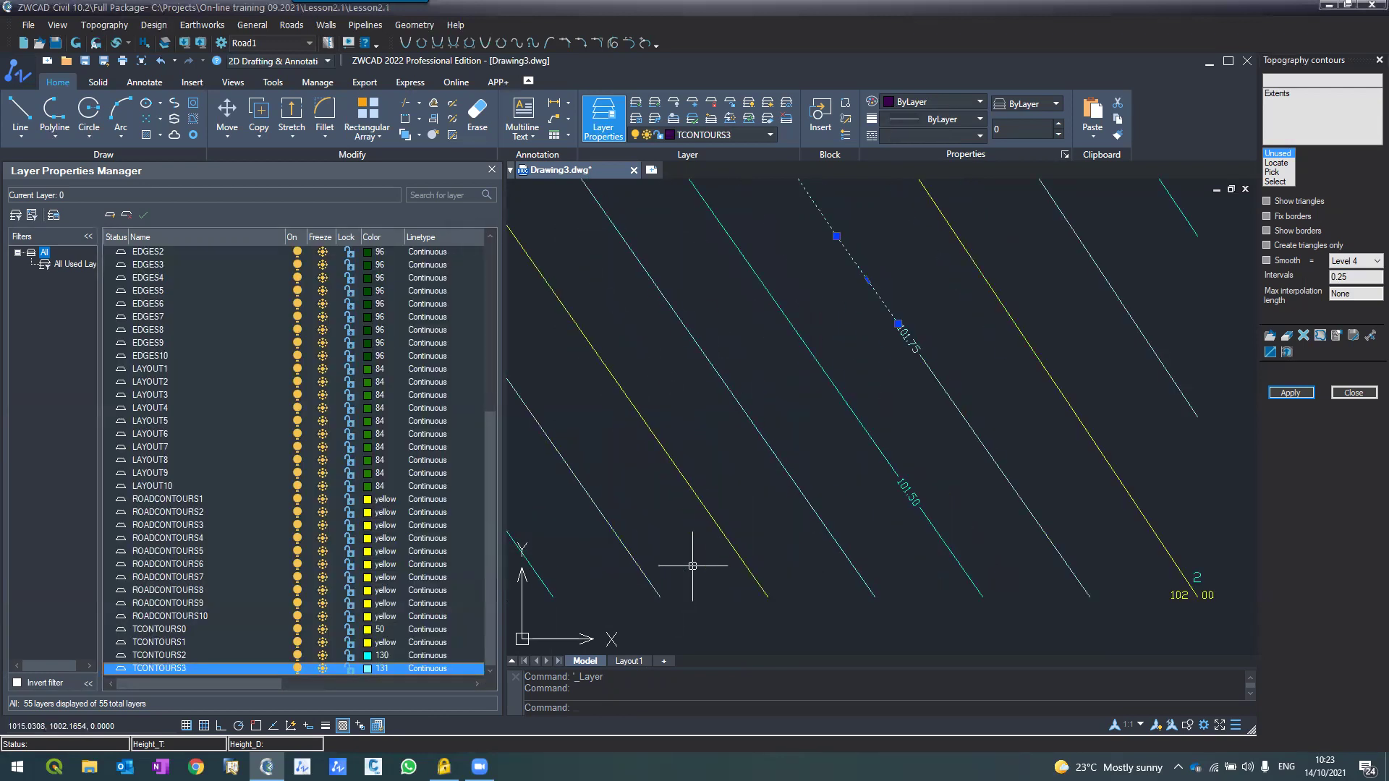
scroll(687, 408, down, 2)
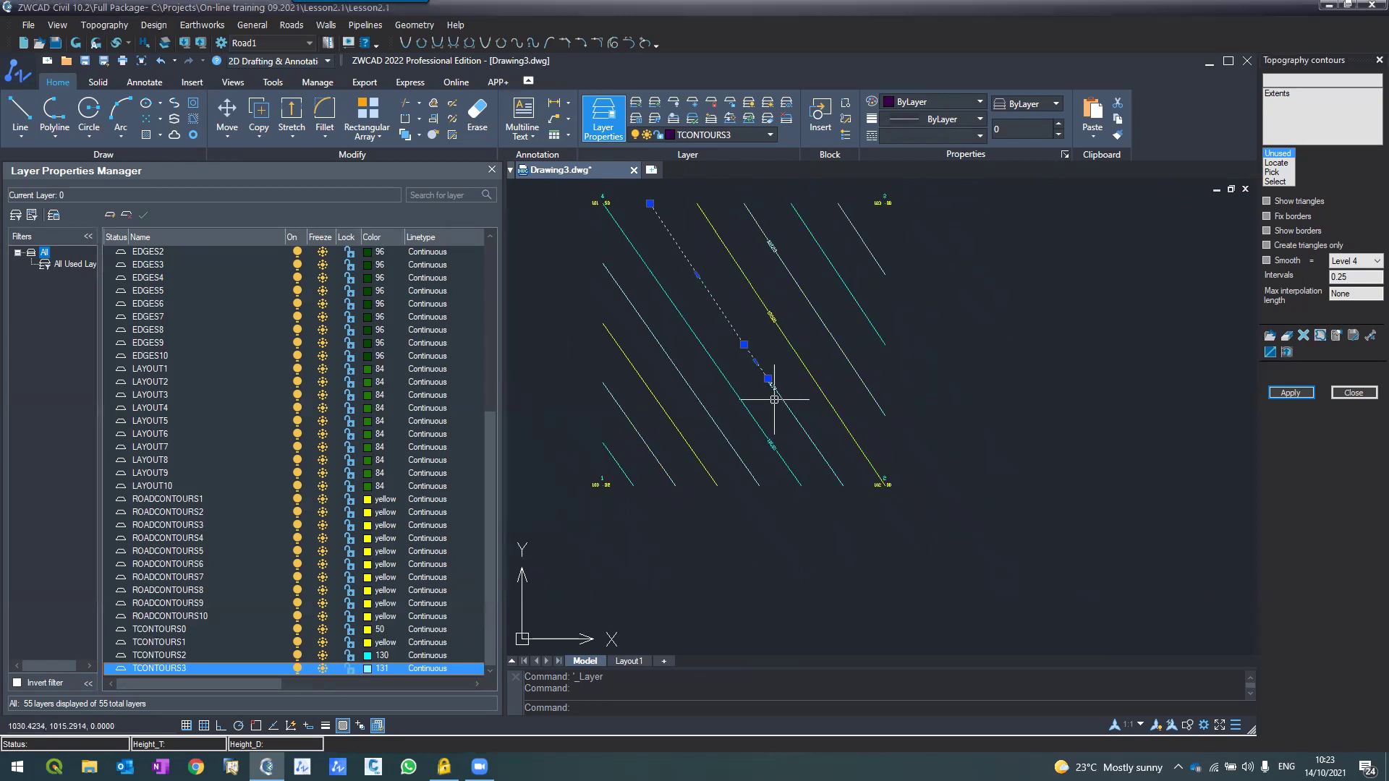
scroll(774, 399, up, 2)
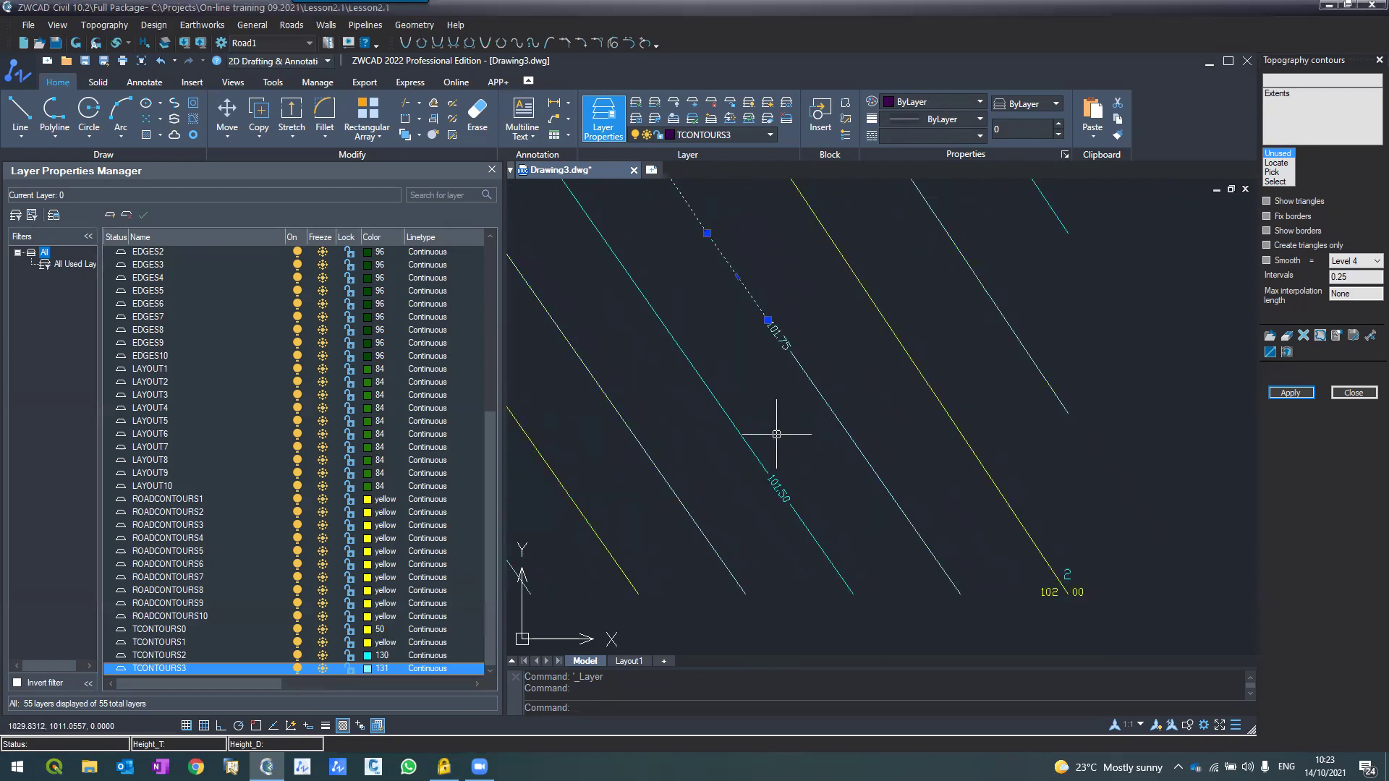
scroll(789, 398, down, 2)
click(1339, 336)
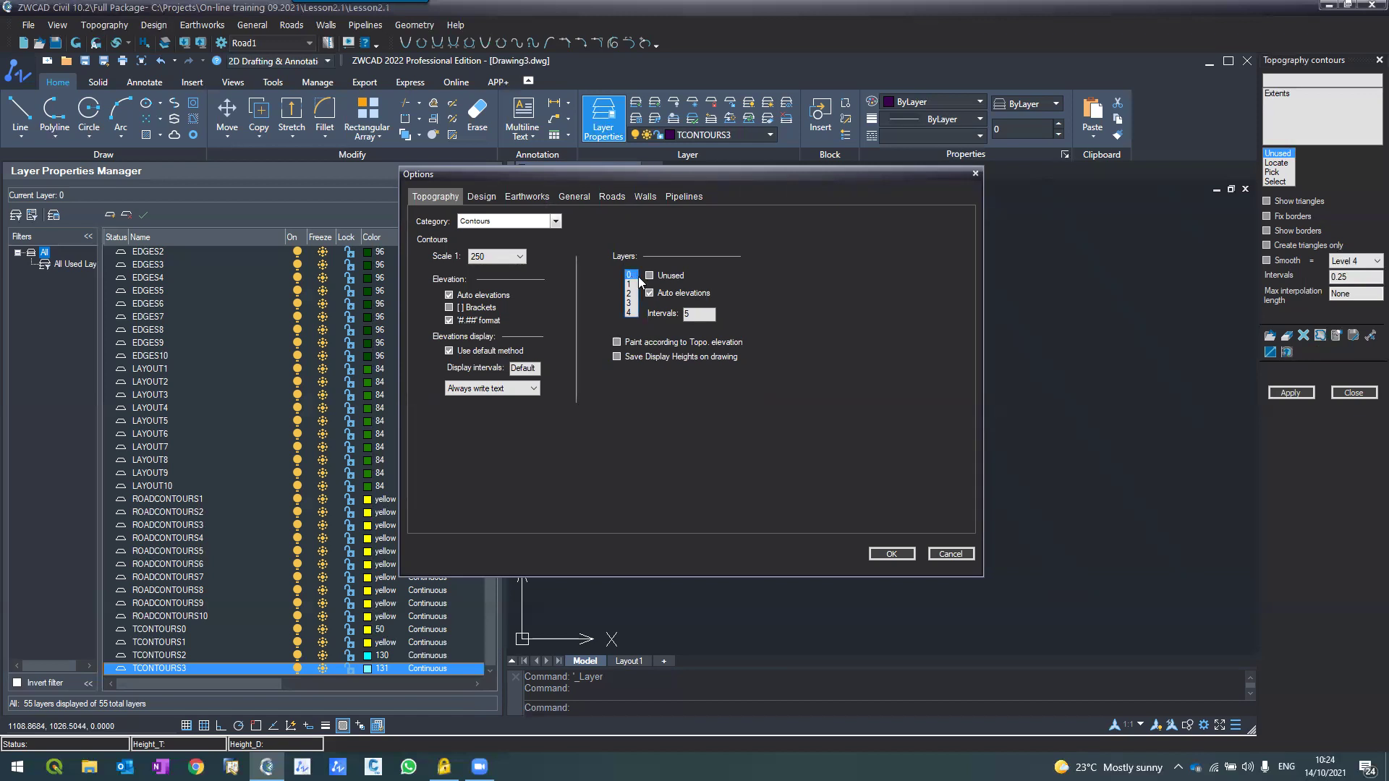
drag(695, 314, 675, 314)
click(629, 284)
drag(694, 314, 670, 315)
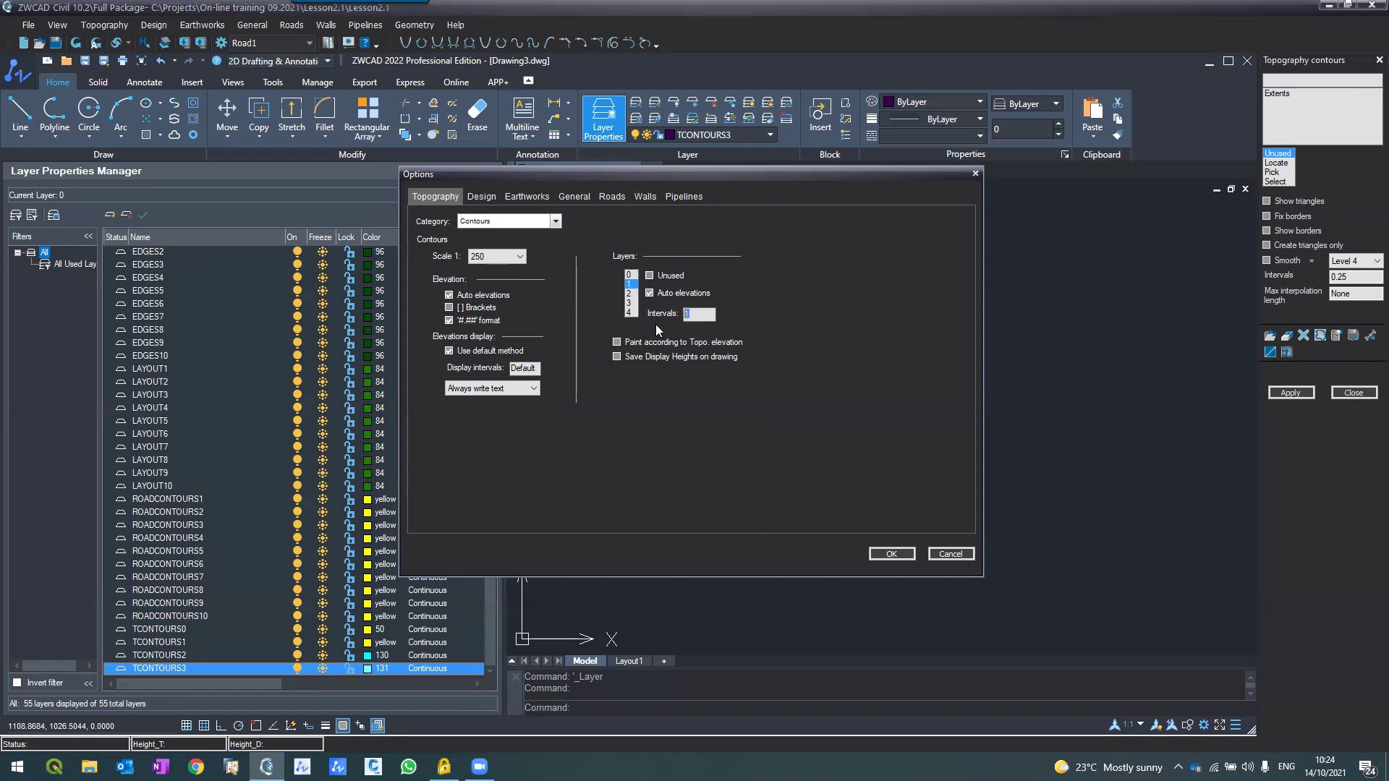
click(629, 293)
click(630, 304)
drag(695, 317, 678, 318)
Step: Compare the interval and unused settings of contour layers 2, 3 and 4, and close the options without changes
click(631, 295)
click(630, 304)
click(631, 312)
click(630, 303)
click(631, 294)
click(632, 302)
click(630, 312)
click(630, 303)
click(632, 312)
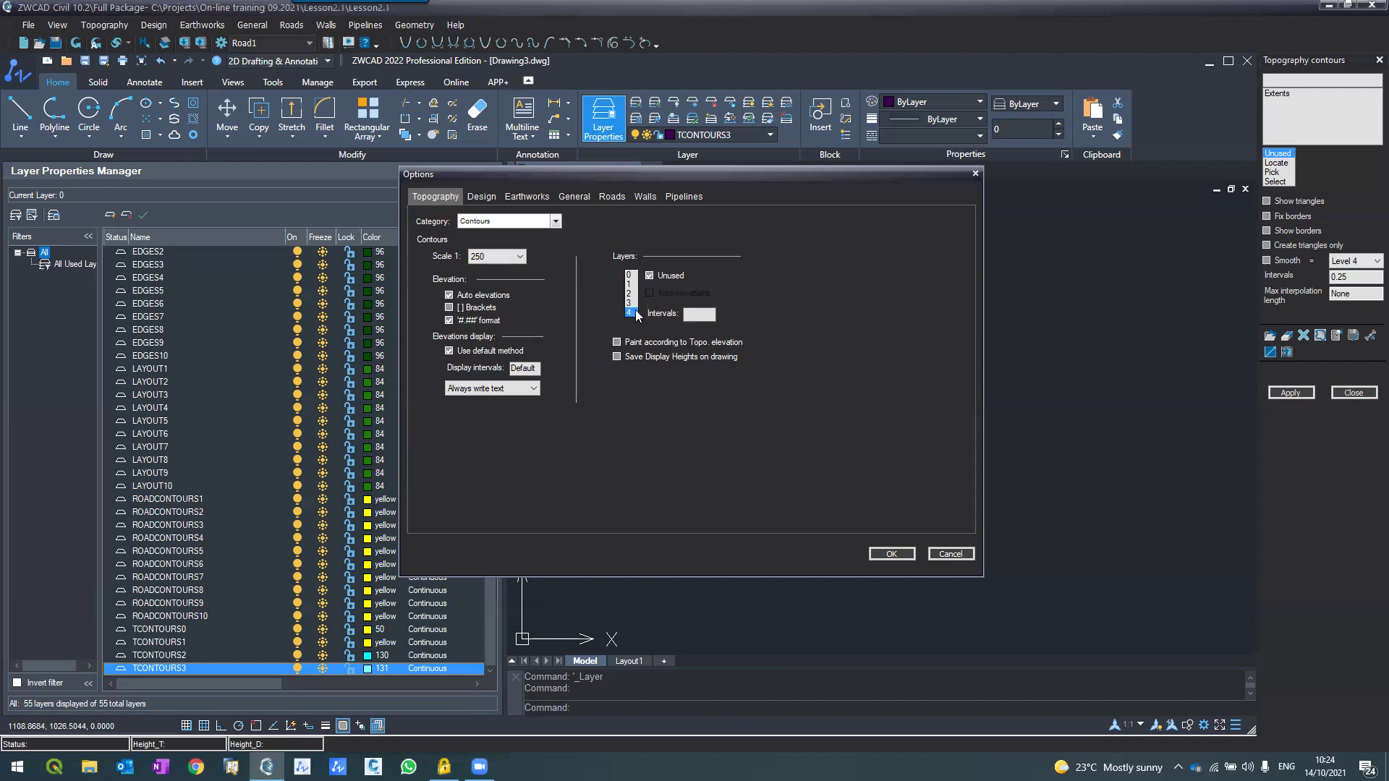
click(629, 303)
click(948, 553)
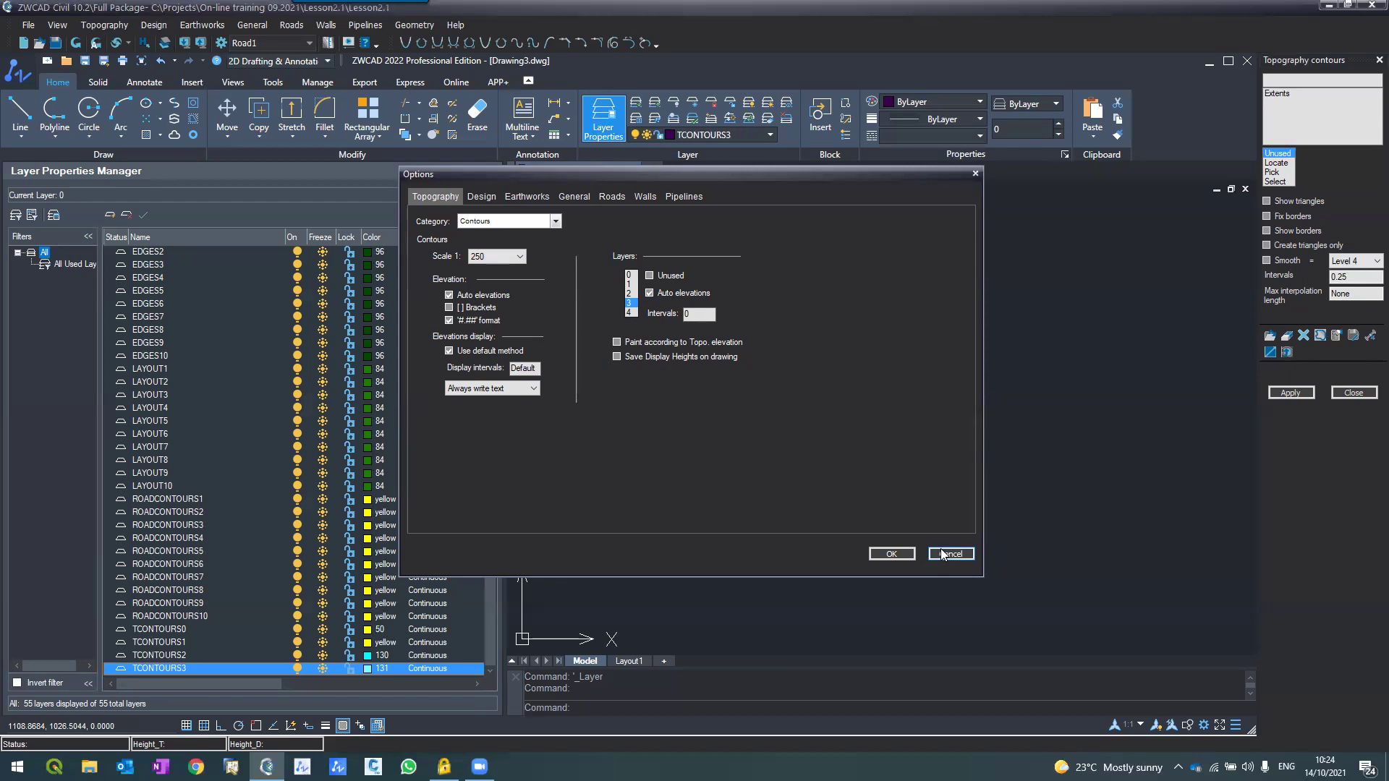
Step: Examine the contour elevation labels, clear the contour selection, and review the contour options again without changing them
scroll(775, 417, up, 5)
scroll(765, 382, down, 6)
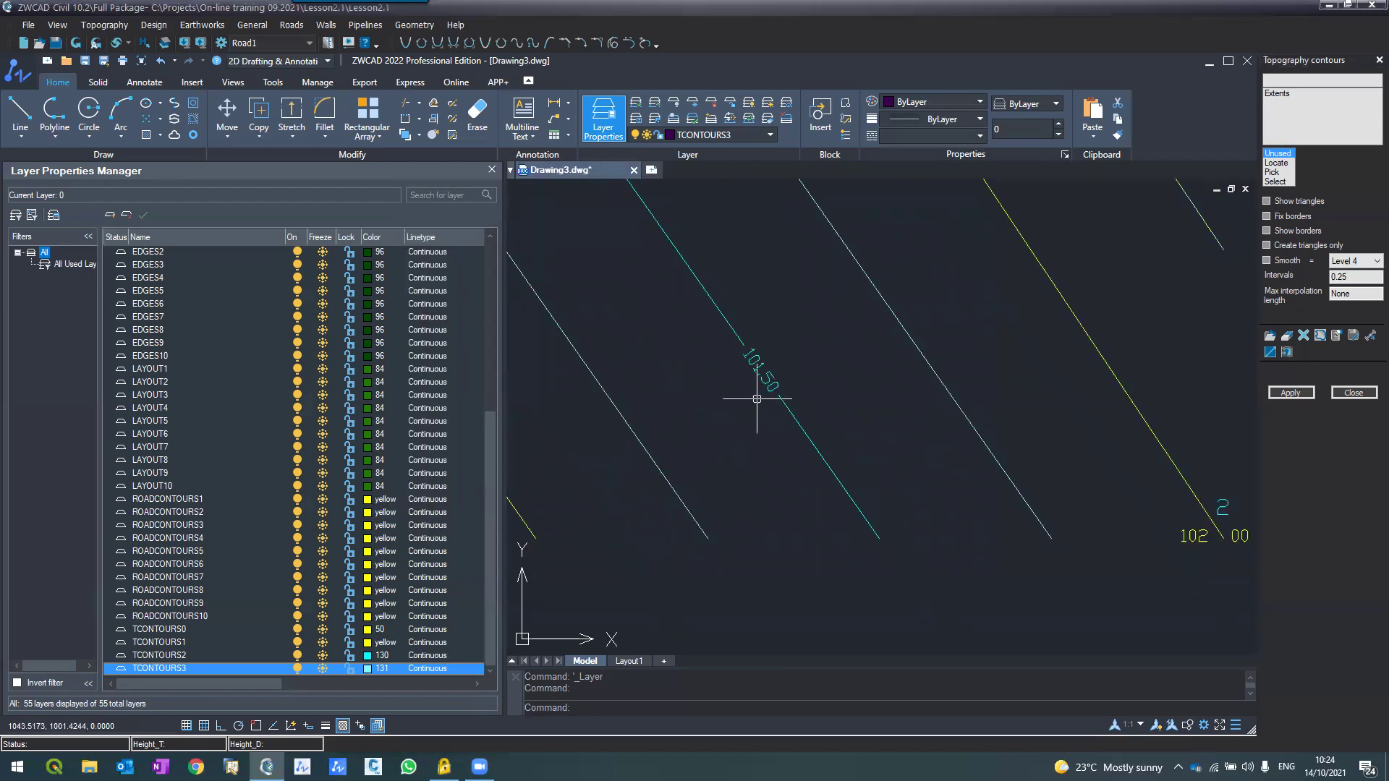
scroll(752, 377, up, 3)
key(Escape)
key(Escape)
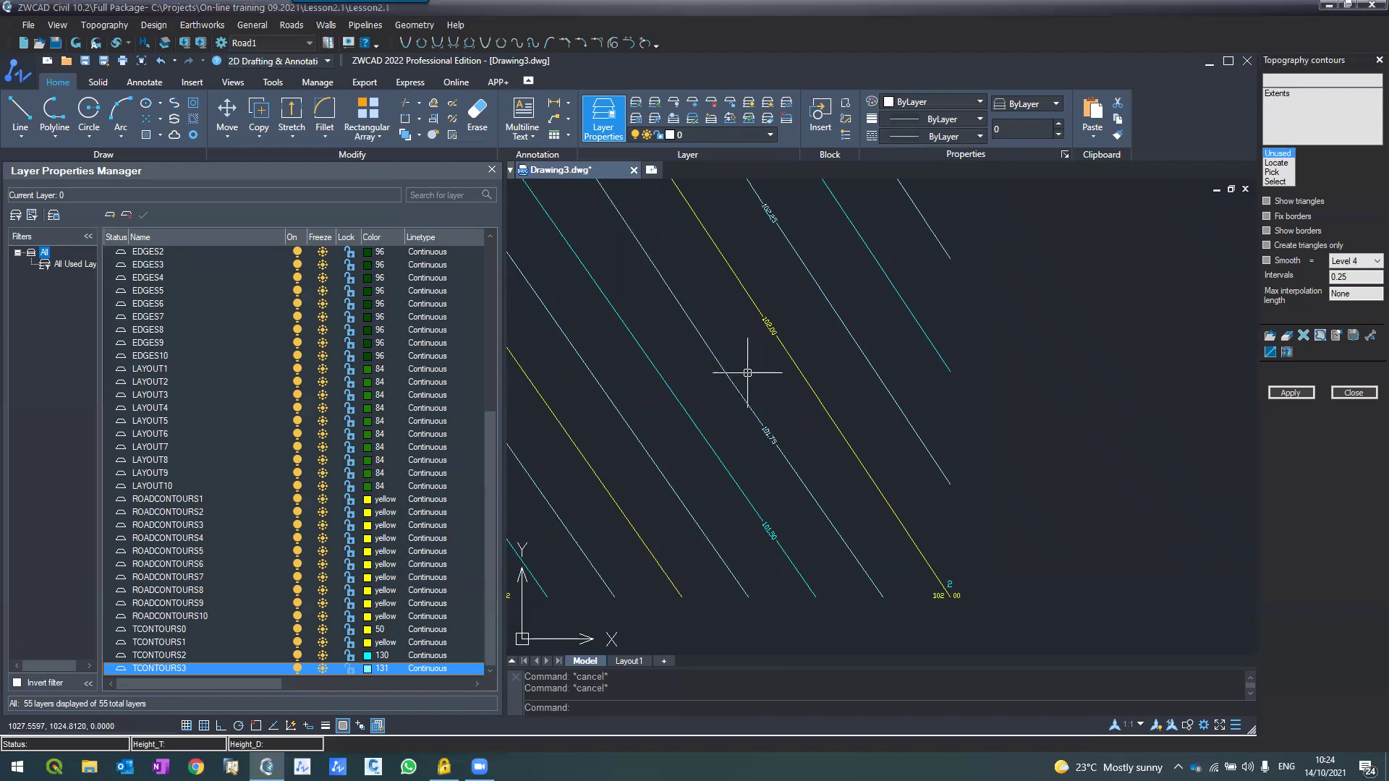
click(1336, 337)
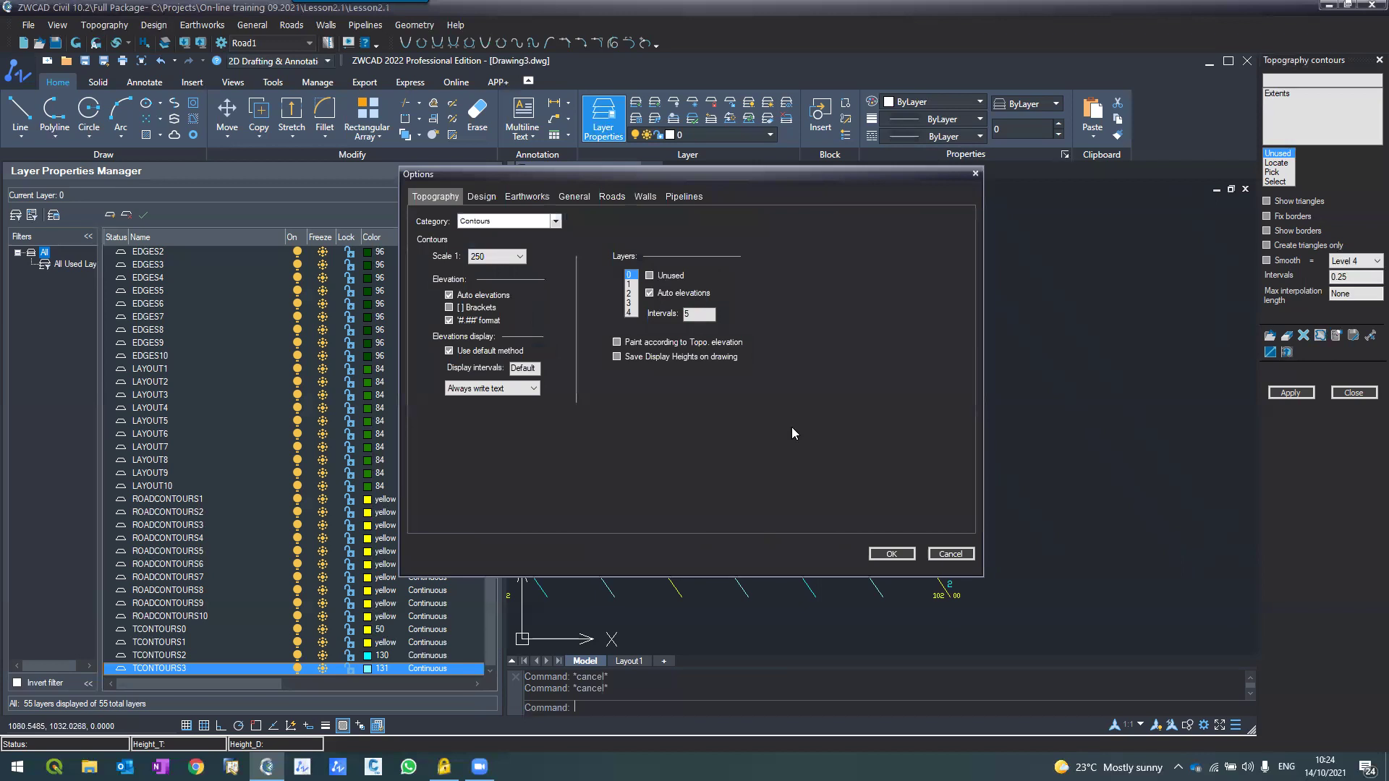
click(950, 555)
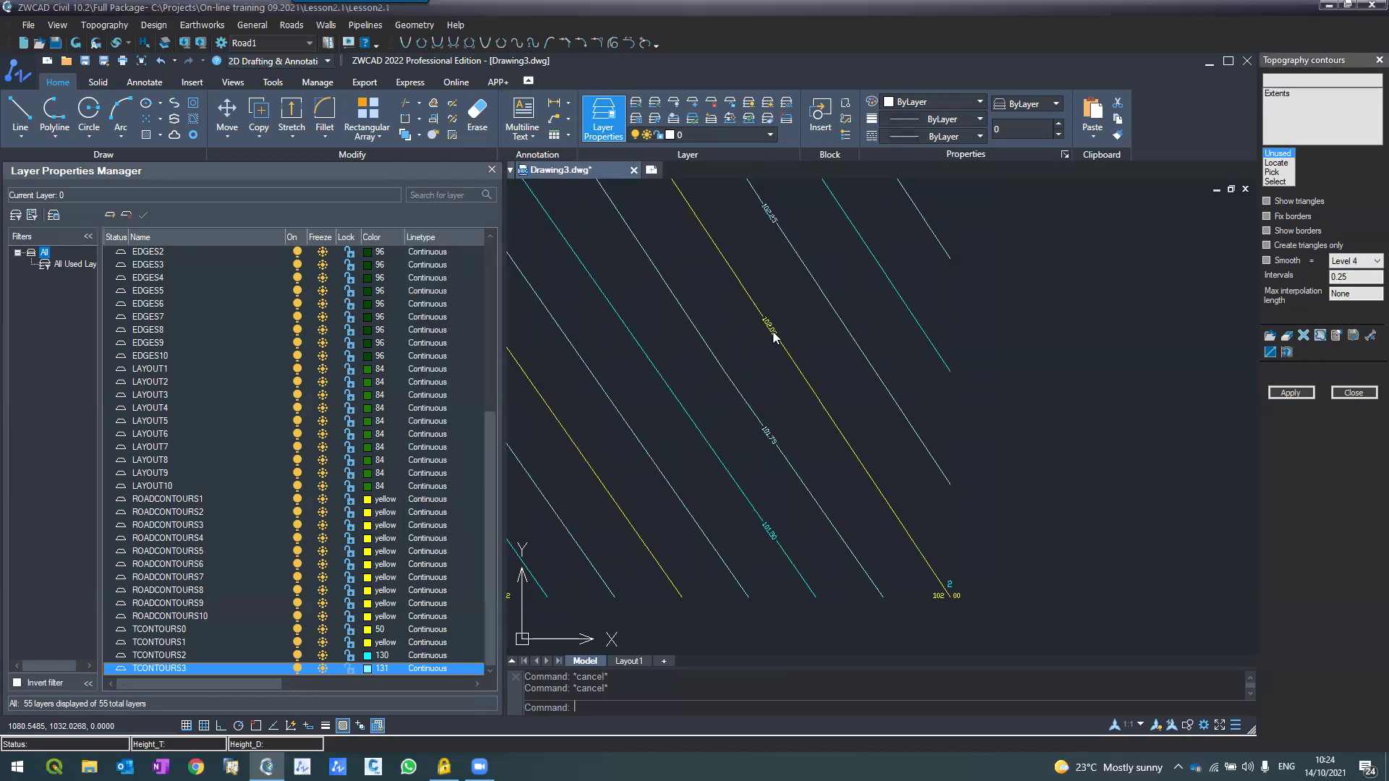
Step: Close the layer manager and examine the contour lines across the whole square of survey points
click(491, 172)
scroll(550, 358, down, 5)
scroll(544, 360, up, 3)
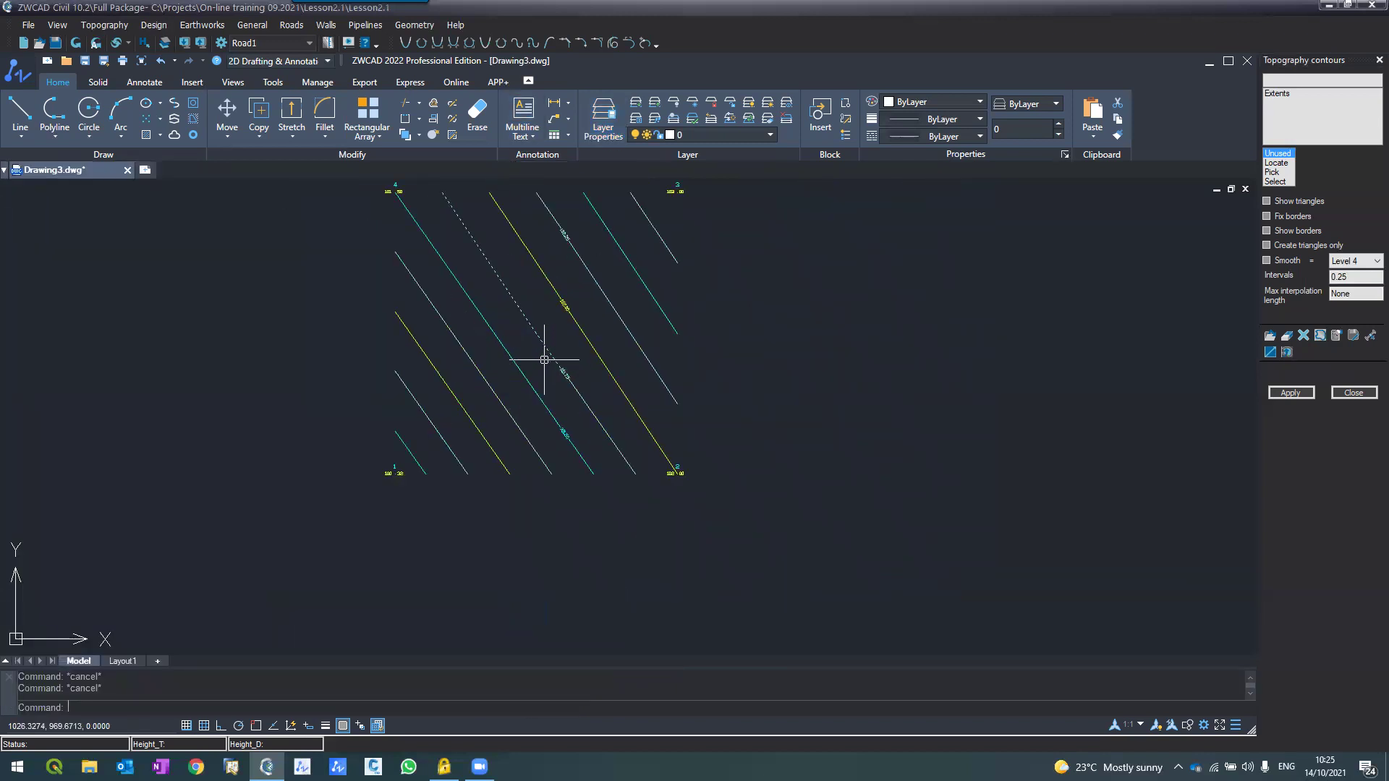
scroll(546, 362, down, 3)
scroll(536, 348, up, 2)
scroll(538, 346, up, 4)
scroll(536, 351, down, 2)
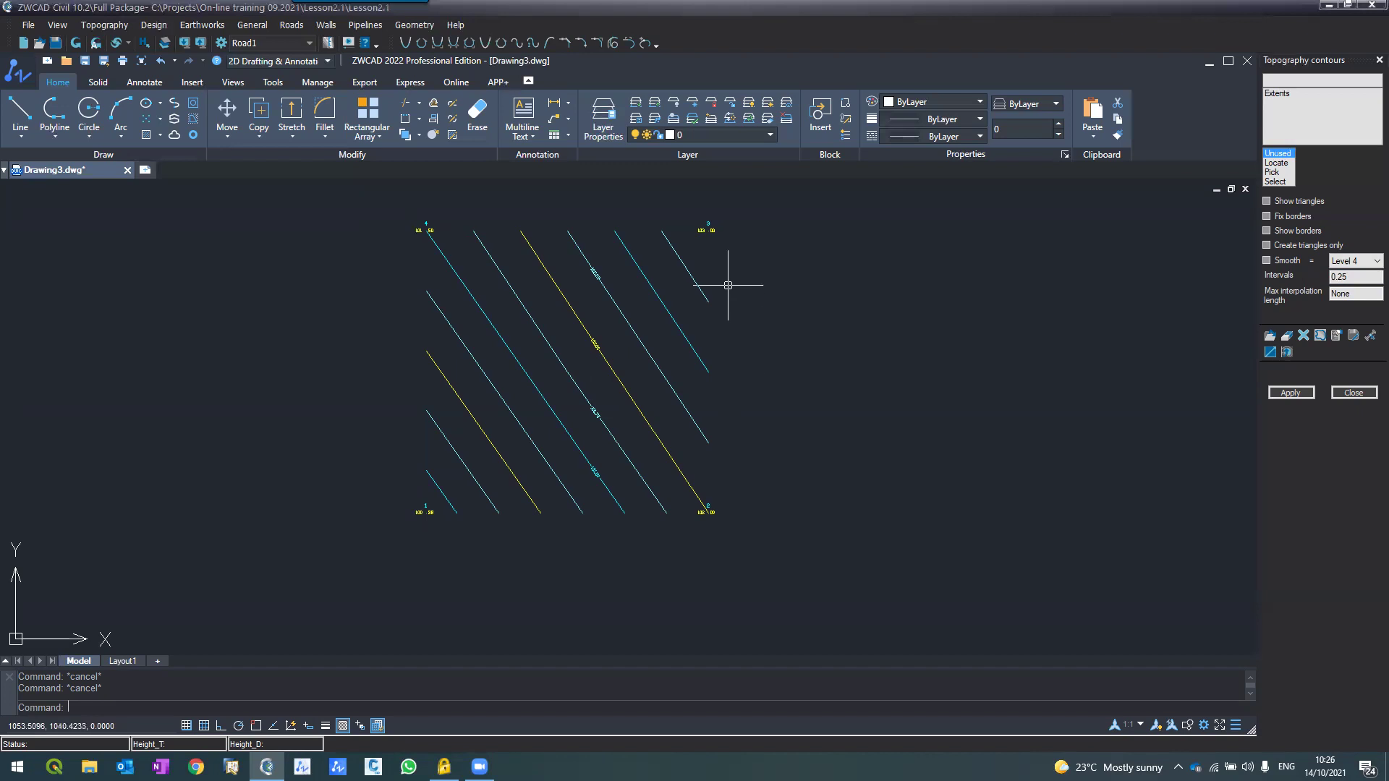
Step: Regenerate the topography contours with triangles shown, and select the triangle below the diagonal
click(1268, 202)
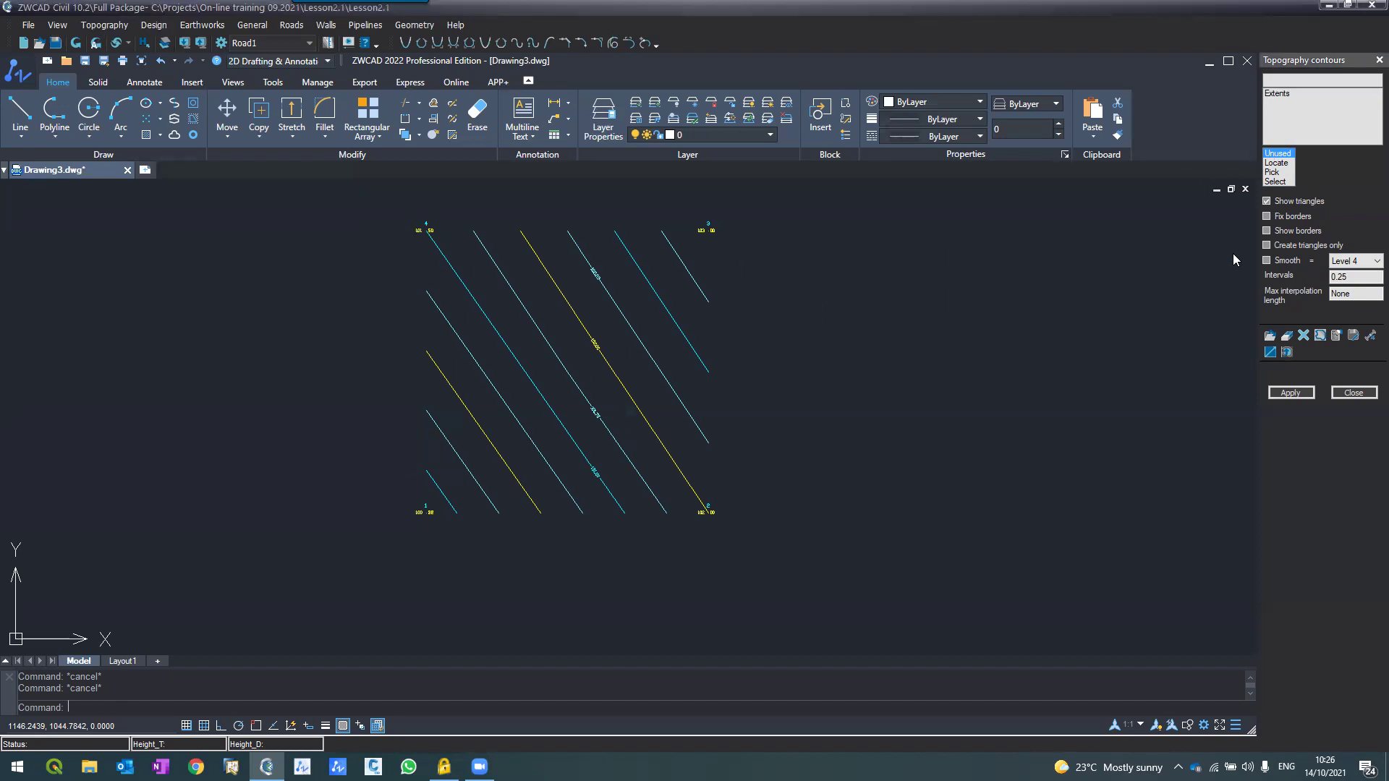
click(1292, 394)
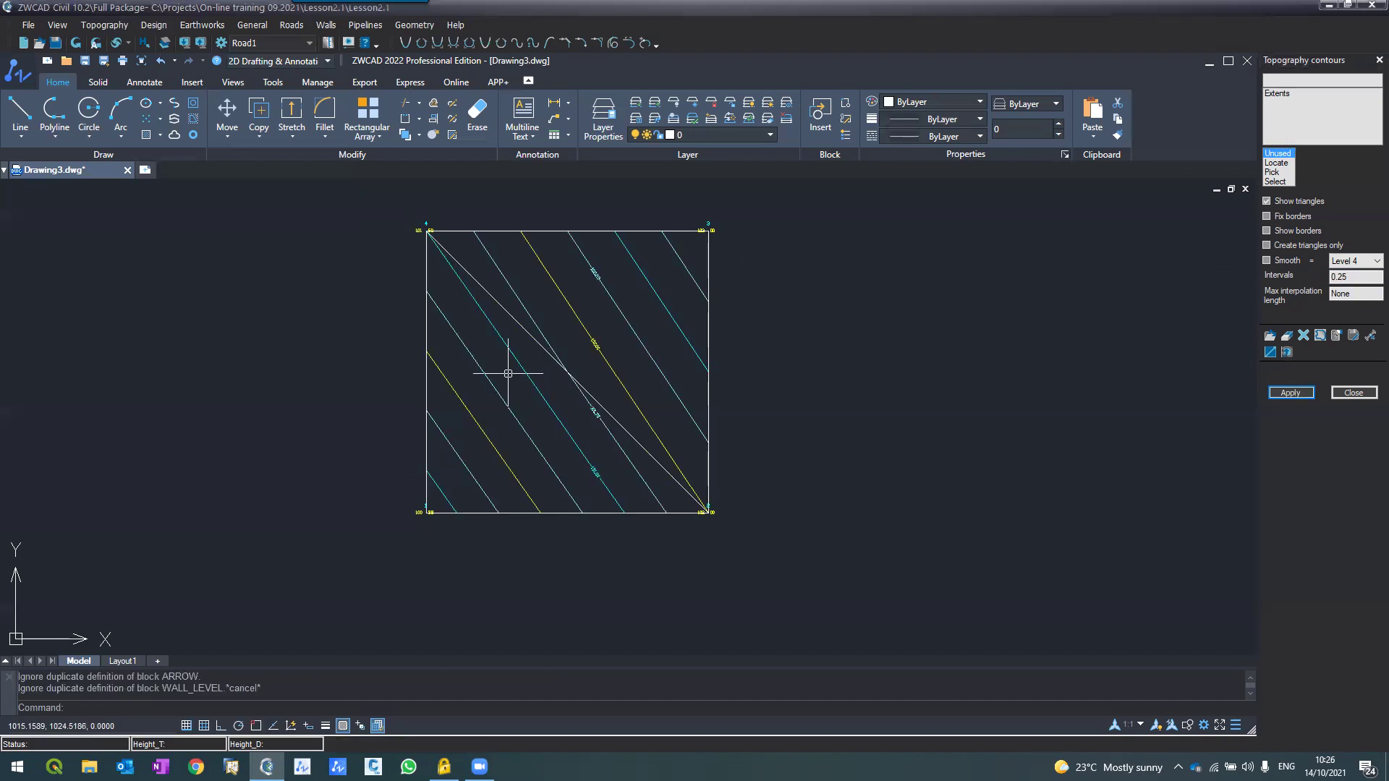
click(426, 335)
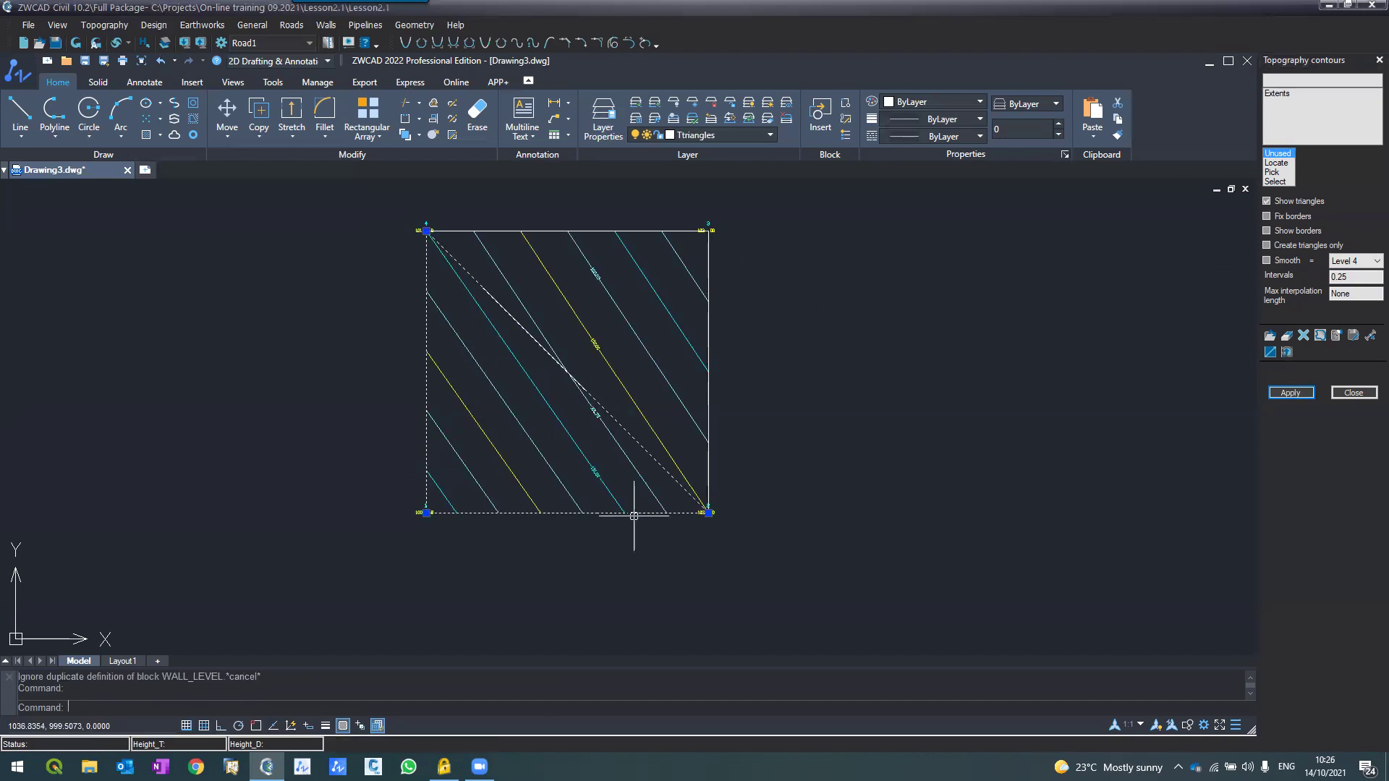
Step: Recolor the Ttriangles layer red-orange, clear the selection, and select the triangle below the diagonal again
click(673, 136)
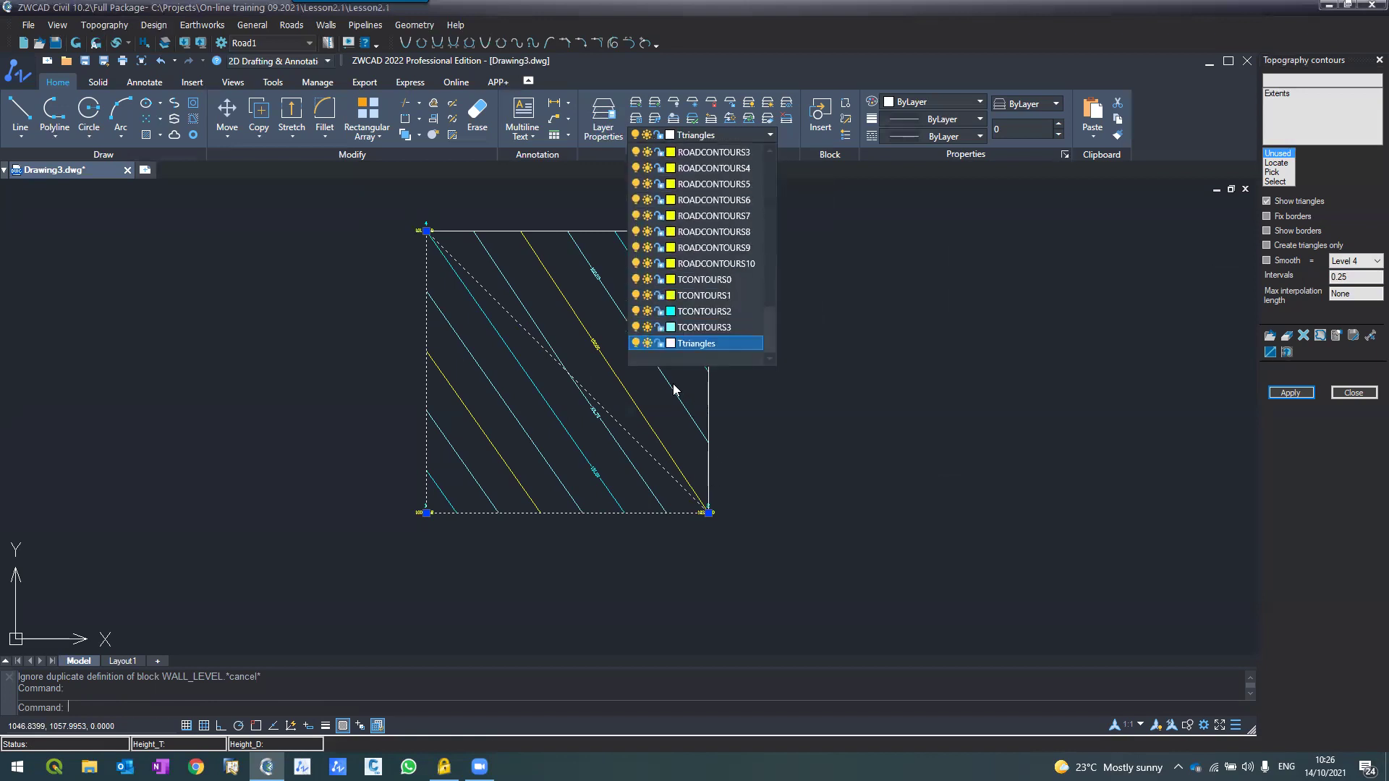
click(672, 345)
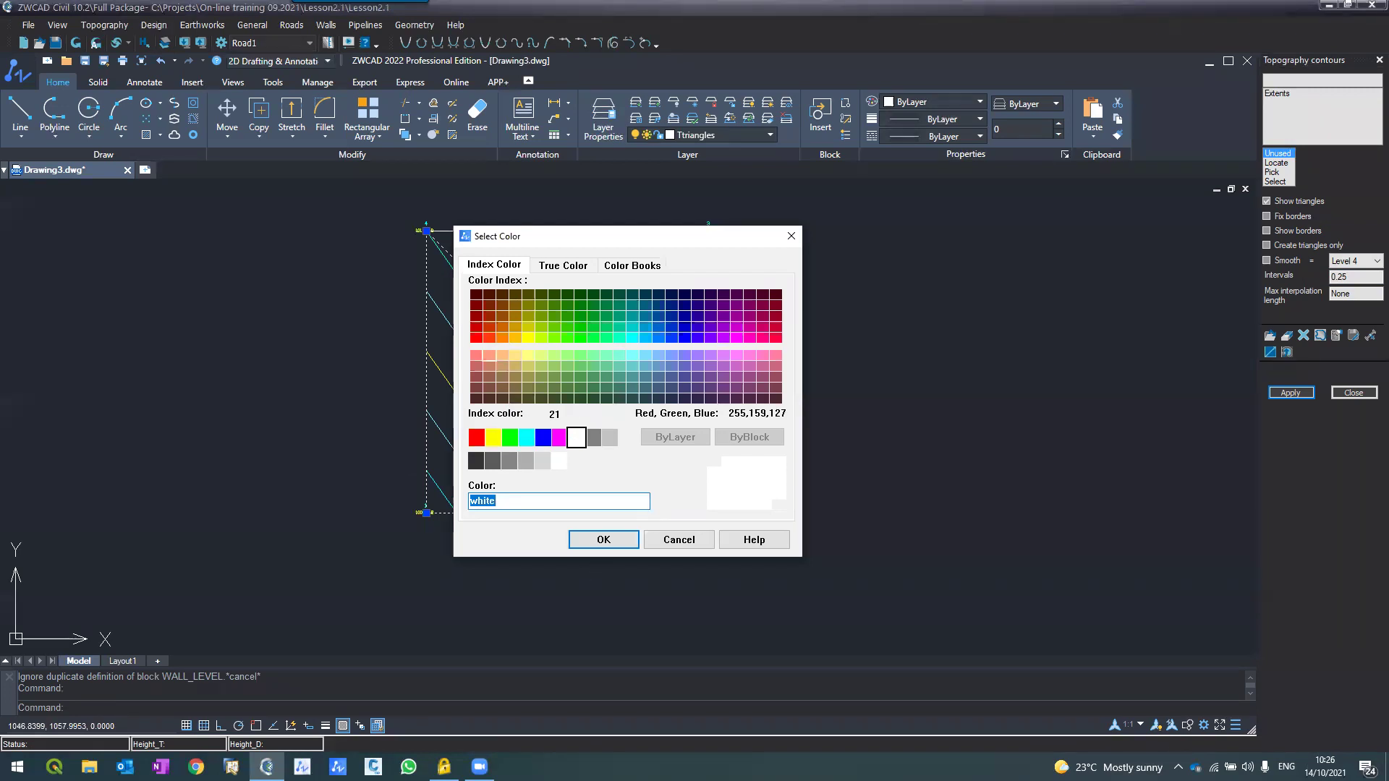
key(Escape)
key(Escape)
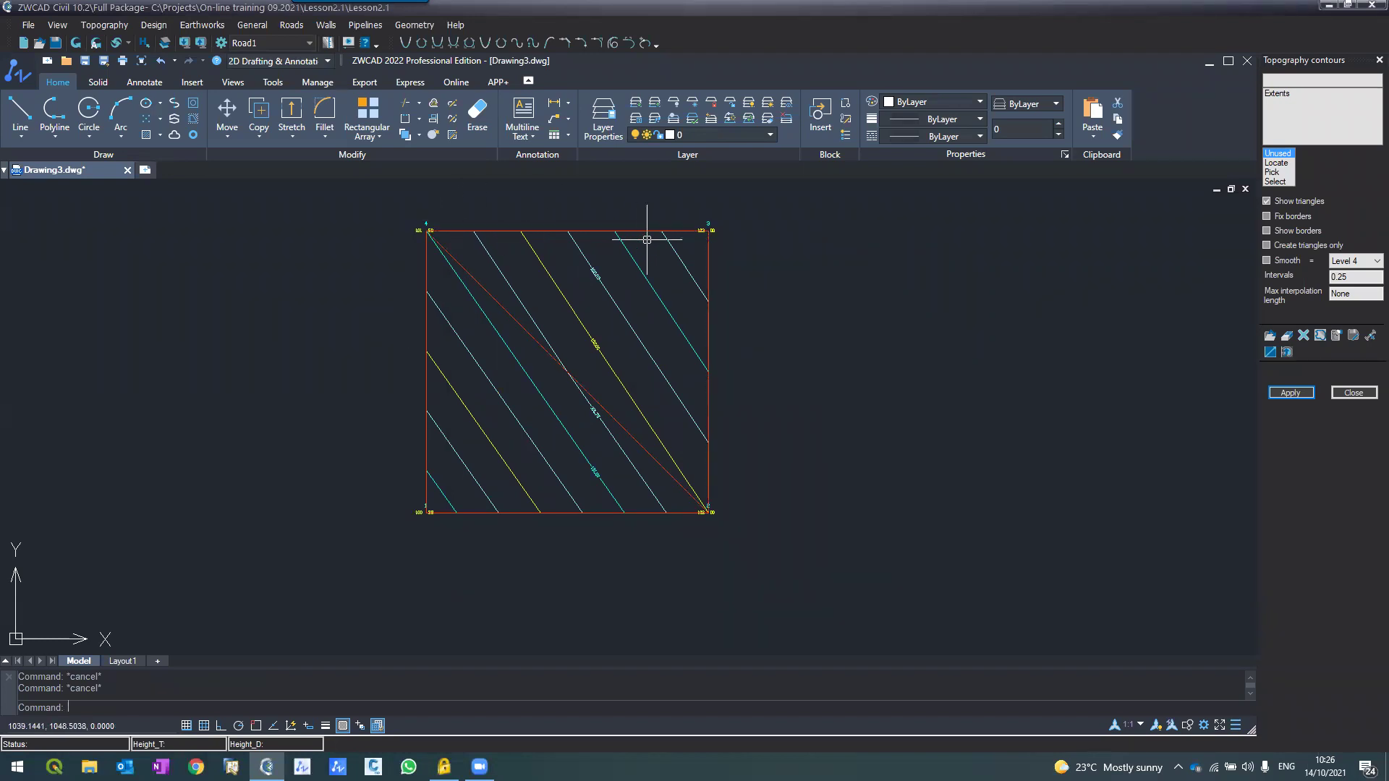
click(556, 513)
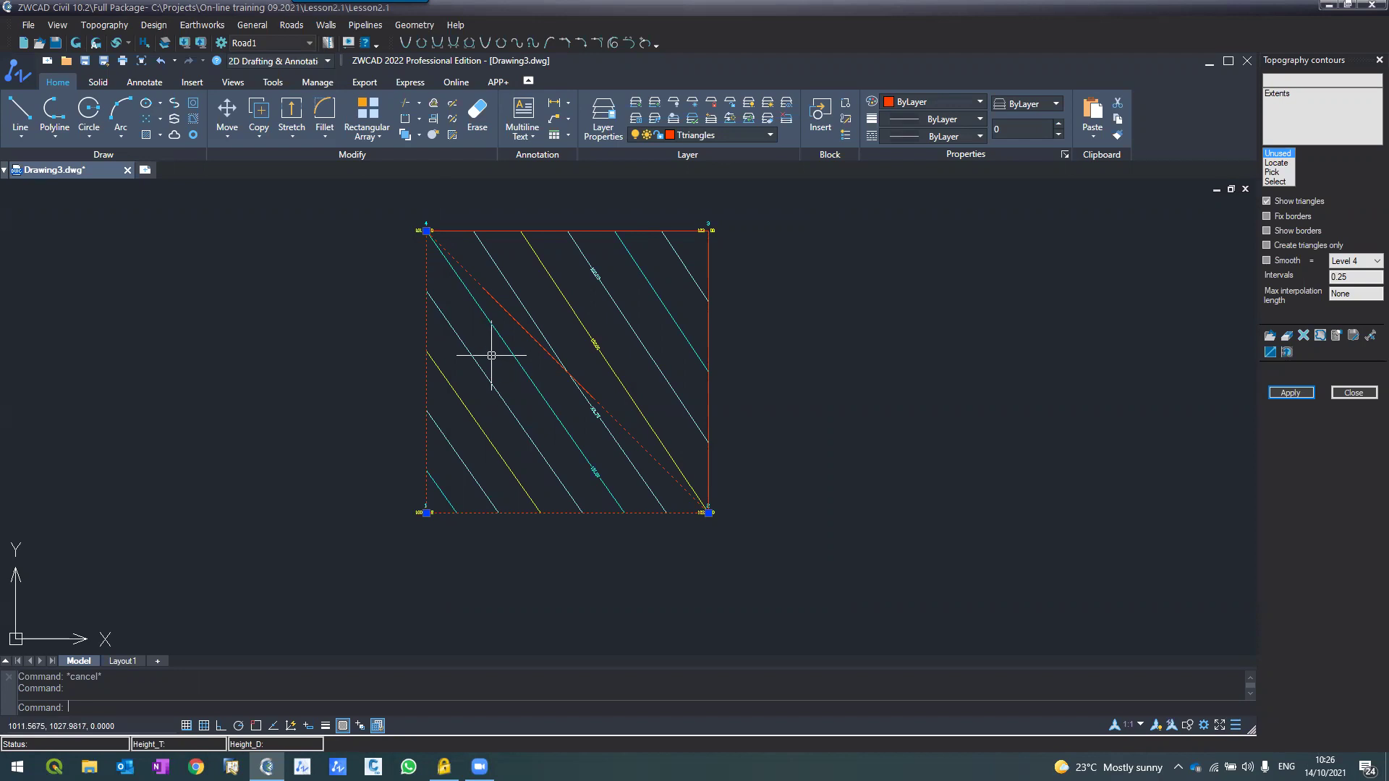
scroll(491, 355, up, 2)
scroll(494, 359, down, 2)
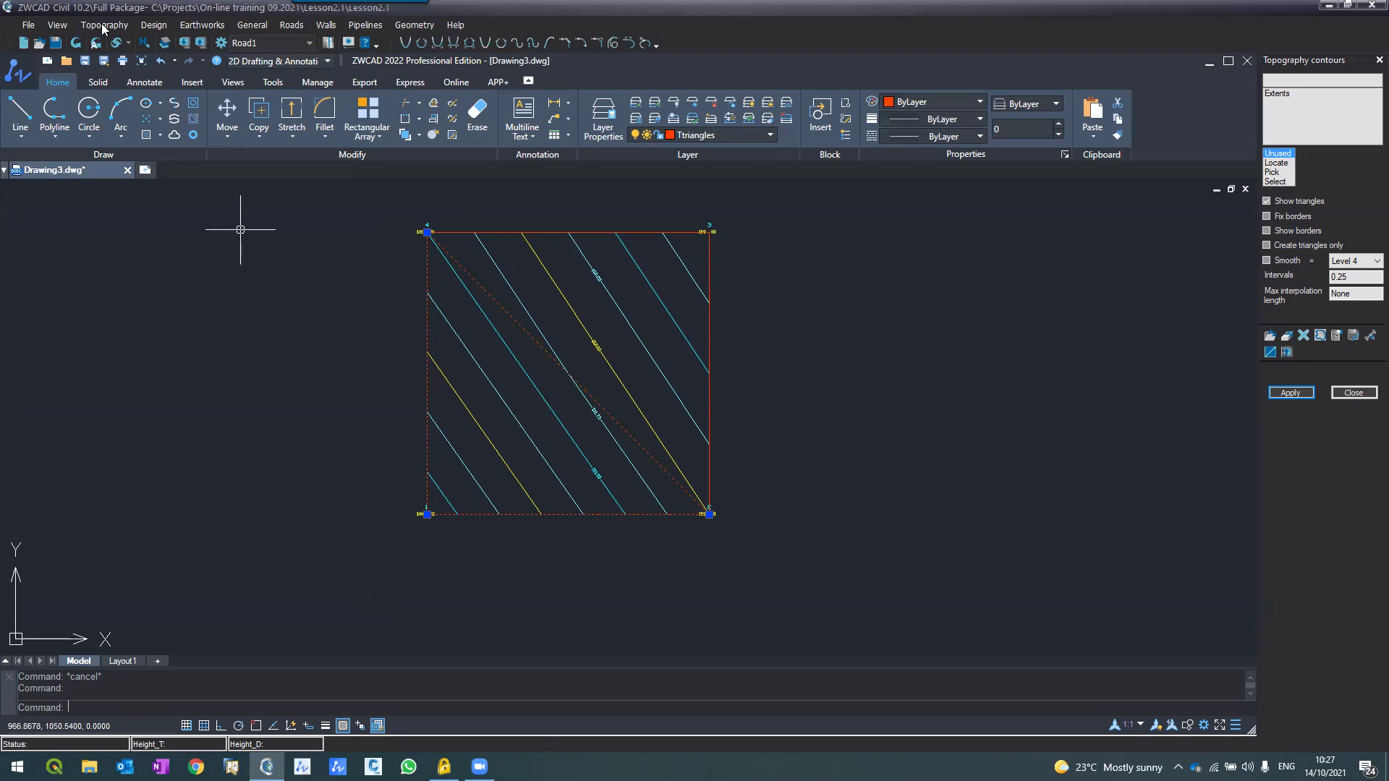
Step: Open the topography coordinates table and go through the entries of points 1 to 4, ending on point 1
click(97, 27)
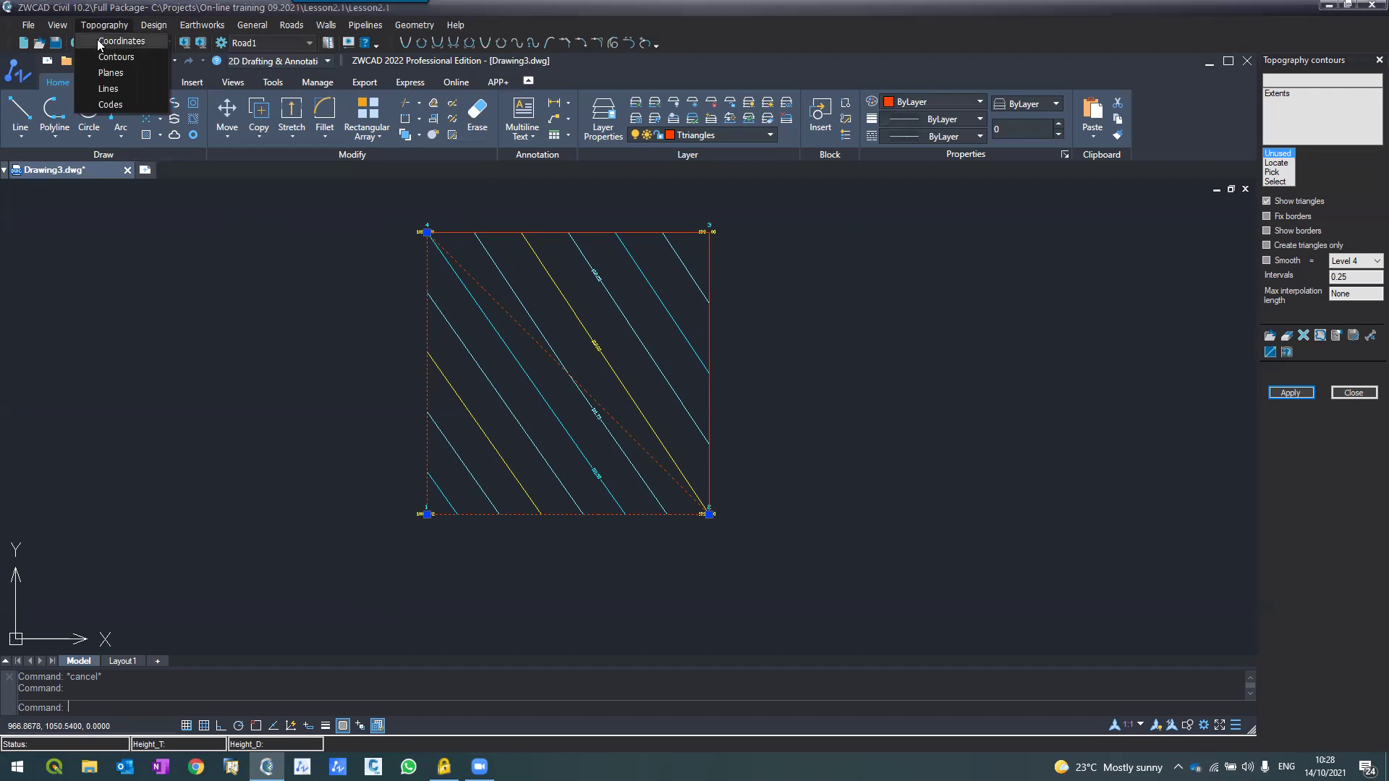
click(116, 41)
click(97, 26)
click(115, 41)
click(27, 667)
click(26, 679)
click(22, 691)
click(19, 703)
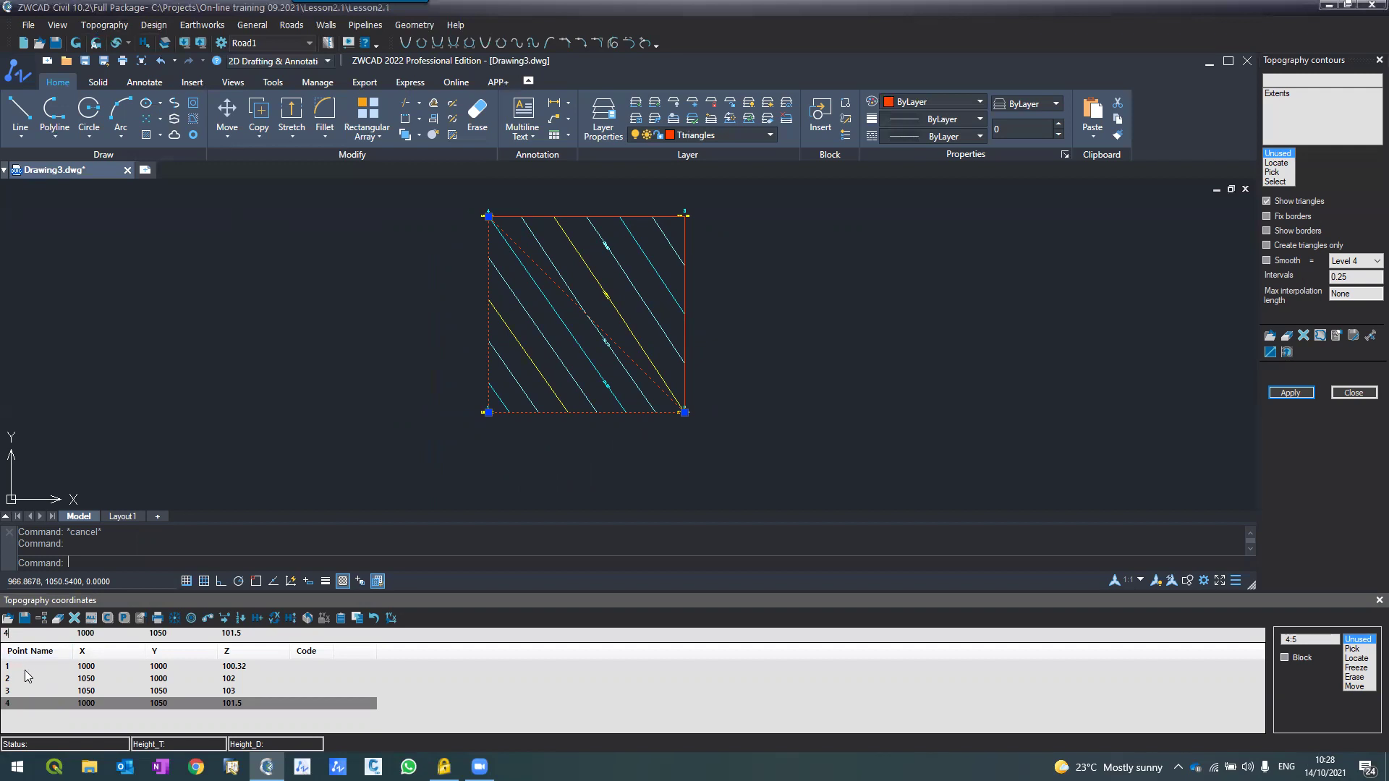
click(26, 670)
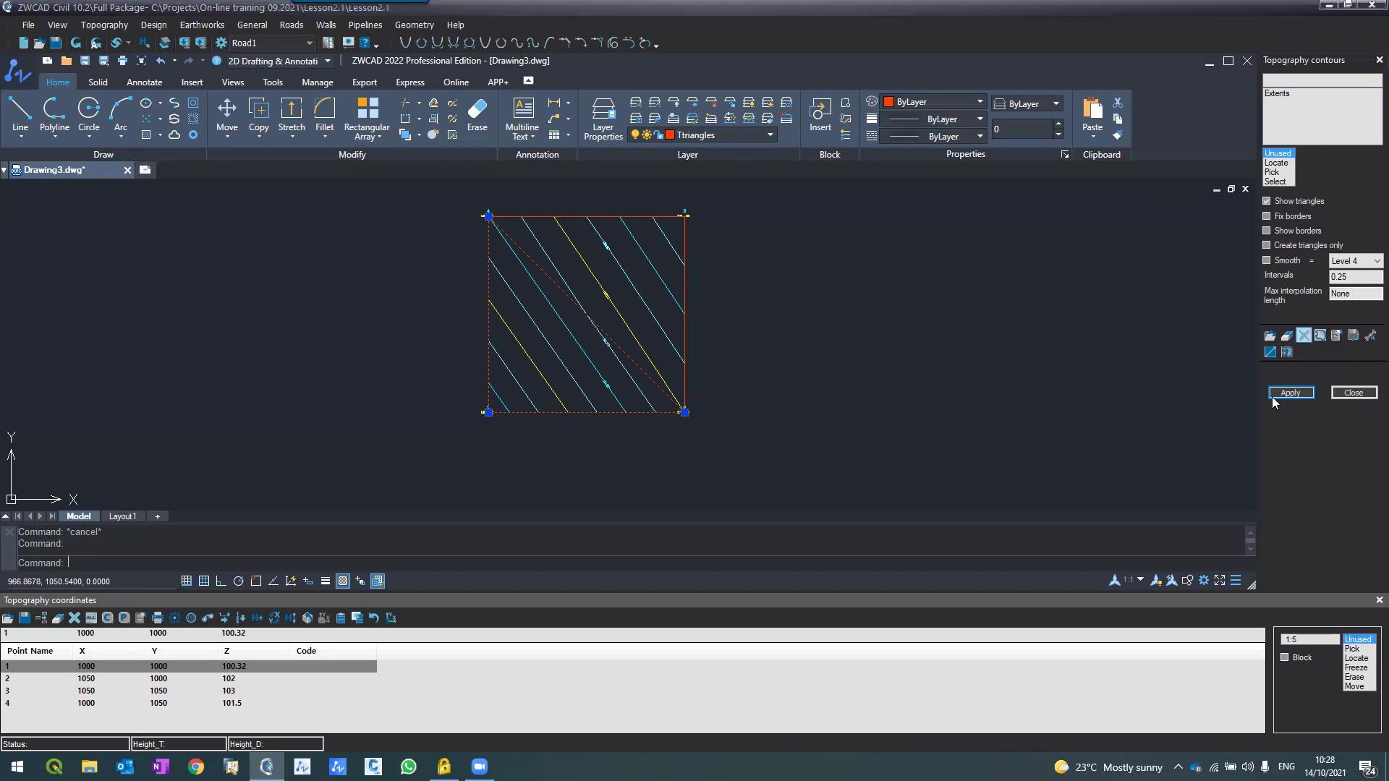
Step: Review the interval setting of the topography contours alongside the coordinates of point 1, without changing values
double_click(1355, 275)
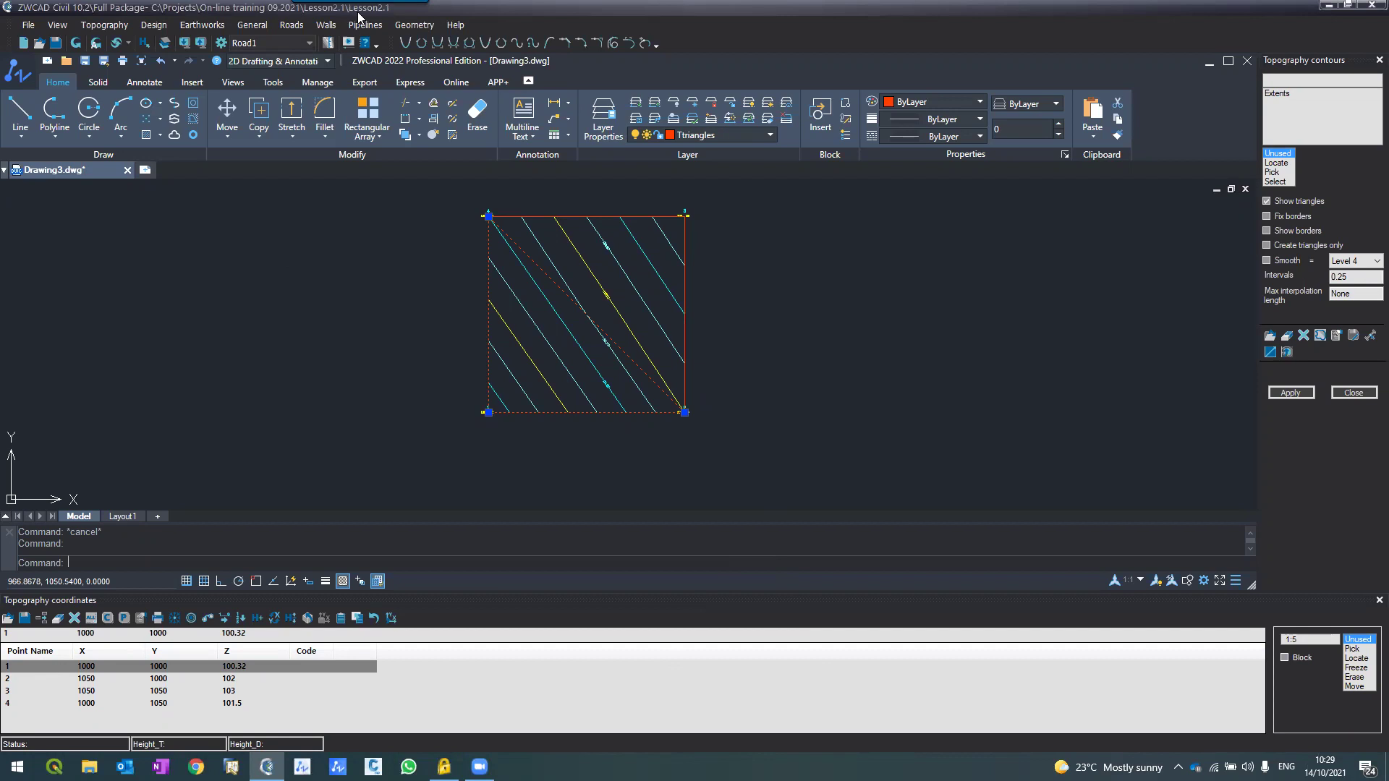
click(18, 636)
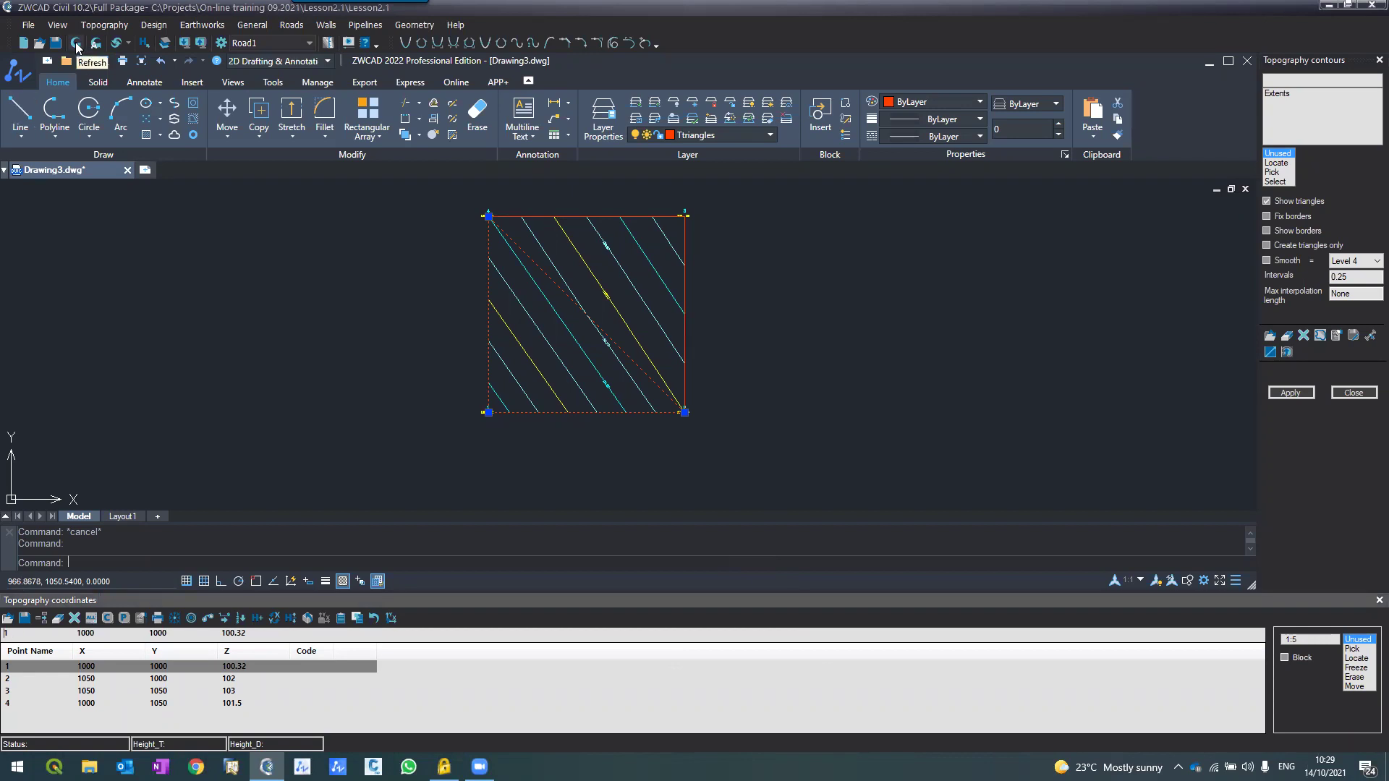
click(103, 26)
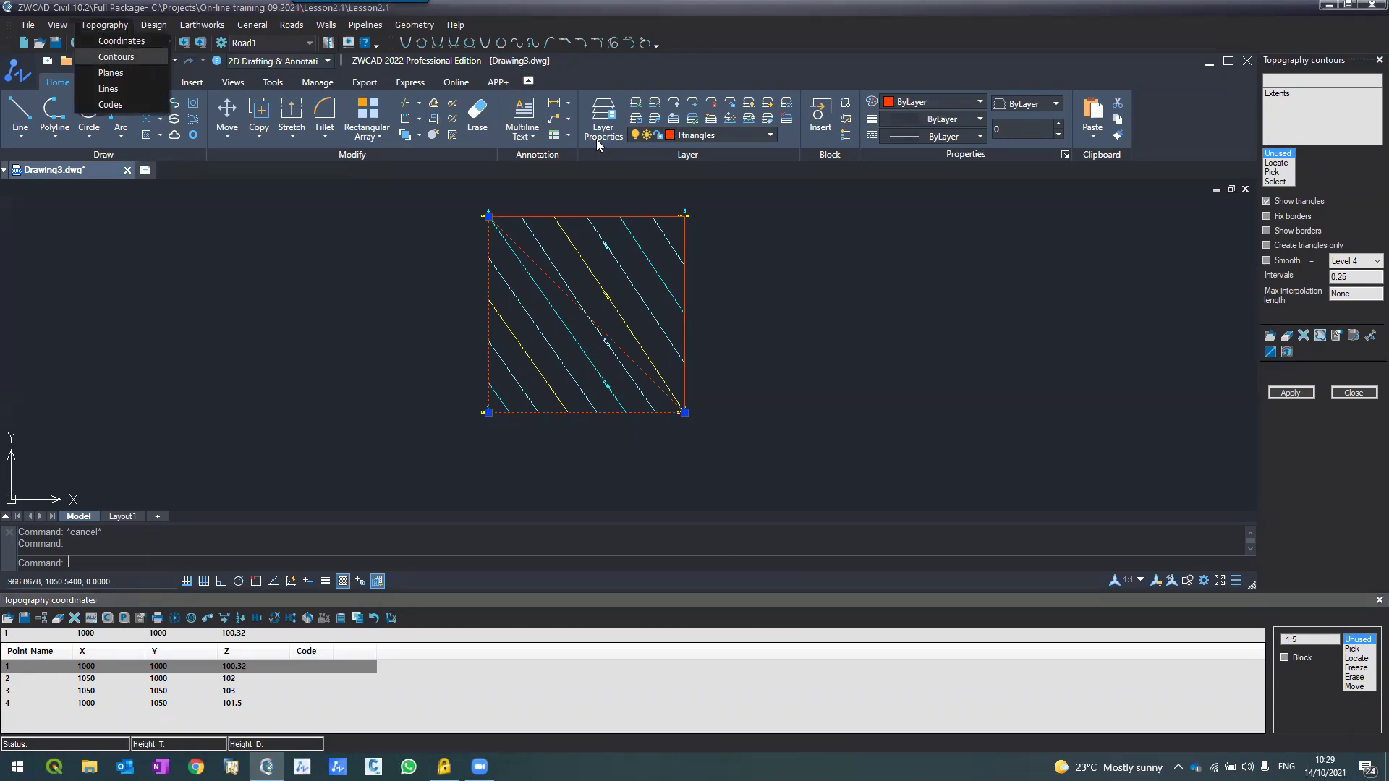
click(114, 60)
click(1347, 278)
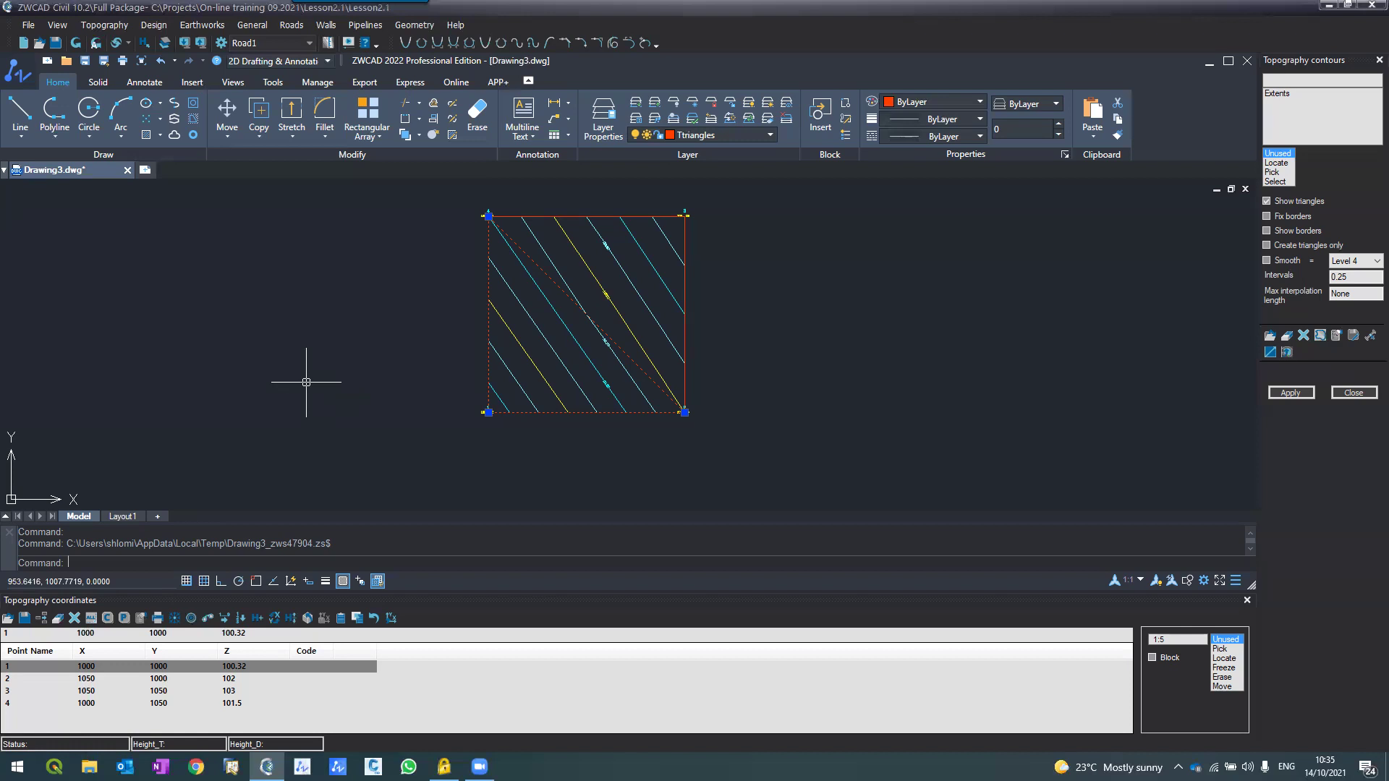
Step: Clear the triangle selection and close the topography coordinates table
key(Escape)
key(Escape)
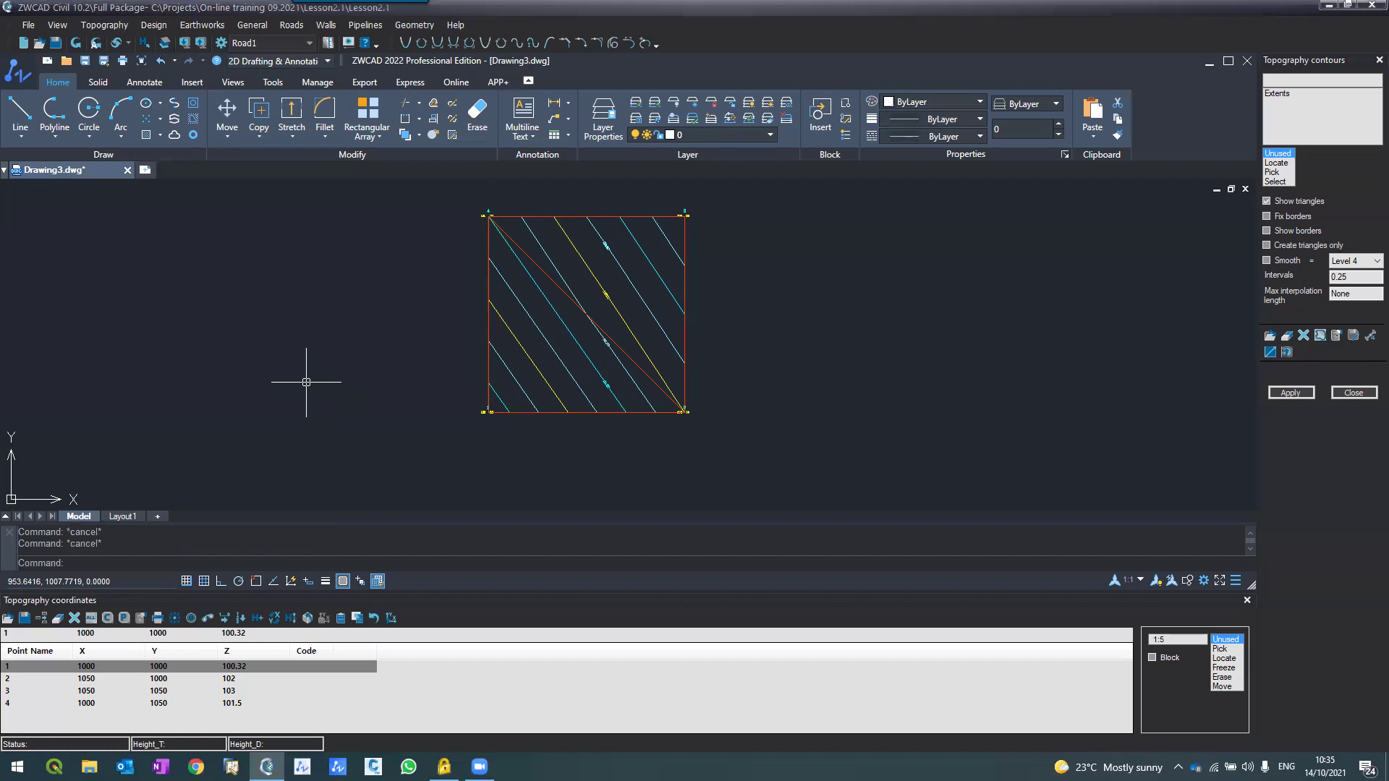
click(1246, 600)
Step: Examine the contour lines and the two triangles across the square of survey points
scroll(450, 259, up, 2)
scroll(450, 256, down, 1)
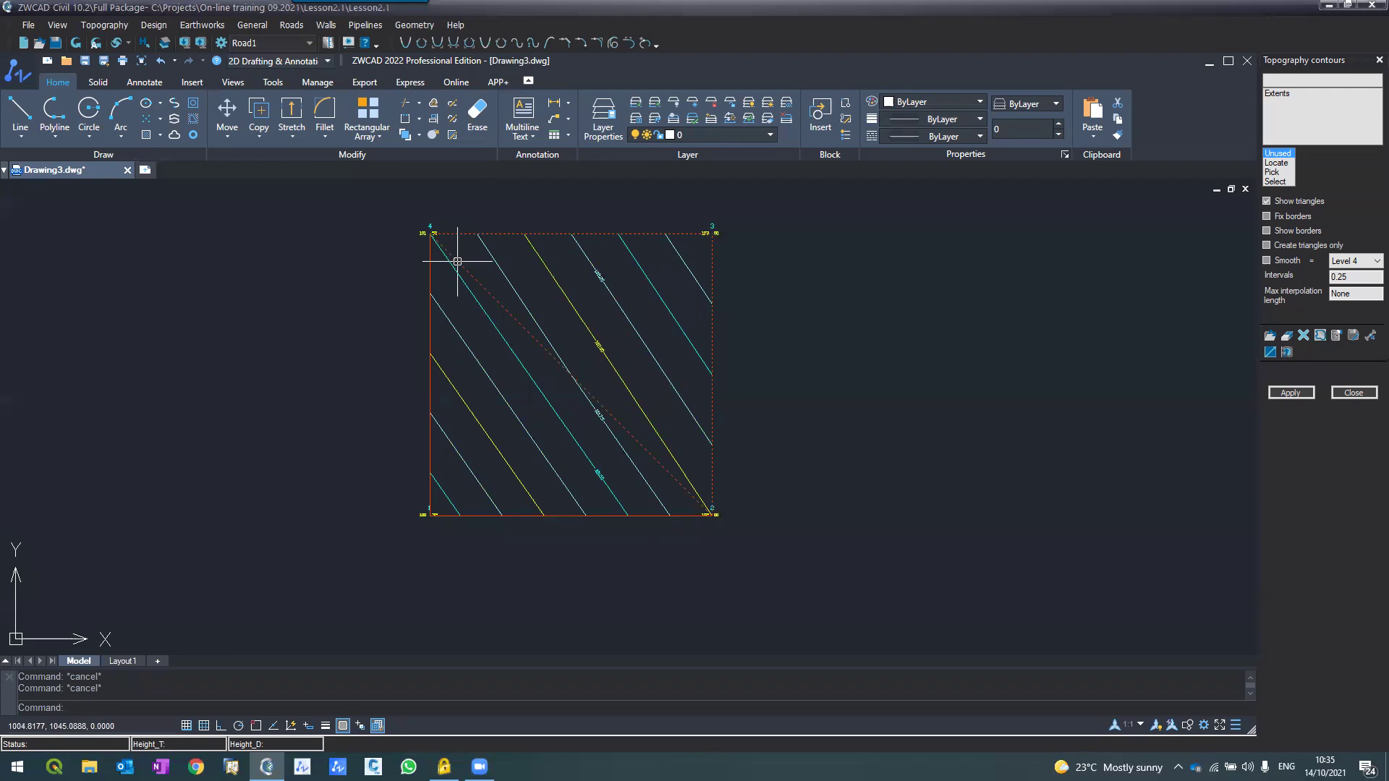
scroll(457, 262, up, 2)
scroll(459, 261, down, 1)
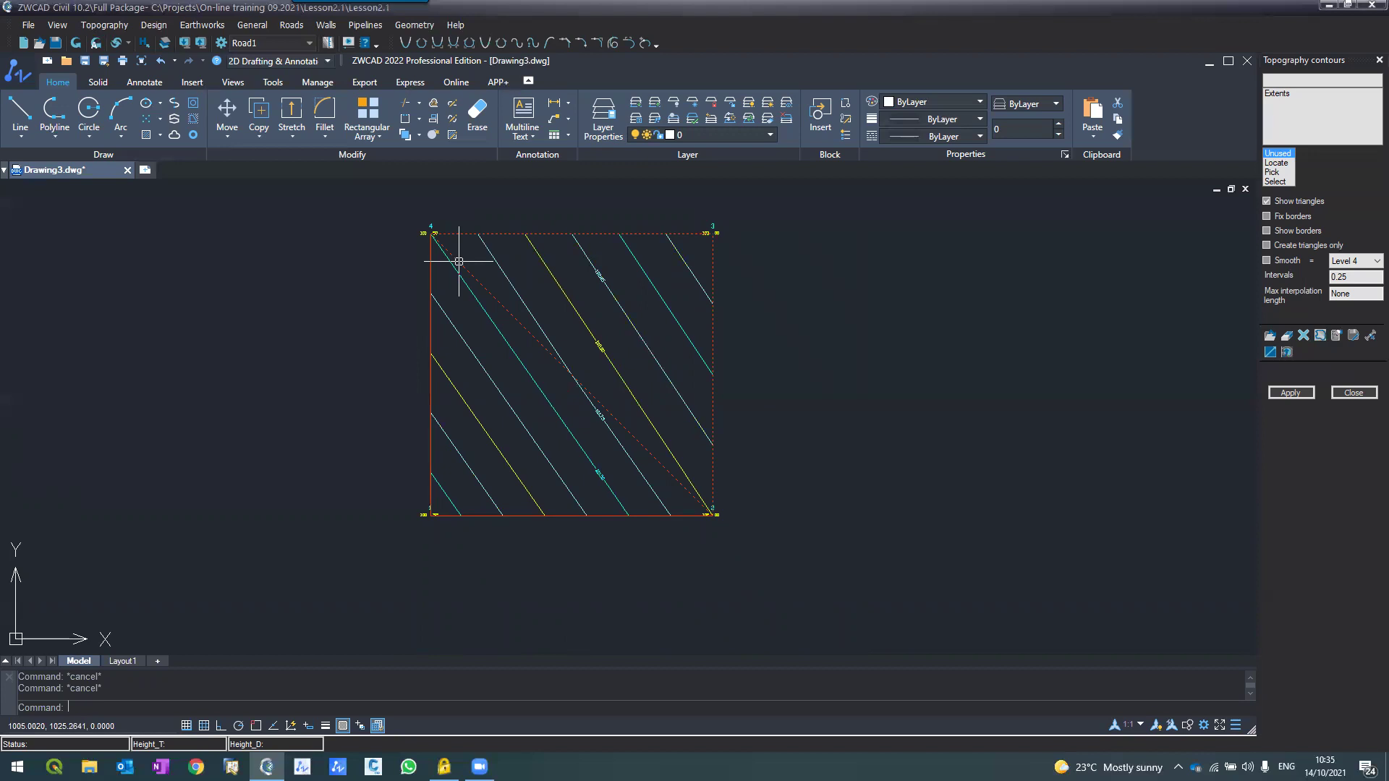
click(89, 28)
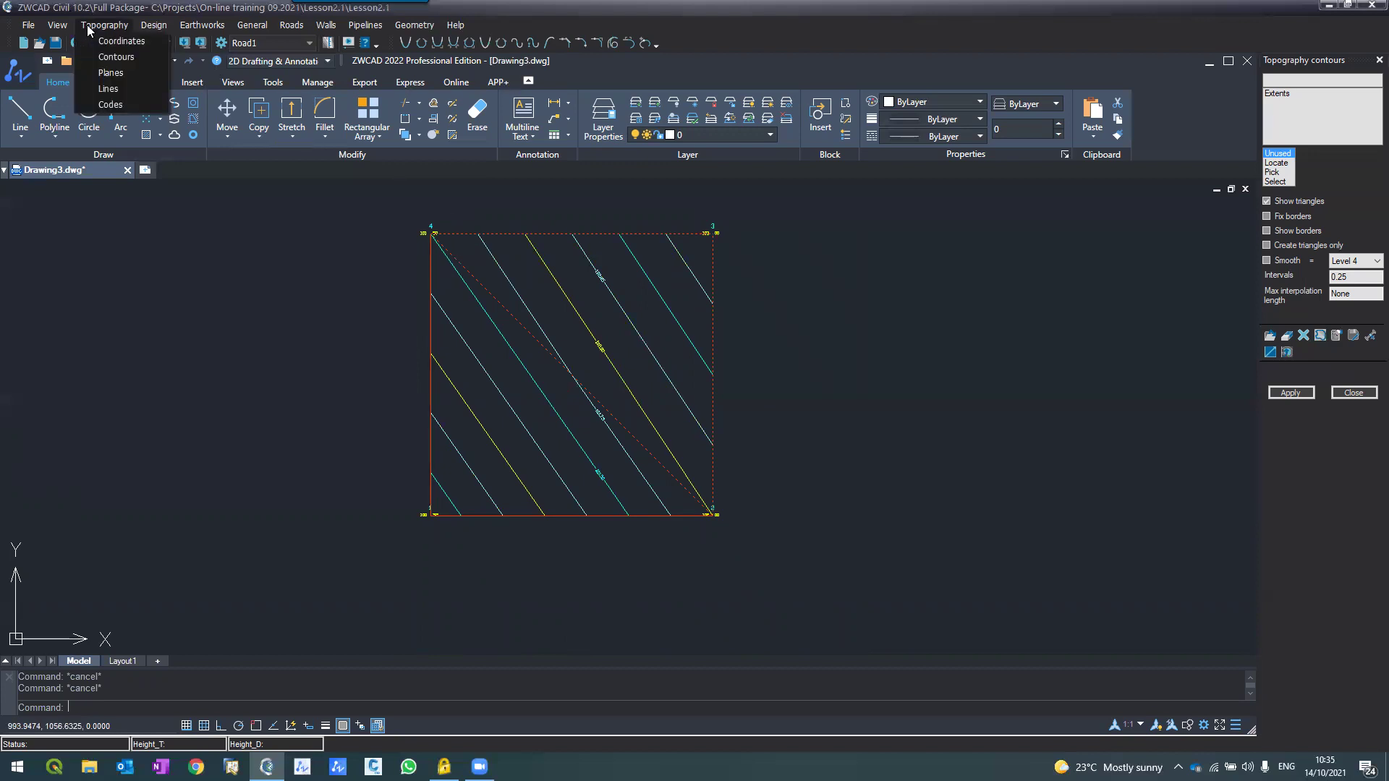
click(790, 396)
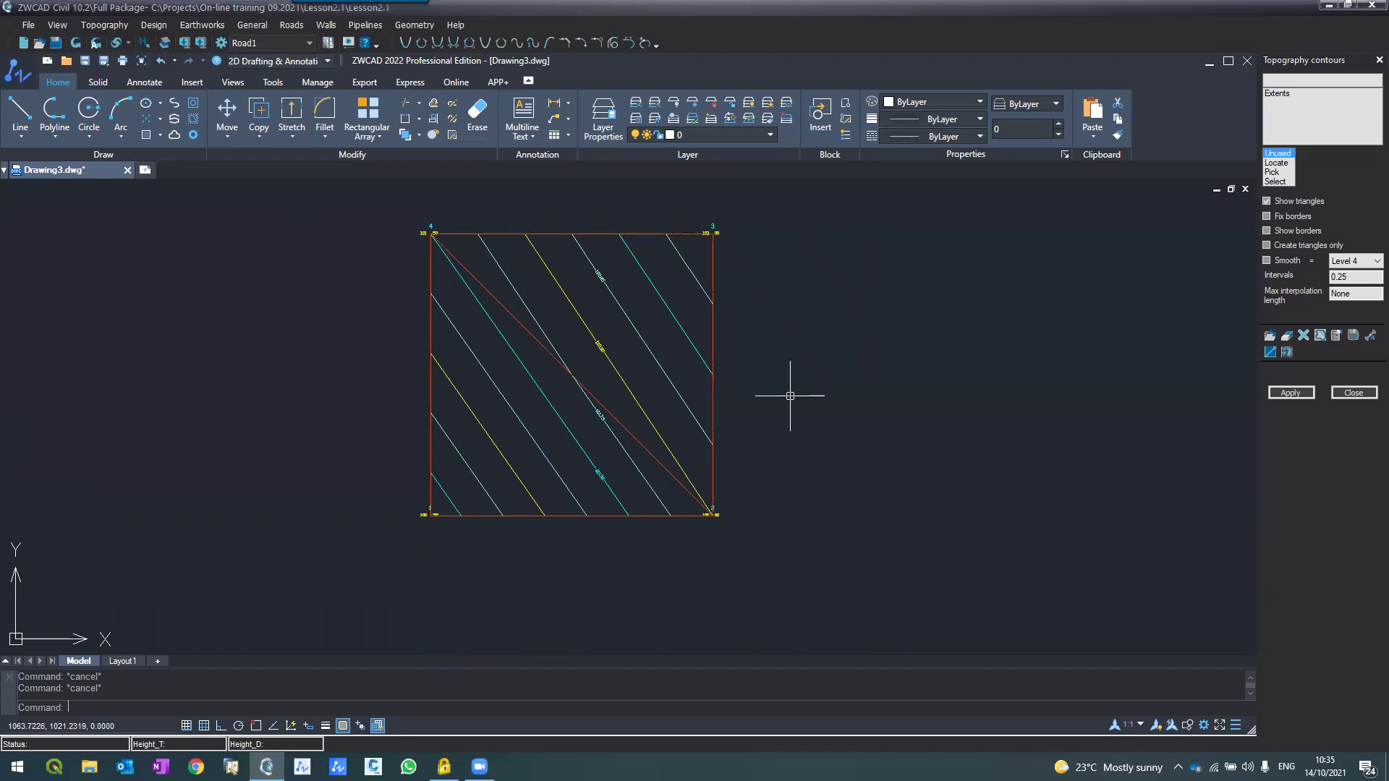
scroll(673, 376, down, 3)
scroll(688, 378, up, 3)
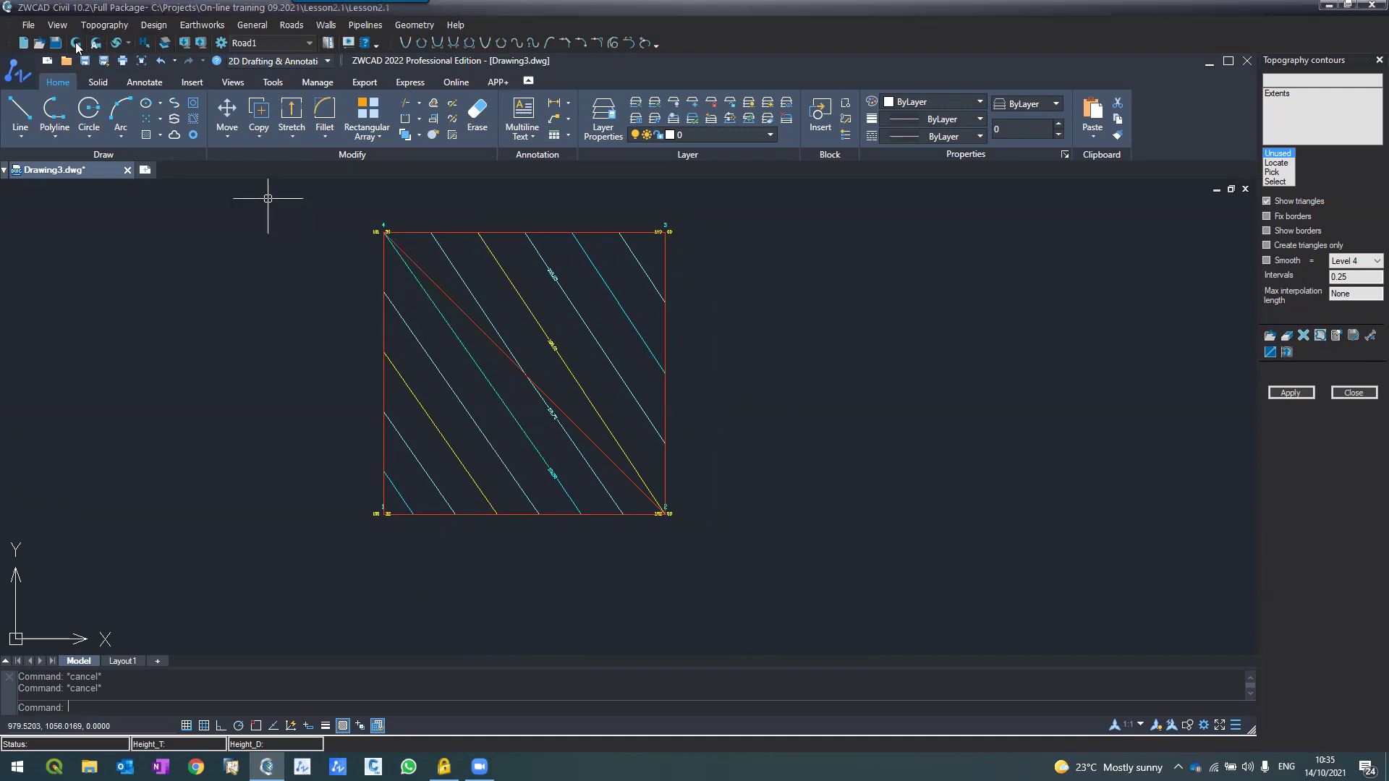
Step: Reopen the topography coordinates and query the terrain height between two contours in the triangle below the diagonal
click(95, 25)
click(94, 42)
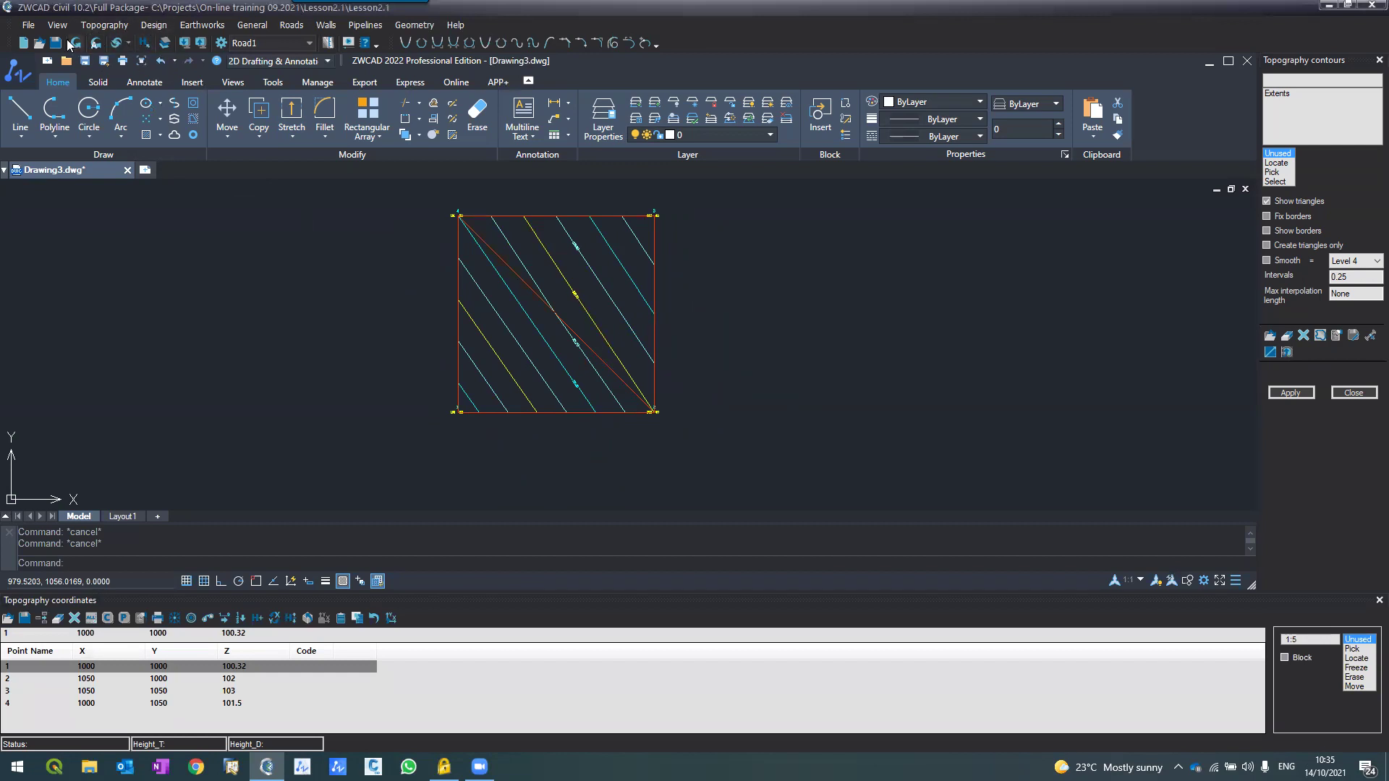
click(143, 45)
scroll(505, 285, up, 4)
scroll(505, 285, up, 3)
click(375, 334)
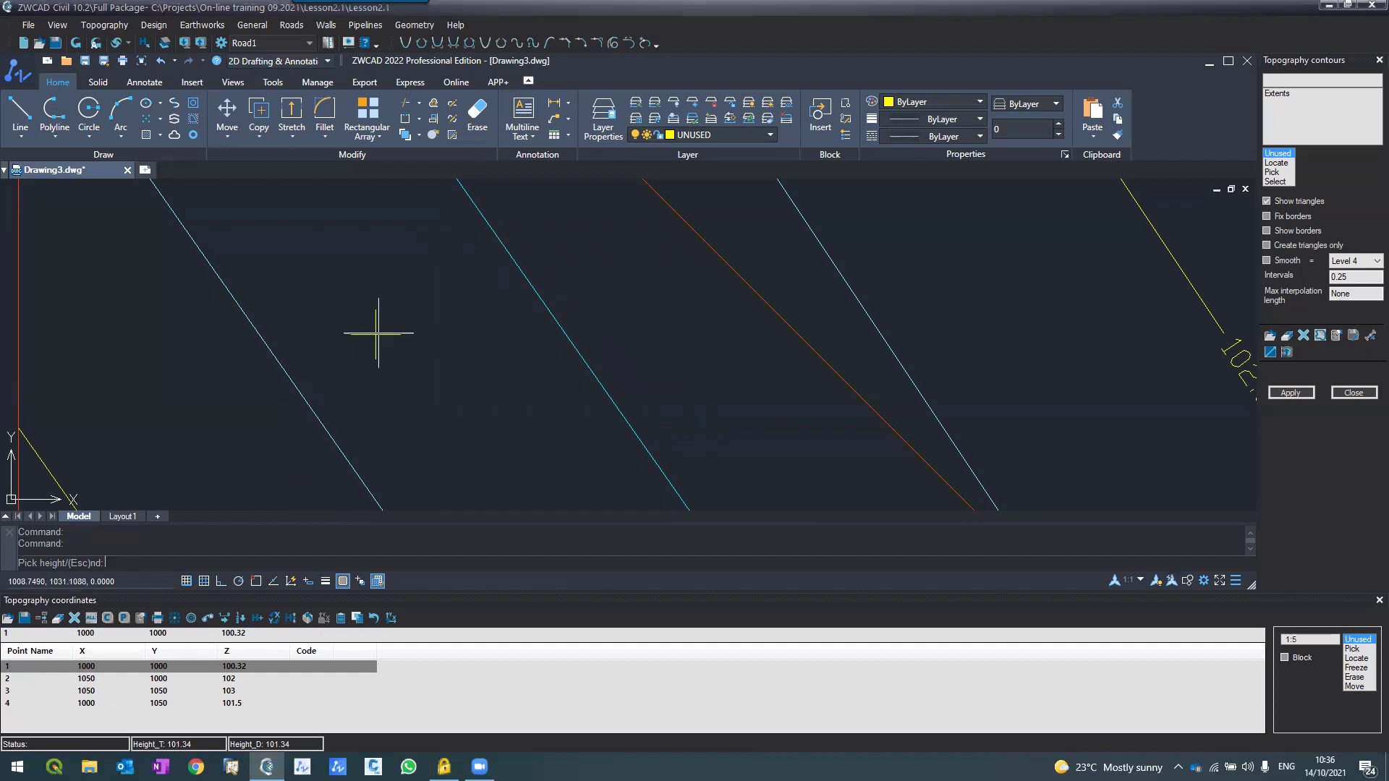
Step: Query the terrain height beside the square's western edge and near the next contour to the east, ending the height query
scroll(377, 333, down, 5)
scroll(378, 332, up, 3)
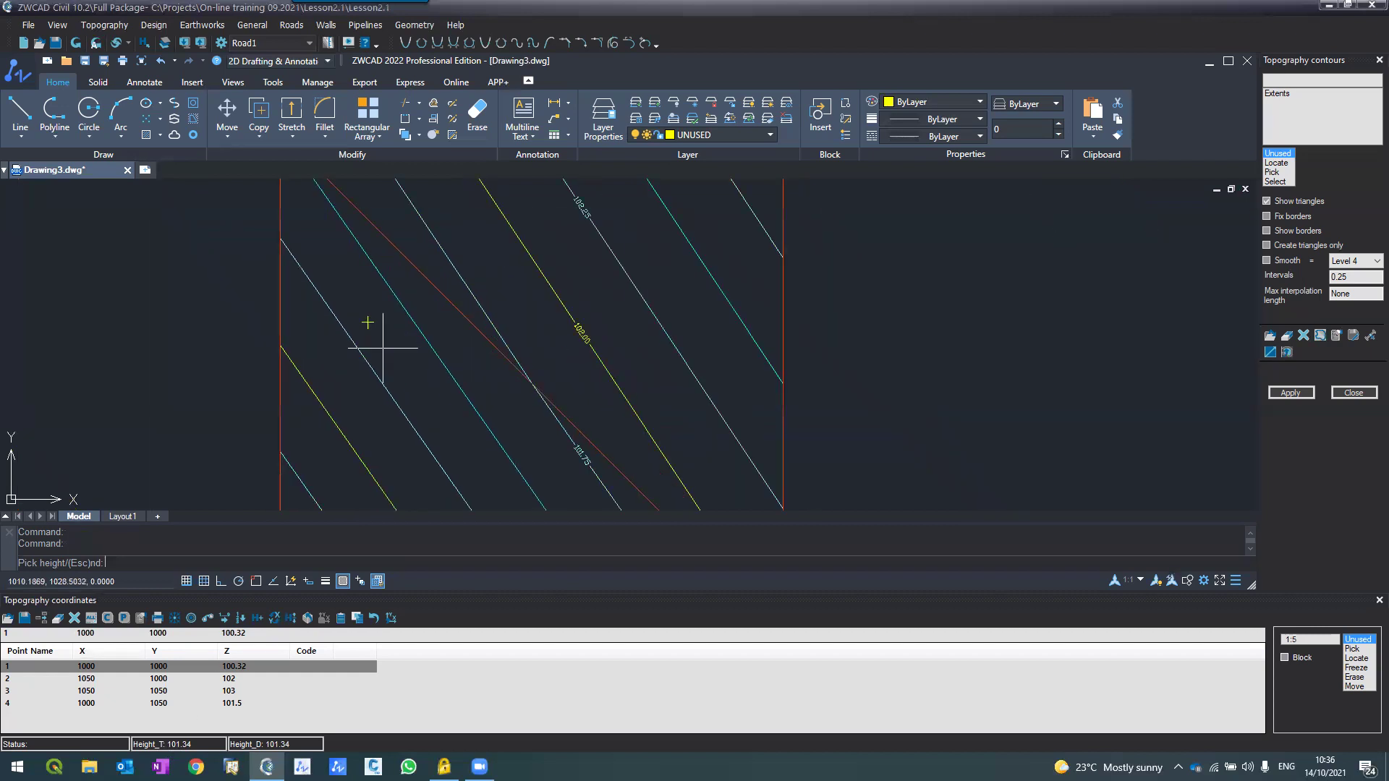
scroll(304, 369, up, 2)
click(286, 403)
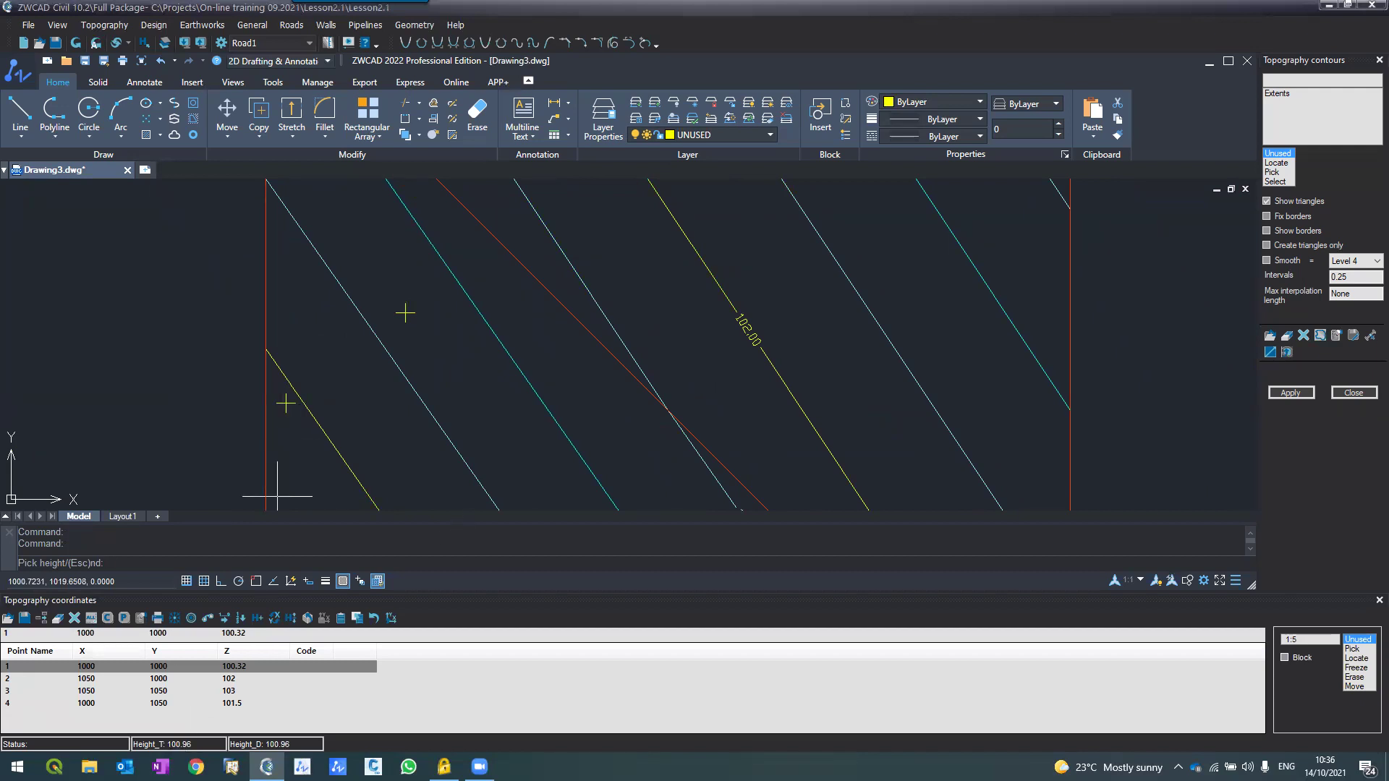
click(482, 471)
key(Escape)
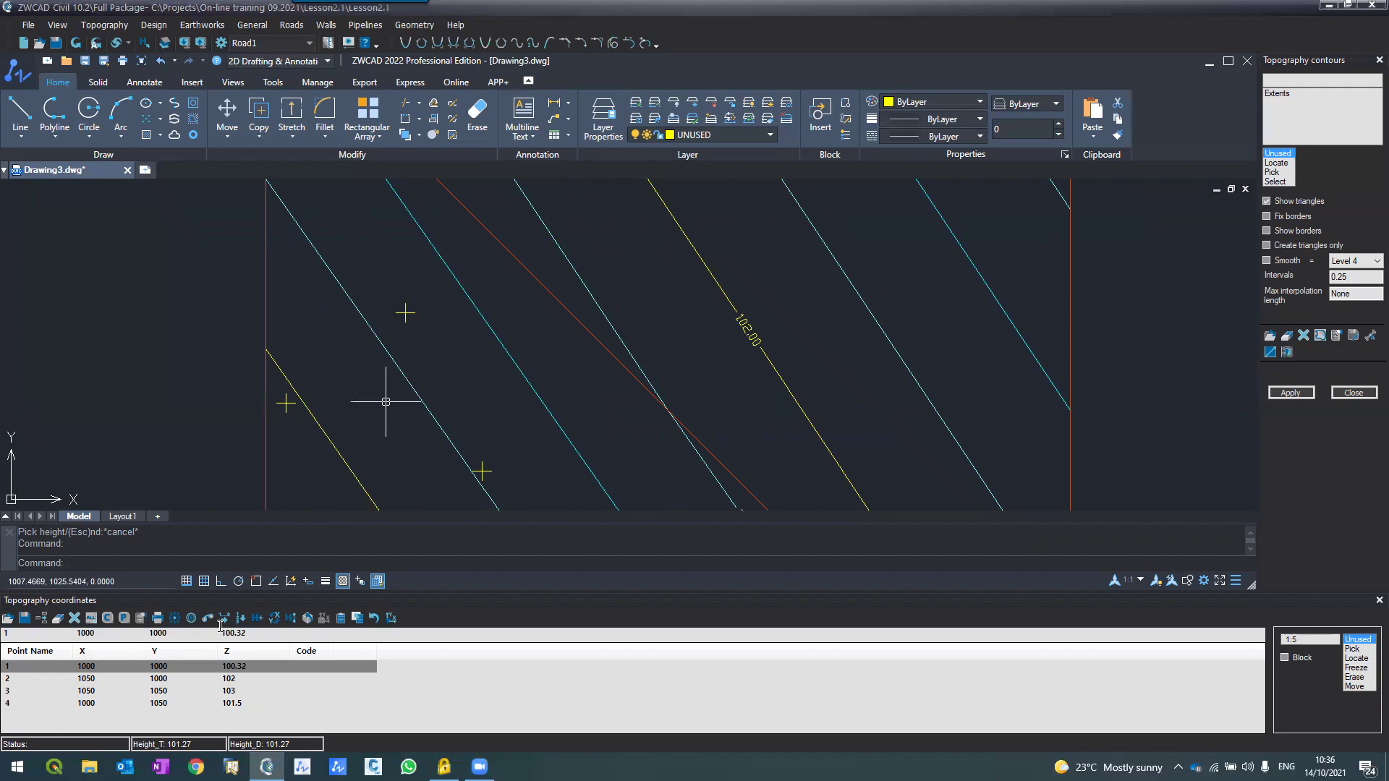
Step: Pick a new topography point at about X 1028, Y 1028, between the diagonal and the 102.00 contour, and select its table entry
scroll(450, 423, down, 4)
scroll(558, 379, up, 2)
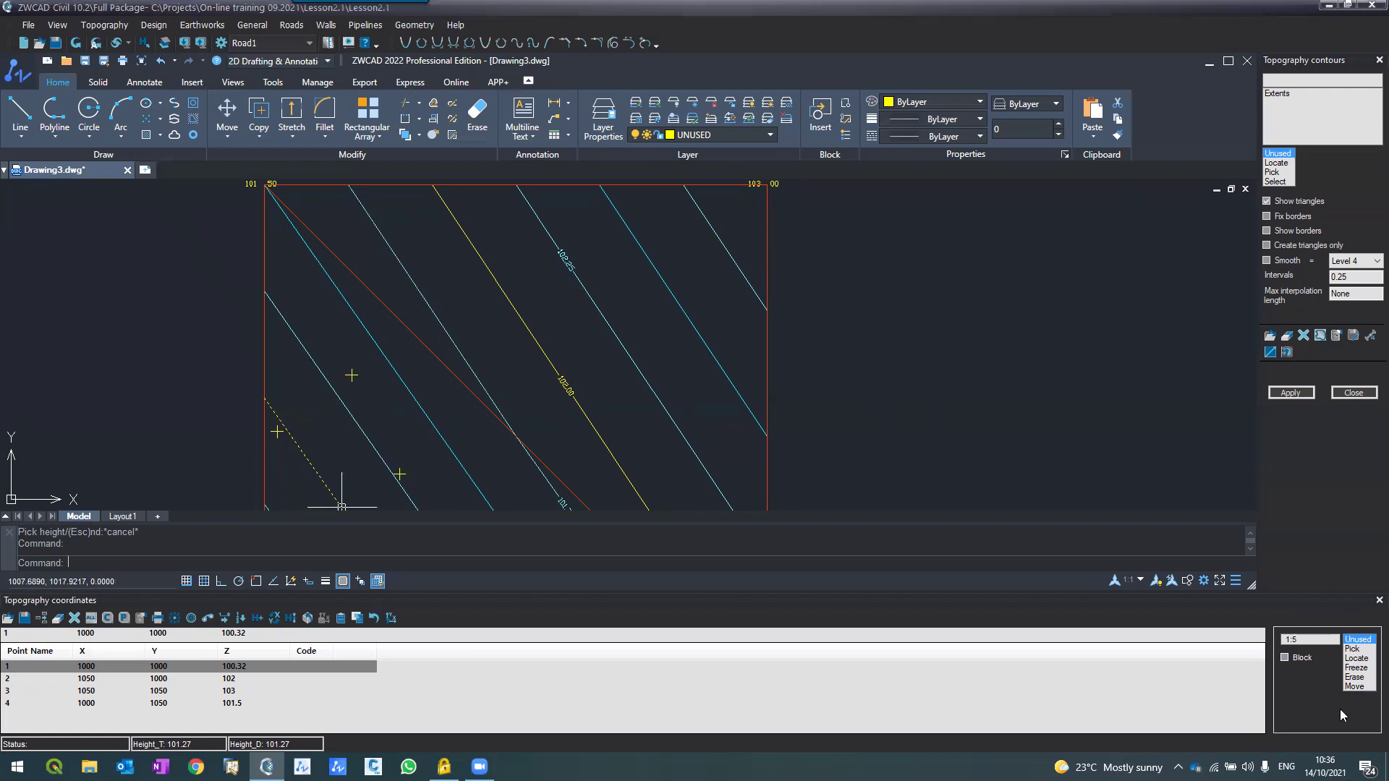
click(1355, 649)
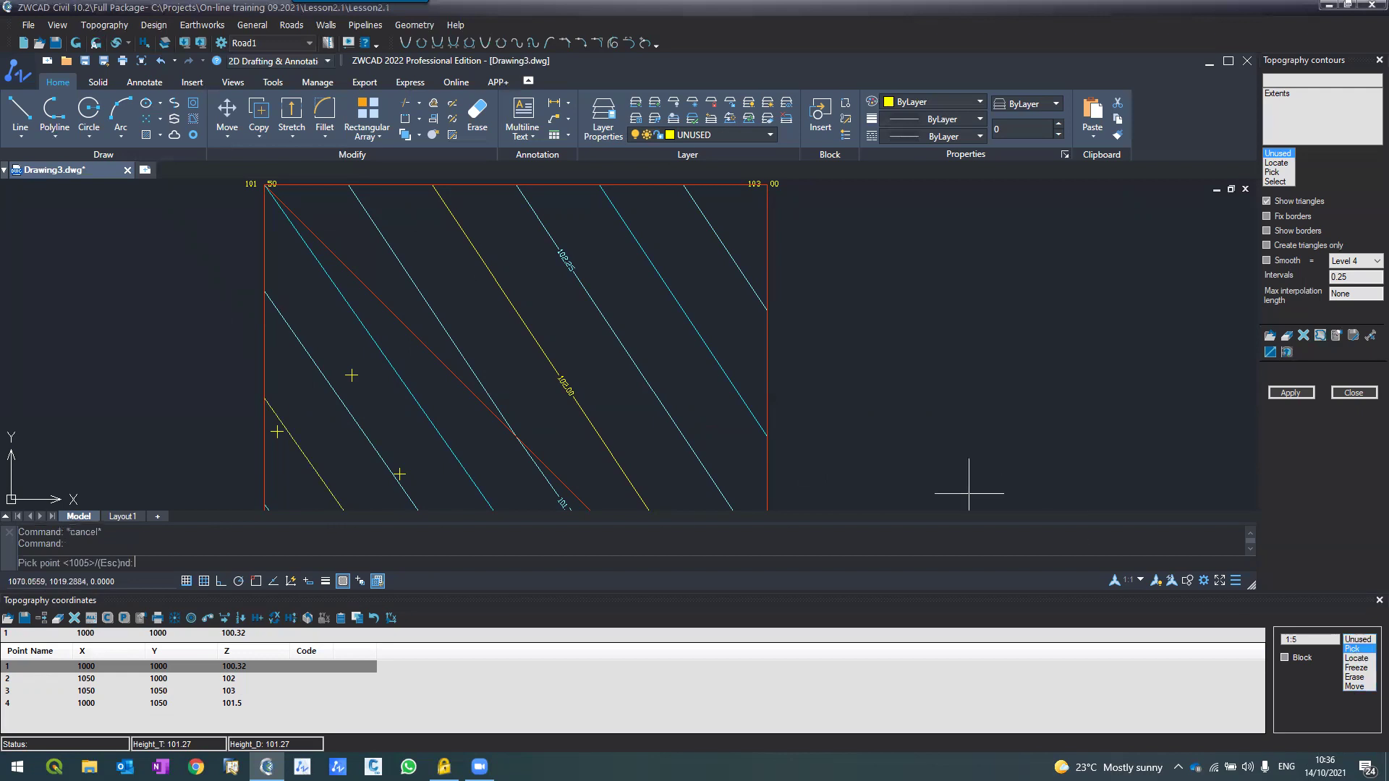
click(545, 404)
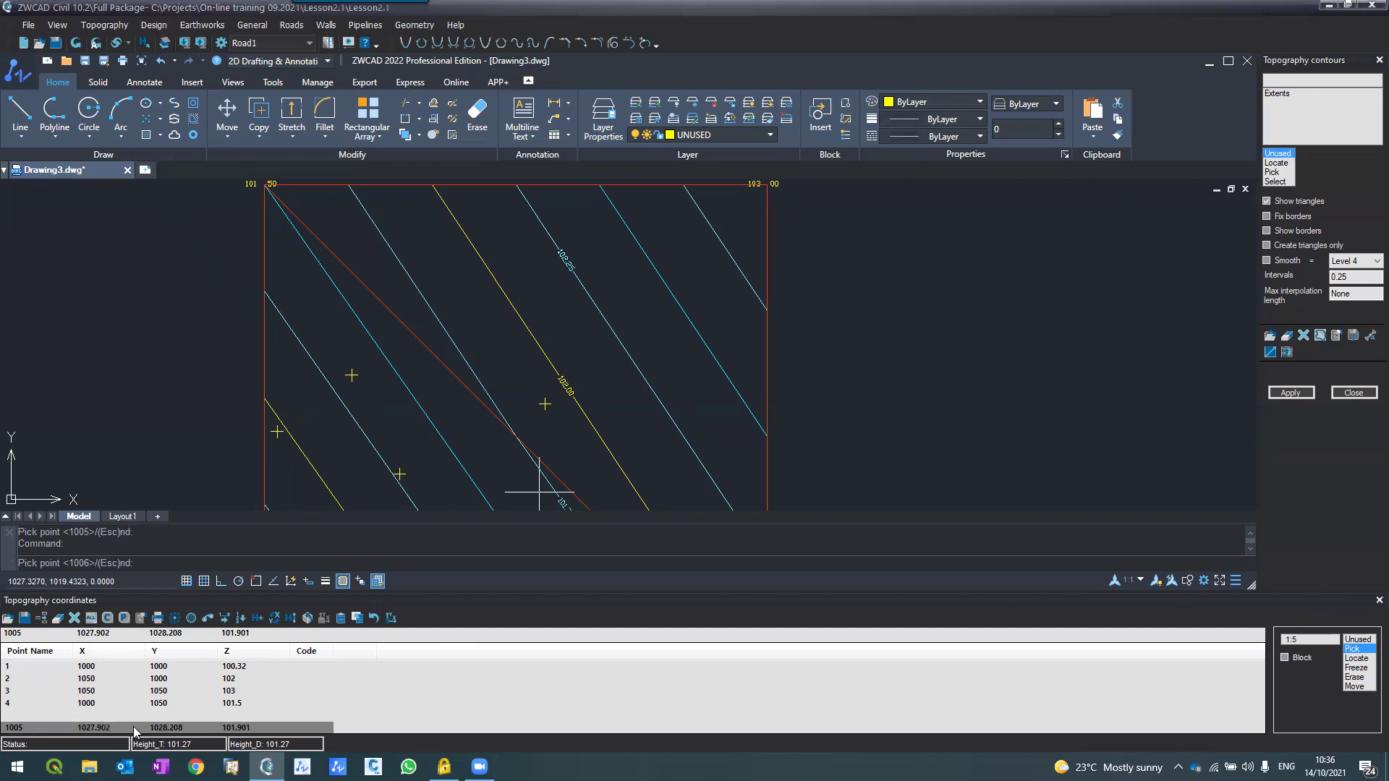
click(107, 731)
scroll(109, 728, down, 1)
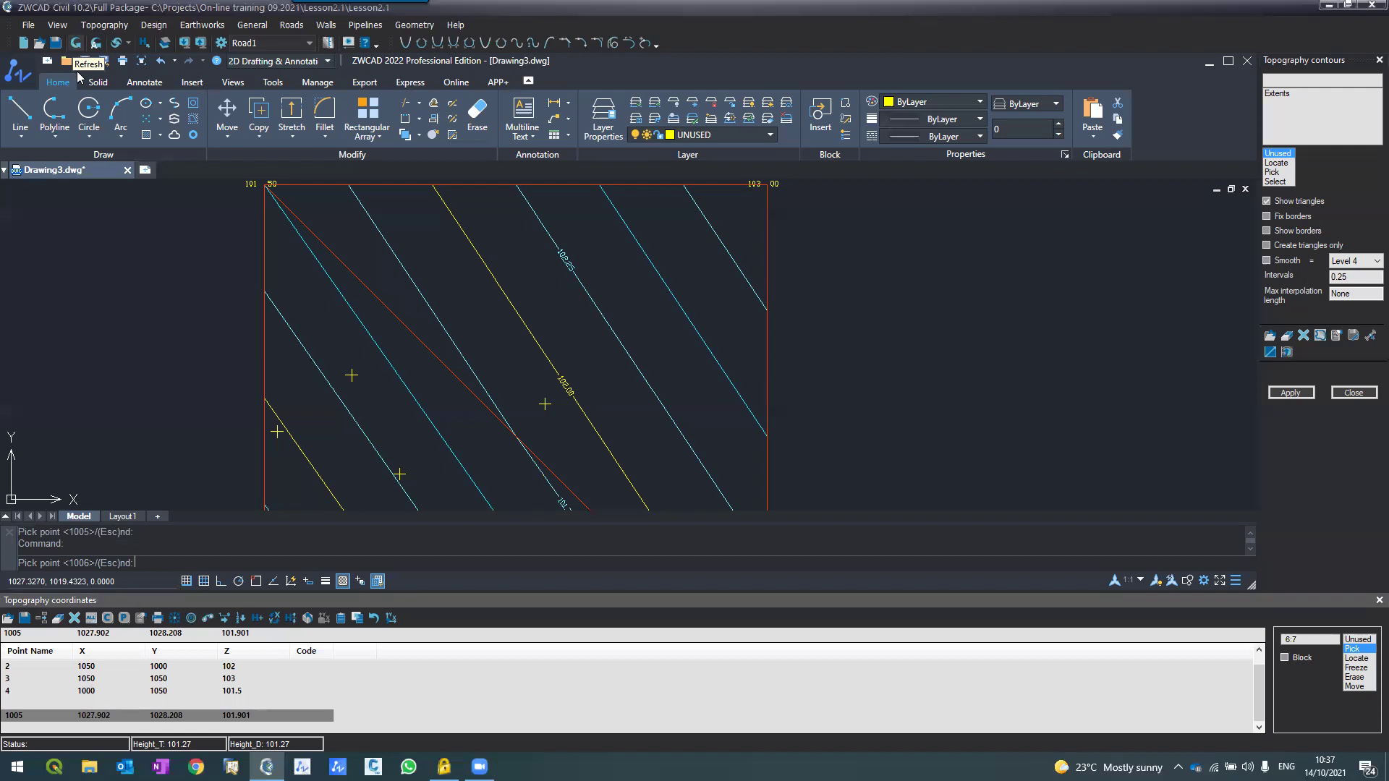
Step: Refresh the drawing to plot the picked point beside the 102.00 contour, and inspect its name and height label
click(209, 620)
scroll(486, 458, up, 7)
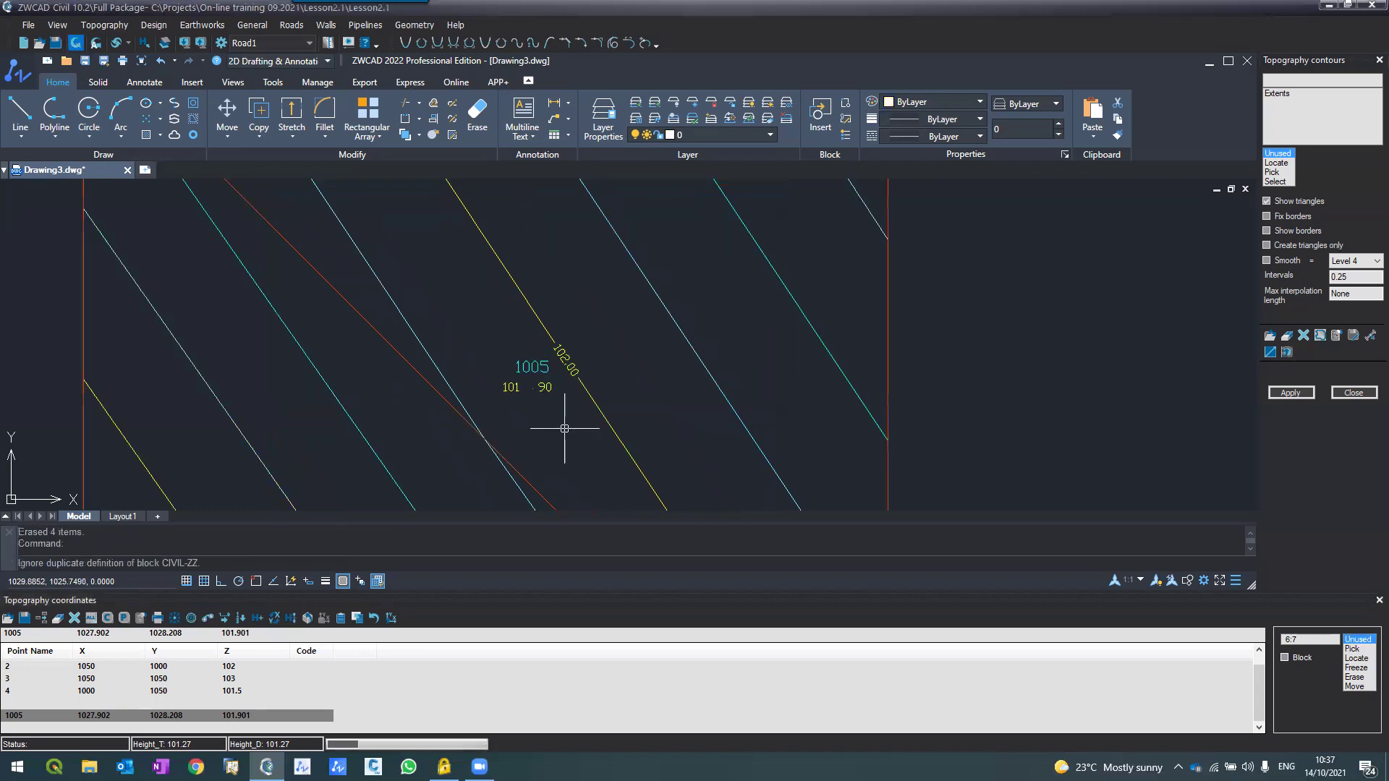
scroll(543, 414, down, 2)
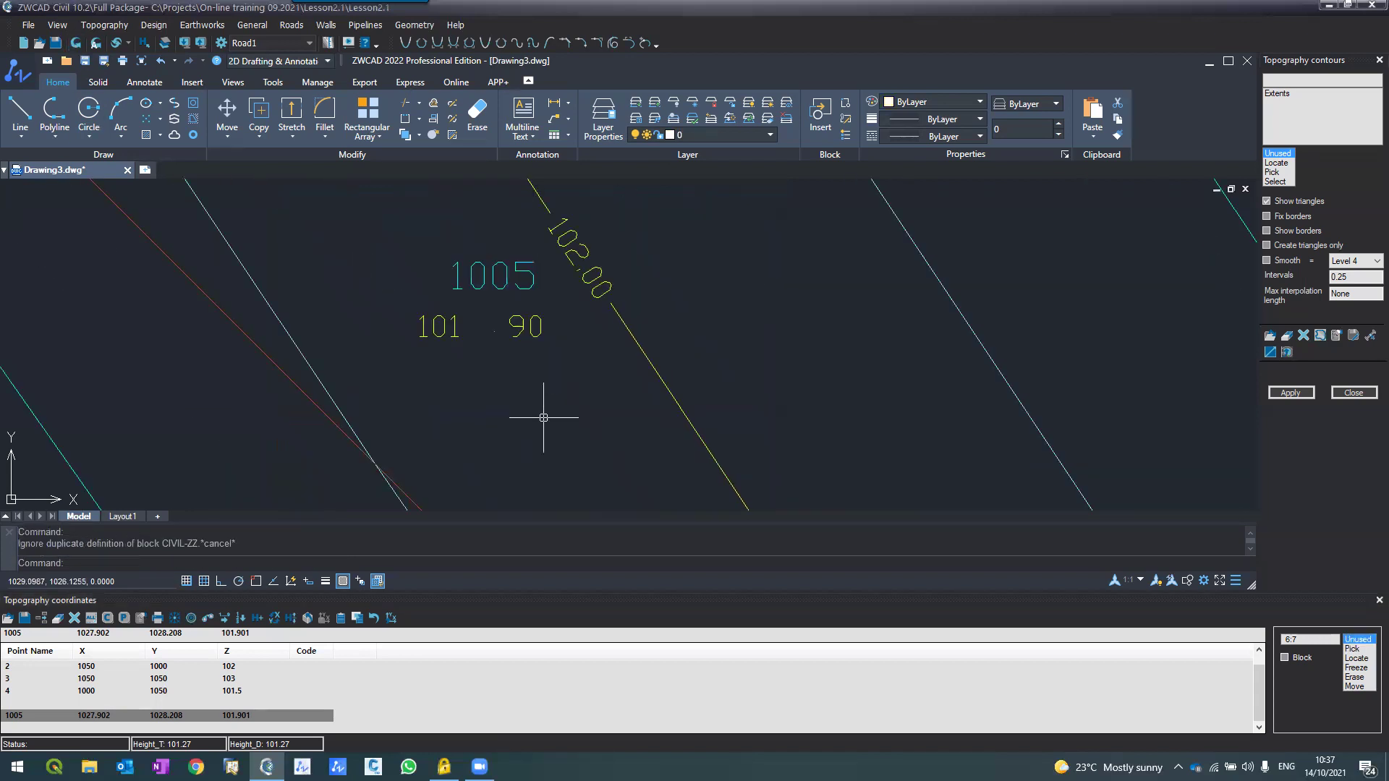
scroll(543, 417, down, 4)
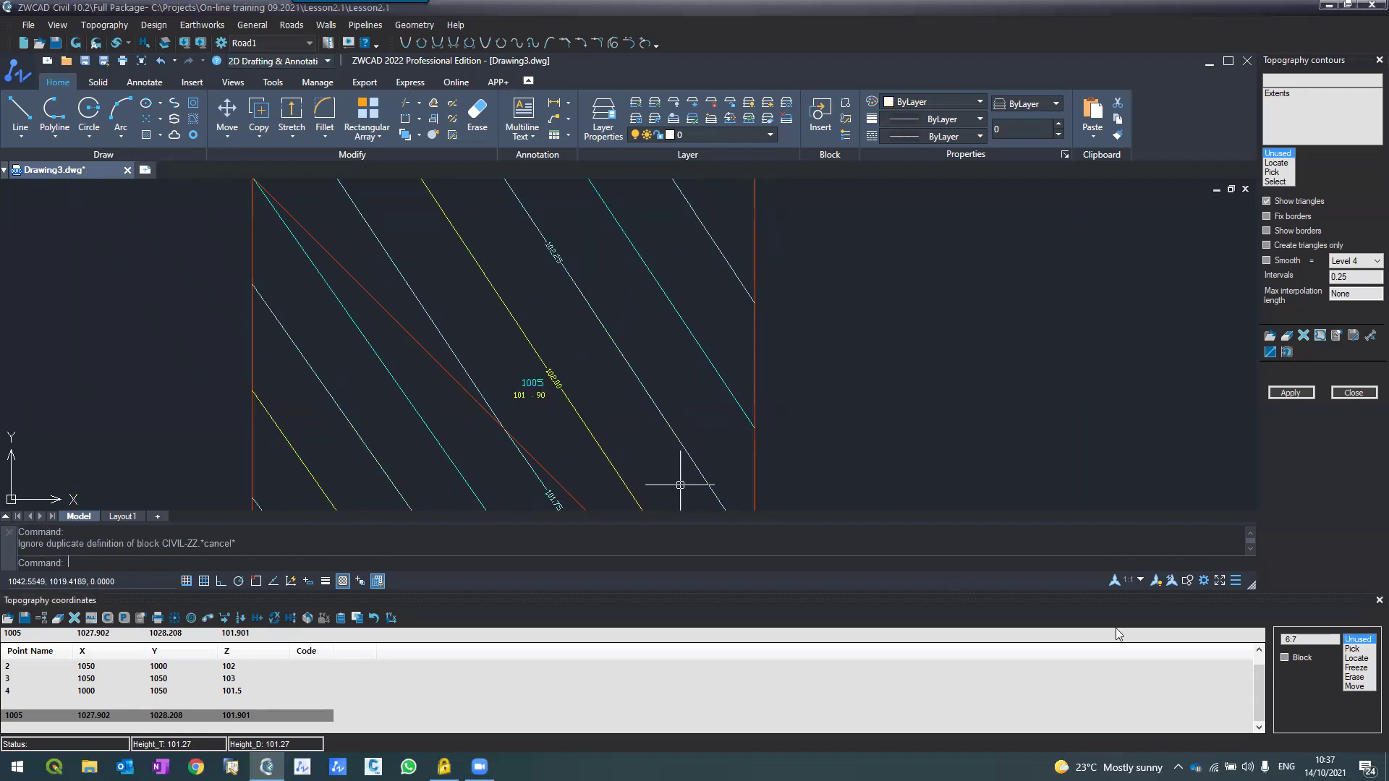
Step: Pick another topography point at about X 1009, Y 1032 in the triangle below the diagonal, and refresh the drawing
click(1358, 650)
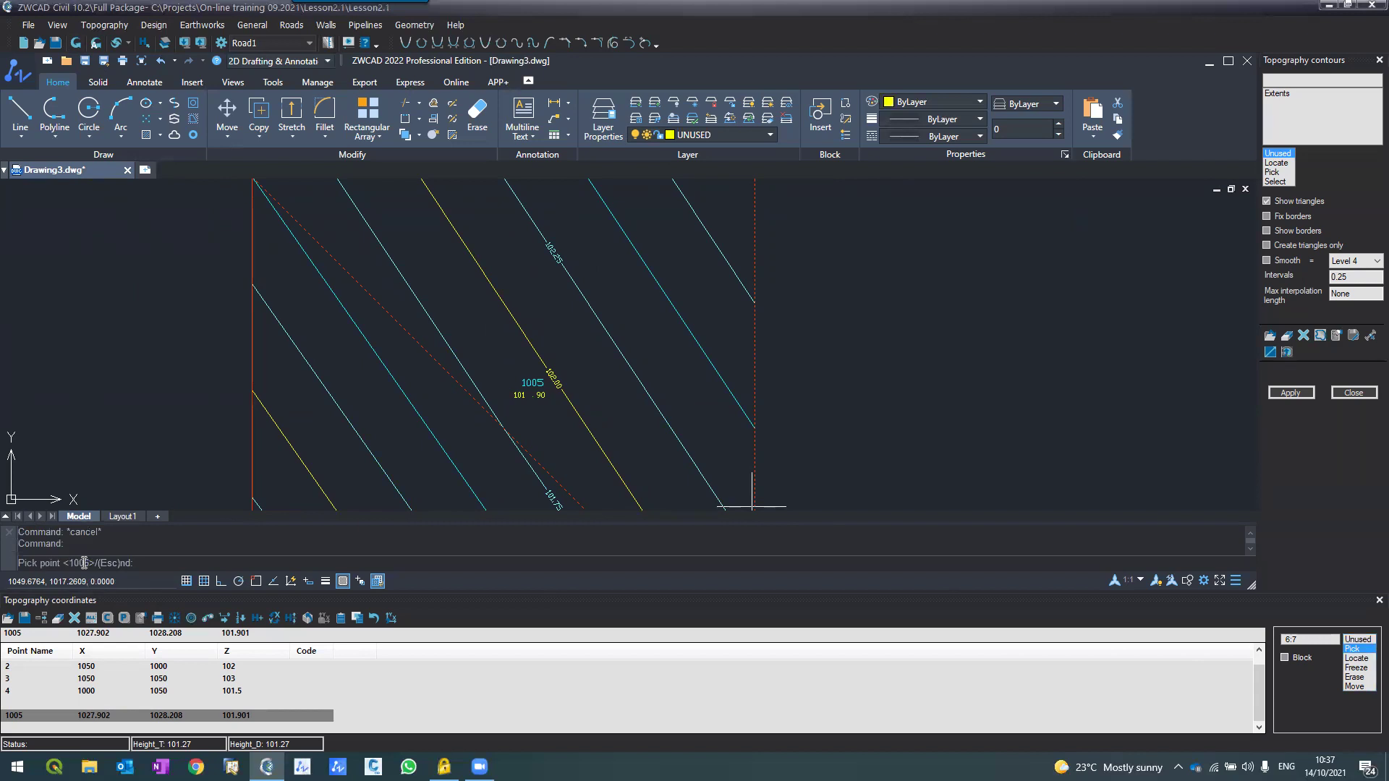
click(345, 354)
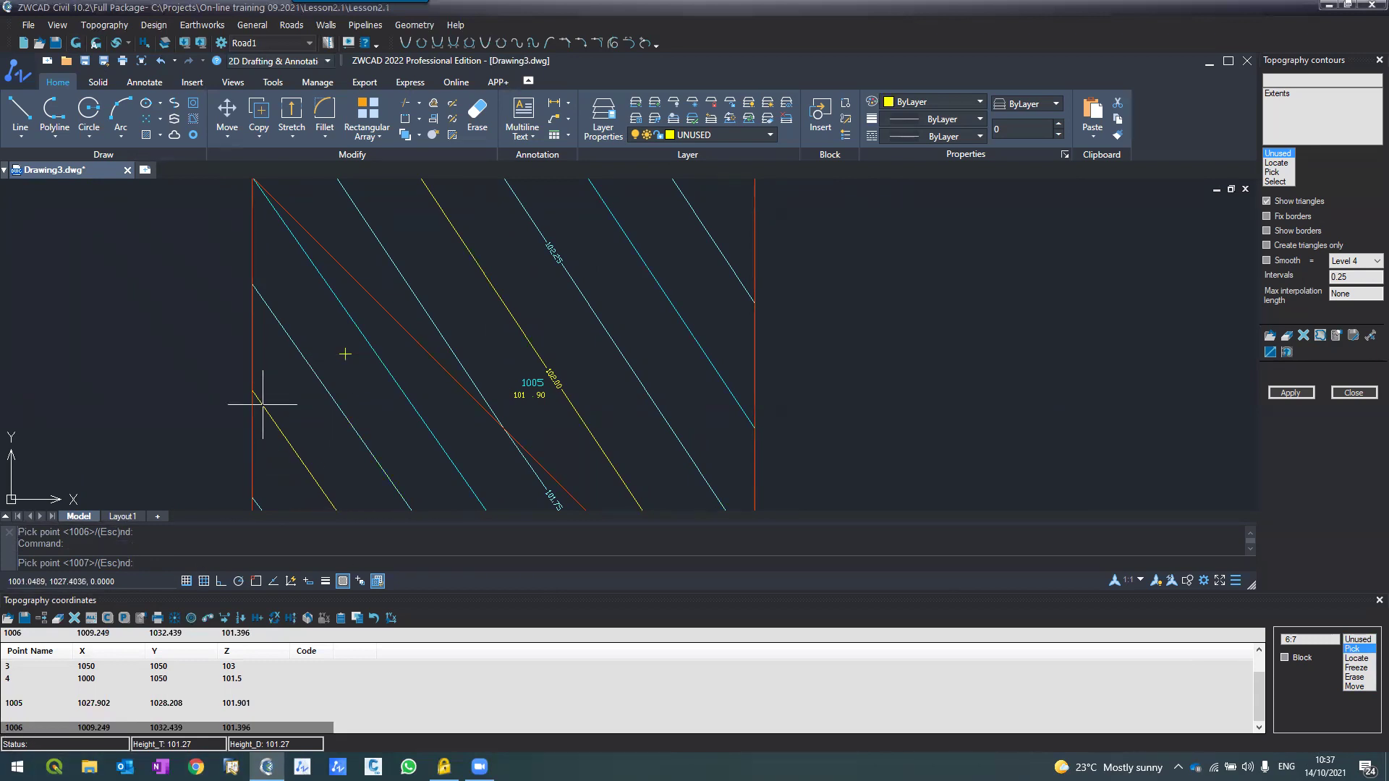
scroll(383, 358, up, 3)
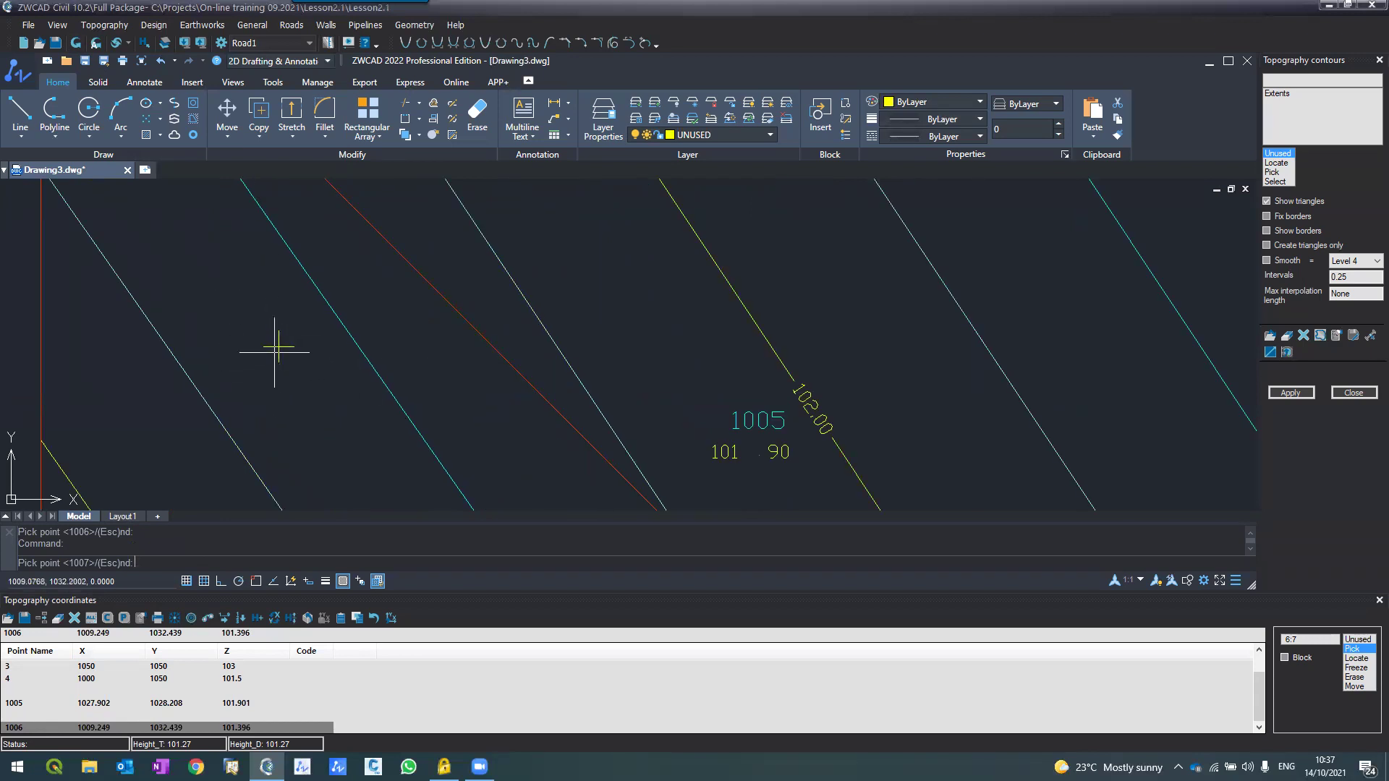
click(75, 45)
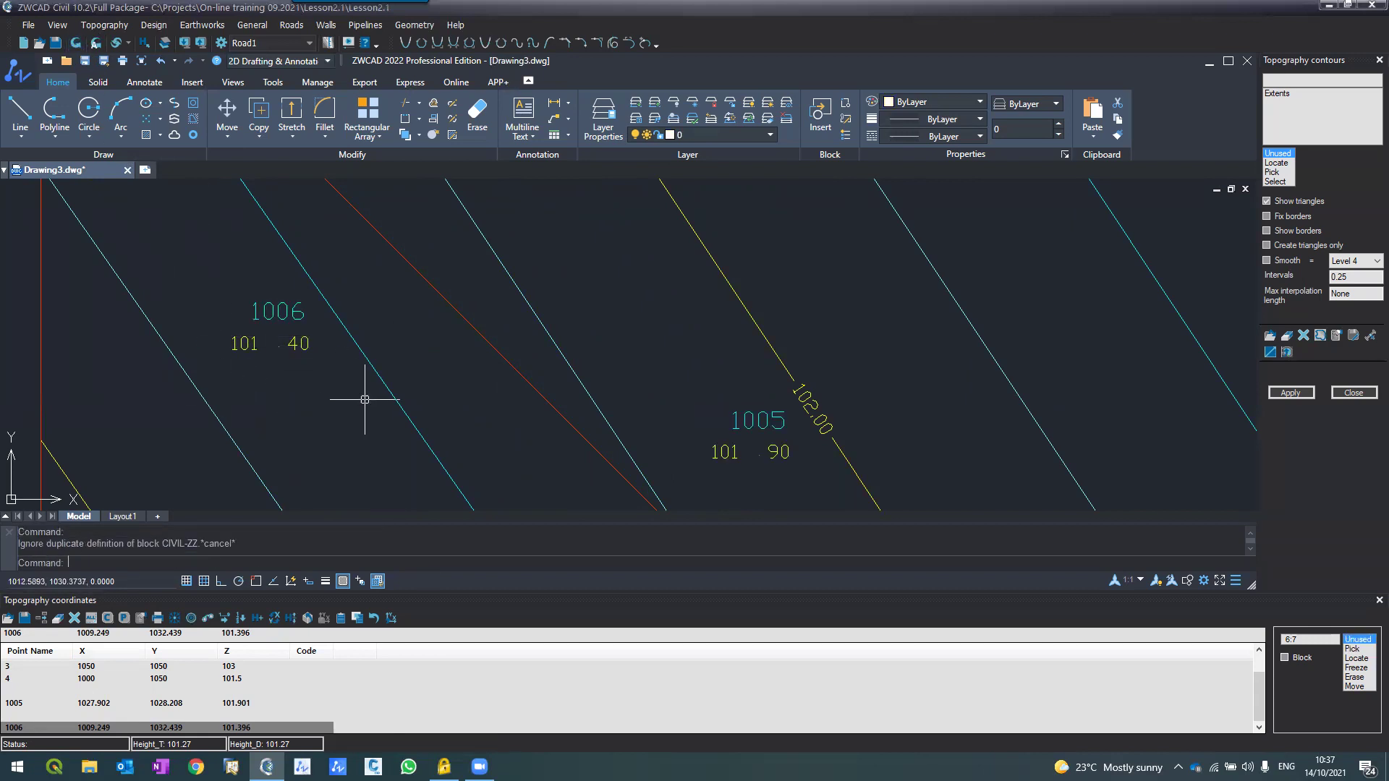
scroll(366, 400, down, 8)
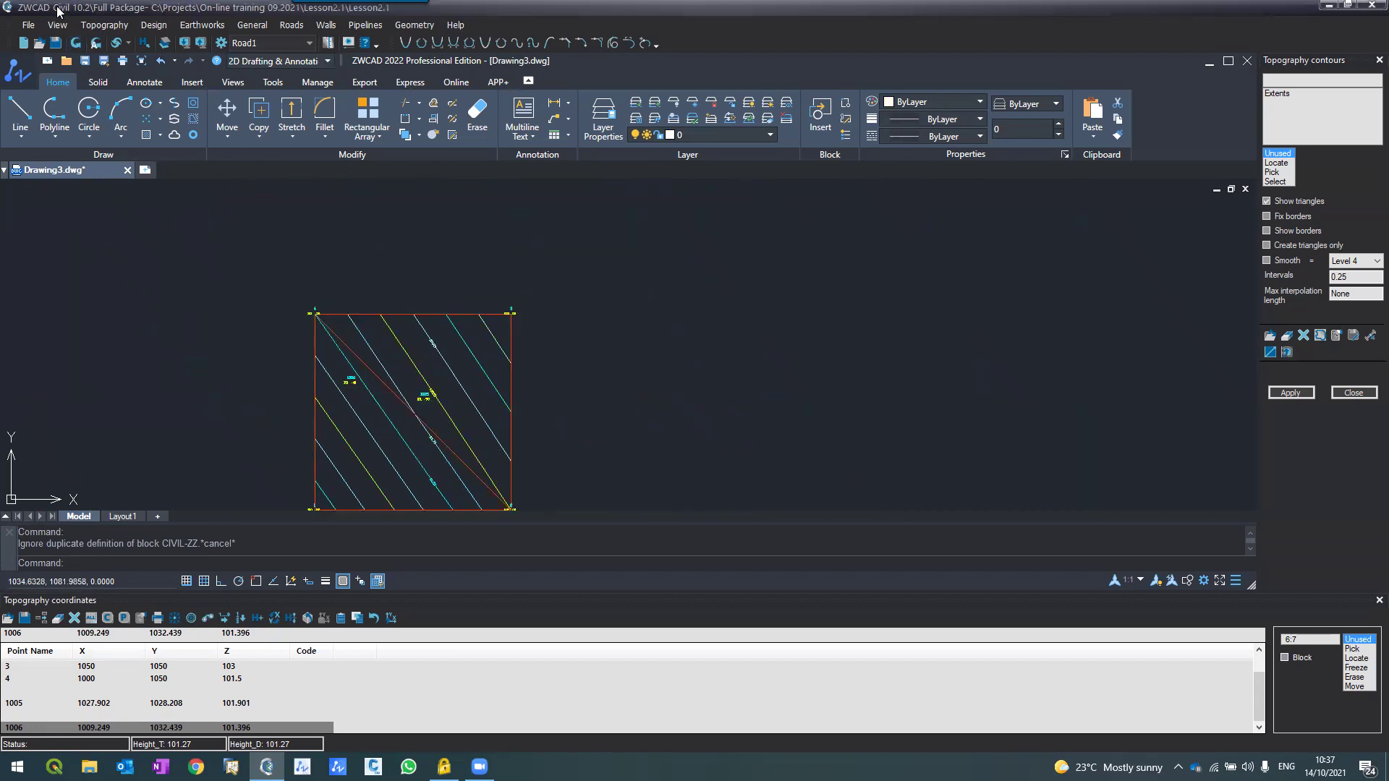
Step: Regenerate the contours and triangulation with the two picked points included, and inspect the triangles around points 1005 and 1006
click(116, 26)
click(118, 55)
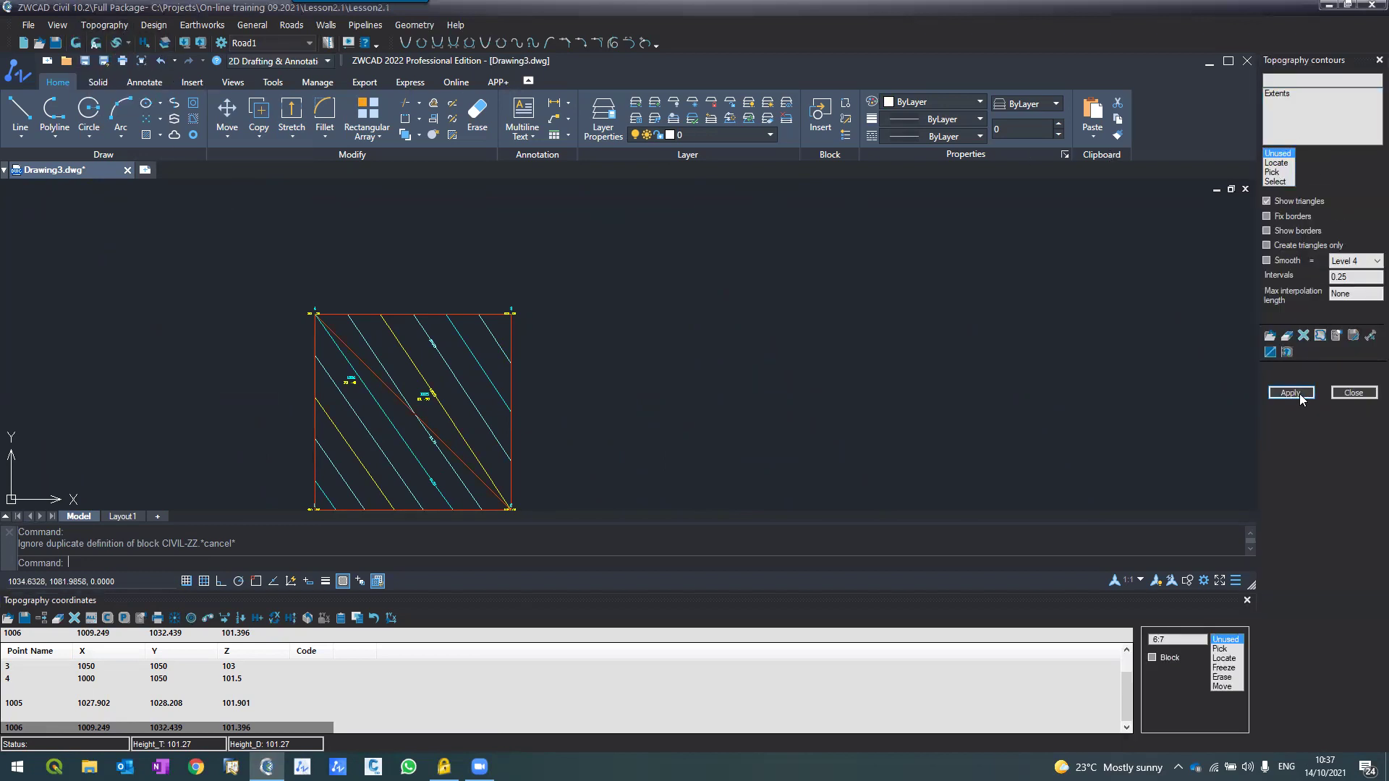
click(1295, 394)
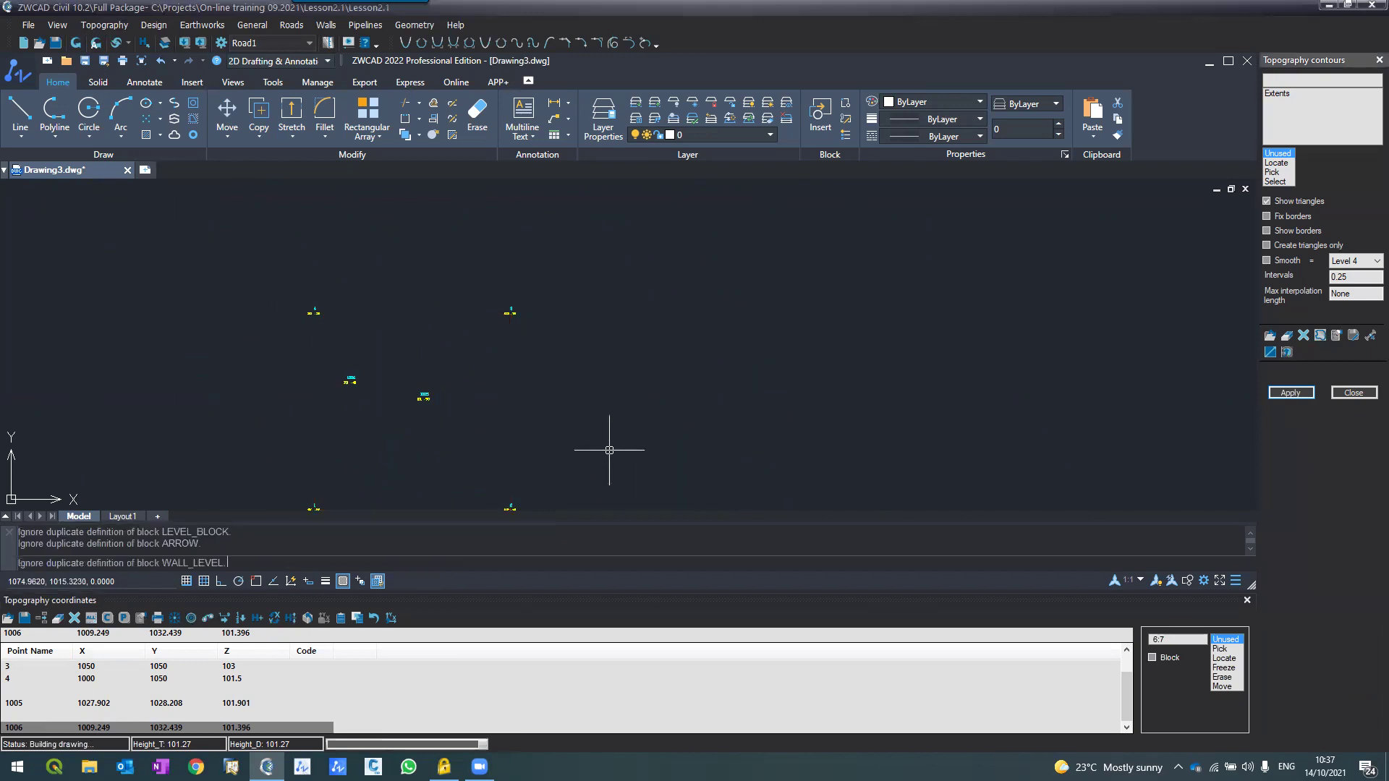
scroll(325, 421, up, 5)
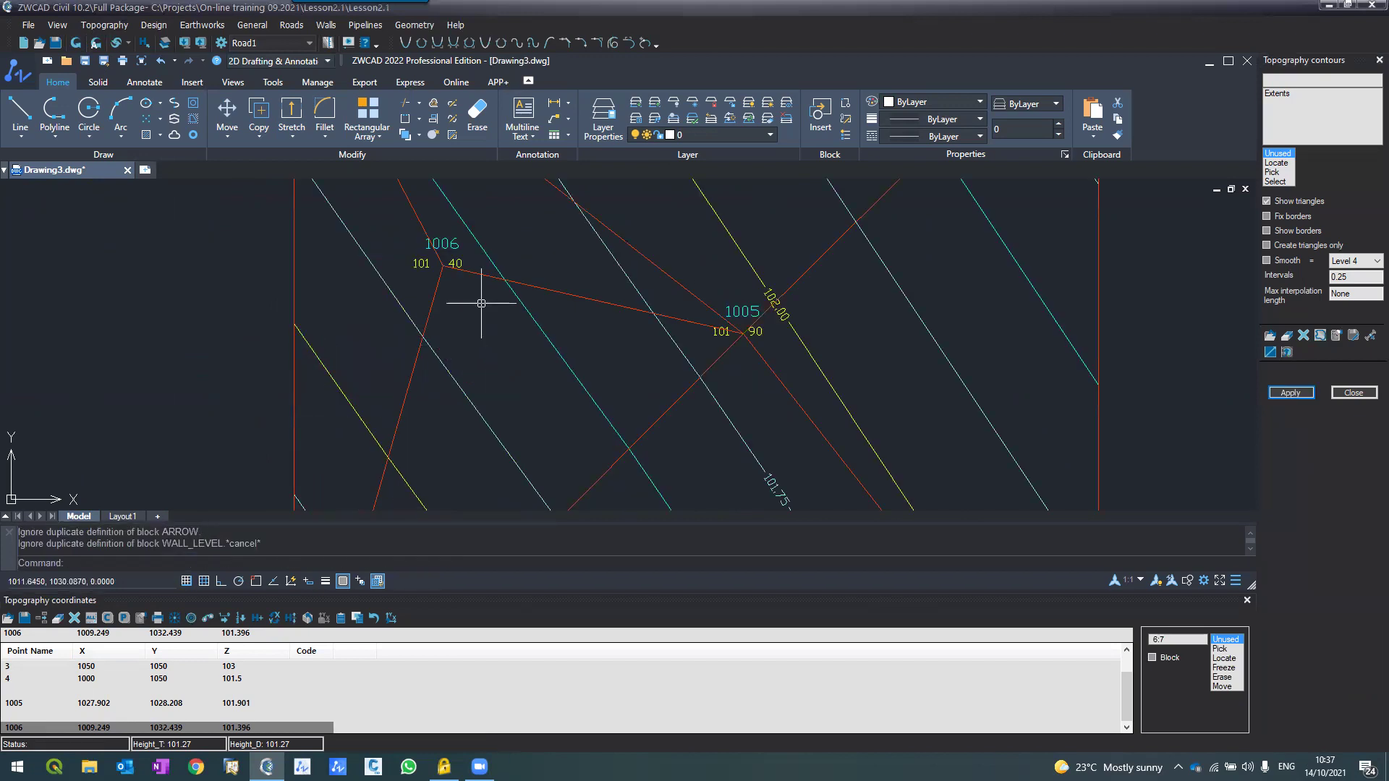
scroll(471, 301, down, 6)
scroll(467, 286, up, 1)
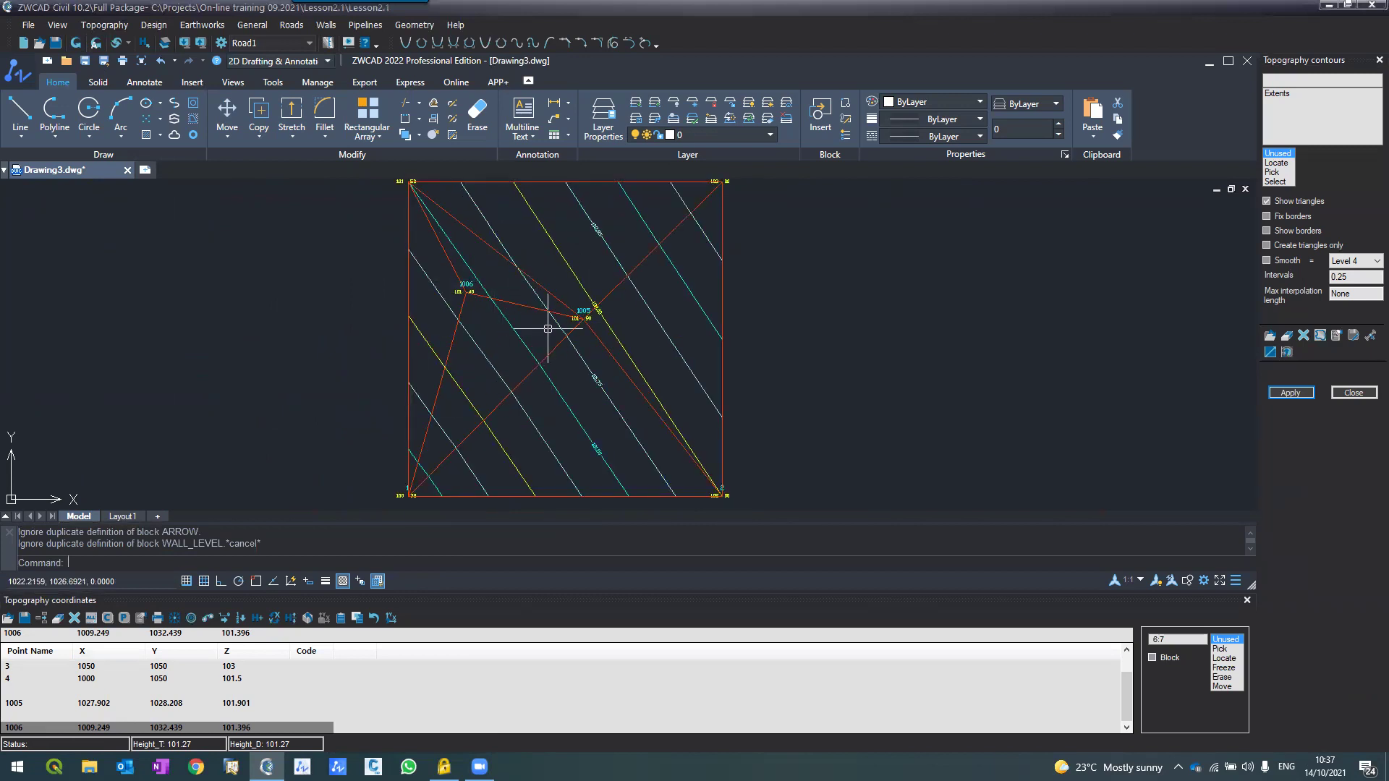
scroll(588, 311, up, 2)
scroll(588, 311, up, 3)
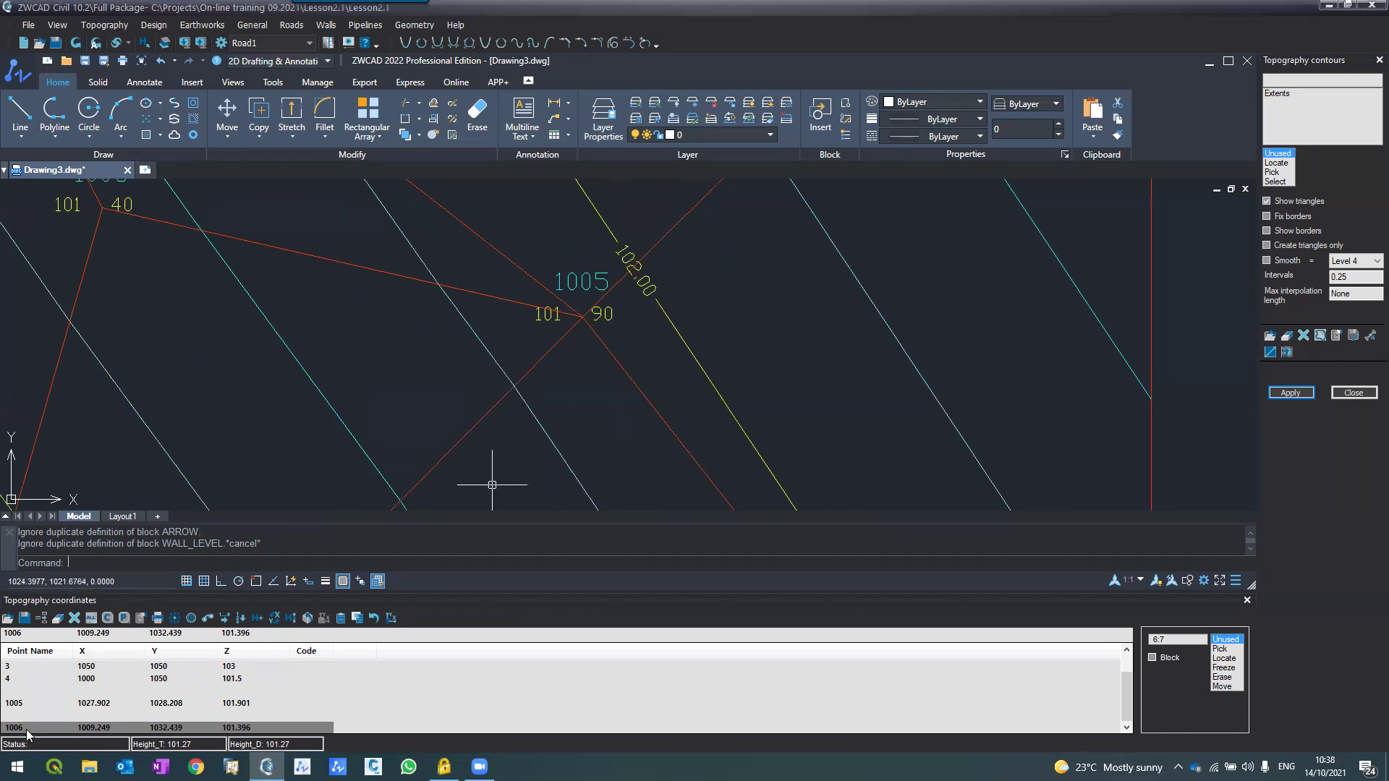
Step: Set the height of point 1005 to 99.5, and rebuild its plotted label together with the contours
click(24, 704)
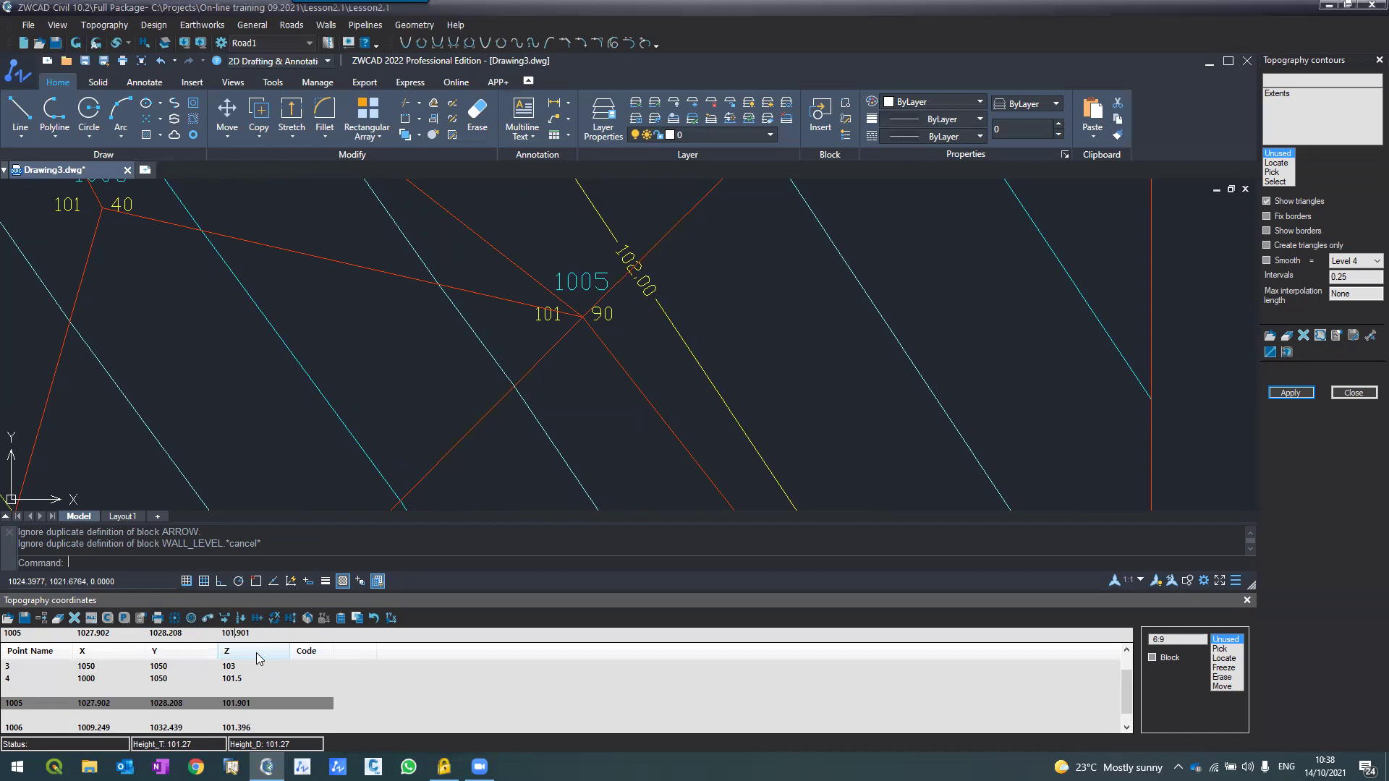
key(BackSpace)
key(BackSpace)
key(BackSpace)
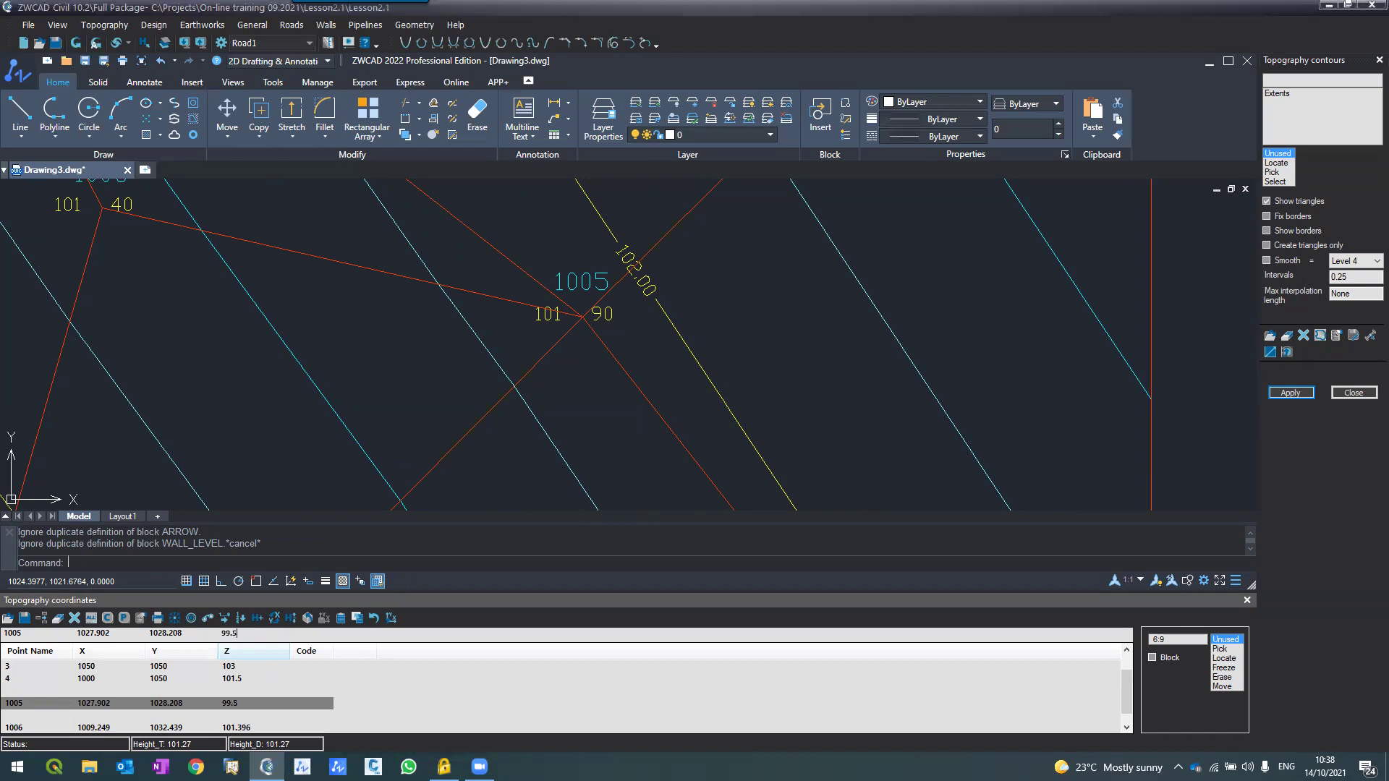
click(76, 43)
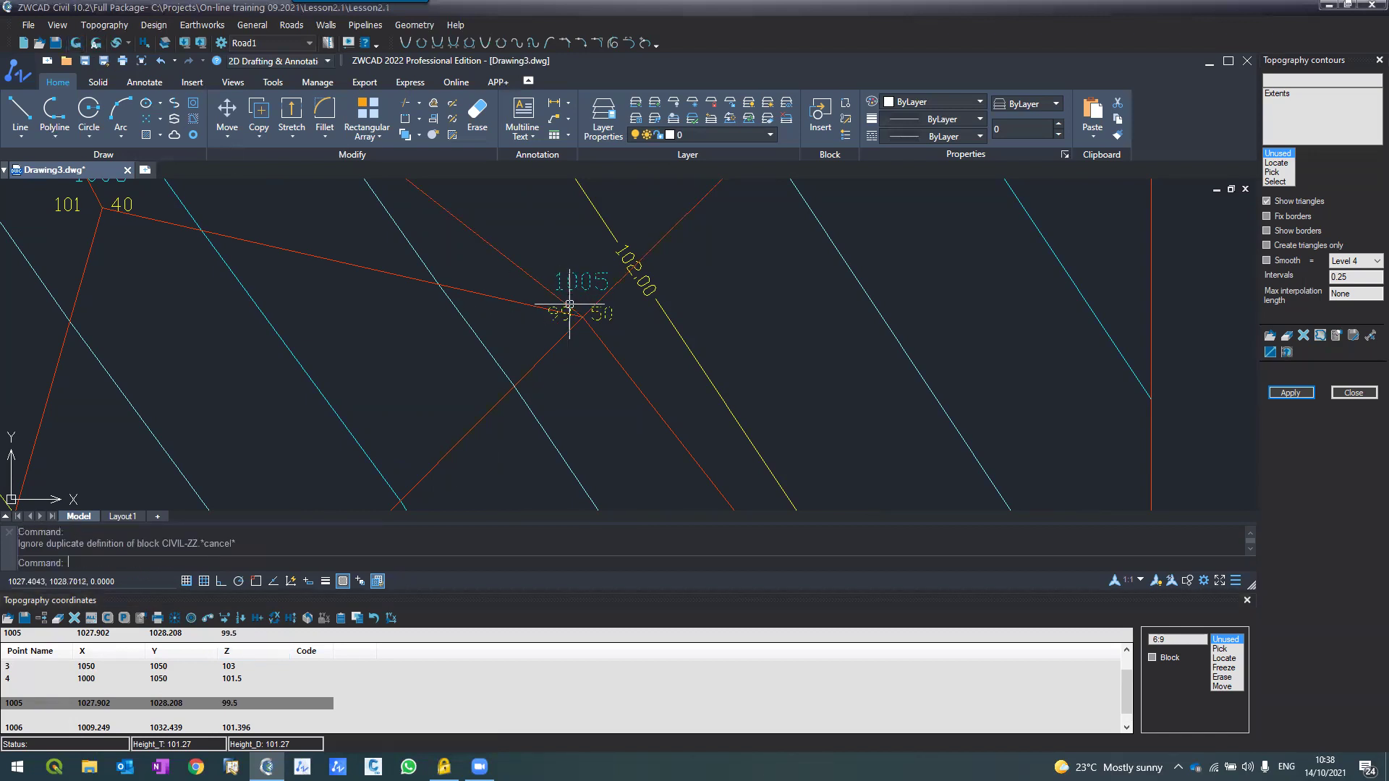
click(1291, 393)
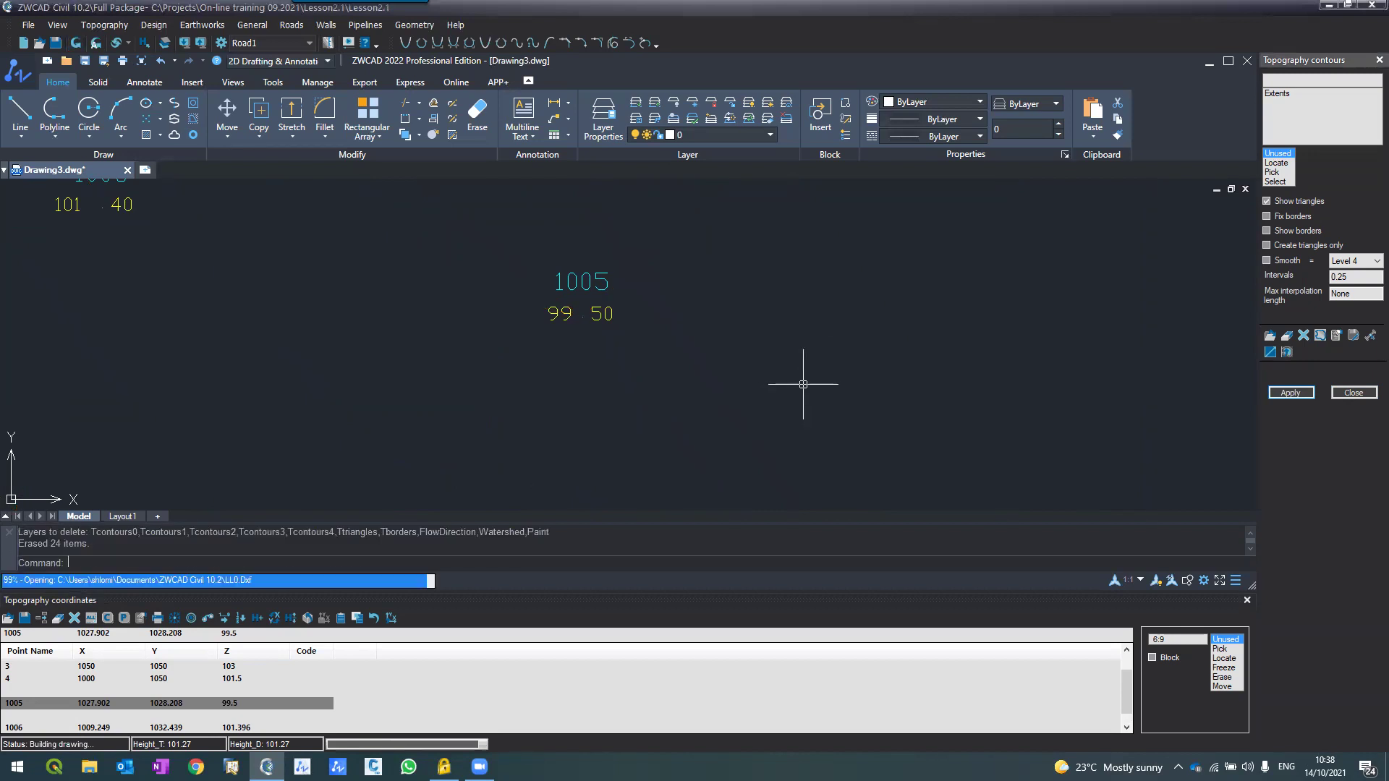
Step: Examine the contours and their height labels around point 1005 and across the whole square
scroll(700, 336, down, 6)
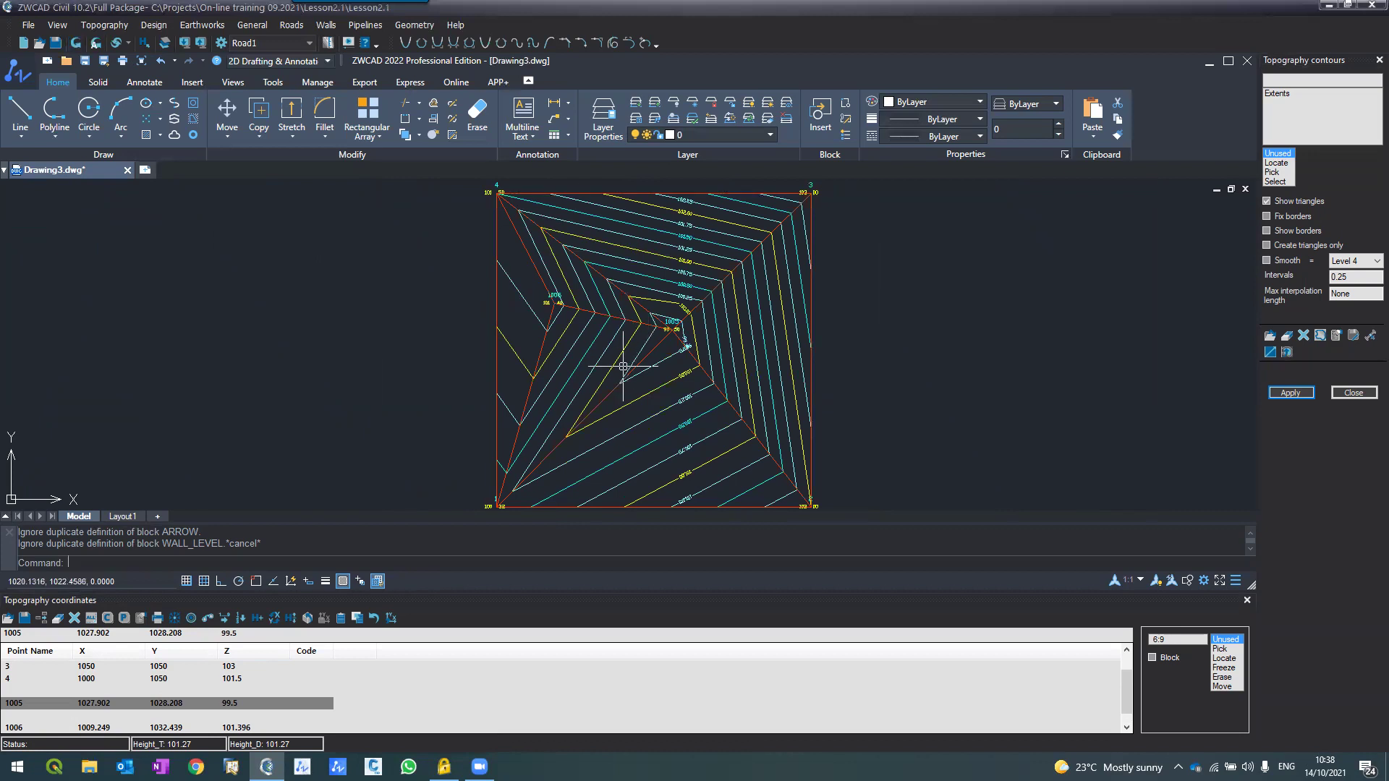
scroll(680, 326, up, 5)
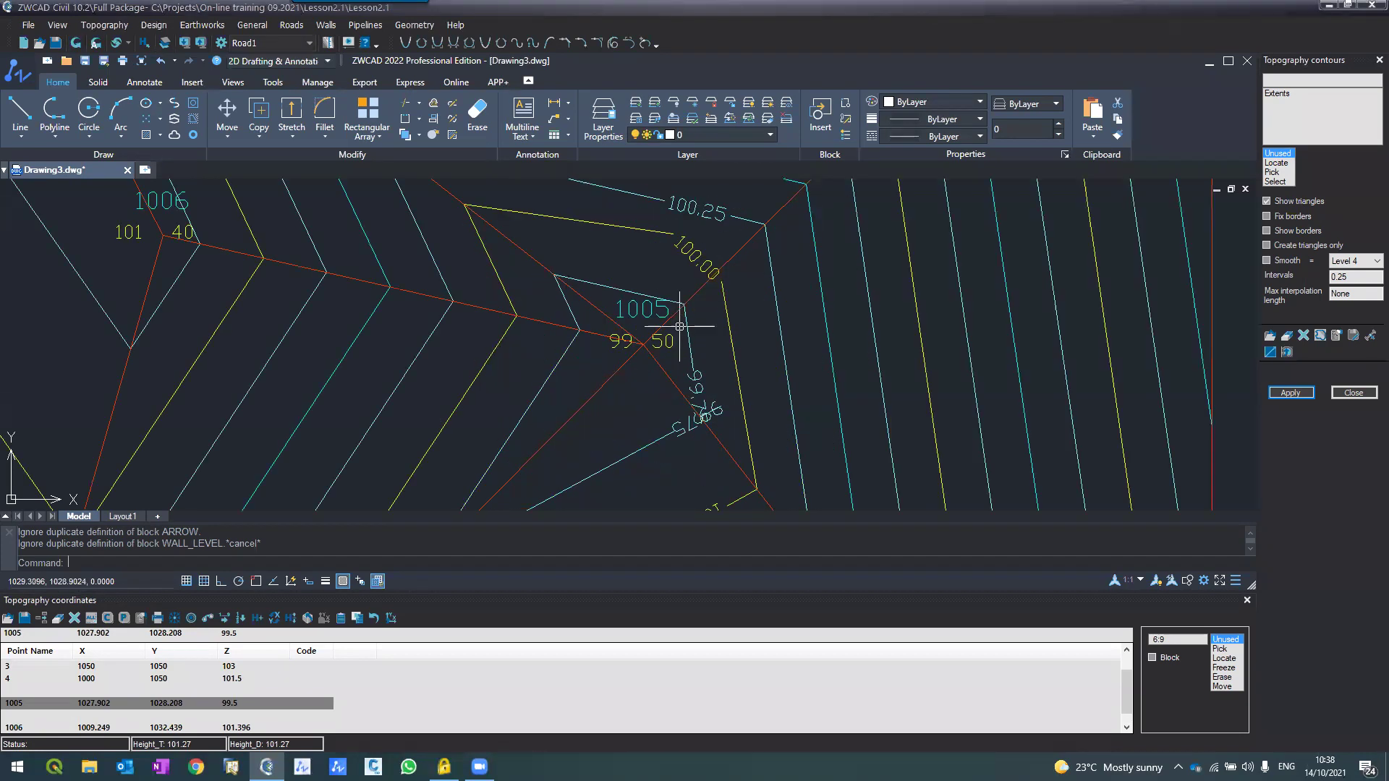
scroll(651, 346, down, 6)
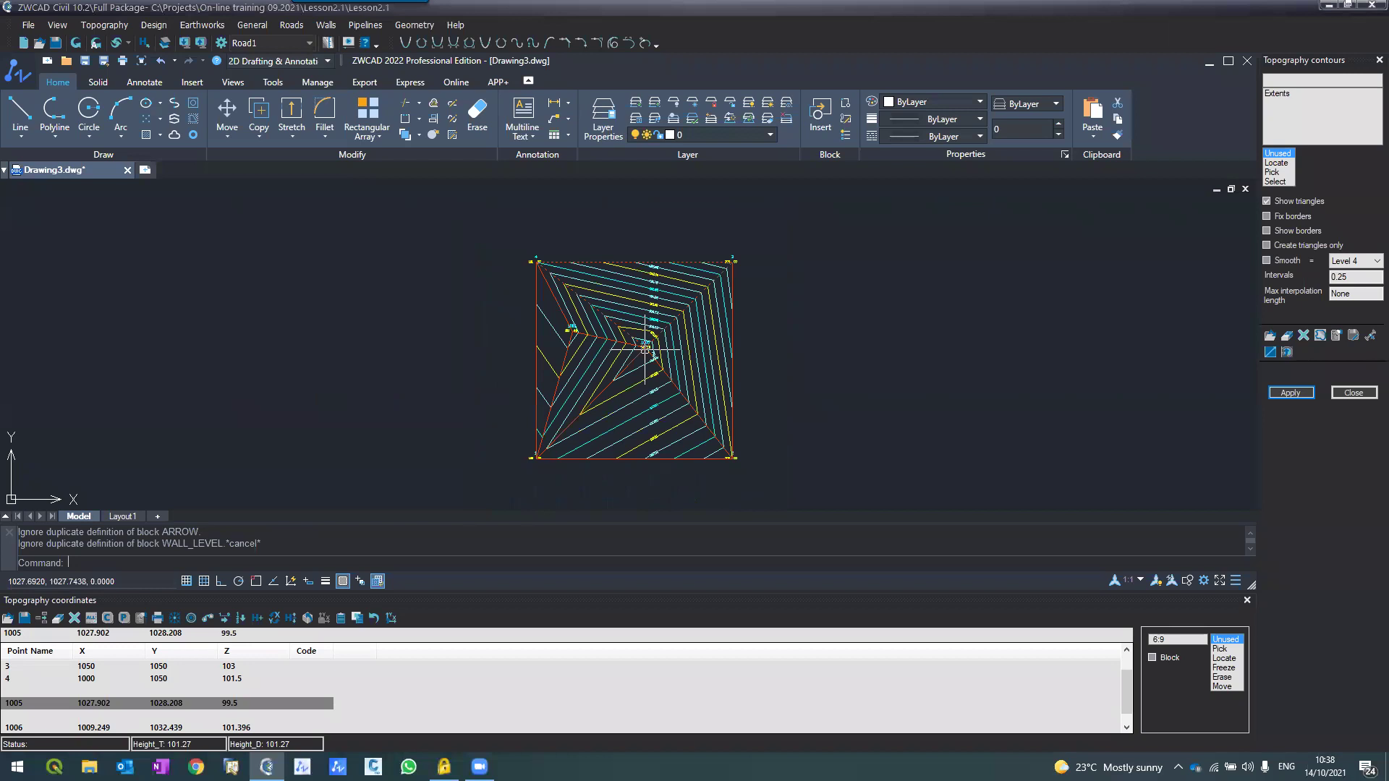
scroll(649, 346, up, 3)
scroll(650, 348, down, 3)
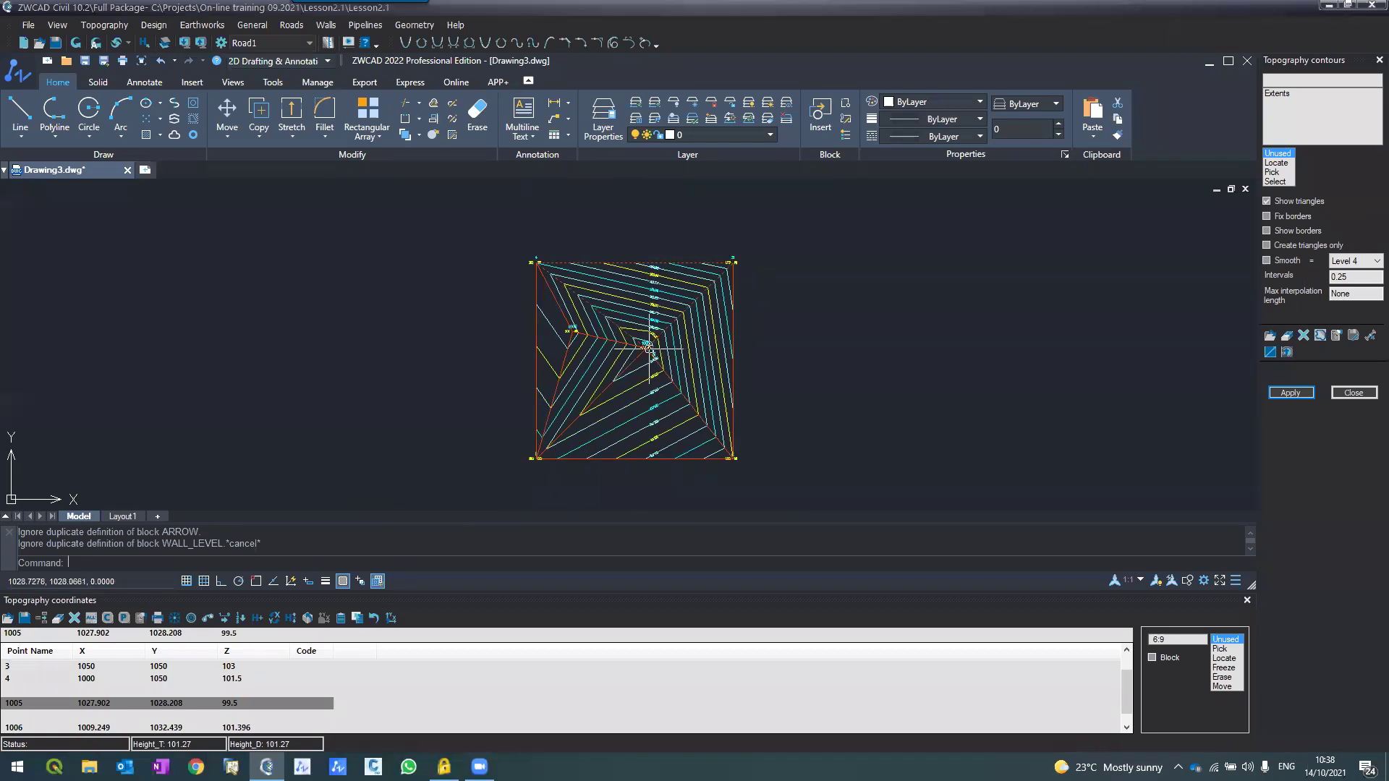
scroll(648, 347, up, 2)
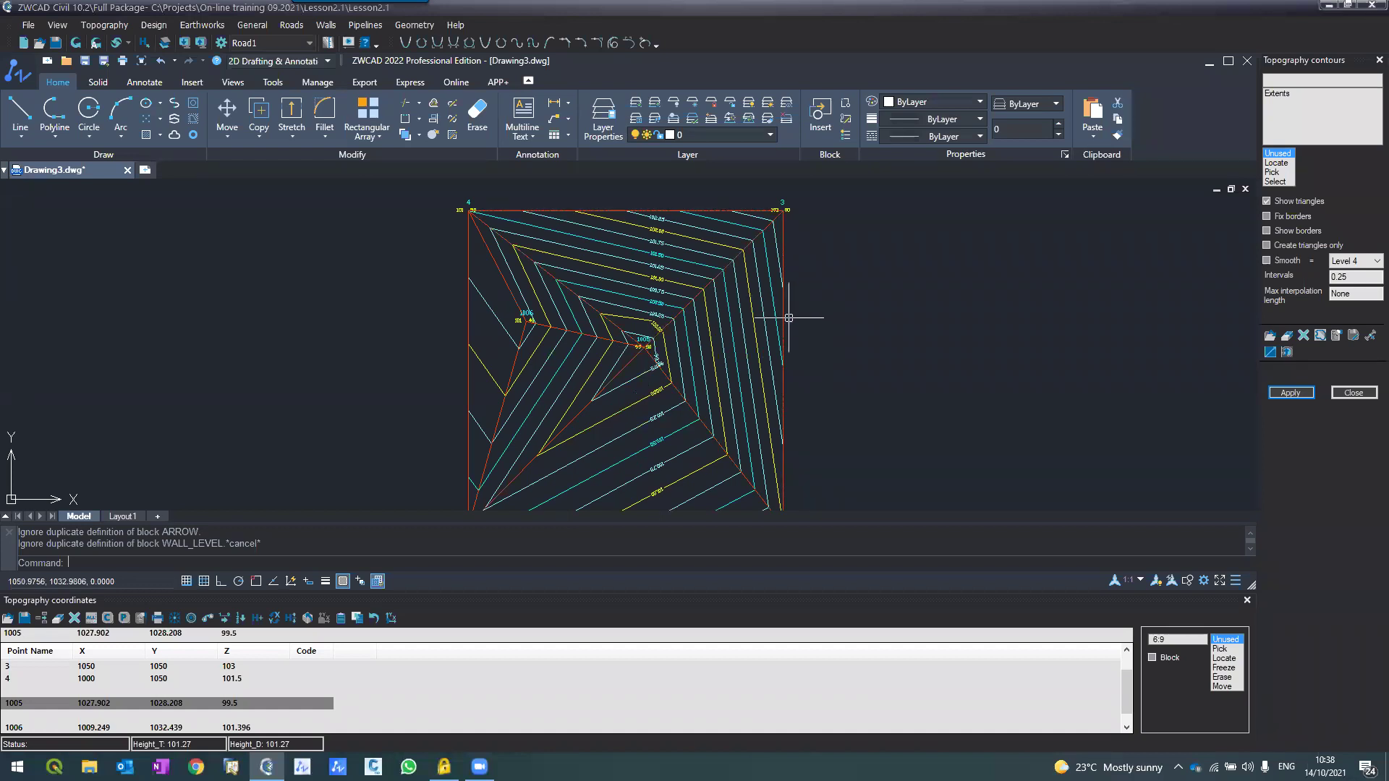
scroll(789, 318, down, 4)
scroll(868, 336, up, 2)
scroll(809, 247, up, 2)
scroll(803, 243, down, 4)
scroll(826, 245, up, 2)
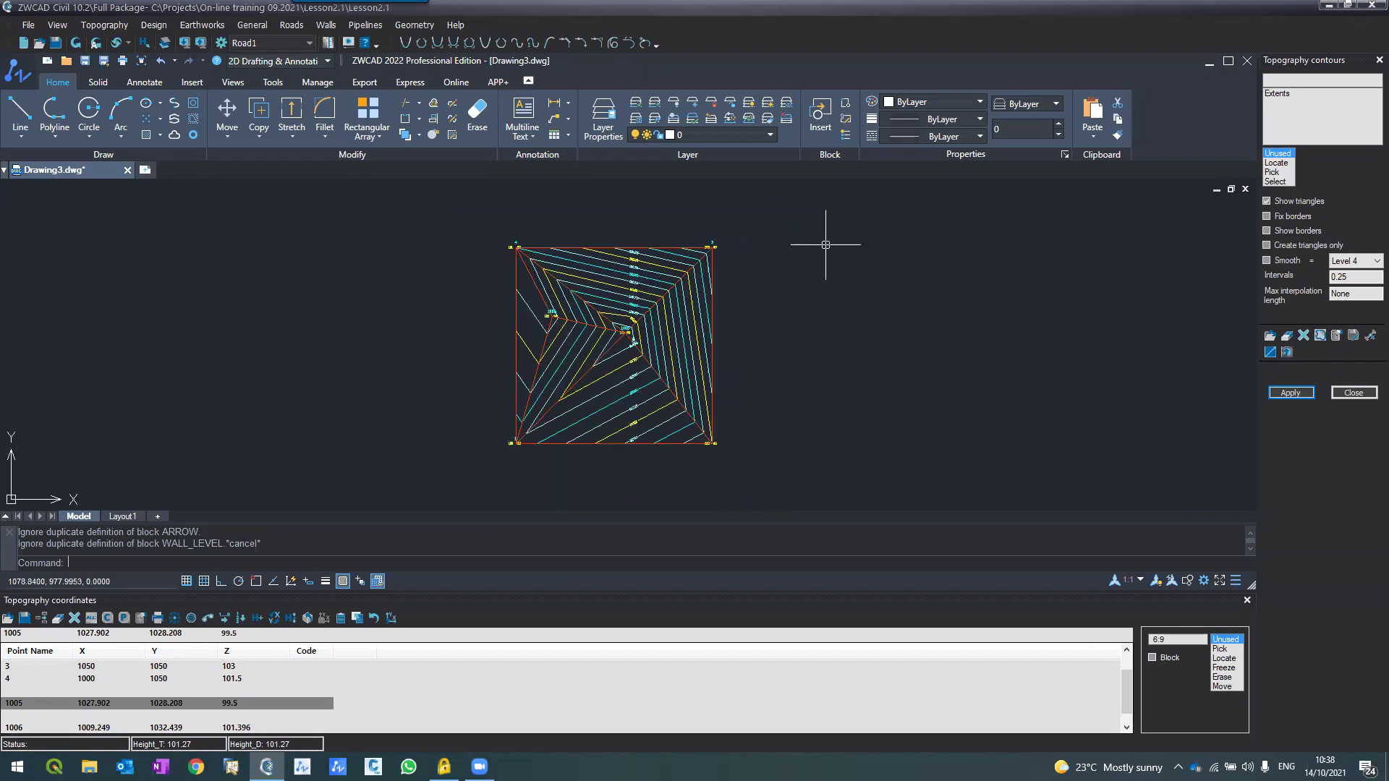
scroll(825, 245, up, 2)
scroll(727, 287, down, 4)
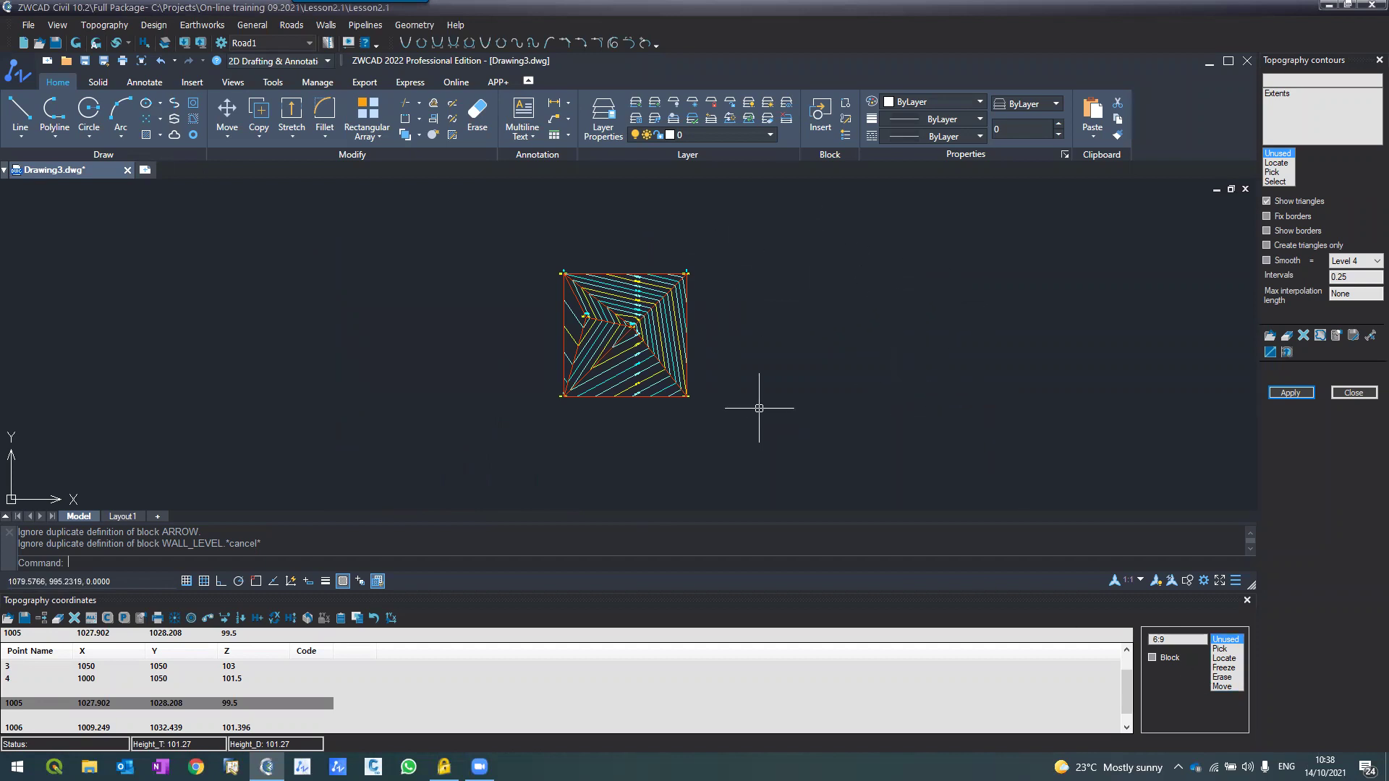
scroll(747, 318, up, 2)
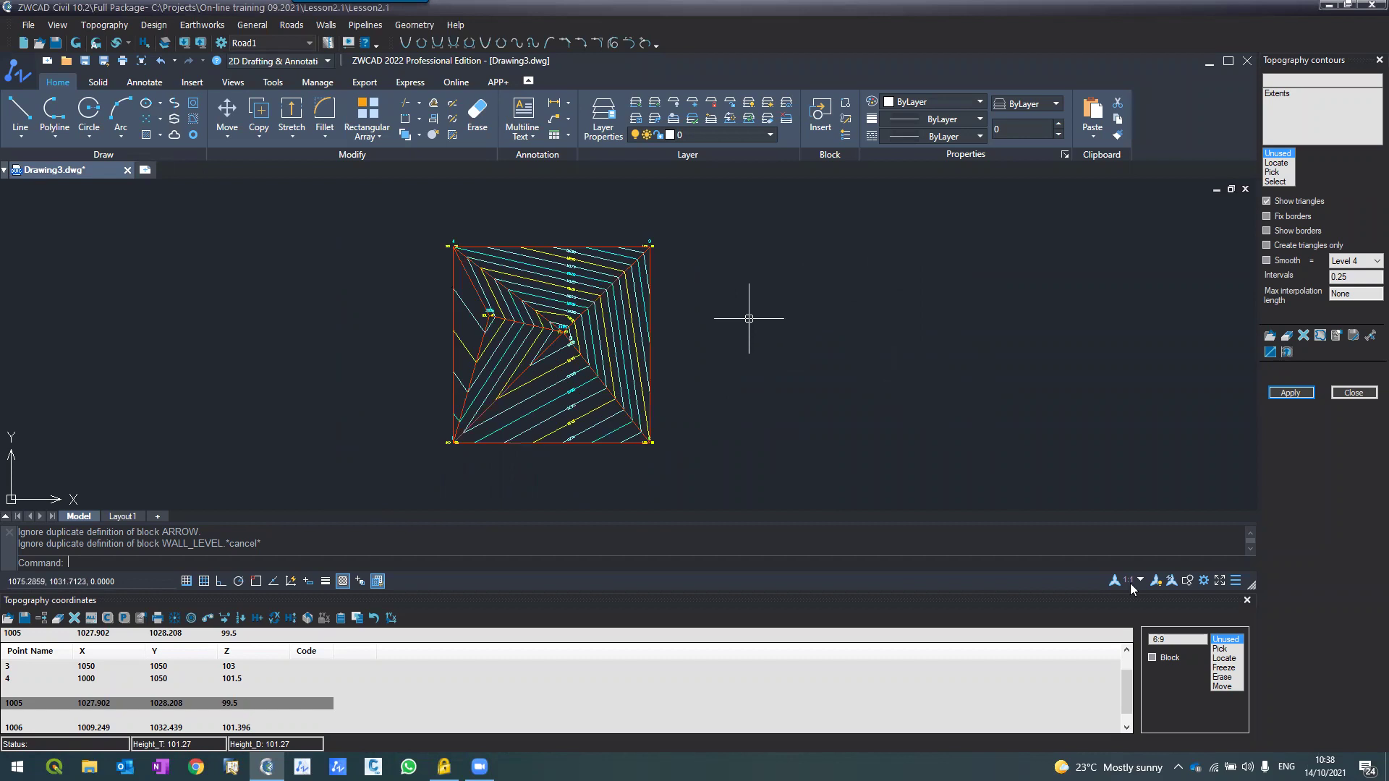
Step: Pick nine topography points in open space east of the square, between about X 1063 and 1117, Y 1026 and 1055
click(1221, 650)
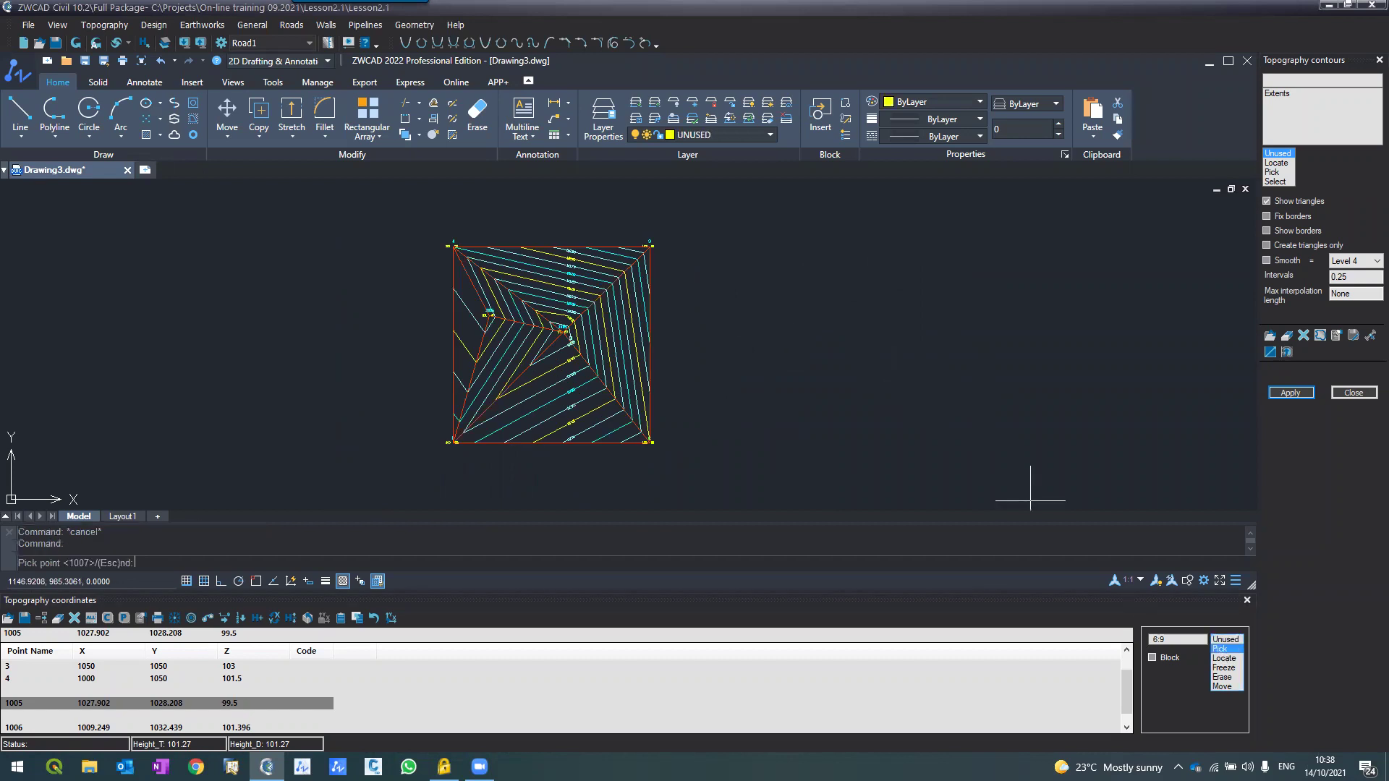
click(712, 331)
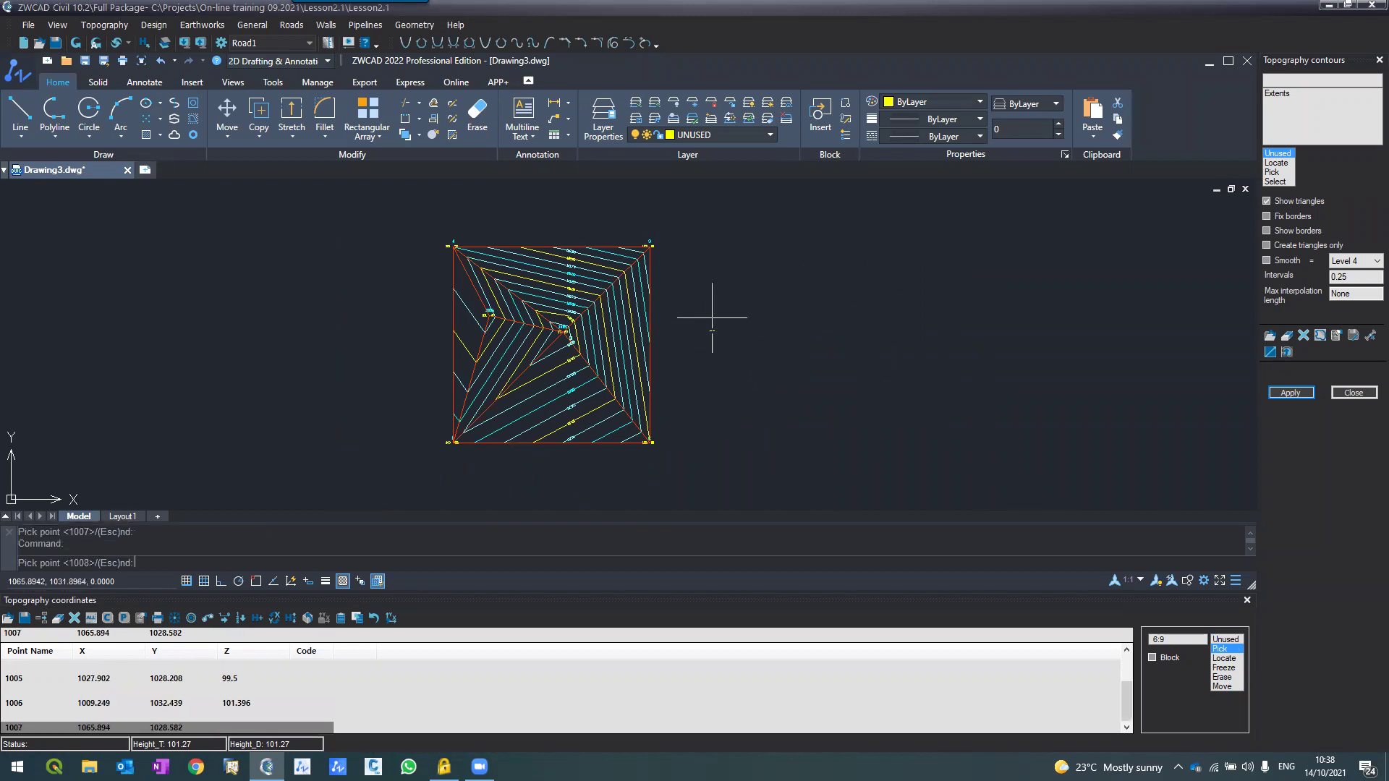
click(705, 276)
click(701, 231)
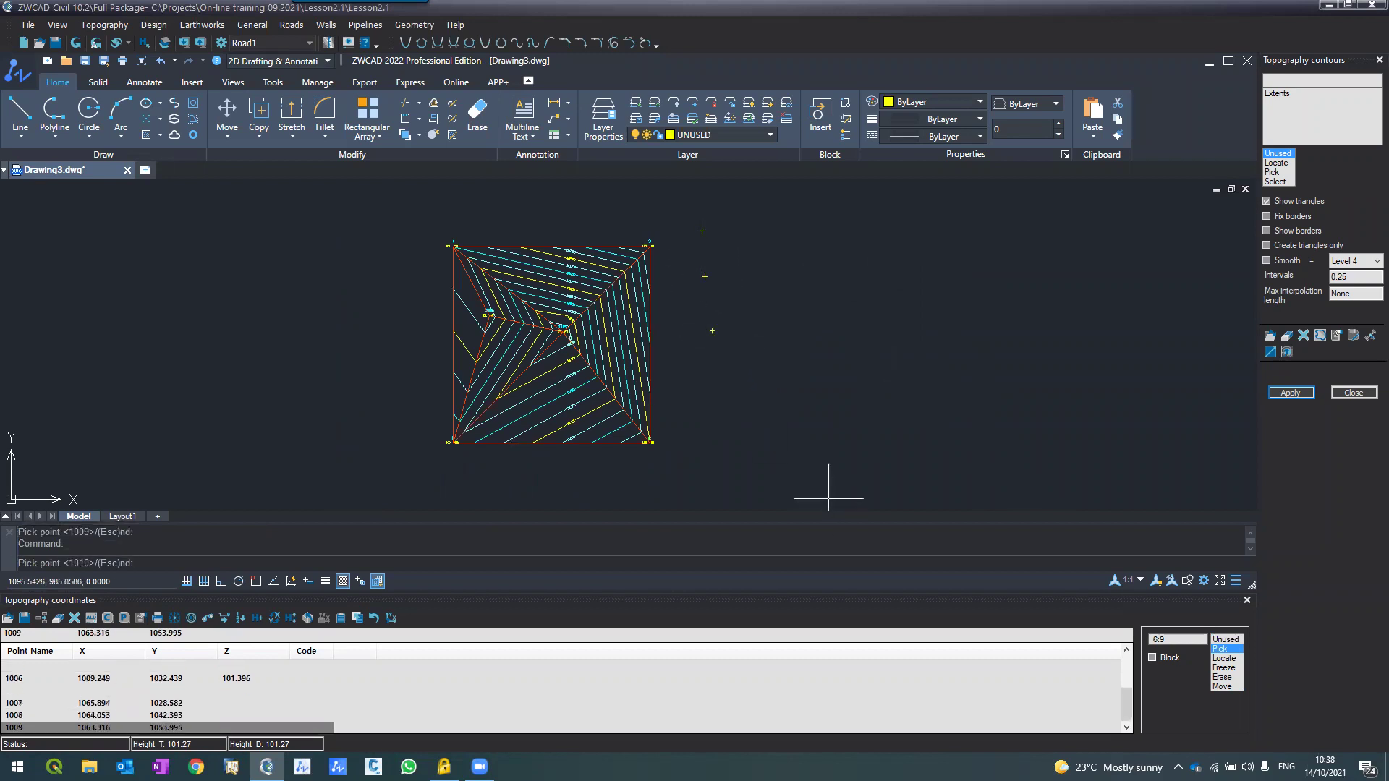
click(787, 329)
click(783, 275)
click(792, 226)
click(849, 340)
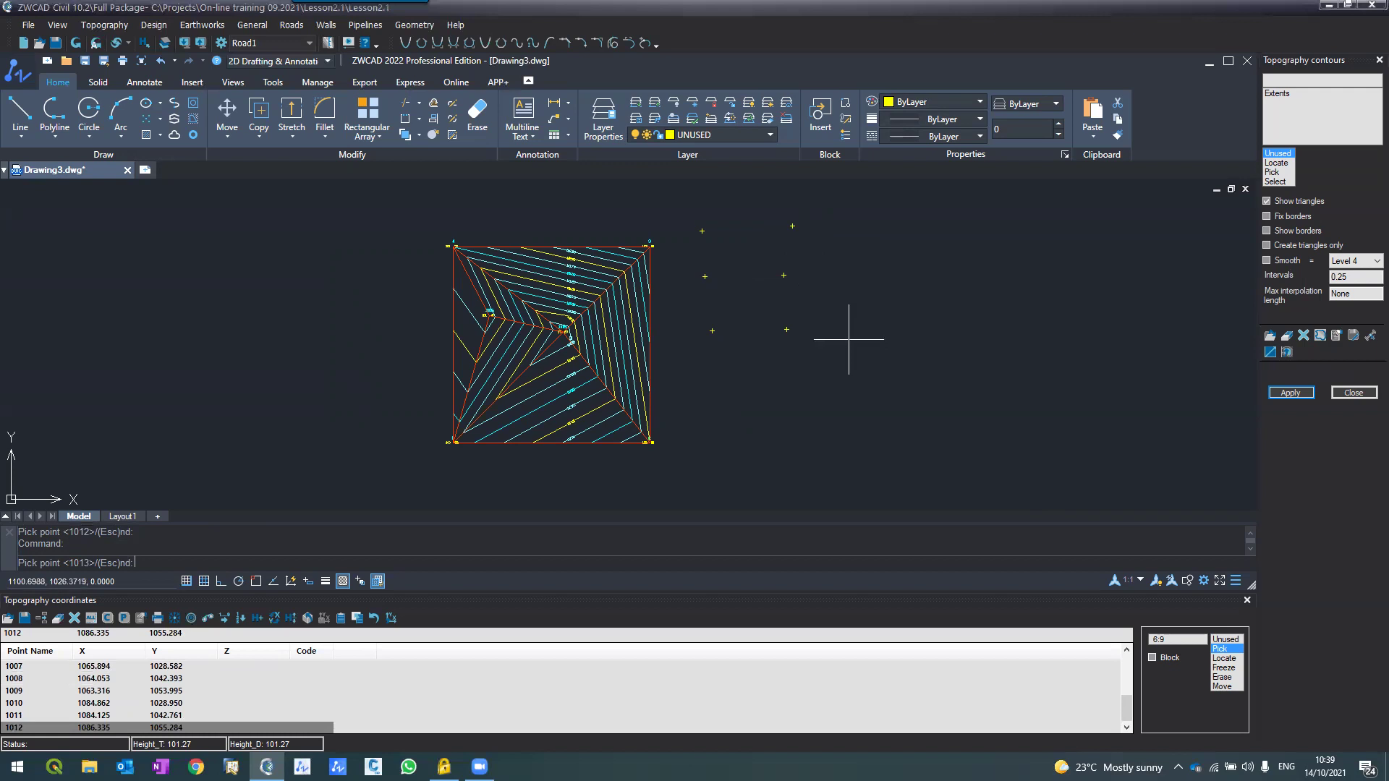
click(866, 290)
click(913, 254)
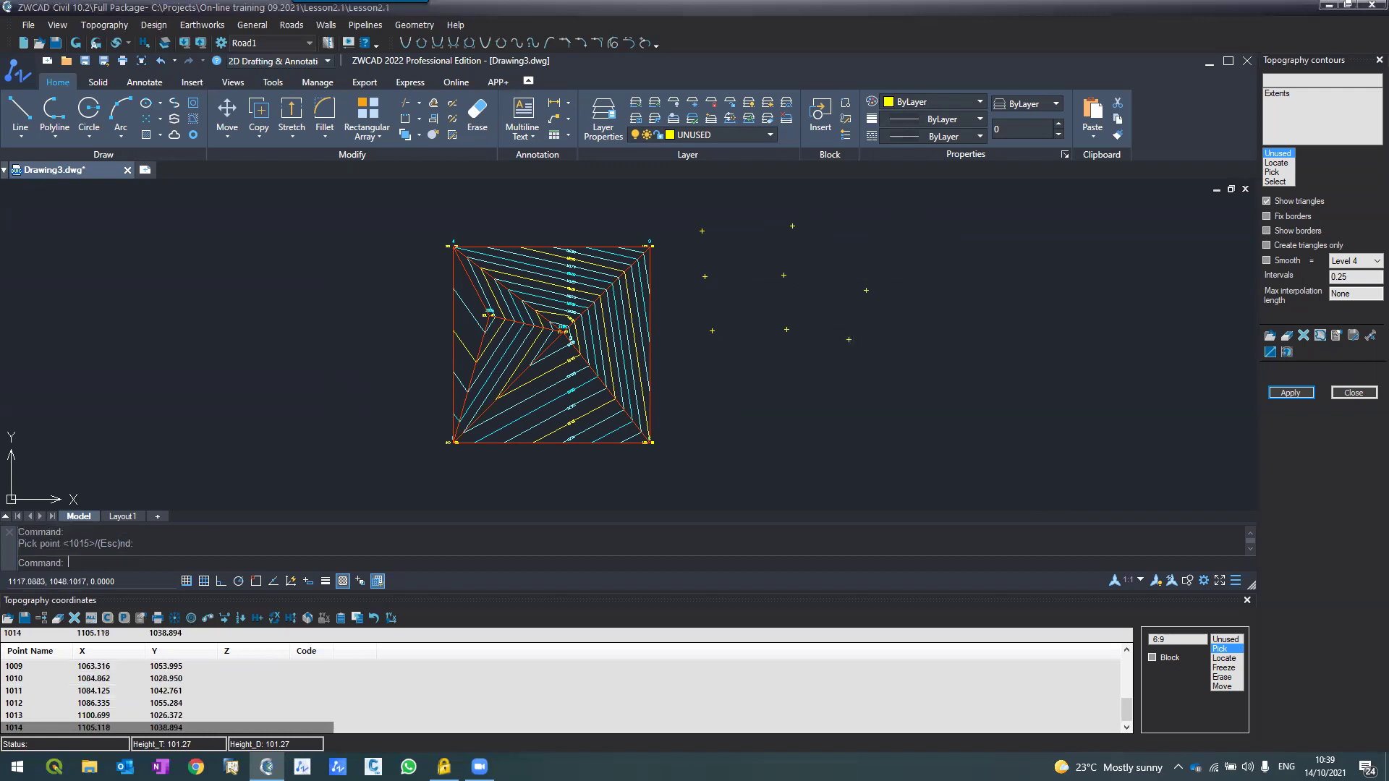
Step: Pick six more topography points farther southeast, between about X 1112 and 1143, Y 1005 and 1022
click(892, 385)
click(943, 361)
click(965, 356)
click(900, 421)
click(960, 422)
click(1017, 422)
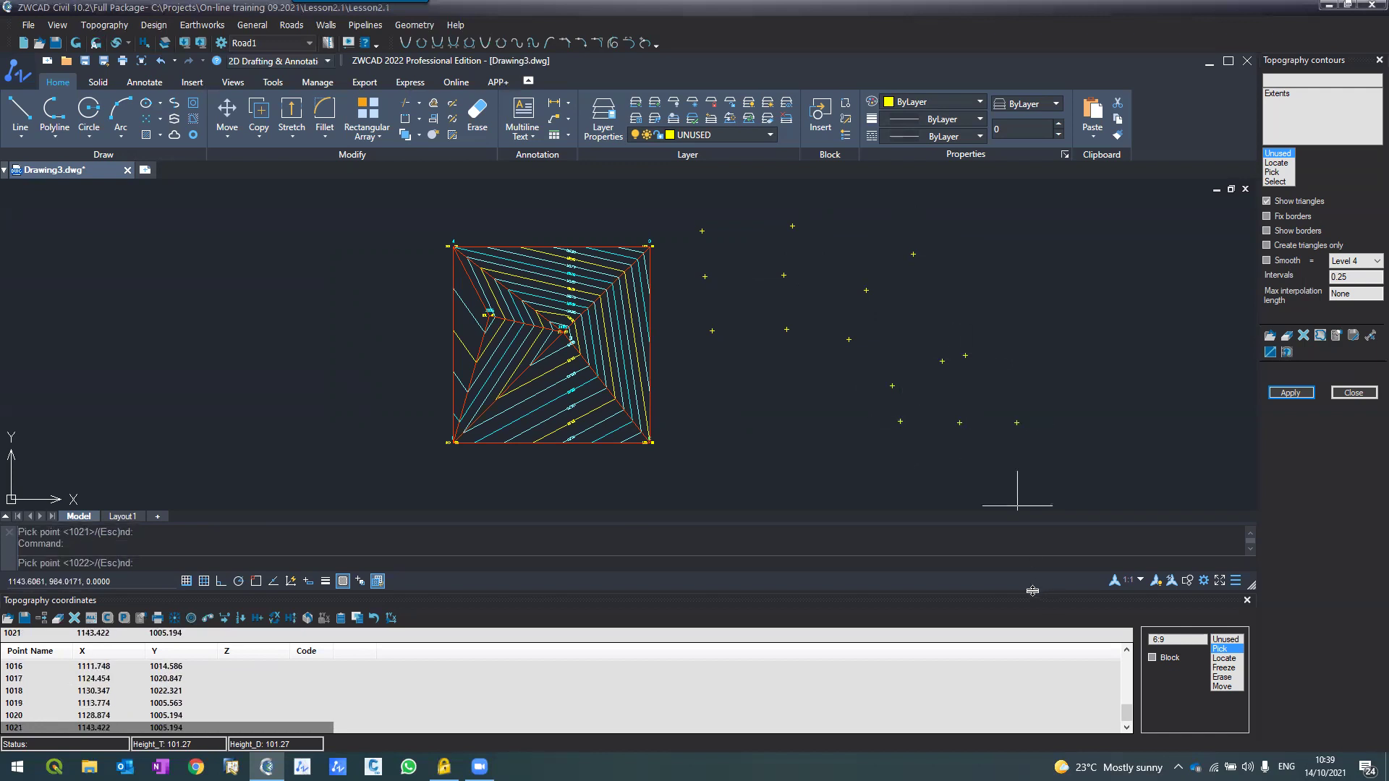
Step: Refresh the drawing to plot the points picked east of the square, and inspect their names and height labels
click(76, 43)
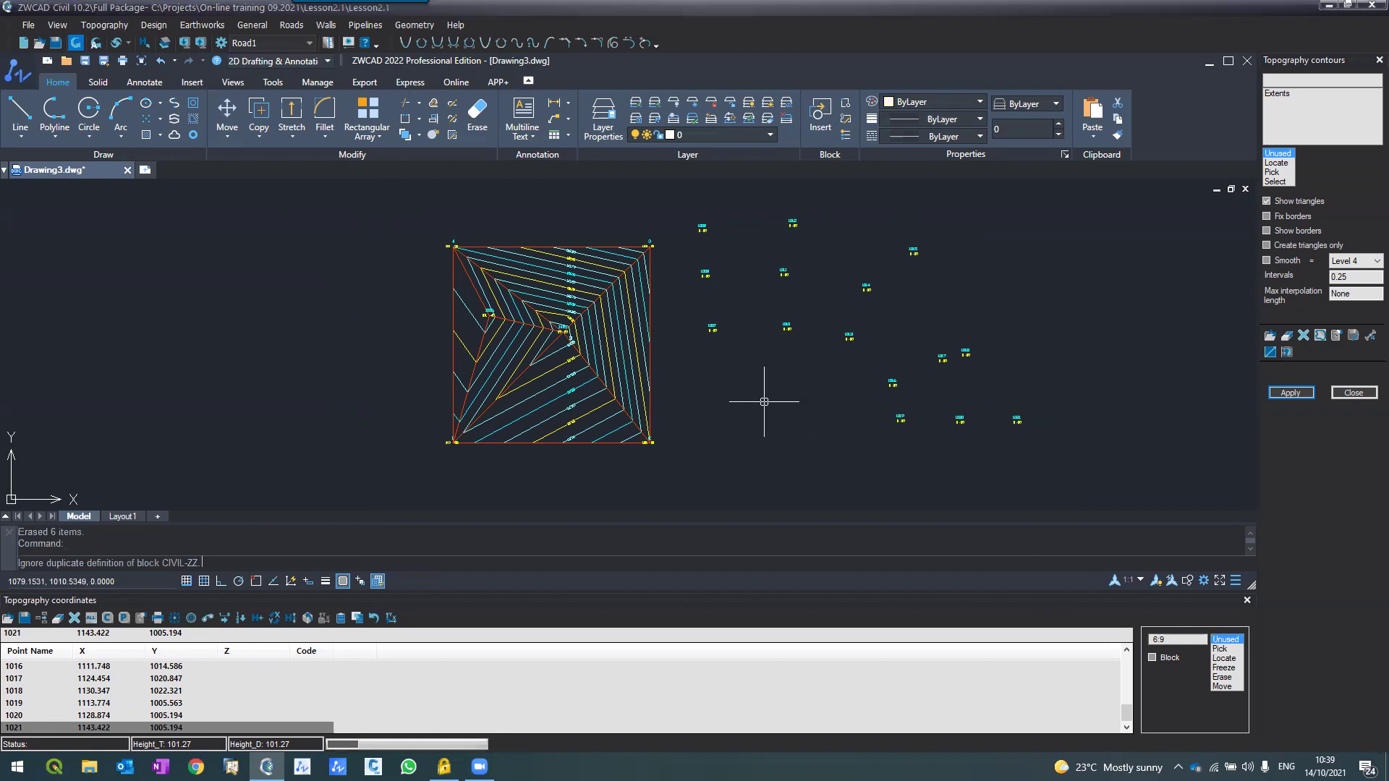
scroll(728, 278, up, 2)
scroll(728, 277, up, 3)
key(Escape)
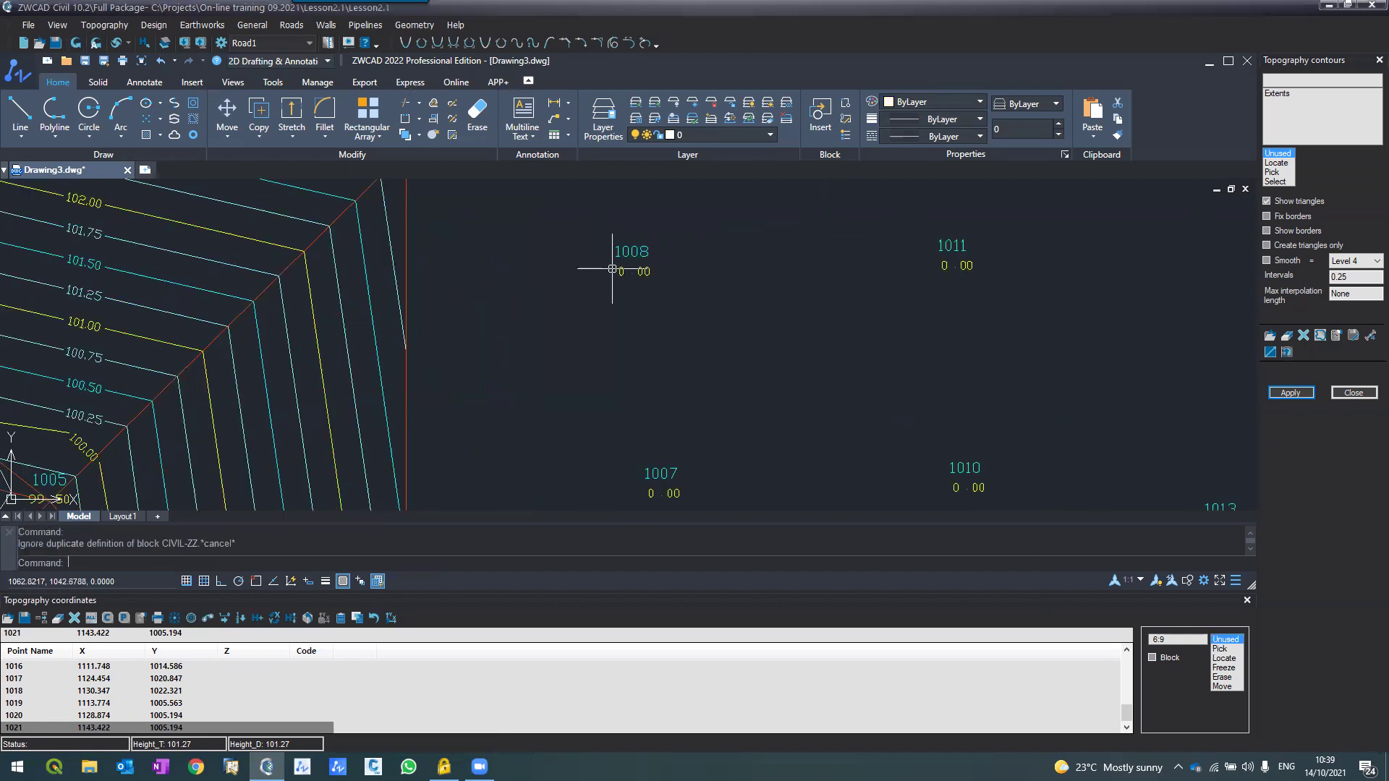
scroll(598, 259, down, 5)
scroll(657, 248, up, 4)
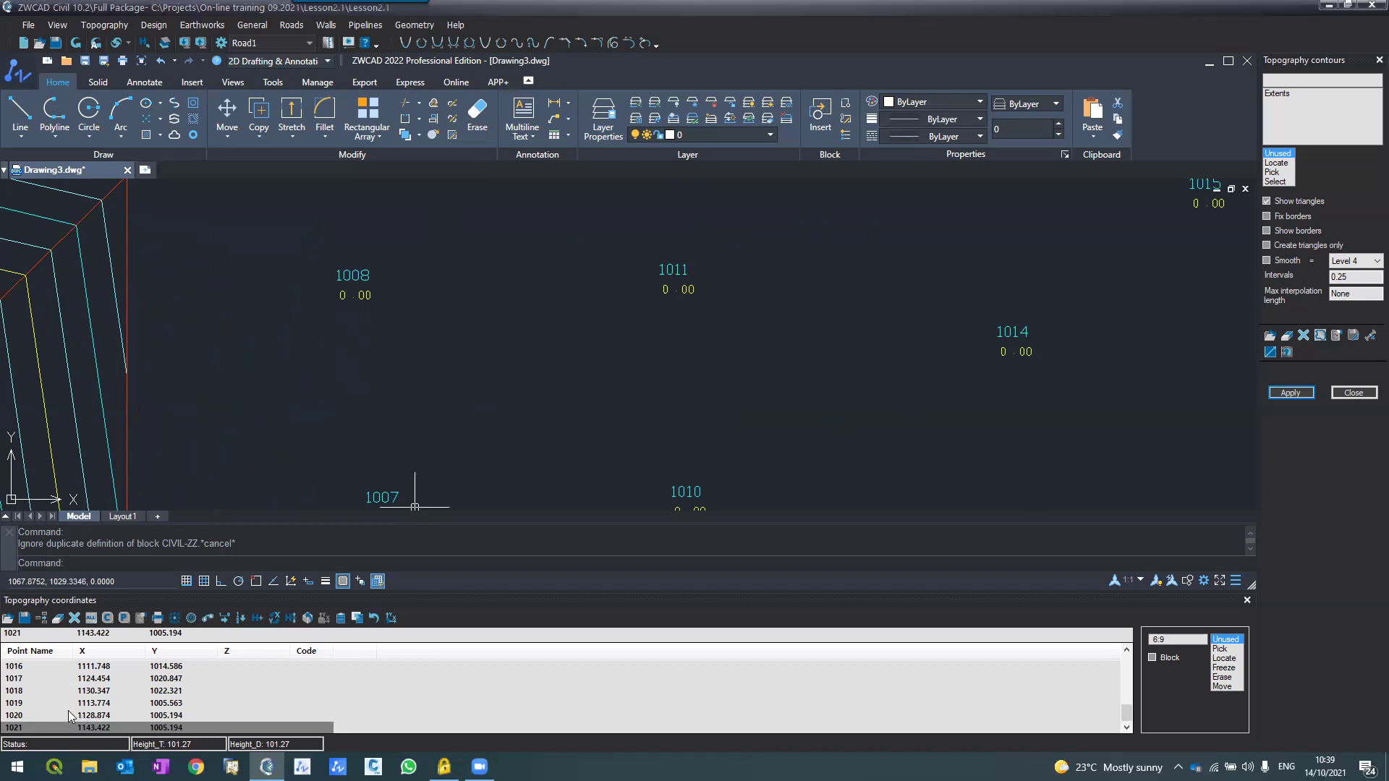
Step: Assign height 0 and code 63 to point 1011, then refresh the drawing and inspect its tree symbol
click(1126, 651)
click(1126, 651)
click(1126, 652)
click(1126, 651)
click(1125, 651)
click(1126, 652)
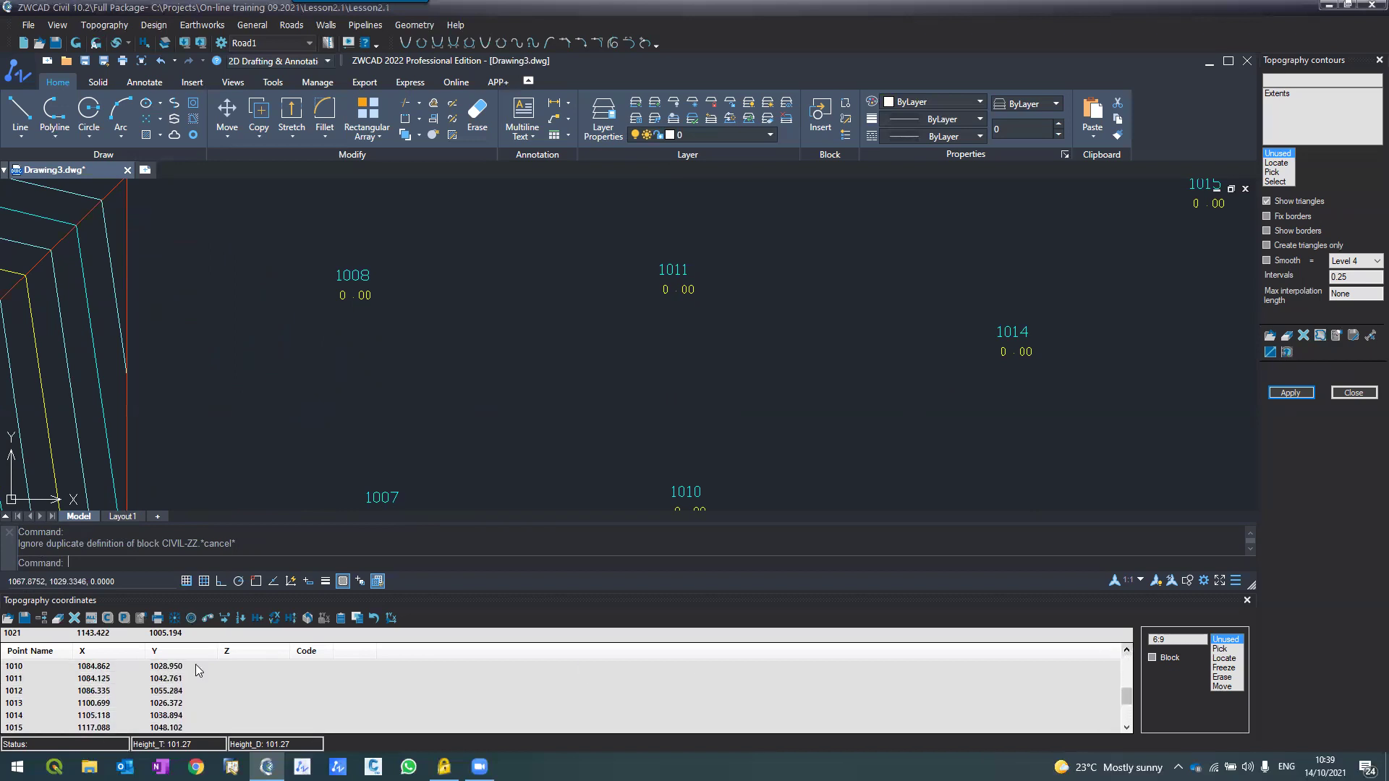
click(56, 678)
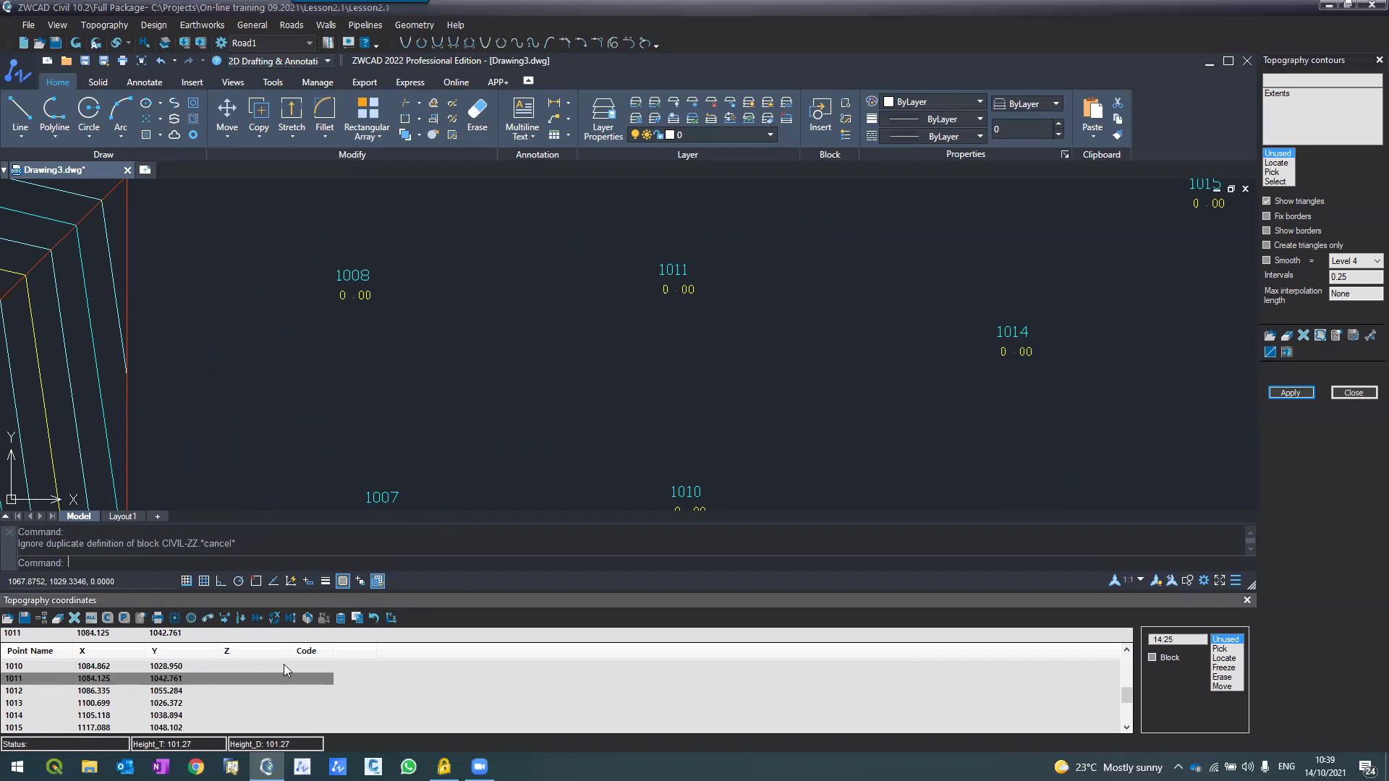
click(223, 632)
click(75, 43)
key(Escape)
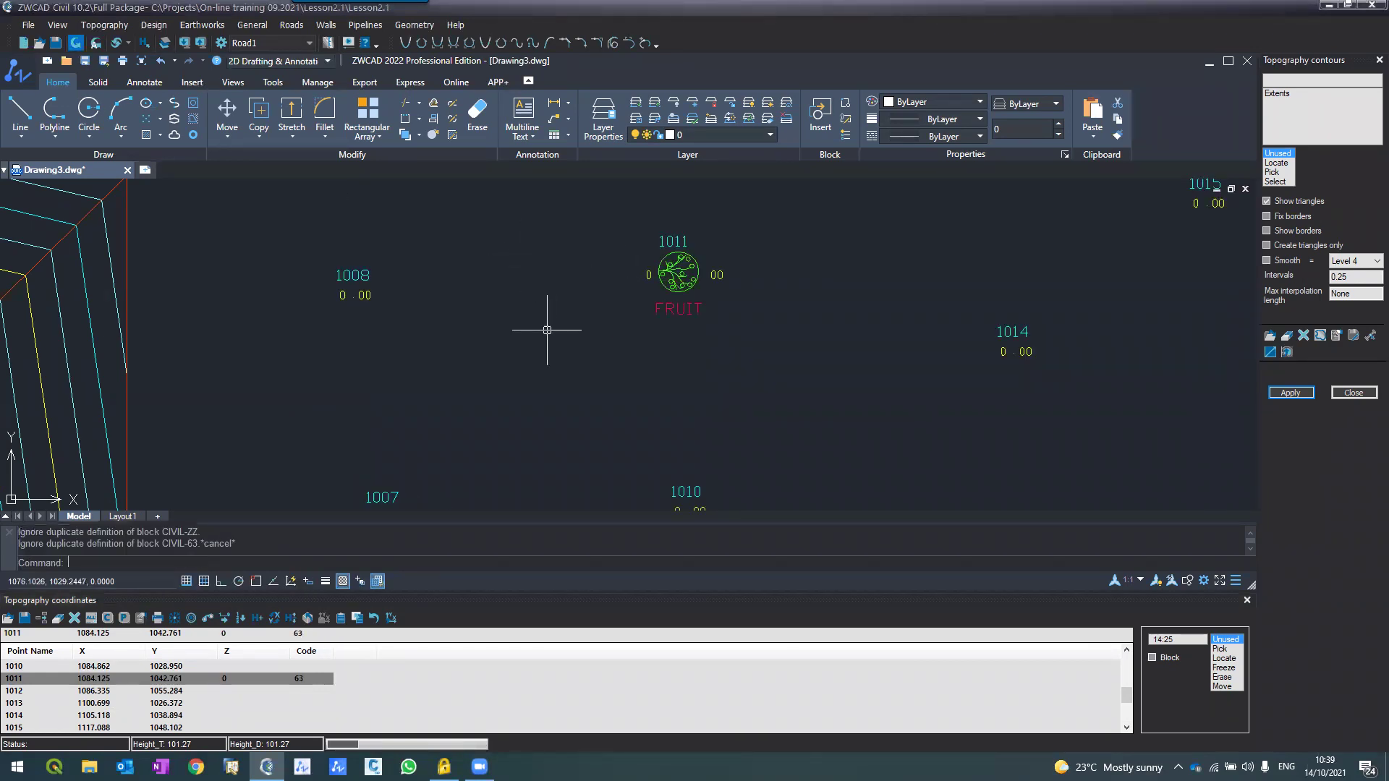
scroll(554, 311, down, 3)
scroll(559, 310, up, 3)
scroll(554, 304, down, 5)
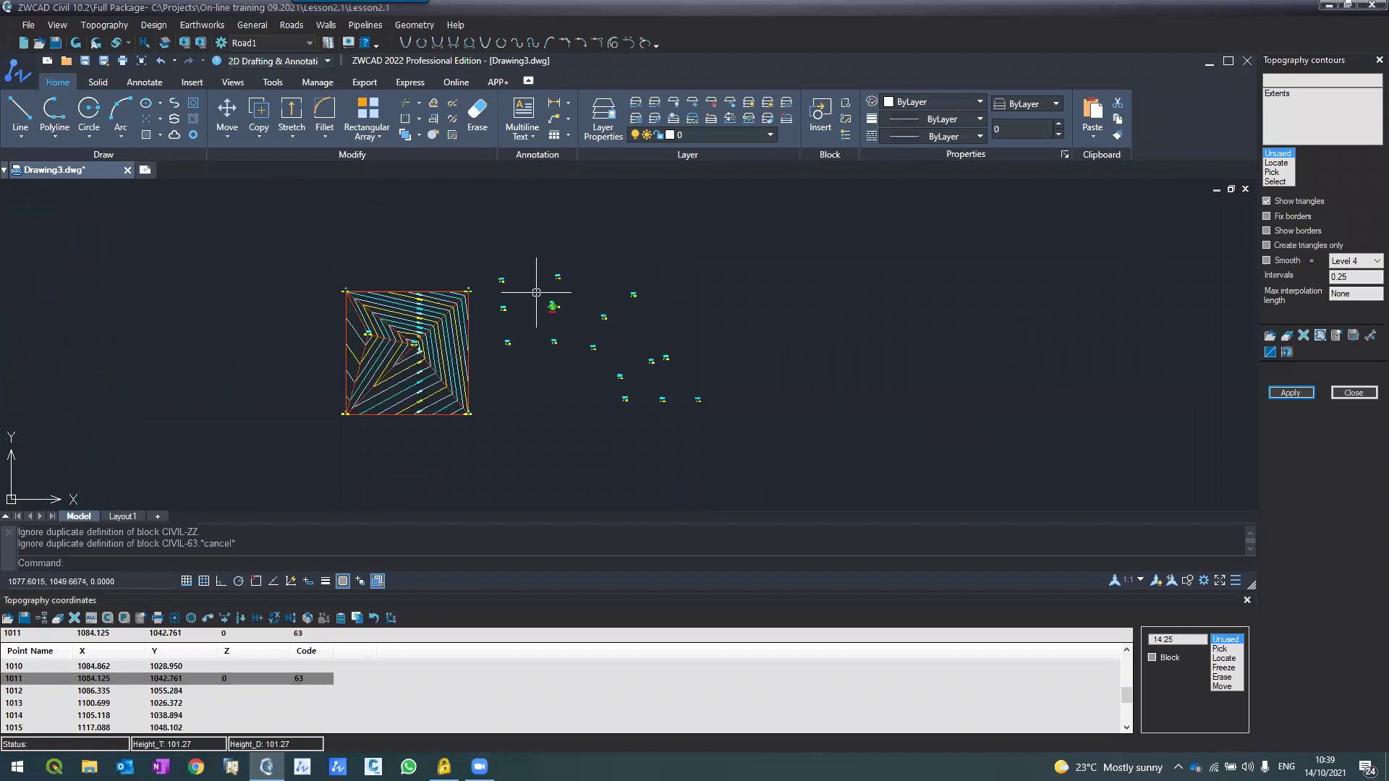
scroll(562, 317, up, 2)
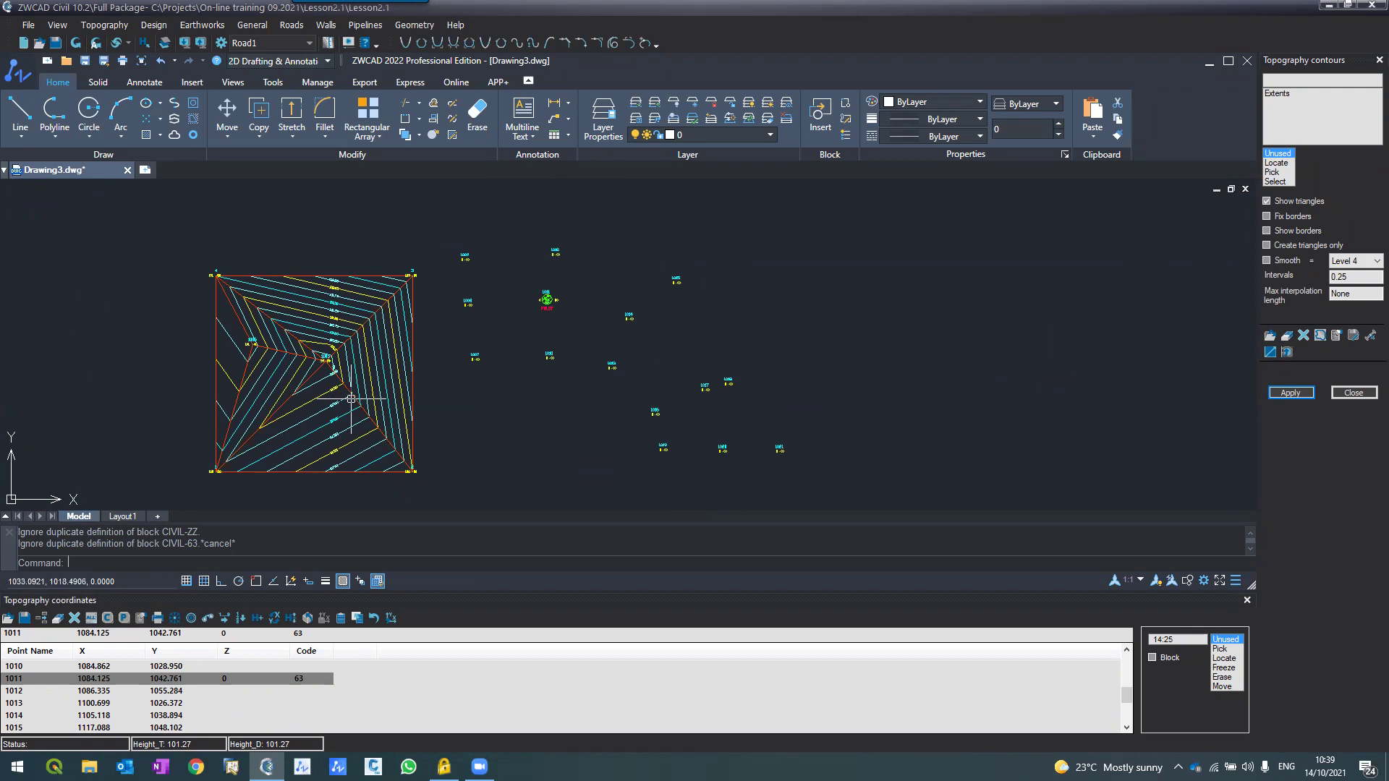
Step: Set the height of point 1007, just east of the square, to 101 and refresh the drawing
scroll(469, 319, up, 2)
scroll(421, 251, down, 2)
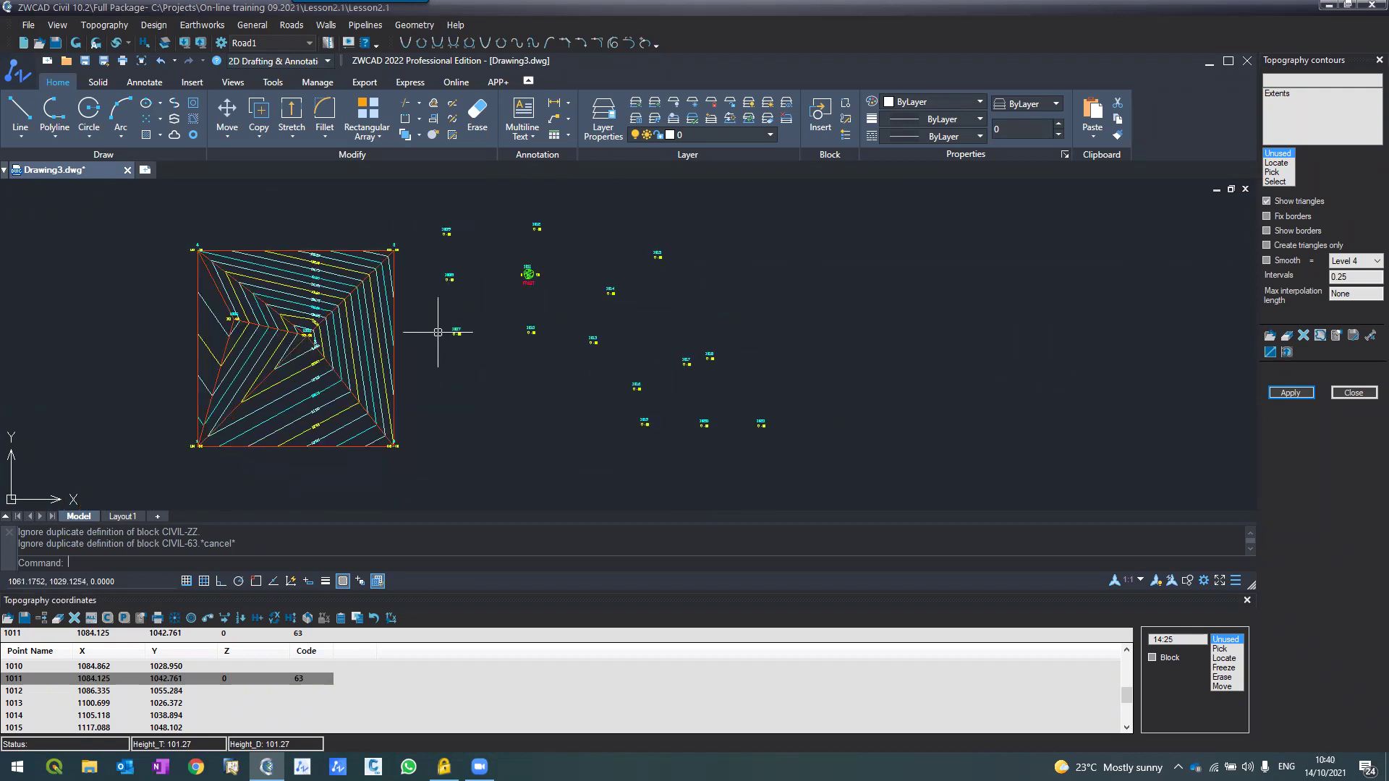
scroll(442, 338, up, 2)
scroll(443, 338, up, 2)
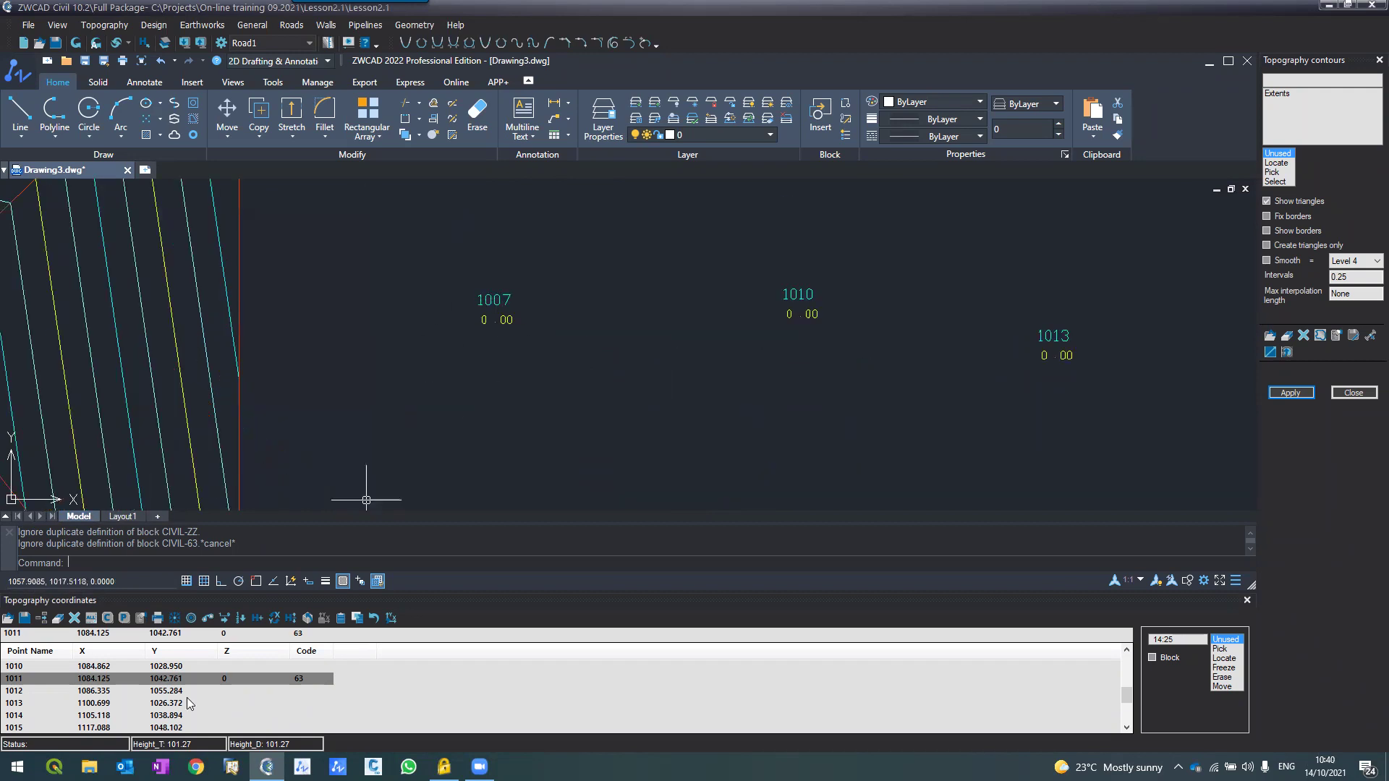
click(1126, 651)
click(1126, 651)
click(1126, 651)
click(1126, 650)
click(1125, 651)
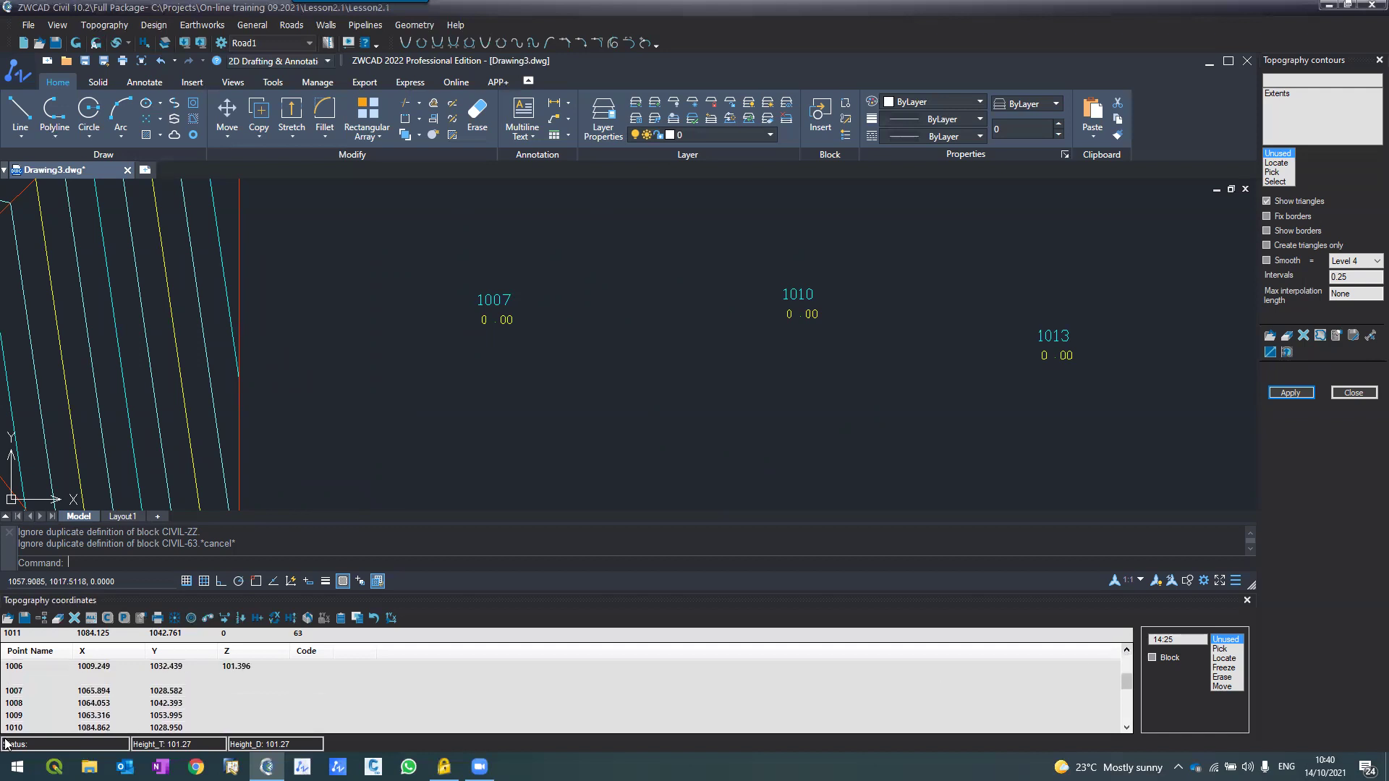
click(12, 691)
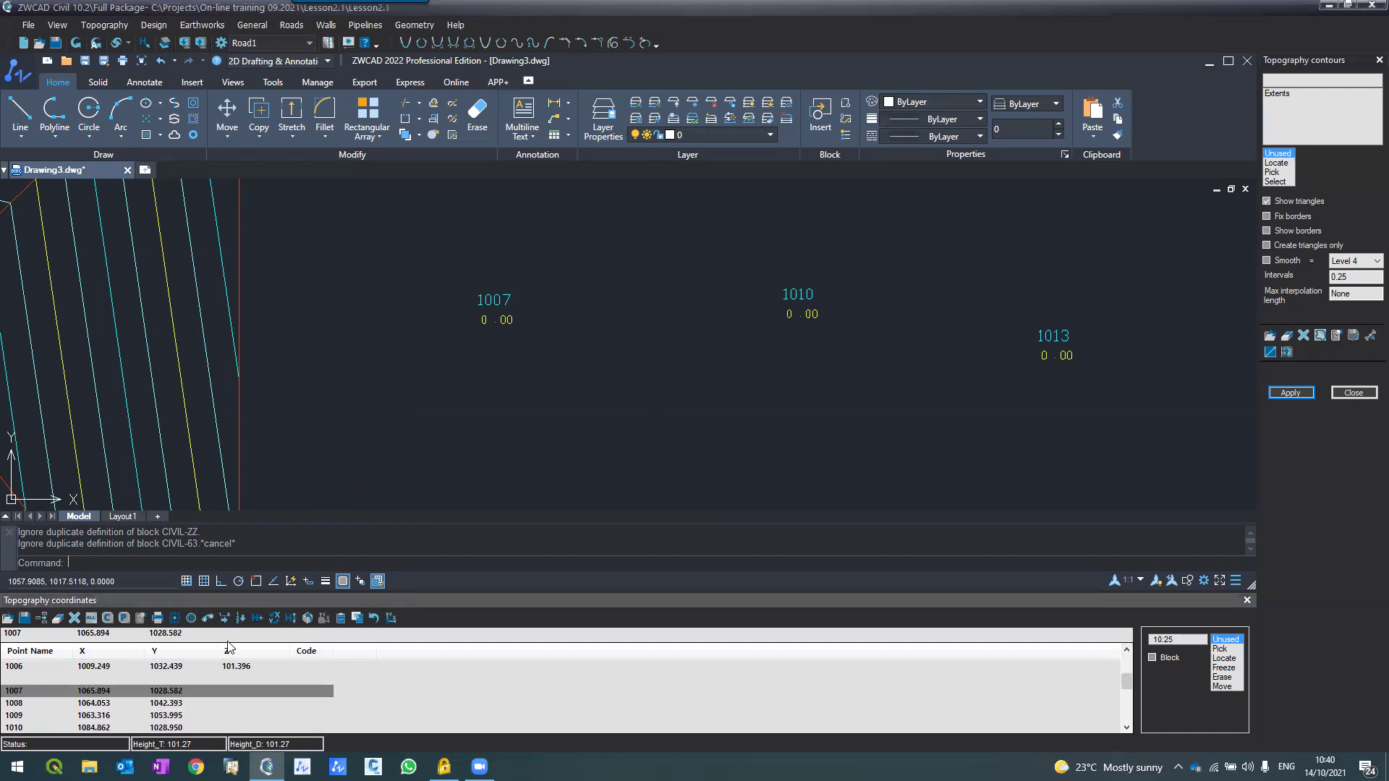
text(10)
click(76, 44)
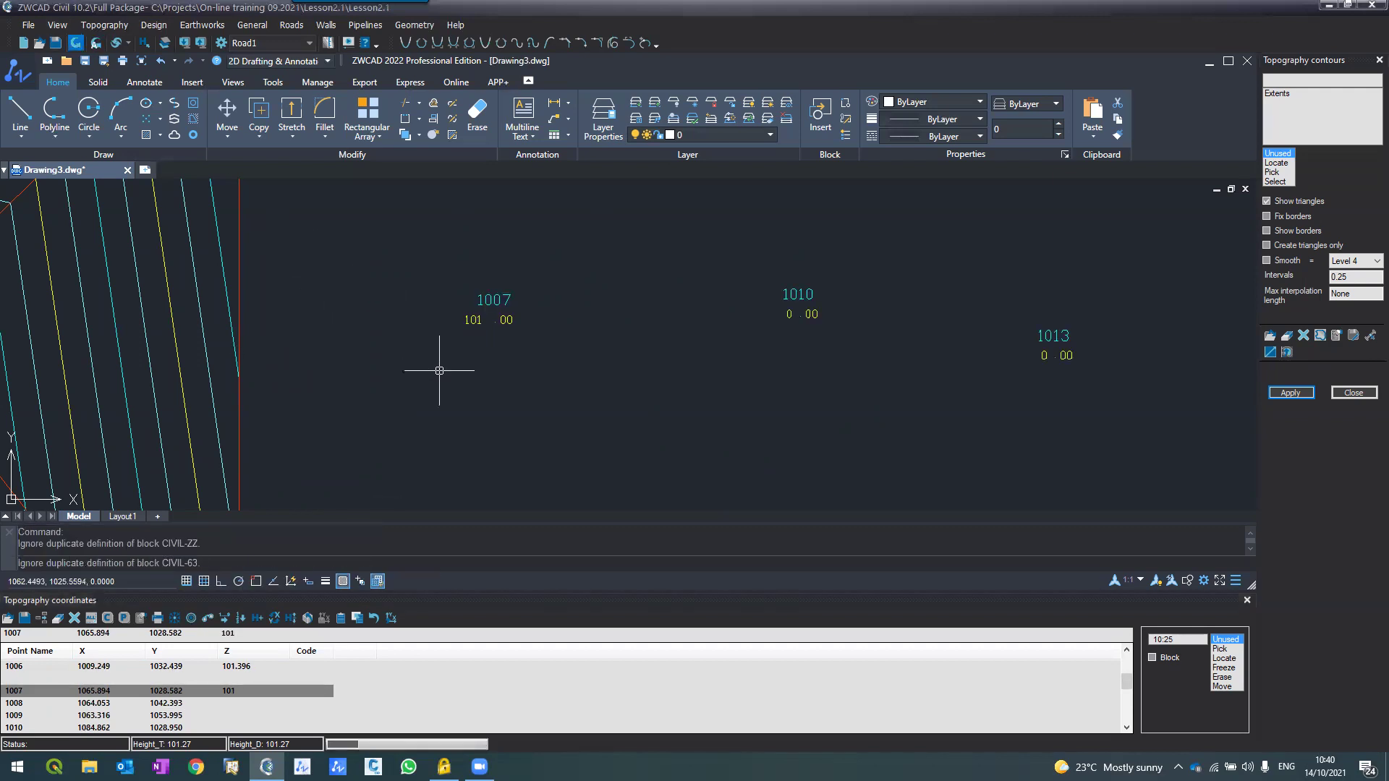
Step: Locate point 1010 graphically in the drawing and set its height to 102
scroll(440, 375, down, 6)
scroll(438, 361, up, 4)
scroll(441, 260, down, 2)
scroll(542, 272, down, 2)
scroll(676, 403, up, 6)
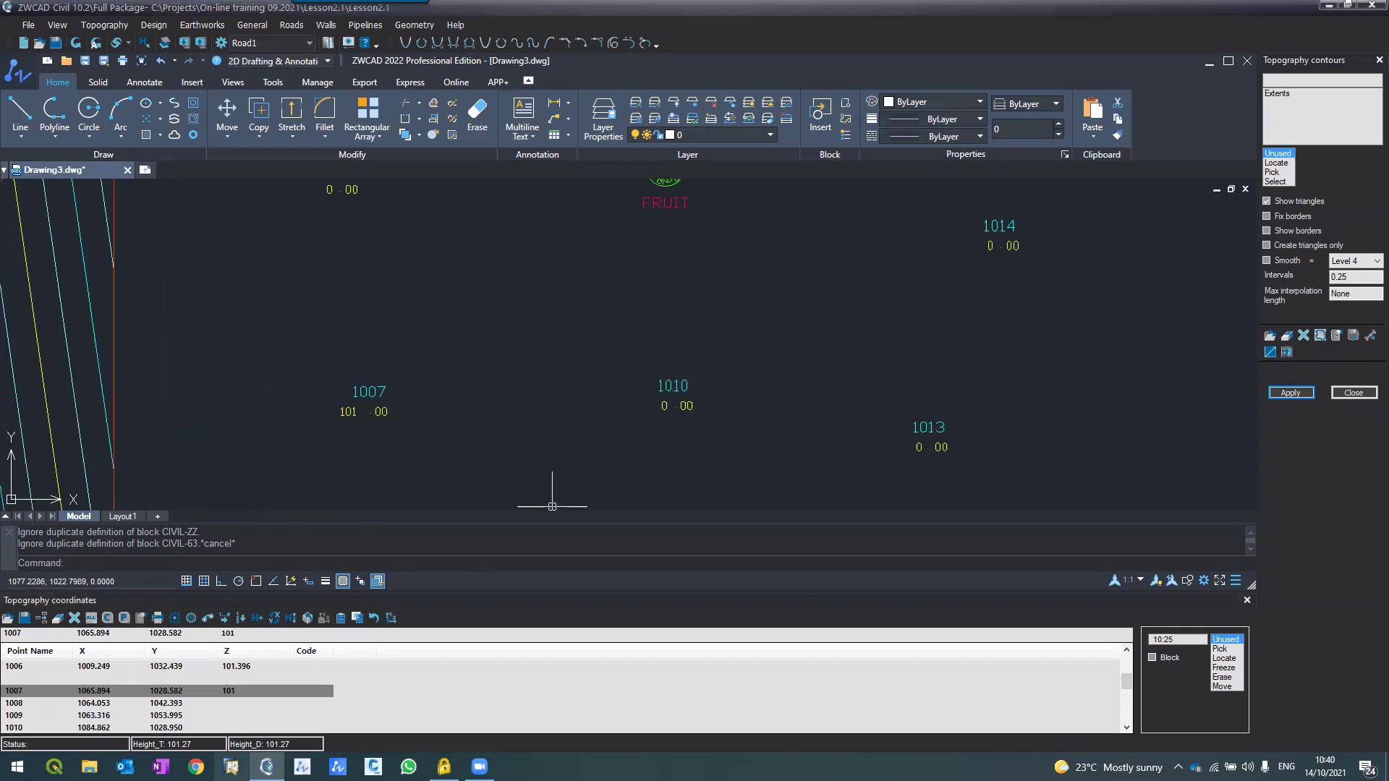
click(1224, 659)
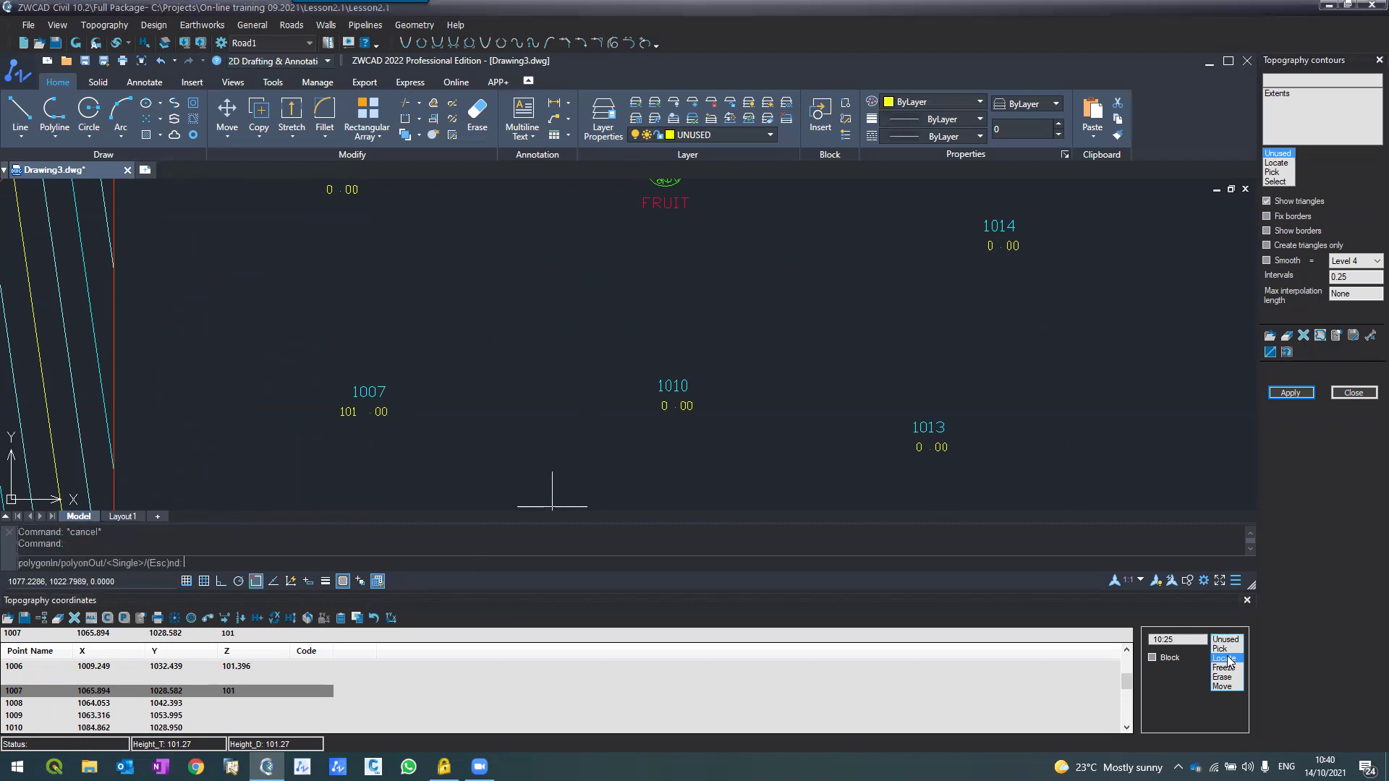
click(675, 406)
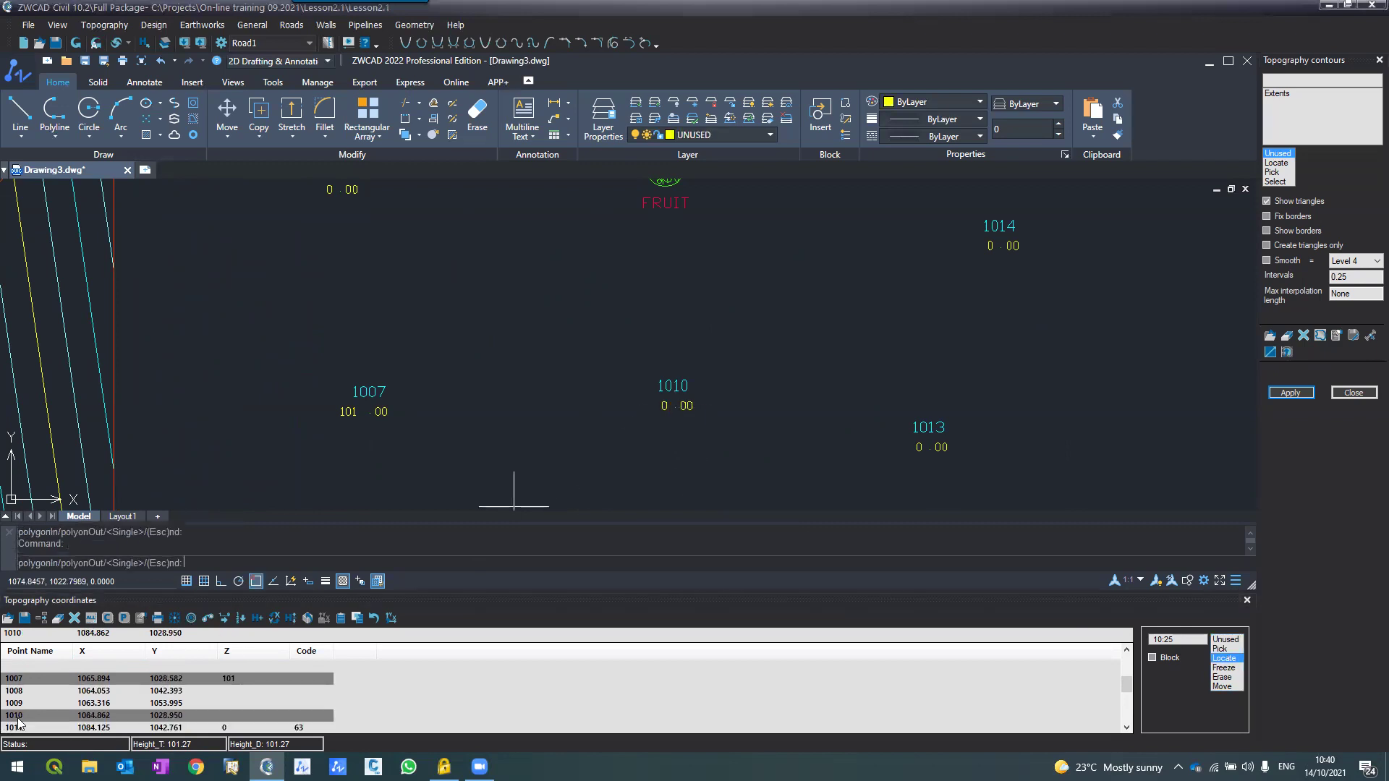
click(219, 635)
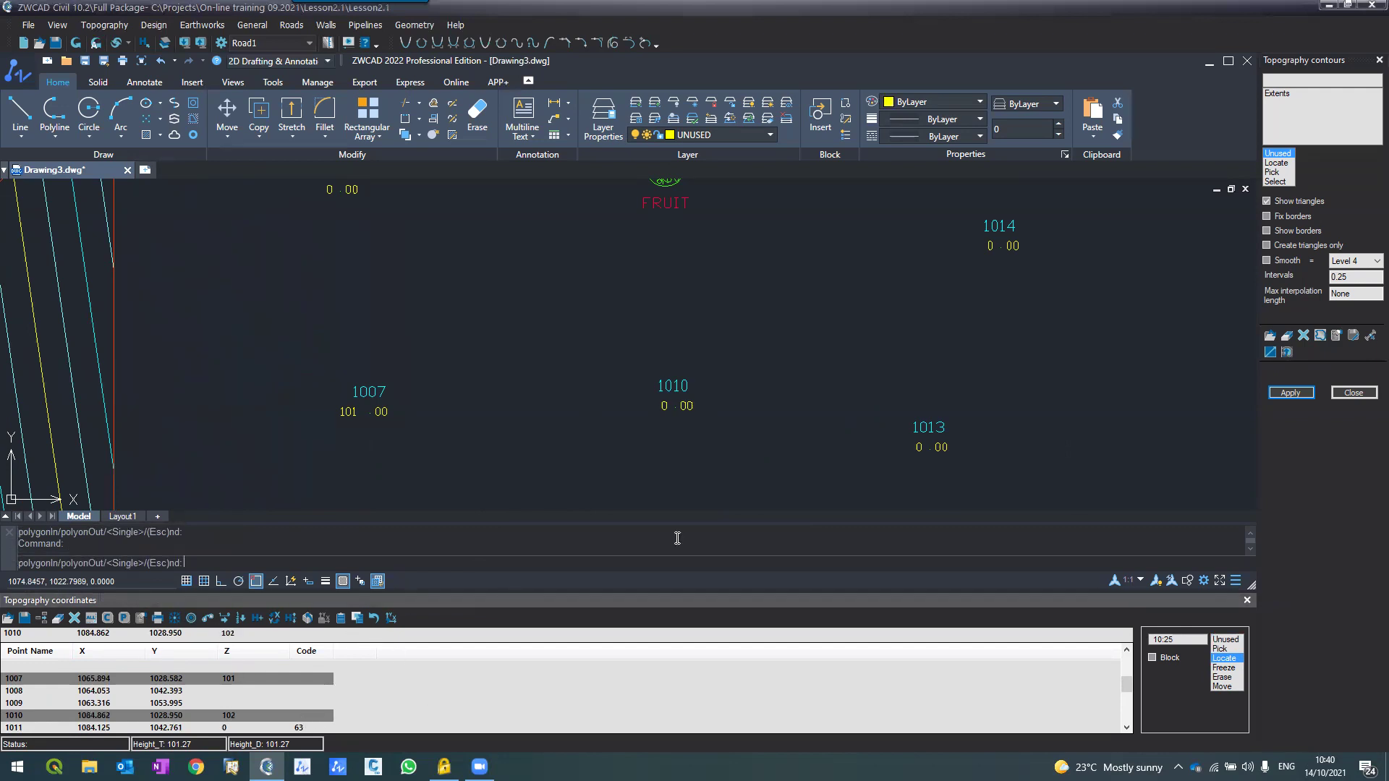
Step: Locate point 1013 in the drawing, set its height to 102.5, and refresh the drawing
click(928, 440)
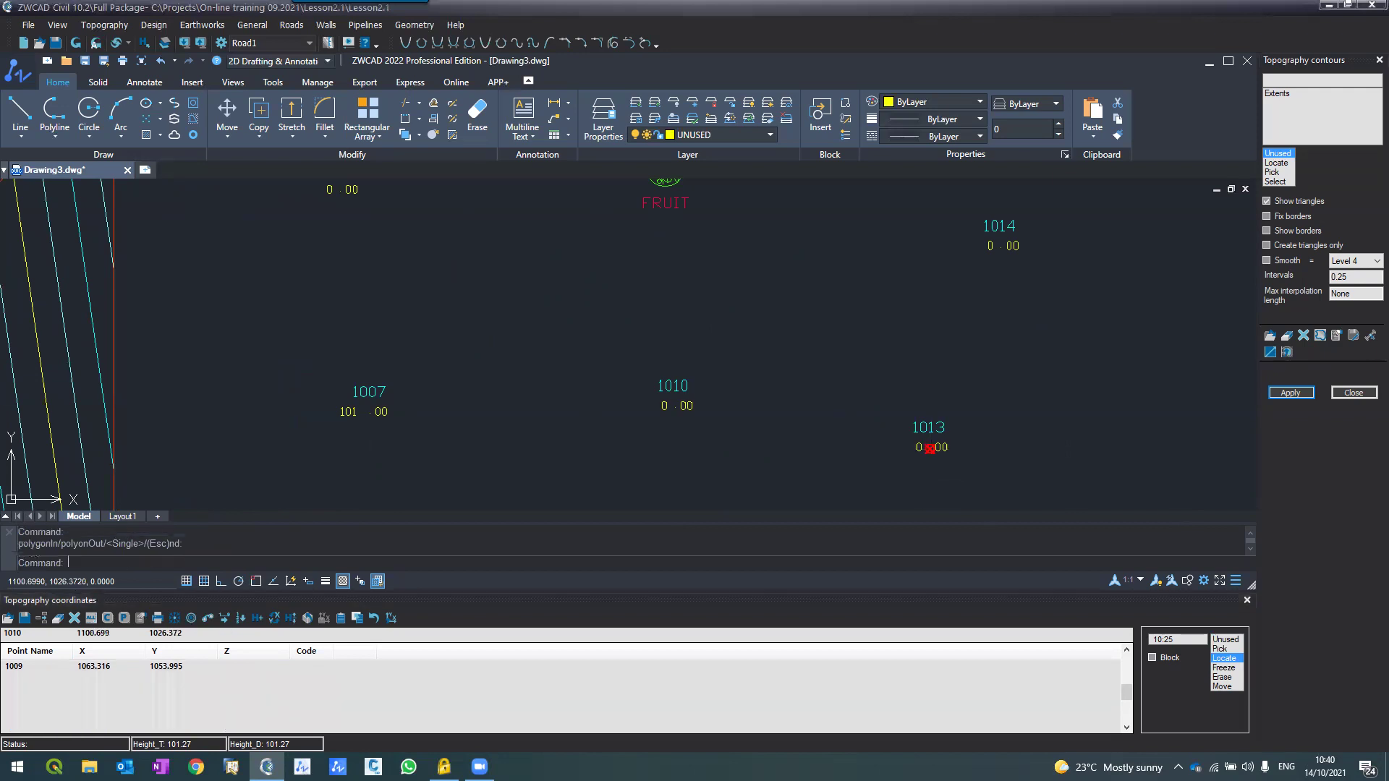
click(219, 636)
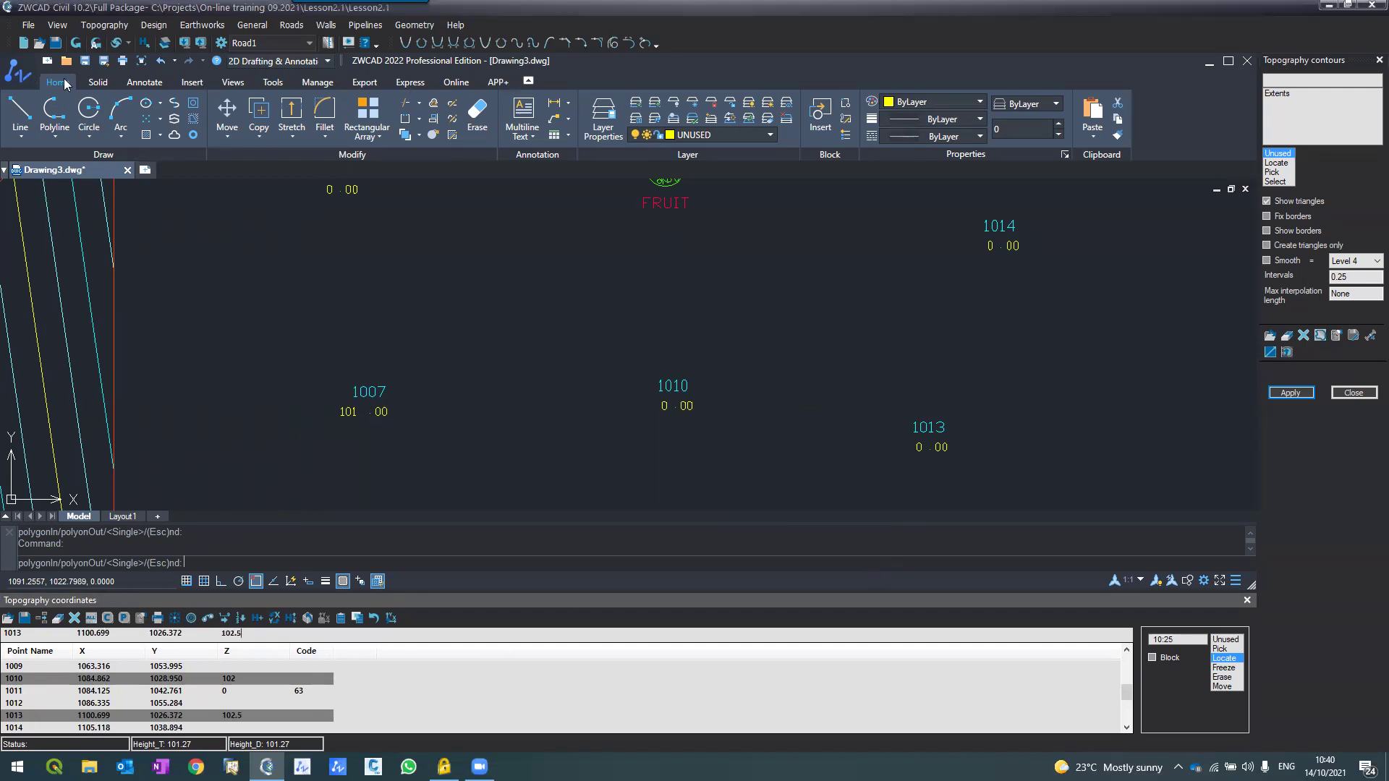
click(75, 42)
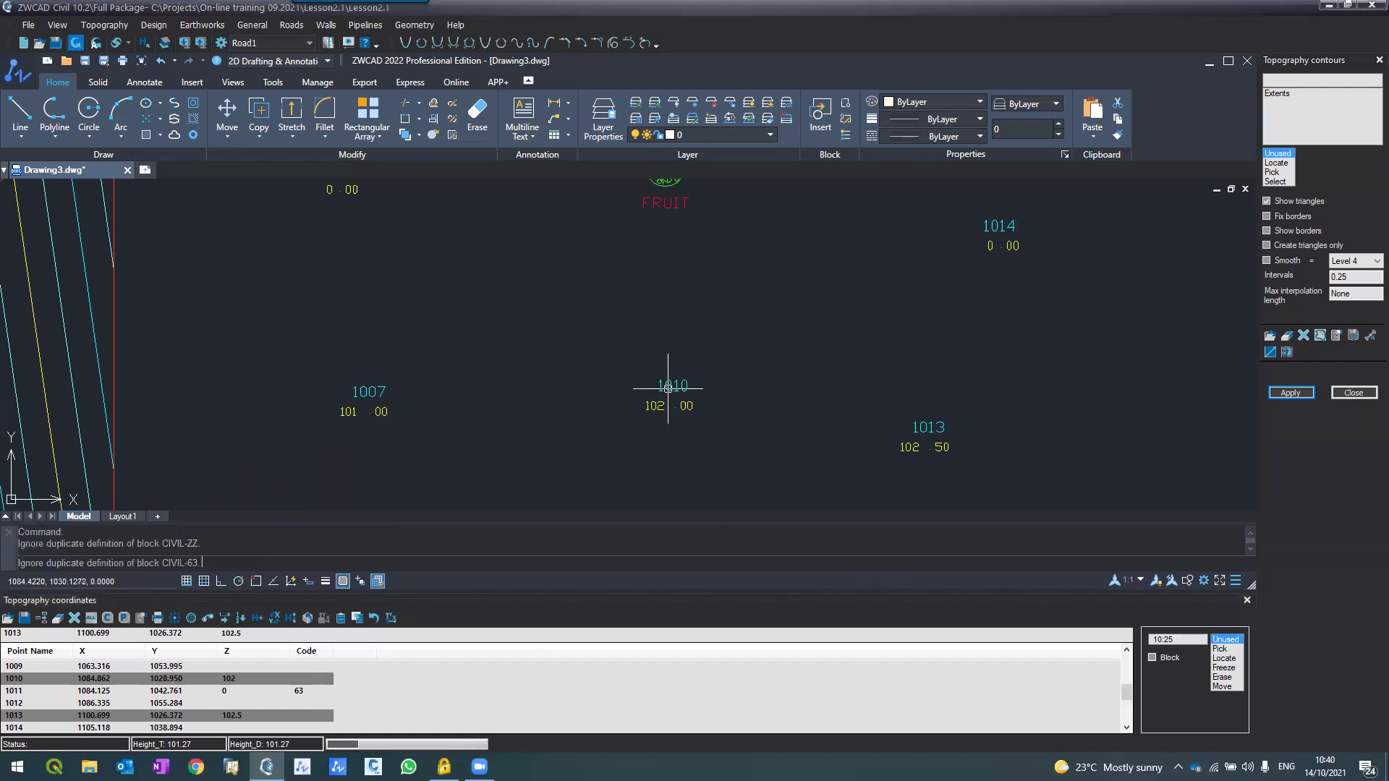
scroll(593, 316, down, 2)
key(Escape)
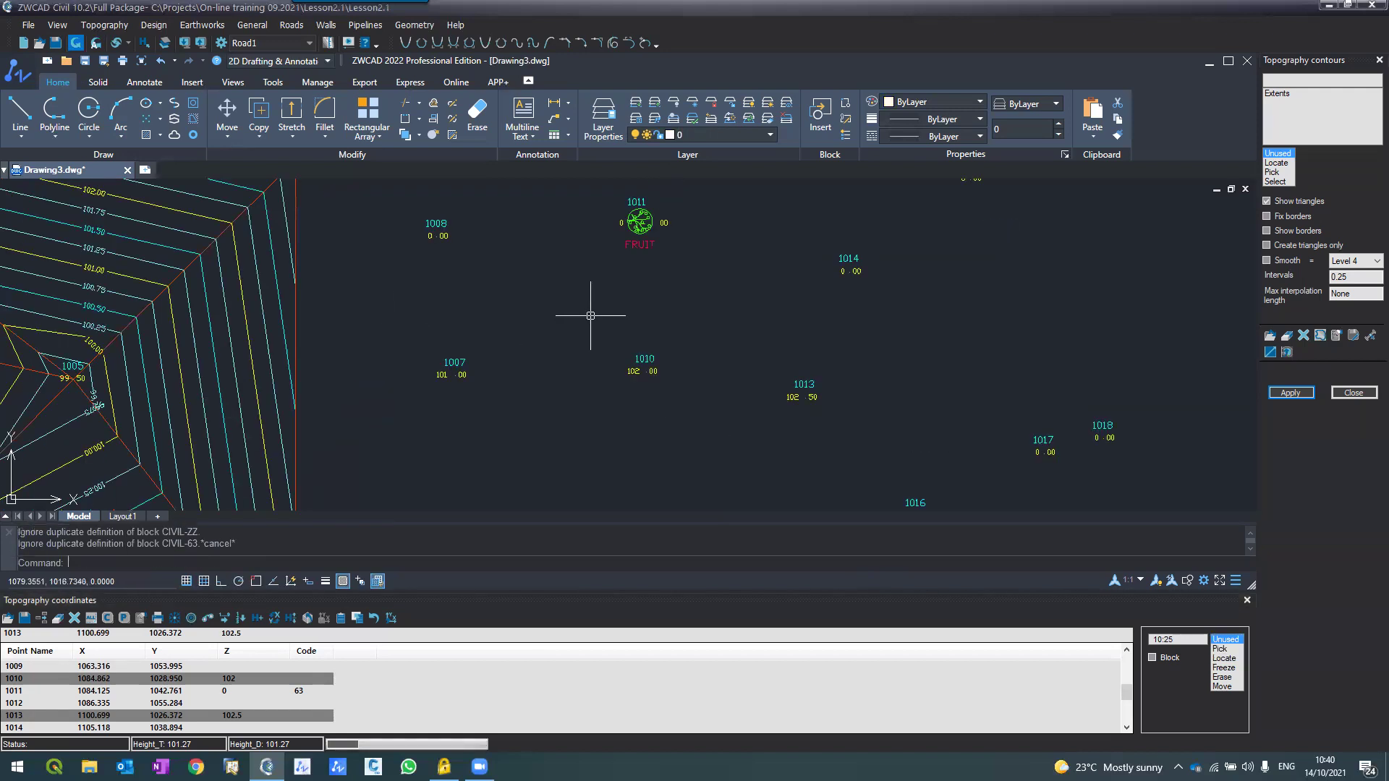
Step: Locate points 1018 and 1015 one at a time in the drawing, and clear their selection
scroll(590, 311, down, 3)
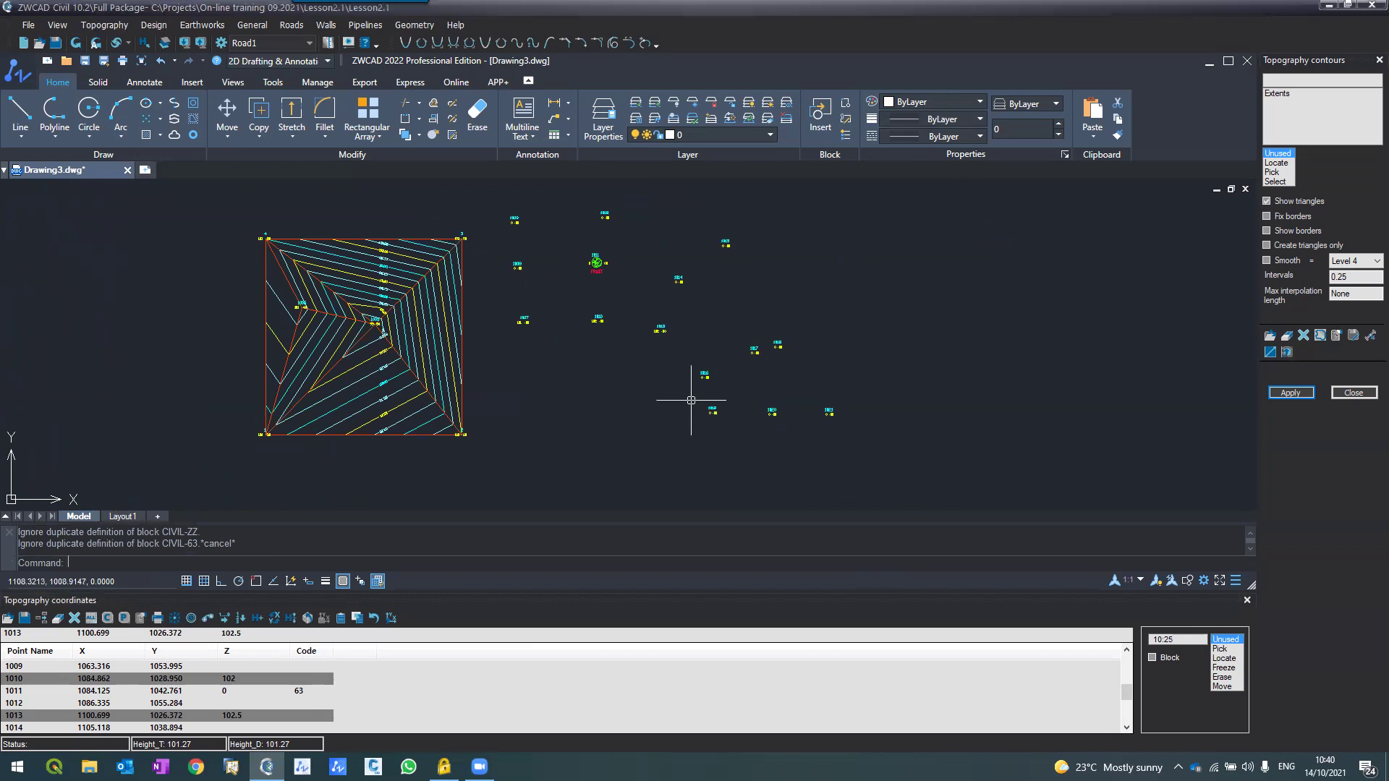
scroll(692, 400, up, 2)
scroll(689, 398, down, 3)
scroll(620, 304, up, 1)
scroll(607, 306, up, 1)
scroll(608, 305, down, 1)
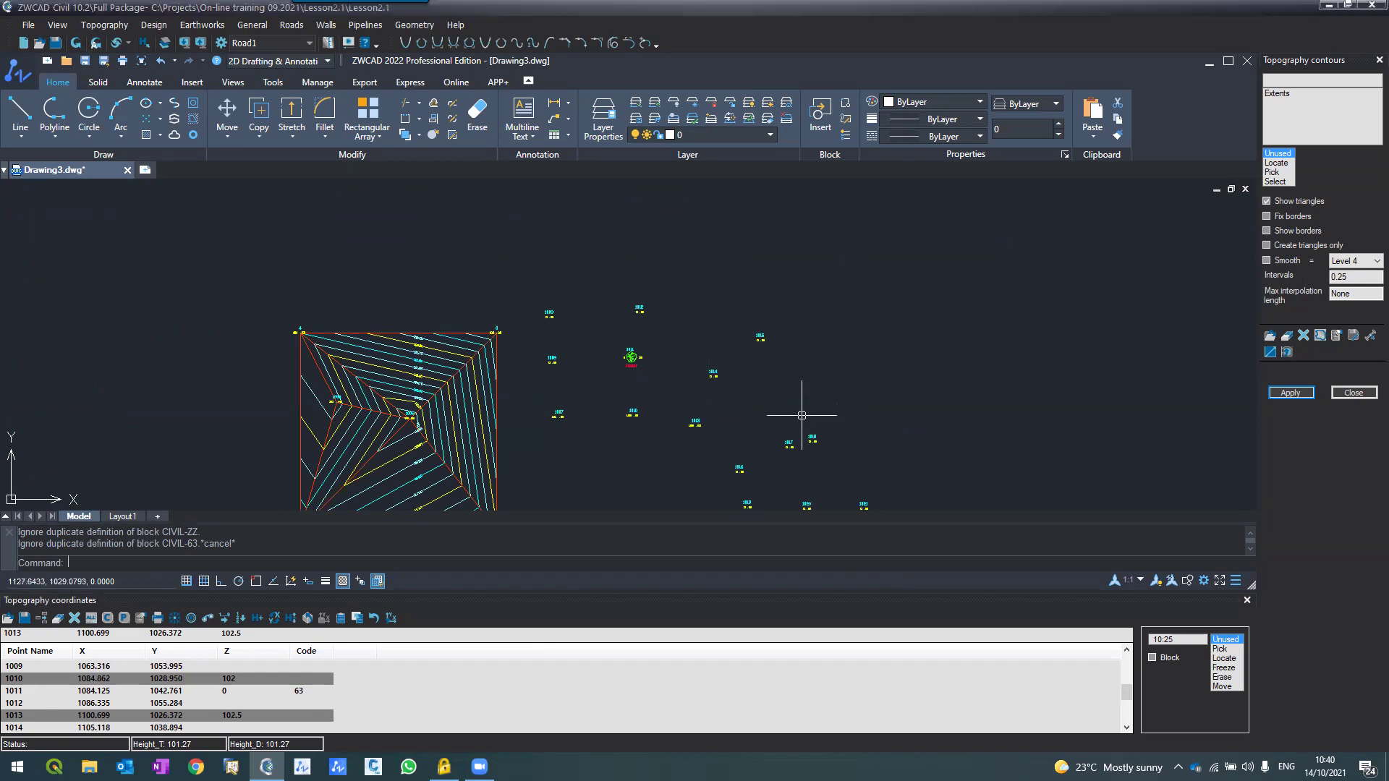
click(1224, 658)
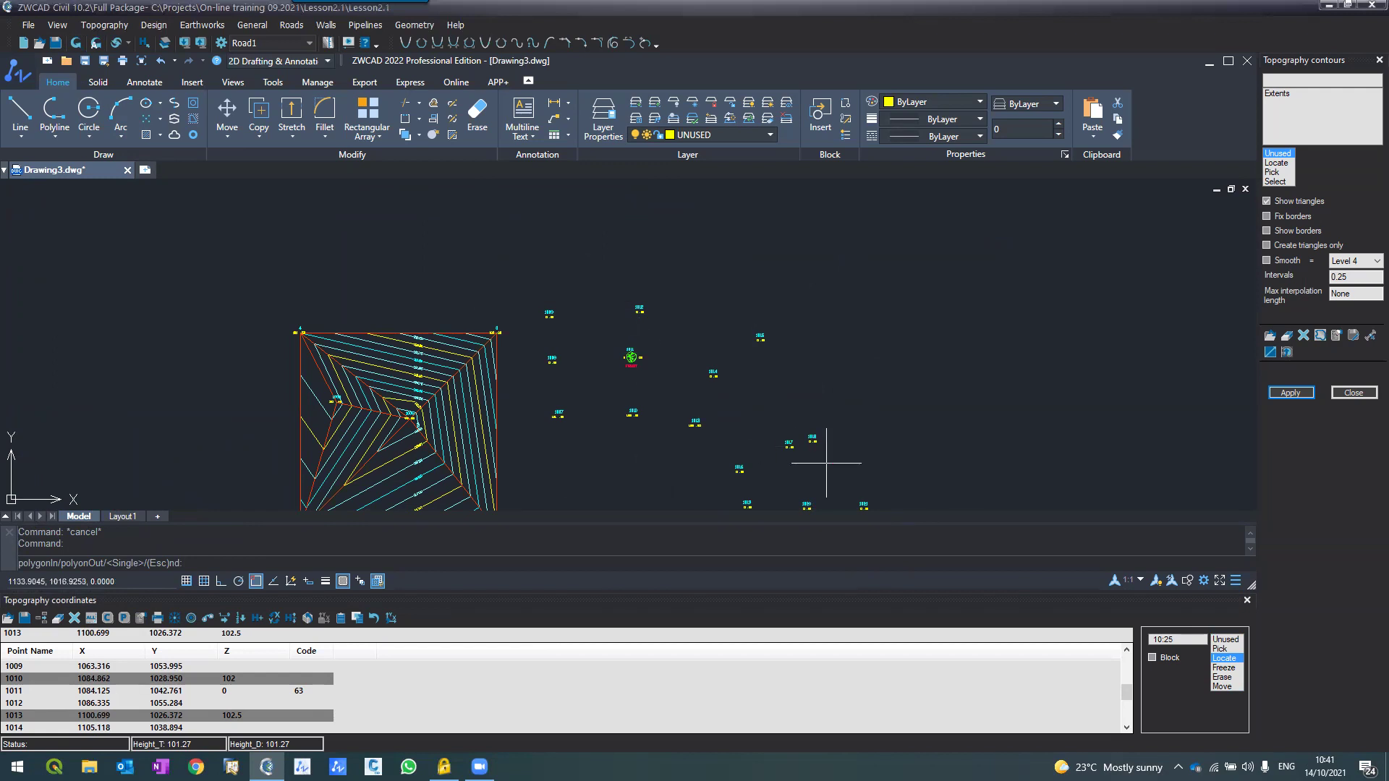
click(812, 442)
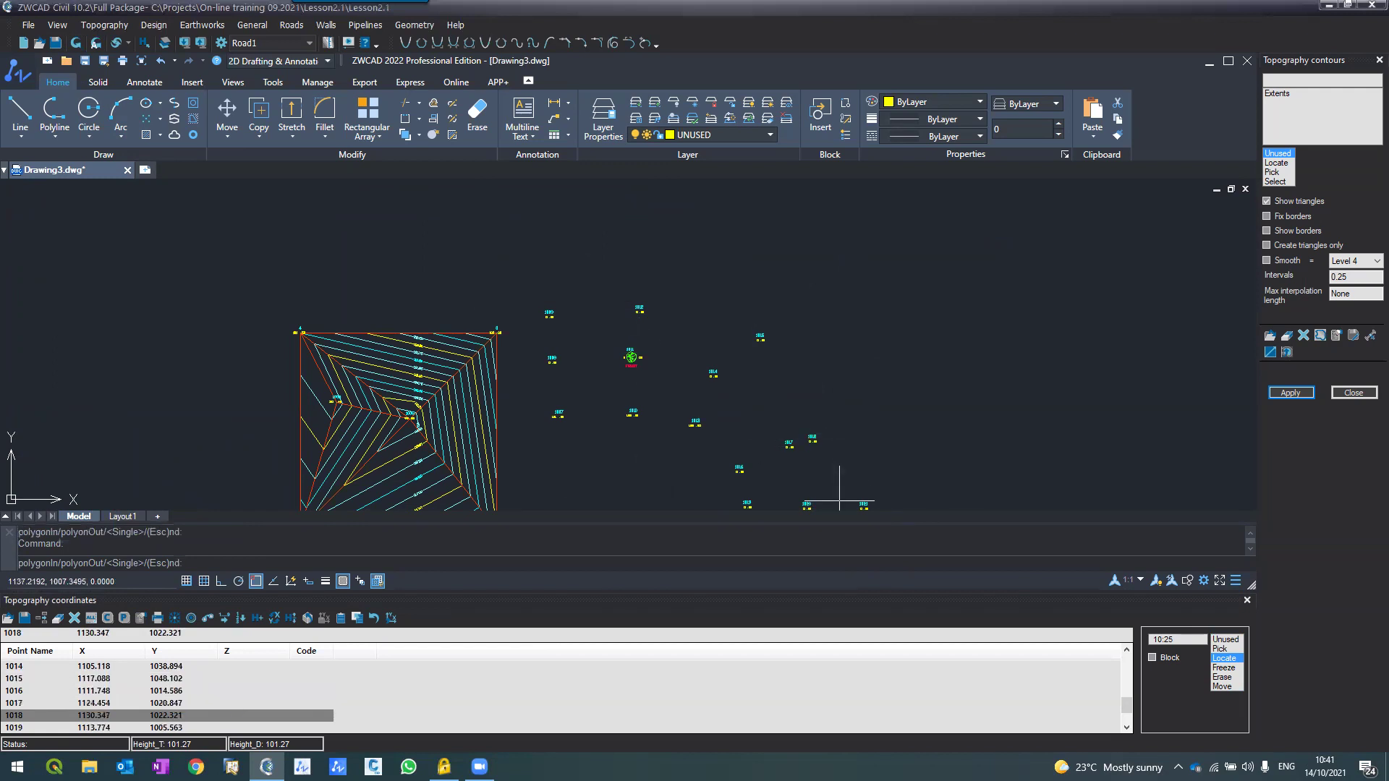
click(760, 336)
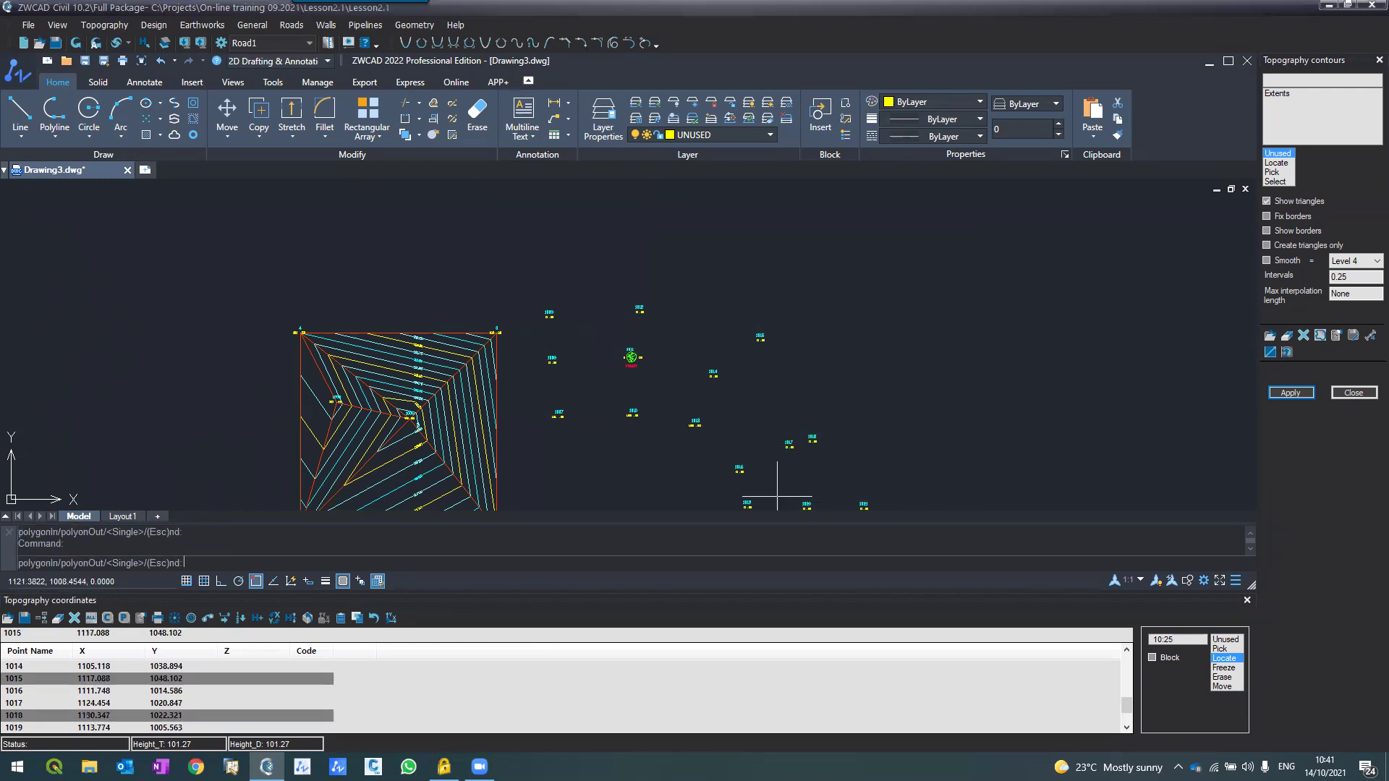
click(1152, 658)
click(1228, 660)
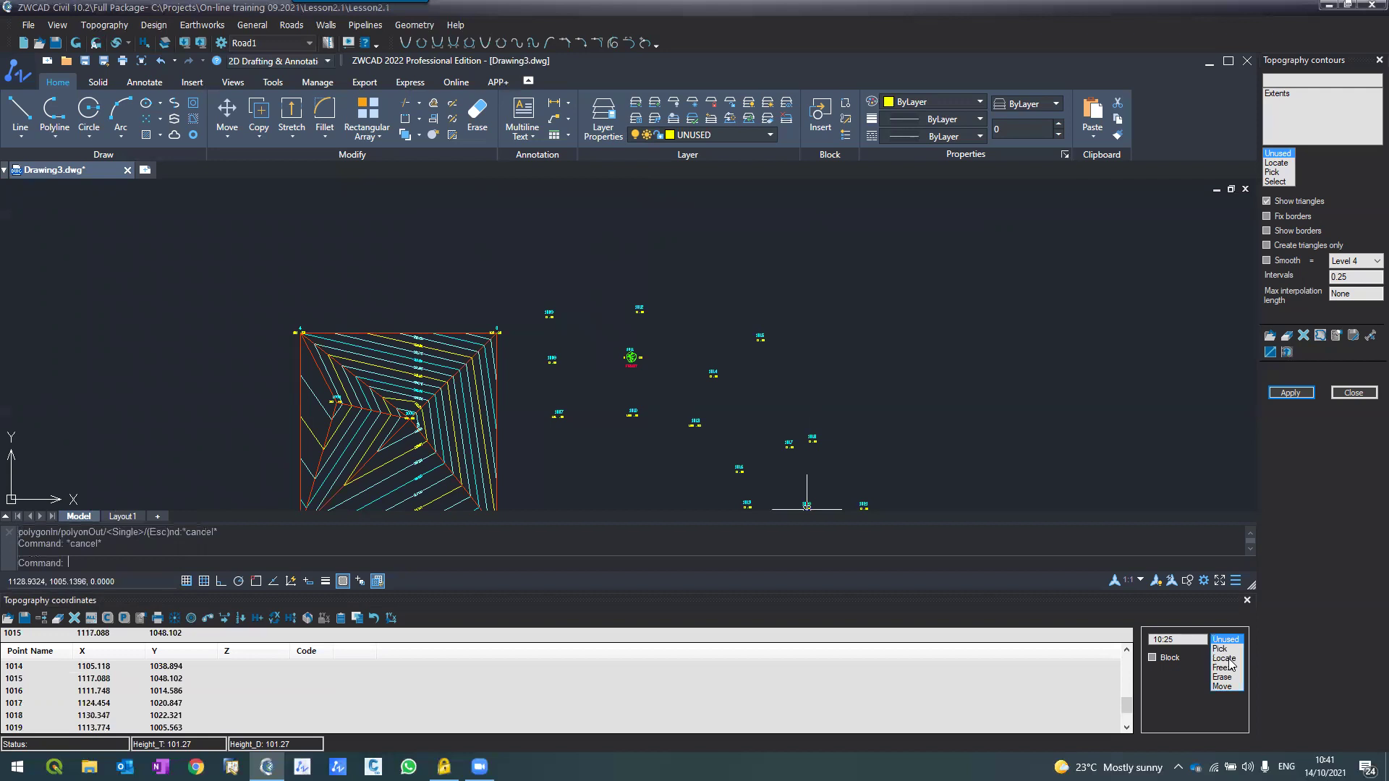
Step: Start locating points inside a polygon and outline the outer side of the row from point 1009 to point 1021
click(1229, 660)
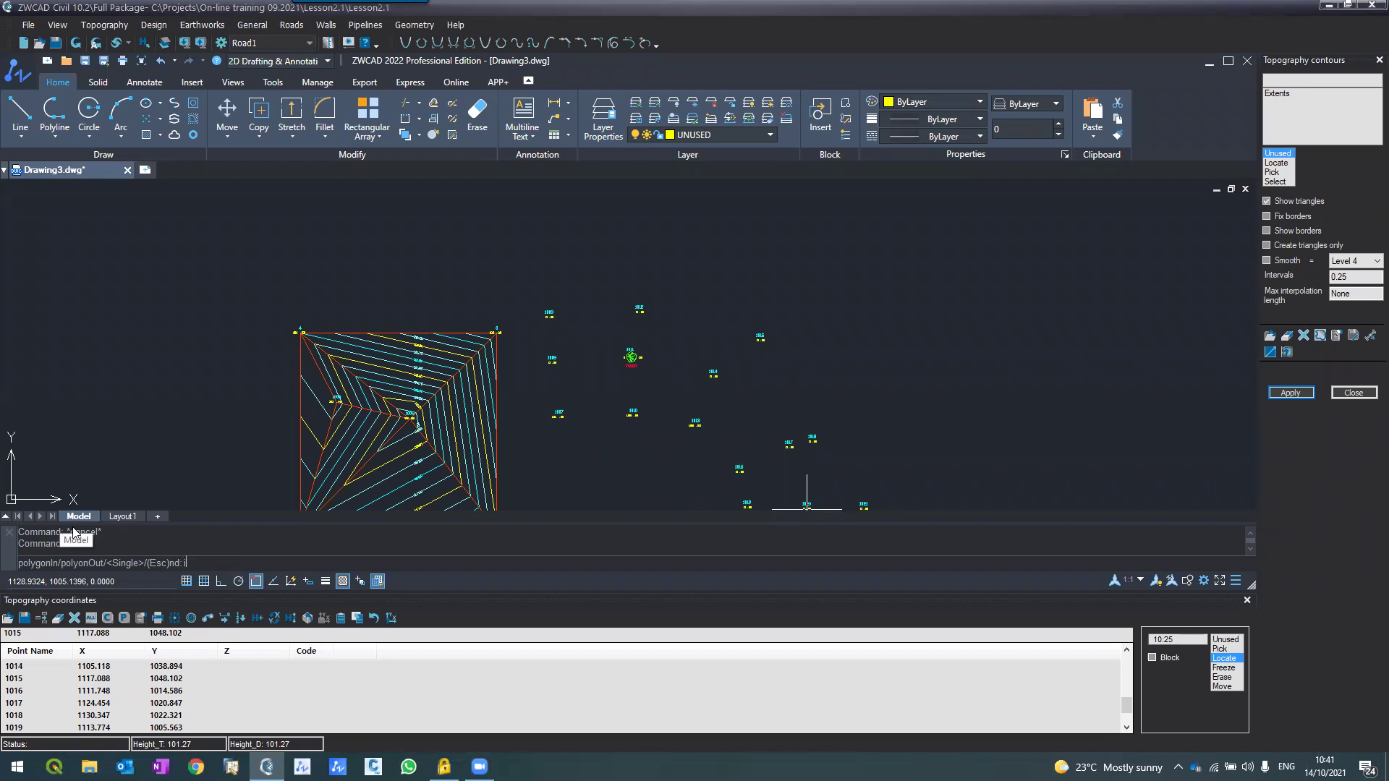
key(Return)
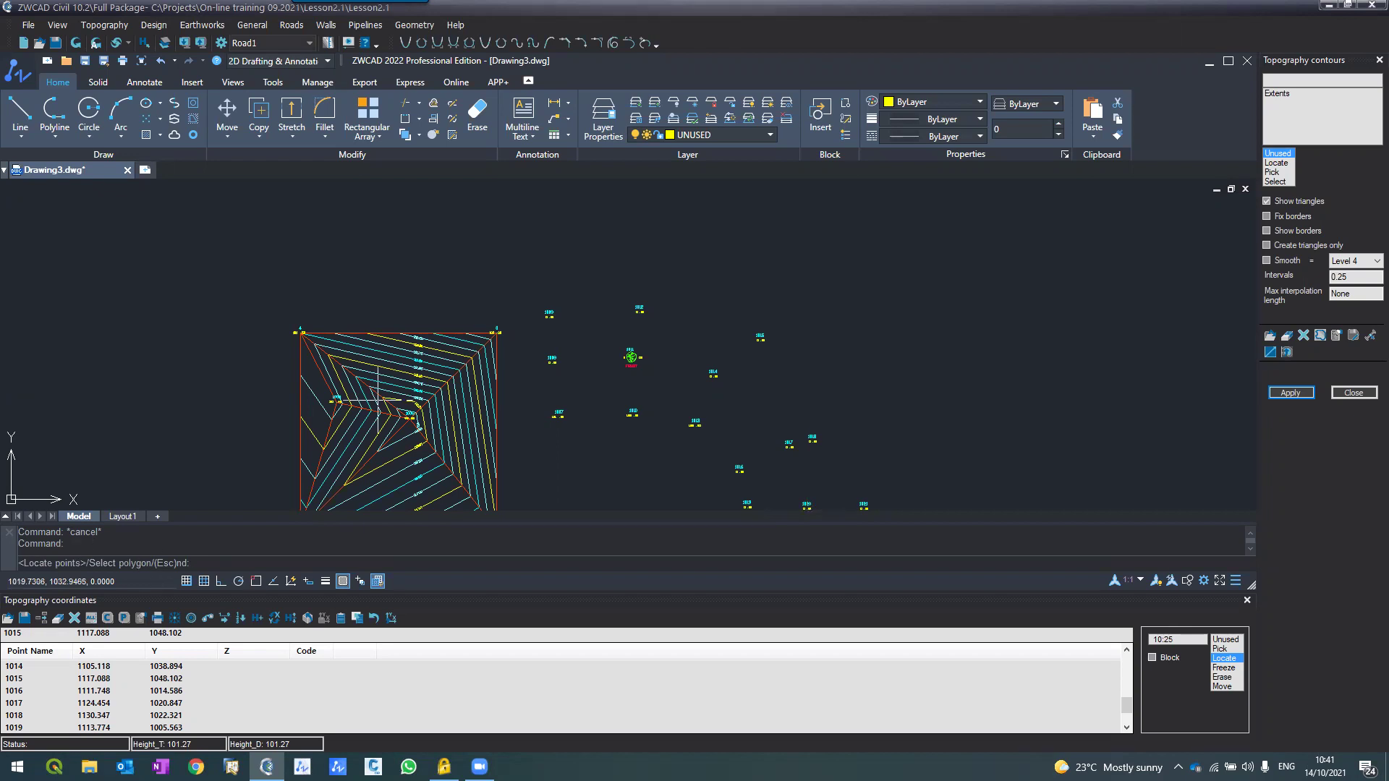
scroll(499, 235, down, 2)
scroll(528, 251, up, 2)
key(Return)
click(504, 274)
click(682, 260)
click(780, 307)
scroll(821, 330, down, 4)
scroll(841, 382, up, 4)
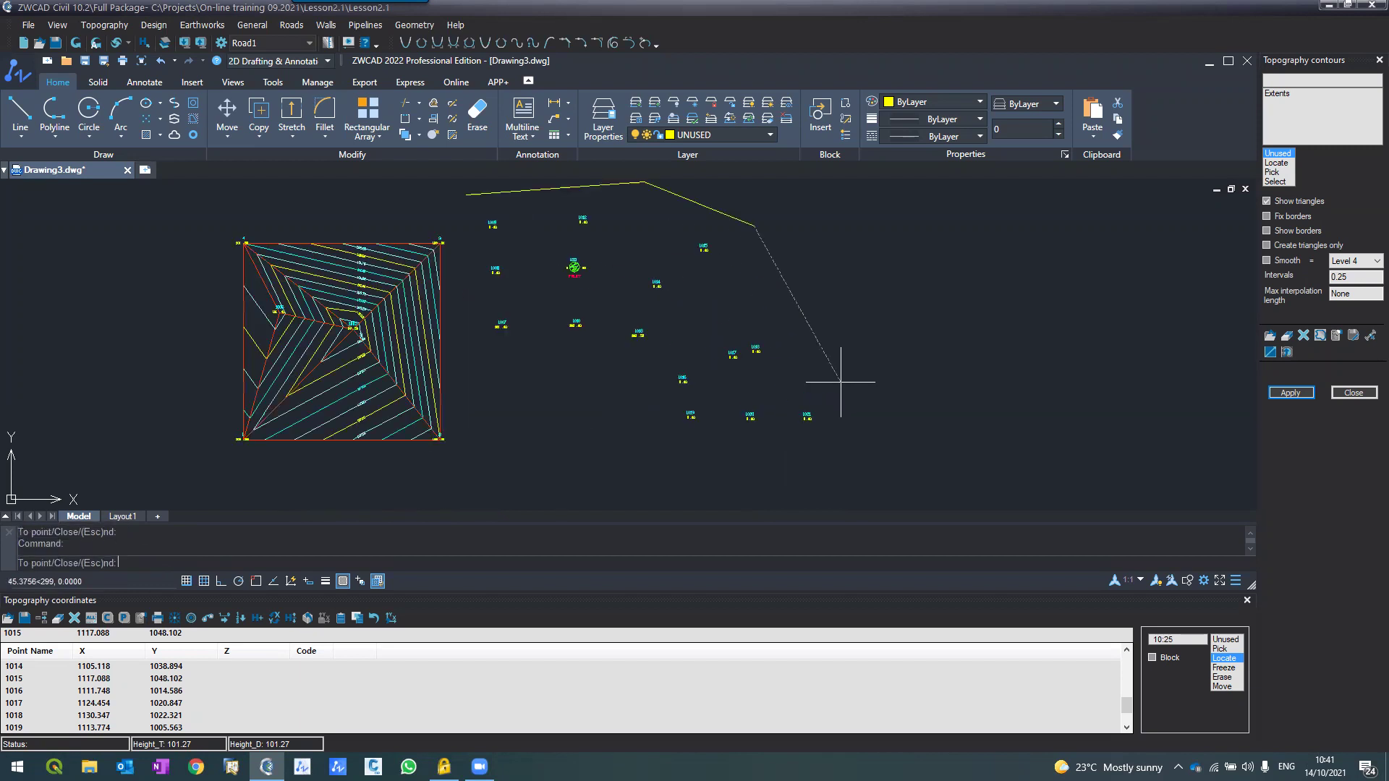
click(837, 427)
click(804, 452)
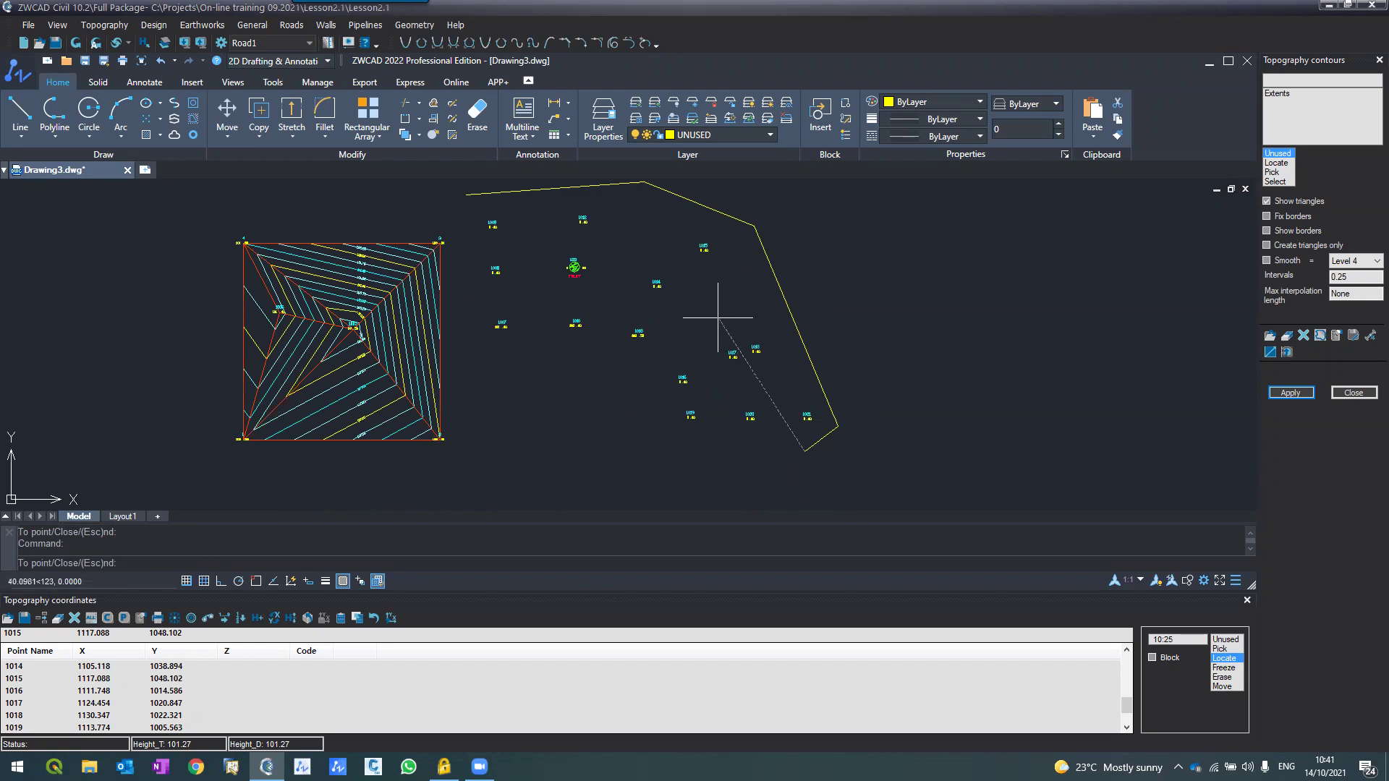
Step: Close the selection polygon along the inner side so it encloses points 1009, 1012, 1015, 1018 and 1021
key(Escape)
key(Return)
click(687, 274)
click(537, 232)
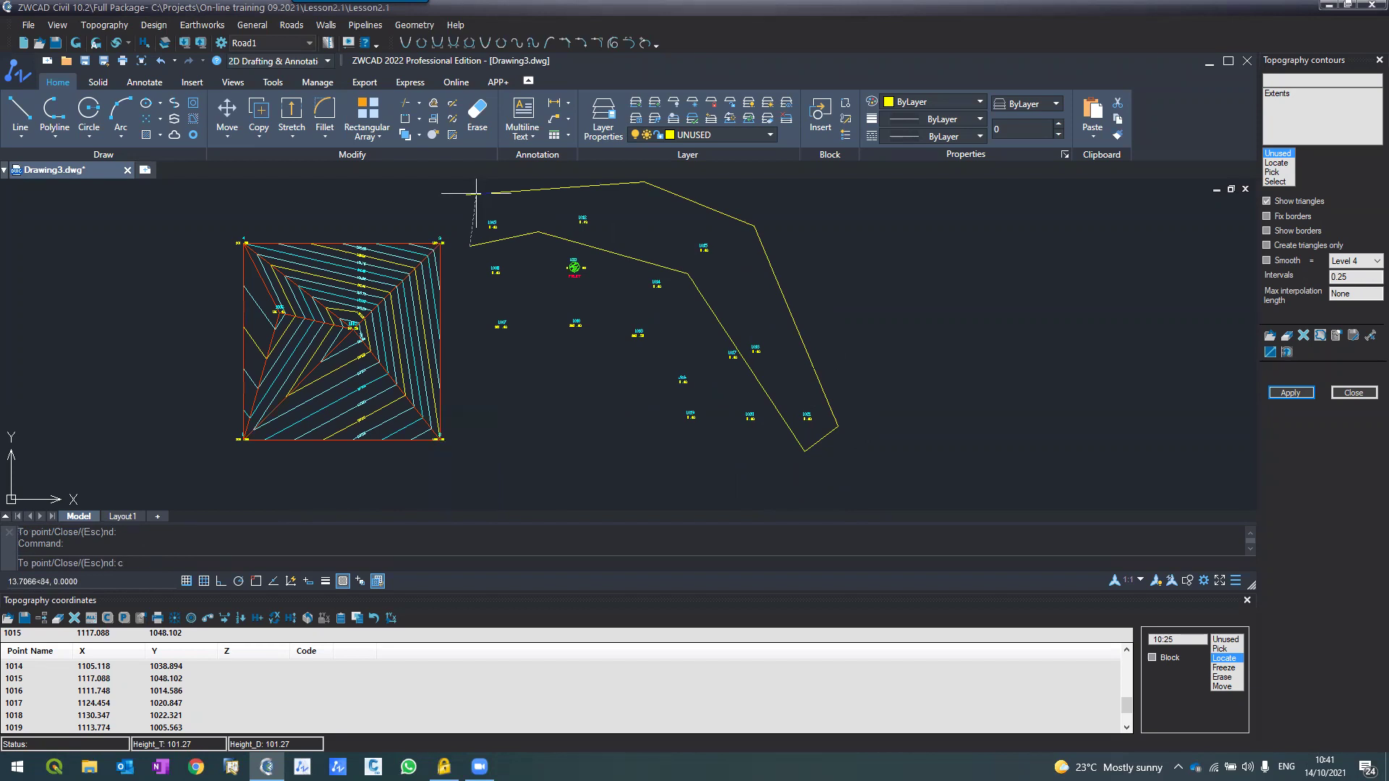
key(Return)
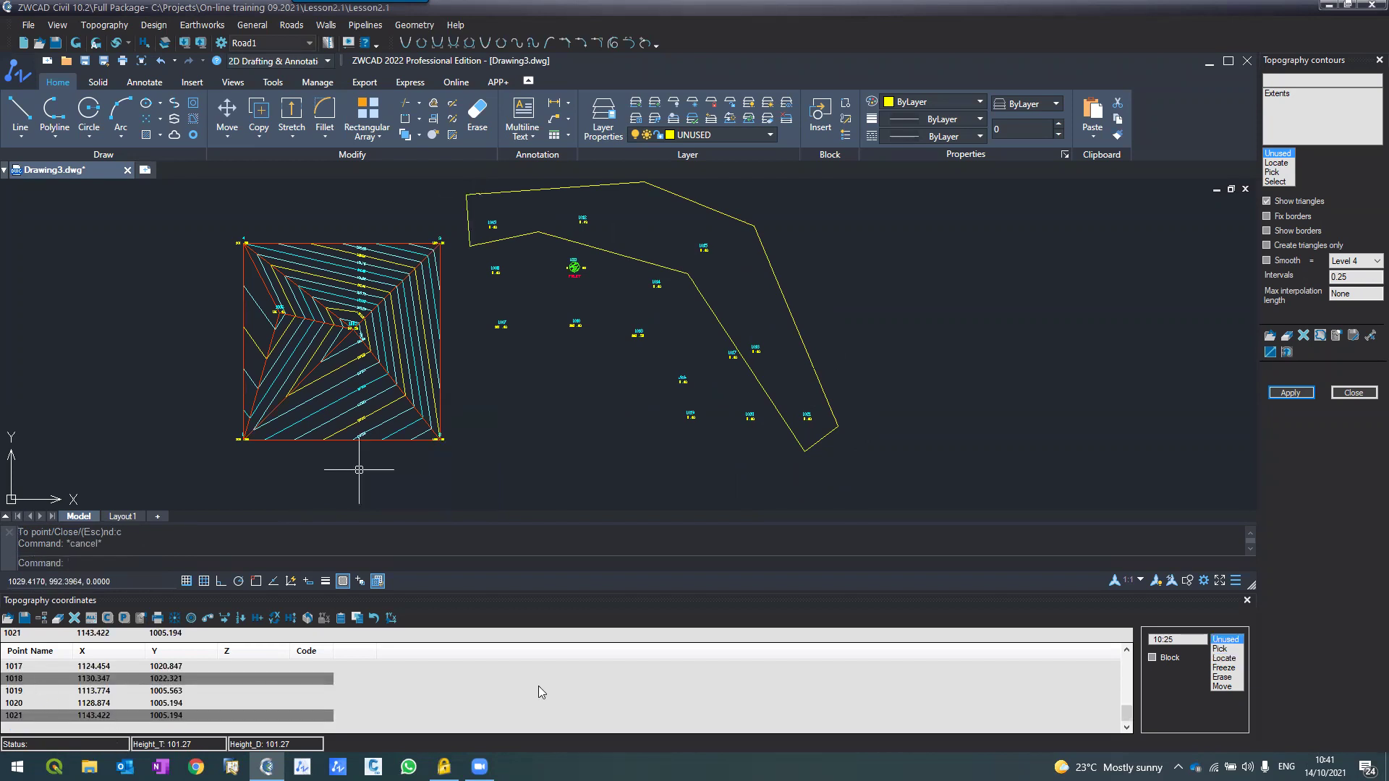
Step: Review the coordinates list to check which points the polygon selected
click(1126, 650)
click(1127, 650)
click(1127, 650)
click(1126, 649)
click(1127, 650)
click(1127, 650)
click(1127, 649)
click(1127, 650)
click(1126, 650)
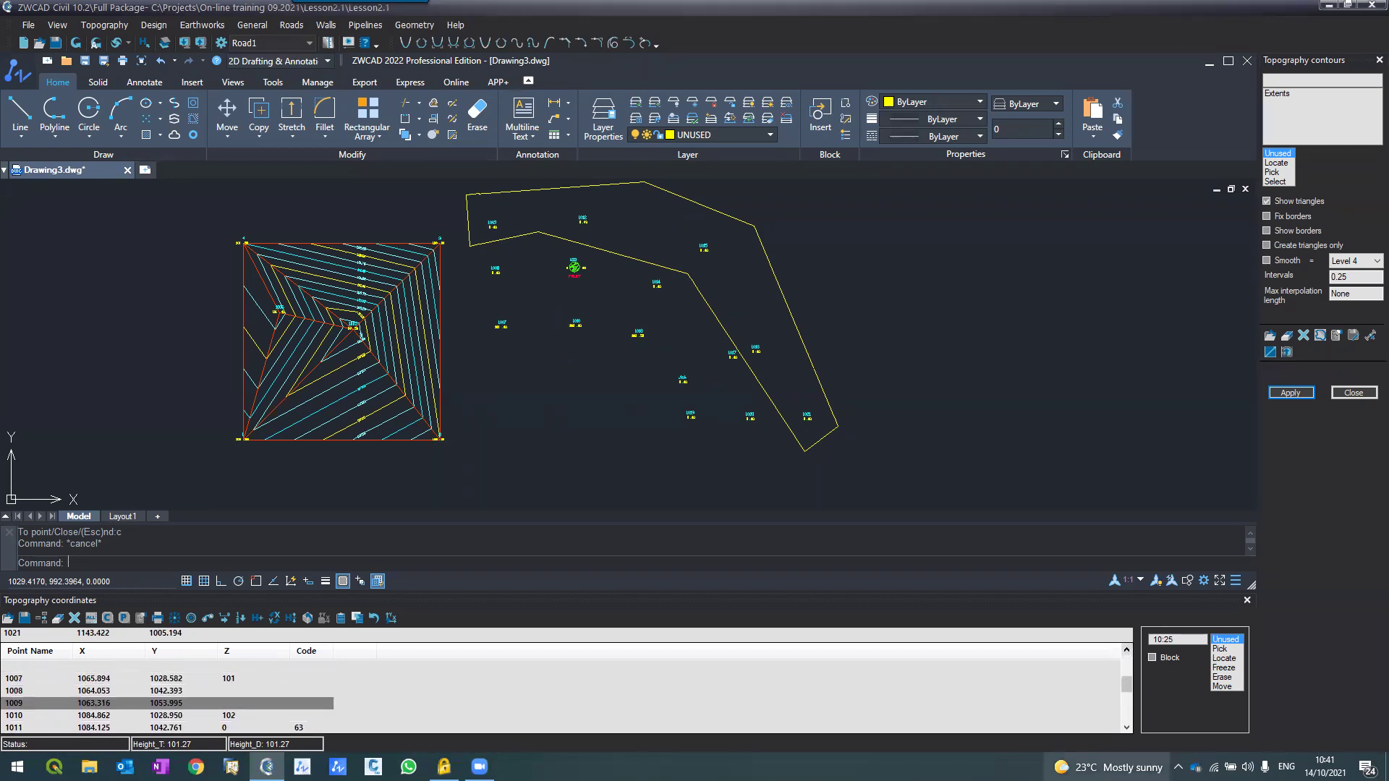
click(1127, 727)
click(1126, 727)
click(1127, 727)
click(1127, 727)
click(1126, 727)
click(1127, 727)
click(1127, 727)
click(1126, 728)
click(1126, 728)
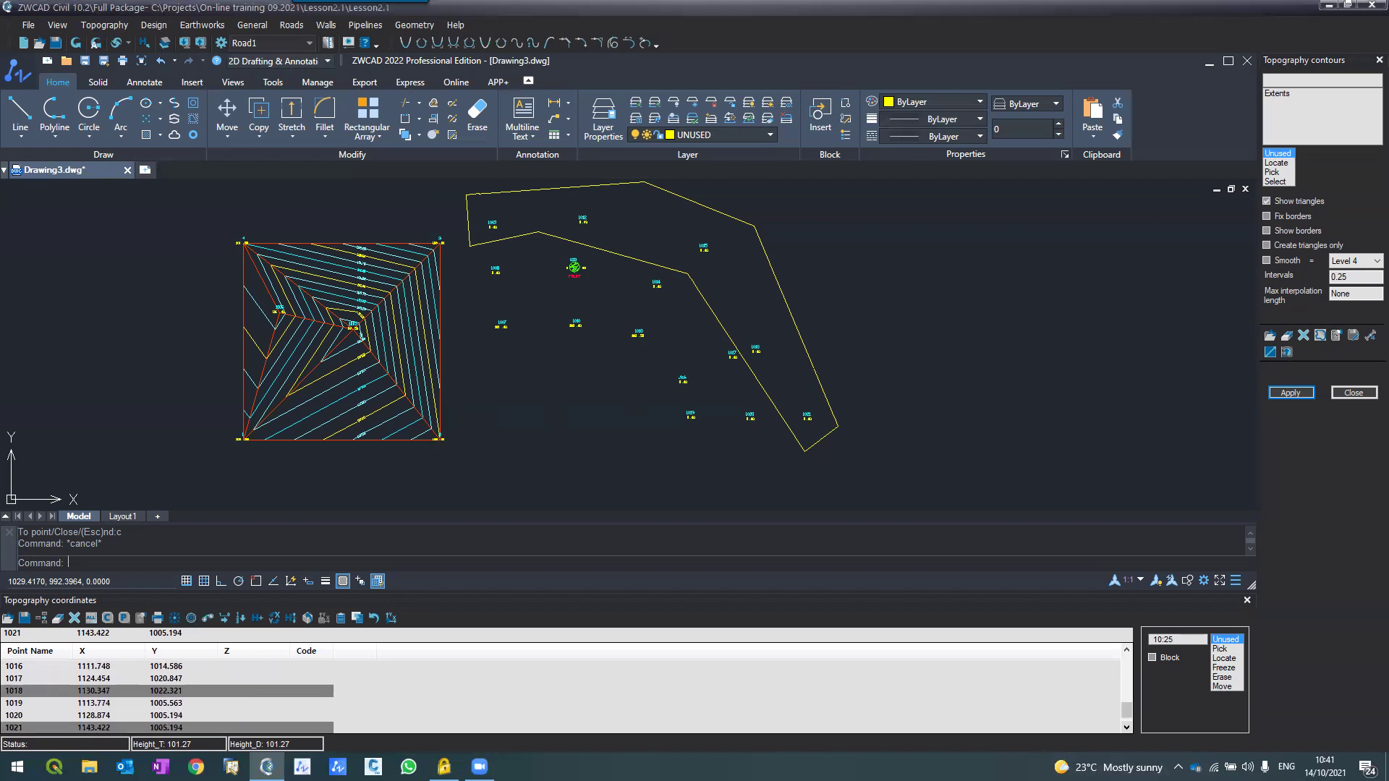
click(1127, 727)
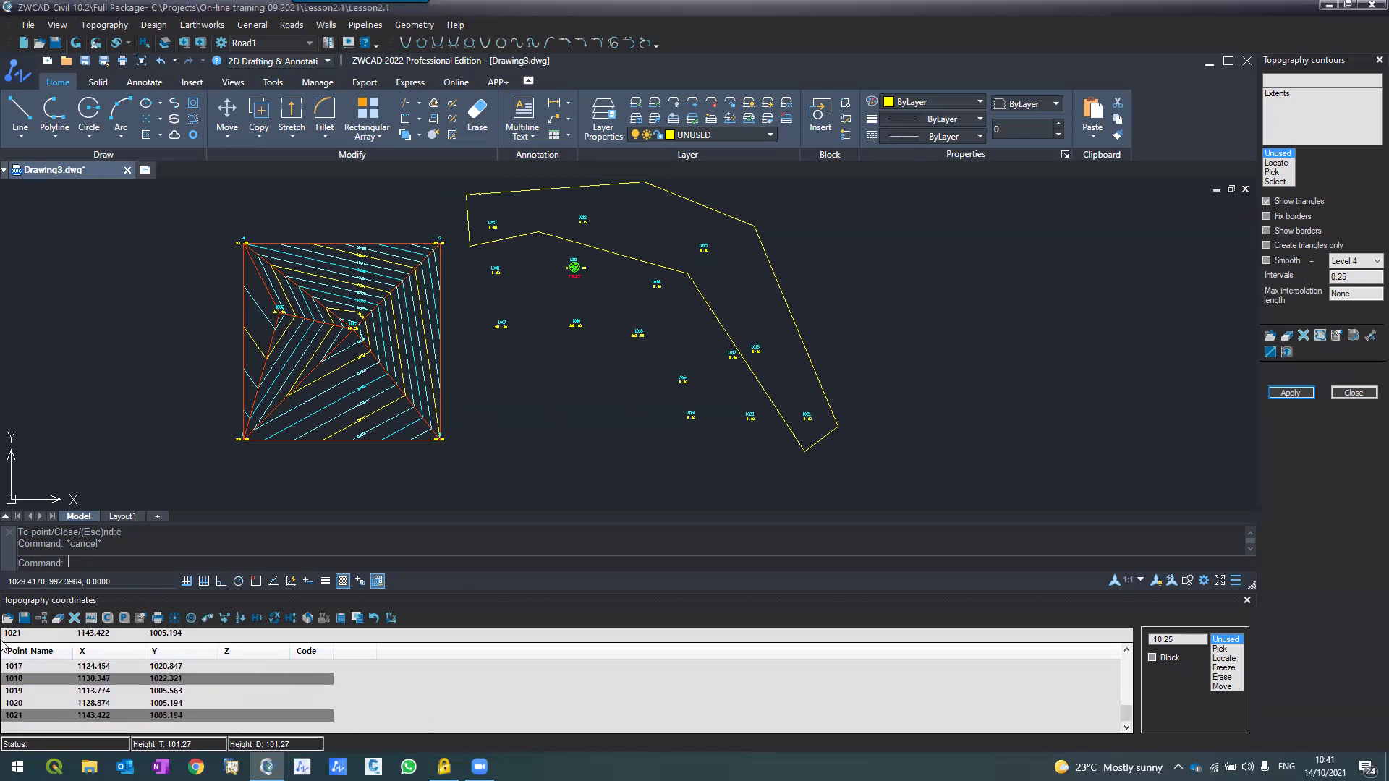
Step: Enable block editing and set the height of all polygon-selected points to 99.6, checking the values in the coordinates list
click(1152, 658)
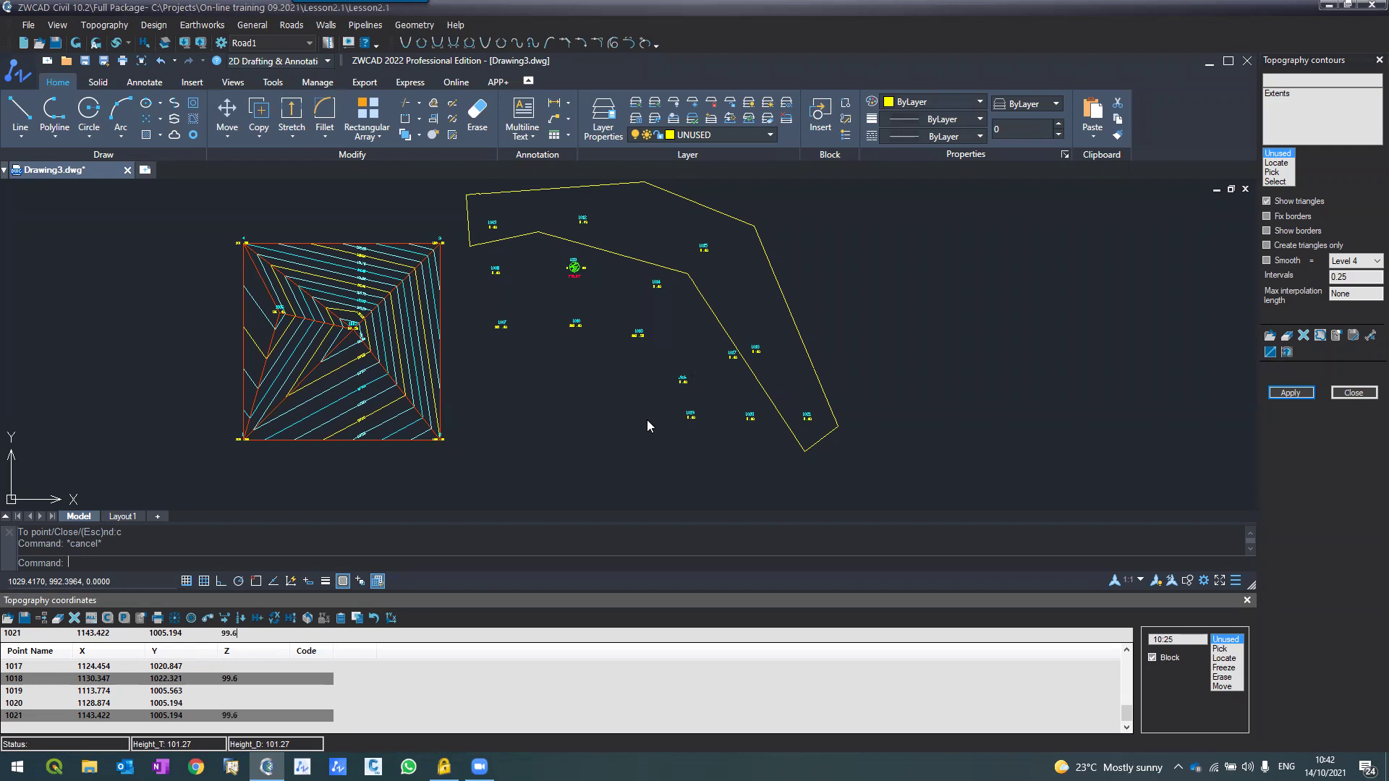
click(1126, 645)
click(1127, 646)
click(1127, 646)
click(1127, 646)
click(1127, 647)
click(1127, 647)
click(1128, 646)
click(1128, 647)
click(1127, 647)
click(1128, 647)
click(1128, 647)
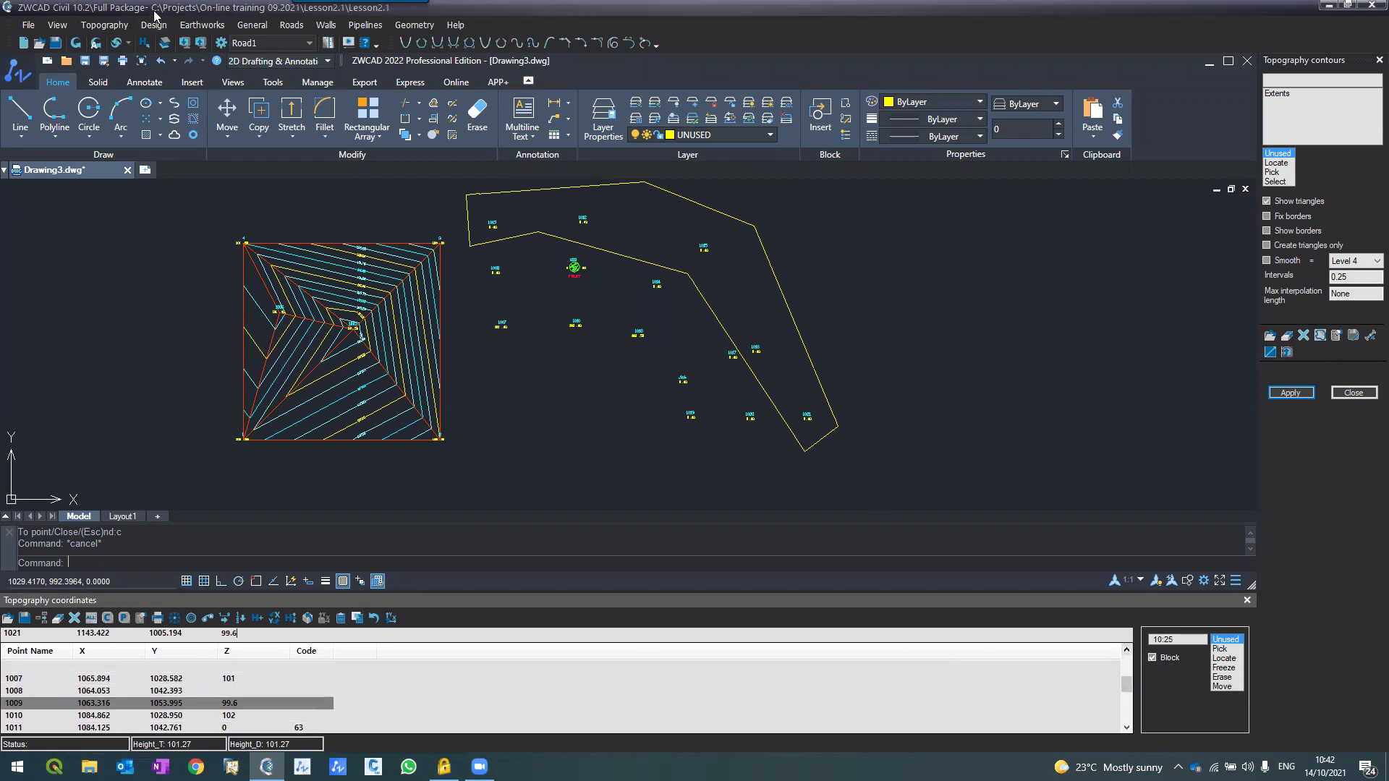
Step: Refresh the drawing, inspect the height labels of the block-edited points, and turn off block editing
click(76, 44)
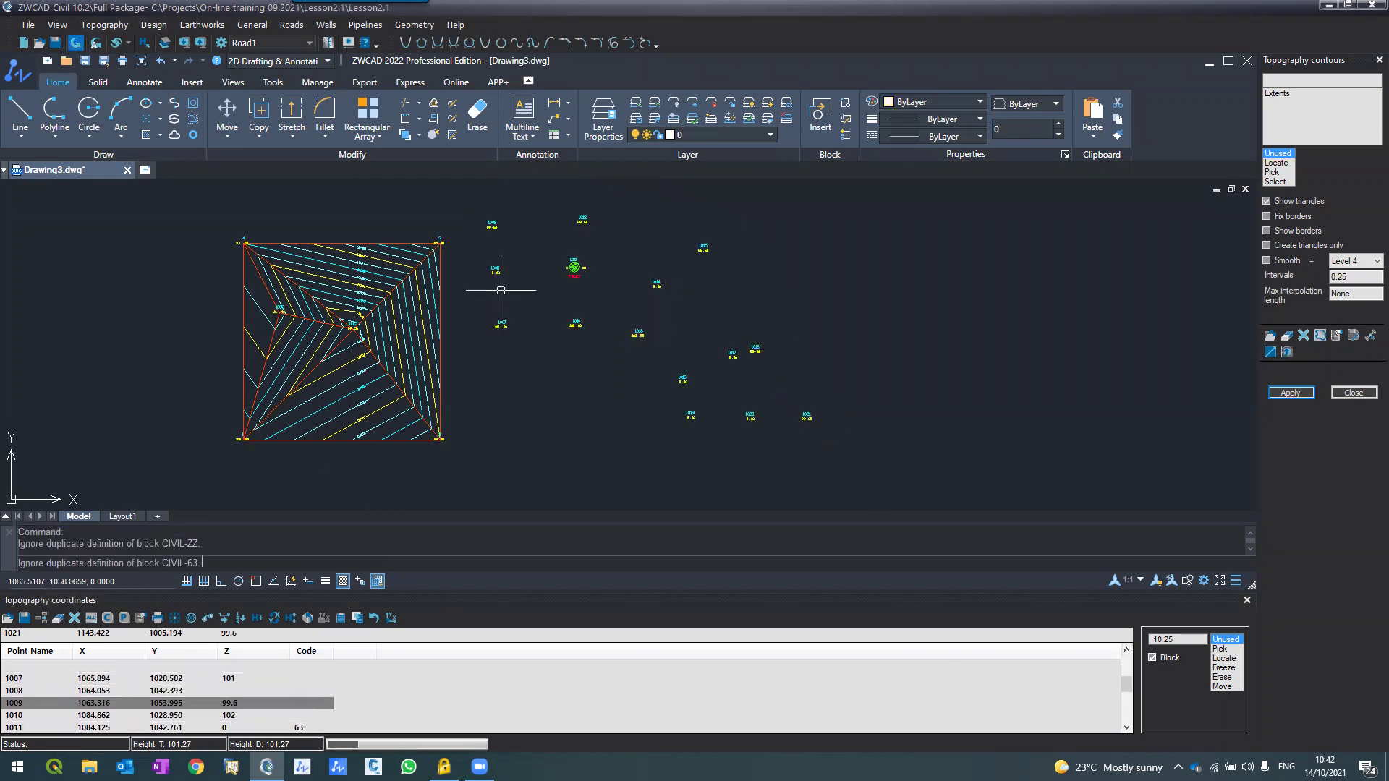
scroll(525, 213, up, 4)
scroll(207, 275, down, 2)
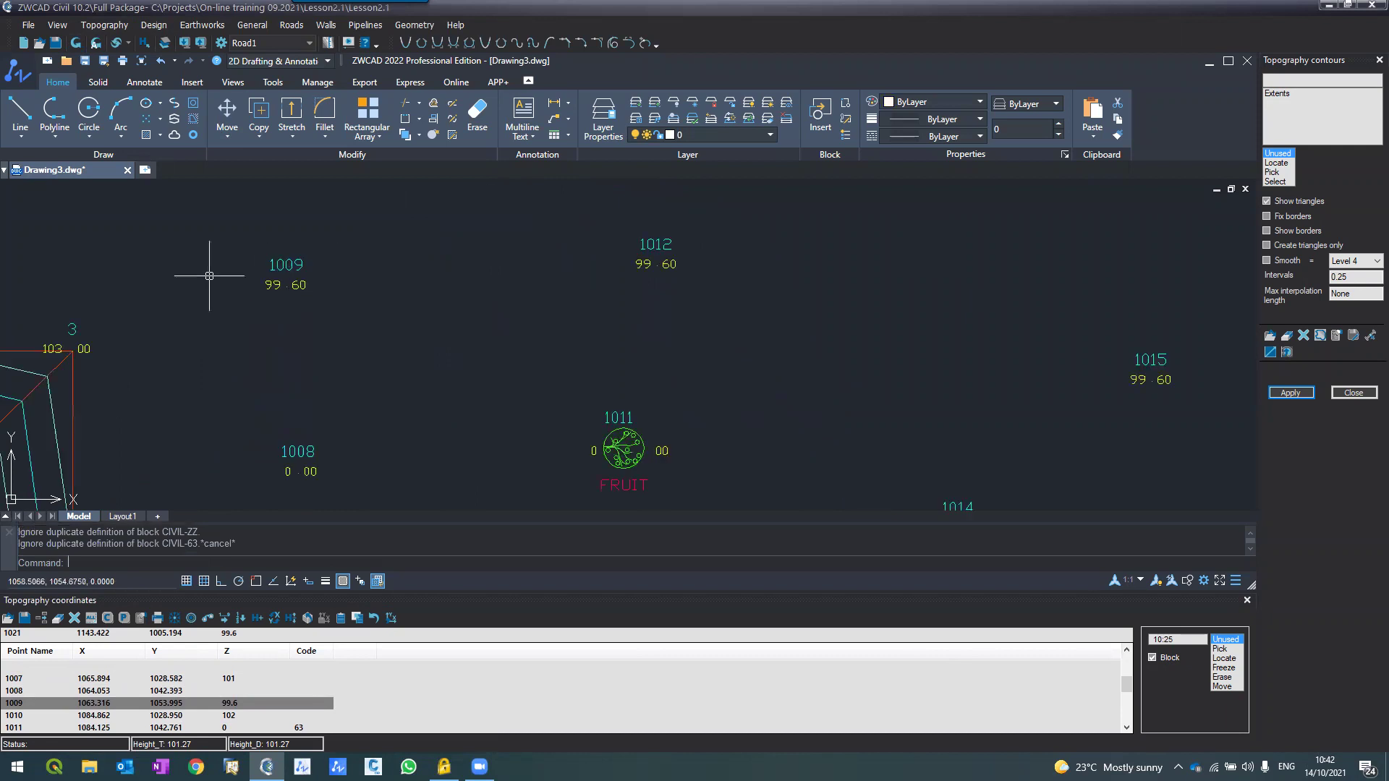
scroll(740, 287, down, 3)
scroll(714, 289, up, 2)
scroll(695, 313, down, 2)
scroll(679, 291, up, 2)
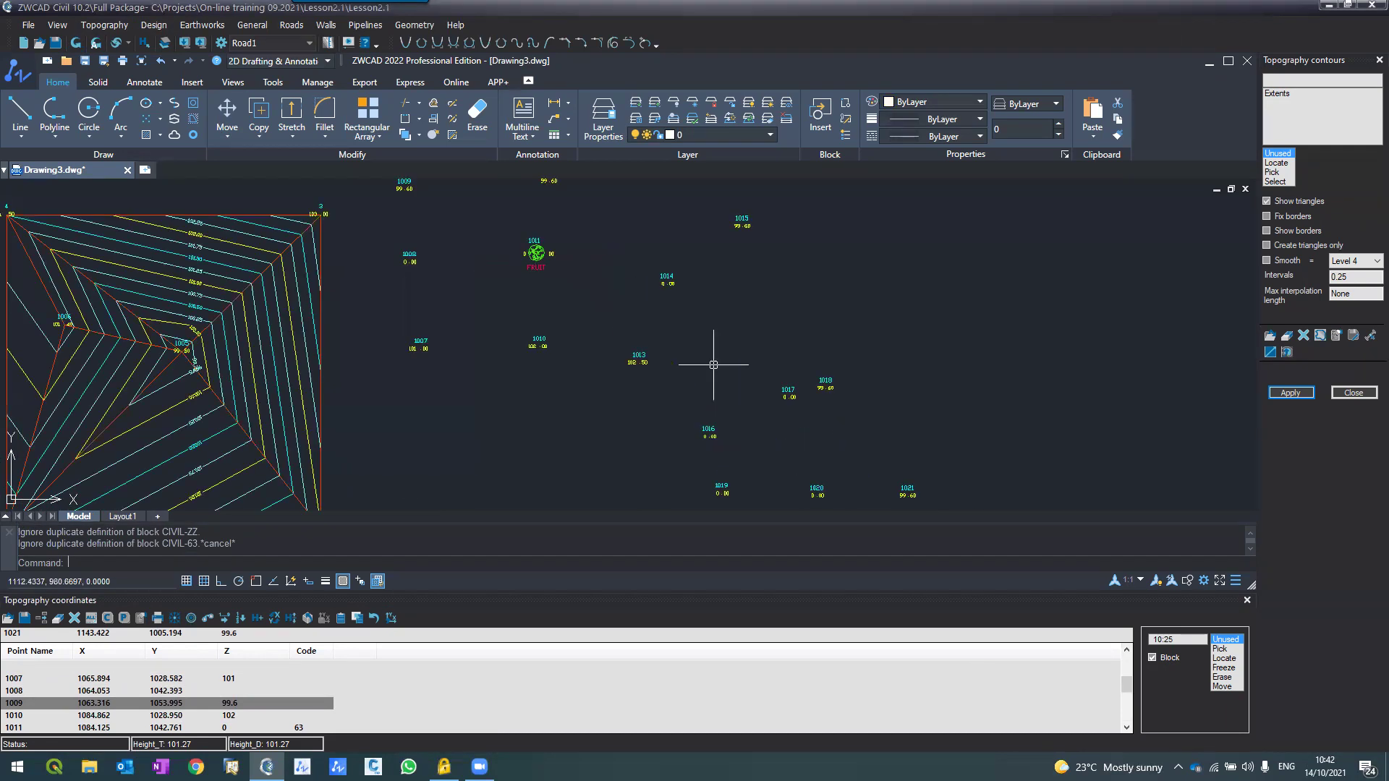
scroll(713, 365, down, 2)
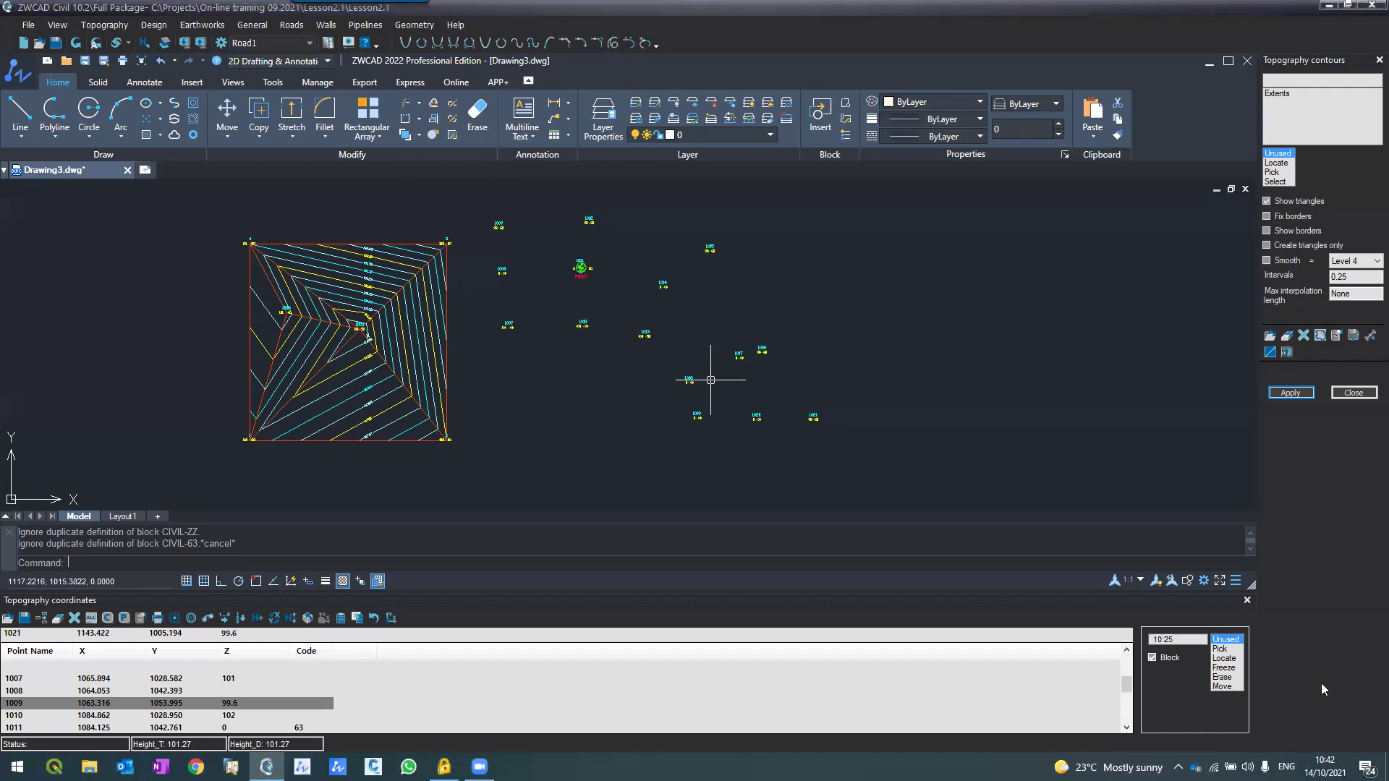
scroll(711, 380, up, 2)
click(1154, 658)
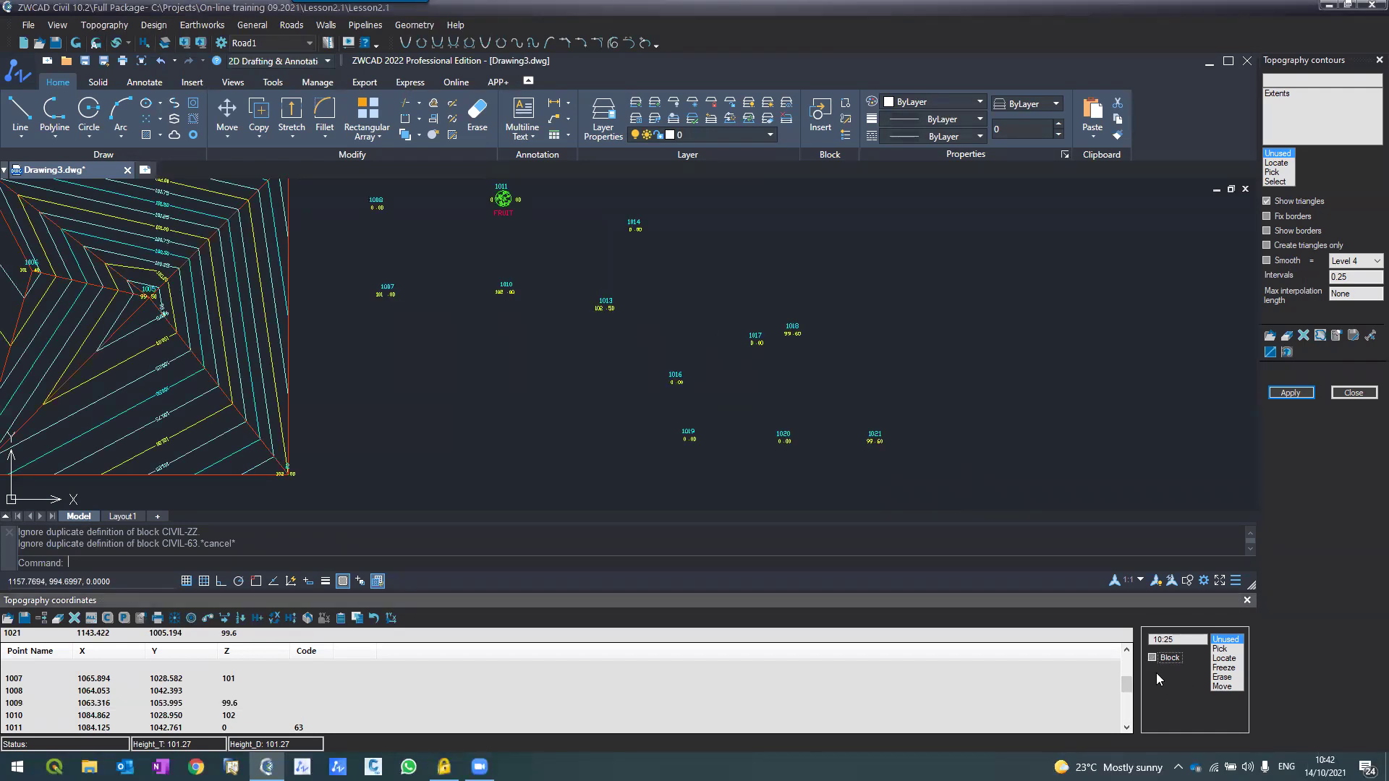
Step: Locate points with a closed selection polygon drawn around points 1016, 1017, 1019 and 1020
click(1218, 659)
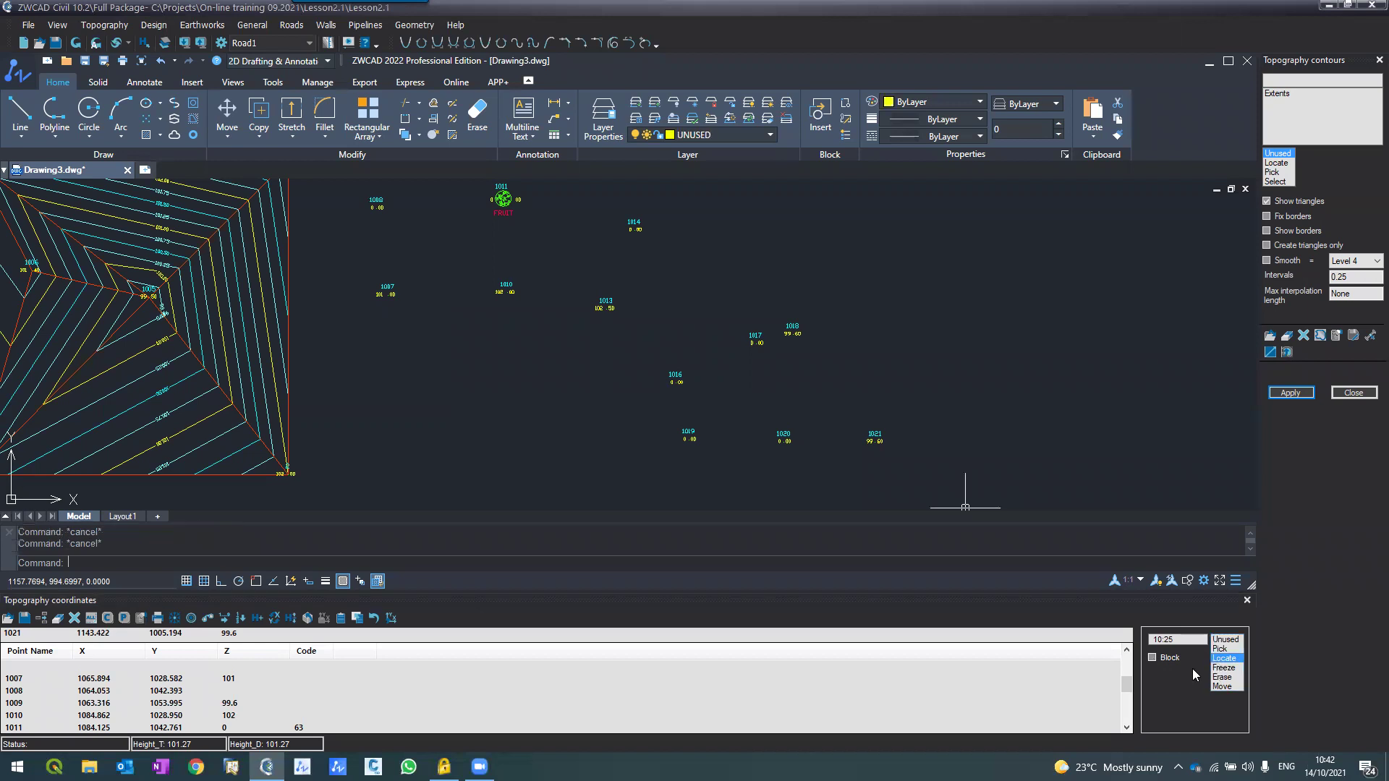
click(647, 284)
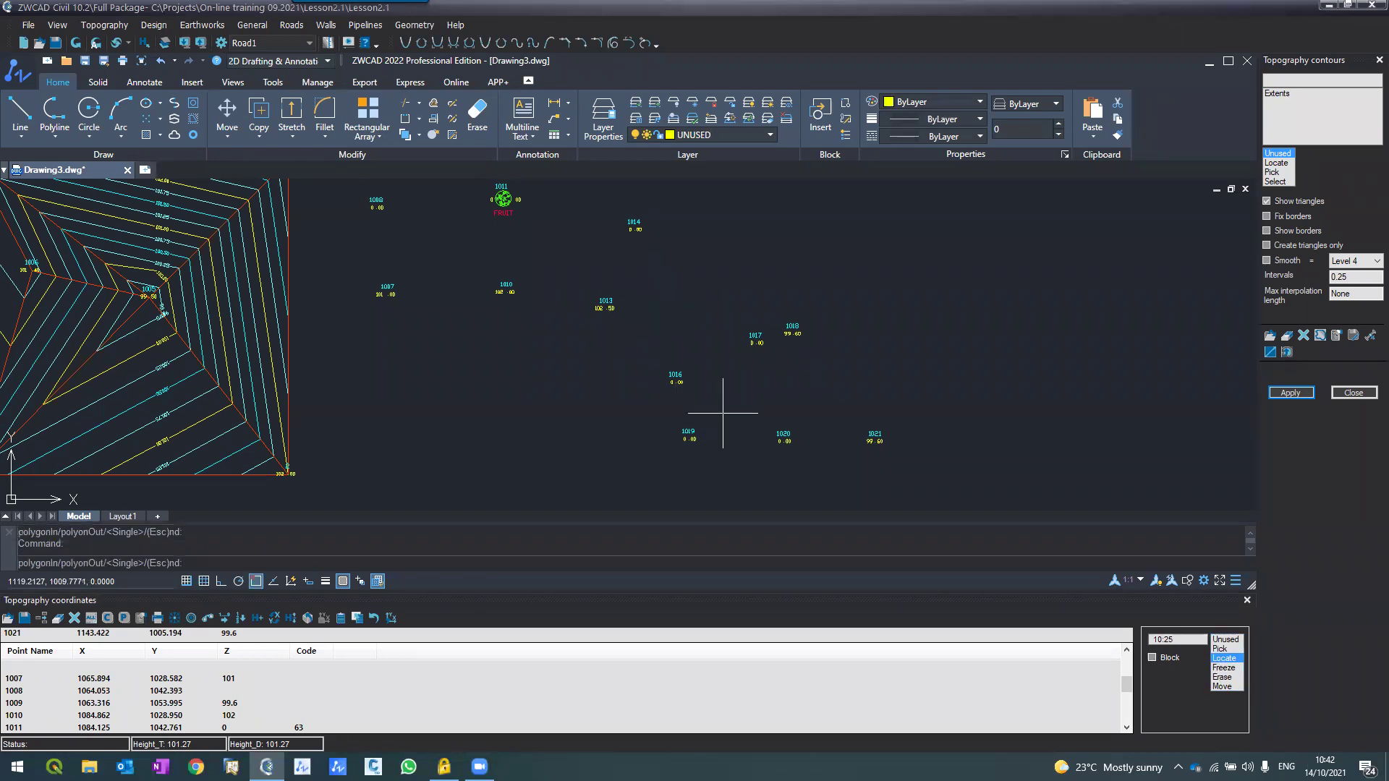
key(Escape)
key(Return)
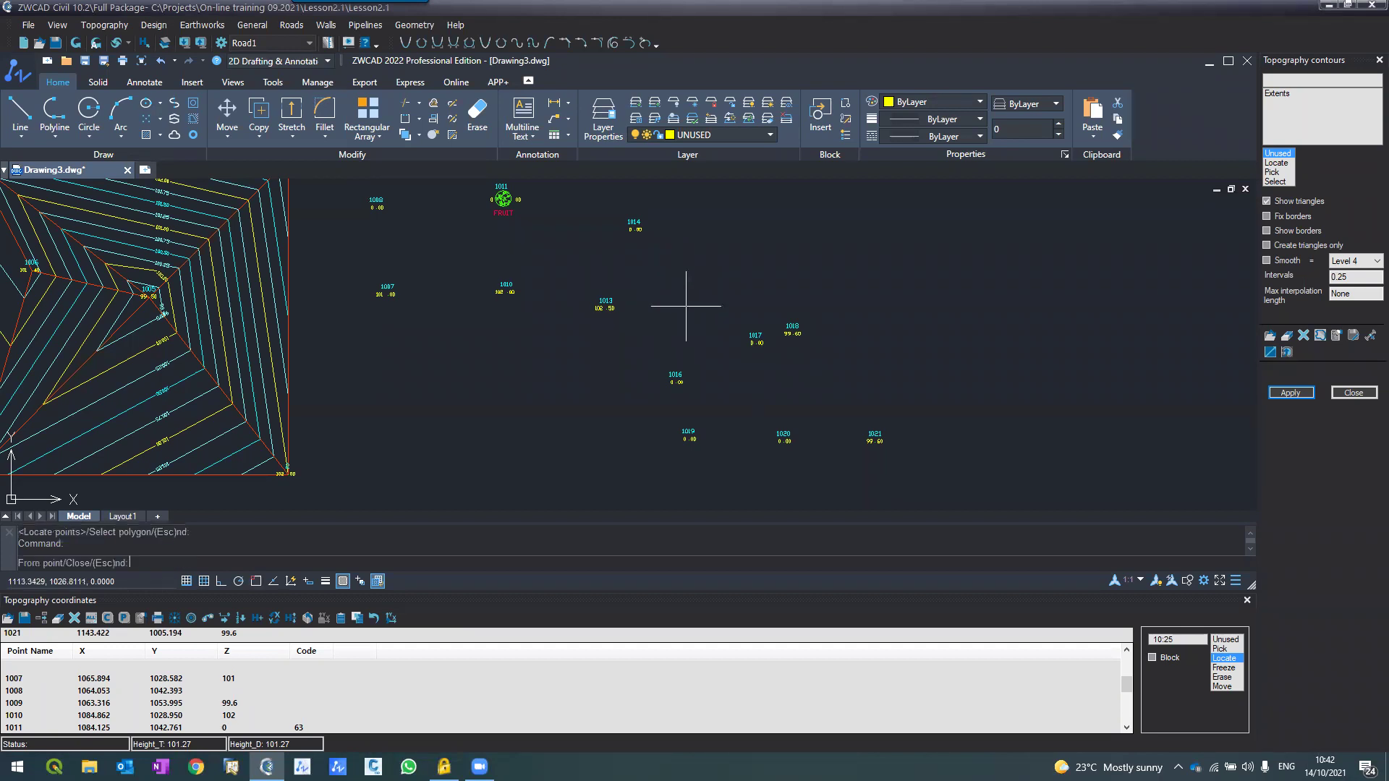
click(664, 276)
click(775, 331)
click(830, 475)
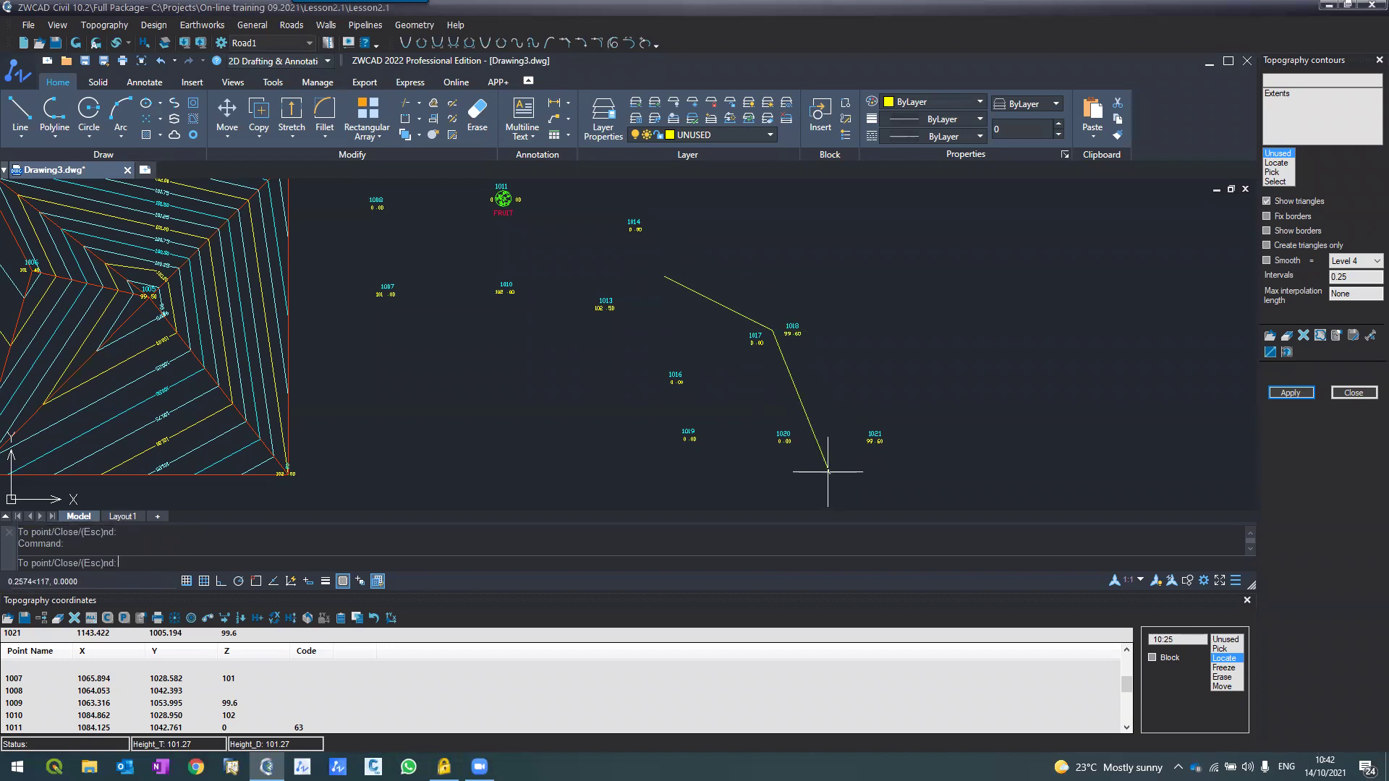
click(653, 467)
click(638, 351)
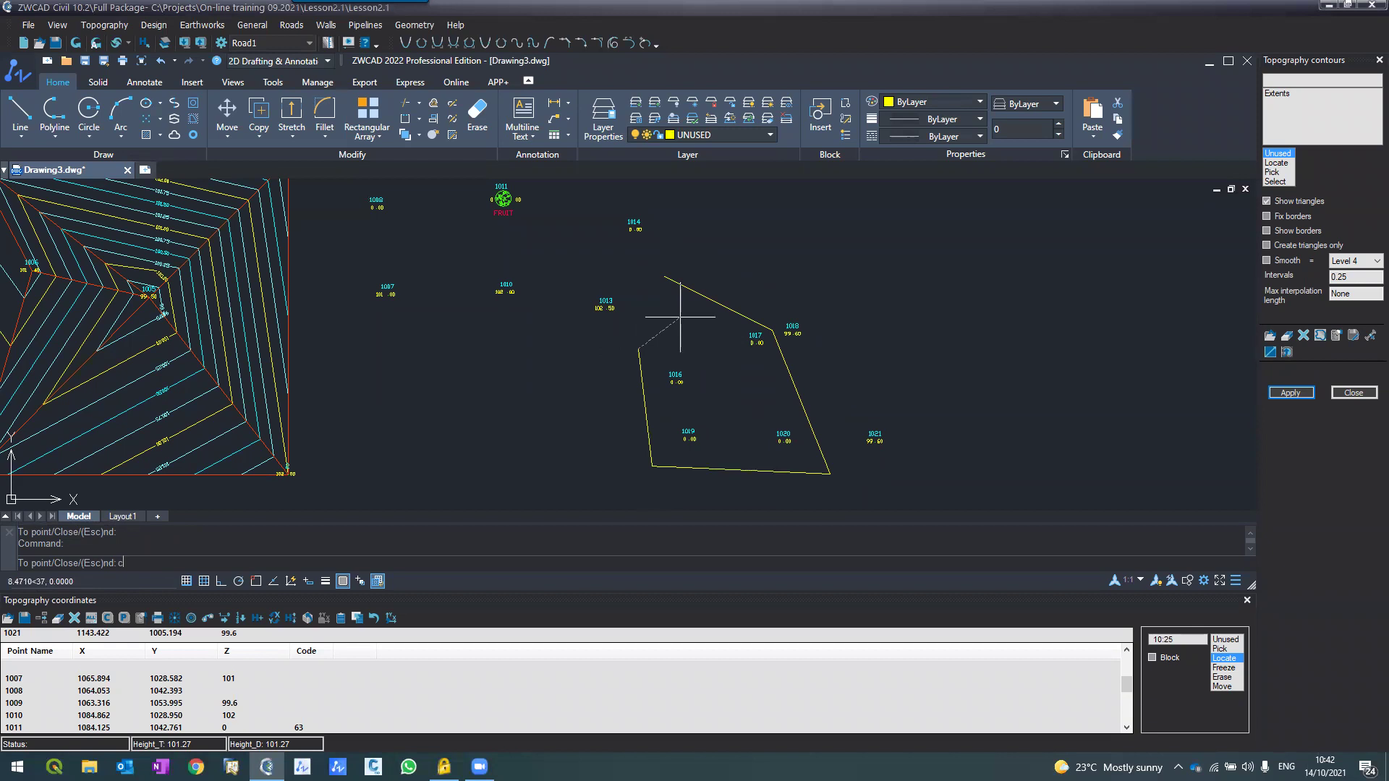
key(Return)
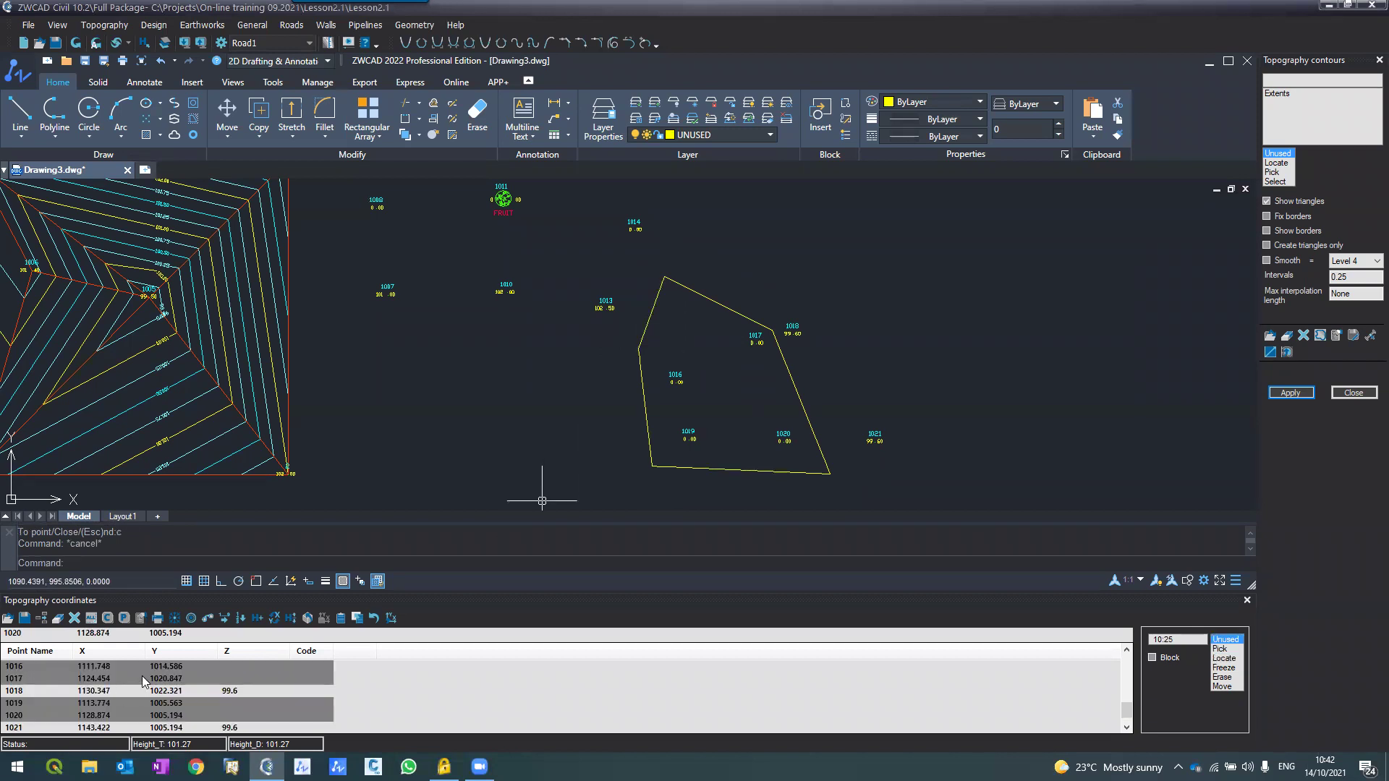
Step: Enable block editing, set the height of the polygon-selected points to 100.4, and refresh the drawing
click(1151, 670)
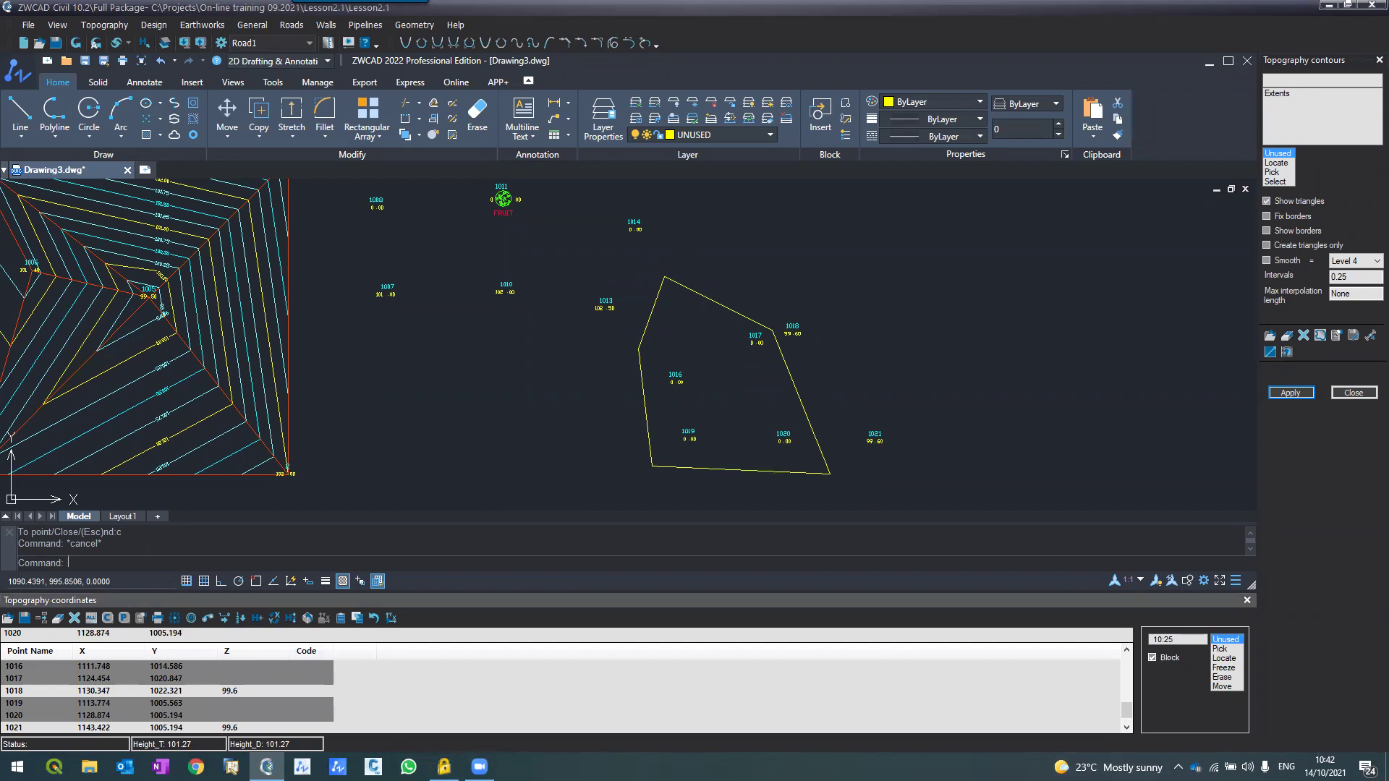
click(225, 634)
text(100.4)
click(76, 43)
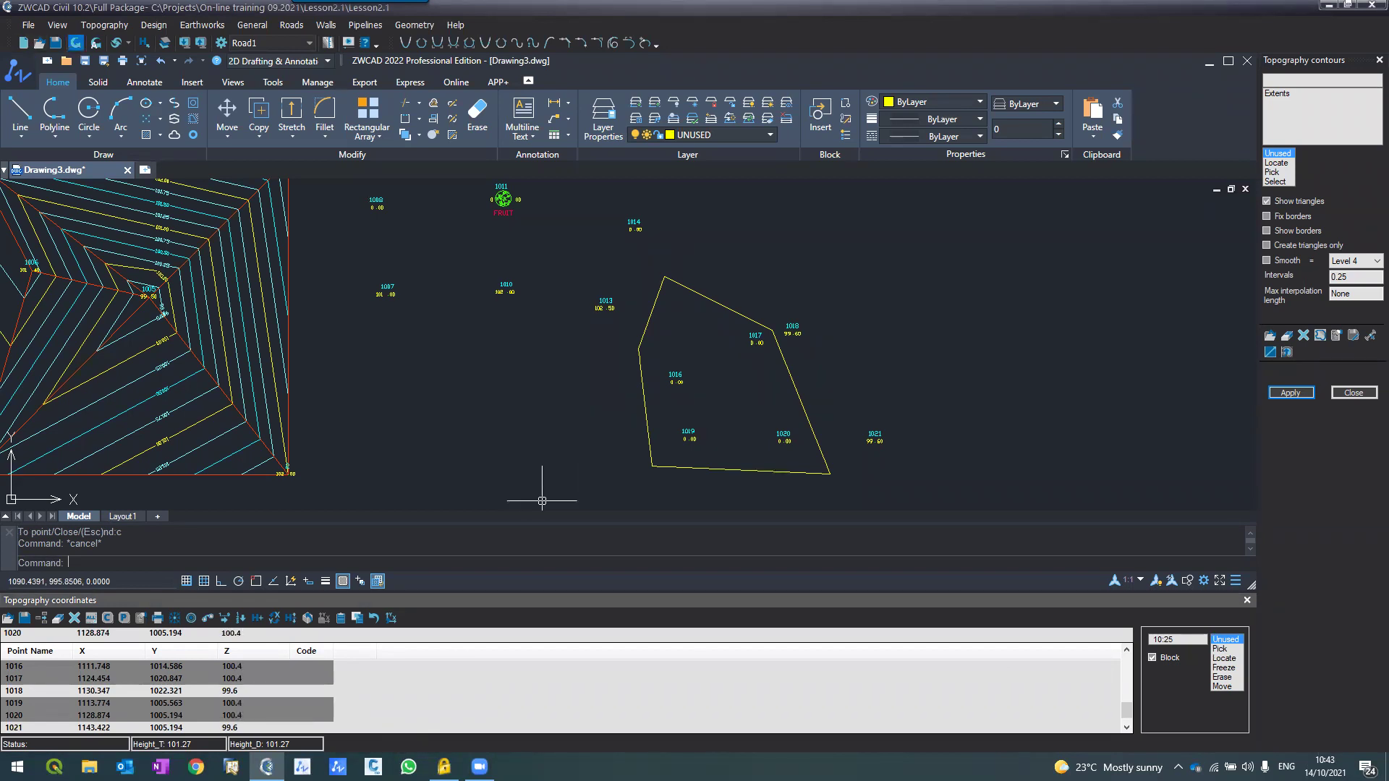
Step: Check the point height labels across the drawing and generate the contours and triangles for all points
scroll(618, 341, up, 2)
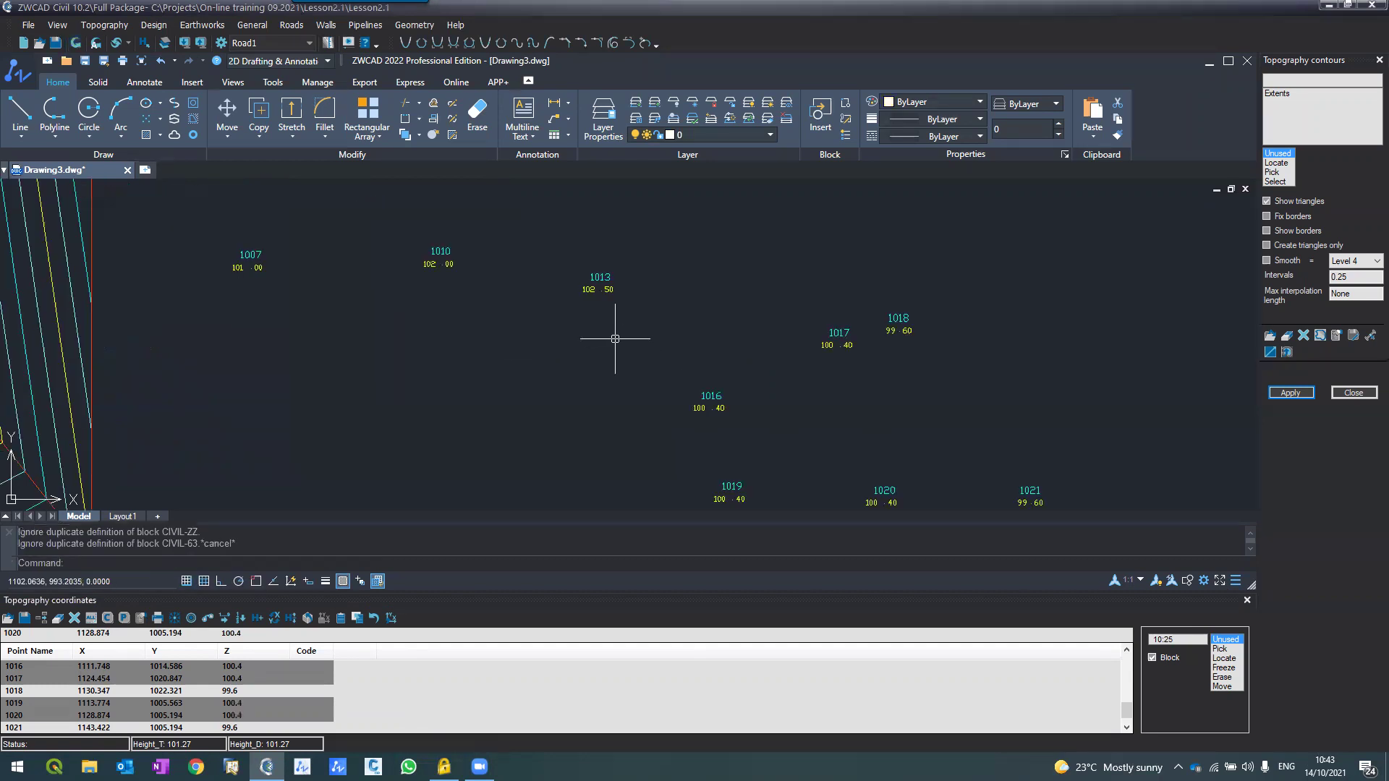
scroll(626, 390, down, 3)
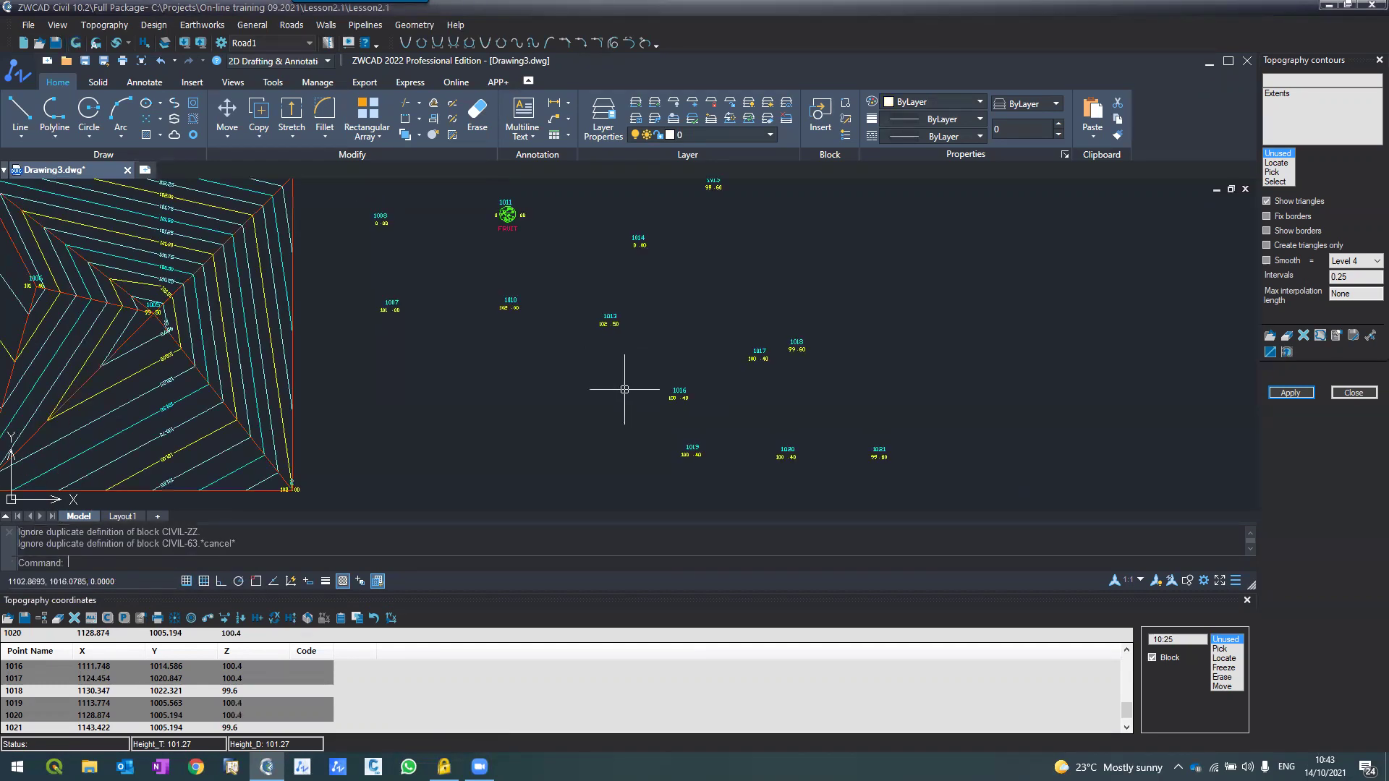
scroll(481, 310, up, 4)
scroll(480, 360, down, 4)
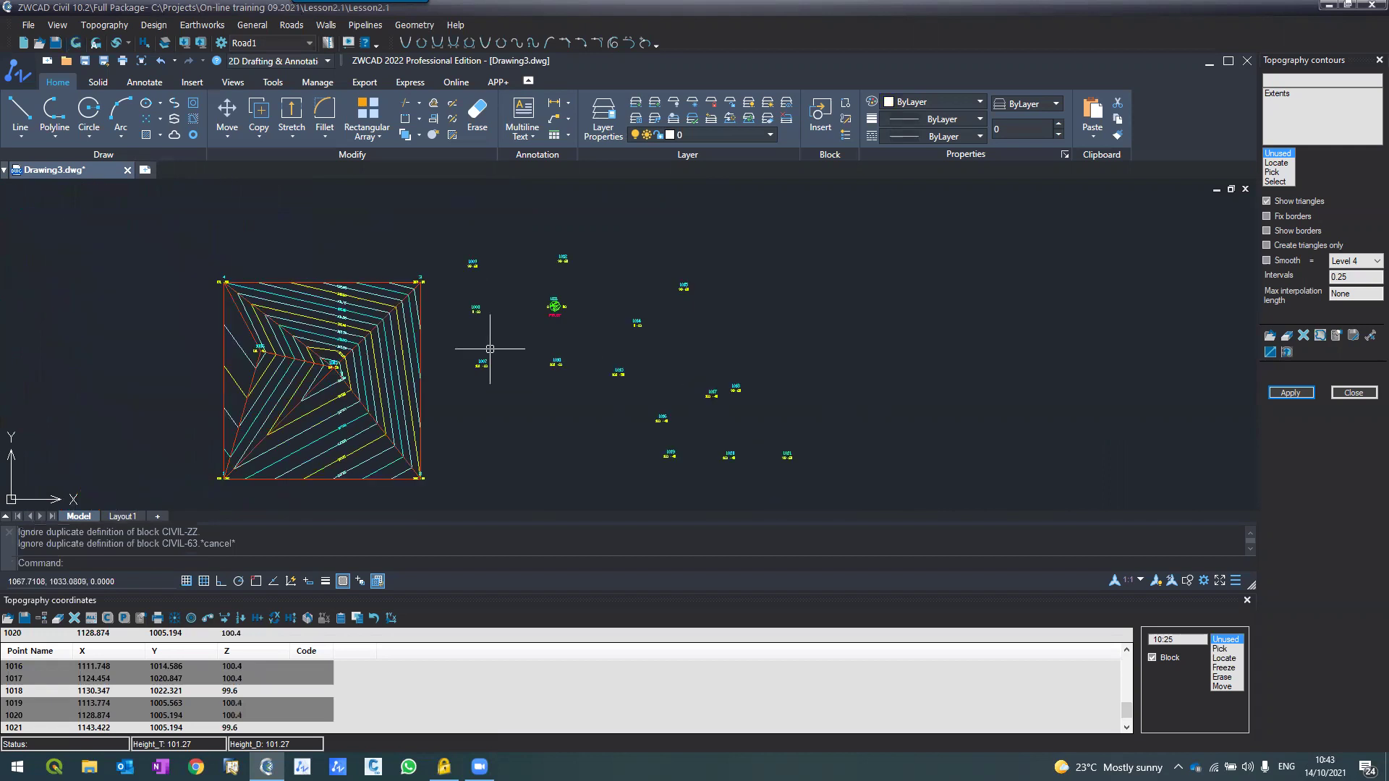
scroll(484, 304, up, 5)
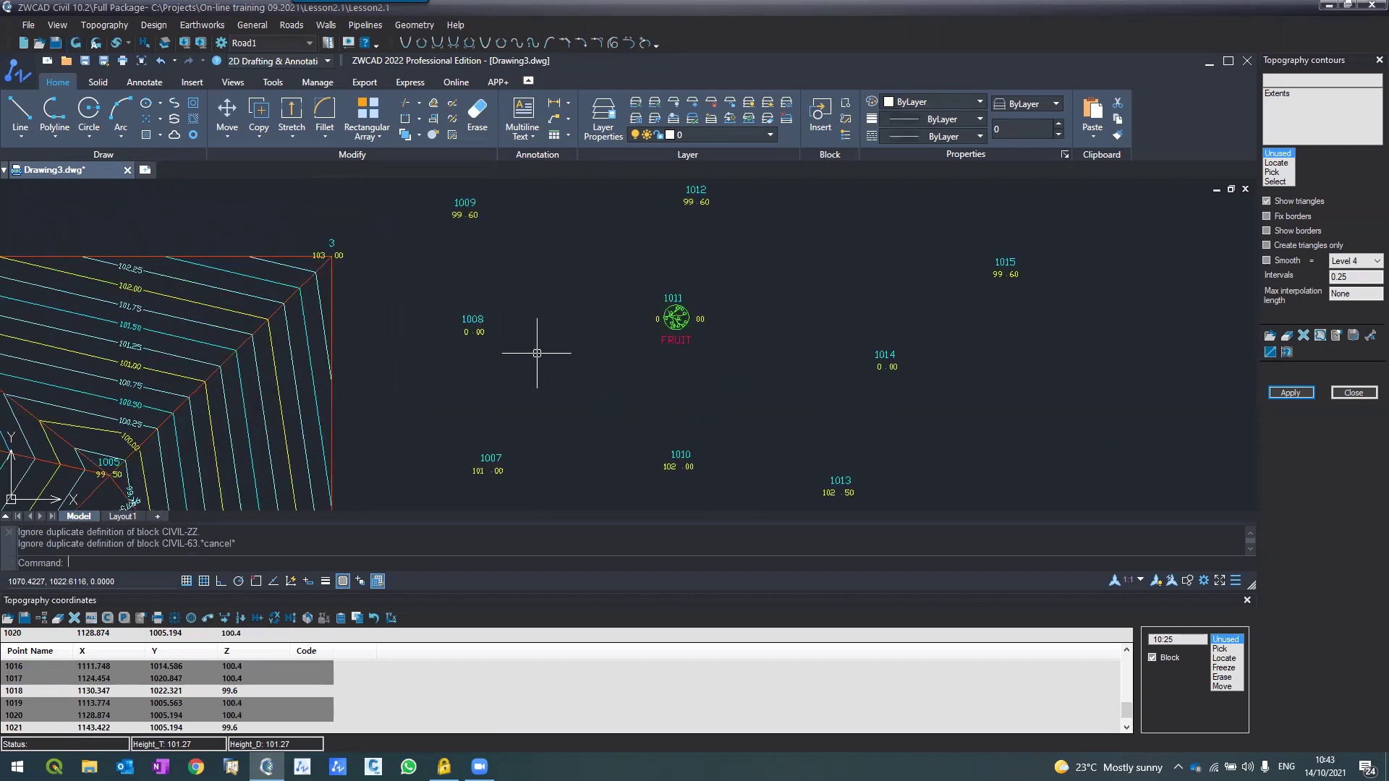
scroll(534, 353, down, 2)
scroll(515, 334, down, 4)
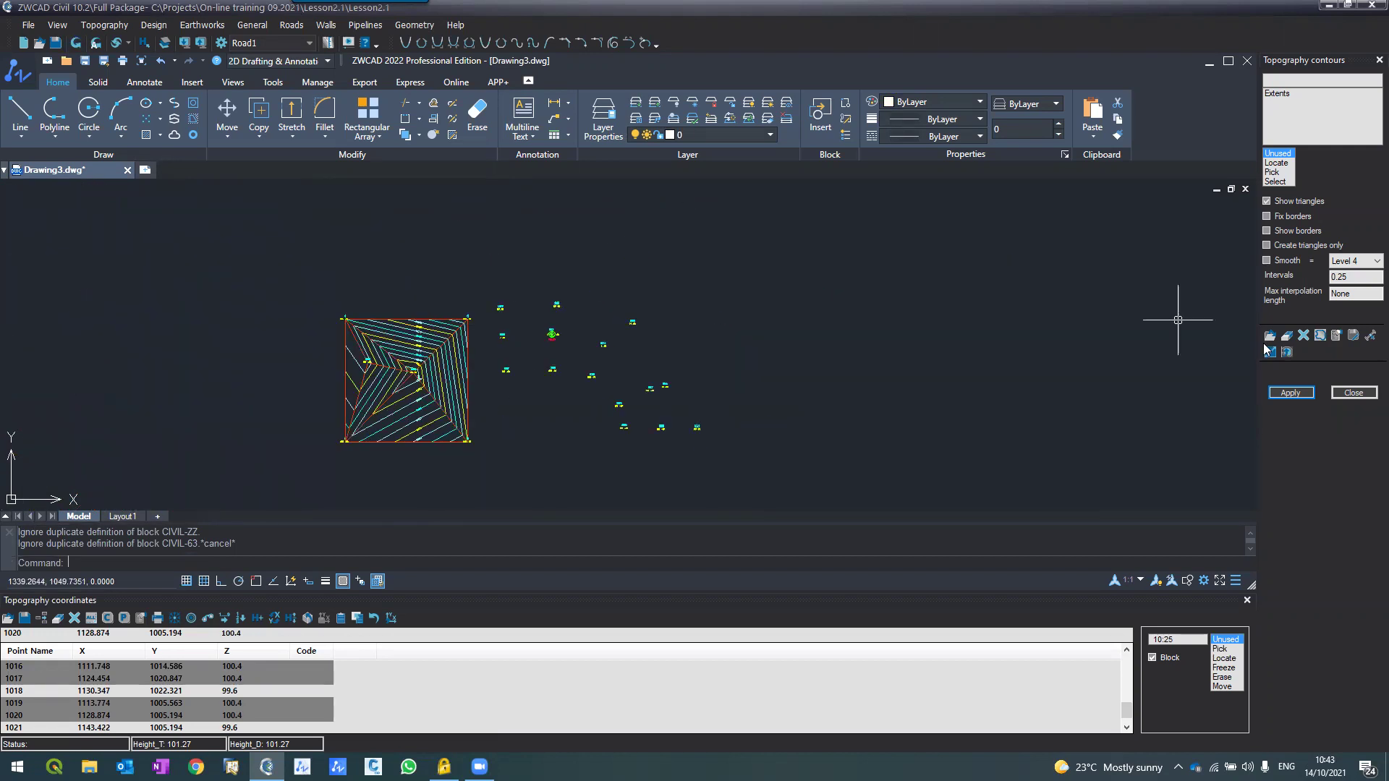
click(1291, 392)
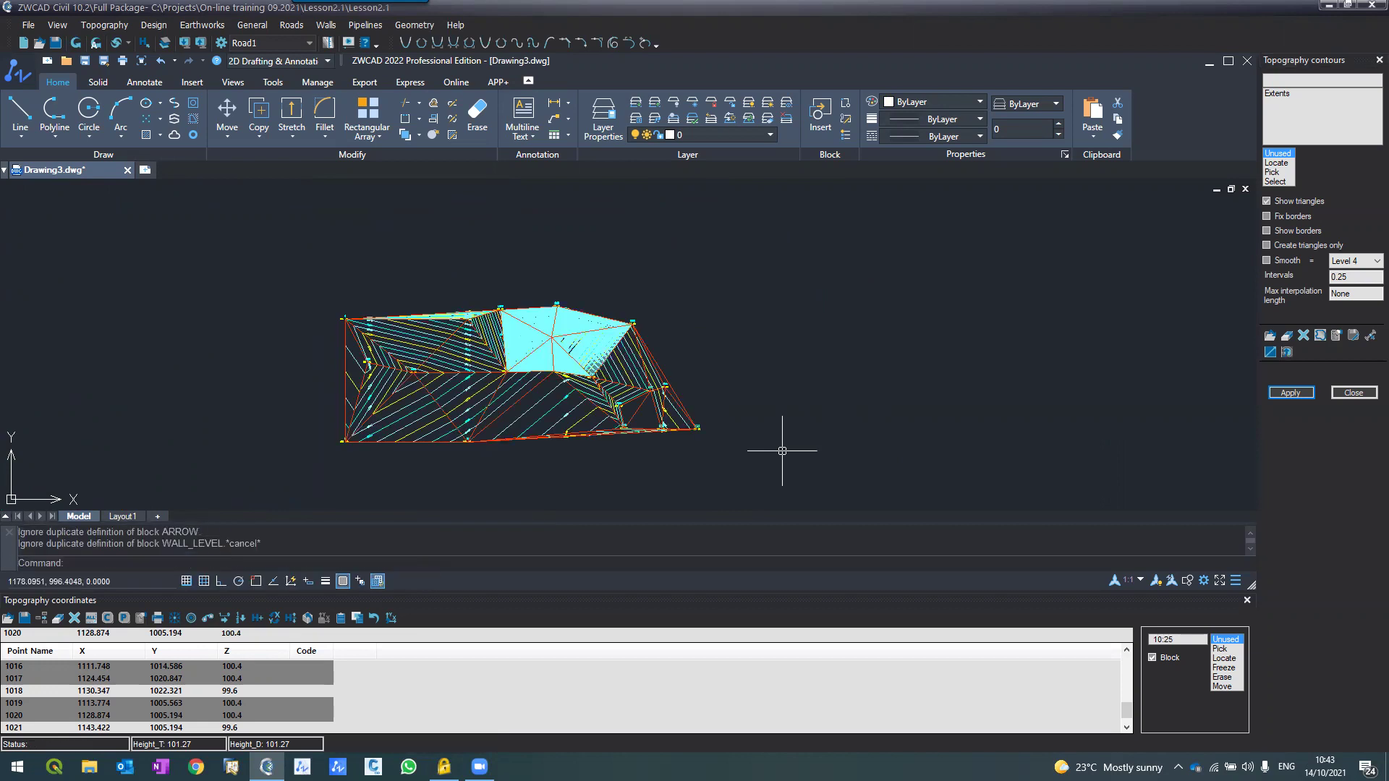
Step: Examine the dense contours around the points without real heights and compare them with the coordinates list
scroll(579, 351, up, 2)
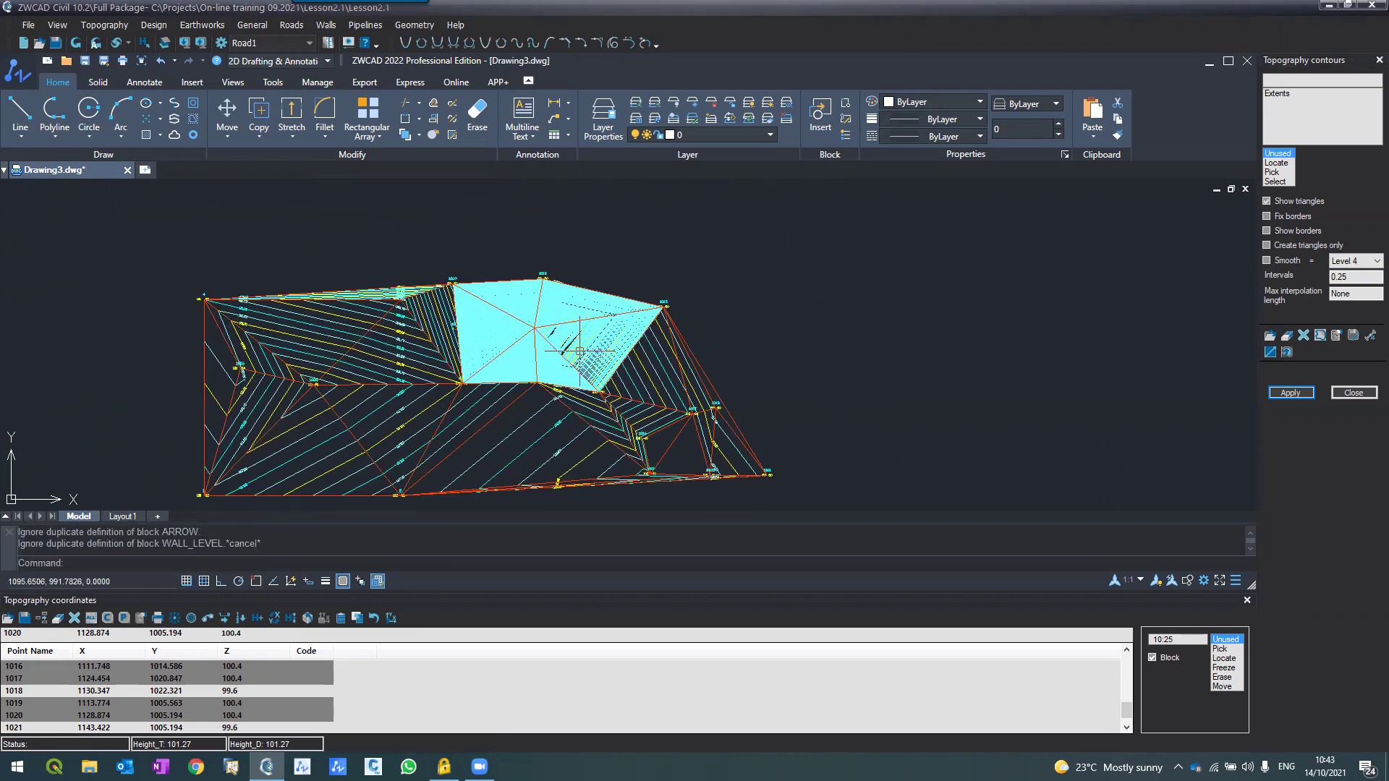
scroll(580, 351, up, 2)
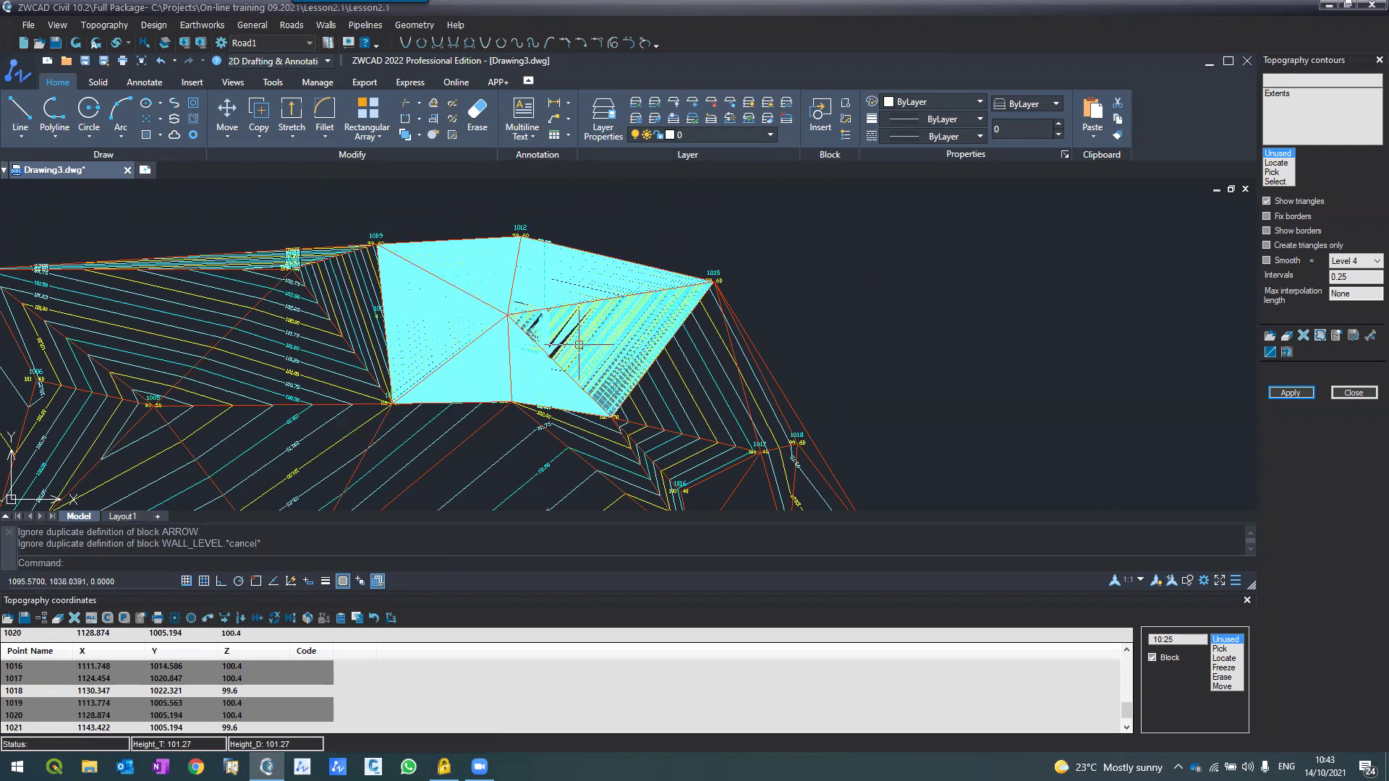
scroll(560, 336, up, 4)
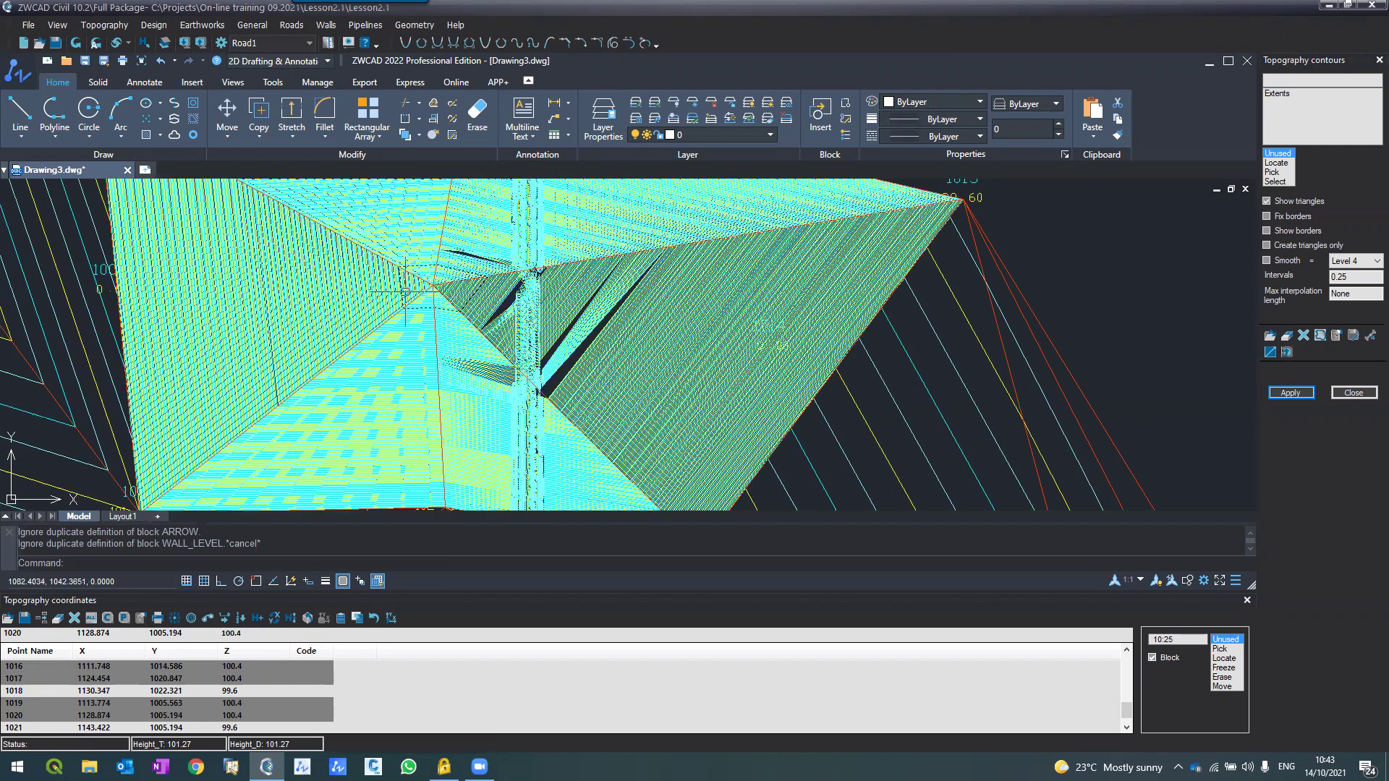
middle_drag(406, 293, 458, 342)
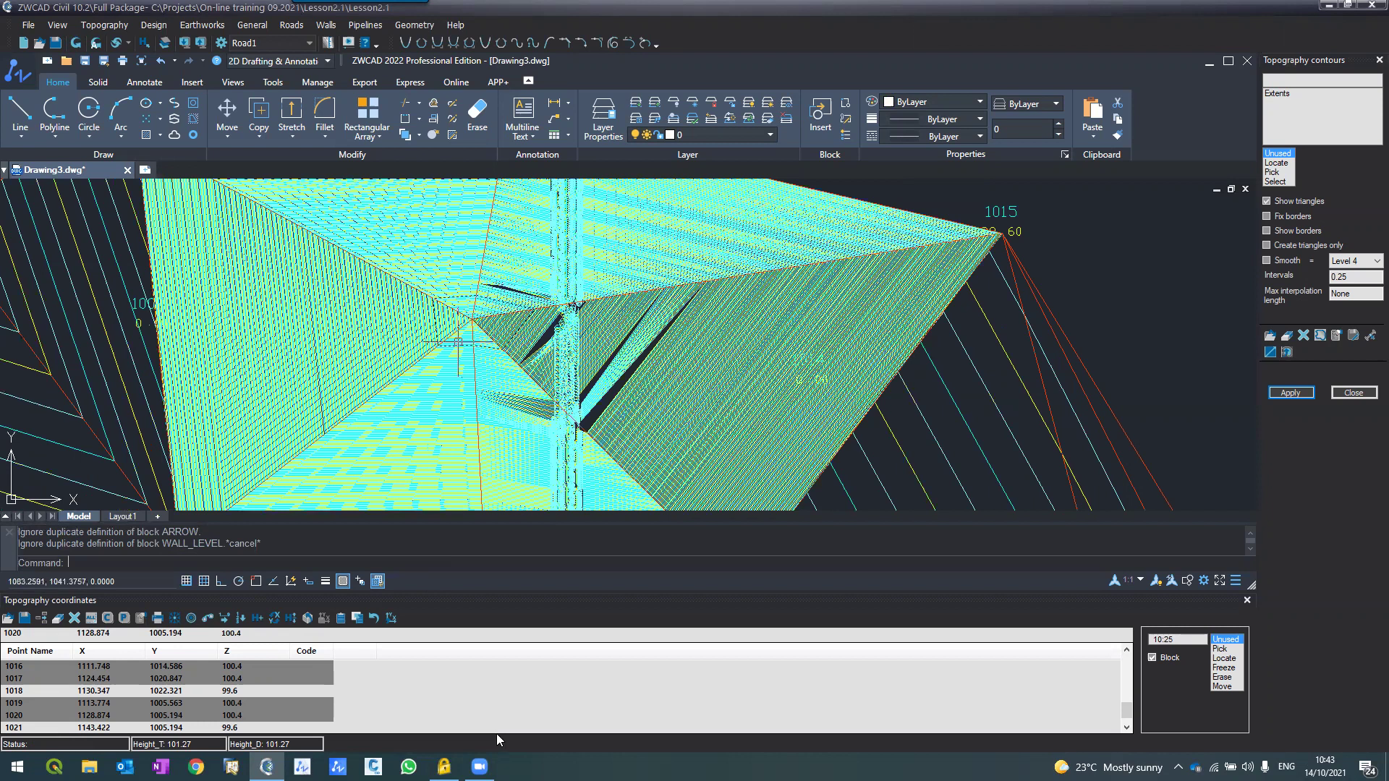
scroll(497, 734, up, 5)
drag(1122, 670, 1118, 720)
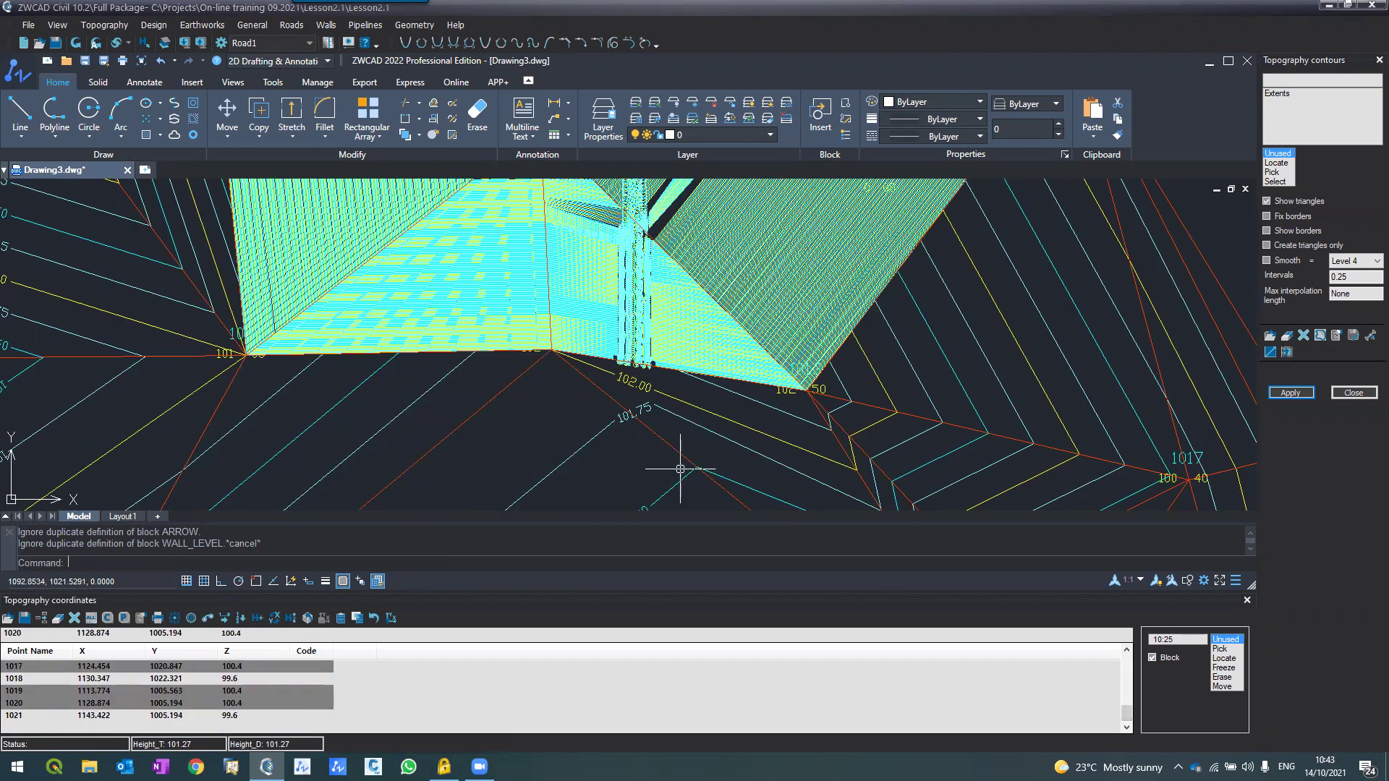
scroll(680, 469, down, 4)
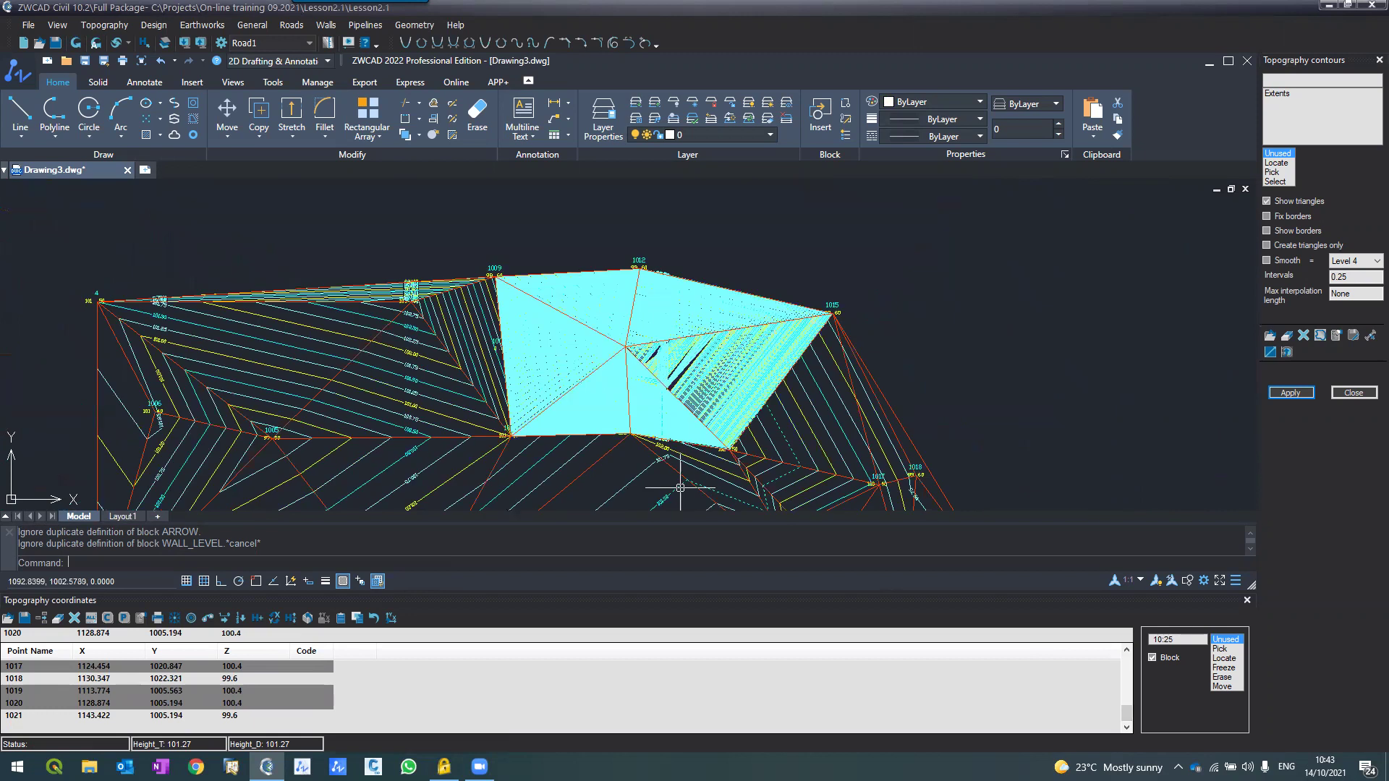
scroll(646, 370, up, 5)
scroll(583, 304, down, 5)
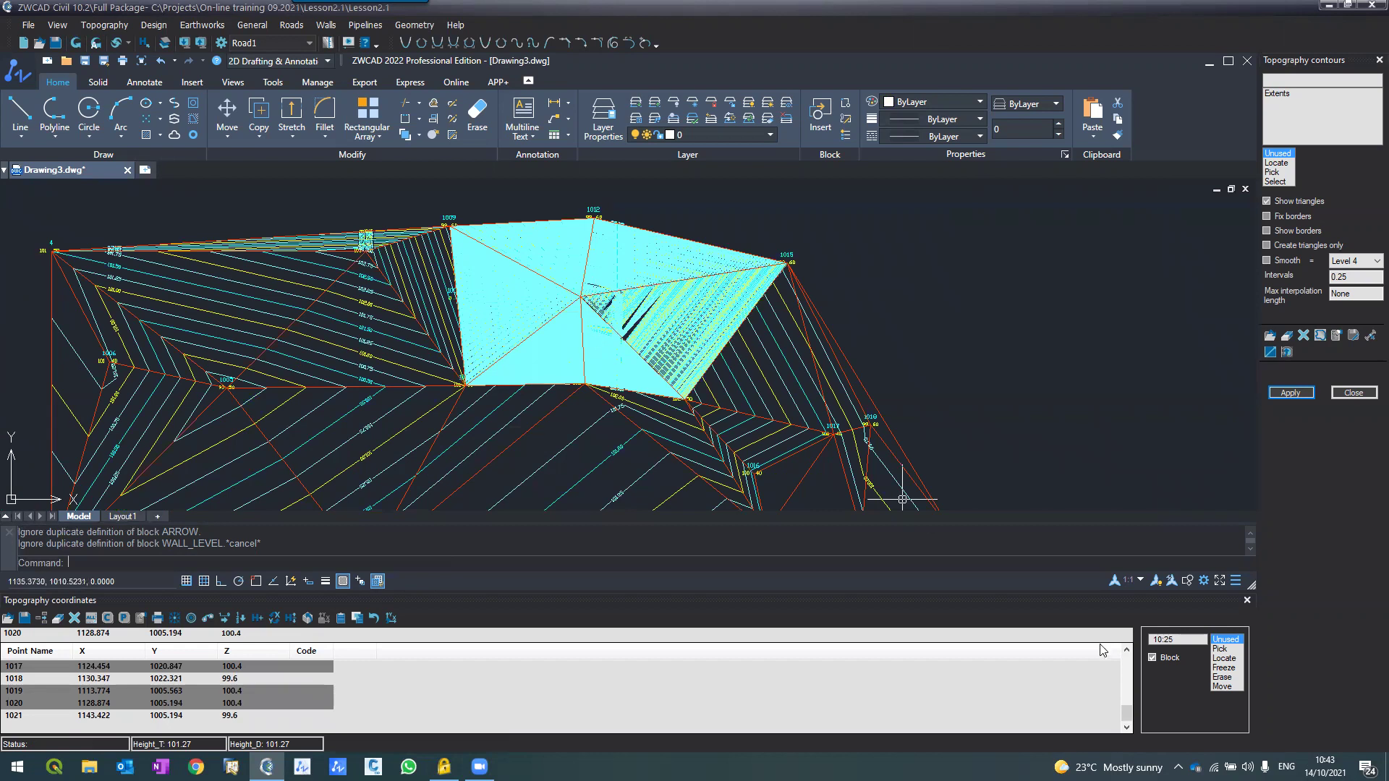
Step: Turn off block editing and find all points by height, using the at-most-height search mode with 50
click(1113, 686)
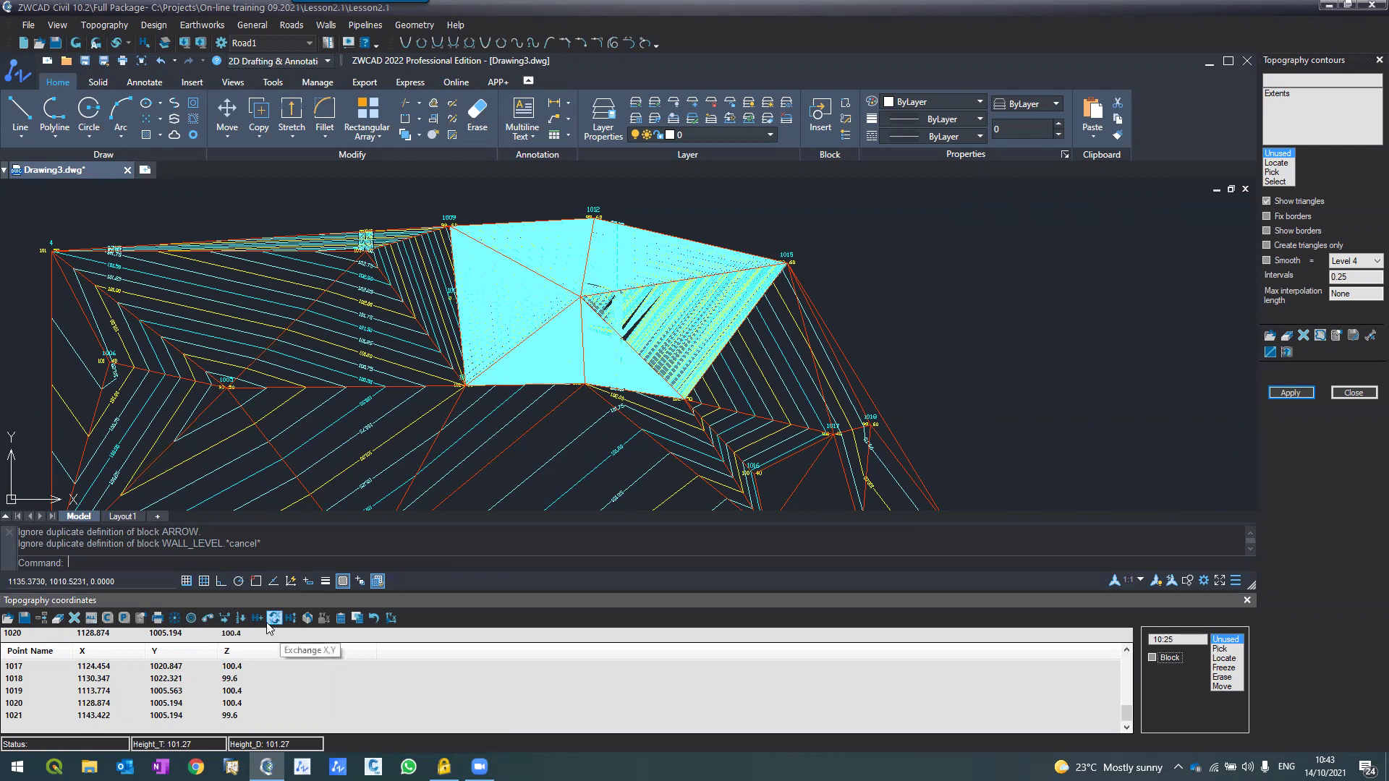
click(209, 621)
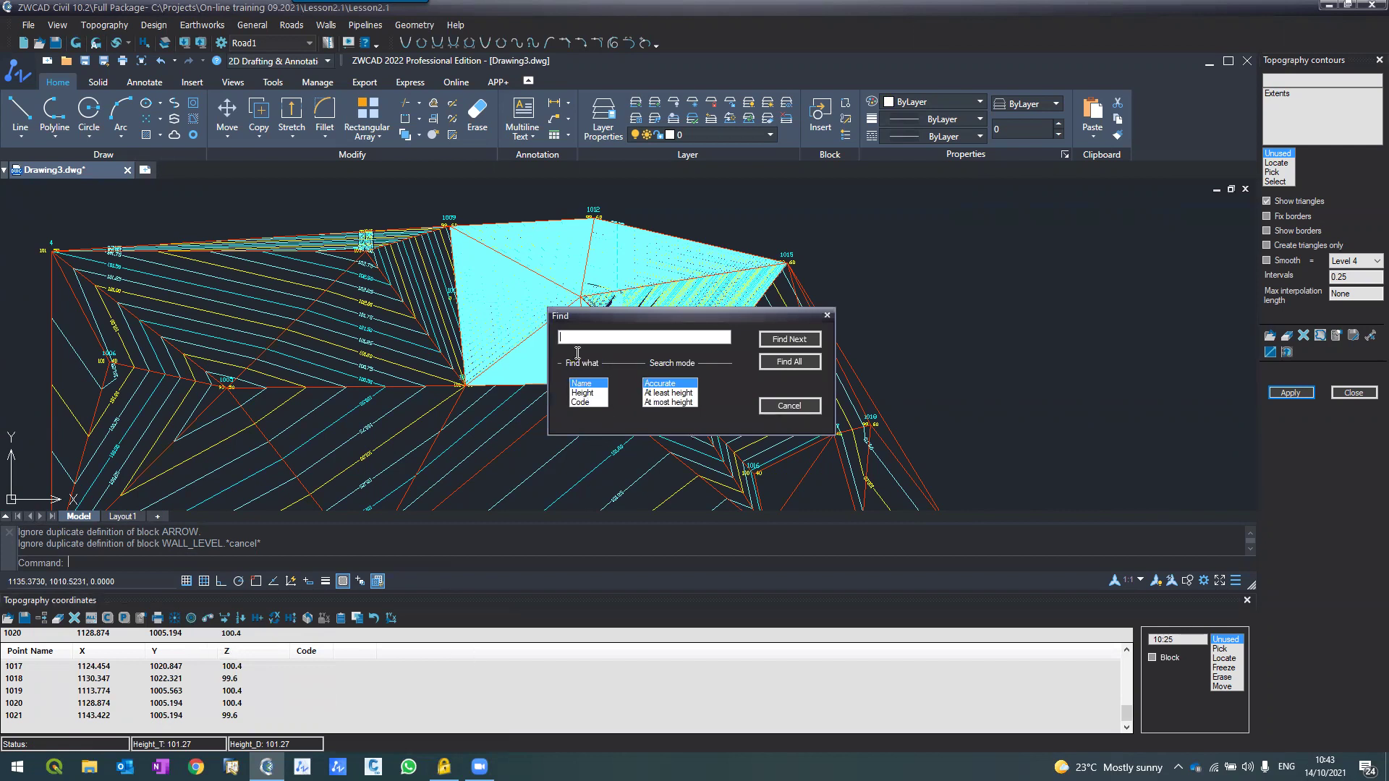
click(589, 395)
click(650, 403)
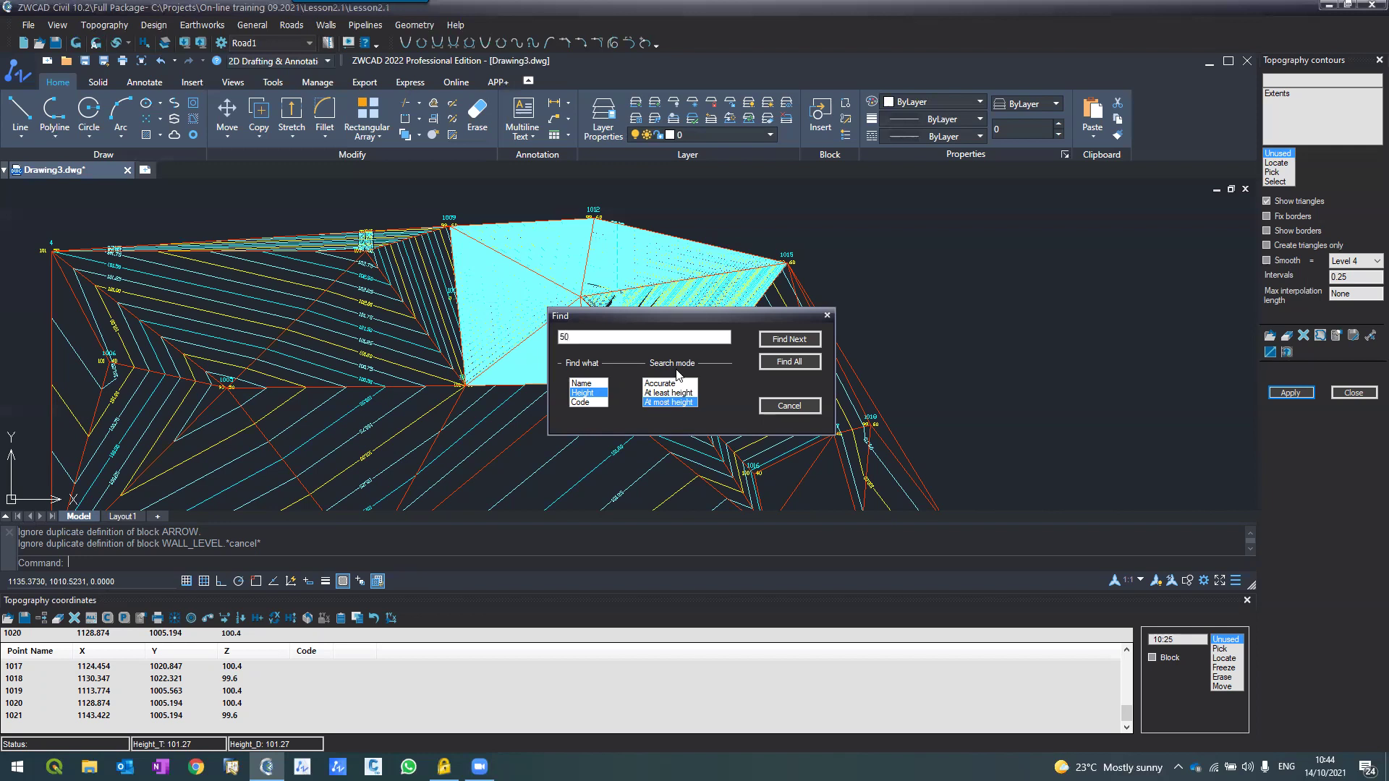
click(788, 363)
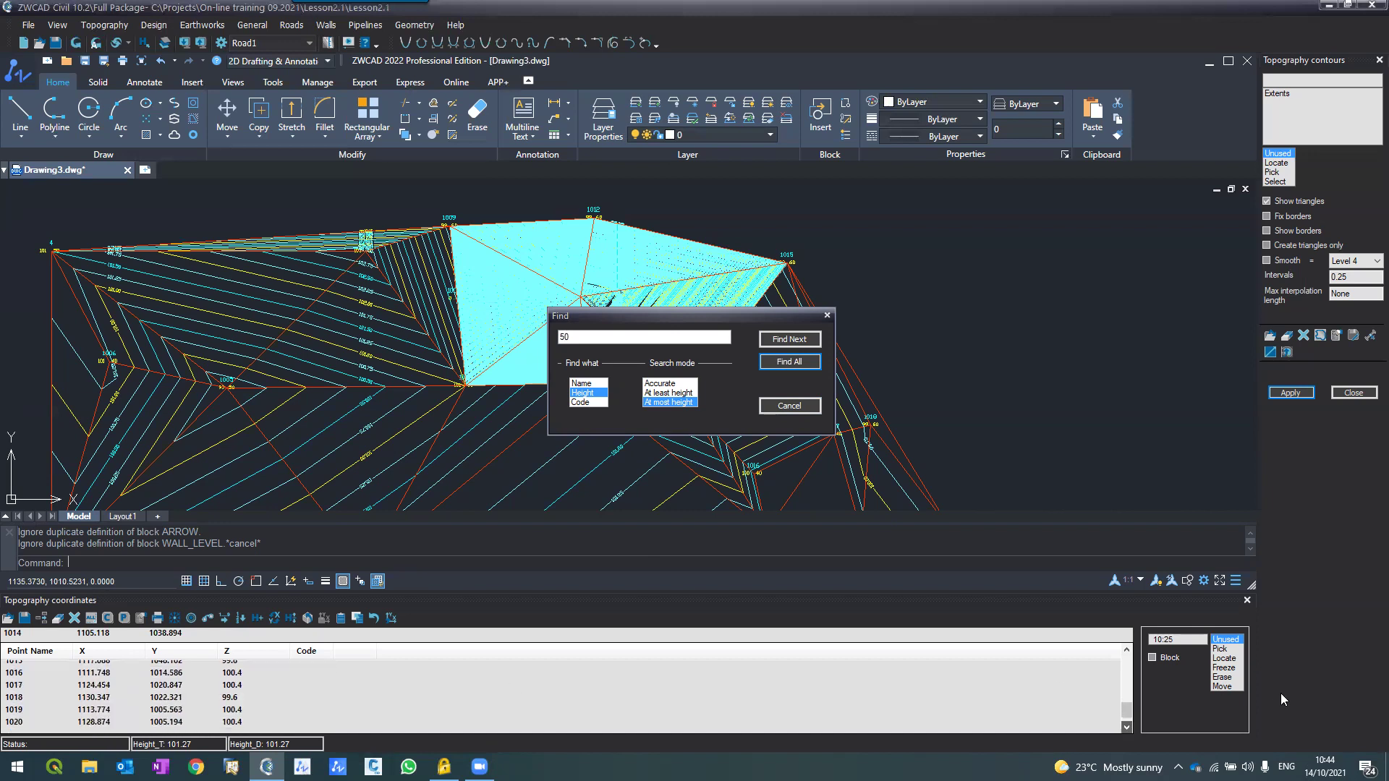
Step: Review the found points in the coordinates list, delete them all with block editing enabled, and close the search
click(1126, 650)
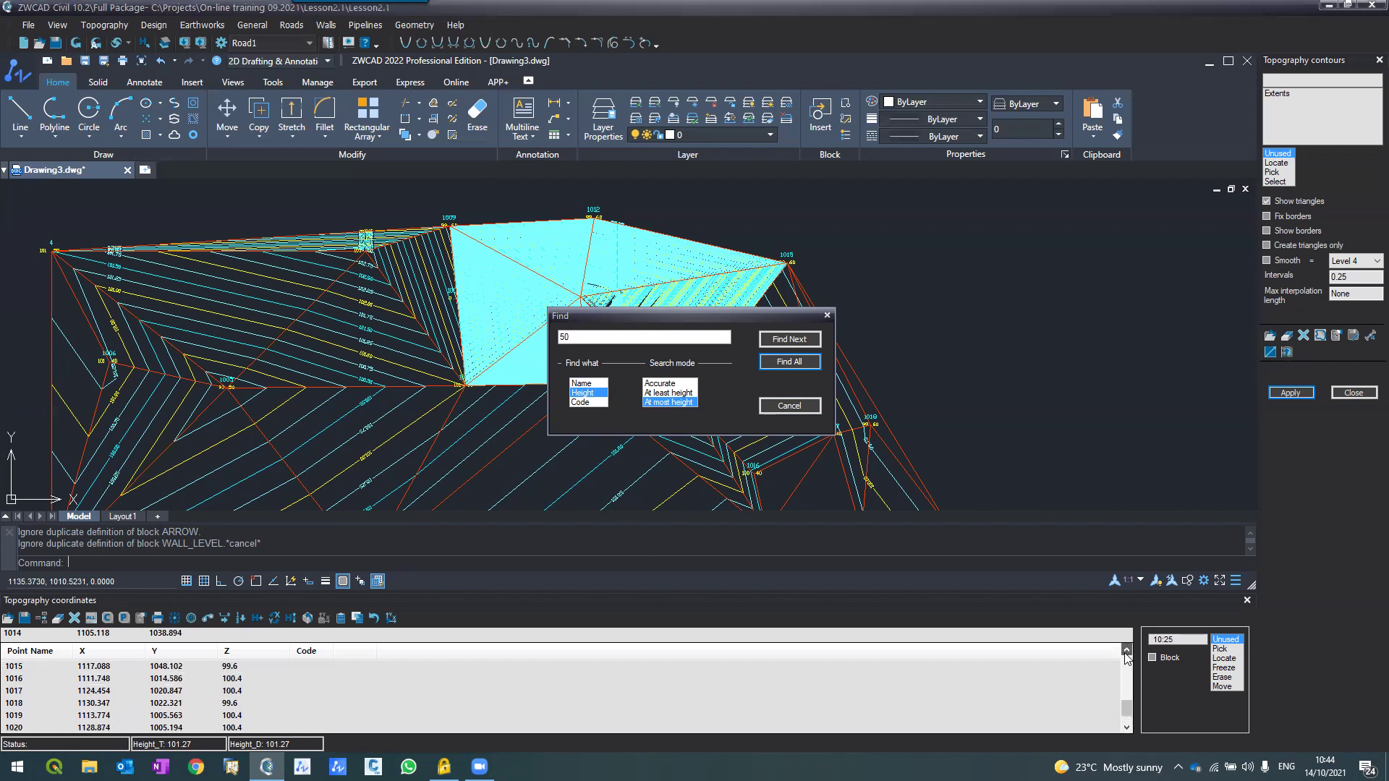
click(1126, 650)
click(1126, 651)
click(1126, 650)
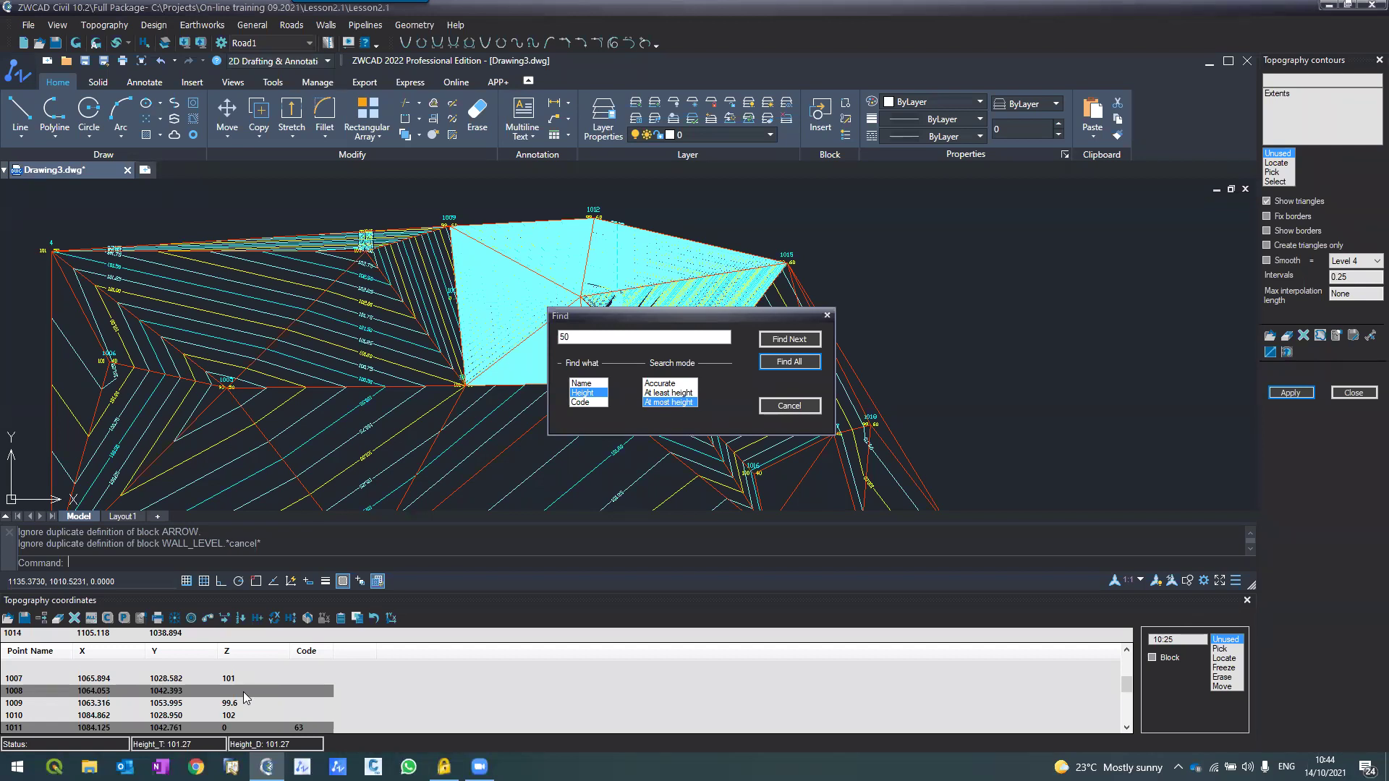
click(1153, 658)
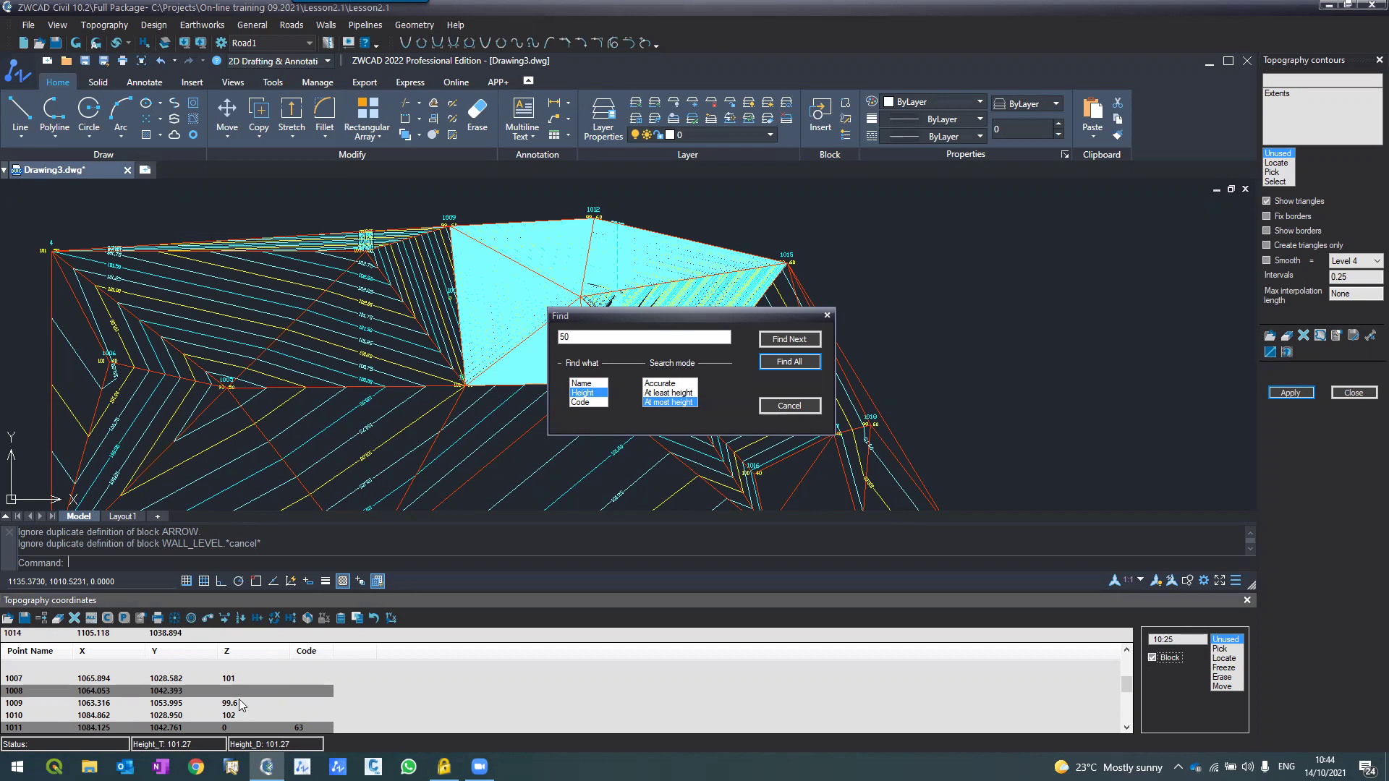
click(58, 619)
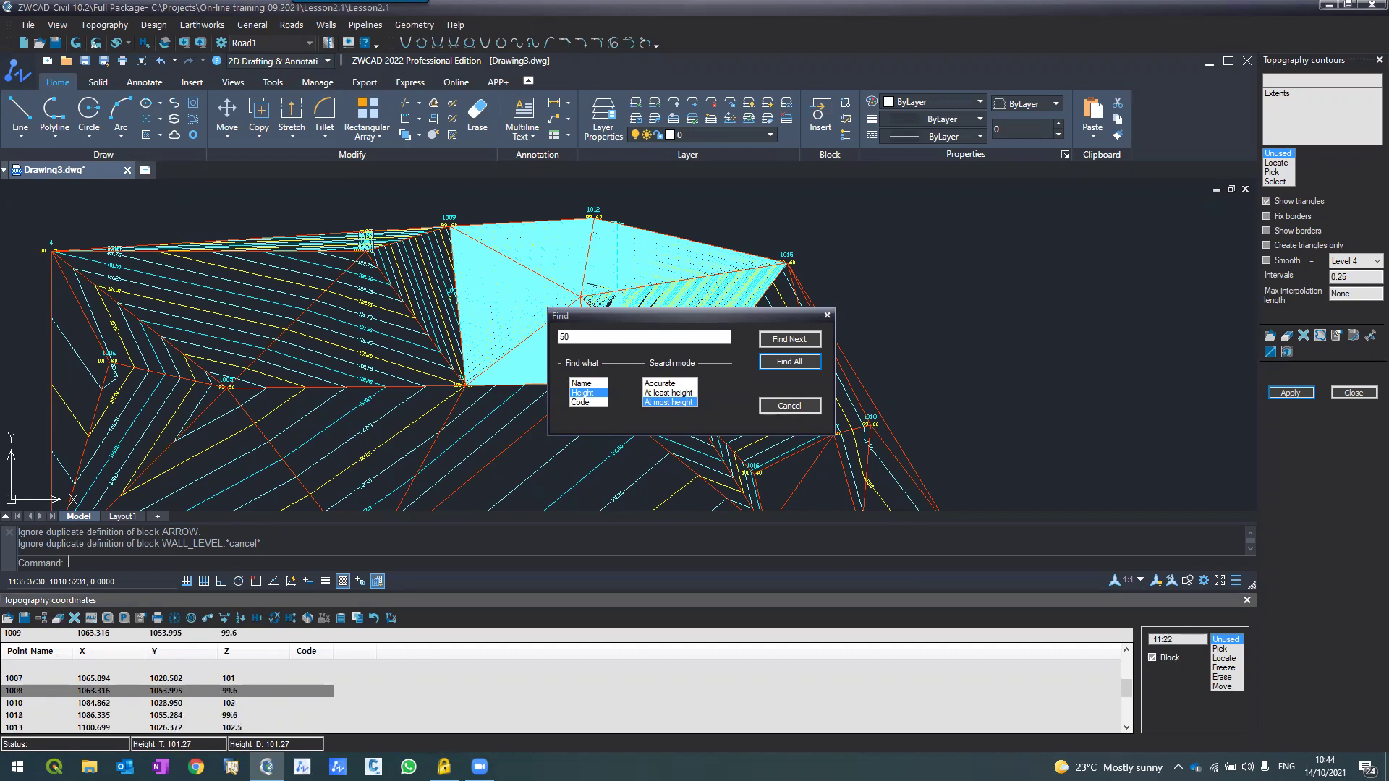
click(774, 406)
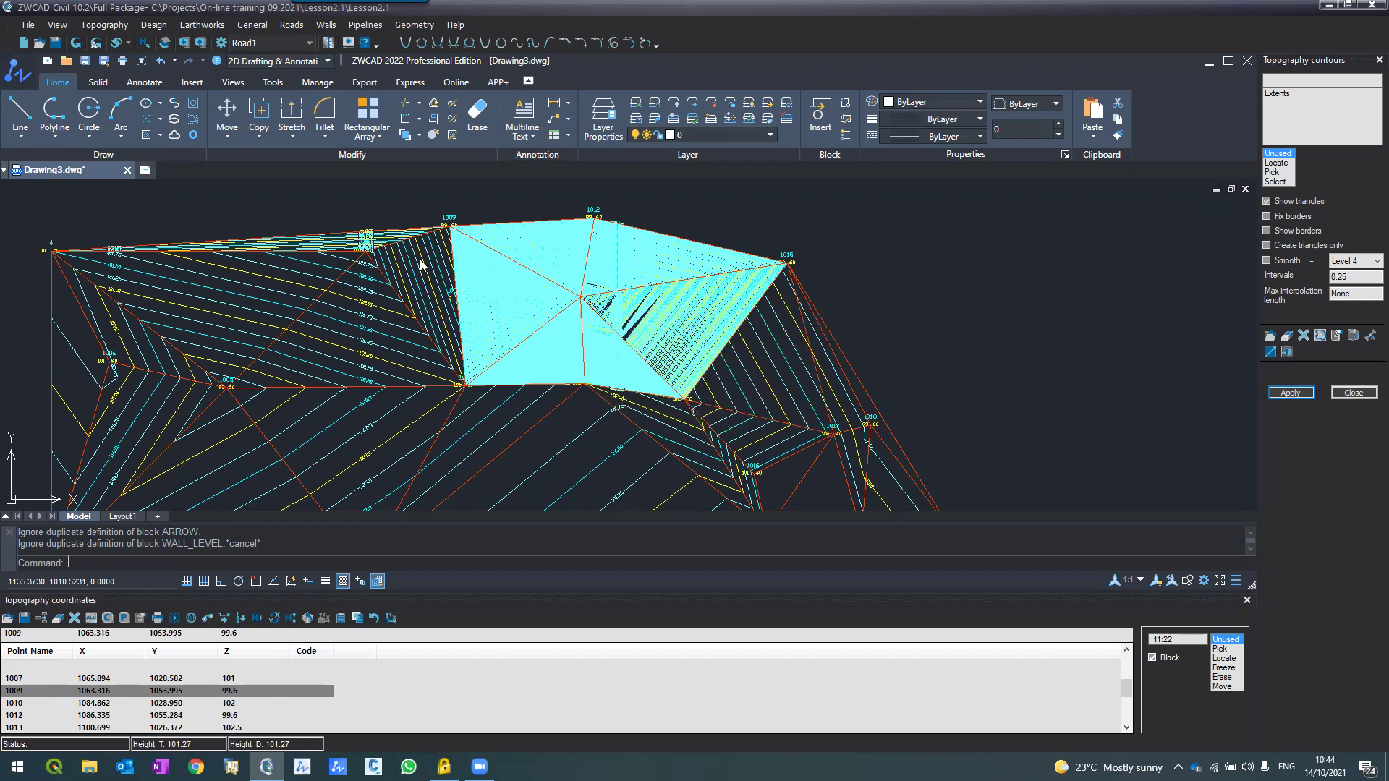
Step: Refresh the drawing, regenerate the contours and triangles from the remaining points, and inspect the new surface
click(76, 44)
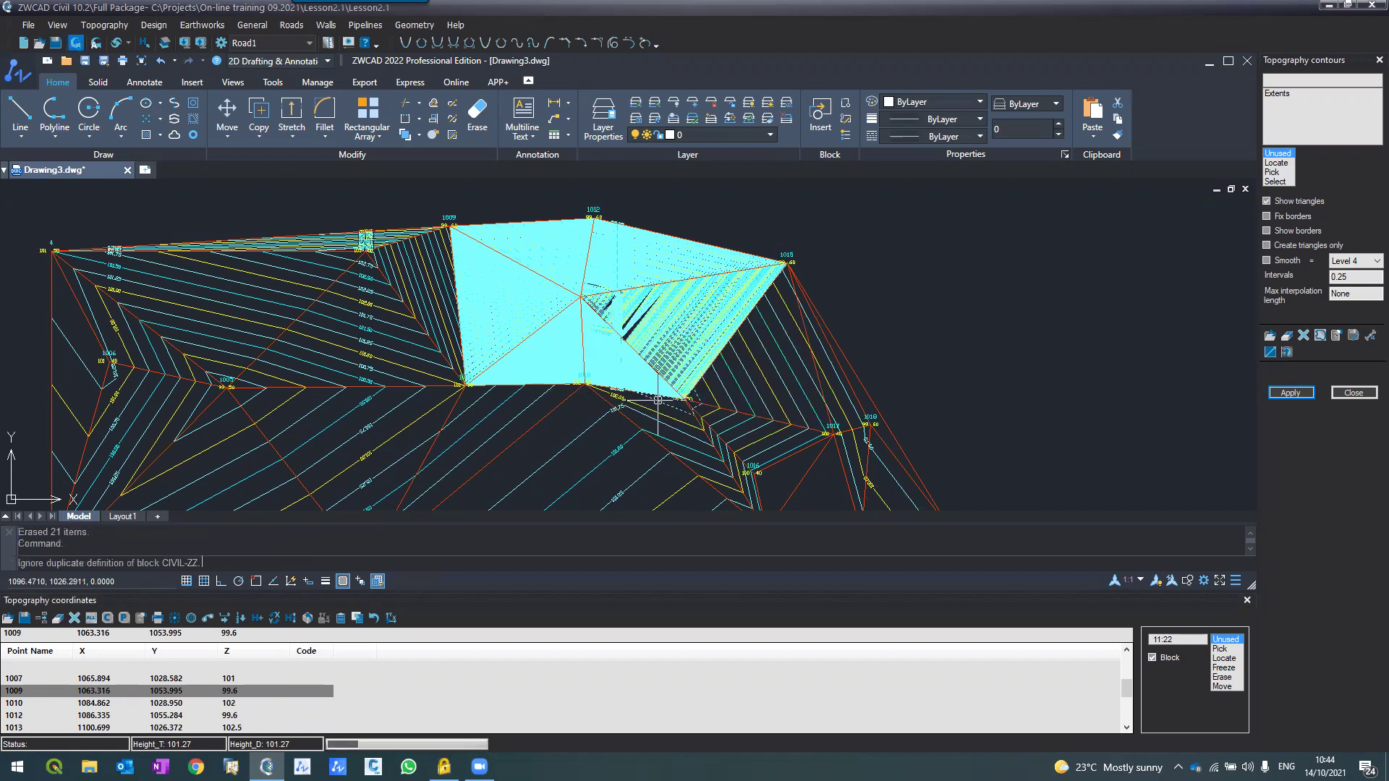
click(1291, 395)
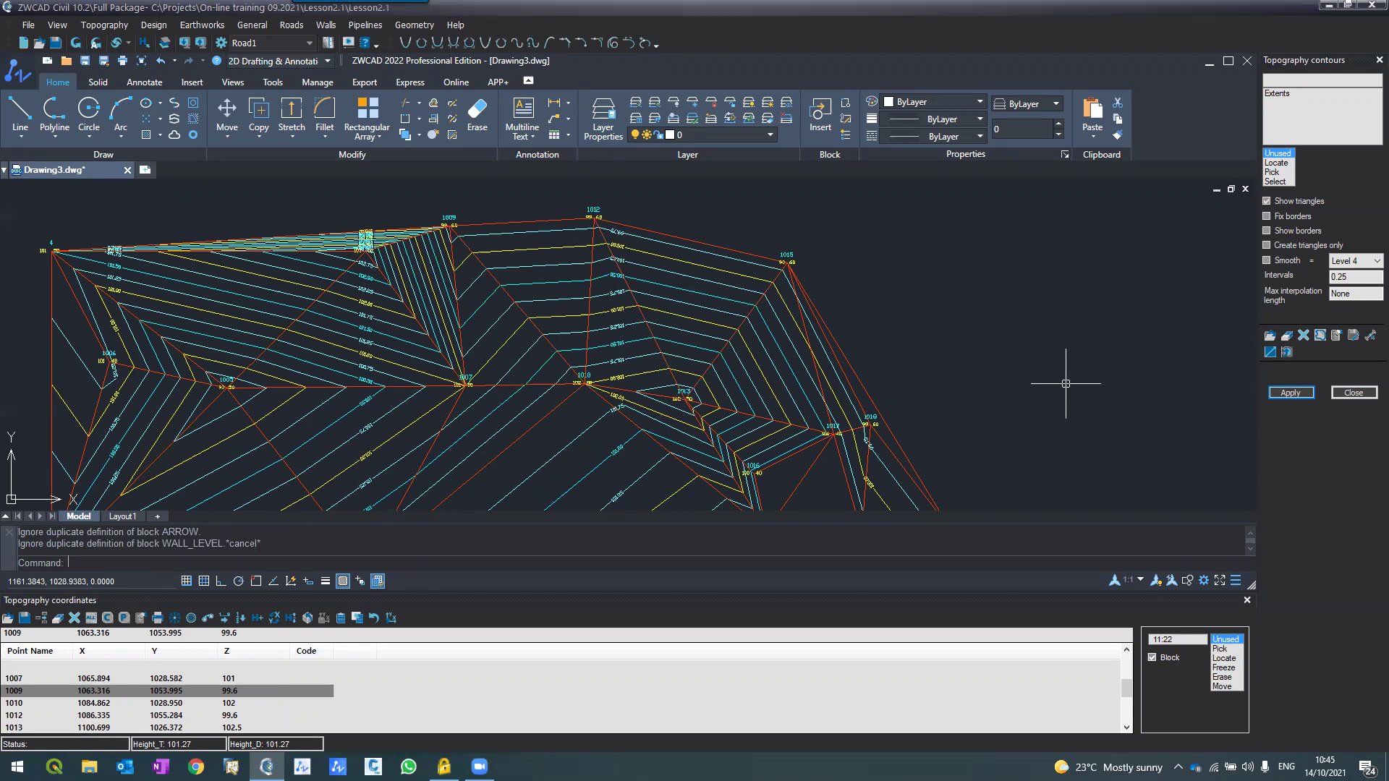
scroll(506, 310, down, 4)
scroll(511, 310, up, 2)
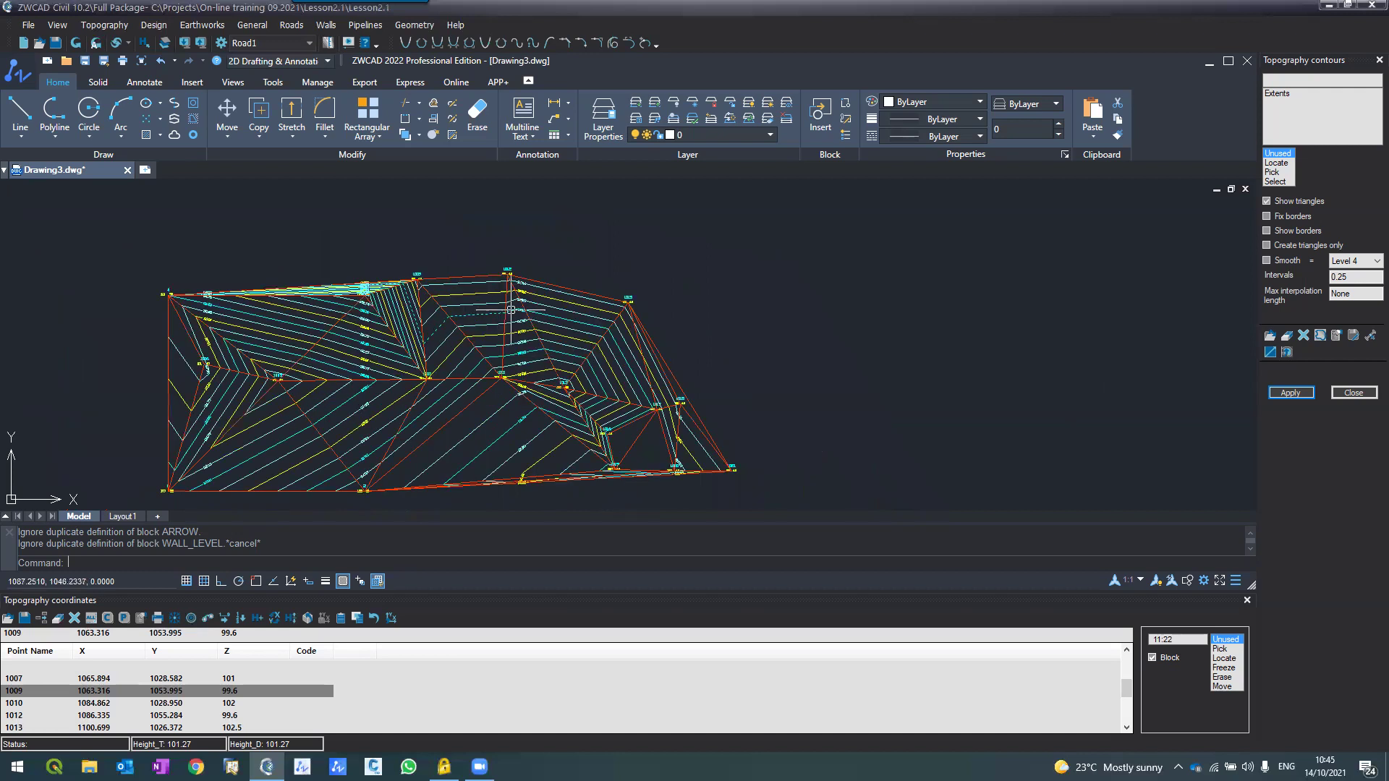
scroll(513, 318, down, 2)
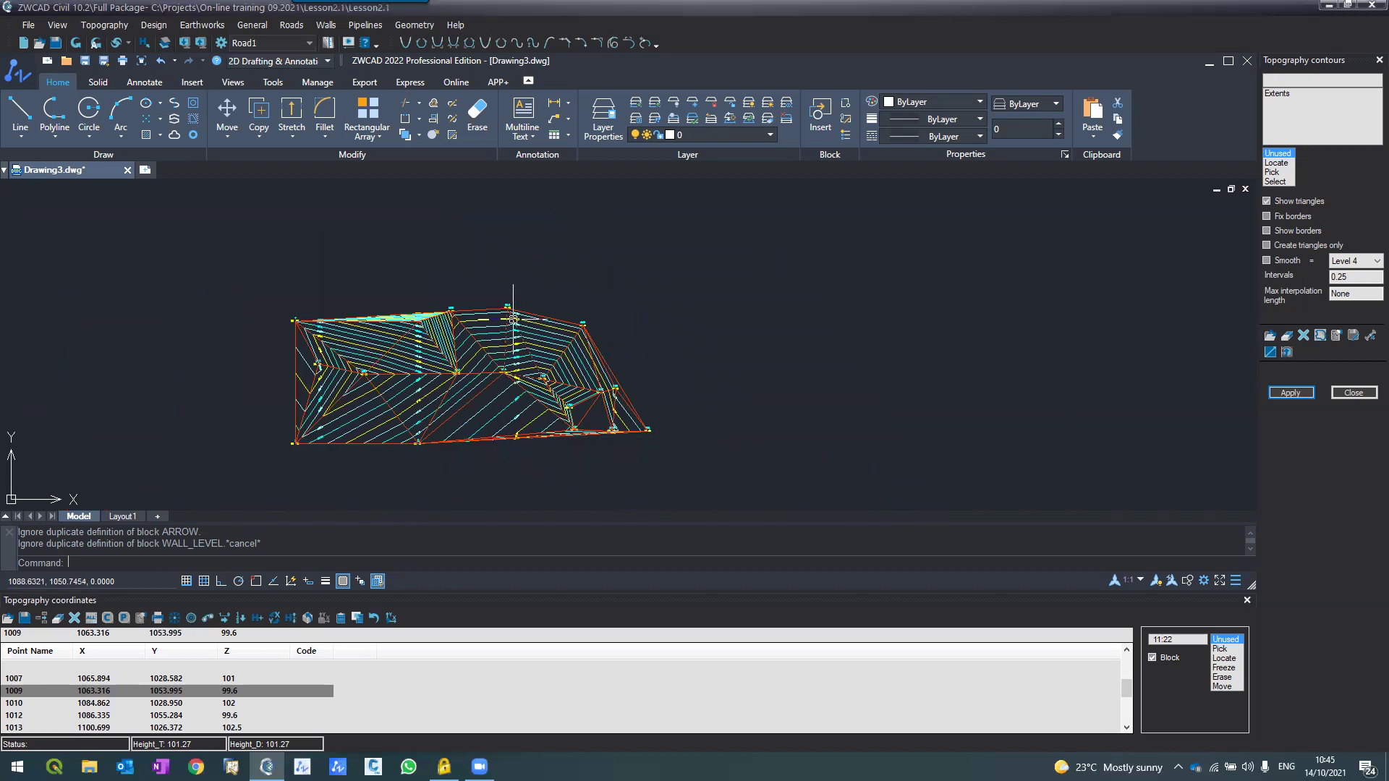
scroll(500, 375, up, 4)
scroll(560, 230, down, 4)
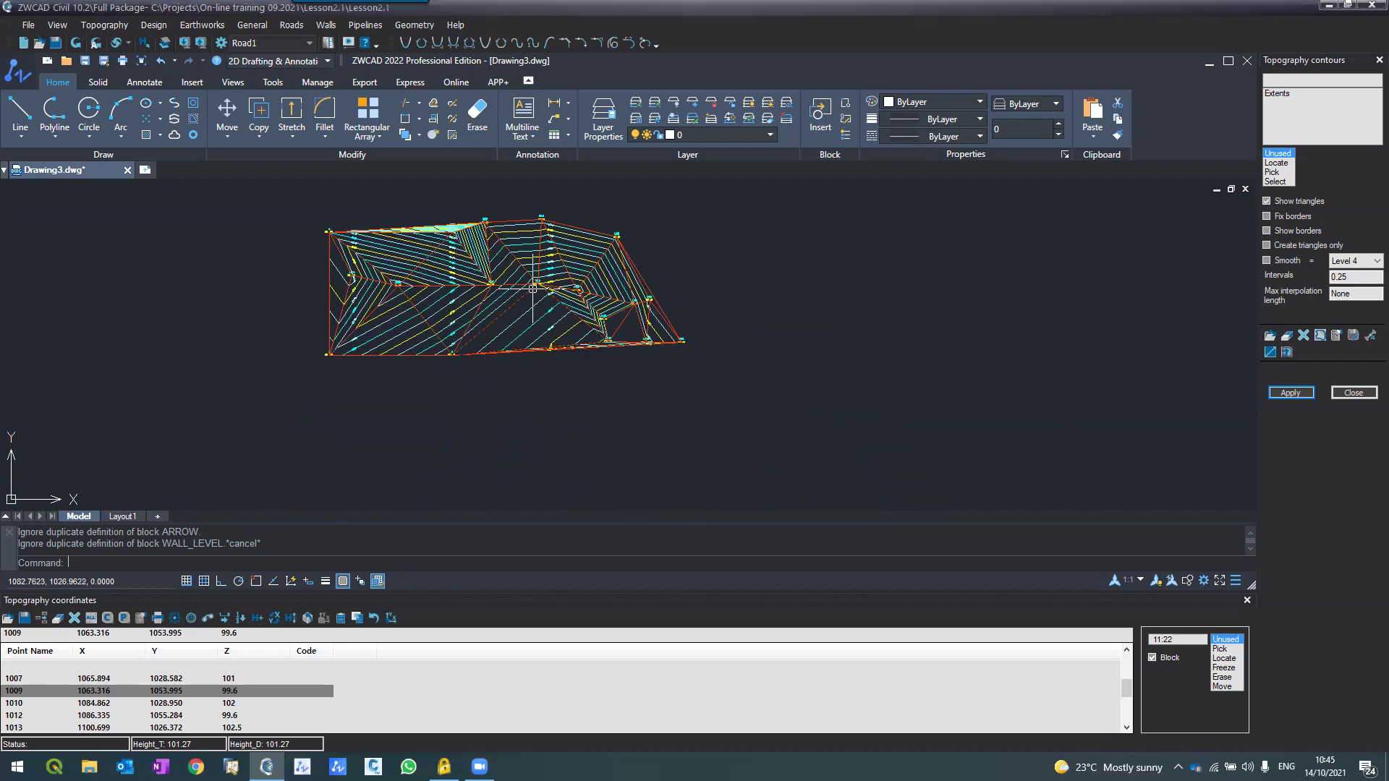
scroll(532, 289, up, 2)
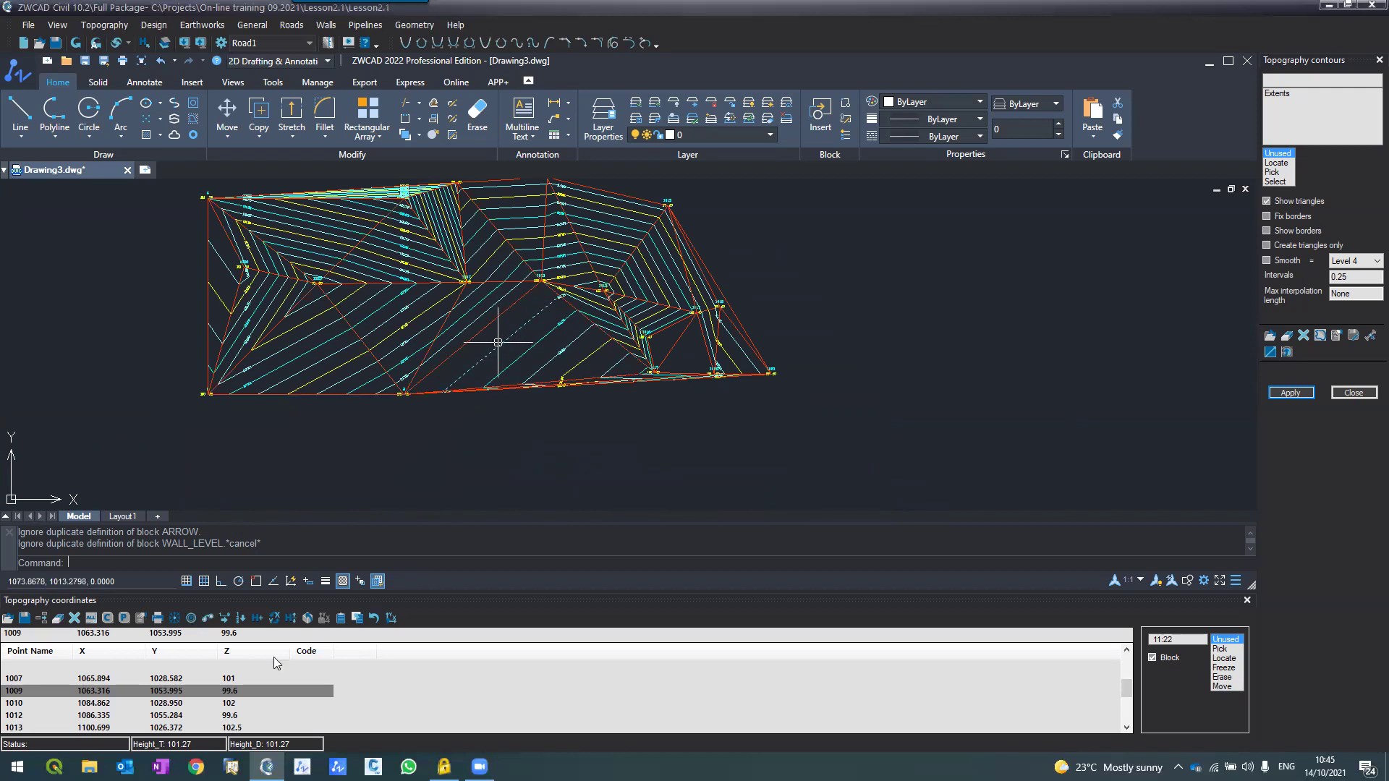
scroll(498, 343, up, 2)
click(208, 621)
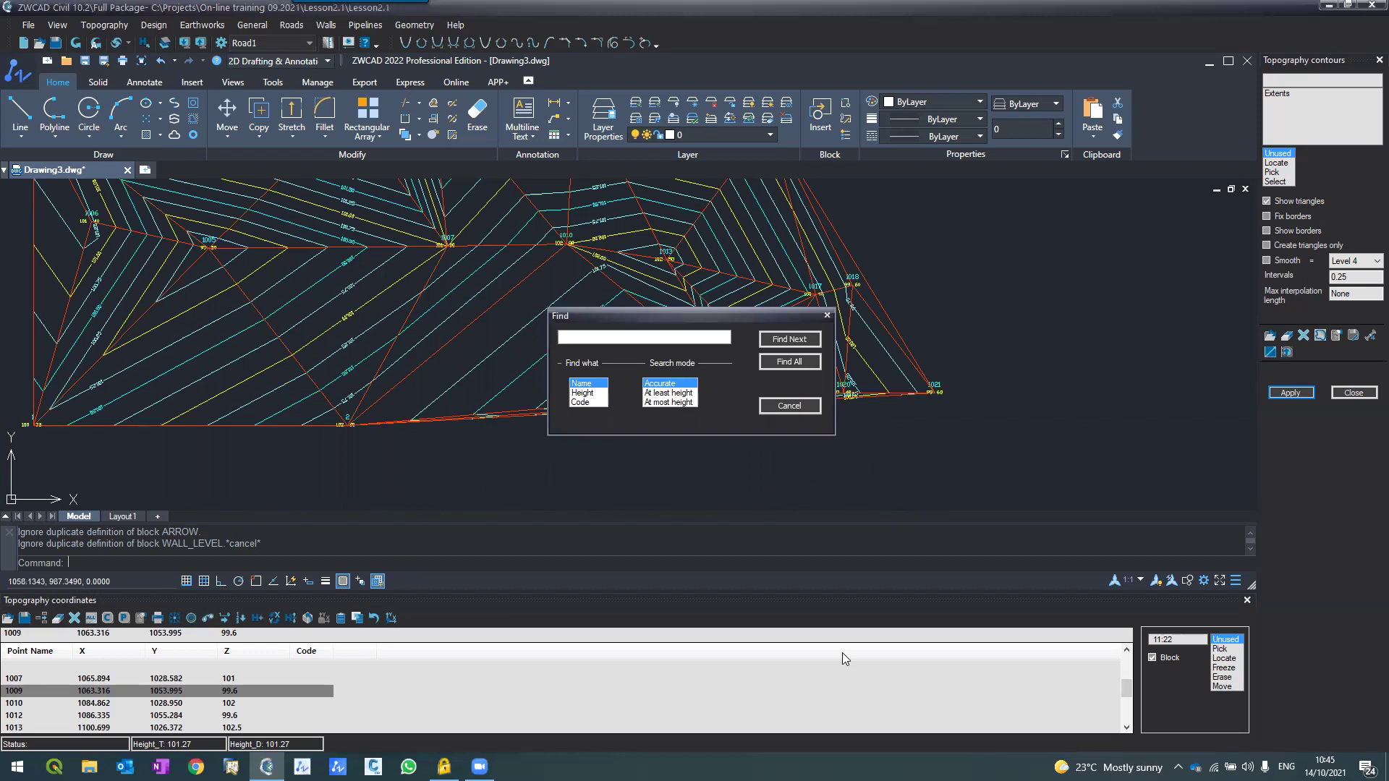
key(Down)
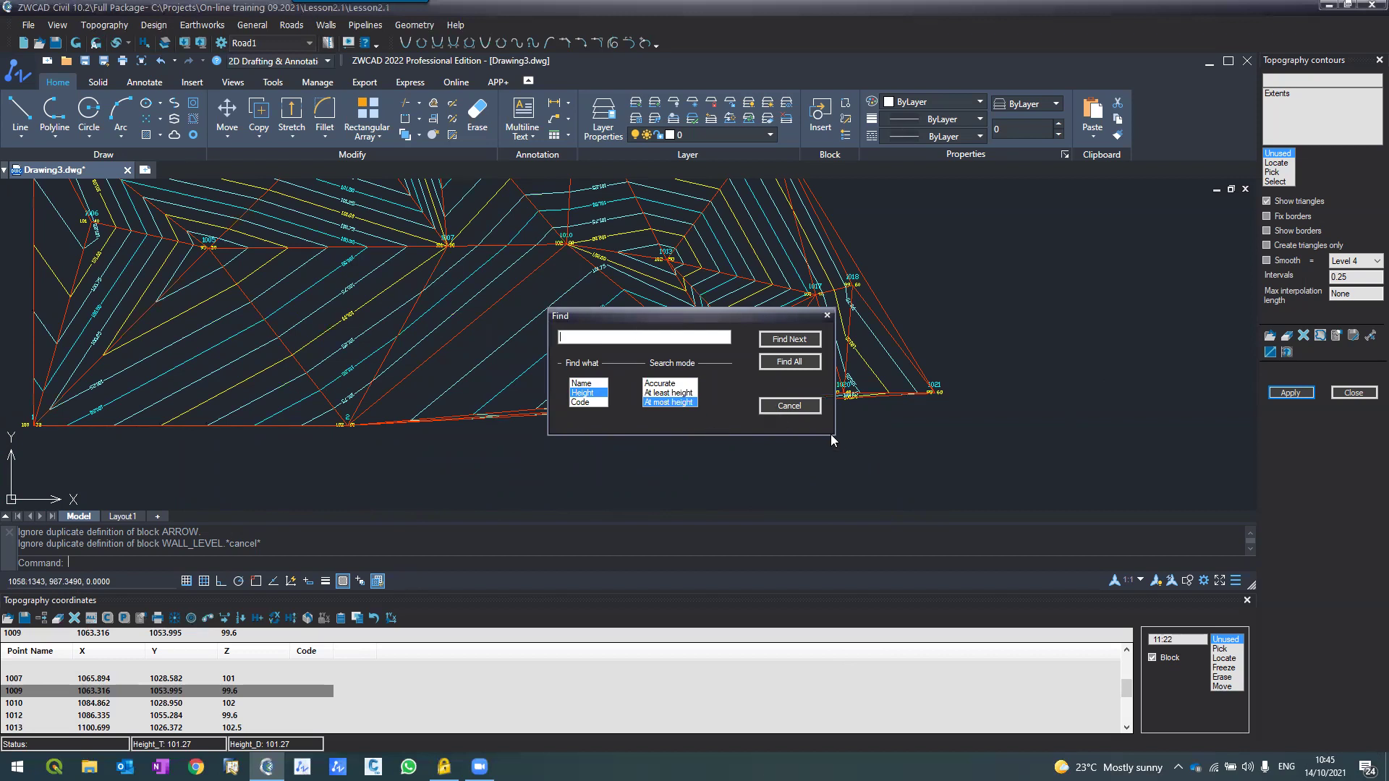
text(50)
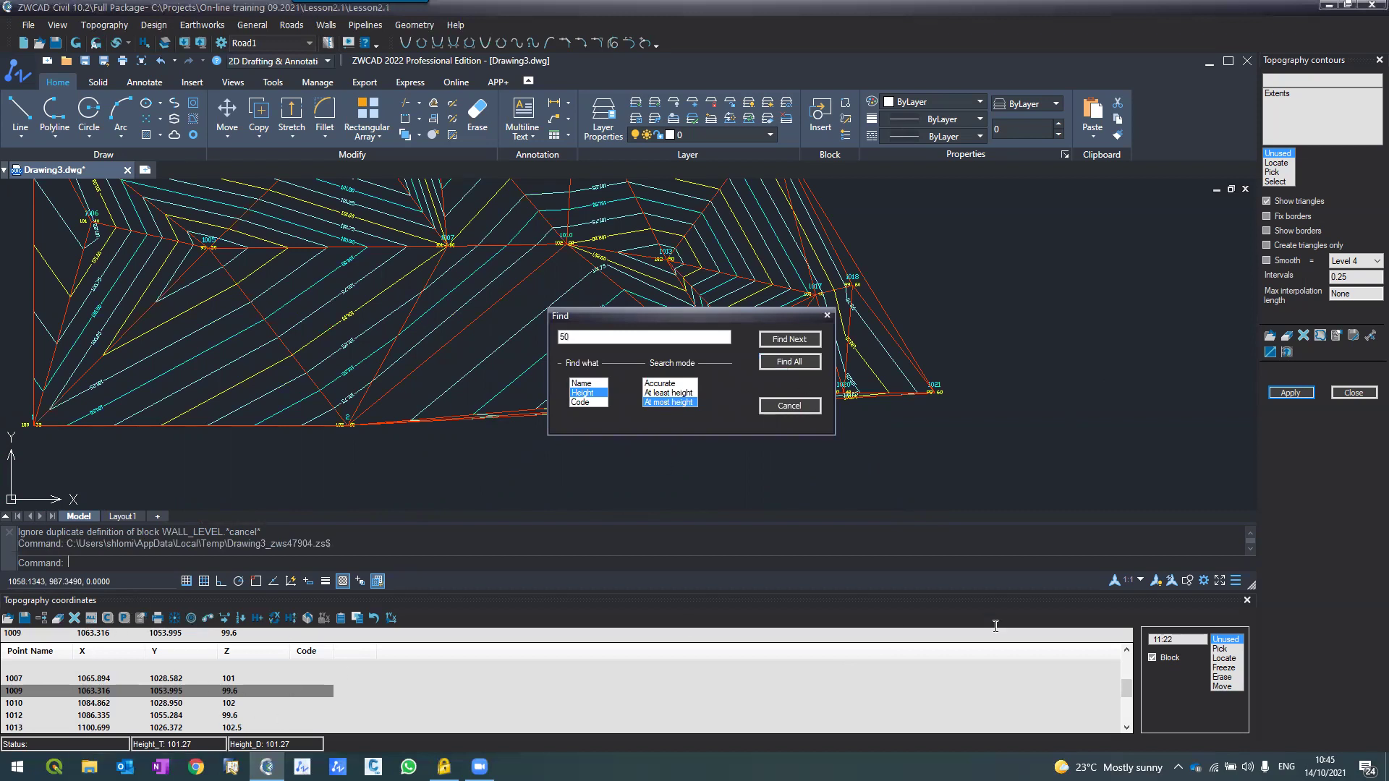
click(1152, 657)
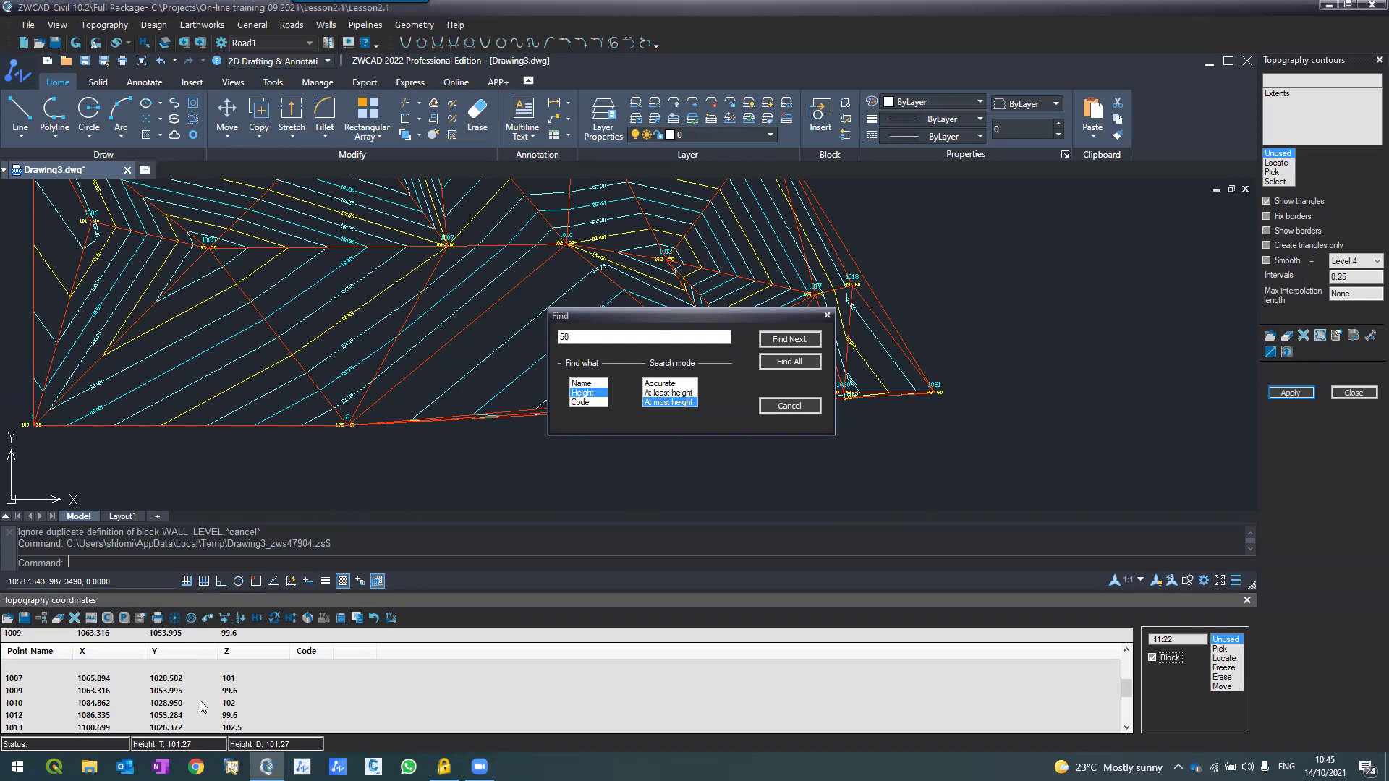
click(780, 406)
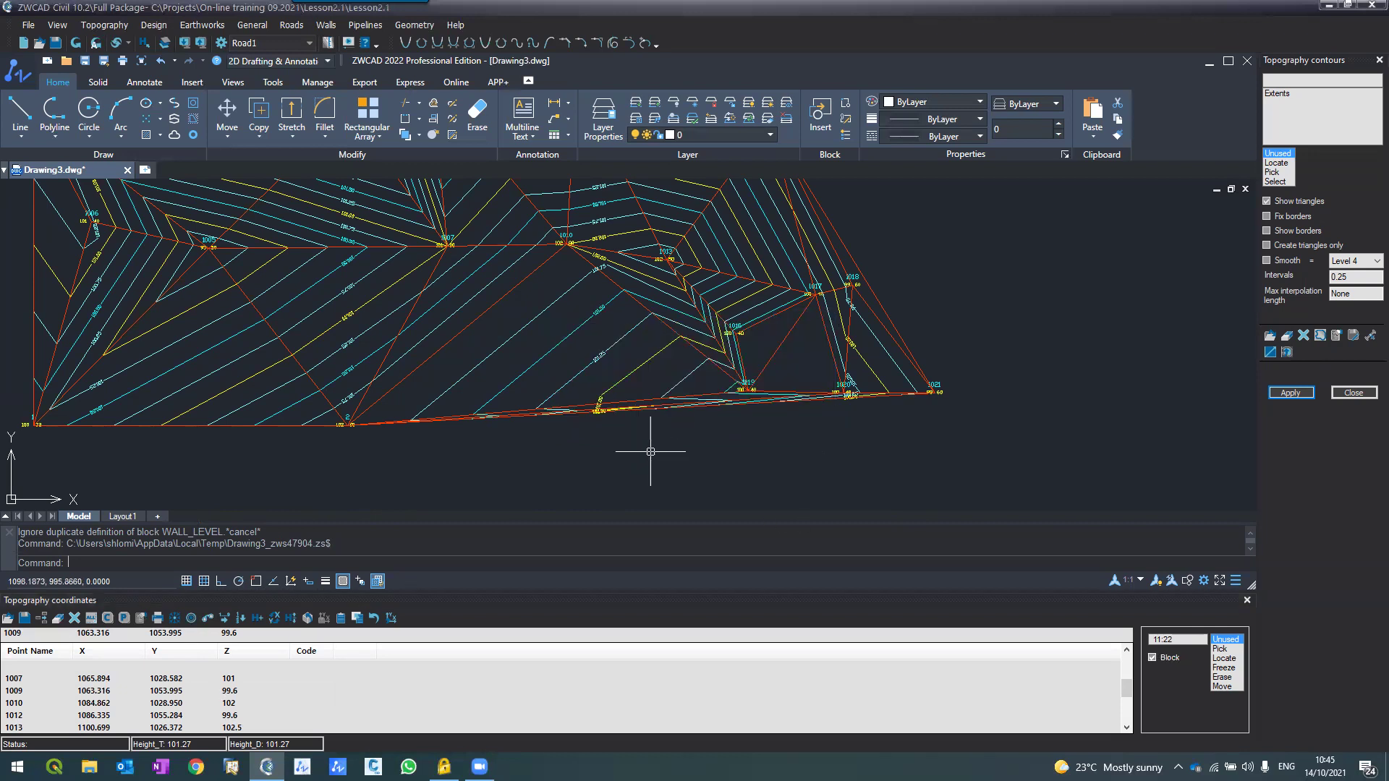
Step: Close the topography coordinates list
scroll(651, 451, down, 2)
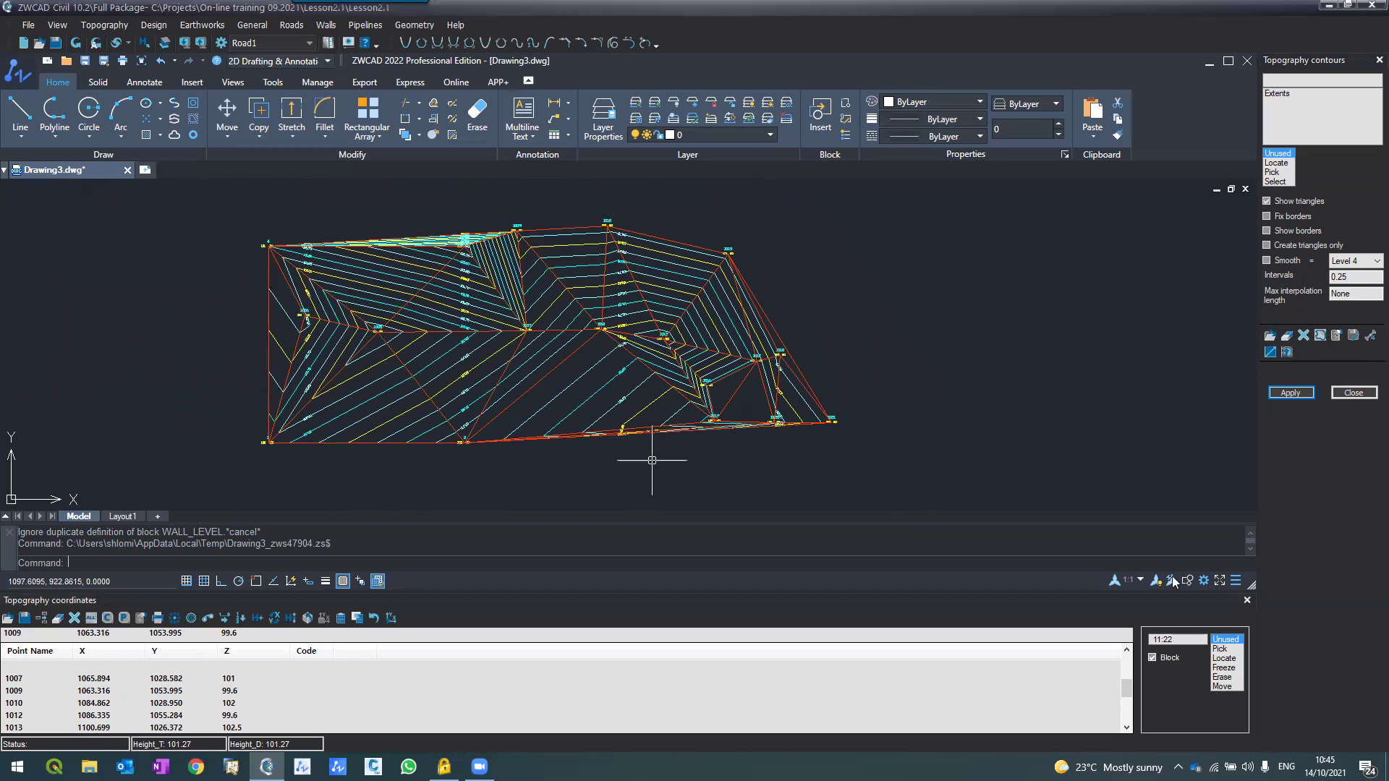
scroll(652, 455, up, 2)
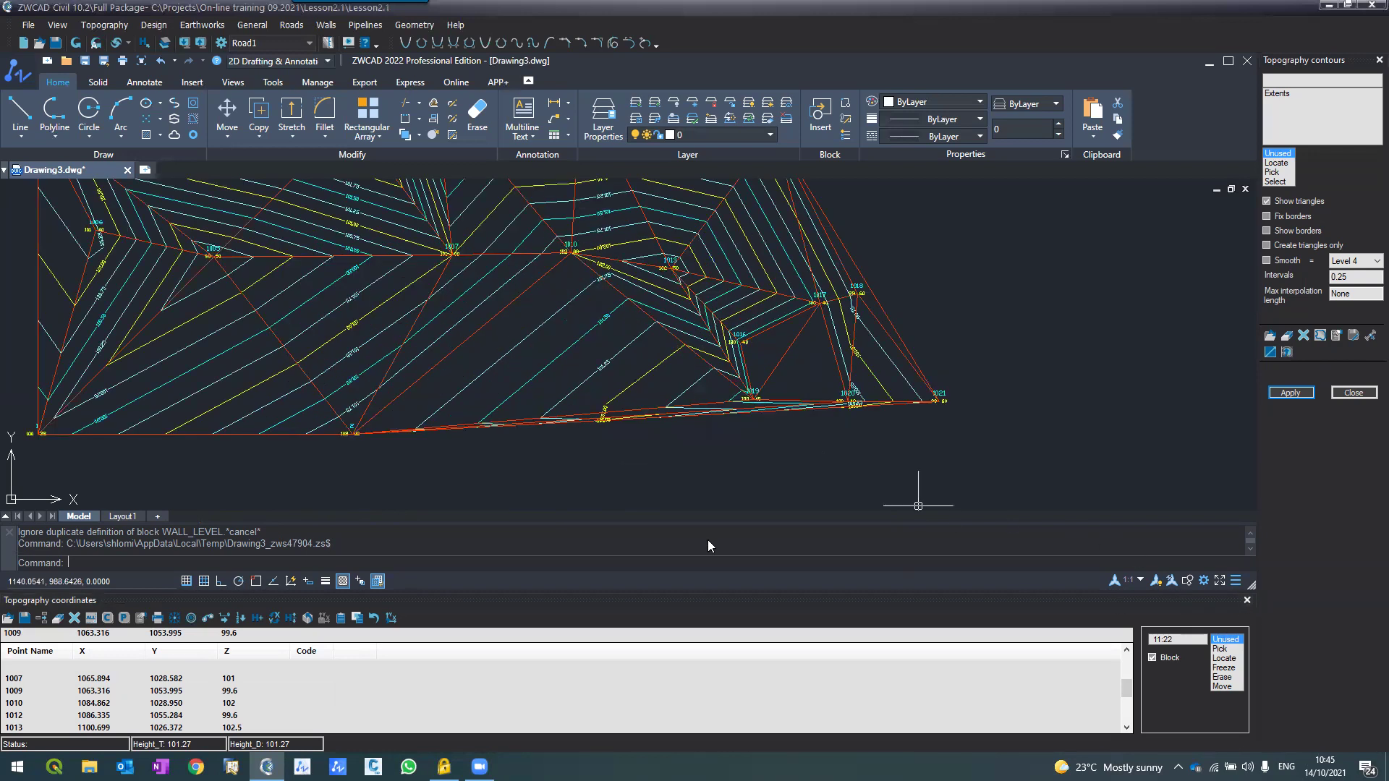
click(1246, 600)
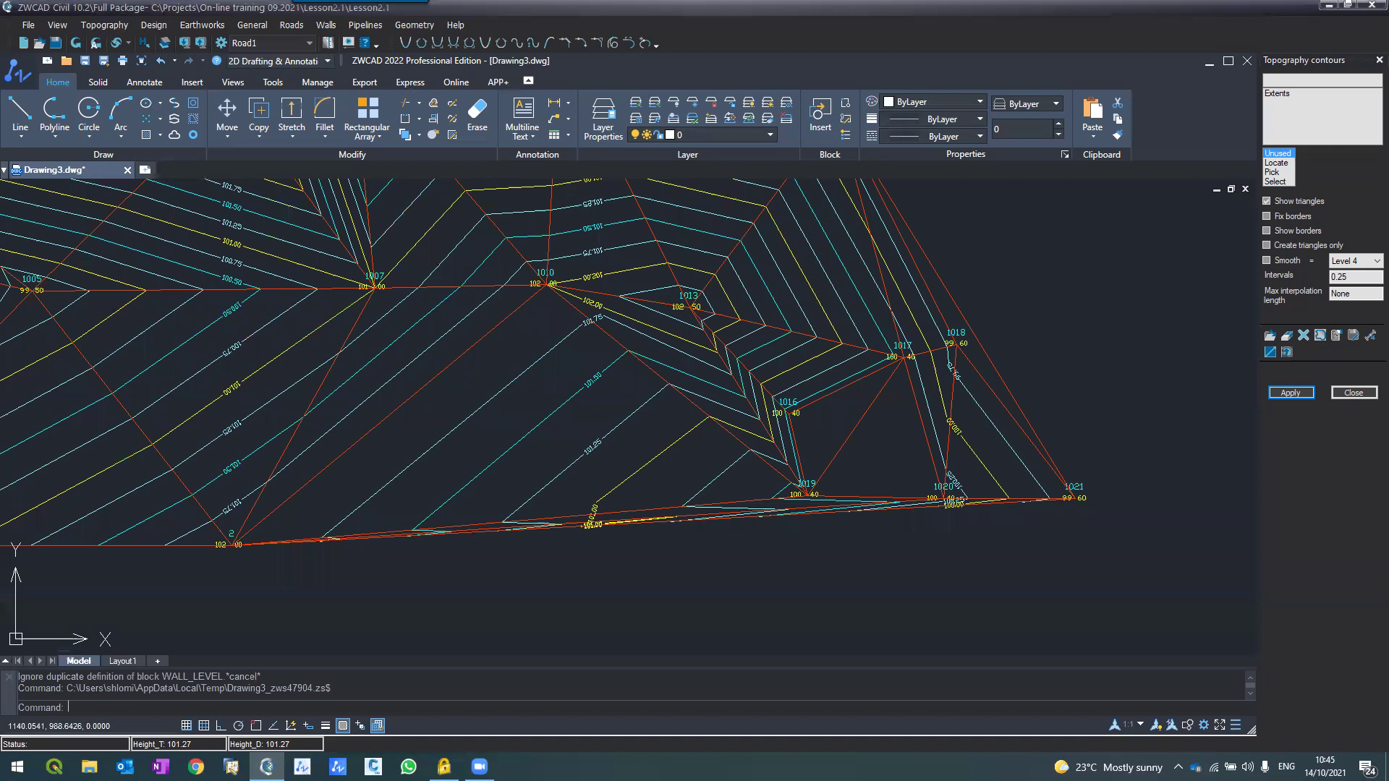
Step: Examine the whole regenerated surface and the long narrow triangles along its lower border between points 2 and 1021
scroll(855, 575, down, 2)
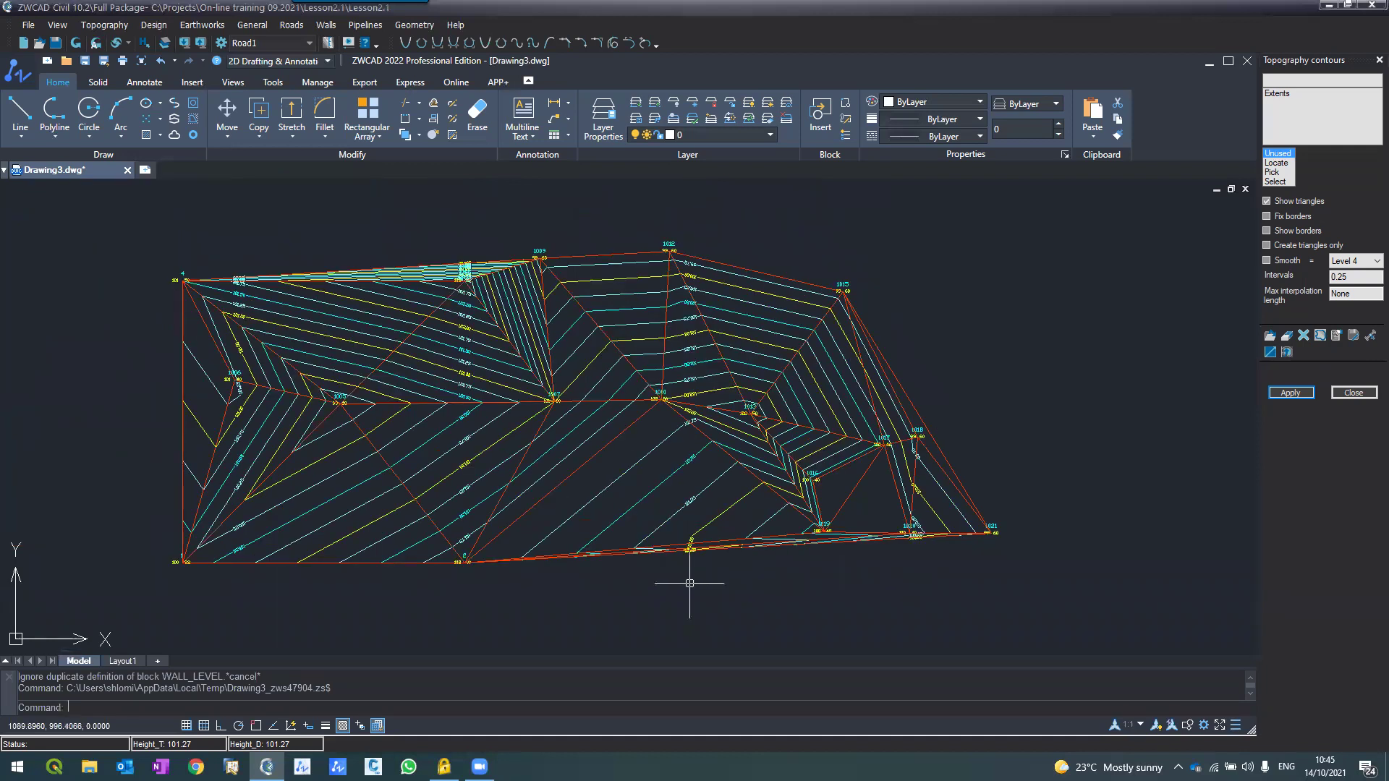
scroll(684, 577, down, 2)
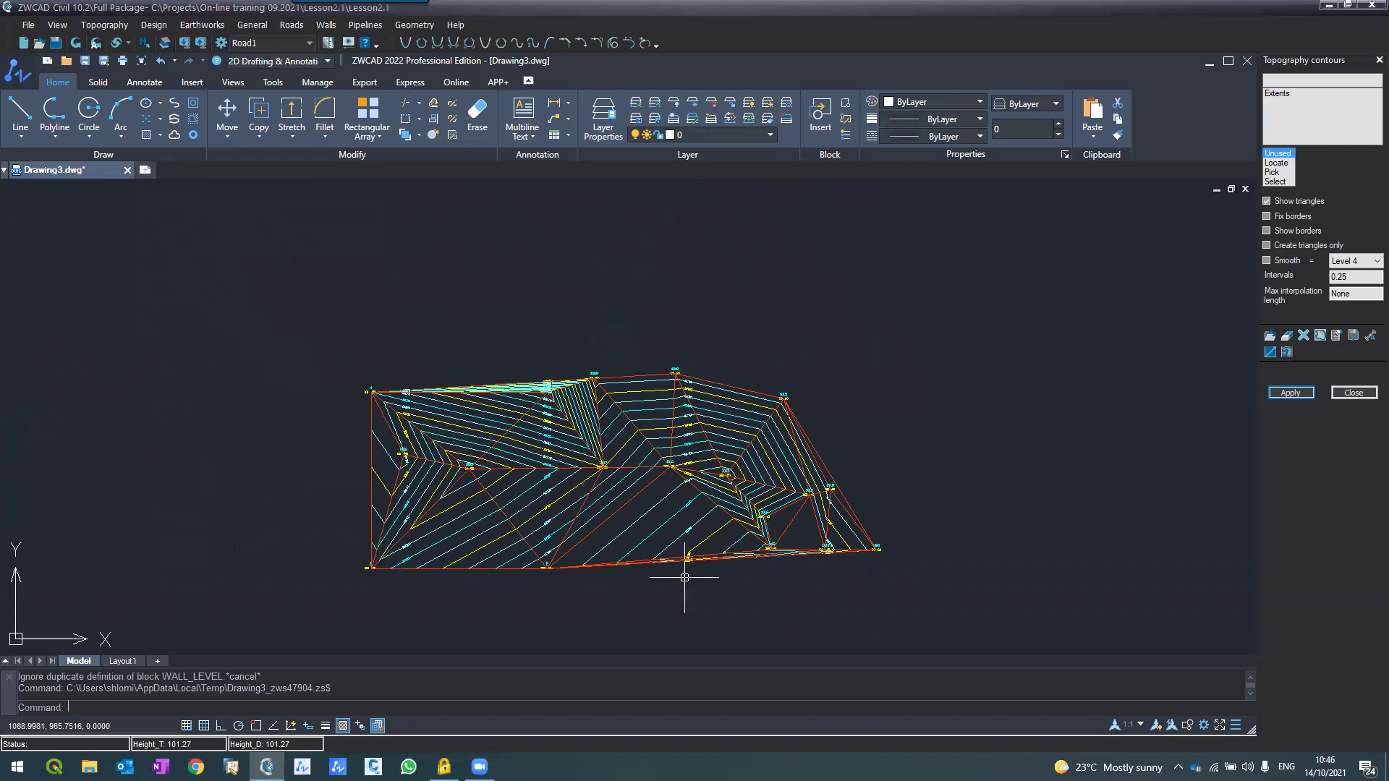
scroll(712, 635, up, 2)
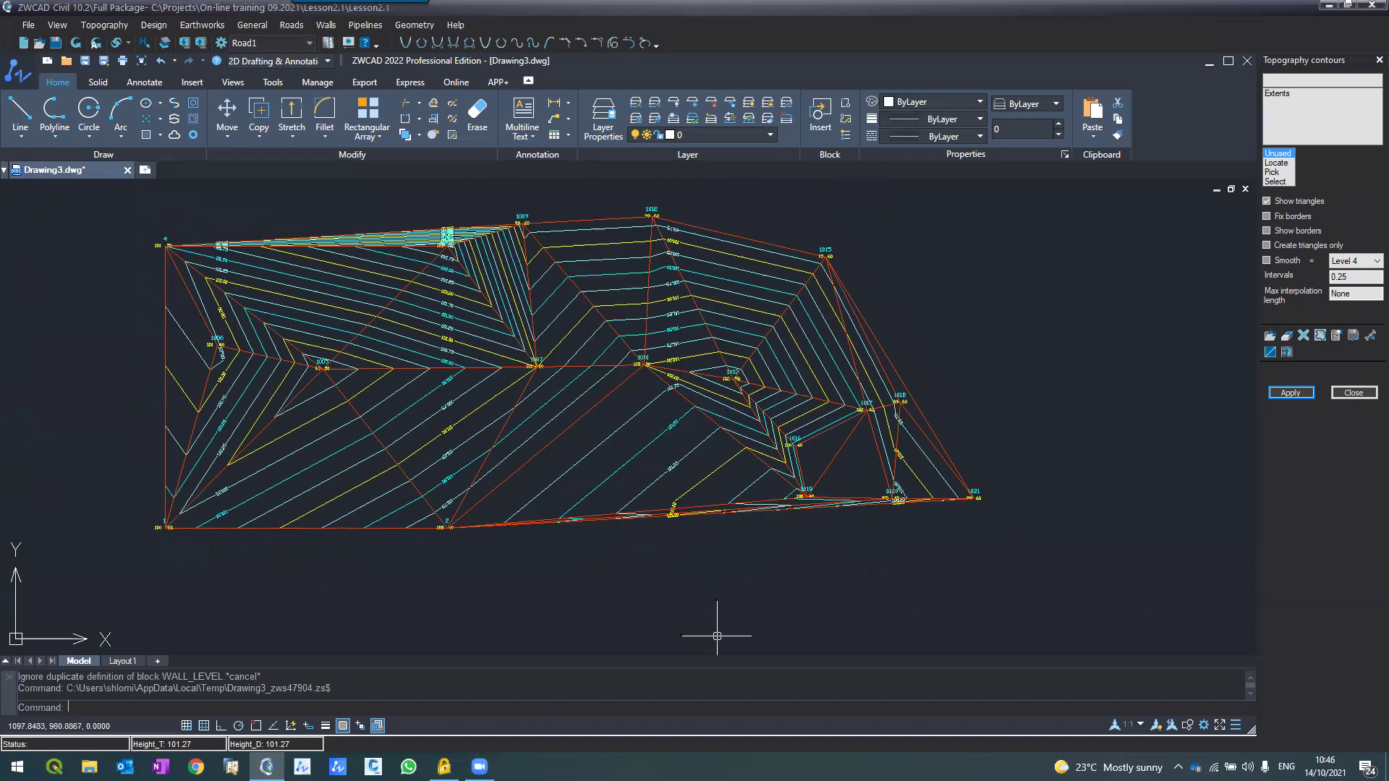
scroll(717, 636, up, 2)
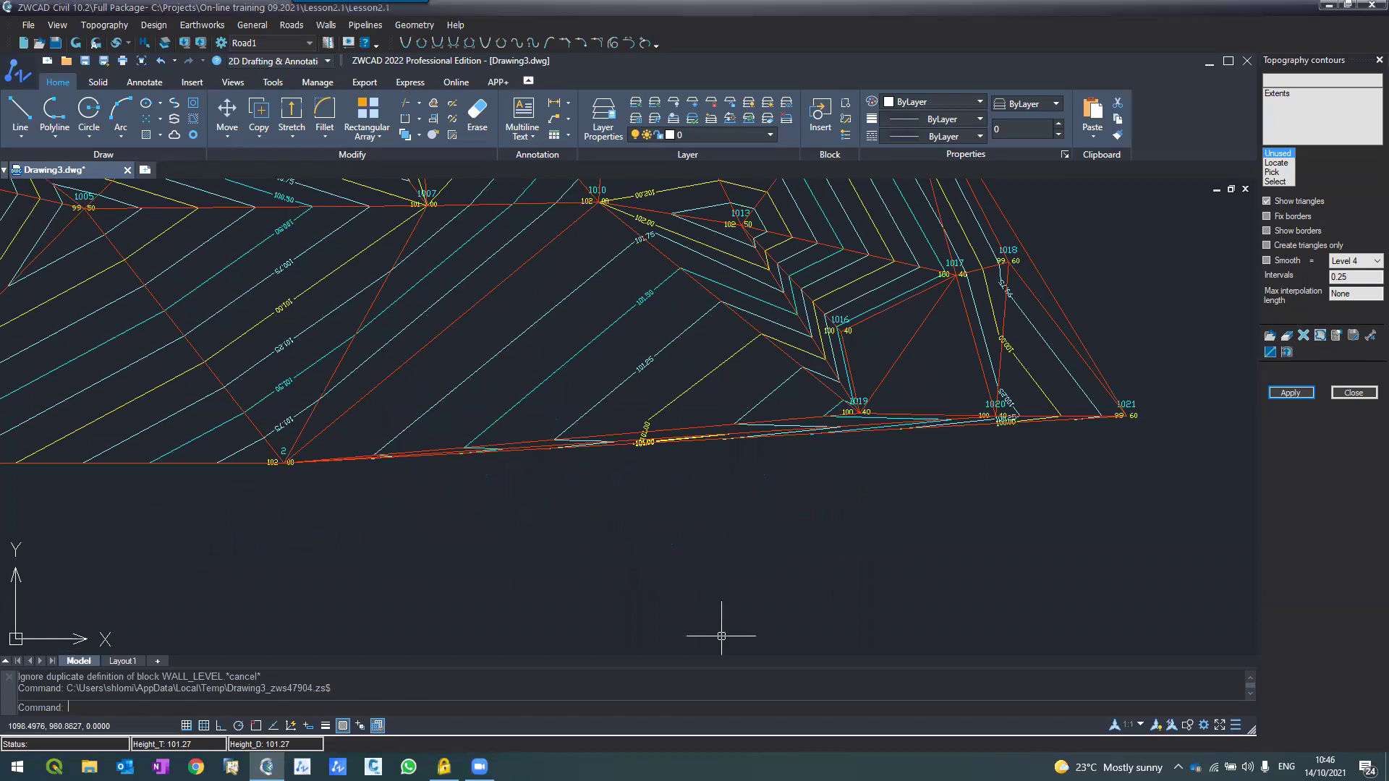
scroll(717, 601, down, 3)
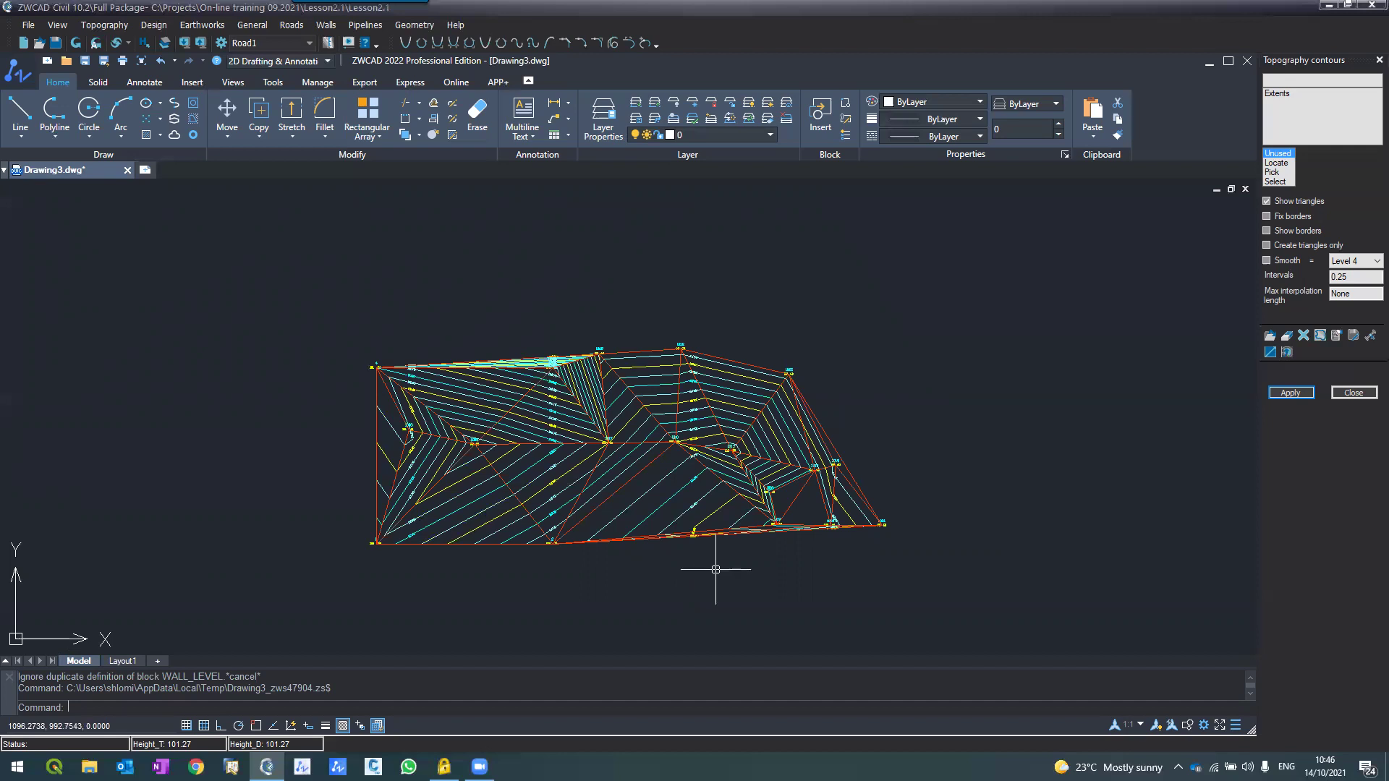
scroll(715, 570, up, 2)
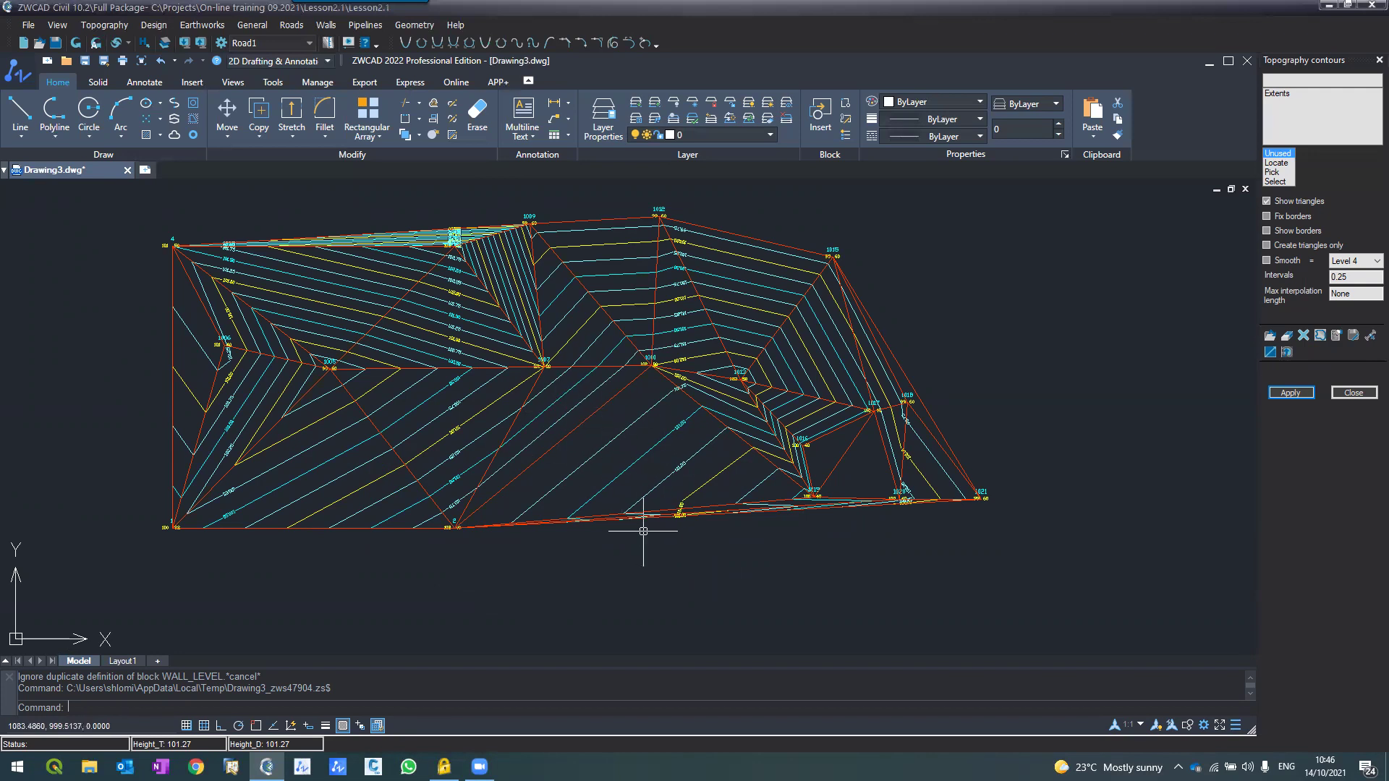
scroll(643, 531, up, 5)
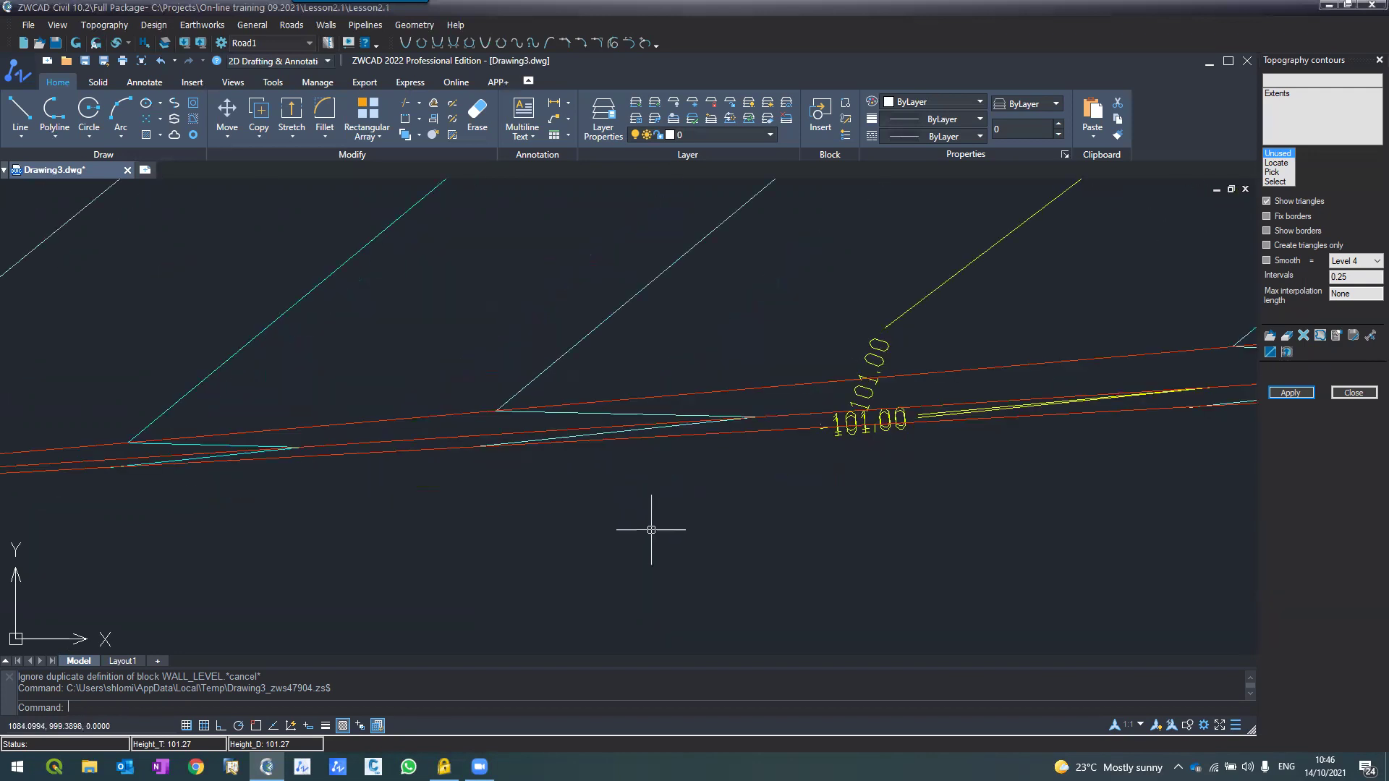
scroll(644, 448, down, 3)
scroll(620, 467, down, 3)
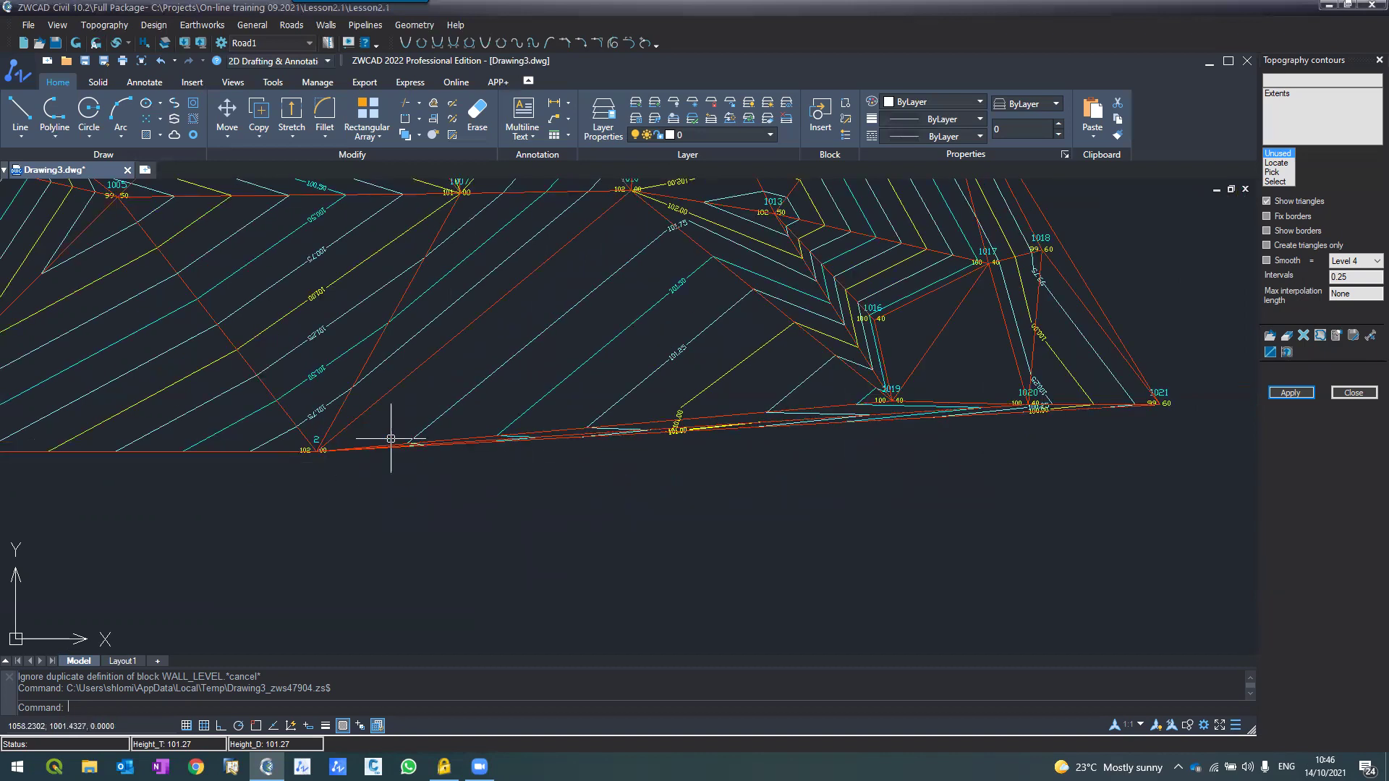
scroll(882, 448, down, 4)
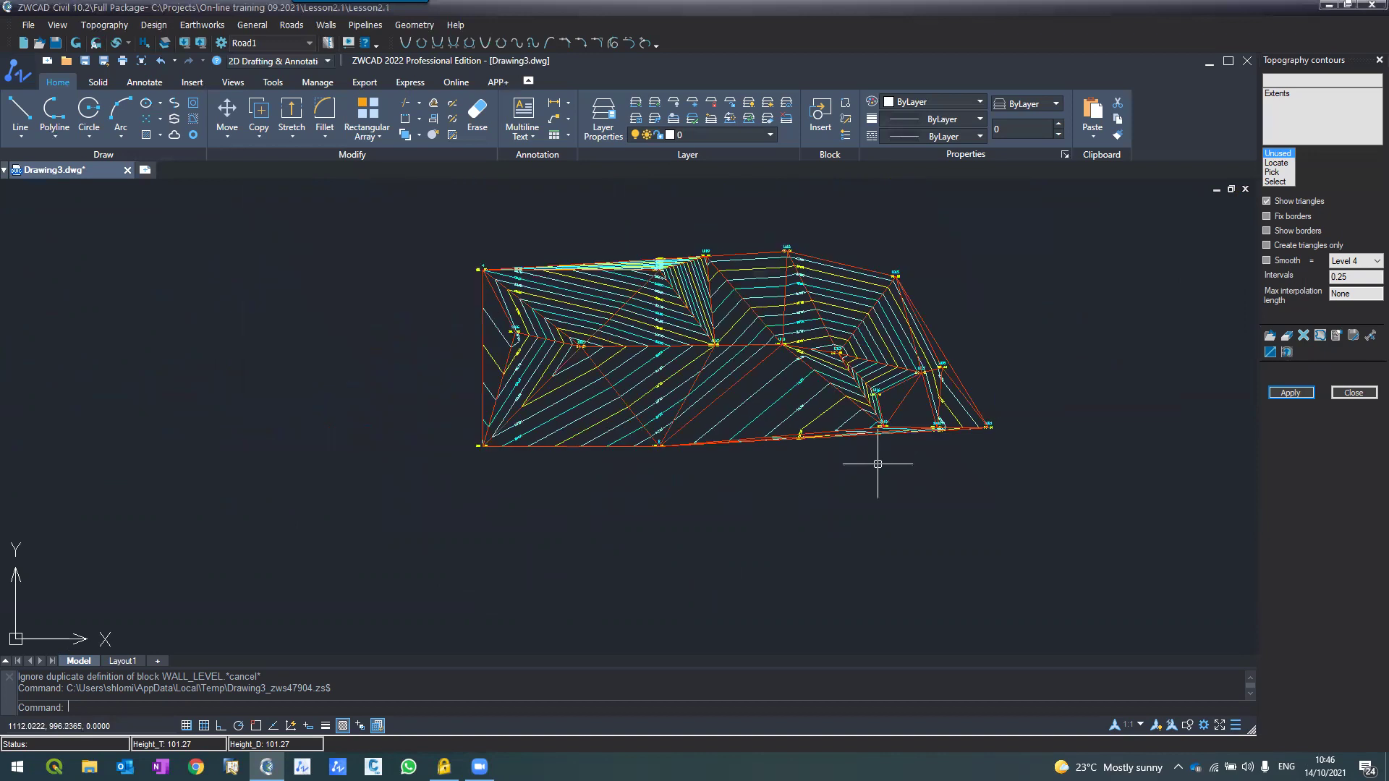
middle_drag(878, 465, 845, 472)
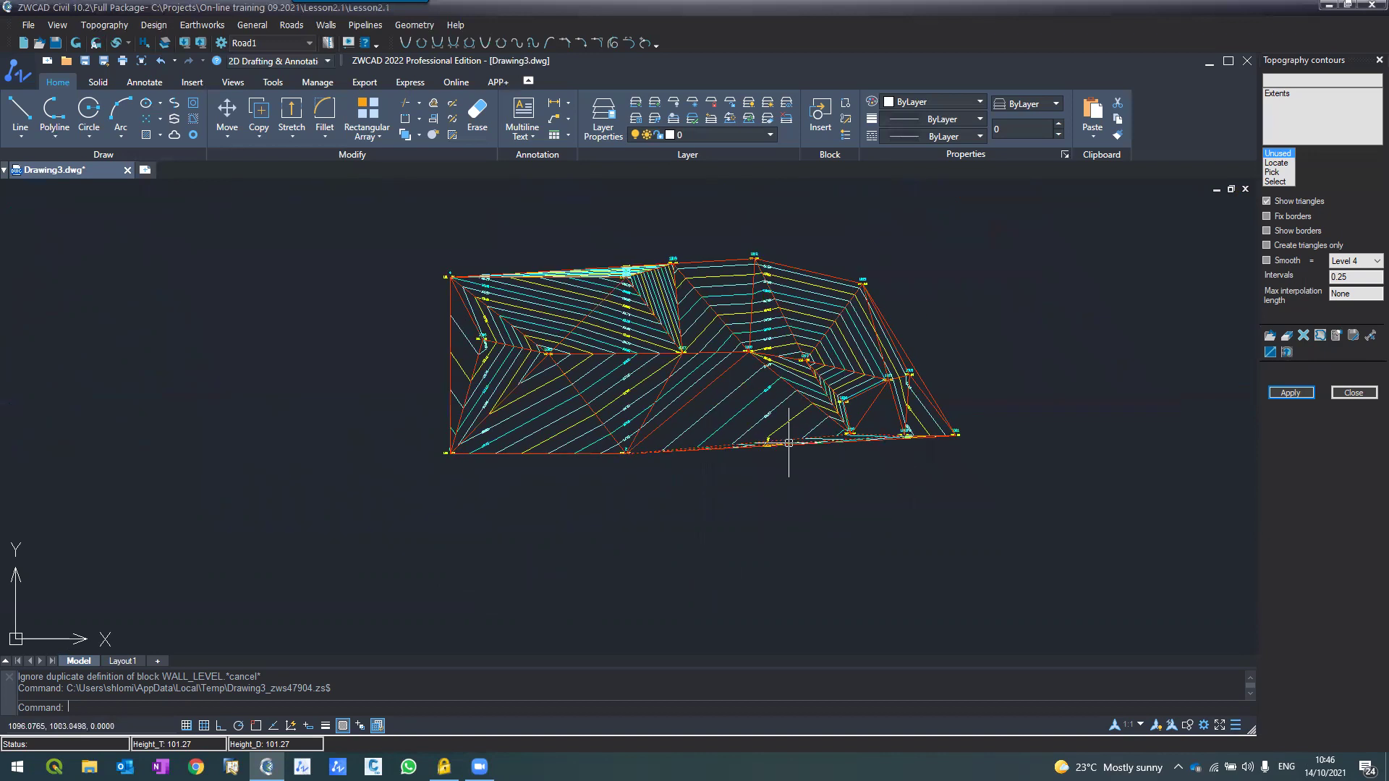
scroll(600, 254, up, 6)
scroll(604, 226, down, 4)
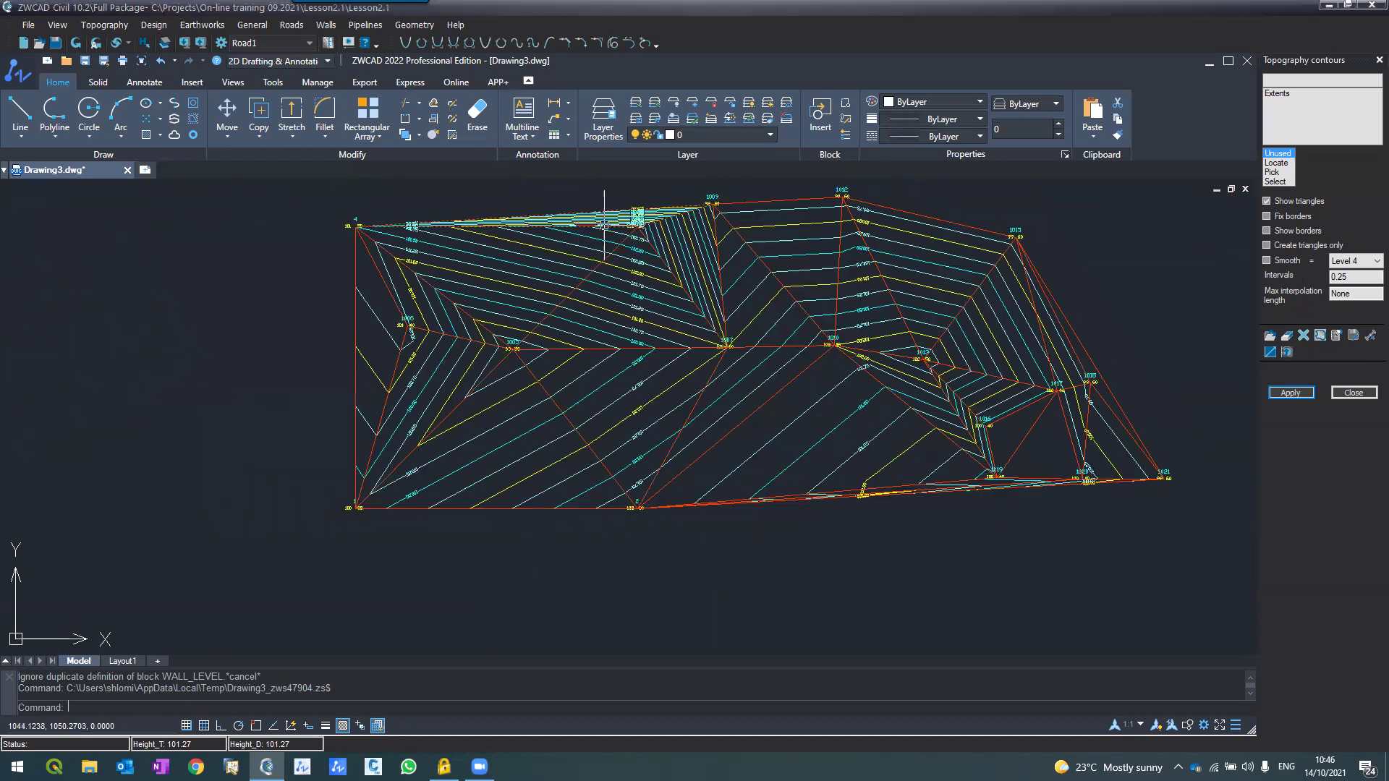
Step: Examine the crowded contours and thin triangles along the surface's upper border between points 4 and 1009
scroll(605, 226, up, 4)
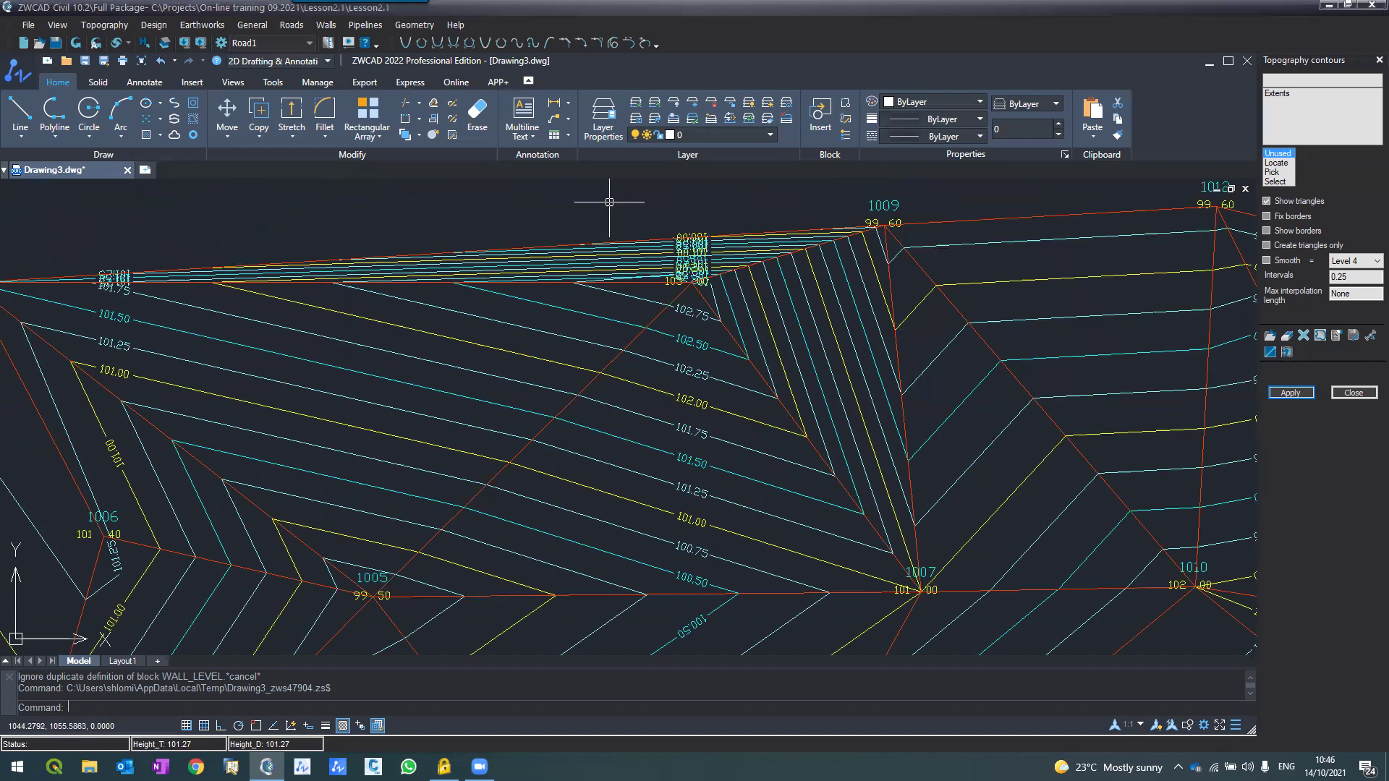
scroll(609, 202, down, 1)
scroll(617, 226, up, 1)
scroll(616, 226, down, 2)
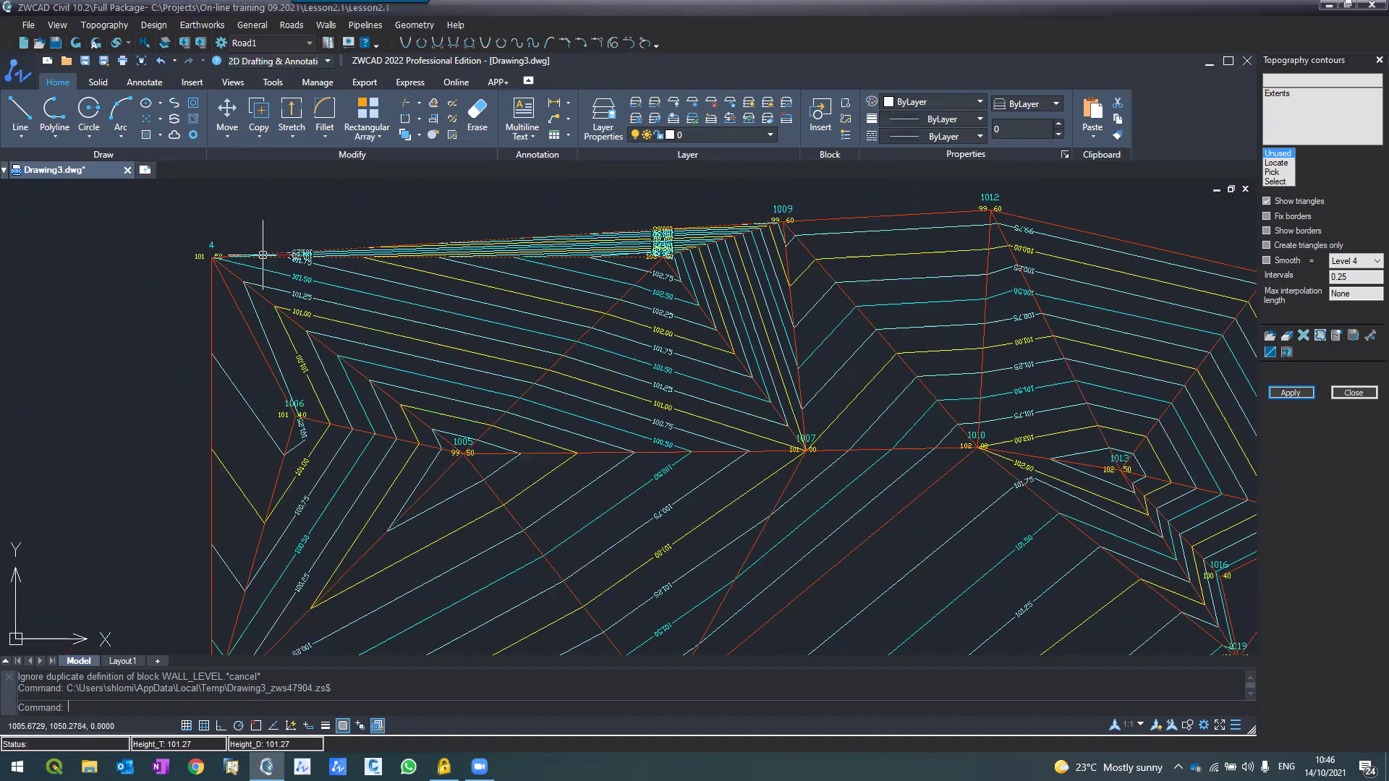
scroll(664, 257, up, 2)
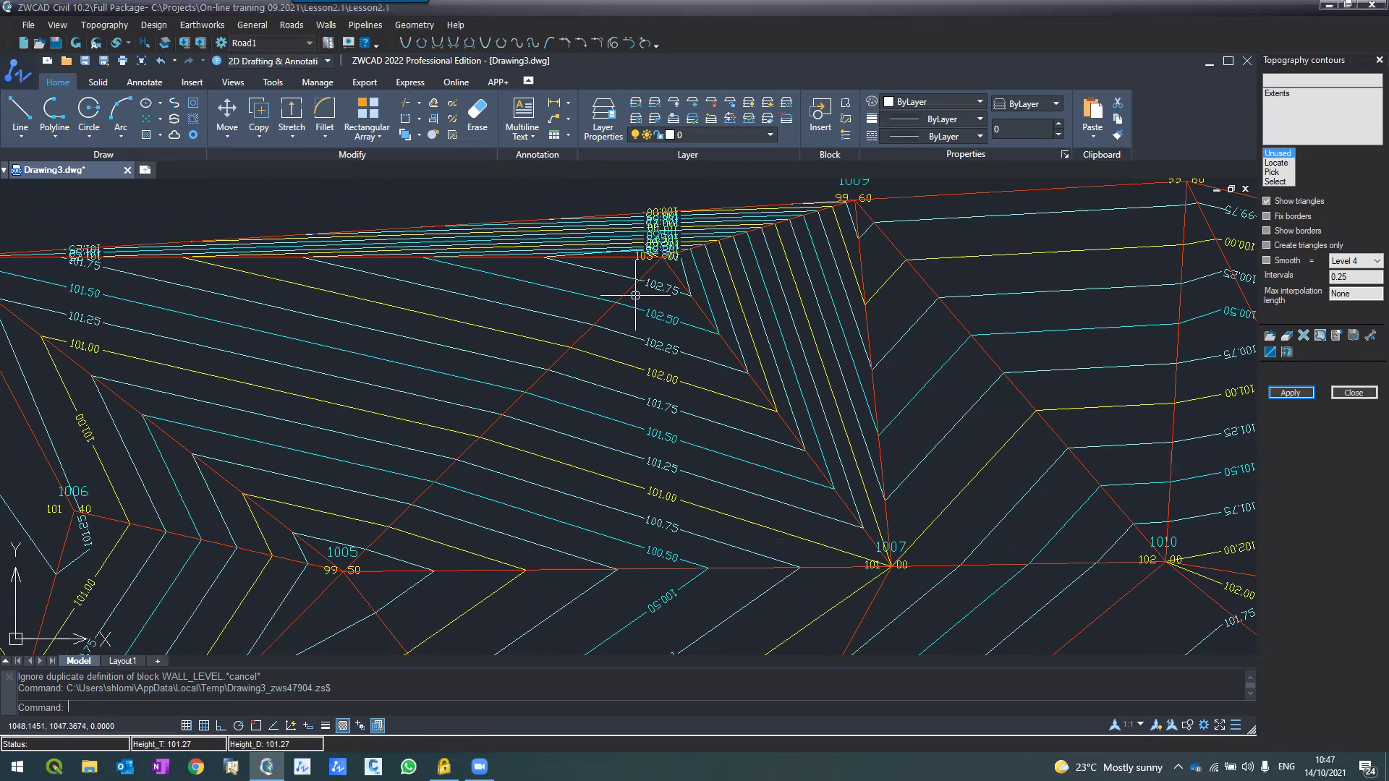
scroll(635, 296, down, 2)
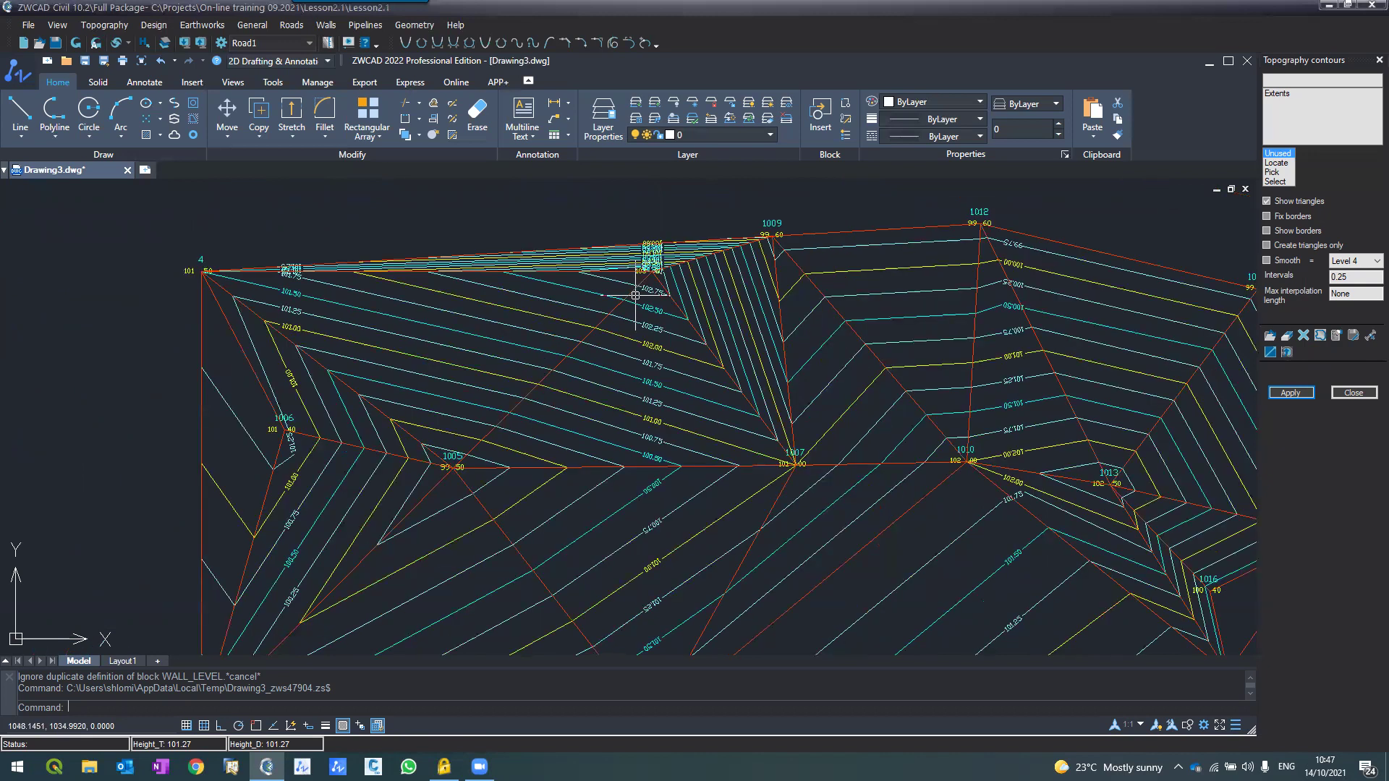
scroll(635, 295, down, 2)
scroll(580, 293, up, 4)
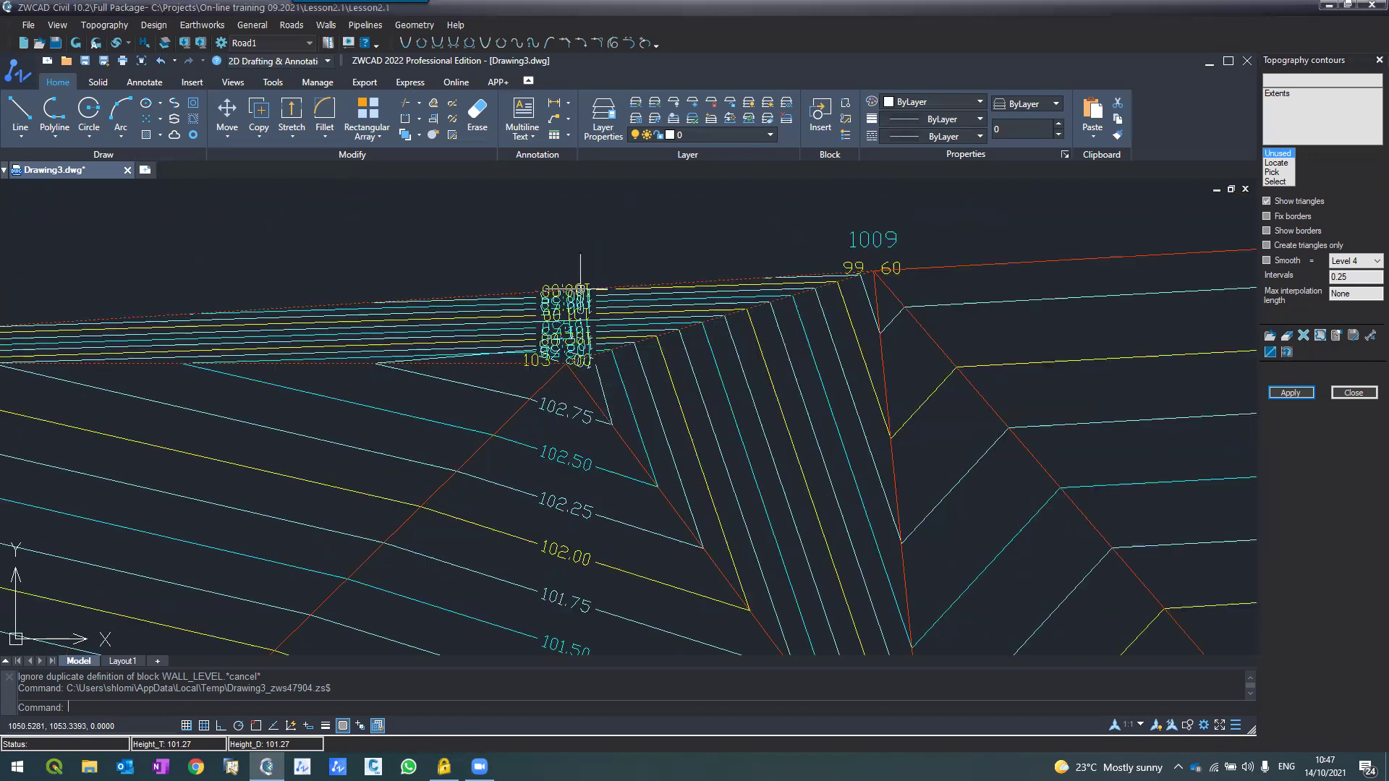
scroll(581, 290, down, 8)
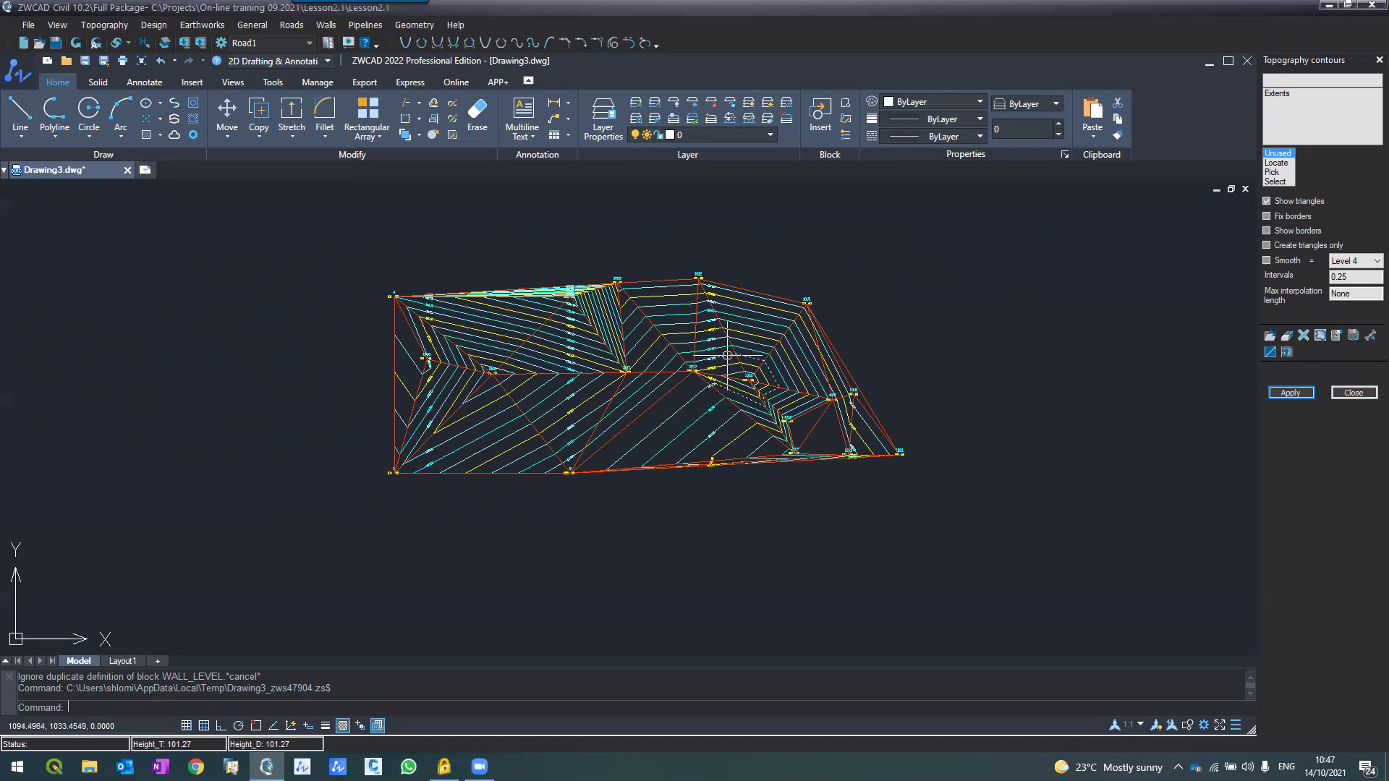
Step: Compare the surface's upper border with the contours and labels in the narrow lower border triangles
scroll(728, 355, up, 2)
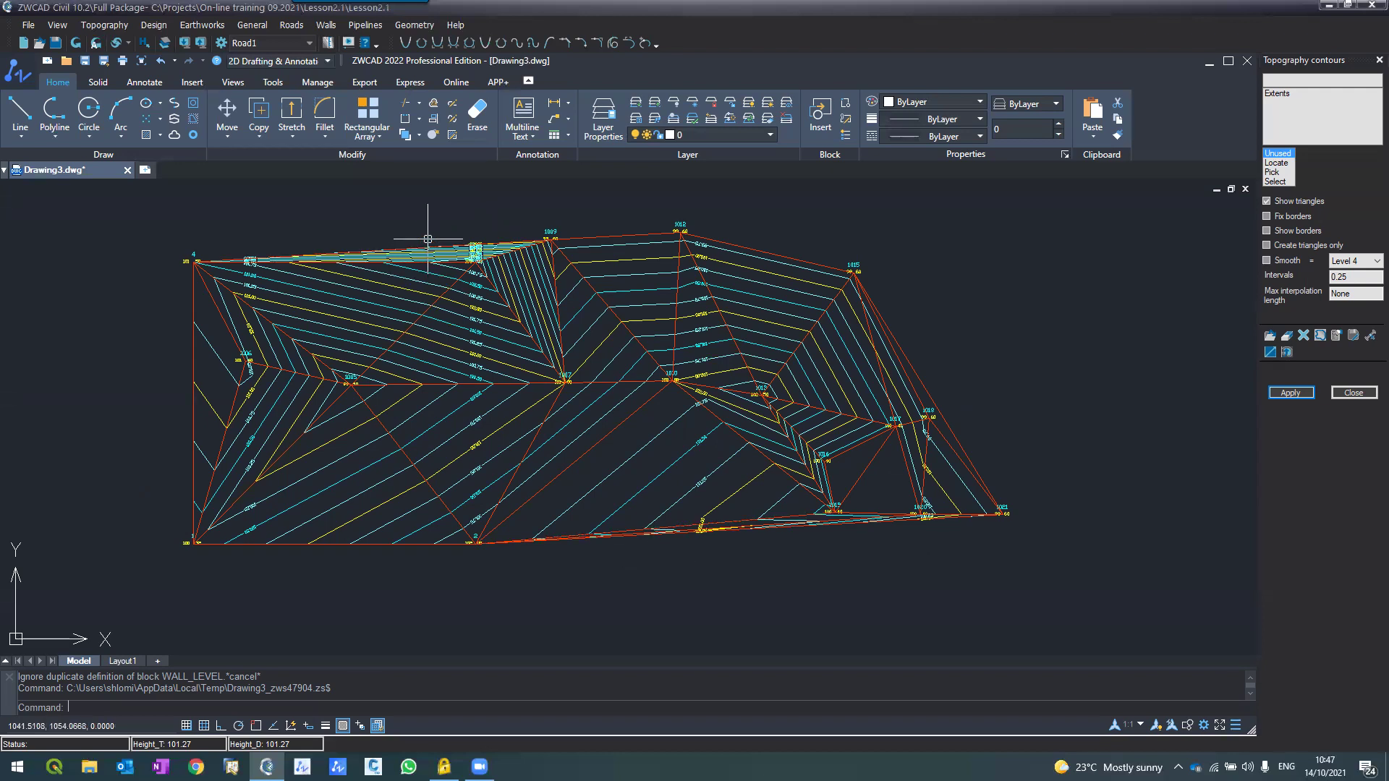
scroll(428, 239, up, 1)
scroll(427, 239, down, 3)
scroll(550, 361, up, 4)
scroll(666, 378, down, 2)
scroll(670, 300, up, 4)
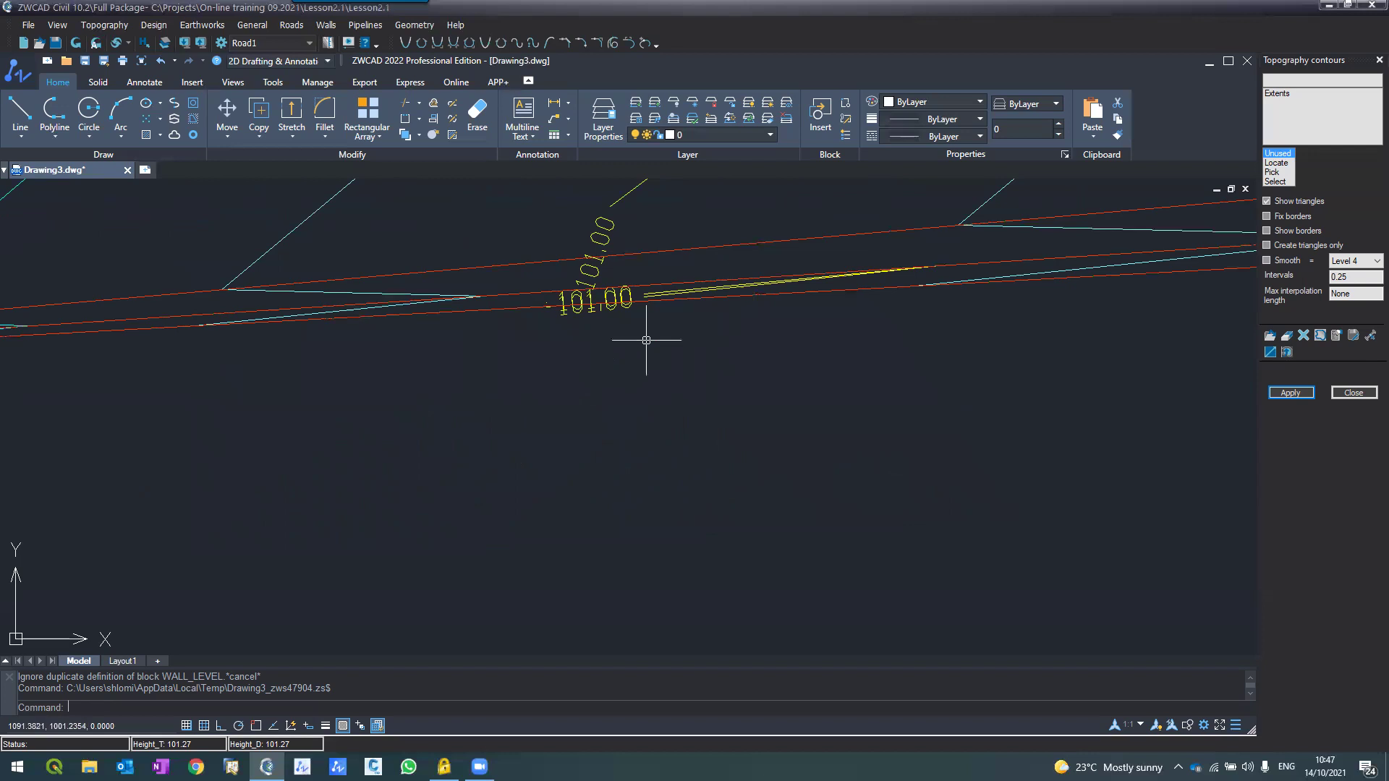
scroll(630, 388, down, 4)
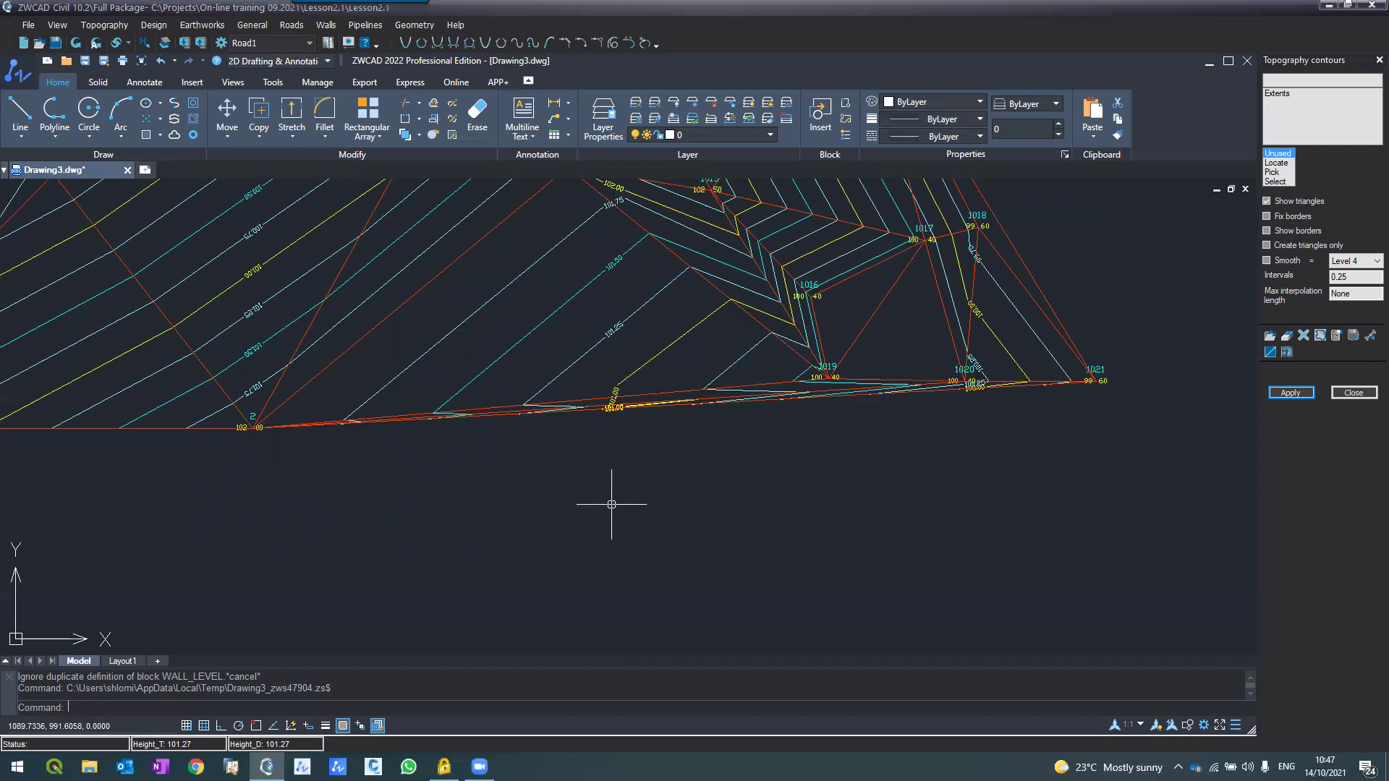
scroll(611, 505, down, 1)
middle_drag(550, 429, 587, 483)
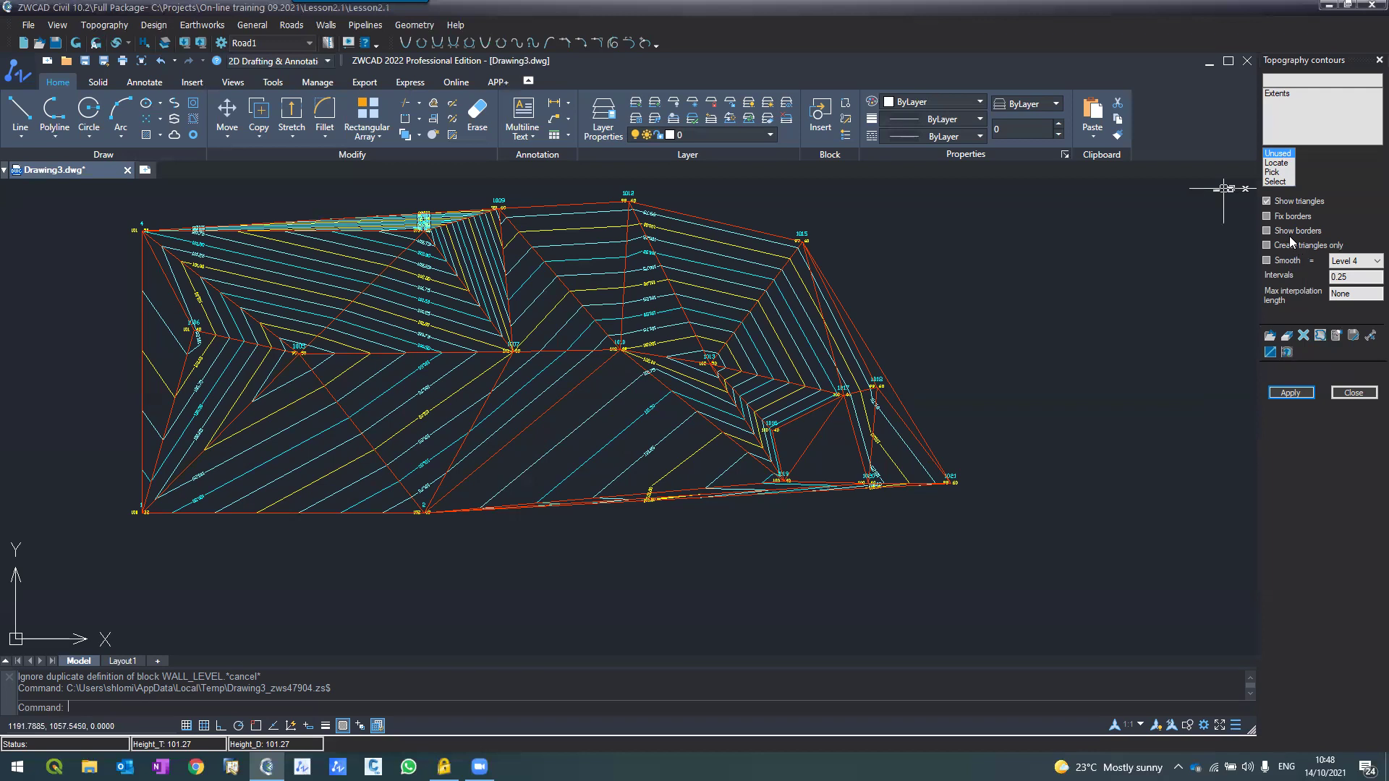
Step: Regenerate the contours and triangles with border fixing enabled, and inspect the resulting surface
click(1267, 216)
click(1291, 393)
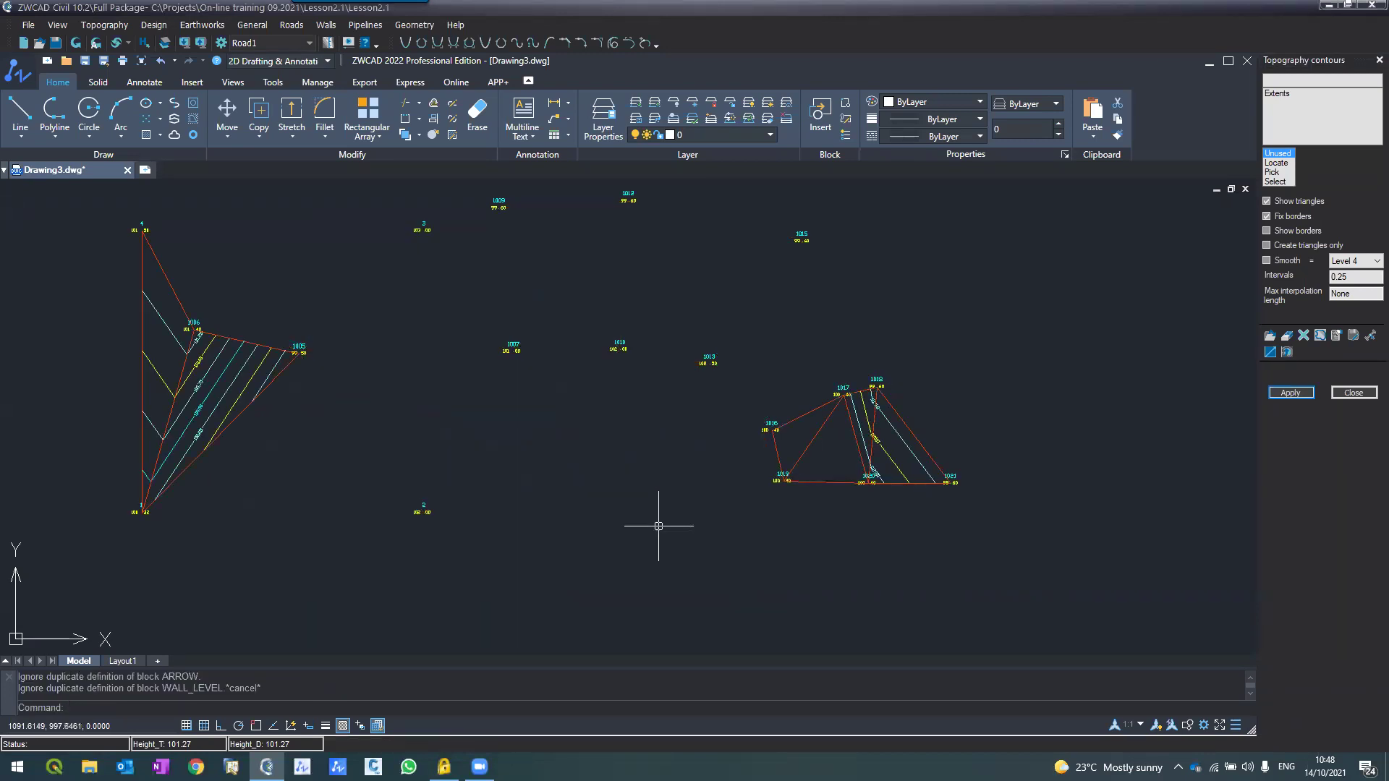
scroll(660, 549, down, 4)
scroll(660, 549, up, 2)
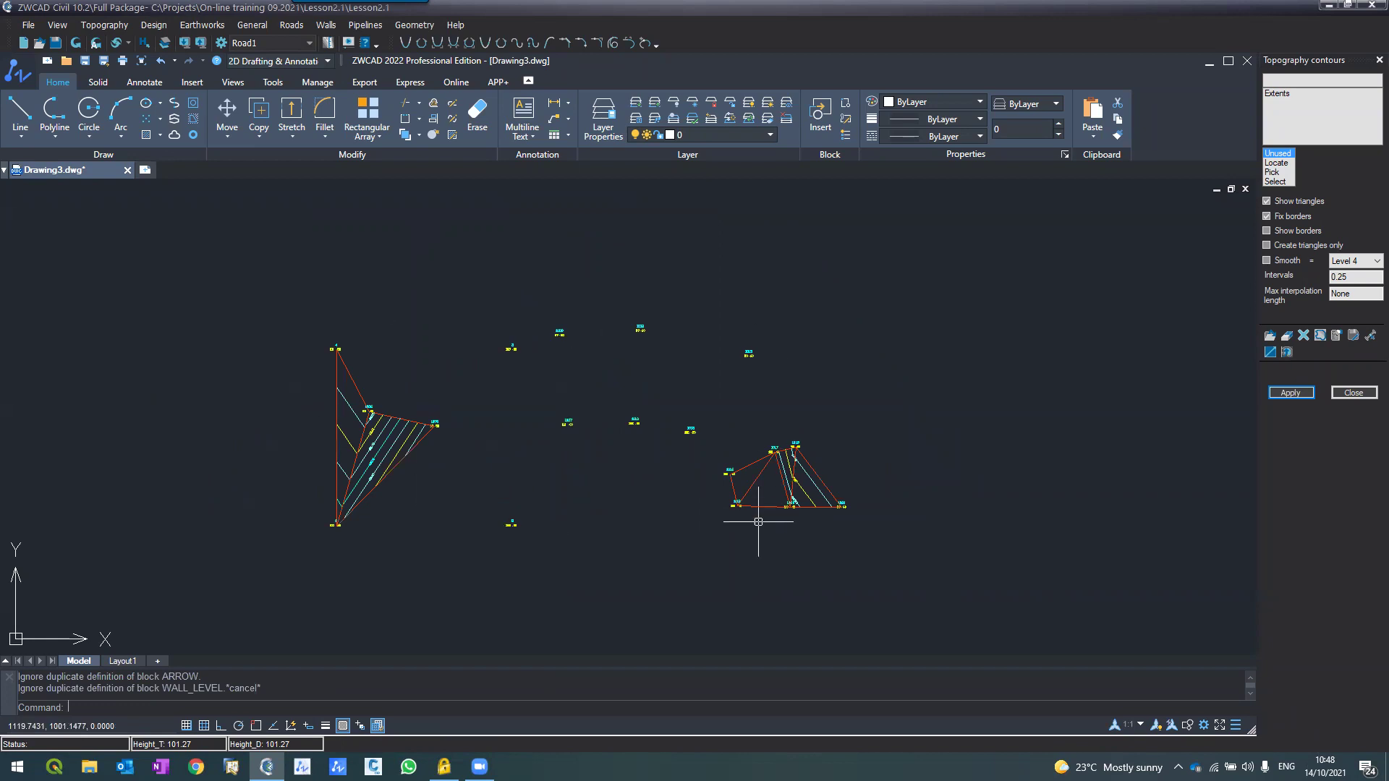
Step: Turn off border fixing, regenerate the contours and triangles, and inspect the lower border between points 2 and 1021
click(1266, 216)
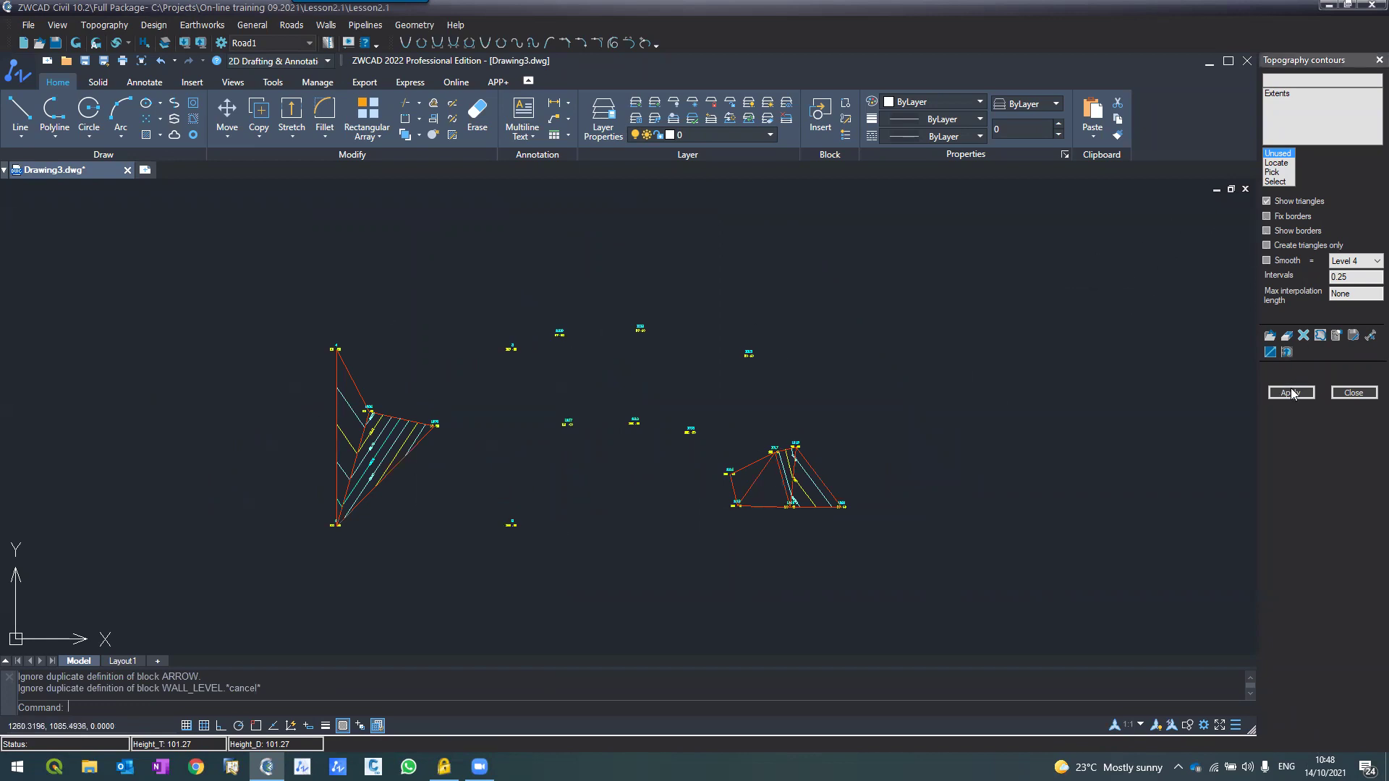
click(1292, 393)
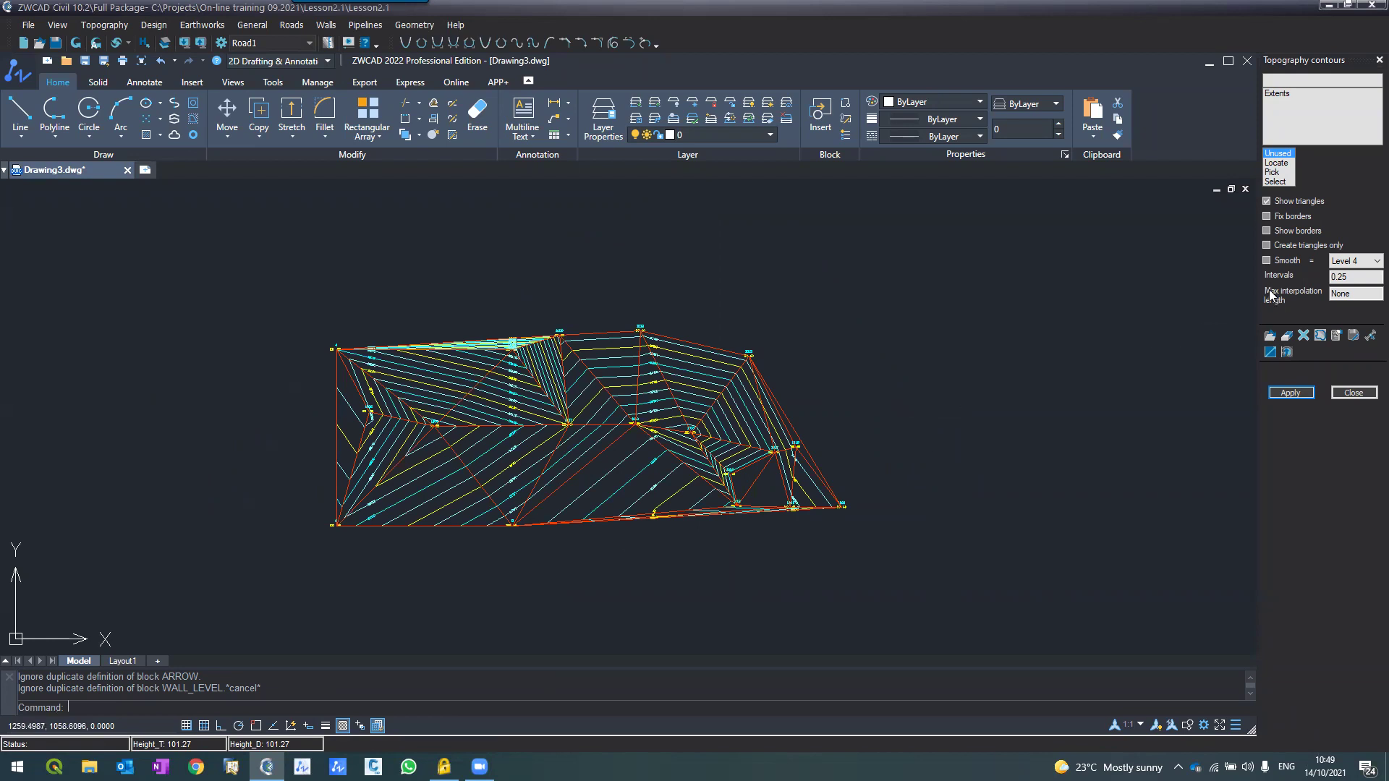
click(699, 627)
click(608, 569)
scroll(603, 572, up, 4)
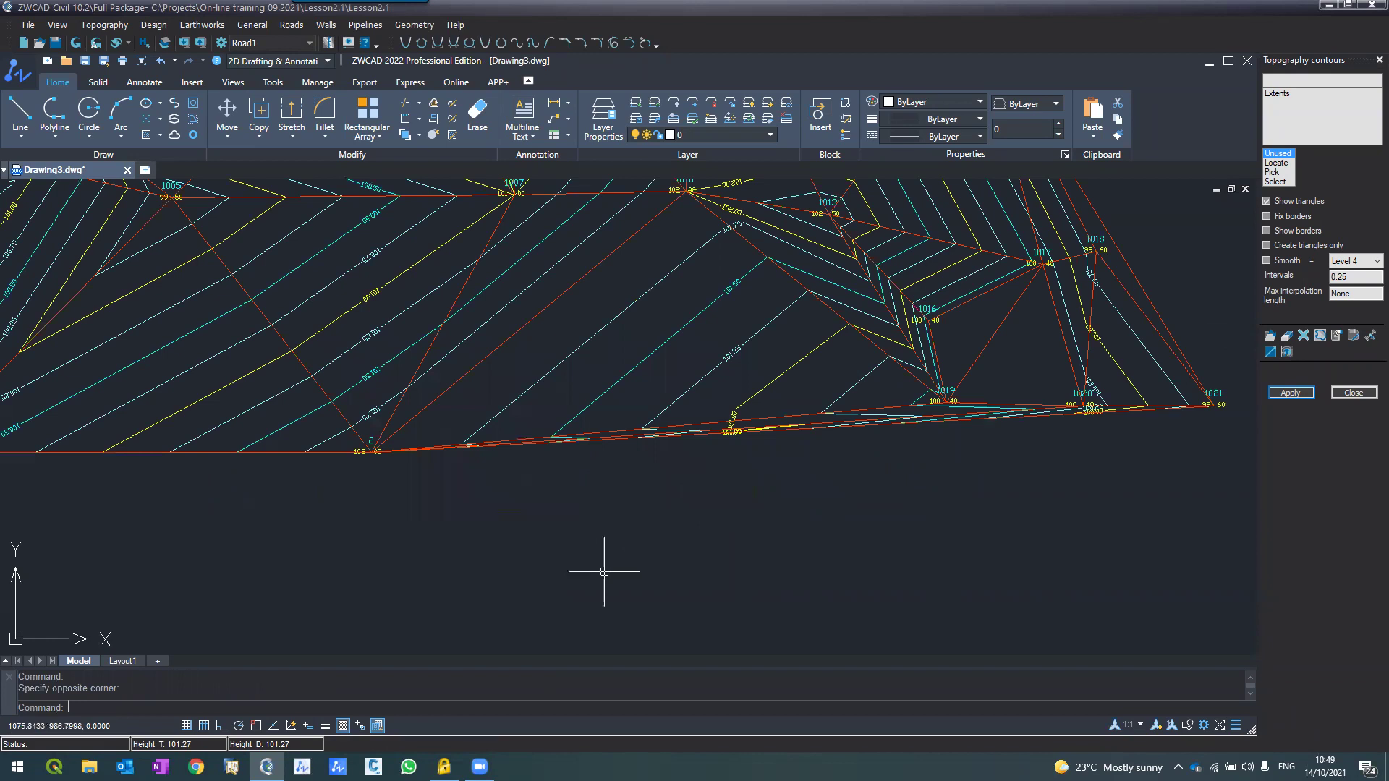
Step: Examine the long thin triangles along the lower border between points 2, 1019, 1020 and 1021, highlighting their outlines
middle_drag(604, 571, 464, 499)
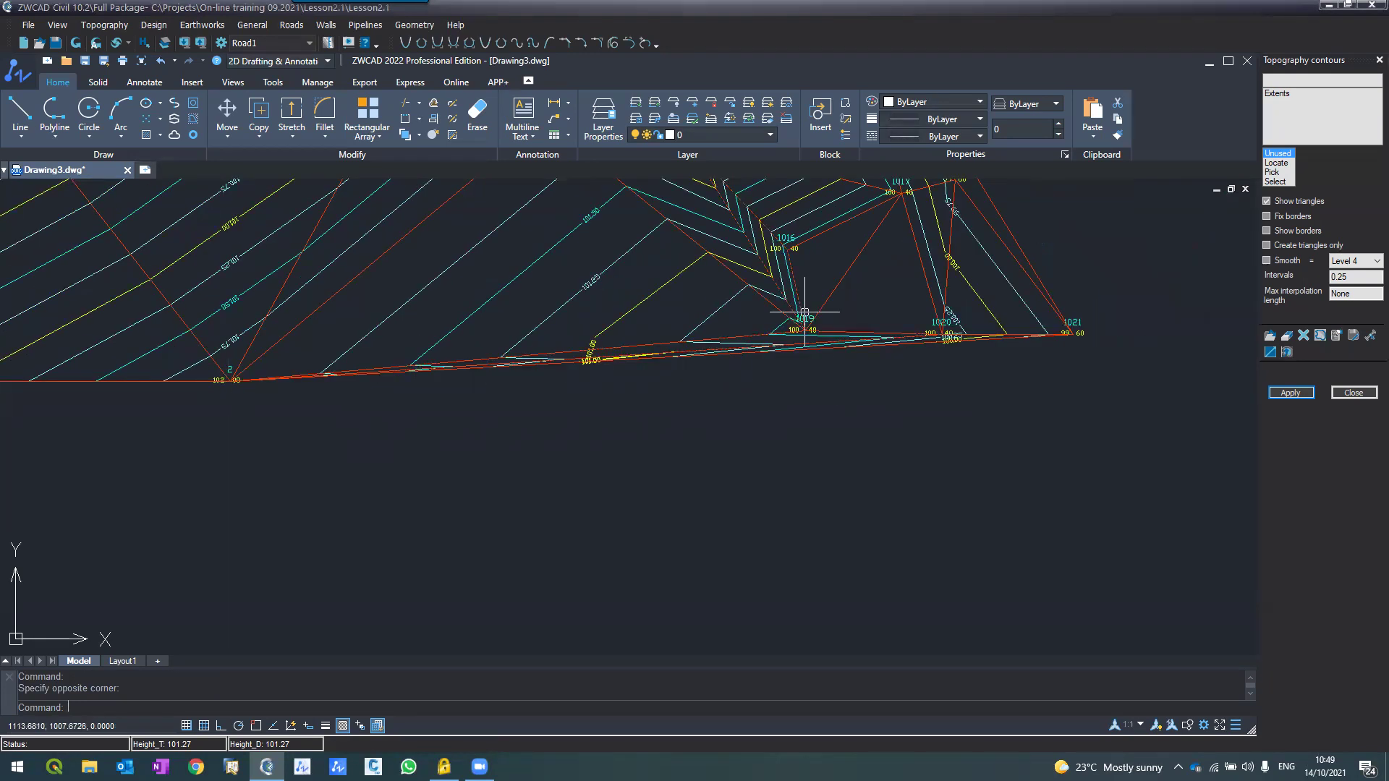
scroll(953, 334, up, 4)
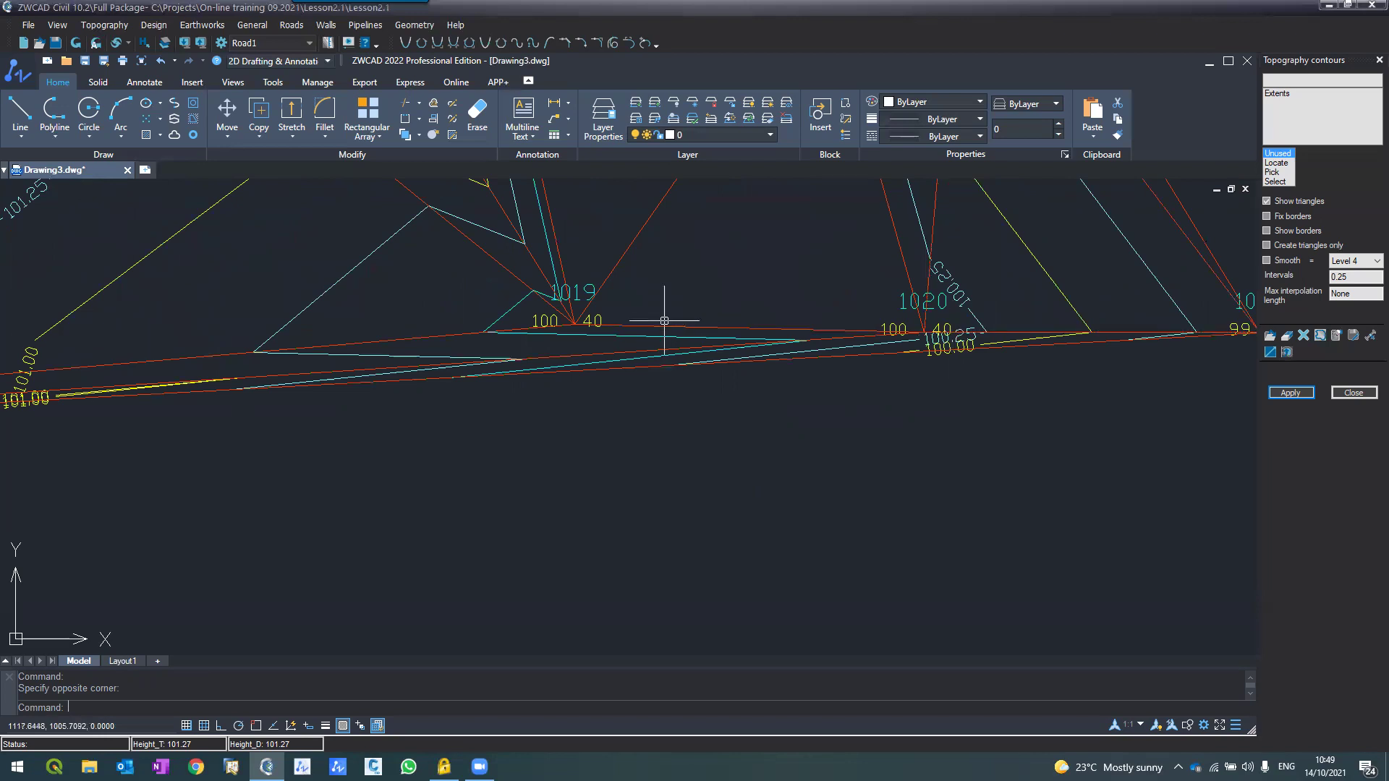
key(Escape)
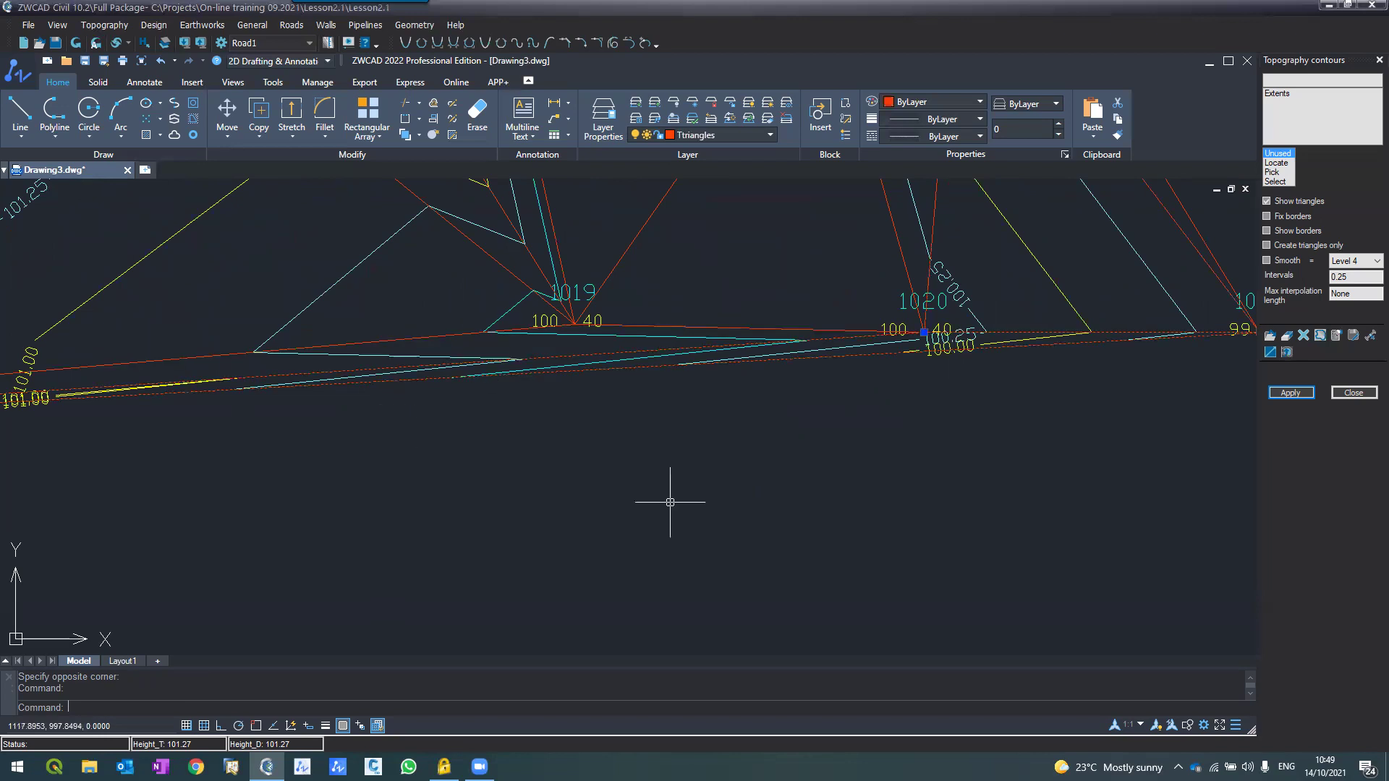
key(Escape)
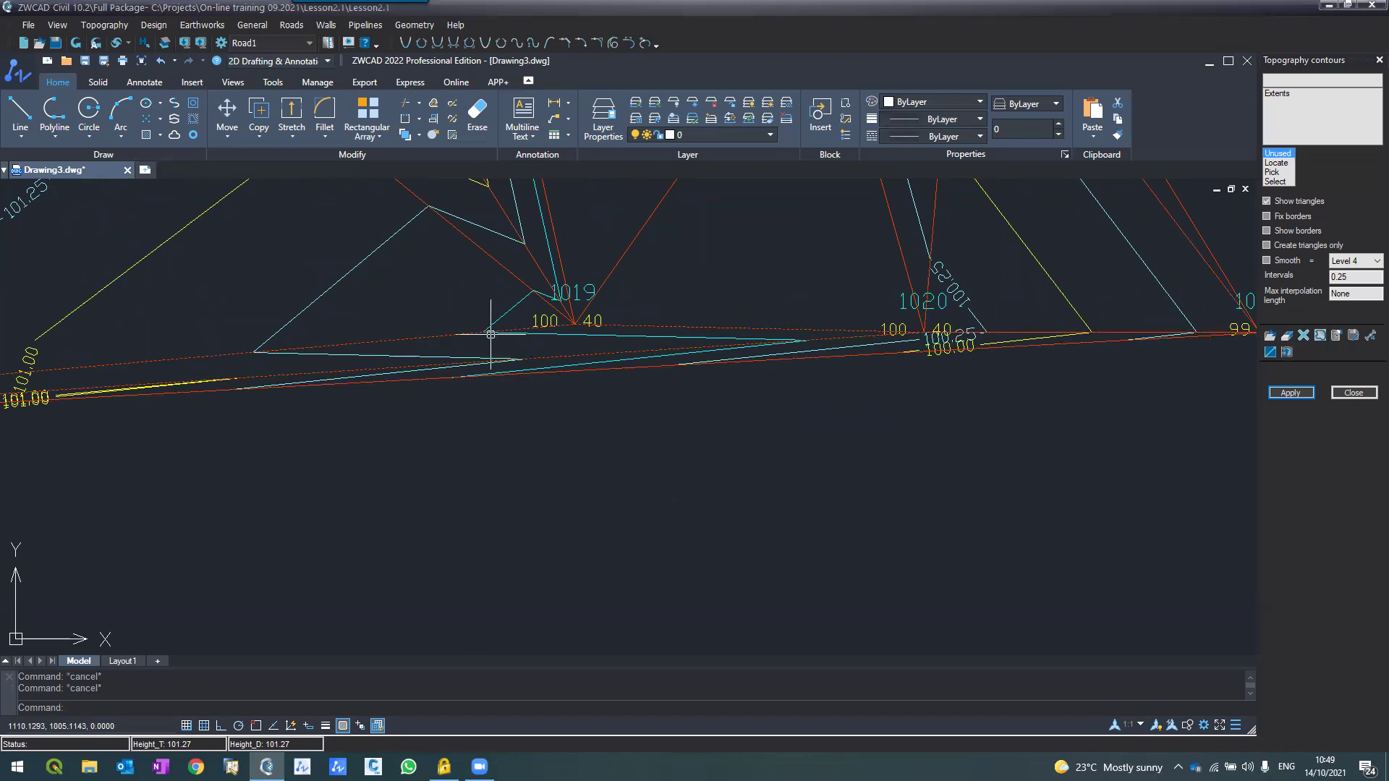
click(467, 332)
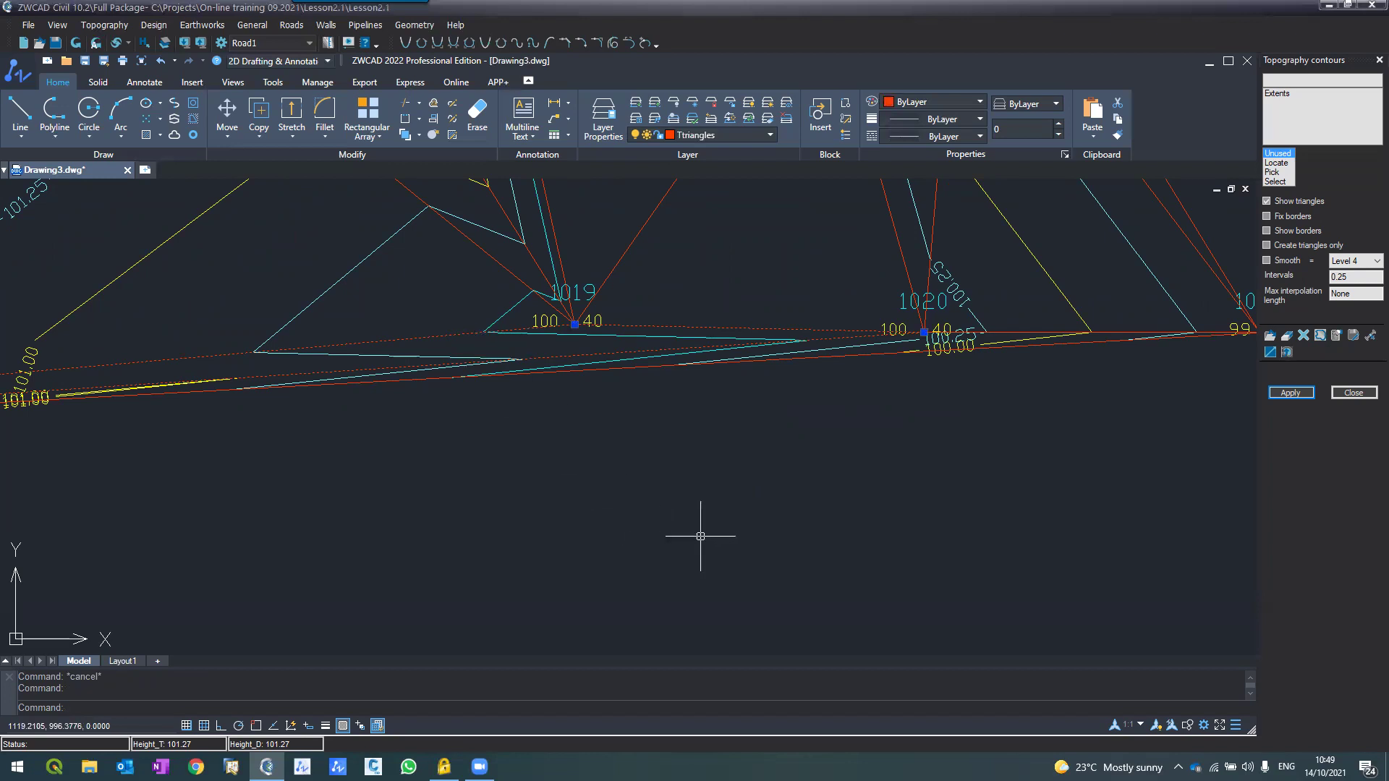
scroll(701, 532, down, 2)
scroll(701, 532, down, 2)
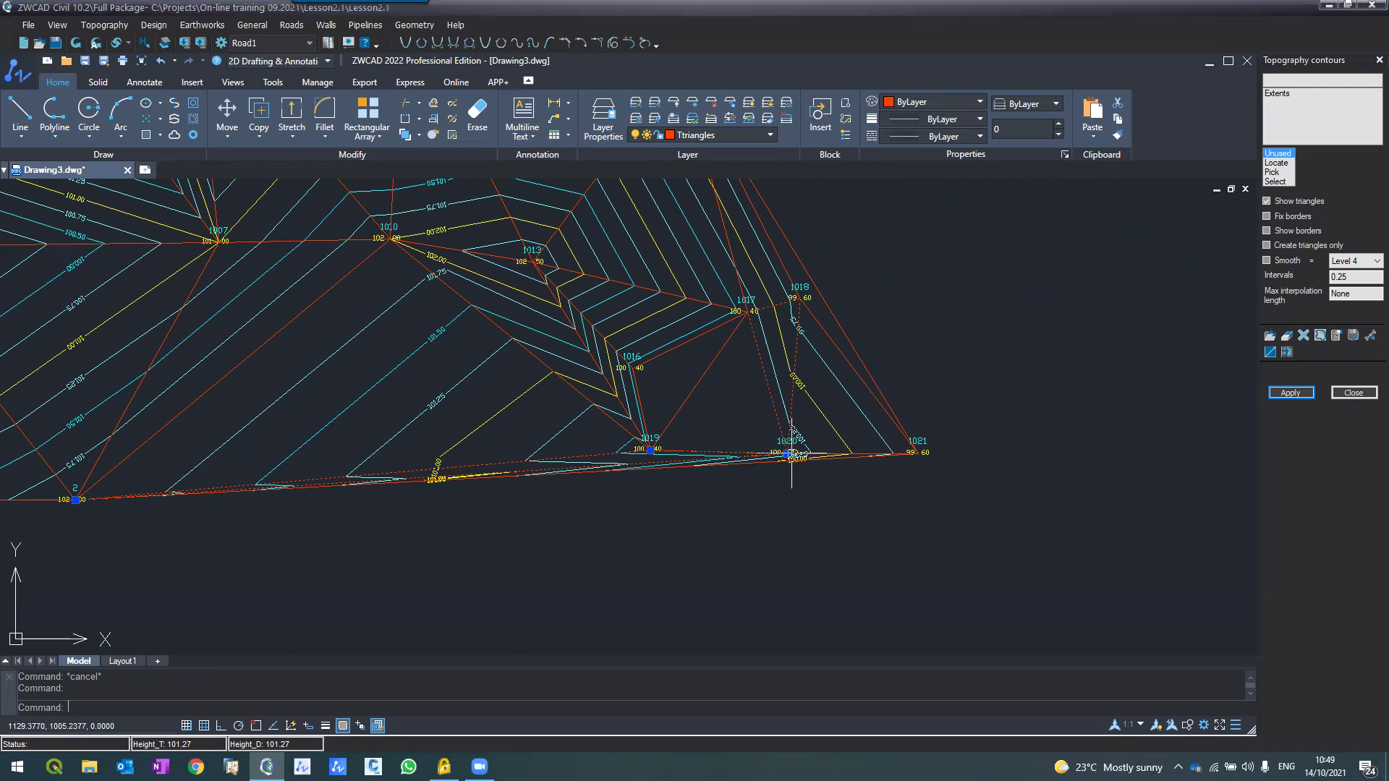
scroll(785, 465, down, 2)
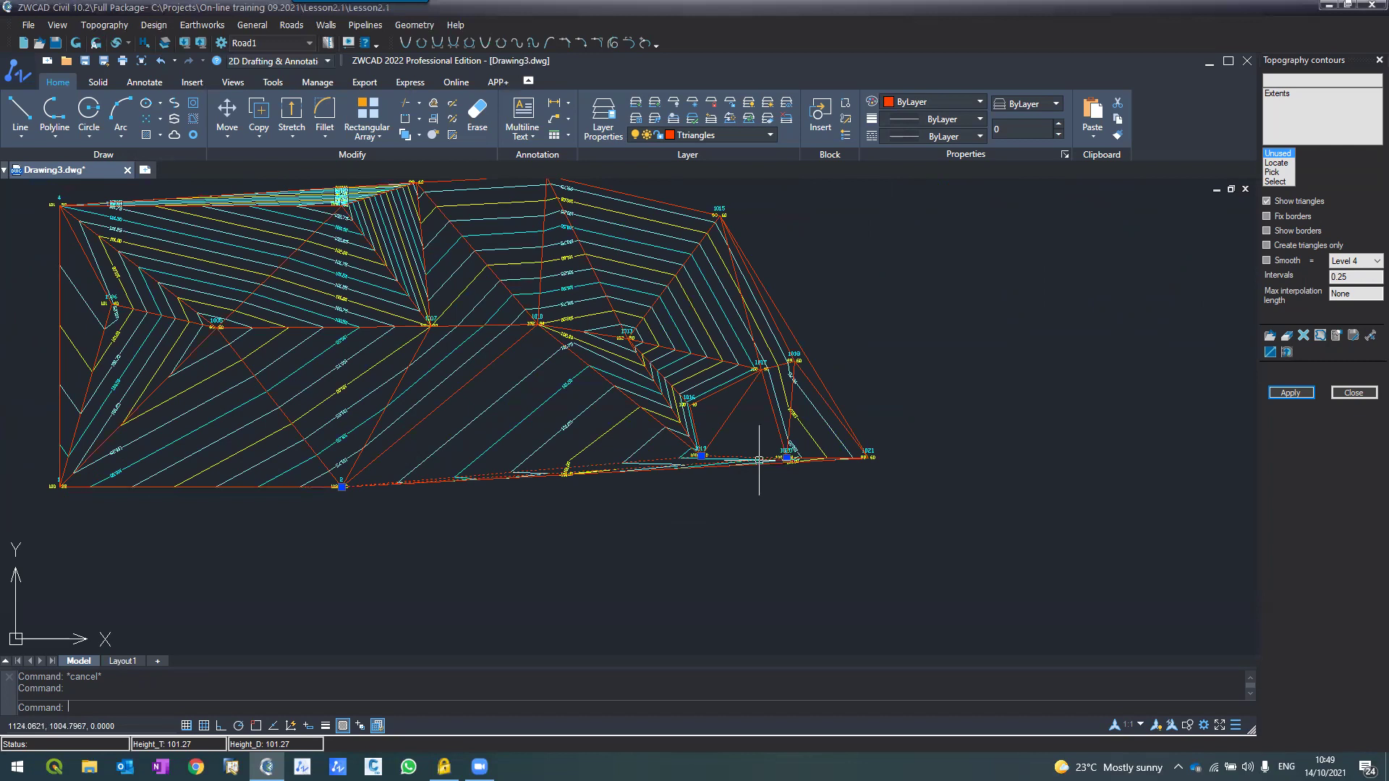
Step: Measure the approximate distance from border point 2 to interior point 1007
scroll(759, 460, up, 2)
text(dist)
key(Return)
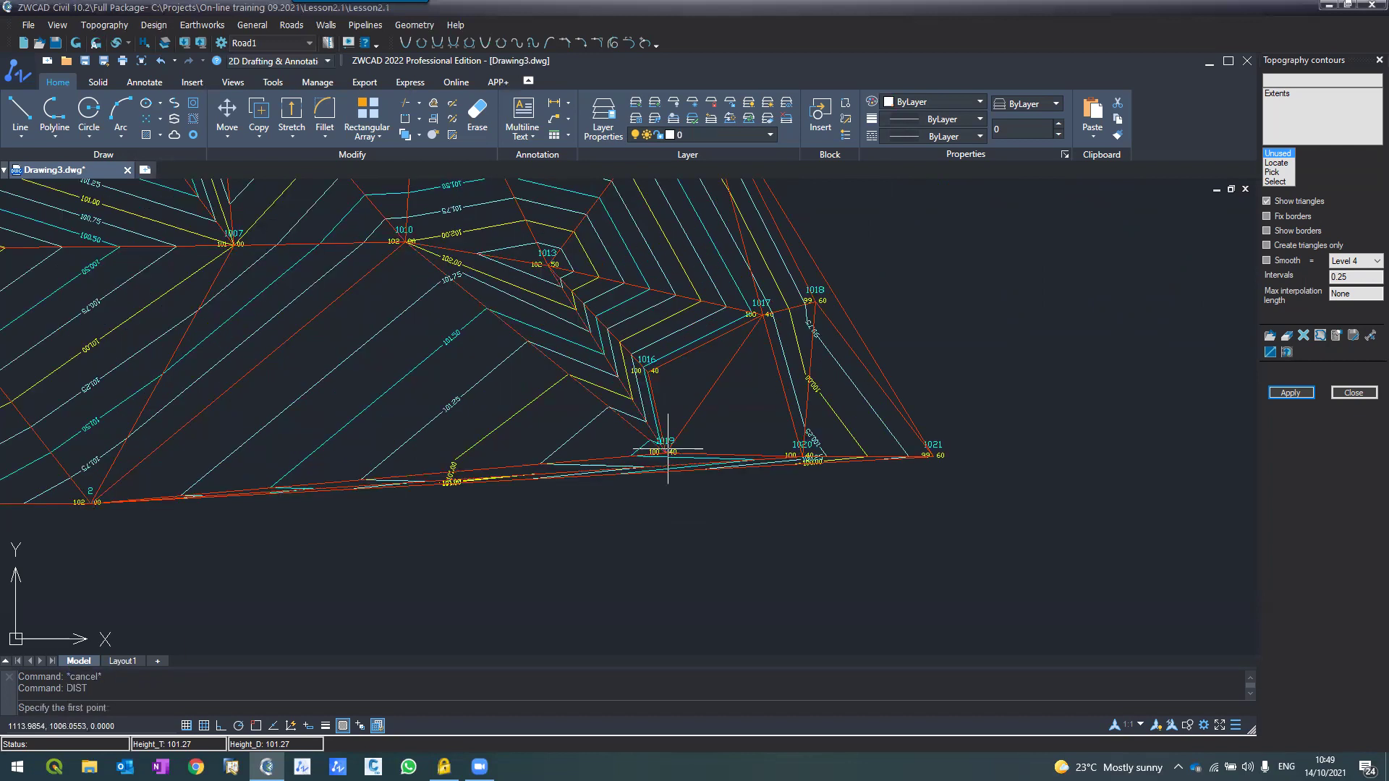
scroll(655, 414, down, 1)
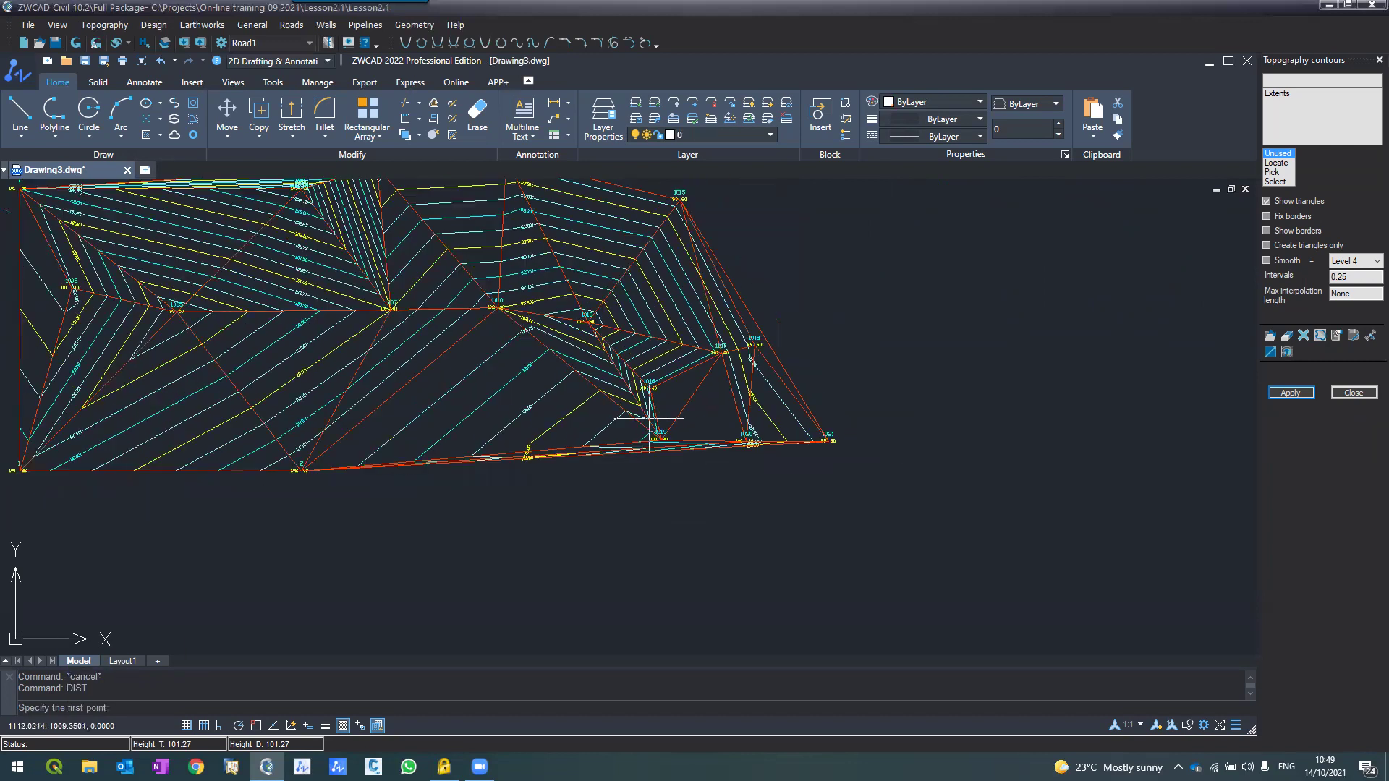
middle_drag(317, 460, 444, 465)
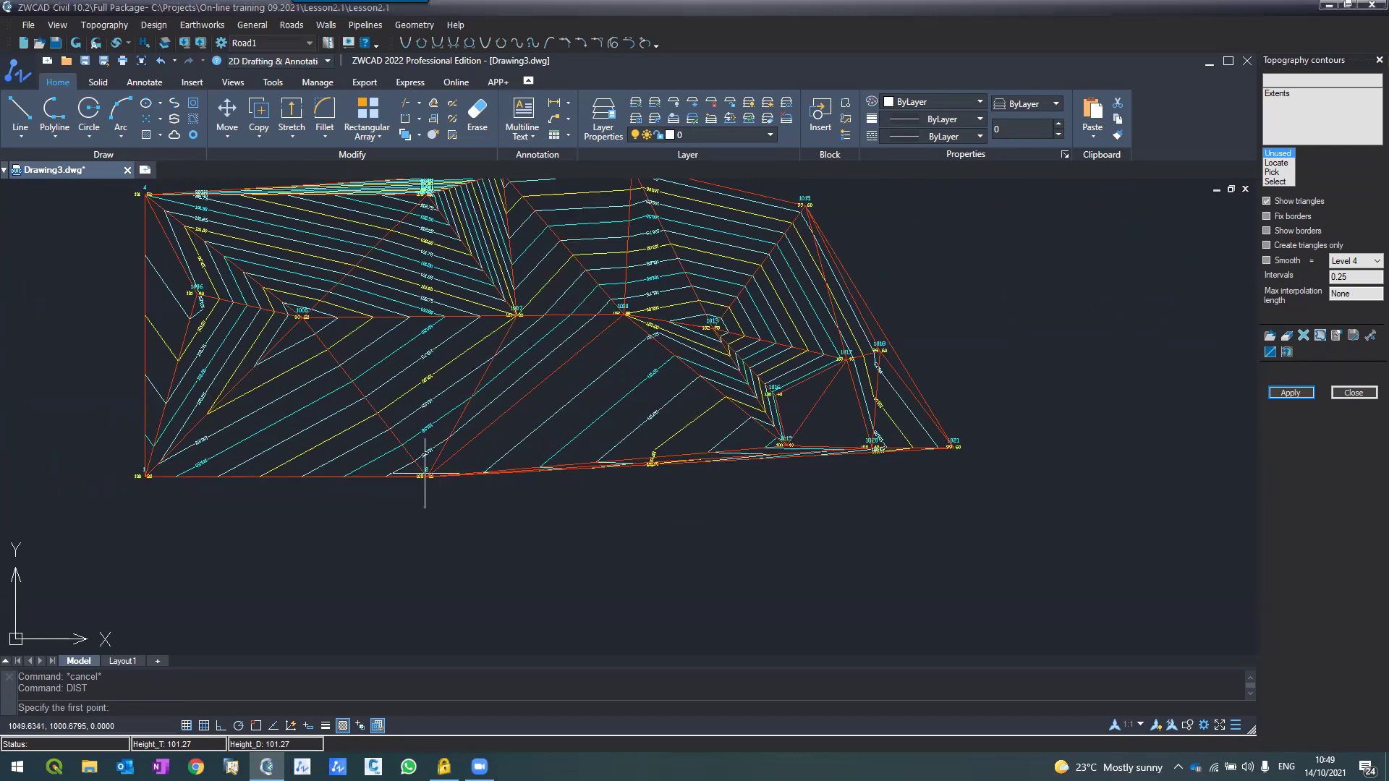
click(424, 472)
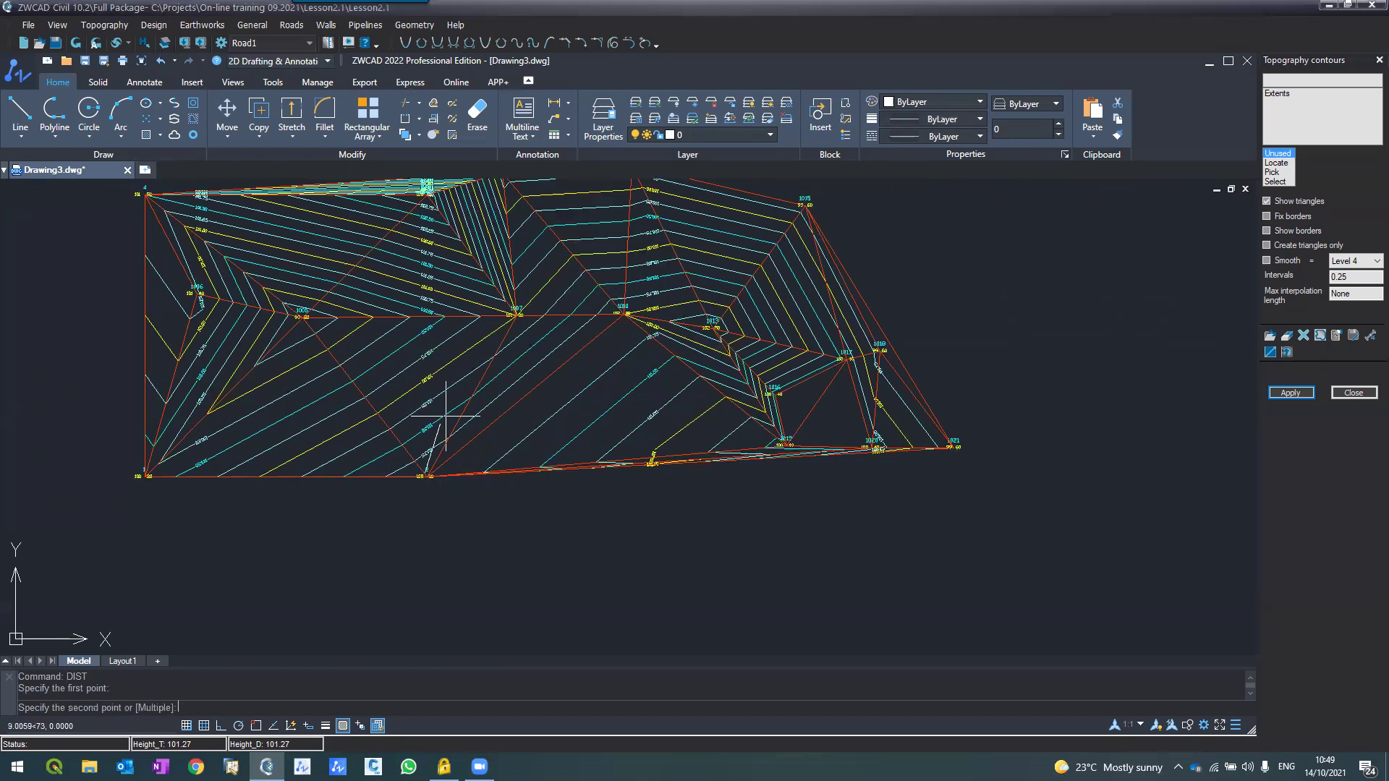
click(500, 316)
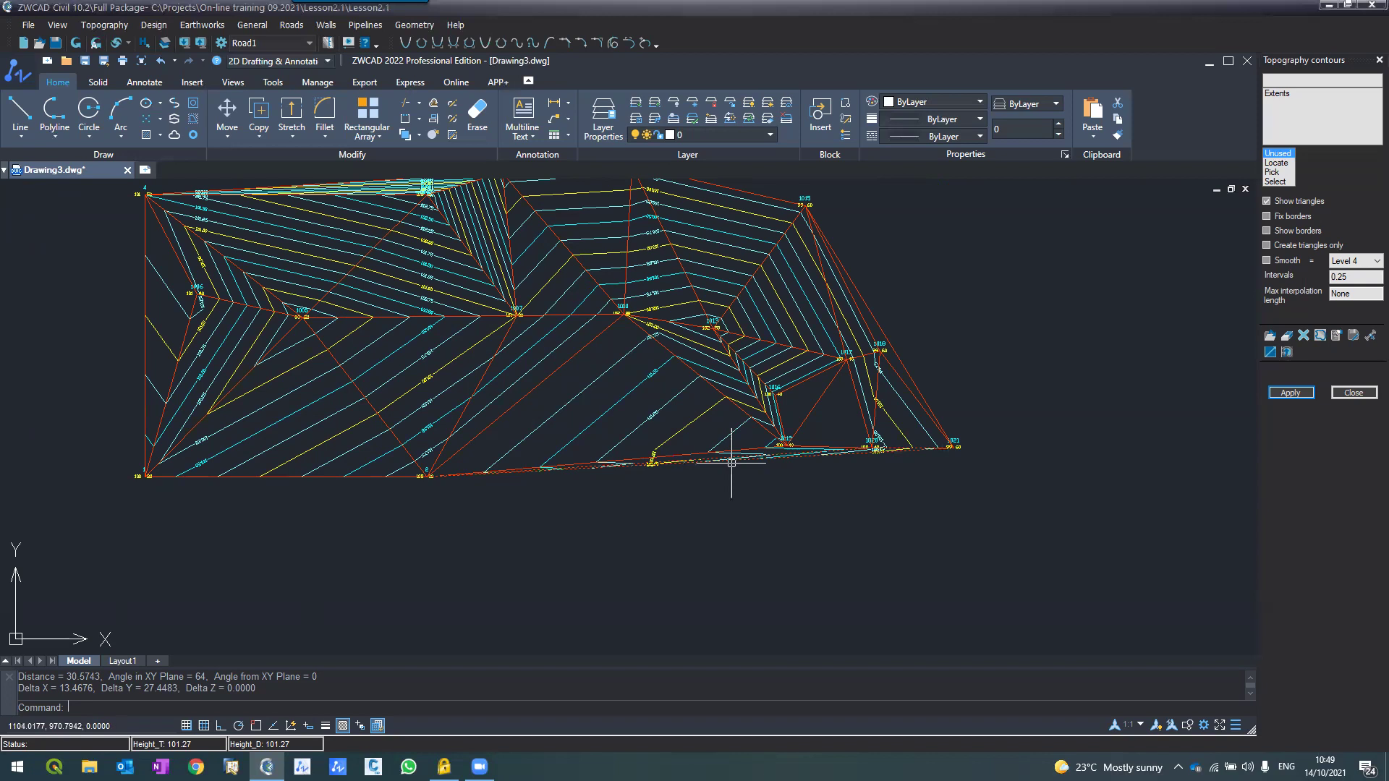
Step: Set the maximum interpolation length to 50 and regenerate the contours and triangles
scroll(732, 463, up, 4)
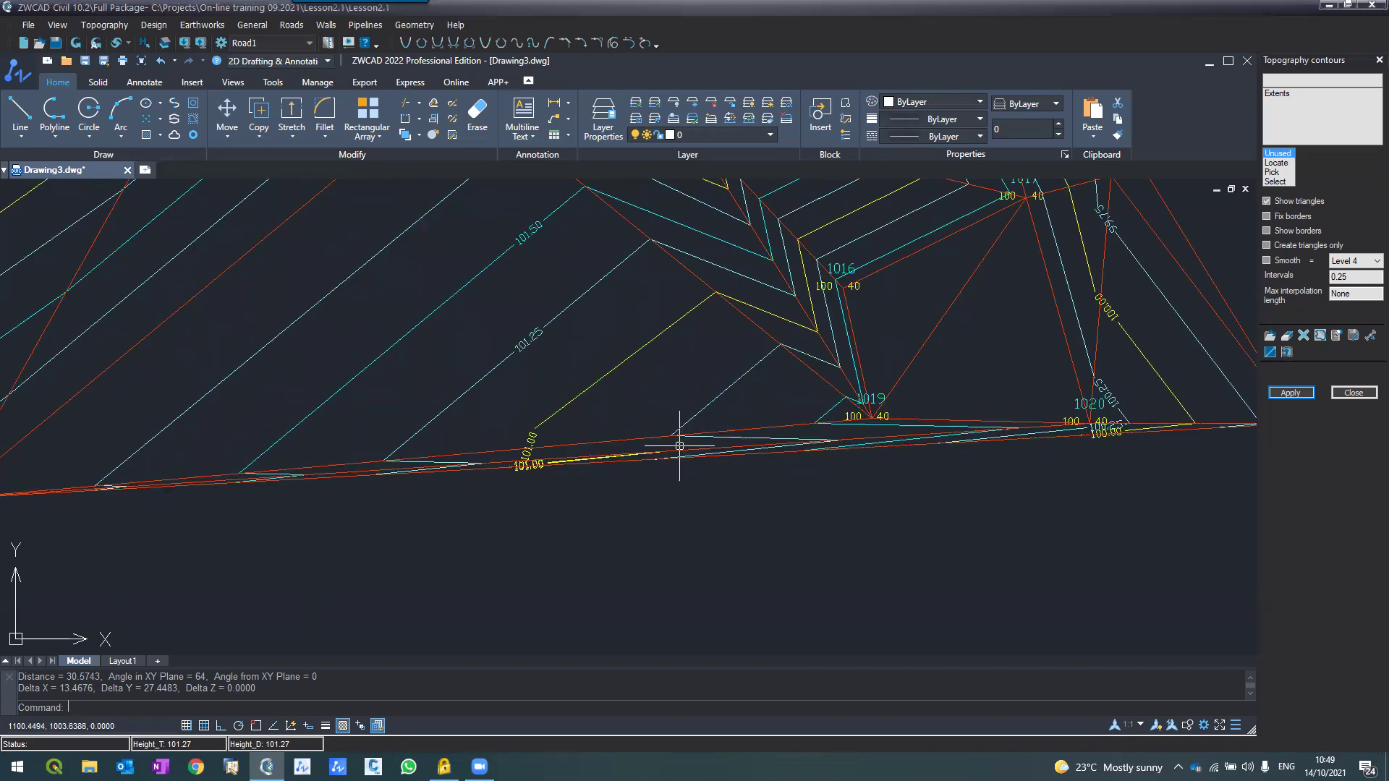
scroll(679, 446, down, 4)
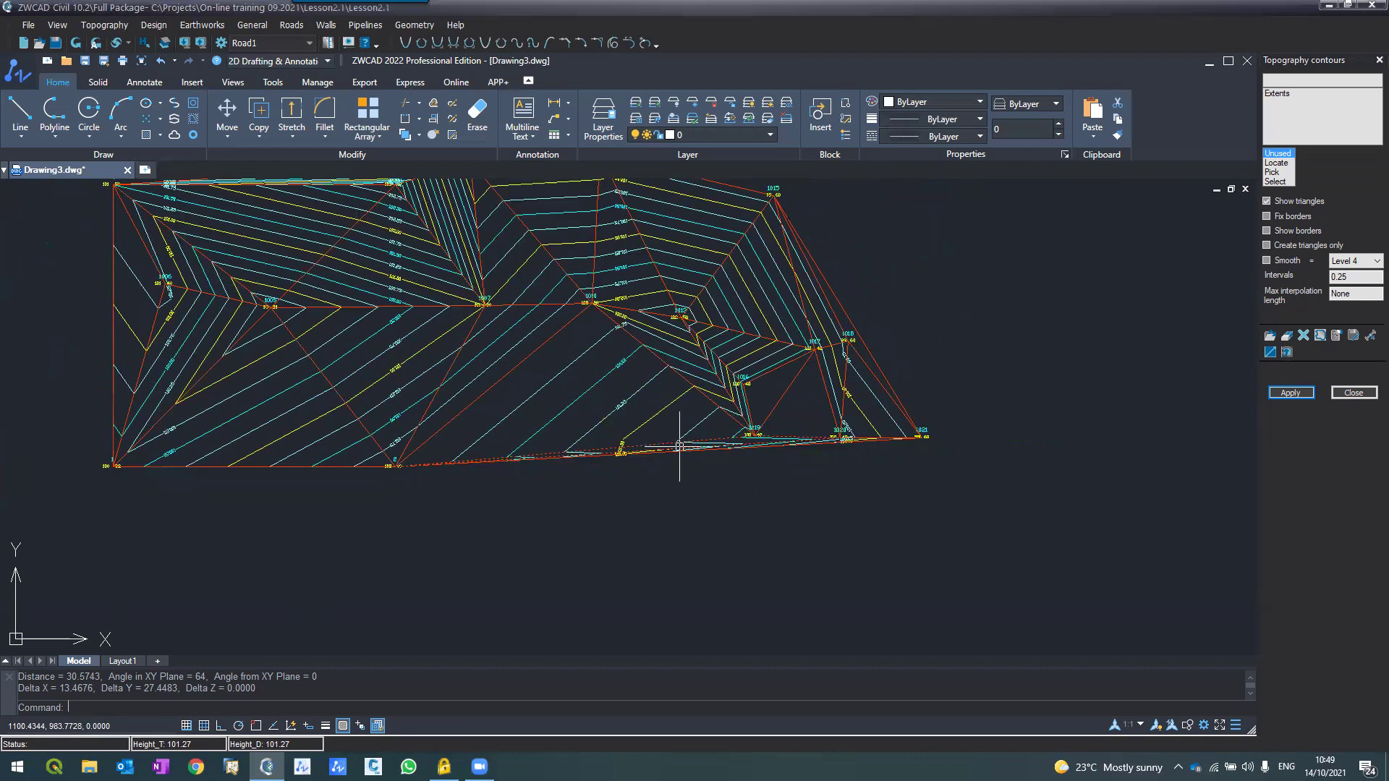
middle_drag(679, 446, 675, 446)
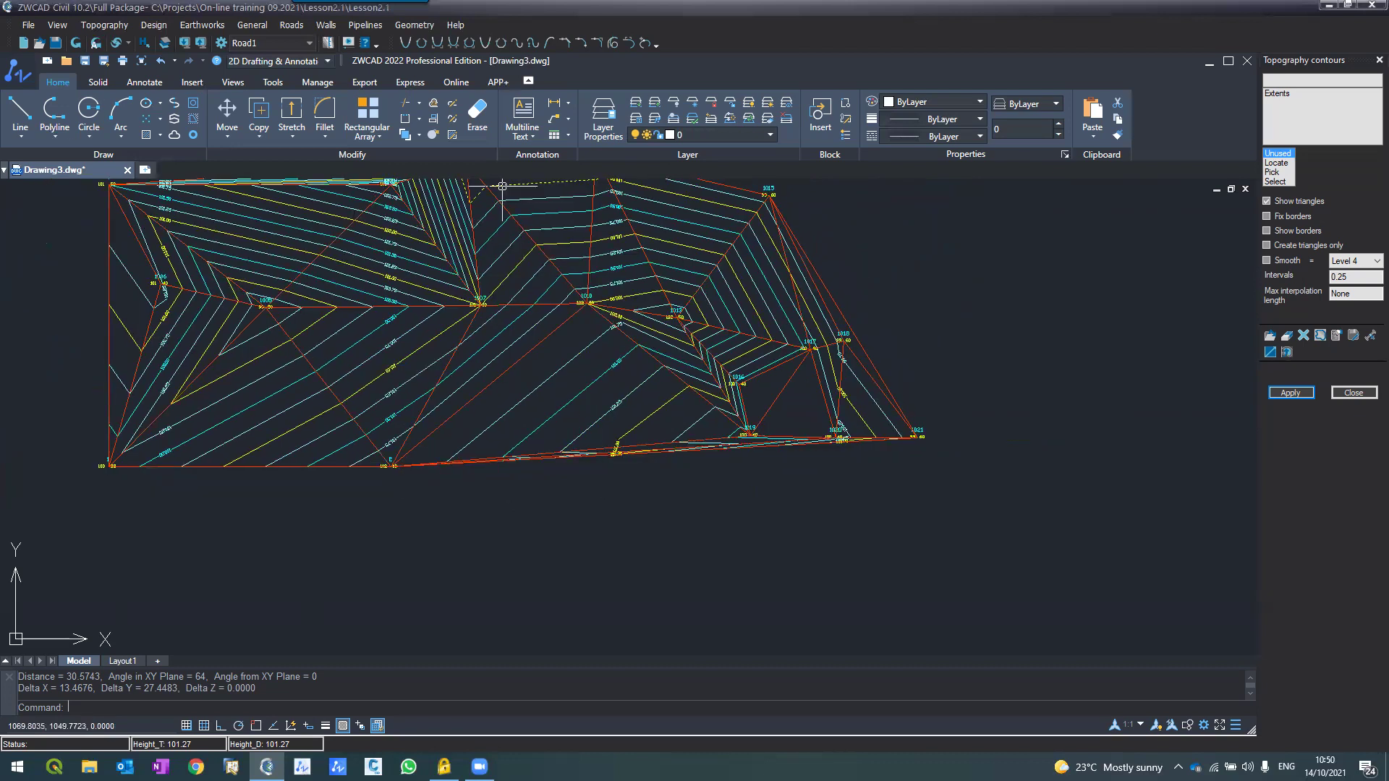
scroll(296, 438, down, 2)
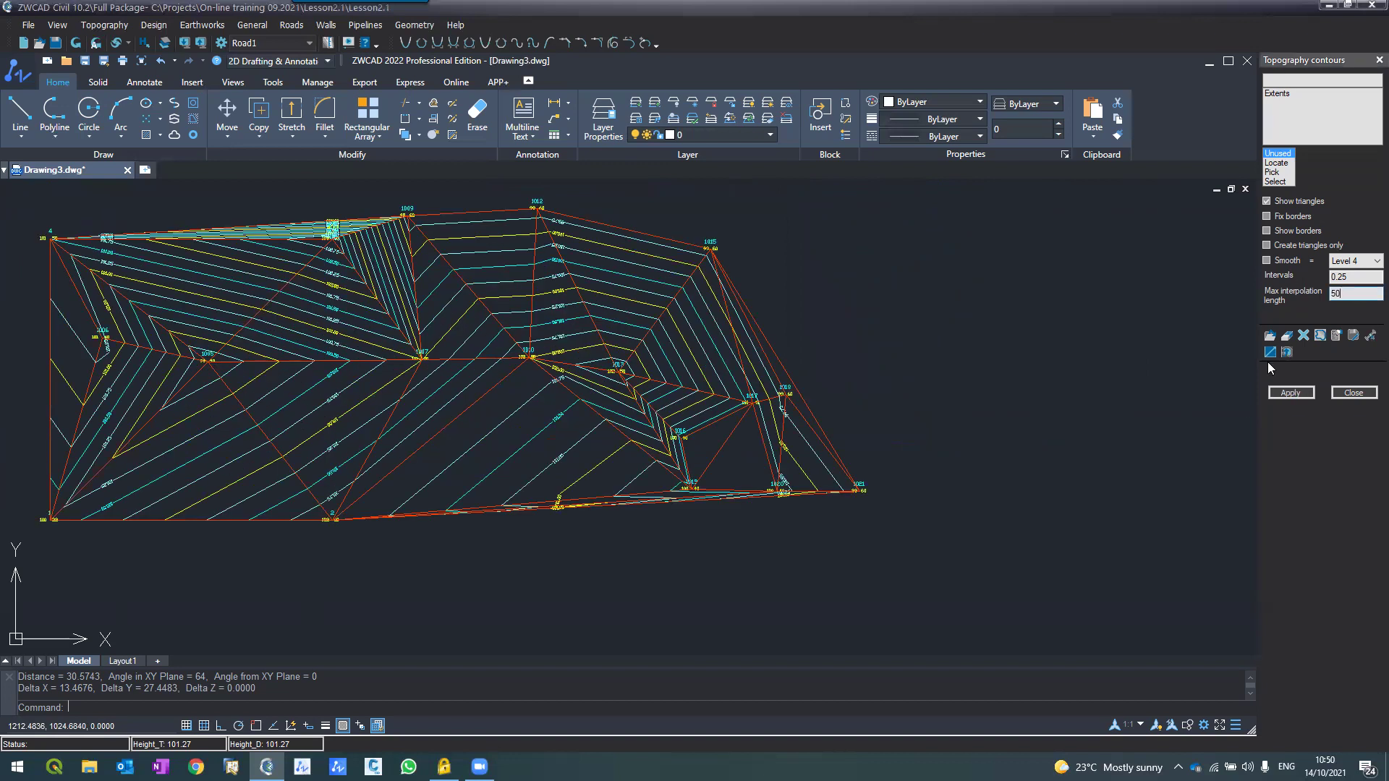
click(1291, 393)
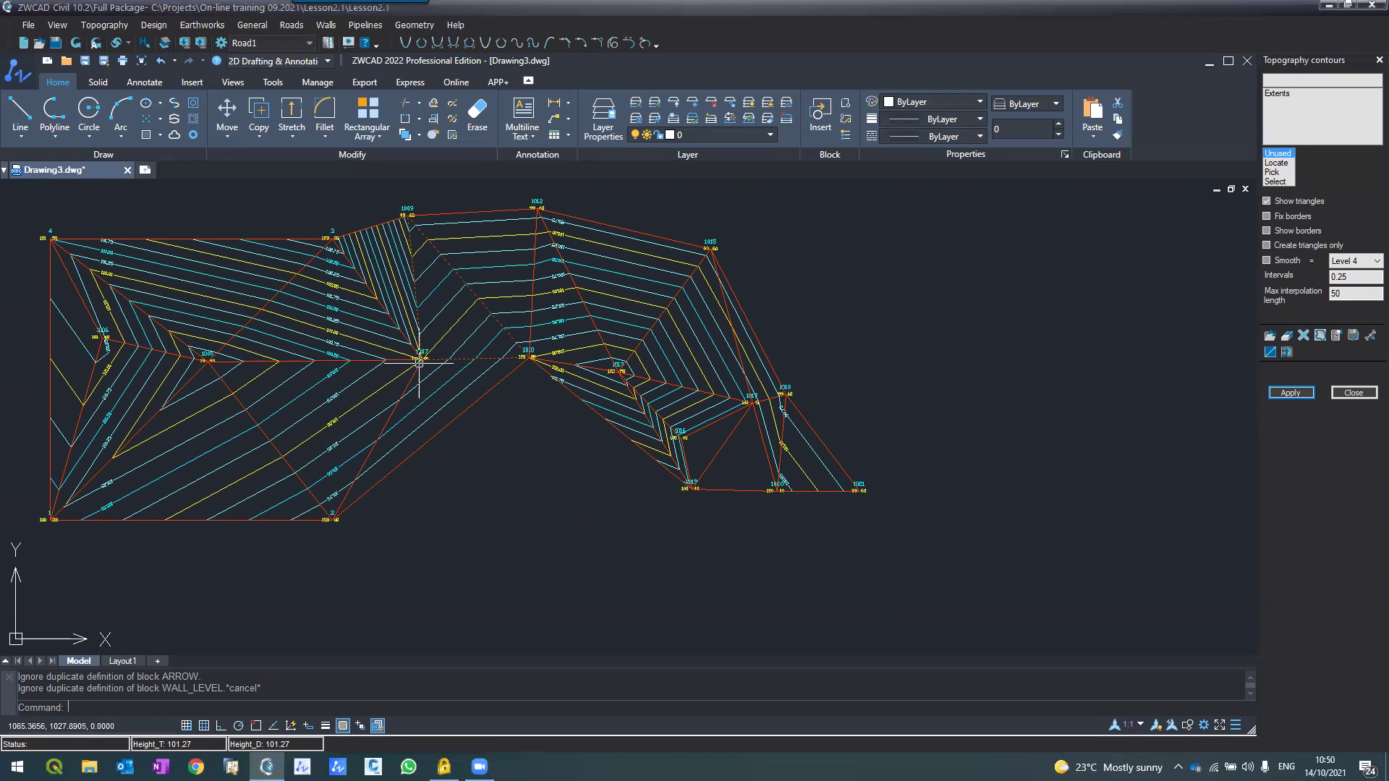
Step: Reset the maximum interpolation length to 0 and regenerate the contours and triangles
double_click(1338, 294)
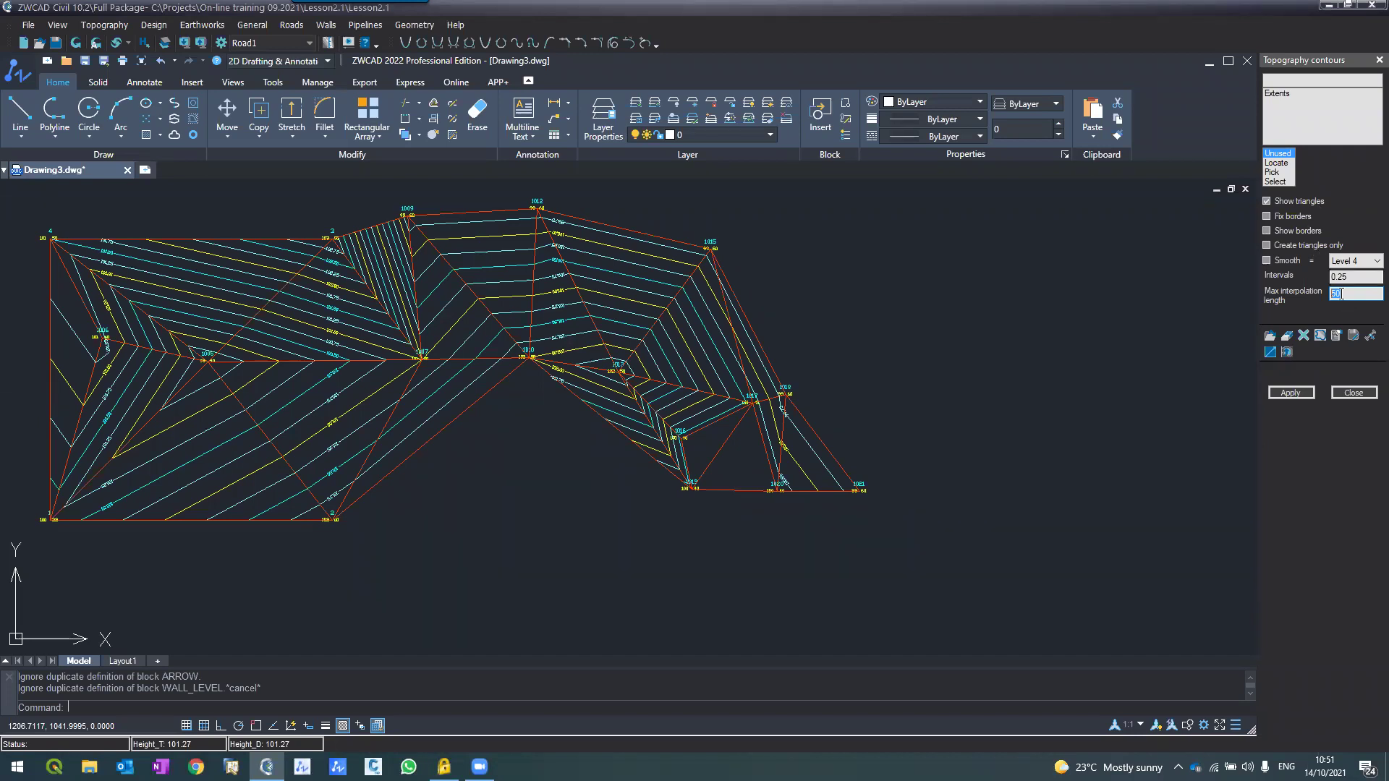
text(0)
click(1295, 394)
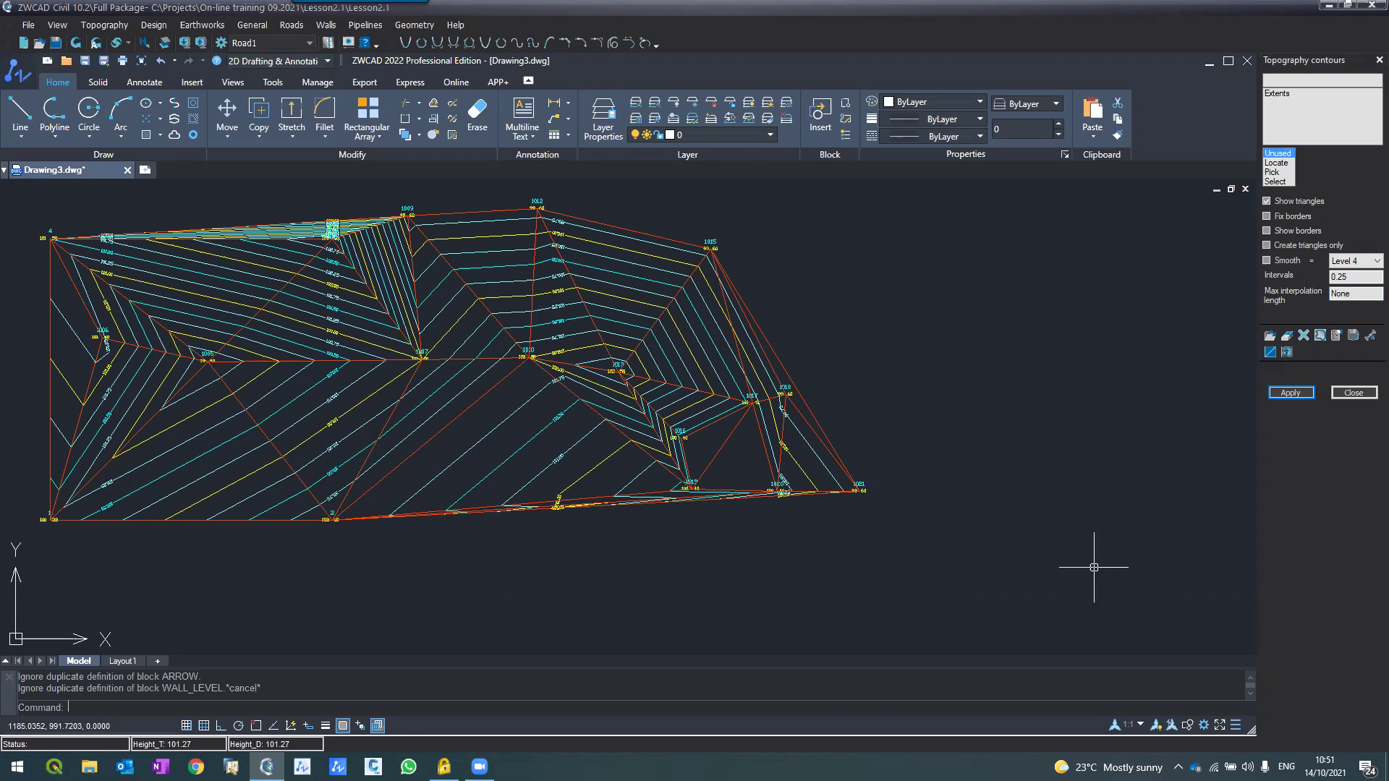
Step: Start locating a contour boundary by picking survey points 1015, 1018, 1021 and 1020 in order
click(1277, 164)
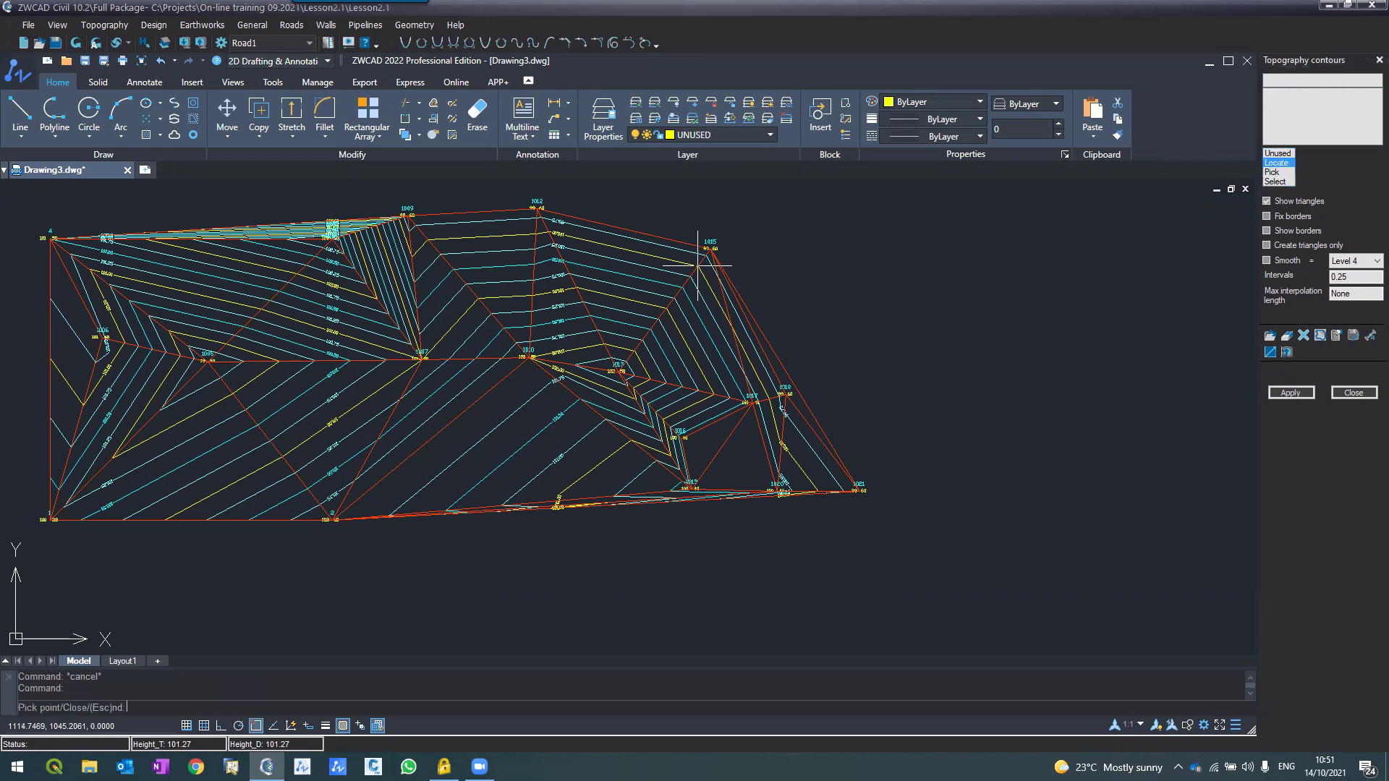
scroll(698, 265, up, 2)
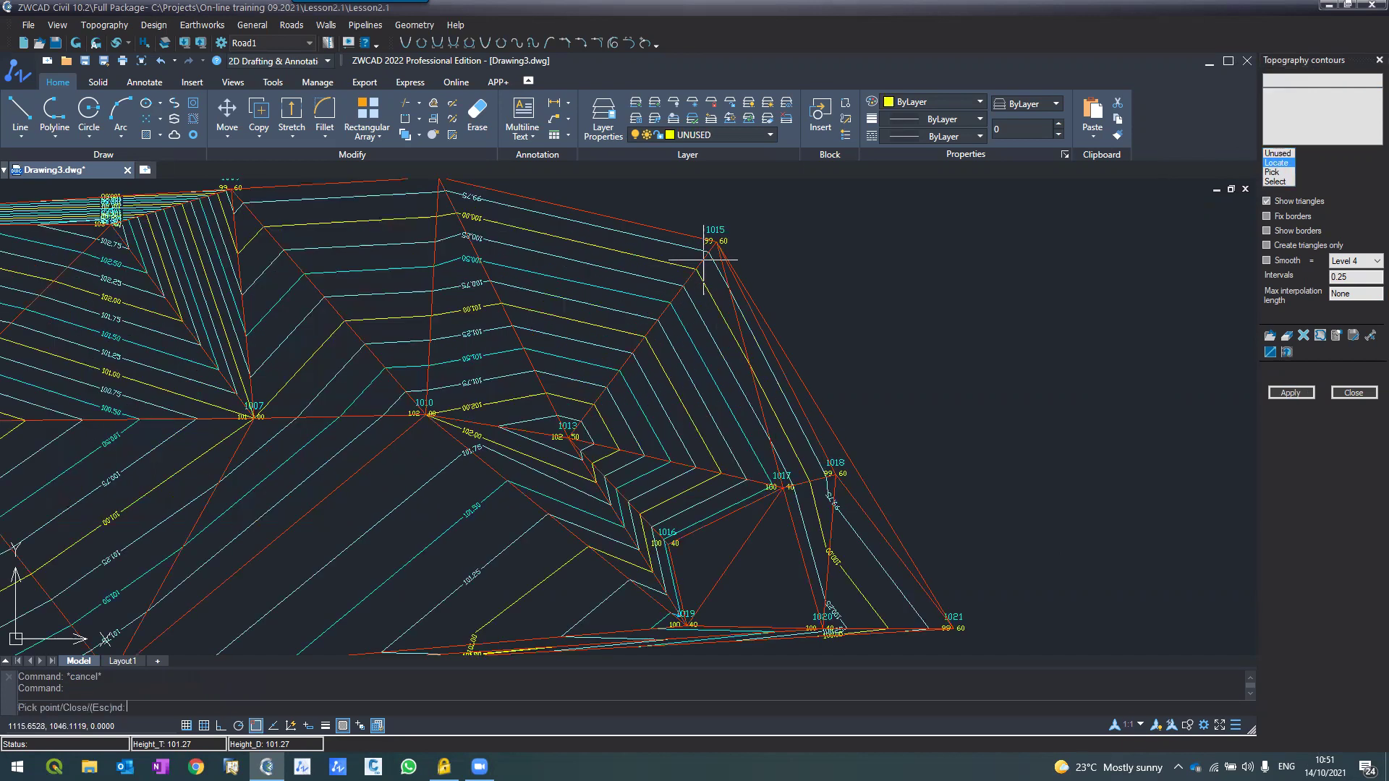
scroll(704, 259, up, 2)
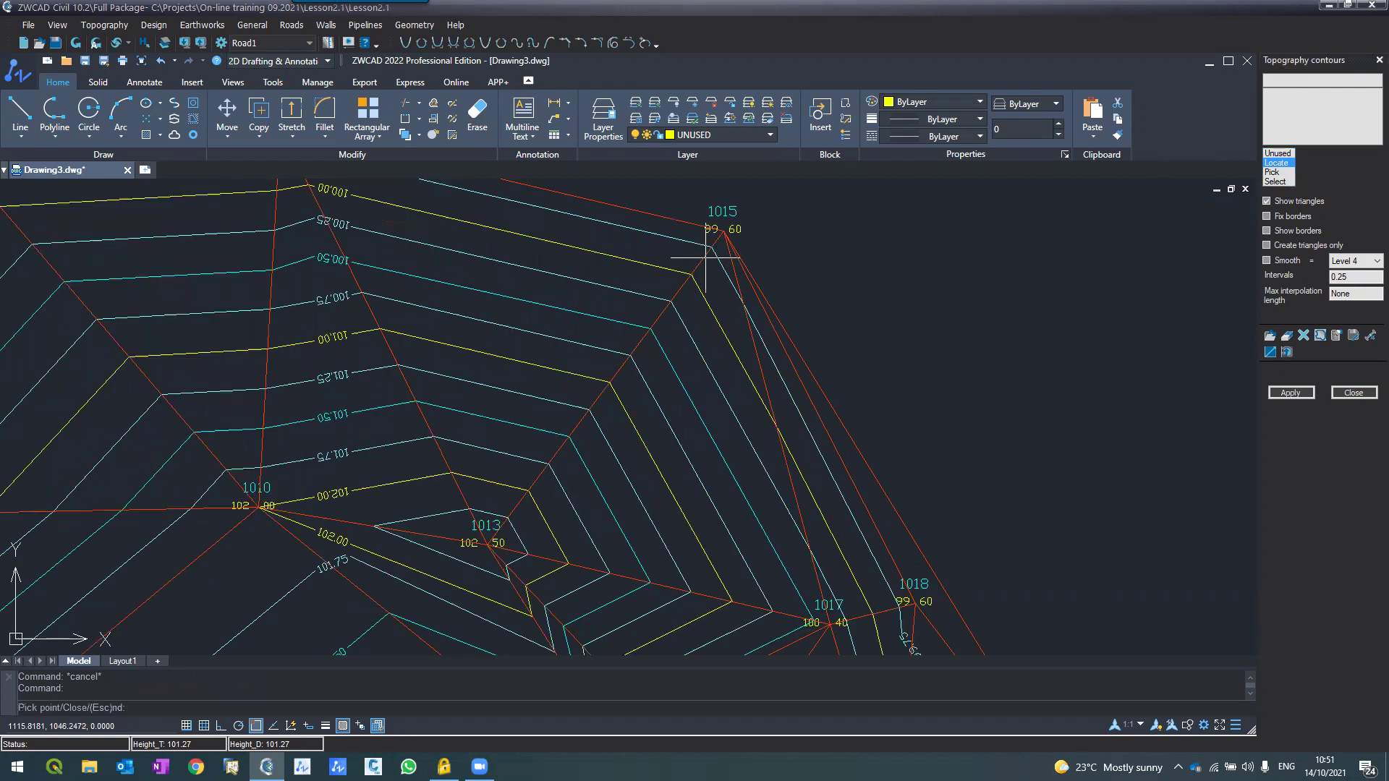
click(723, 233)
middle_drag(845, 410, 790, 220)
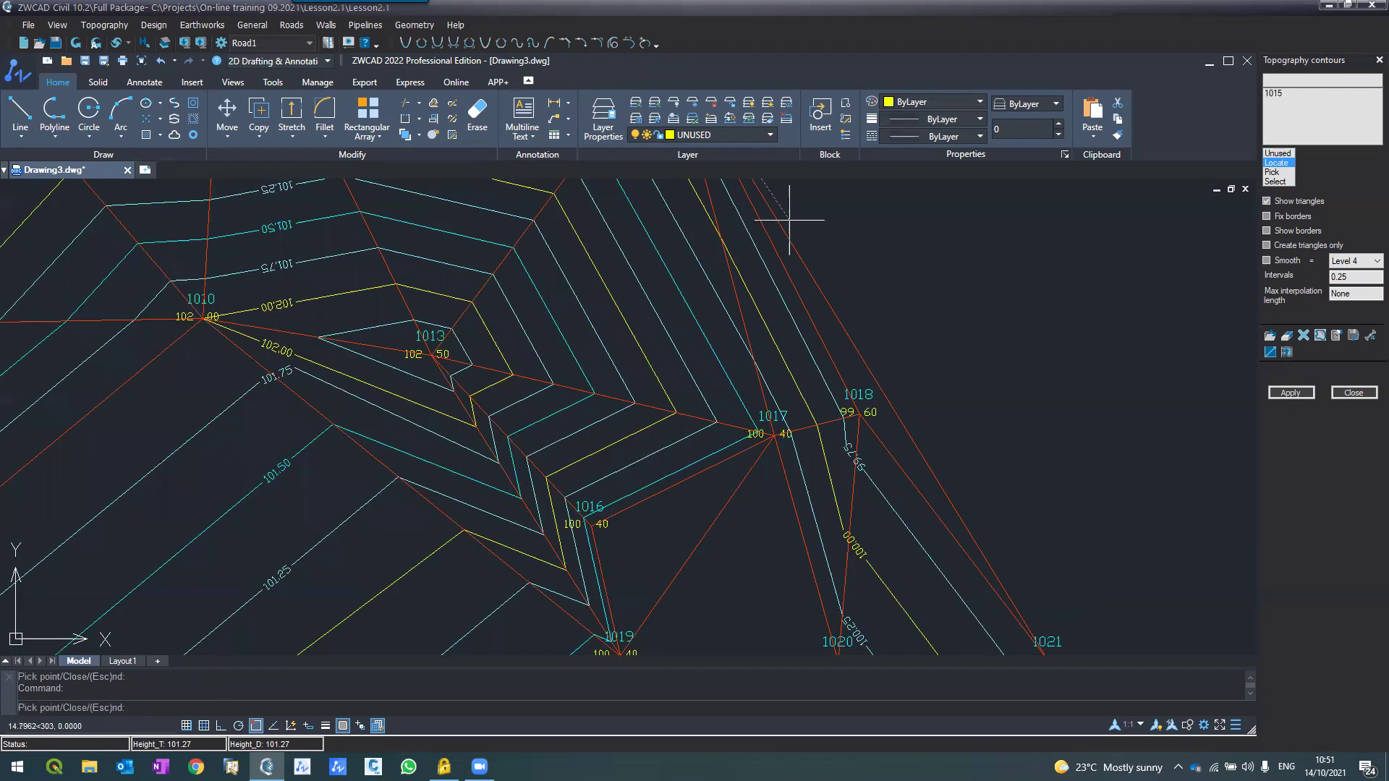
click(862, 417)
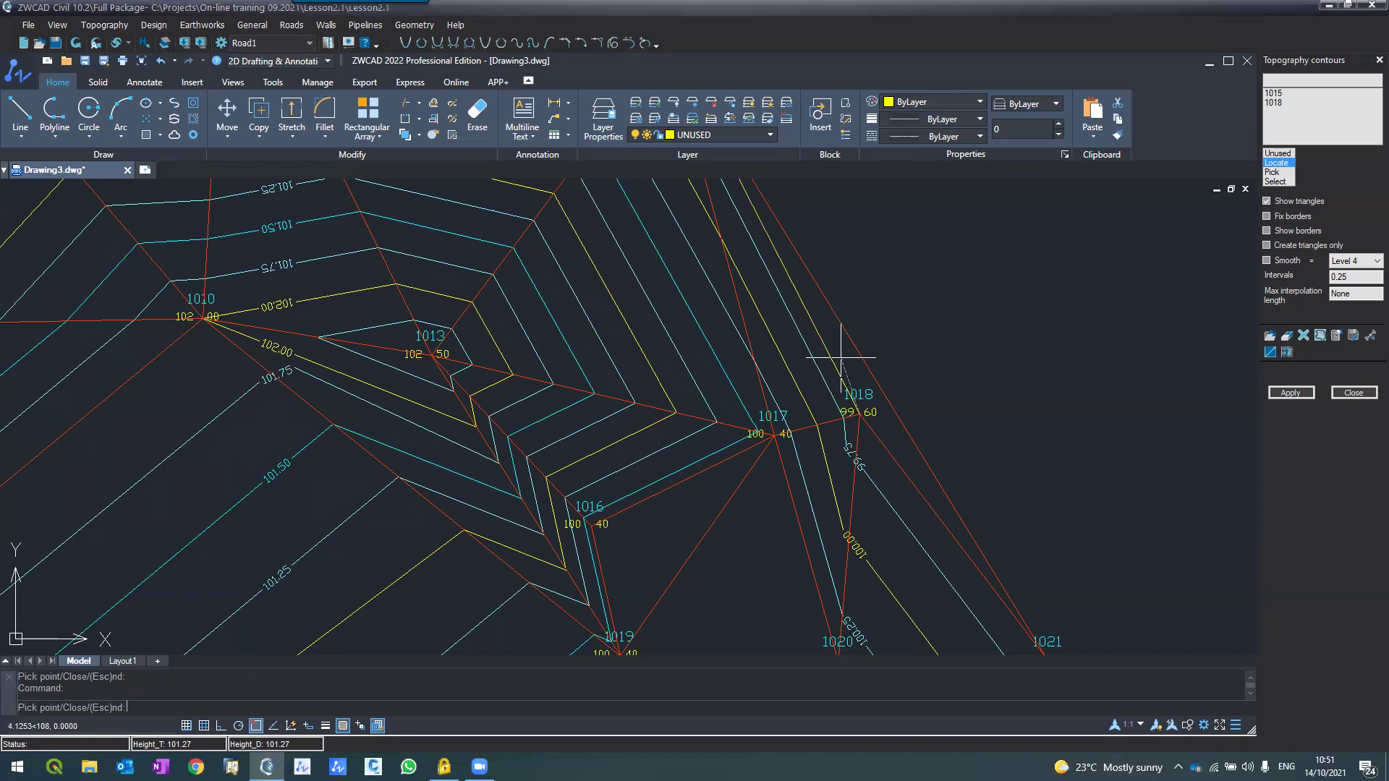
scroll(841, 357, down, 2)
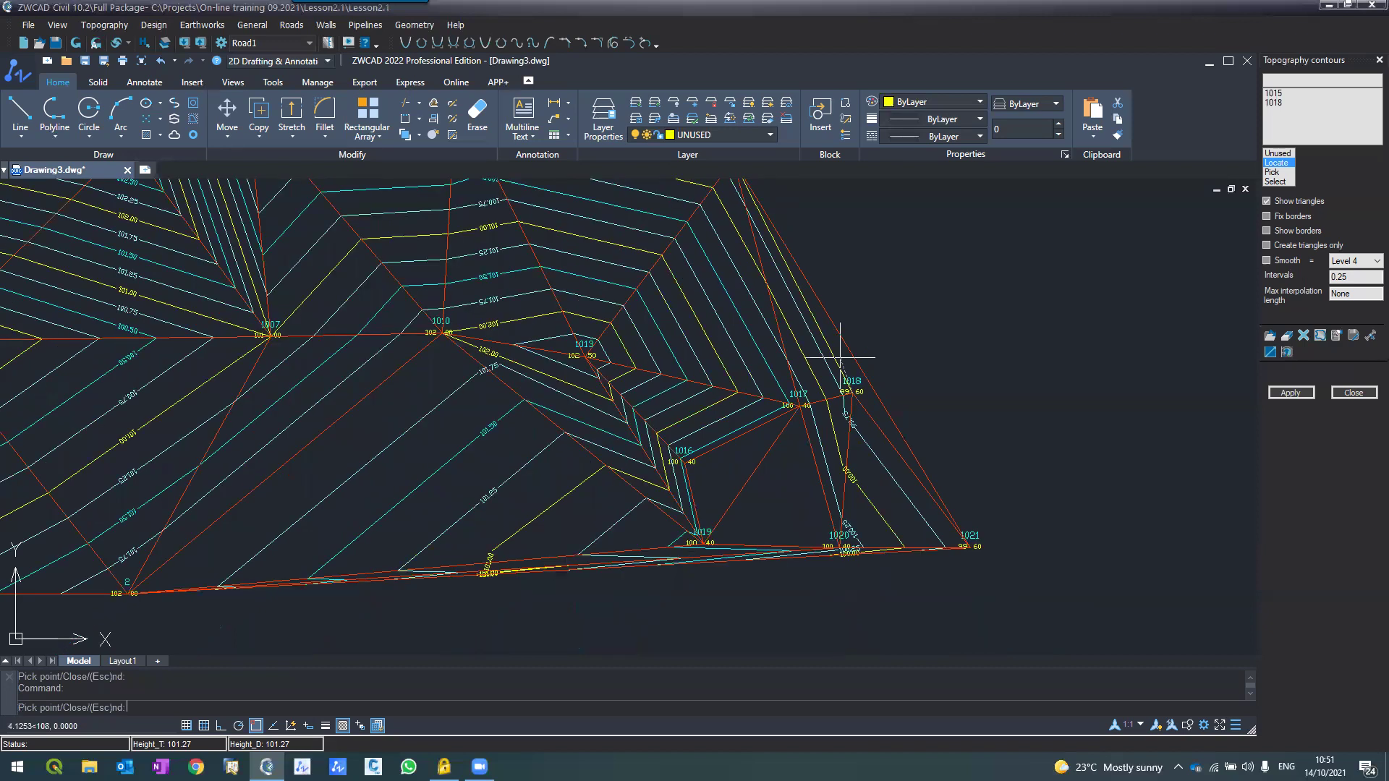
scroll(840, 358, down, 2)
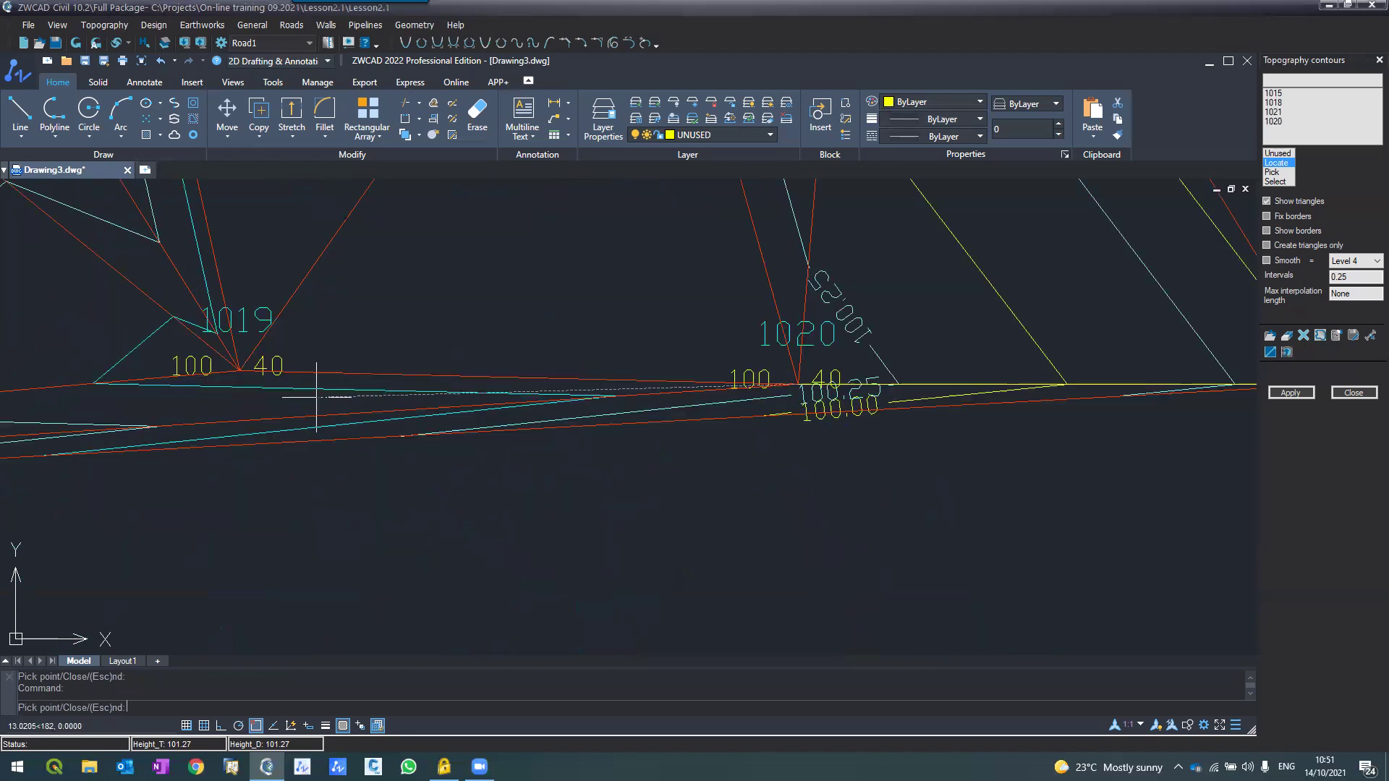
Step: Continue the contour boundary through points 1019, 1016, 1013, 1010, 1007, 2, 1 and 4
click(241, 380)
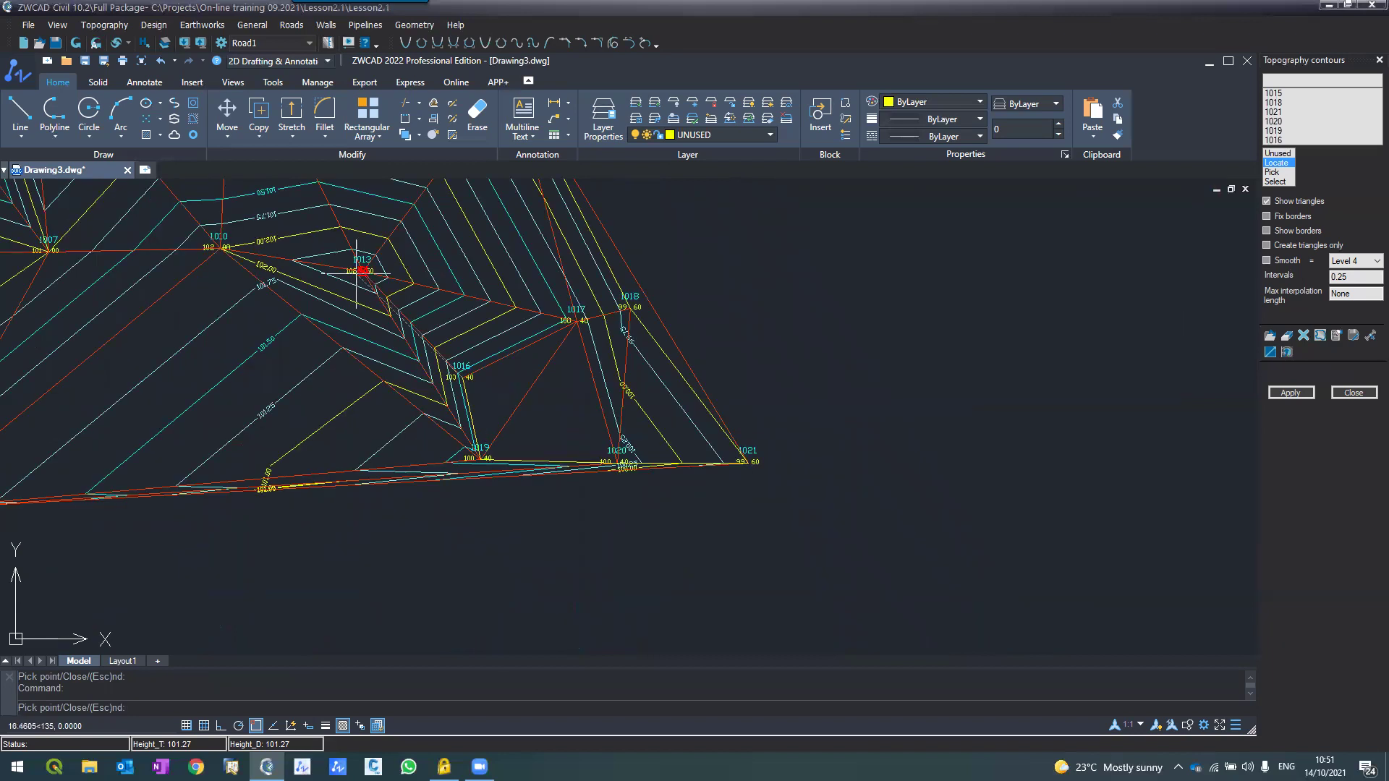
click(361, 273)
click(212, 252)
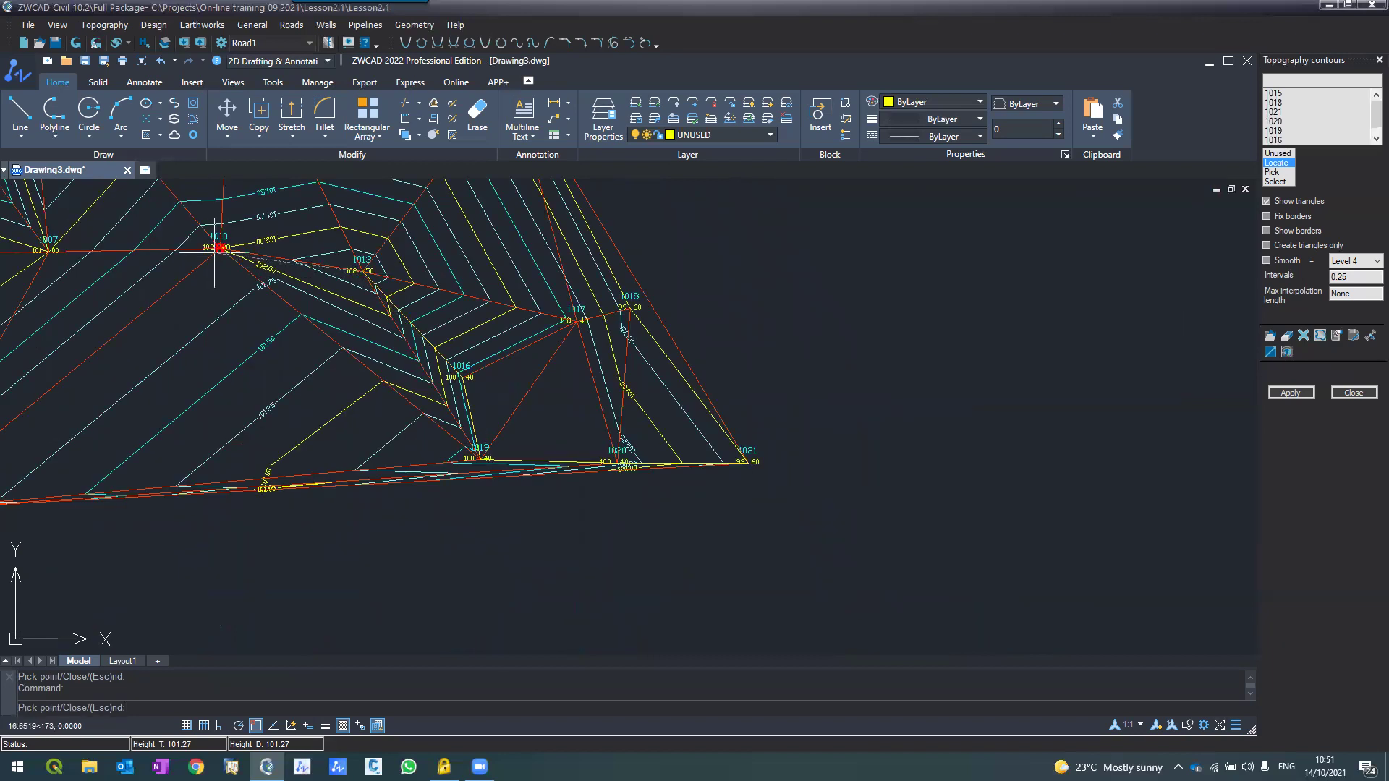
scroll(380, 325, down, 3)
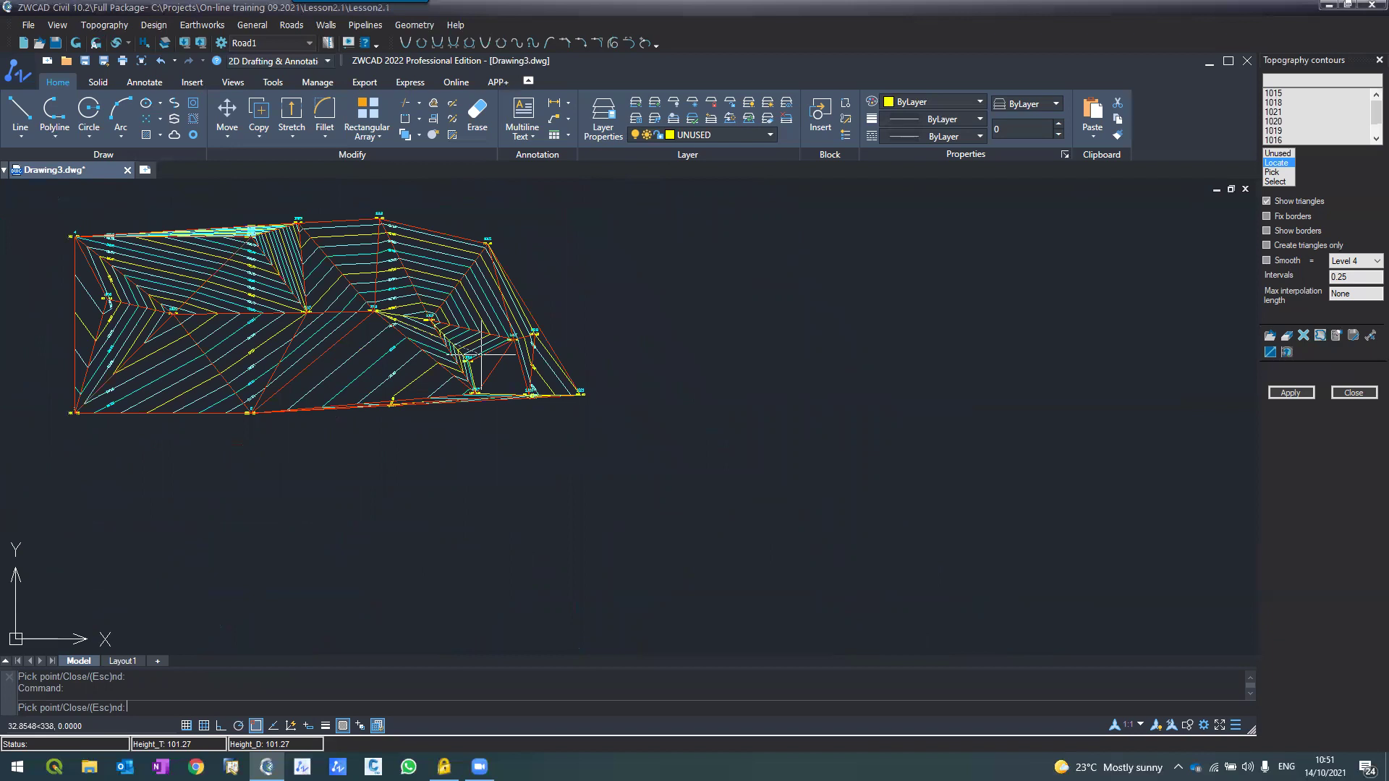
scroll(318, 326, up, 3)
click(286, 282)
scroll(395, 497, down, 3)
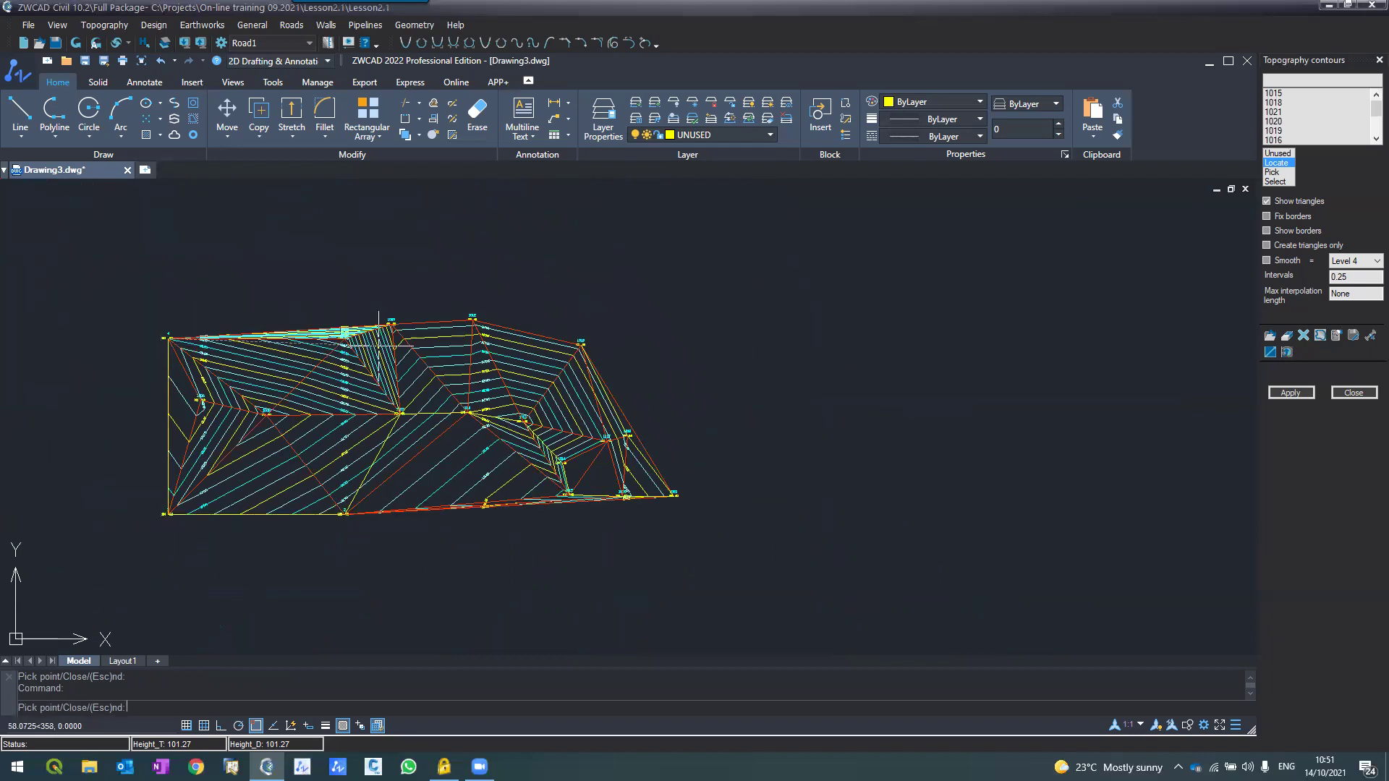
Step: Add points 3, 1009 and 1012 to the contour boundary and close it back at point 1015
scroll(368, 340, up, 3)
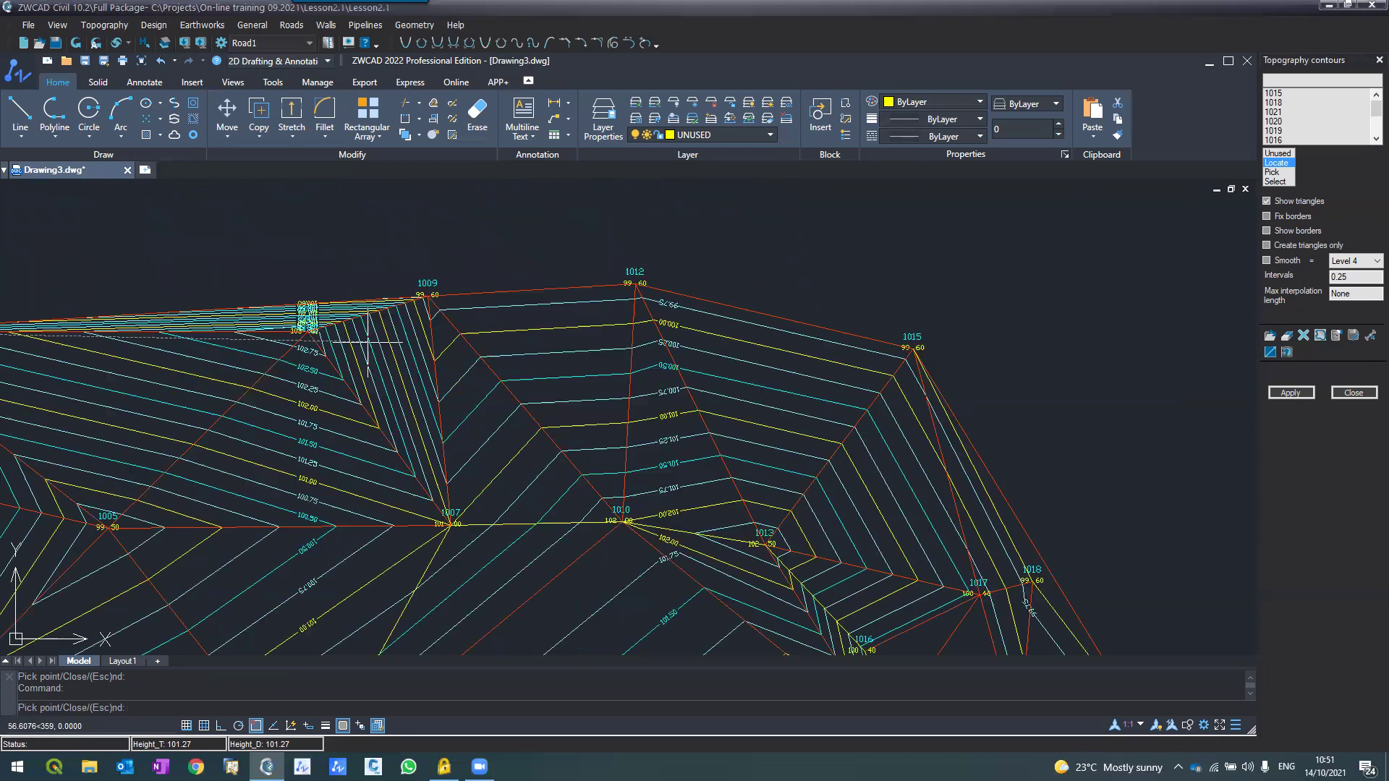
scroll(368, 340, up, 2)
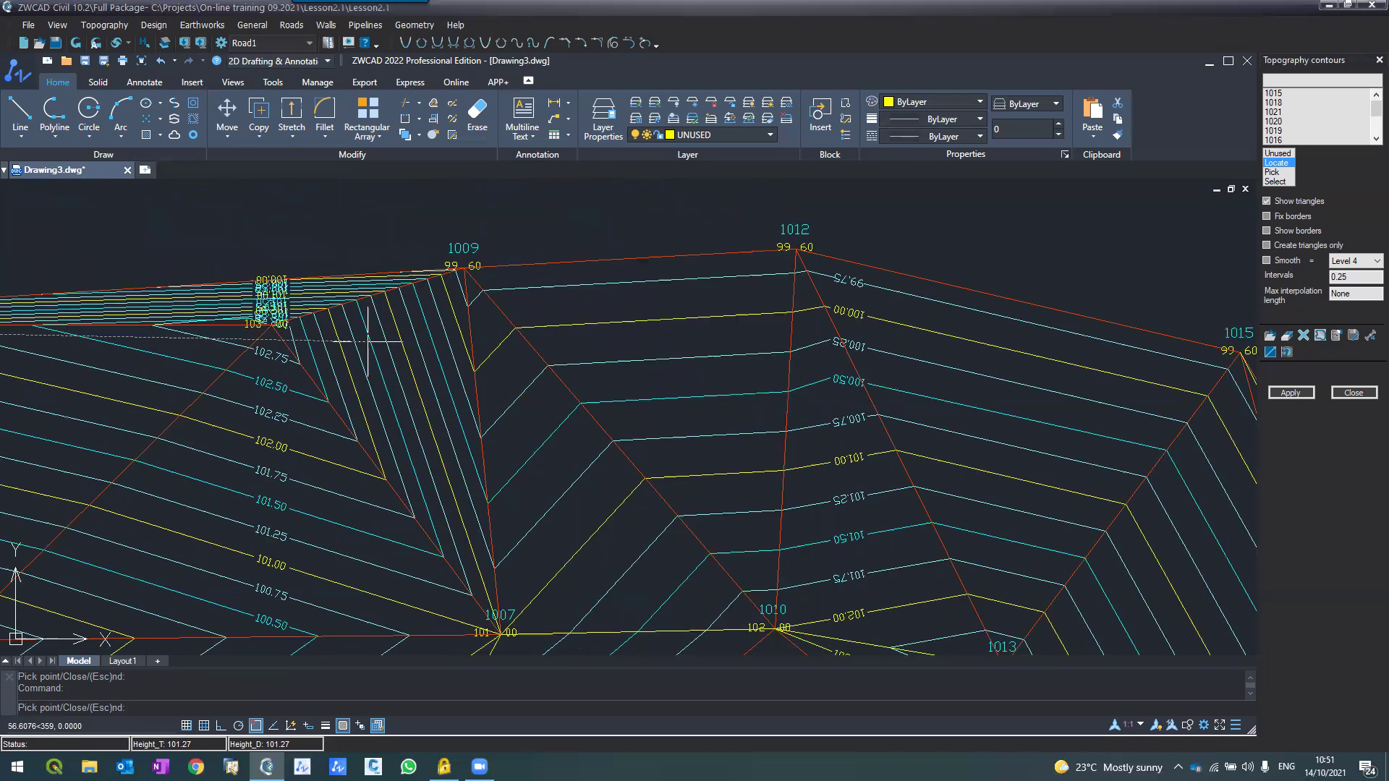
click(635, 284)
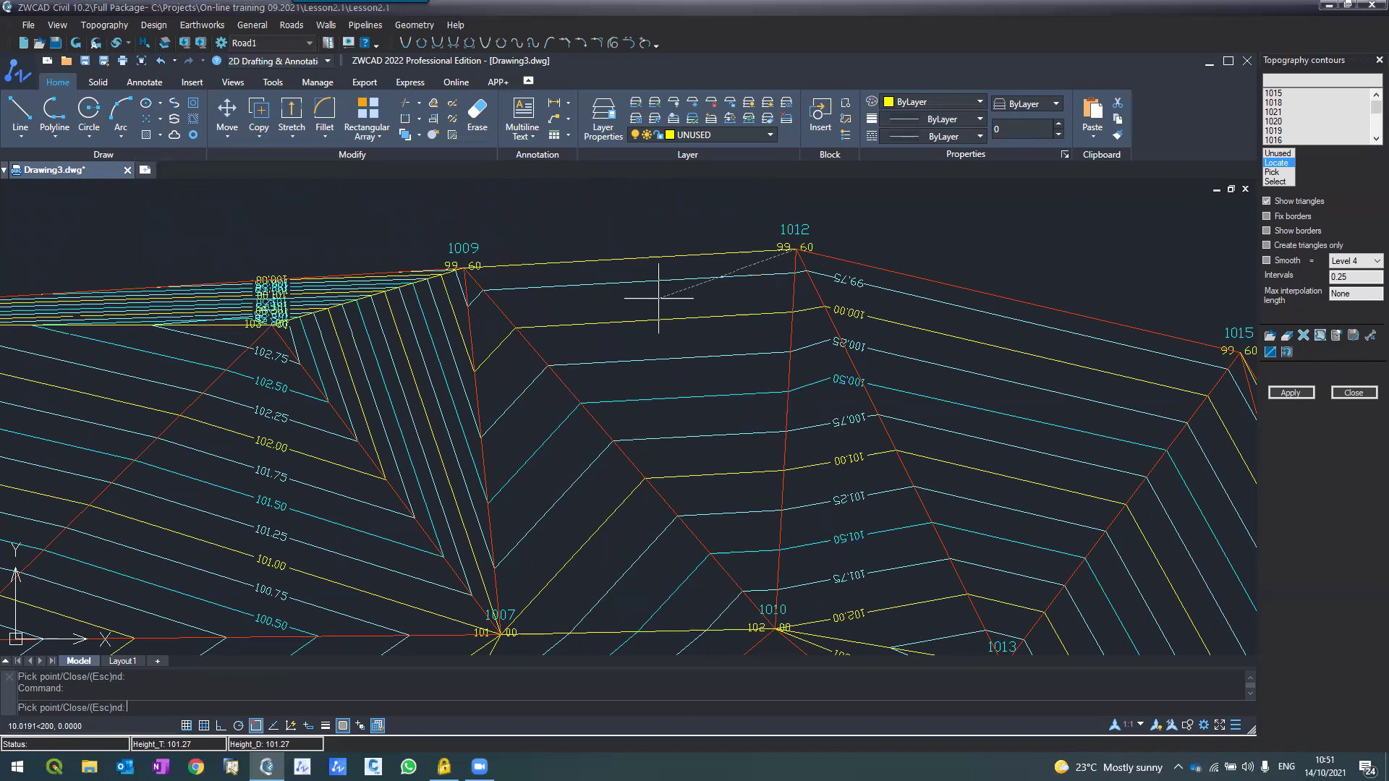
scroll(658, 297, down, 2)
middle_drag(1021, 330, 780, 328)
scroll(779, 328, up, 2)
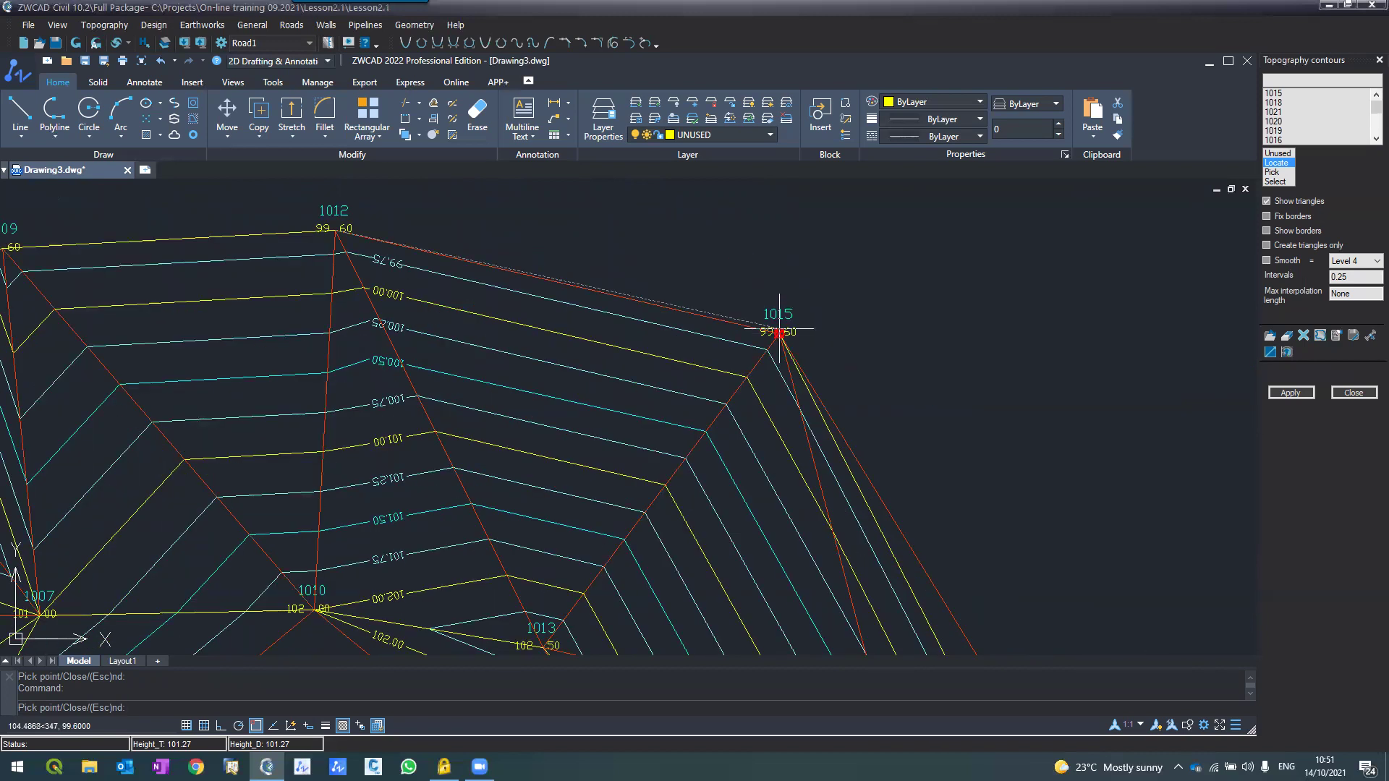
text(c)
key(Return)
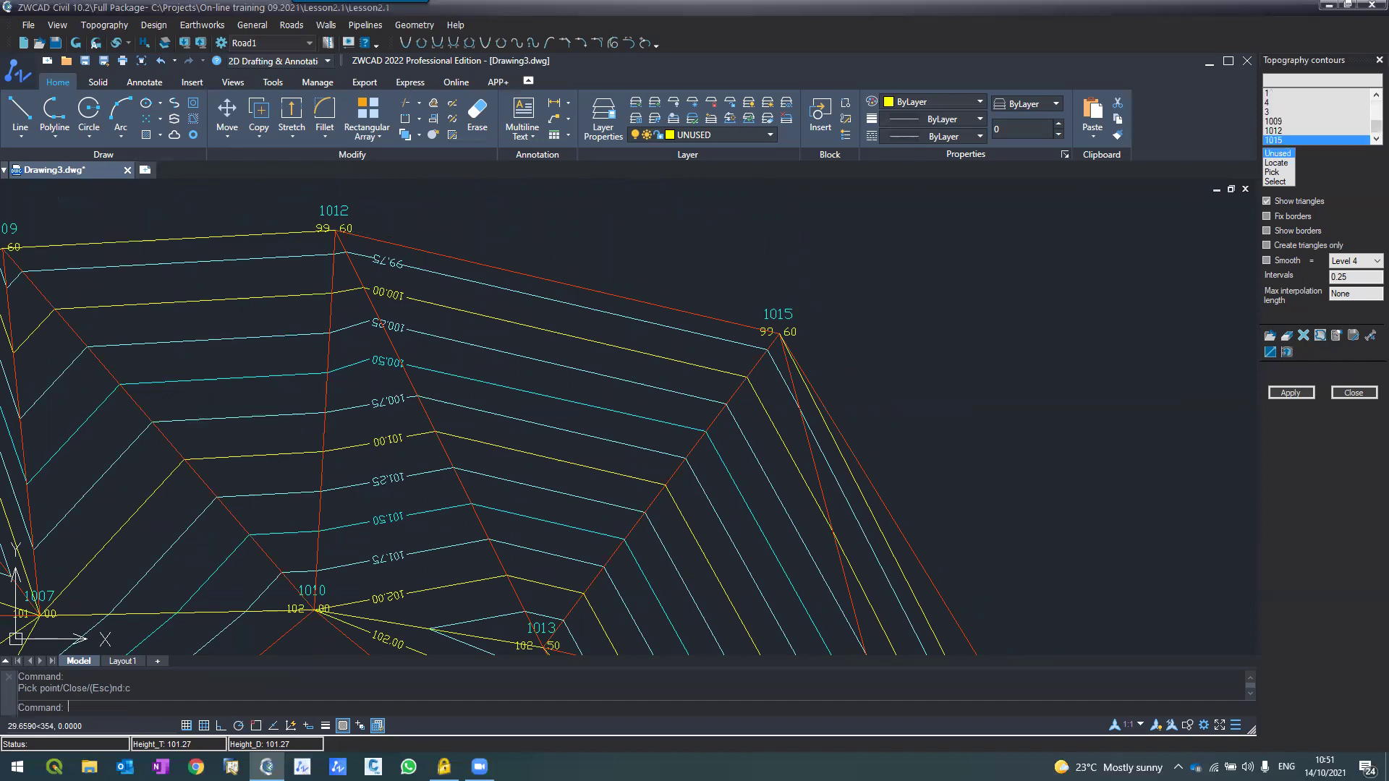
Step: Regenerate the contours and triangles within the closed boundary and check the result across the whole survey area
click(1290, 392)
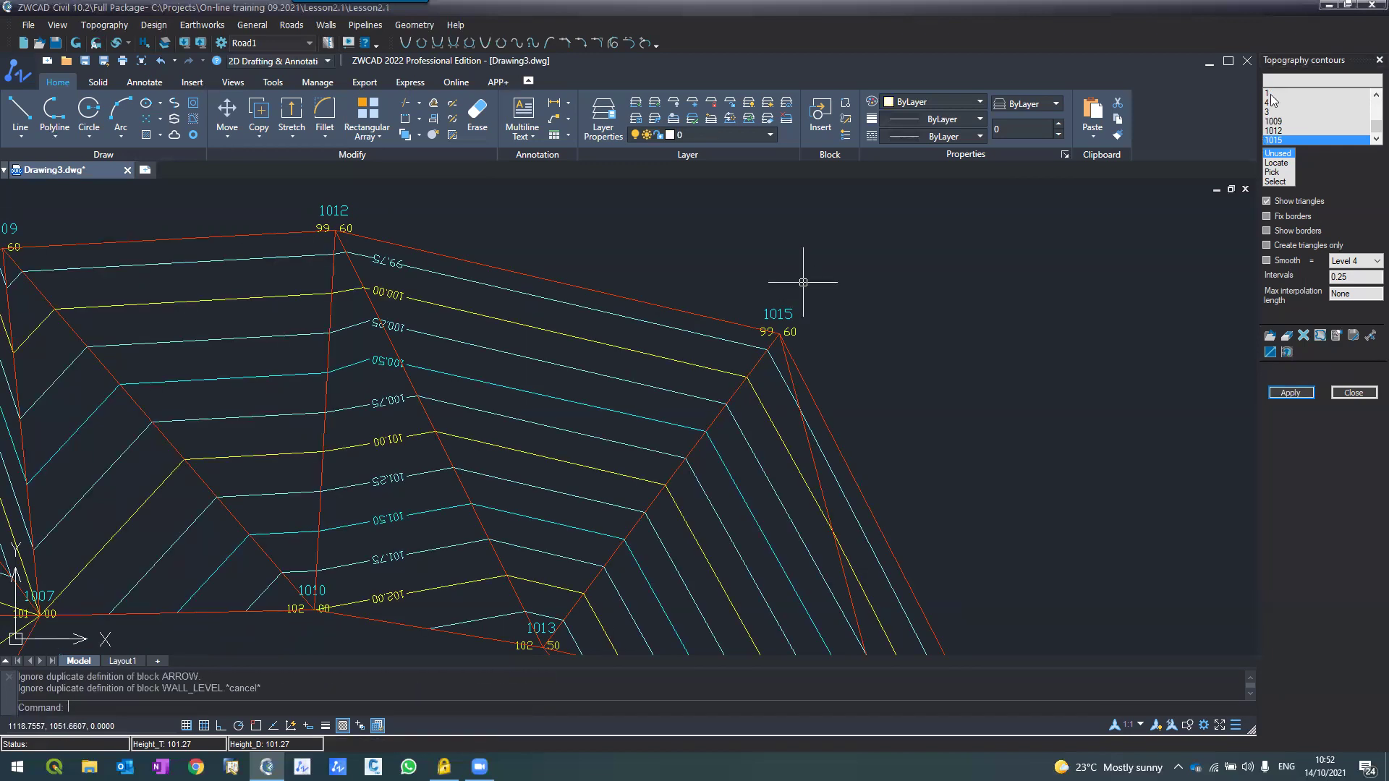
scroll(802, 281, down, 2)
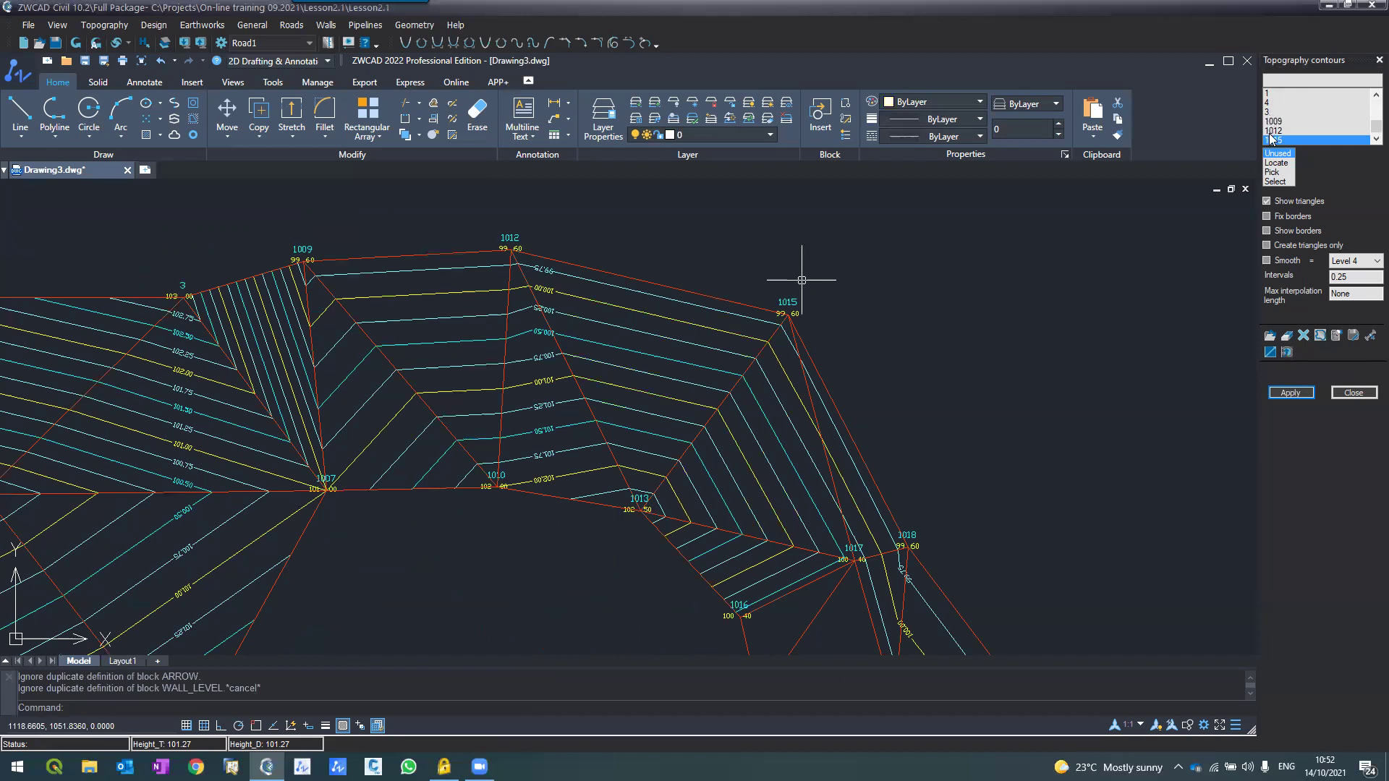
scroll(1272, 138, down, 2)
click(1274, 131)
click(1274, 140)
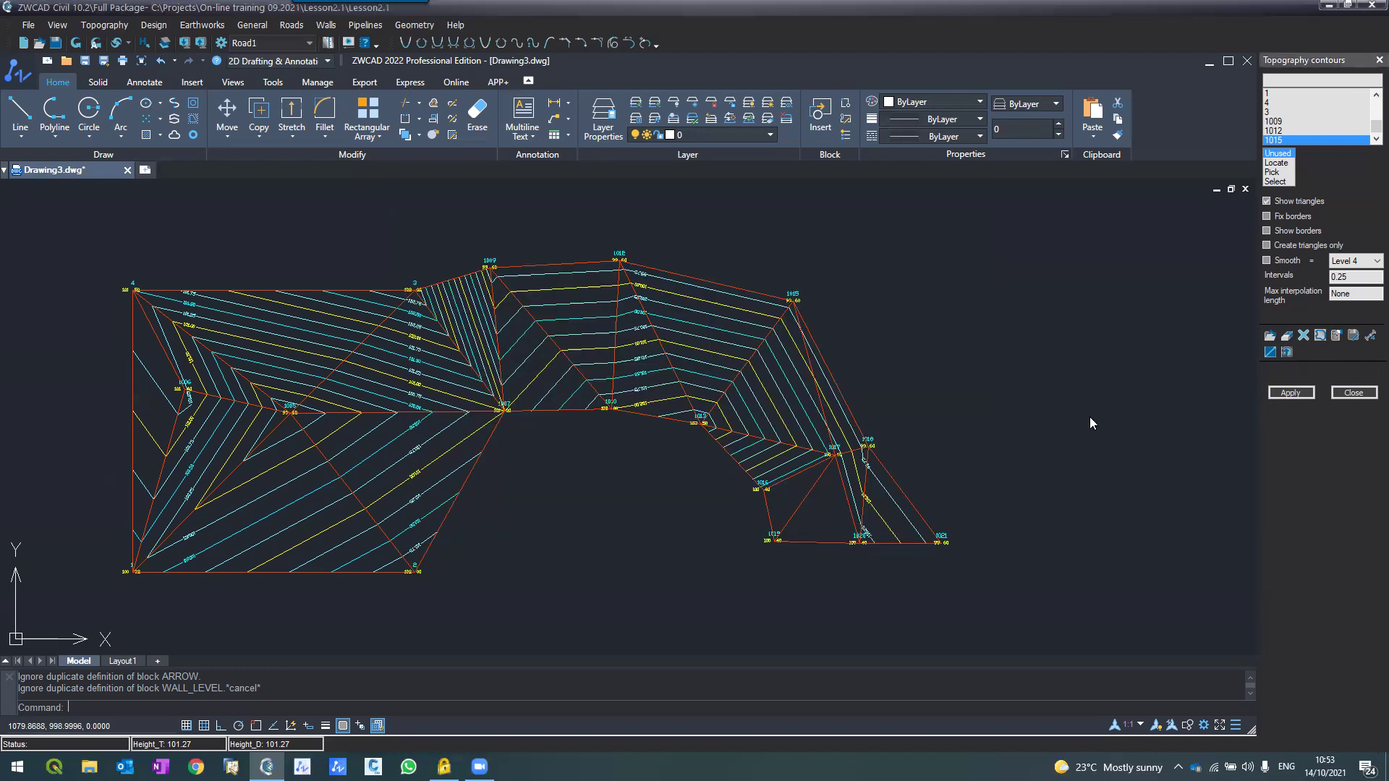
Step: View the surface shaded by elevation range, and inspect the topography contour options without changing them
click(1291, 392)
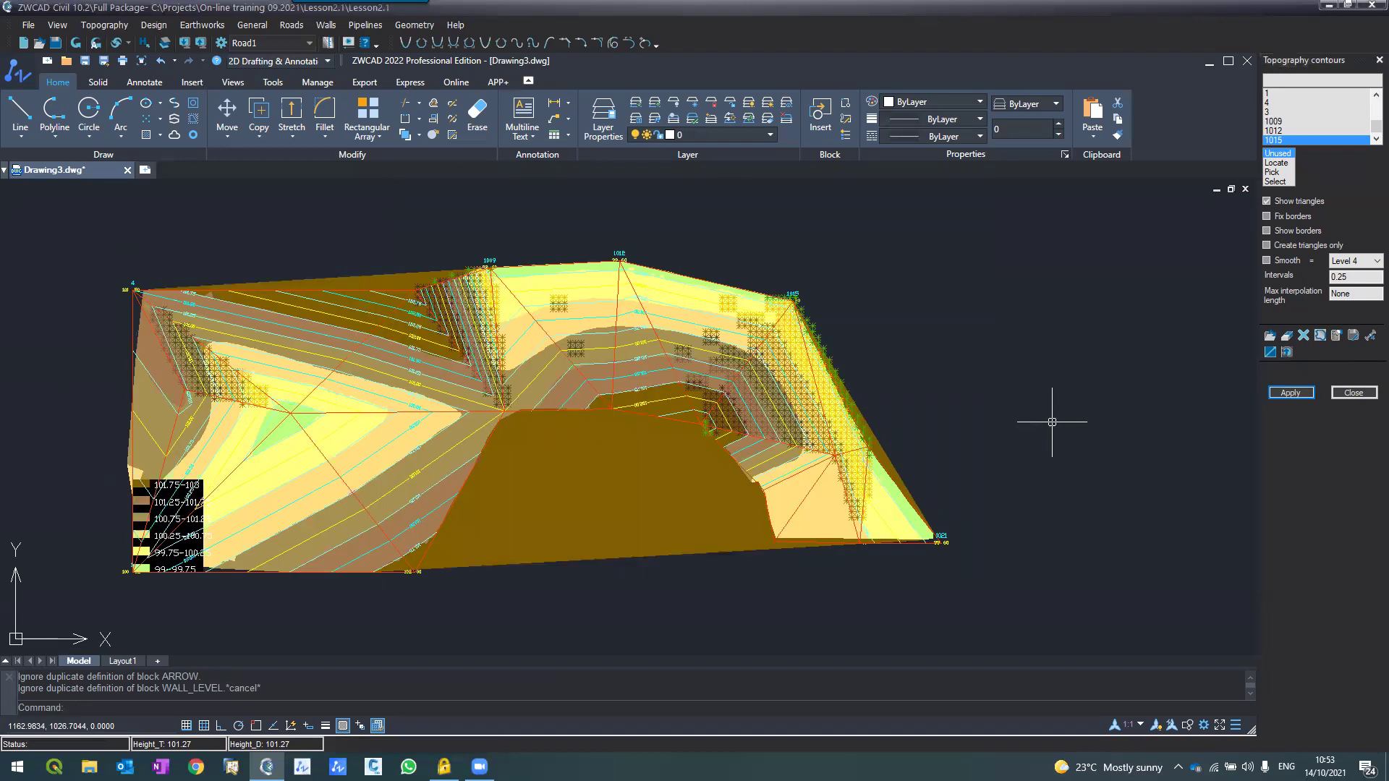
click(1336, 336)
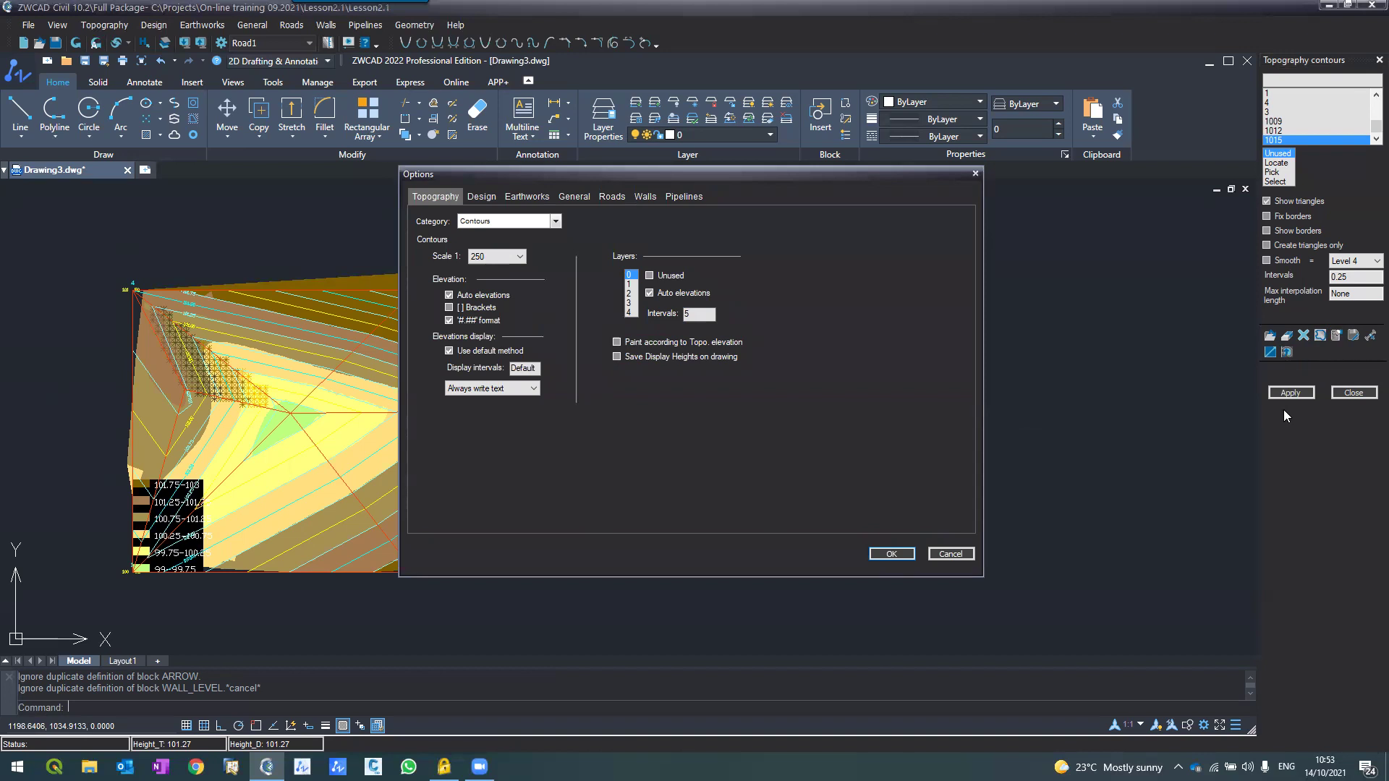
key(Escape)
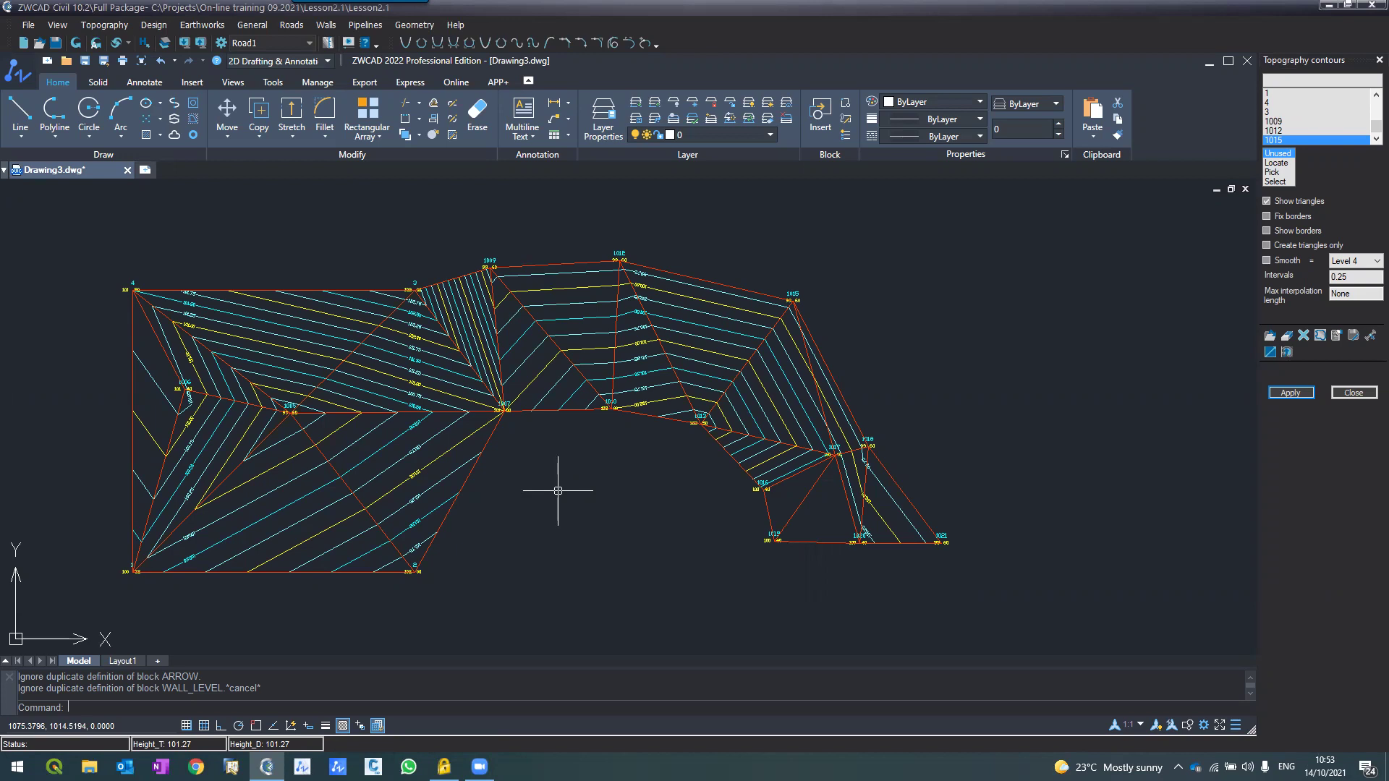
Step: Erase the located borders to restore contours over the full extents, and set the maximum interpolation length to 50
click(1291, 392)
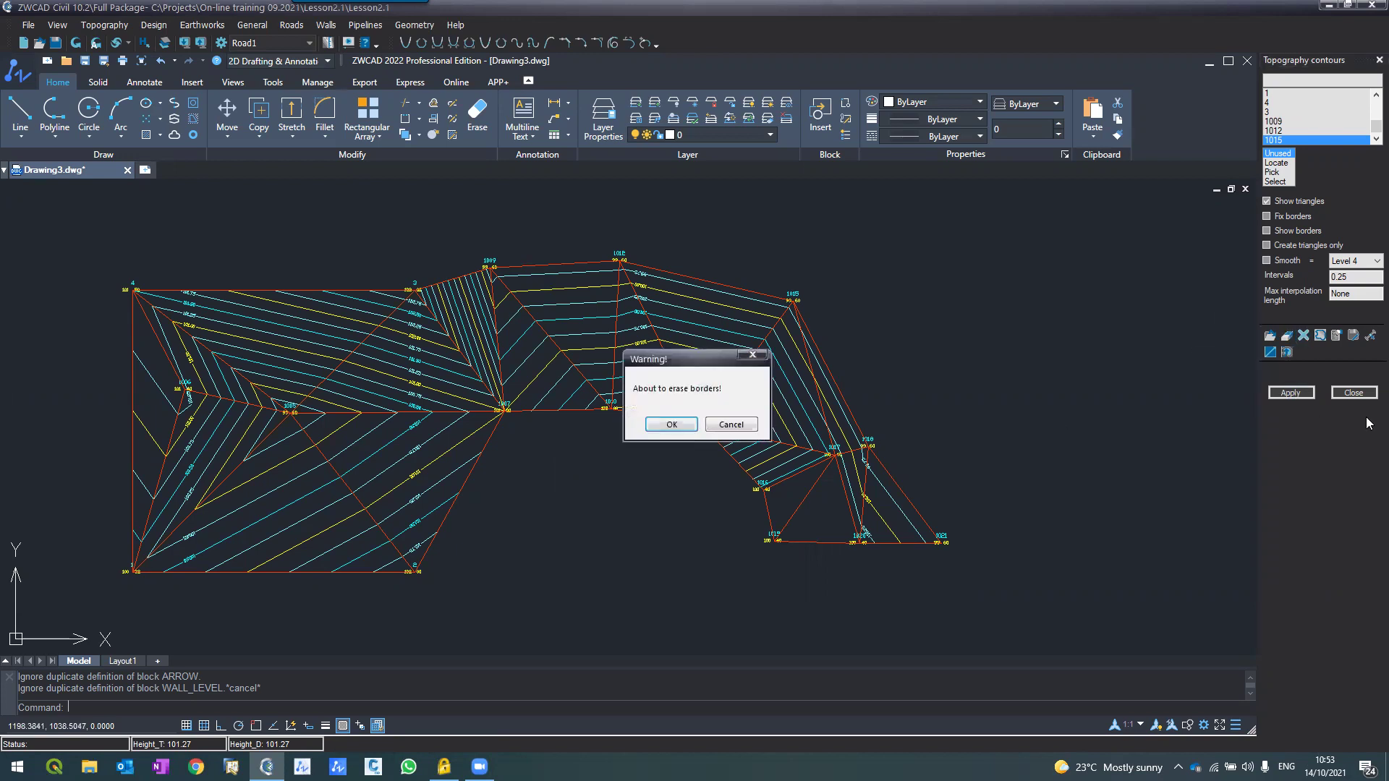
key(Return)
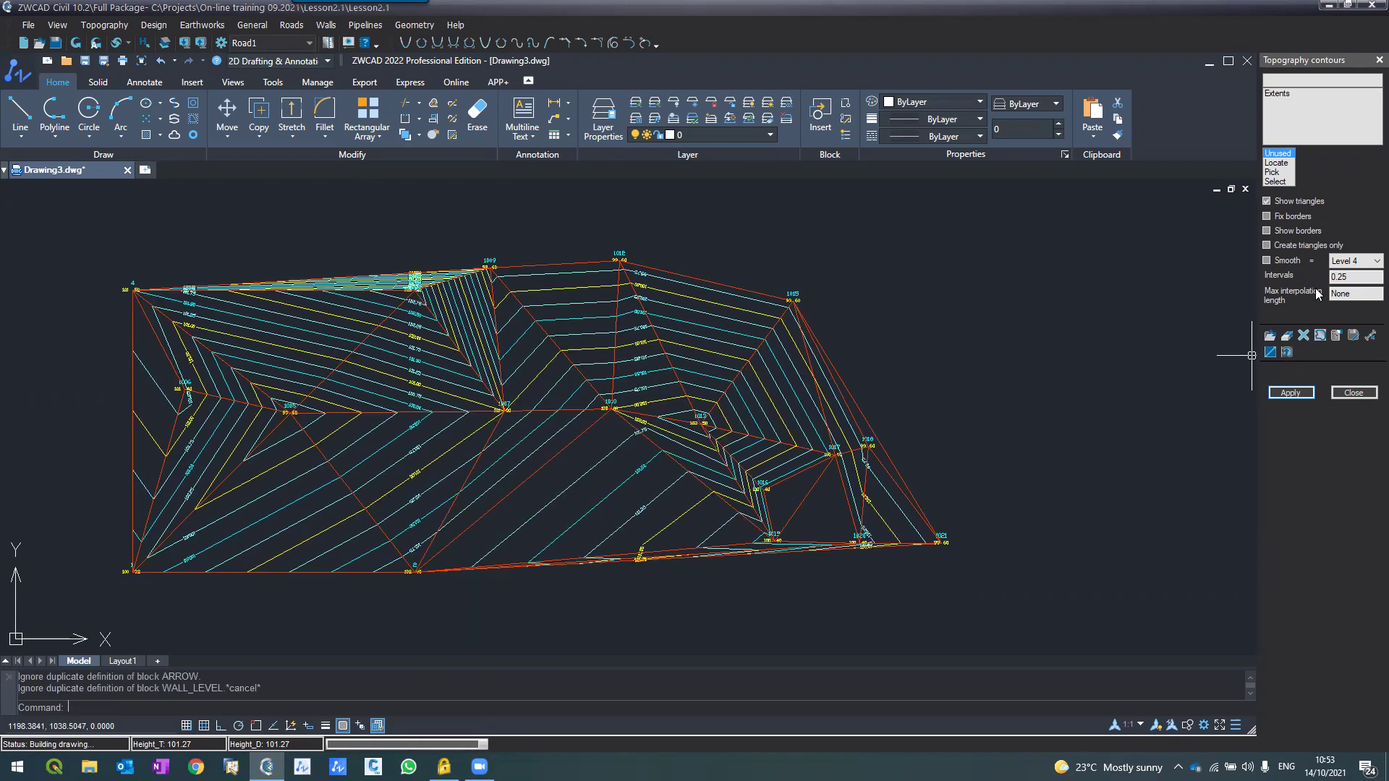
text(50)
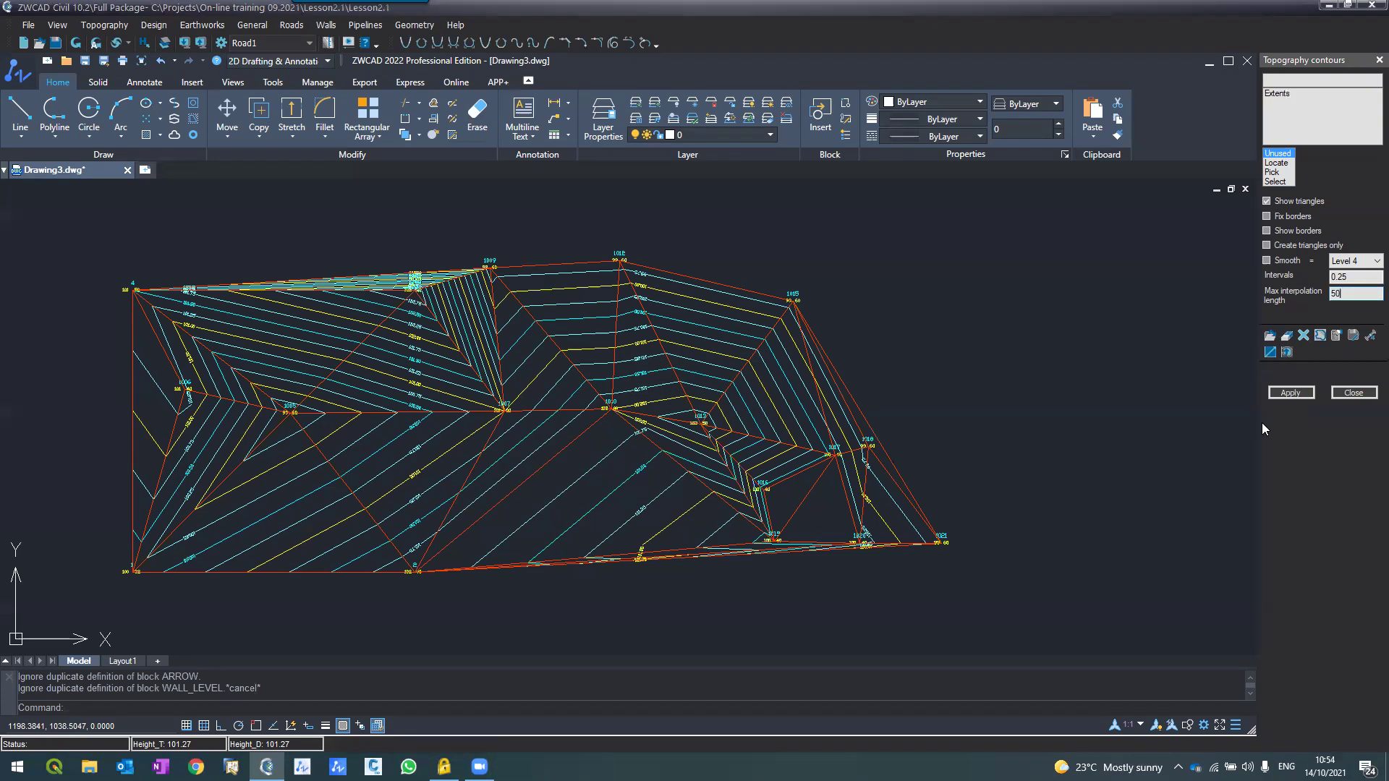
Step: Regenerate the contours with a maximum interpolation length of 50
key(Return)
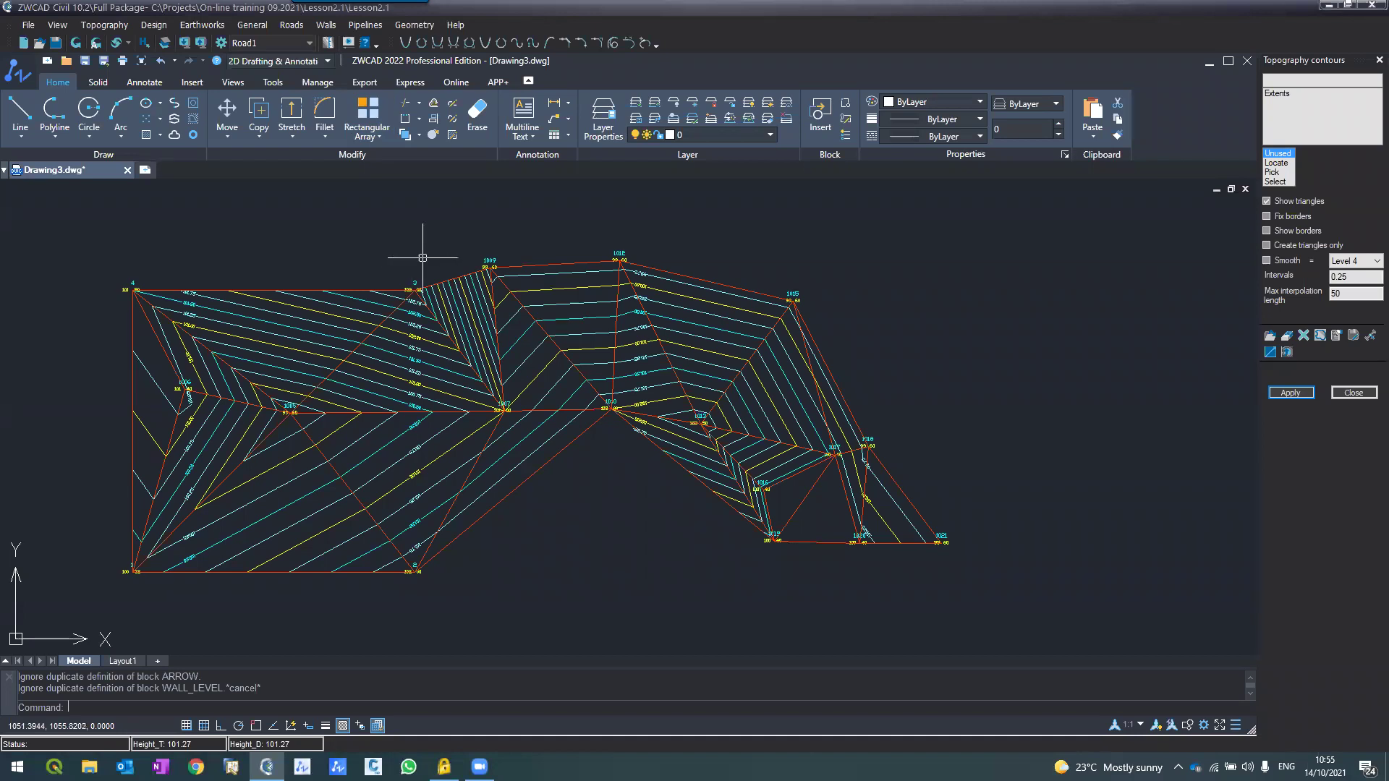
Step: Examine the triangle borders and contours along the upper boundary between points 4, 3, 1009, 1012 and 1015
scroll(422, 258, up, 2)
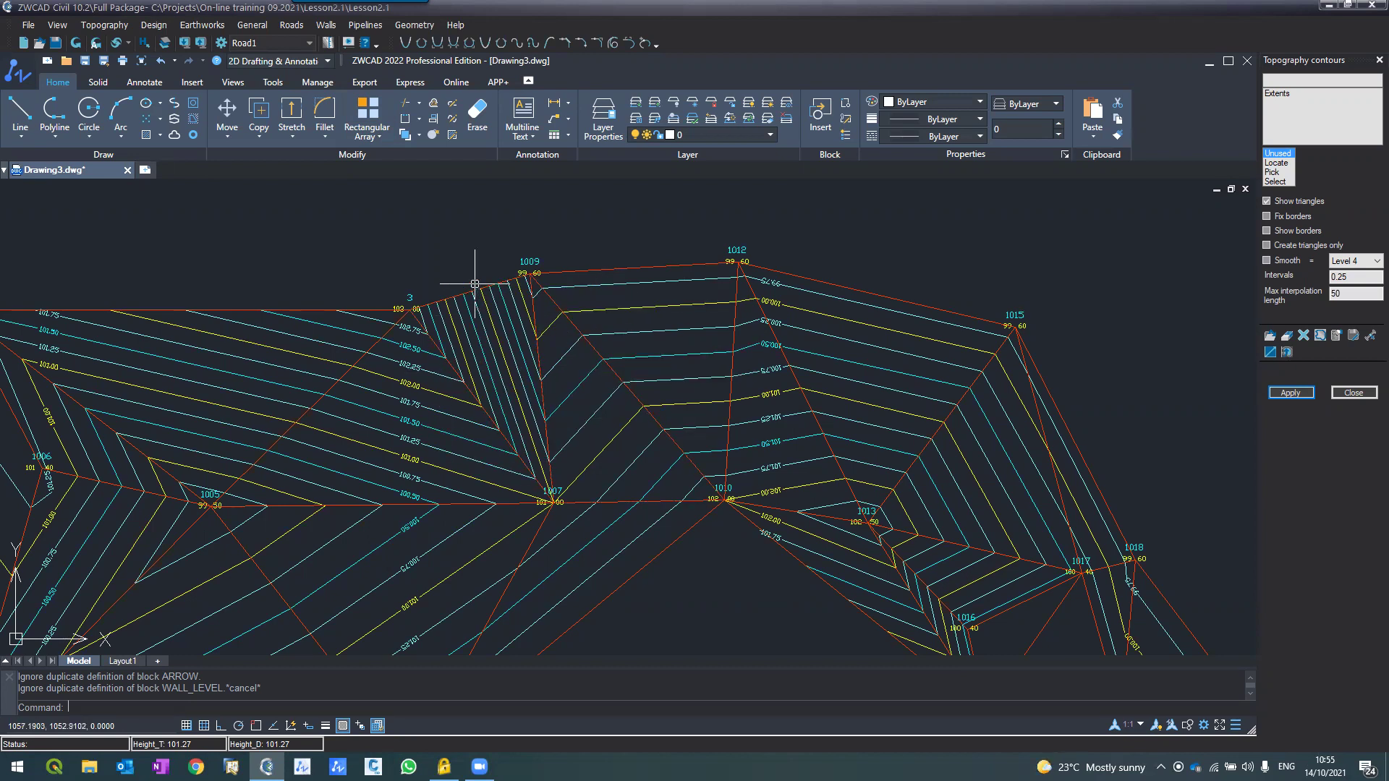
scroll(475, 282, up, 4)
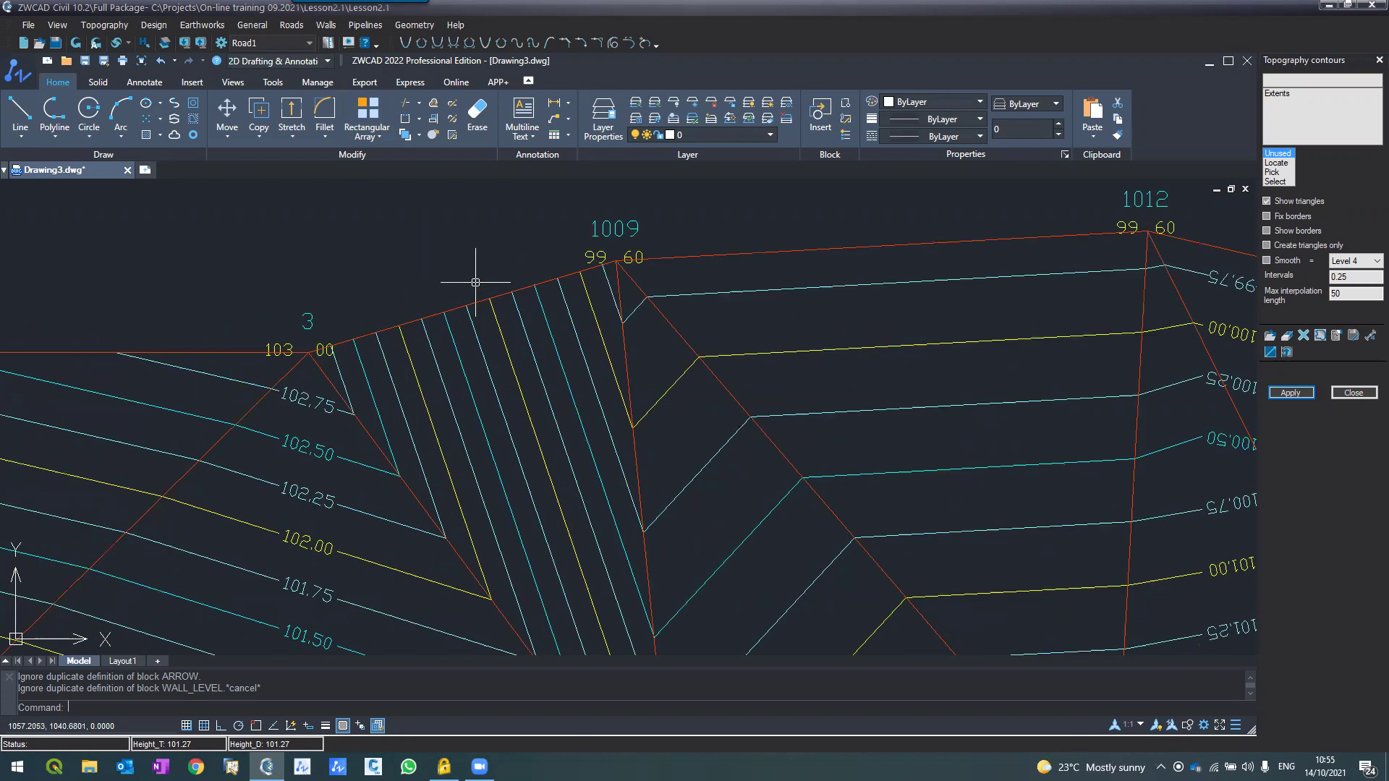
scroll(477, 284, down, 2)
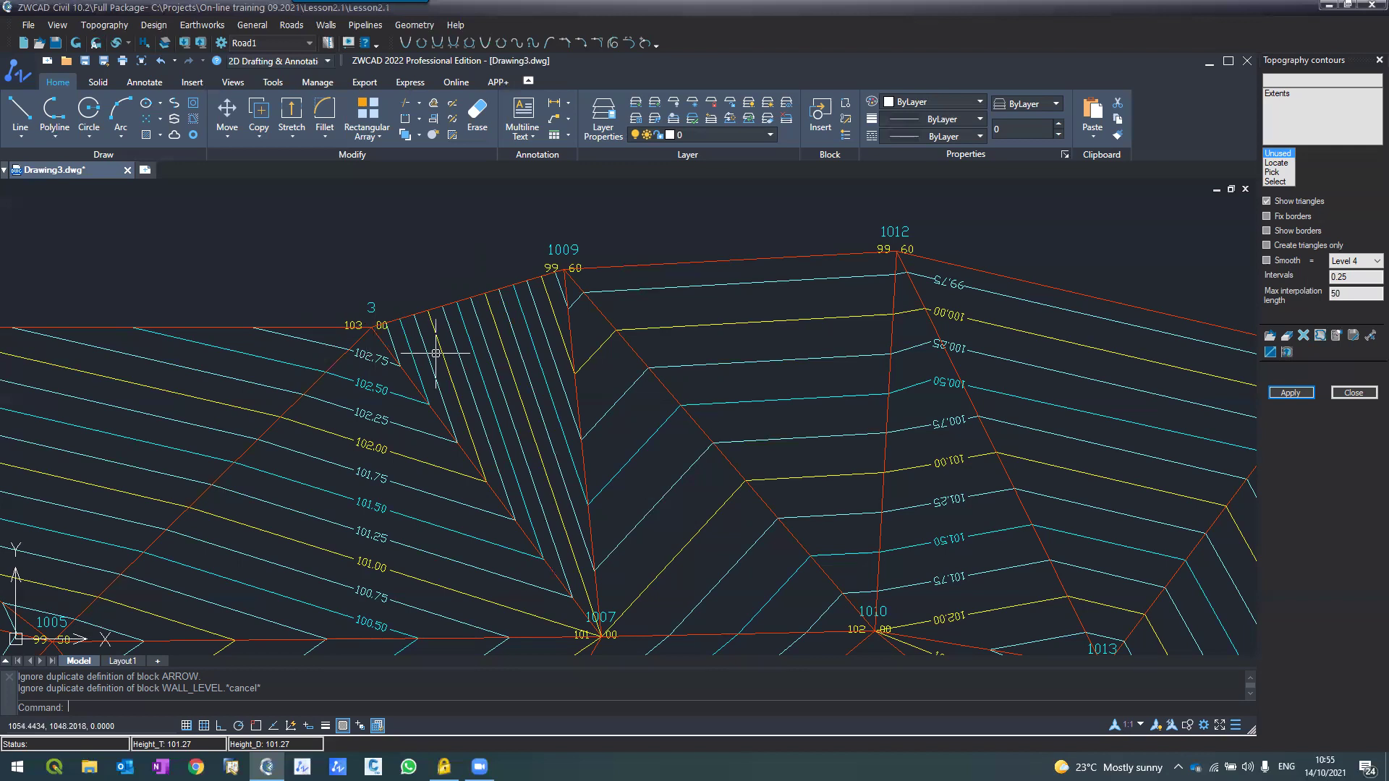
scroll(436, 353, down, 2)
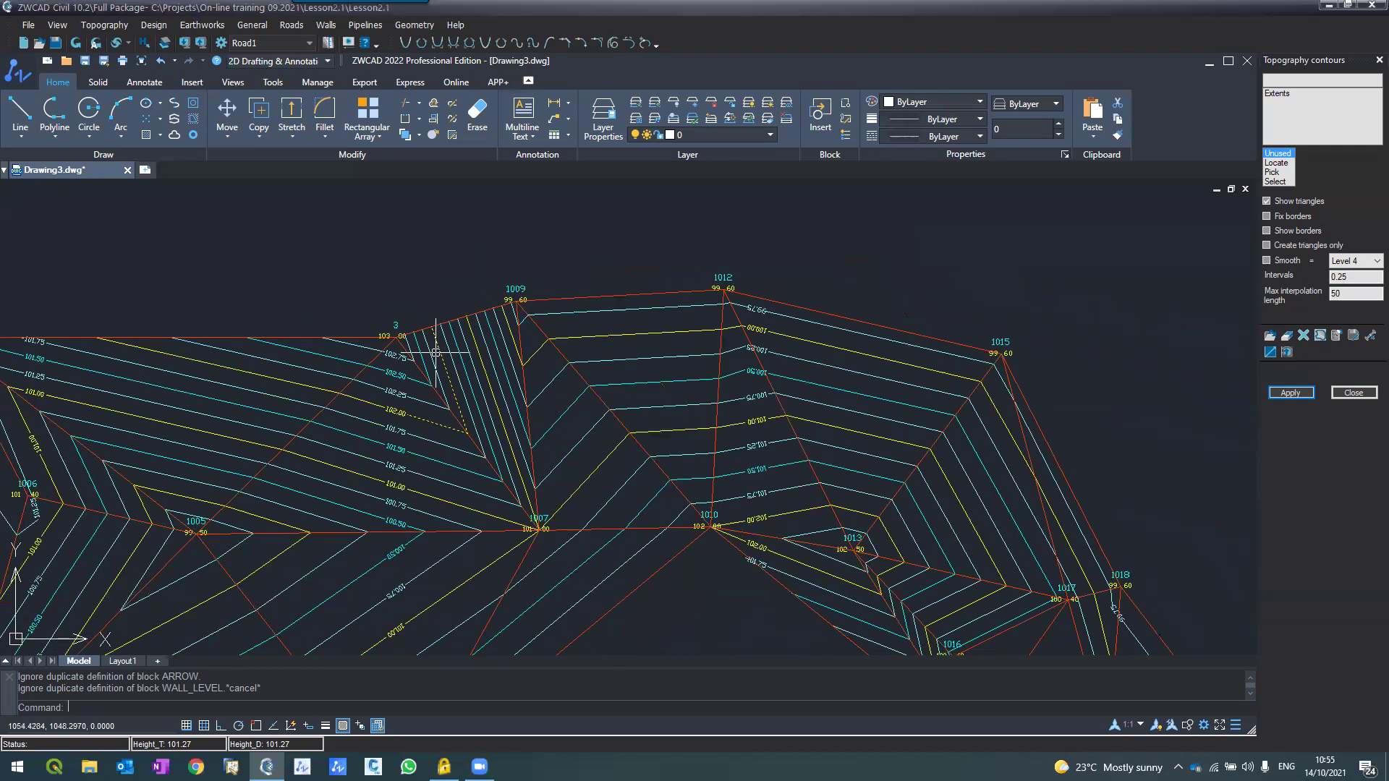
middle_drag(436, 353, 478, 358)
middle_drag(316, 350, 409, 358)
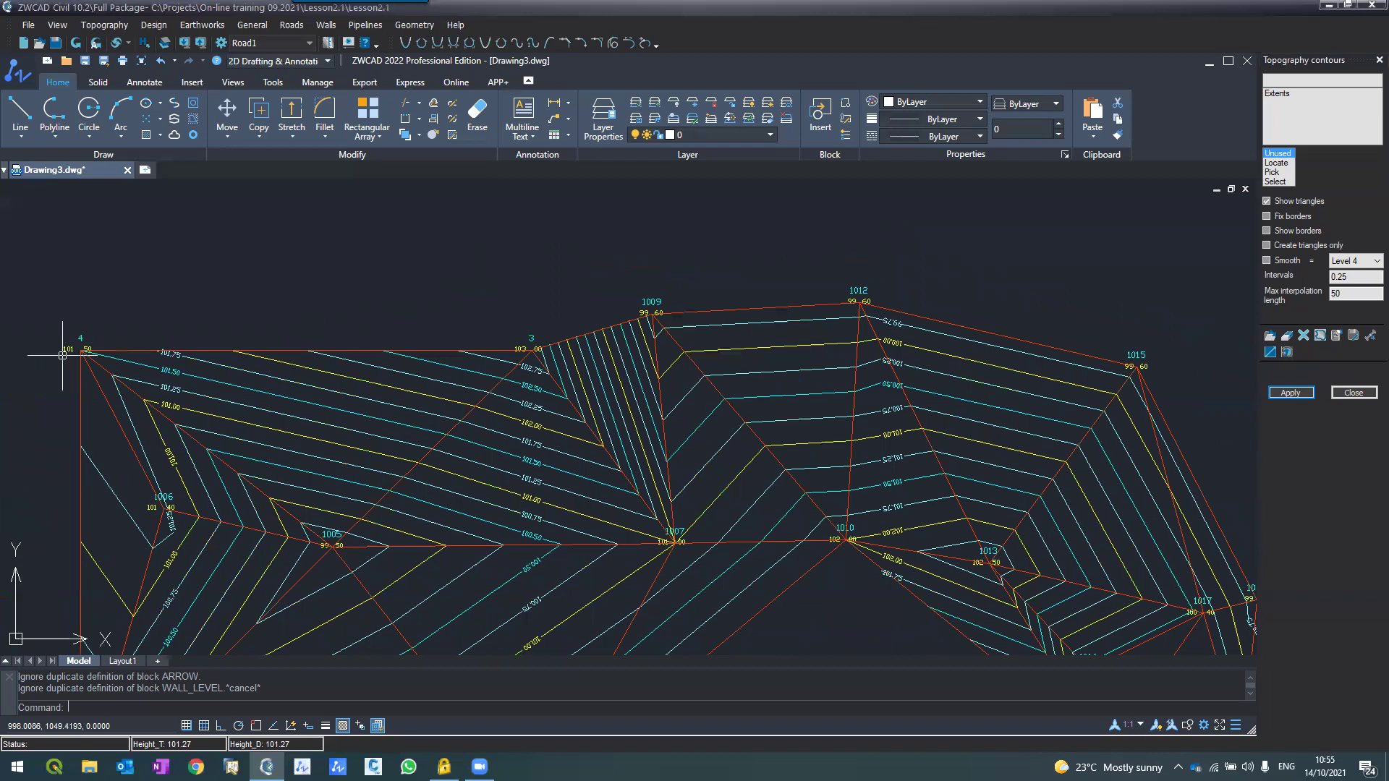
scroll(581, 343, up, 2)
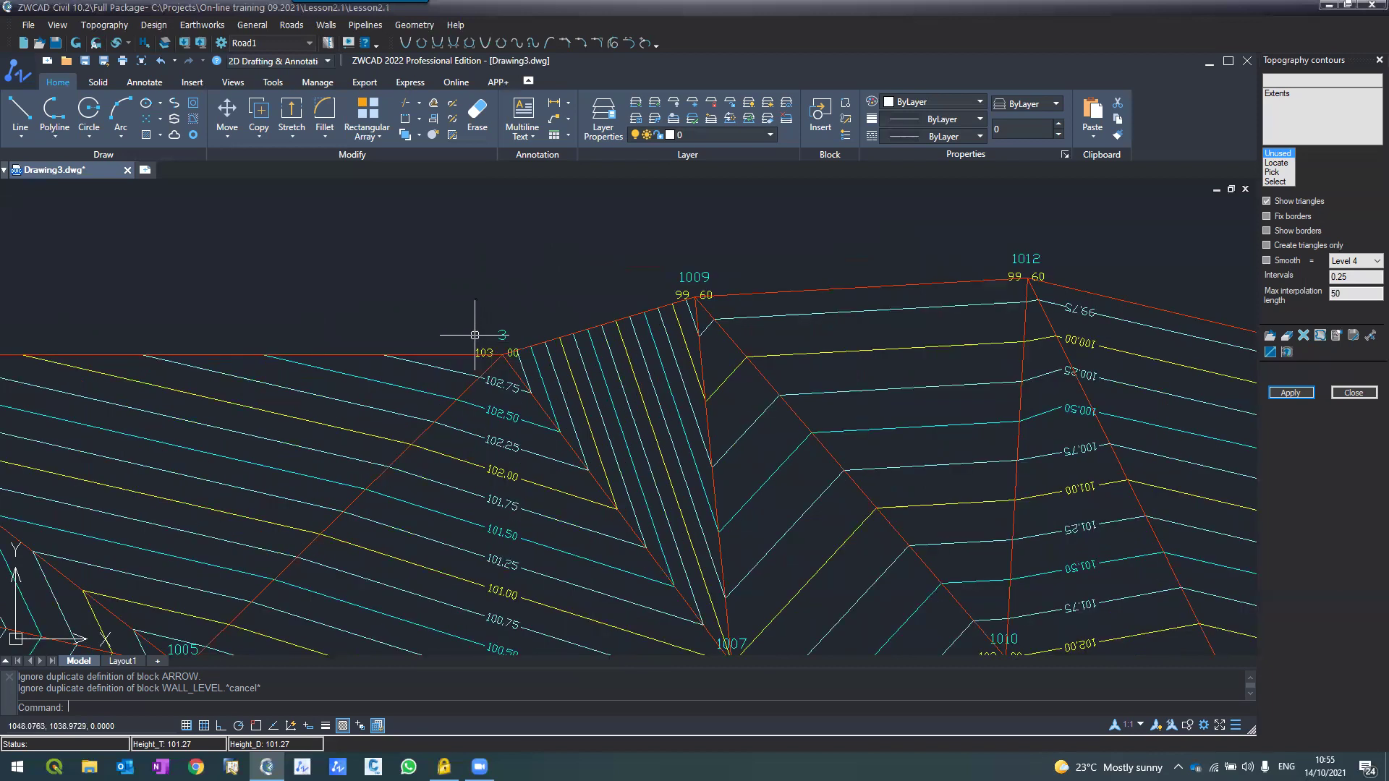
scroll(474, 335, down, 2)
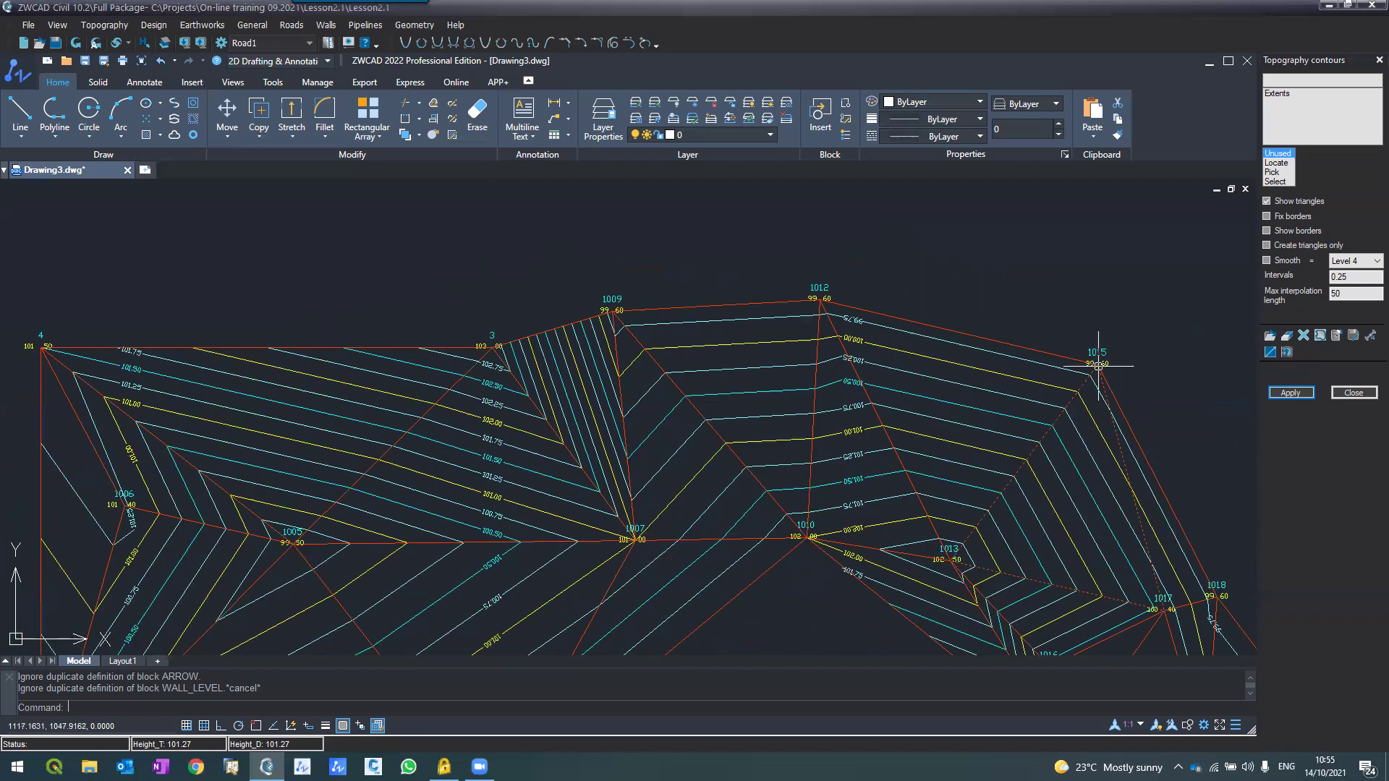
scroll(1098, 367, up, 2)
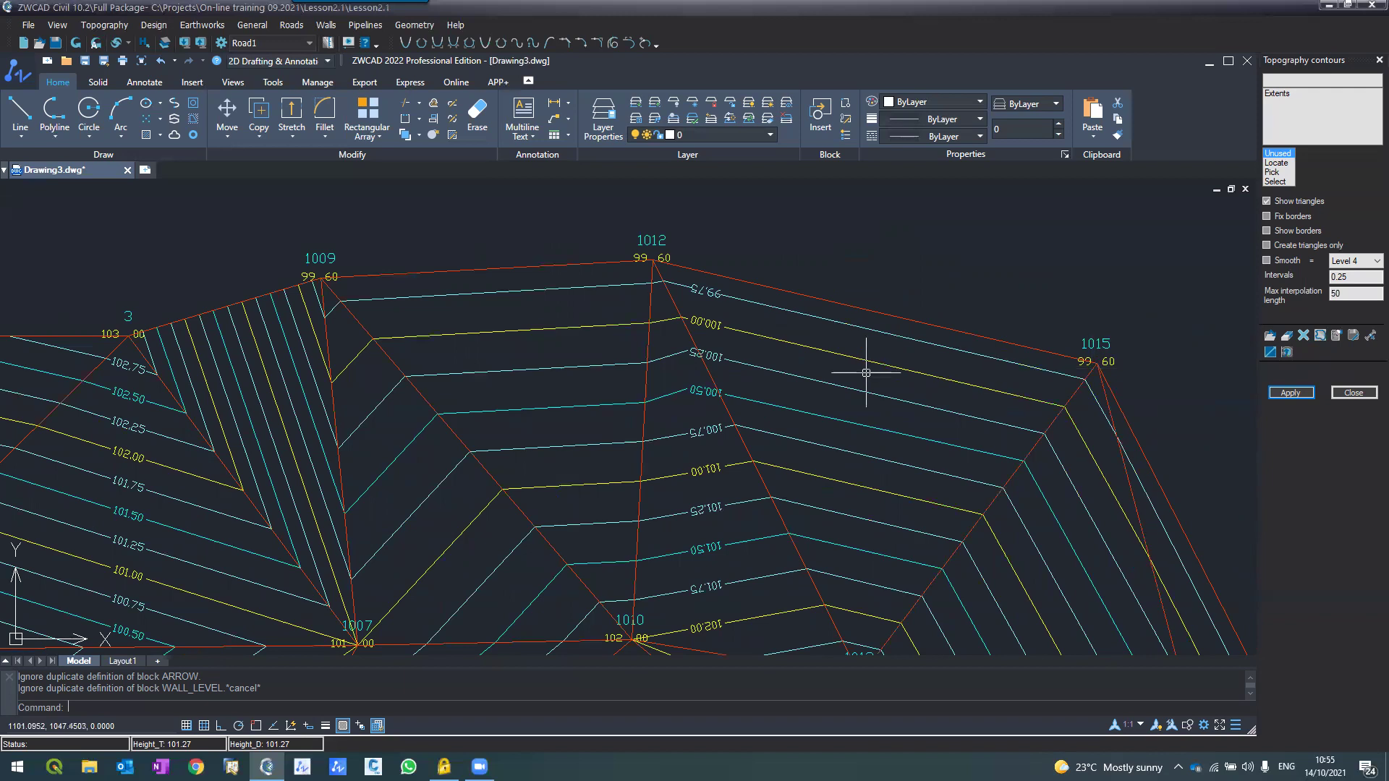
Step: Draw a straight polyline across the contours, starting just before point 3 and ending just beyond point 1015
text(pl)
key(Return)
click(79, 331)
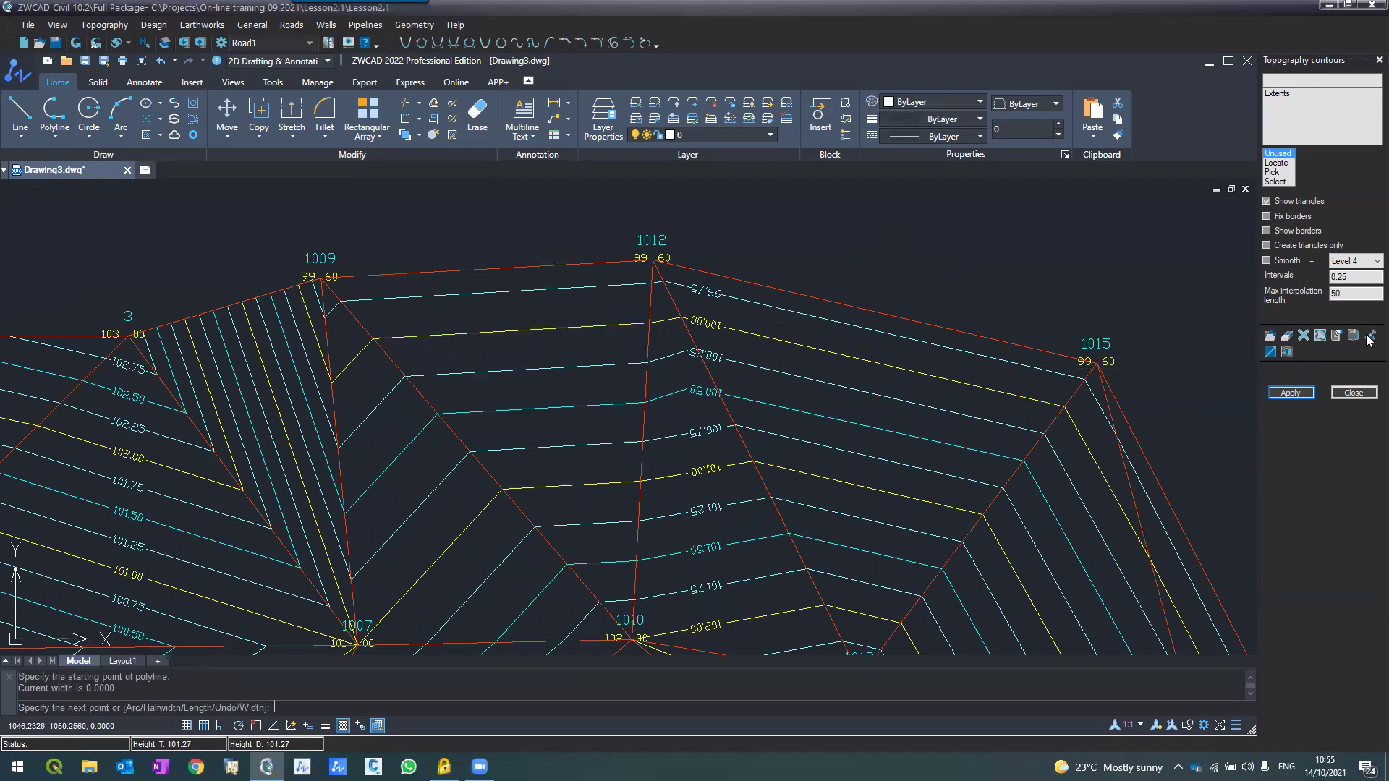
click(1160, 367)
key(Return)
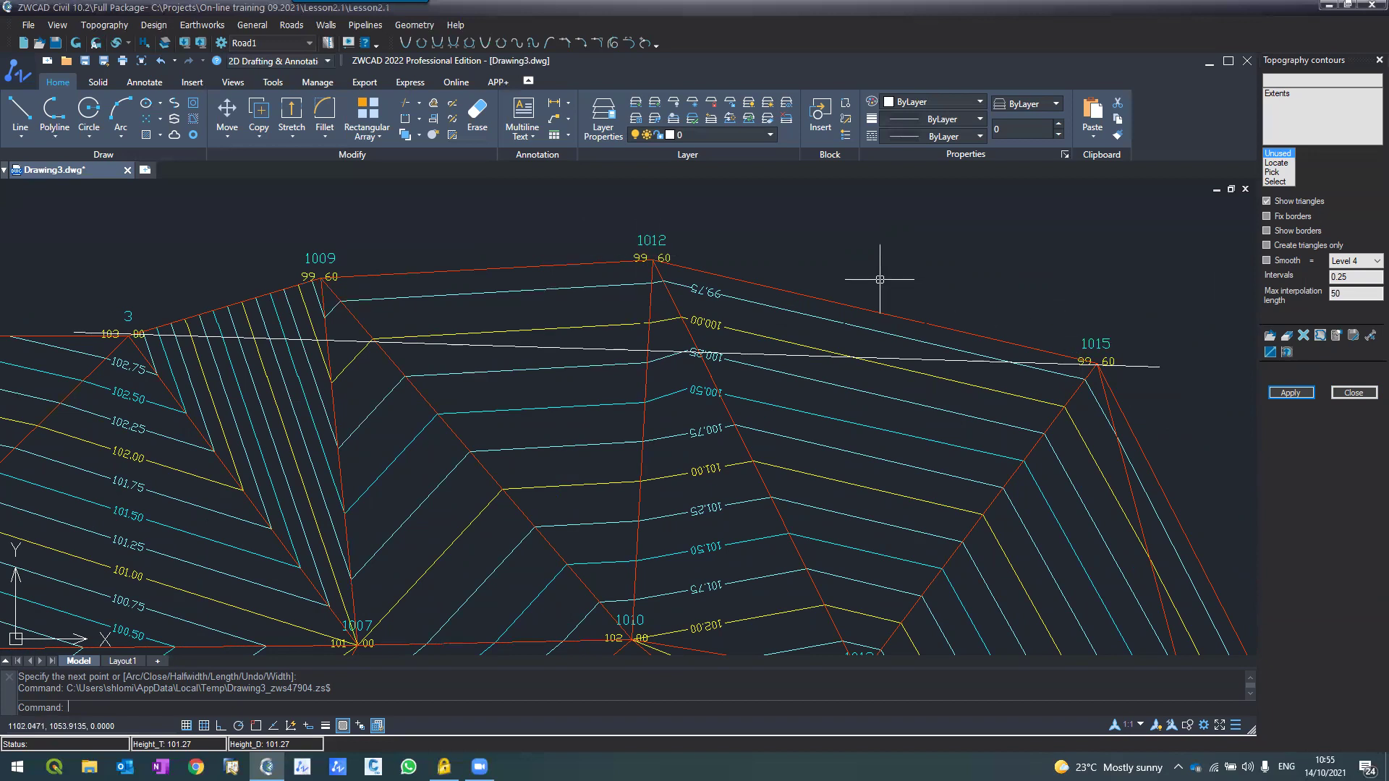
scroll(880, 279, down, 2)
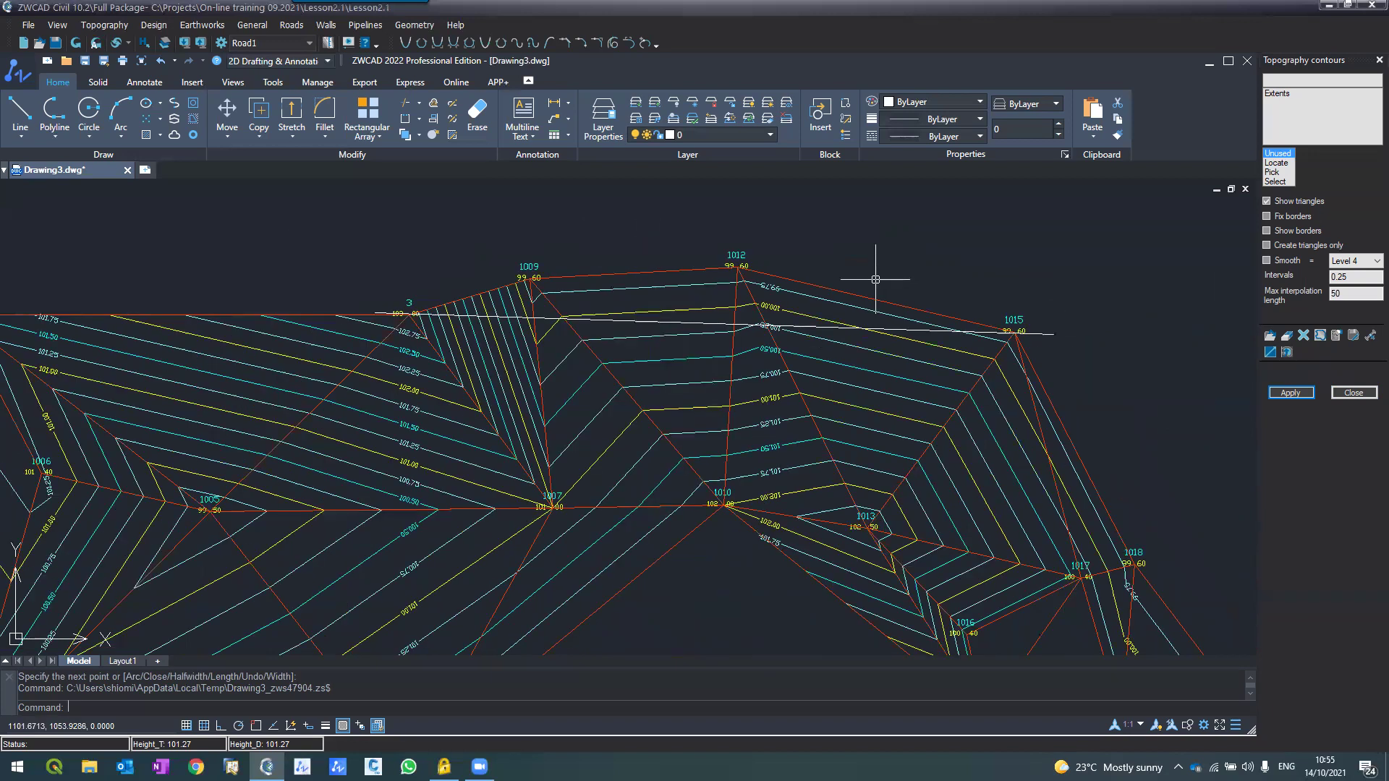
scroll(976, 306, up, 2)
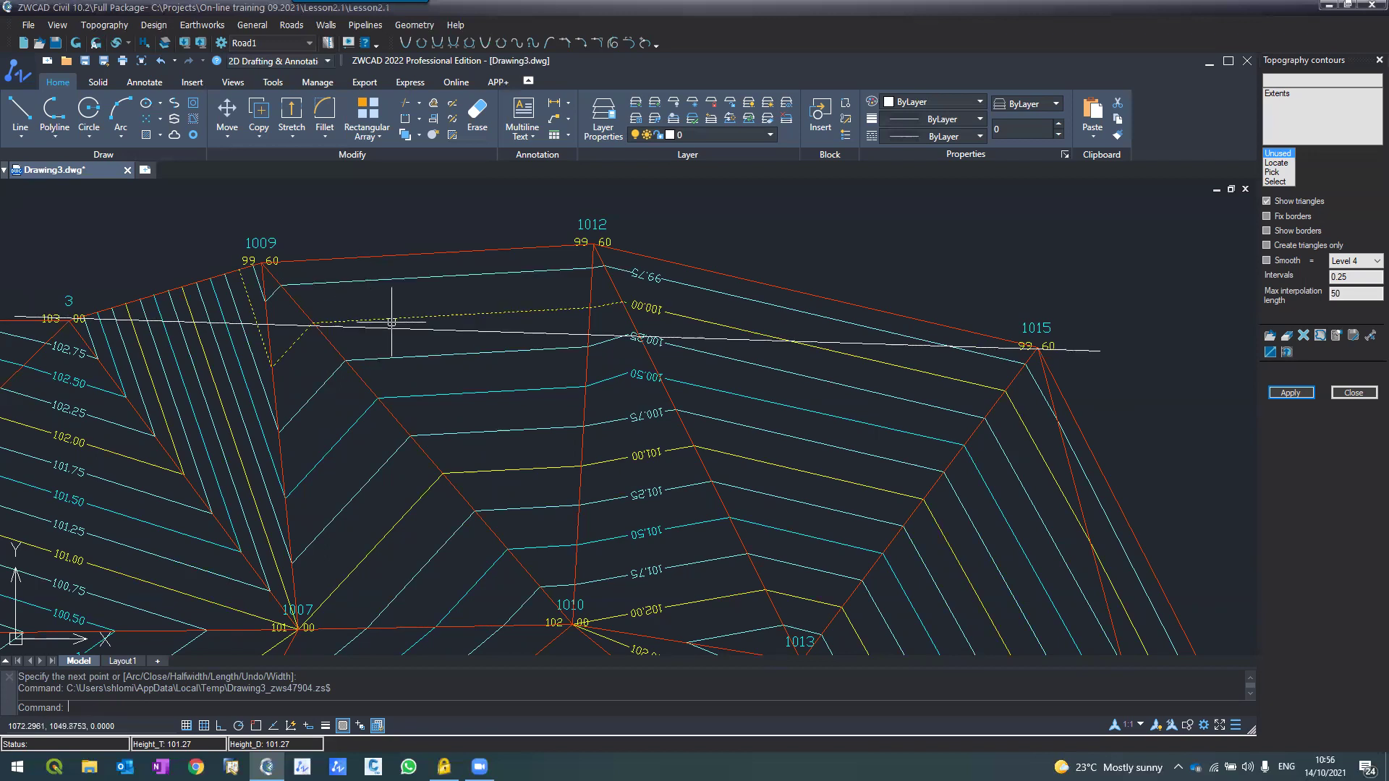
scroll(392, 323, down, 2)
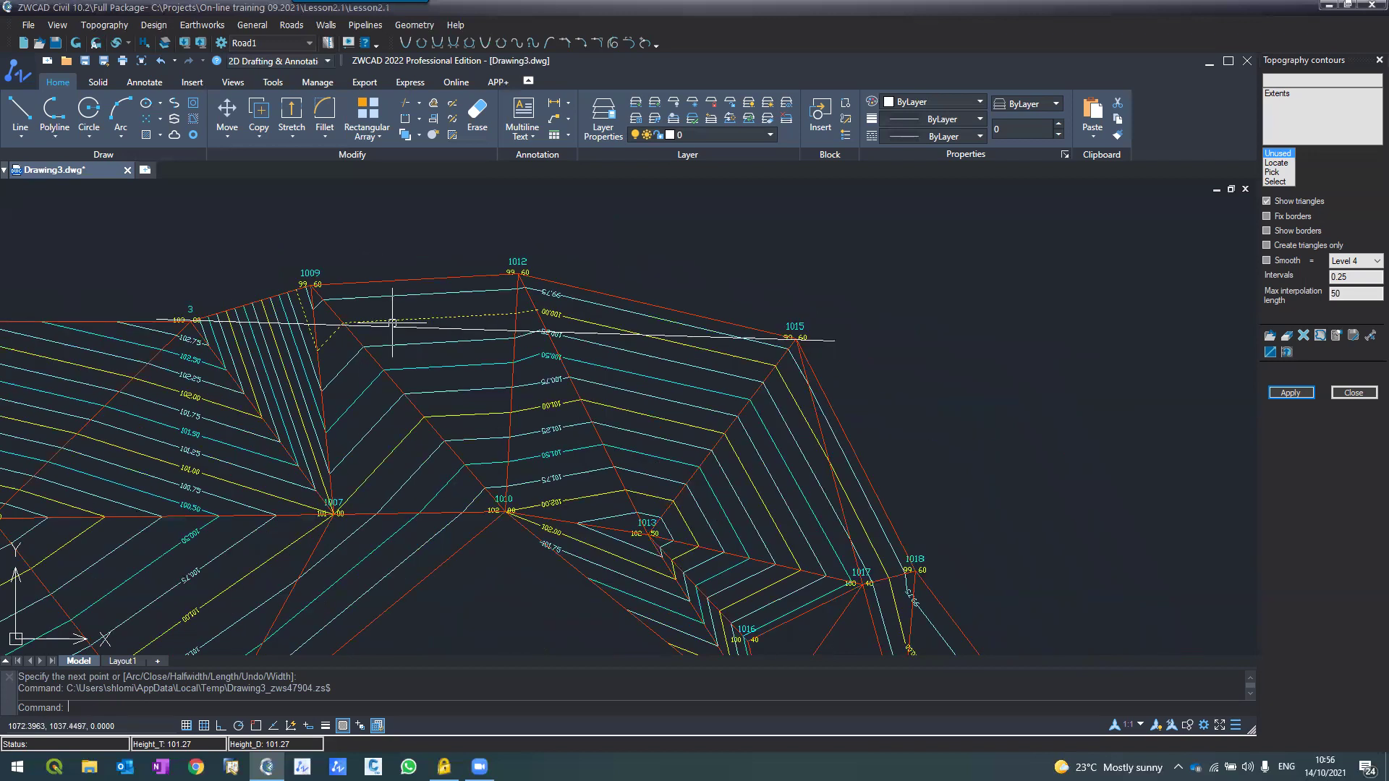
scroll(286, 322, up, 2)
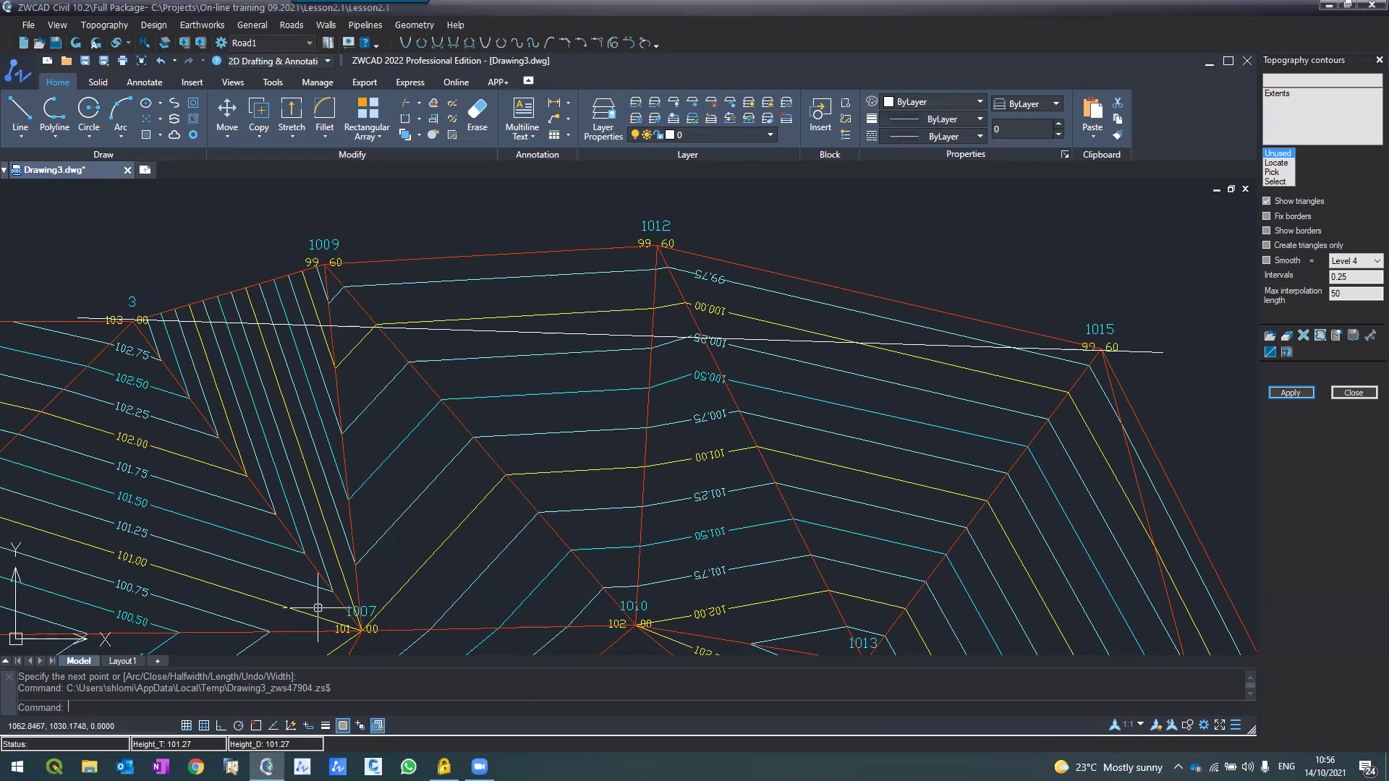
Step: Erase the straight polyline that crosses the contours between points 3 and 1015
click(469, 331)
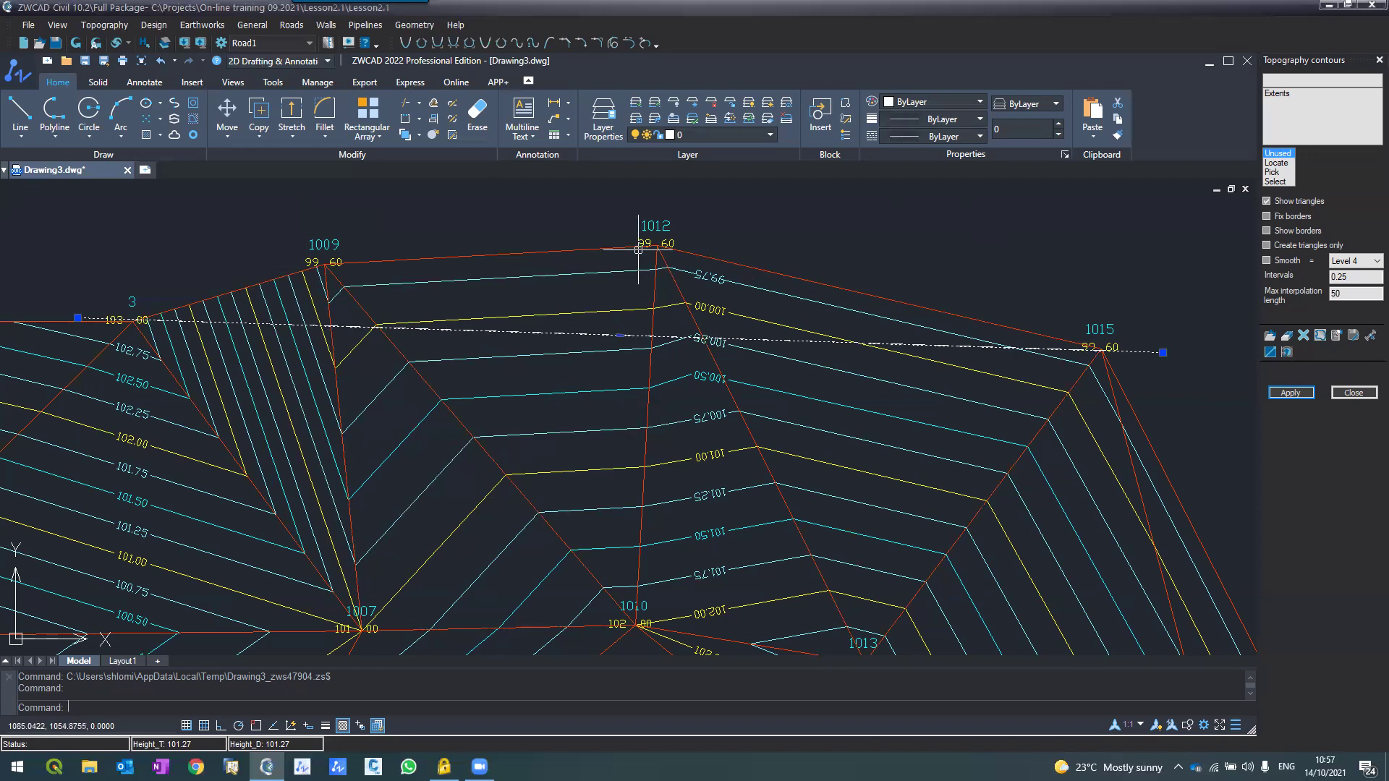
click(614, 248)
key(Escape)
key(Escape)
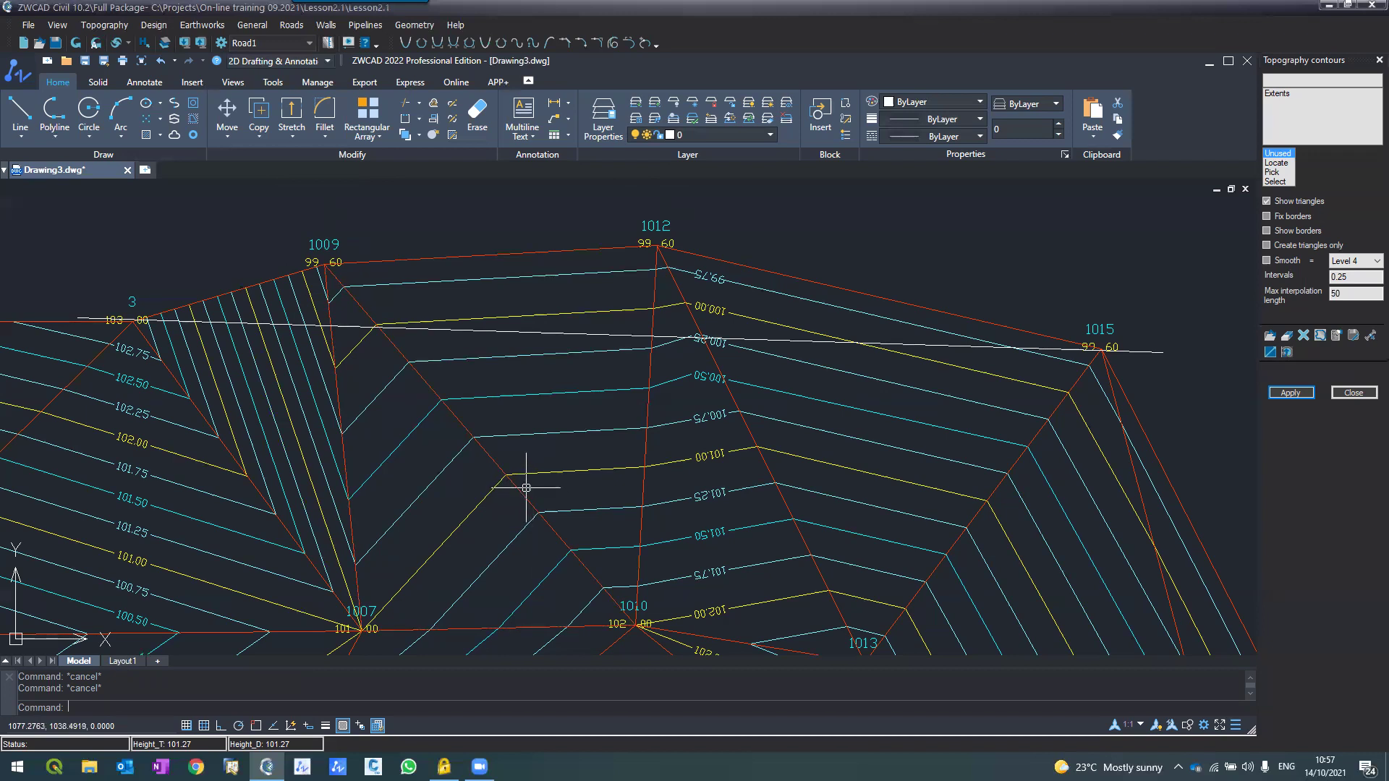
click(527, 331)
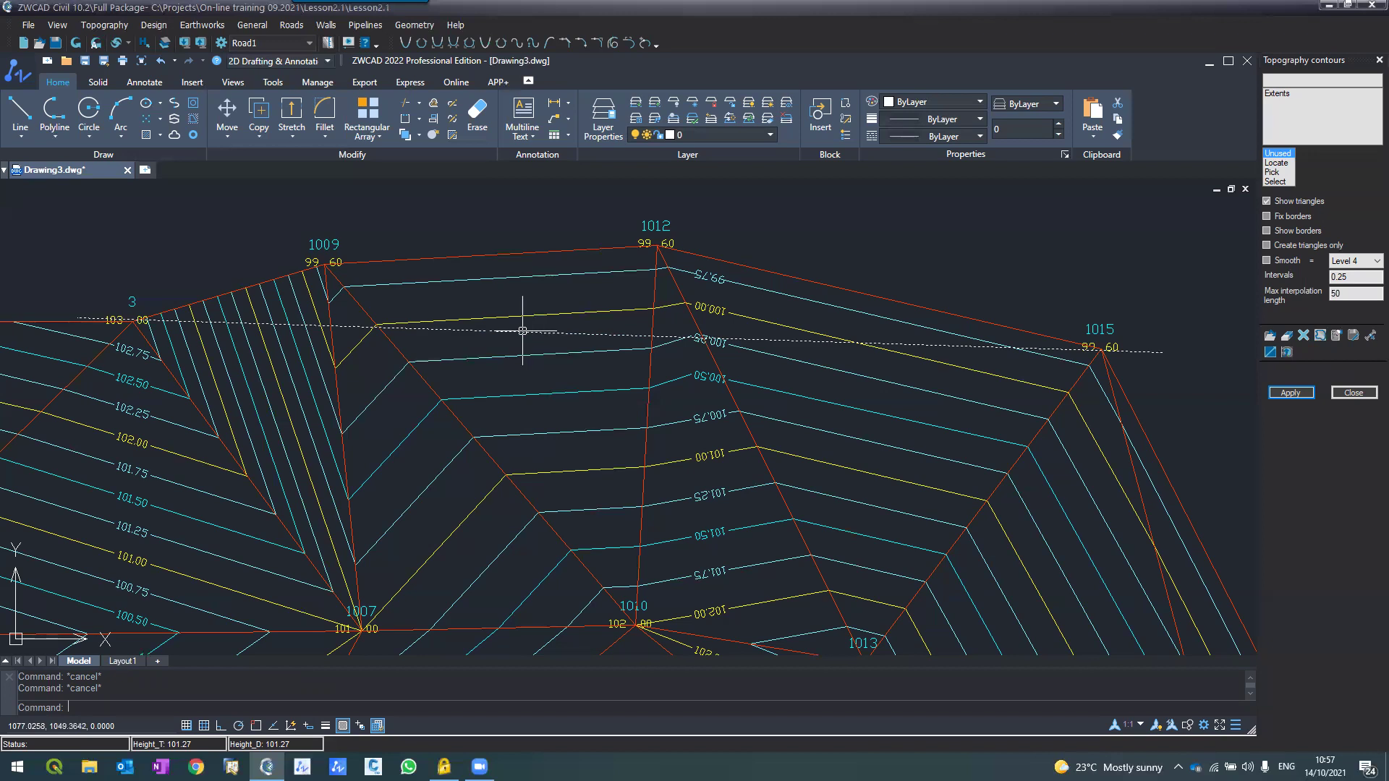
text(e)
key(Return)
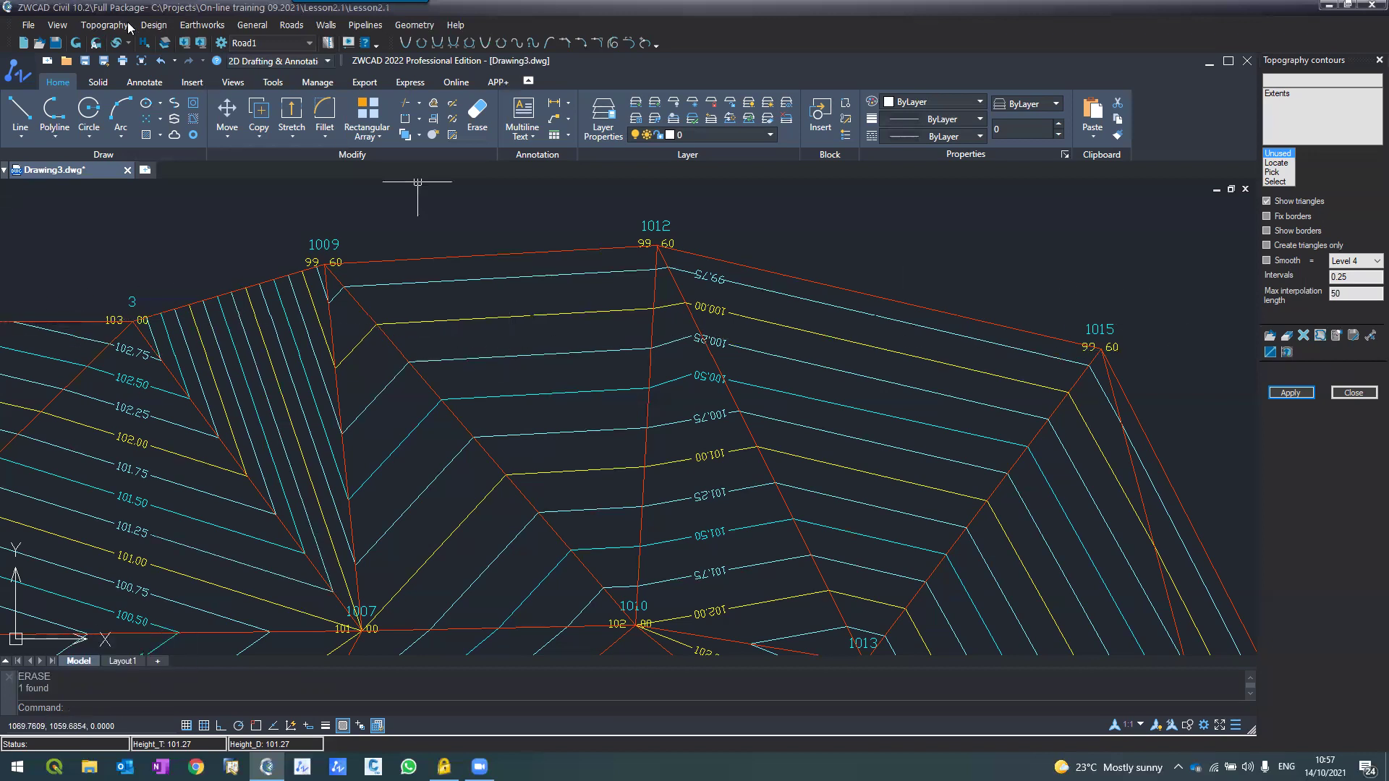
Step: Define a topography line by locating point 3 and point 1015 in the drawing
click(106, 26)
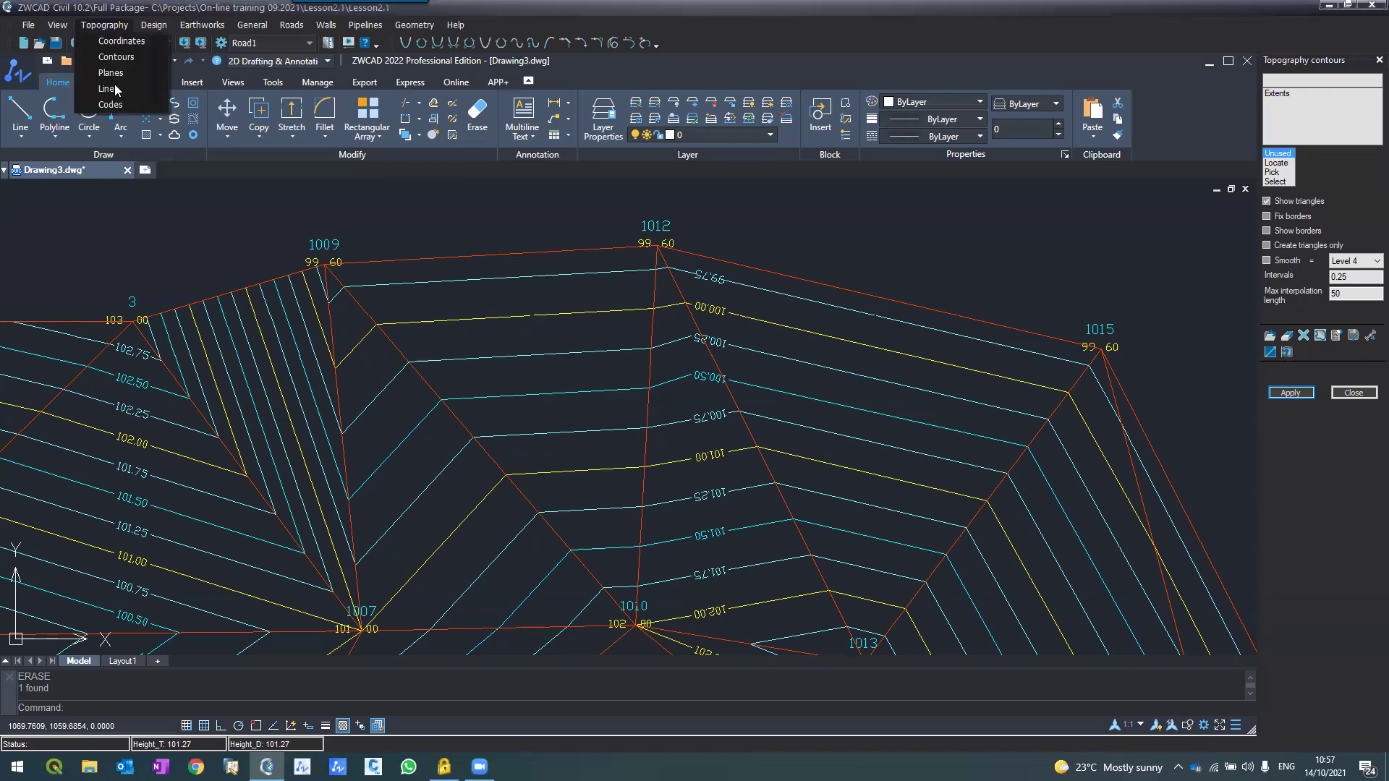
click(110, 89)
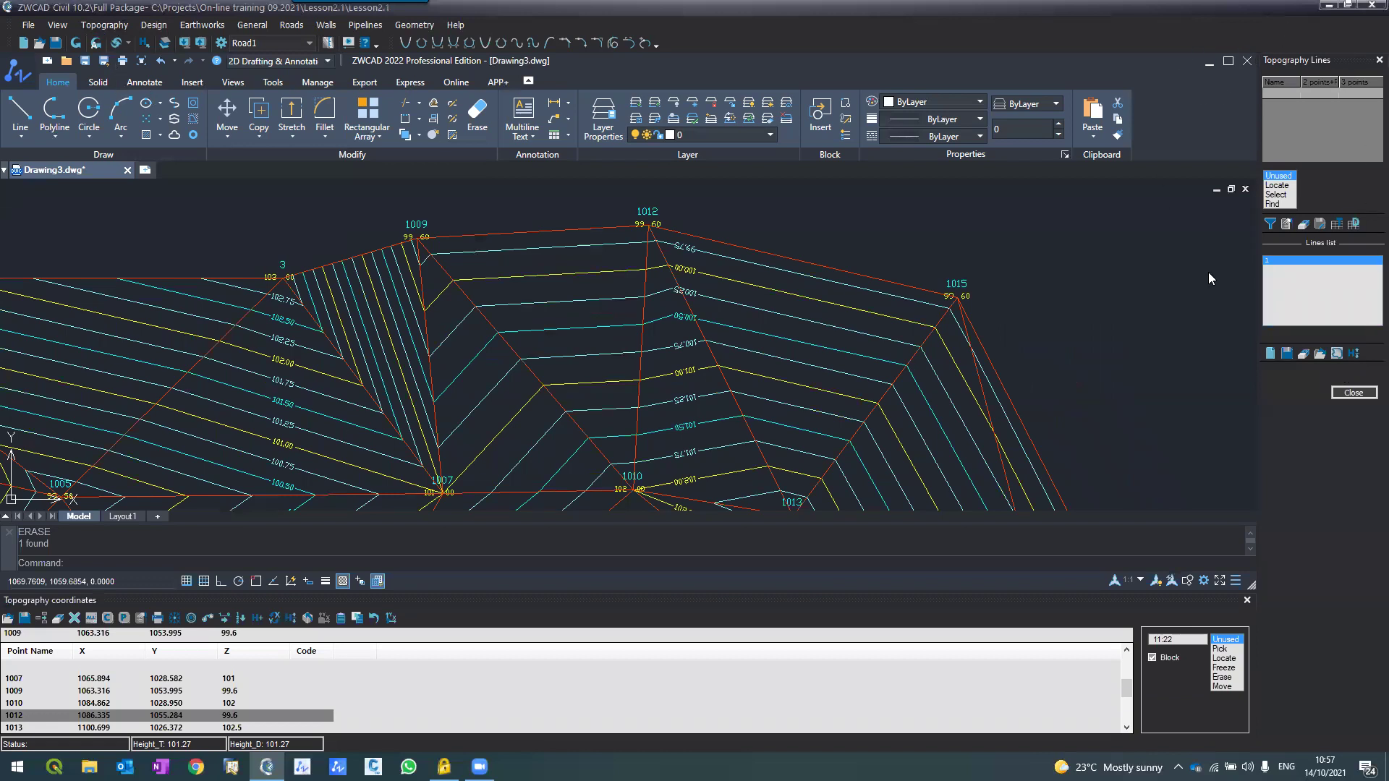
click(1277, 186)
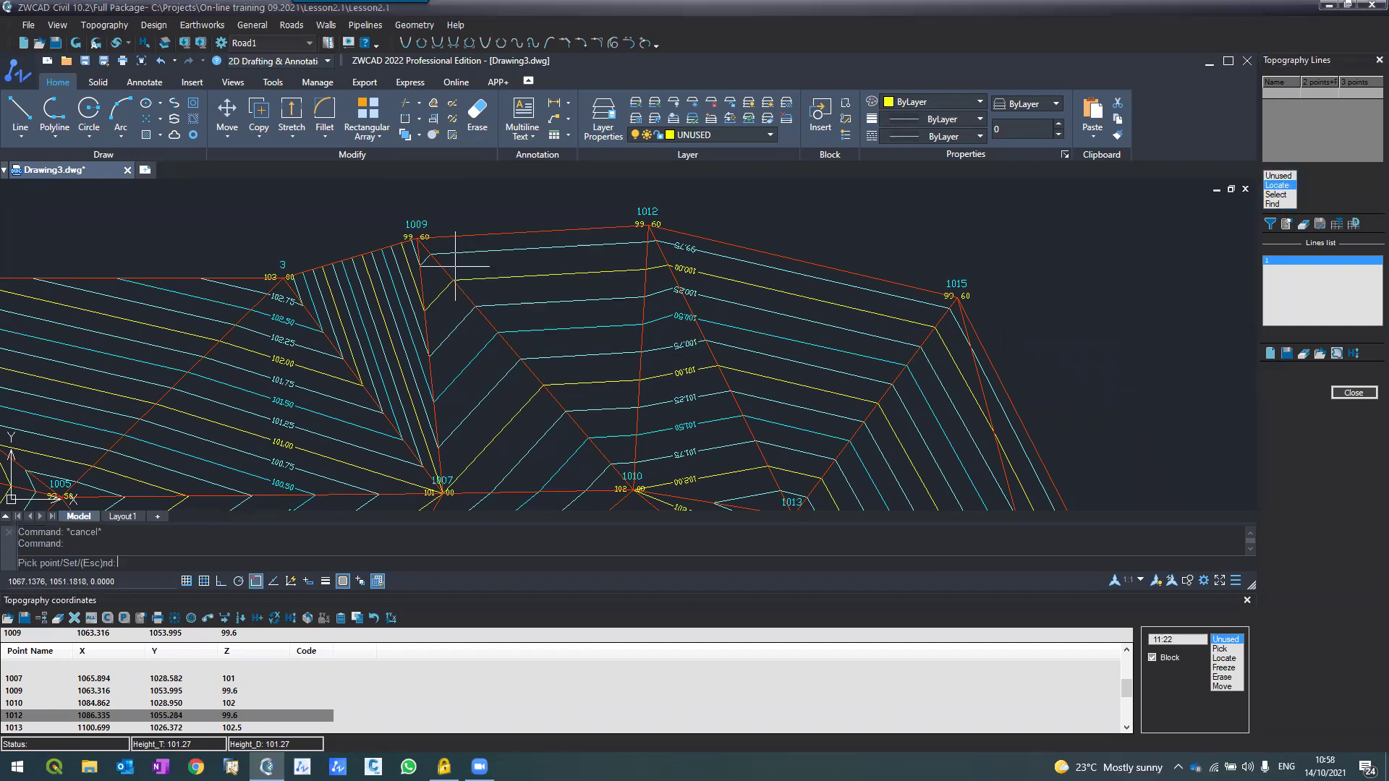
click(295, 276)
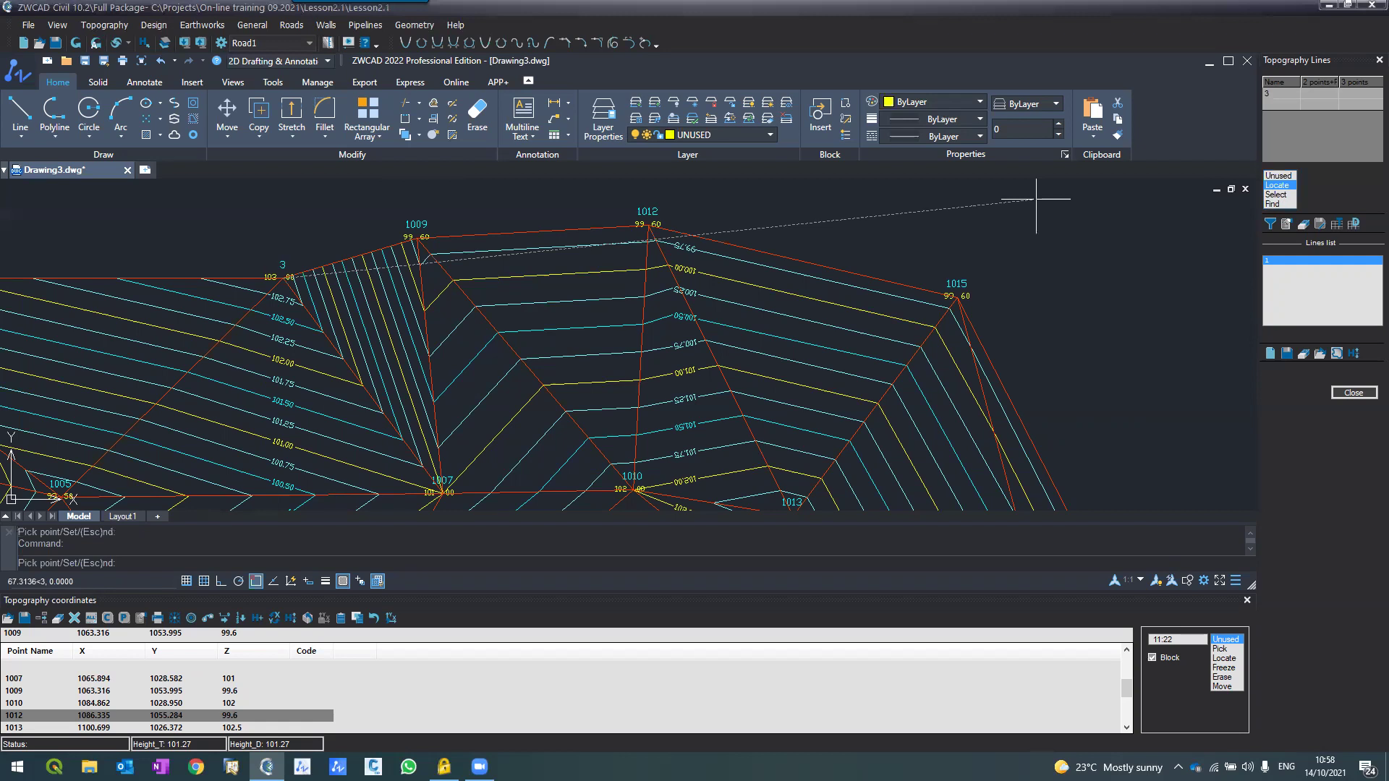
click(958, 295)
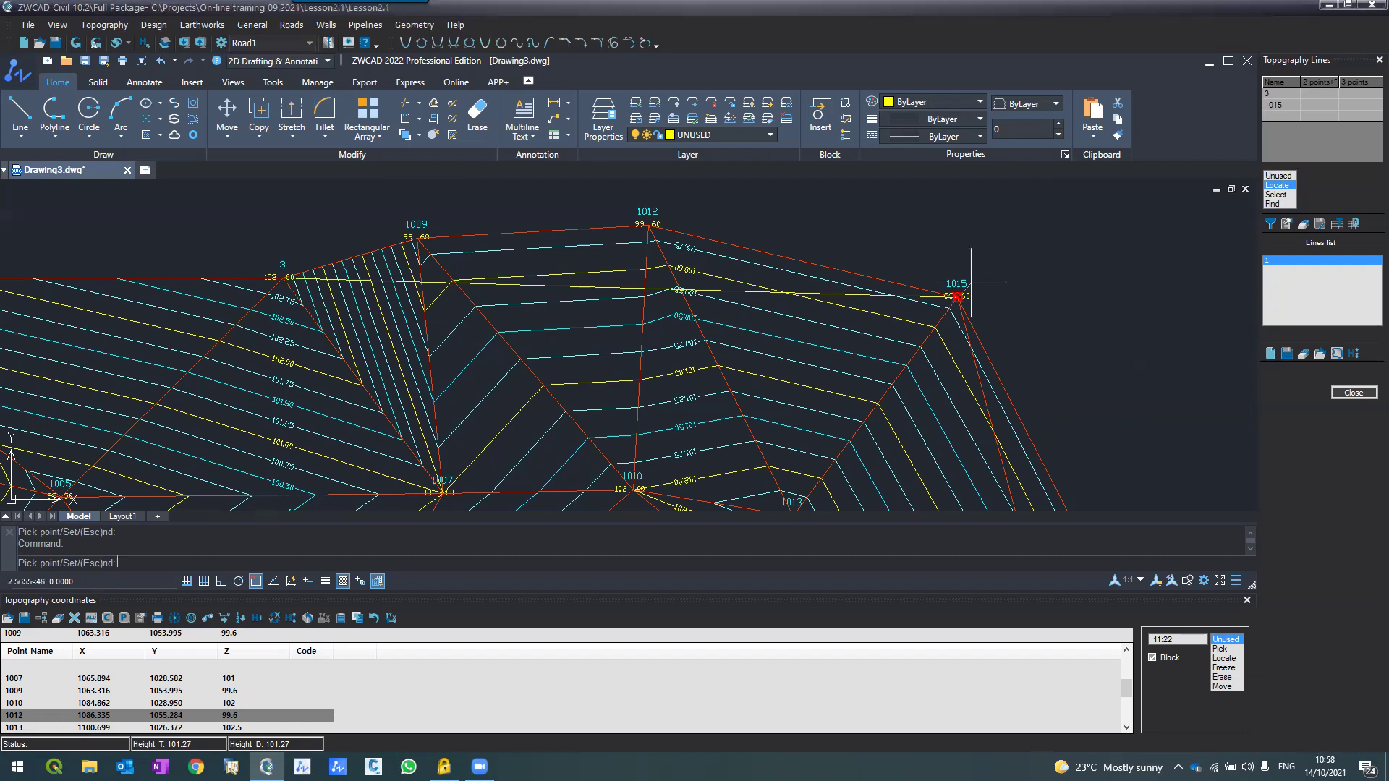
scroll(971, 283, down, 2)
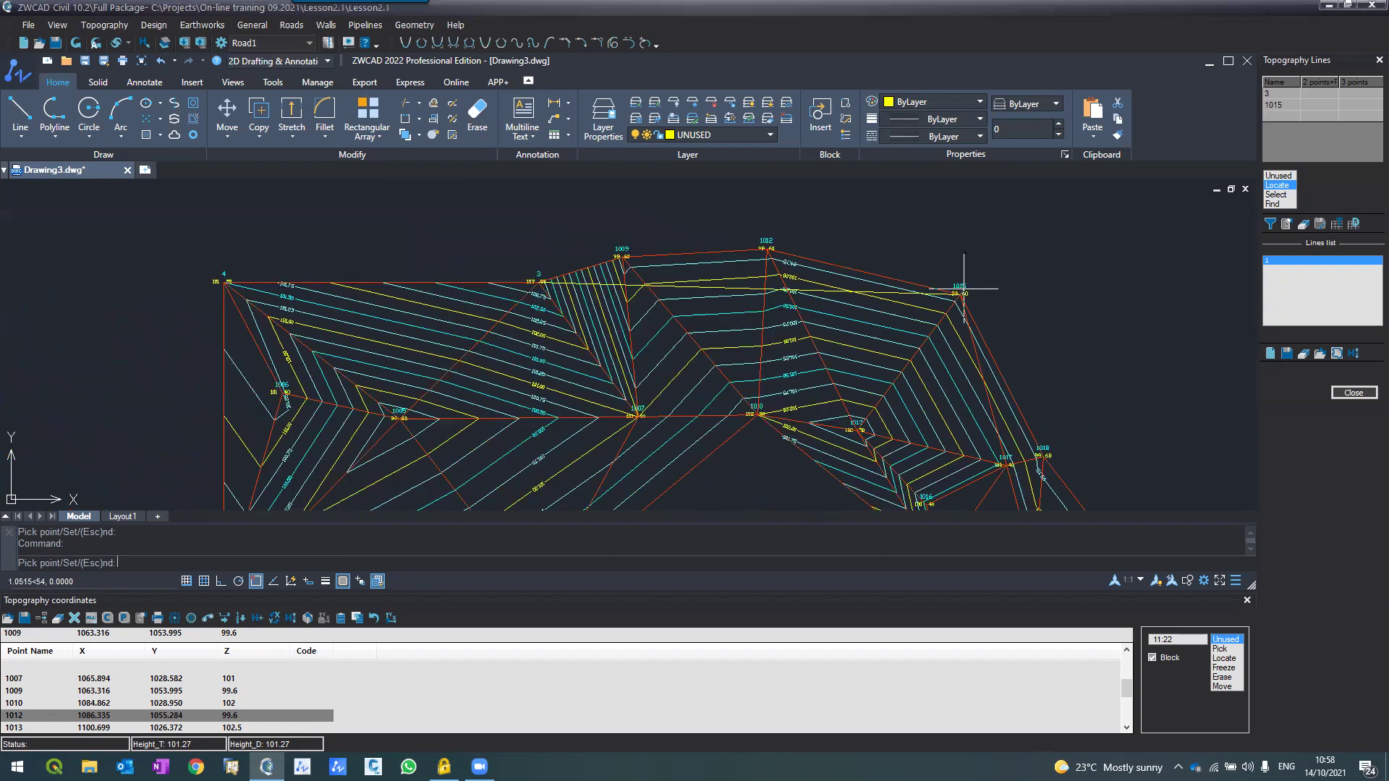
scroll(964, 288, down, 2)
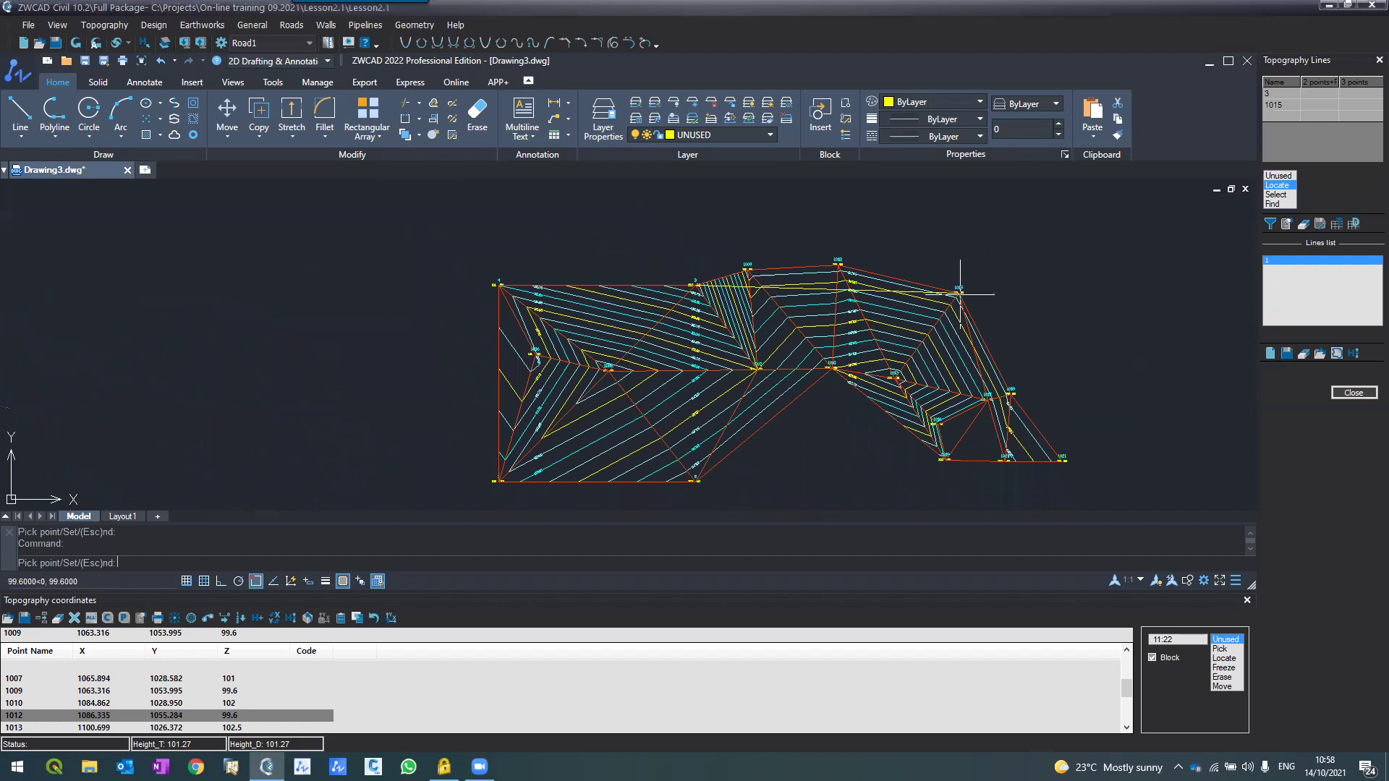
scroll(960, 293, up, 3)
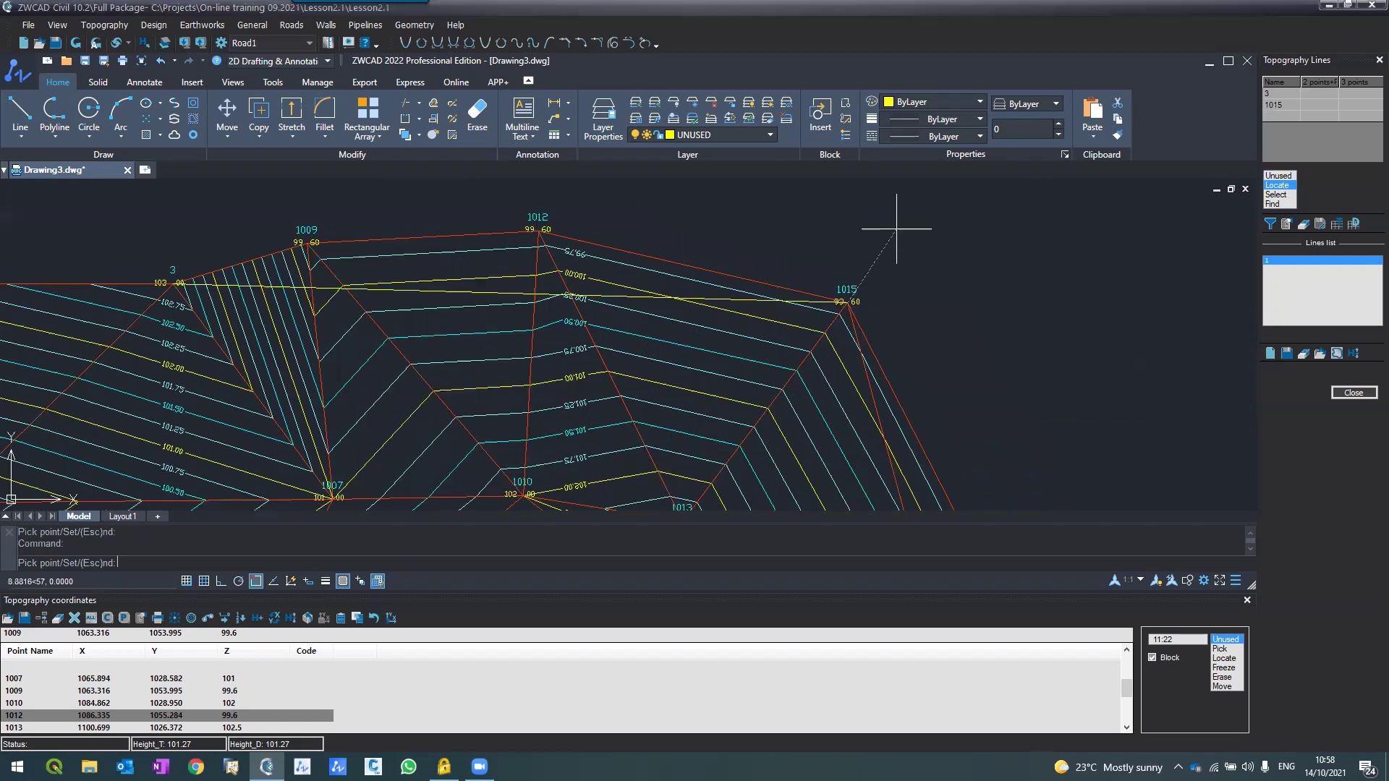
key(Escape)
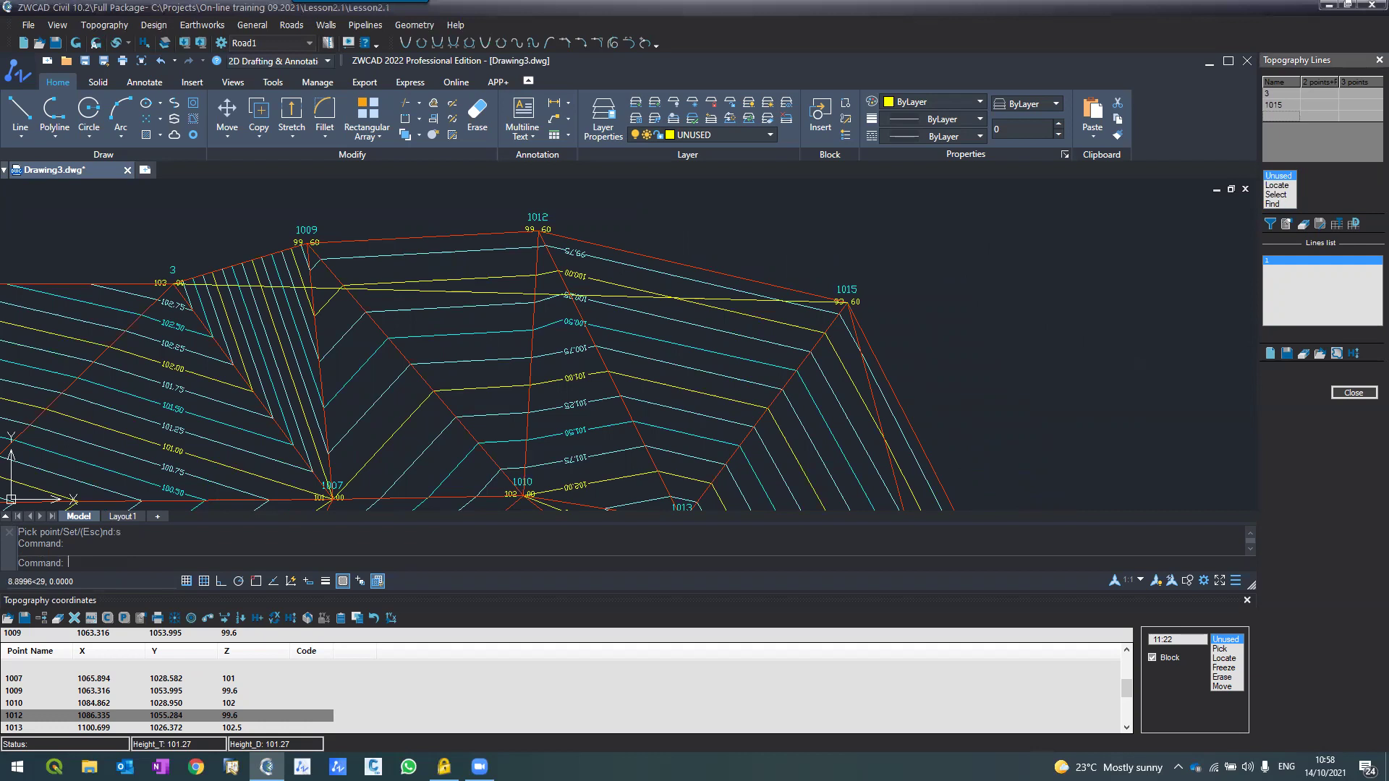
Step: Return to the topography contours settings and regenerate the contours using the line between points 3 and 1015
click(104, 25)
click(123, 57)
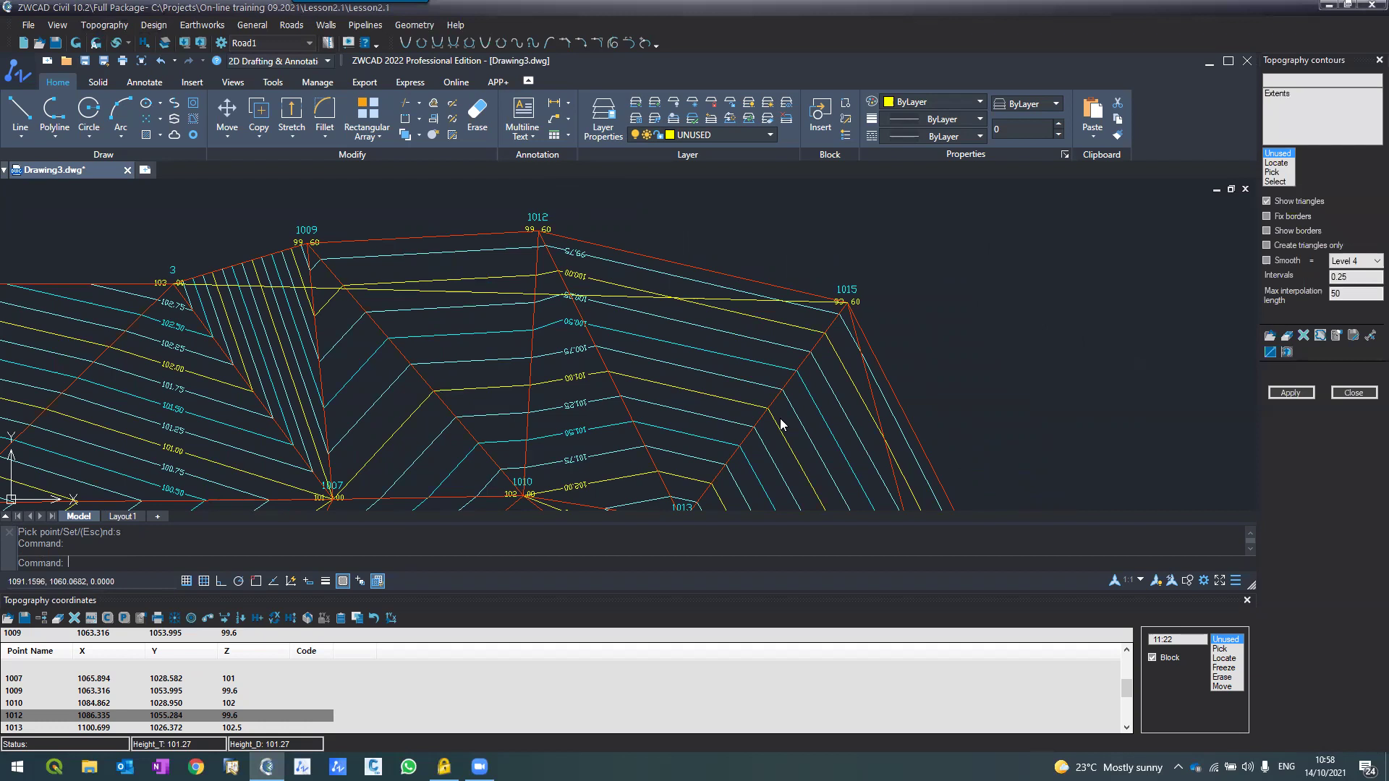
click(1282, 392)
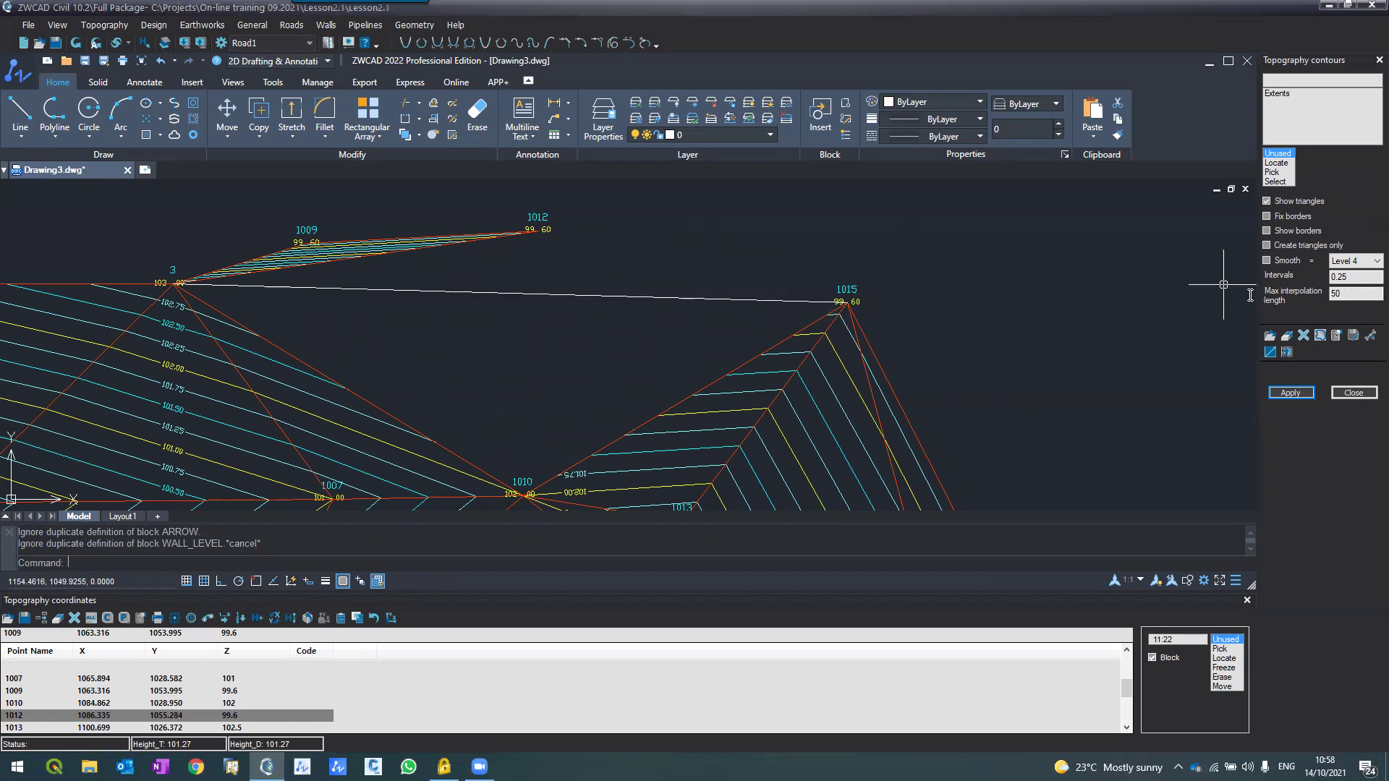
Step: Set the maximum interpolation length to 70, regenerate the contours and check them along the line from point 3 to 1015
drag(1347, 295, 1251, 295)
text(70)
click(1291, 392)
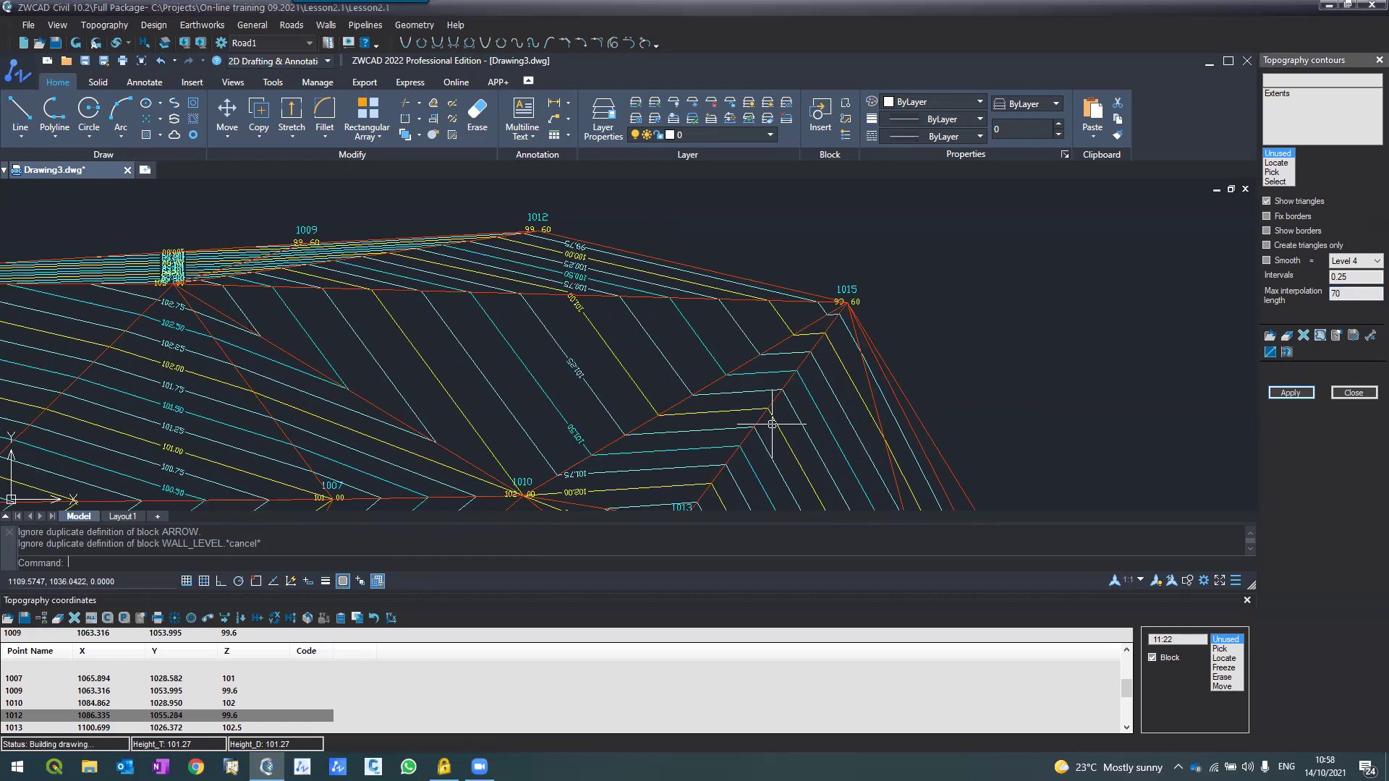
scroll(637, 328, down, 4)
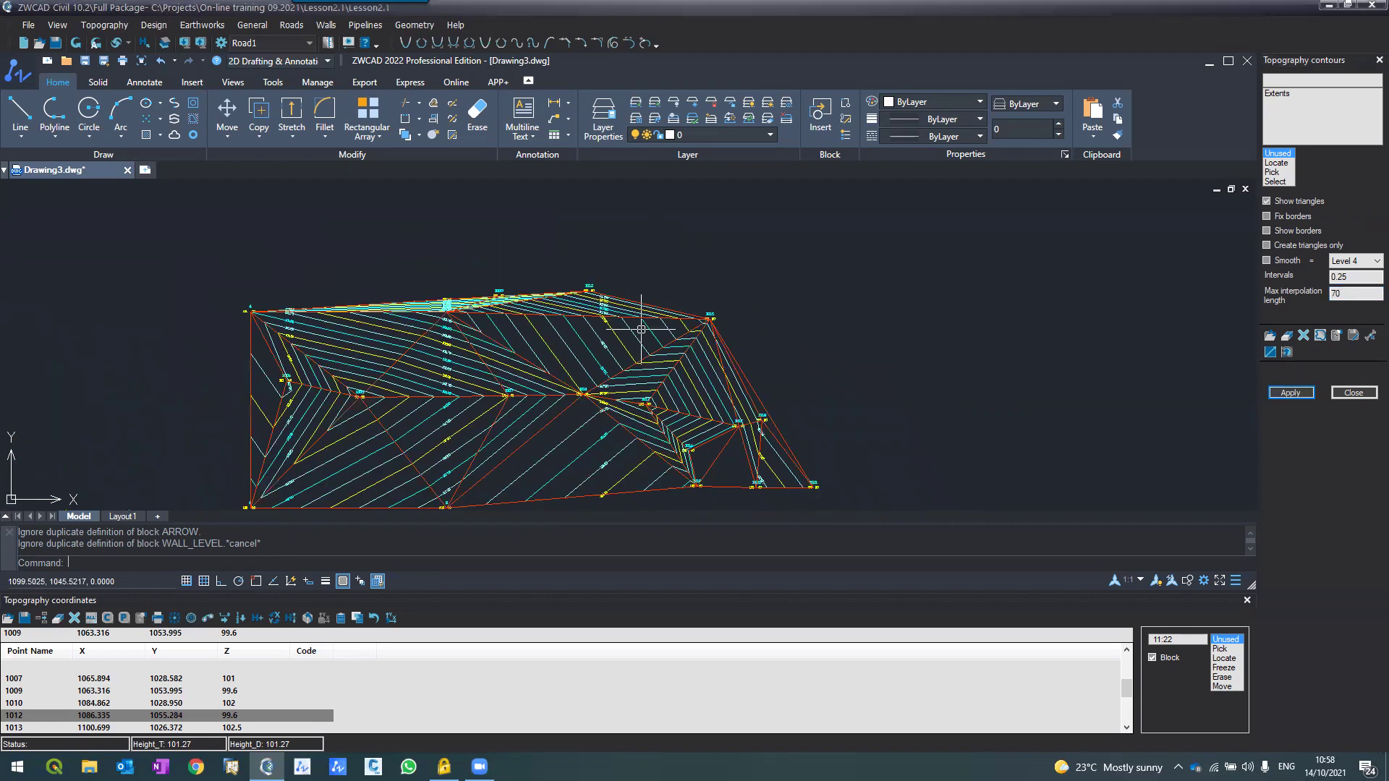
scroll(504, 326, up, 4)
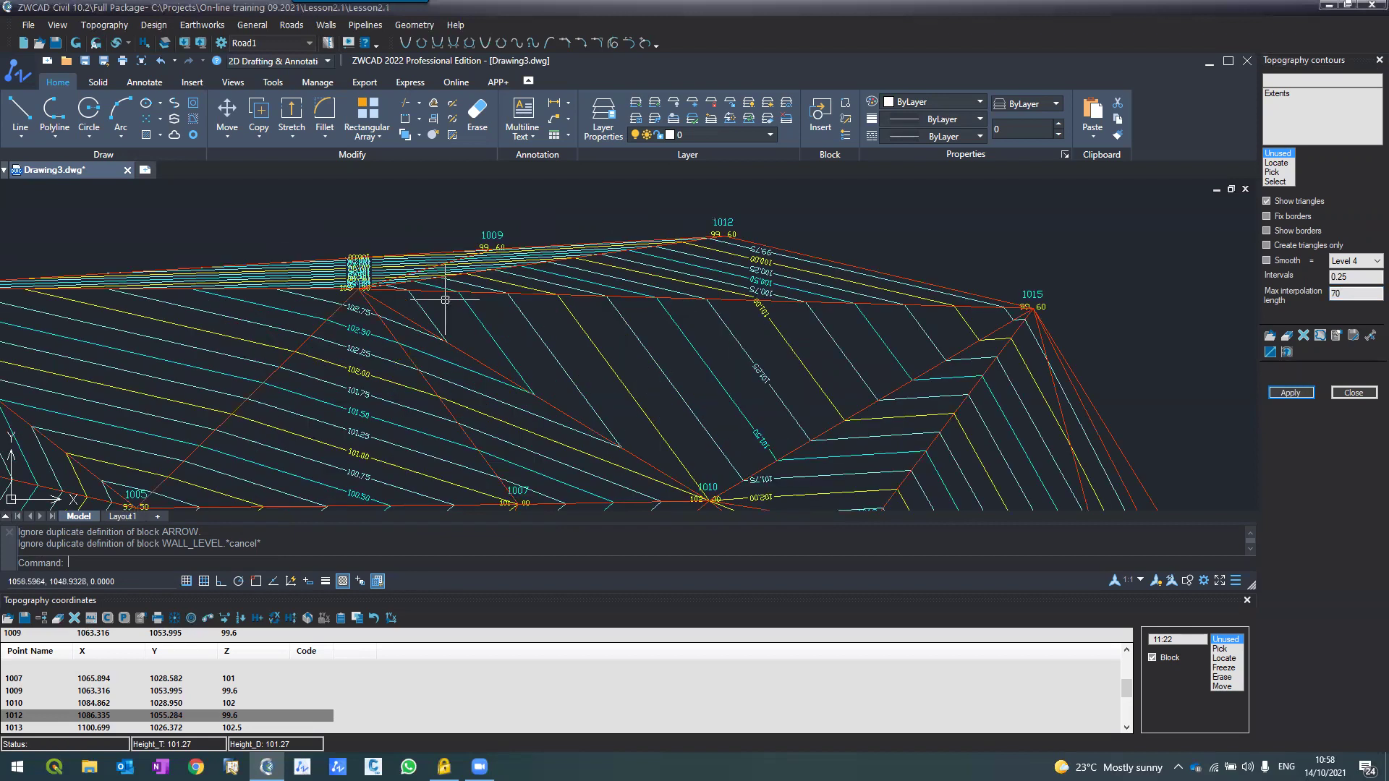
middle_drag(445, 299, 511, 309)
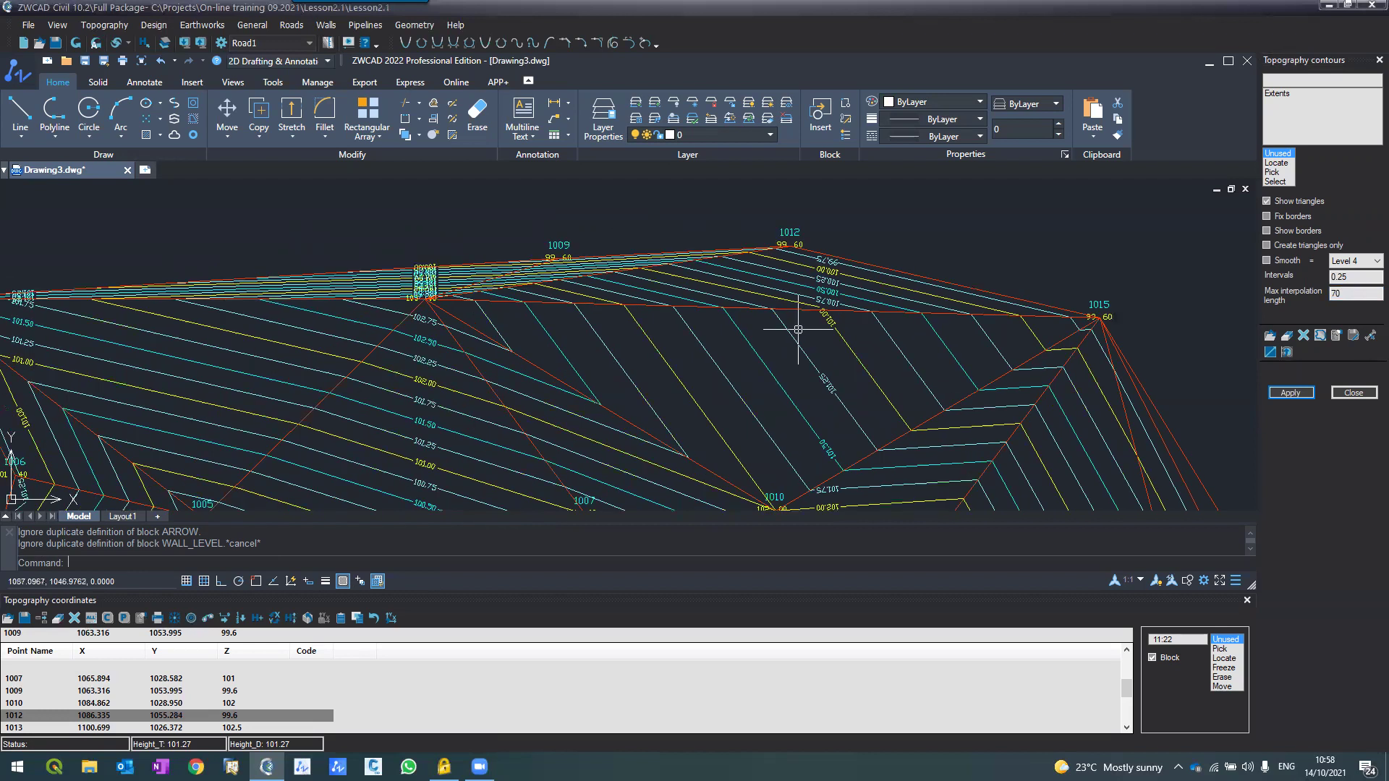
scroll(405, 275, up, 2)
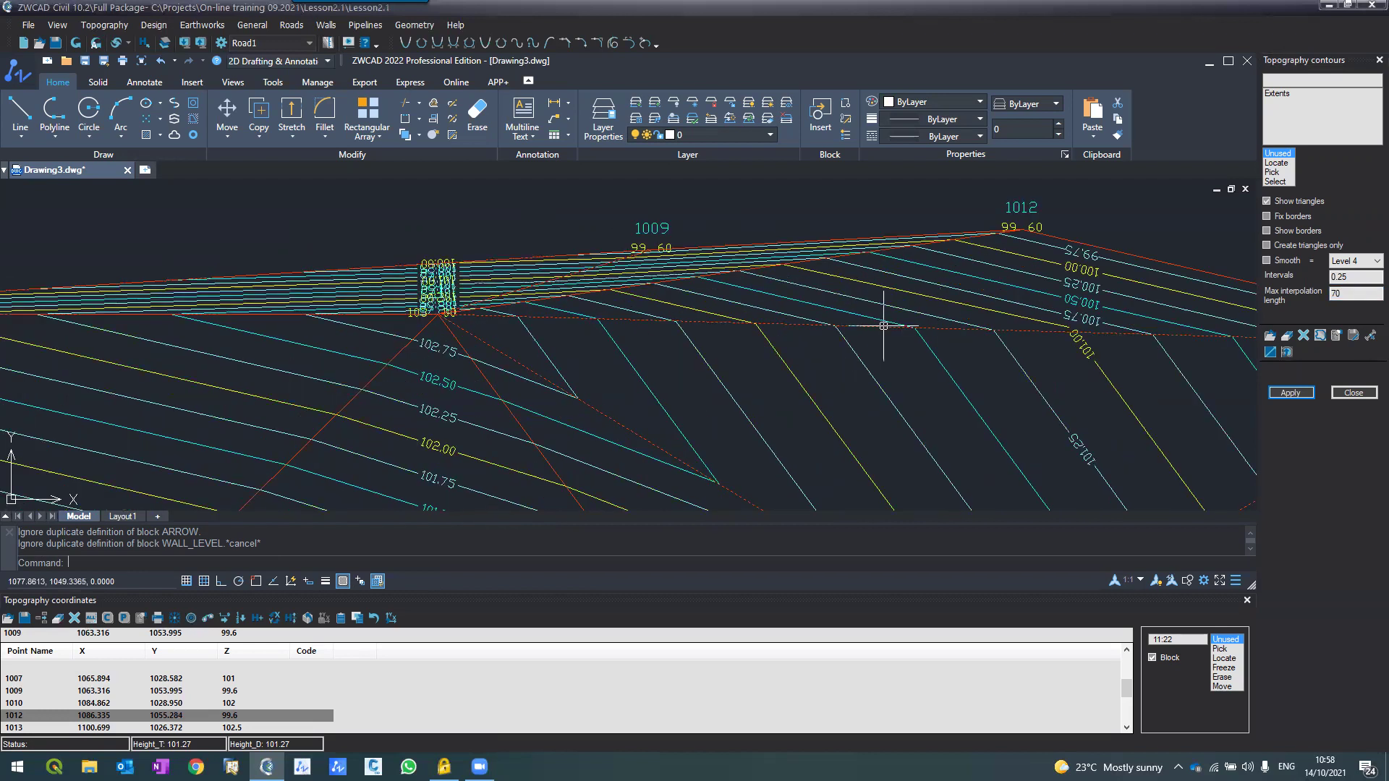
Step: Turn off the triangle display, regenerate the contours and check them along the line from point 3 to 1015
middle_drag(901, 321, 791, 321)
click(1268, 203)
click(1292, 391)
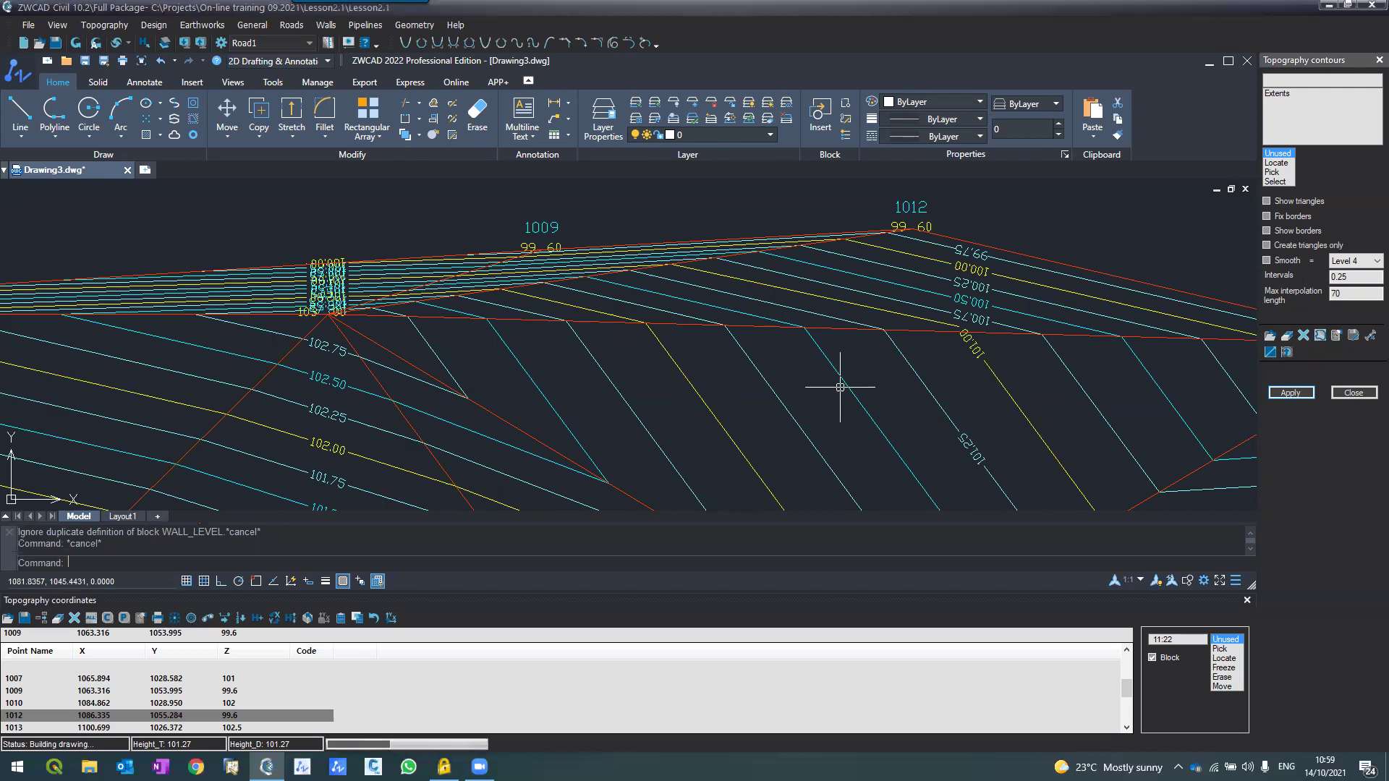
text((load)
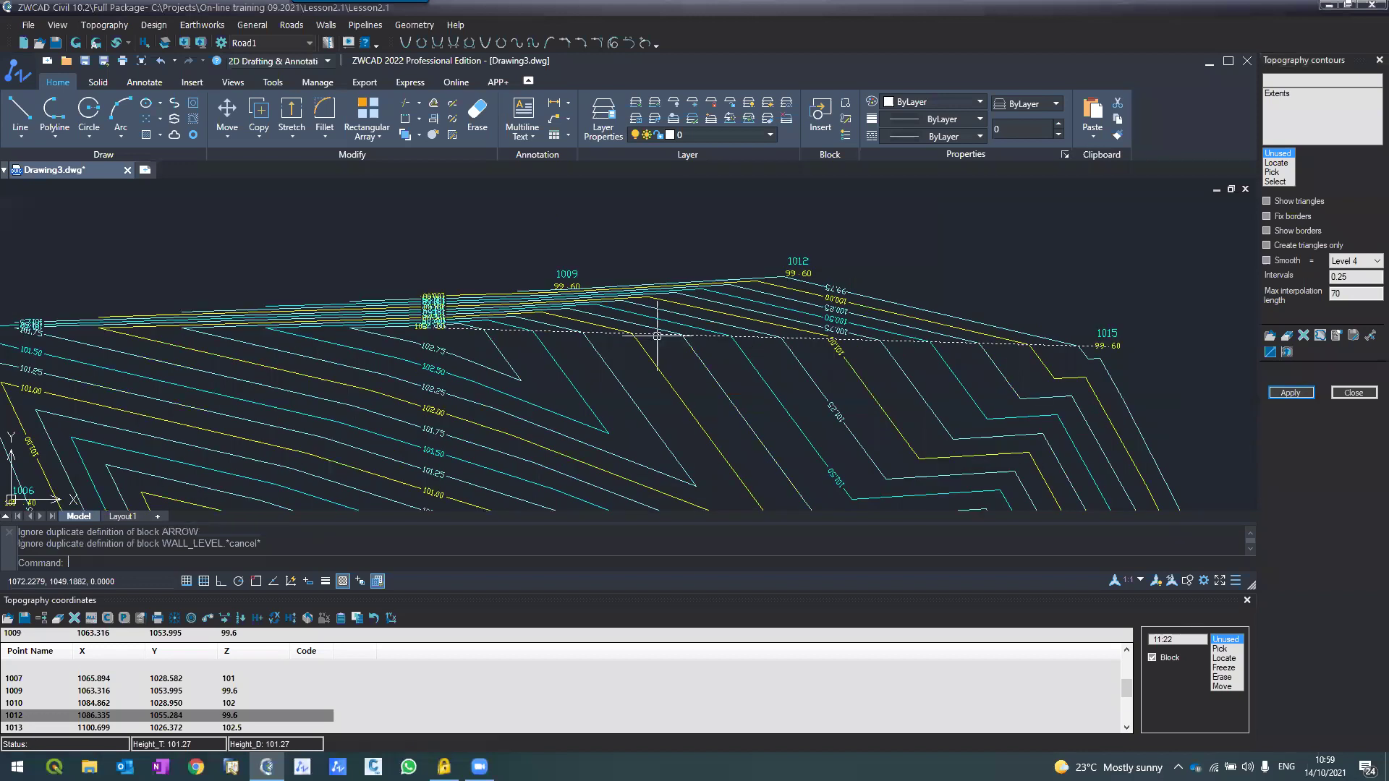
scroll(644, 320, down, 2)
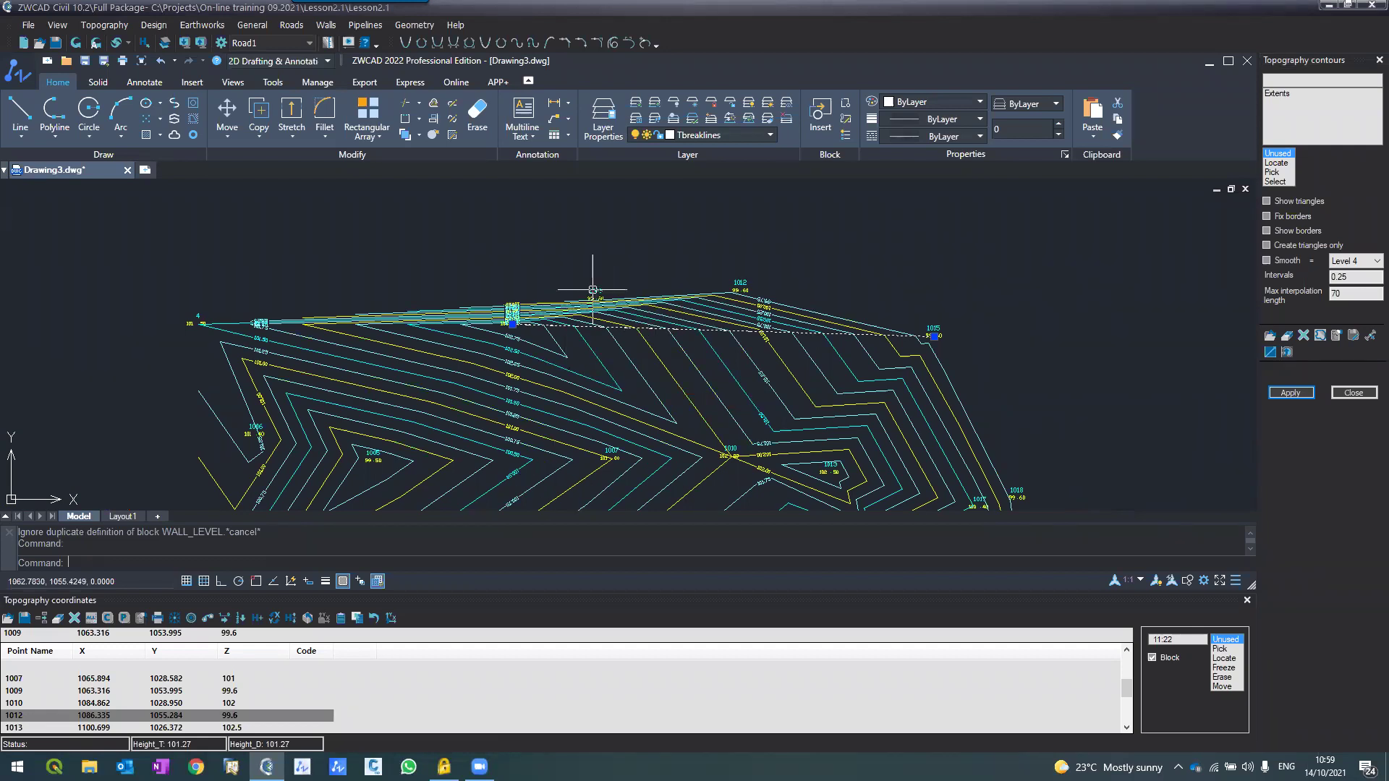
scroll(593, 289, up, 4)
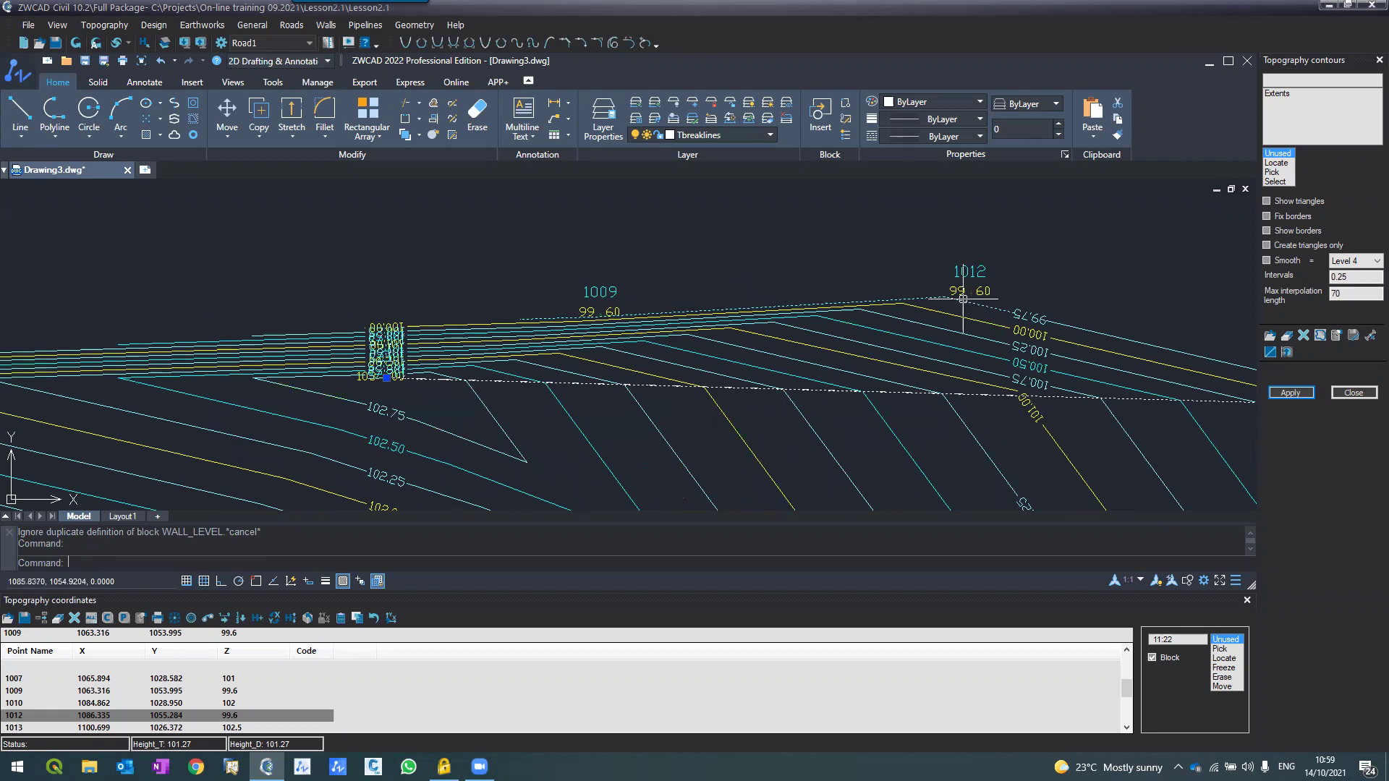
scroll(898, 265, down, 4)
scroll(903, 296, down, 2)
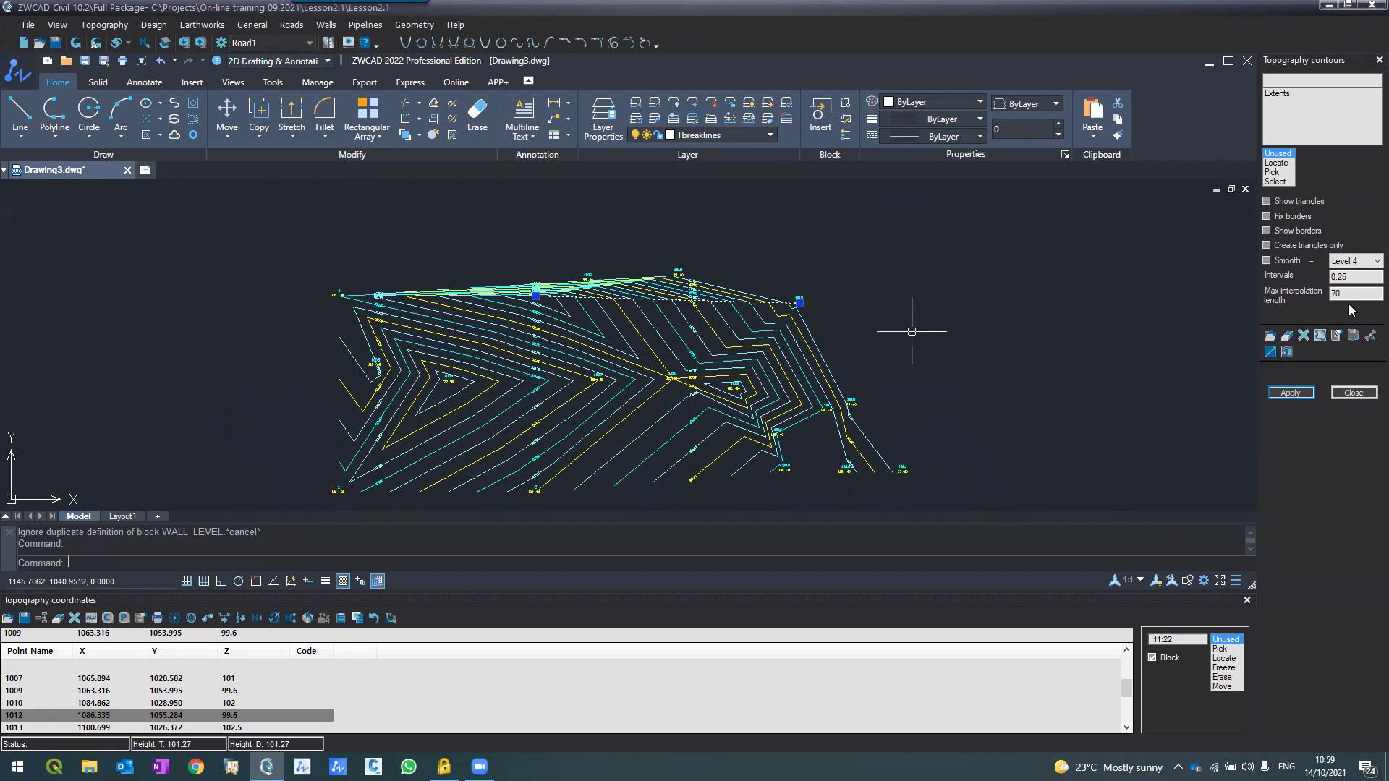
Step: Set the maximum interpolation length to 65 and regenerate the contours
click(1352, 294)
text(65)
click(1292, 392)
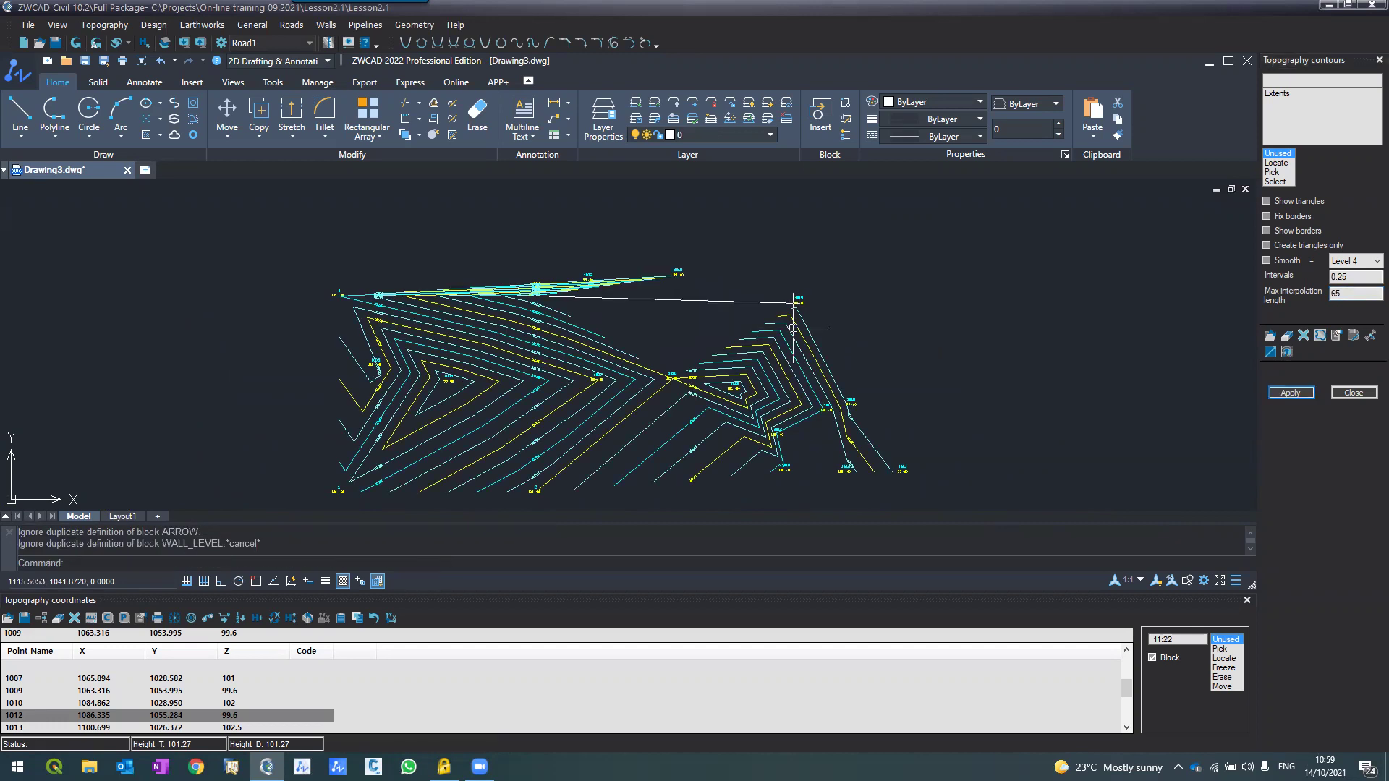
Step: Set the maximum interpolation length back to 70 and regenerate the contours
double_click(1352, 296)
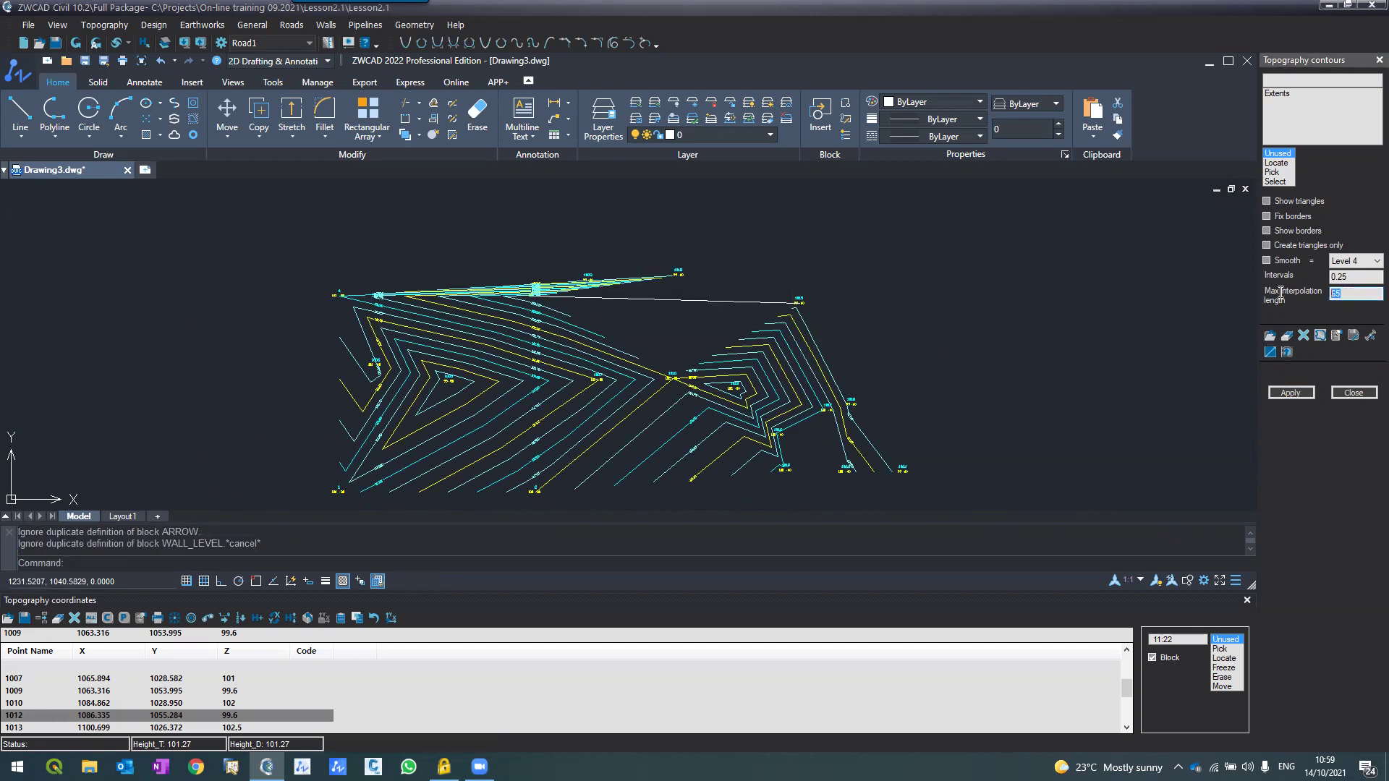
text(70)
click(1291, 392)
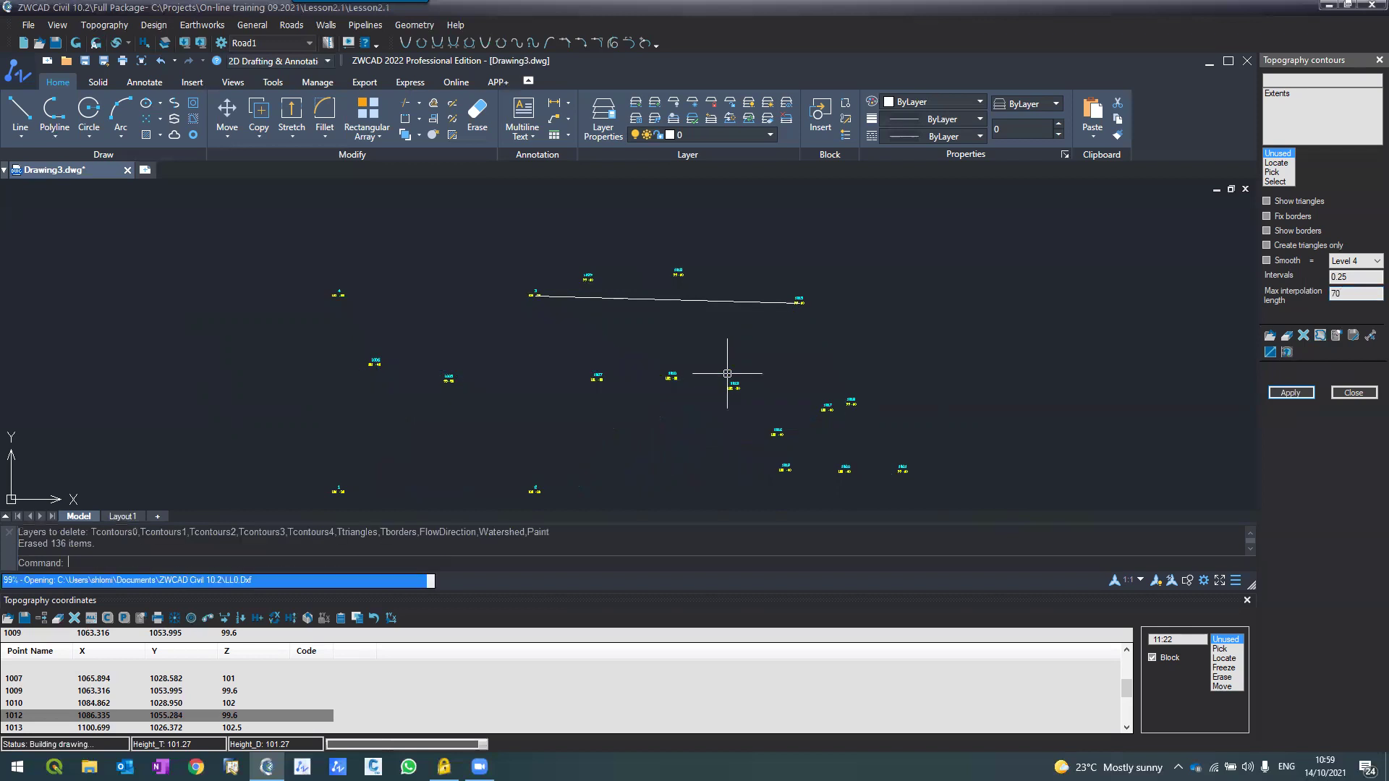
scroll(640, 246, down, 2)
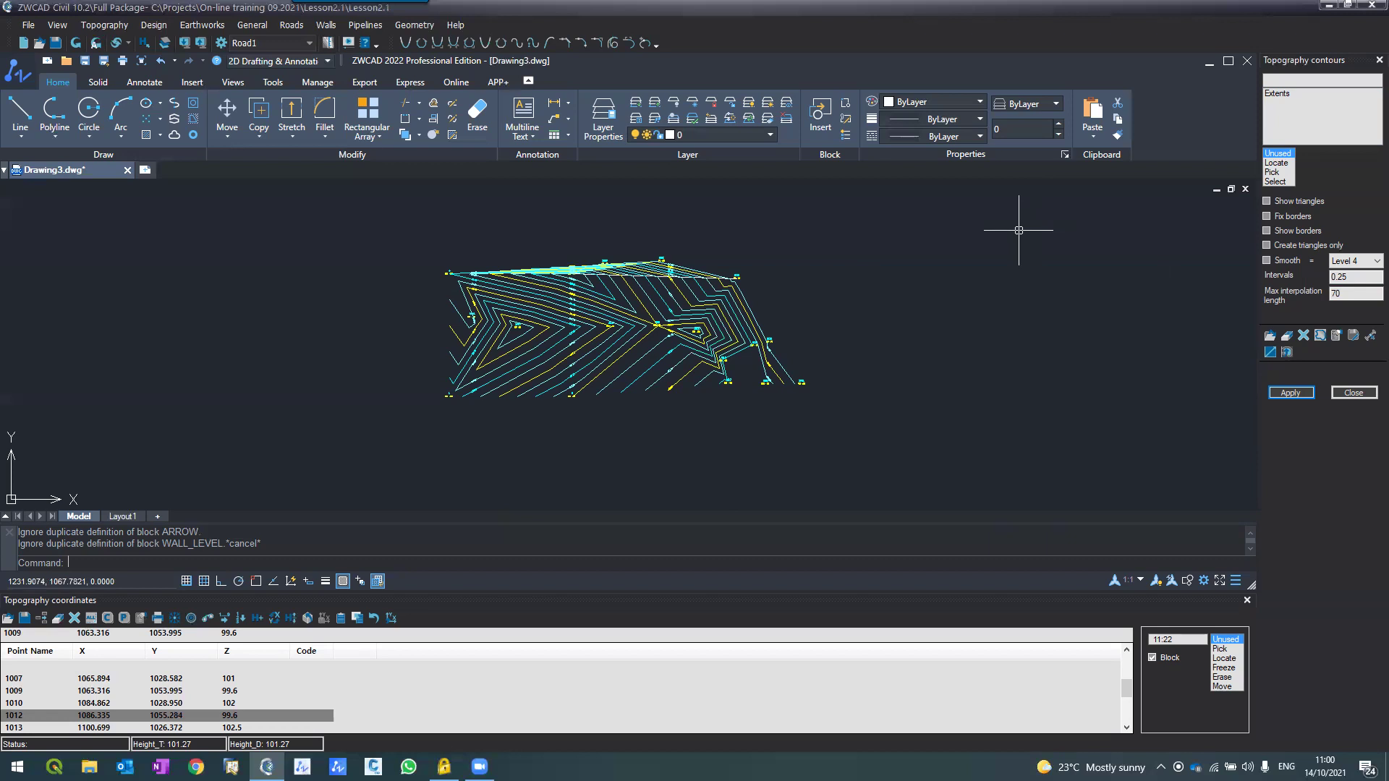
Step: Start a new project named Lesson2.2 in the Lesson2.1 folder, saving the changes to the current project
click(29, 25)
click(56, 51)
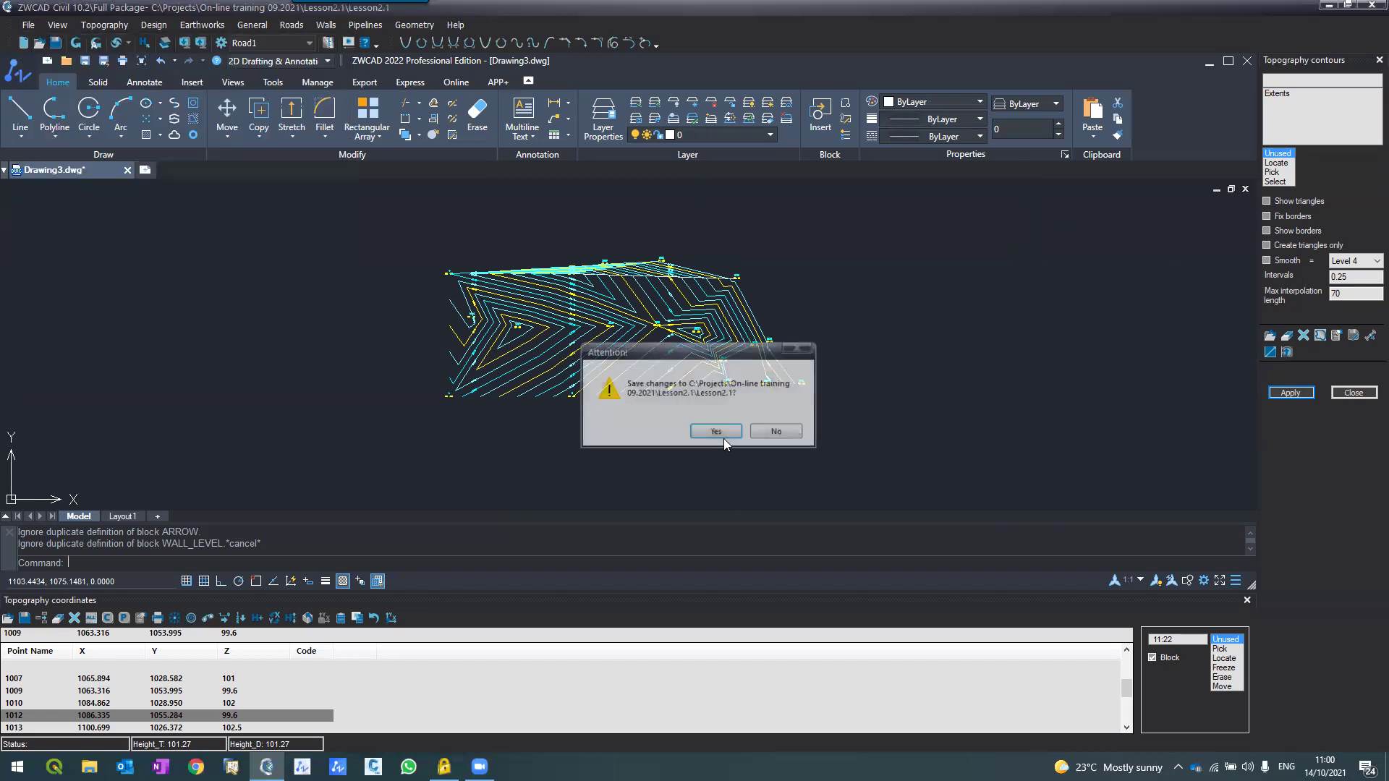
click(724, 437)
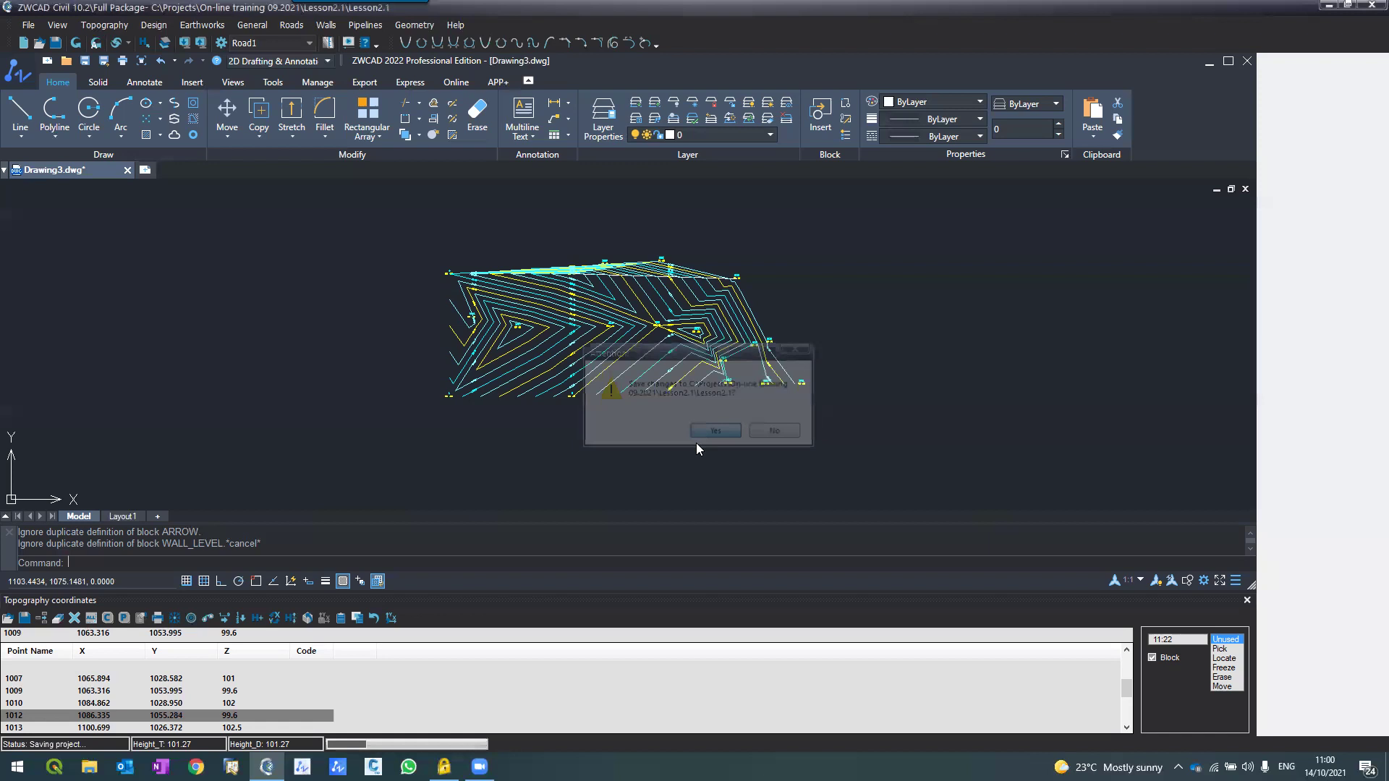
text(L)
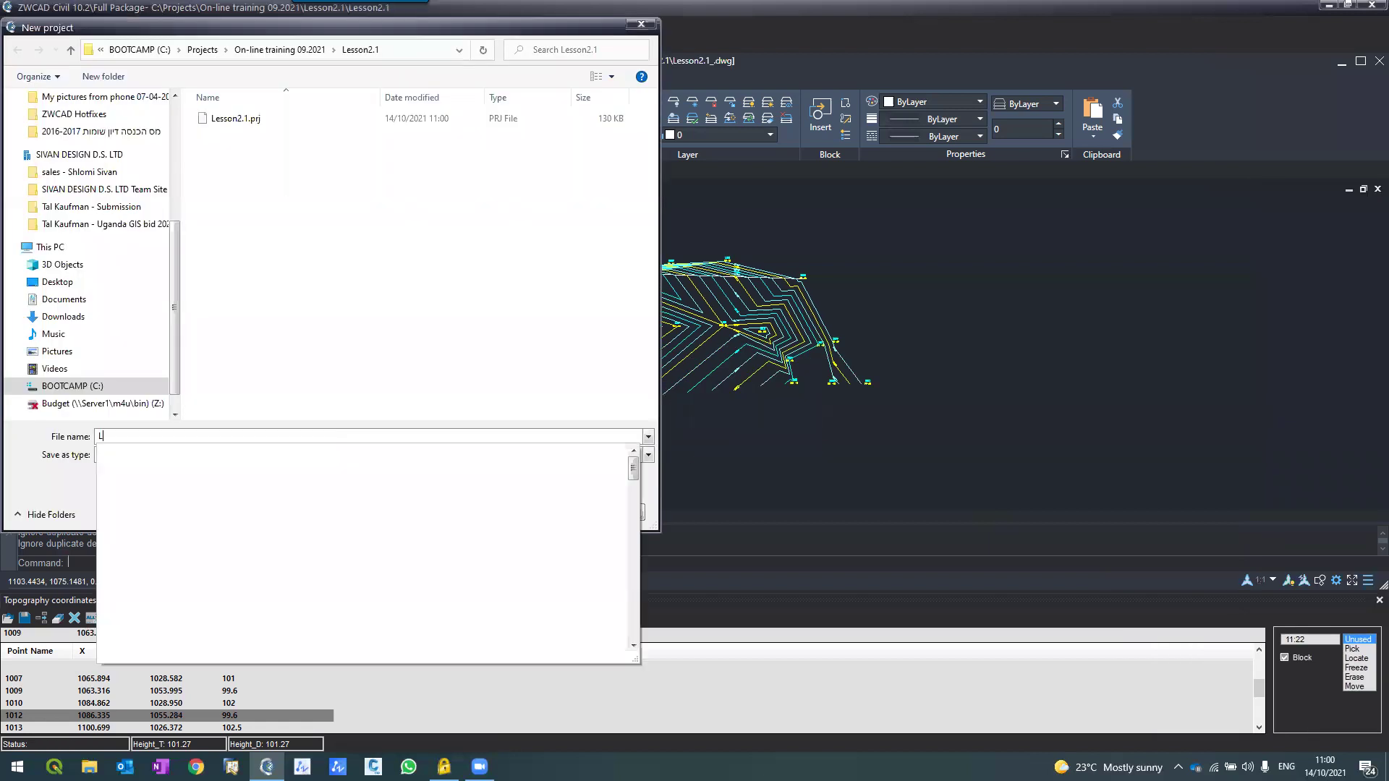
text(esson2.2)
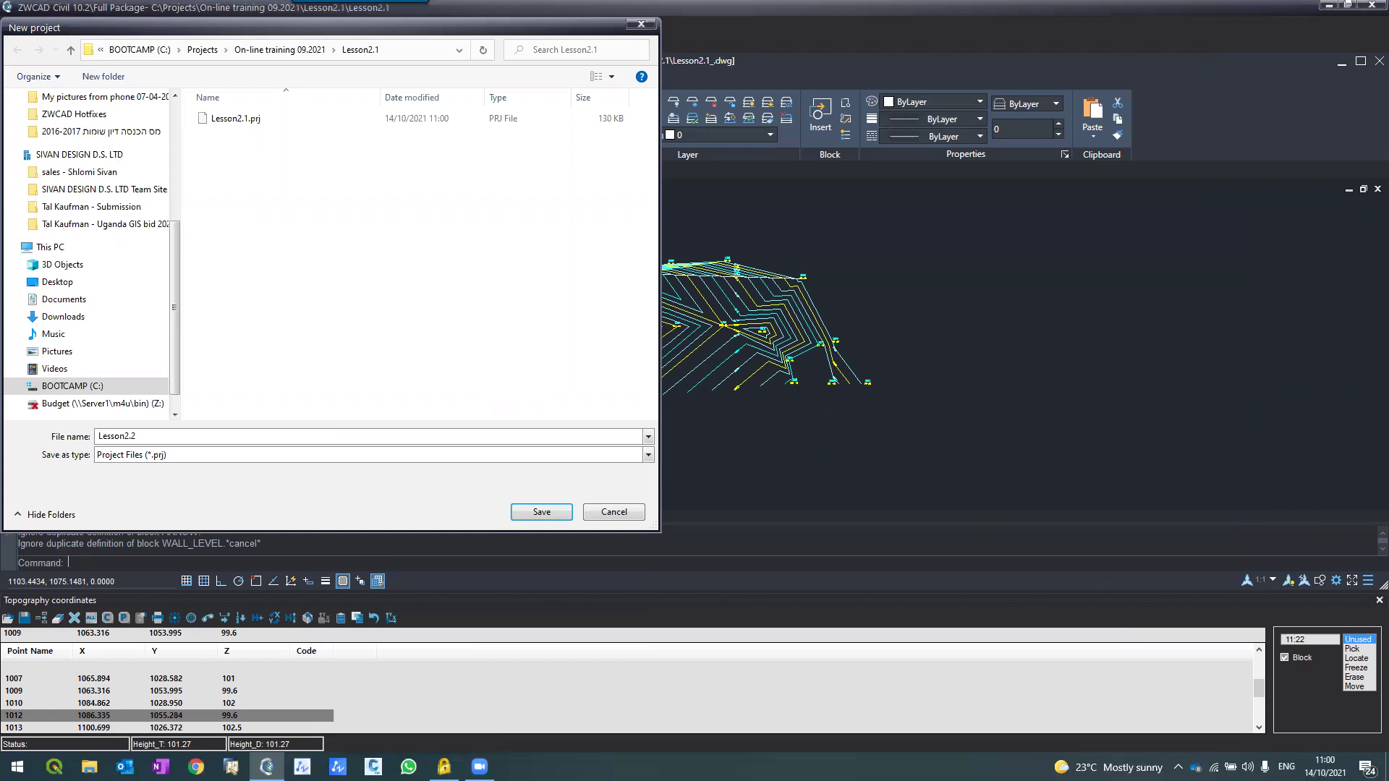
key(Return)
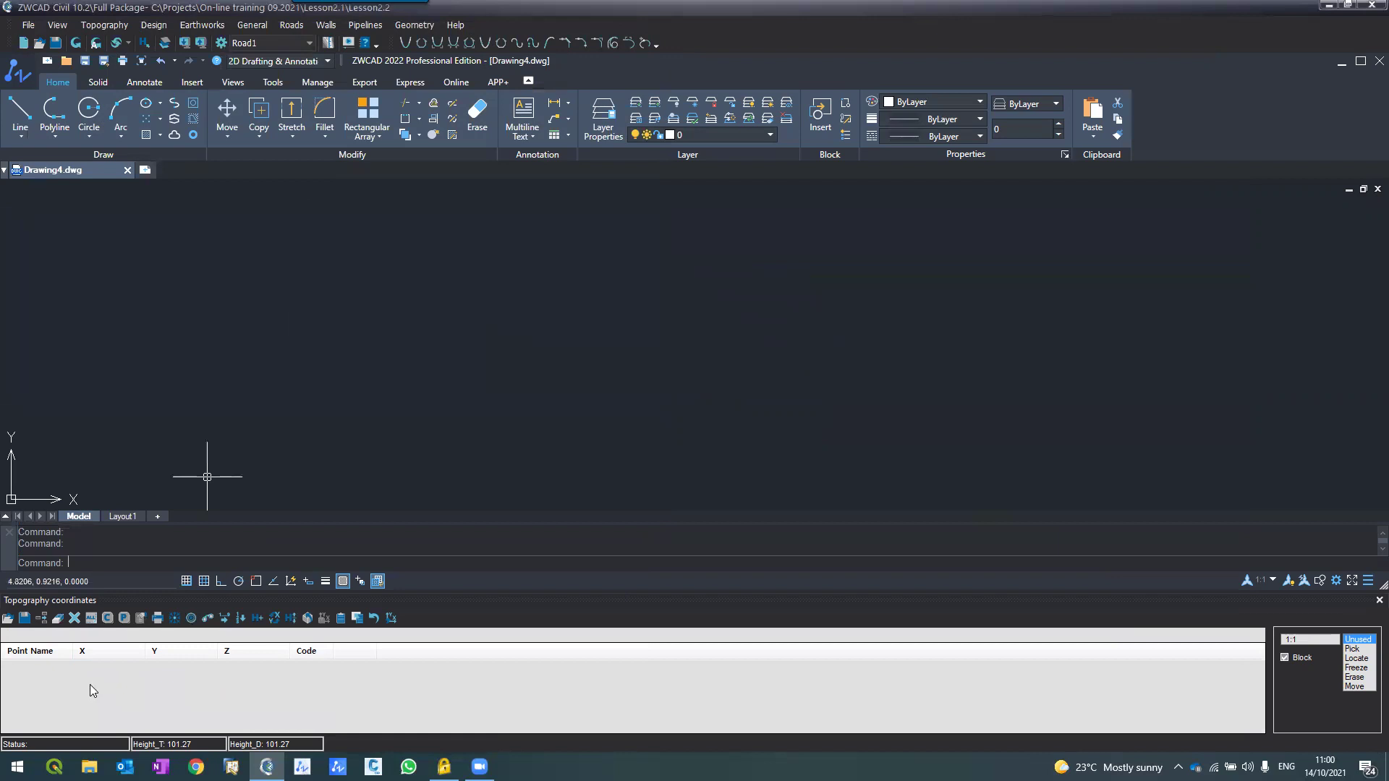
Step: Load the topography points into the coordinates table from the text file NARKISIM_09_Topo.txt
click(8, 619)
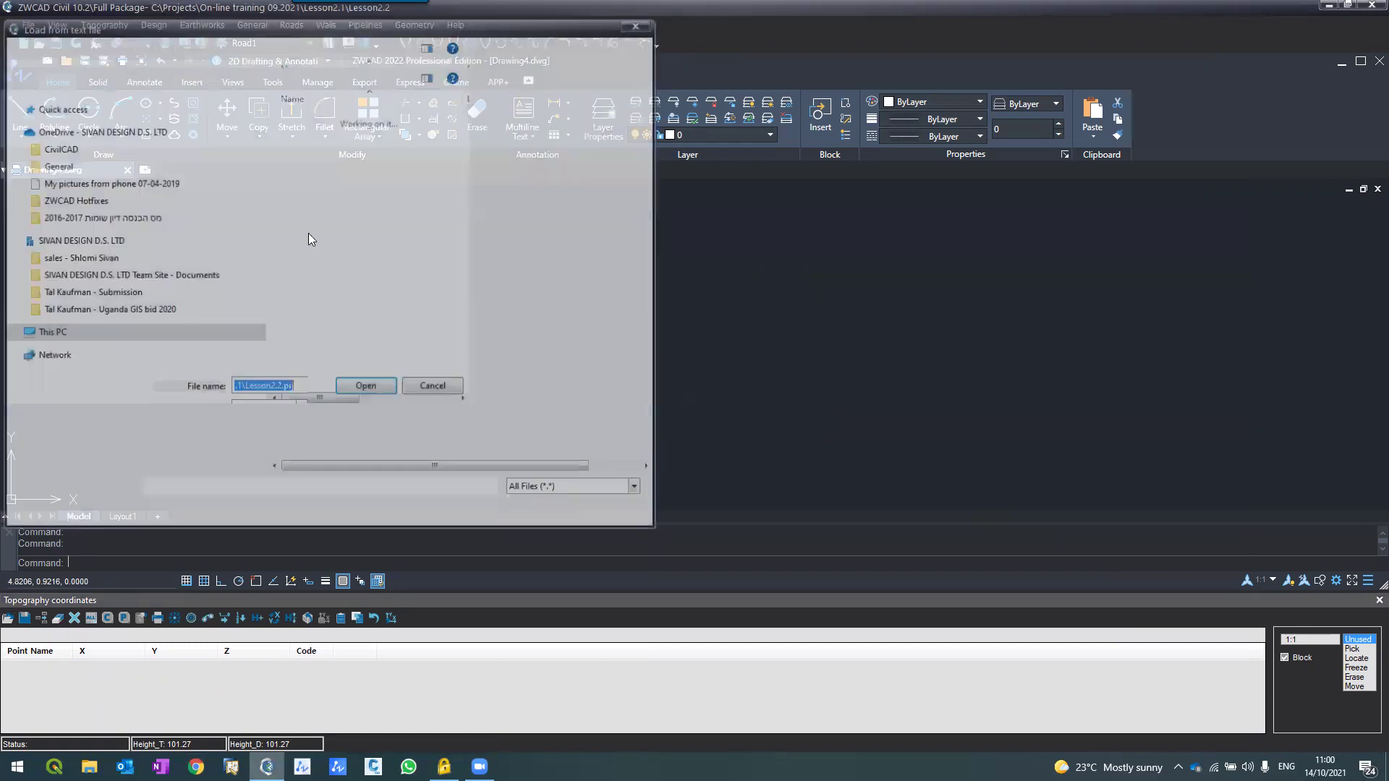
scroll(348, 391, down, 3)
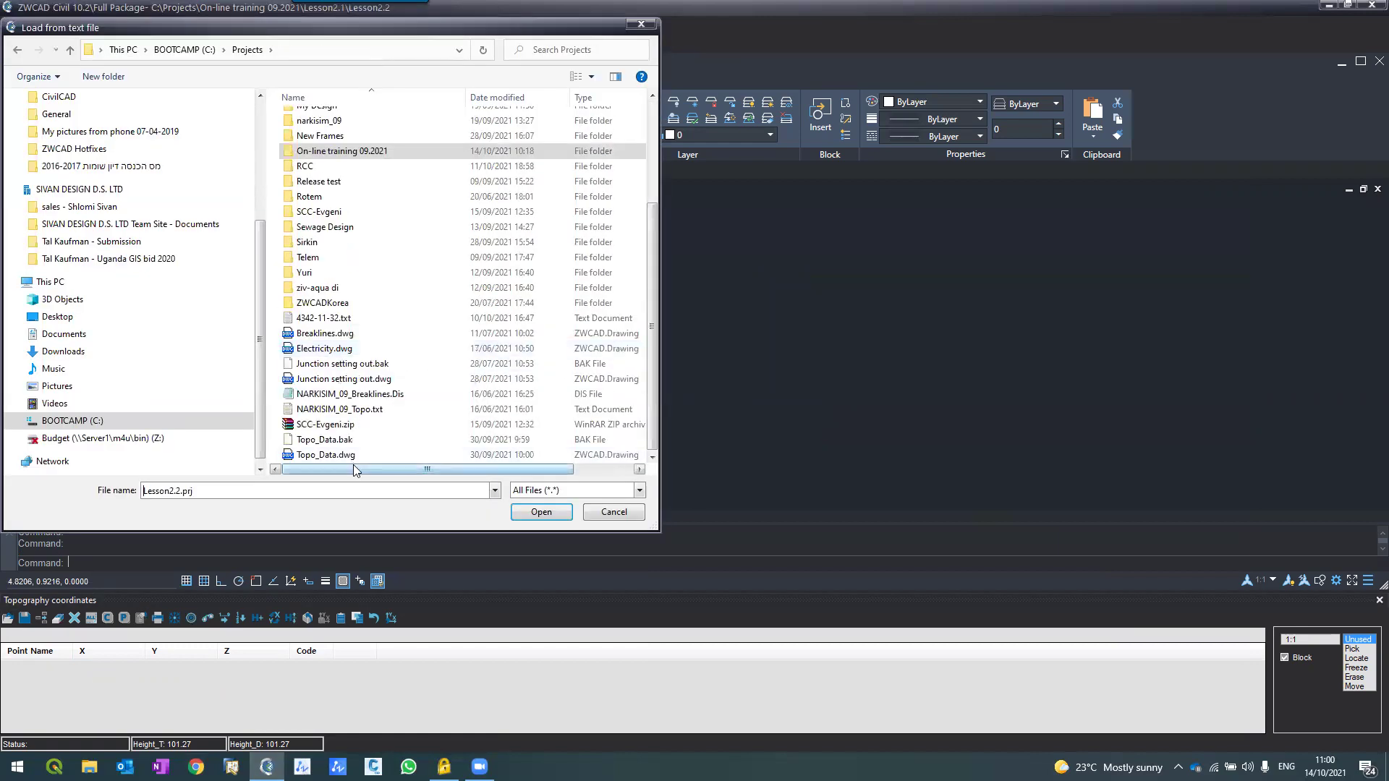
click(338, 411)
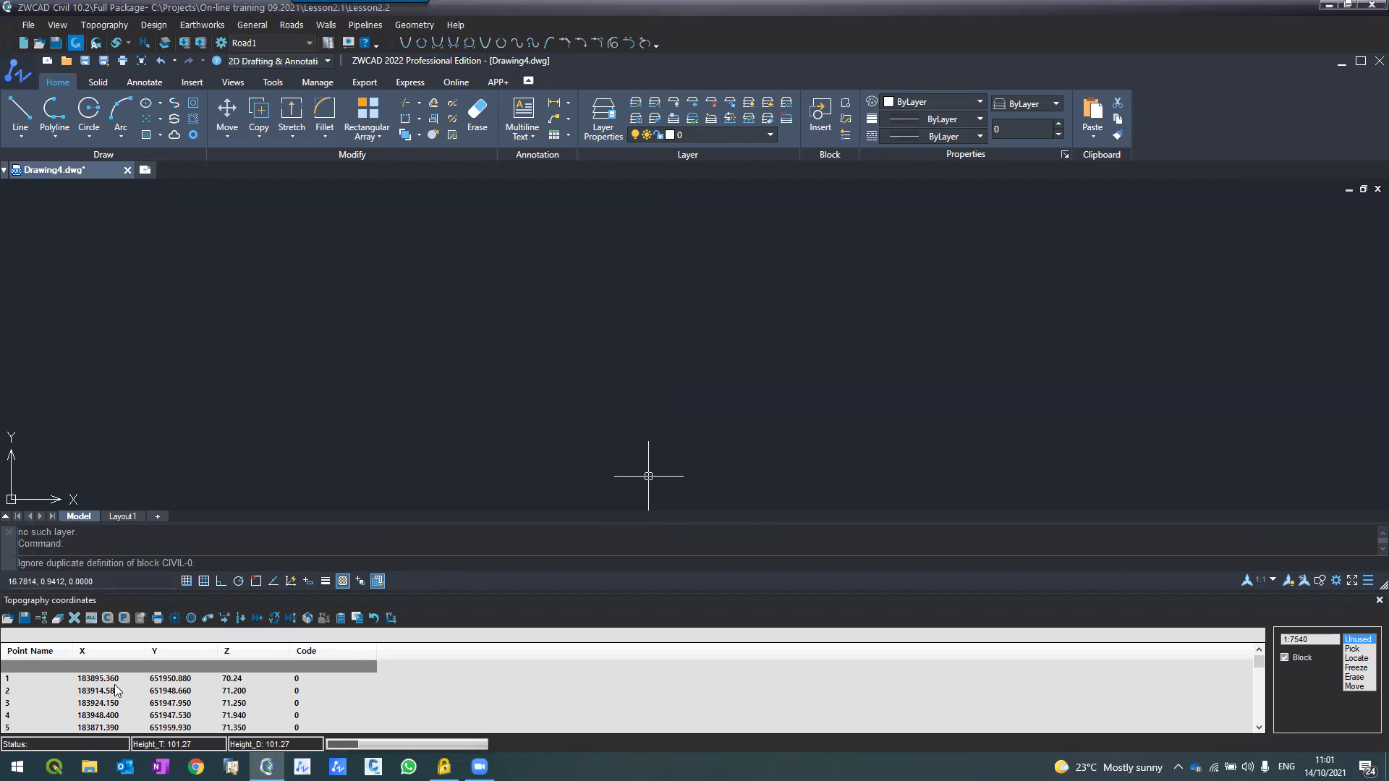
key(Escape)
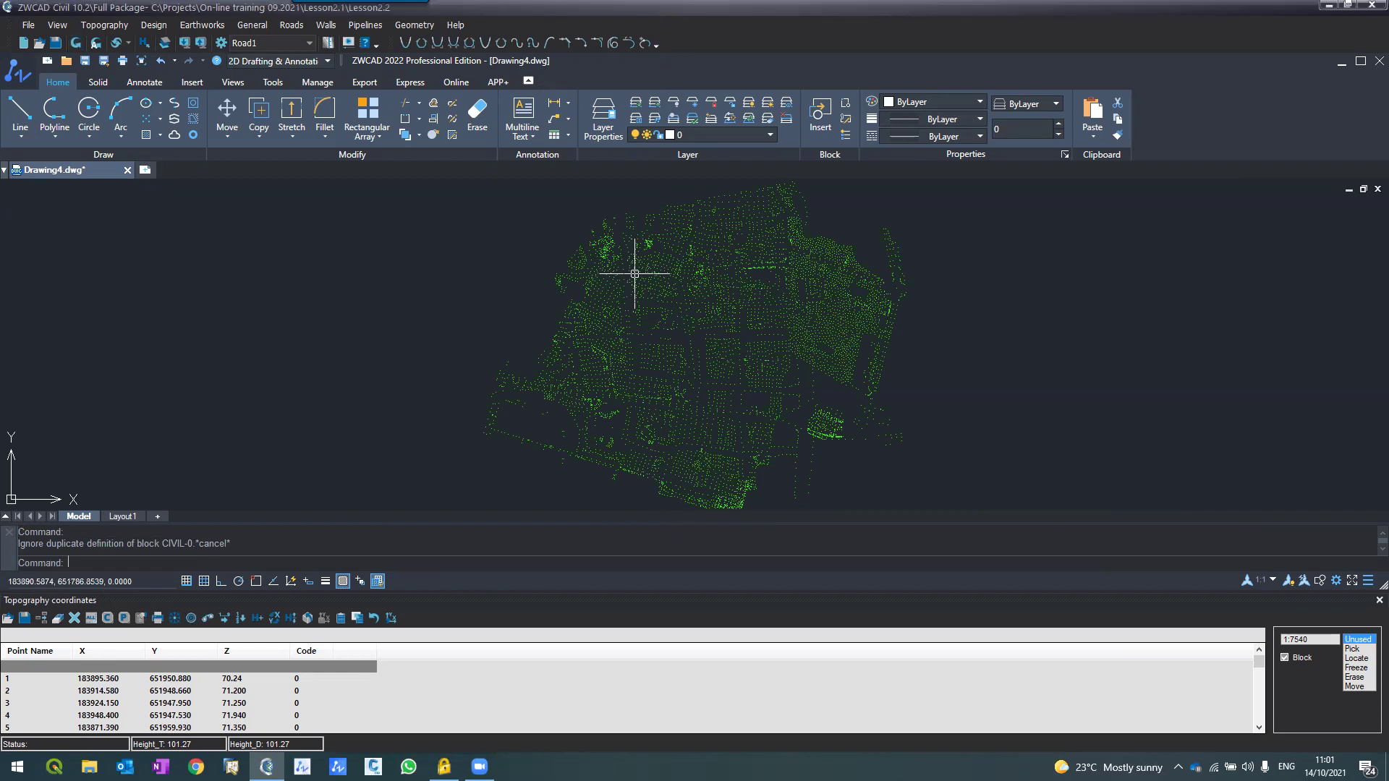
Step: Inspect the imported point cloud and turn off the Block option for the topography points
scroll(635, 273, up, 2)
scroll(593, 331, down, 4)
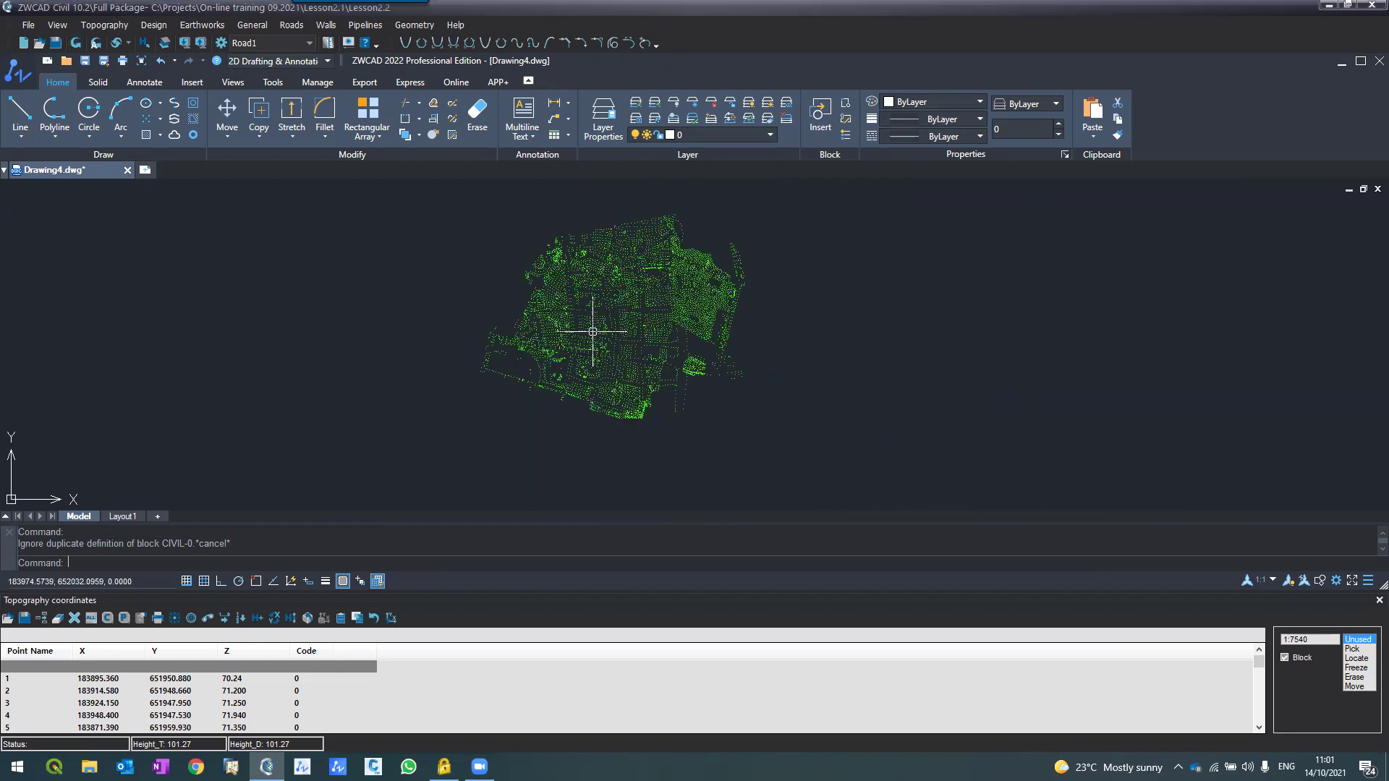
scroll(593, 332, up, 4)
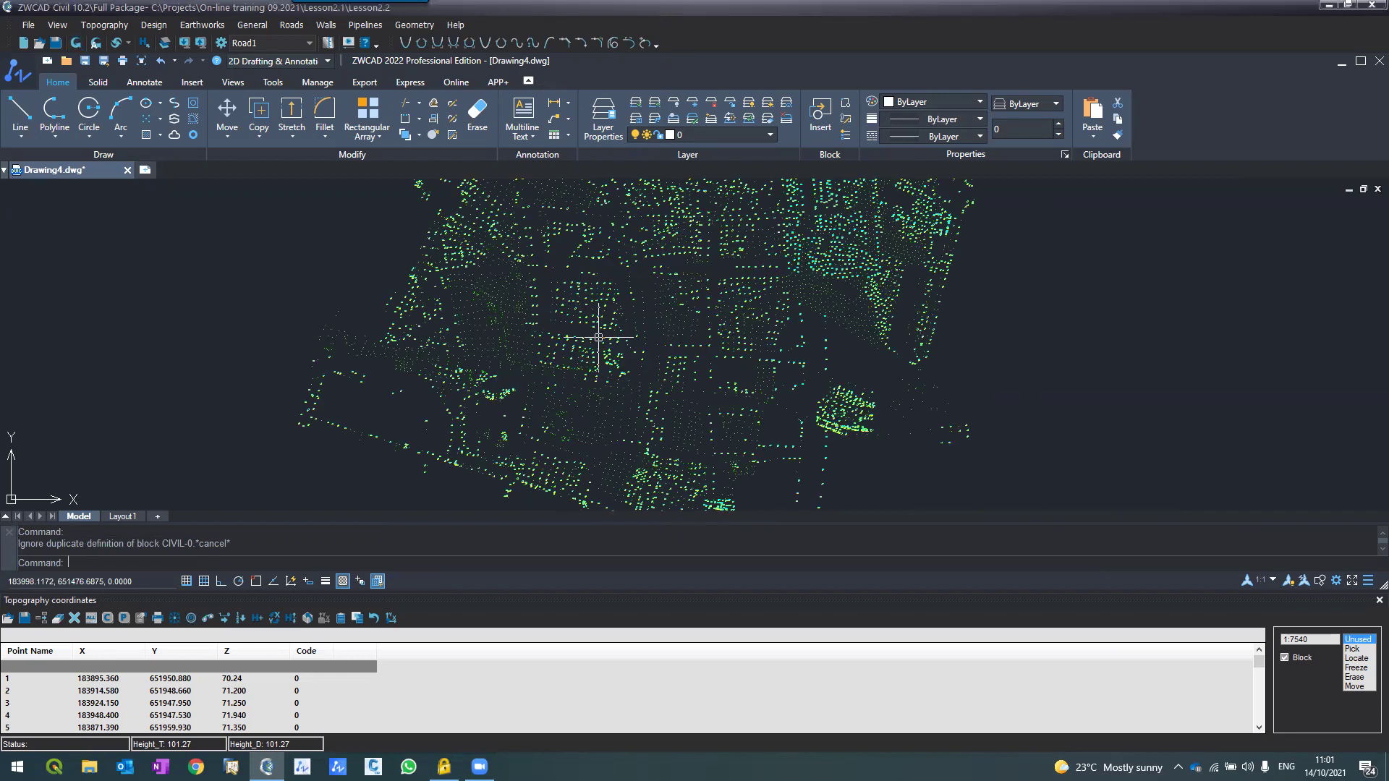
scroll(599, 337, up, 10)
scroll(517, 337, down, 8)
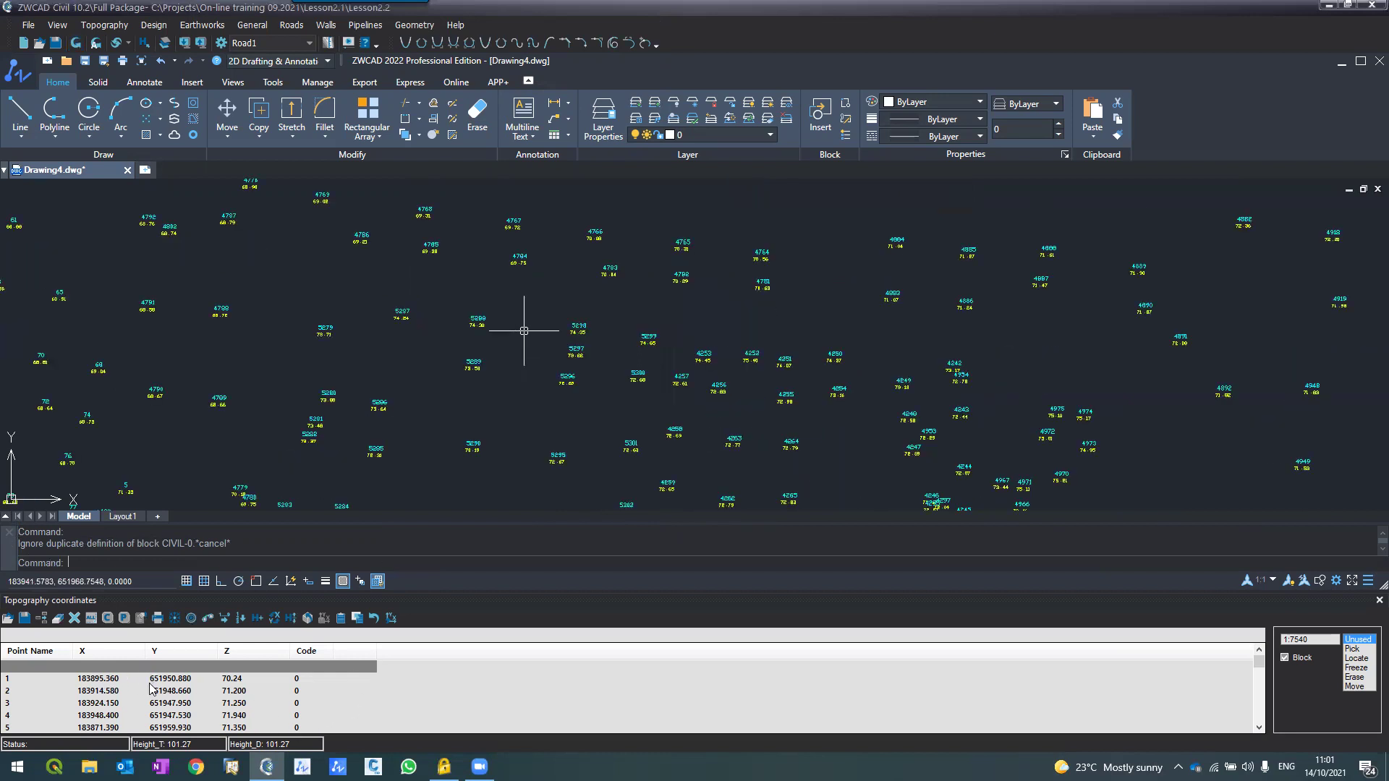
scroll(529, 335, down, 10)
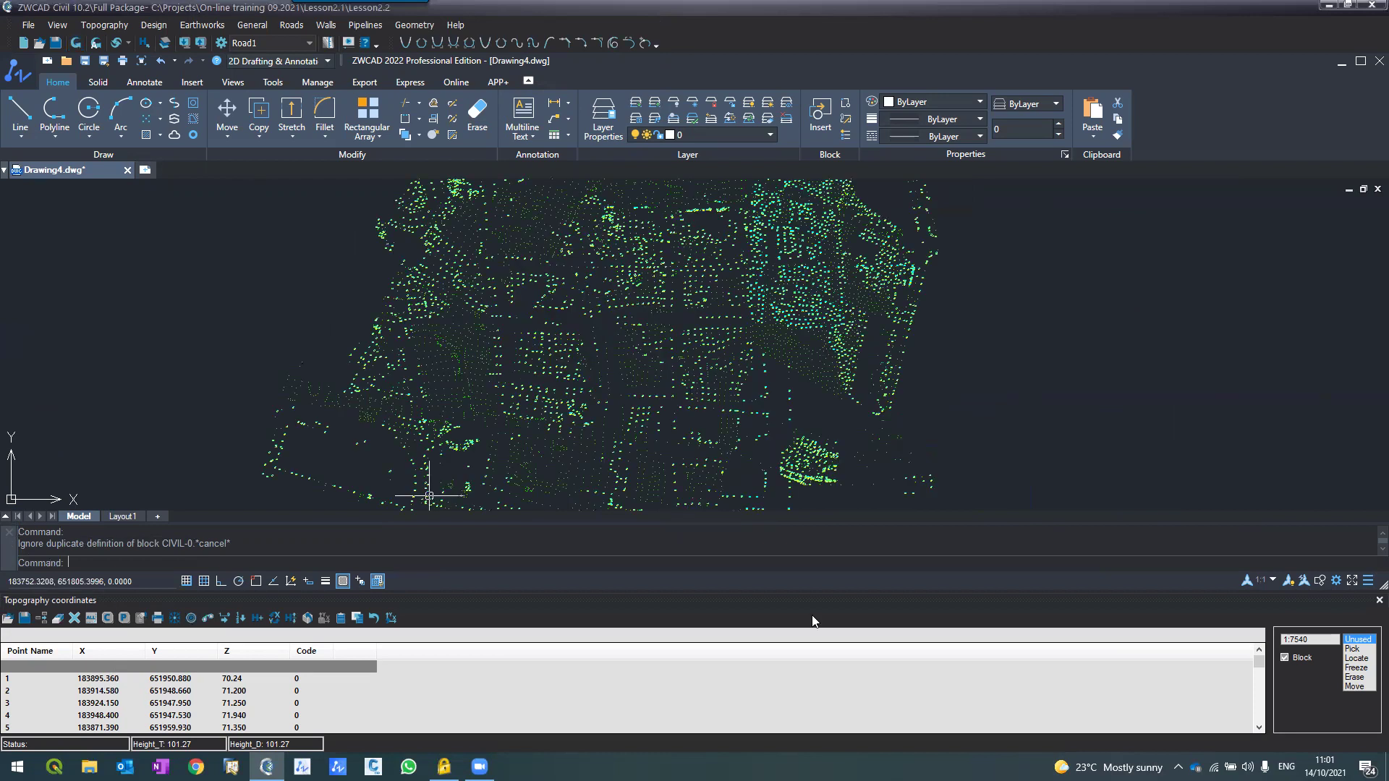
click(1288, 659)
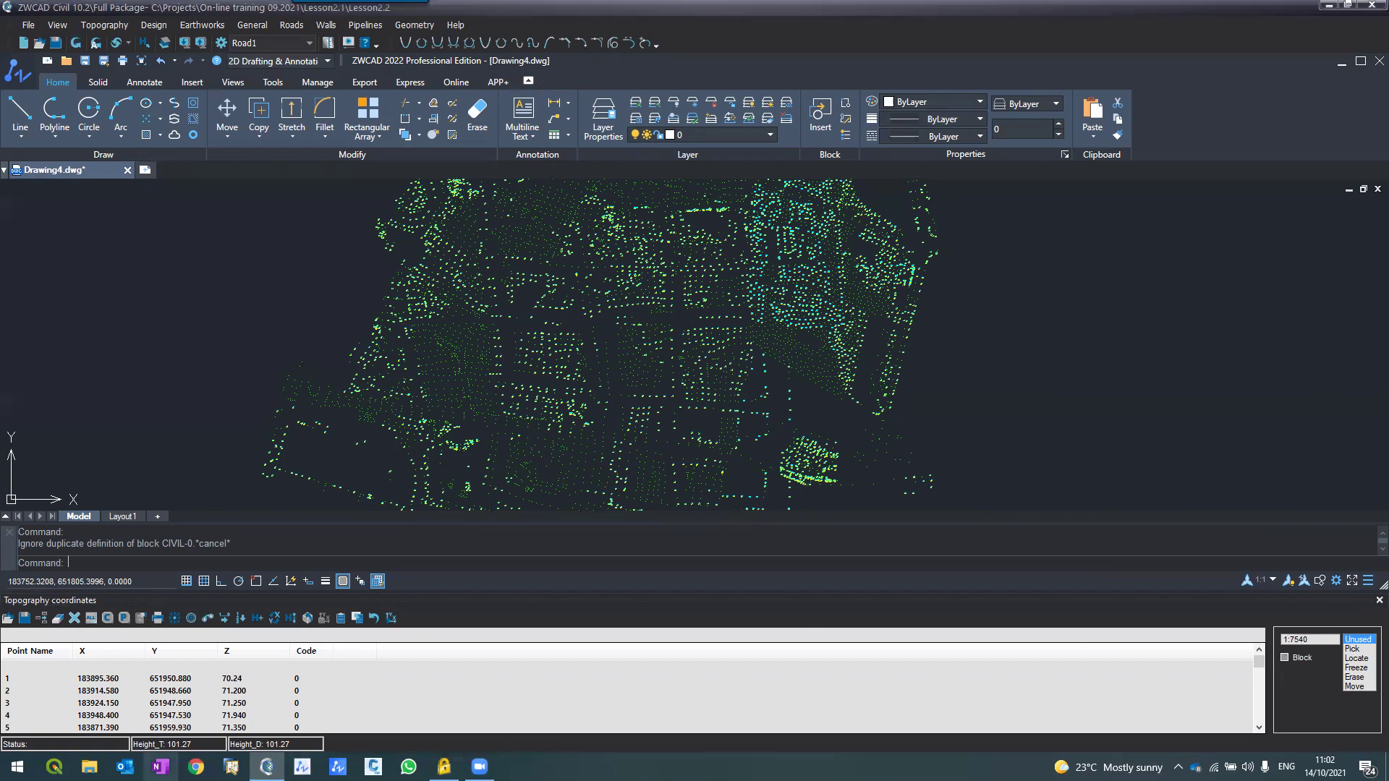
Step: Switch to File Explorer and locate NARKISIM_09_Topo.txt in the Projects folder on drive C
click(89, 767)
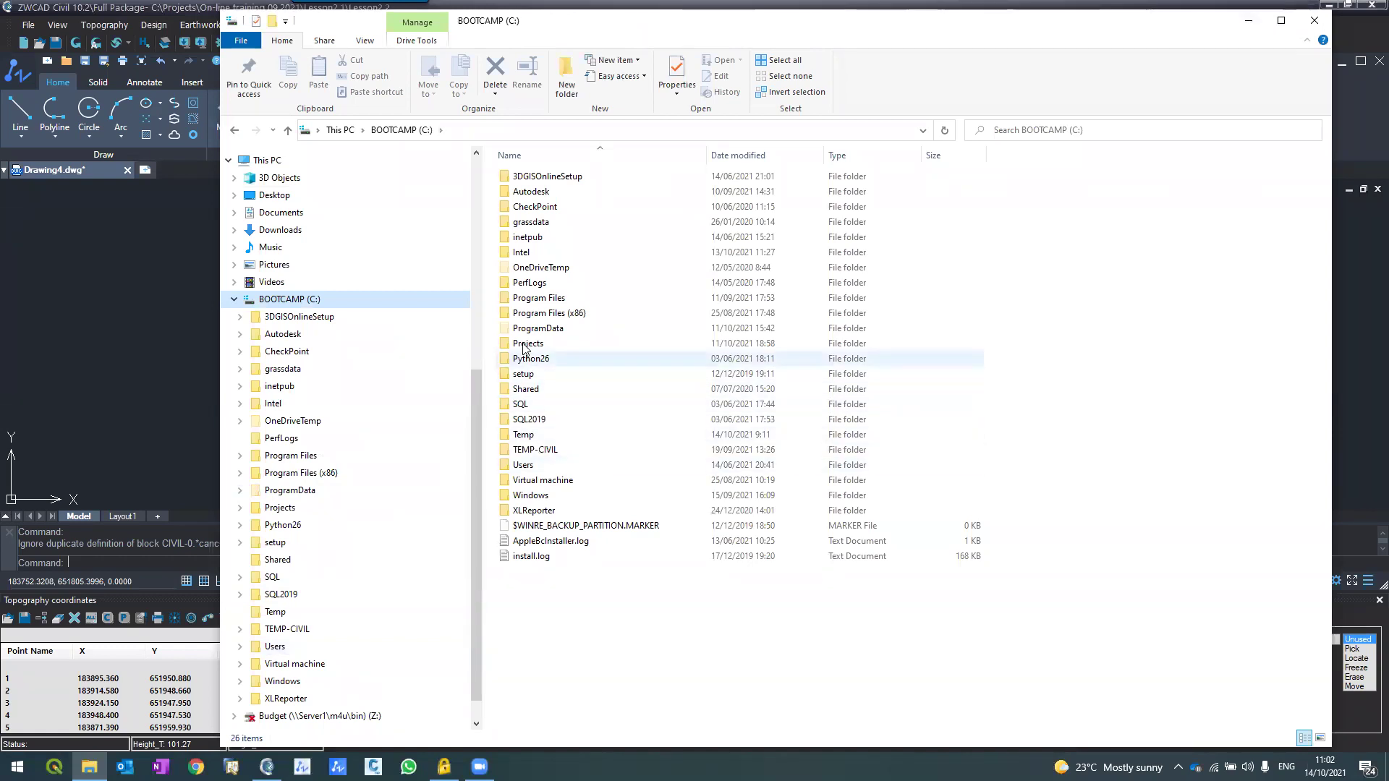
click(527, 344)
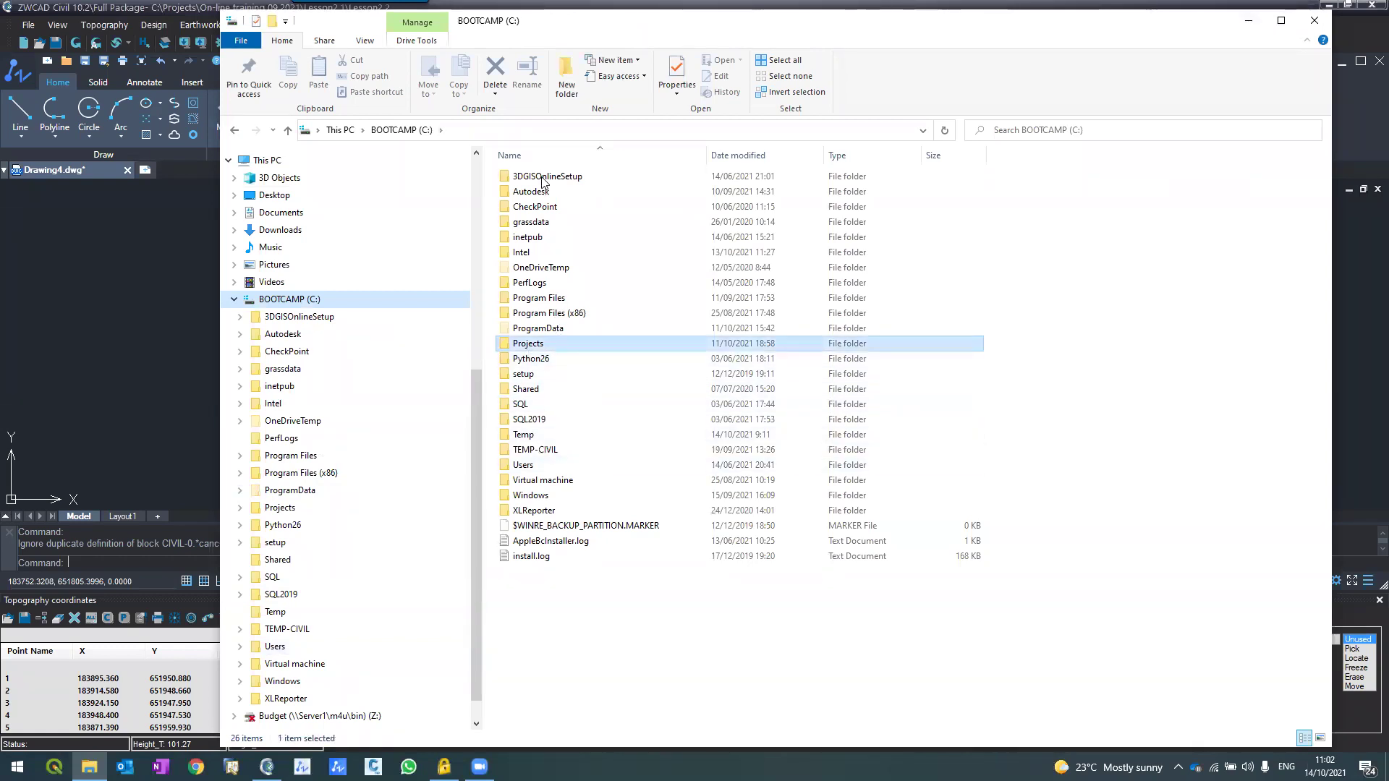
key(Return)
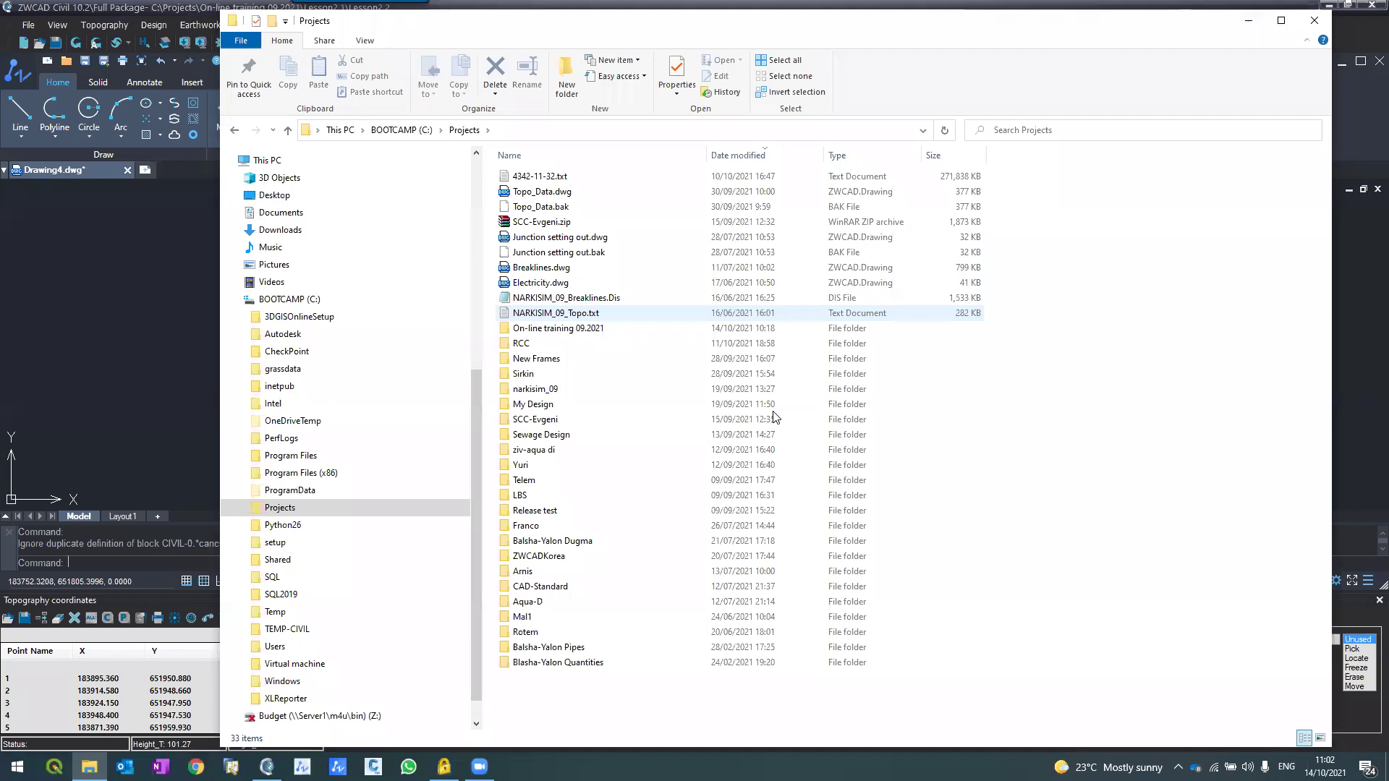
click(556, 313)
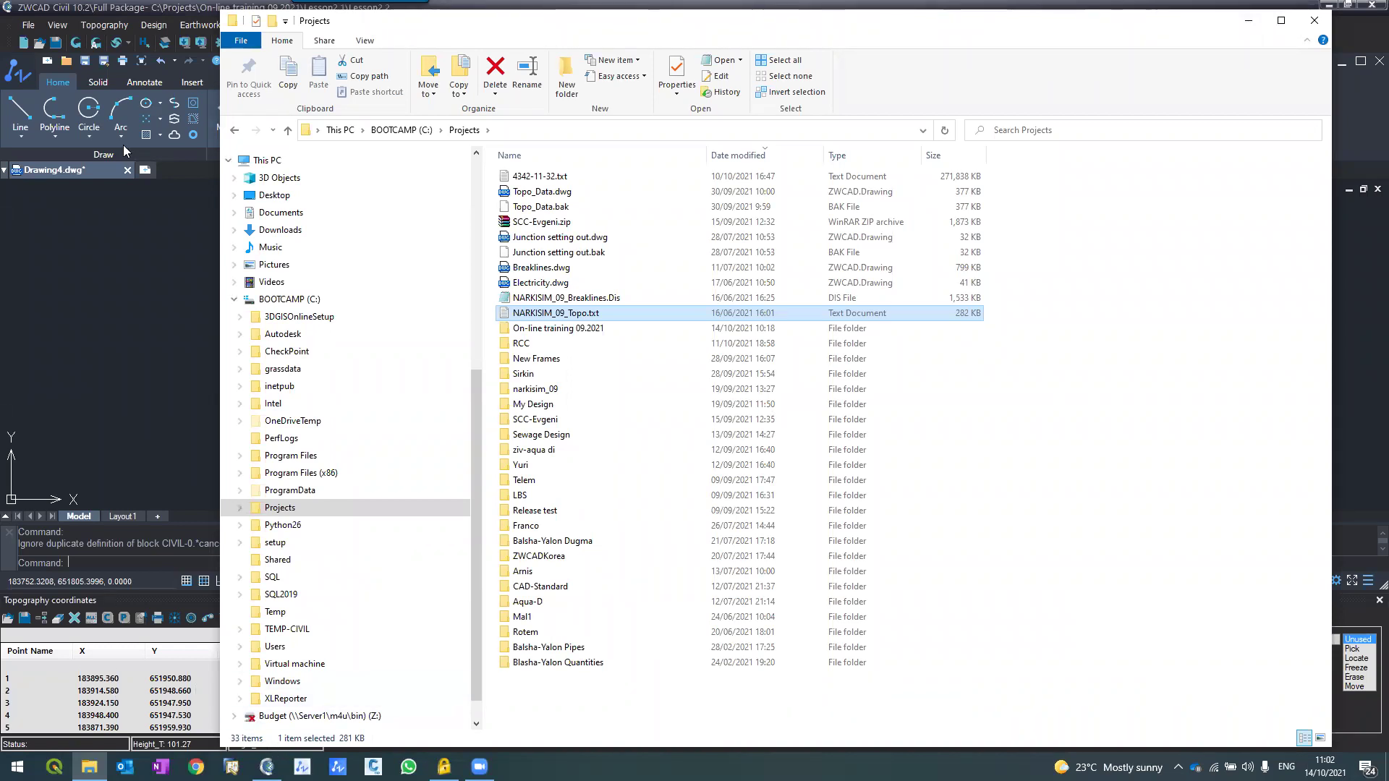
click(367, 8)
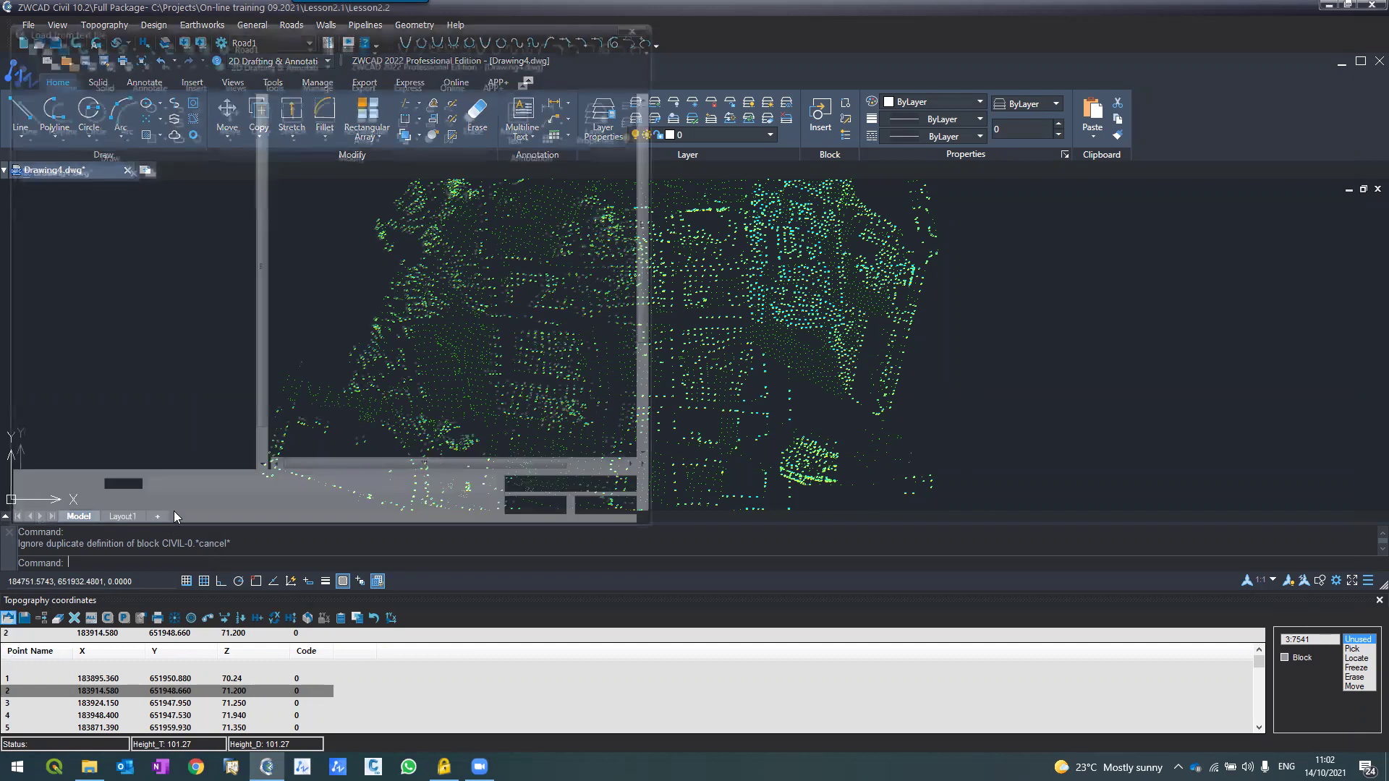
scroll(333, 442, down, 1)
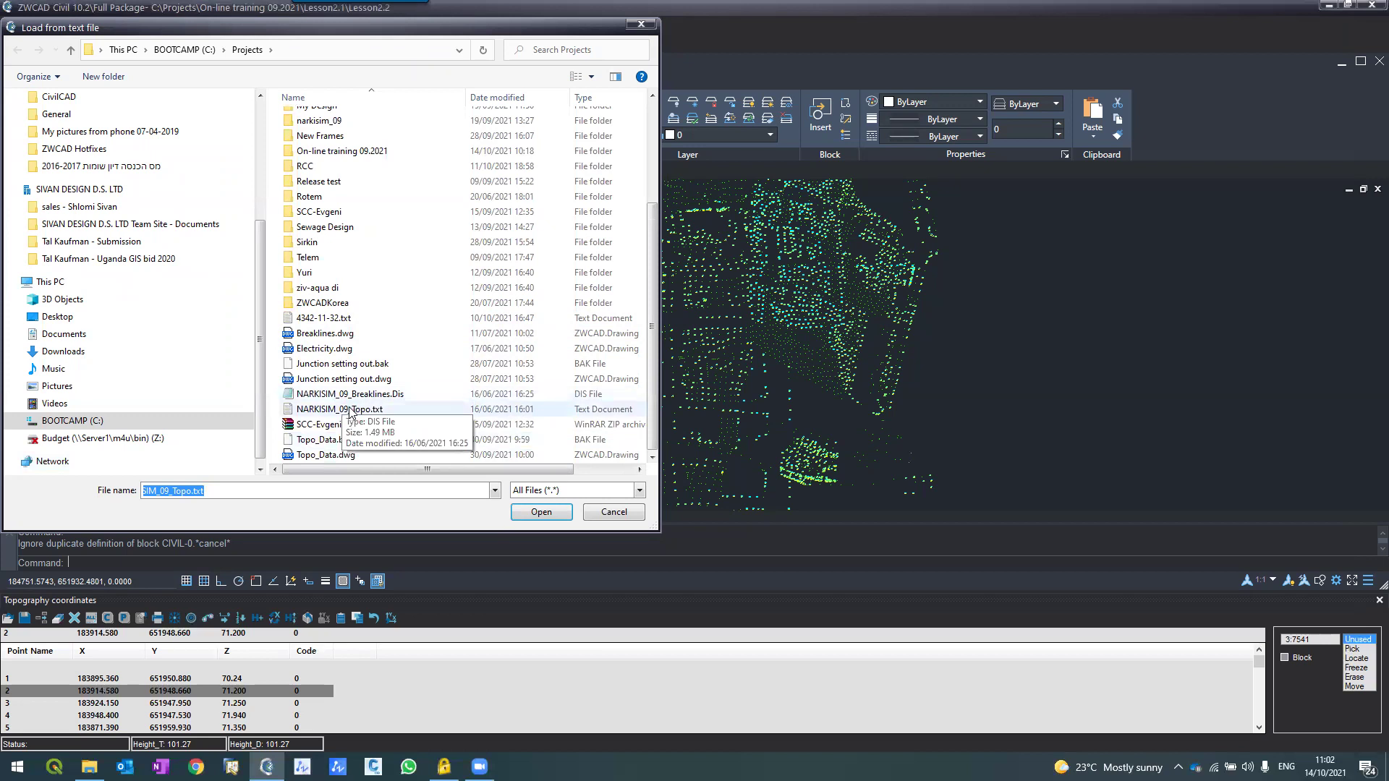
click(596, 516)
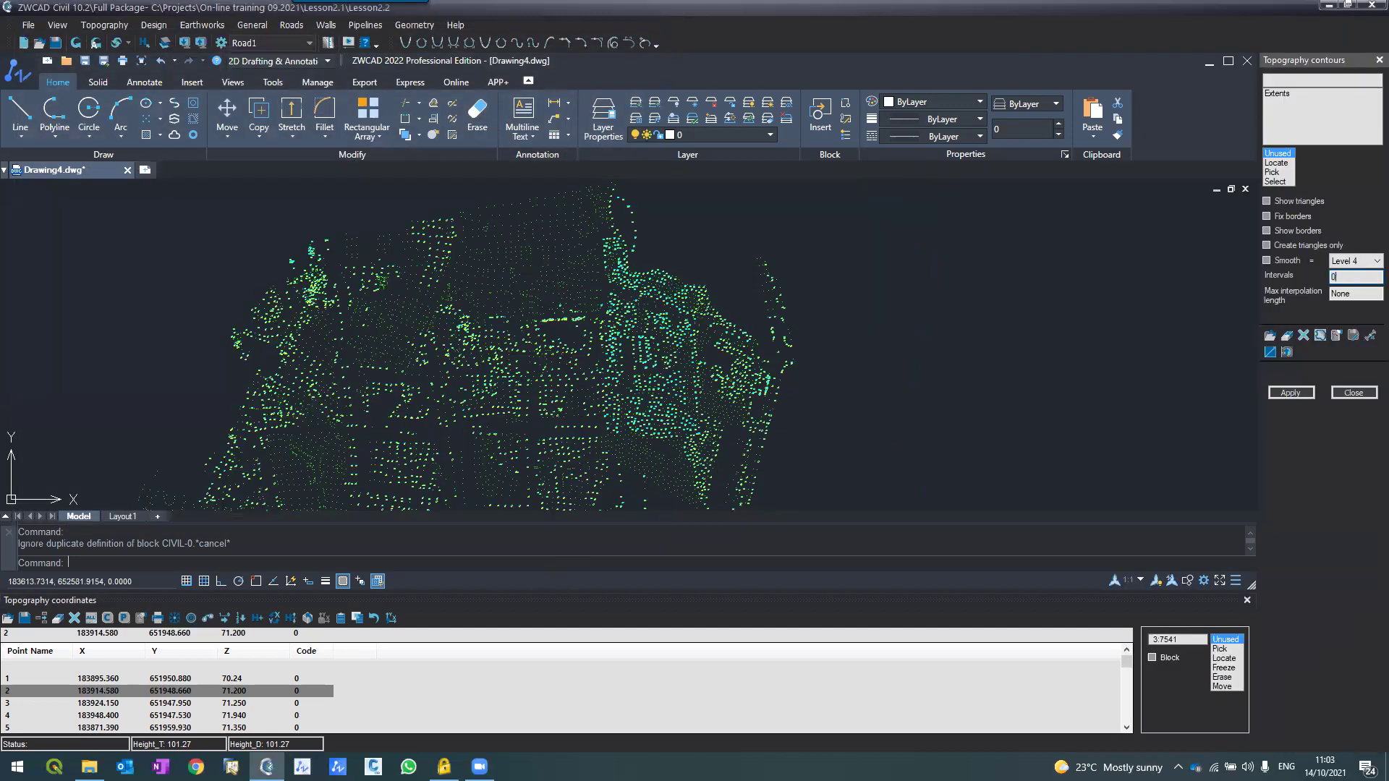
Step: Set the contour intervals to 0.5 and the maximum interpolation length to 60, generate the contours and check them around the terrain's edges
text(.5)
key(Tab)
text(60)
click(1297, 391)
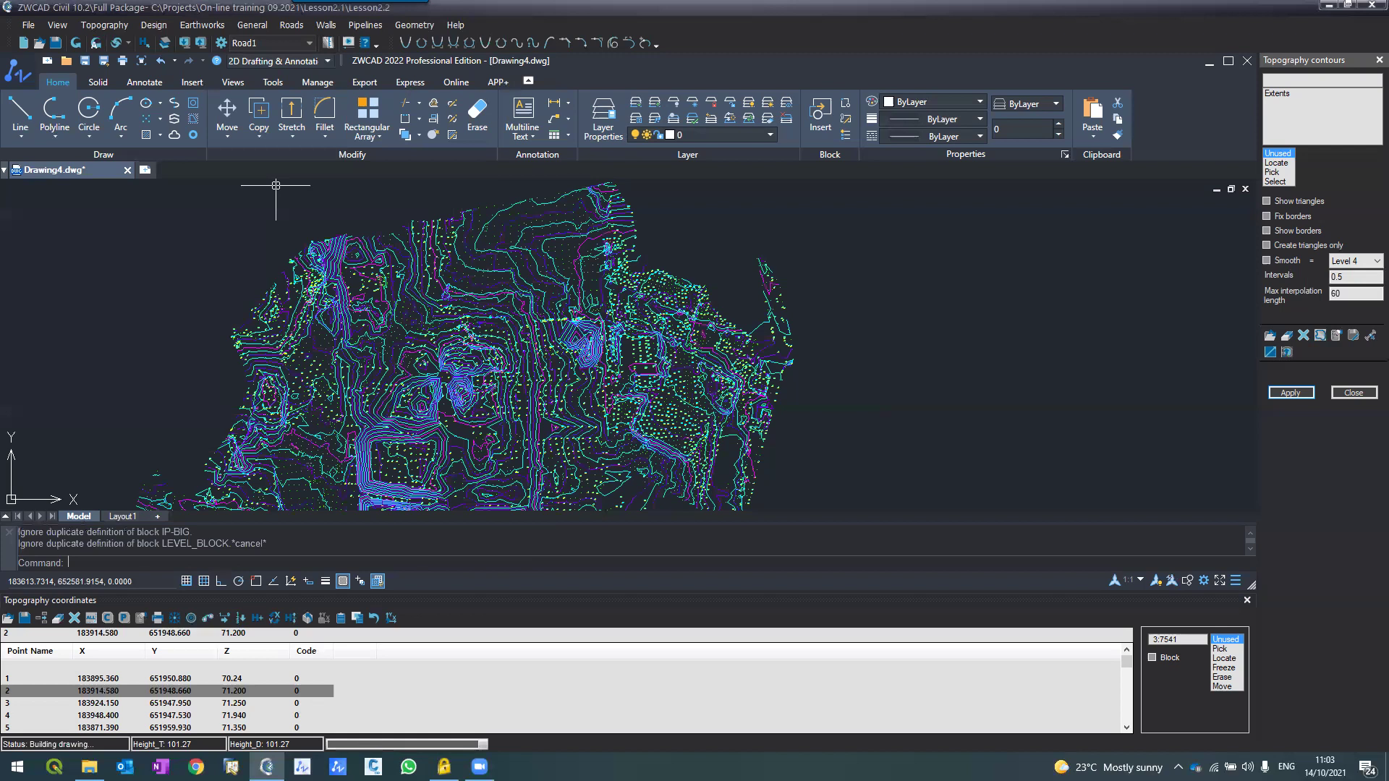
scroll(524, 275, up, 3)
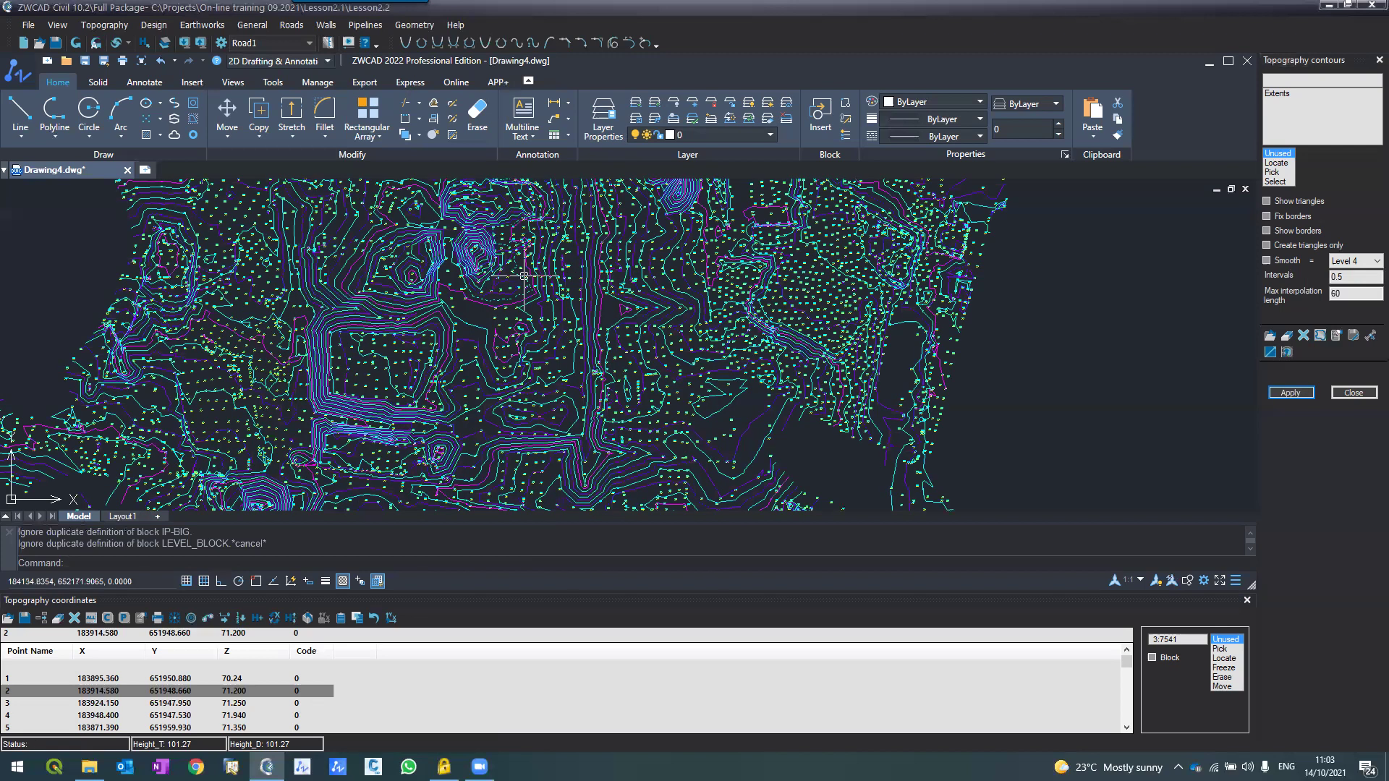
scroll(330, 333, down, 3)
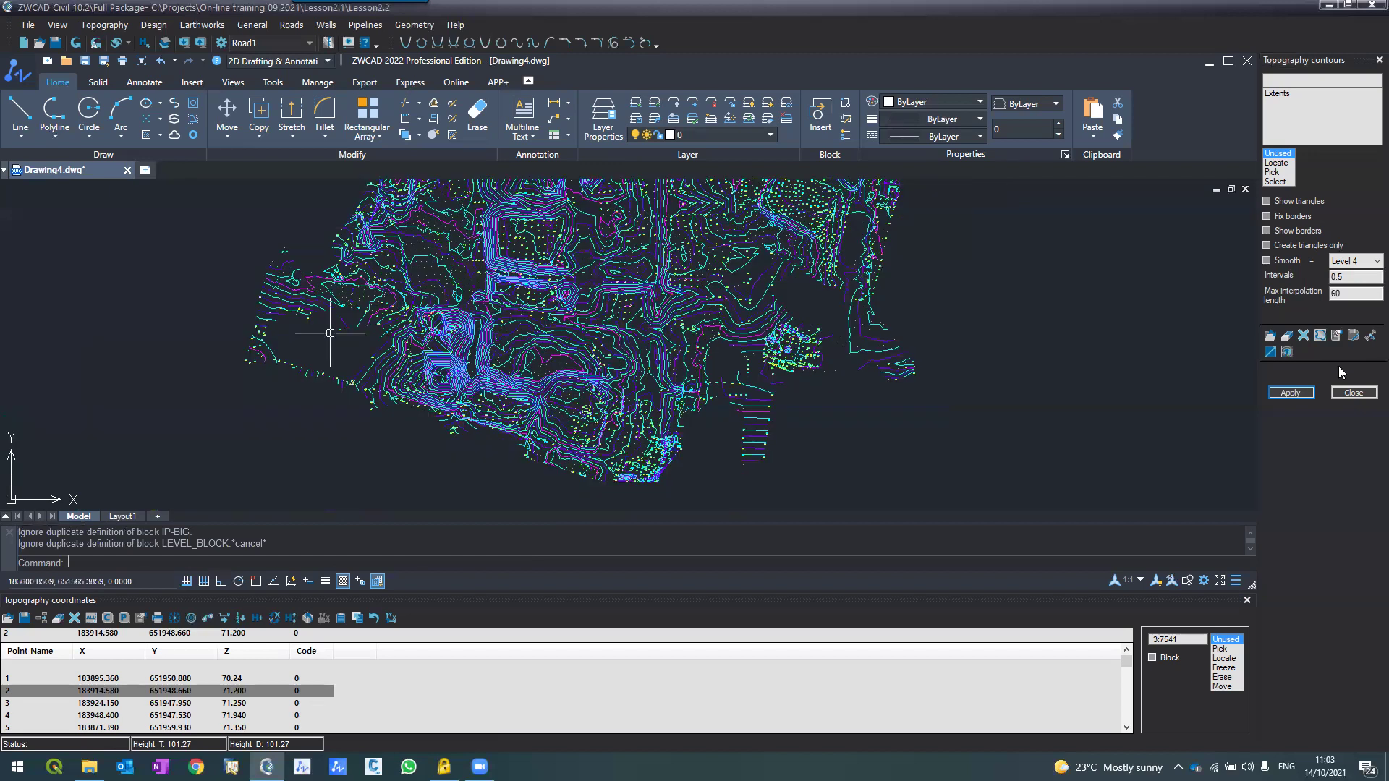
scroll(490, 382, up, 3)
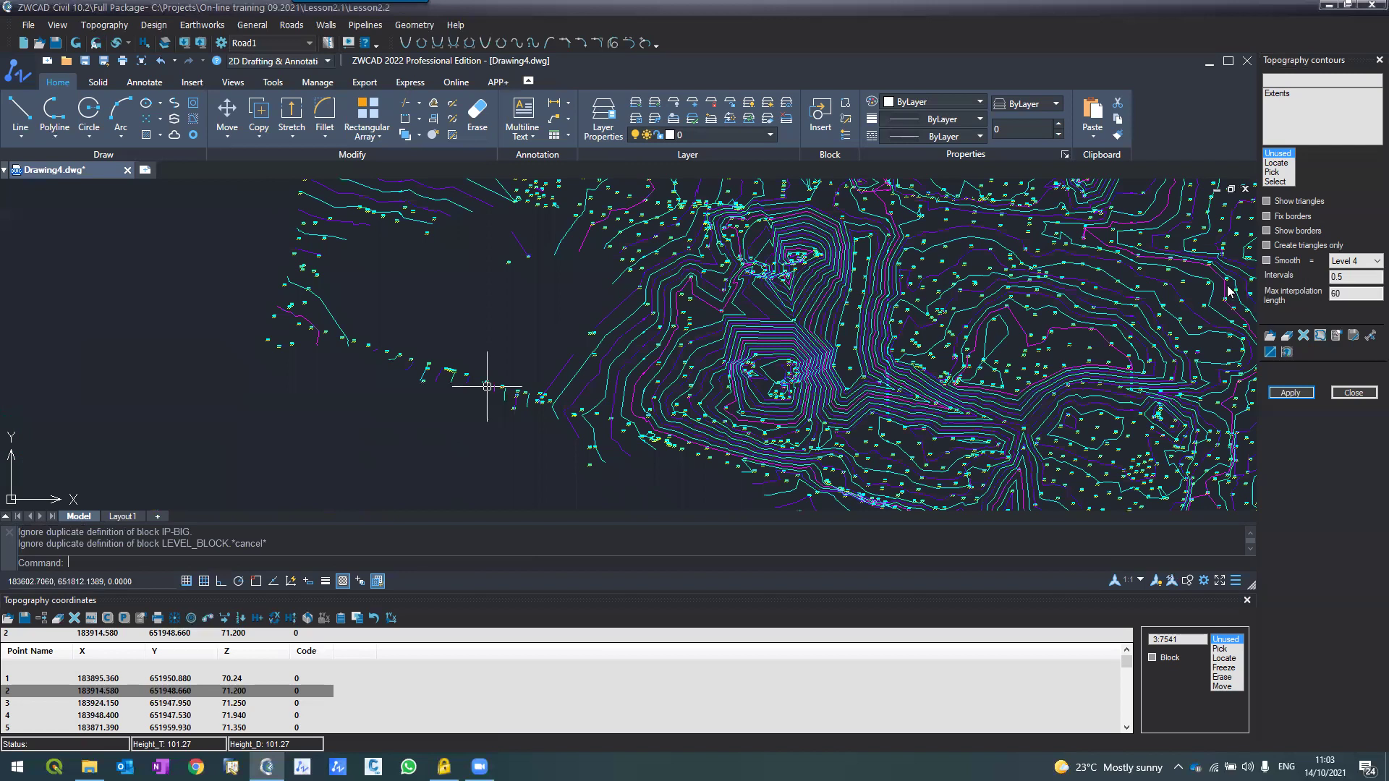
scroll(487, 386, down, 3)
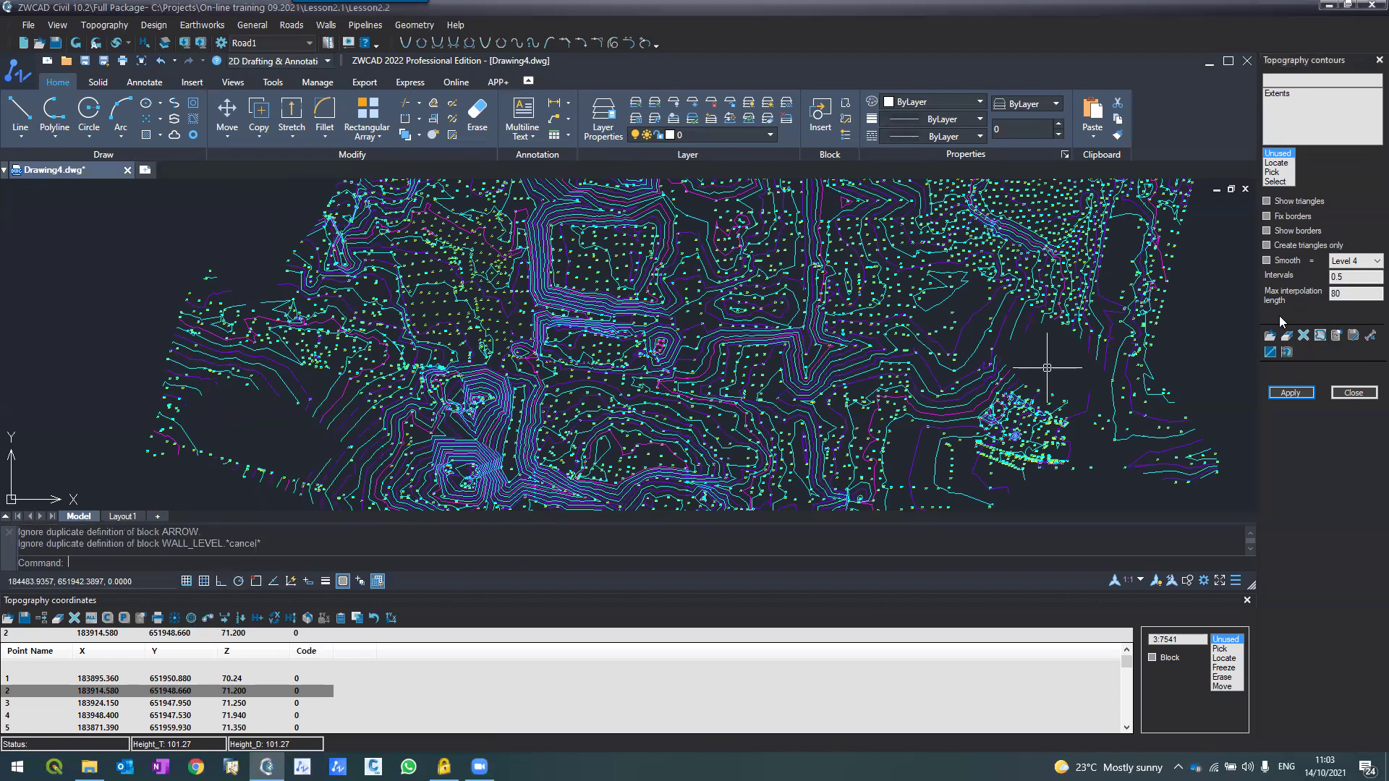
Step: Generate the 0.5-interval contours with triangles shown and a maximum interpolation length of 80, and check the contour elevation labels up close
click(1290, 392)
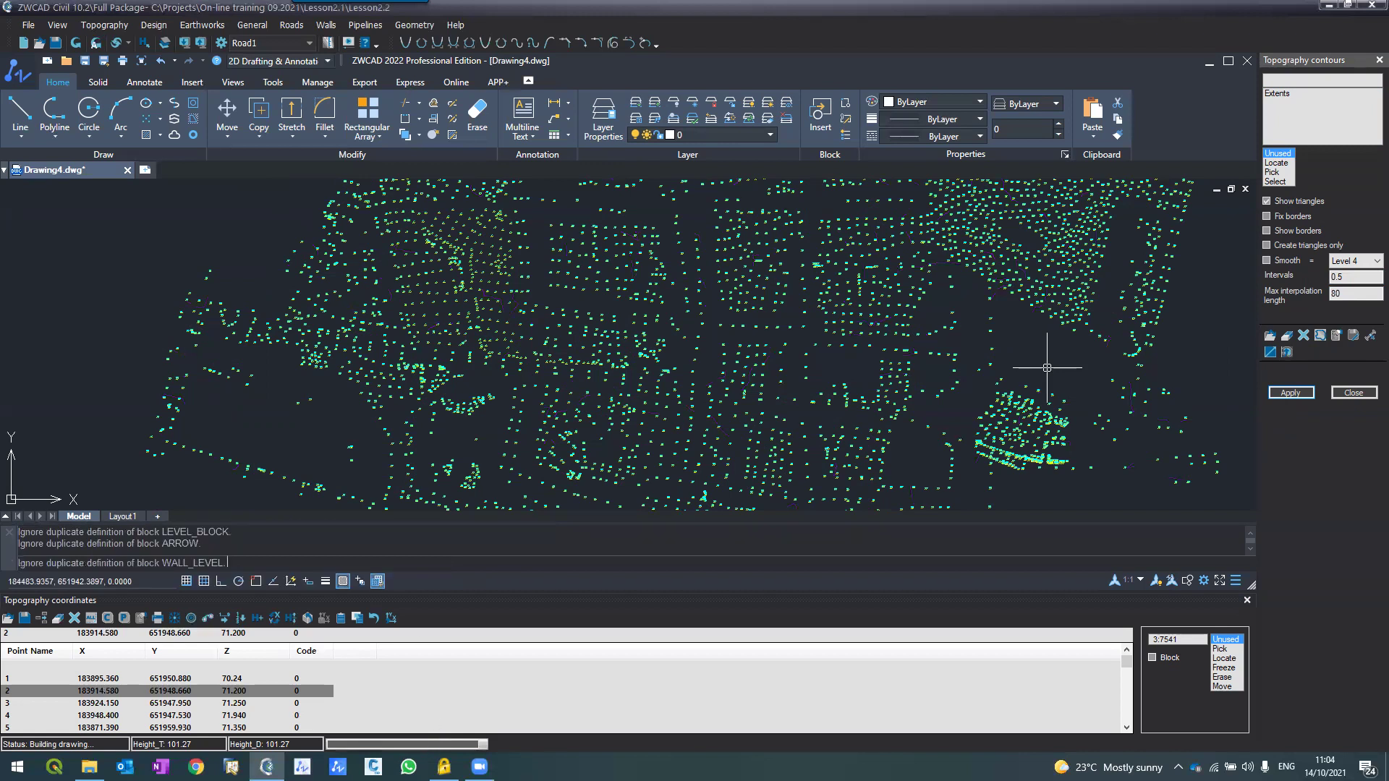
scroll(397, 334, up, 8)
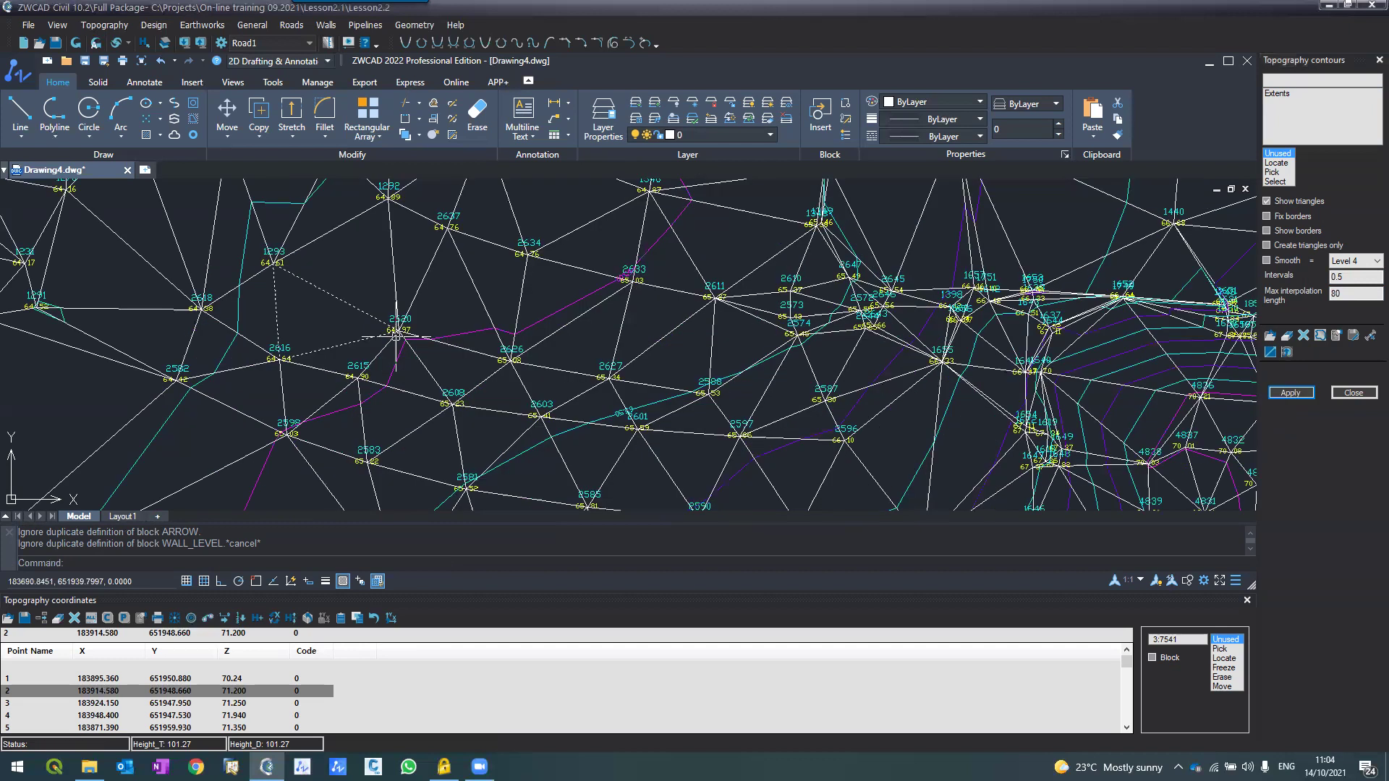
scroll(397, 335, down, 8)
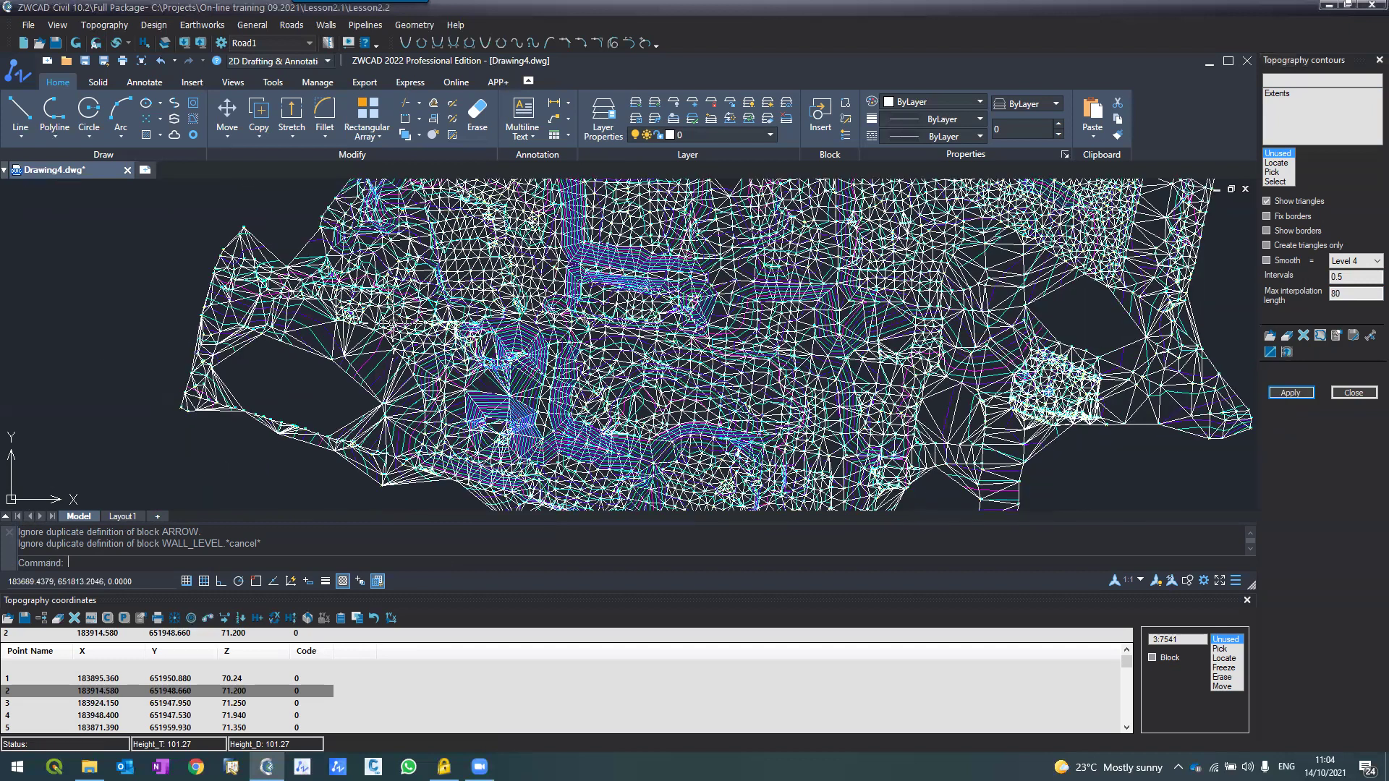
scroll(534, 420, up, 4)
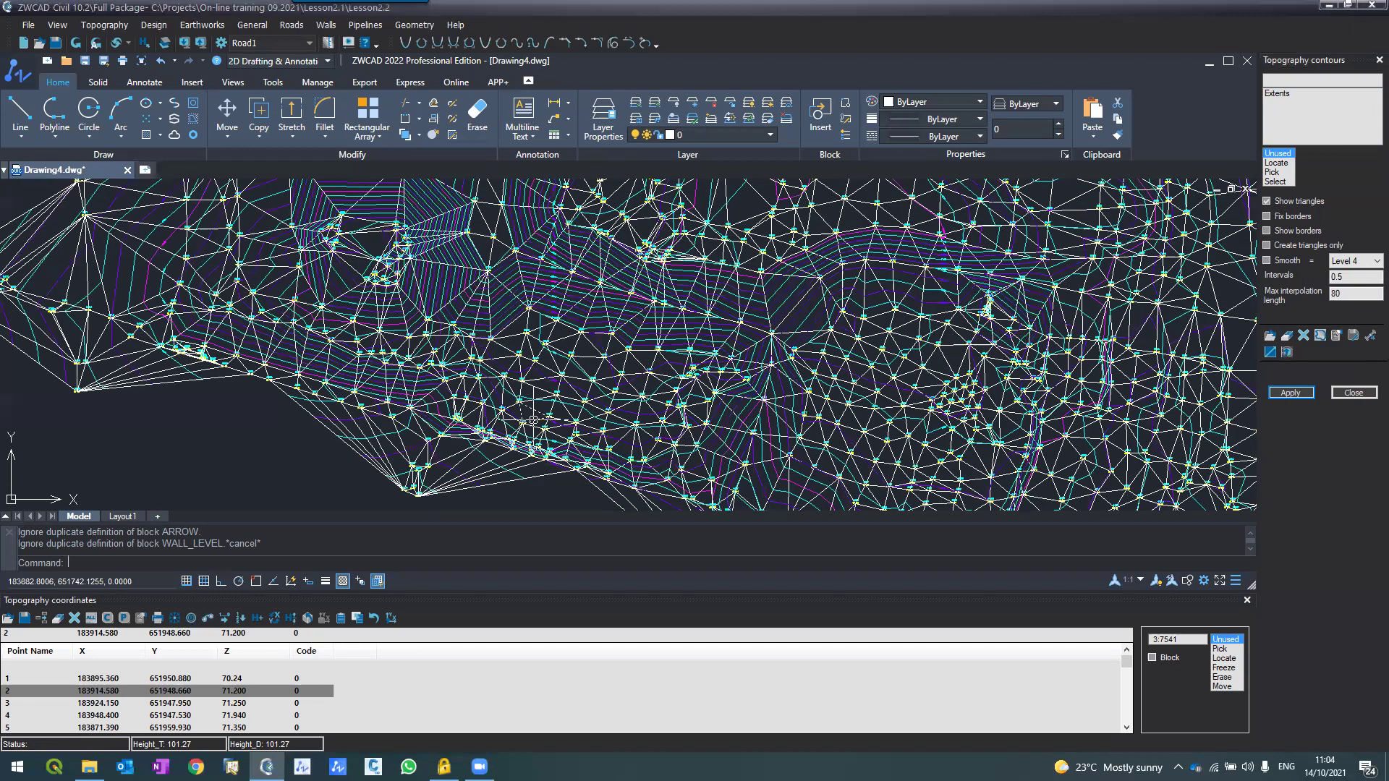
scroll(533, 420, up, 6)
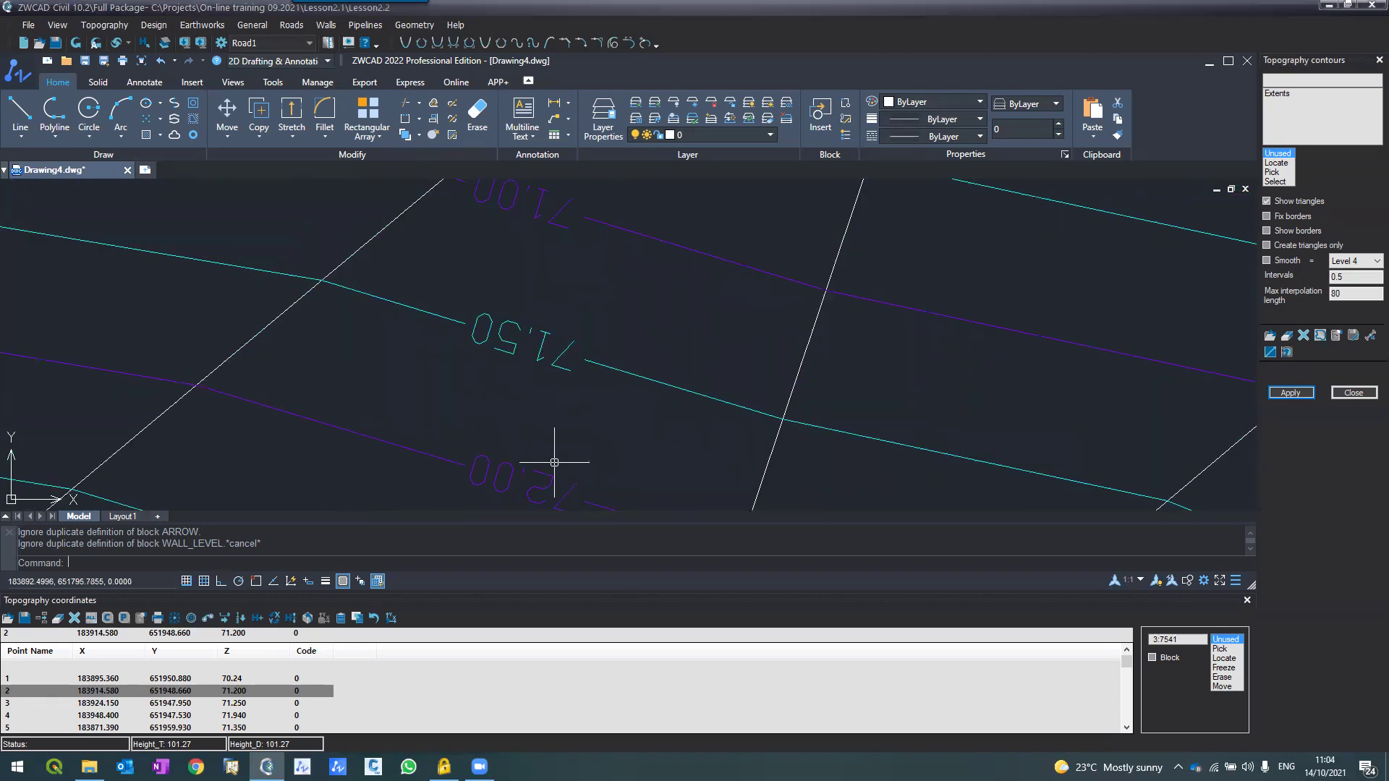
scroll(499, 347, down, 2)
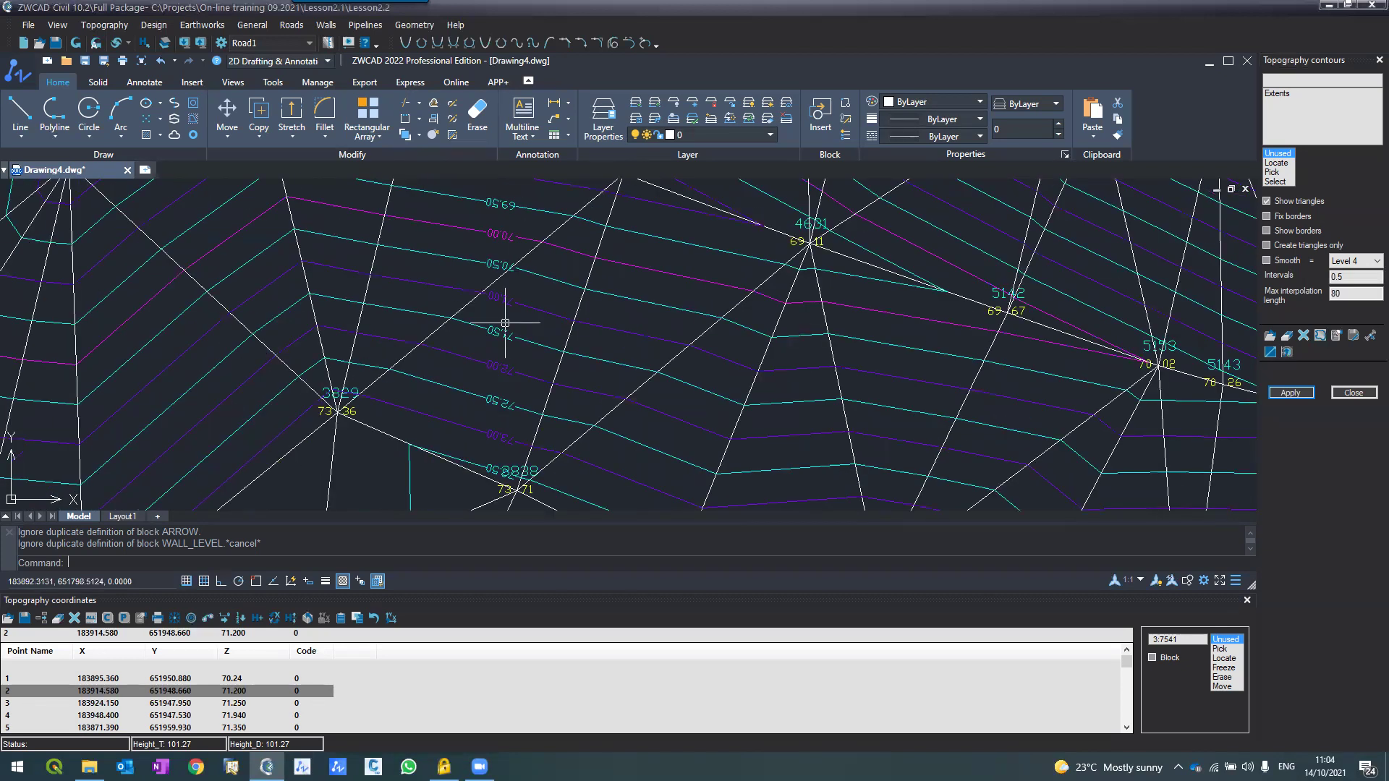
Step: Turn off the decimal format and toggle Auto elevations in the contour elevation options, and regenerate the contours
click(1335, 335)
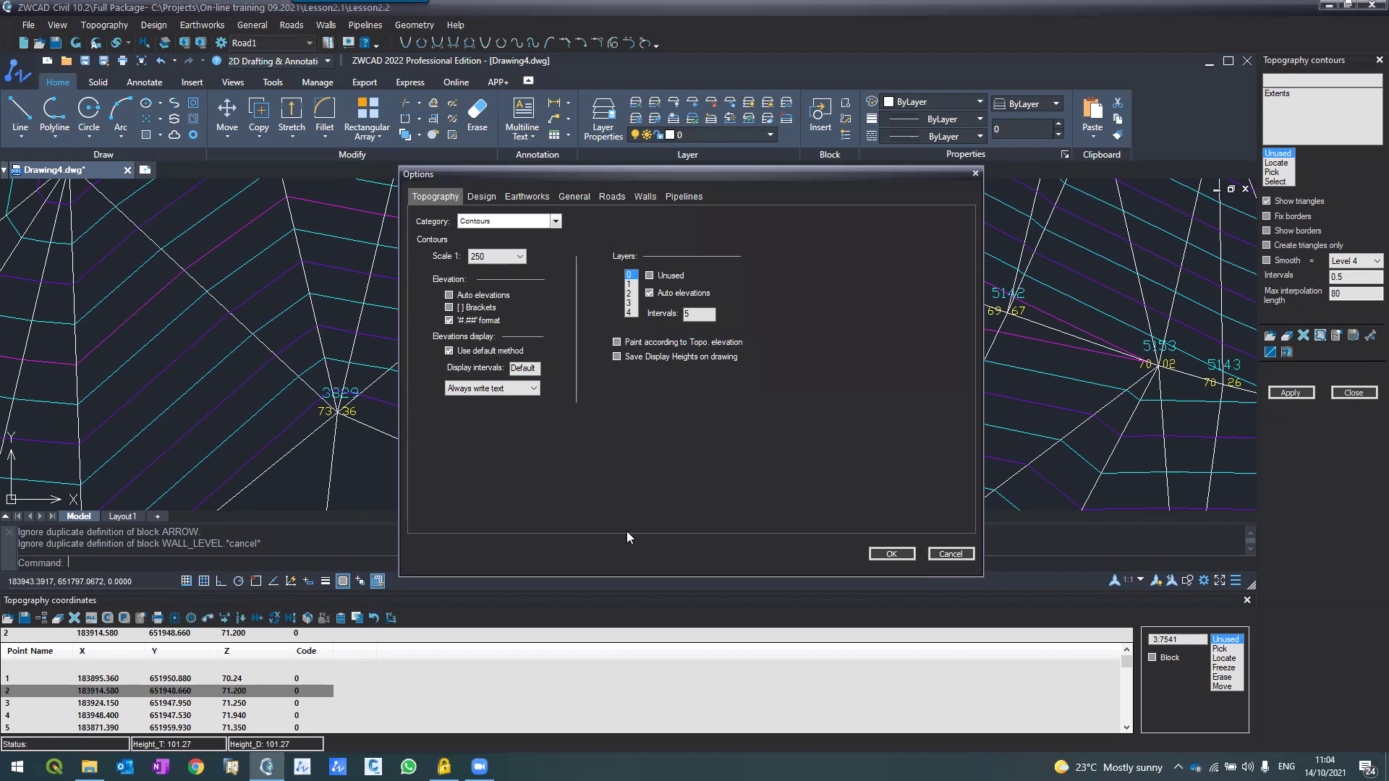
click(448, 321)
drag(540, 176, 717, 214)
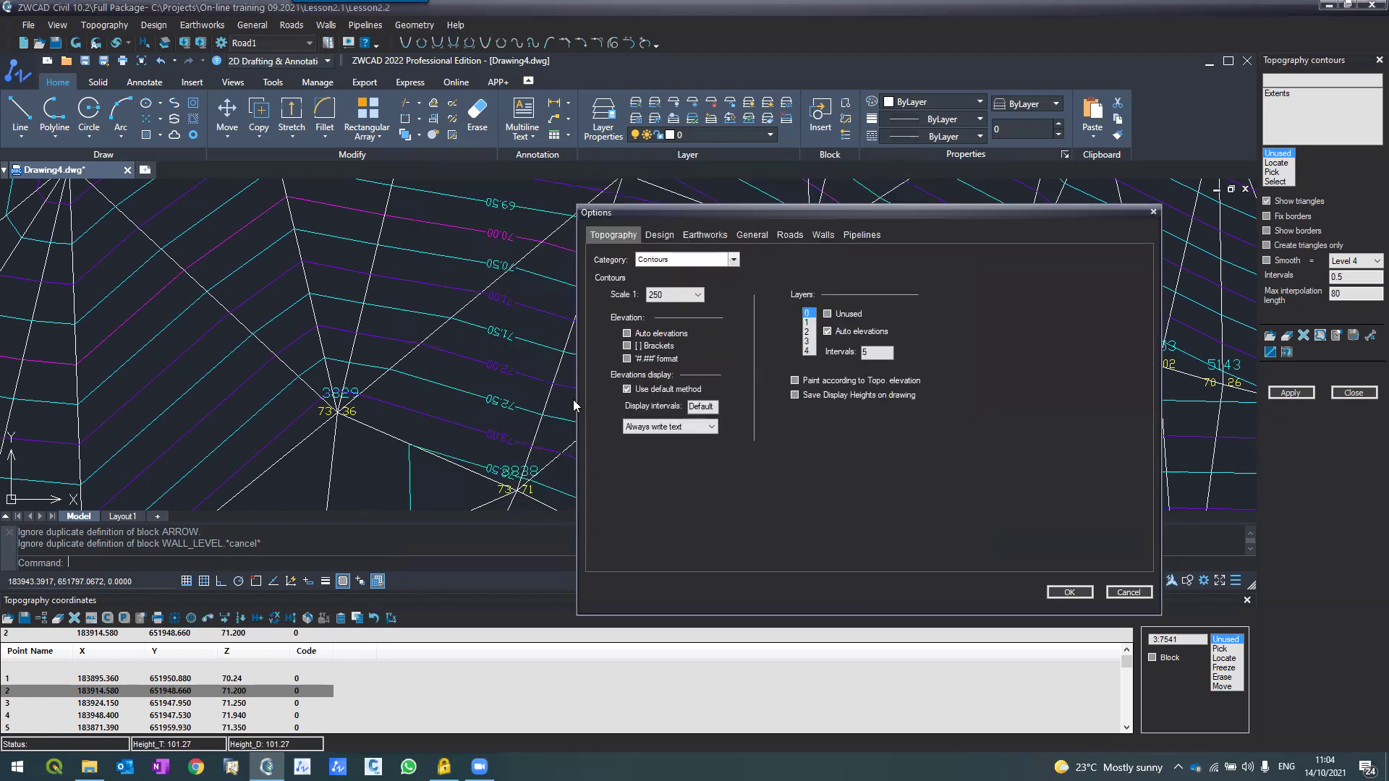
click(629, 334)
click(1070, 591)
click(1300, 396)
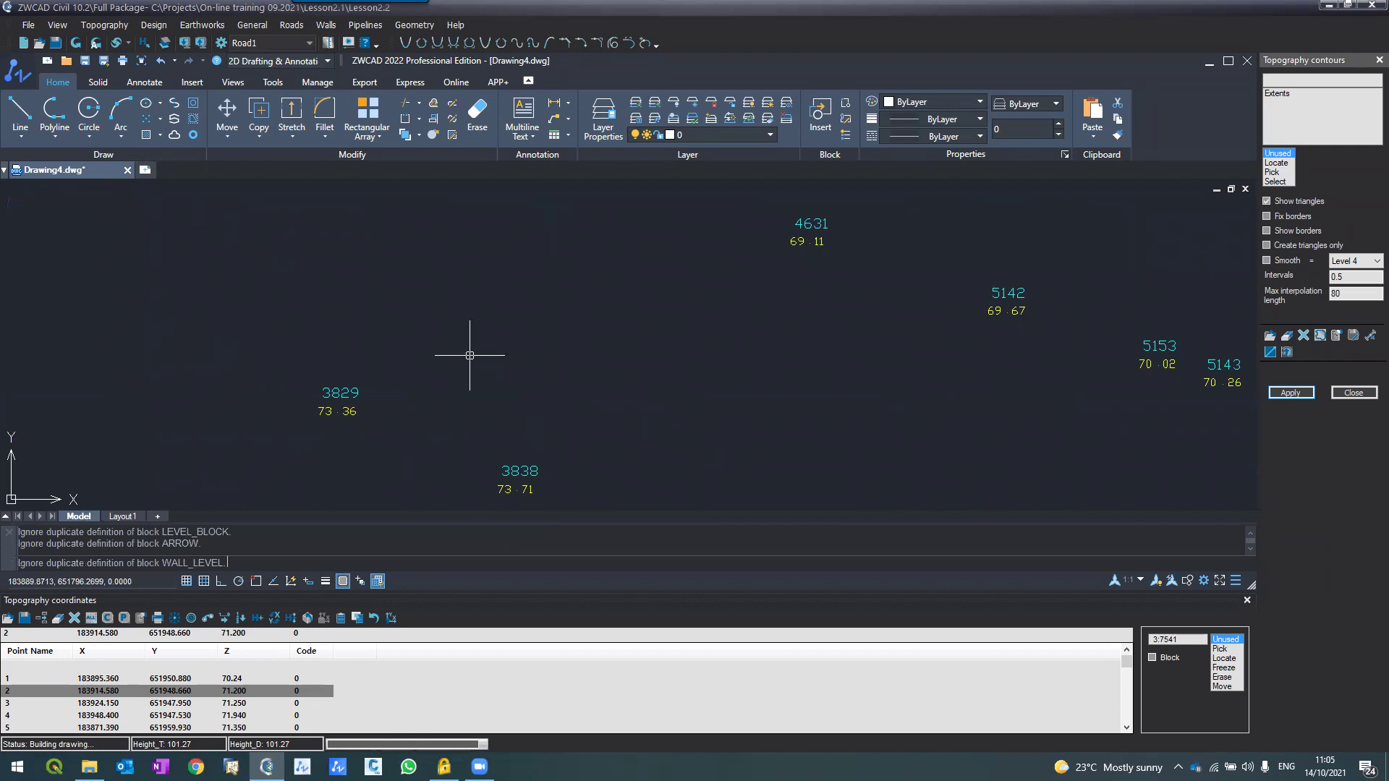
Step: Examine the shortened contour labels, the triangulation across the terrain, and the gaps along its edges
scroll(404, 307, down, 2)
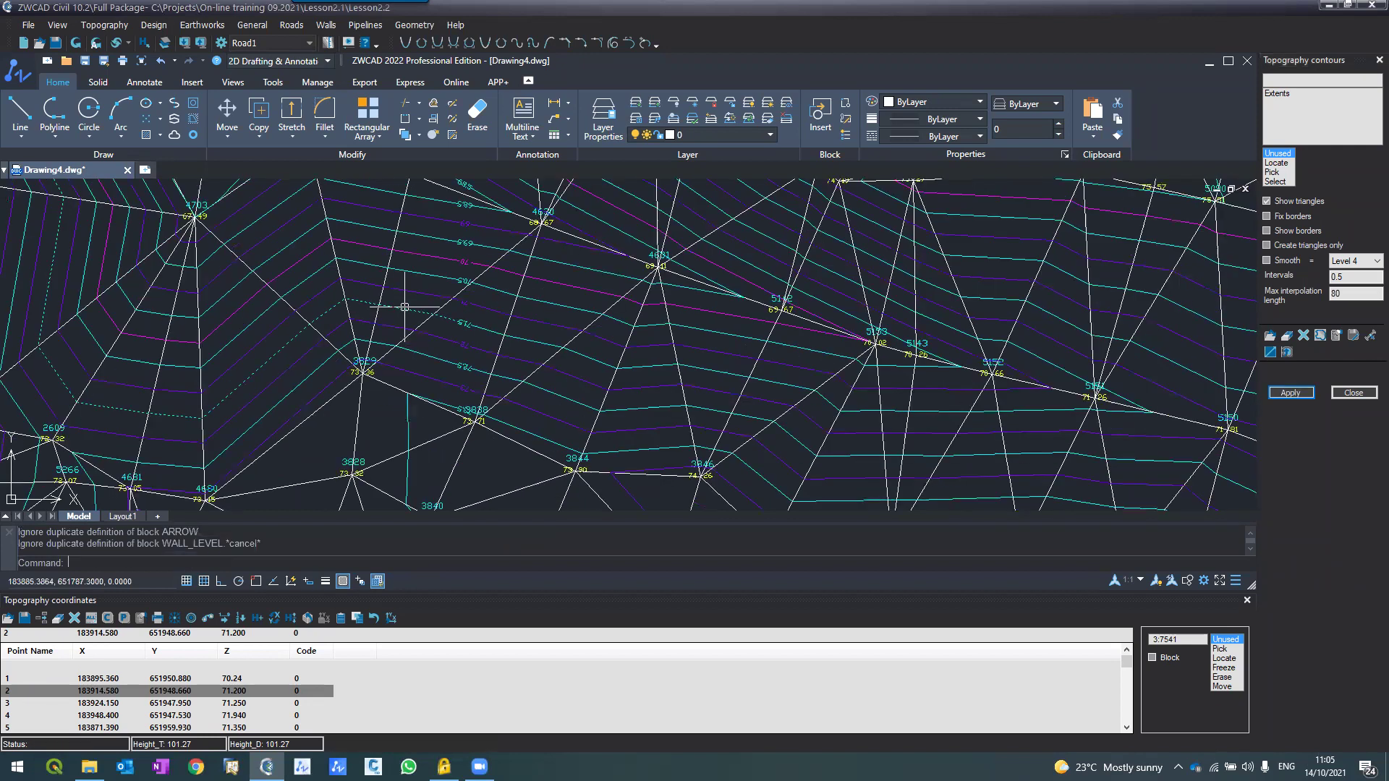
scroll(405, 307, down, 2)
scroll(401, 305, down, 2)
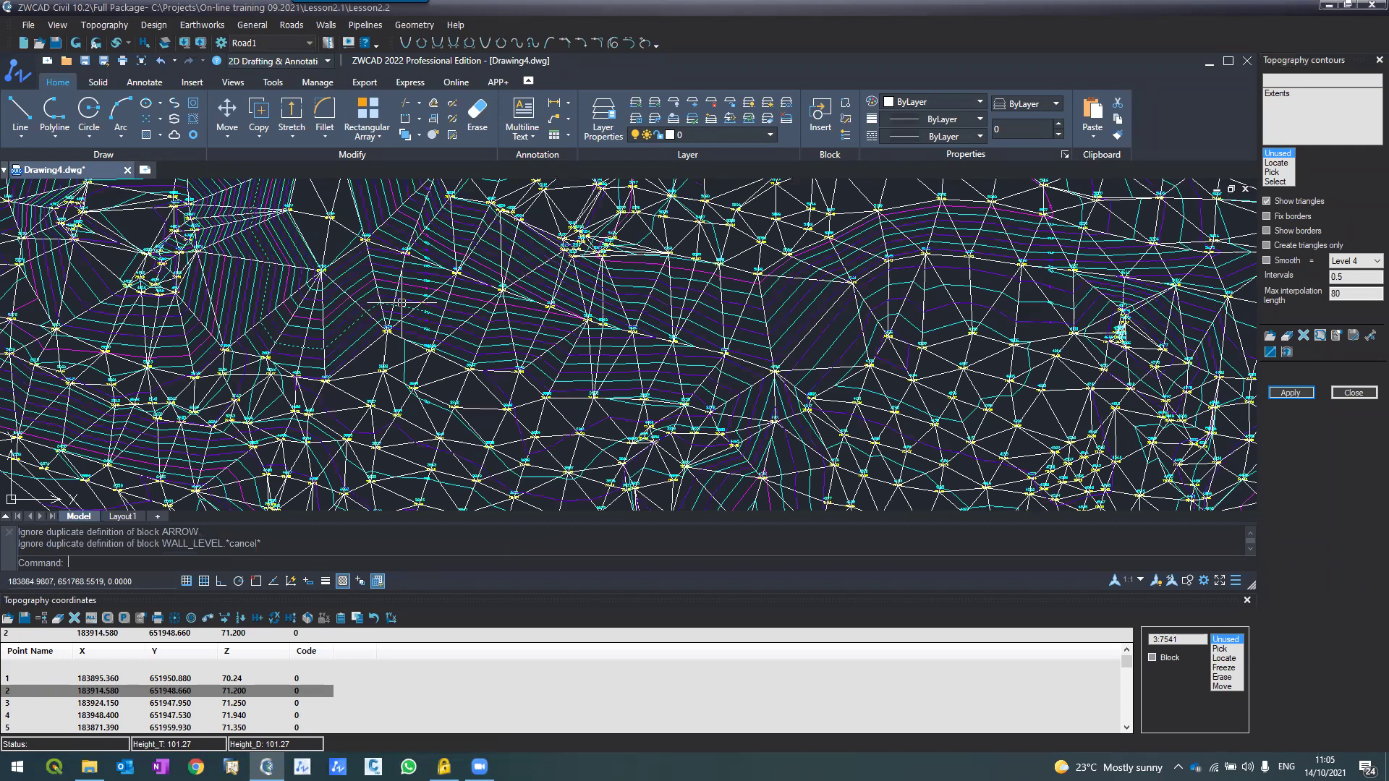
scroll(401, 302, down, 3)
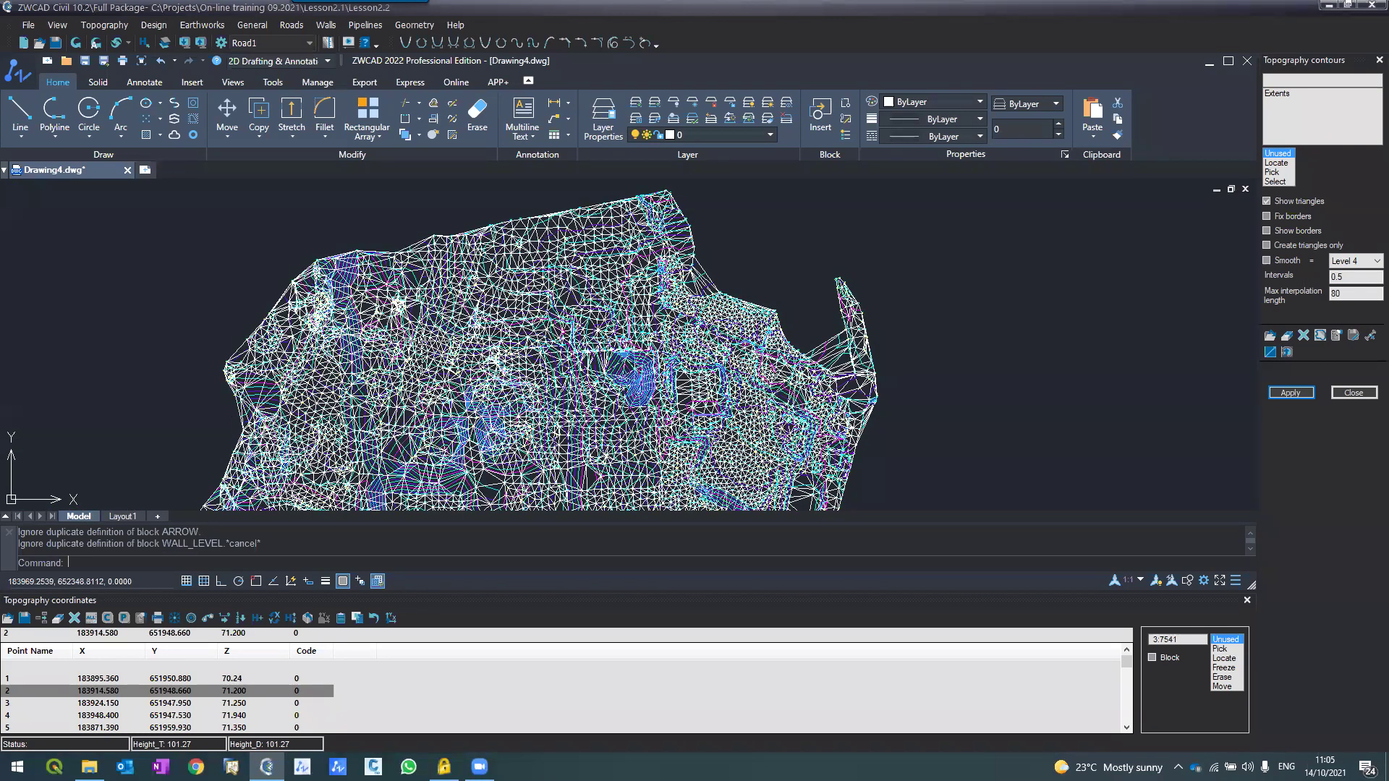
scroll(446, 393, up, 5)
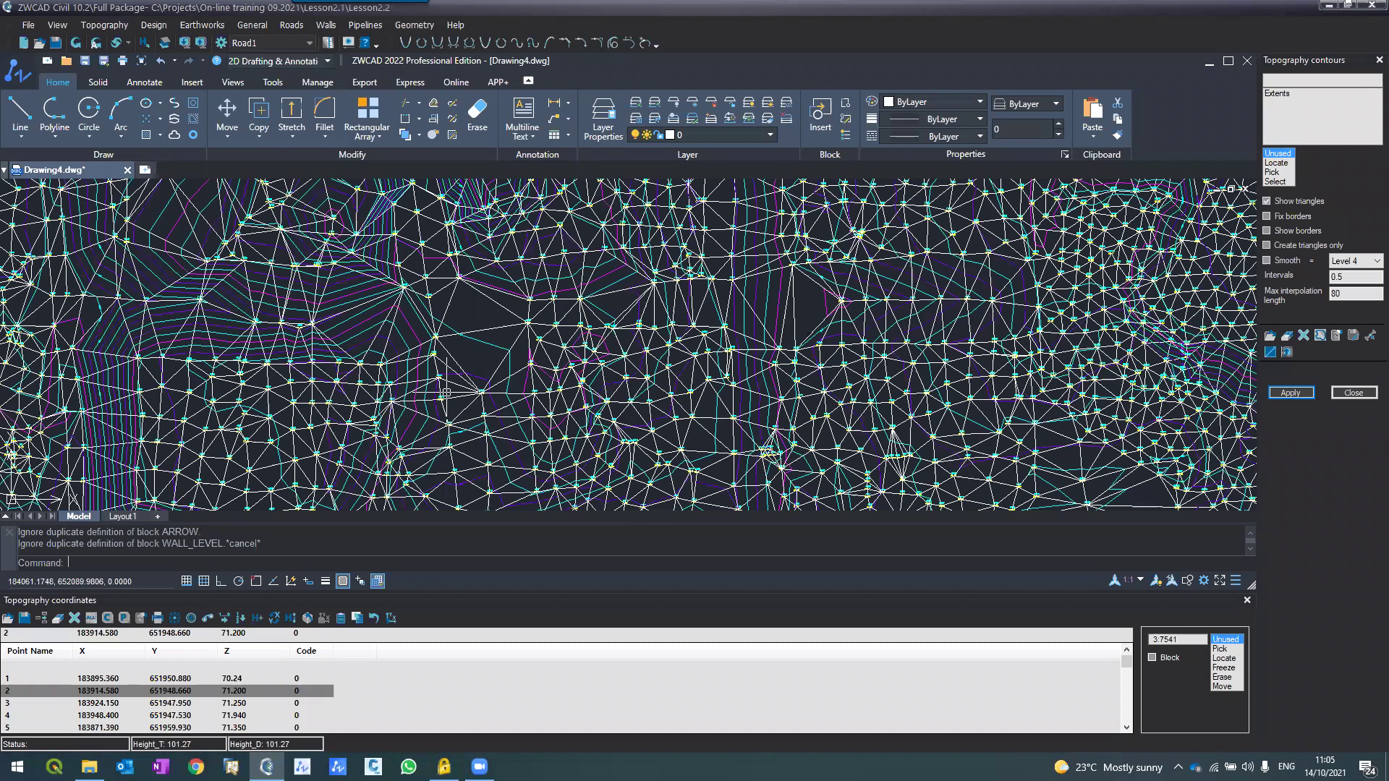
scroll(446, 393, down, 5)
scroll(441, 394, down, 2)
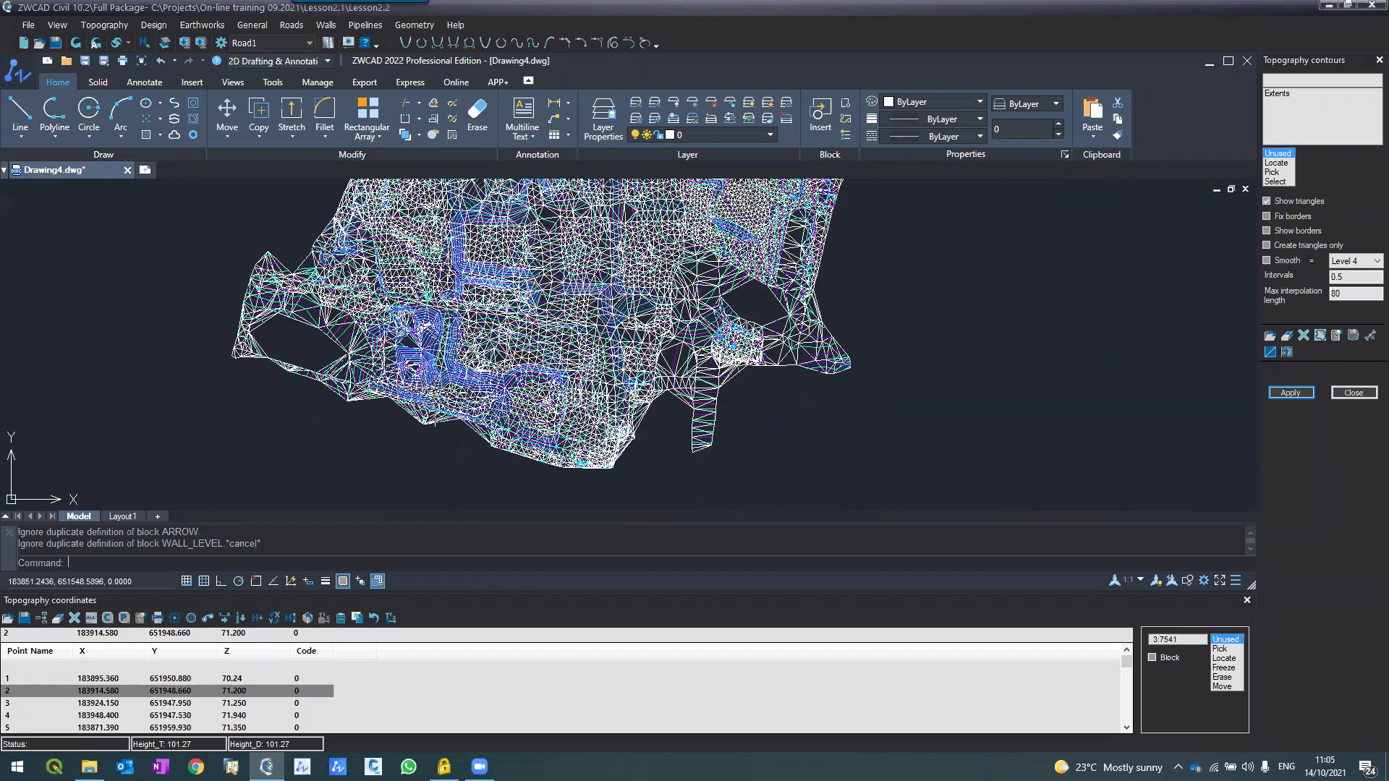
scroll(448, 354, up, 4)
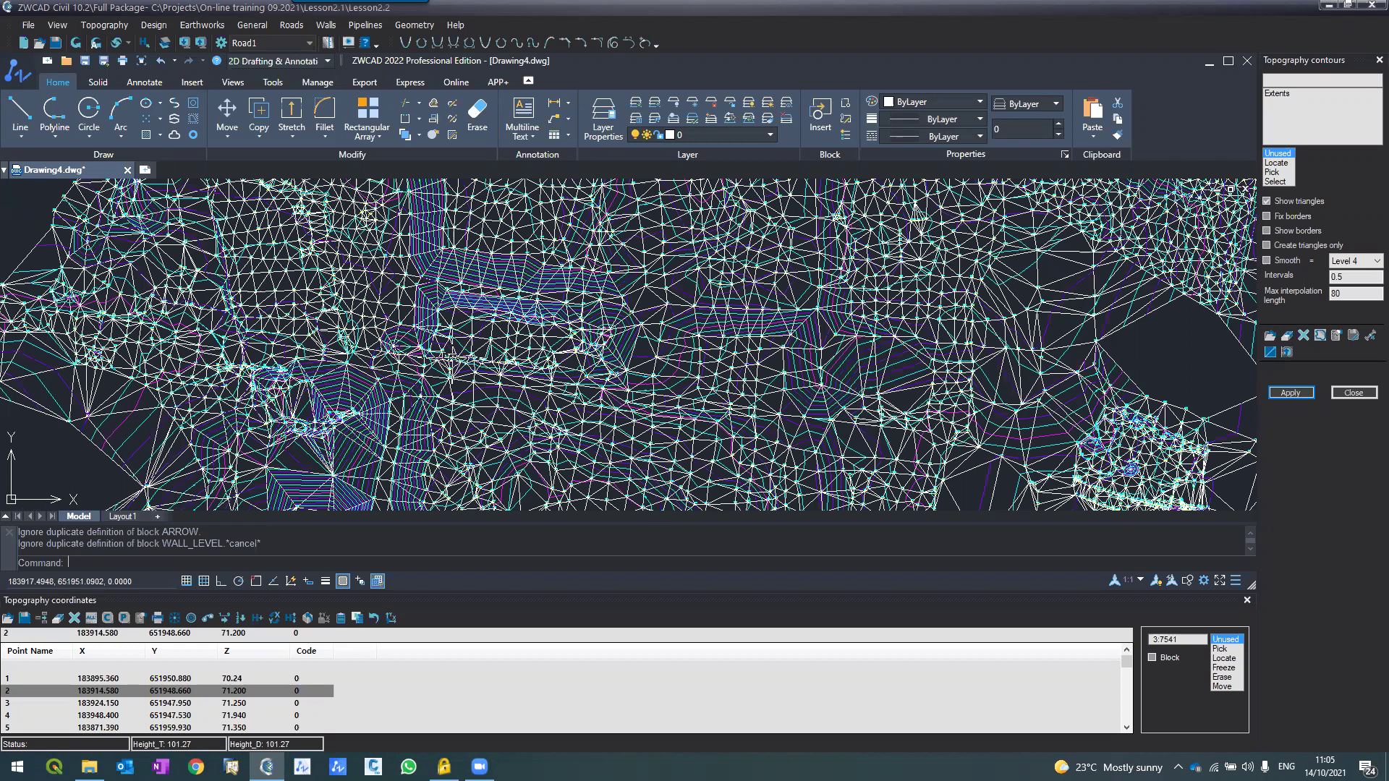
scroll(816, 388, up, 2)
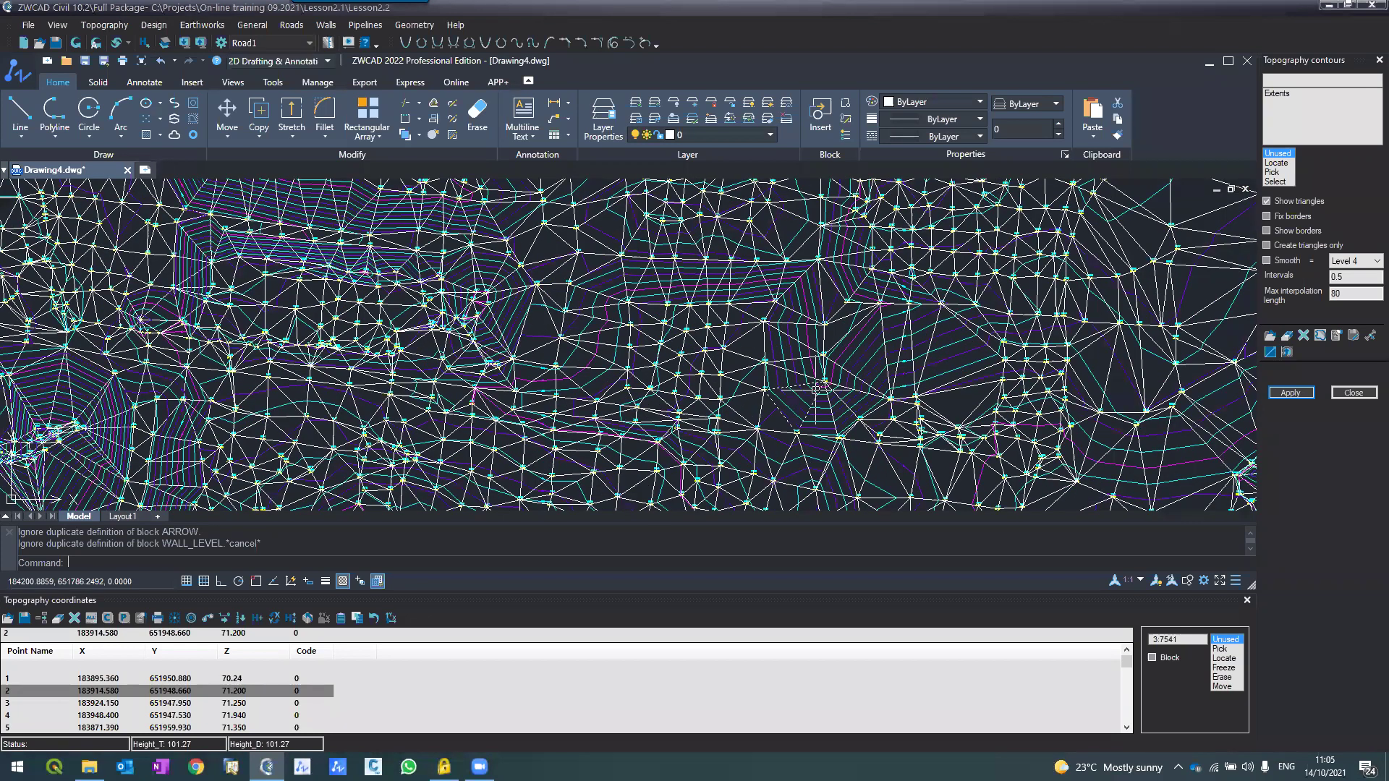
scroll(816, 388, down, 6)
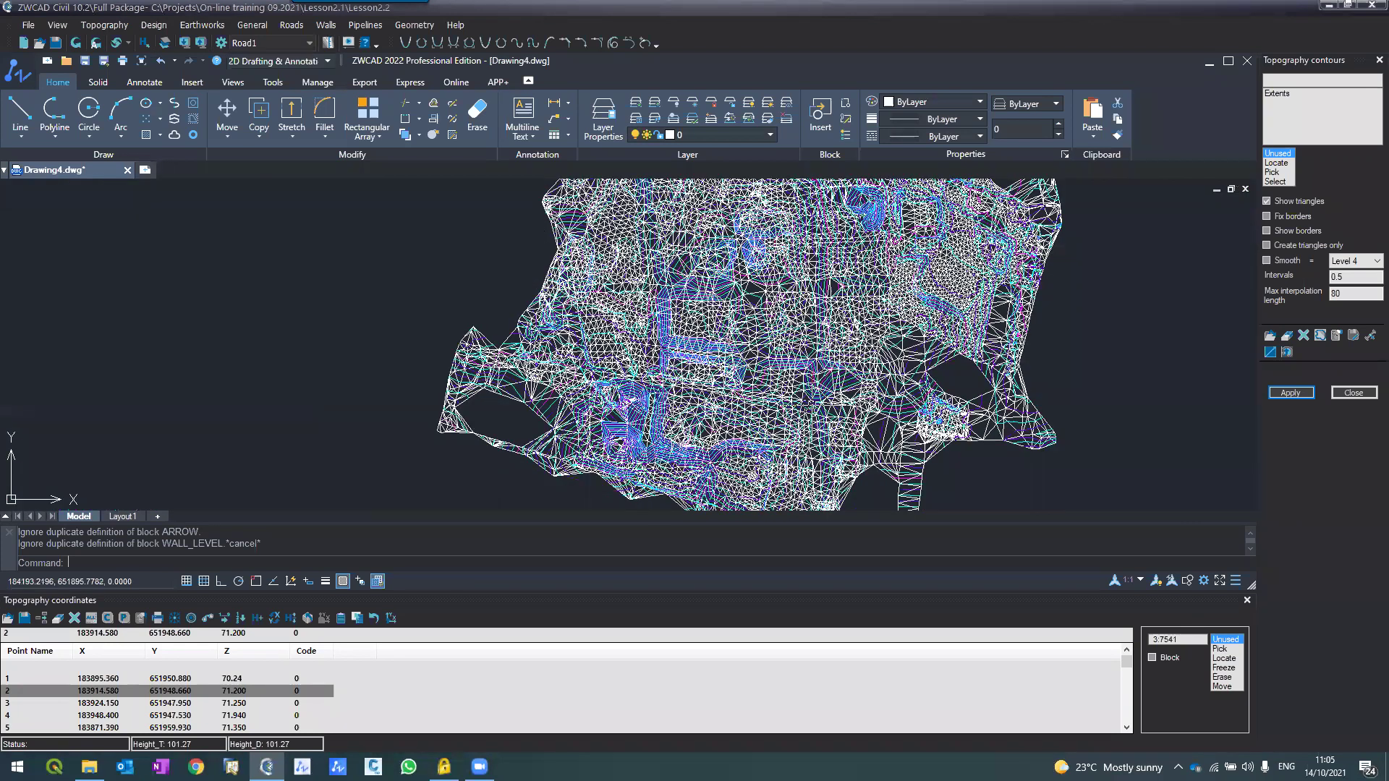
middle_drag(916, 368, 851, 396)
scroll(852, 396, up, 1)
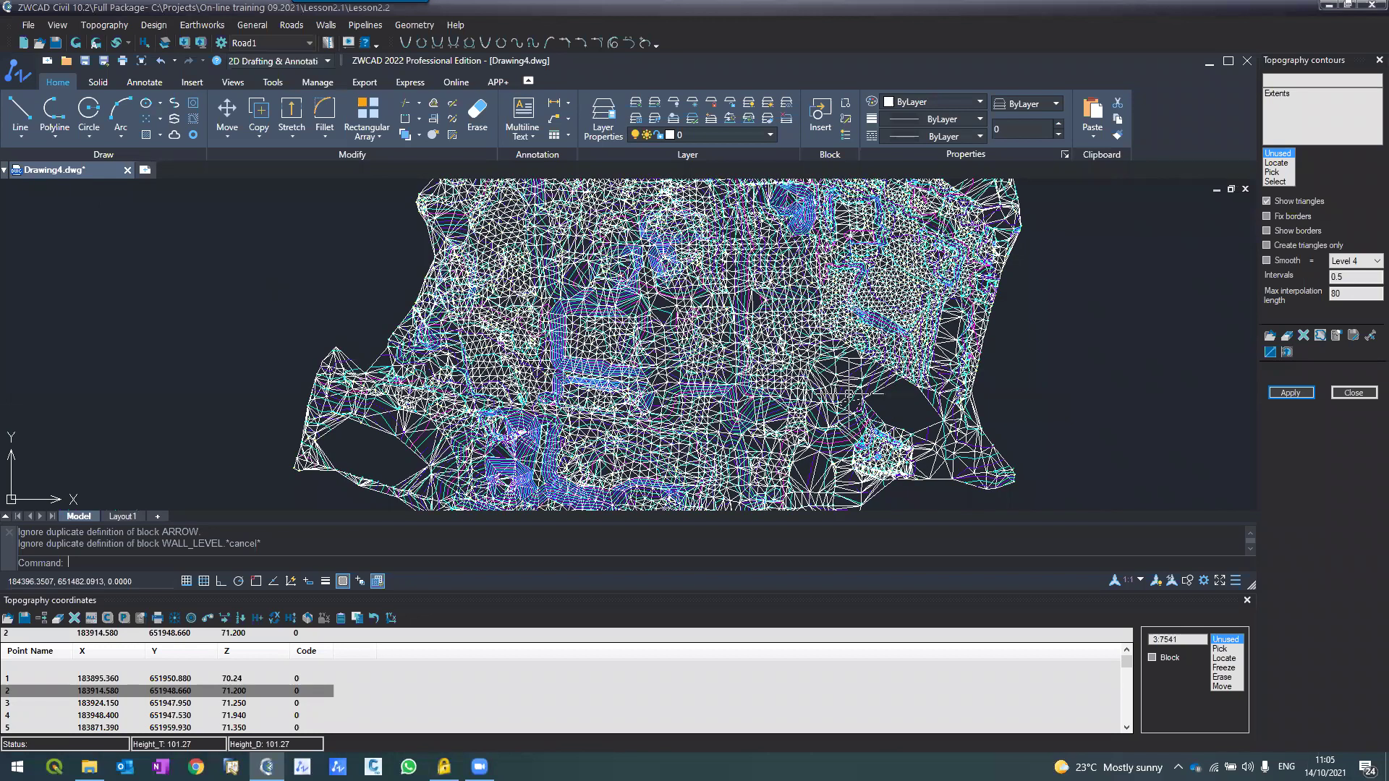
middle_drag(599, 216, 595, 233)
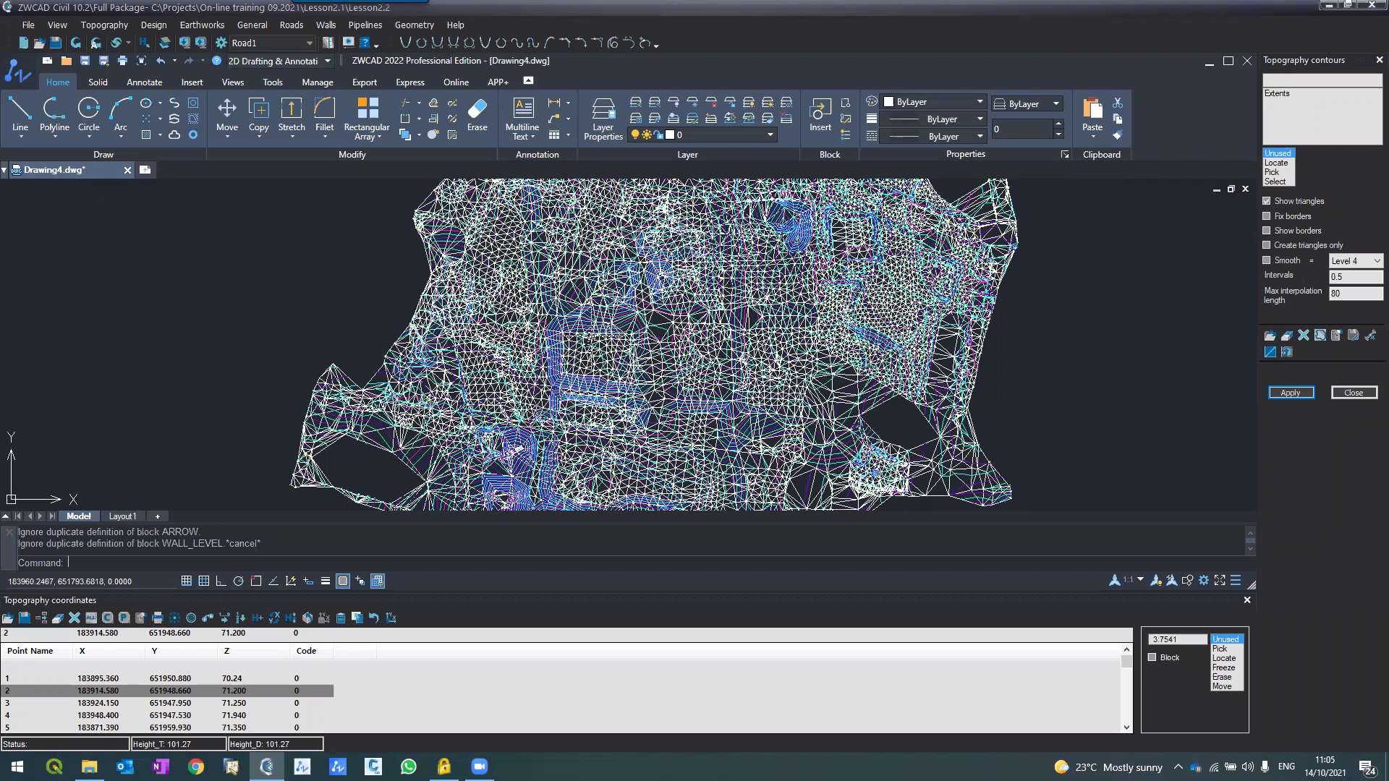
scroll(595, 336, up, 5)
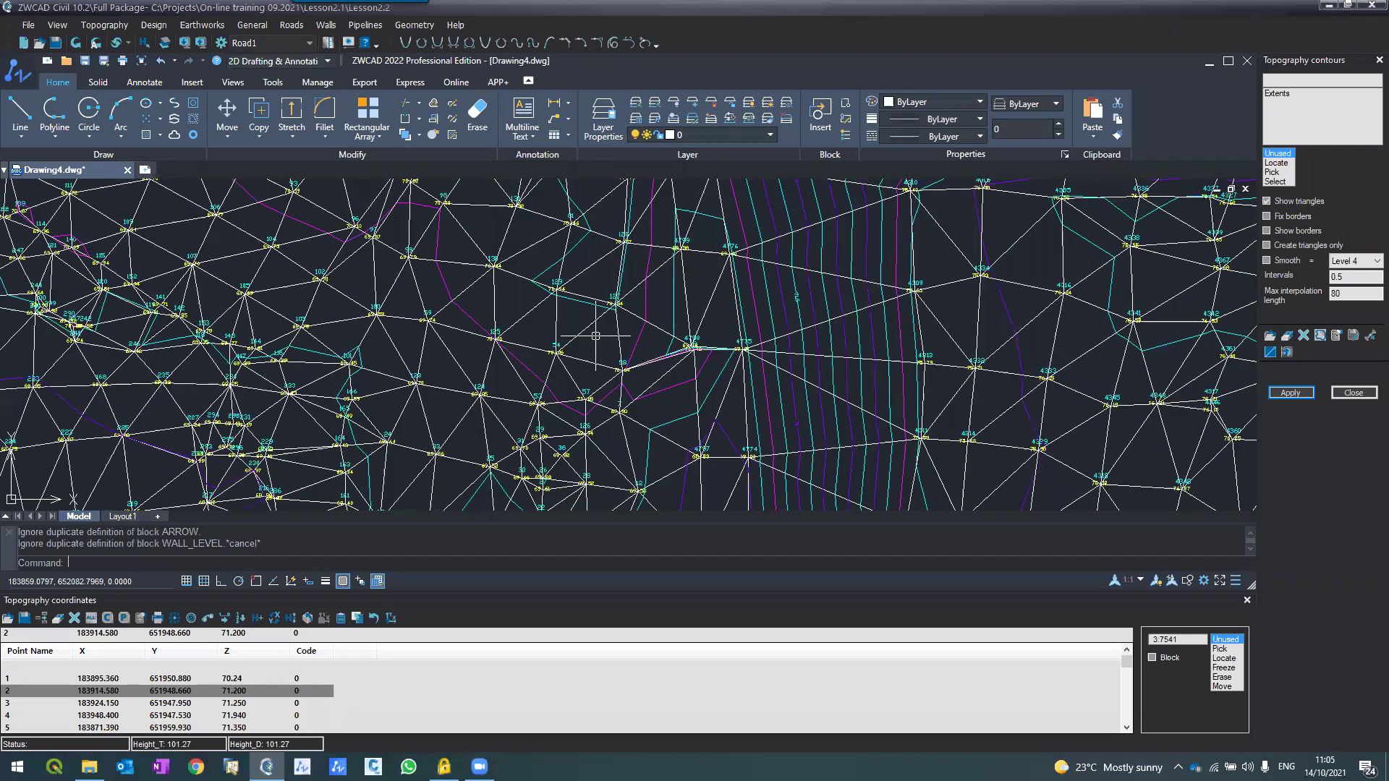
scroll(707, 216, down, 5)
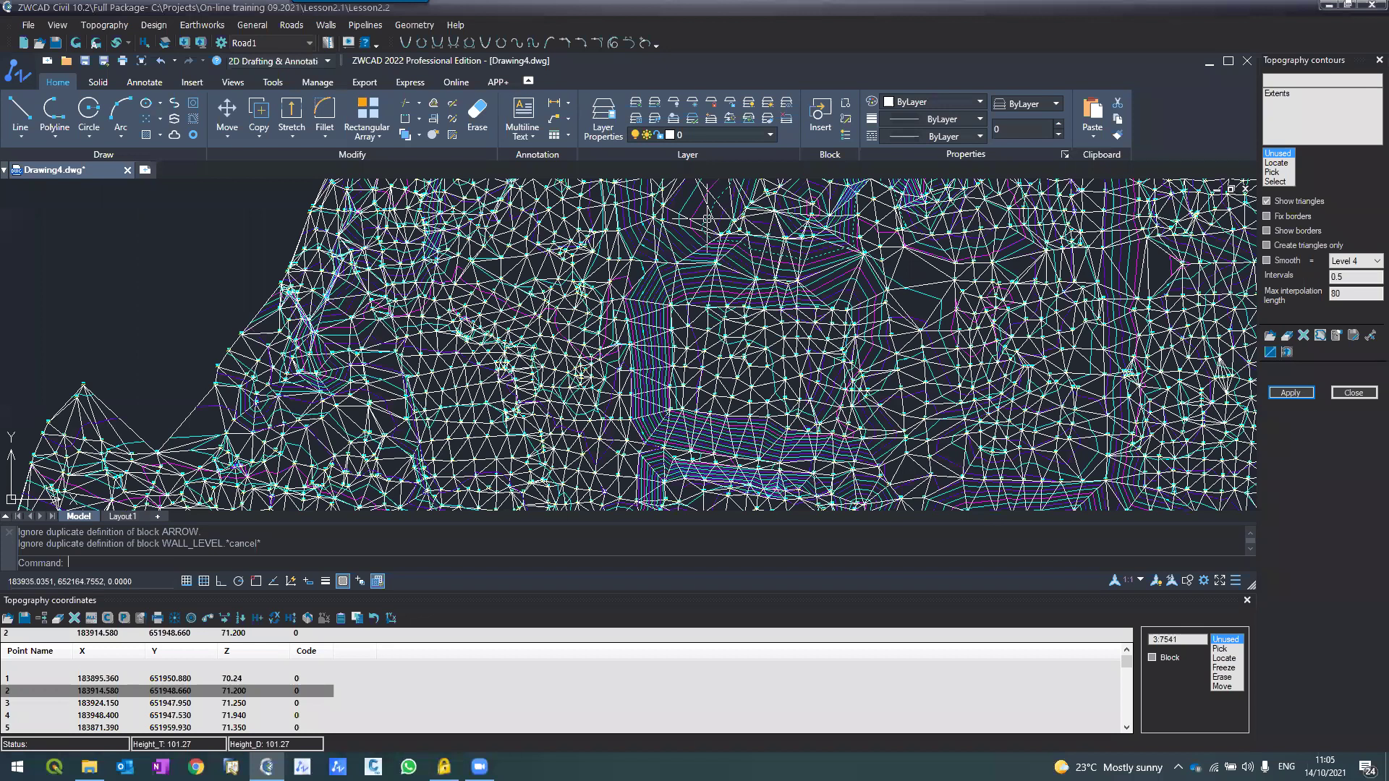
scroll(532, 376, down, 2)
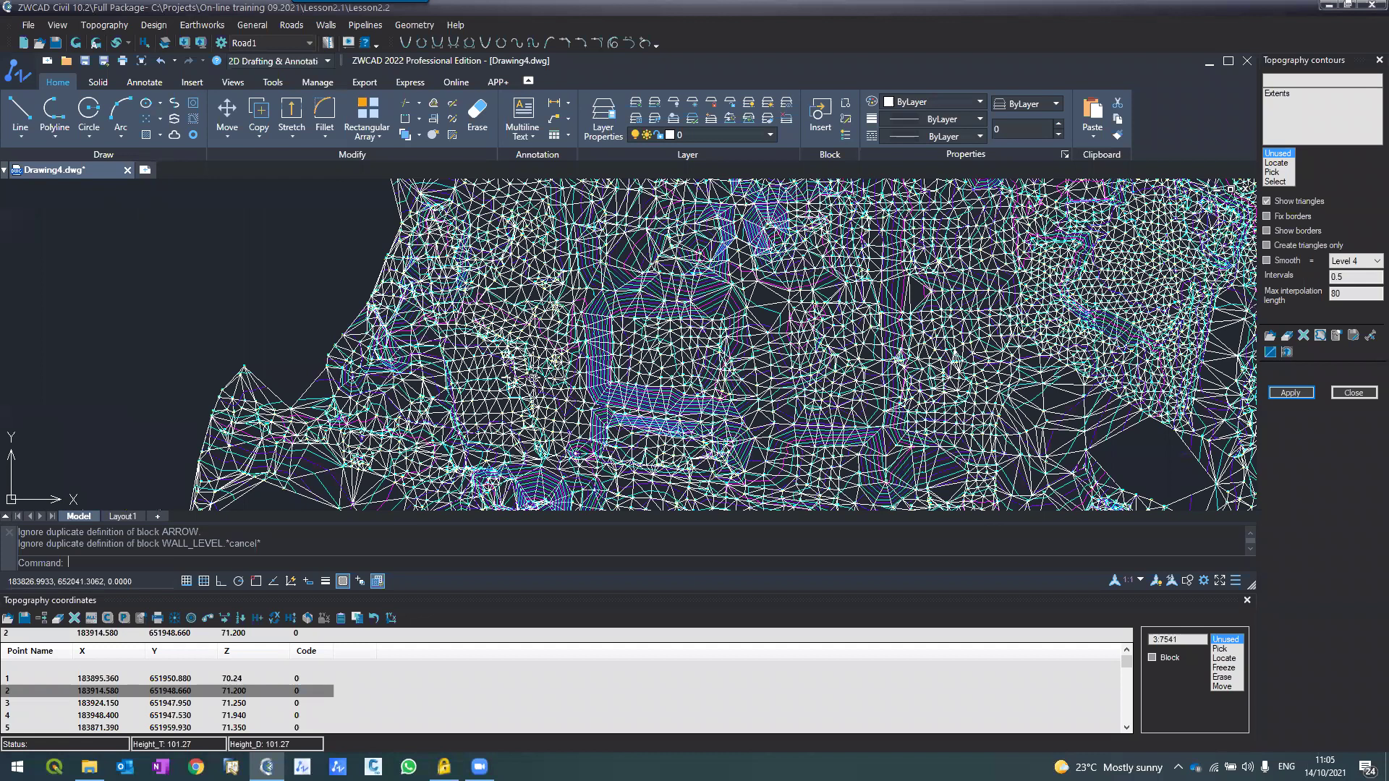
Step: Close File Explorer and the topography panels, and hide the triangles through the layer manager
mouse_move(91, 762)
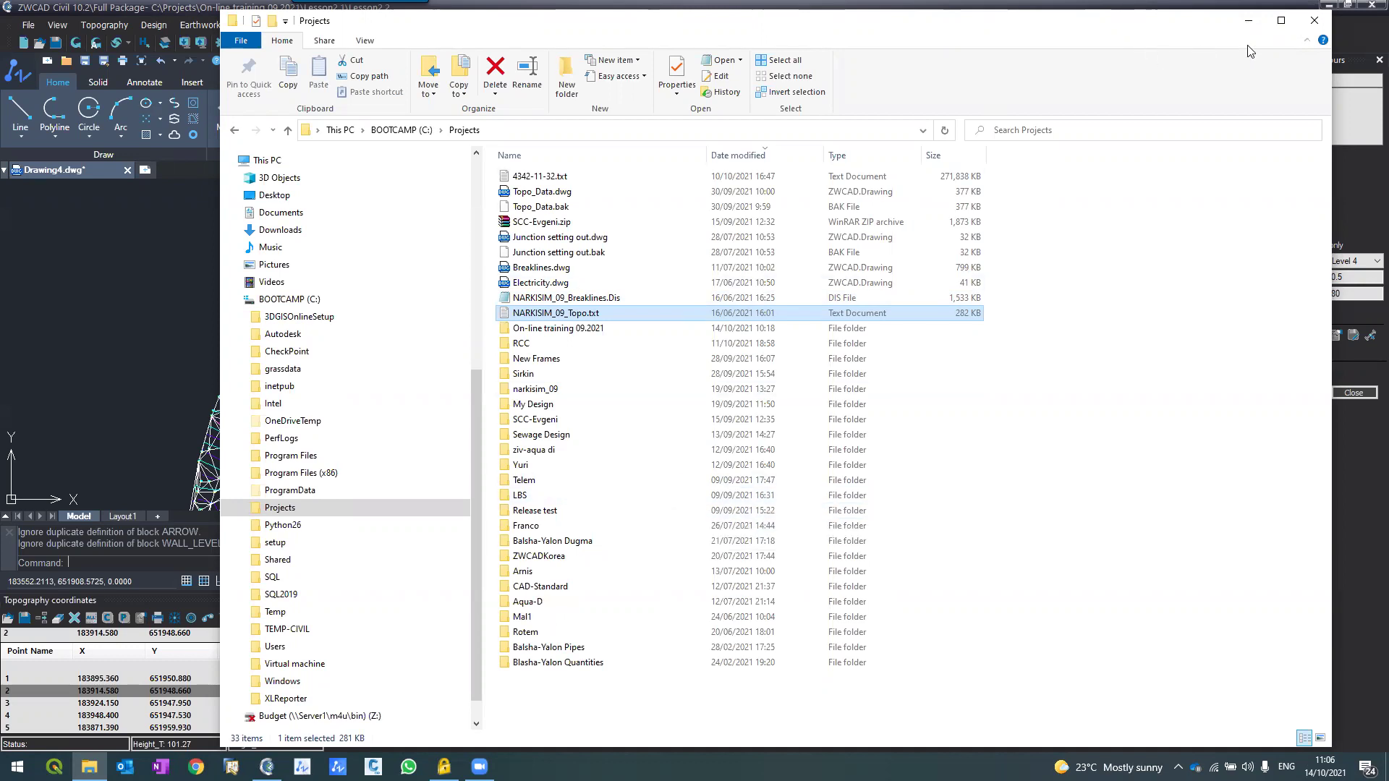
click(1314, 23)
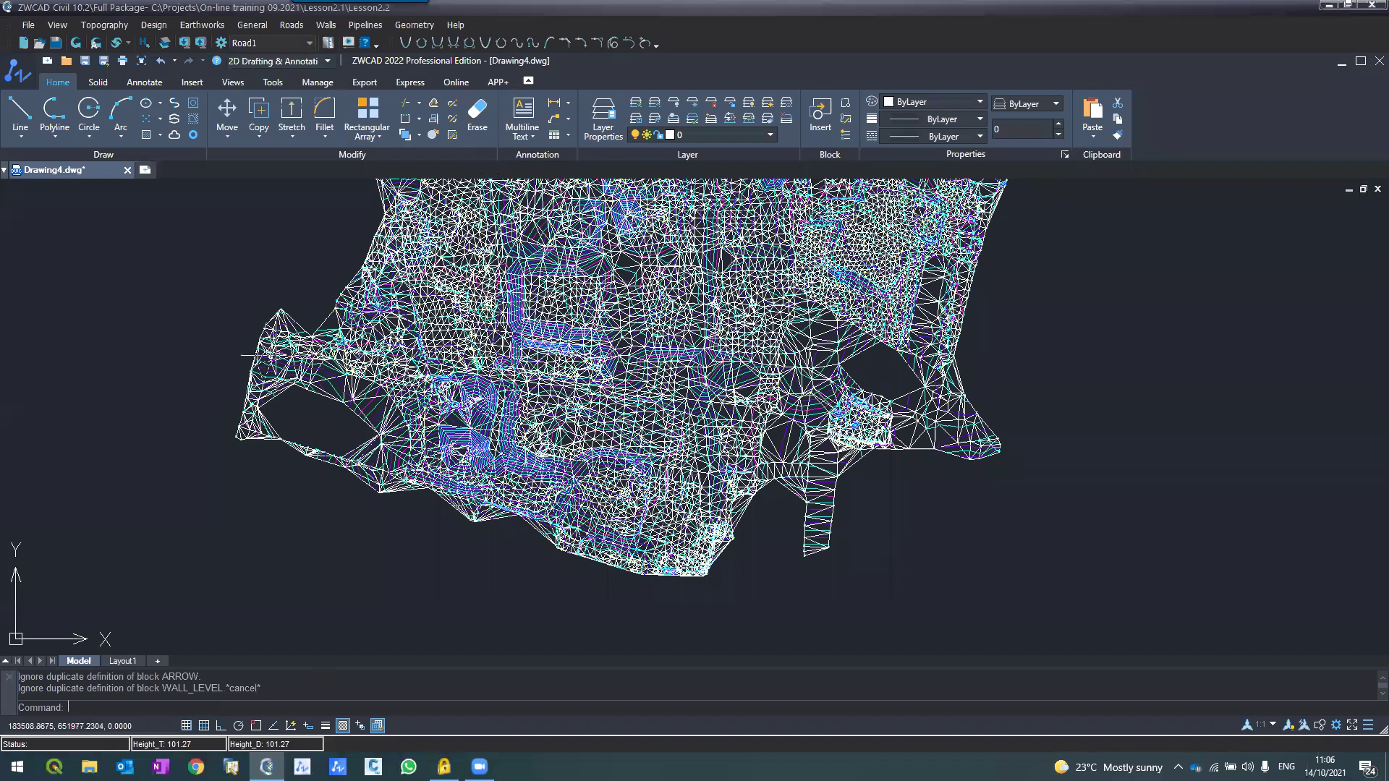
text(LA)
key(Return)
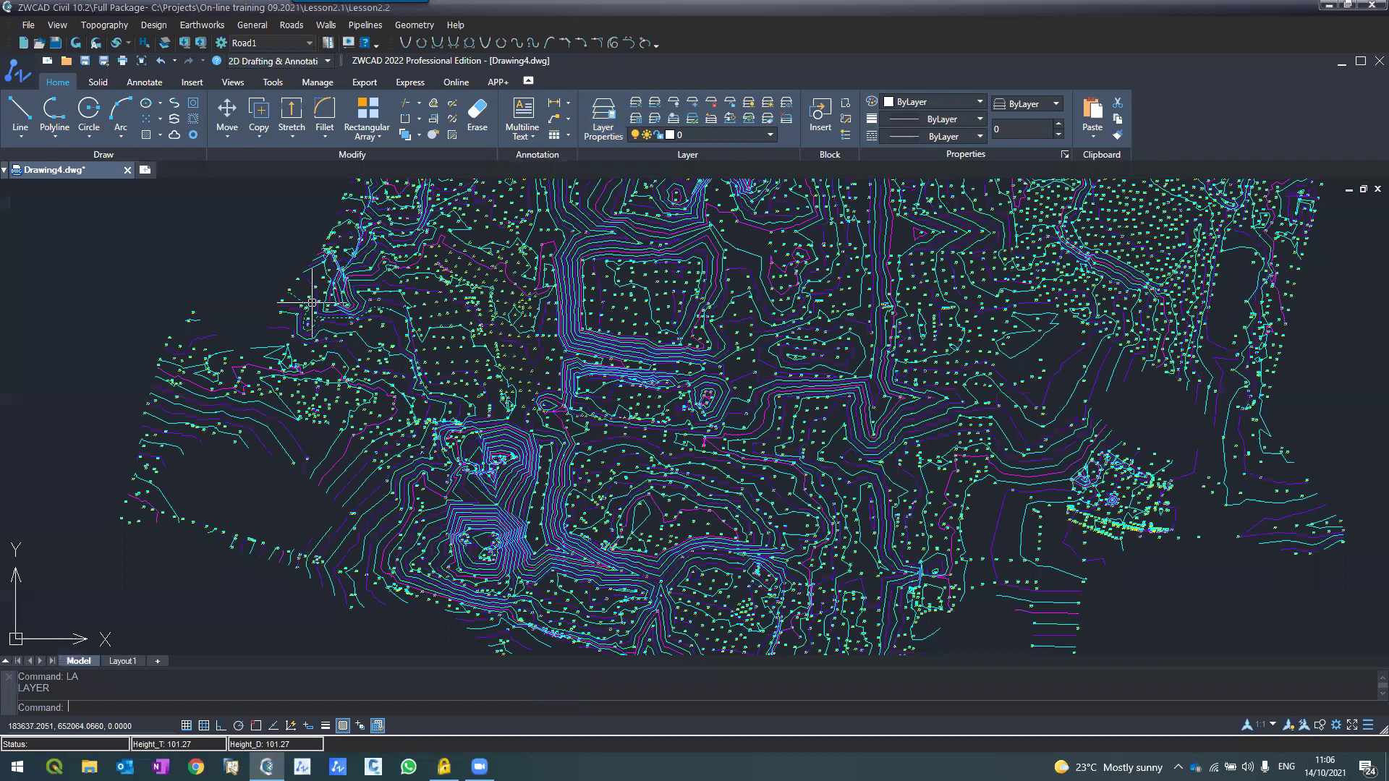
scroll(617, 338, down, 2)
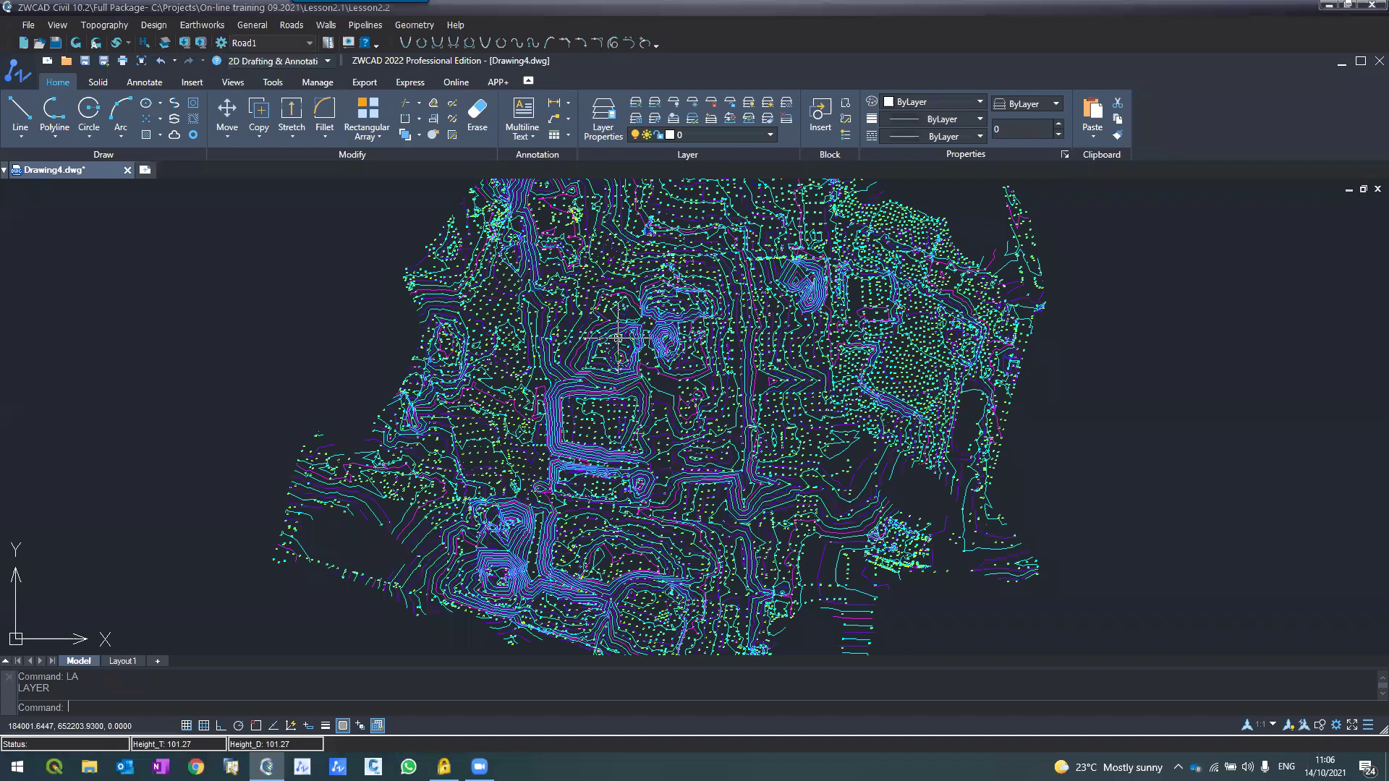
Step: Check the contours without triangles around the terrain and reopen the topography coordinates table
scroll(617, 338, up, 5)
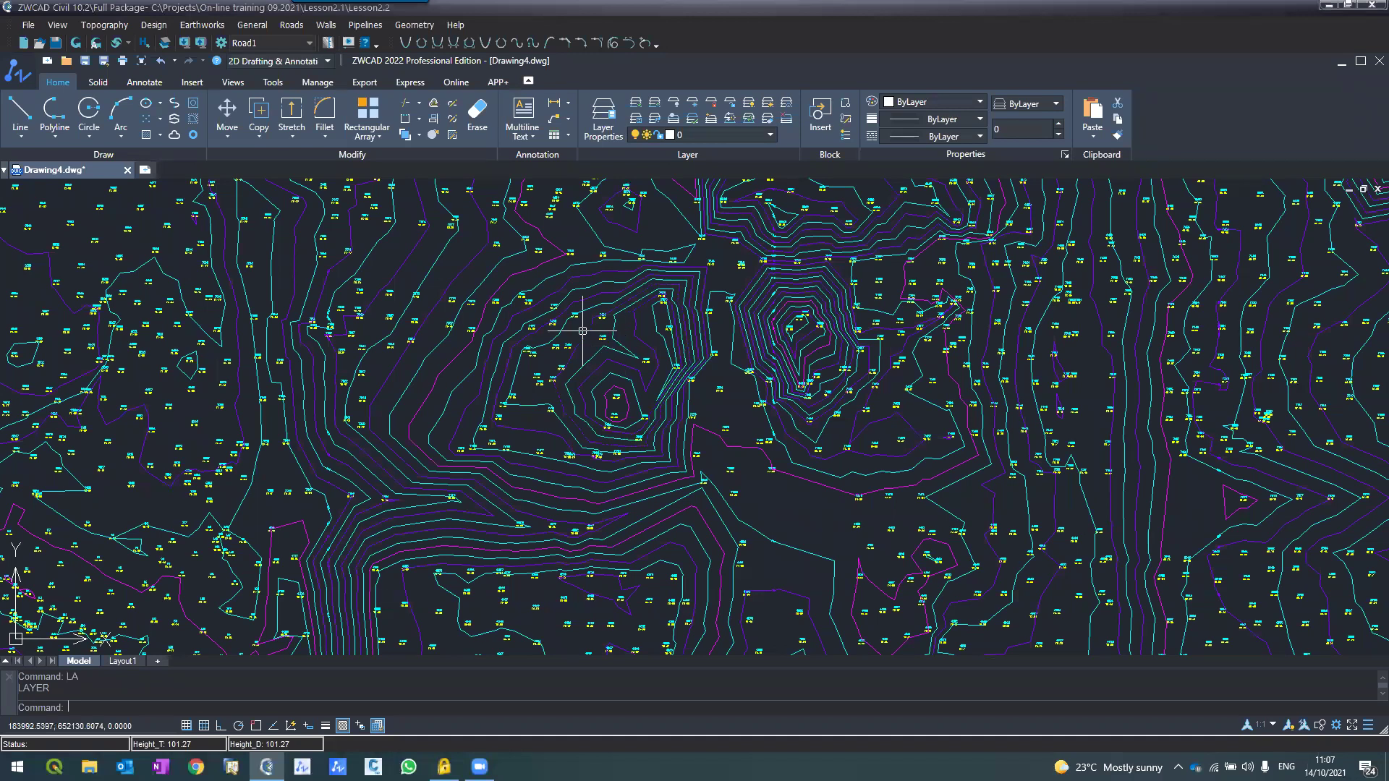
scroll(583, 330, down, 4)
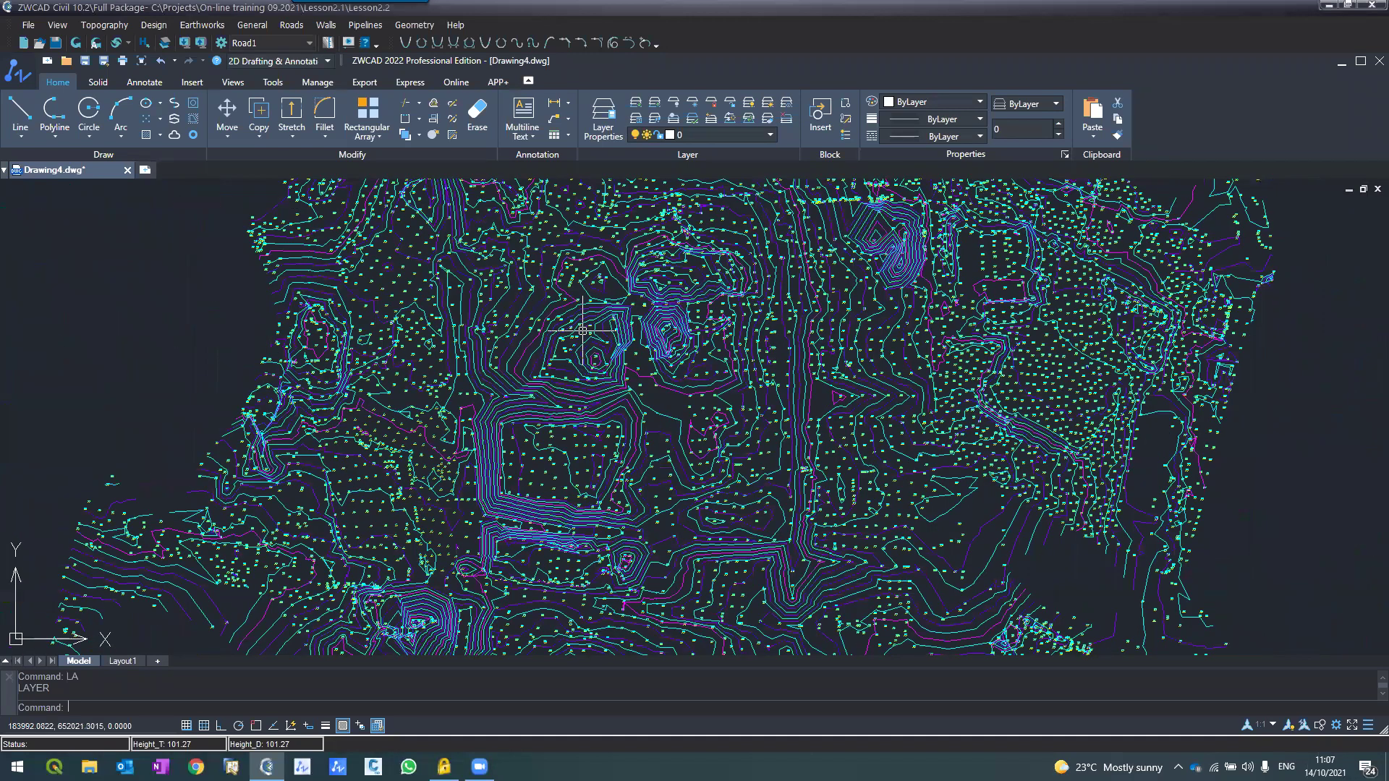
scroll(579, 329, down, 3)
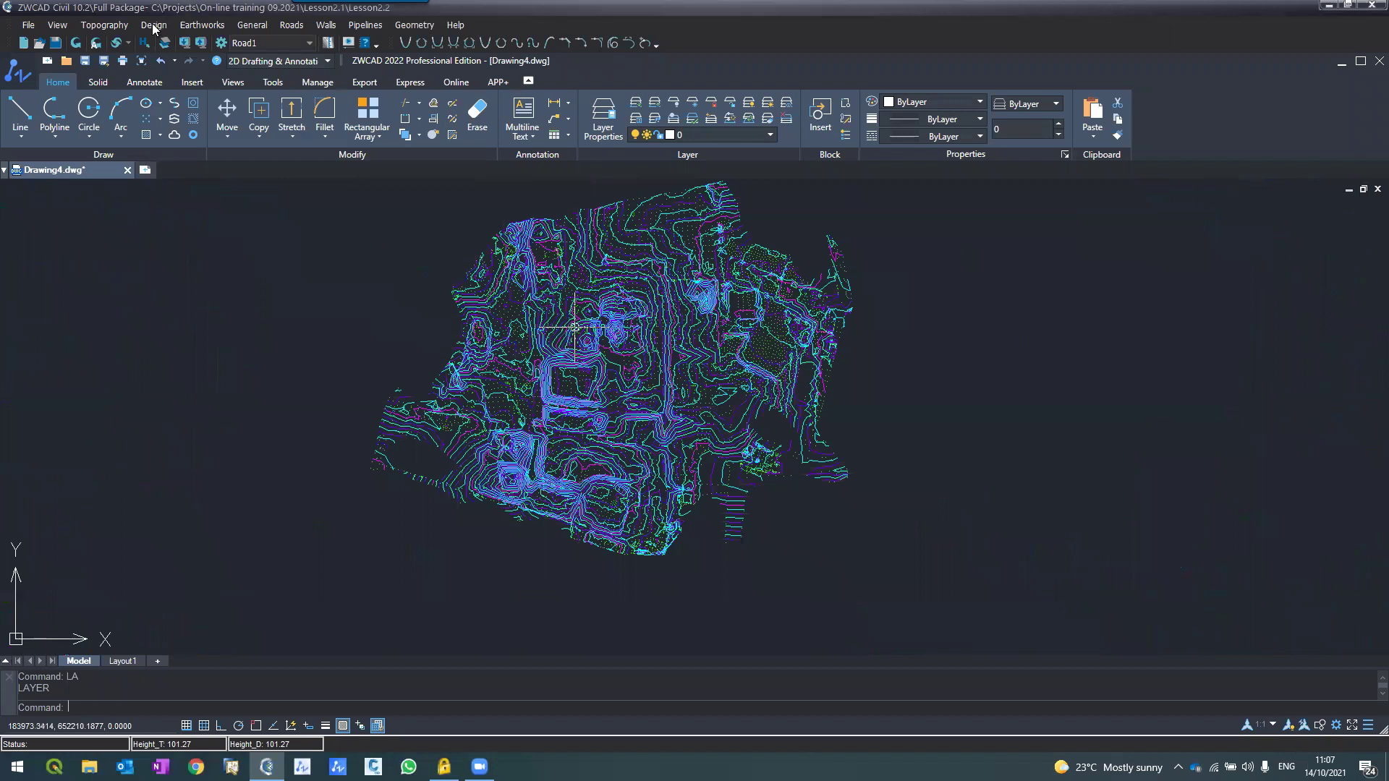
scroll(531, 394, up, 5)
scroll(548, 423, down, 5)
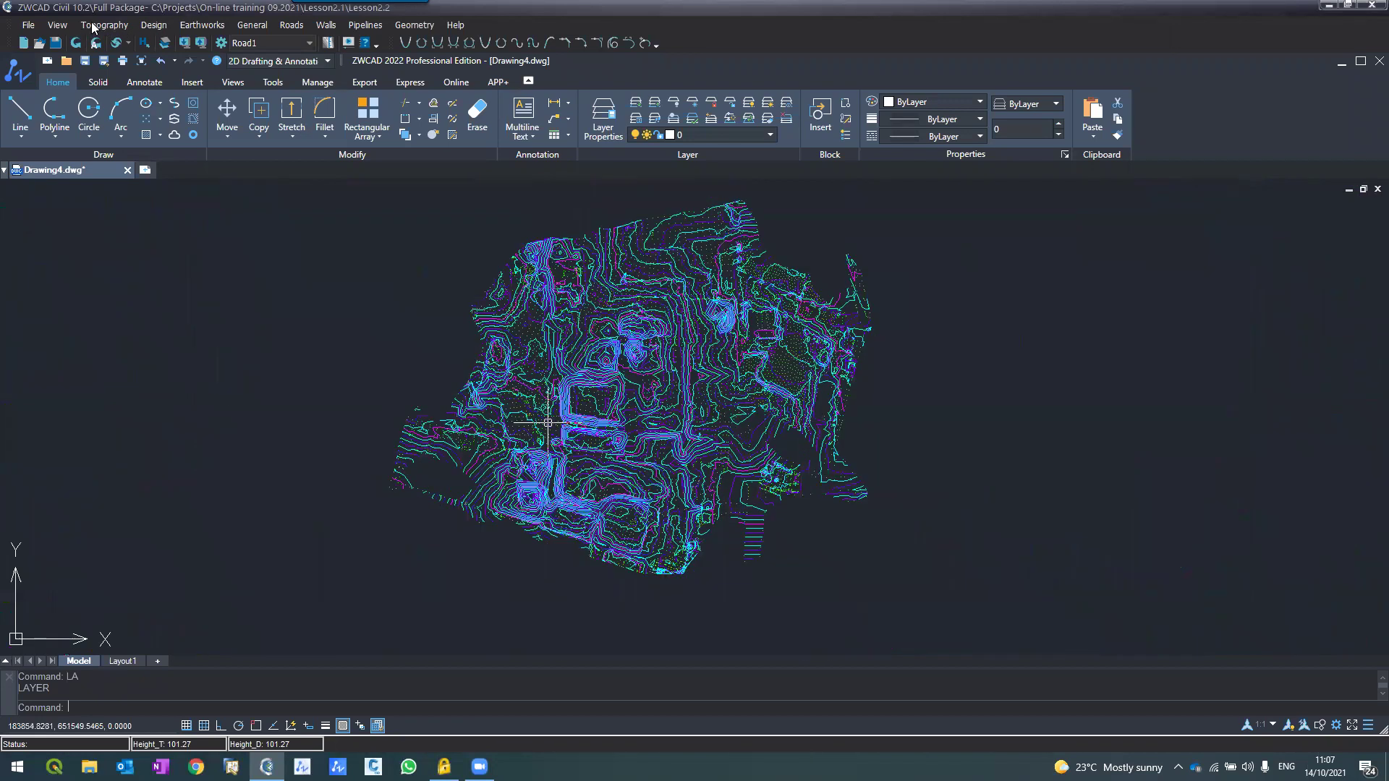
click(92, 26)
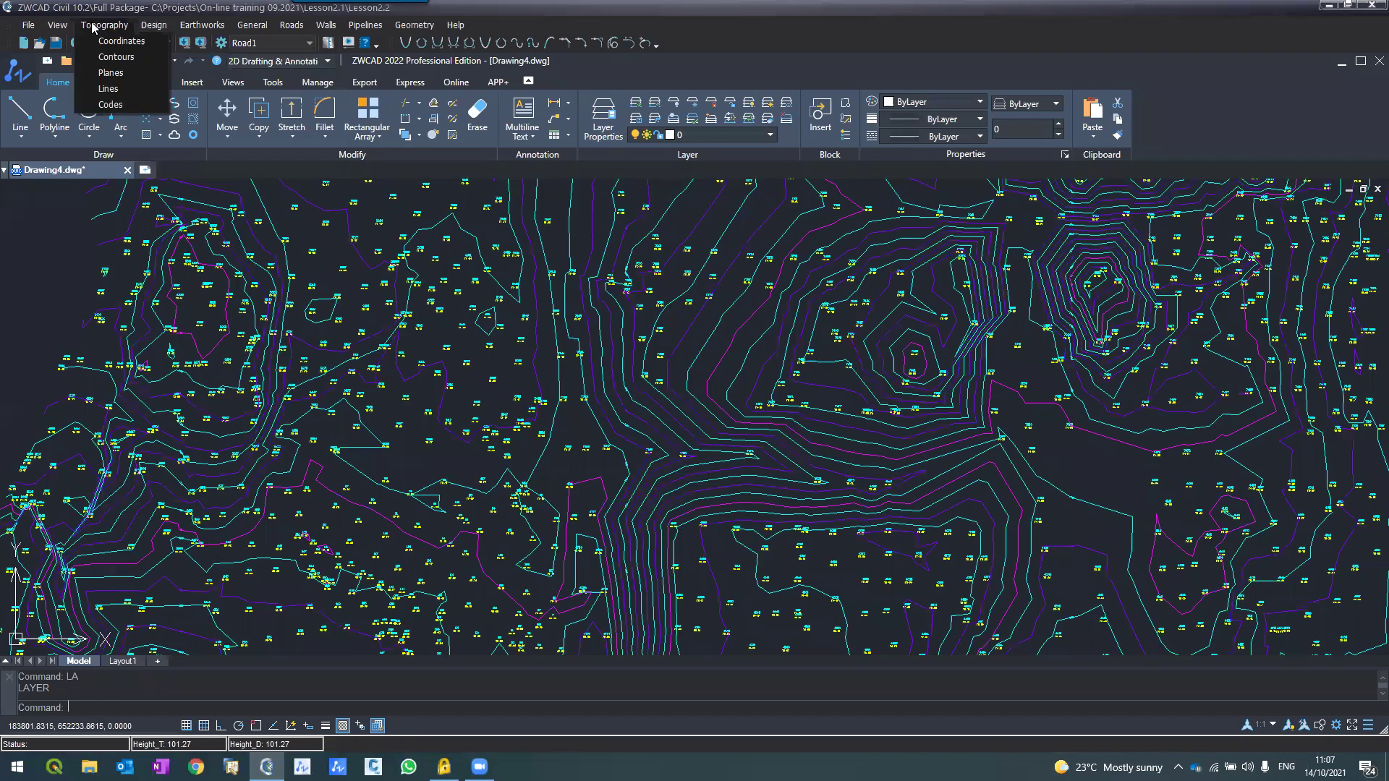
click(101, 41)
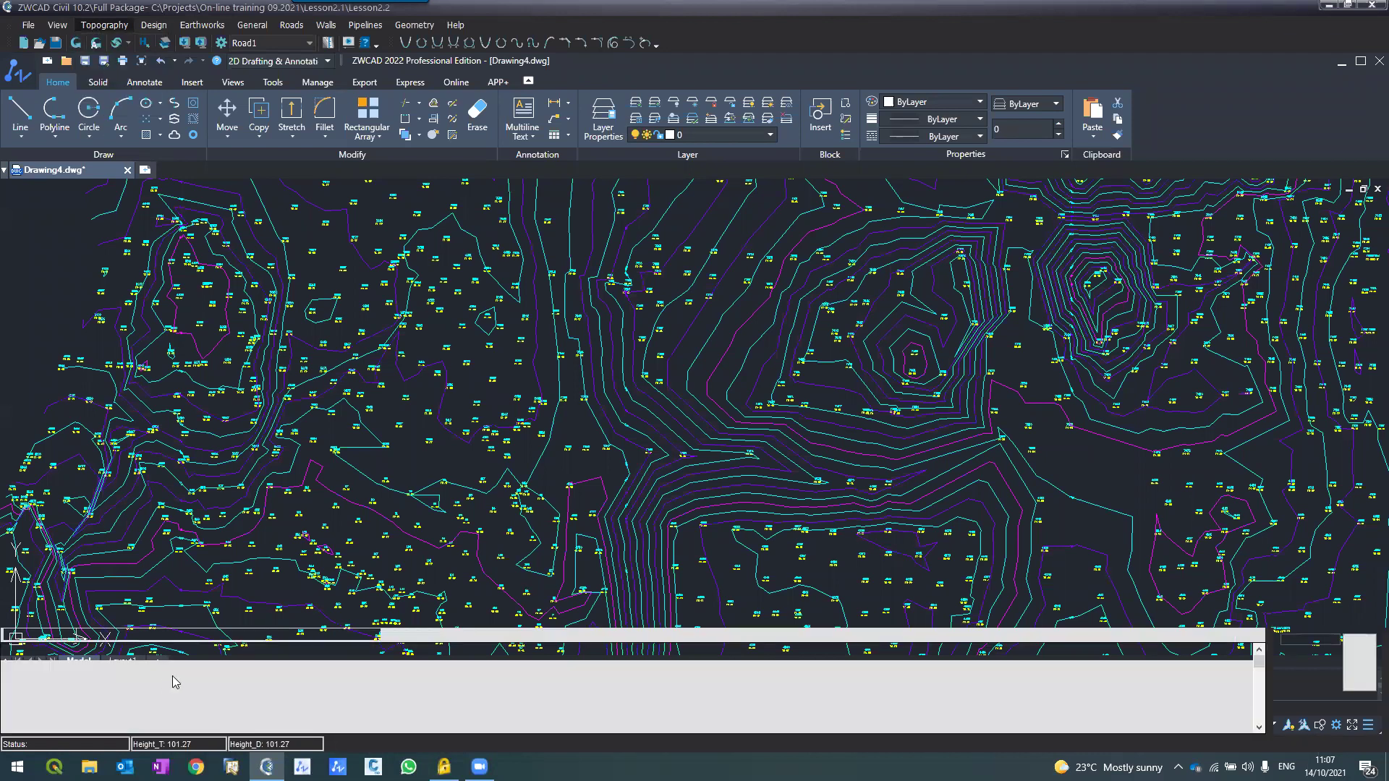
Step: Review the available topography commands and open the design coordinates table
click(98, 30)
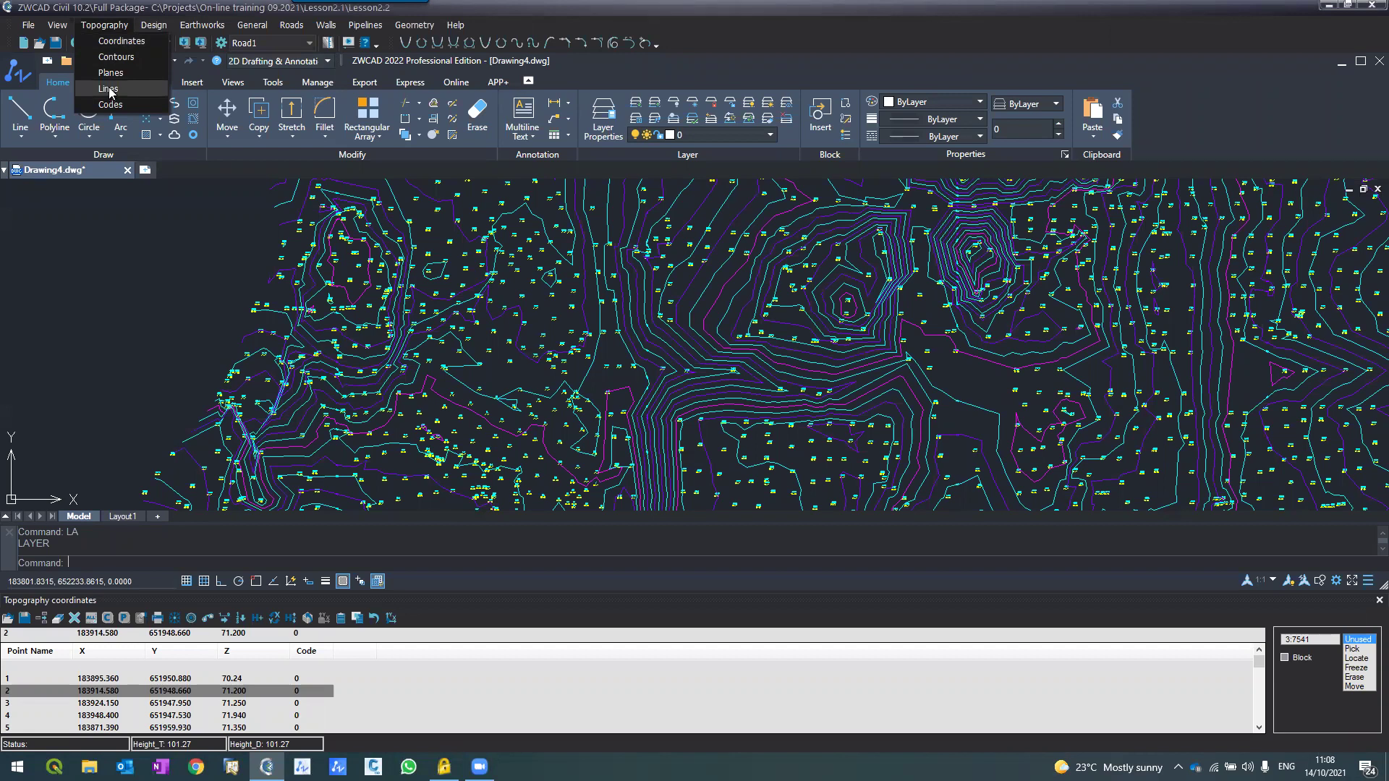
click(154, 26)
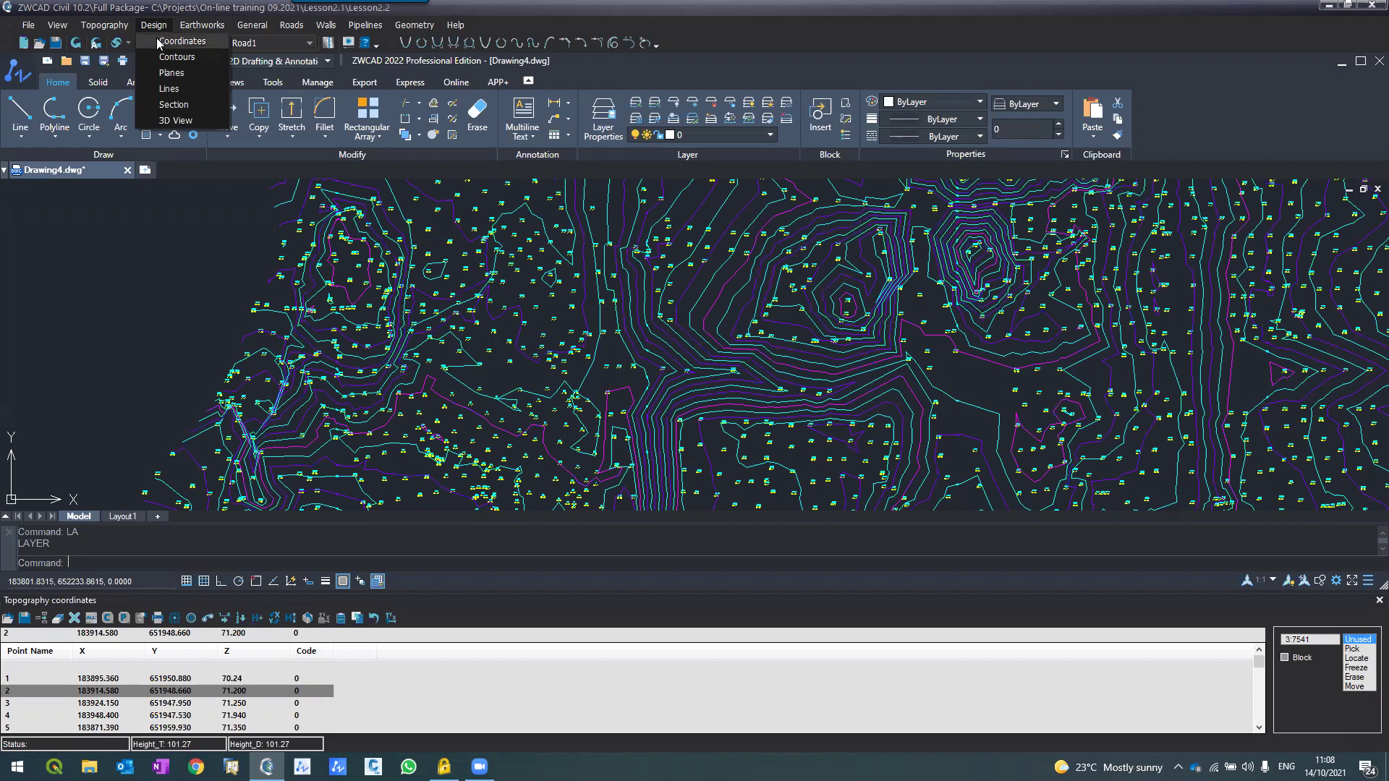
click(178, 41)
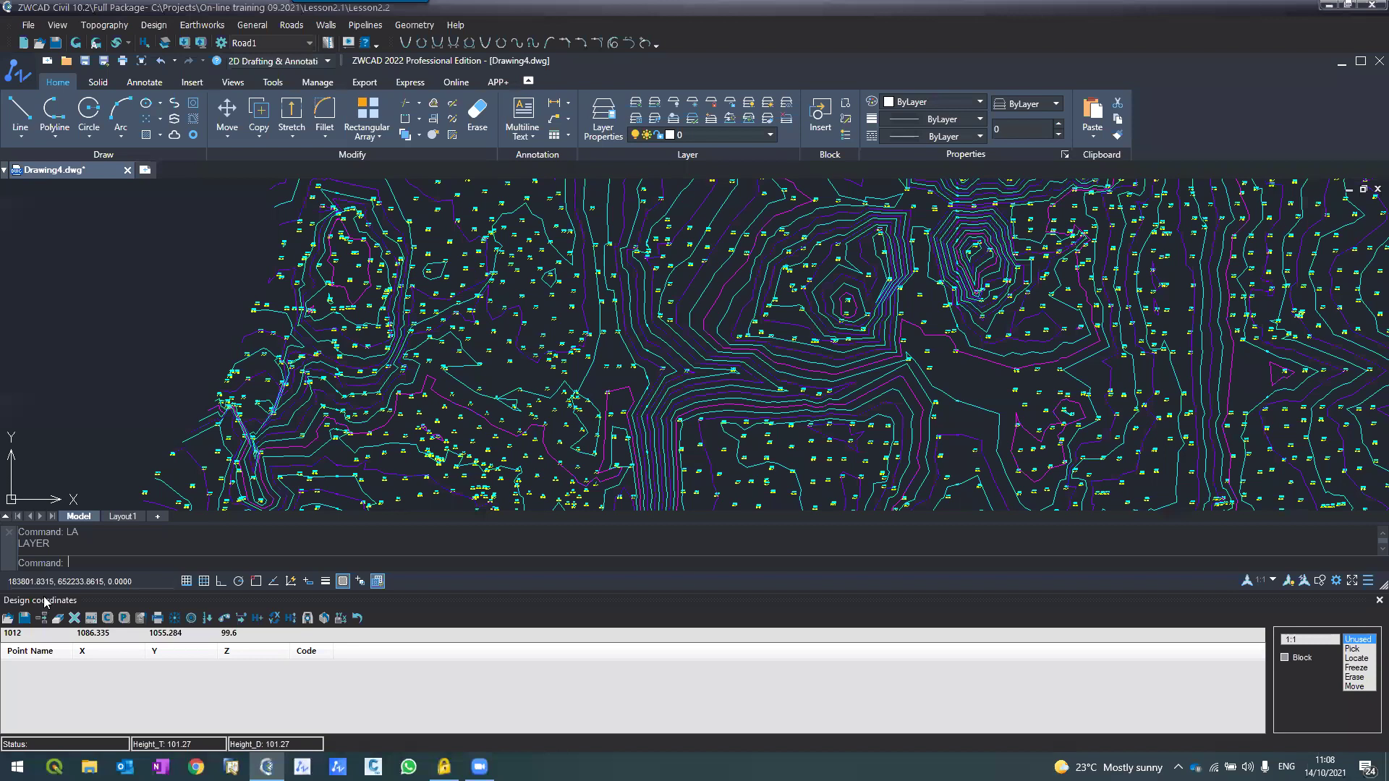
Step: Review the topography commands and start a blank row in the design coordinates table
click(104, 25)
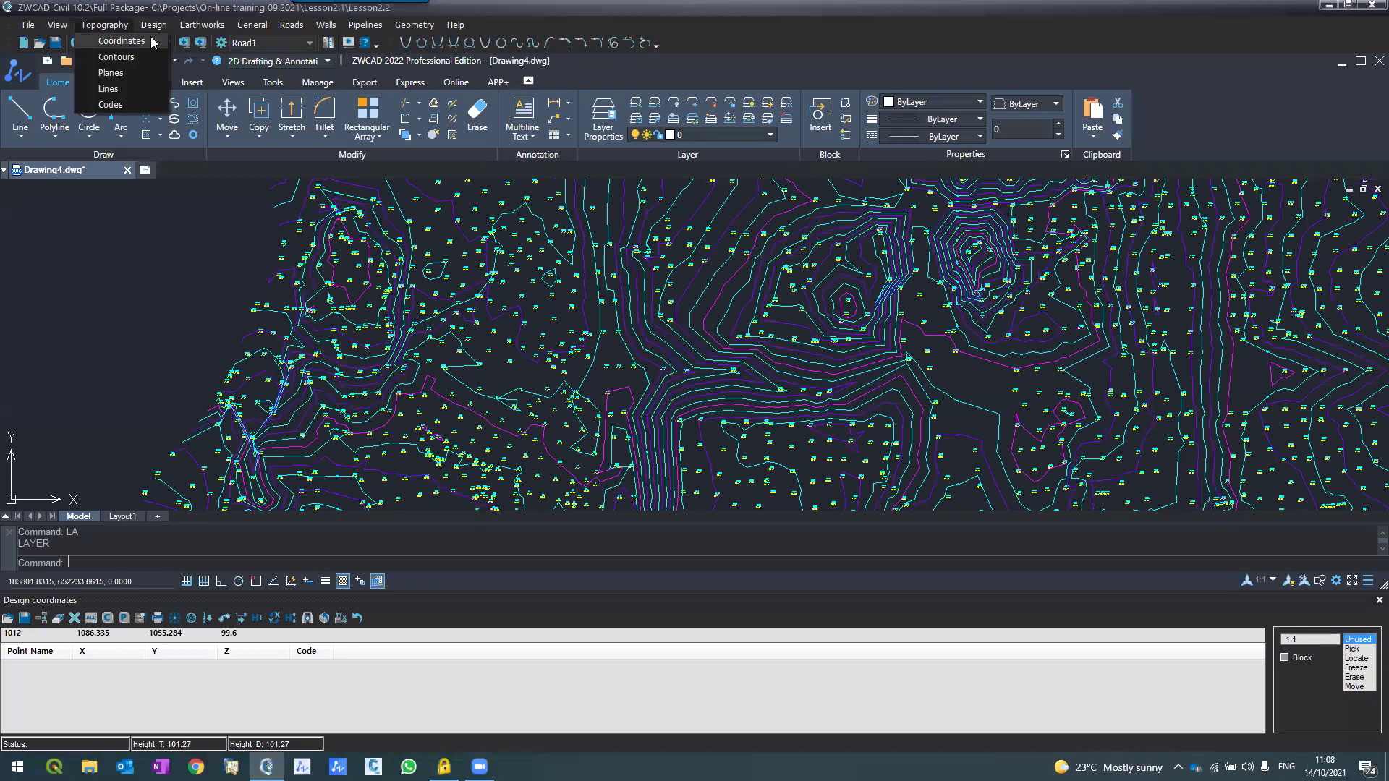
click(150, 36)
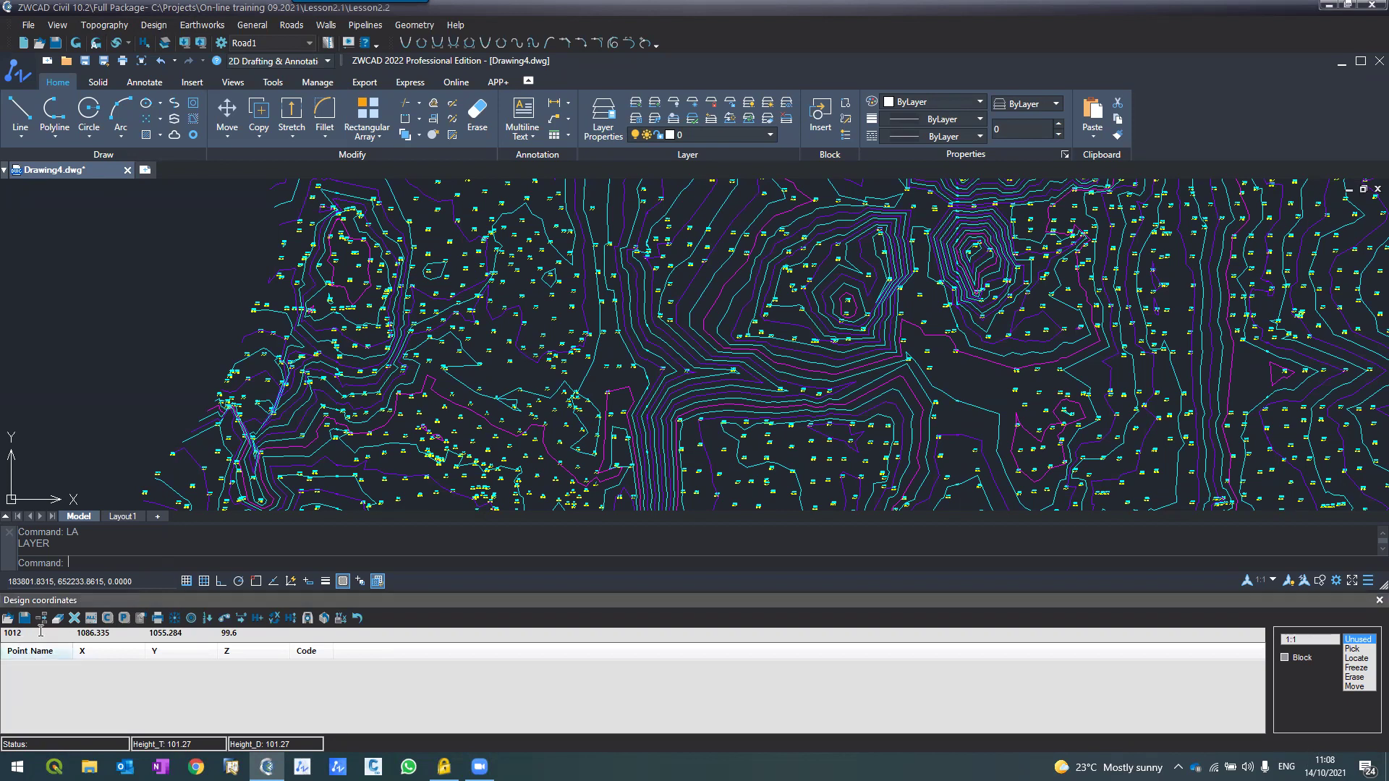
click(60, 680)
click(36, 642)
key(Return)
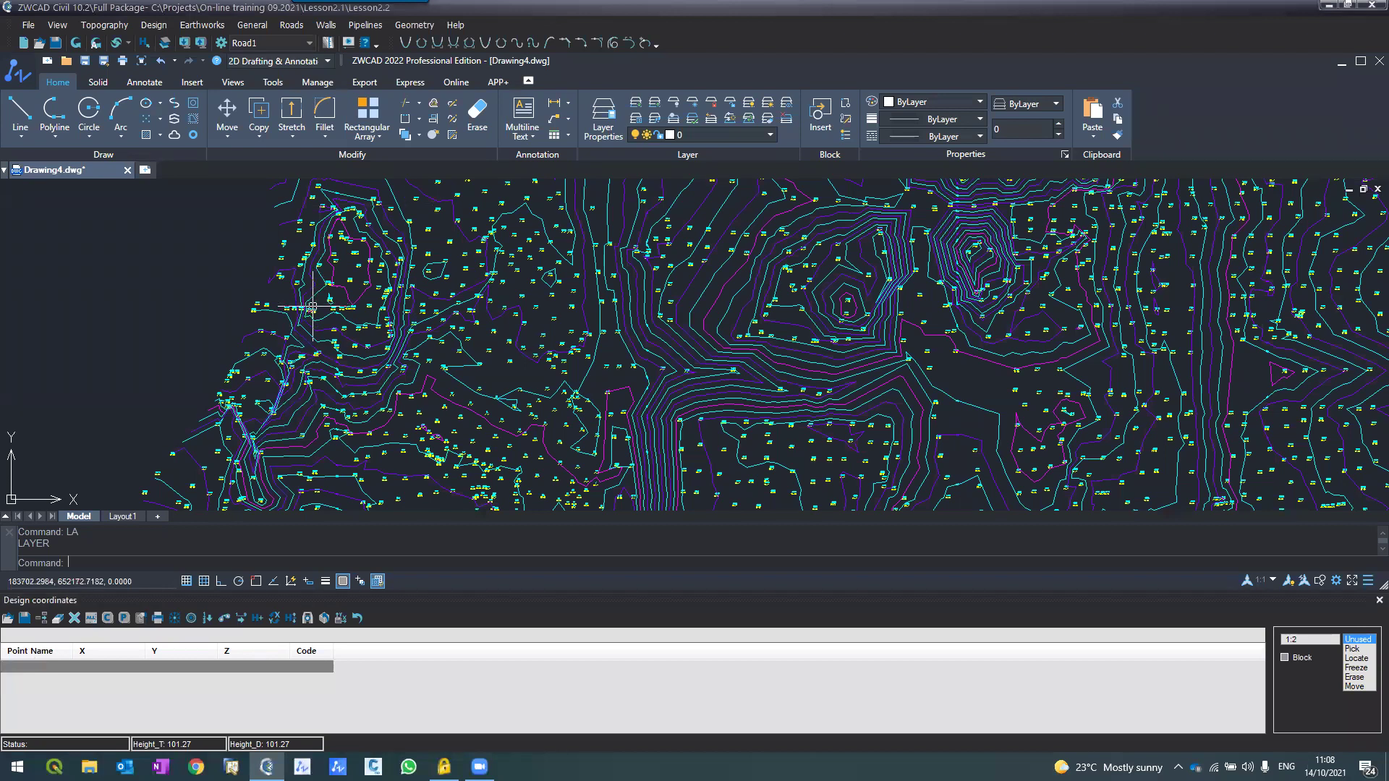
Step: Start Pick for the design coordinates and place a first point in the flat area between survey points 185 and 202
scroll(312, 307, down, 2)
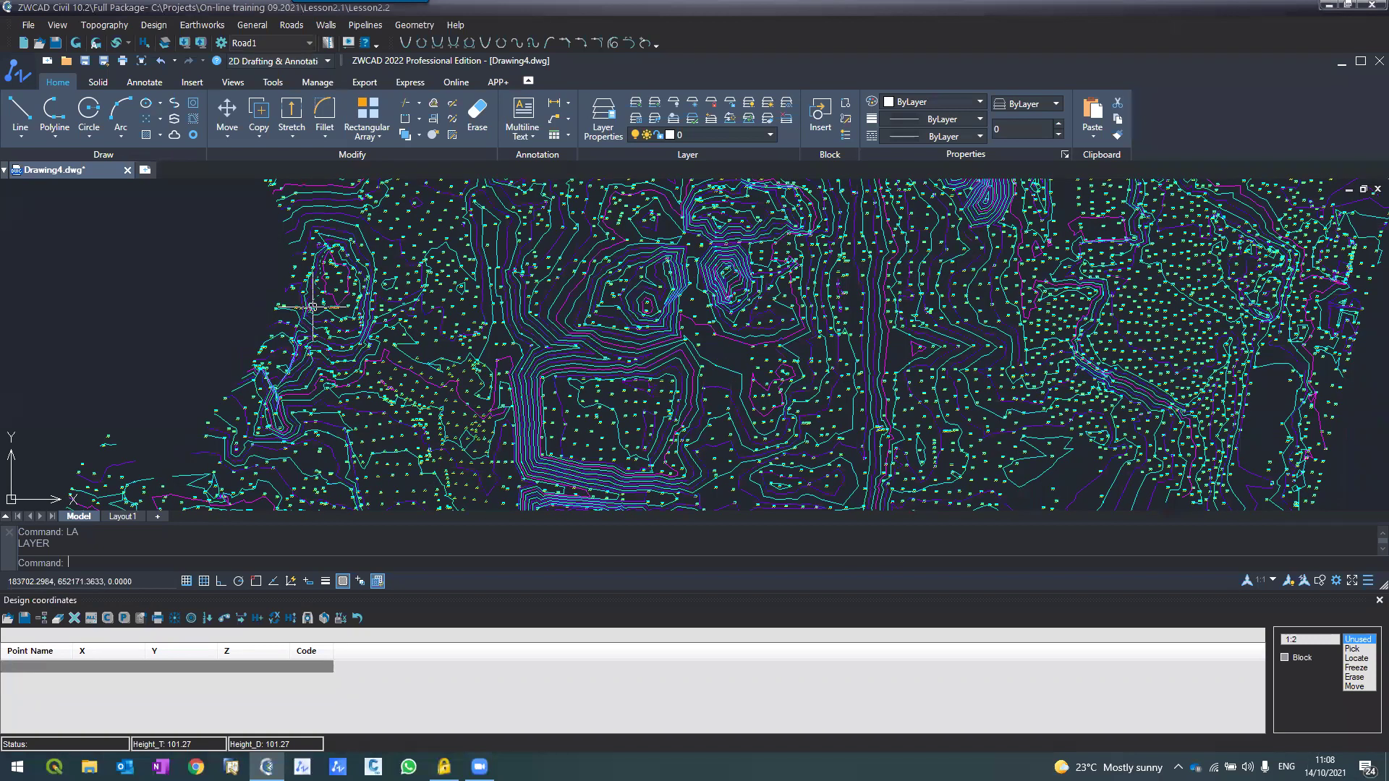
scroll(540, 390, up, 2)
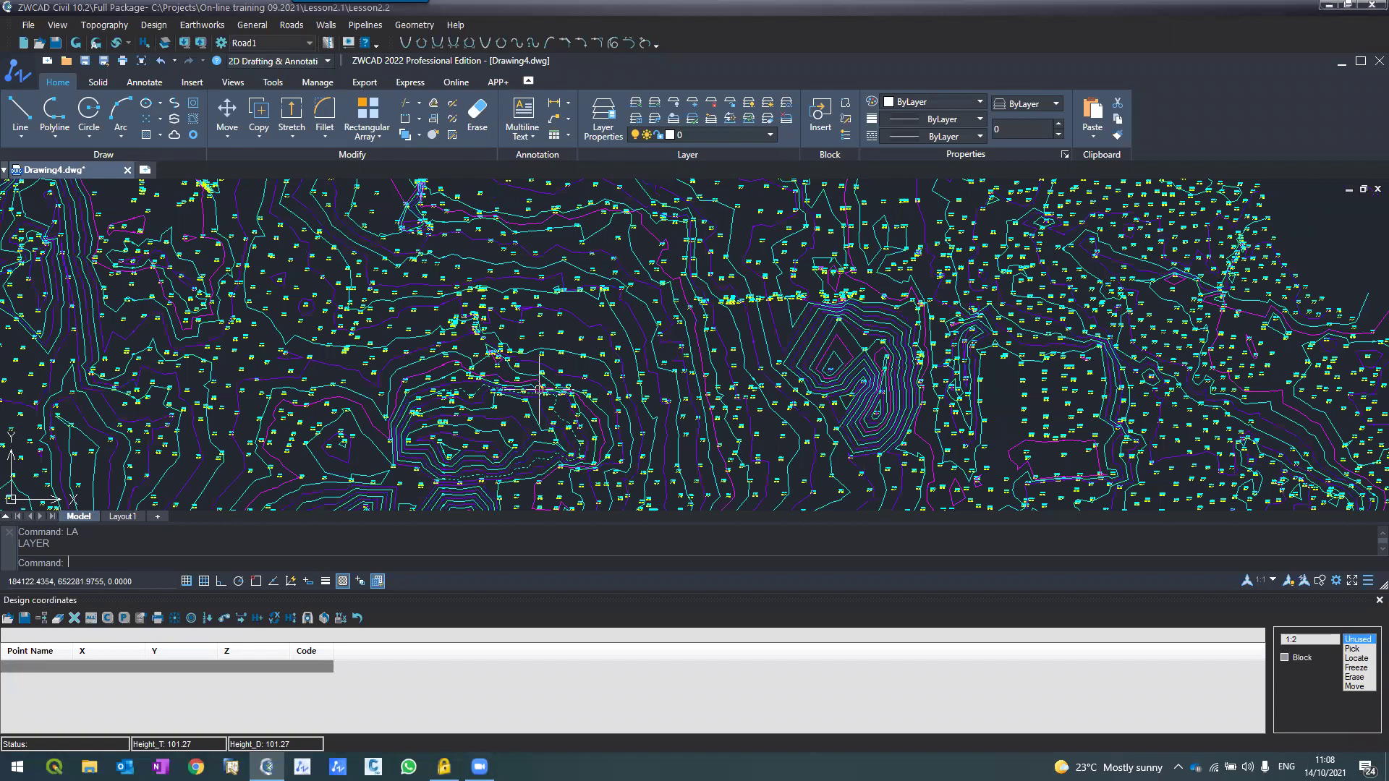
scroll(450, 417, up, 3)
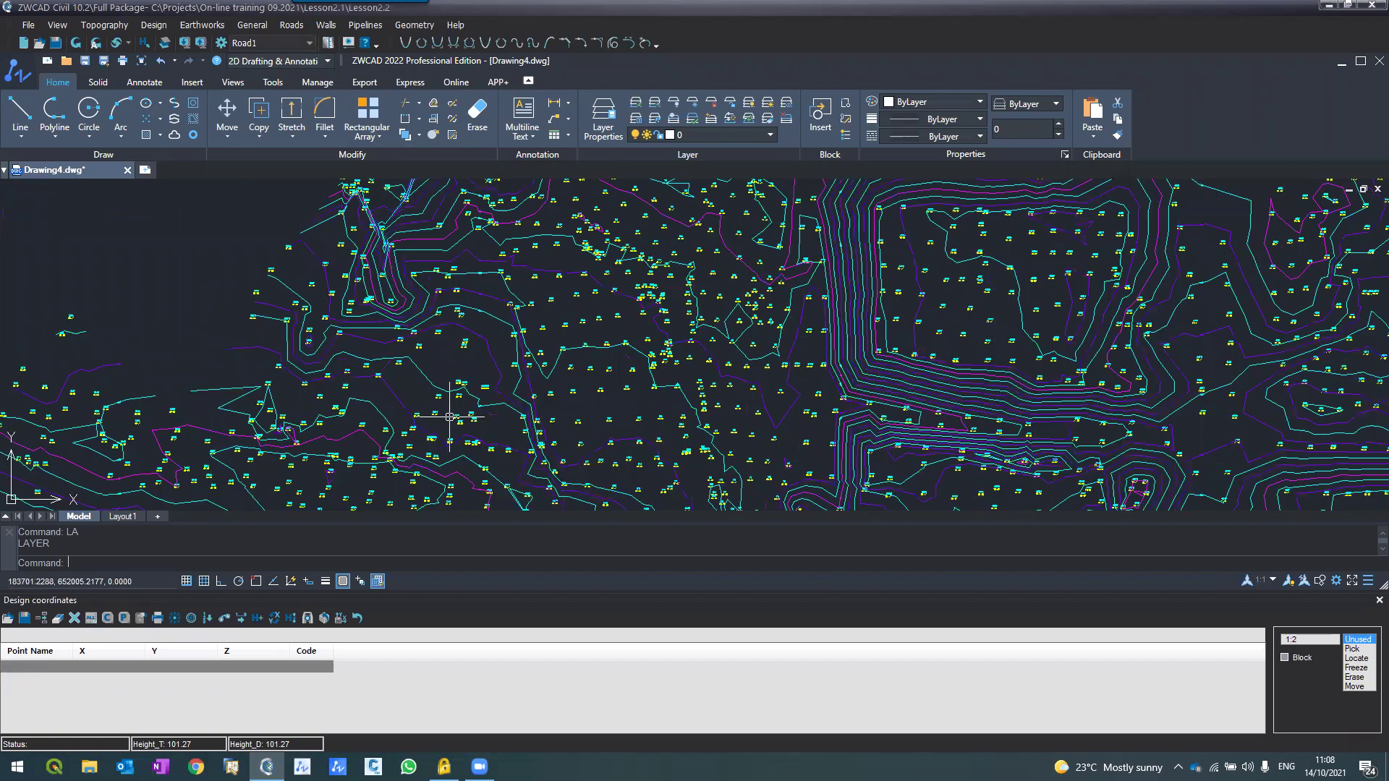
scroll(593, 225, up, 2)
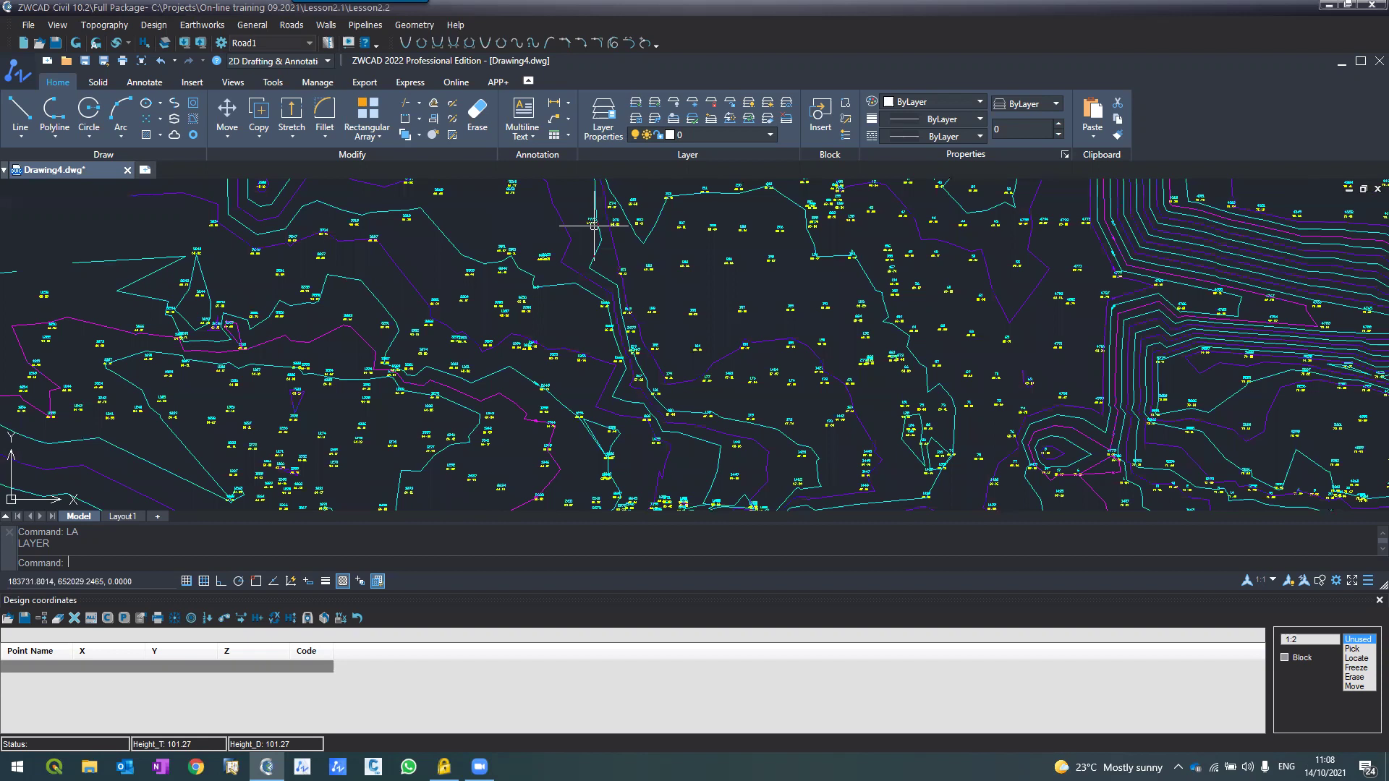
scroll(501, 292, down, 3)
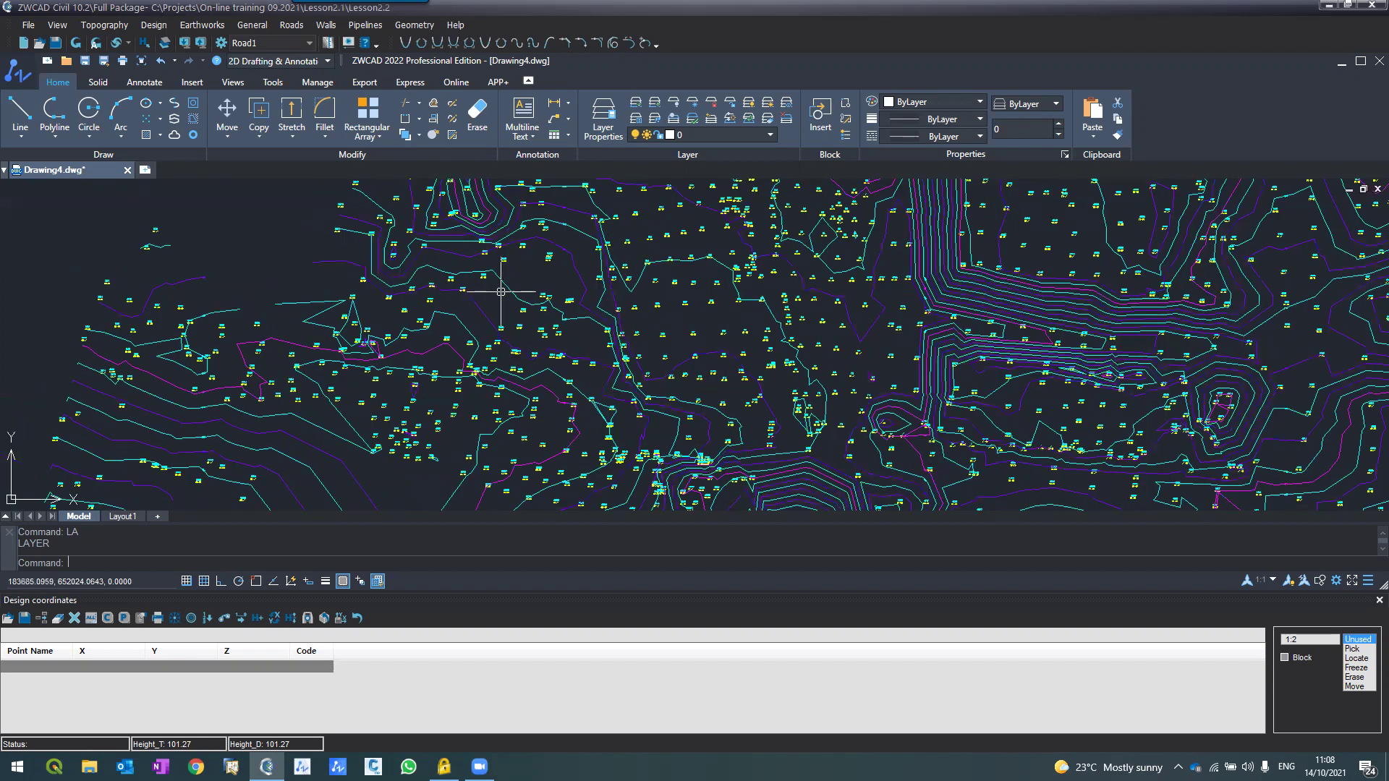
scroll(713, 319, up, 1)
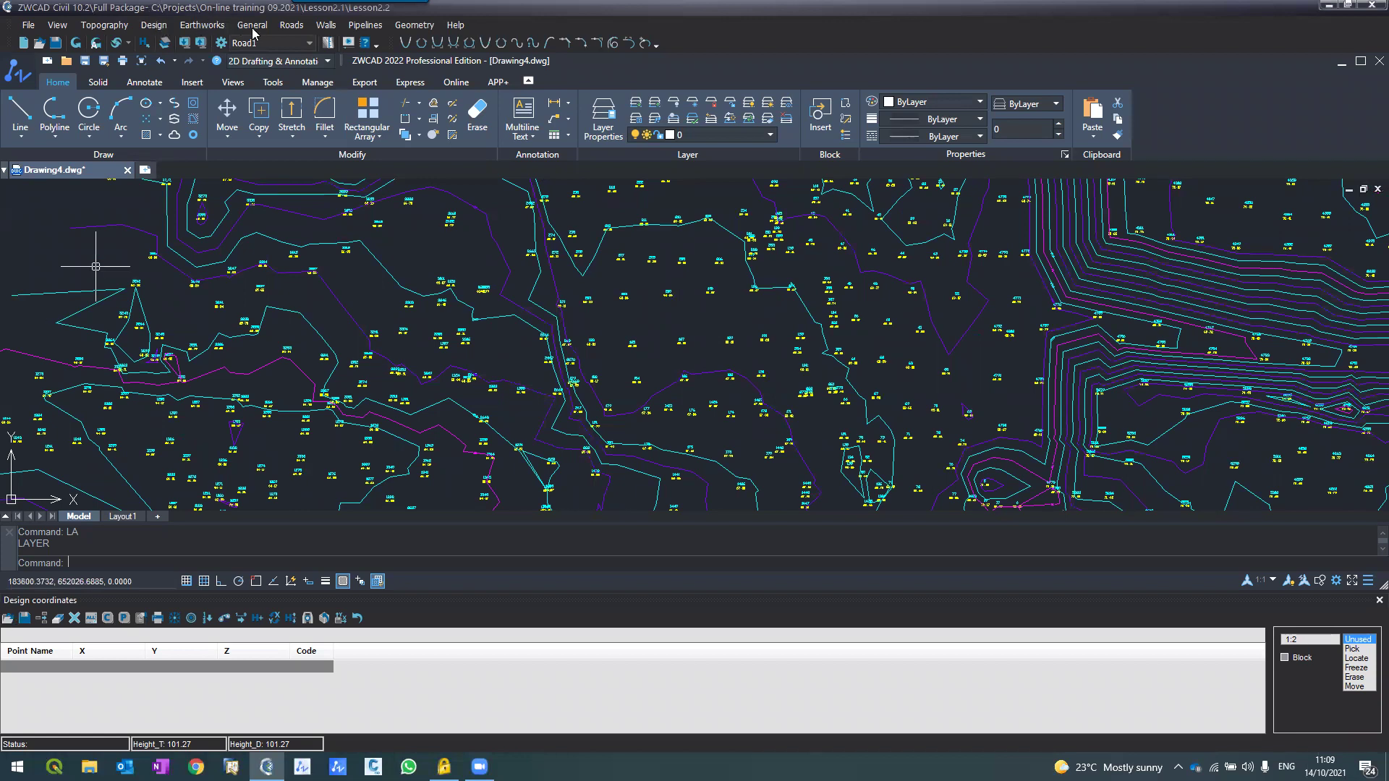
click(348, 346)
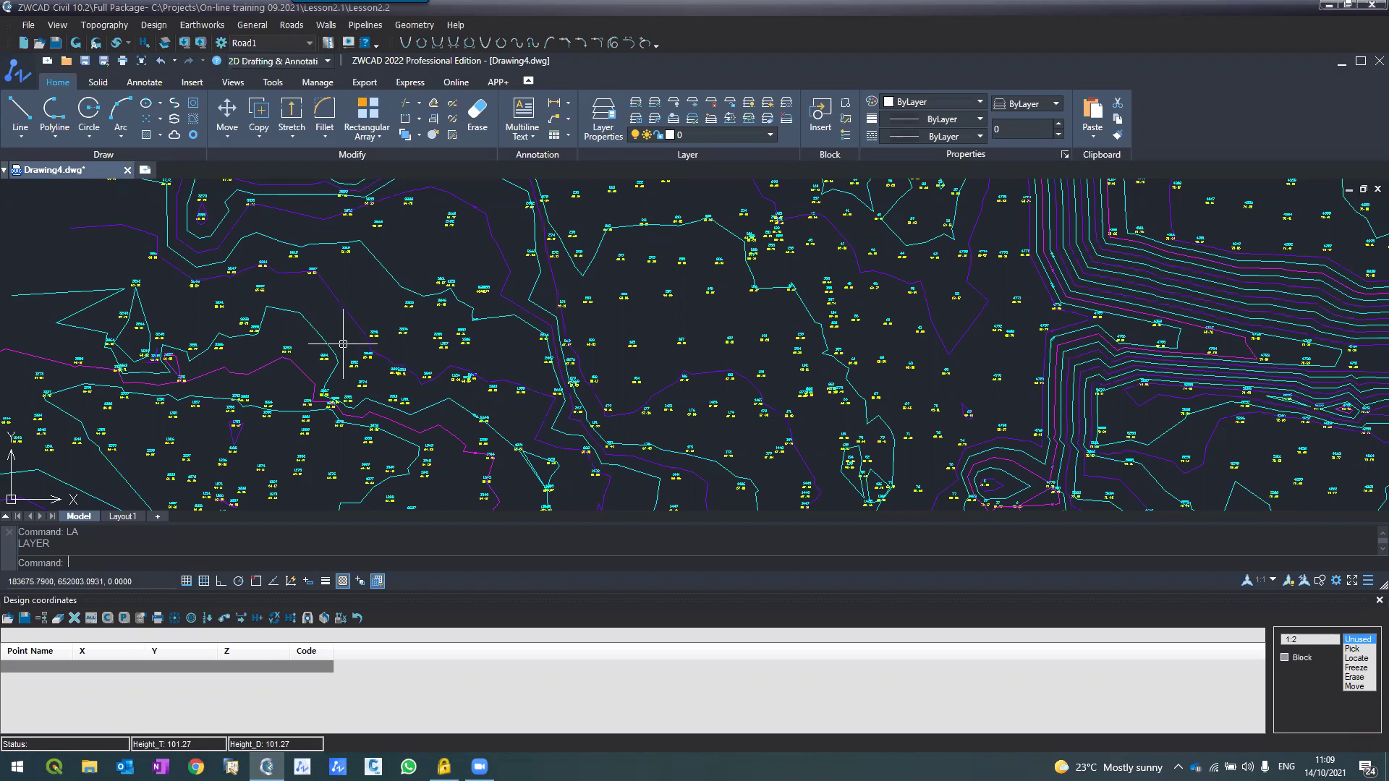
click(1353, 649)
scroll(644, 329, up, 5)
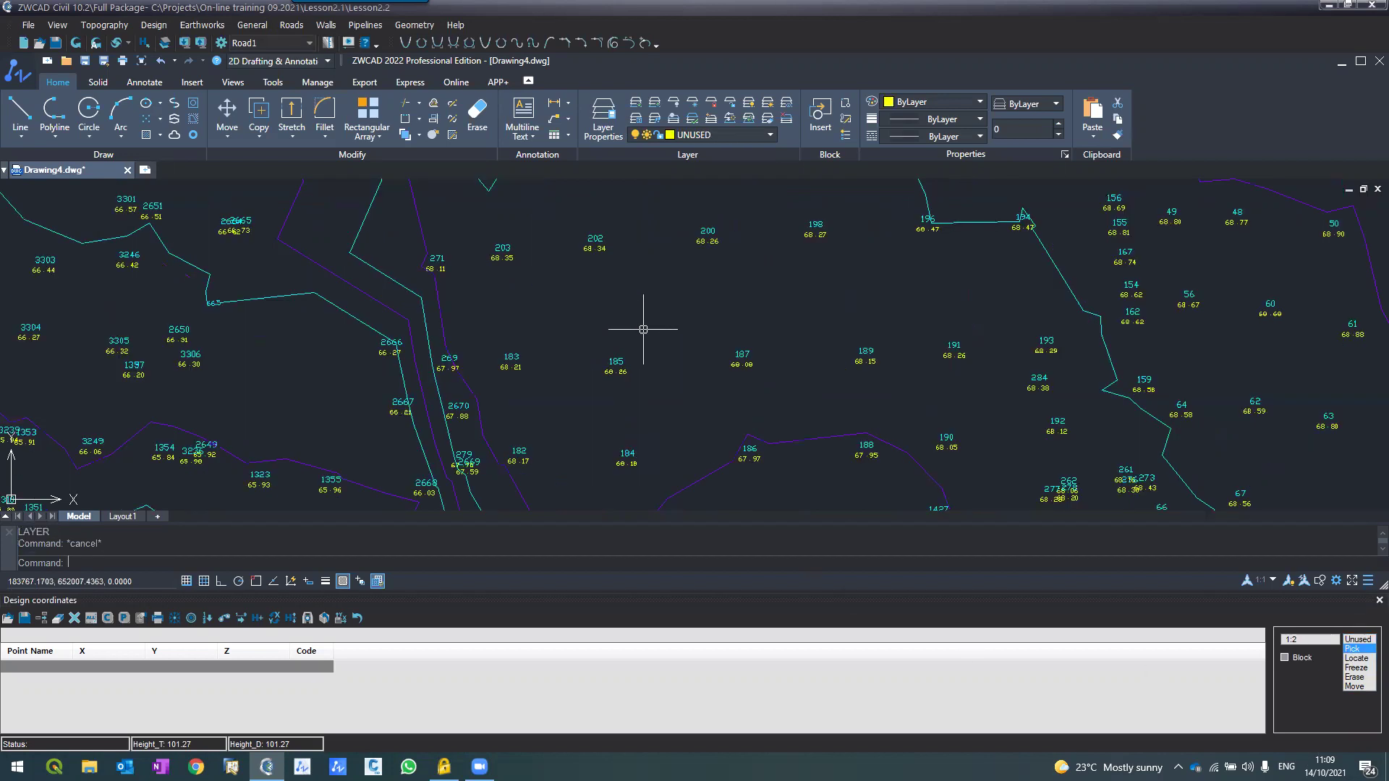
scroll(620, 297, down, 2)
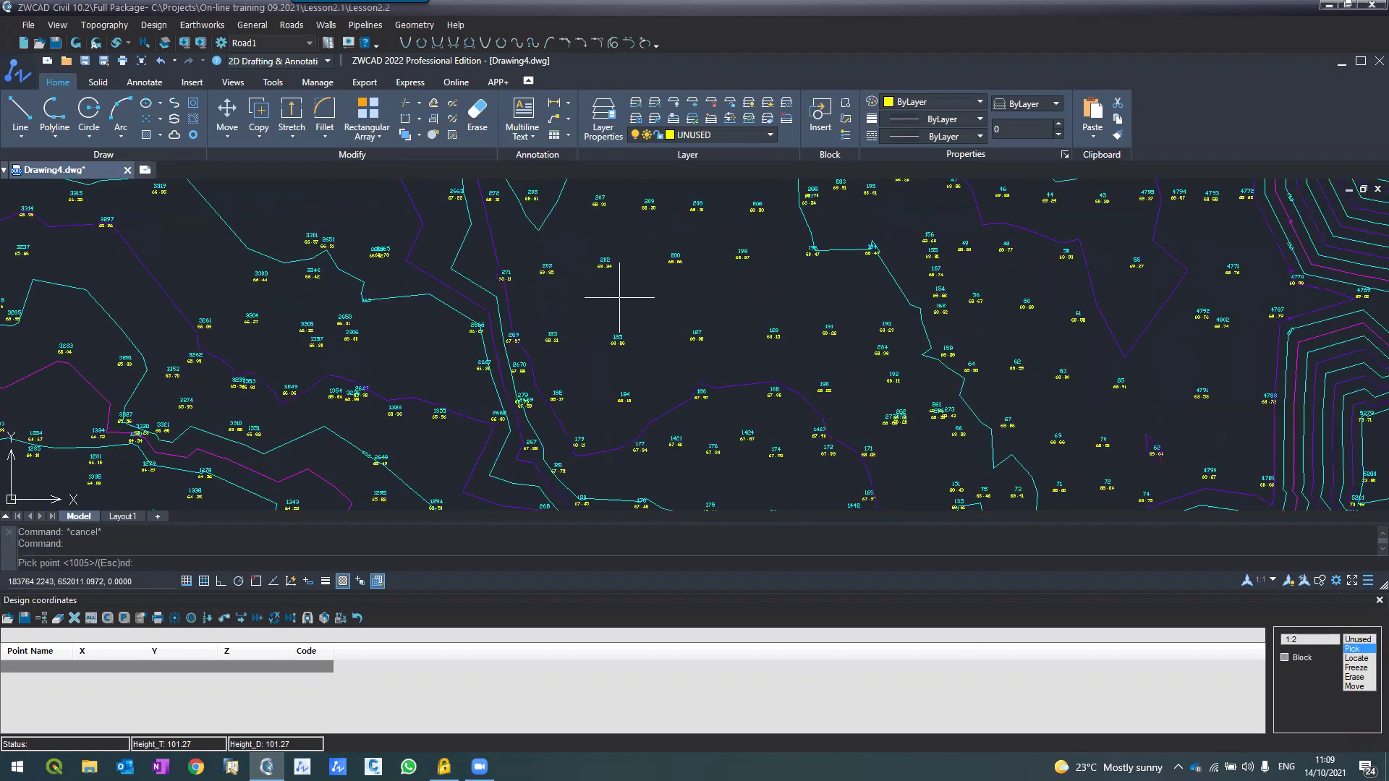
scroll(620, 296, down, 2)
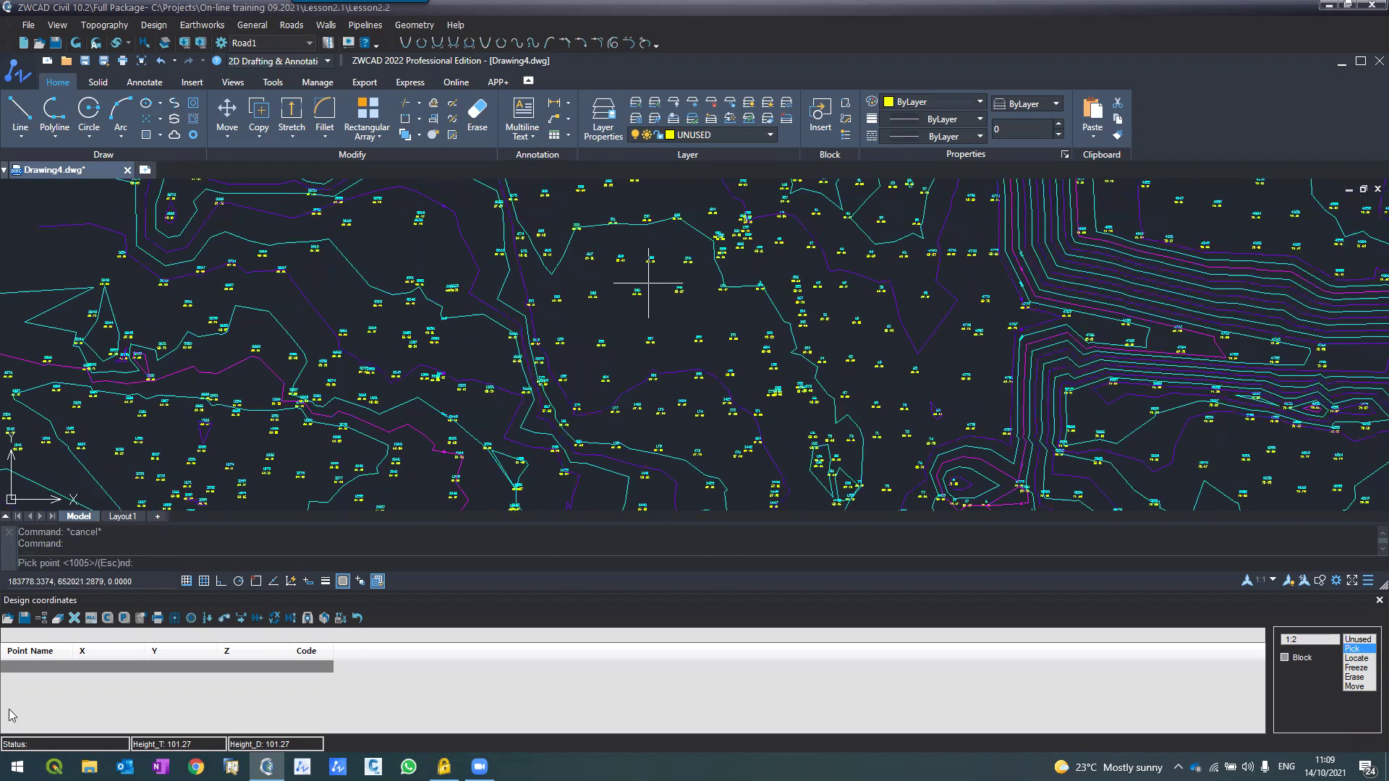
click(613, 313)
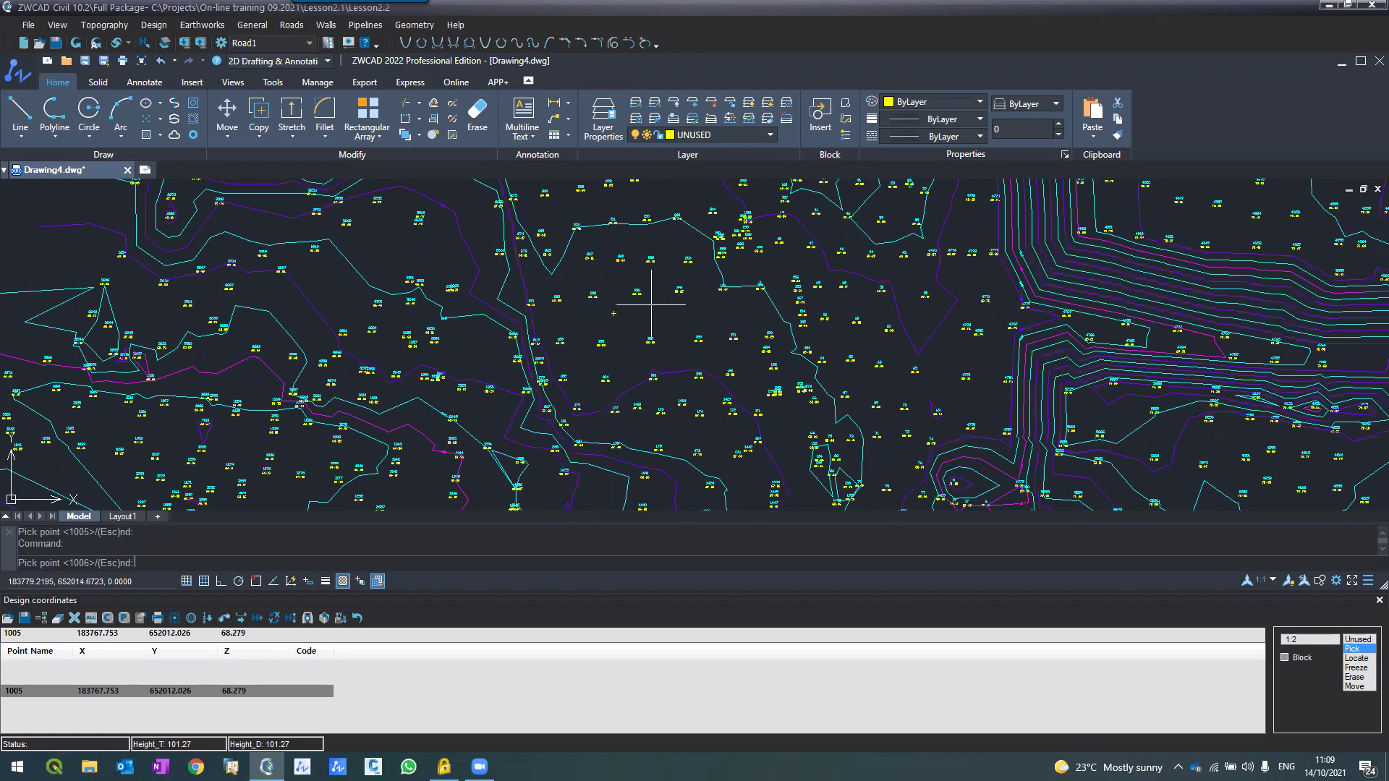
Step: Pick seven more design points across the flat area around survey points 184, 187, 189, 191 and 198
scroll(651, 304, up, 3)
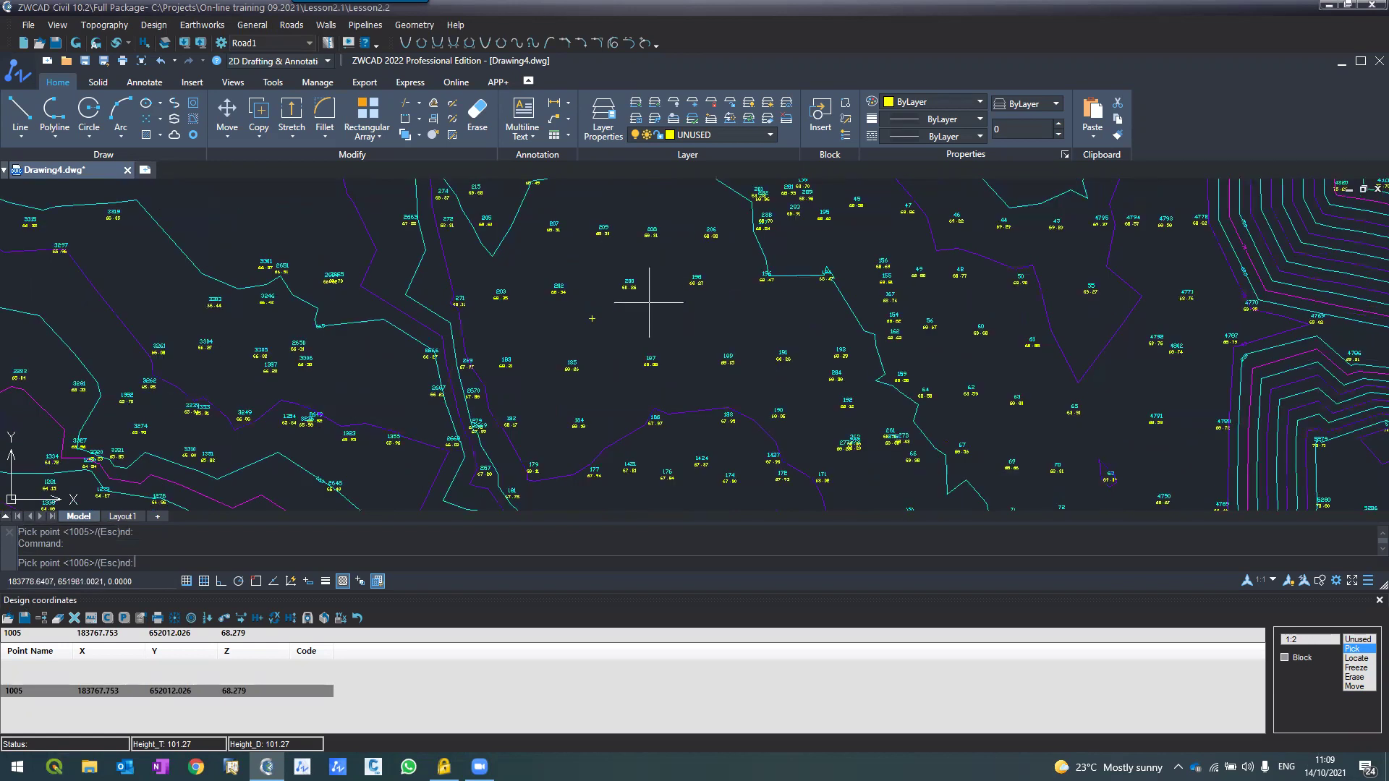
scroll(649, 303, up, 2)
click(706, 319)
click(854, 305)
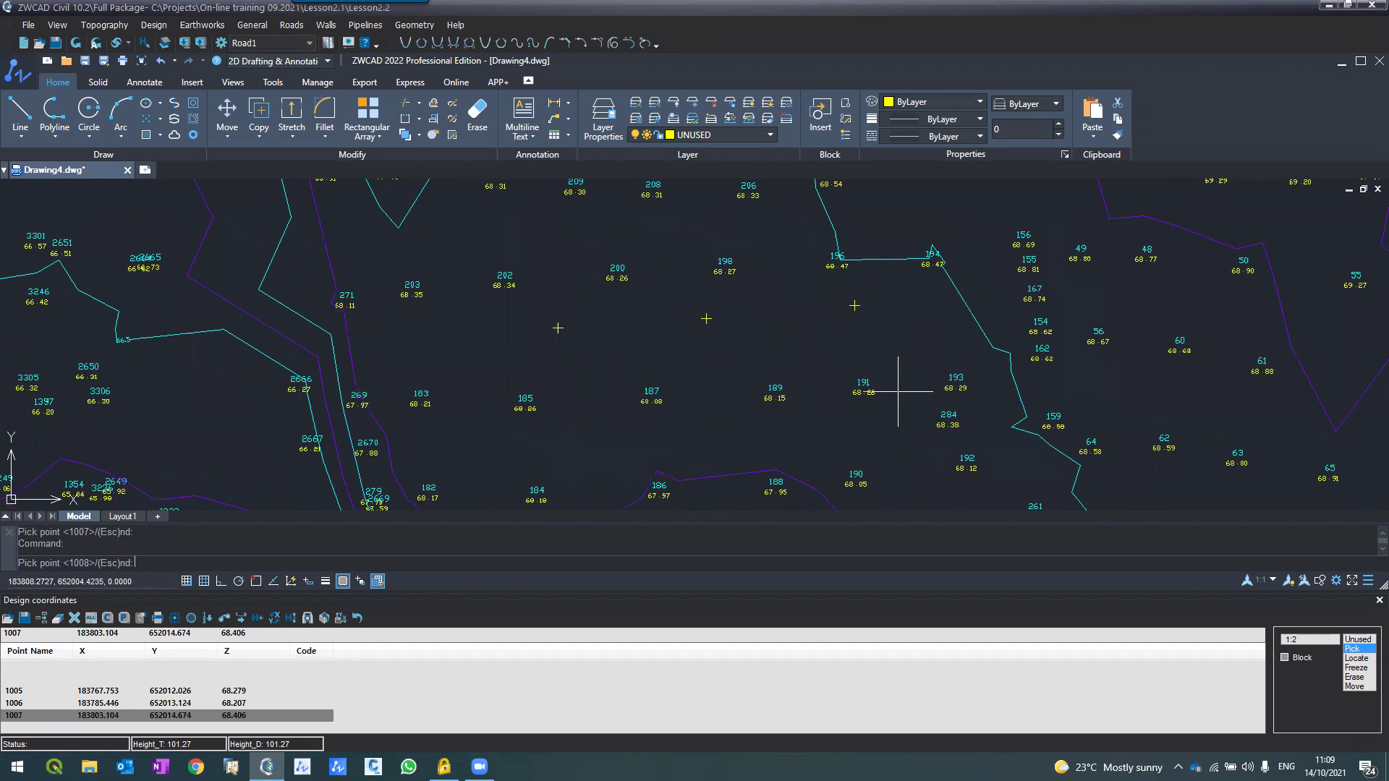
click(898, 391)
click(823, 433)
click(708, 447)
click(716, 384)
click(571, 430)
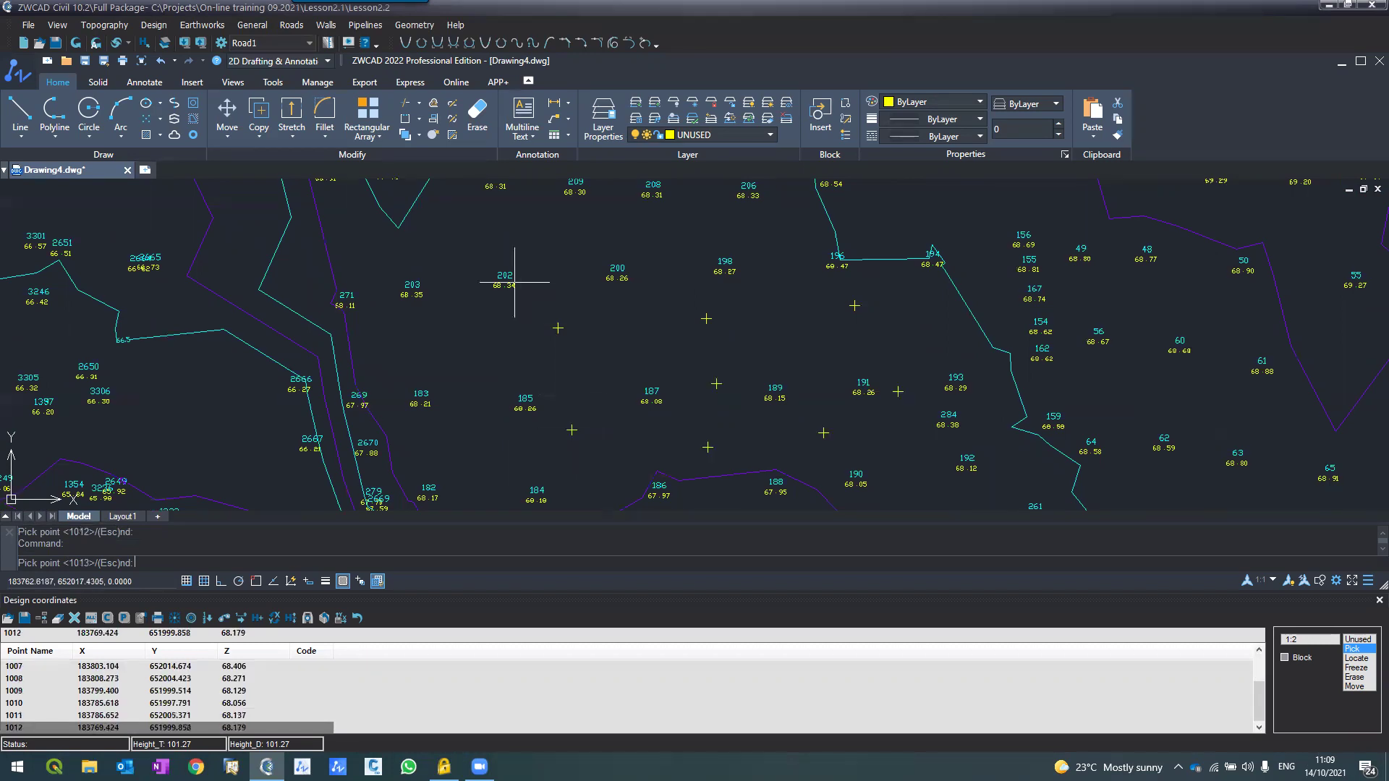
Step: Pick nine more design points along the southern and western sides of the flat area, and end the picking
scroll(514, 282, down, 2)
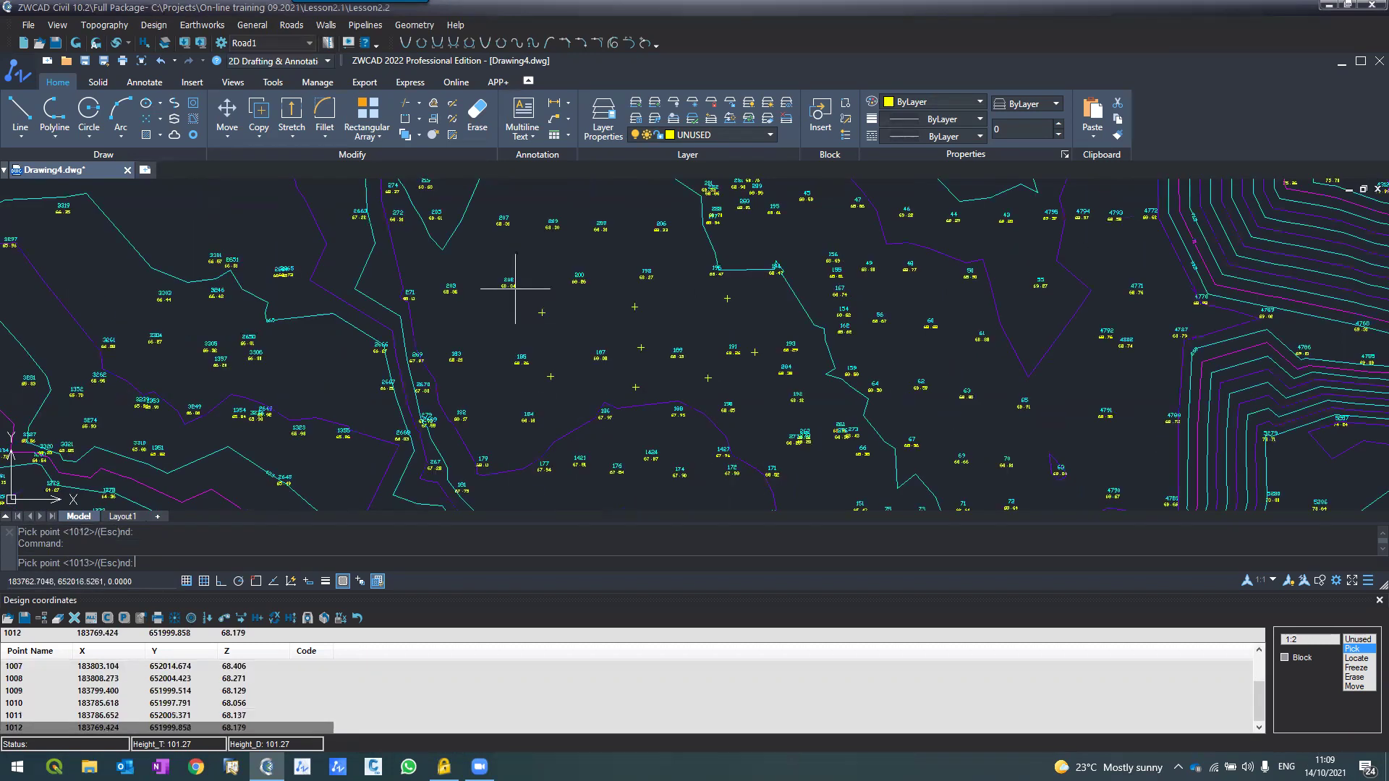
scroll(637, 432, up, 2)
click(849, 452)
click(710, 476)
click(655, 497)
click(481, 457)
click(397, 443)
click(353, 450)
click(337, 358)
click(296, 266)
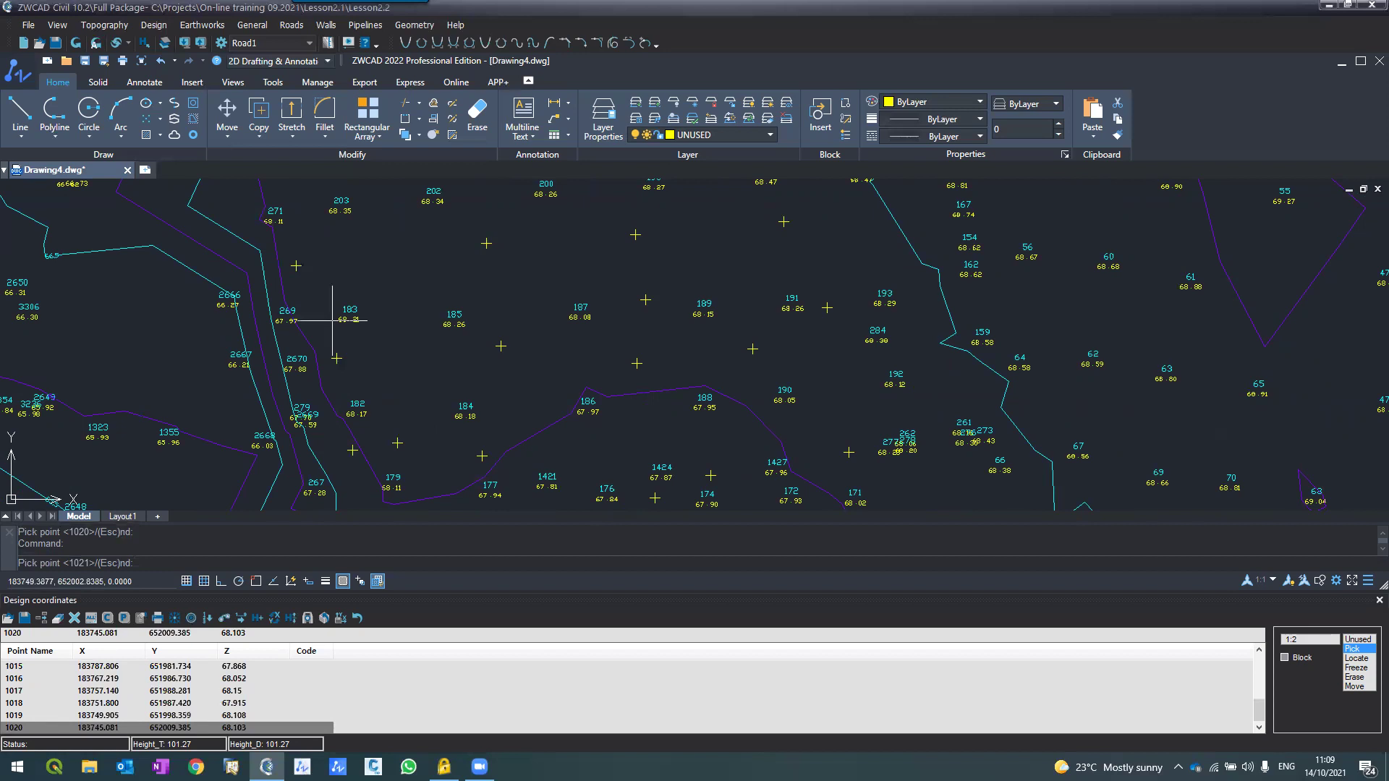
scroll(339, 334, down, 2)
click(334, 266)
scroll(426, 364, up, 1)
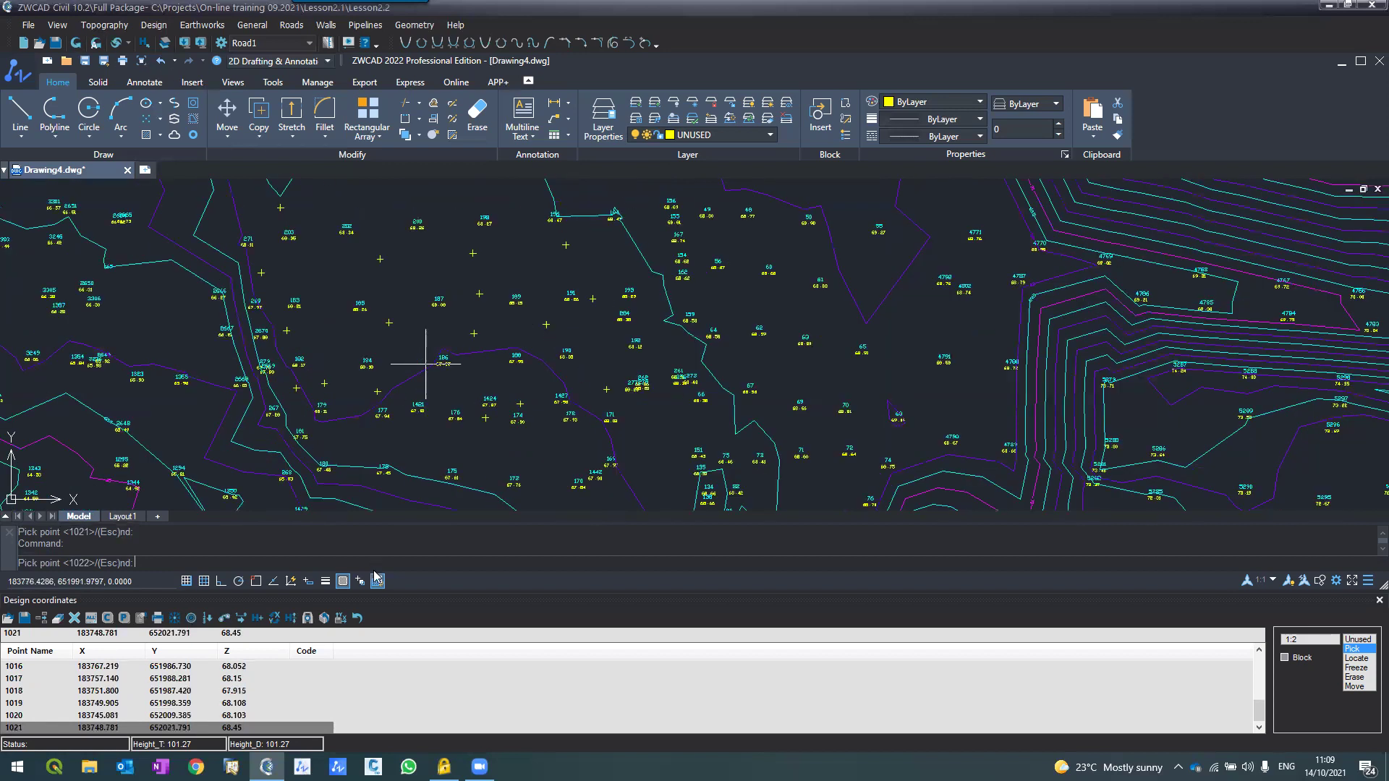
key(Escape)
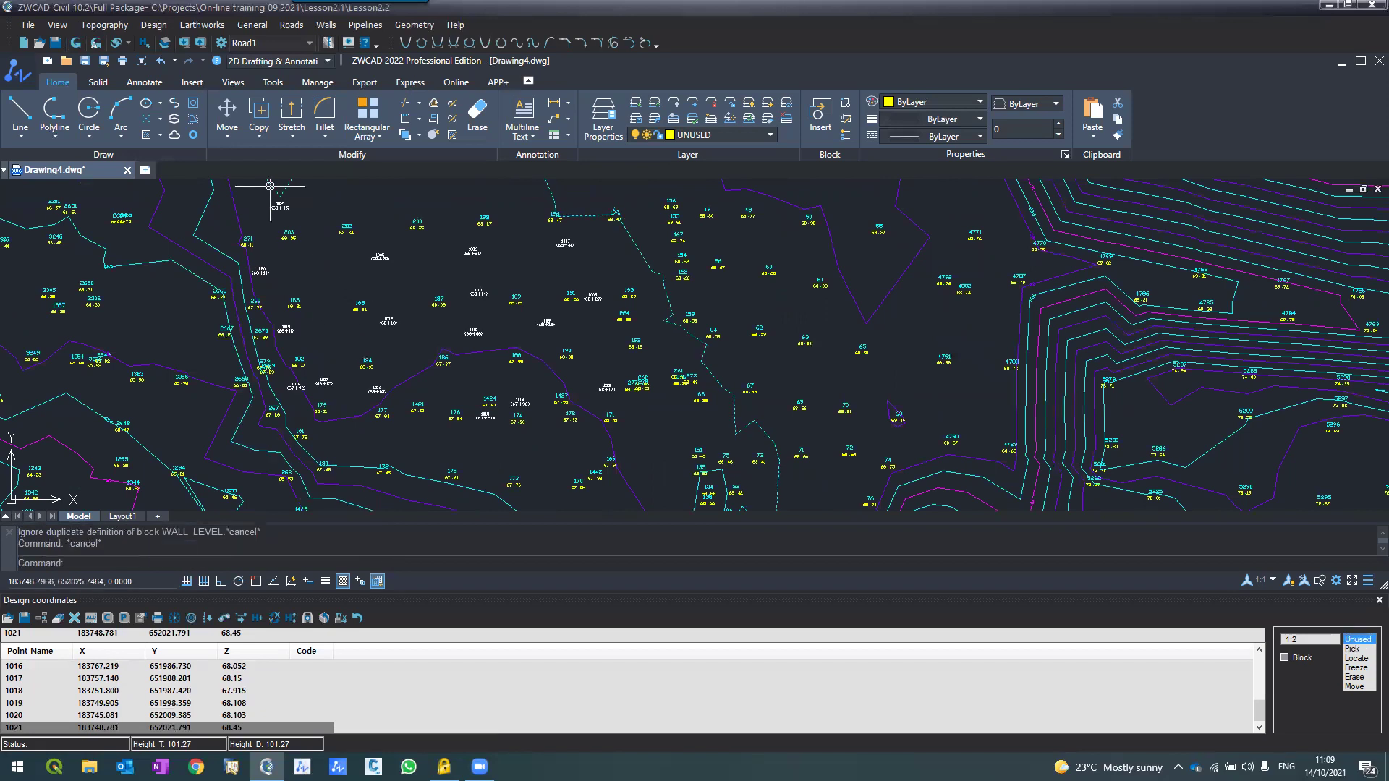
Step: Compare the labels of the new design points with the neighbouring survey point labels
scroll(273, 192, up, 8)
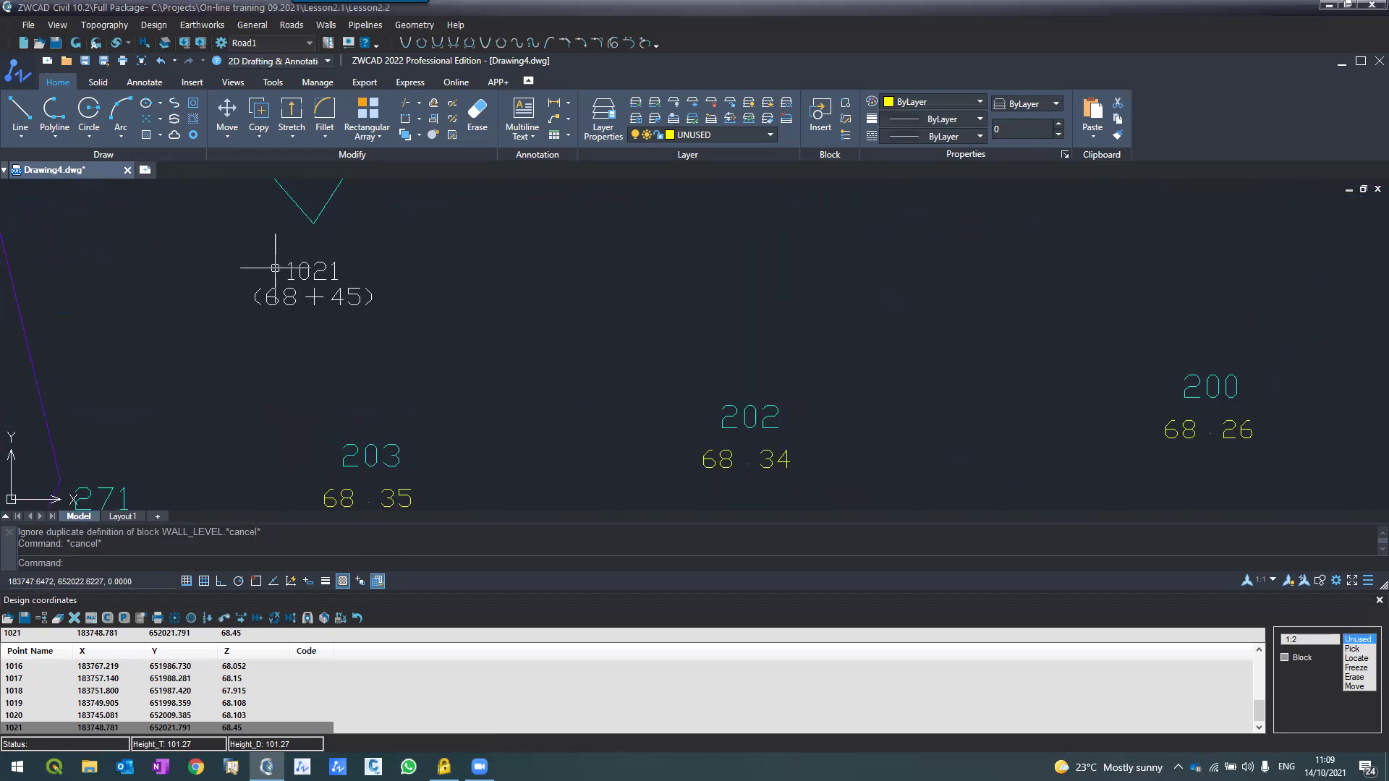
scroll(275, 269, down, 4)
scroll(341, 341, up, 5)
scroll(318, 289, down, 4)
scroll(297, 261, up, 3)
scroll(471, 397, down, 4)
scroll(459, 347, up, 4)
scroll(445, 346, down, 4)
scroll(440, 344, down, 2)
scroll(434, 342, down, 2)
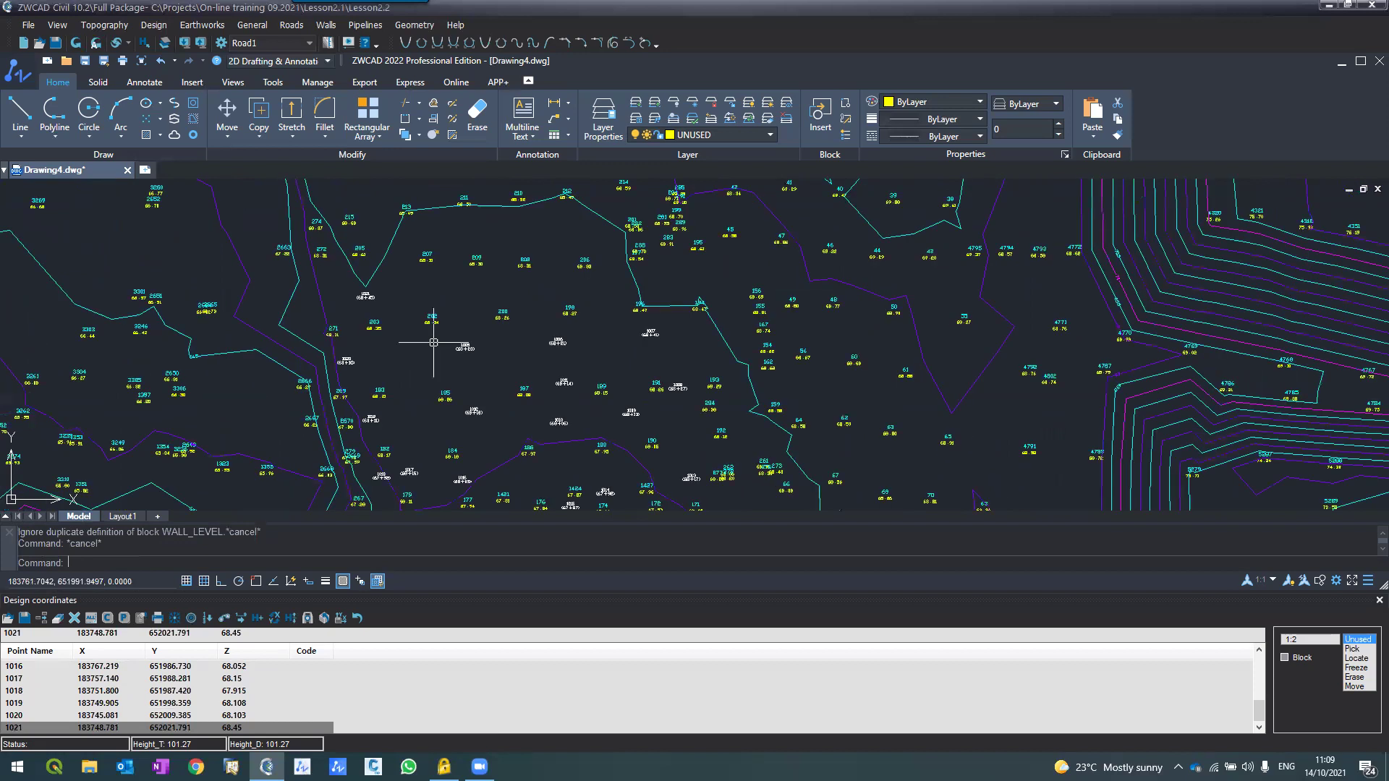
Step: Review the picked design points across the flat area and their rows in the design coordinates table
scroll(433, 342, down, 2)
scroll(467, 399, up, 2)
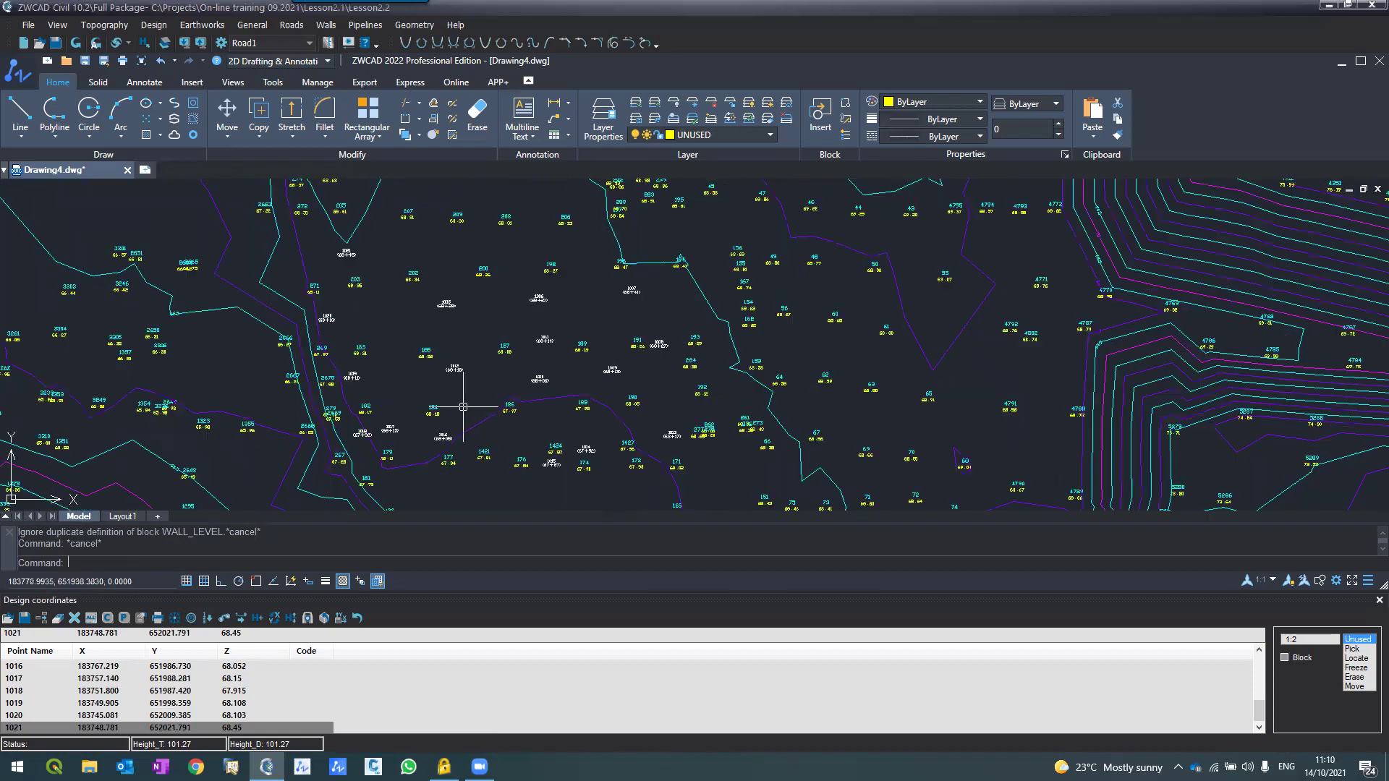
scroll(465, 402, up, 2)
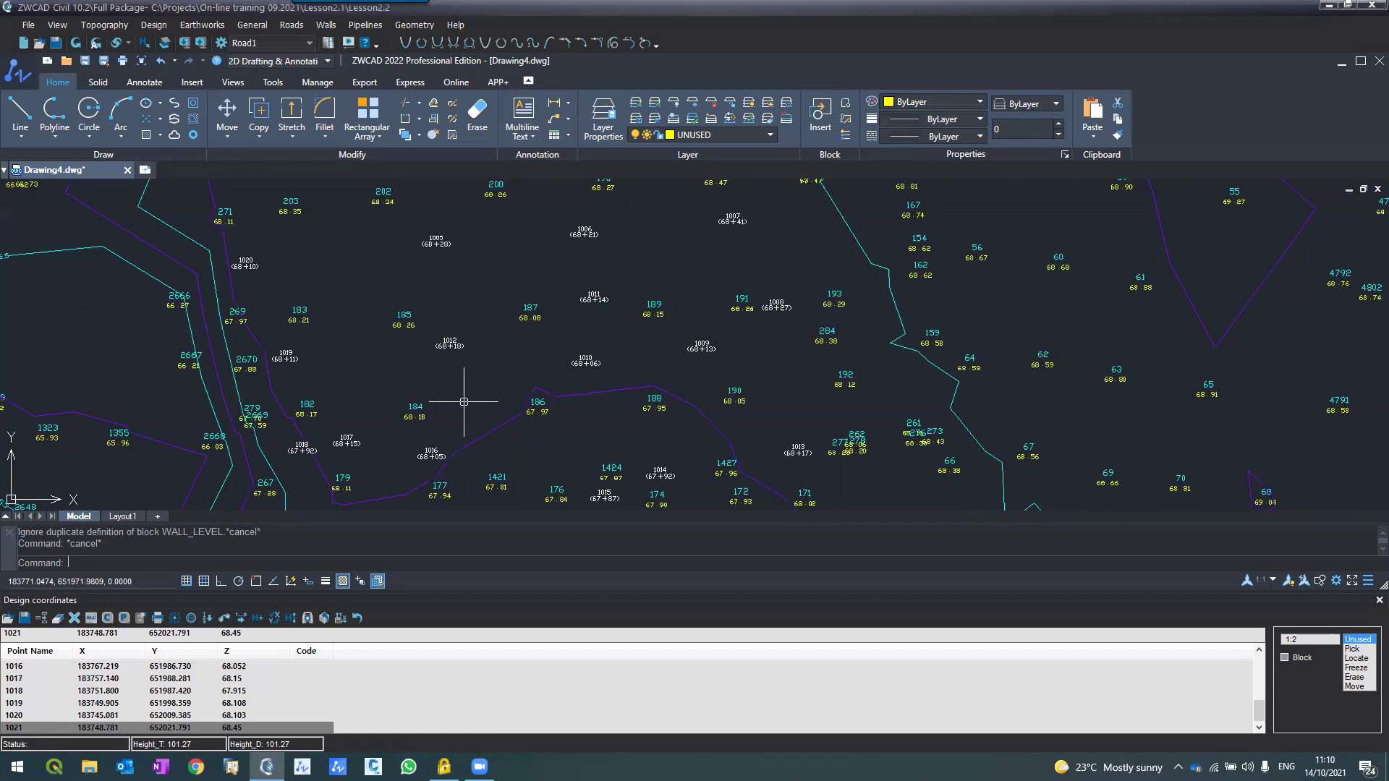
scroll(464, 402, down, 5)
click(1260, 650)
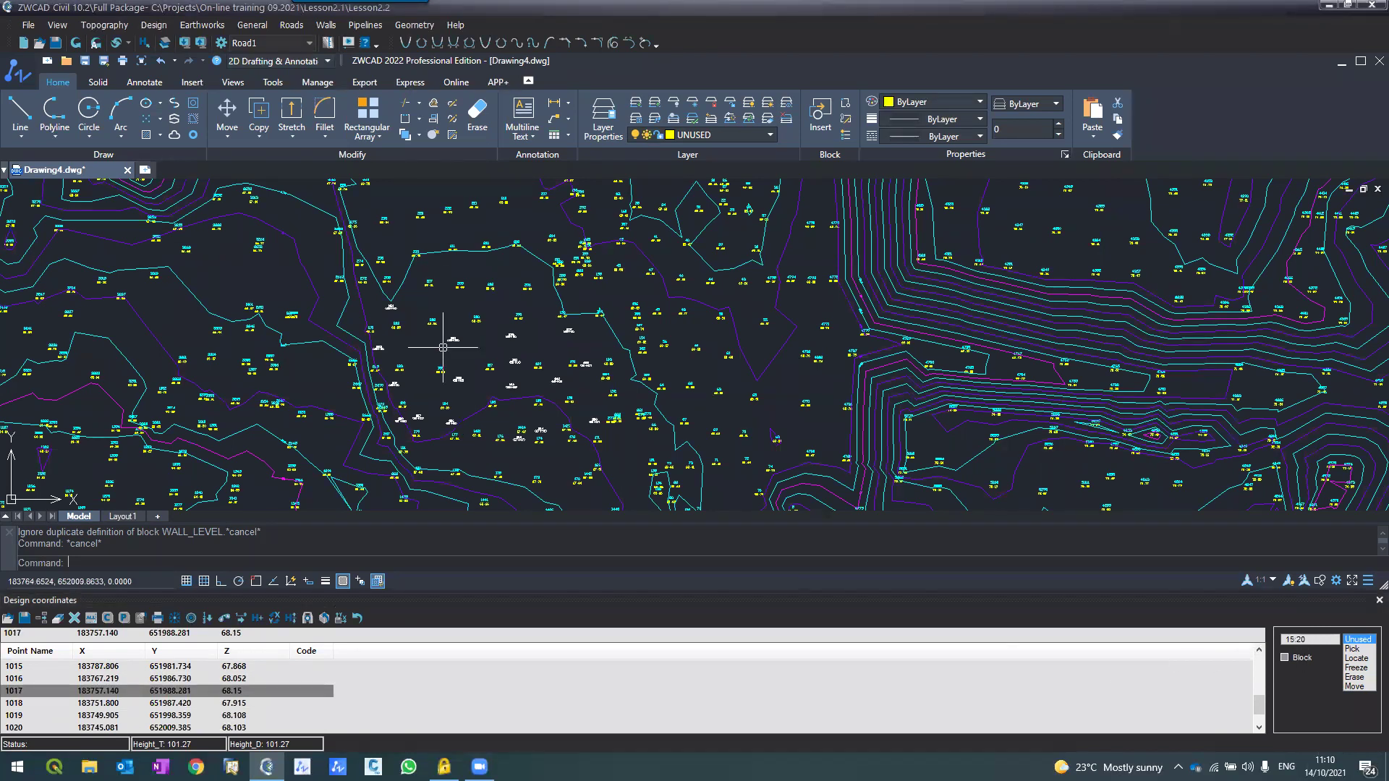
scroll(430, 356, up, 3)
scroll(430, 356, up, 2)
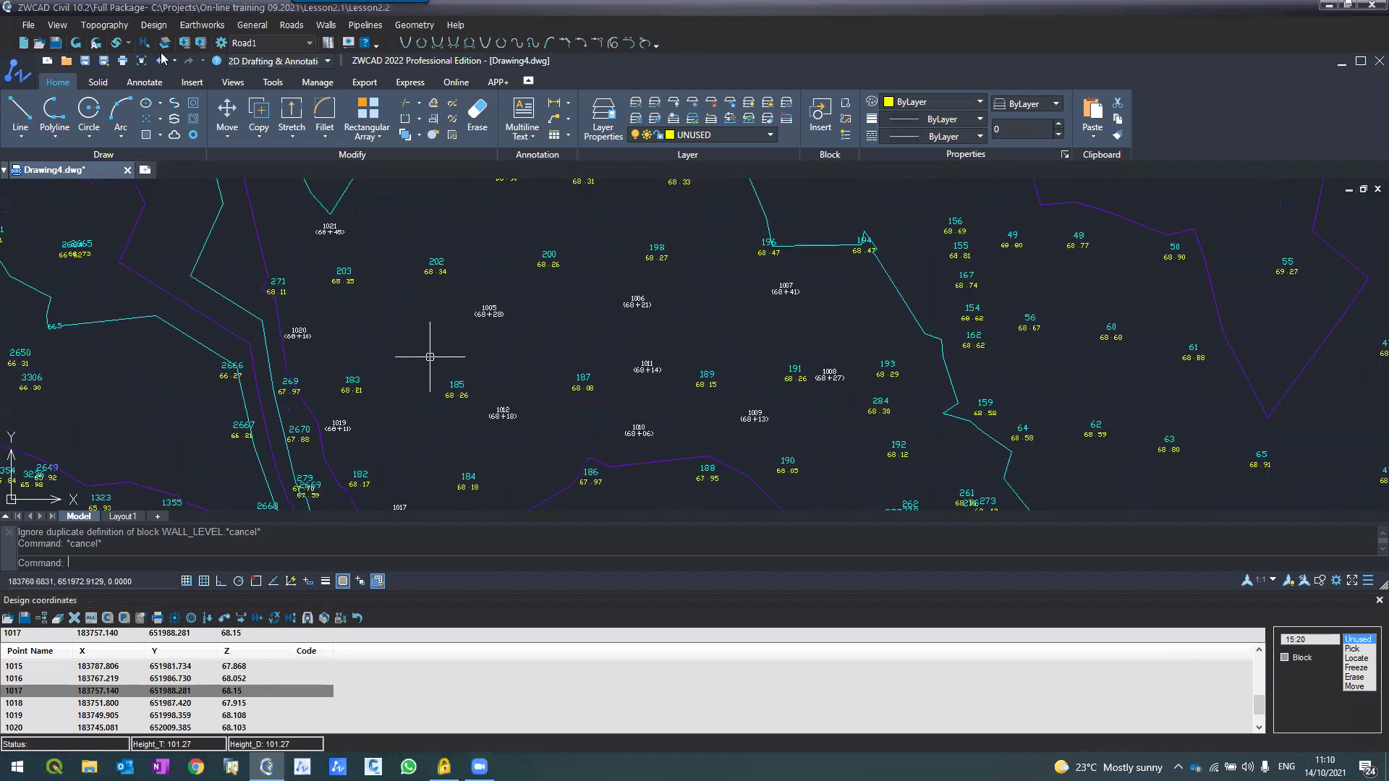
scroll(443, 371, down, 5)
Step: Open the design contour settings and compare them with the topography contour settings
click(153, 25)
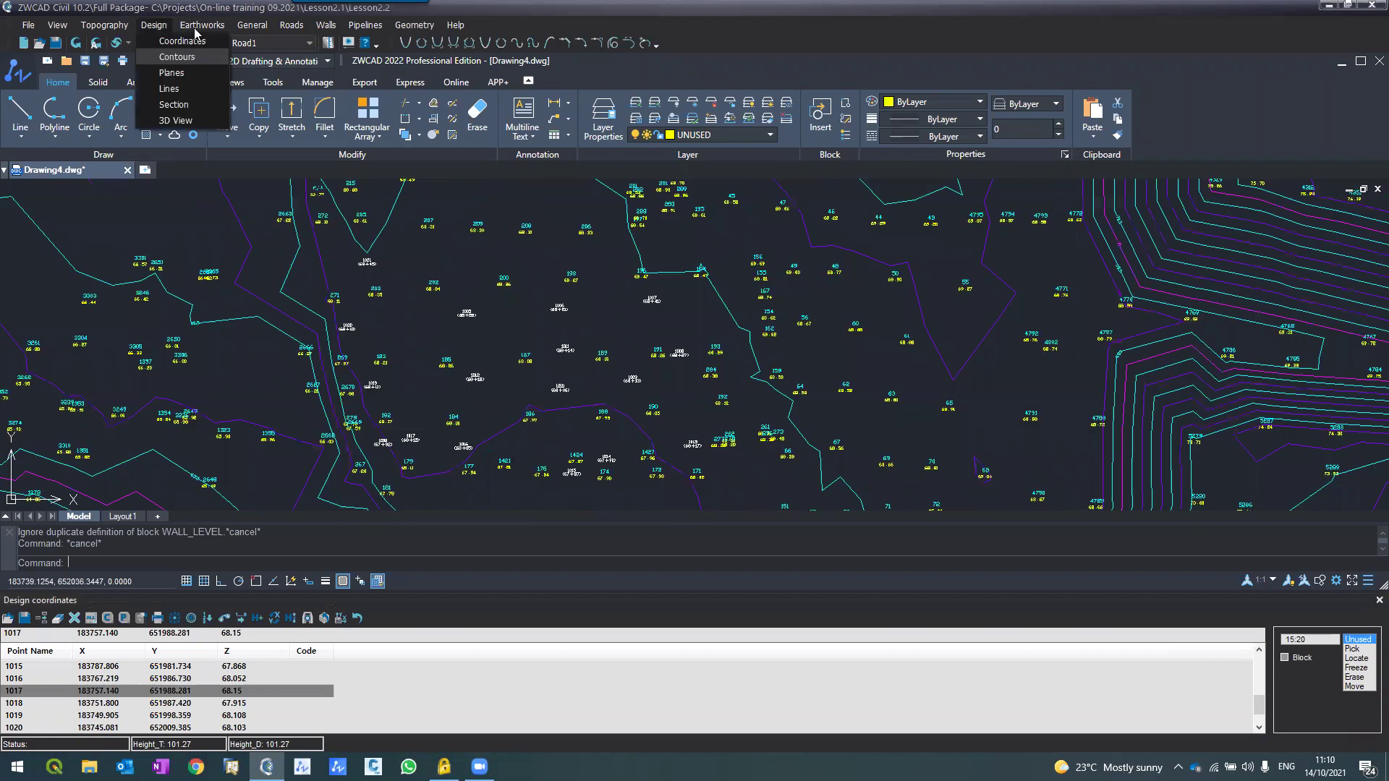
click(110, 25)
click(120, 57)
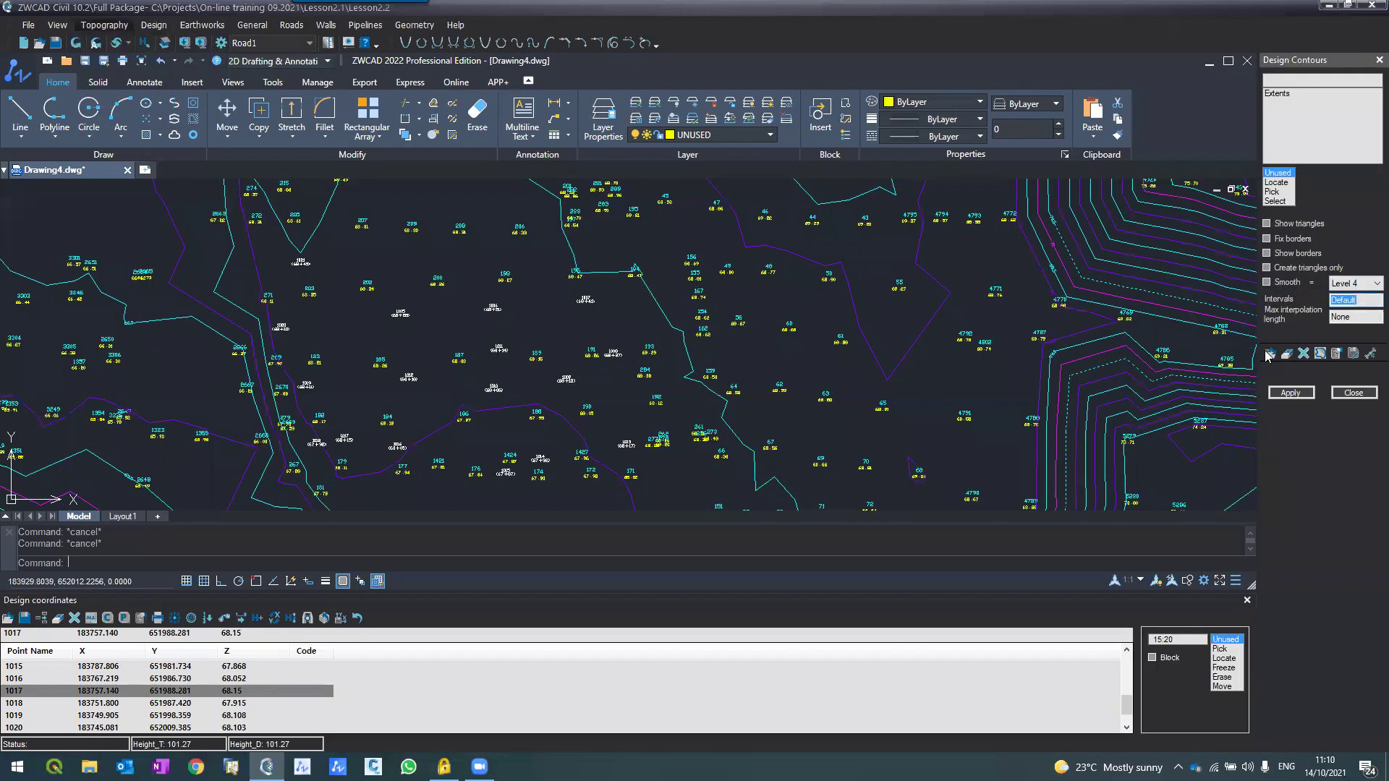
click(131, 27)
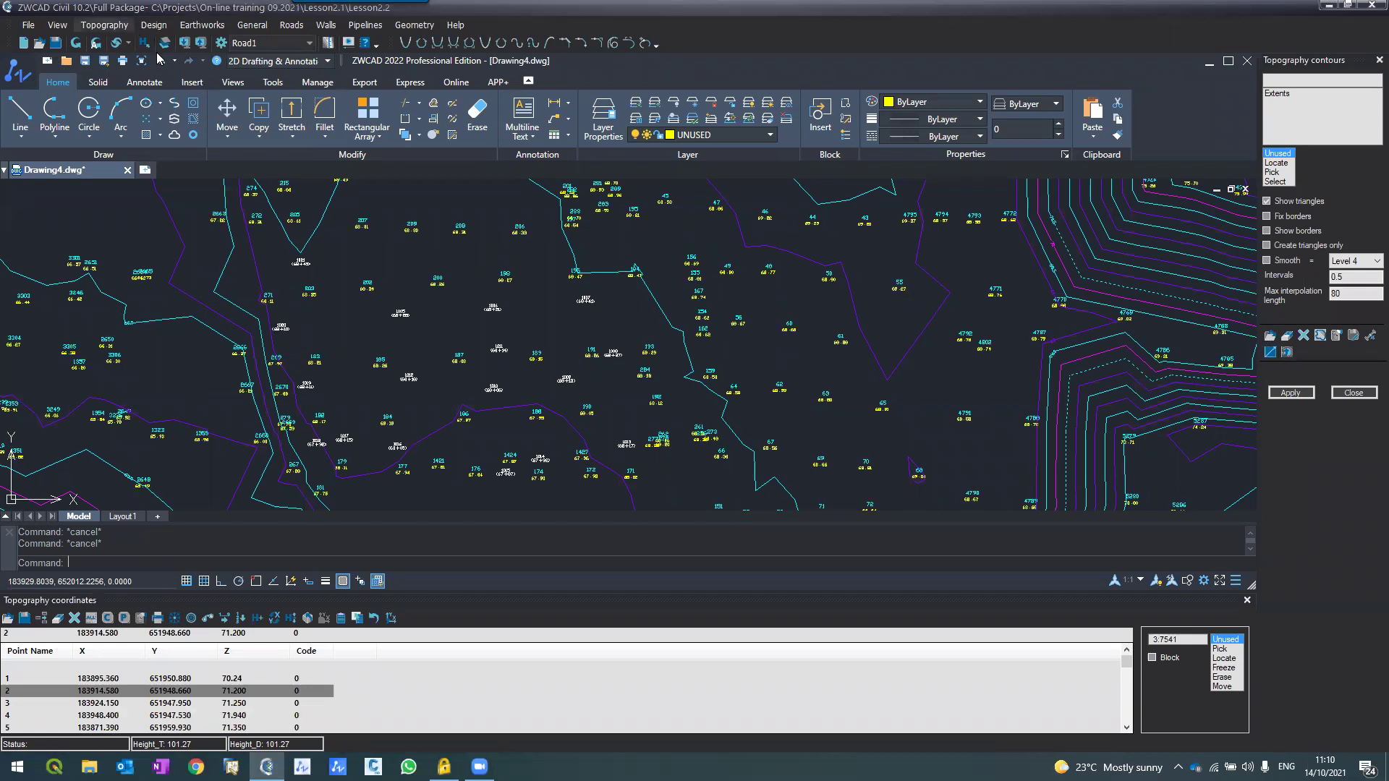
Step: Return to the design contour settings, set the intervals to 0.5 and generate the design contours
click(154, 26)
click(159, 57)
drag(1370, 300, 1280, 300)
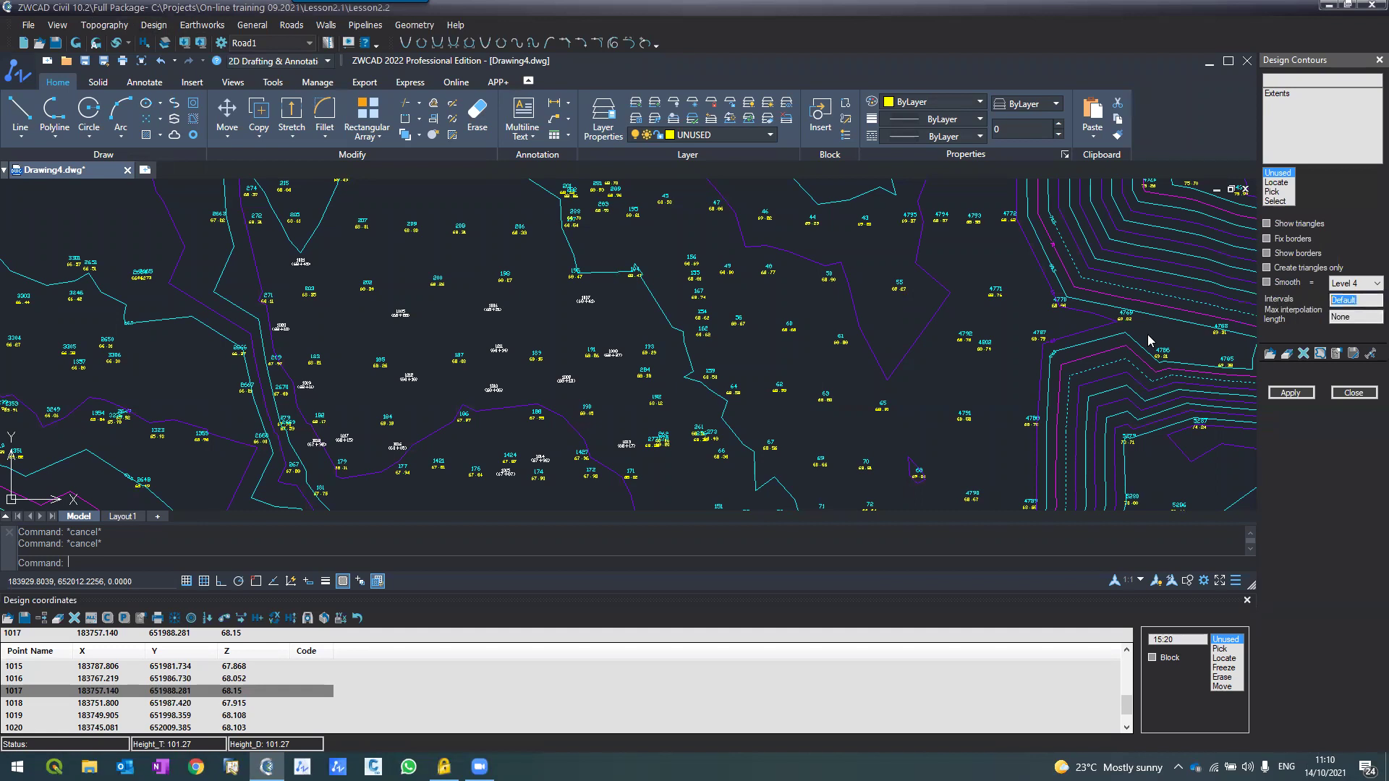
text(0.5)
key(Return)
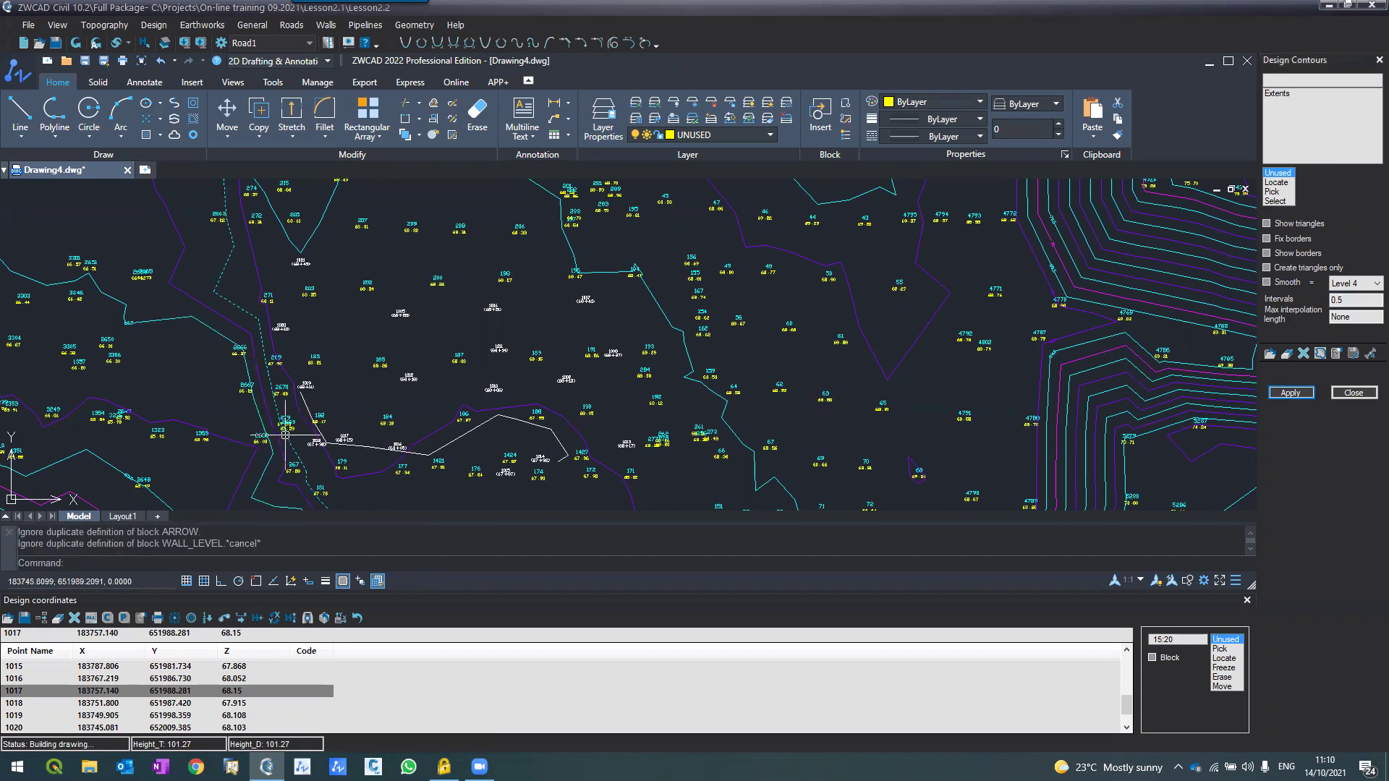
Step: Examine the generated design contour among the picked points and the topography contours
scroll(285, 419, up, 2)
scroll(304, 359, down, 2)
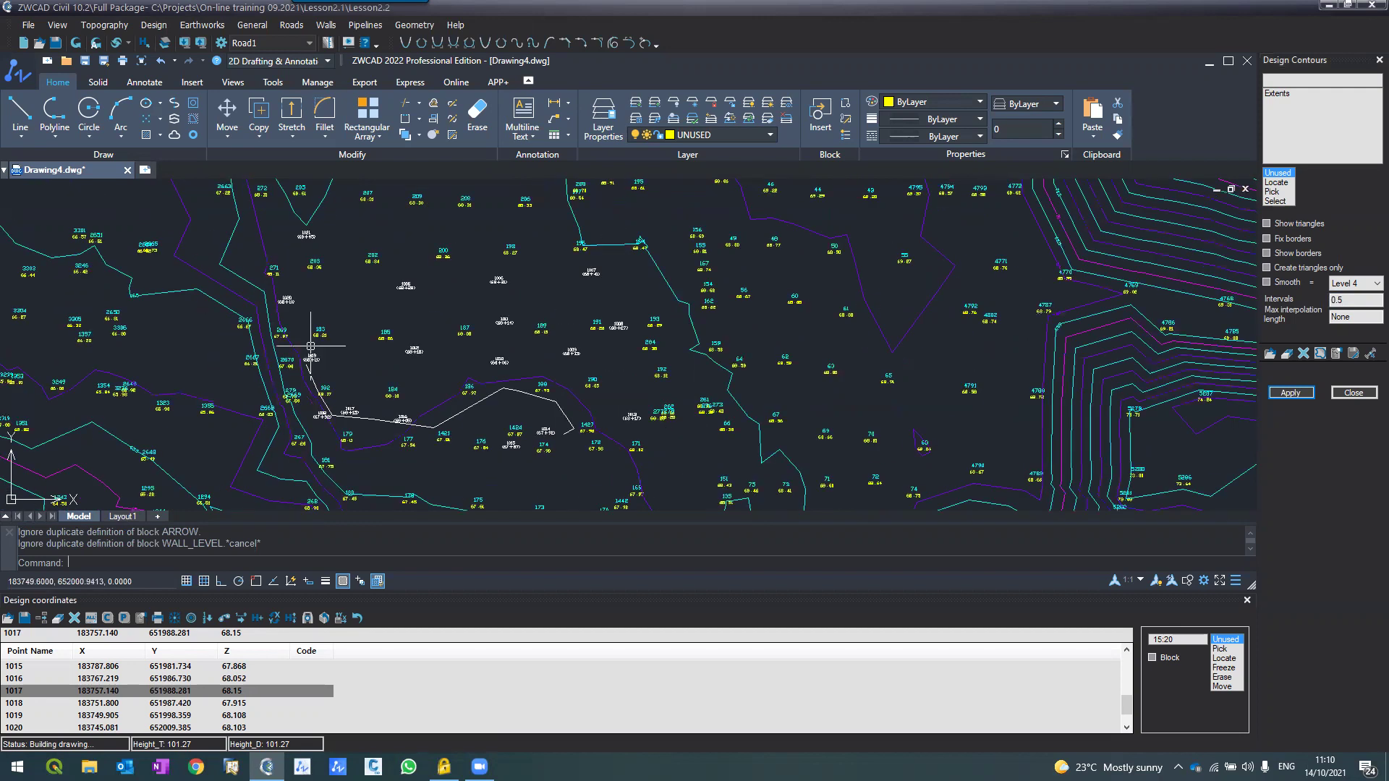
scroll(310, 346, down, 2)
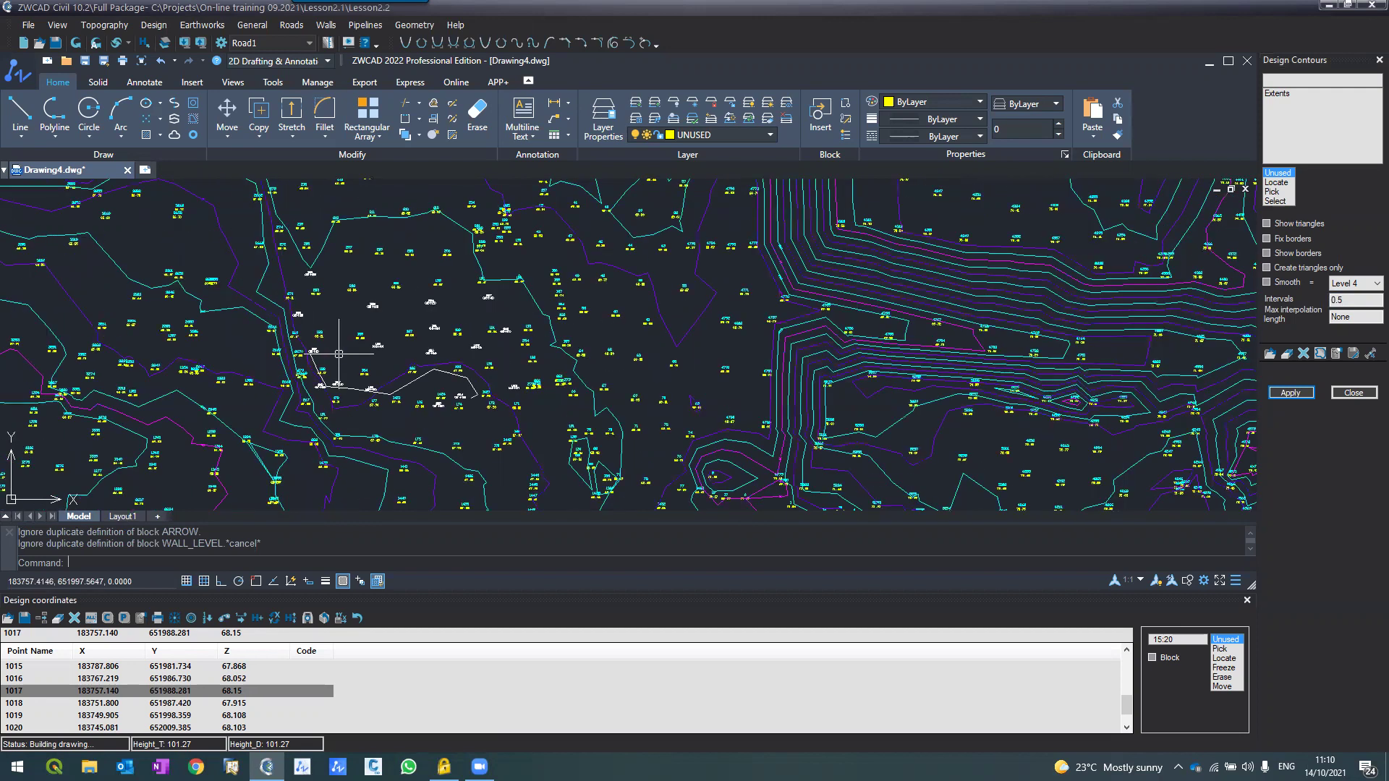
scroll(339, 354, up, 4)
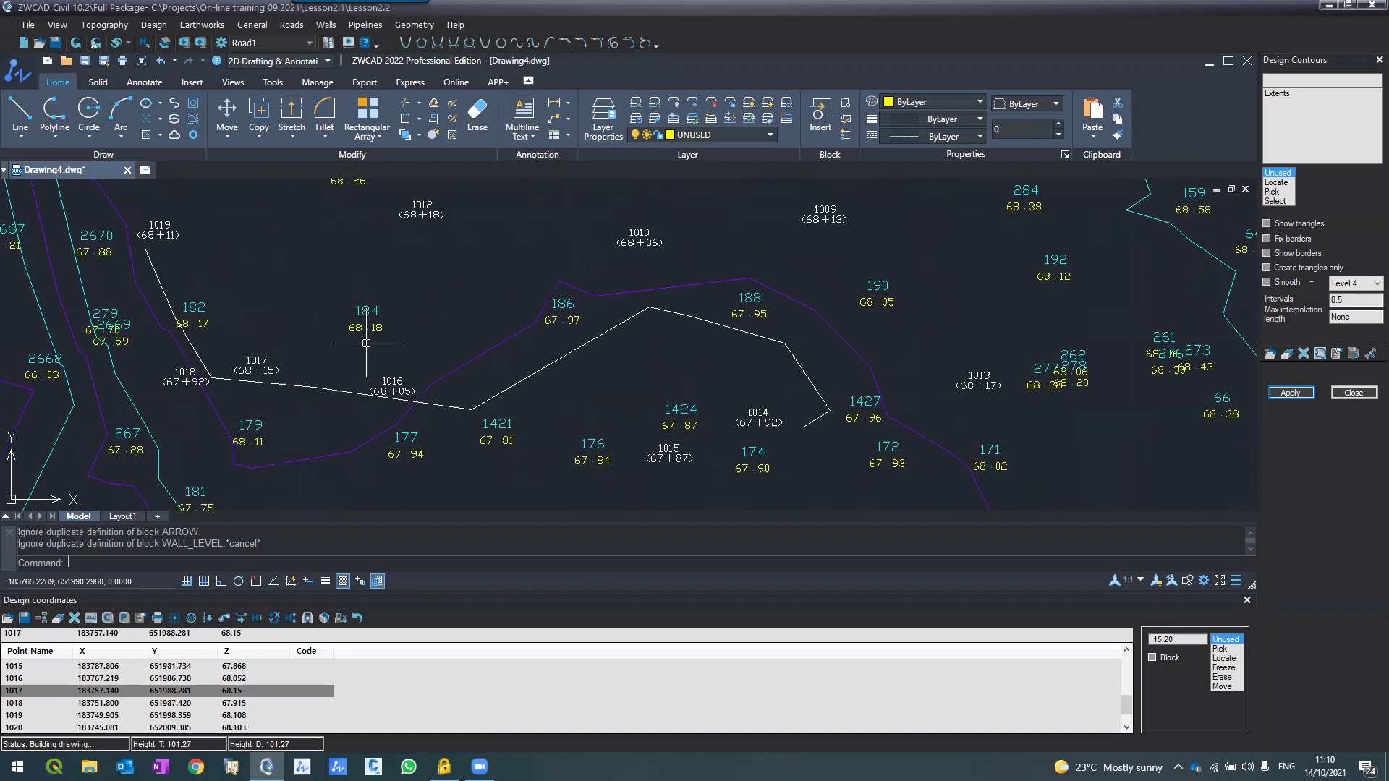
Step: Highlight the generated design contour and compare its path with the elevations of the surrounding design points
scroll(367, 343, down, 4)
click(417, 308)
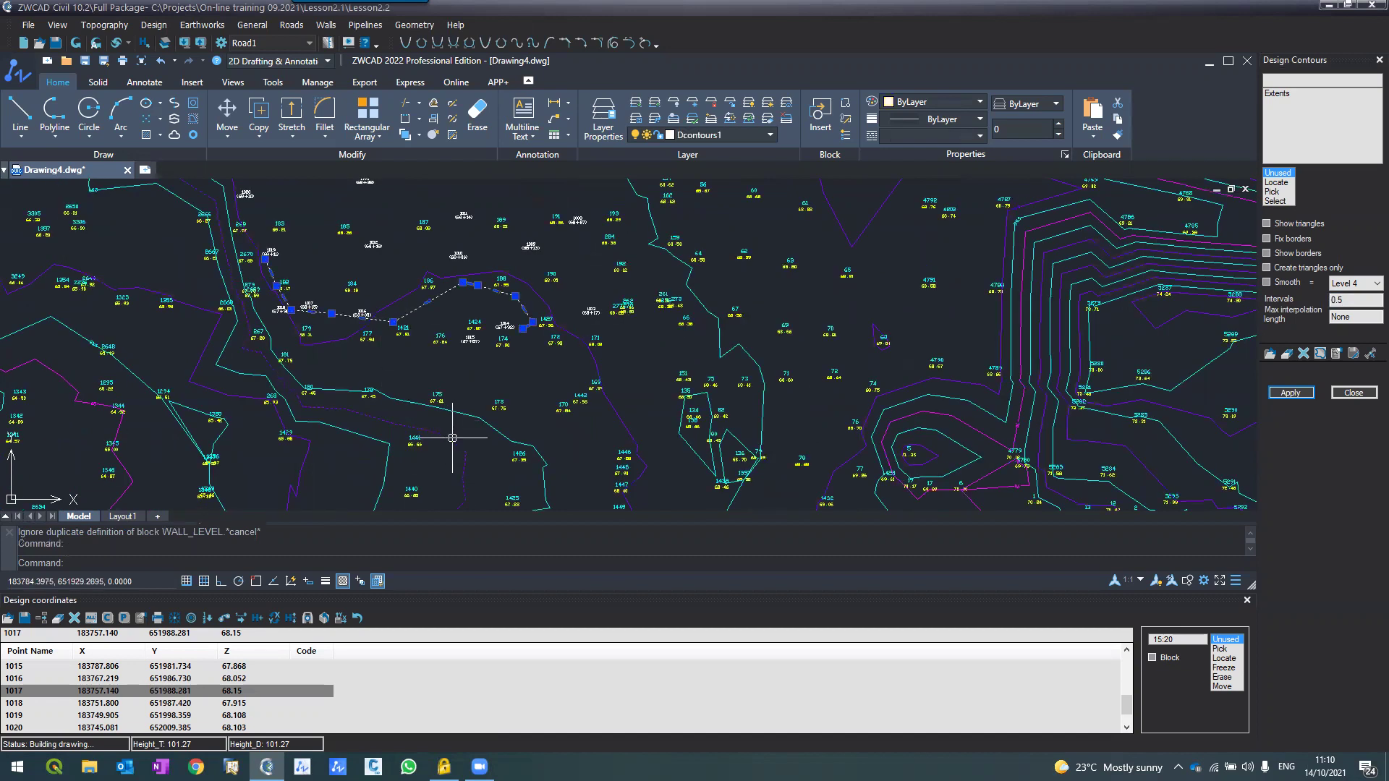
middle_drag(452, 438, 454, 497)
scroll(415, 214, up, 3)
scroll(424, 258, down, 1)
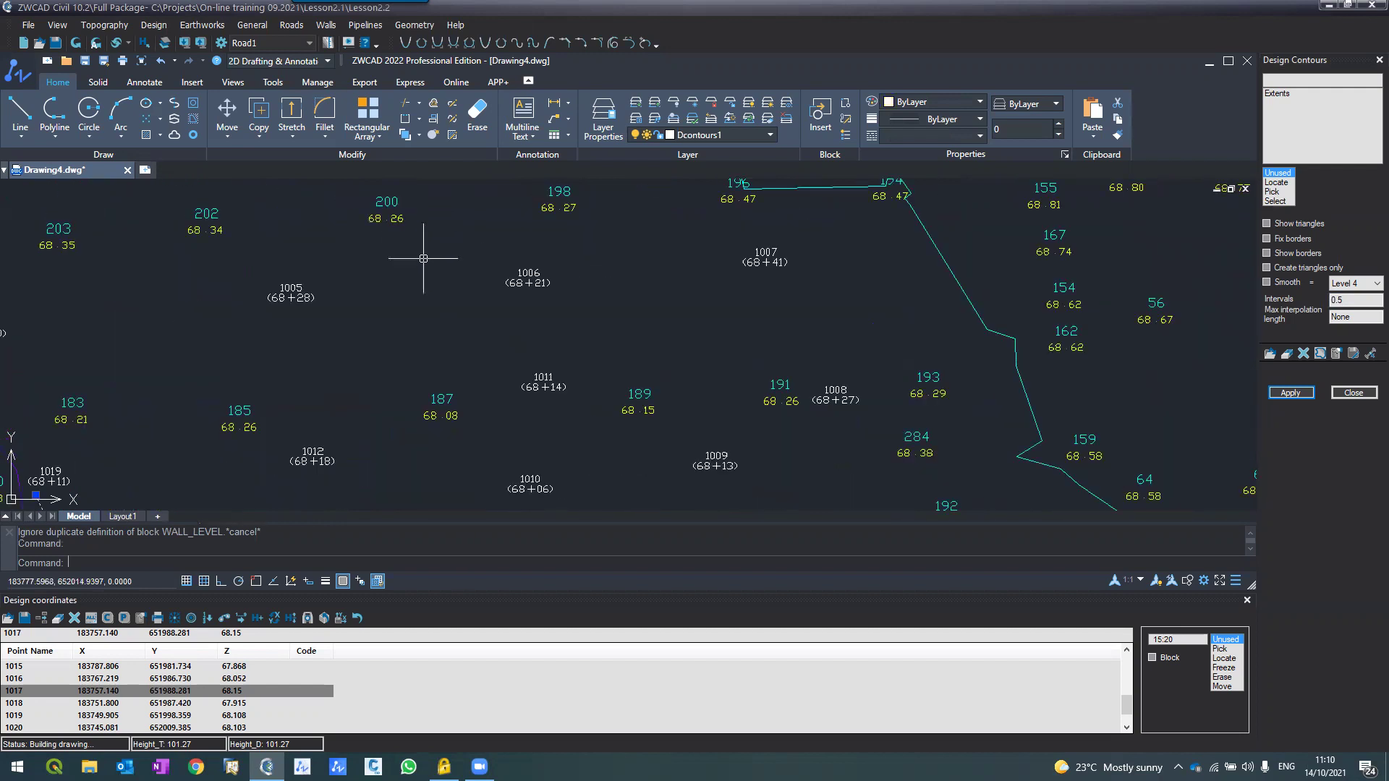
scroll(424, 264, down, 2)
scroll(595, 322, down, 2)
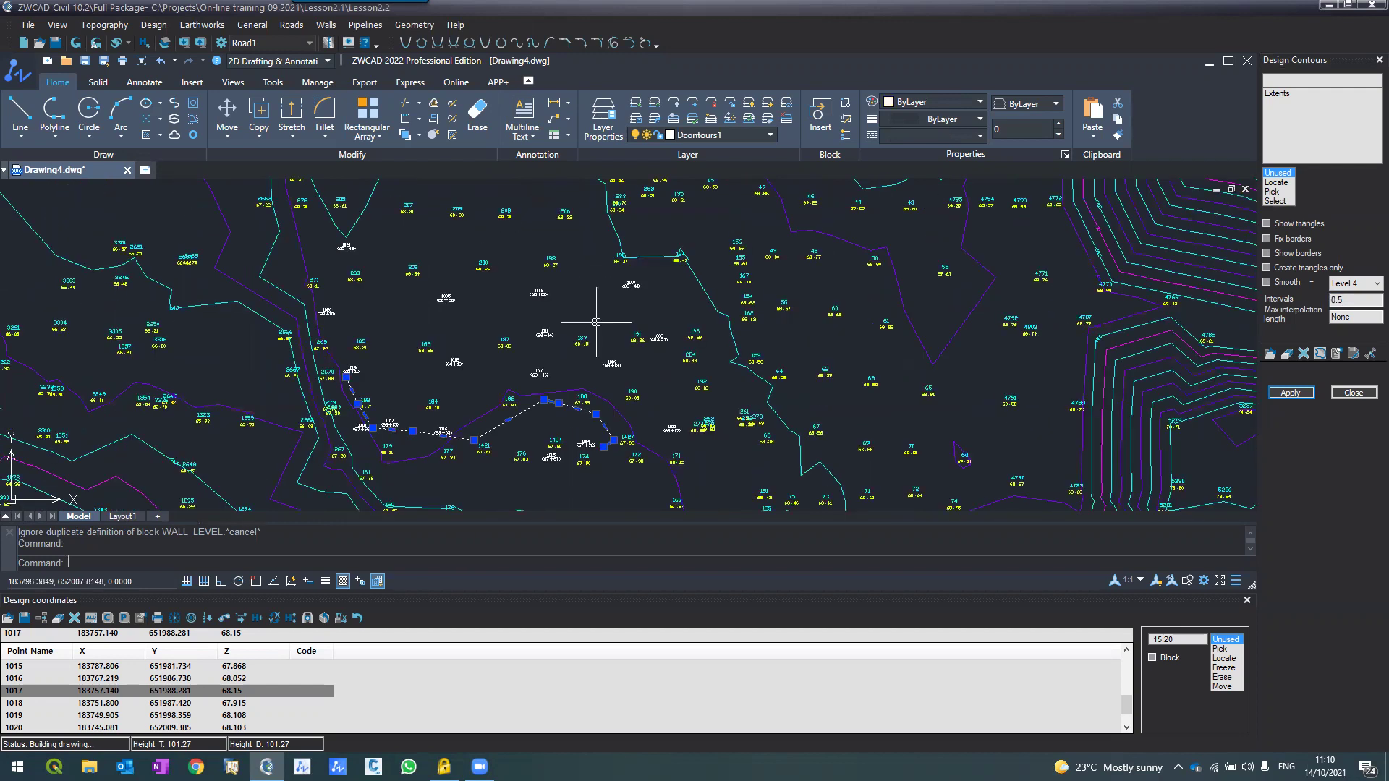
scroll(441, 327, up, 2)
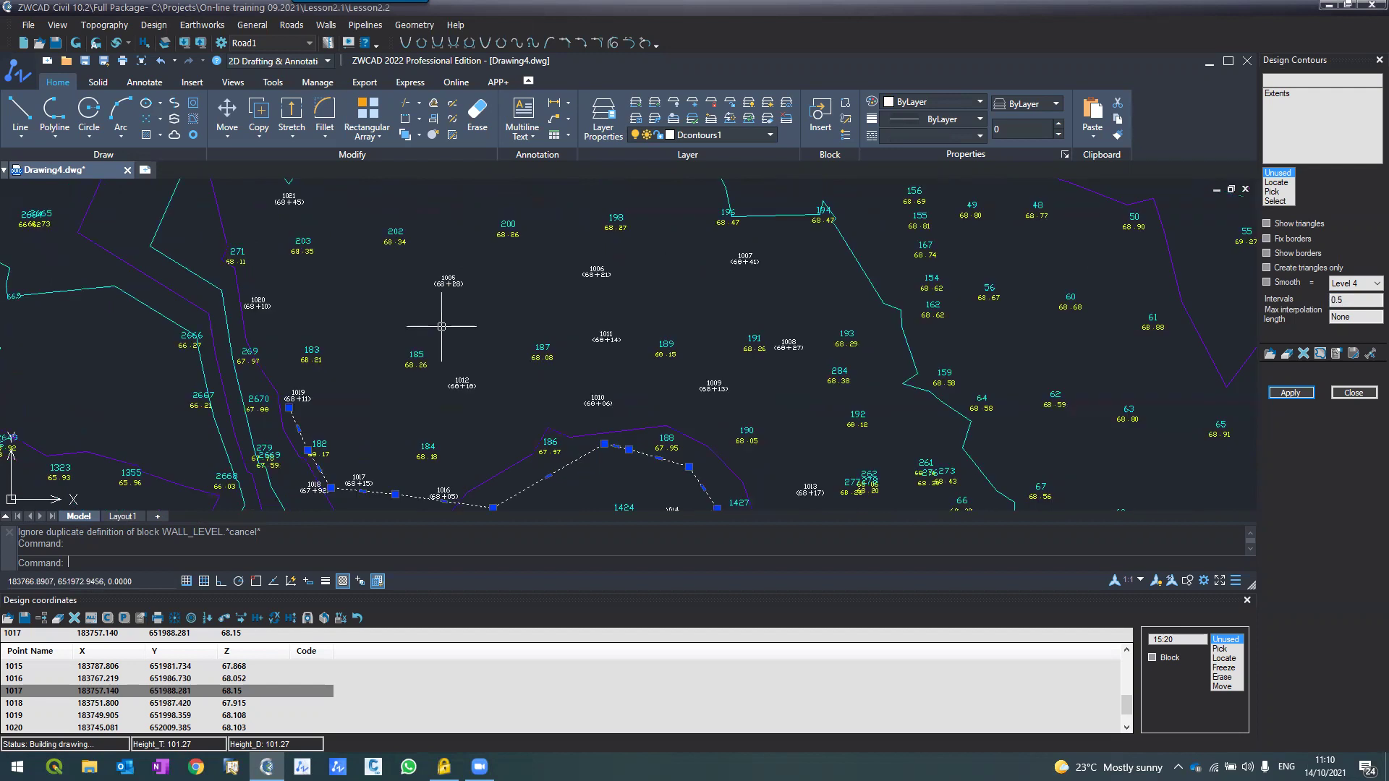
scroll(435, 293, down, 2)
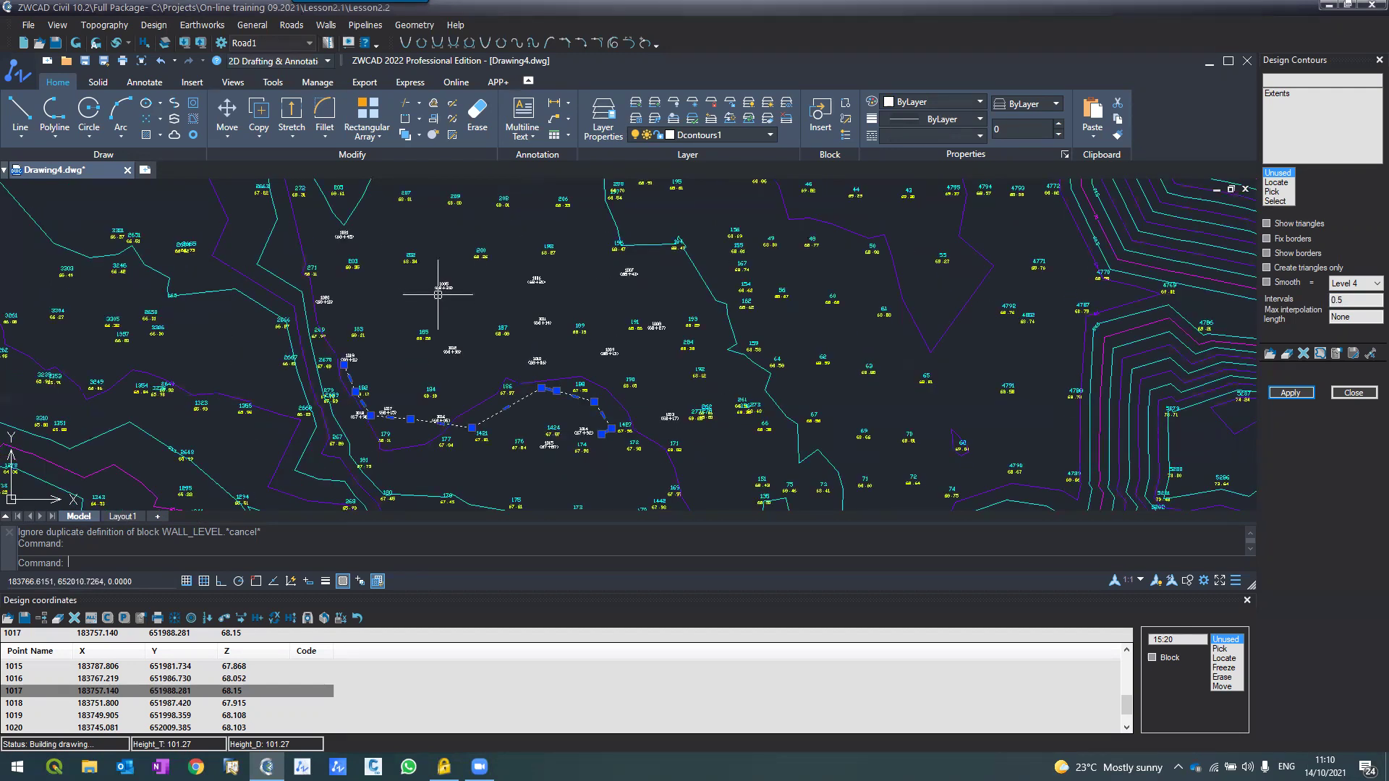
scroll(438, 293, up, 4)
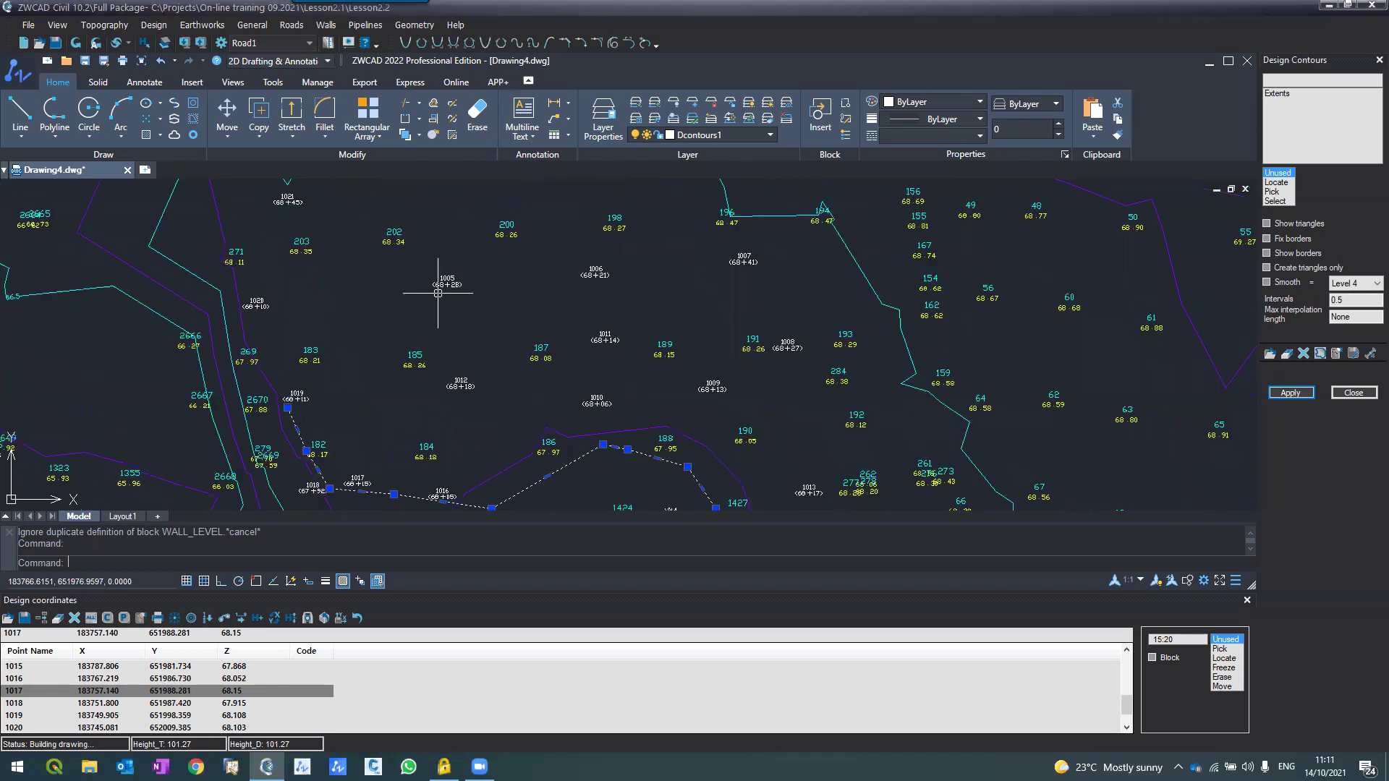
key(Escape)
key(Escape)
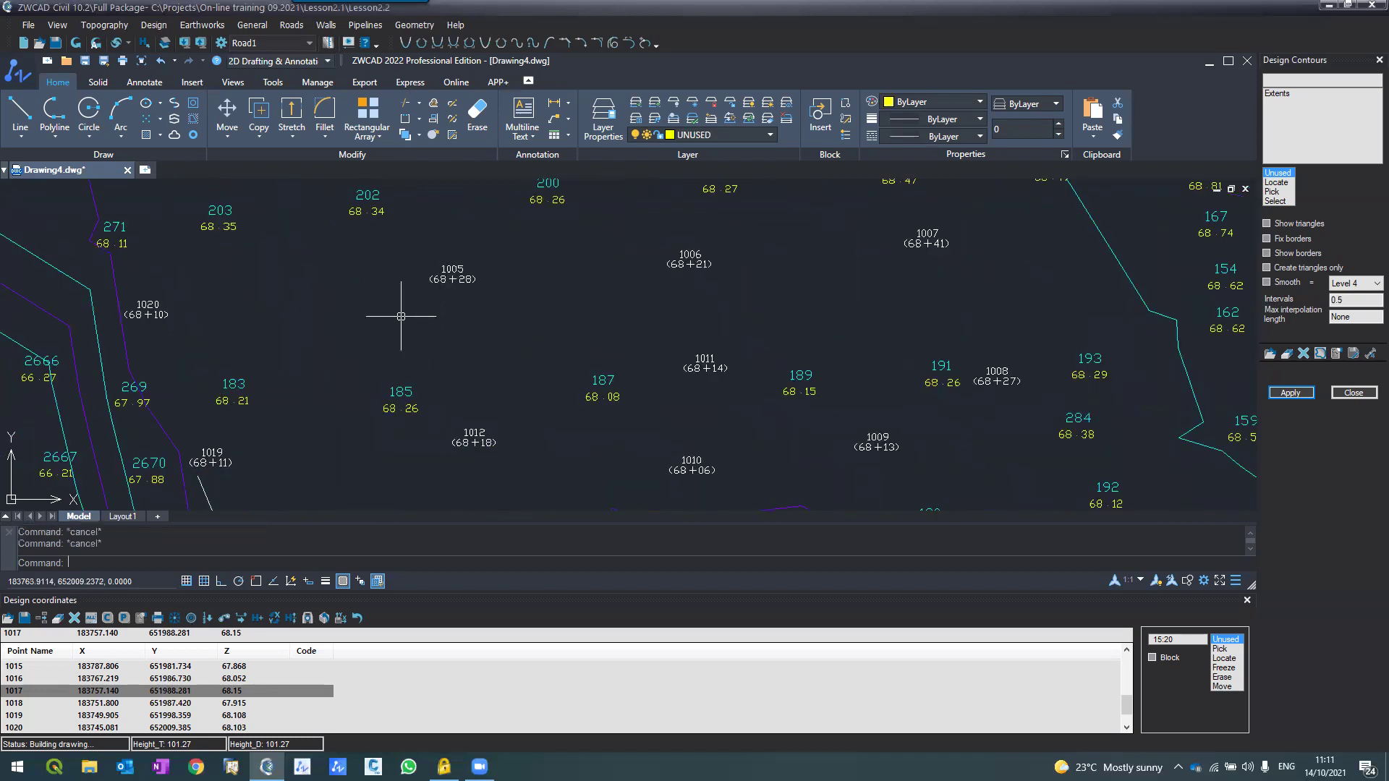
Step: Set the design contour intervals to 0.25 and generate the design contours again
scroll(394, 289, down, 2)
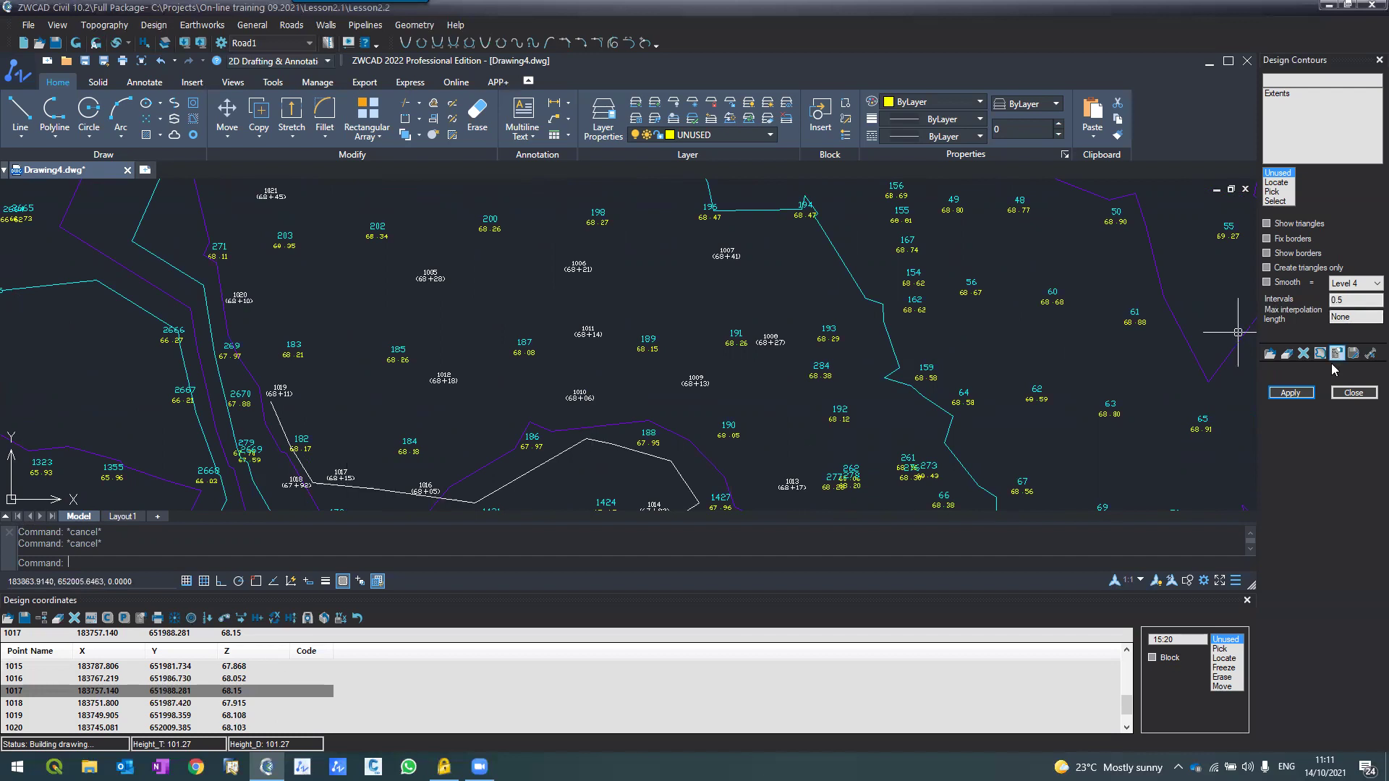
double_click(1349, 298)
text(0.25)
click(1290, 394)
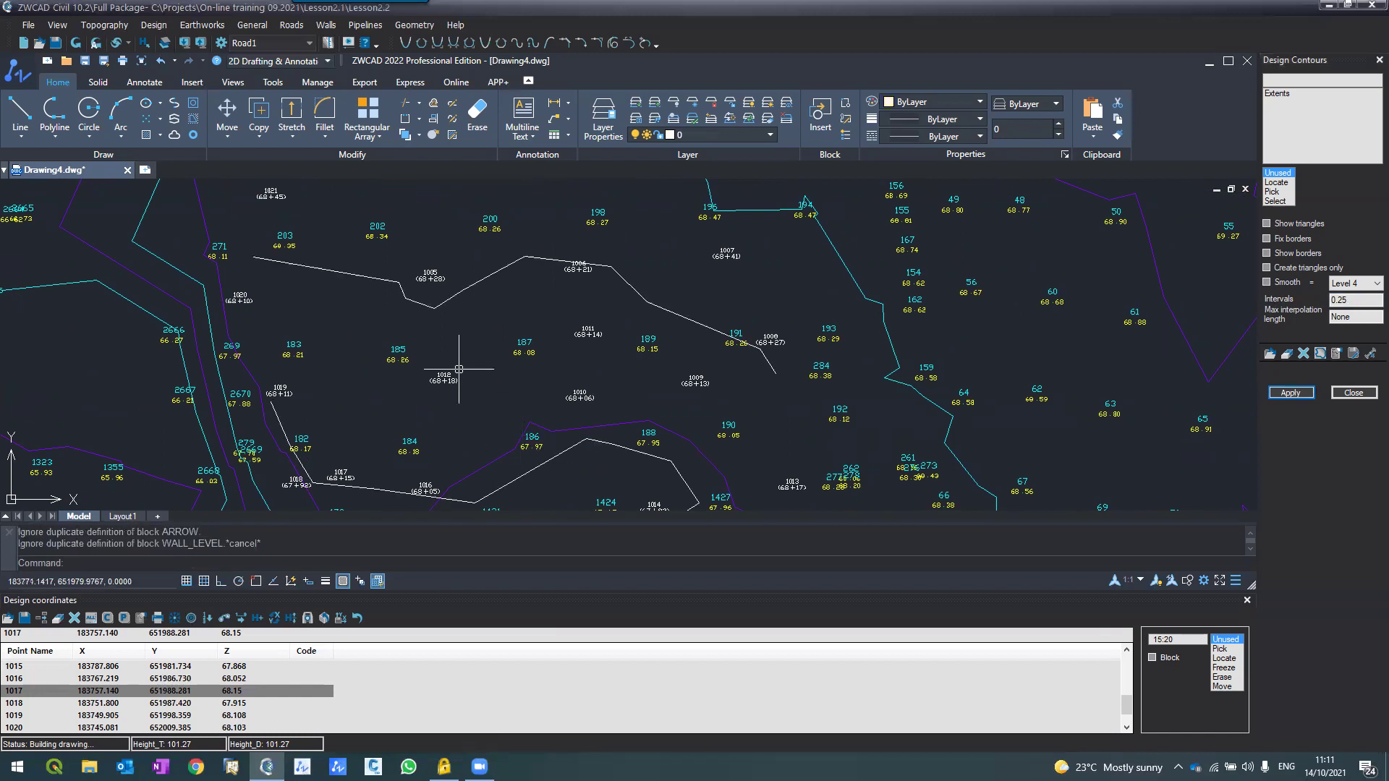
Step: Turn on showing triangles for the design contours and regenerate them over the design point area
scroll(459, 369, down, 2)
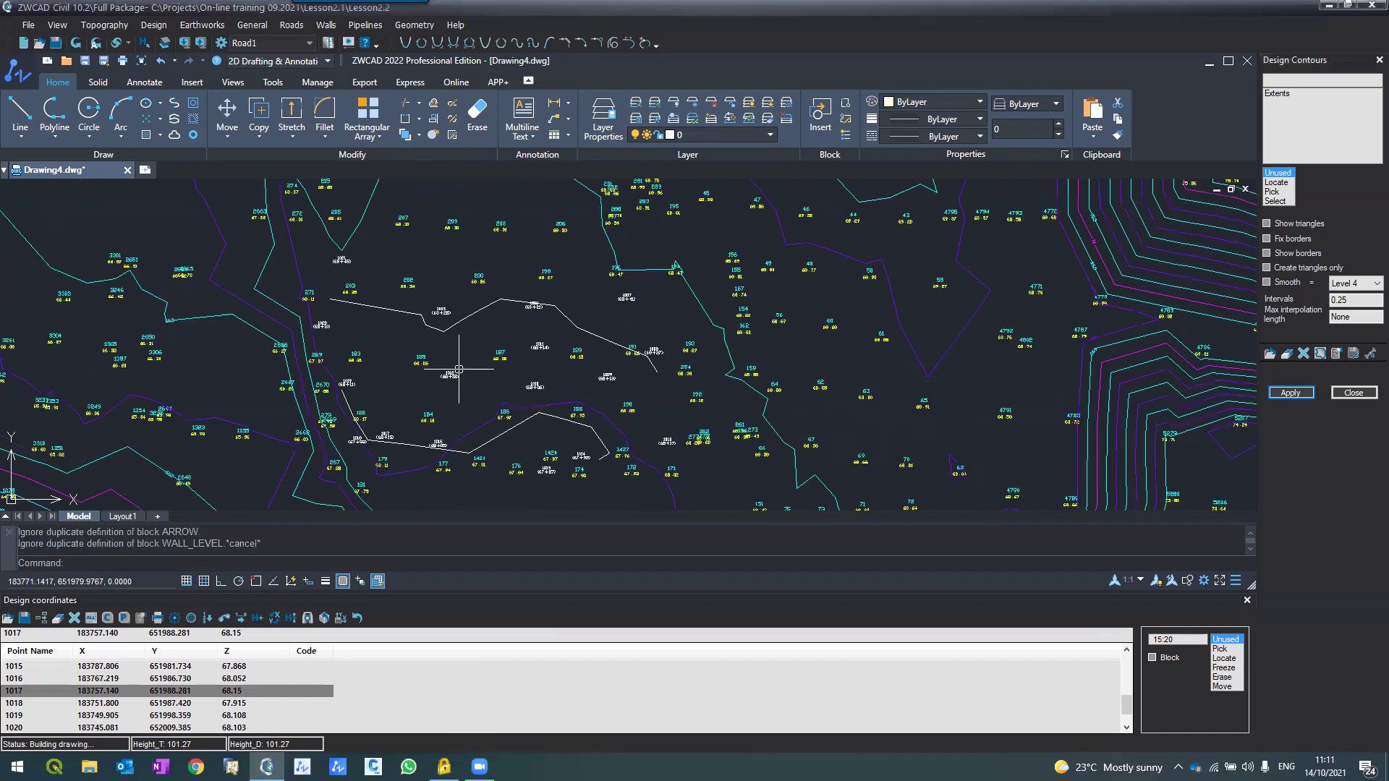
scroll(459, 369, down, 2)
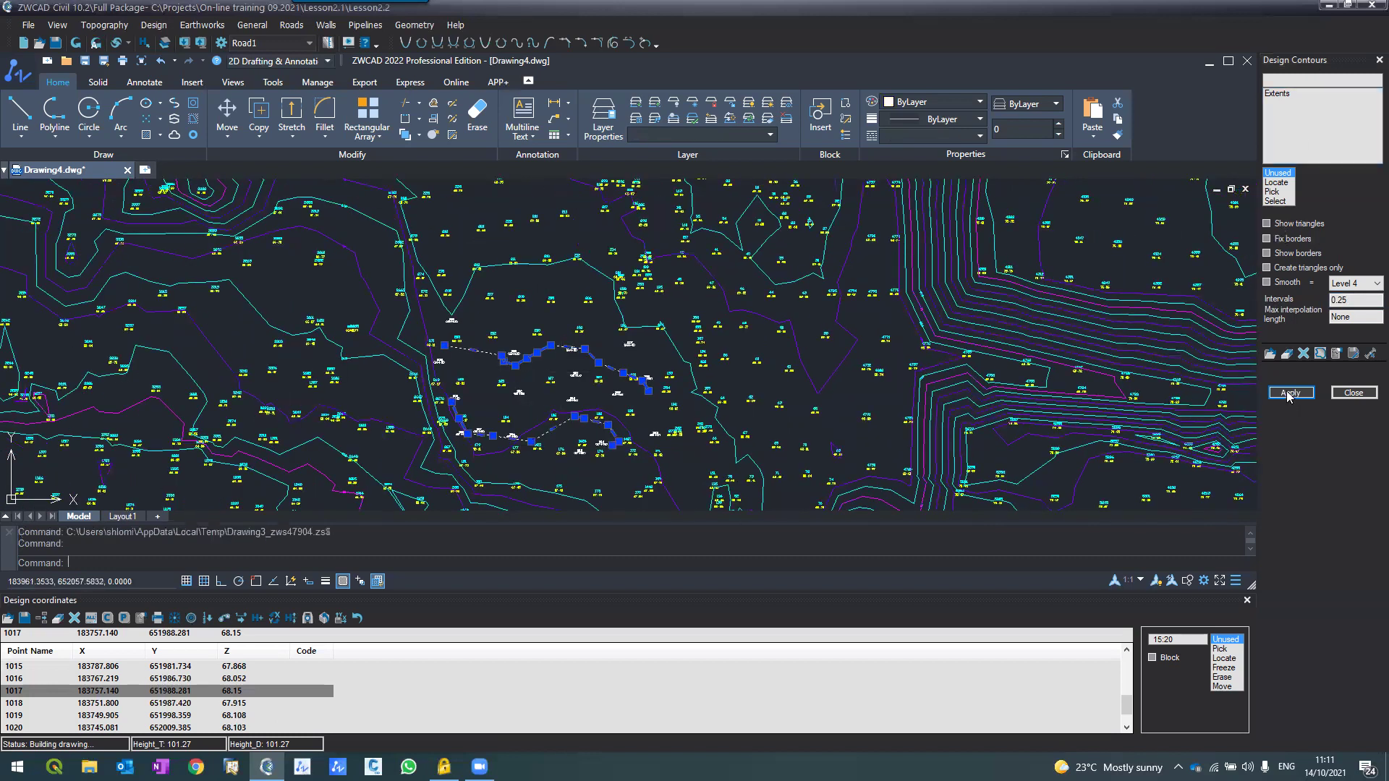
click(1289, 394)
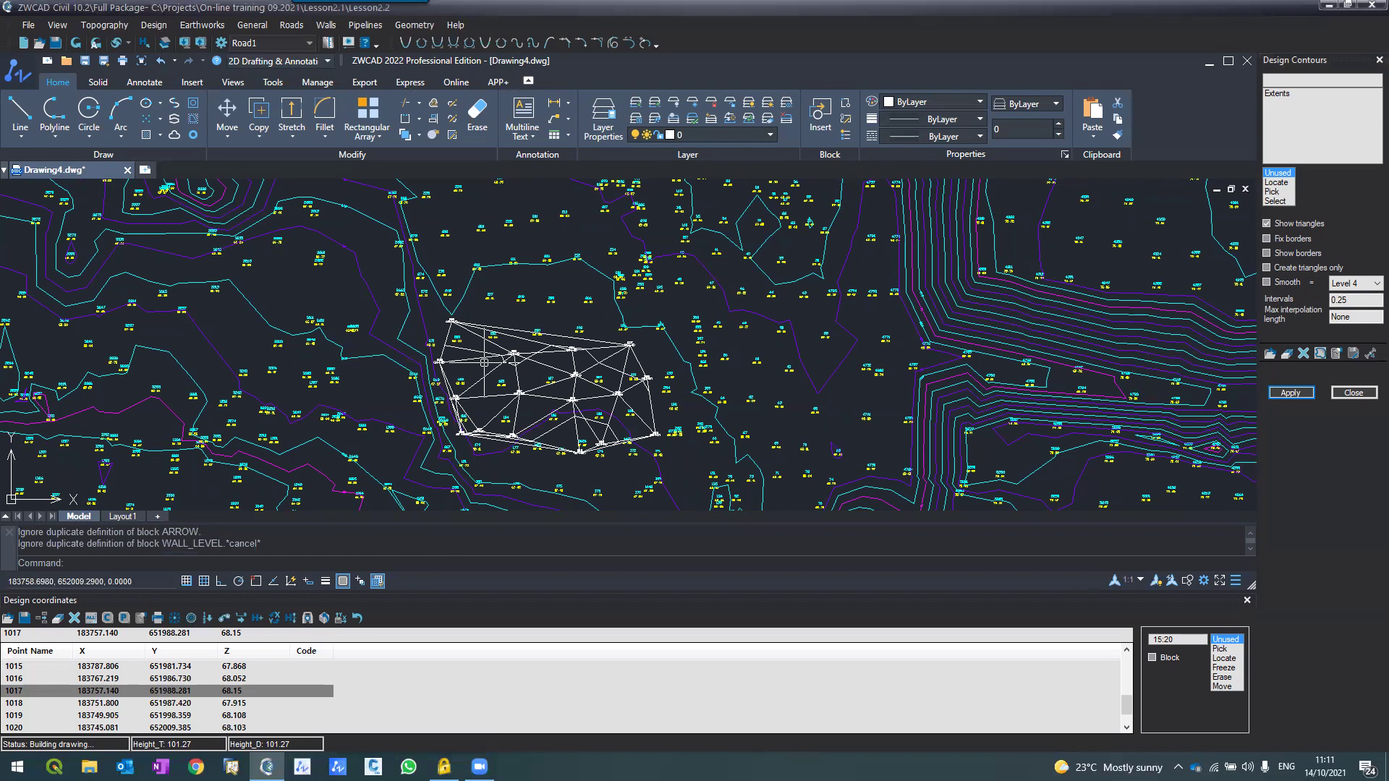
scroll(484, 362, down, 2)
scroll(485, 361, up, 4)
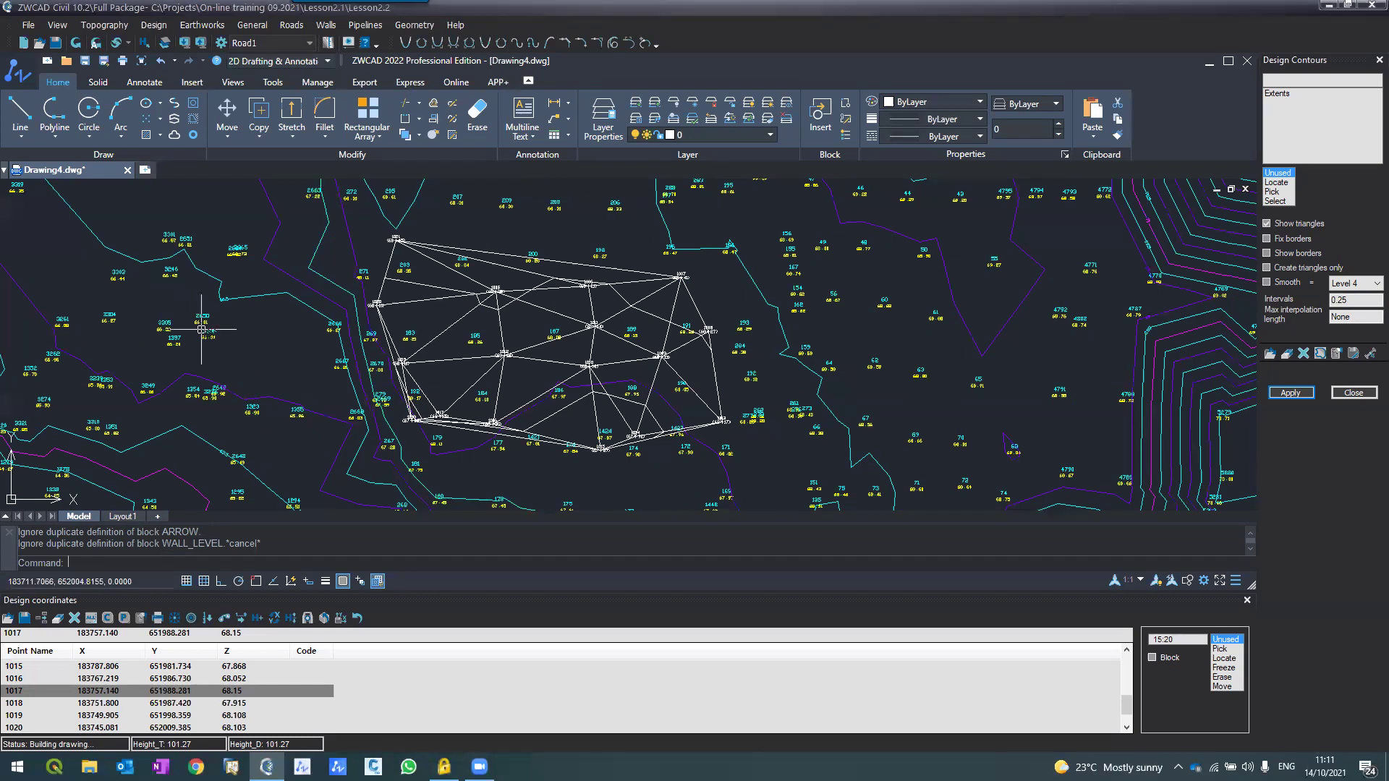
middle_drag(202, 330, 149, 371)
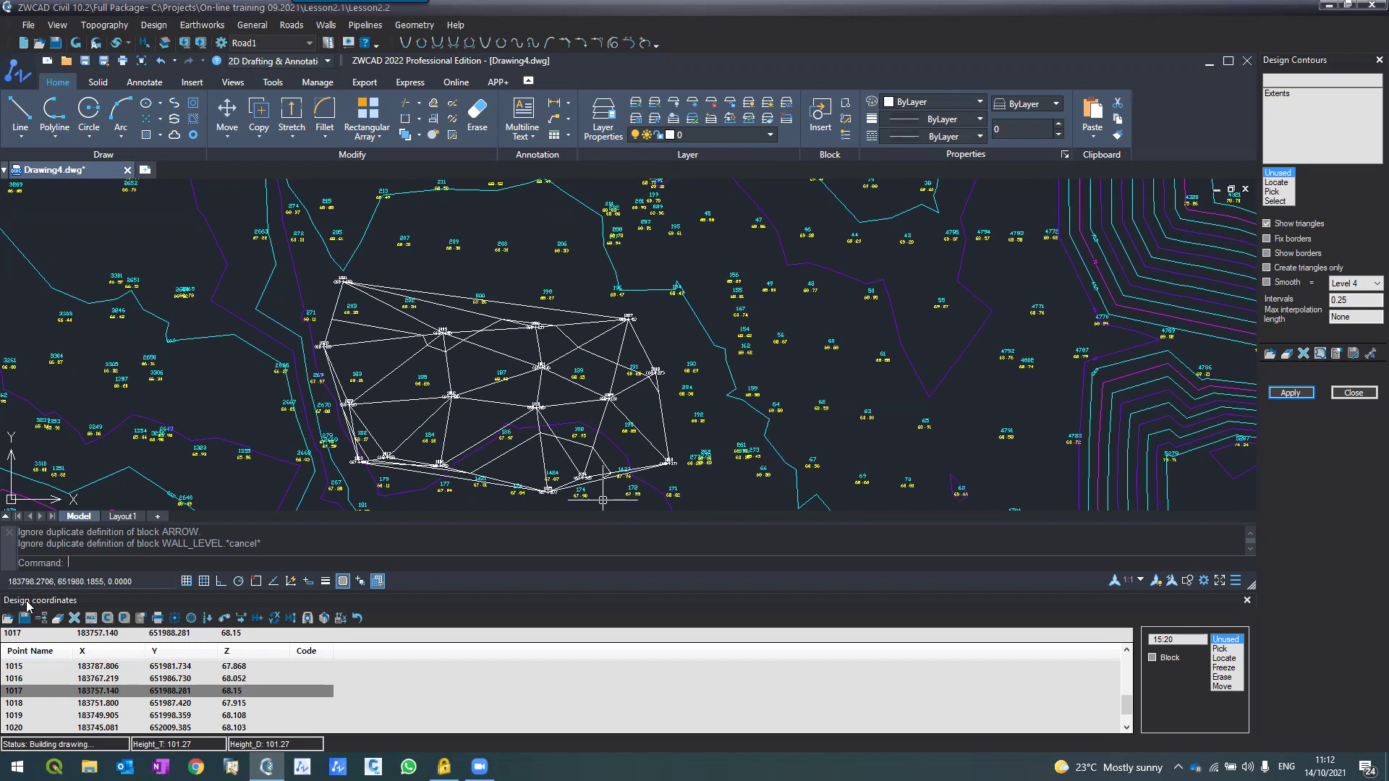
Step: Open the design coordinates table and mark all its points as a block
click(99, 27)
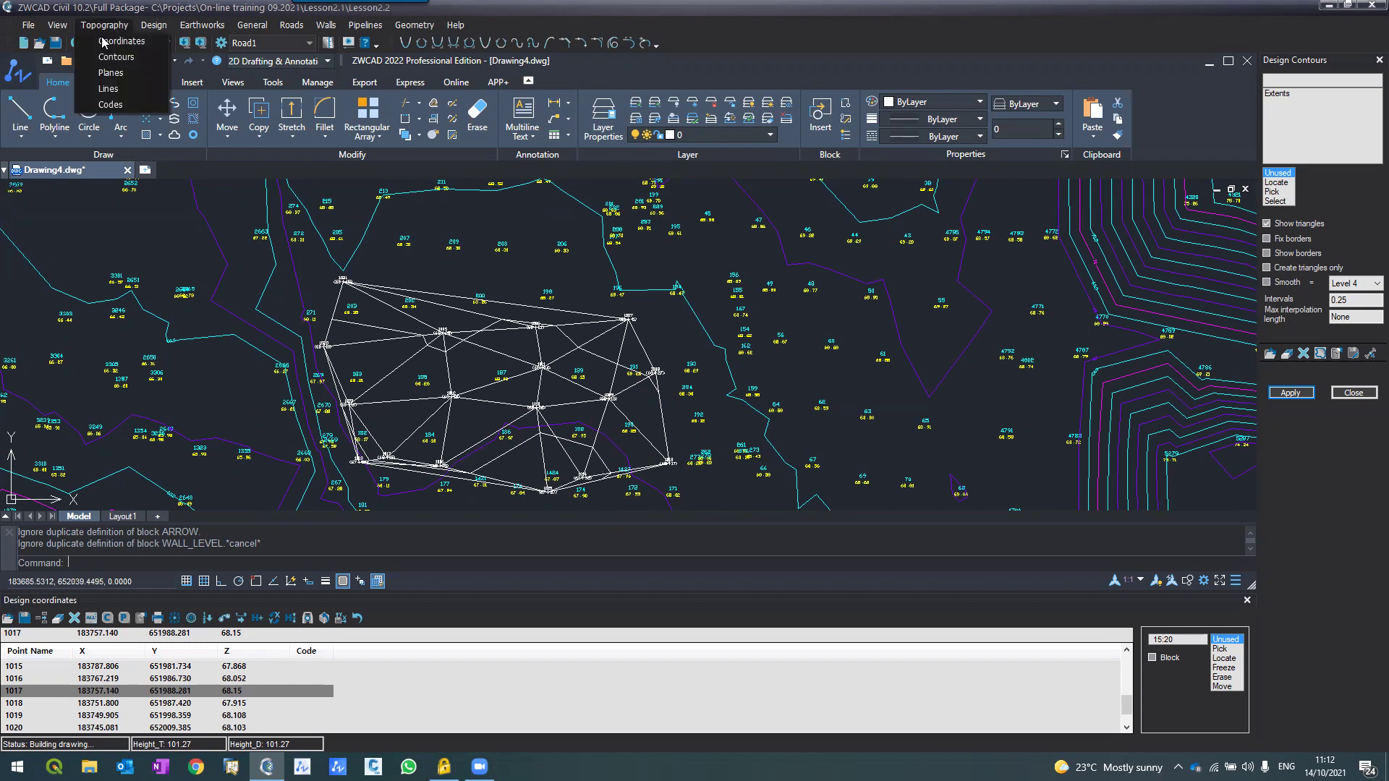
click(108, 41)
click(154, 26)
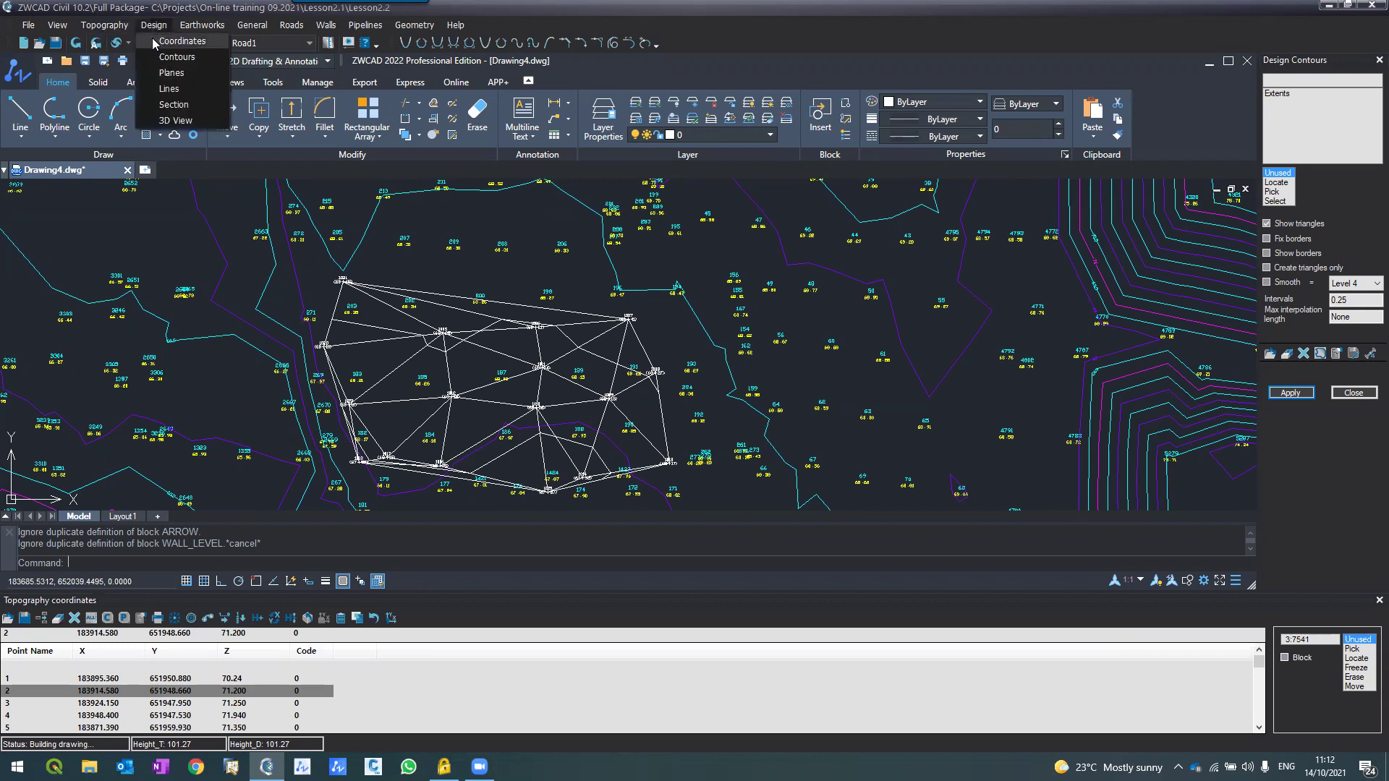
click(154, 42)
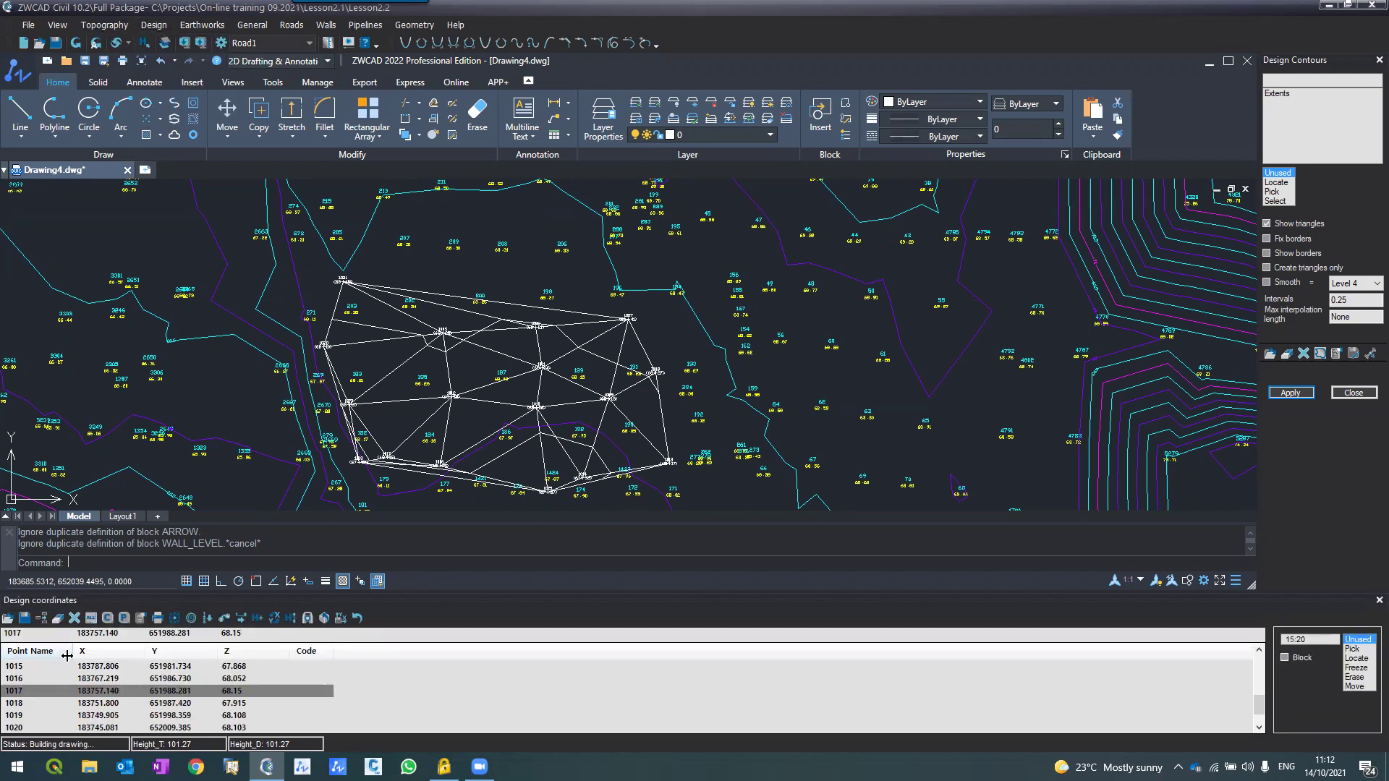
click(92, 621)
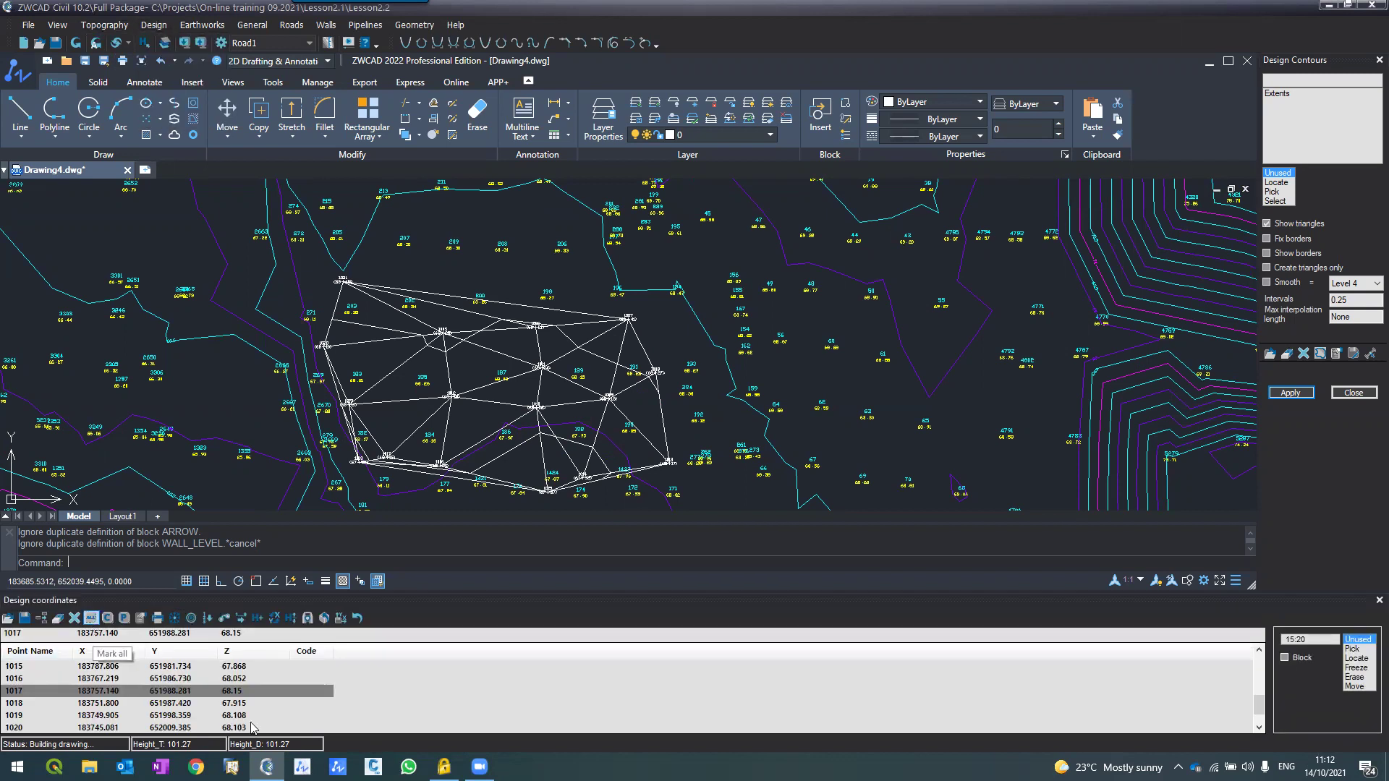
click(1286, 658)
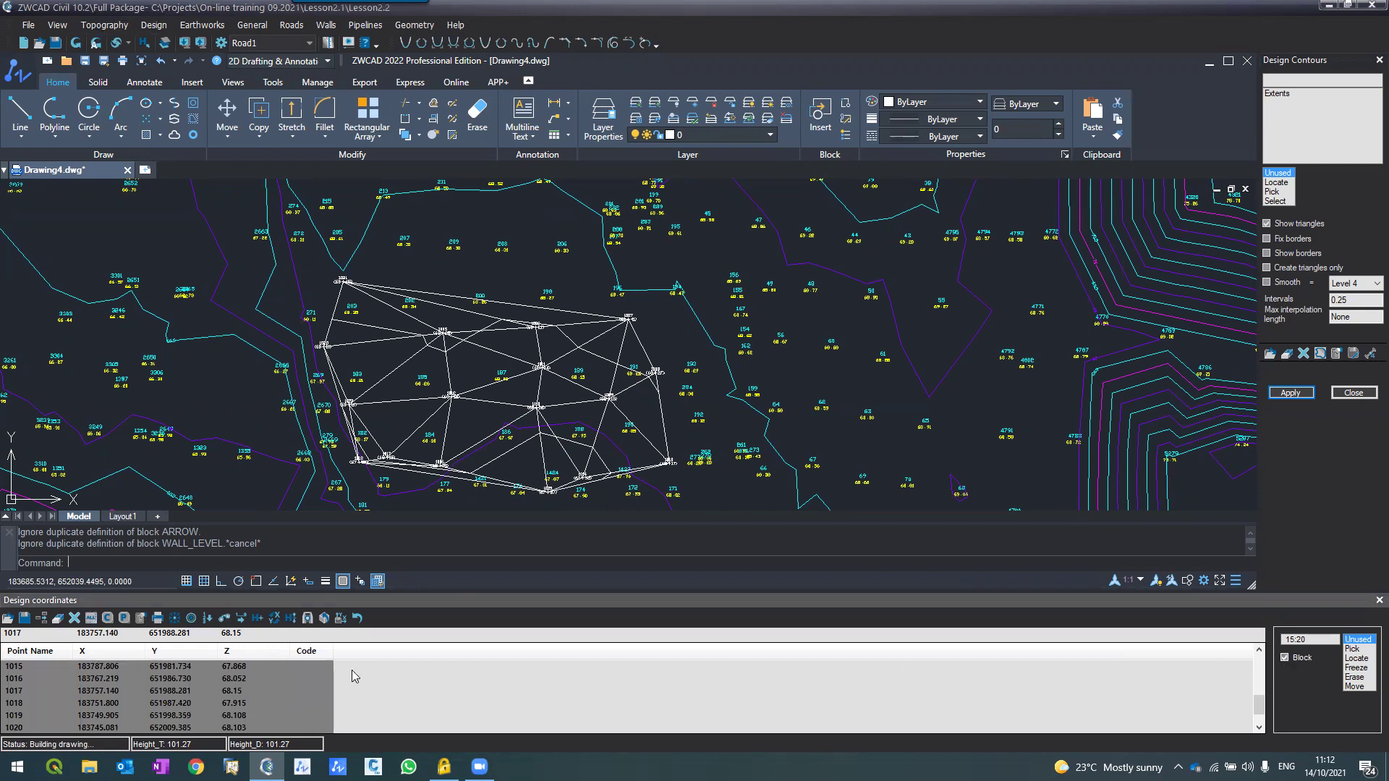
Step: Add a dH of -5 to all marked design points and refresh their elevation labels in the drawing
click(290, 619)
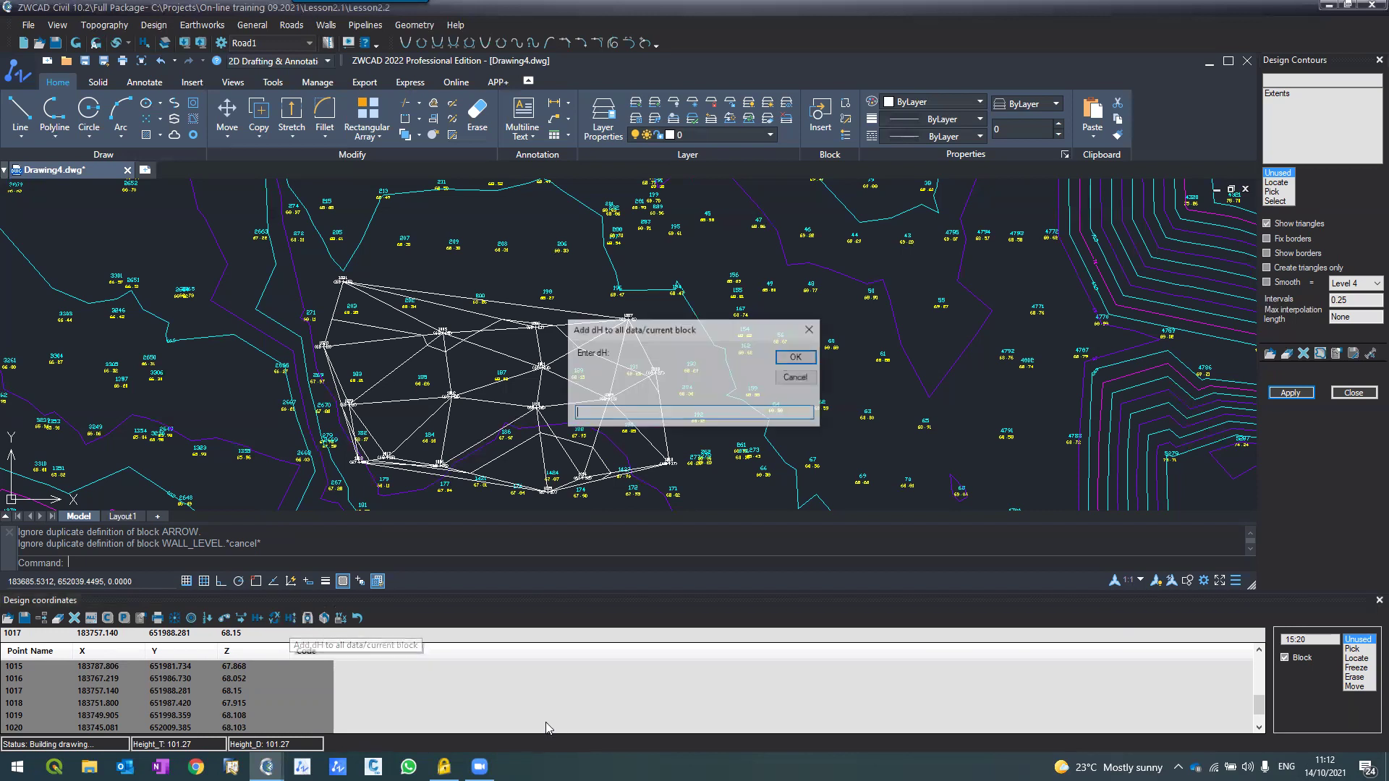
text(-5)
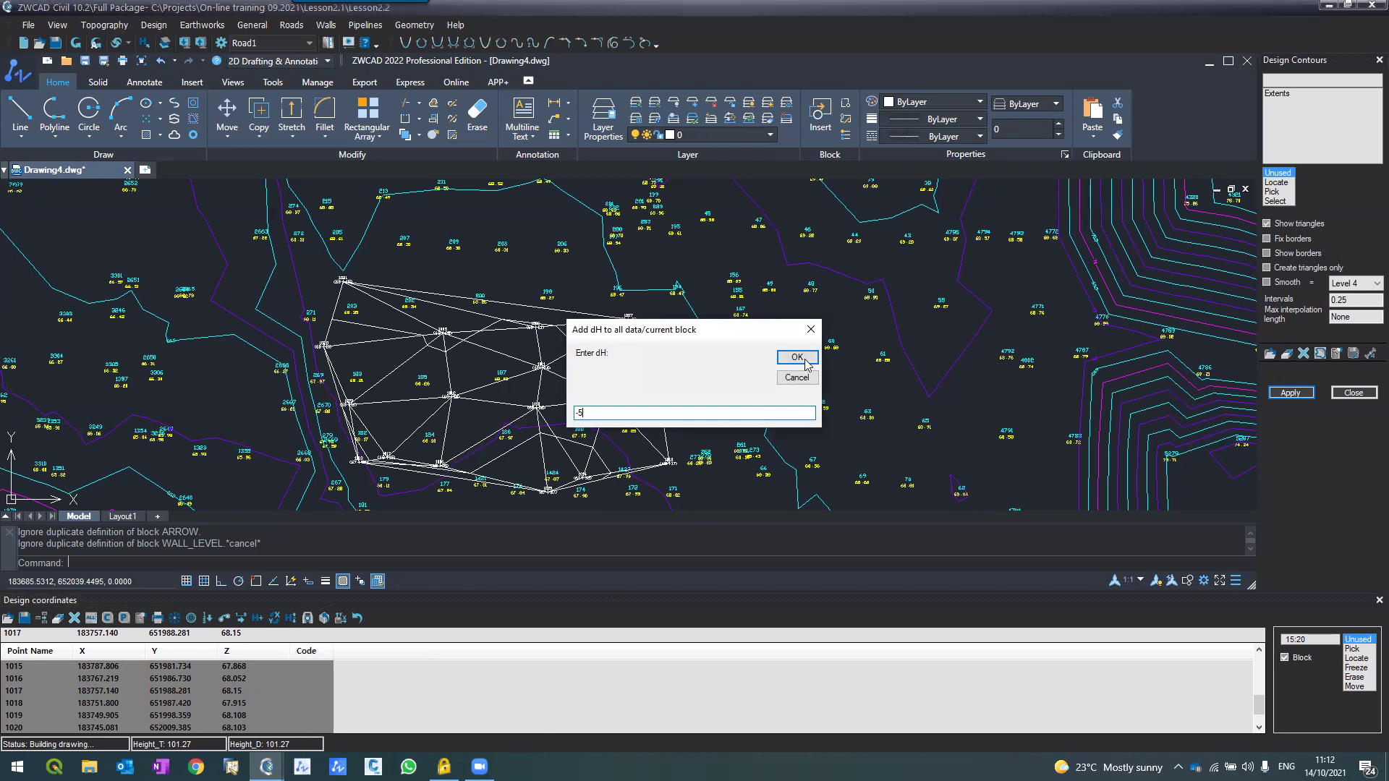
key(Return)
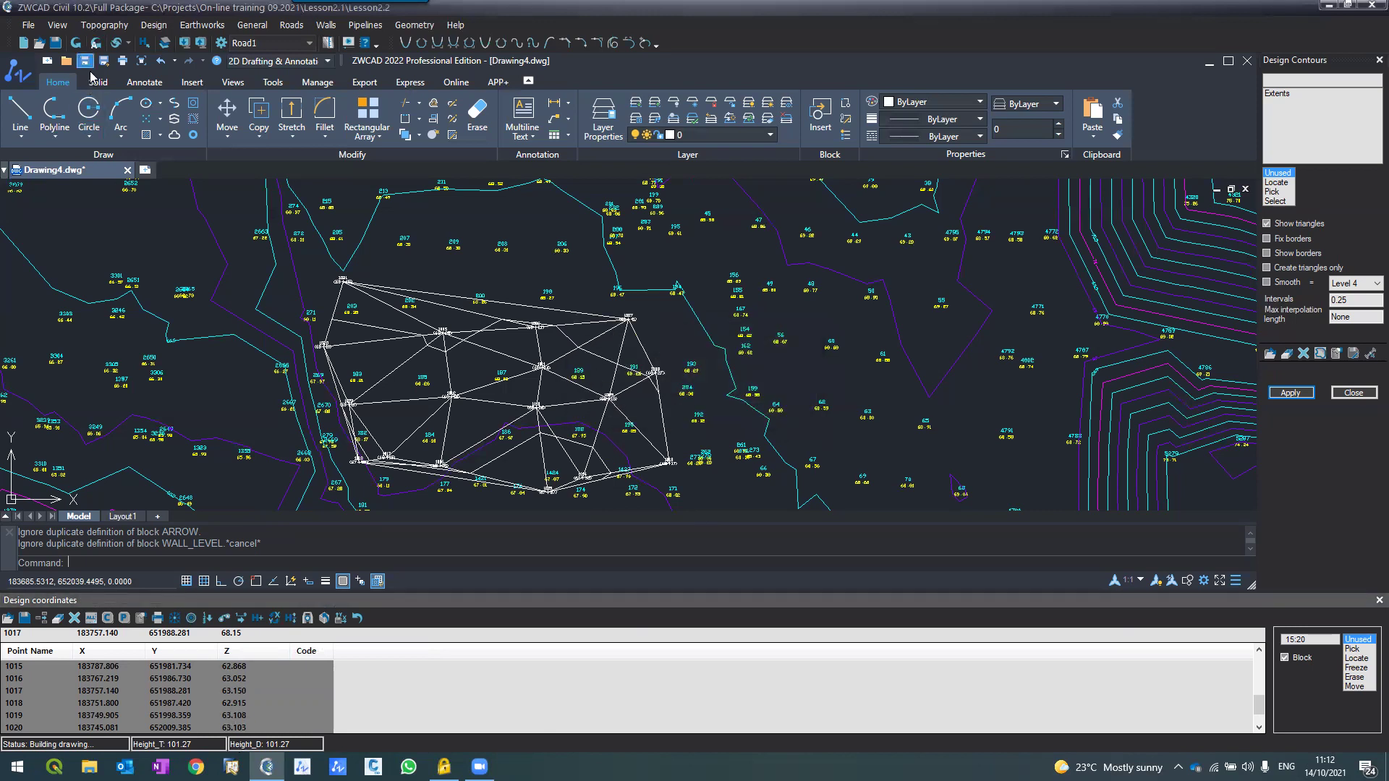
click(75, 43)
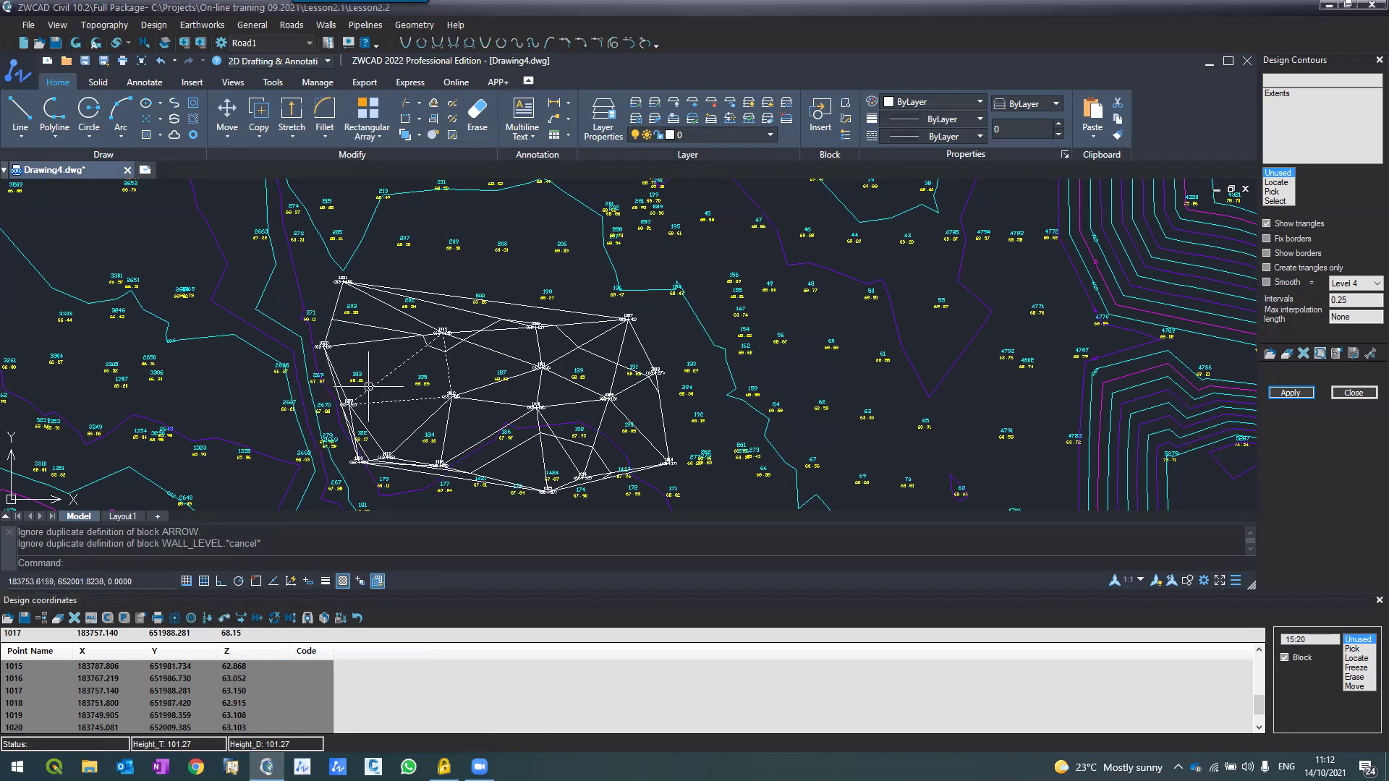
scroll(369, 386, up, 2)
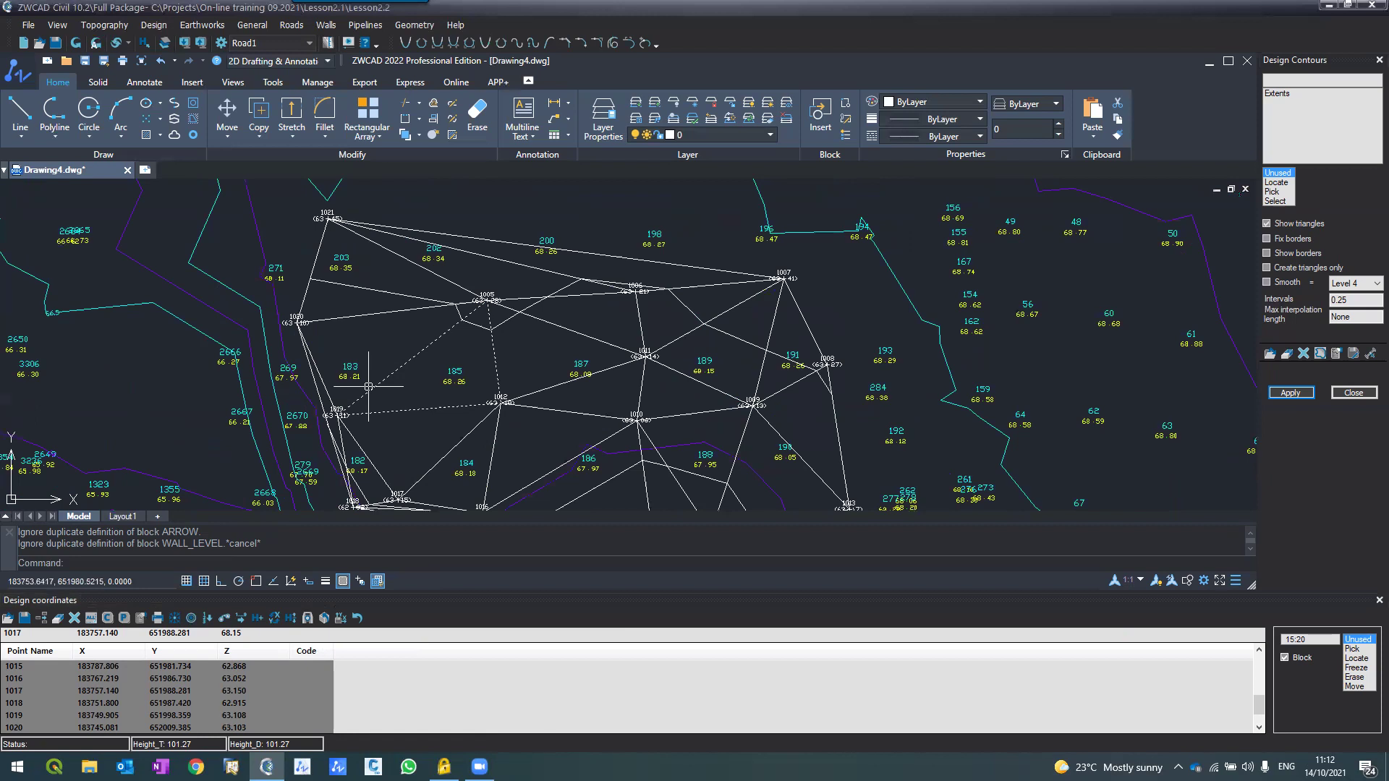
scroll(326, 210, up, 5)
scroll(300, 262, down, 5)
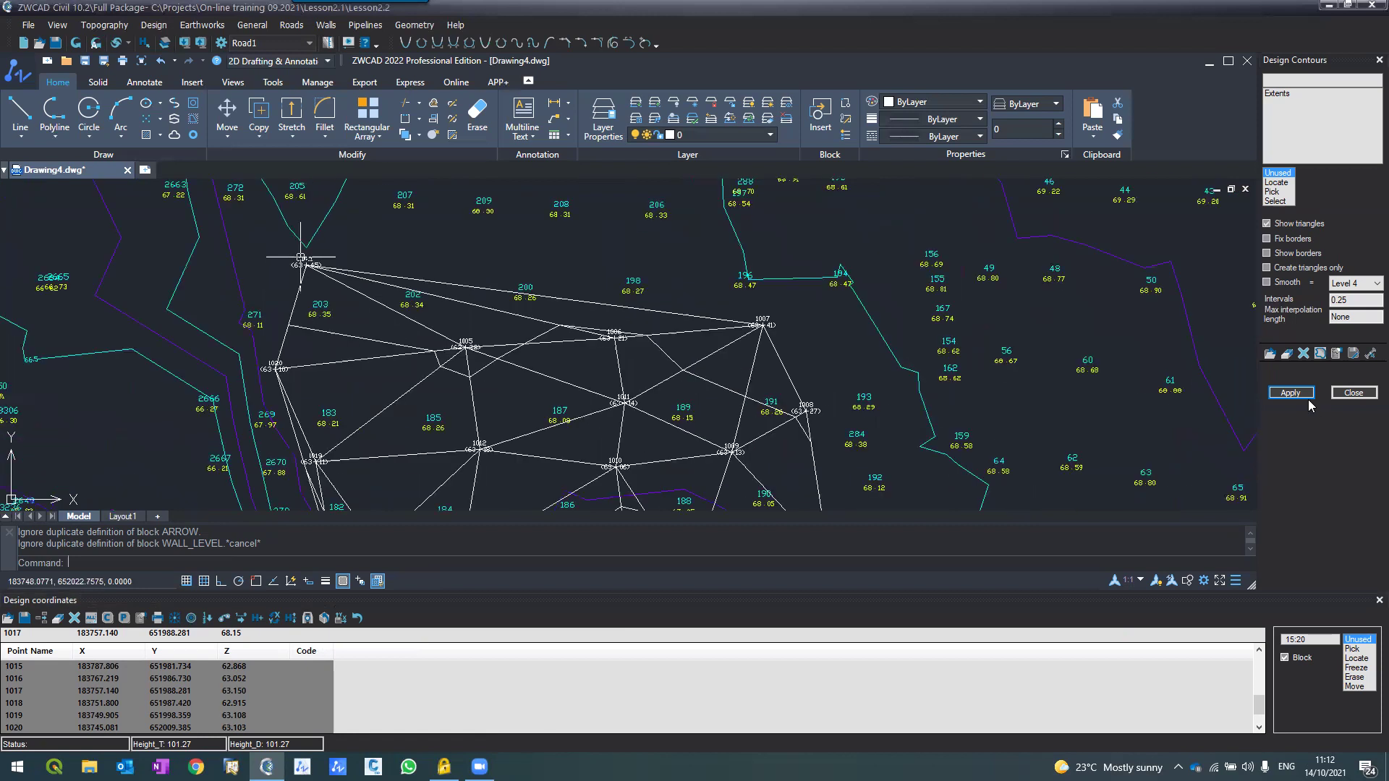
Step: Regenerate the design contours and triangles from the lowered points and close the design coordinates table
click(1291, 392)
scroll(437, 477, down, 2)
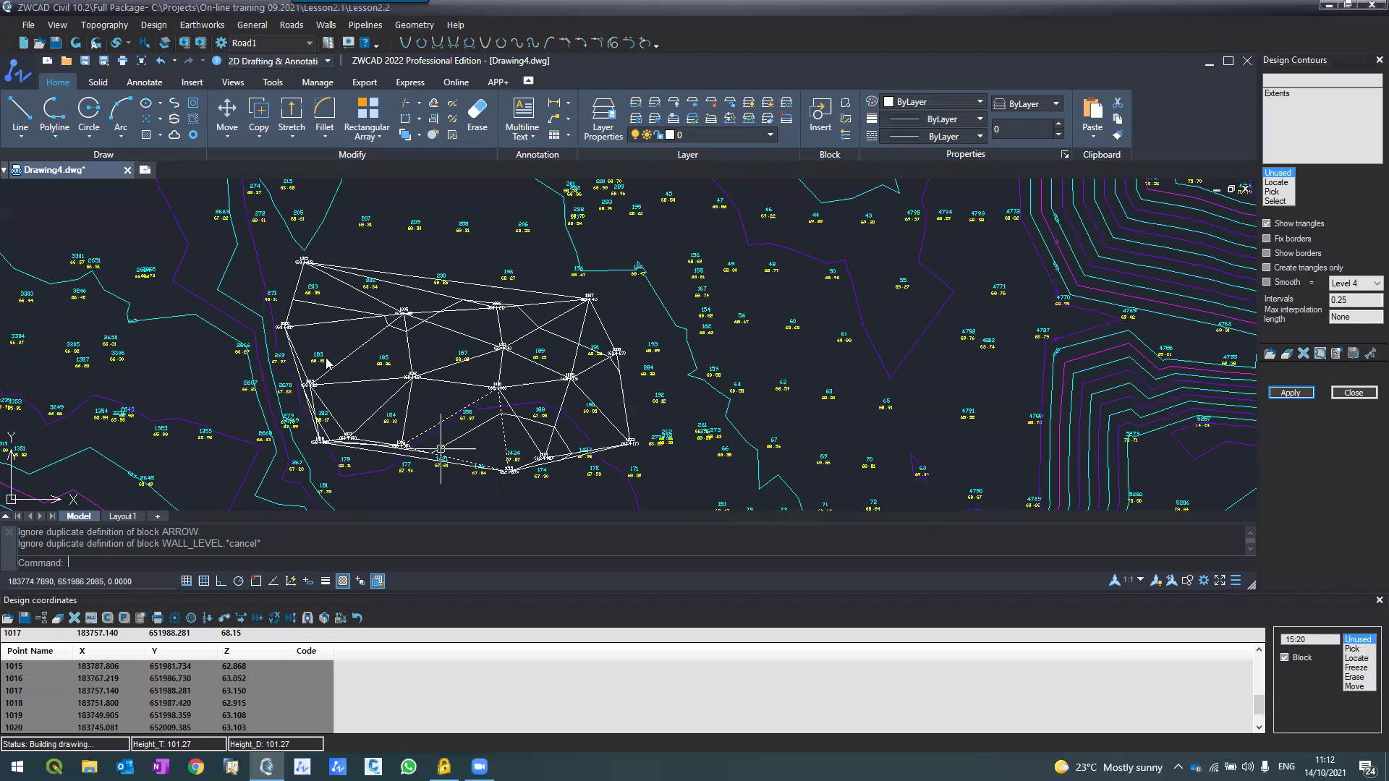
scroll(461, 347, down, 2)
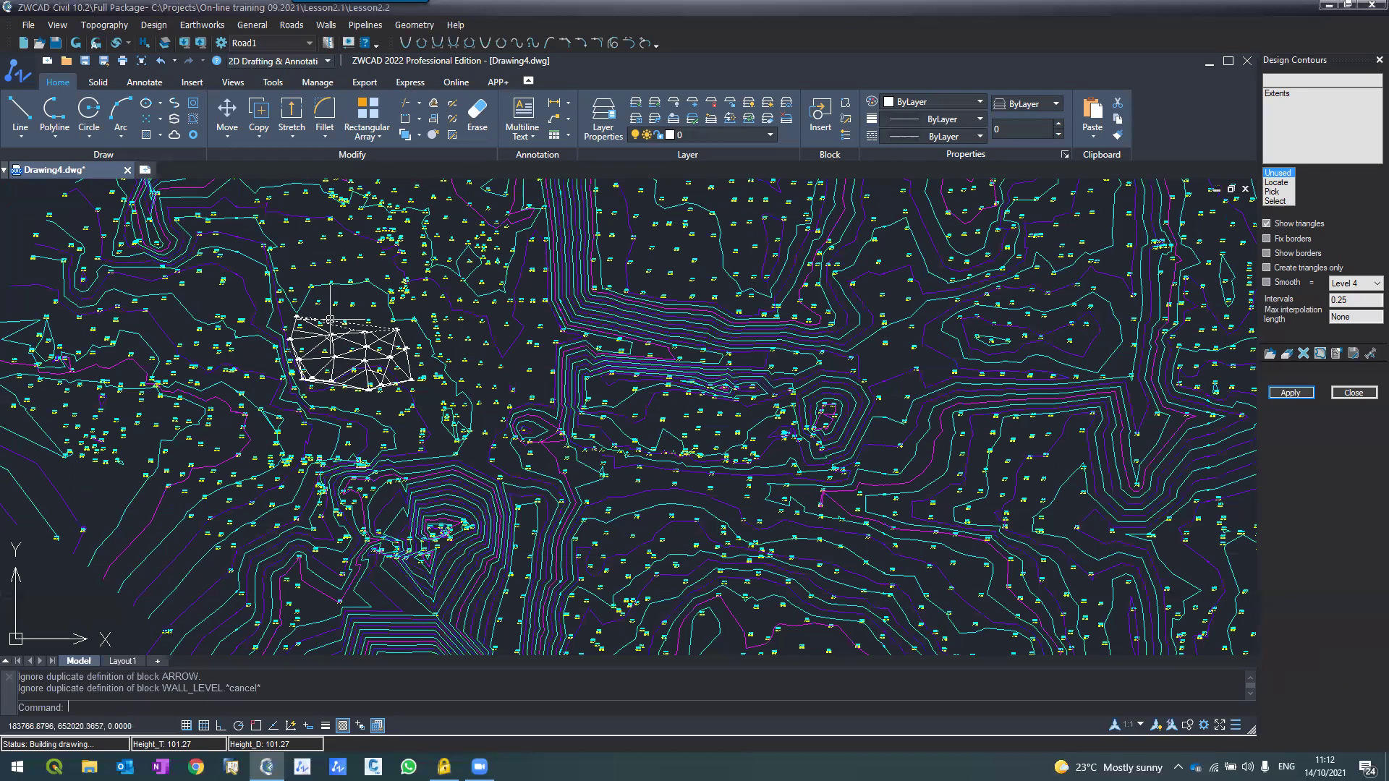
scroll(330, 319, up, 5)
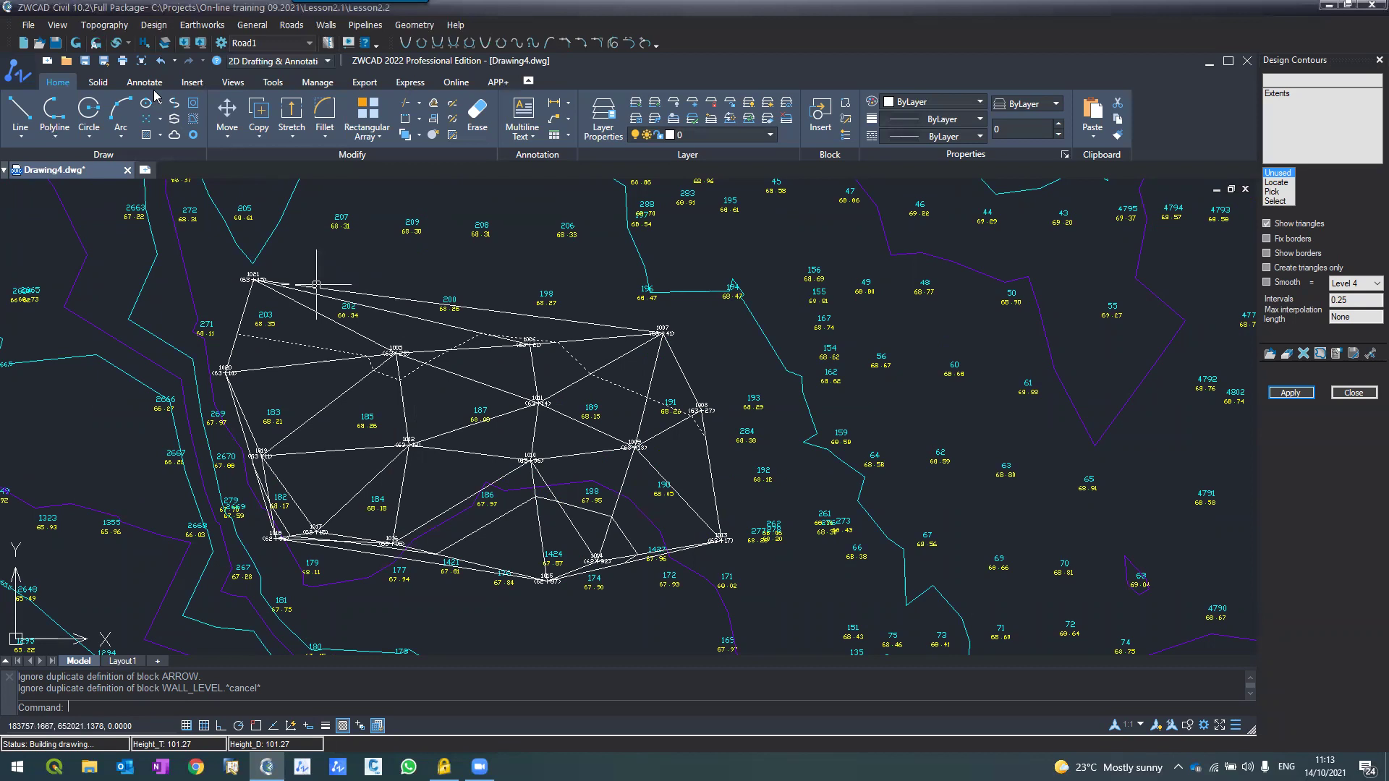
Step: Calculate the general earthworks for the drawing extents and read the cut and fill volumes and areas in the report
click(194, 25)
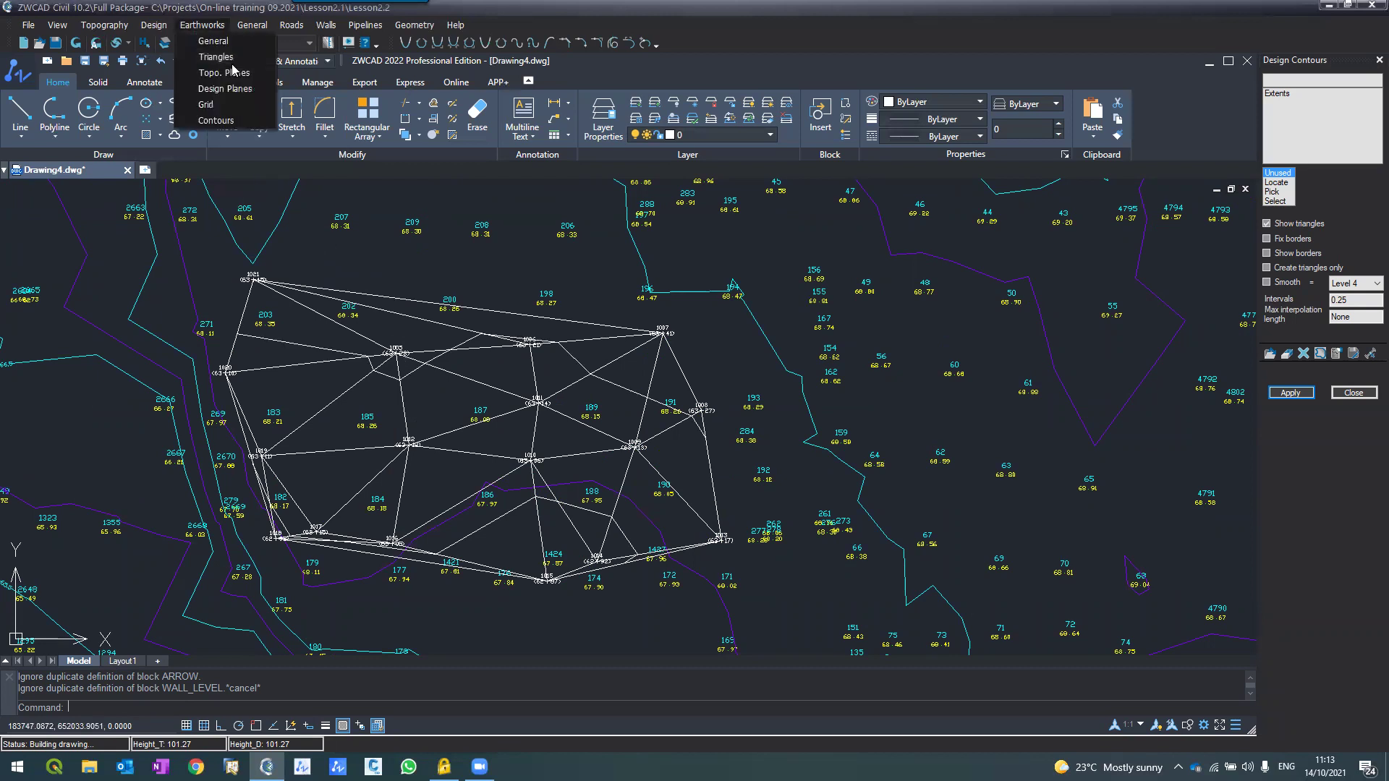
click(222, 41)
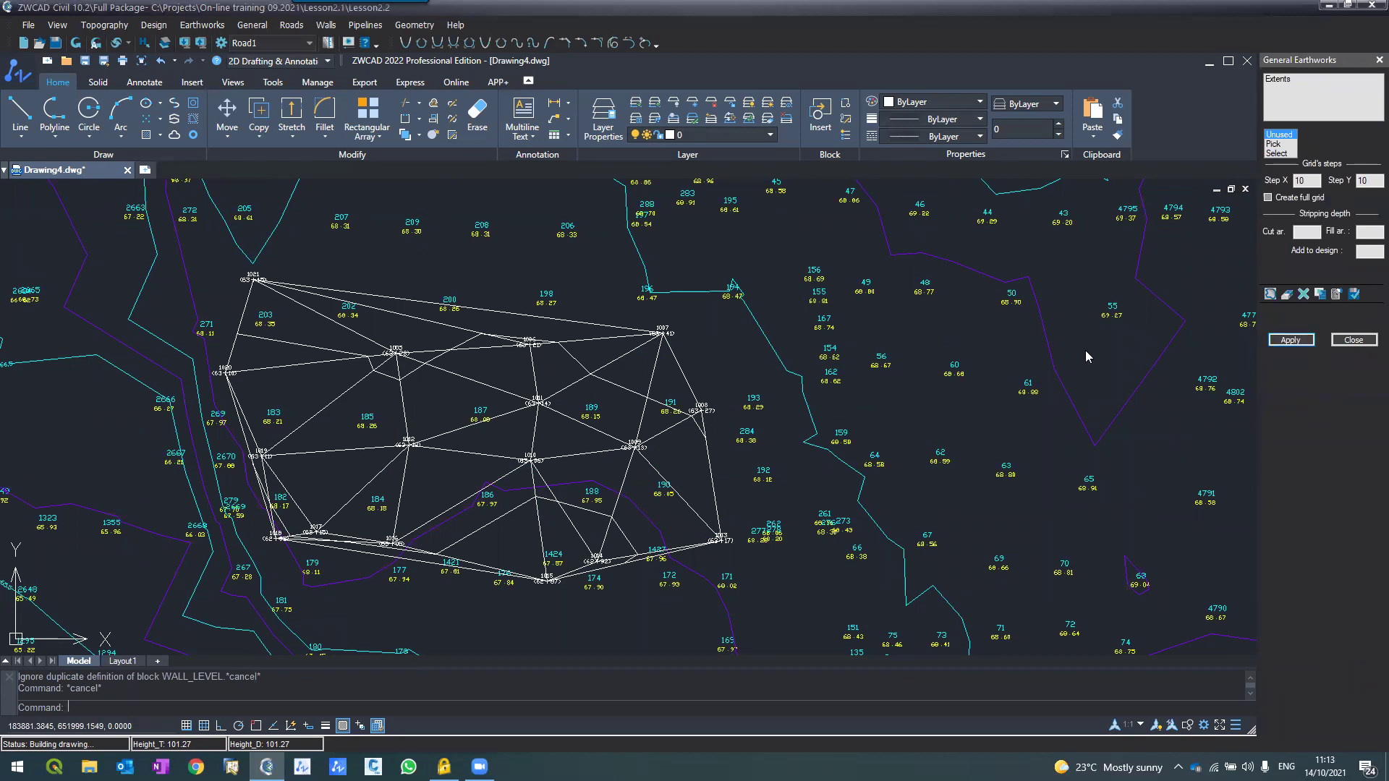
click(1287, 338)
click(98, 208)
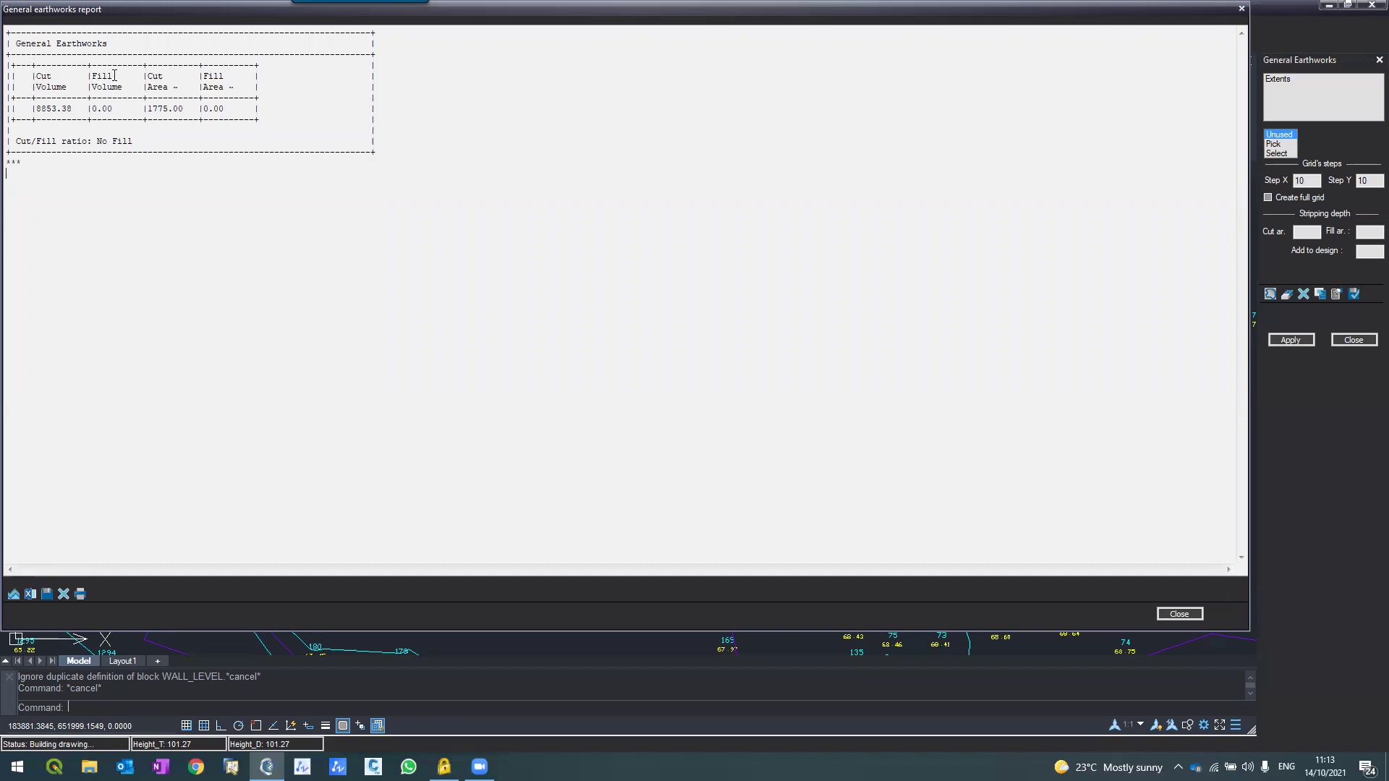
drag(45, 85, 46, 122)
click(37, 111)
drag(147, 109, 188, 110)
Step: Export the general earthworks report to Excel to check the cut volume there, and close the report
click(29, 594)
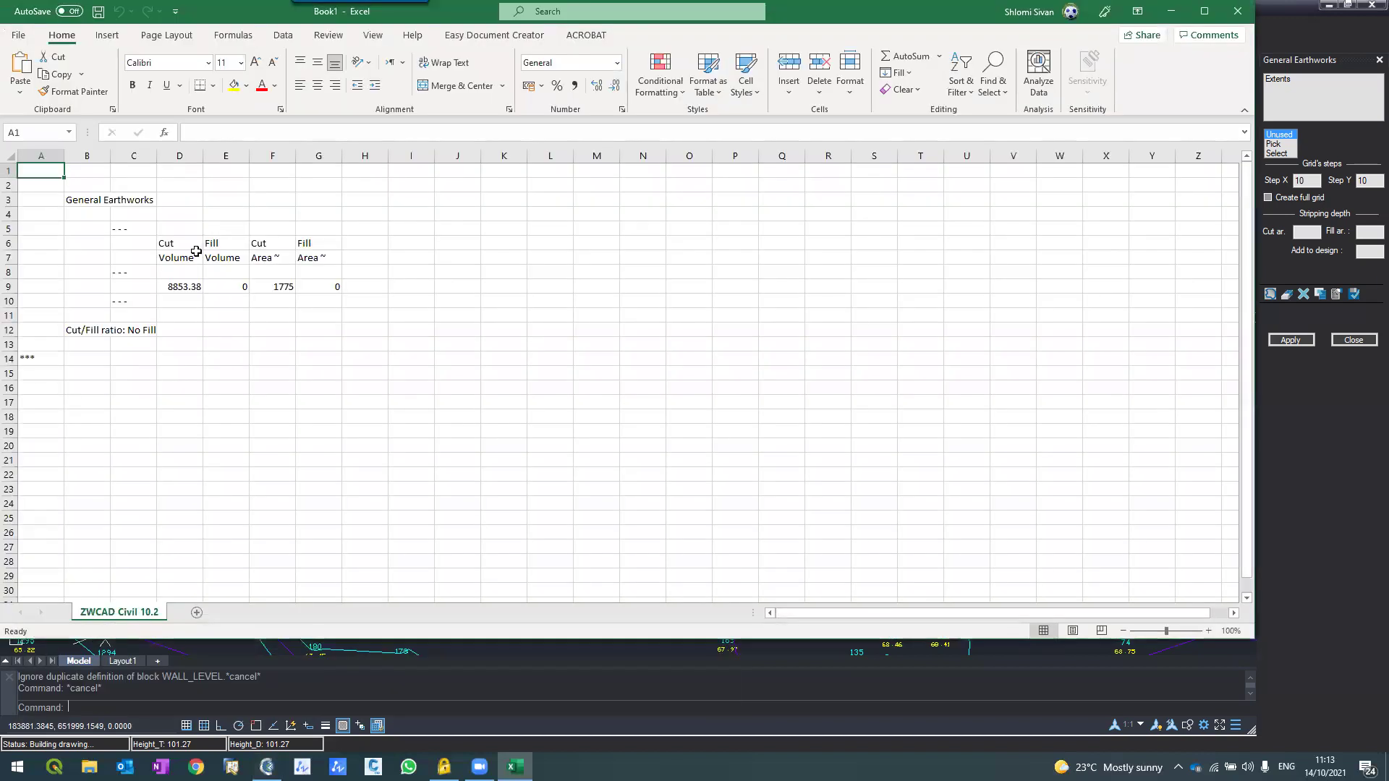
ctrl+scroll(197, 253, up, 1)
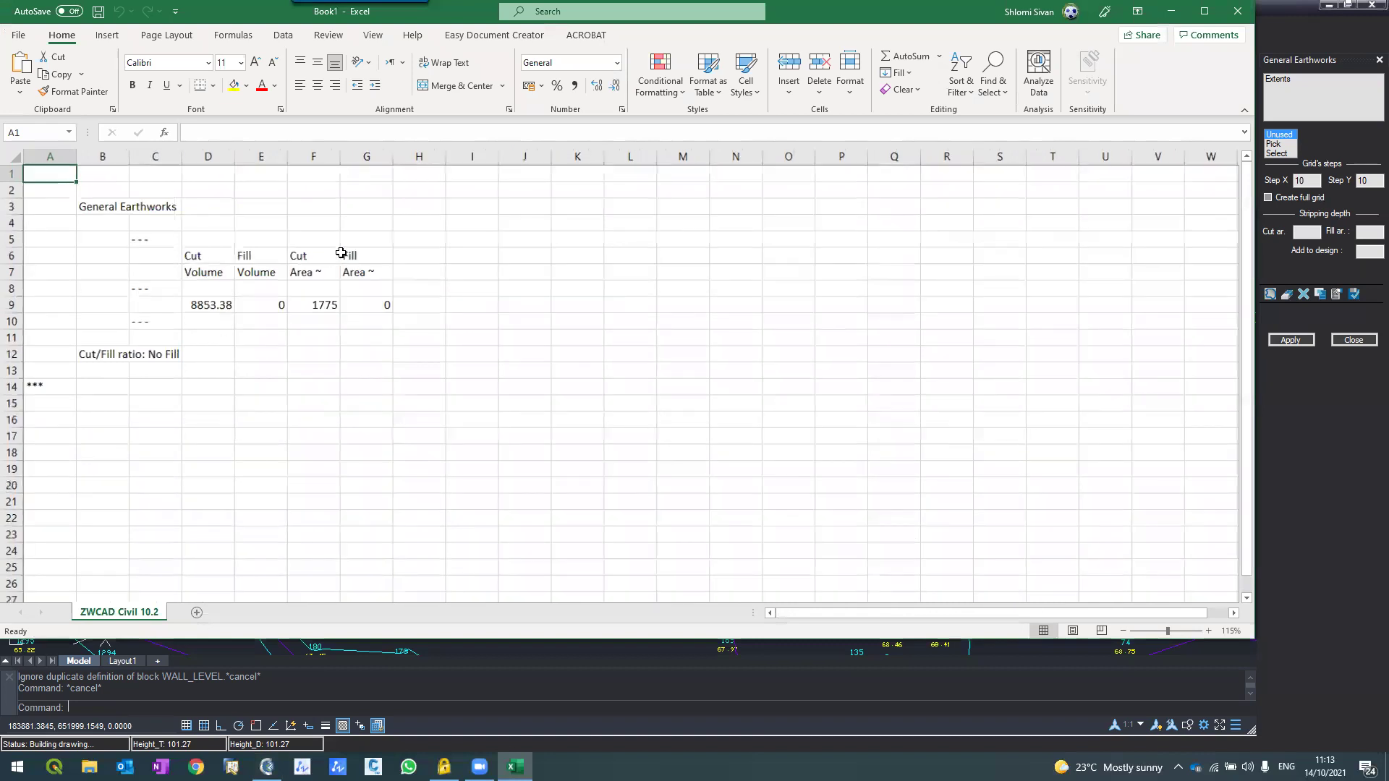
ctrl+scroll(345, 269, up, 1)
drag(236, 270, 235, 329)
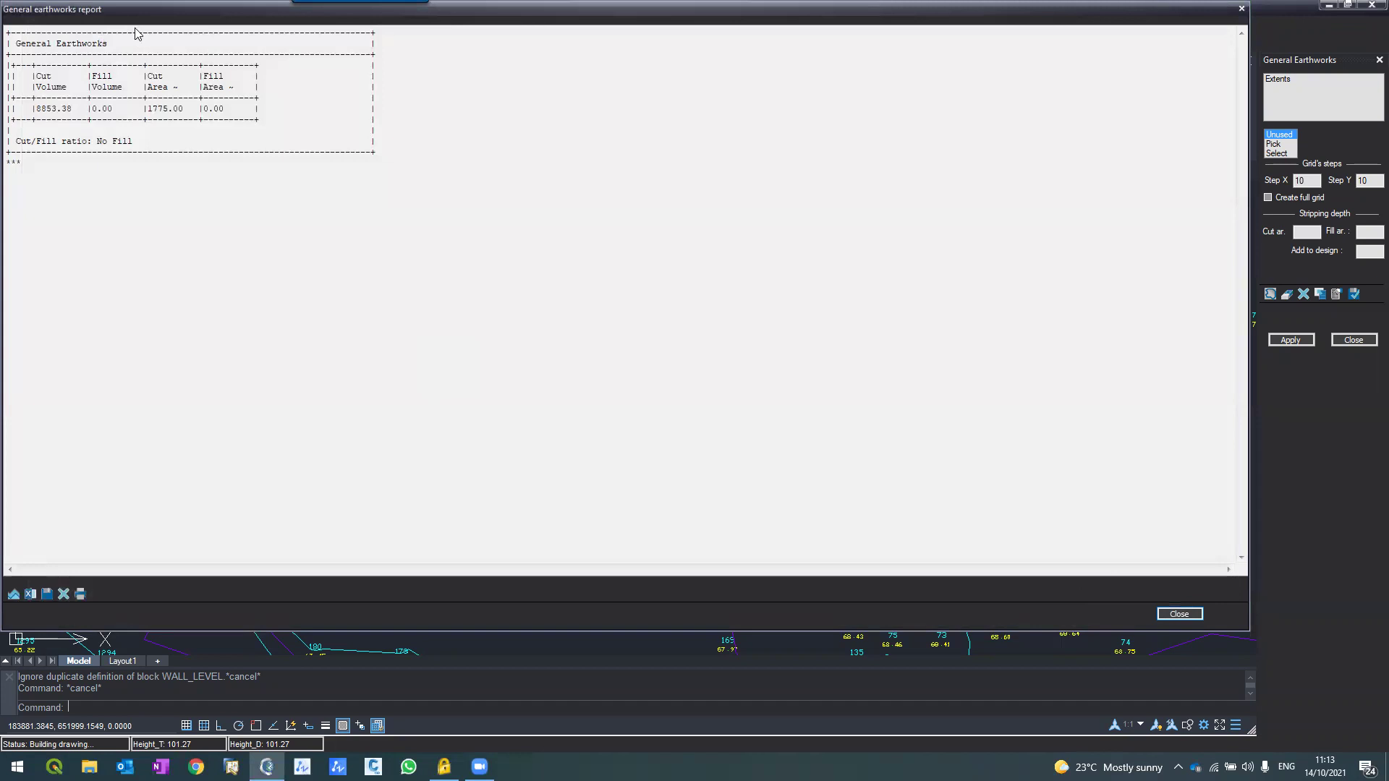
click(1242, 9)
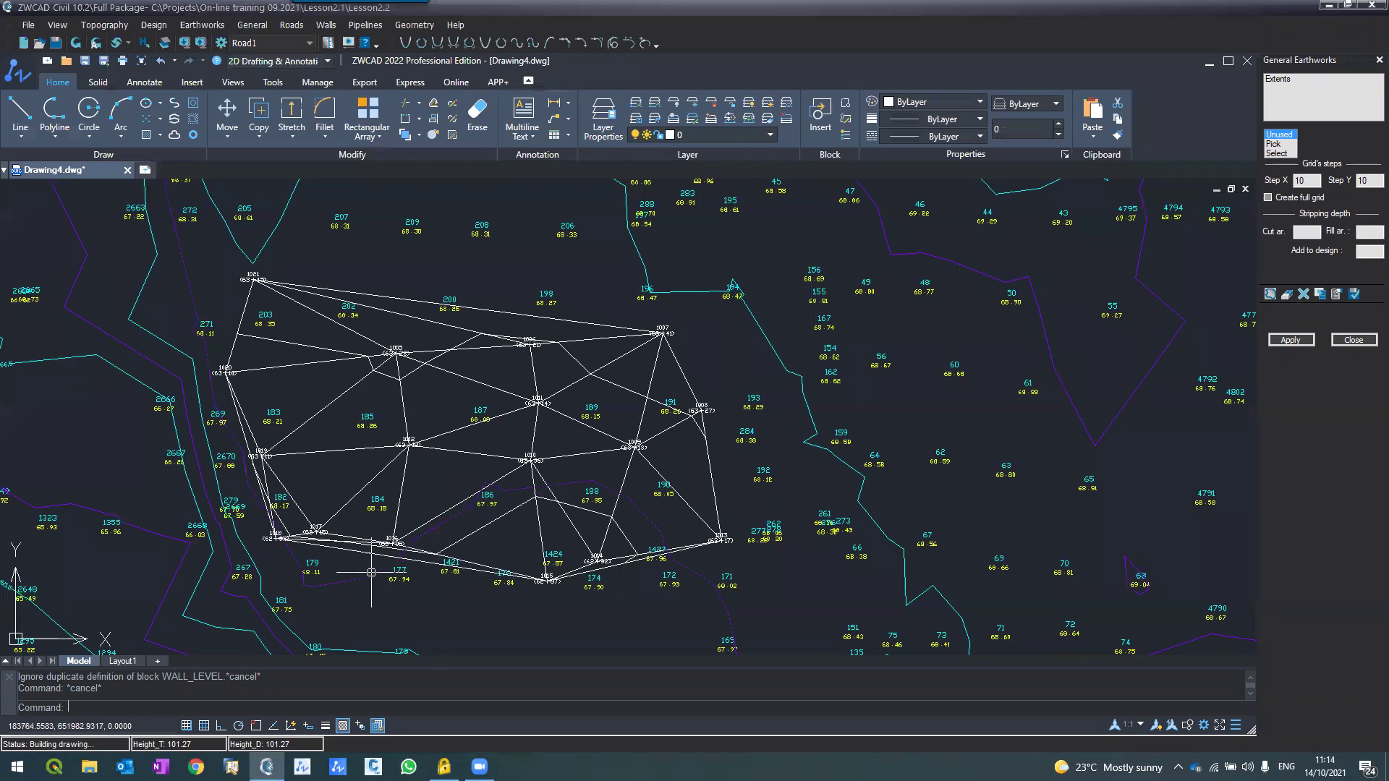
Step: Calculate the general earthworks as a full grid with 10 by 10 steps and close the resulting report
scroll(371, 573, up, 2)
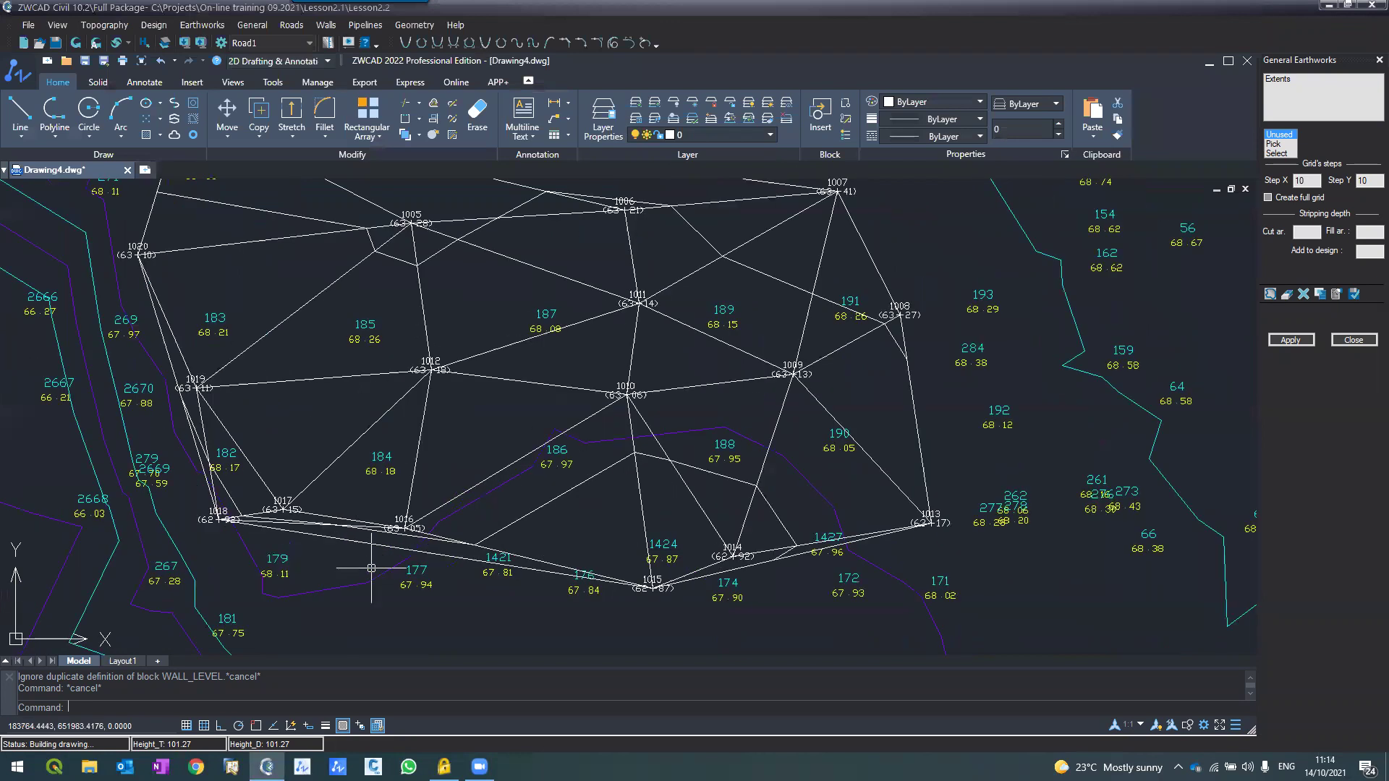
scroll(371, 569, down, 2)
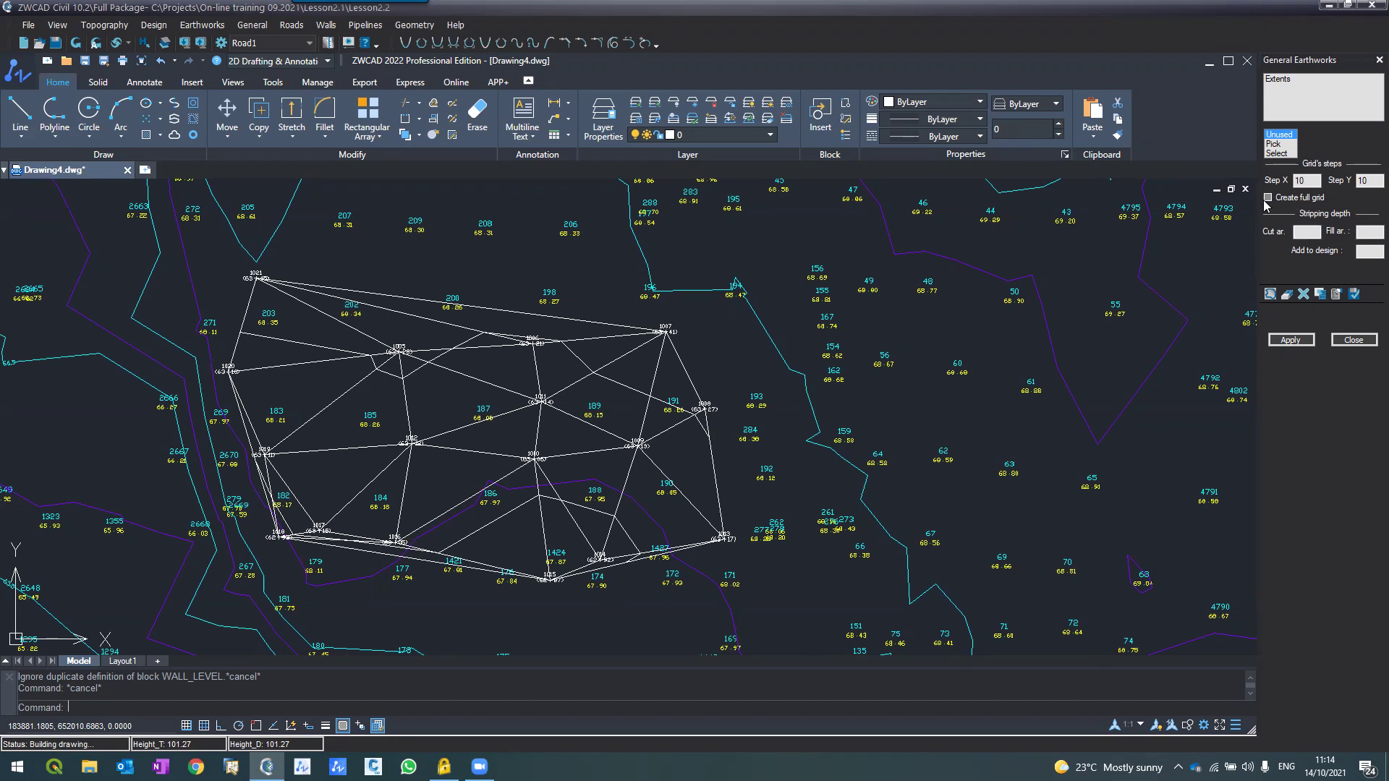
click(203, 25)
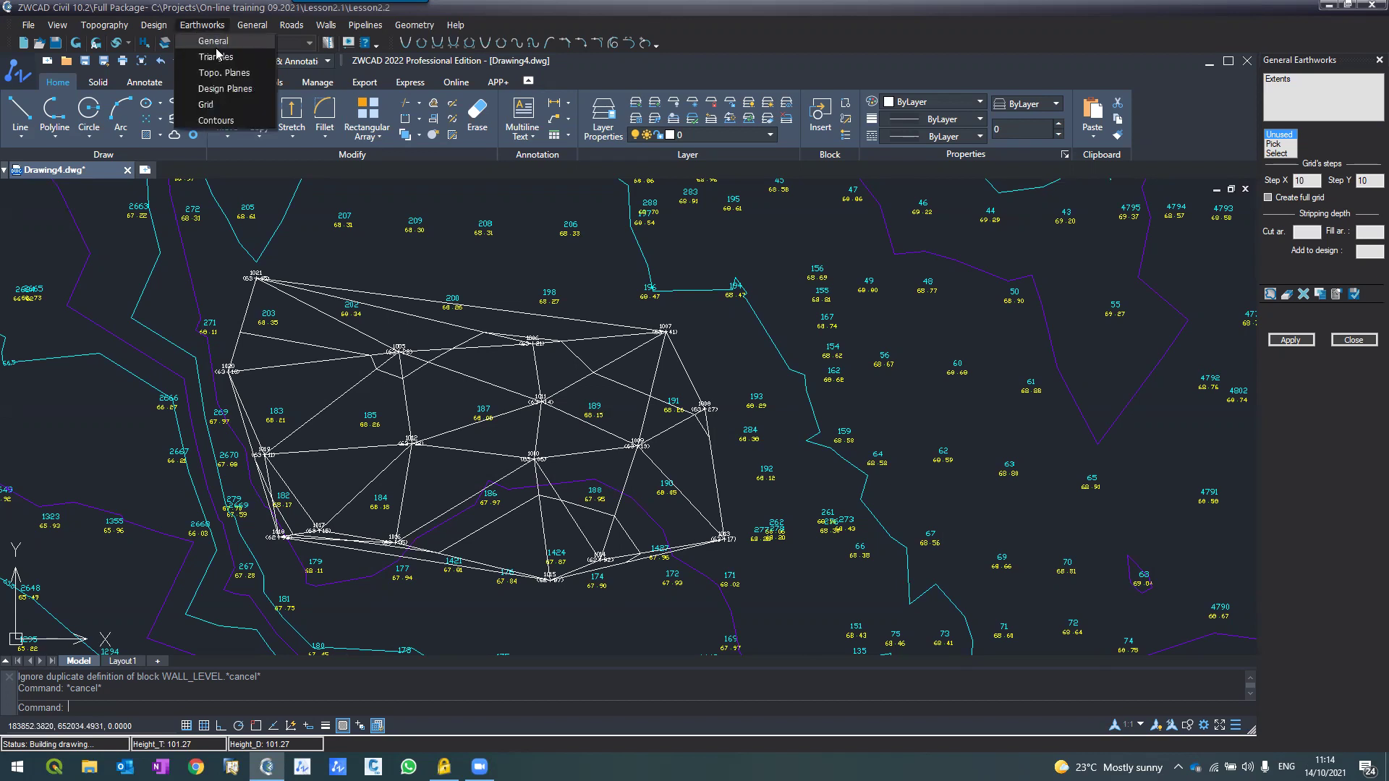
click(217, 47)
click(1269, 198)
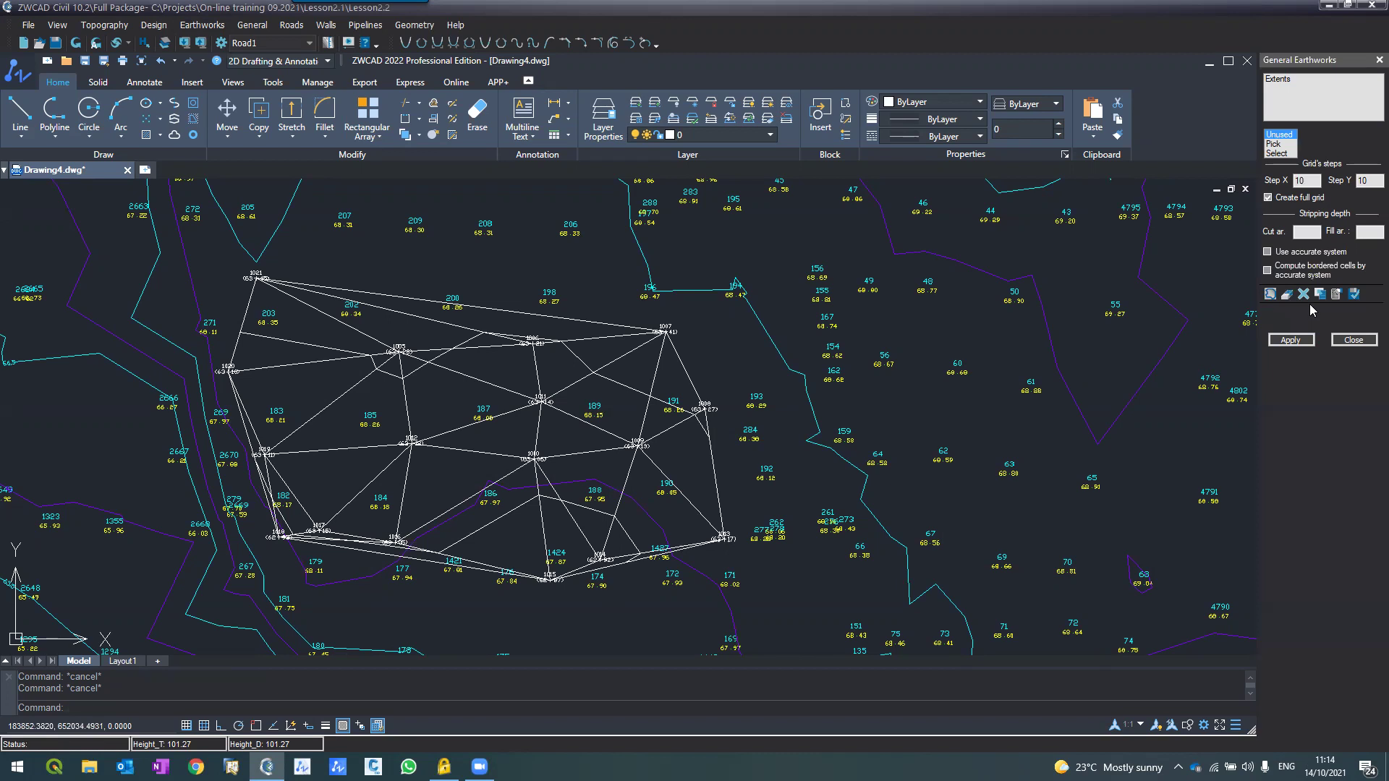
double_click(1308, 181)
click(1284, 345)
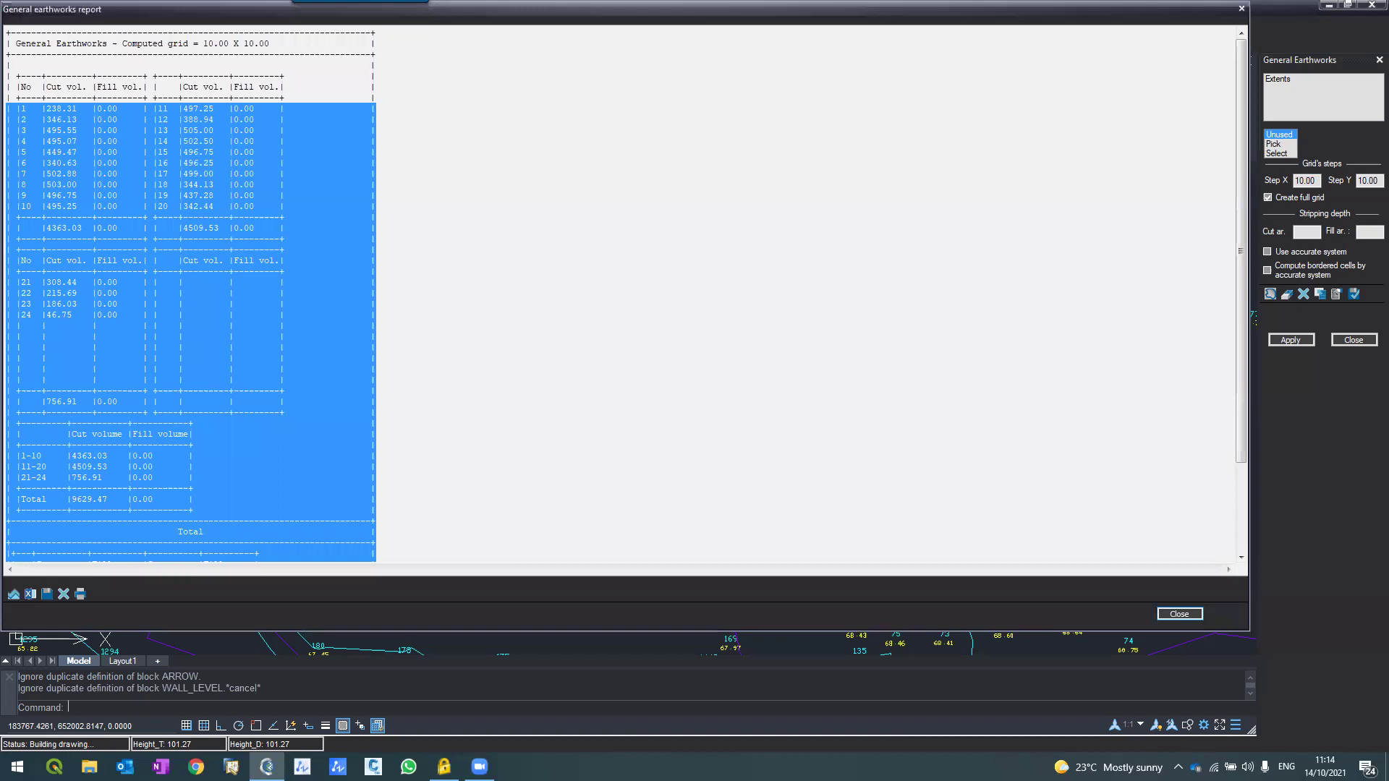
key(Escape)
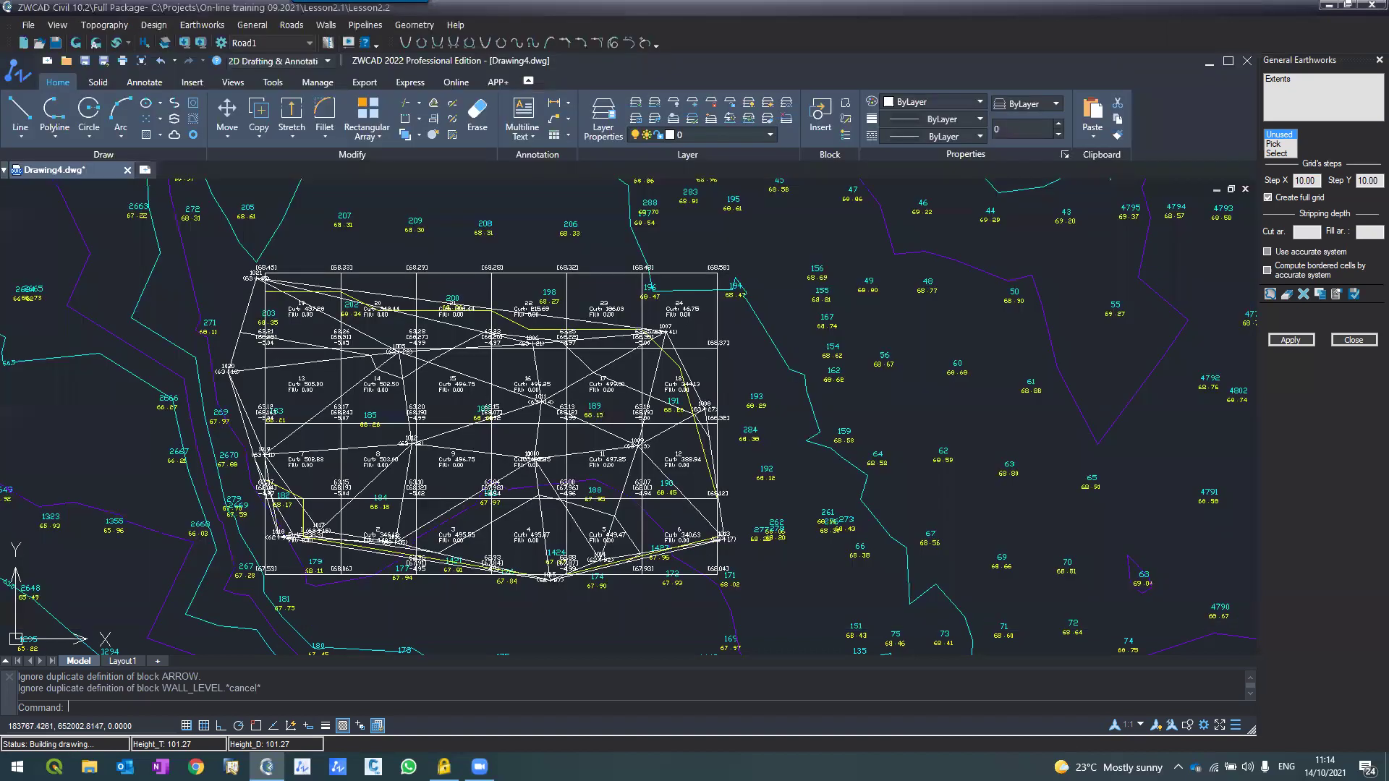
Step: Set the colour of the five earthworks grid layers, from genEW to genEWdataTopo, to green and close the layer manager
scroll(341, 523, up, 2)
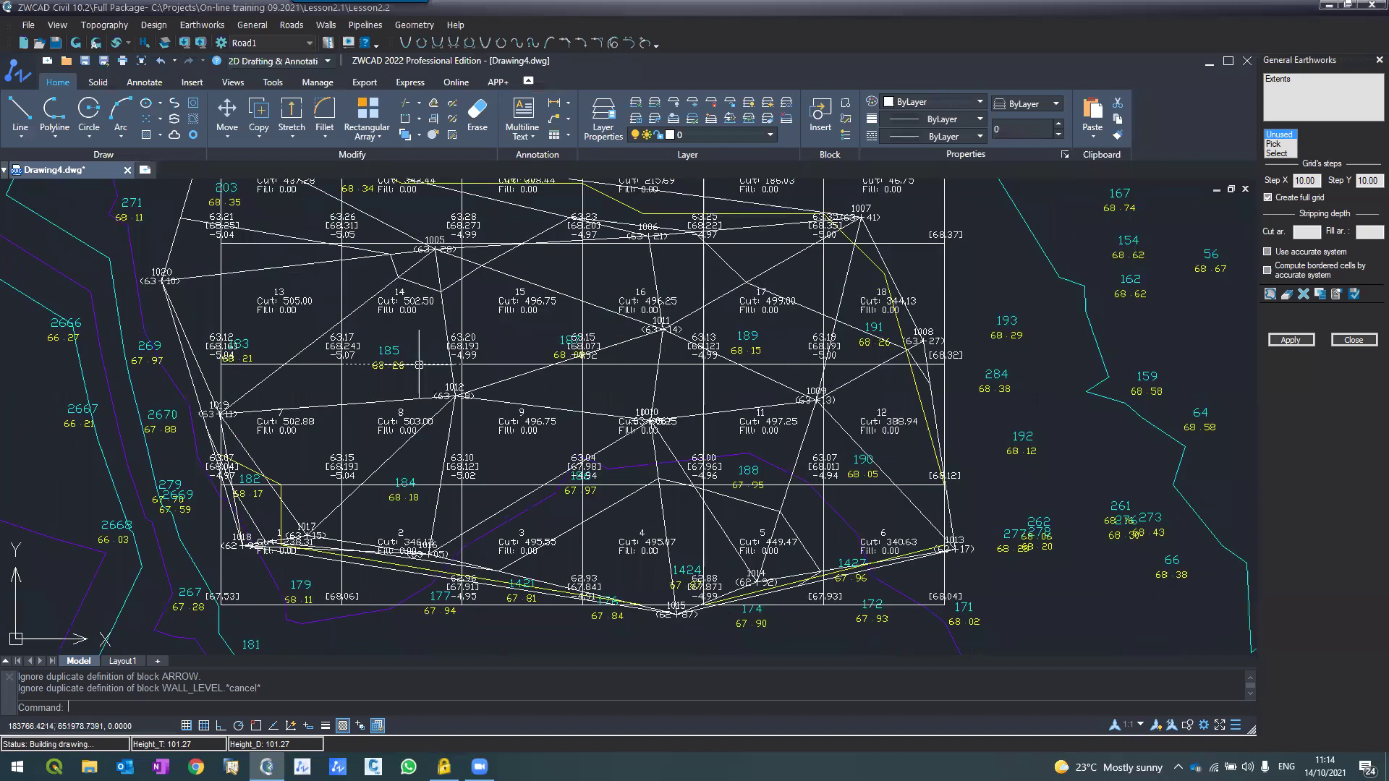
click(497, 605)
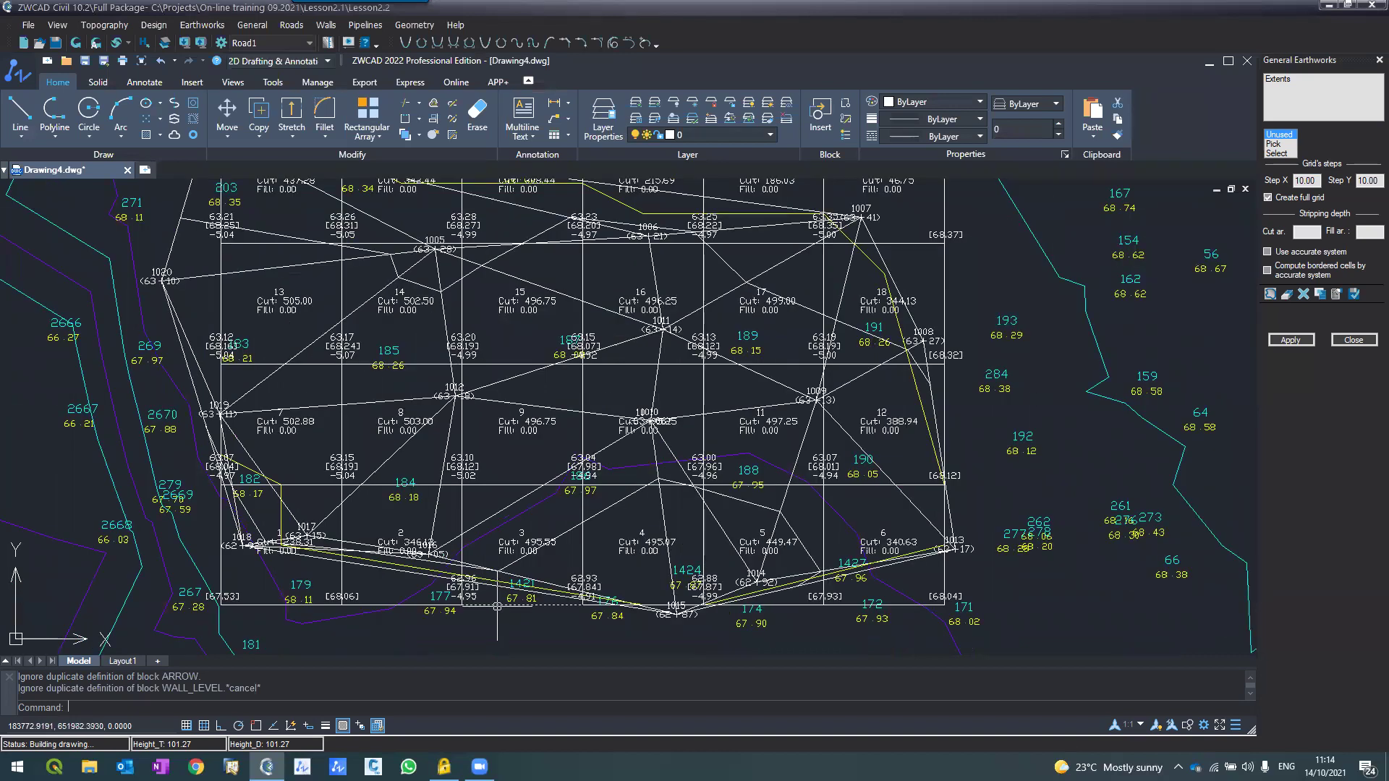
click(603, 116)
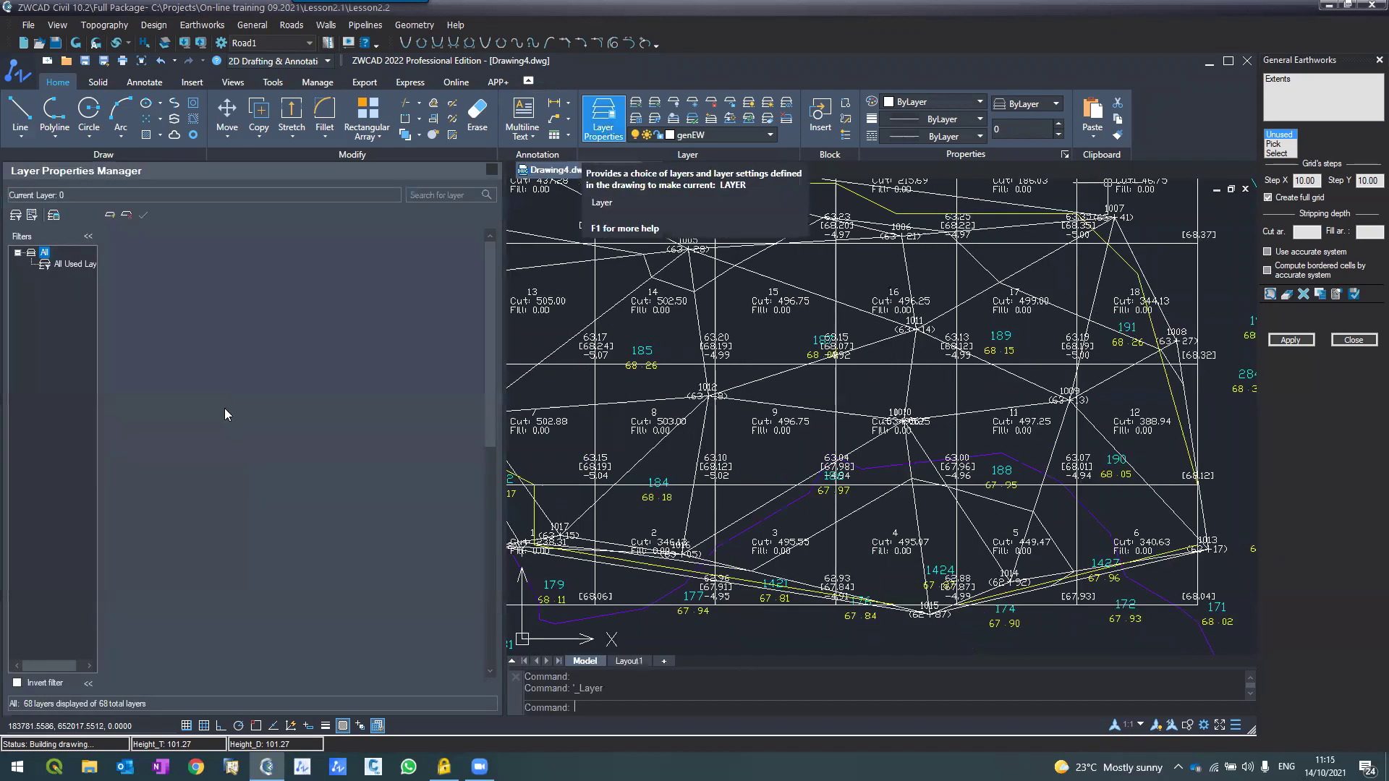
scroll(163, 539, down, 6)
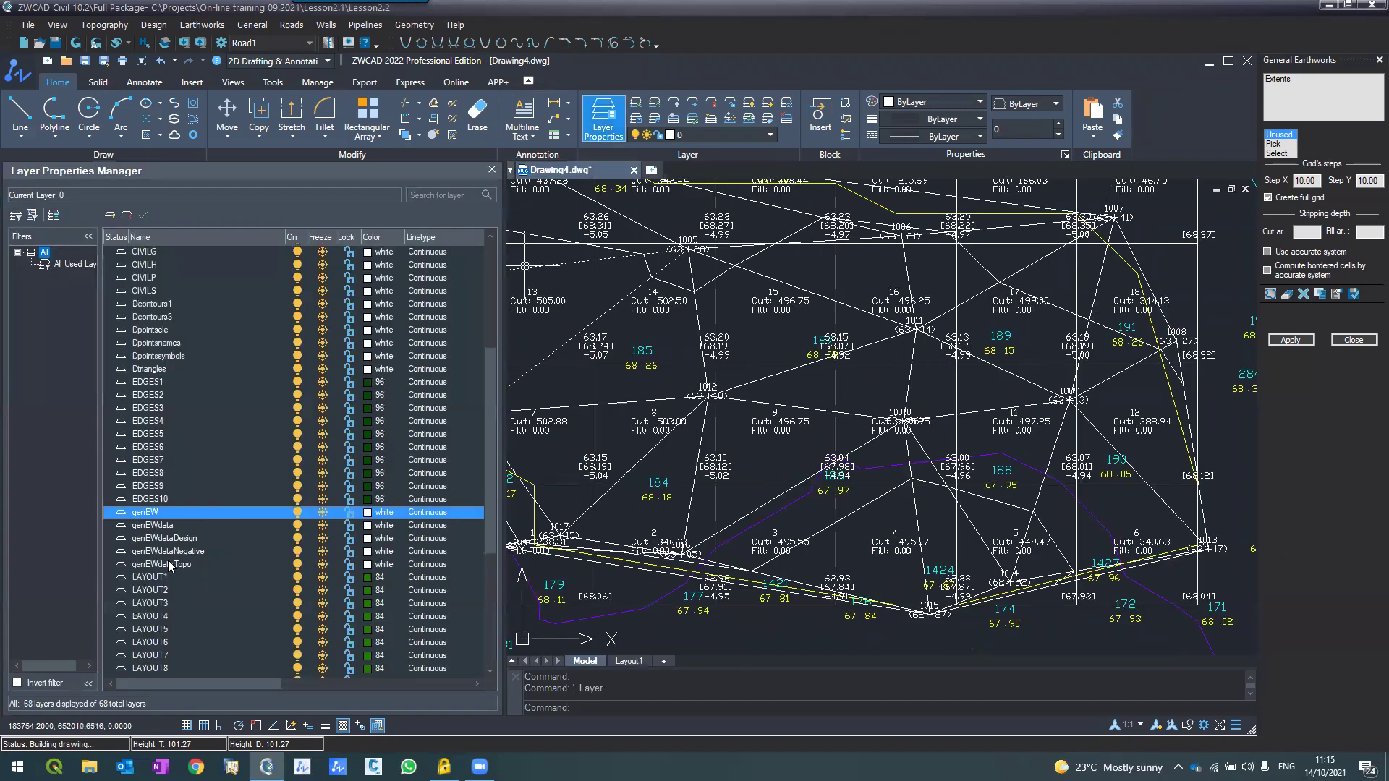
shift+click(365, 563)
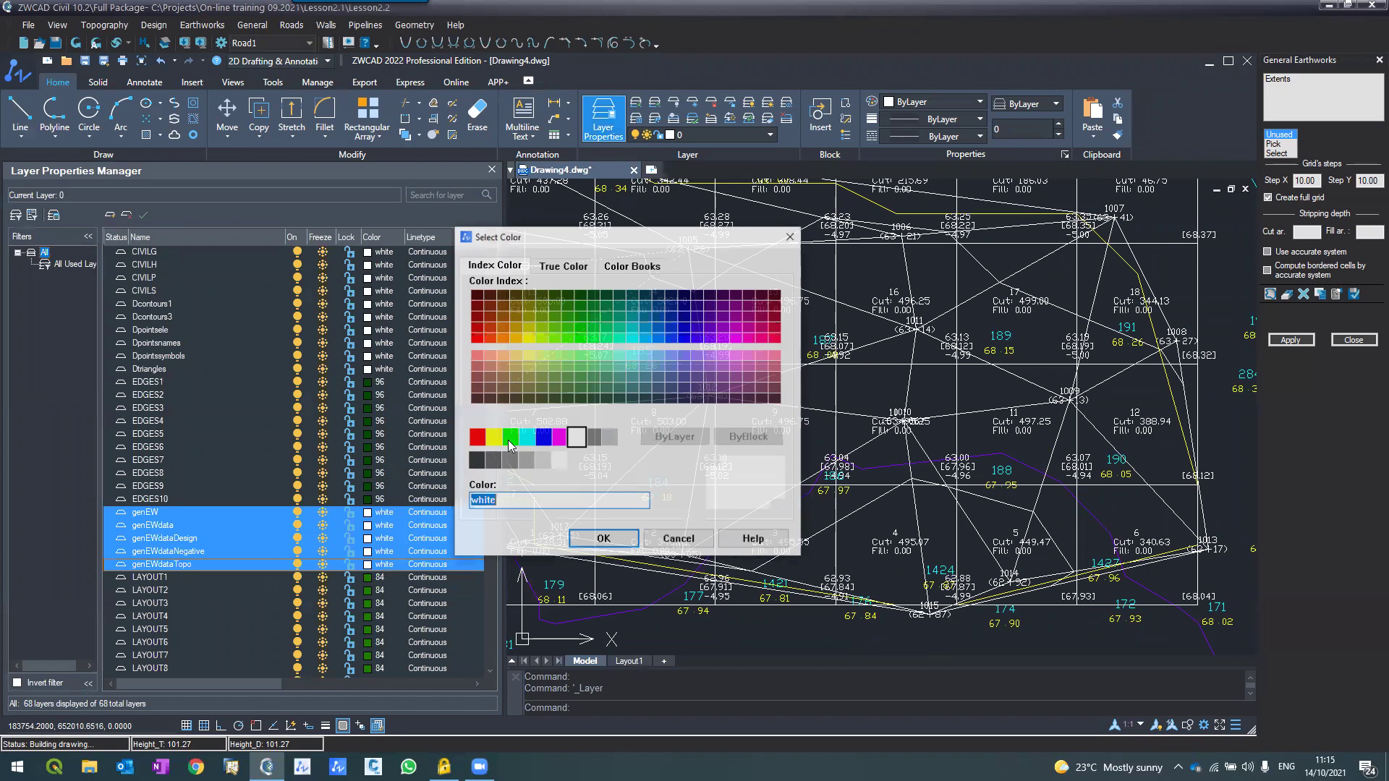
text(green)
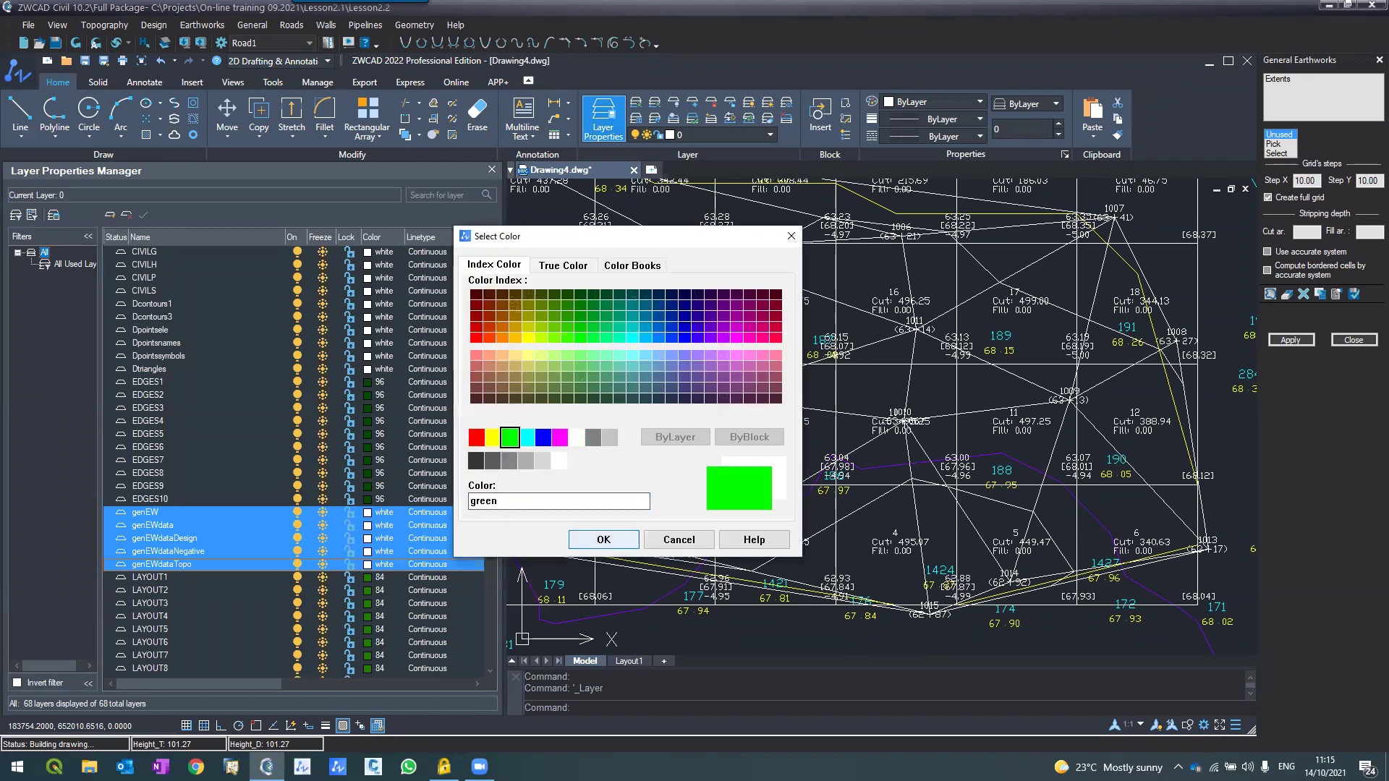
key(Return)
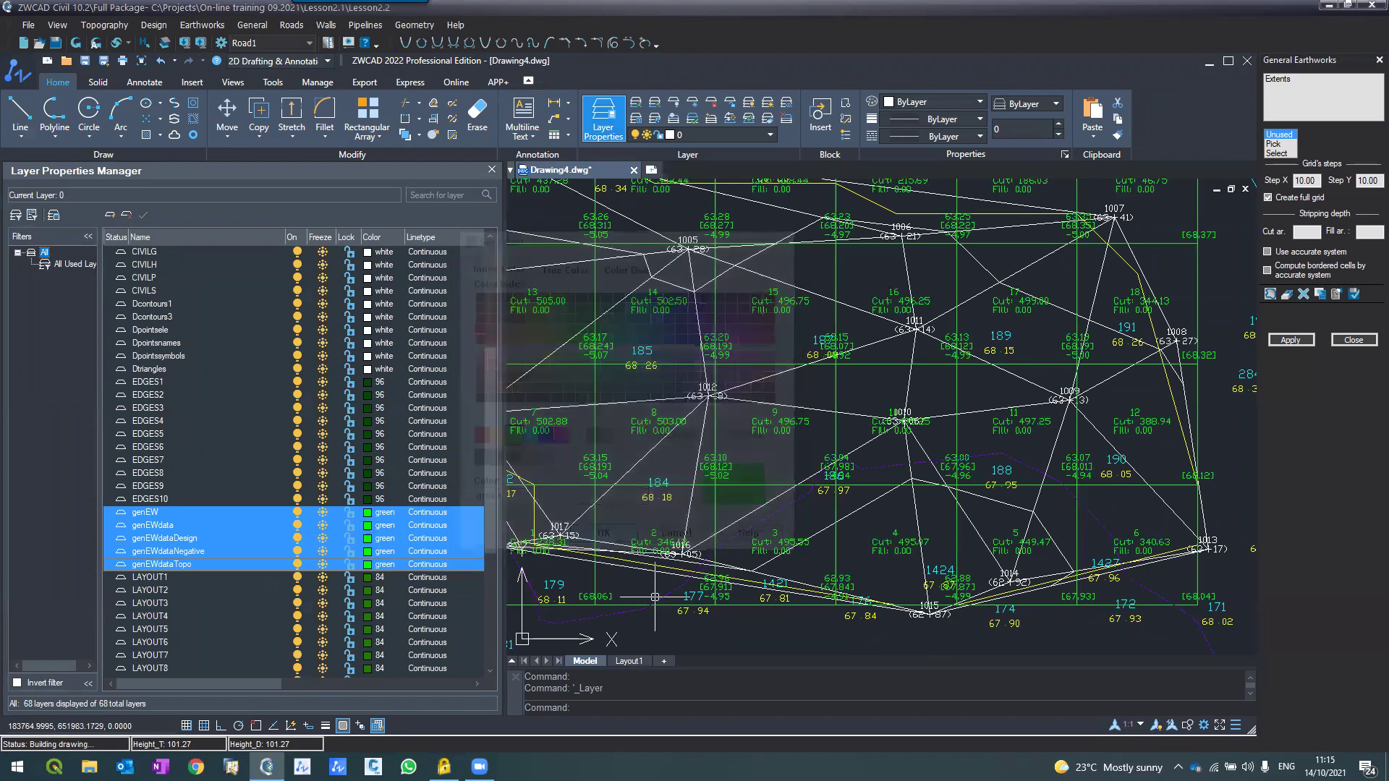
click(492, 170)
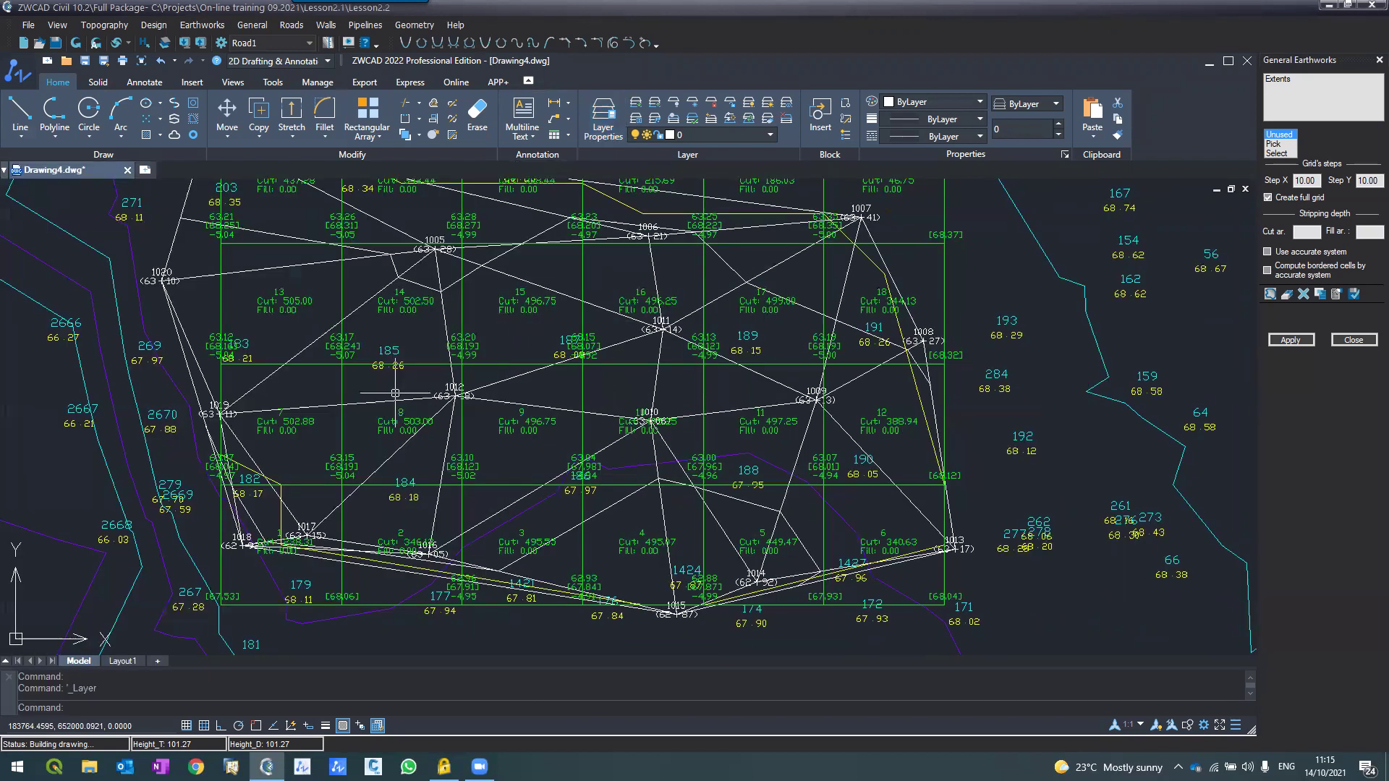
Step: Examine how the earthworks grid cells cover the design area and its outer corners
scroll(396, 393, down, 2)
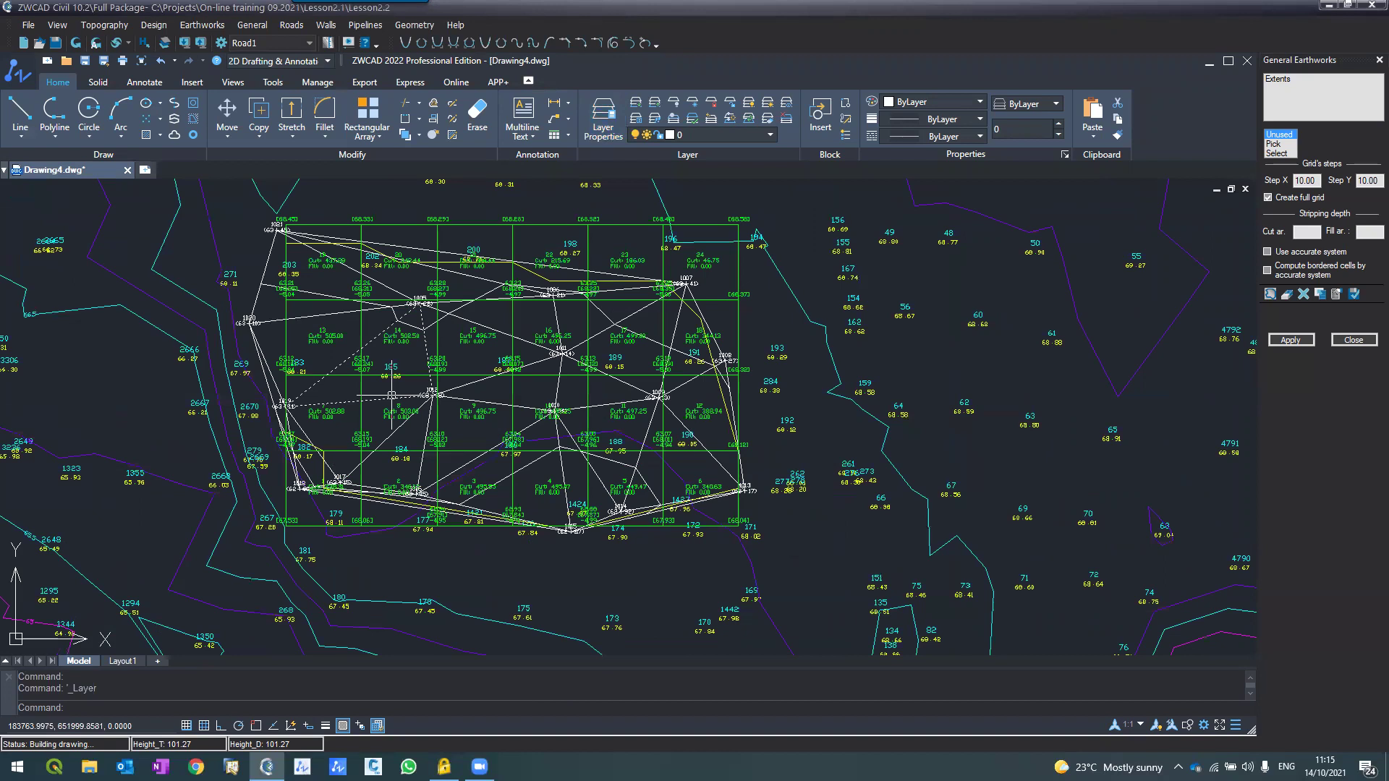
scroll(277, 236, up, 2)
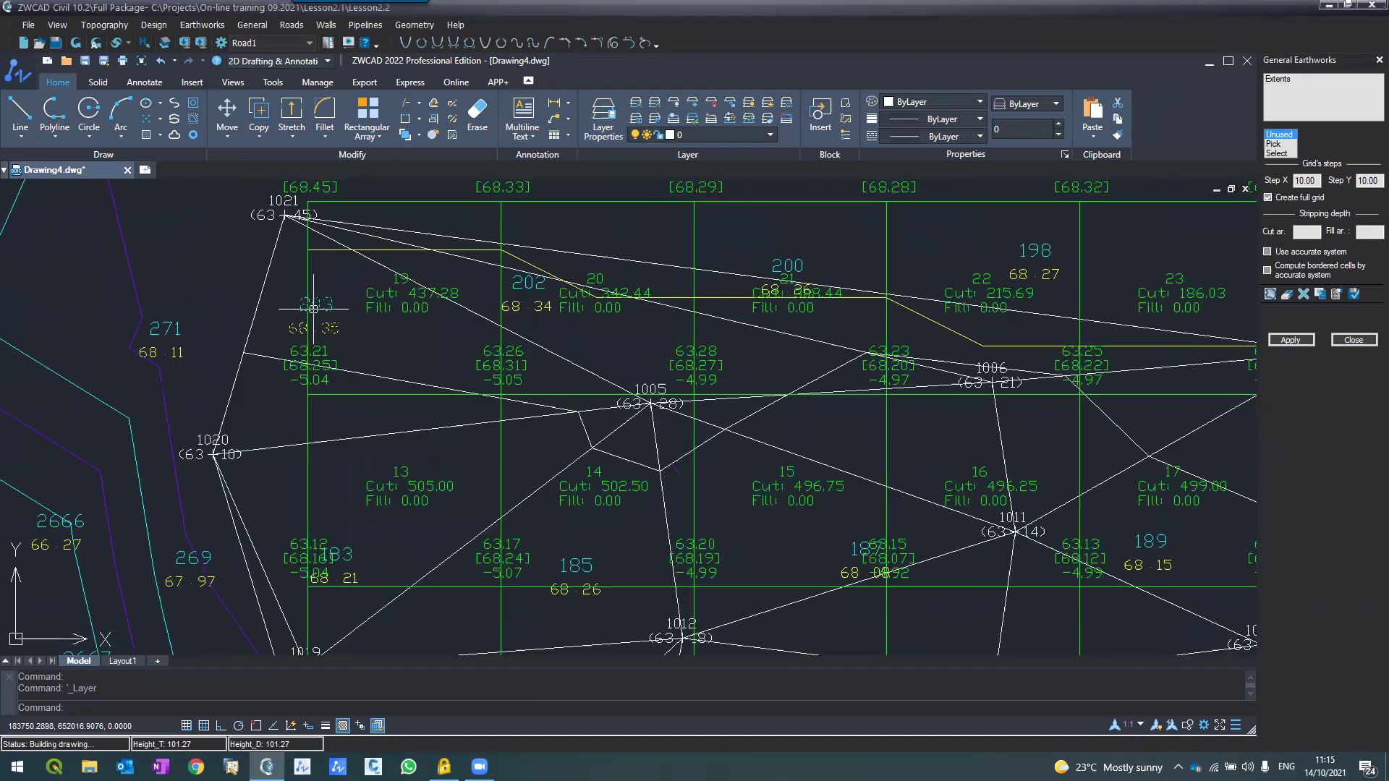
scroll(314, 309, down, 2)
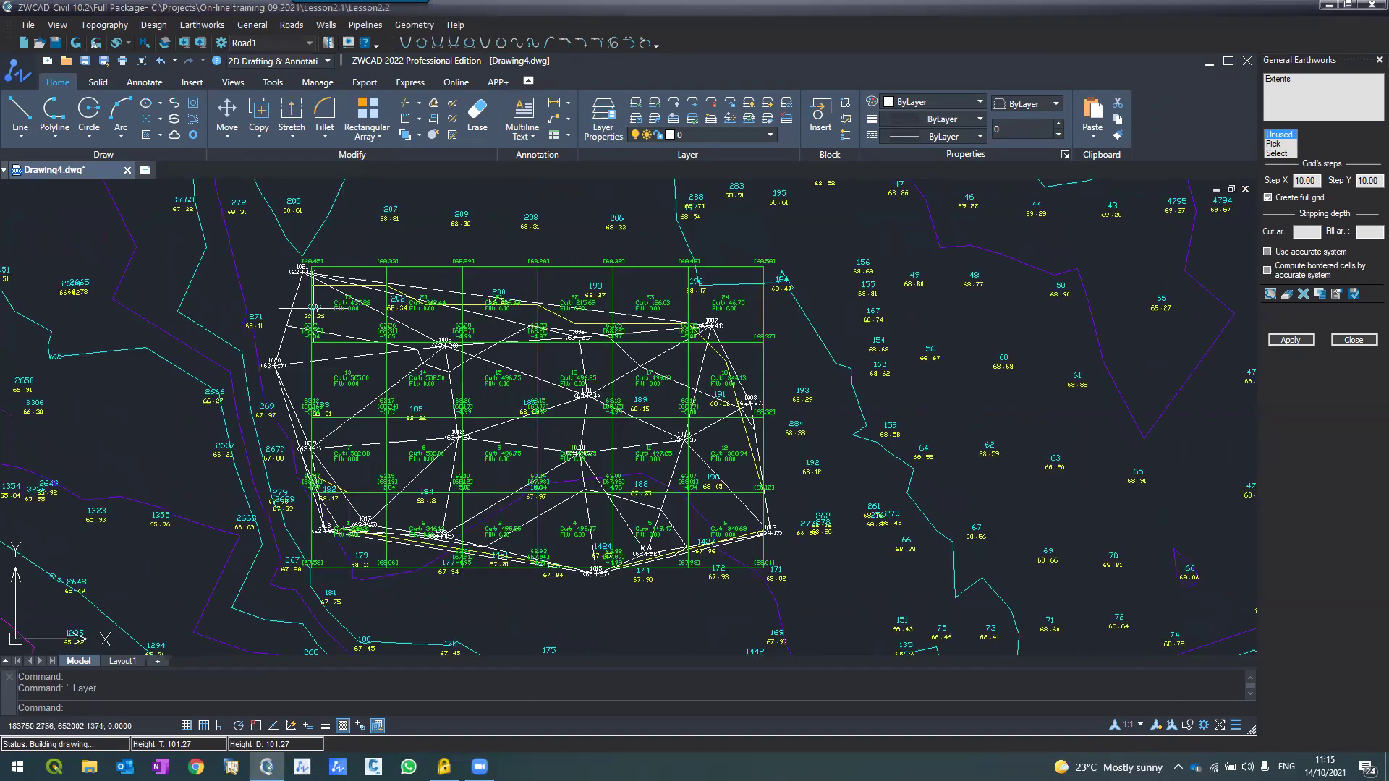
scroll(313, 309, up, 1)
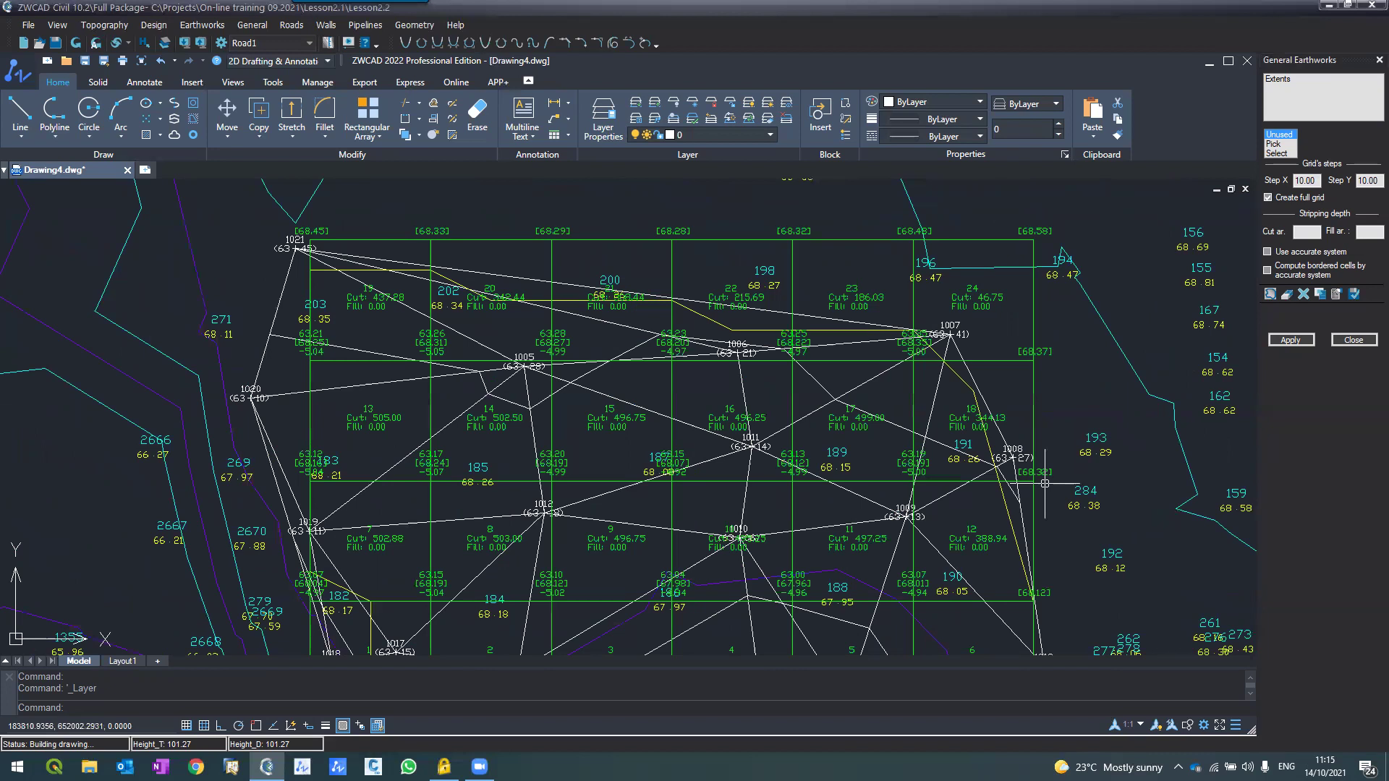
scroll(689, 479, down, 1)
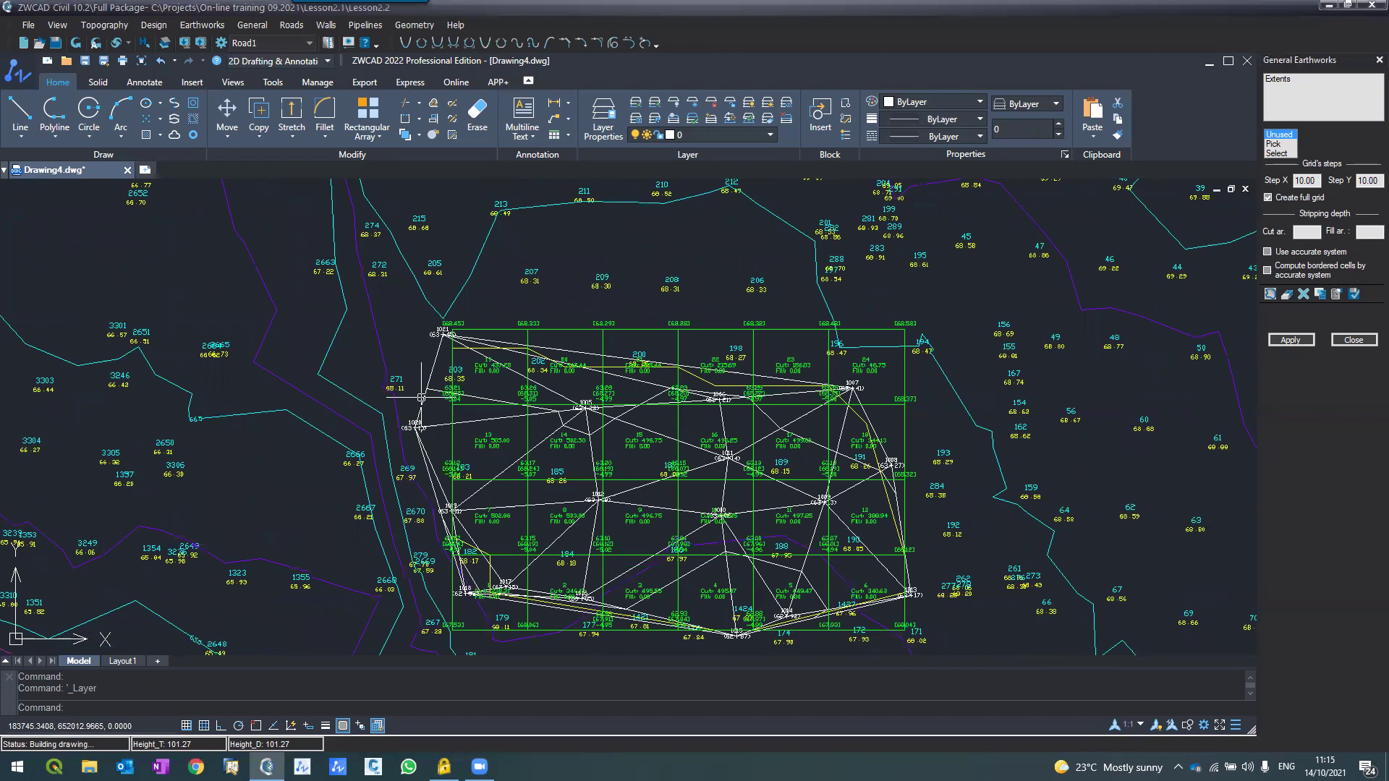
scroll(445, 340, up, 2)
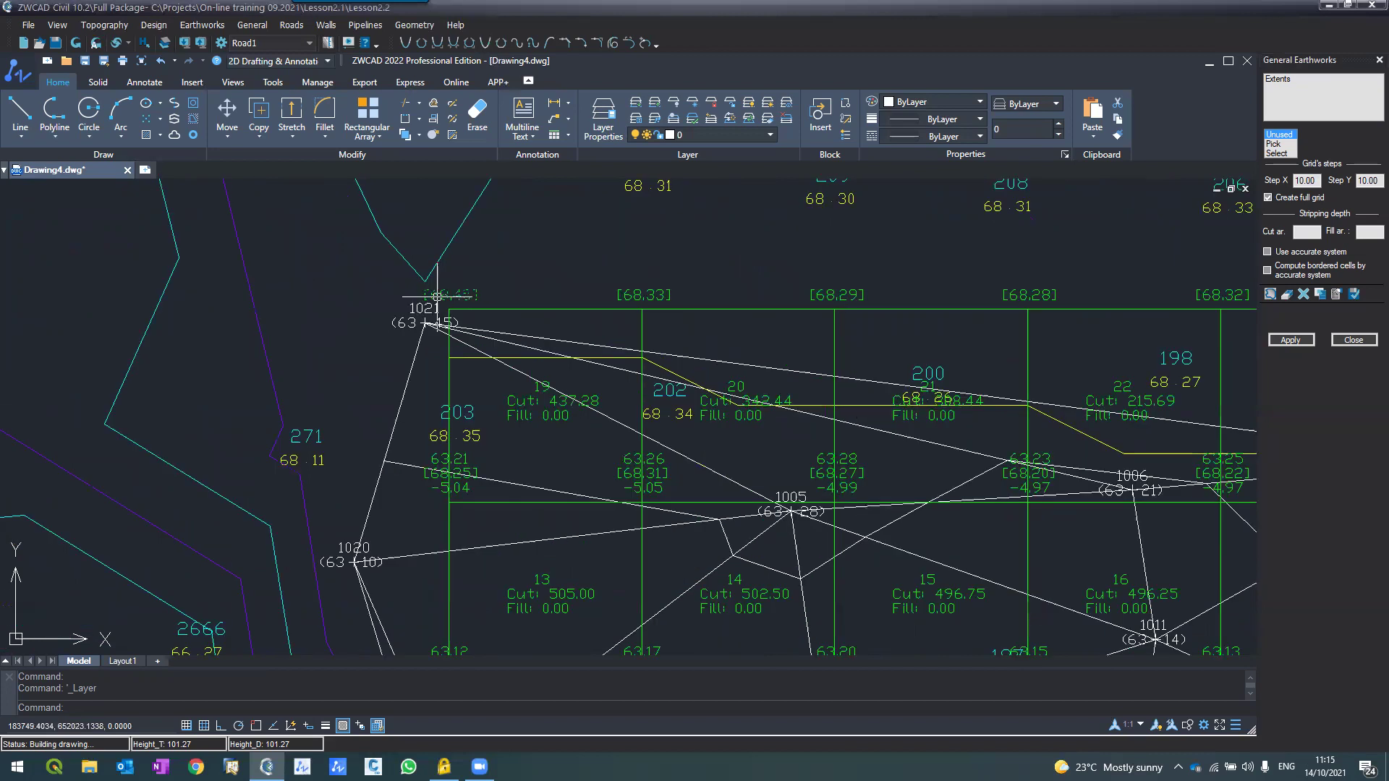
scroll(437, 300, down, 3)
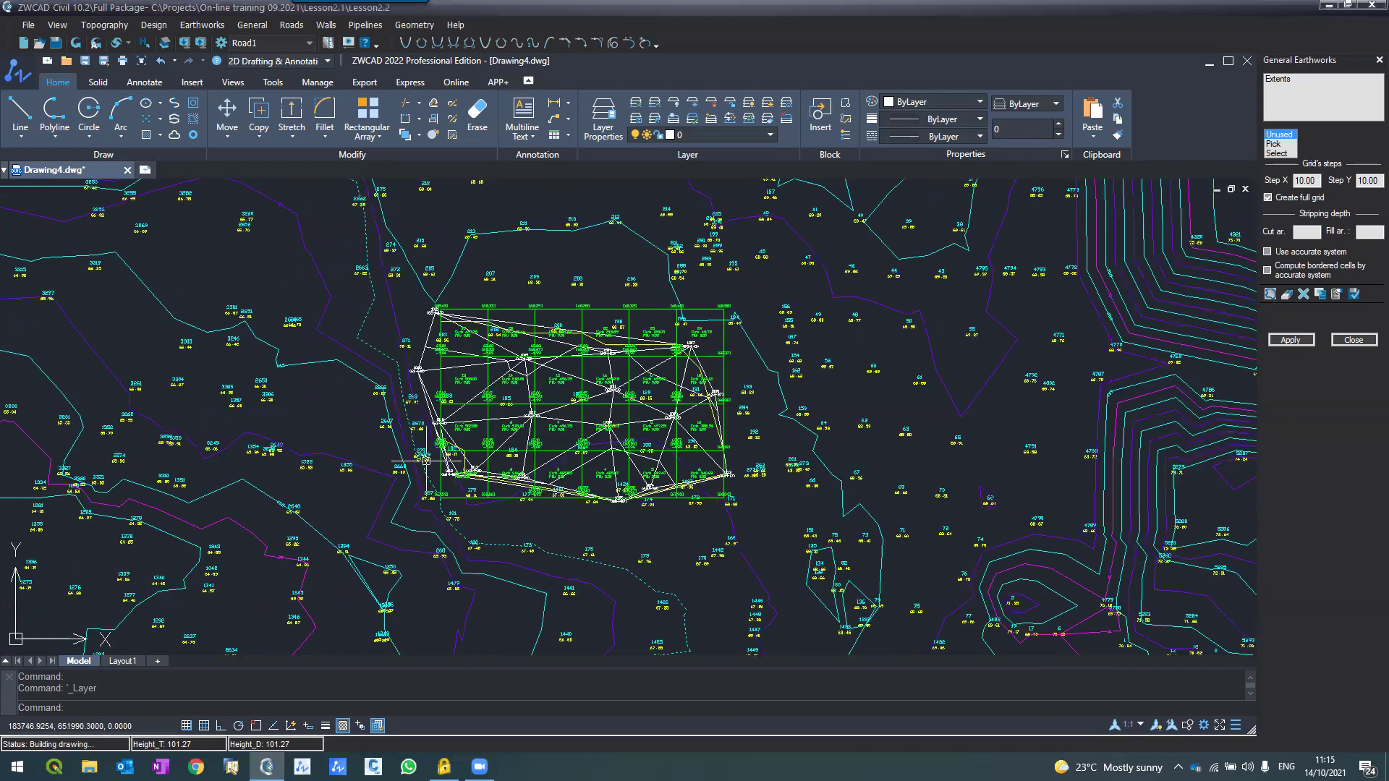
Step: Examine the design elevation, topo elevation and height difference at the grid nodes, and the cut and fill labels of the cells
scroll(425, 461, up, 4)
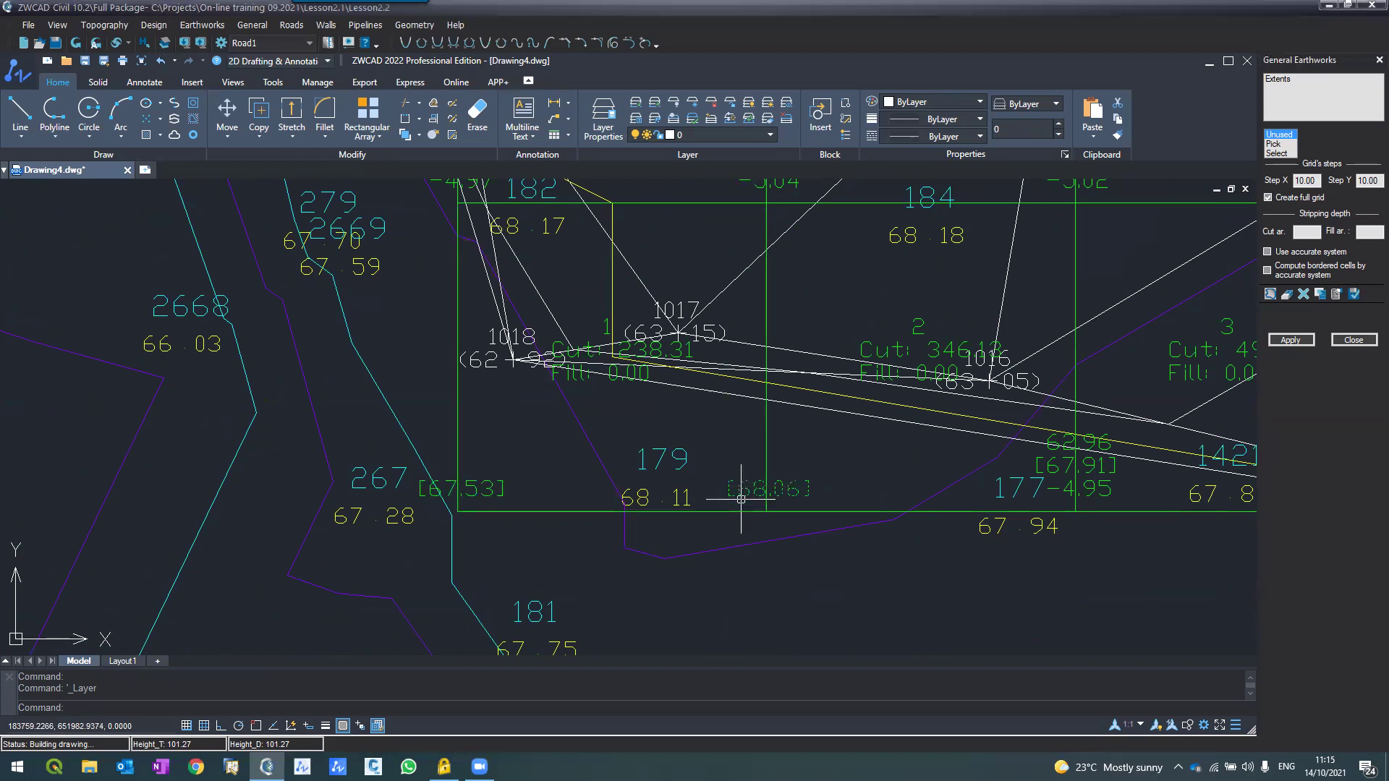
scroll(769, 488, down, 2)
scroll(592, 313, up, 2)
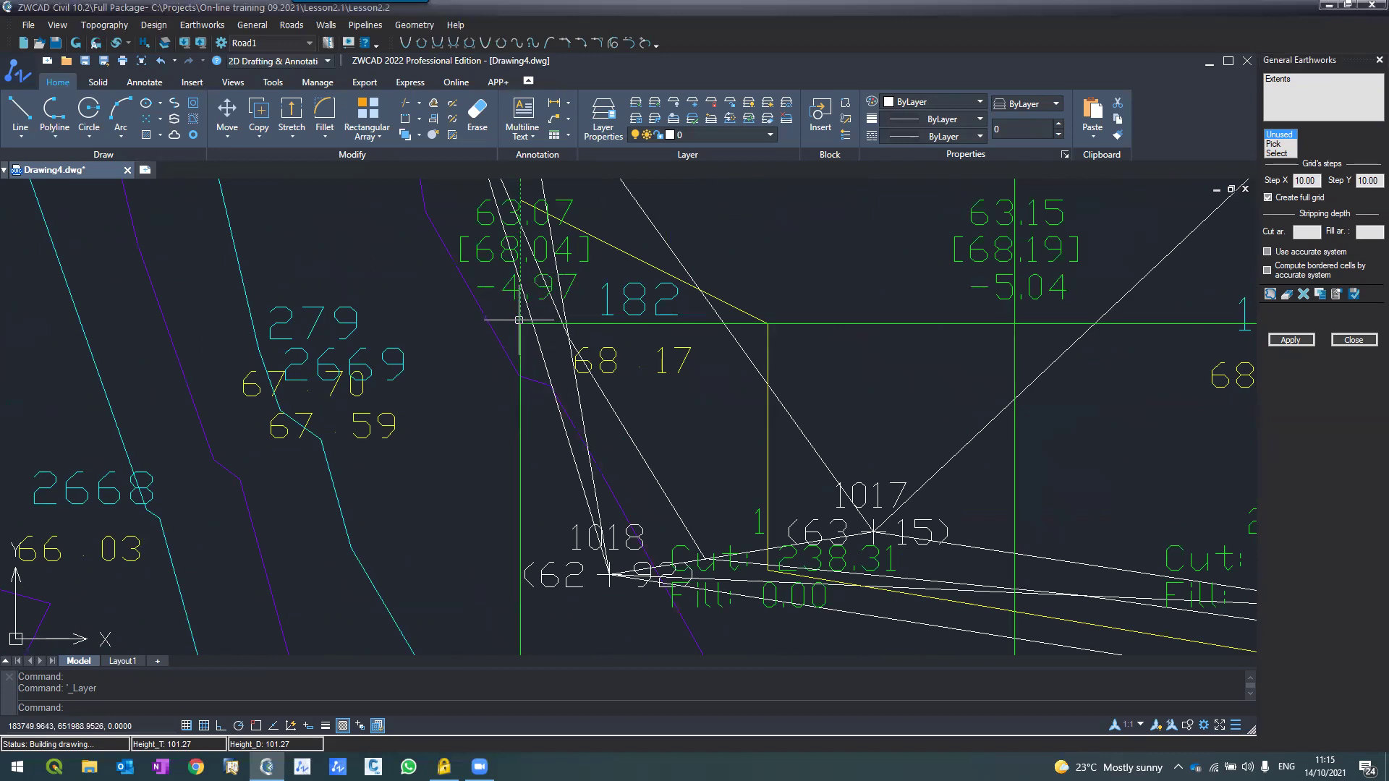
scroll(519, 320, down, 2)
scroll(725, 297, up, 3)
scroll(602, 363, down, 1)
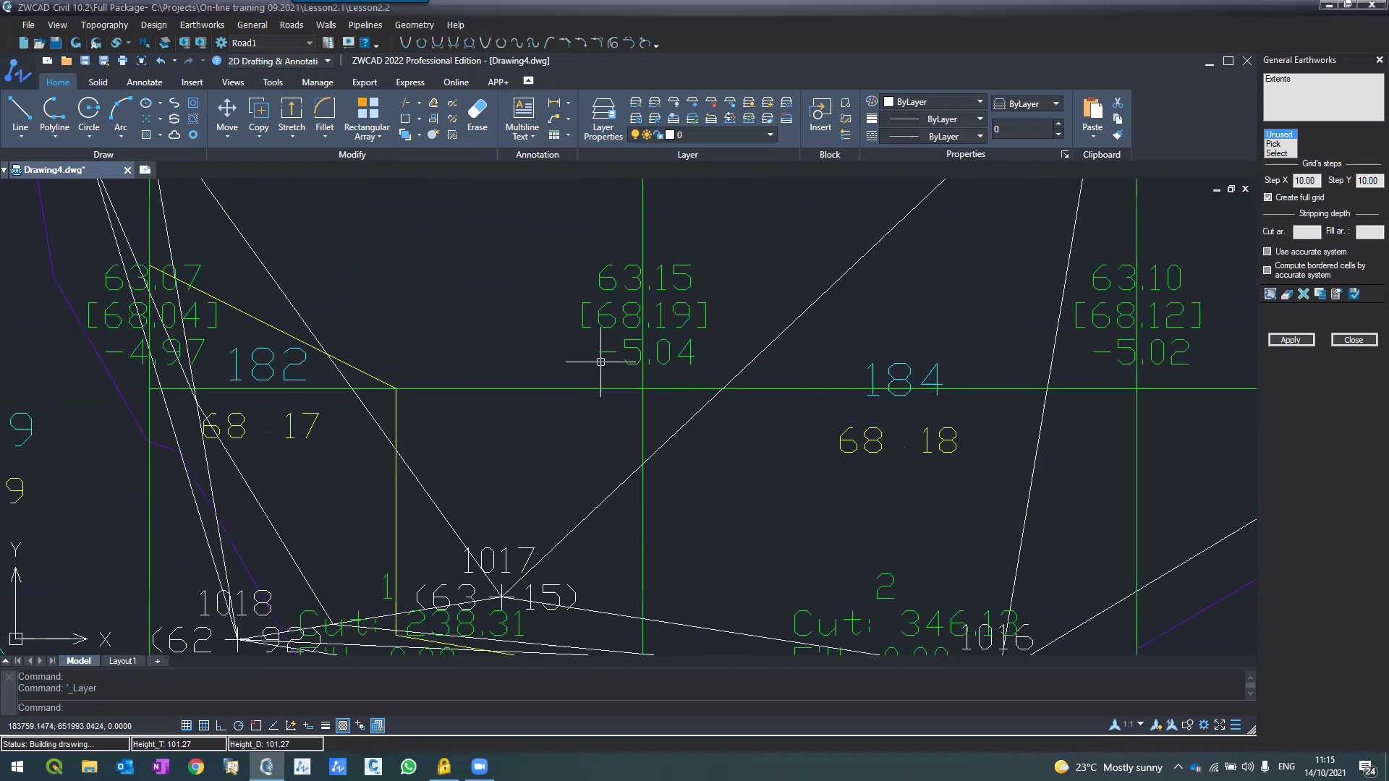
scroll(601, 363, down, 1)
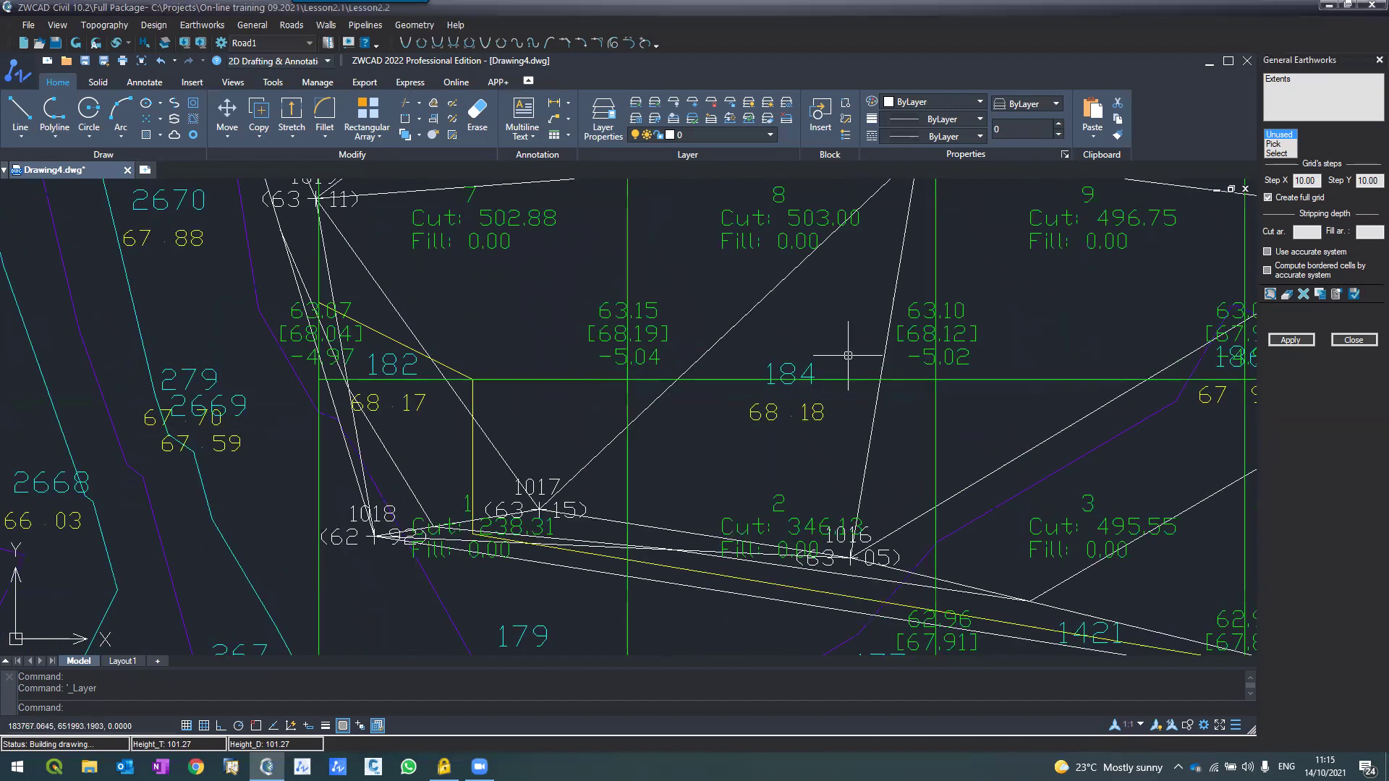
scroll(848, 355, down, 2)
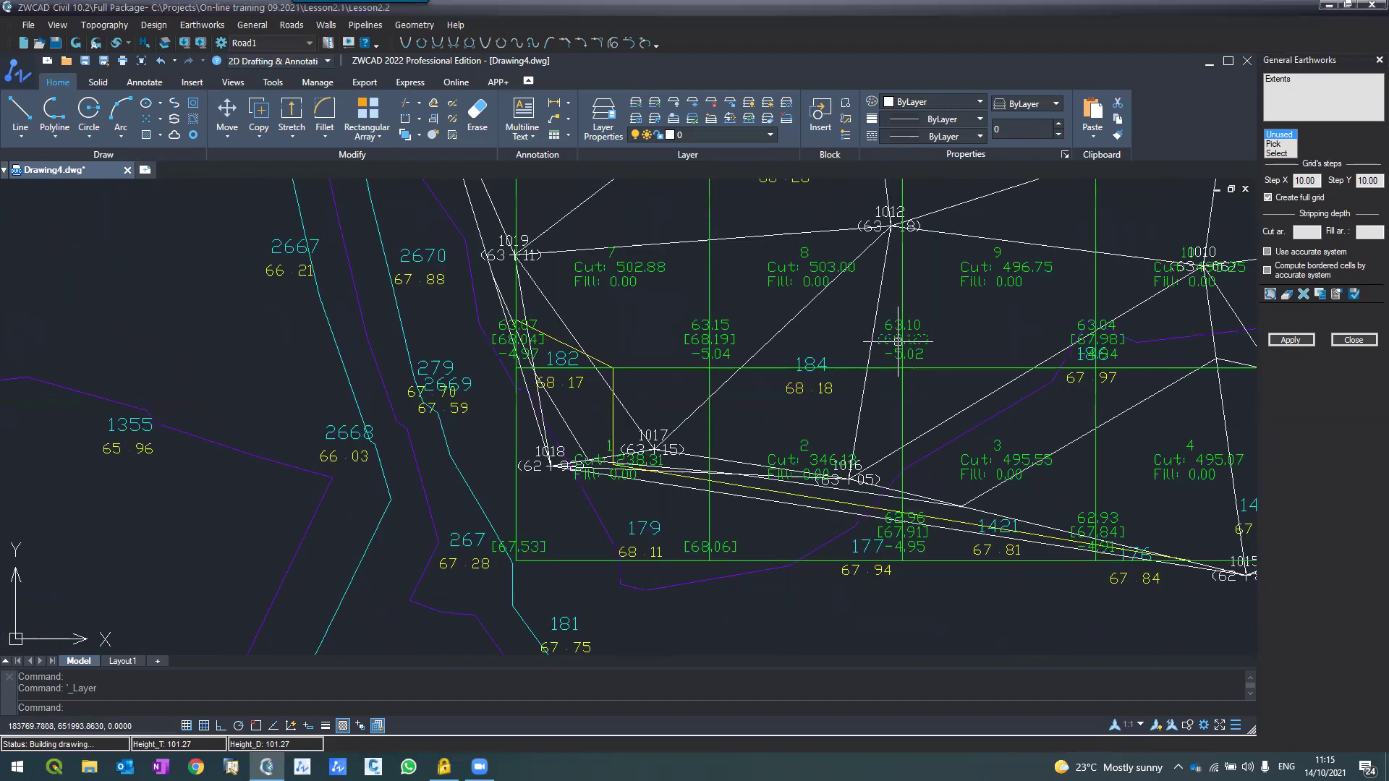
scroll(897, 341, up, 2)
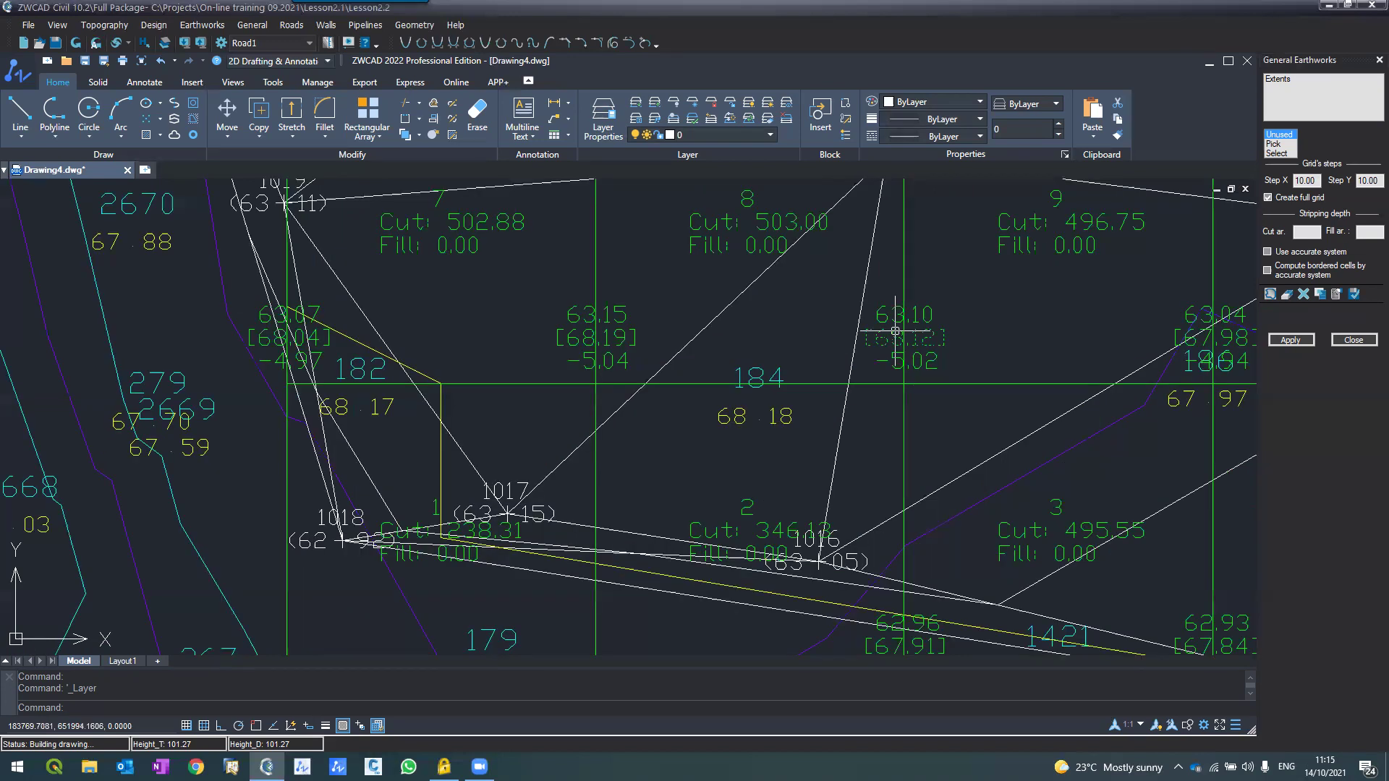
scroll(1112, 325, up, 2)
scroll(1112, 326, up, 2)
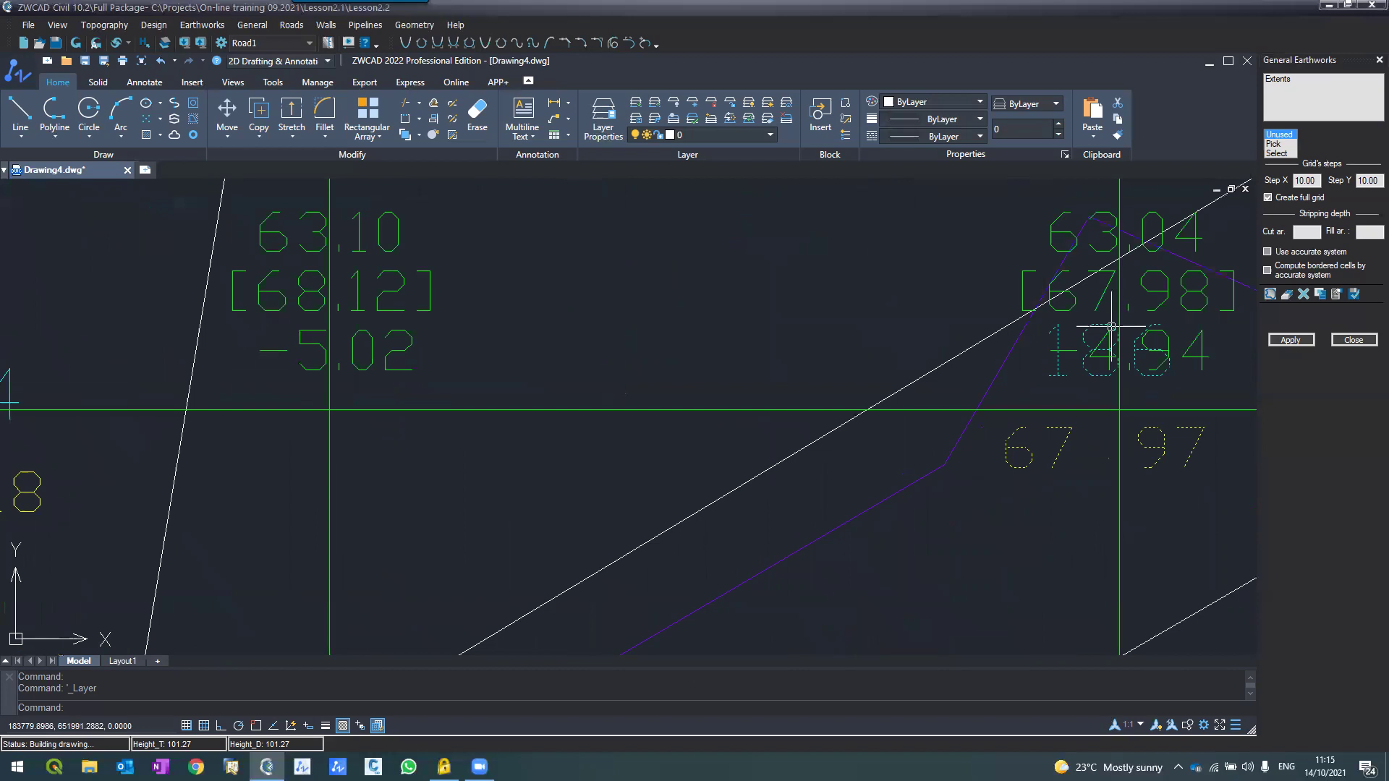
scroll(1056, 317, down, 5)
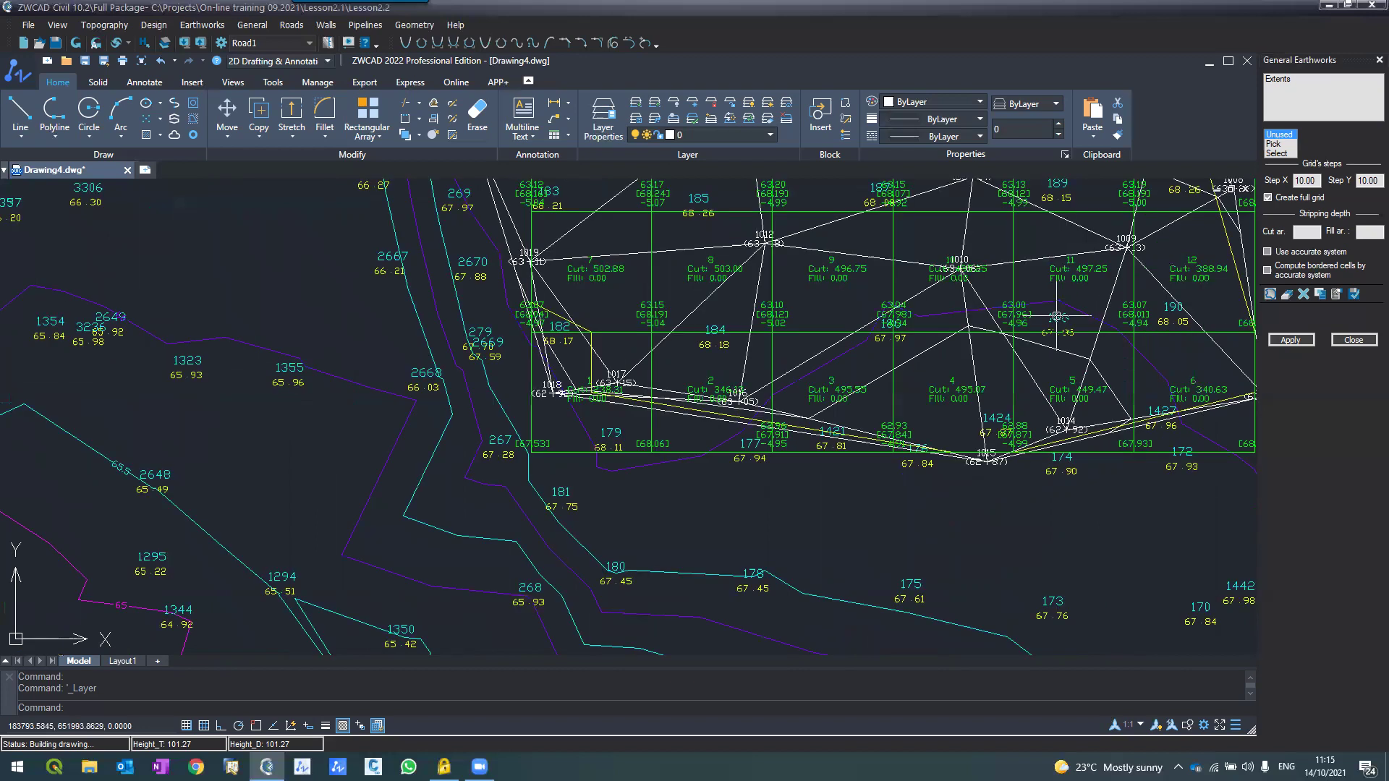
scroll(774, 302, up, 3)
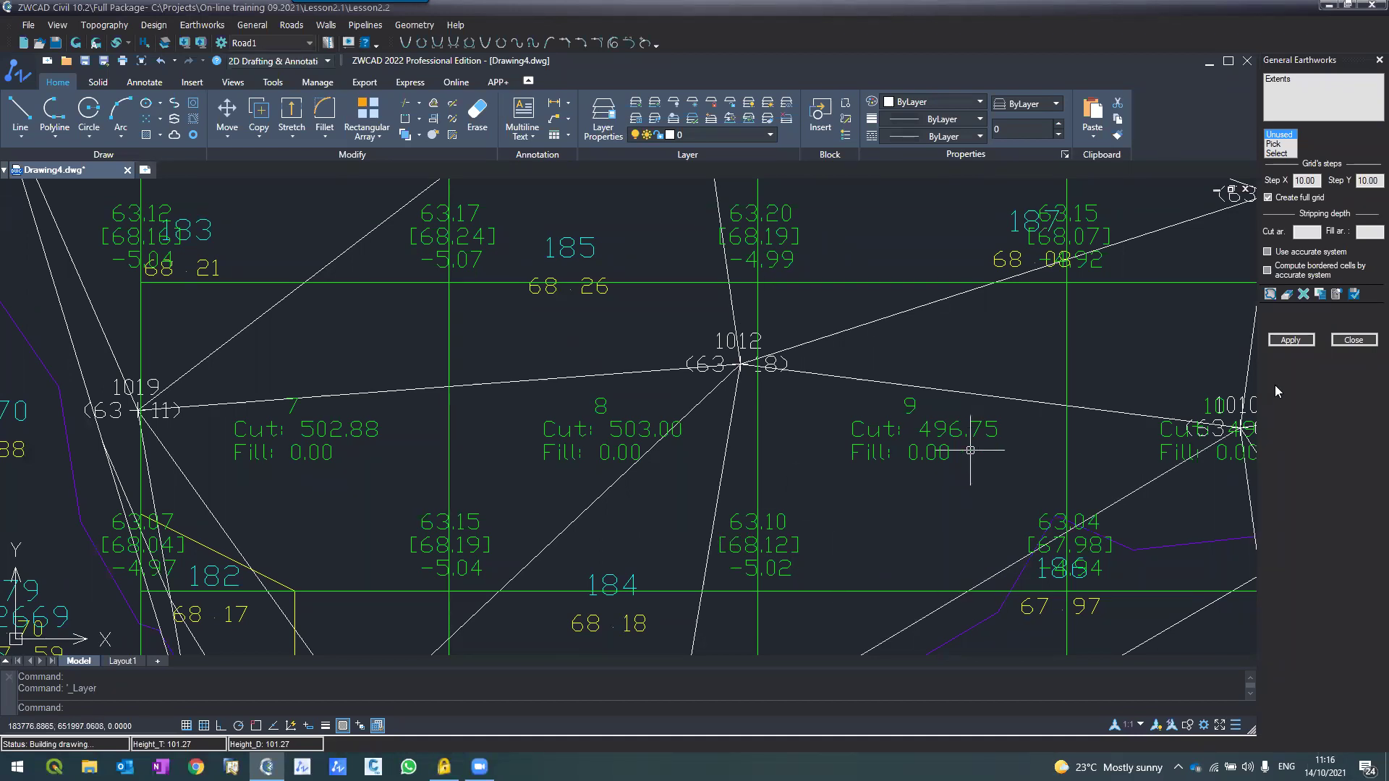
Step: Run the full-grid earthworks calculation again and read the cut and fill volumes per cell and in total in the report
click(1284, 346)
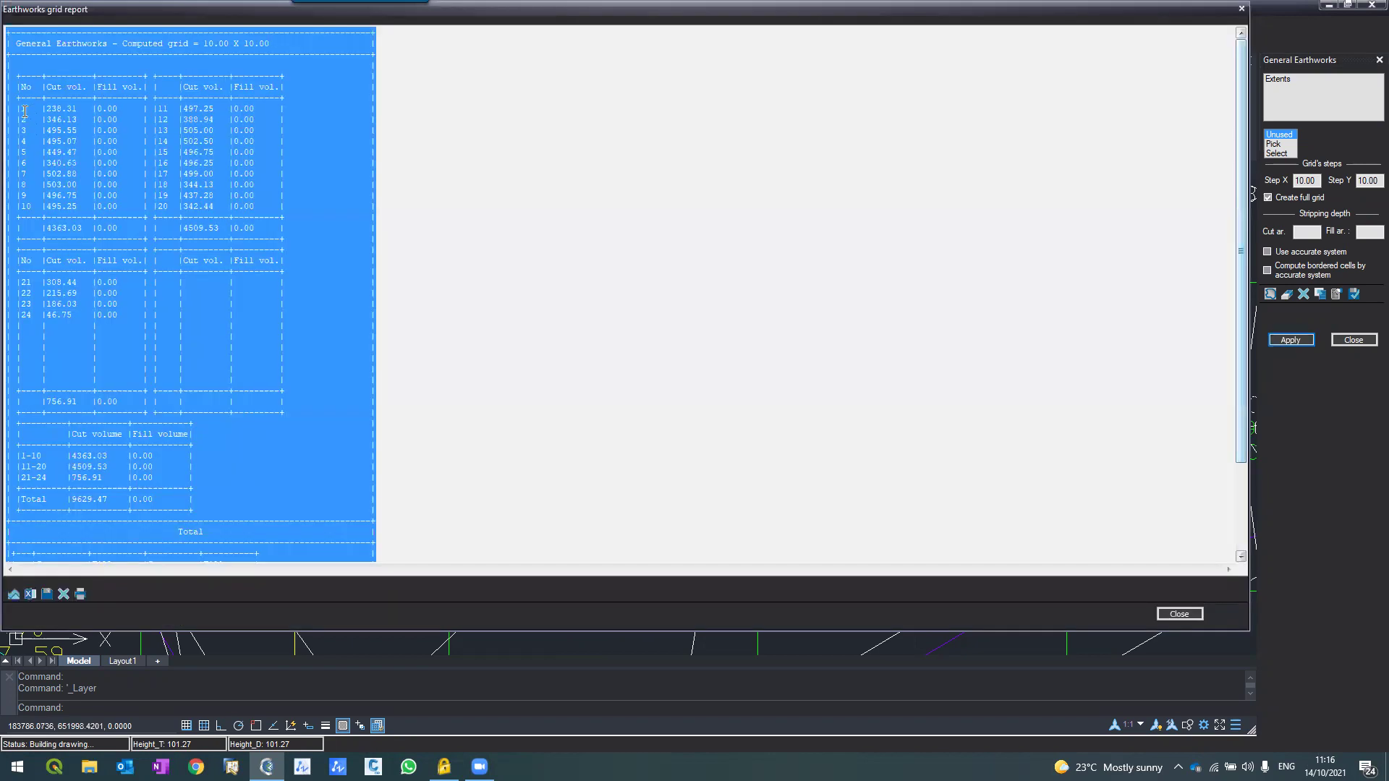
click(25, 113)
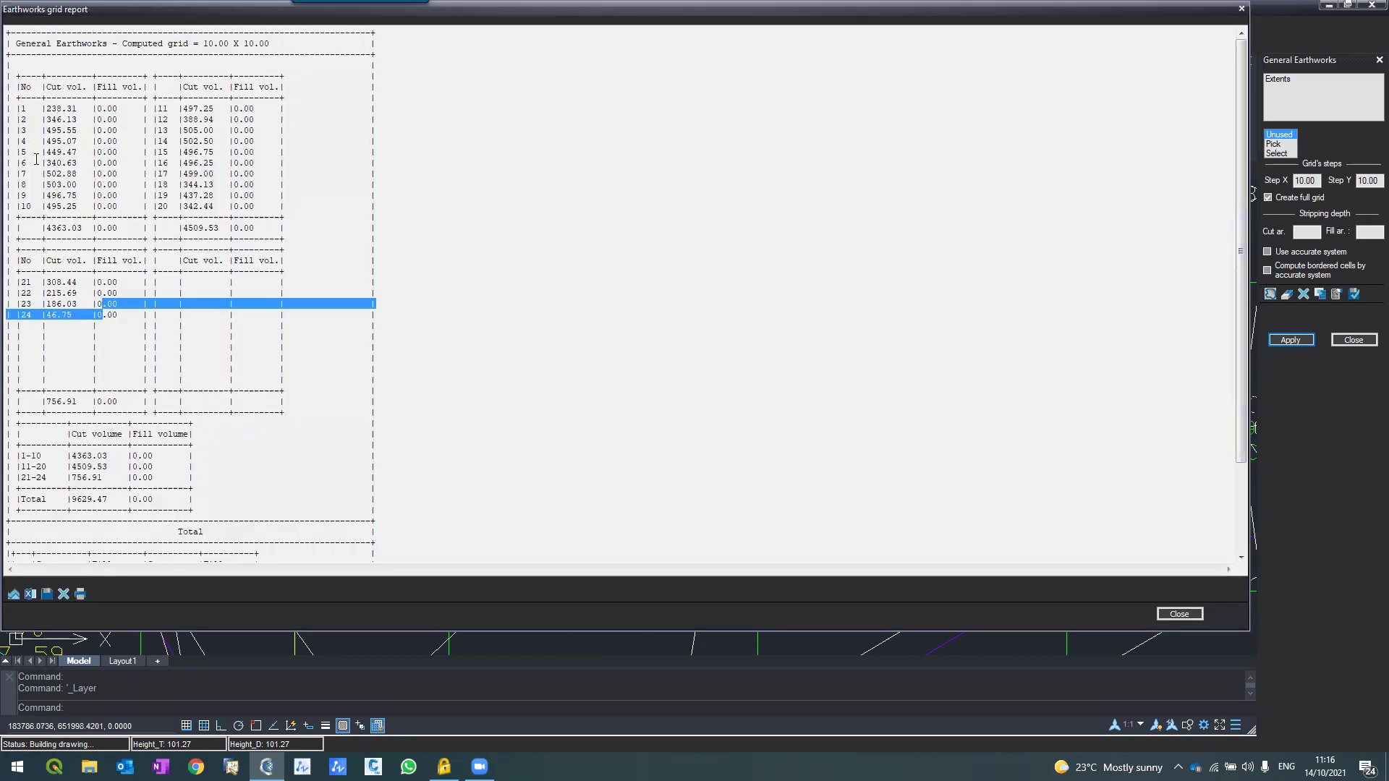
drag(45, 163, 73, 163)
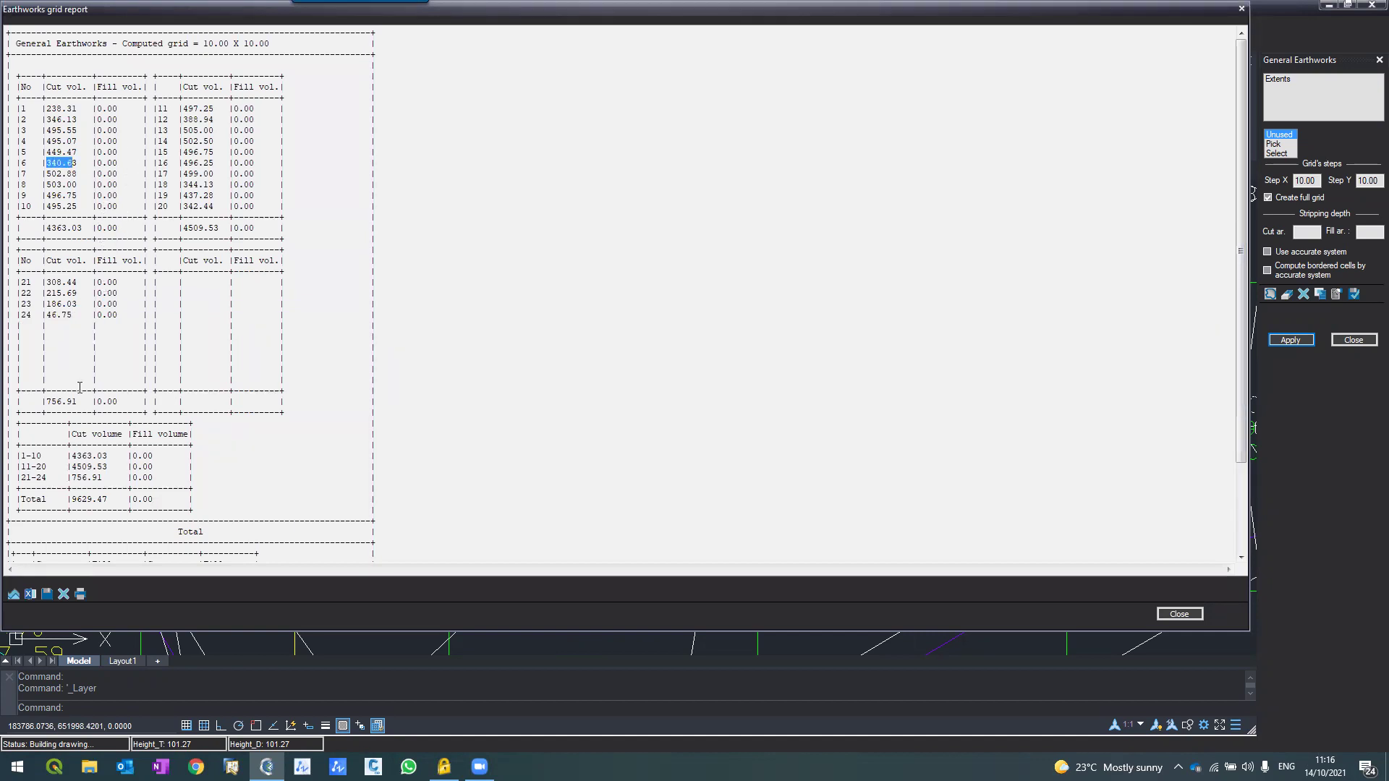
scroll(80, 388, down, 3)
Step: Export the earthworks grid report to Excel and enlarge the total volumes and areas for reading
click(34, 593)
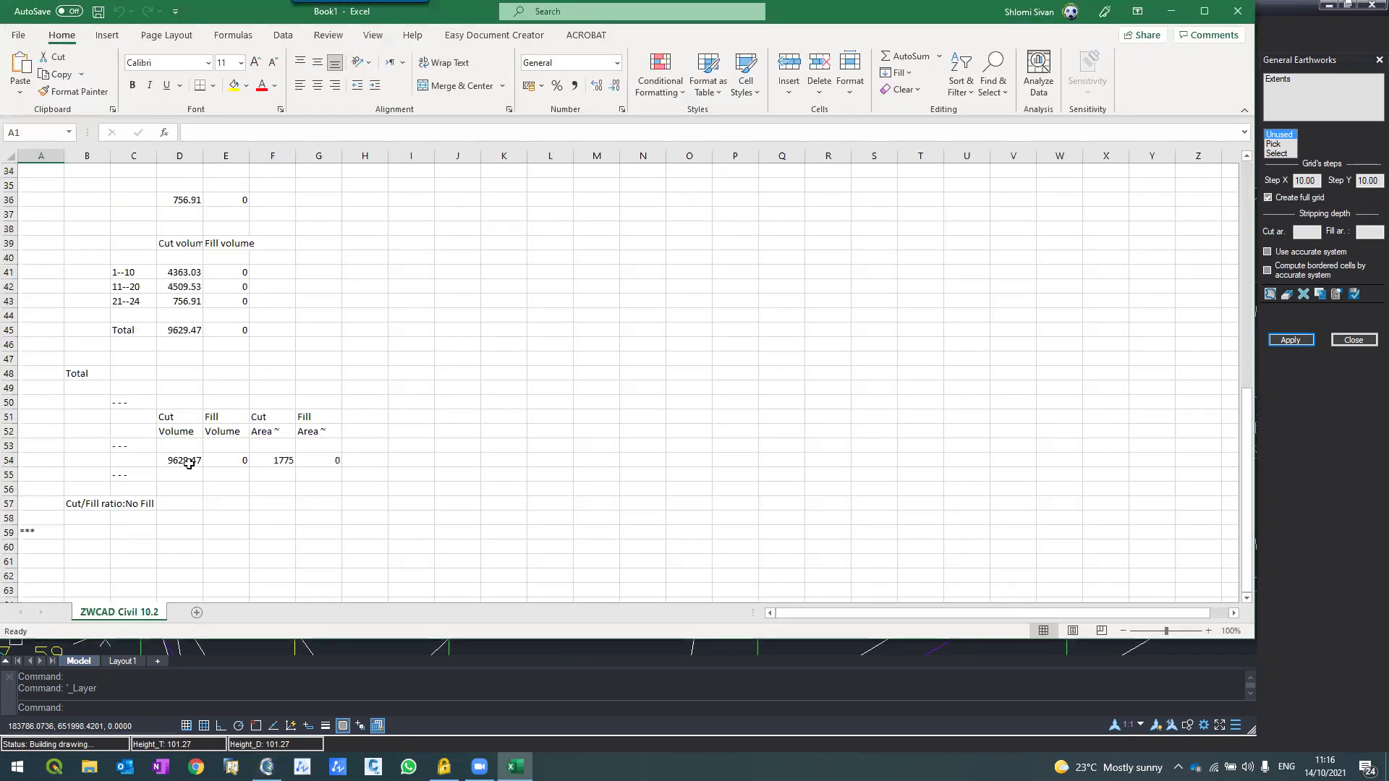
ctrl+scroll(188, 463, up, 2)
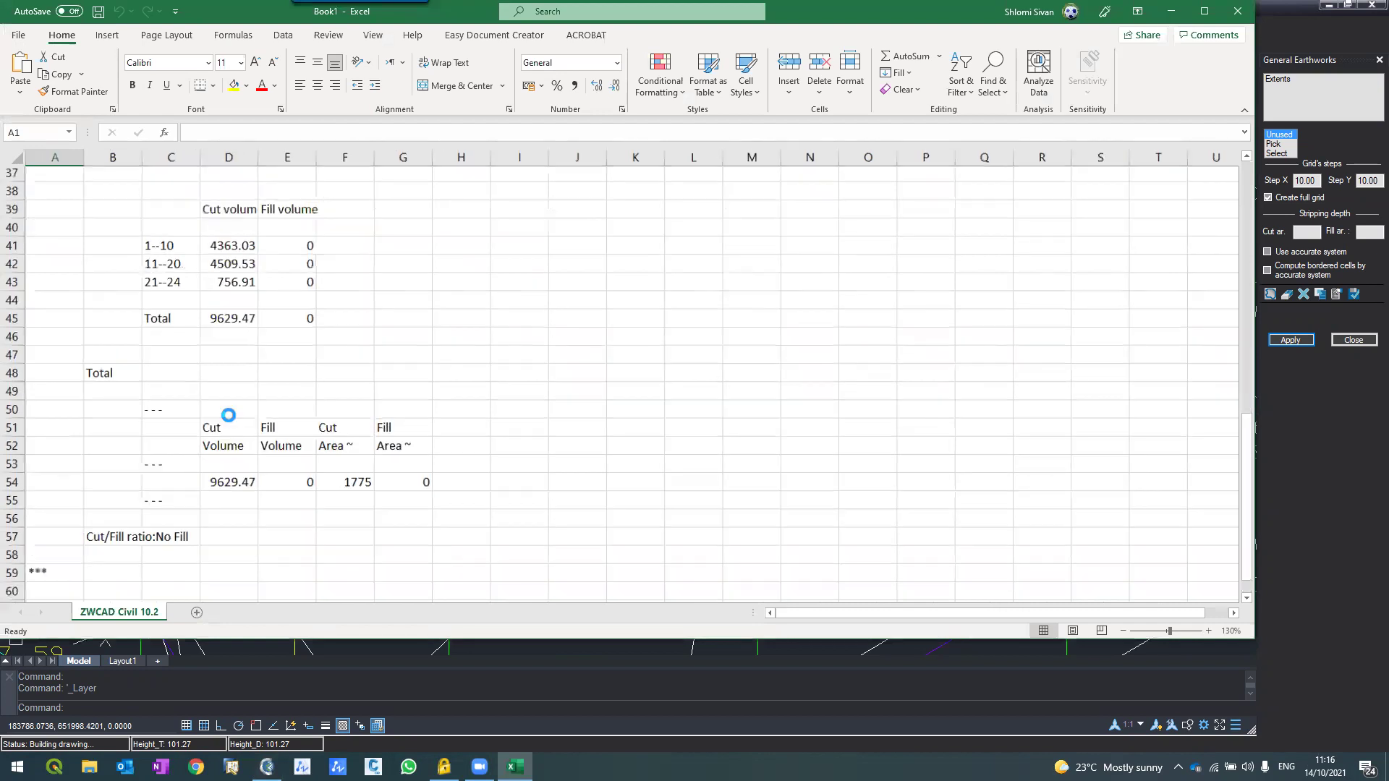
Step: Enlarge the exported volume and area totals for reading, then close the spreadsheet and the earthworks grid report
ctrl+scroll(289, 490, up, 1)
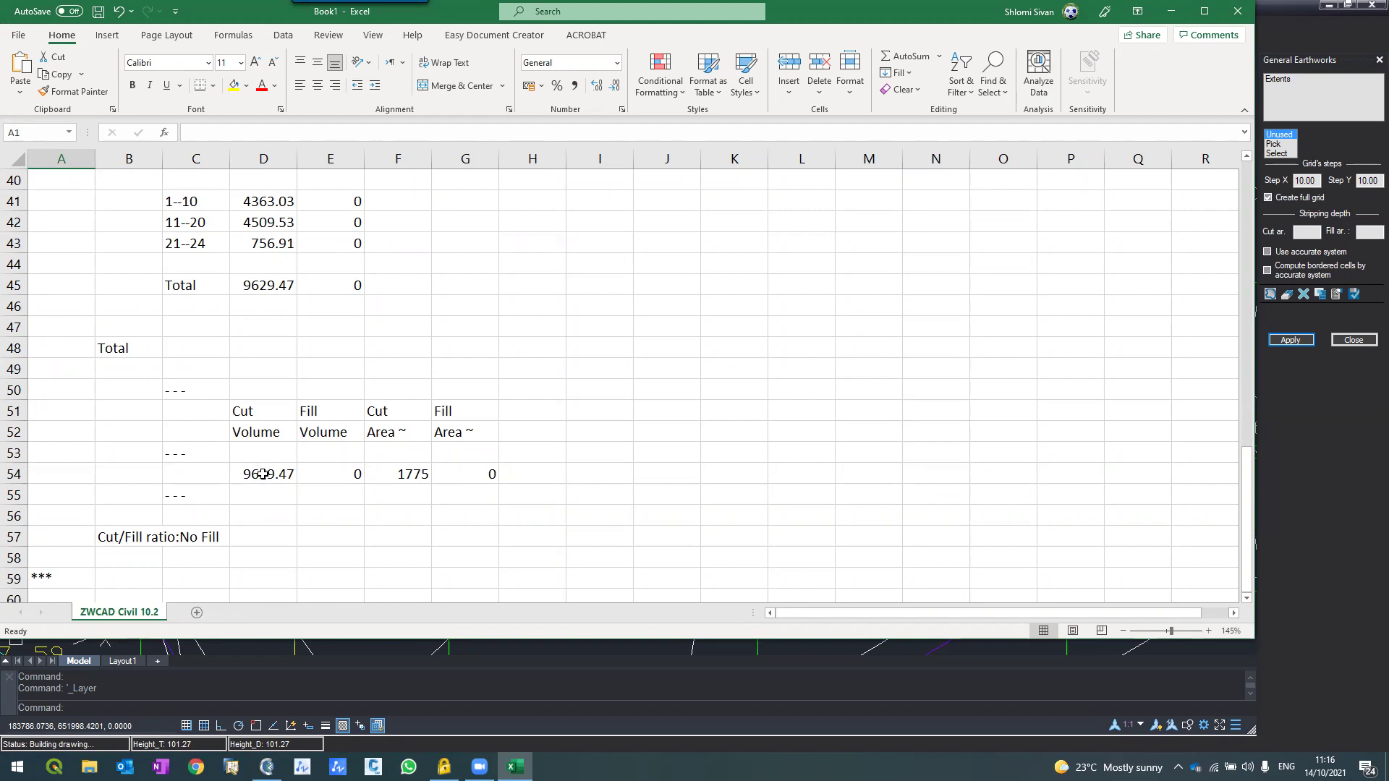
click(1228, 13)
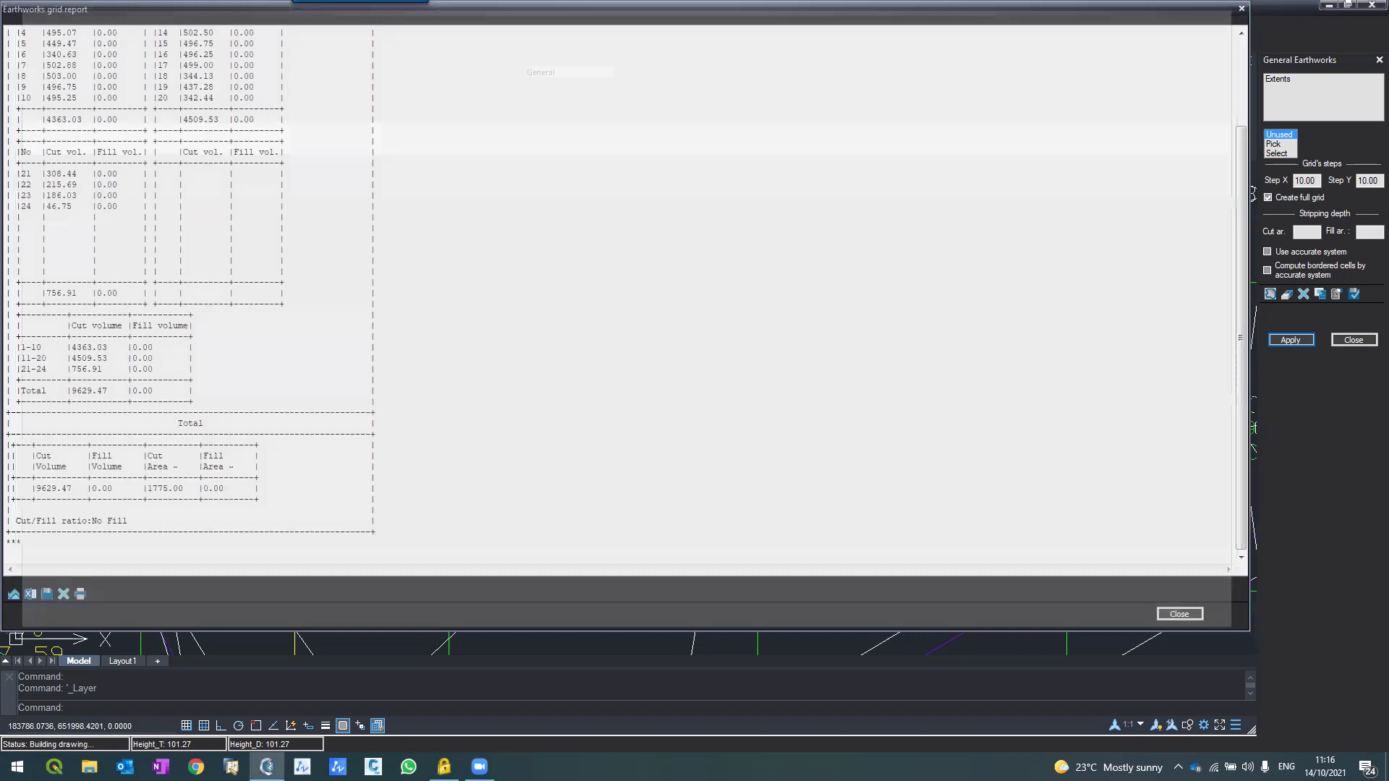
key(Escape)
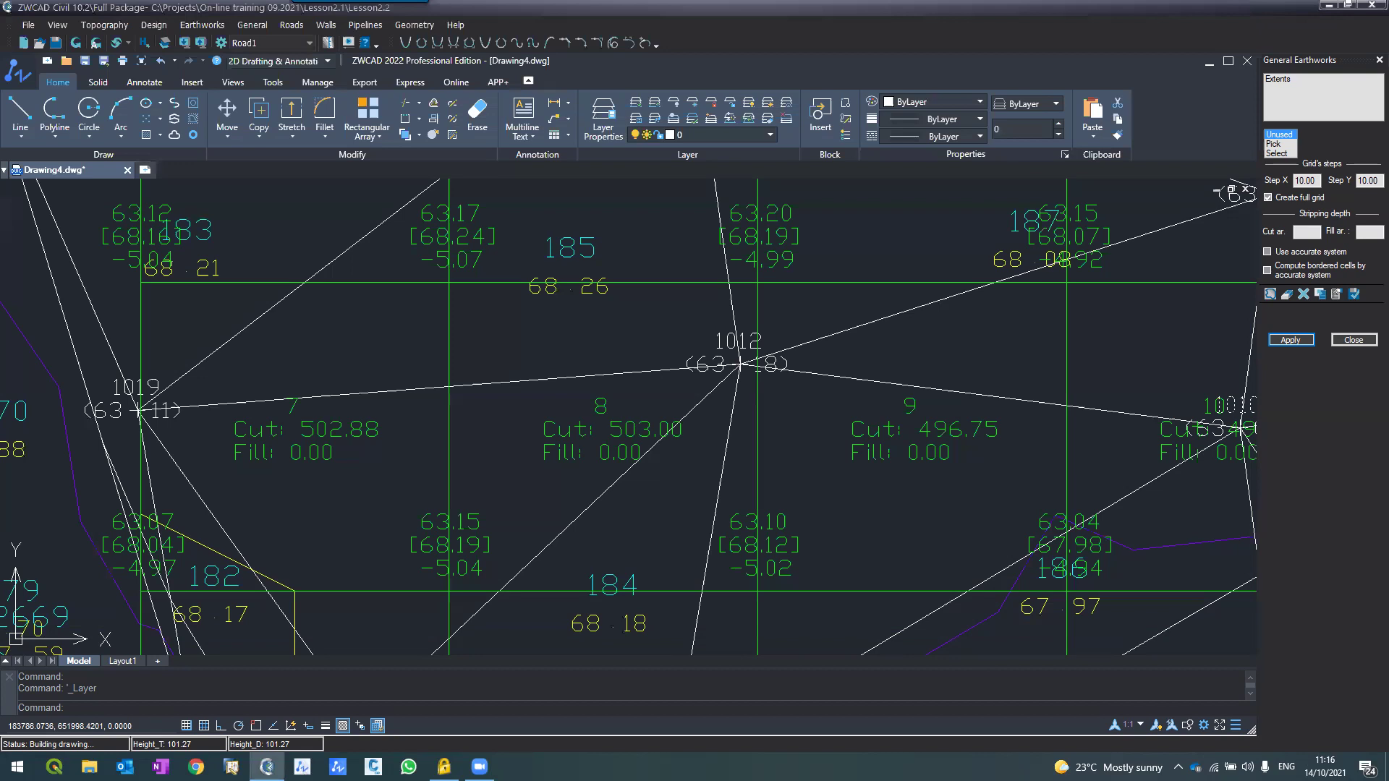
Step: Set the earthworks grid steps to 5 in X and 5 in Y and recalculate the full grid over the design area
scroll(505, 277, down, 6)
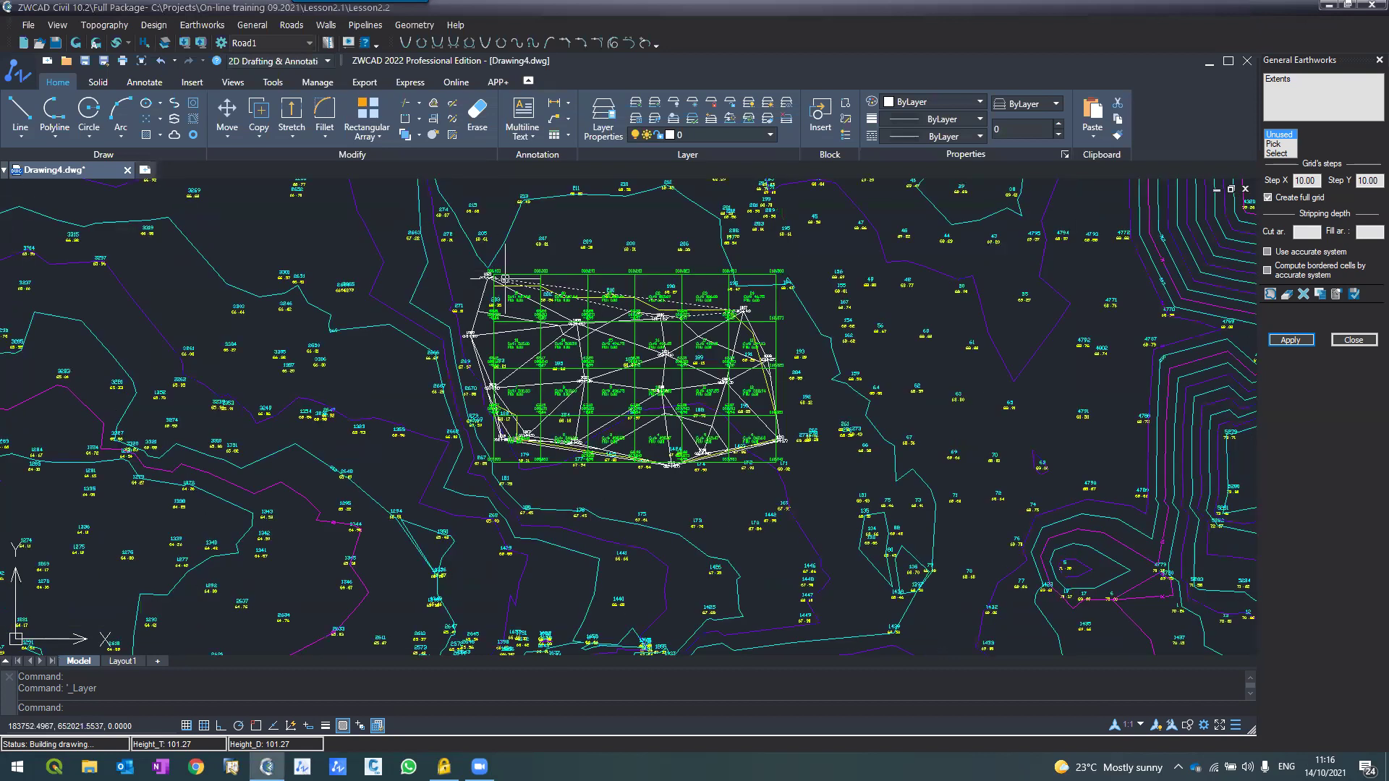
scroll(521, 294, up, 2)
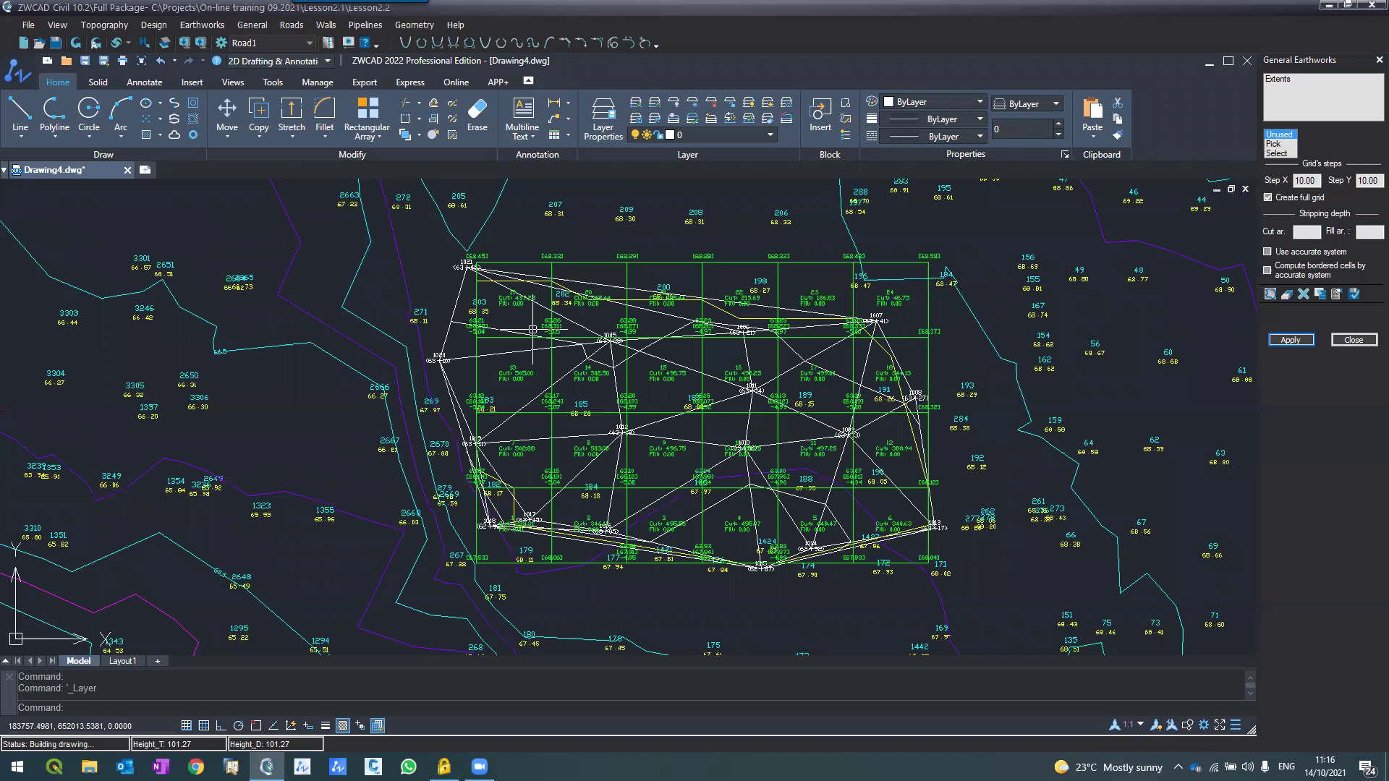
scroll(533, 330, up, 4)
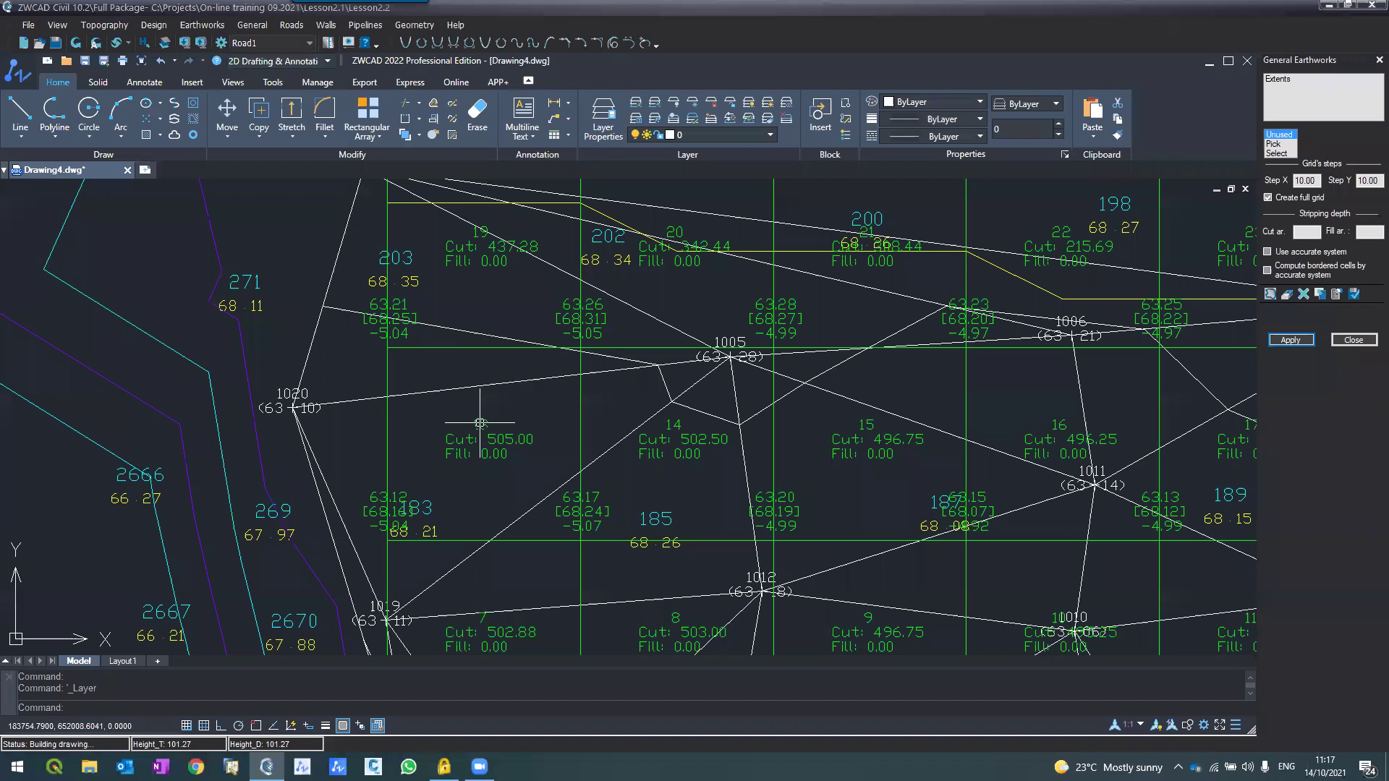
scroll(332, 356, down, 4)
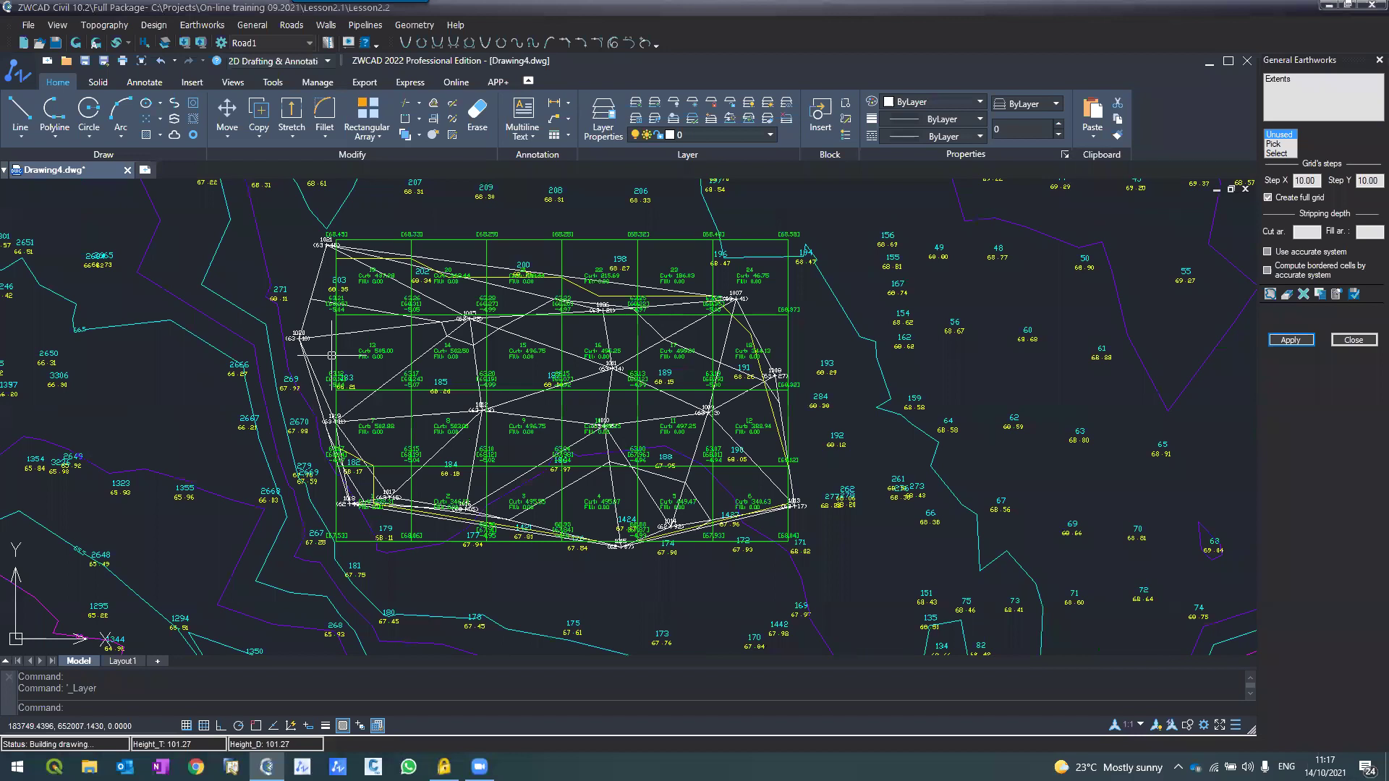
scroll(332, 356, up, 2)
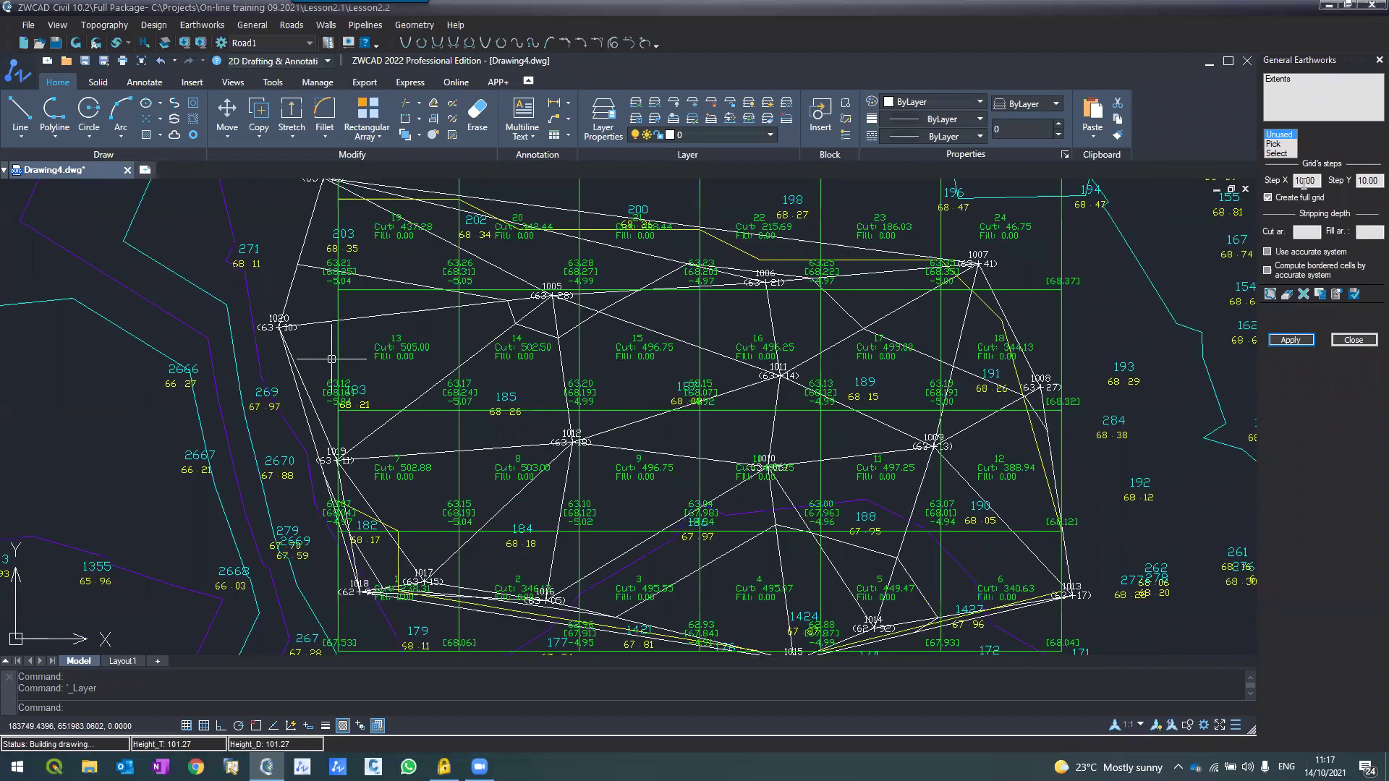
double_click(1305, 181)
text(5)
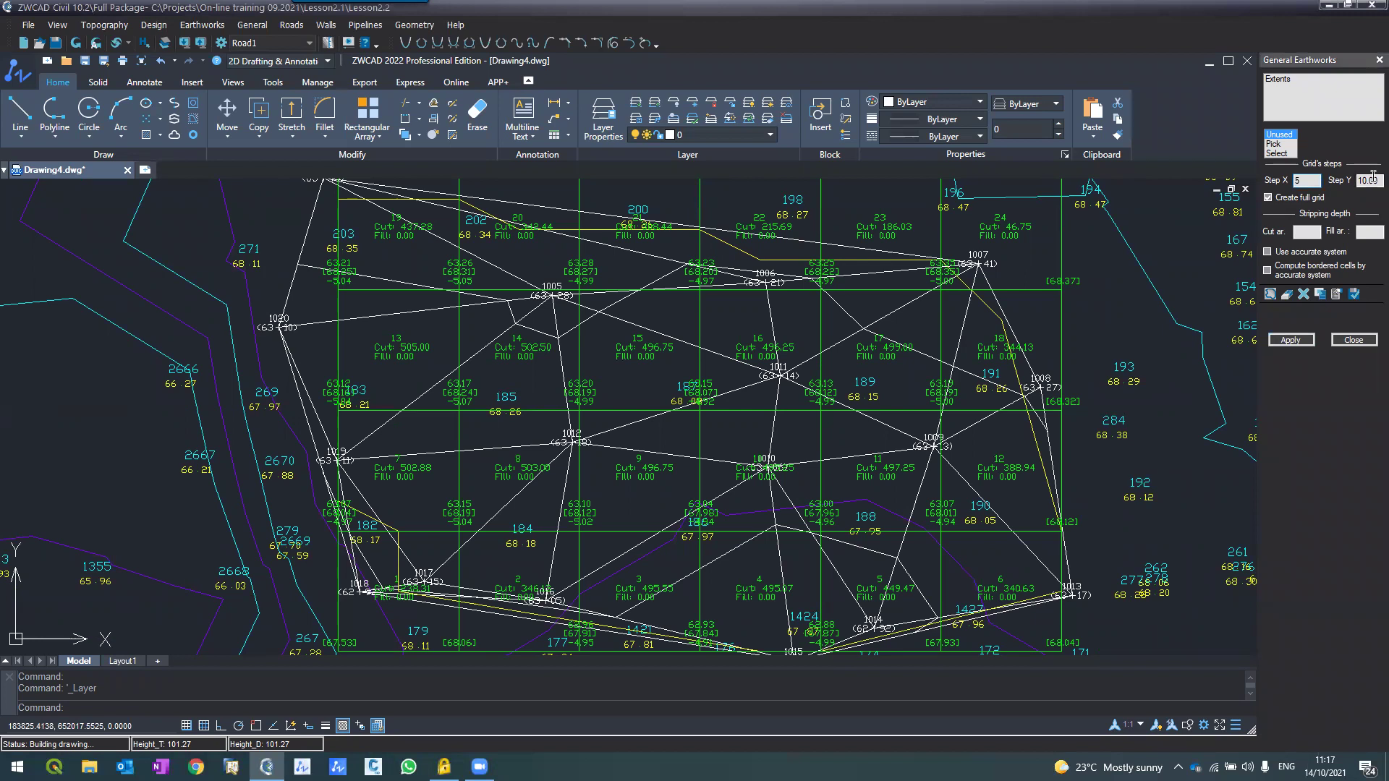
double_click(1370, 180)
text(5)
click(1291, 340)
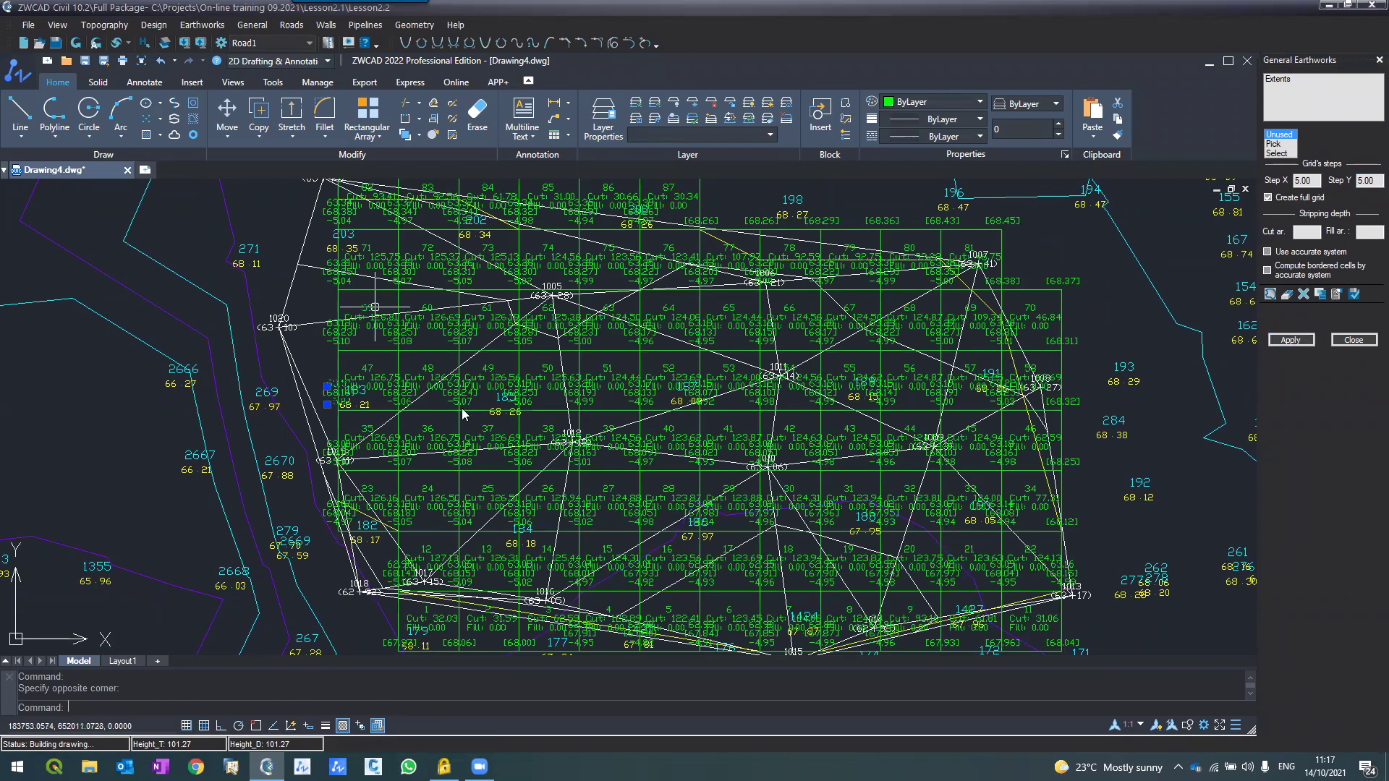
Step: Choose a General earthworks scale in the options that gives smaller cell labels for the 5 by 5 grid
scroll(375, 307, up, 3)
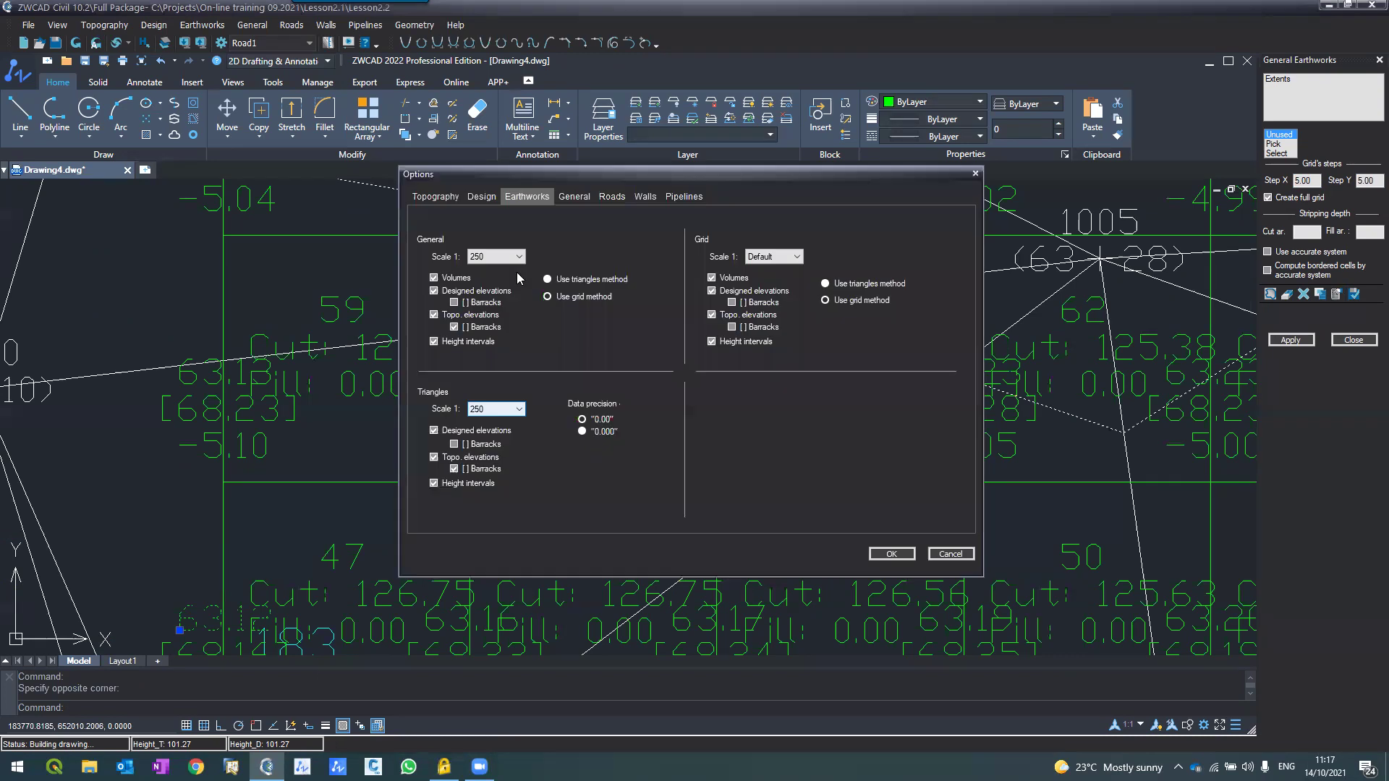
click(498, 257)
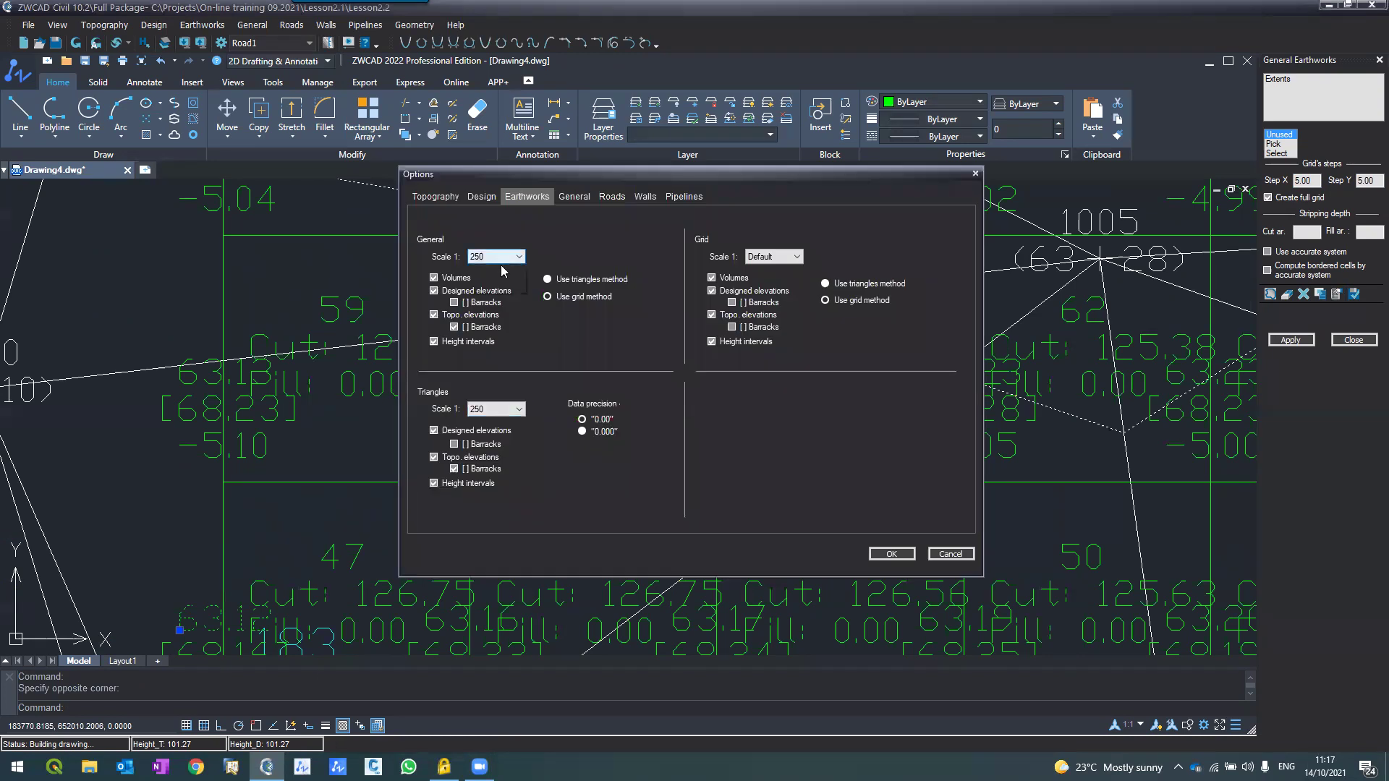
click(523, 273)
click(522, 273)
click(523, 273)
click(523, 272)
click(522, 273)
click(495, 298)
click(892, 554)
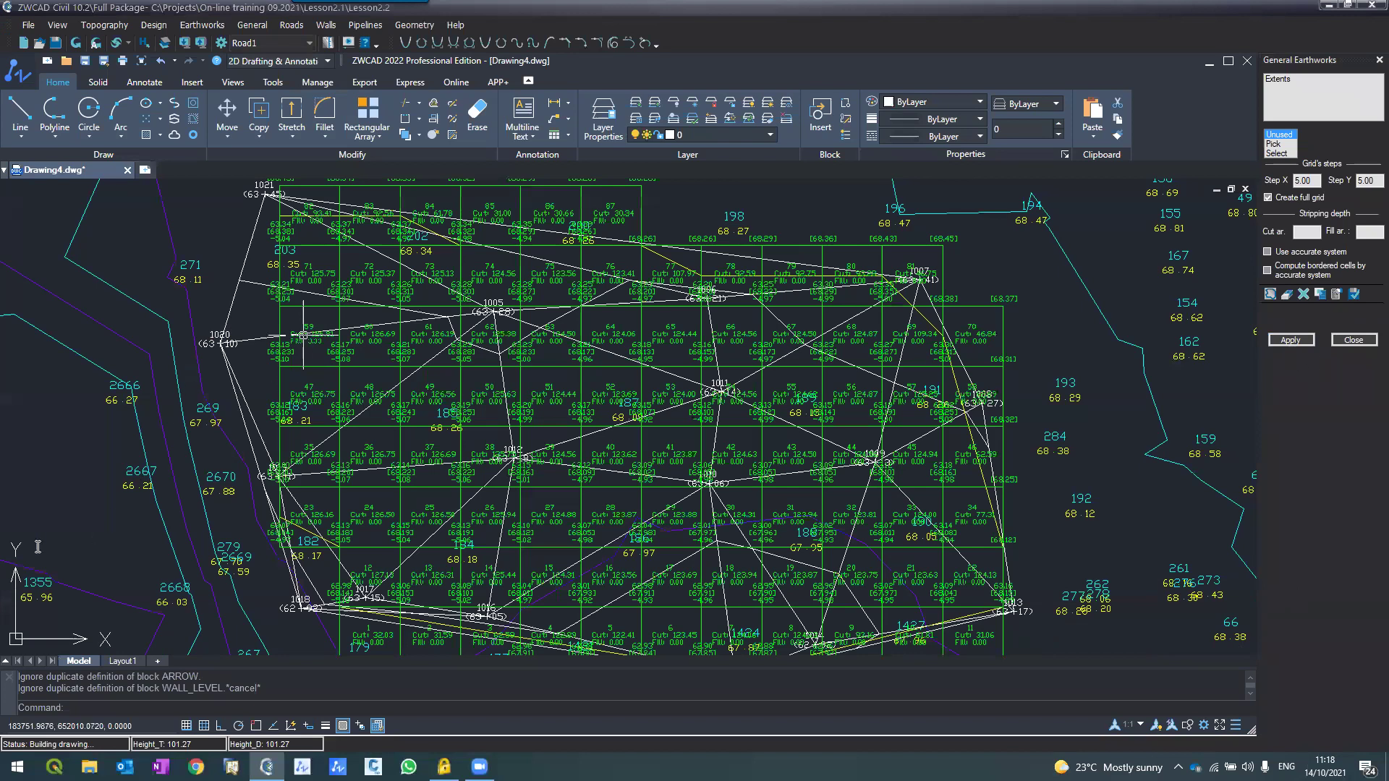
Step: Read the cut and fill volumes per cell group and in total in the 5 by 5 earthworks grid report, then close it
scroll(303, 336, down, 2)
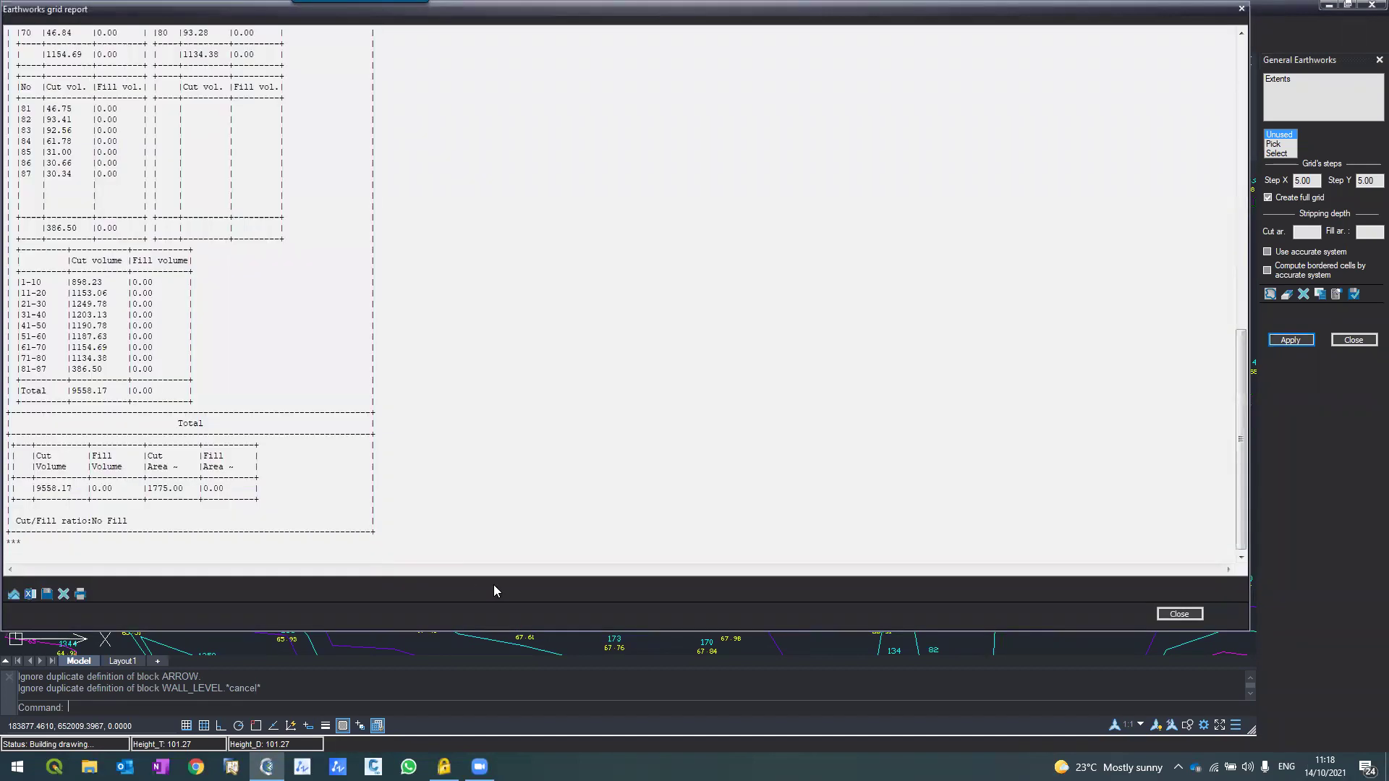
click(498, 592)
click(1177, 615)
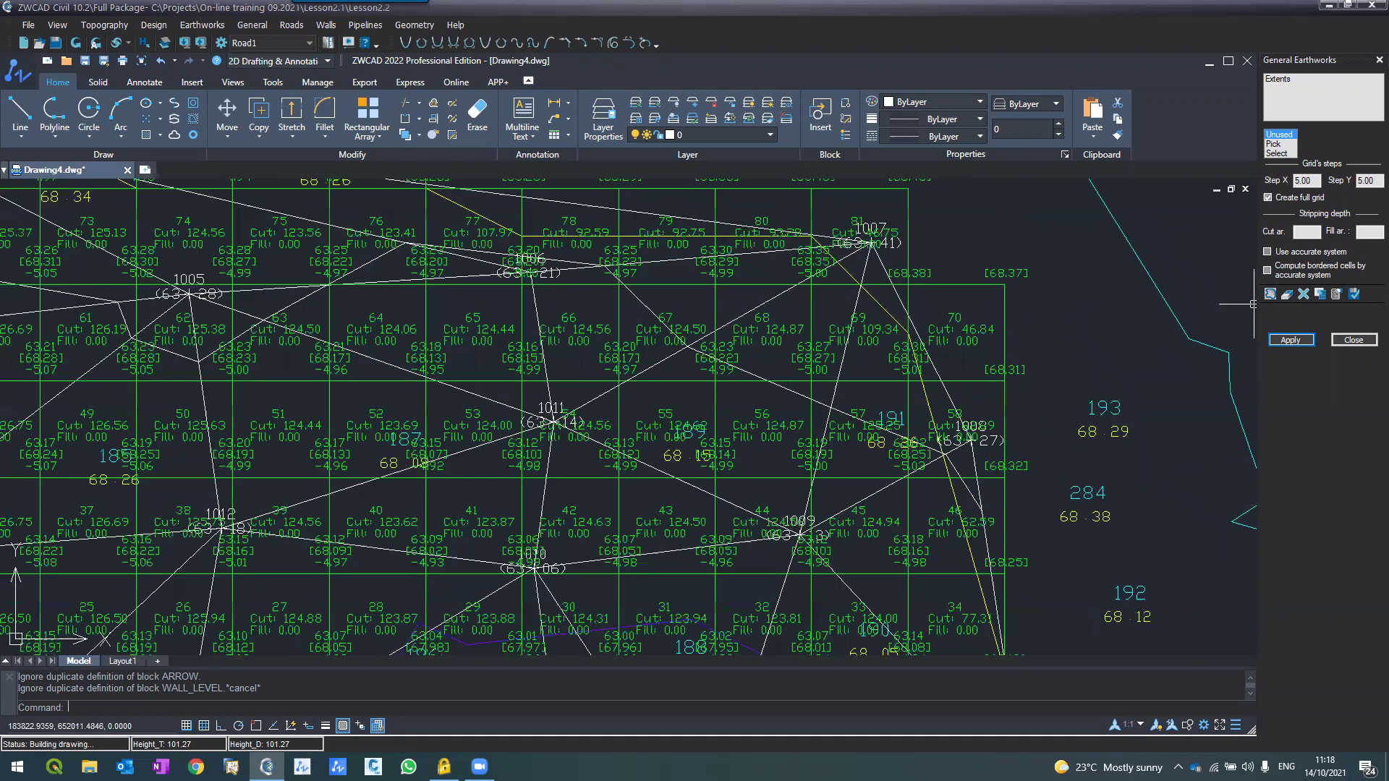
Step: Recalculate the 5 by 5 full grid using the accurate system, read the volumes in the report and close it
scroll(721, 337, up, 4)
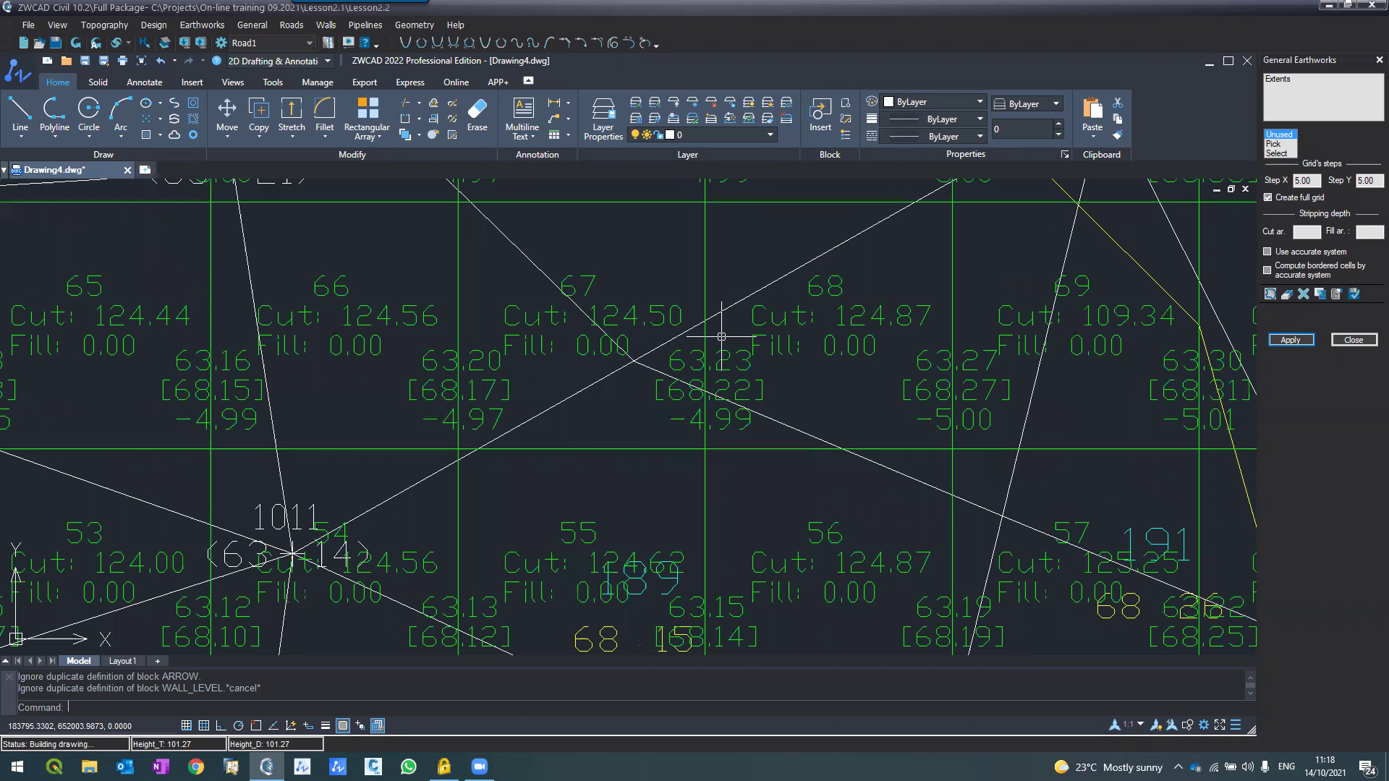
scroll(722, 337, down, 2)
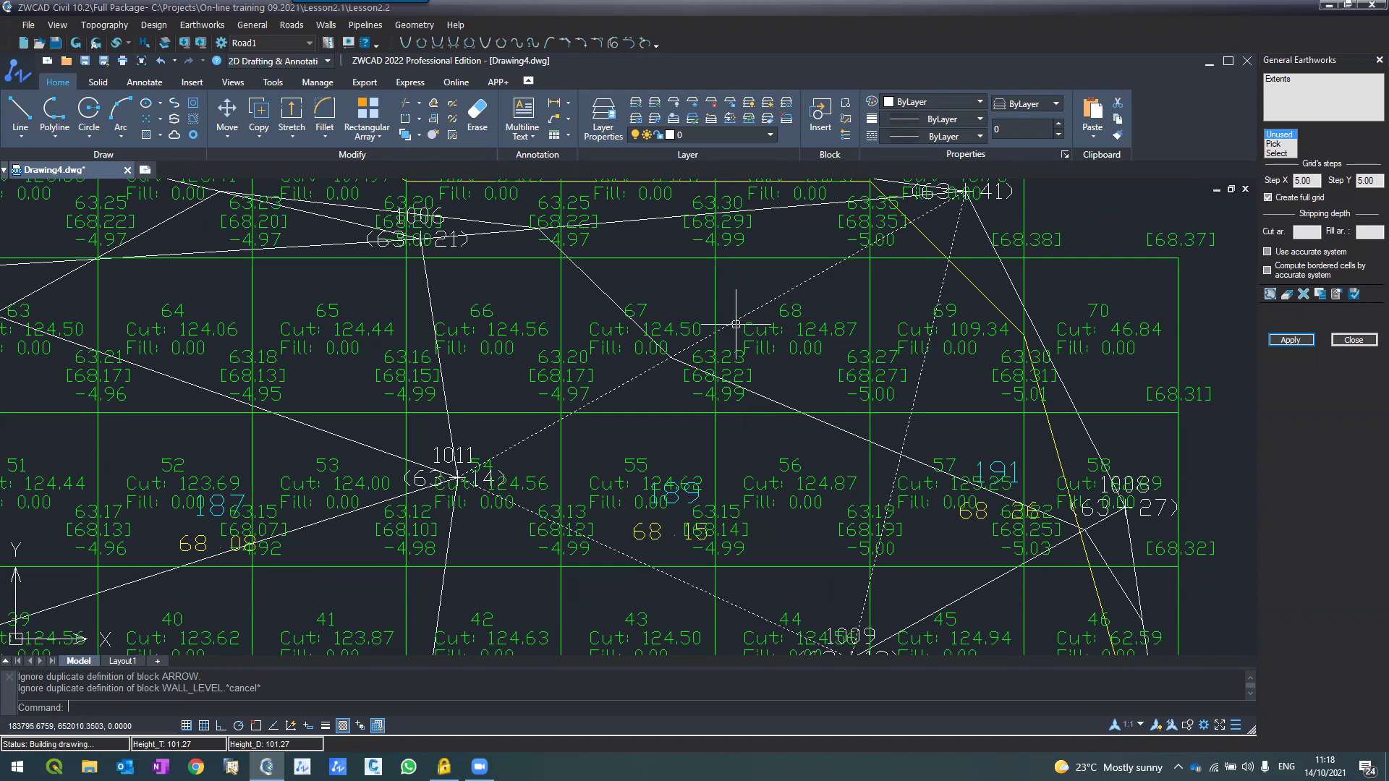
click(1267, 252)
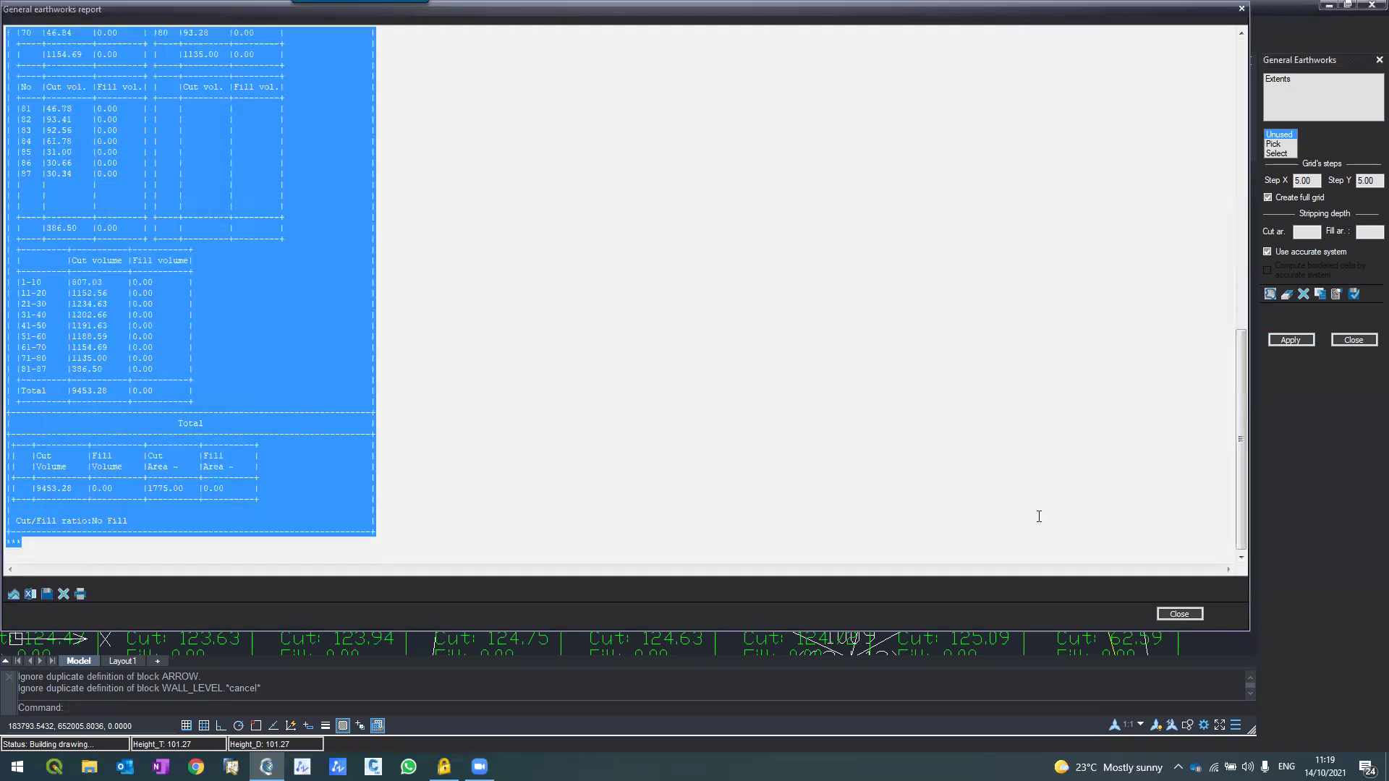
click(1166, 613)
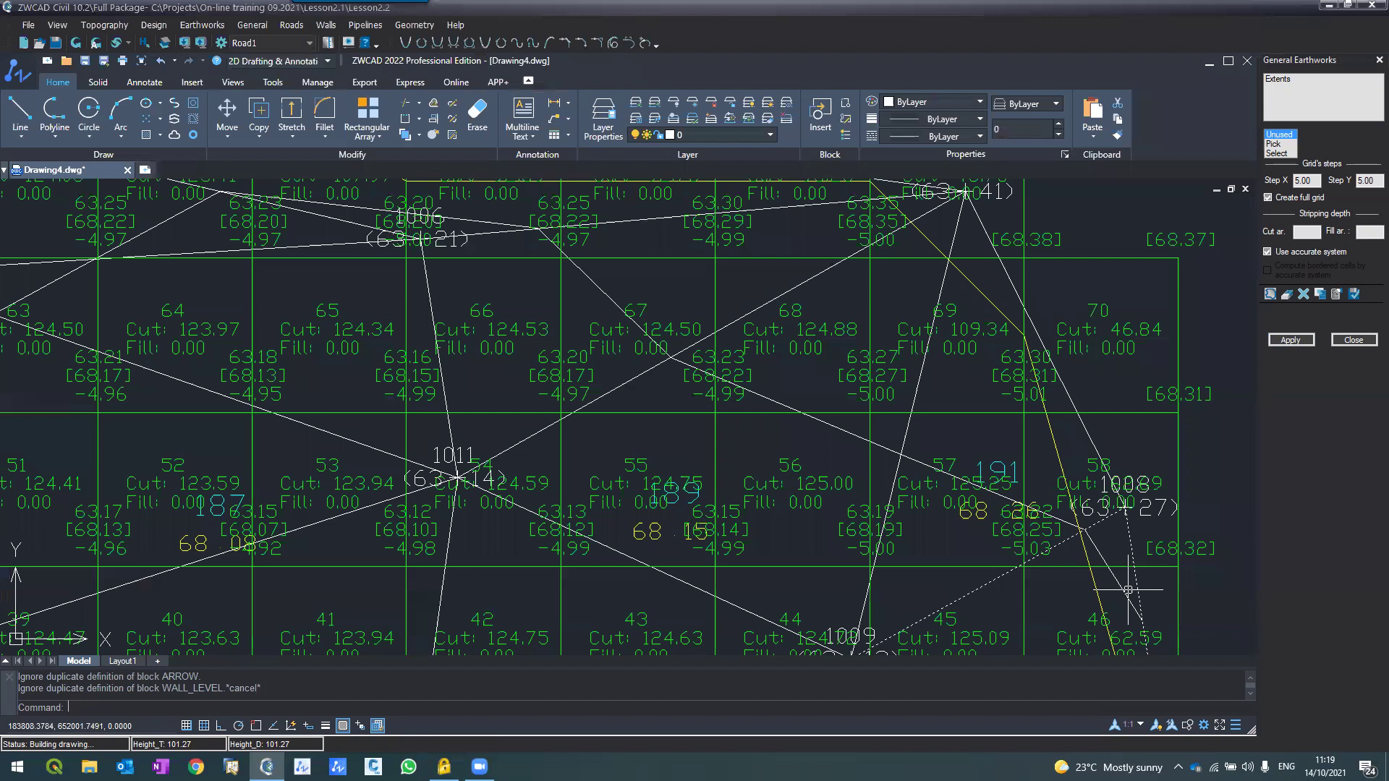
Step: Turn off full grid creation, calculate the general earthworks and read the total cut and fill in the report before closing it
scroll(680, 382, up, 2)
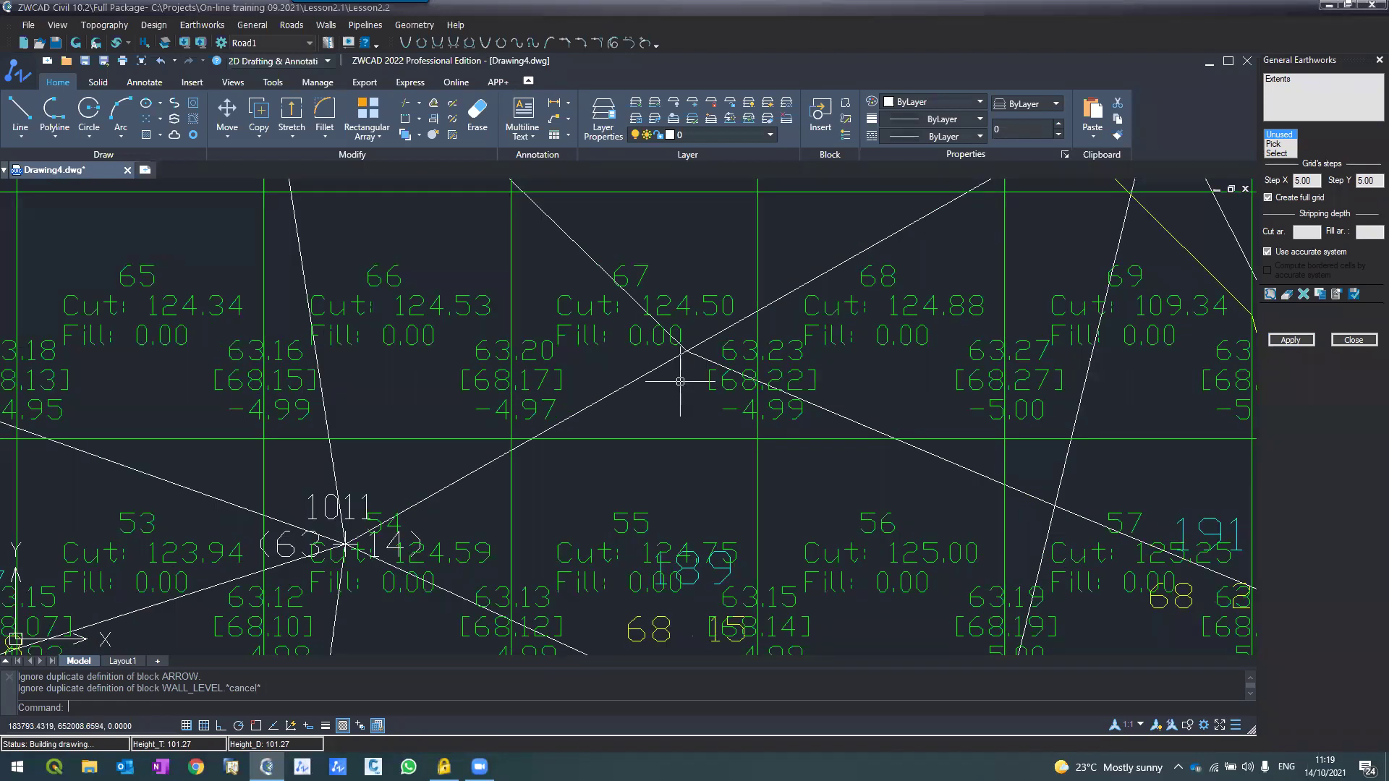
scroll(680, 381, down, 2)
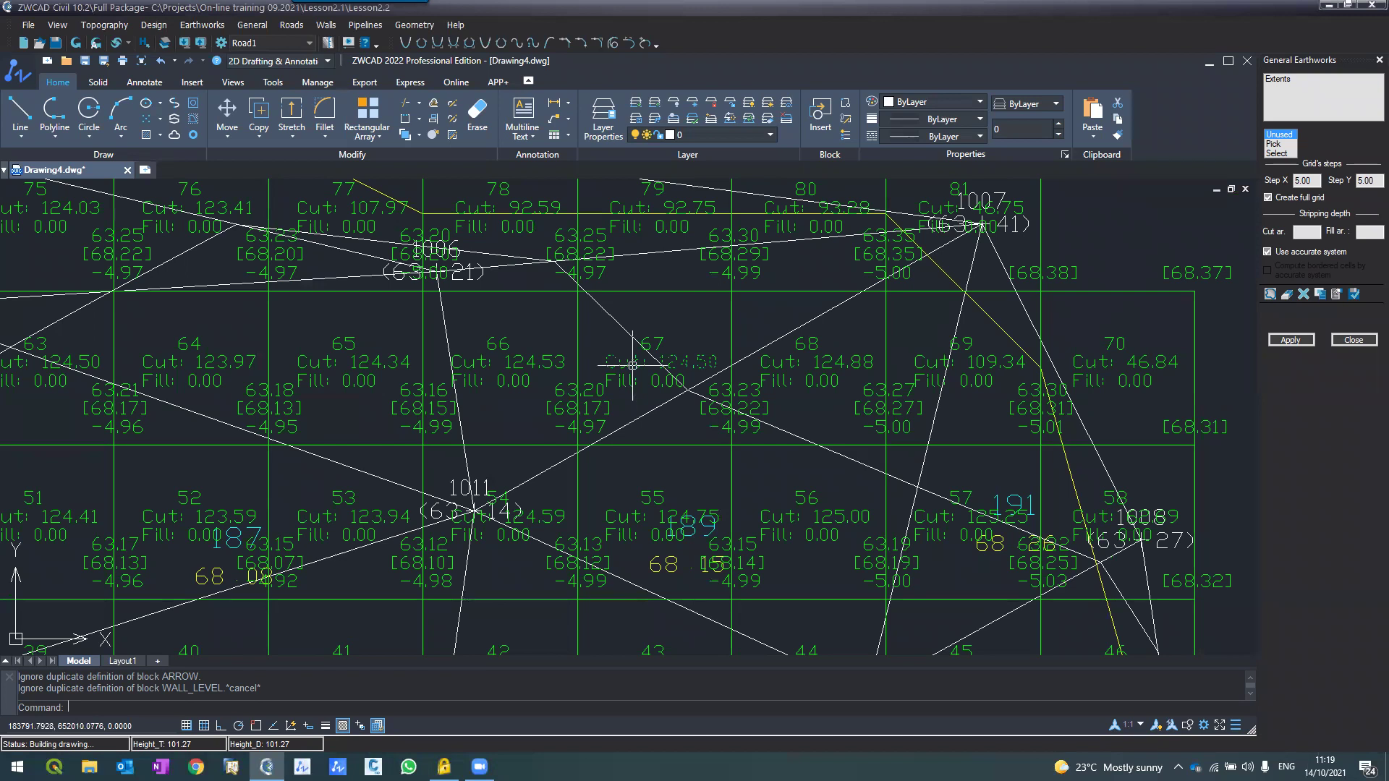
scroll(632, 366, down, 4)
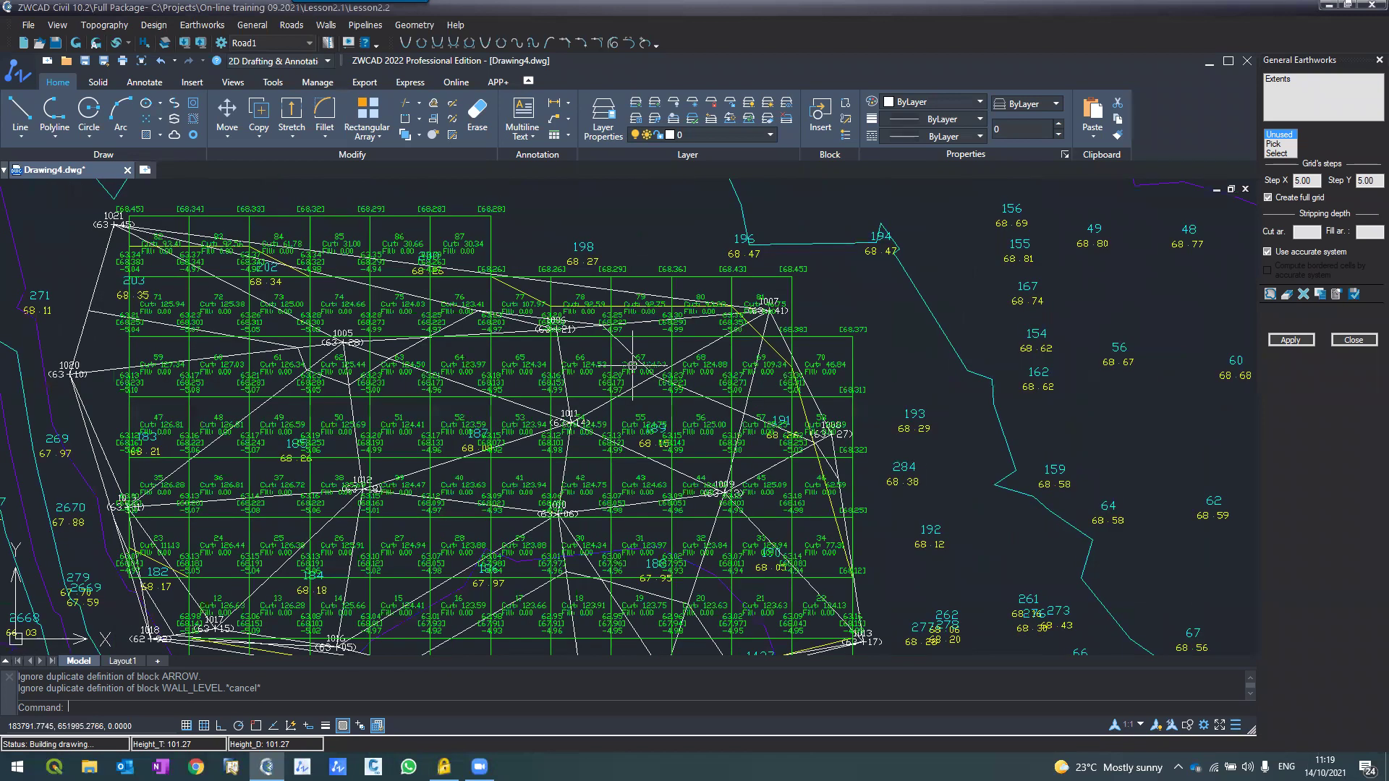
scroll(632, 365, down, 2)
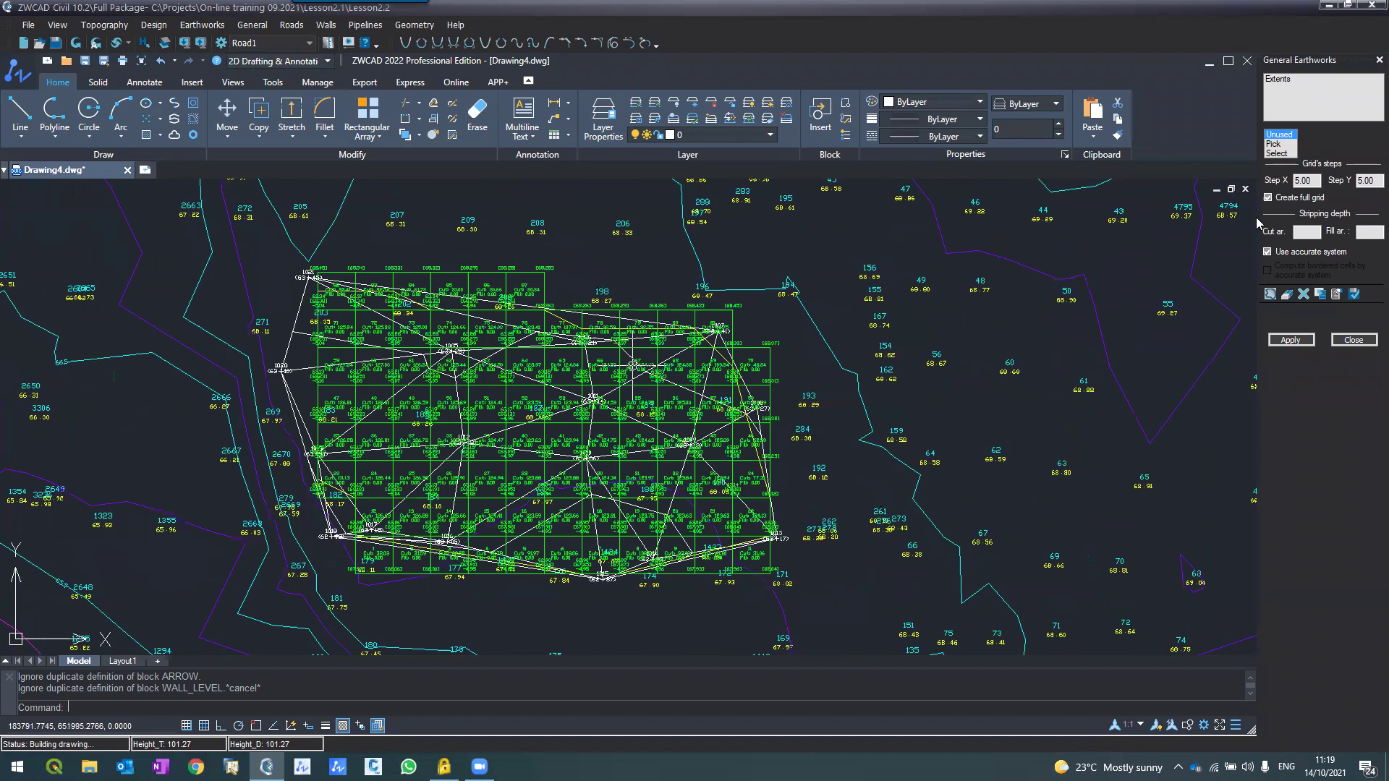
click(1269, 198)
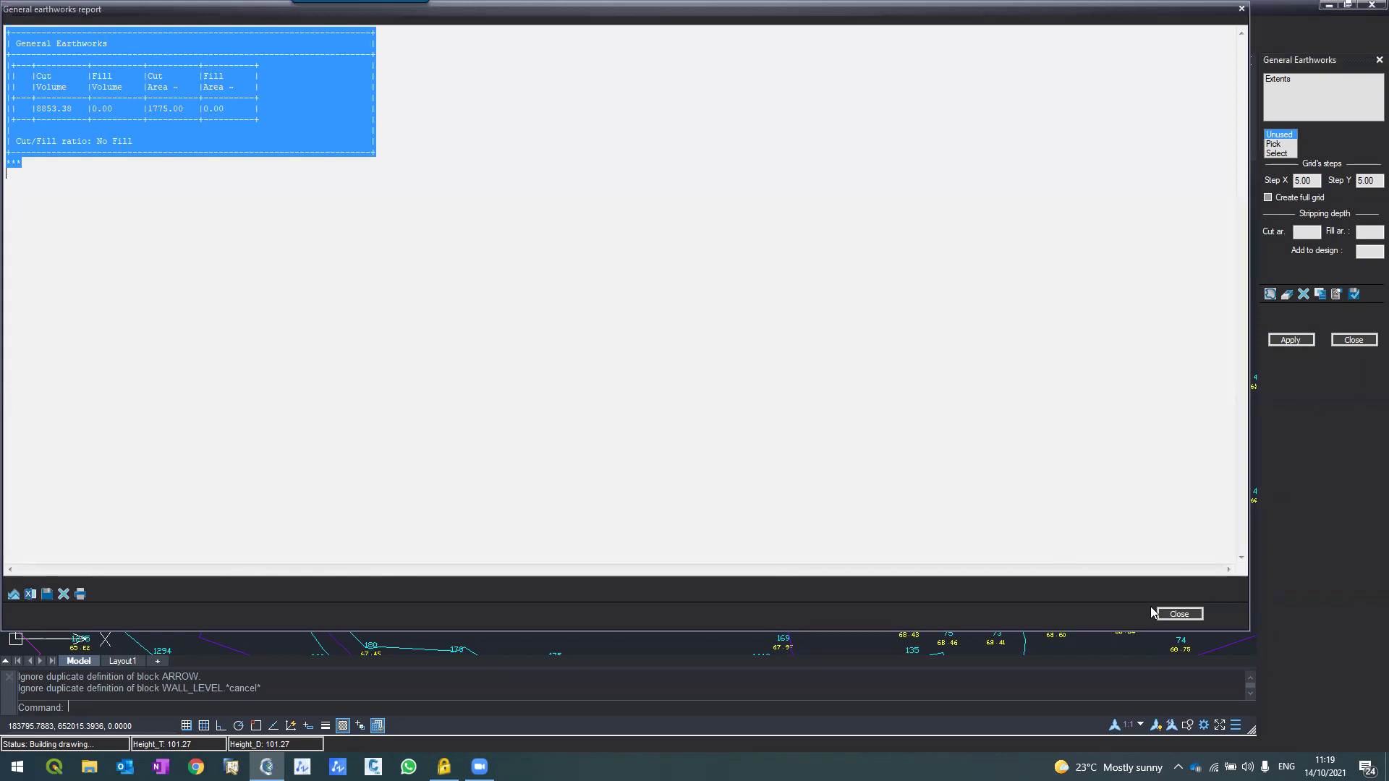
click(1159, 614)
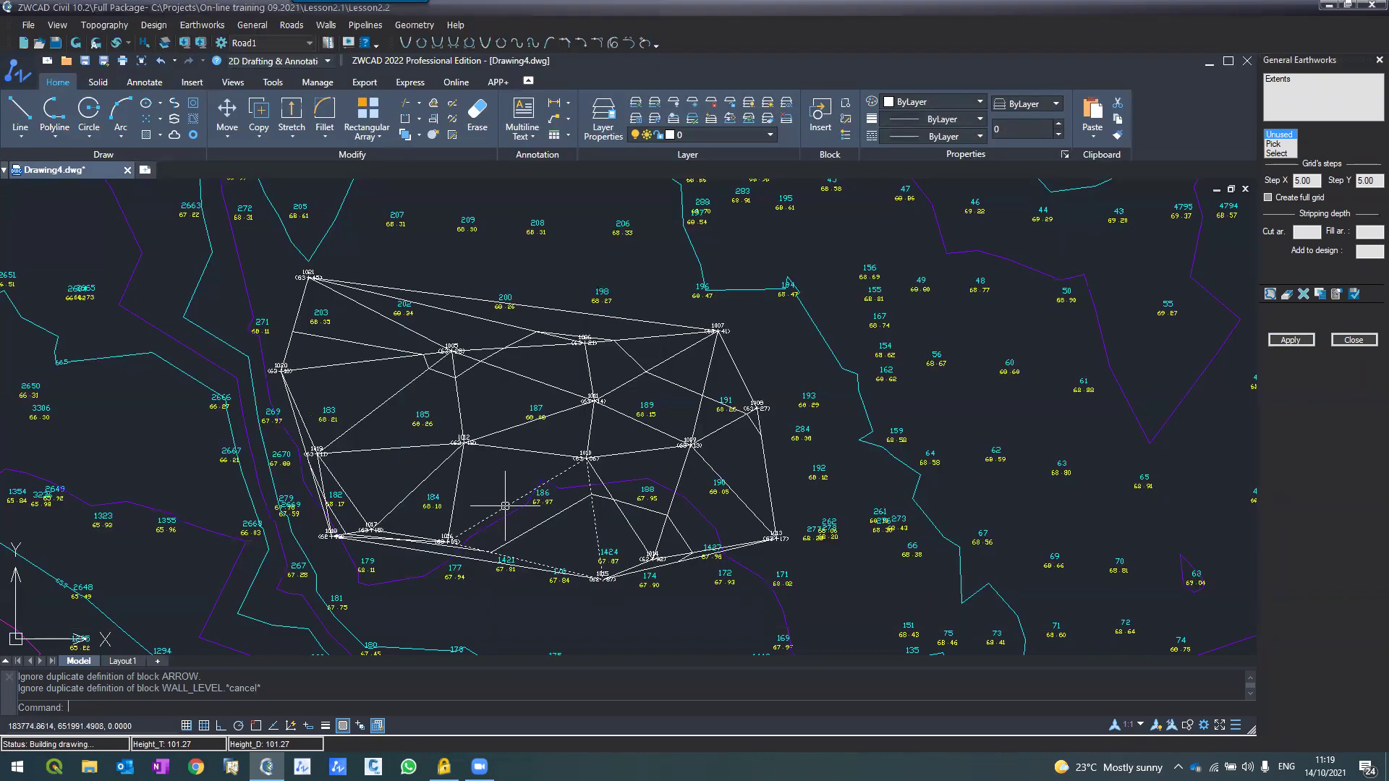
Step: Examine the design triangles, their corner elevations and the topo points and contour lying inside them
scroll(505, 506, up, 4)
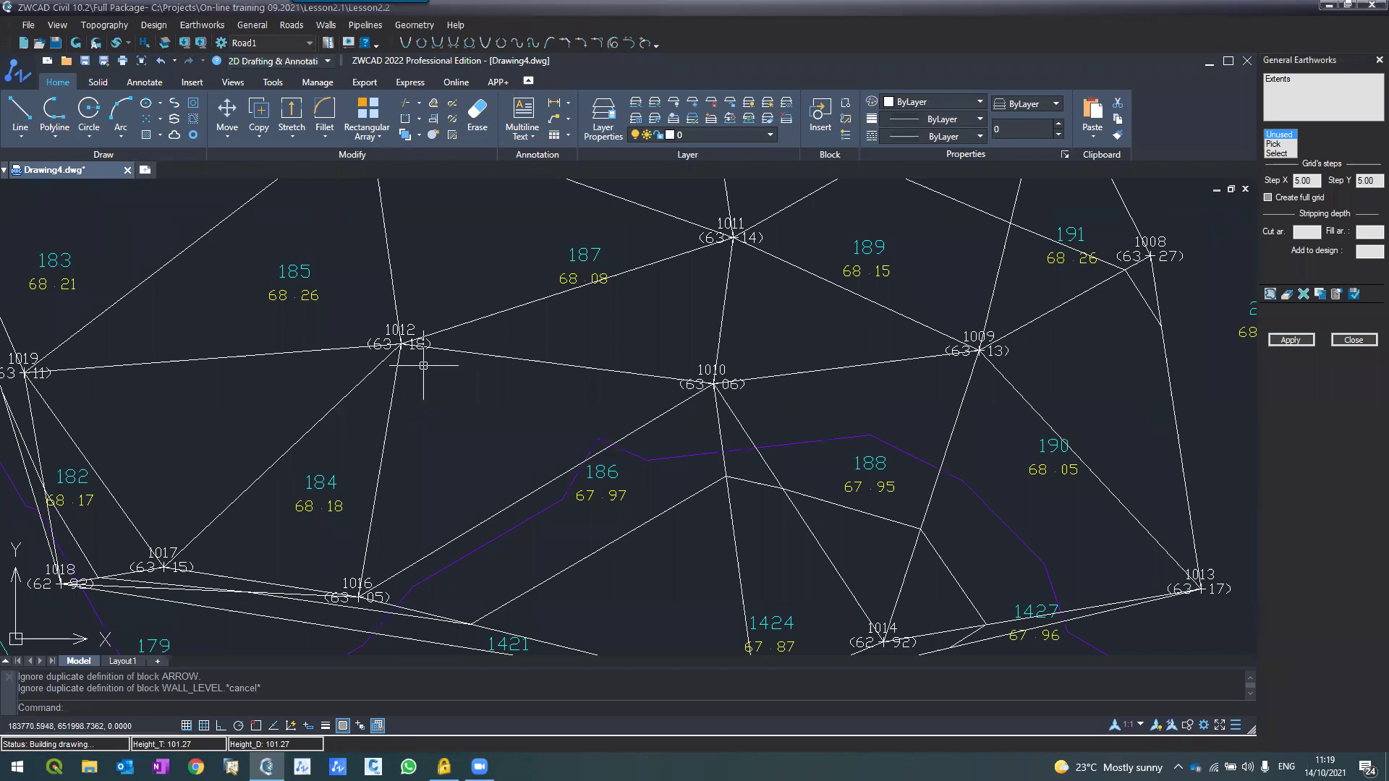
middle_drag(408, 424, 416, 387)
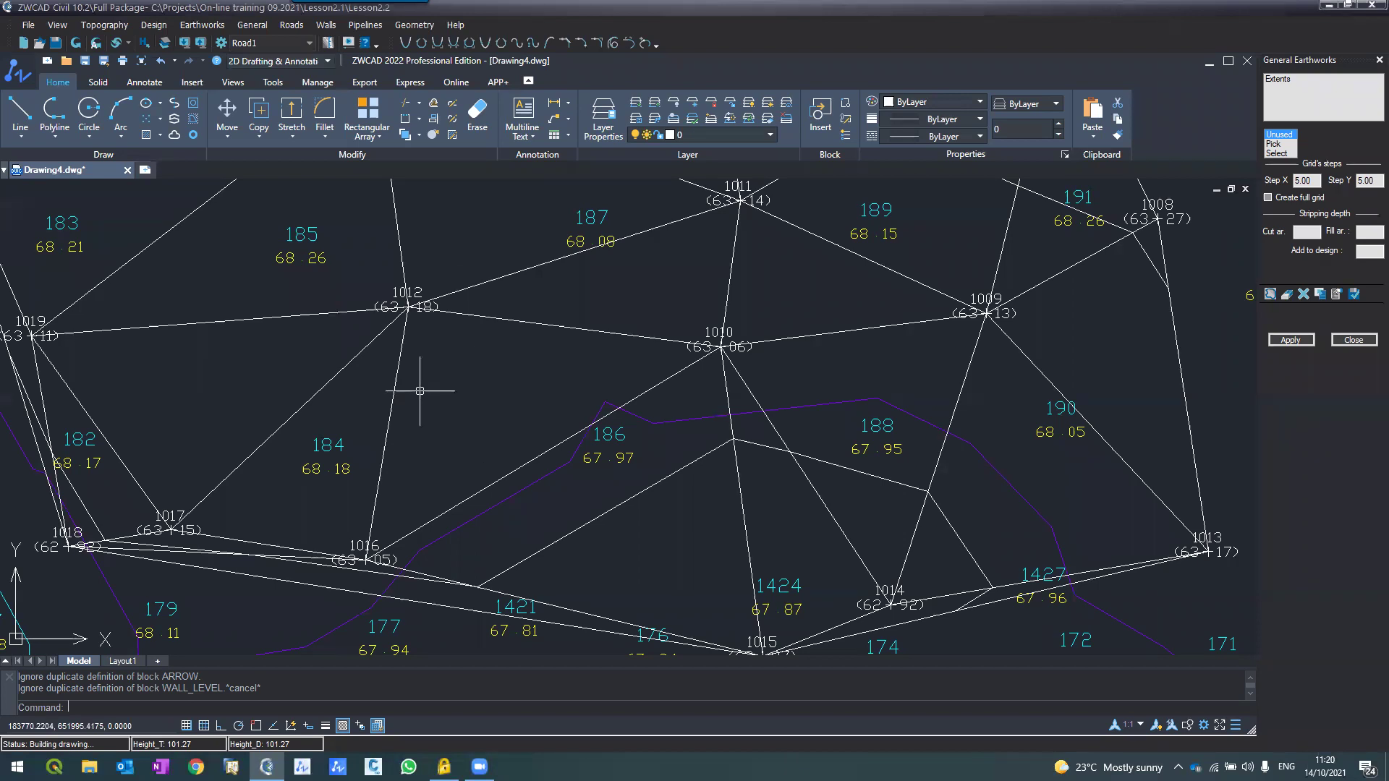
scroll(420, 391, down, 2)
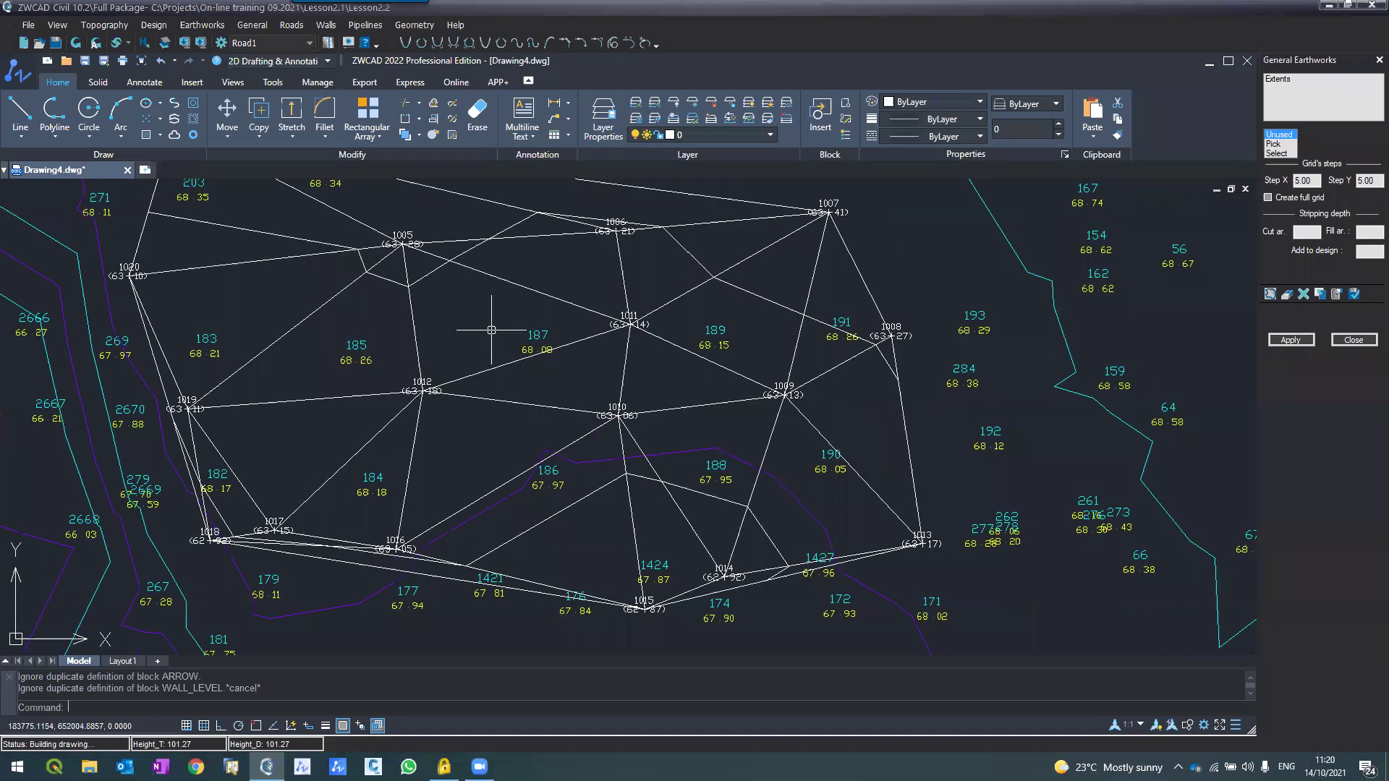
scroll(481, 390, up, 2)
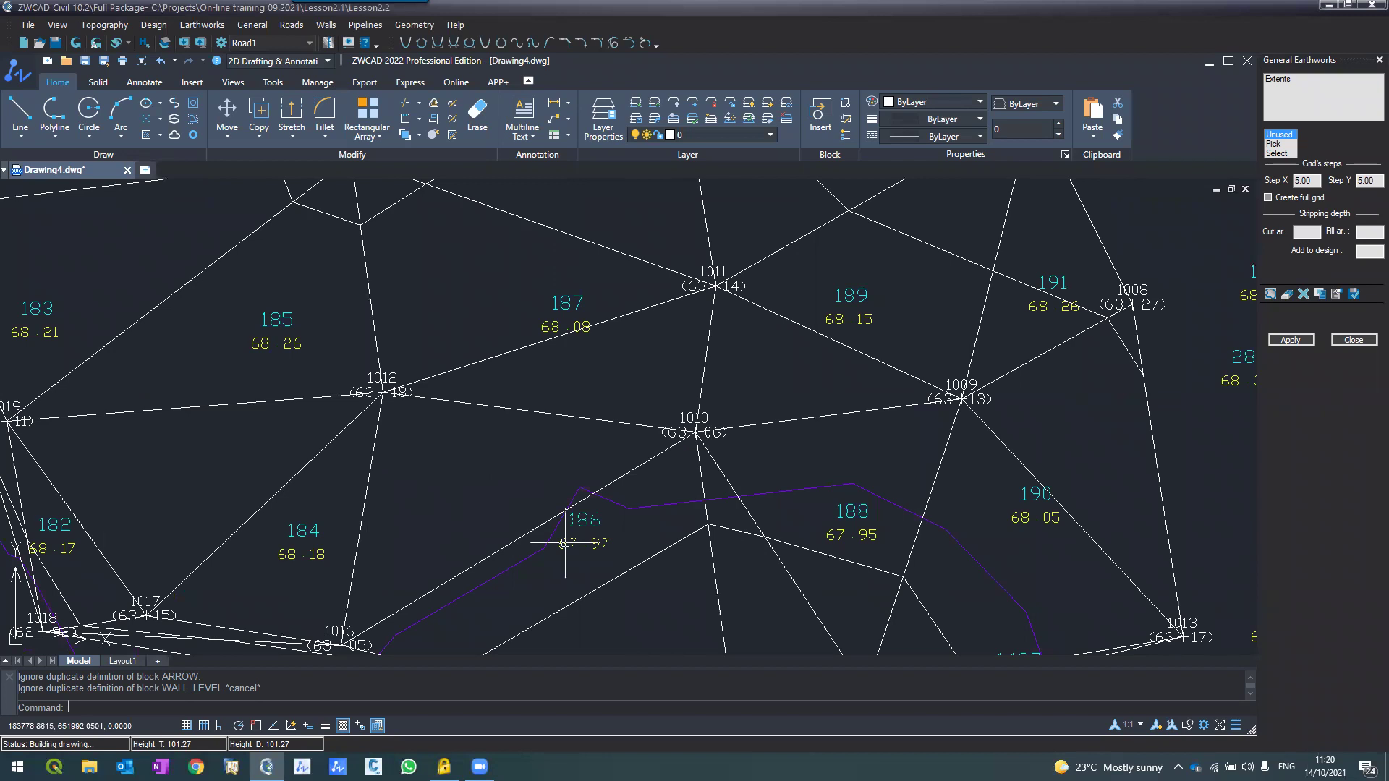
scroll(524, 512, down, 2)
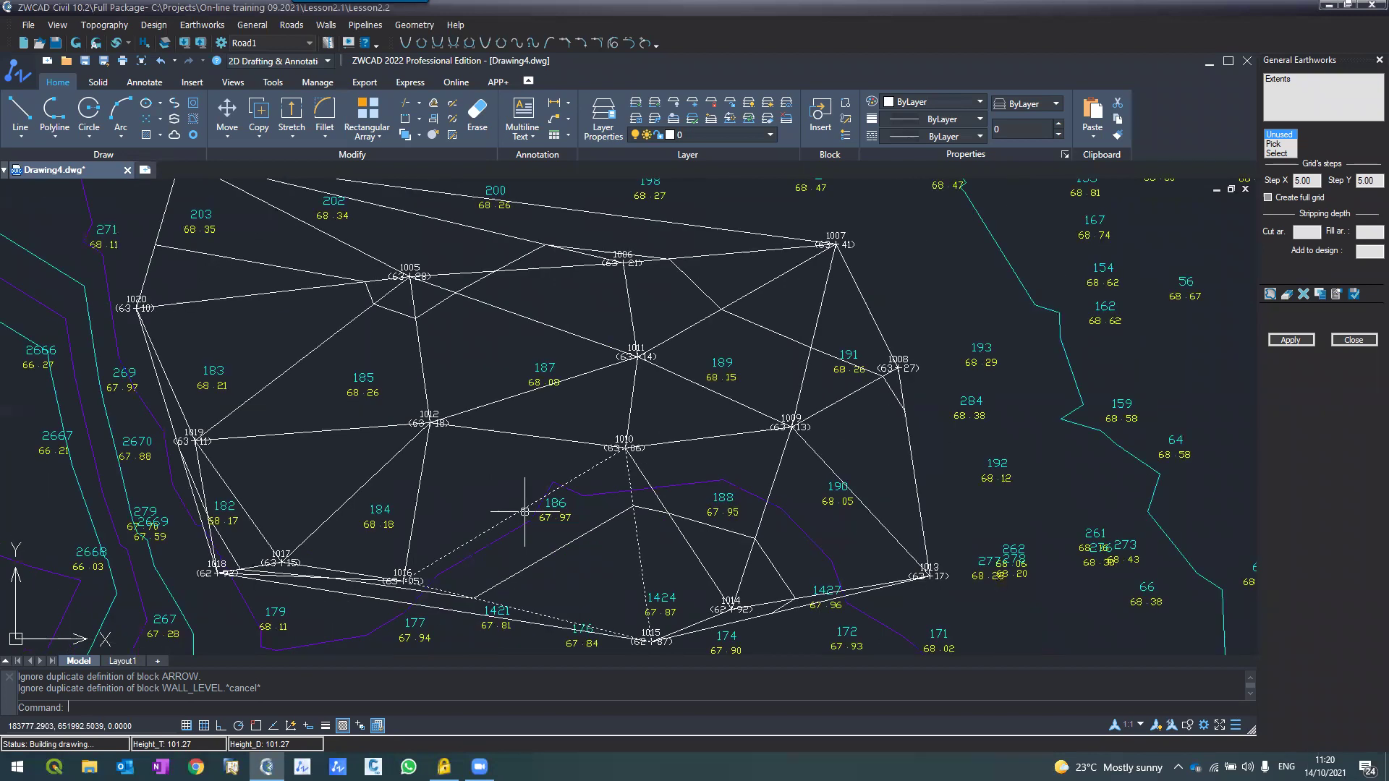
scroll(601, 373, up, 2)
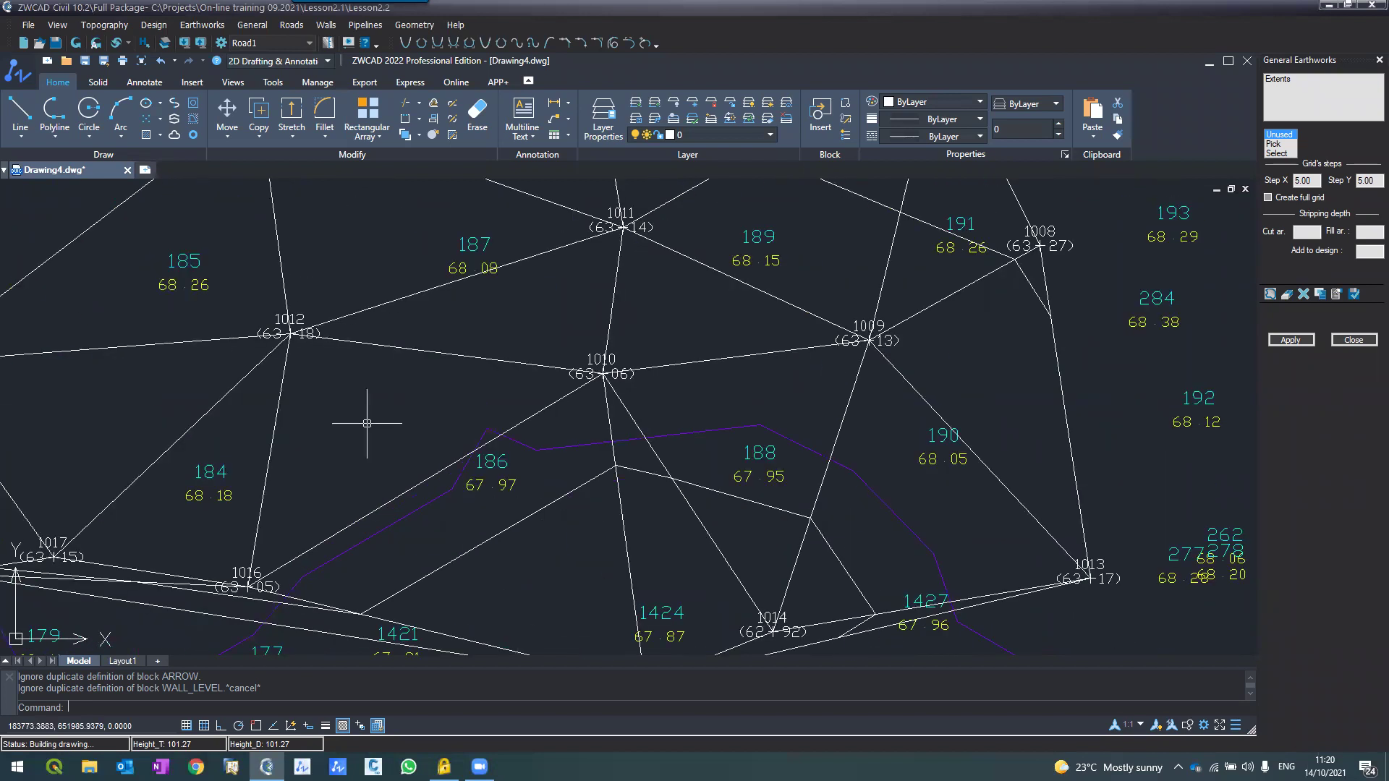
scroll(367, 423, down, 2)
scroll(365, 425, down, 1)
scroll(381, 441, up, 1)
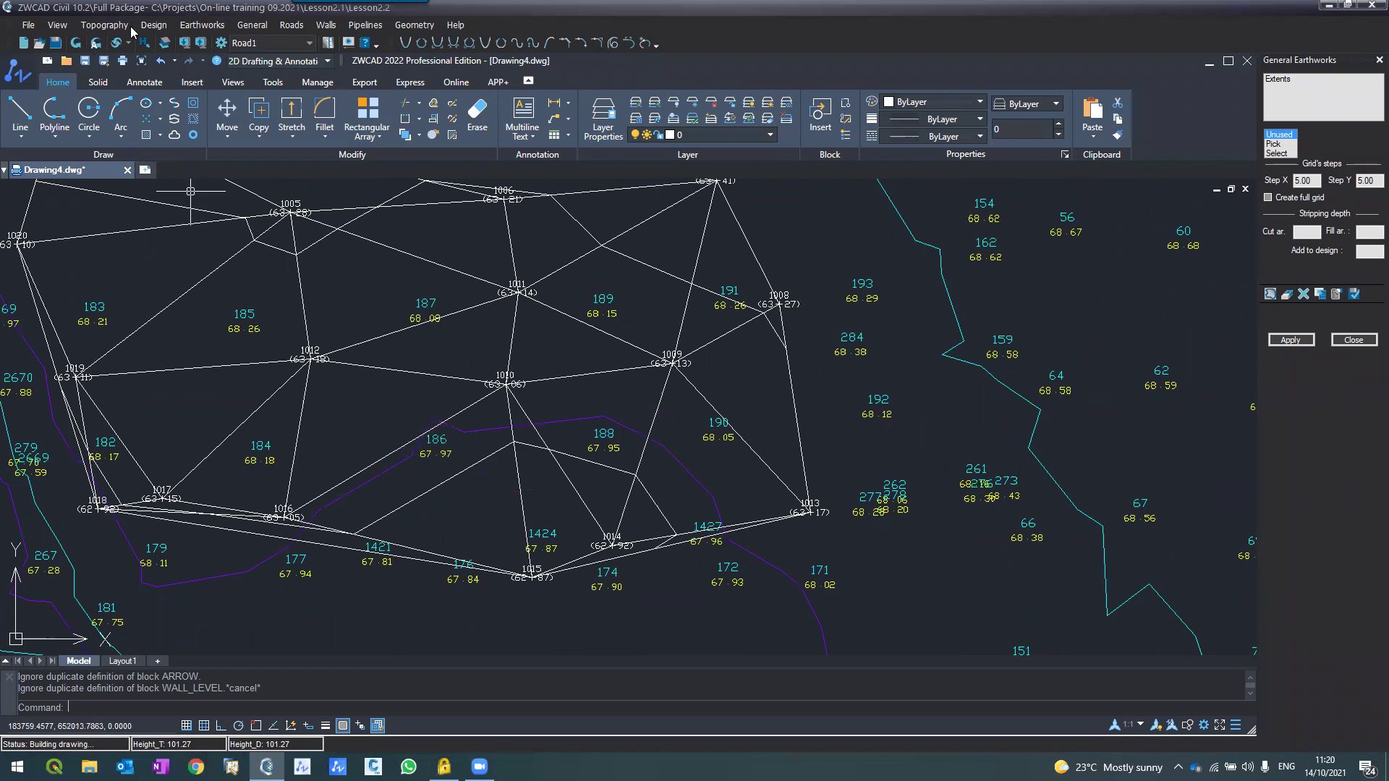
Step: Run the Triangles earthworks calculation on the design area with the stripping depth and Add to design values left blank
click(203, 26)
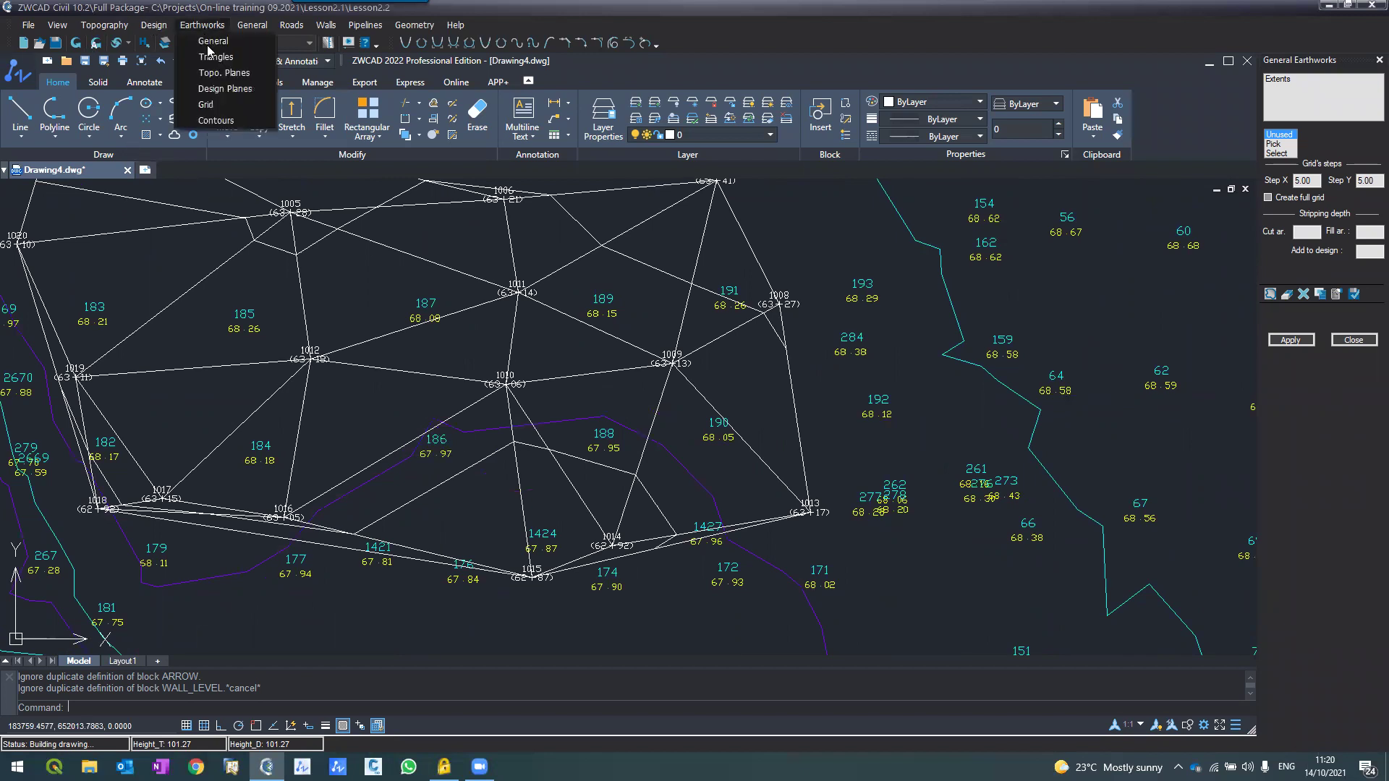
click(213, 57)
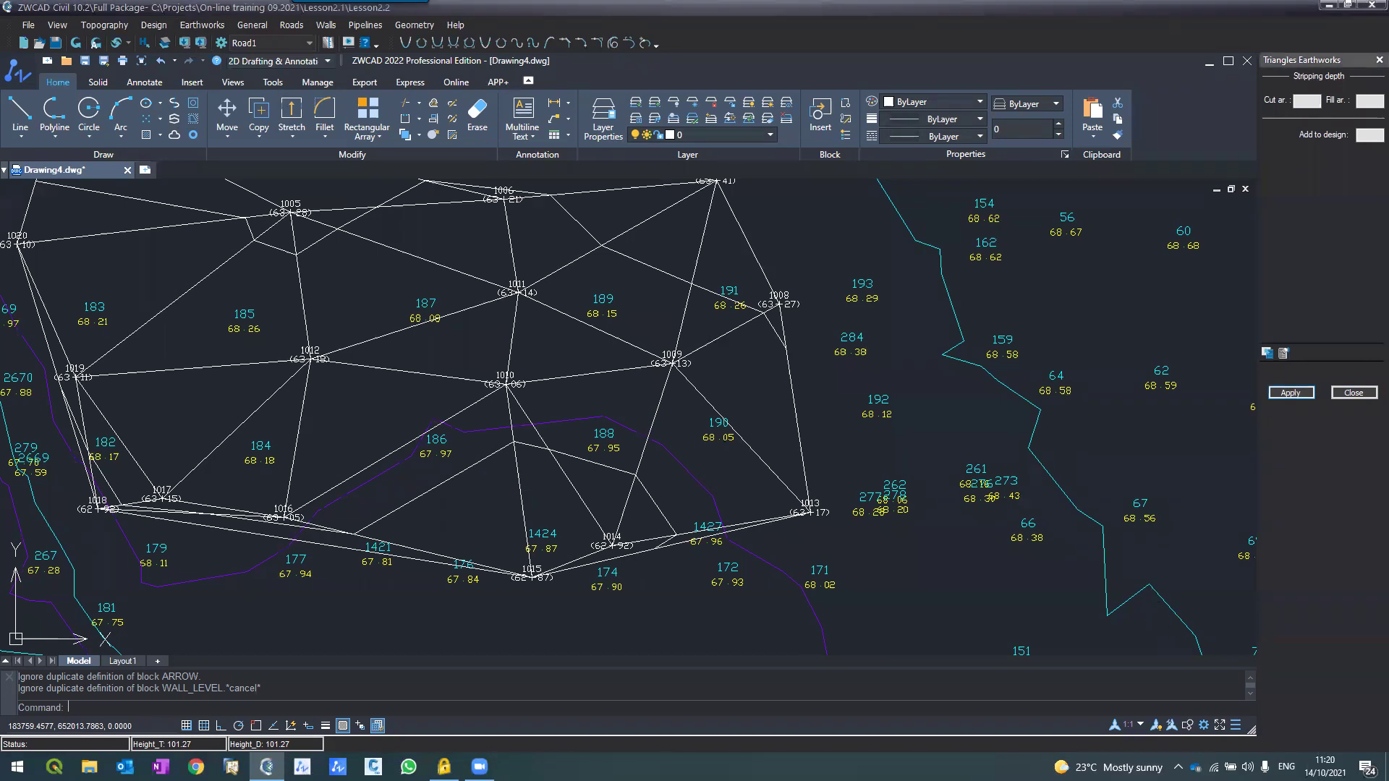
click(1291, 393)
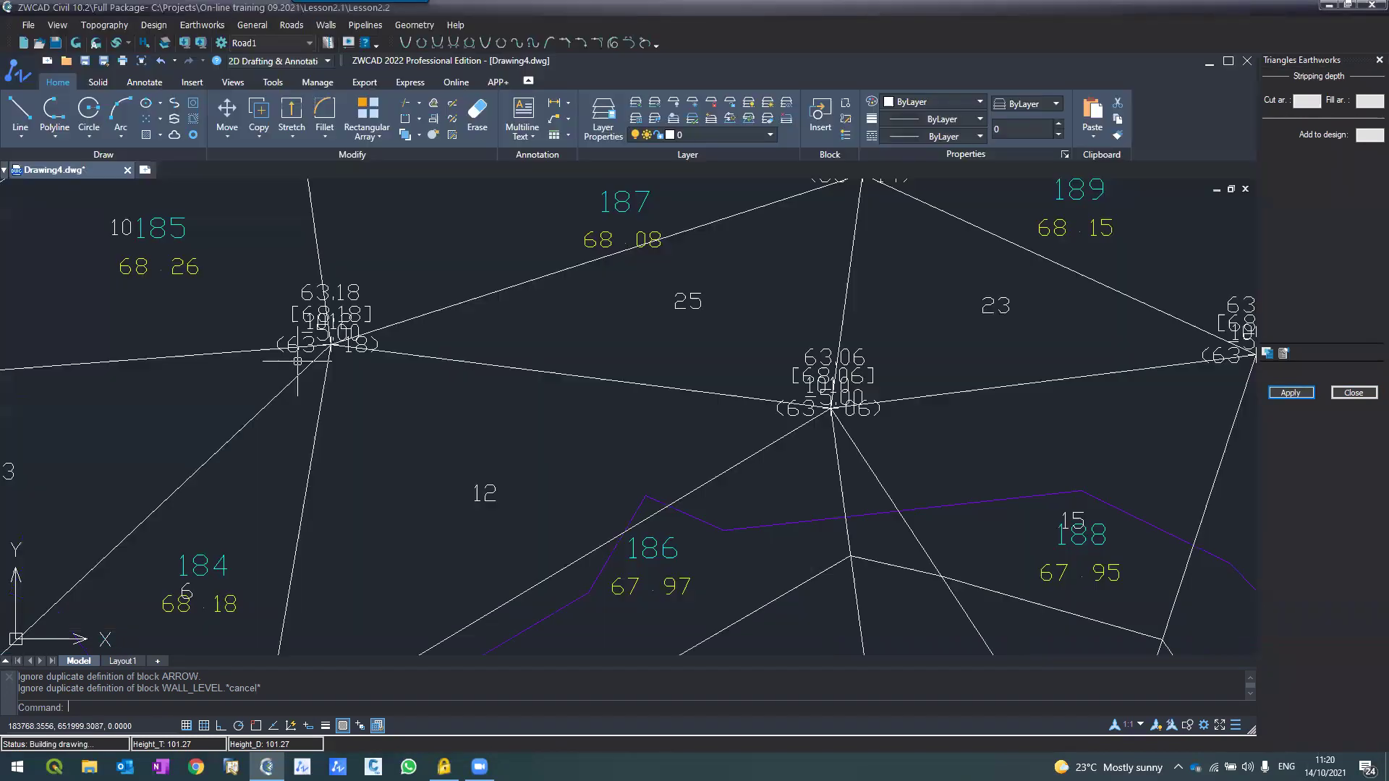
Step: Set the colour of the TriEW, TriEWDdata, TriEWDdataDesing, TriEWDdataNegative and TriEWDdataTopo layers to green
scroll(298, 318, up, 5)
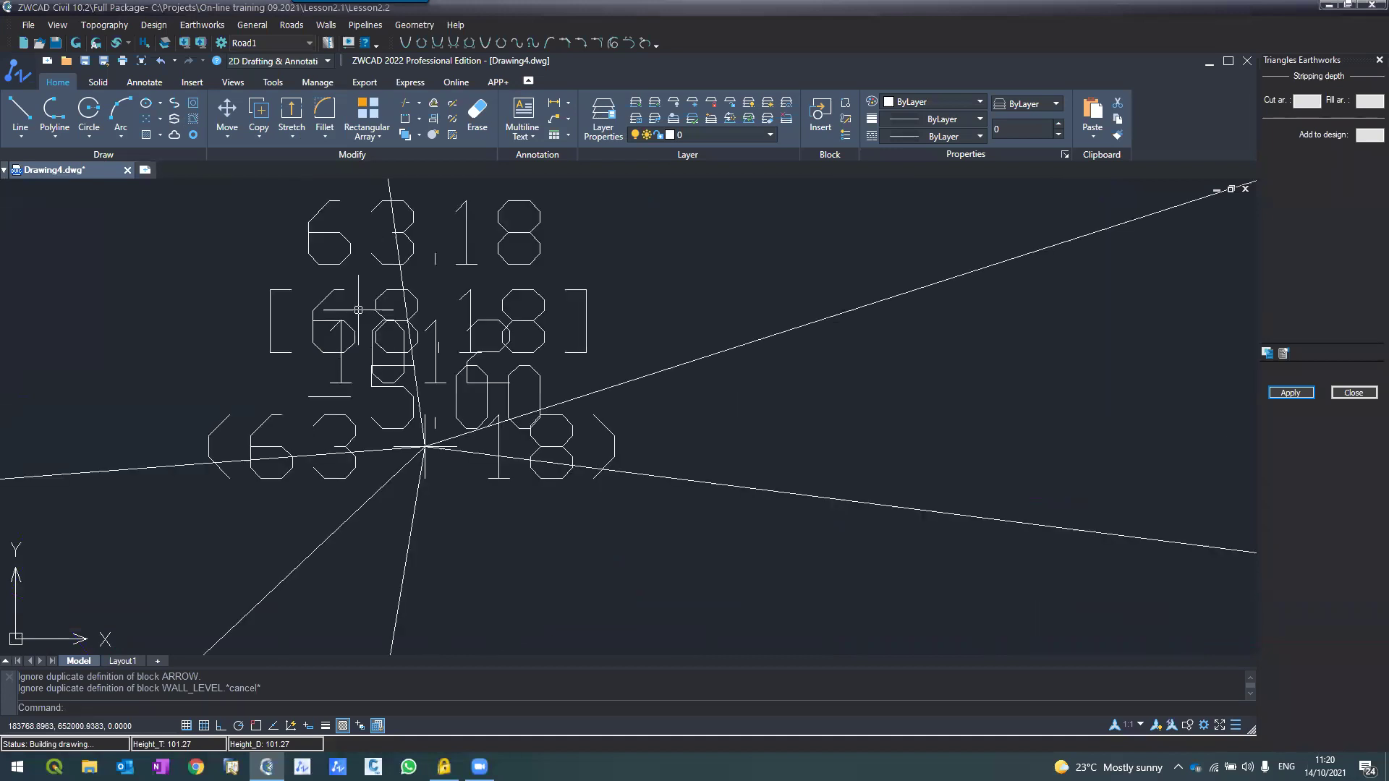
scroll(358, 324, down, 5)
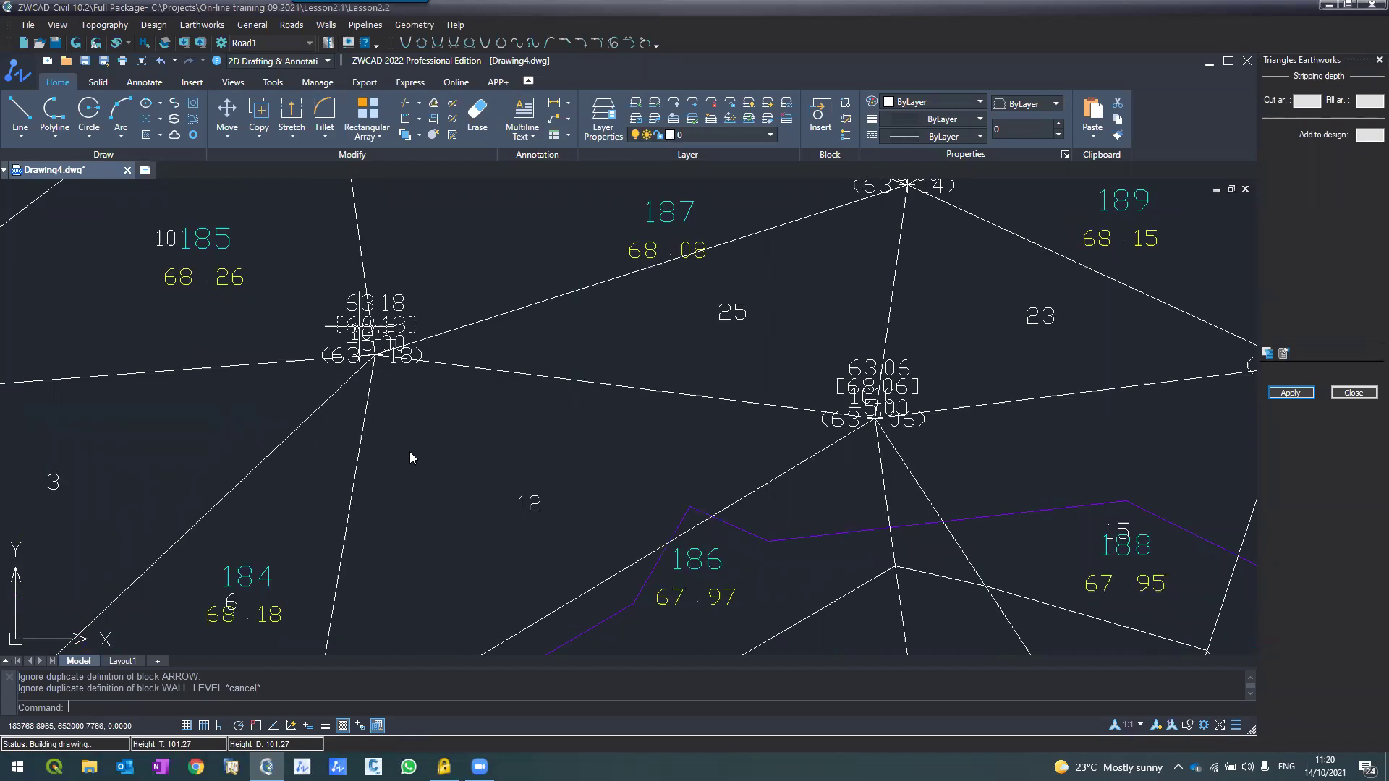
click(716, 135)
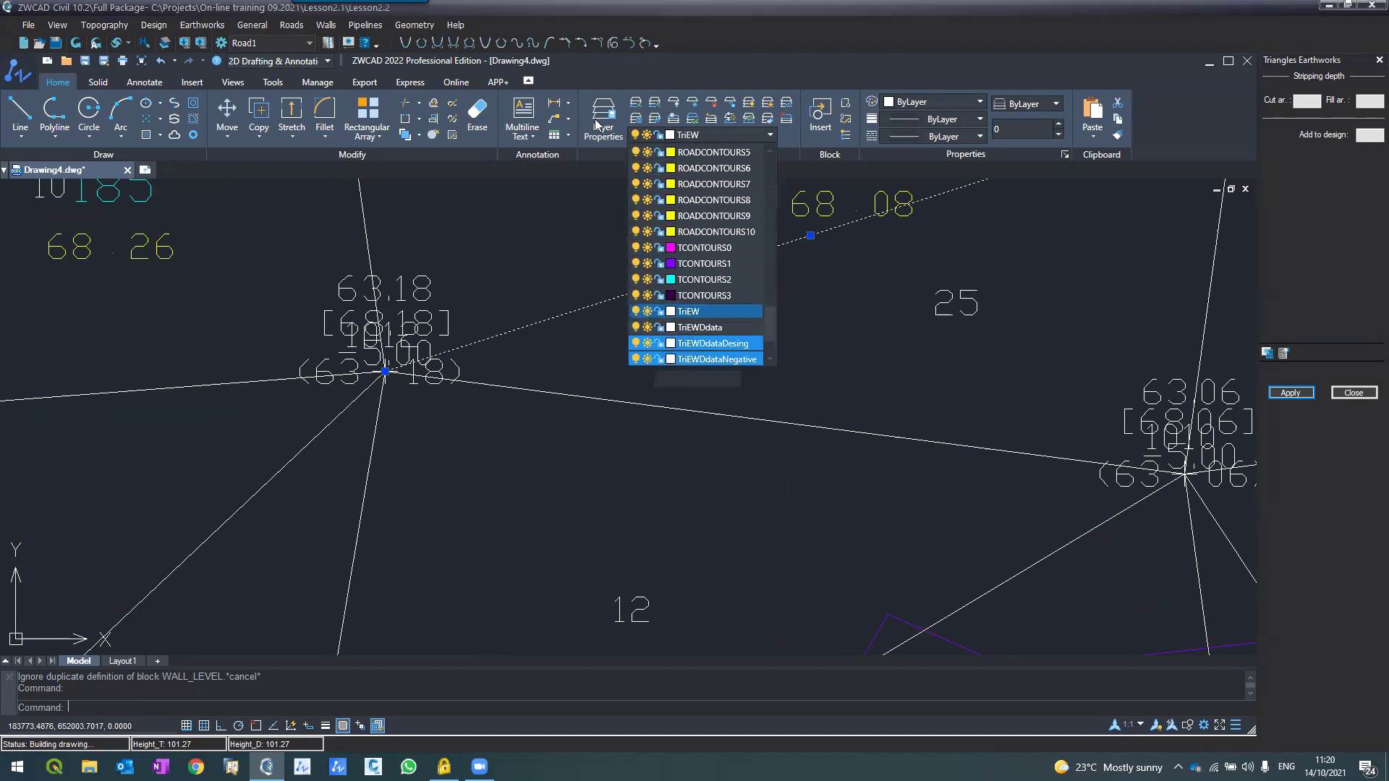
click(204, 415)
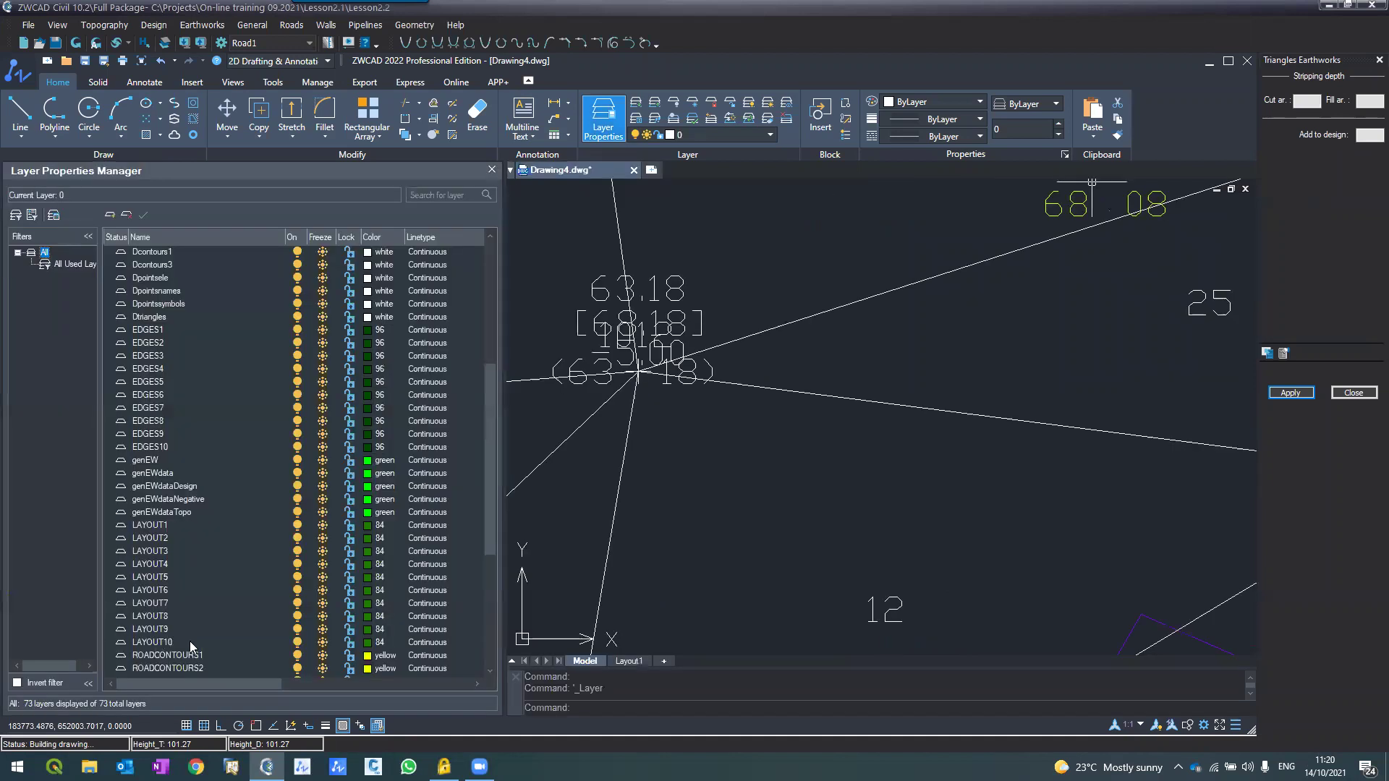
scroll(413, 581, down, 7)
click(143, 591)
shift+click(163, 643)
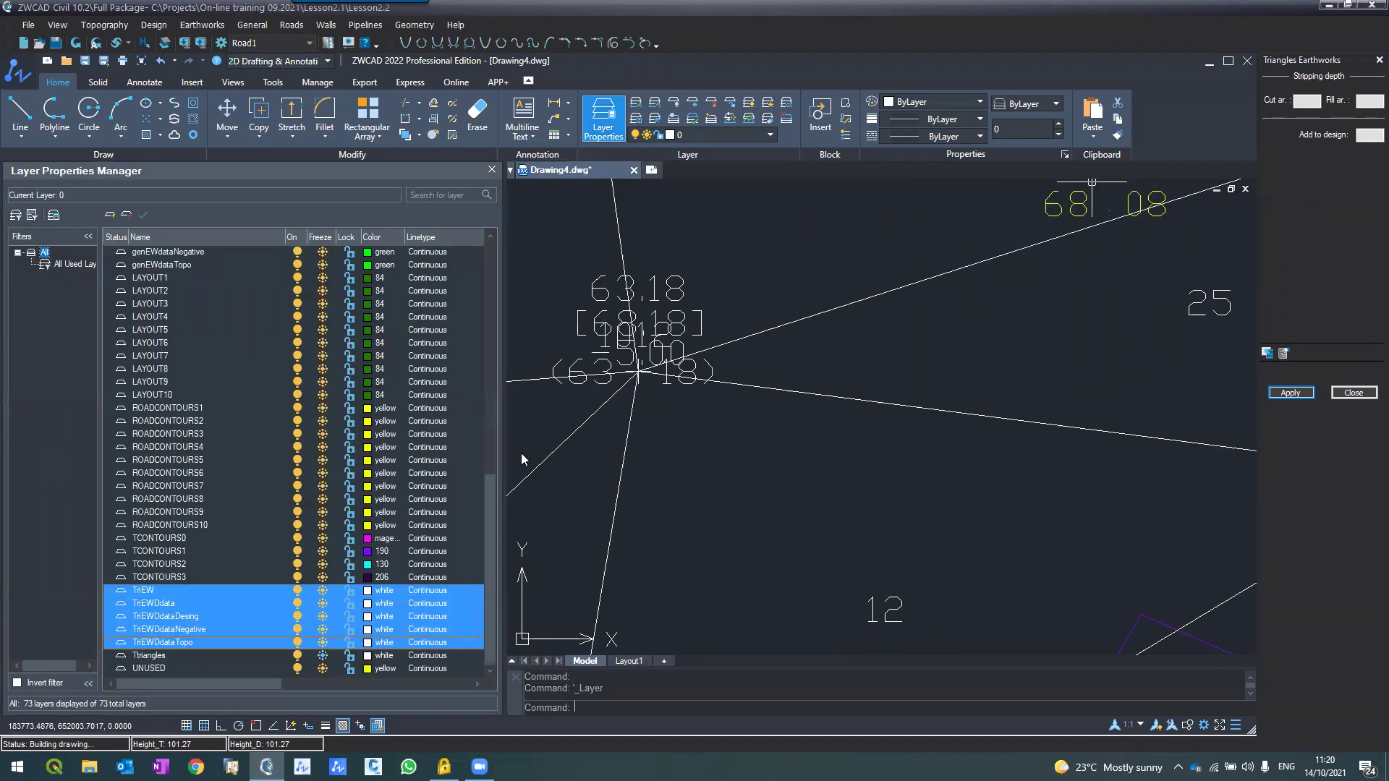
click(368, 643)
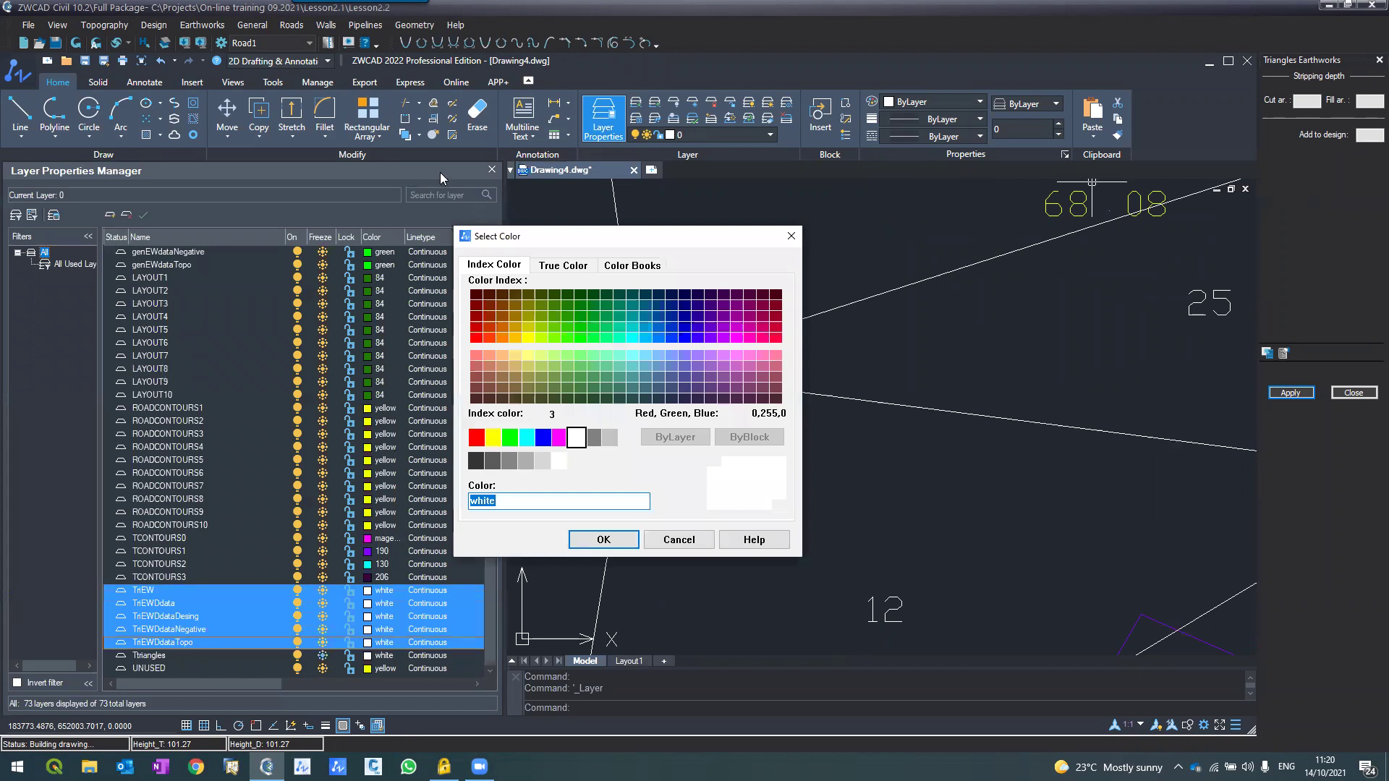
text(green)
key(Return)
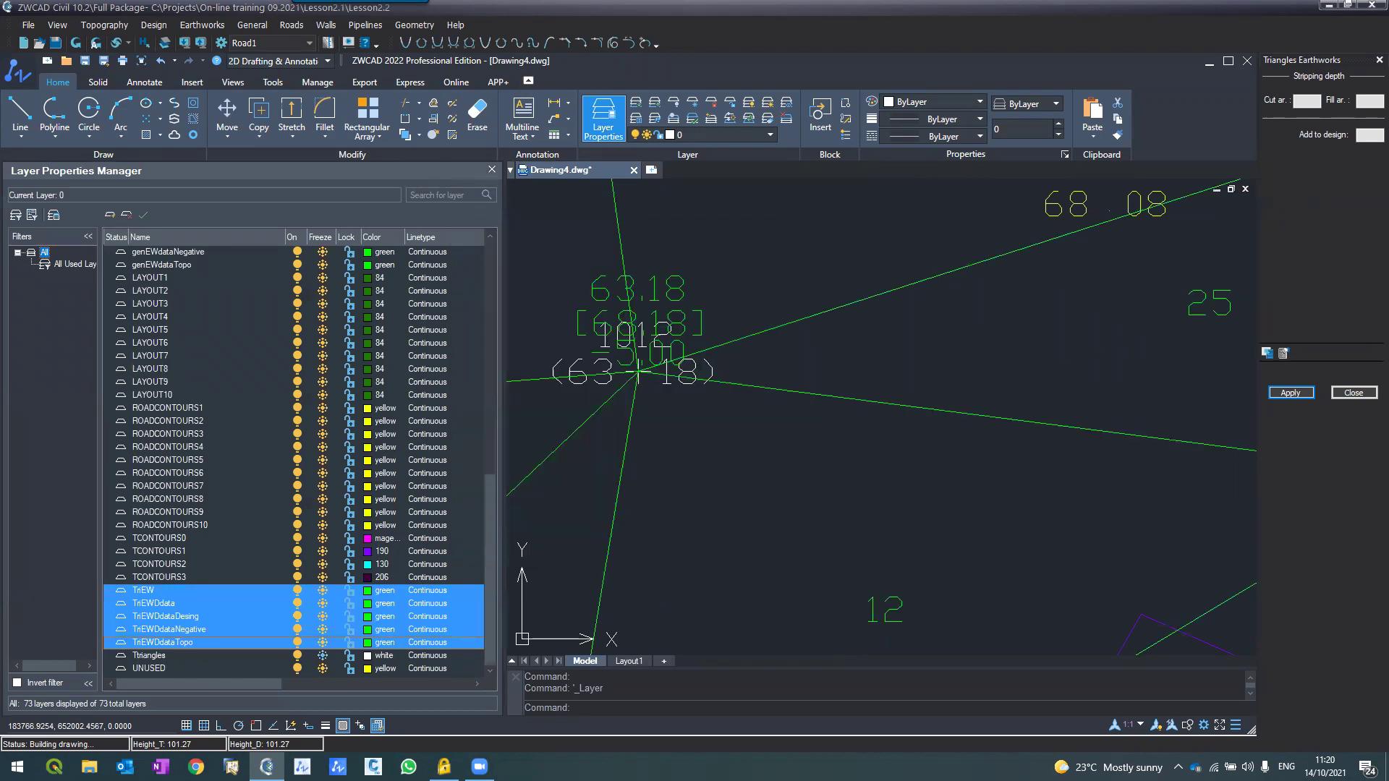
click(492, 169)
Step: Freeze the Dpointsele and Dpointsnames layers by picking a design point's bracketed elevation and its name
scroll(364, 301, up, 3)
scroll(345, 302, down, 1)
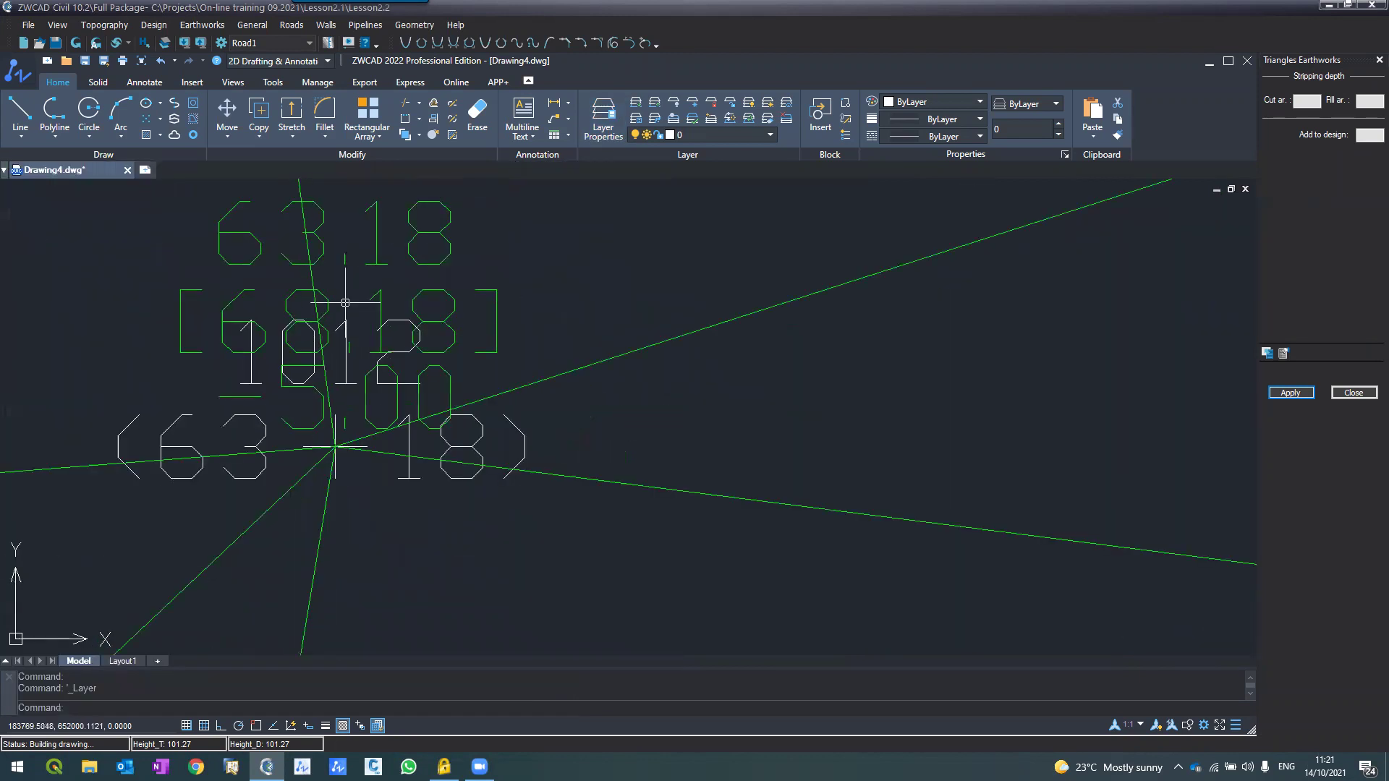
scroll(345, 302, down, 4)
click(274, 364)
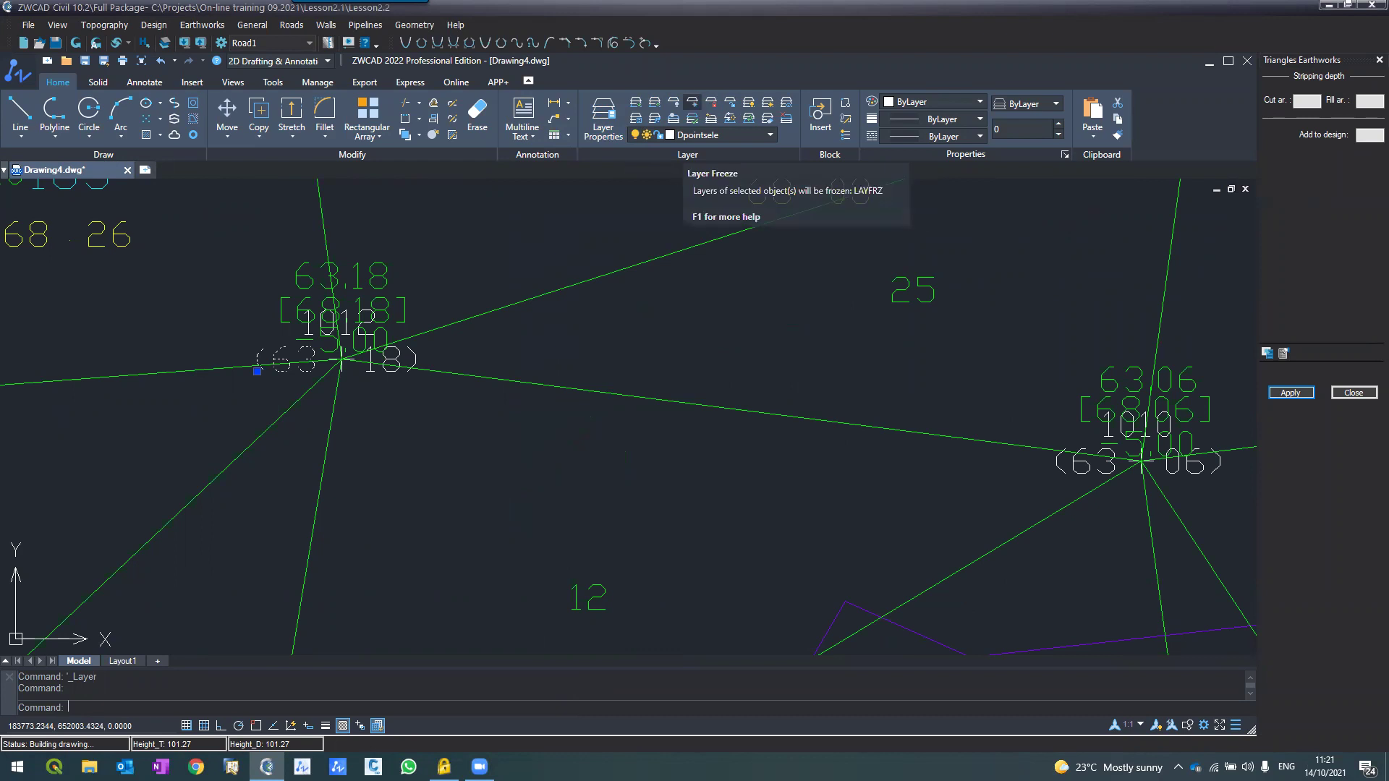
click(692, 107)
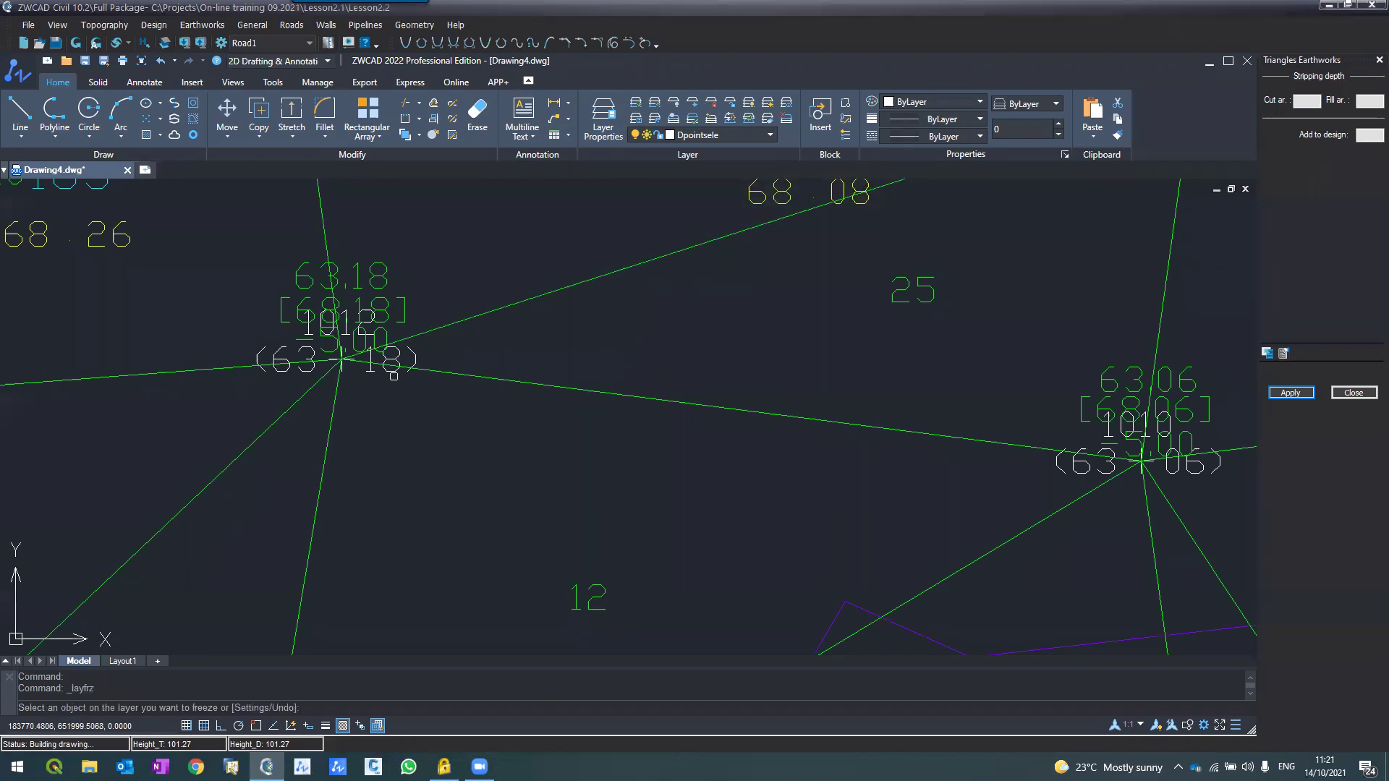
click(393, 376)
scroll(324, 329, up, 5)
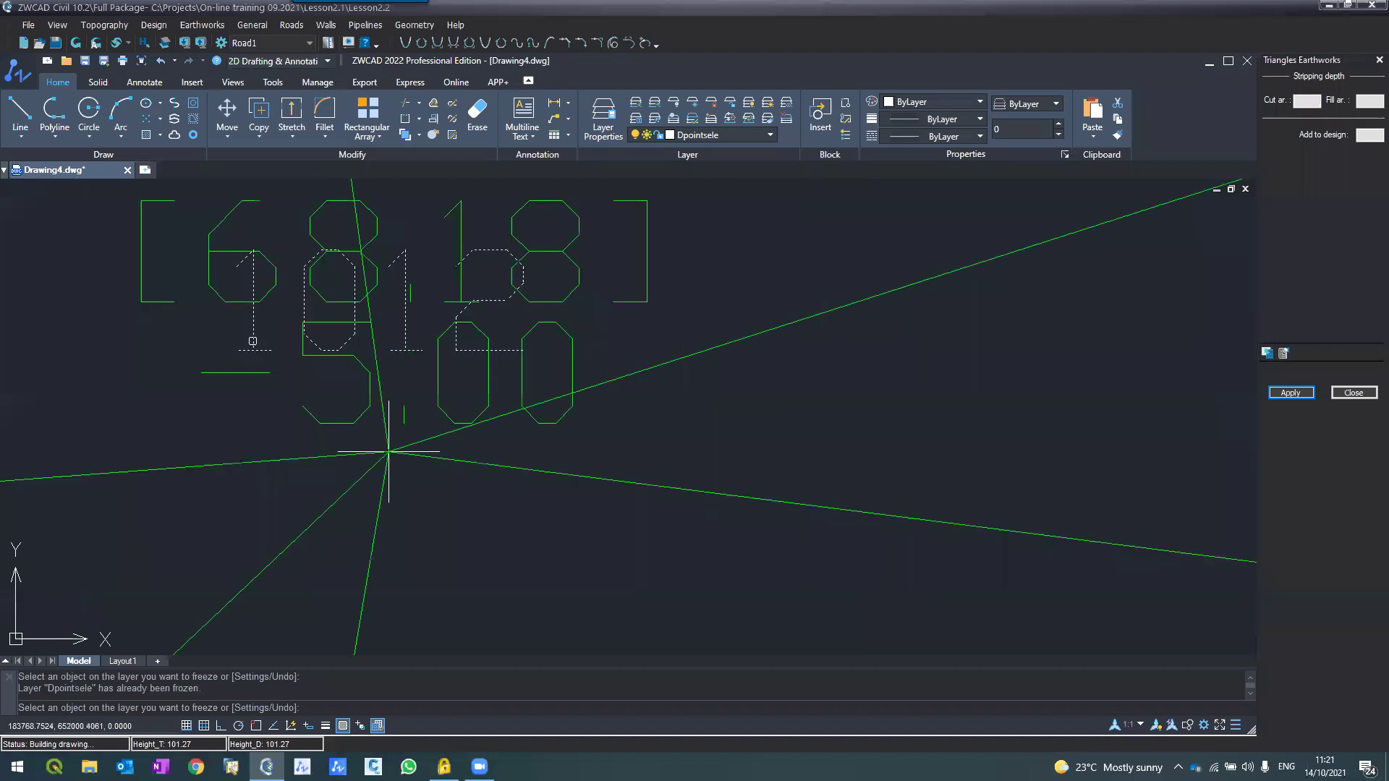
scroll(389, 451, down, 5)
key(Escape)
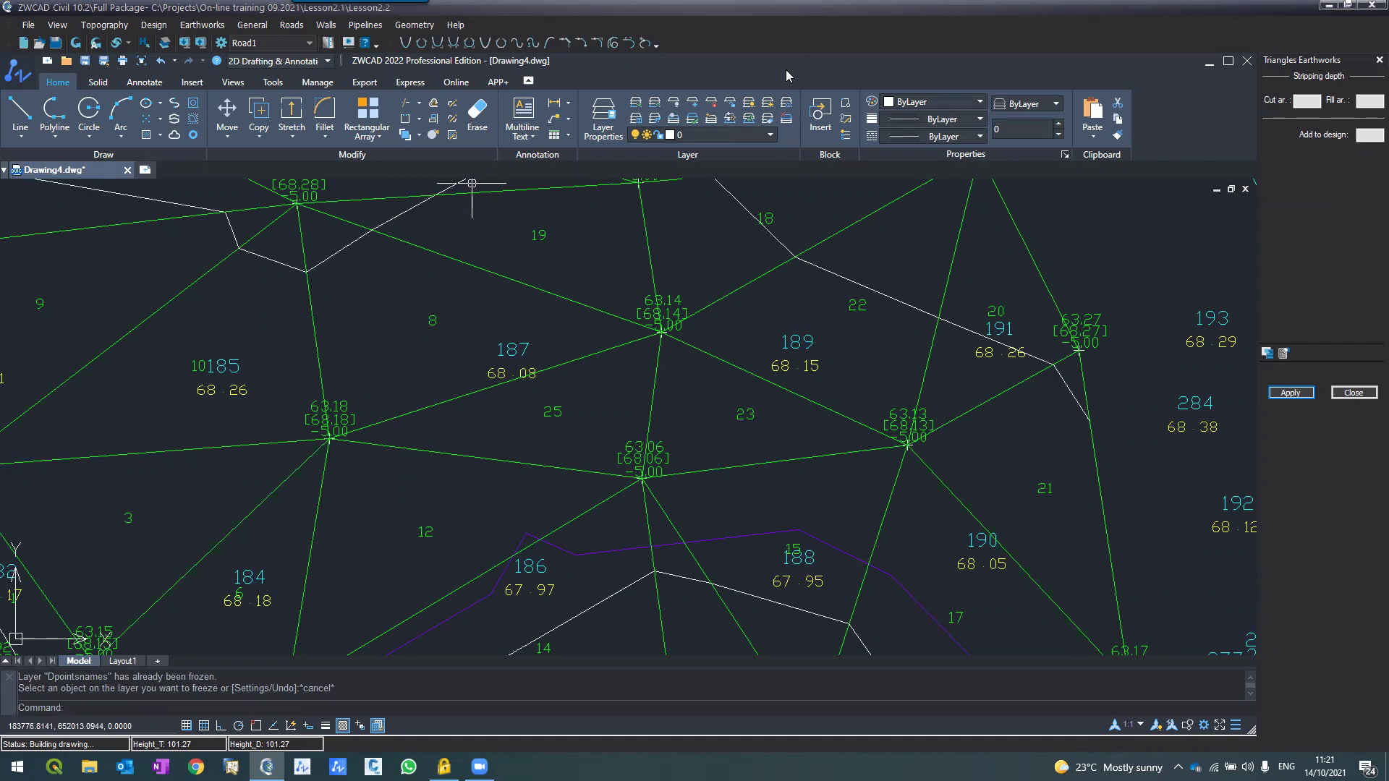
Step: Freeze the layers holding the topo point numbers and their elevations
click(691, 107)
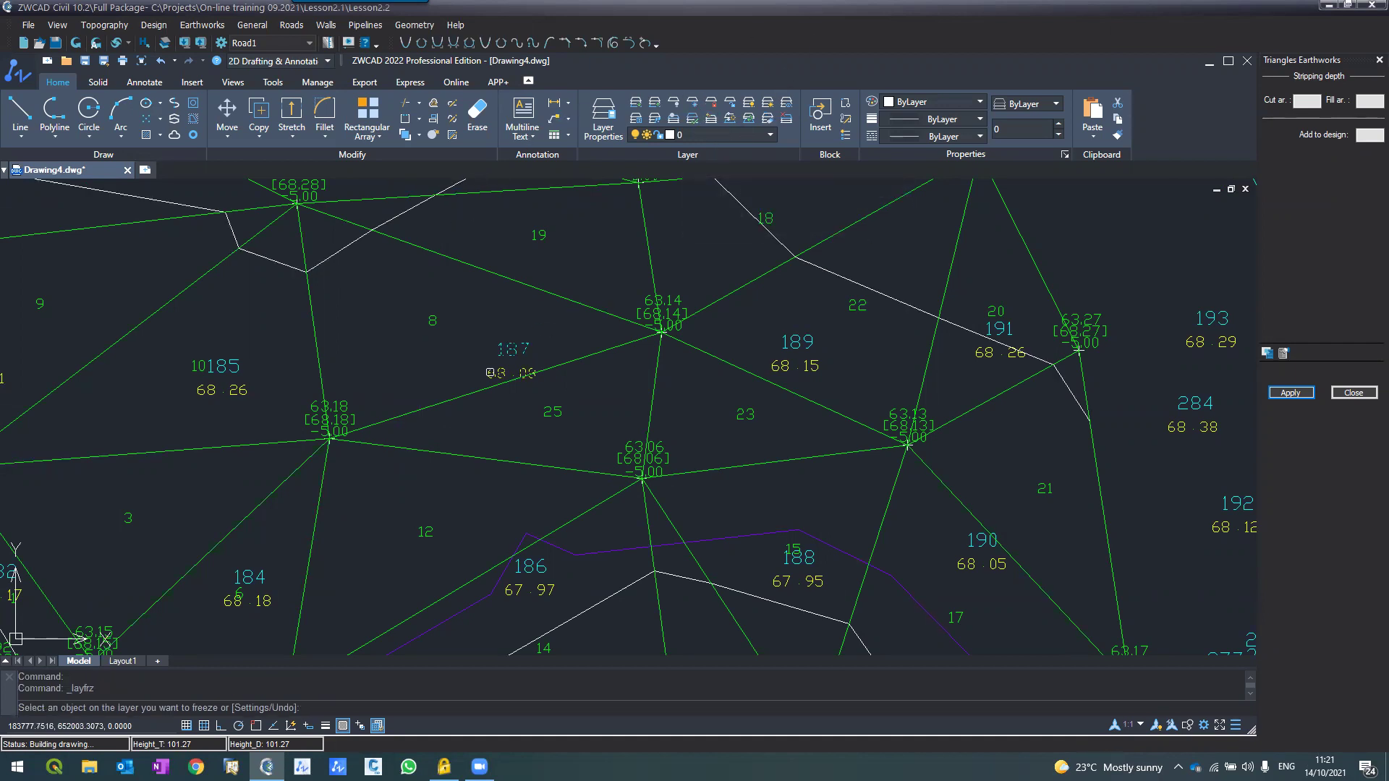
click(497, 373)
click(496, 373)
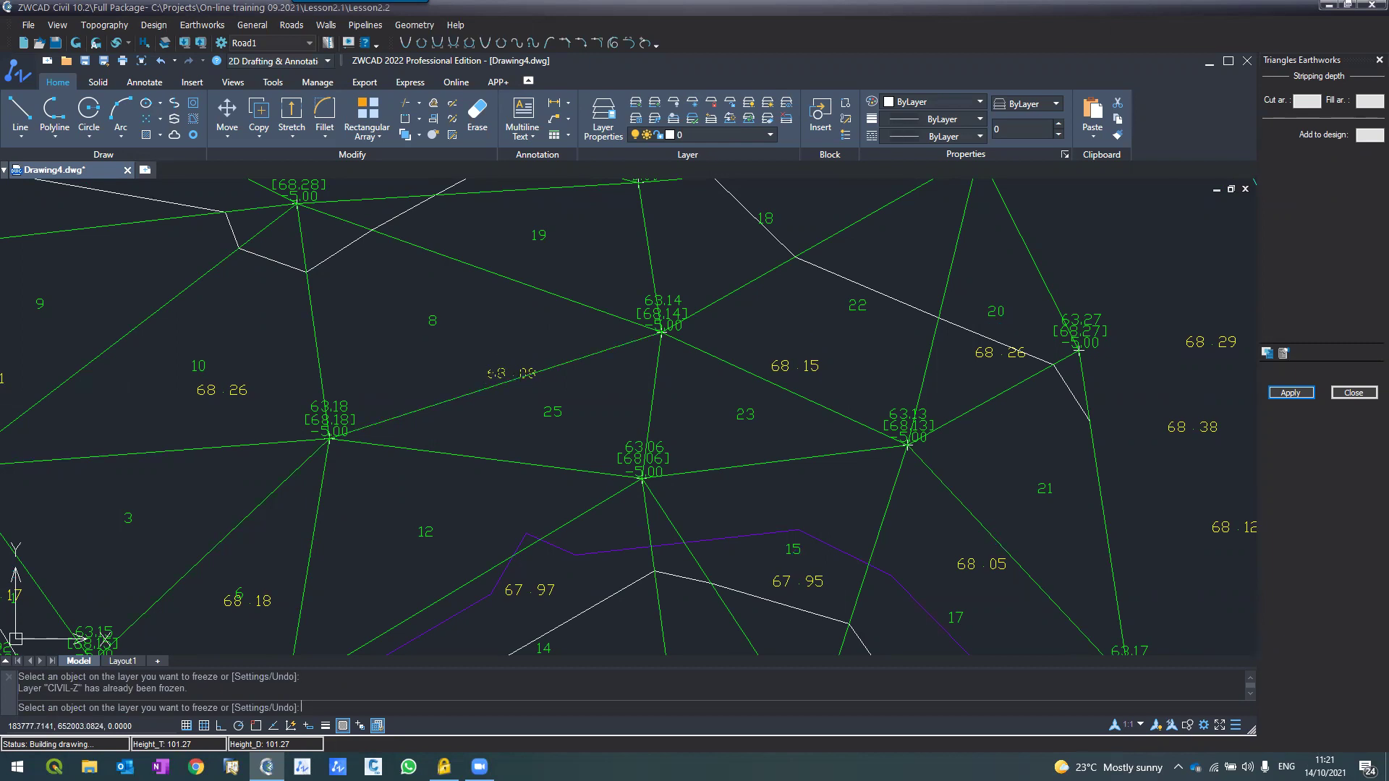
key(Escape)
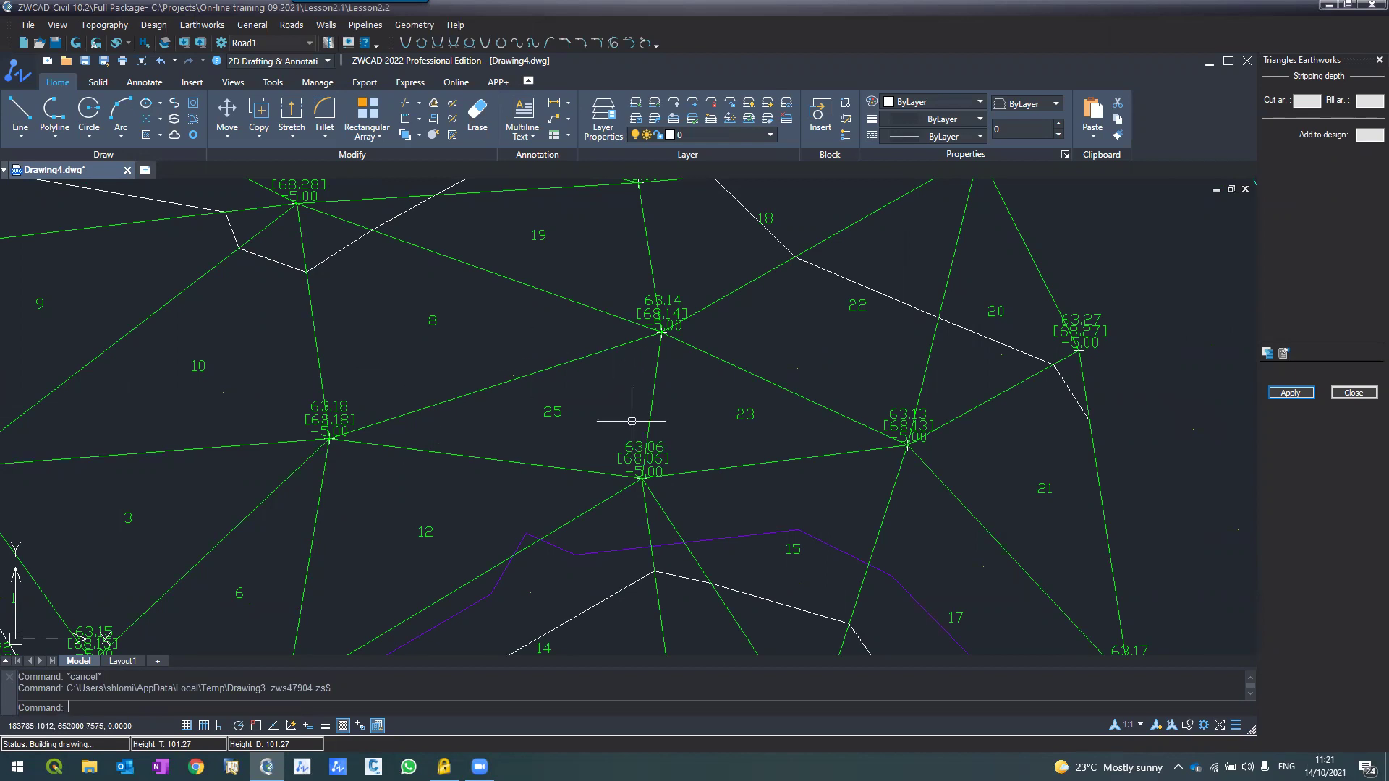
Step: Recalculate the triangles earthworks, read the total cut volume at the end of the report and close it
click(1291, 394)
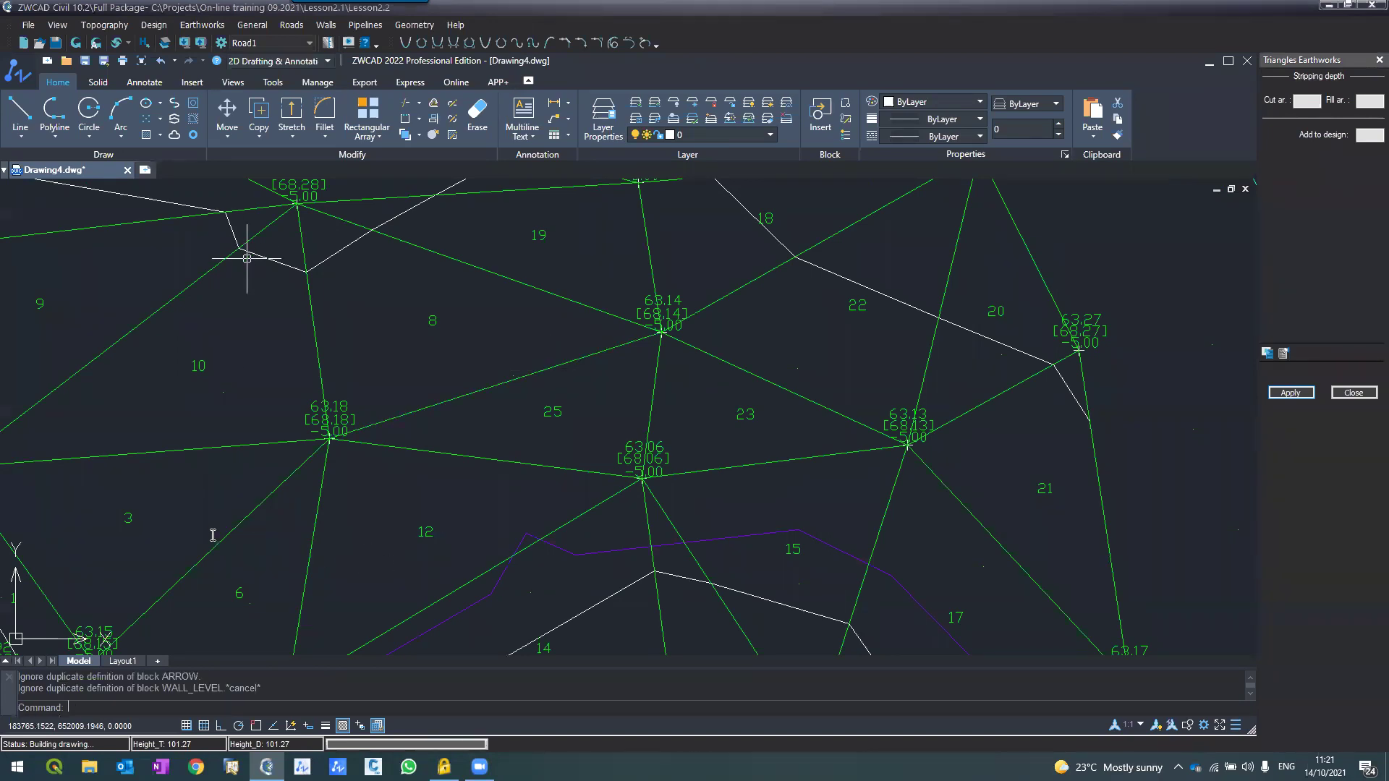
scroll(230, 524, down, 2)
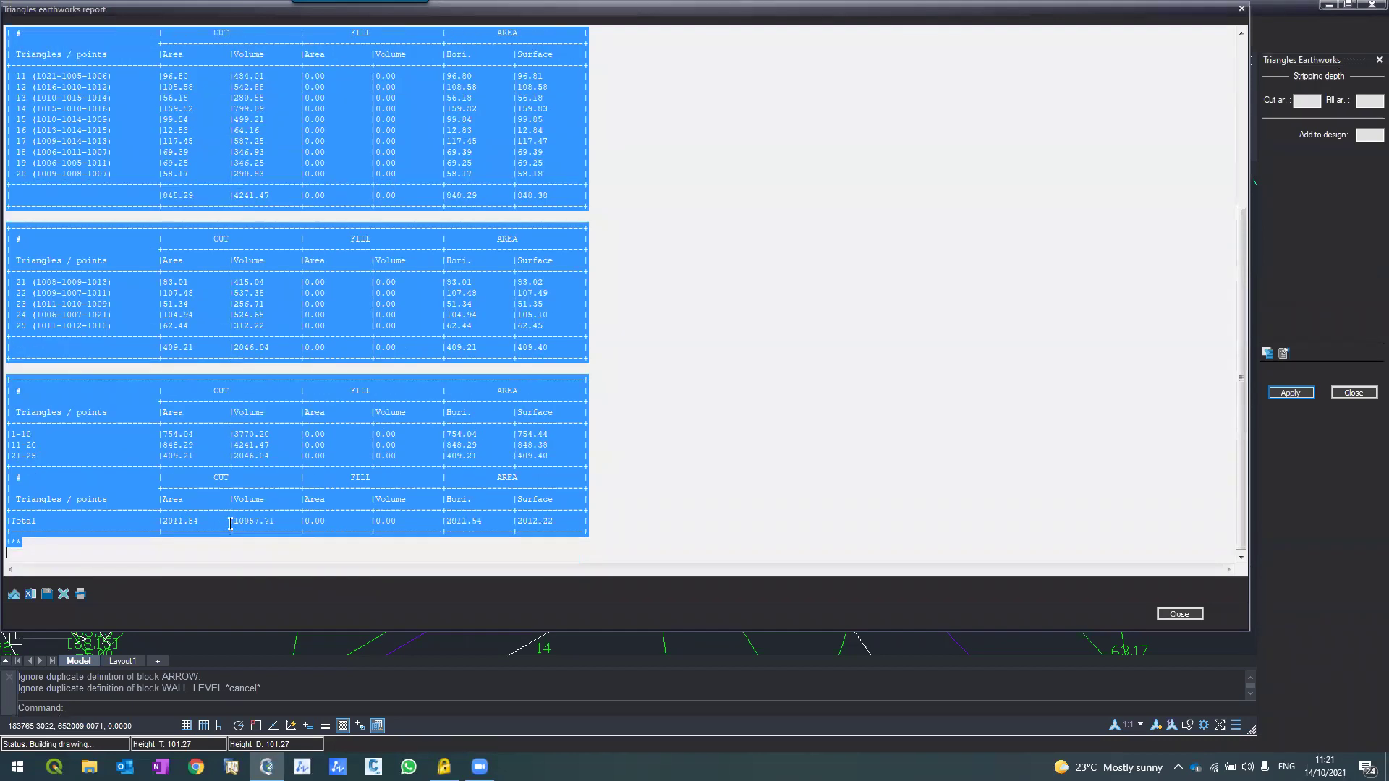
click(230, 522)
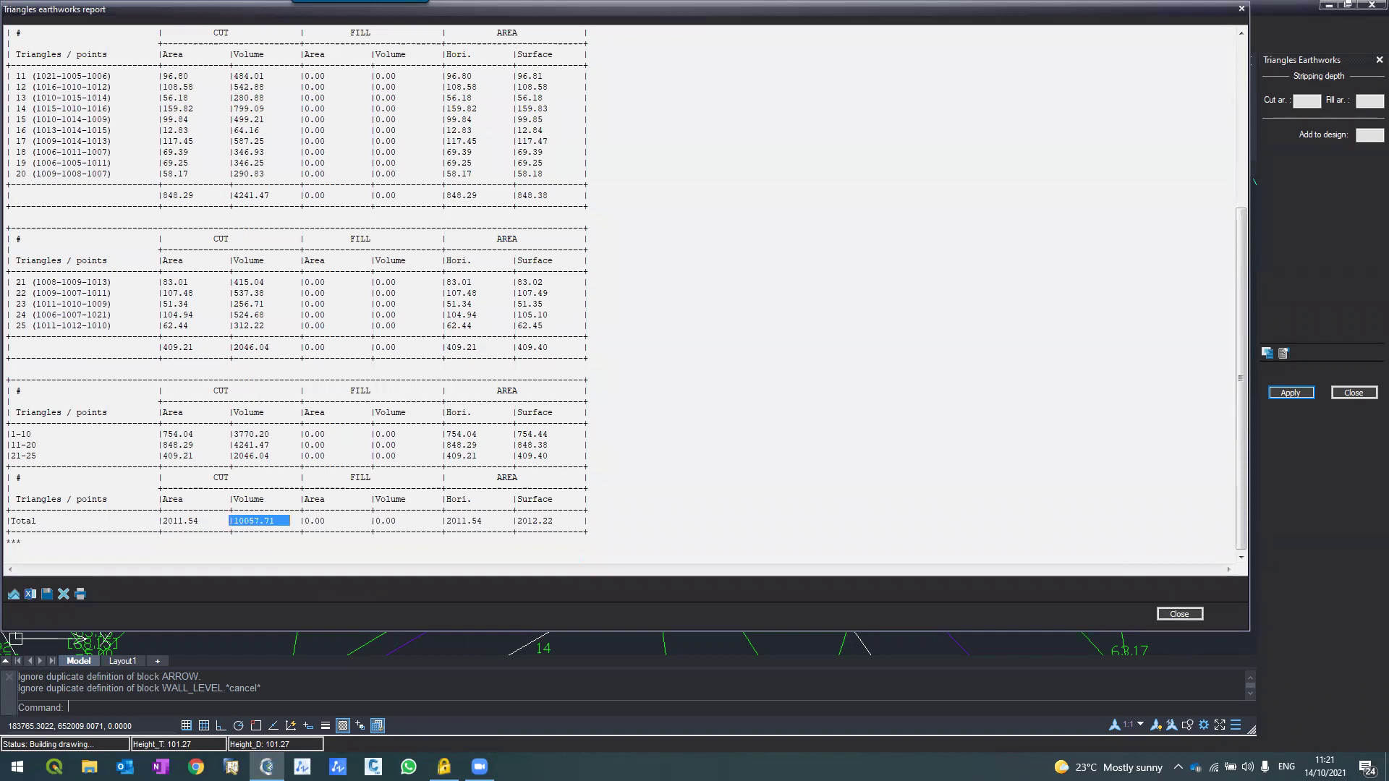
click(1166, 613)
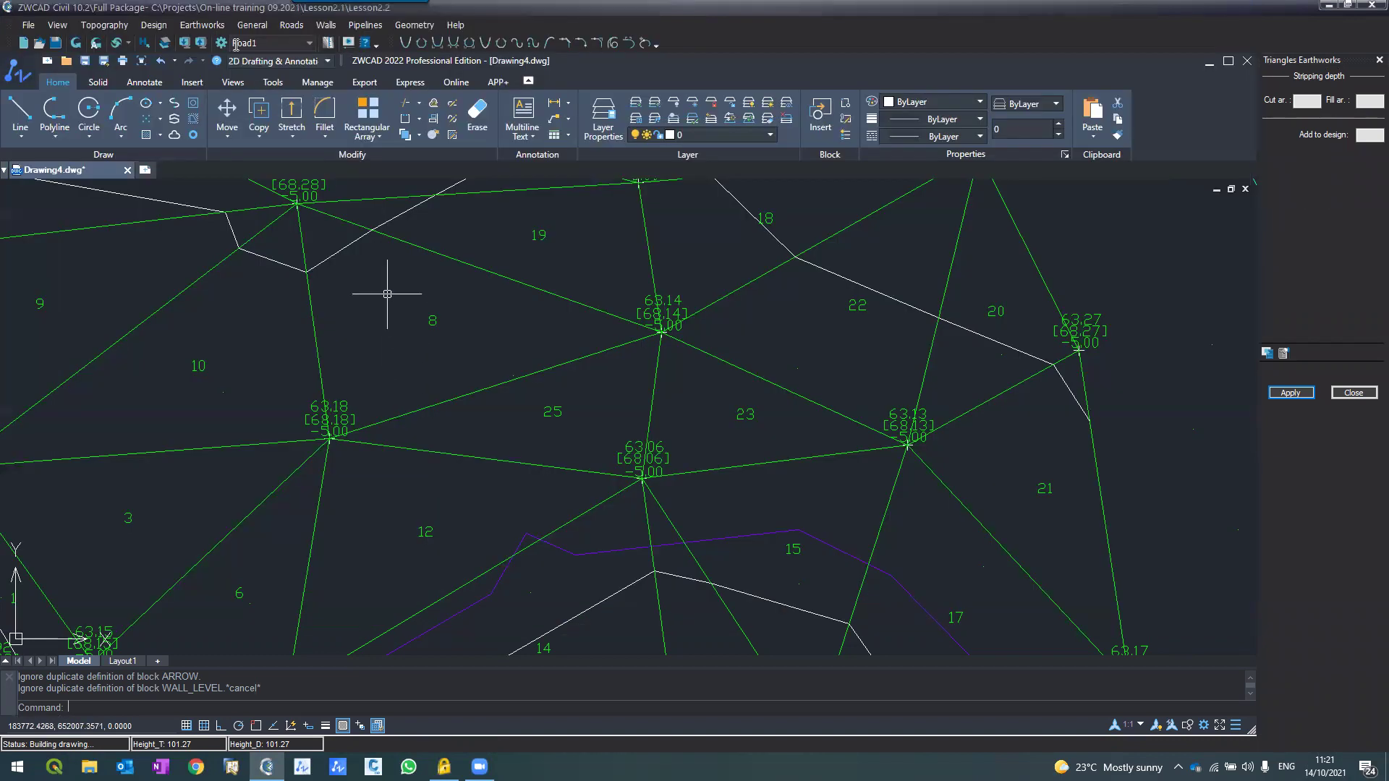
Step: Calculate the general earthworks for the design area with 5 by 5 grid steps and full grid creation off
scroll(388, 293, down, 3)
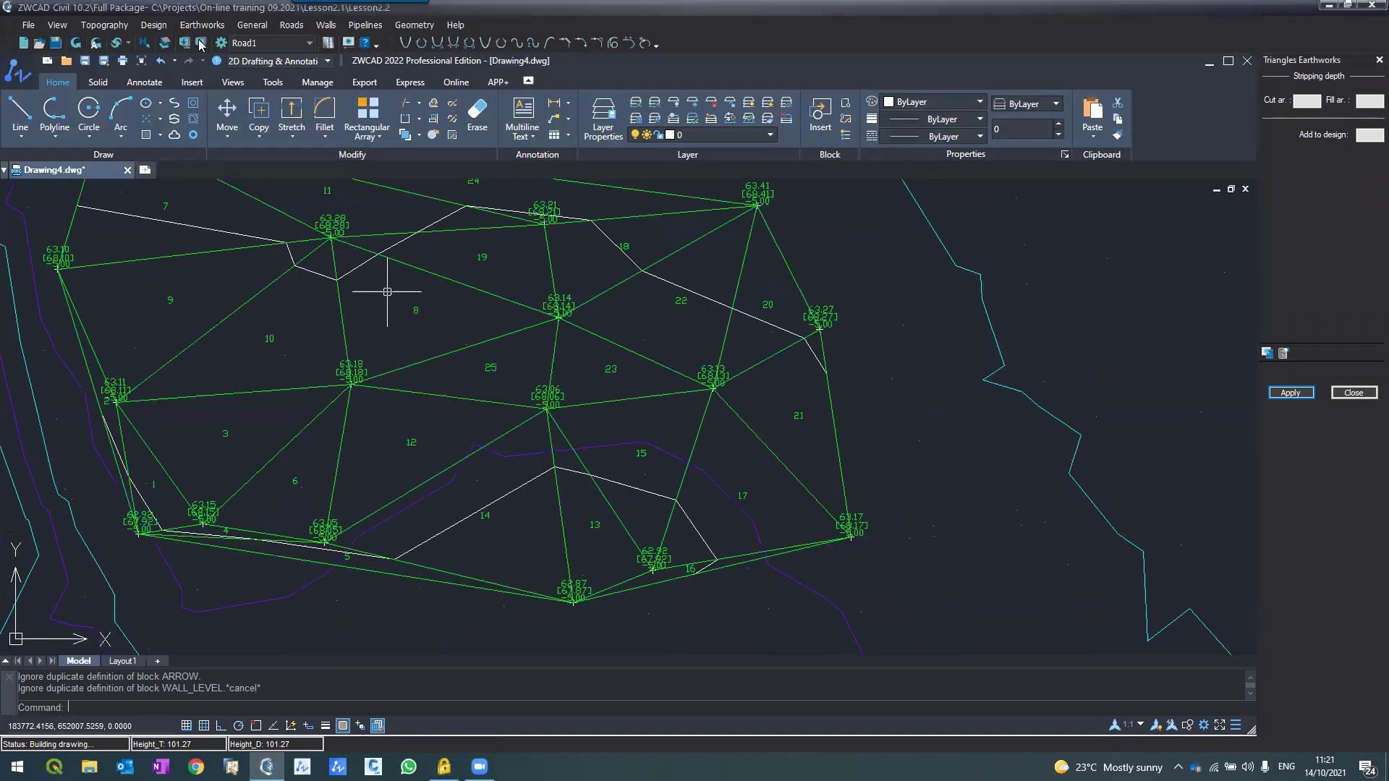
click(202, 26)
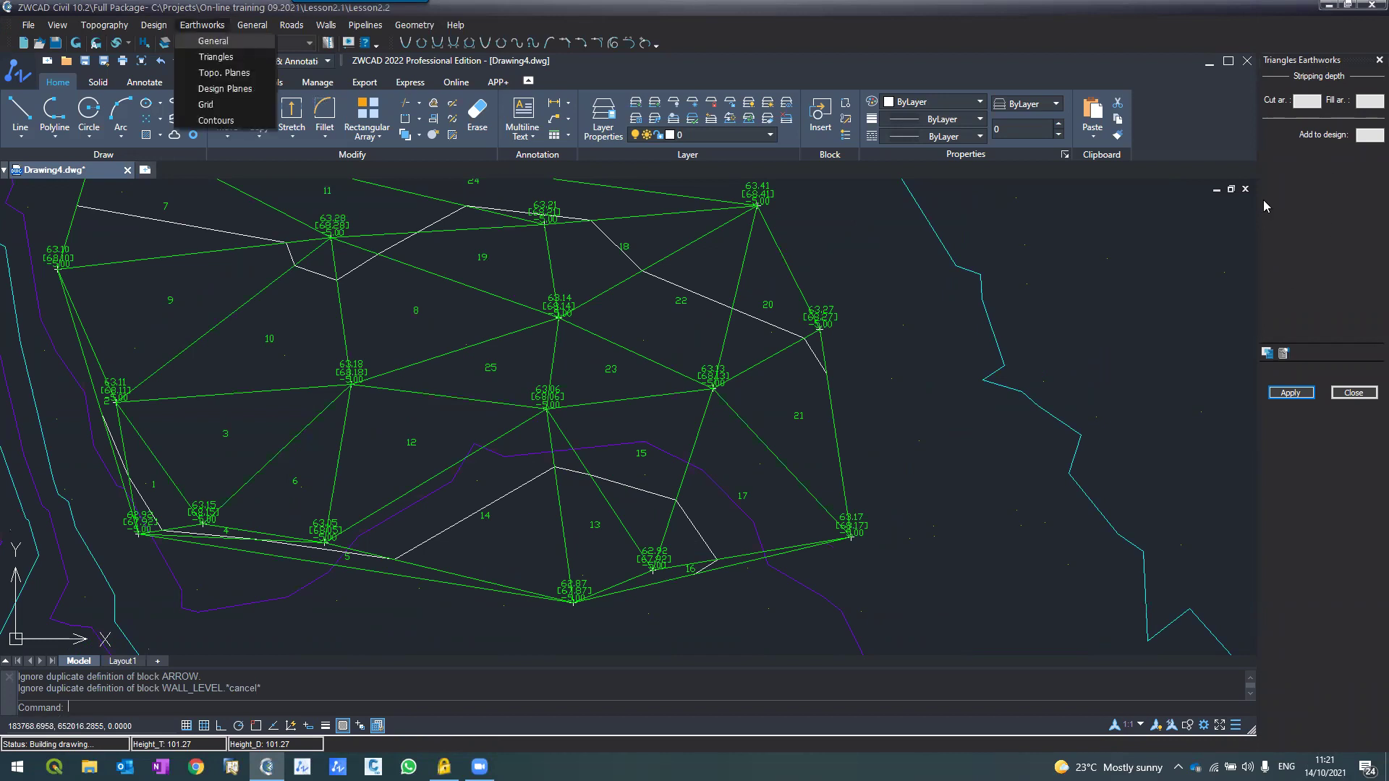
click(1295, 340)
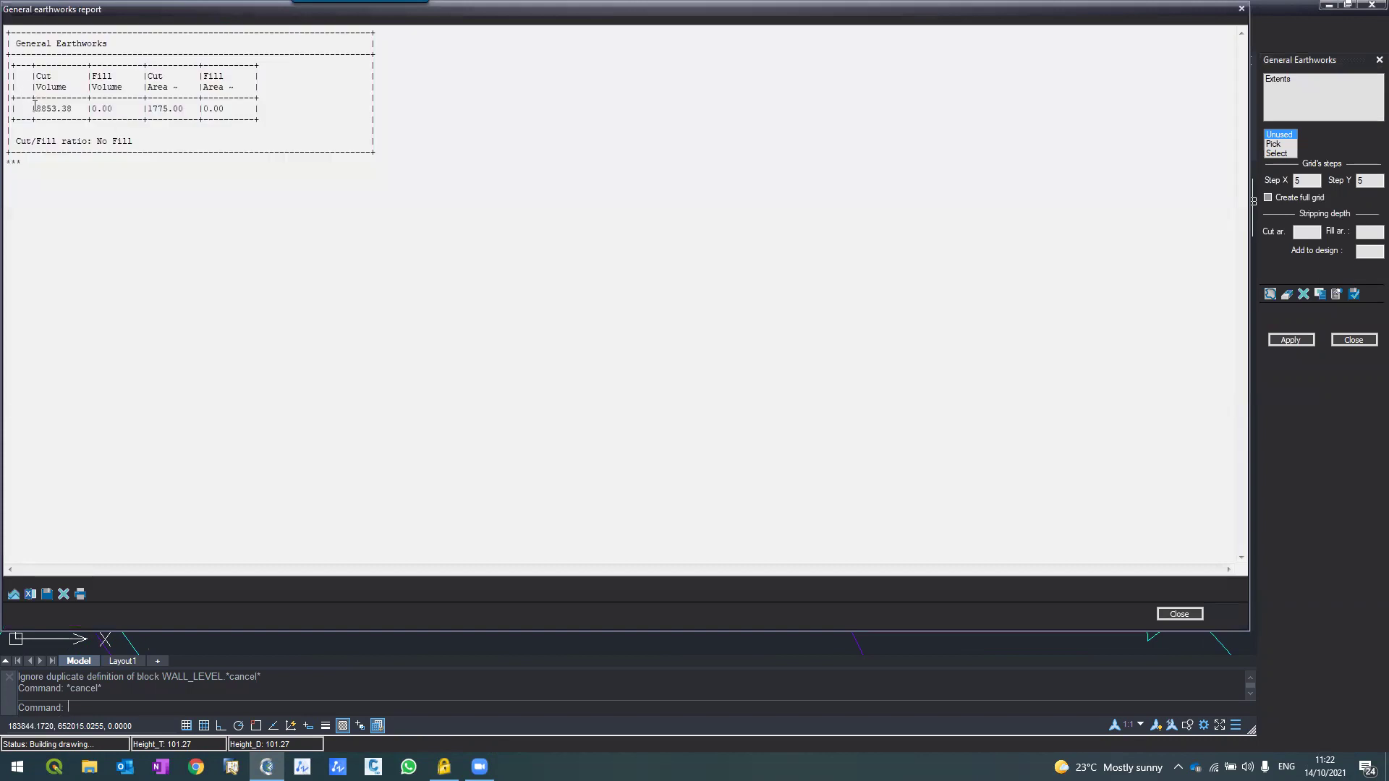
Step: Export the general earthworks report to Excel, inspect the cut volume cell, and close the workbook and the report
click(27, 597)
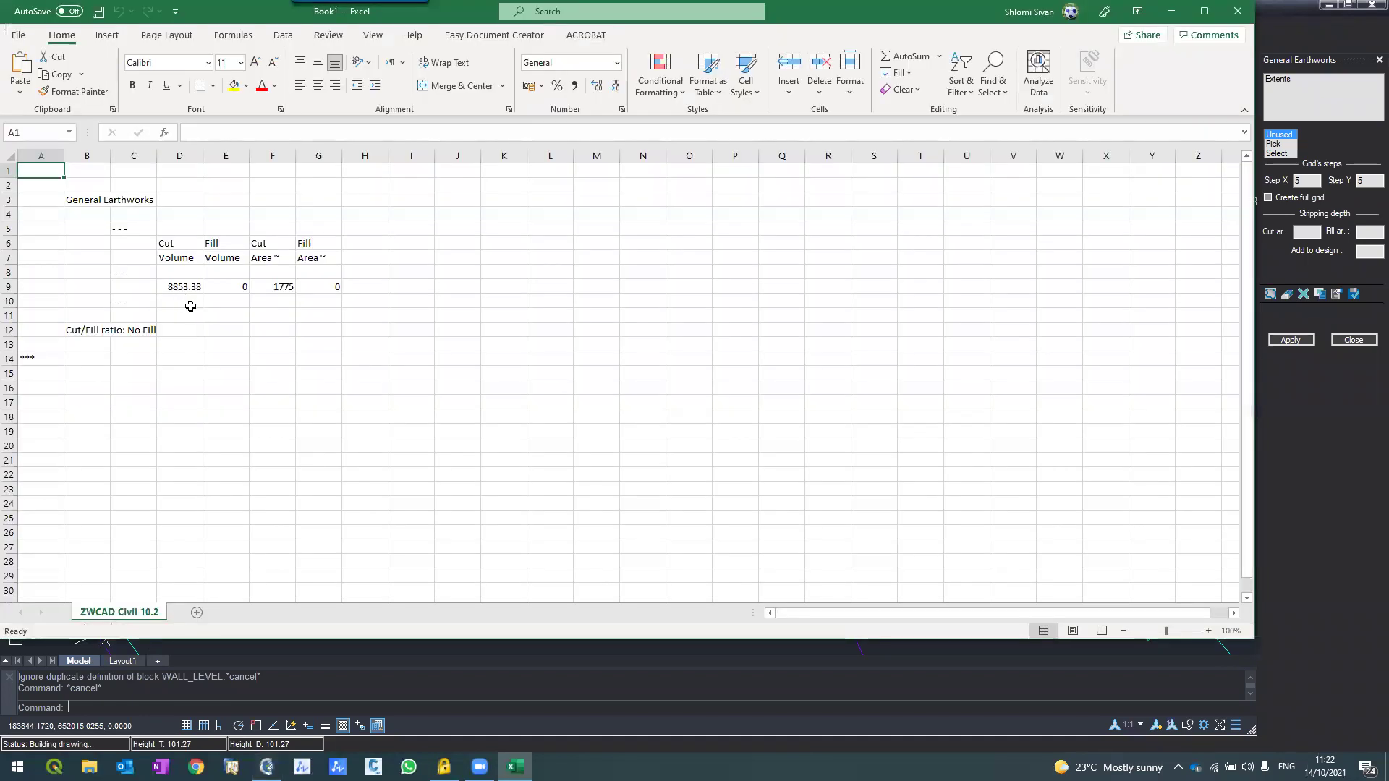
ctrl+click(133, 273)
ctrl+scroll(285, 302, up, 1)
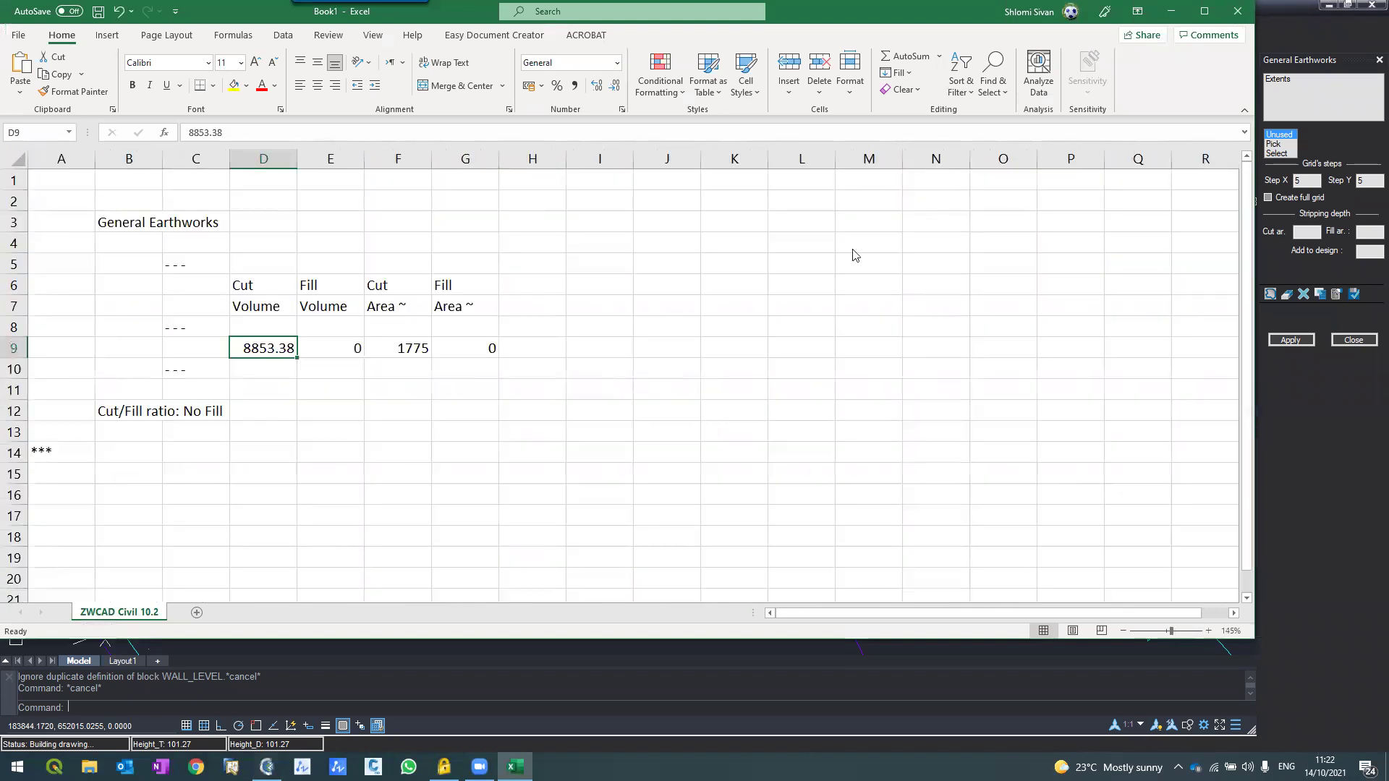
click(707, 405)
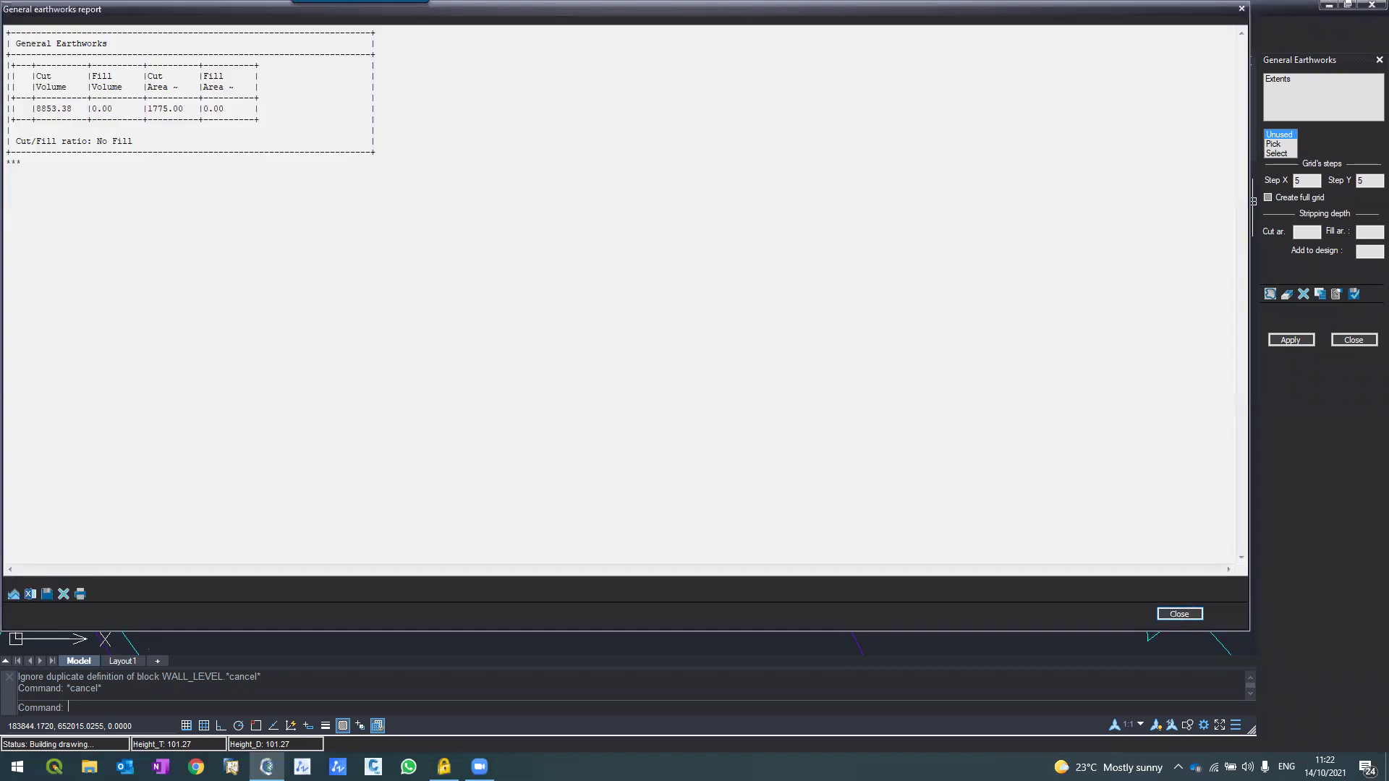
key(Escape)
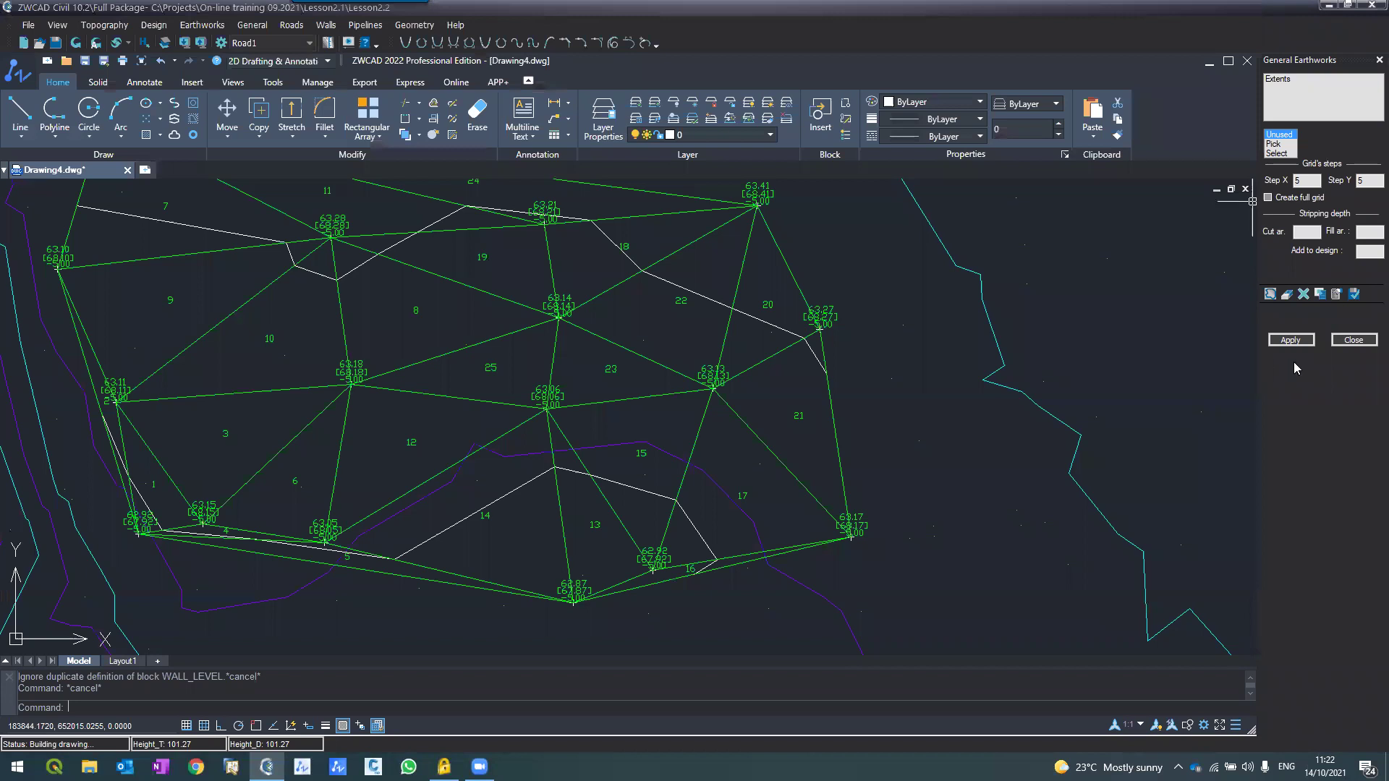
Step: Leave the general earthworks and set the Frames Maker options to right table position and A0(119x84cm) paper division
click(1360, 340)
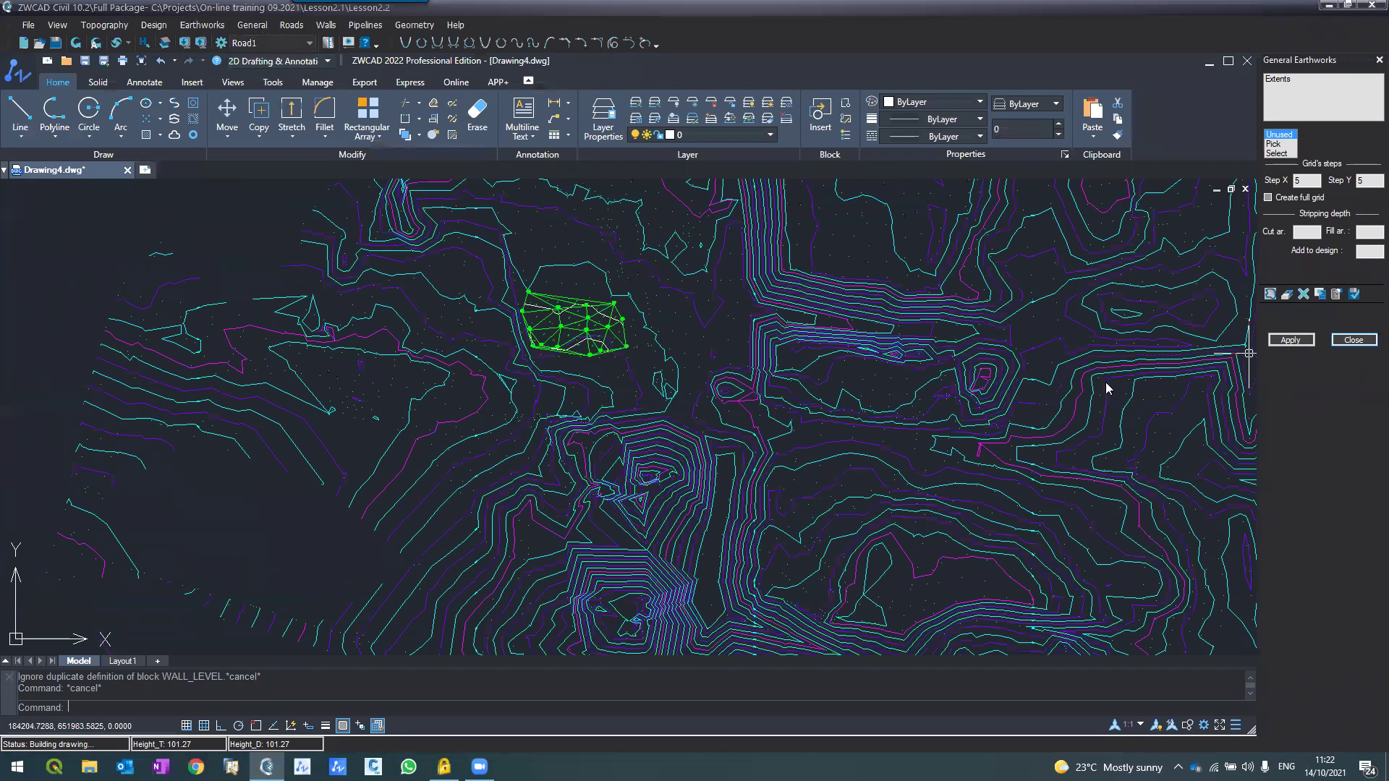
click(1354, 340)
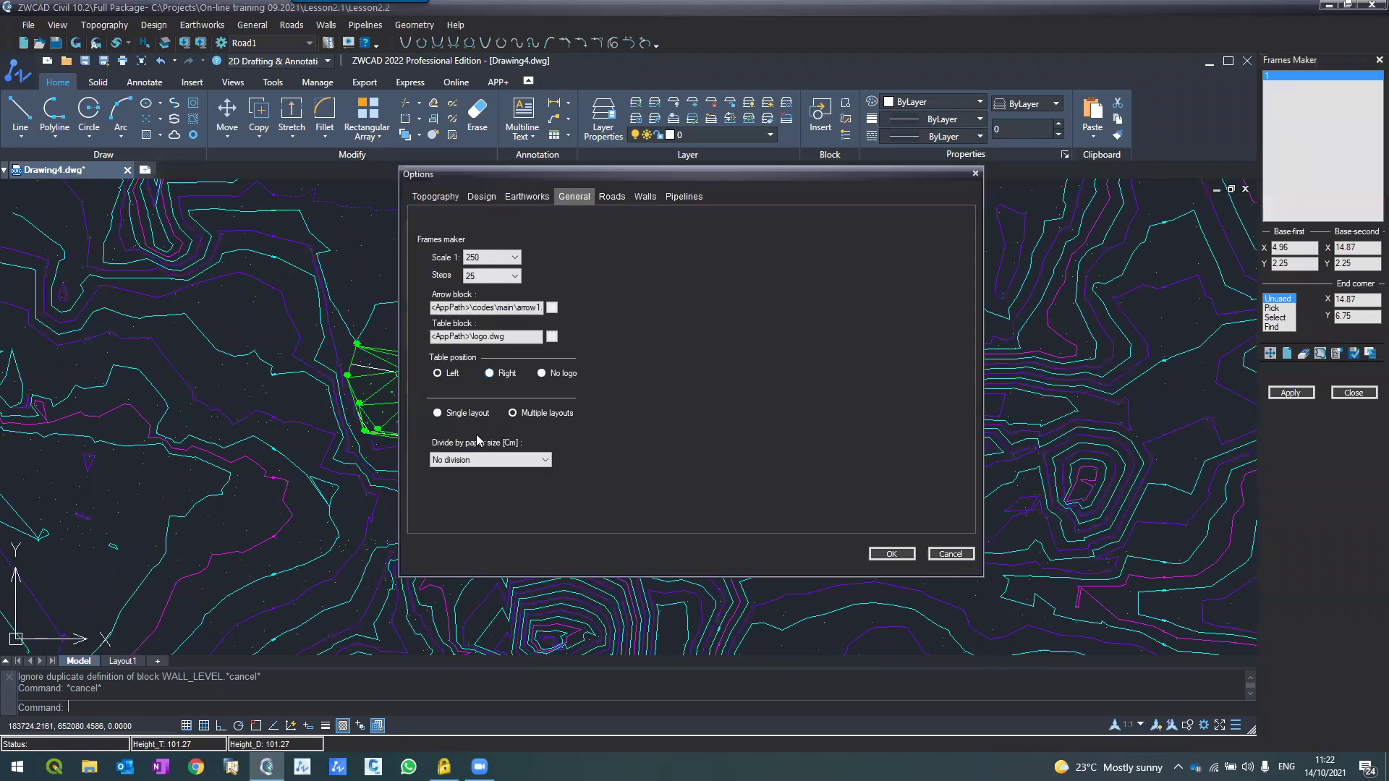
click(463, 461)
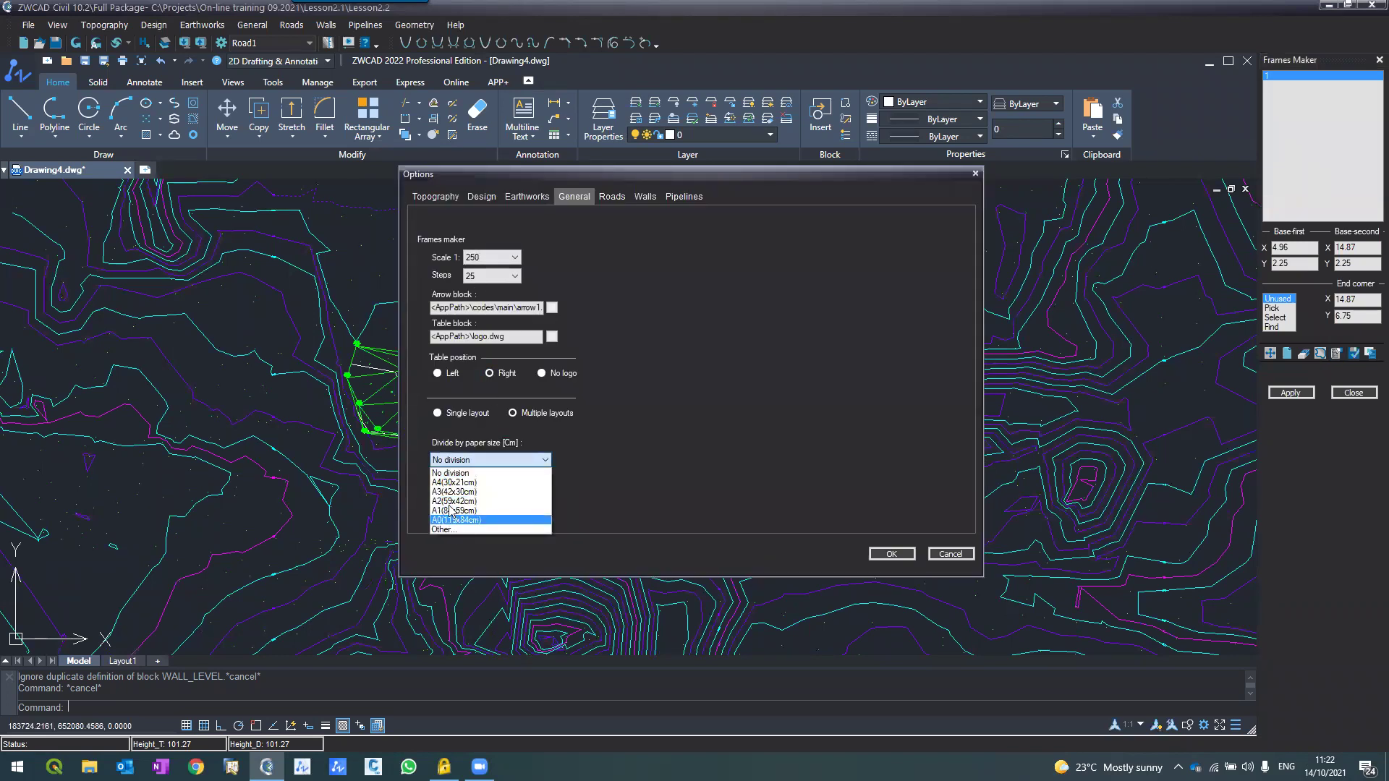
click(455, 520)
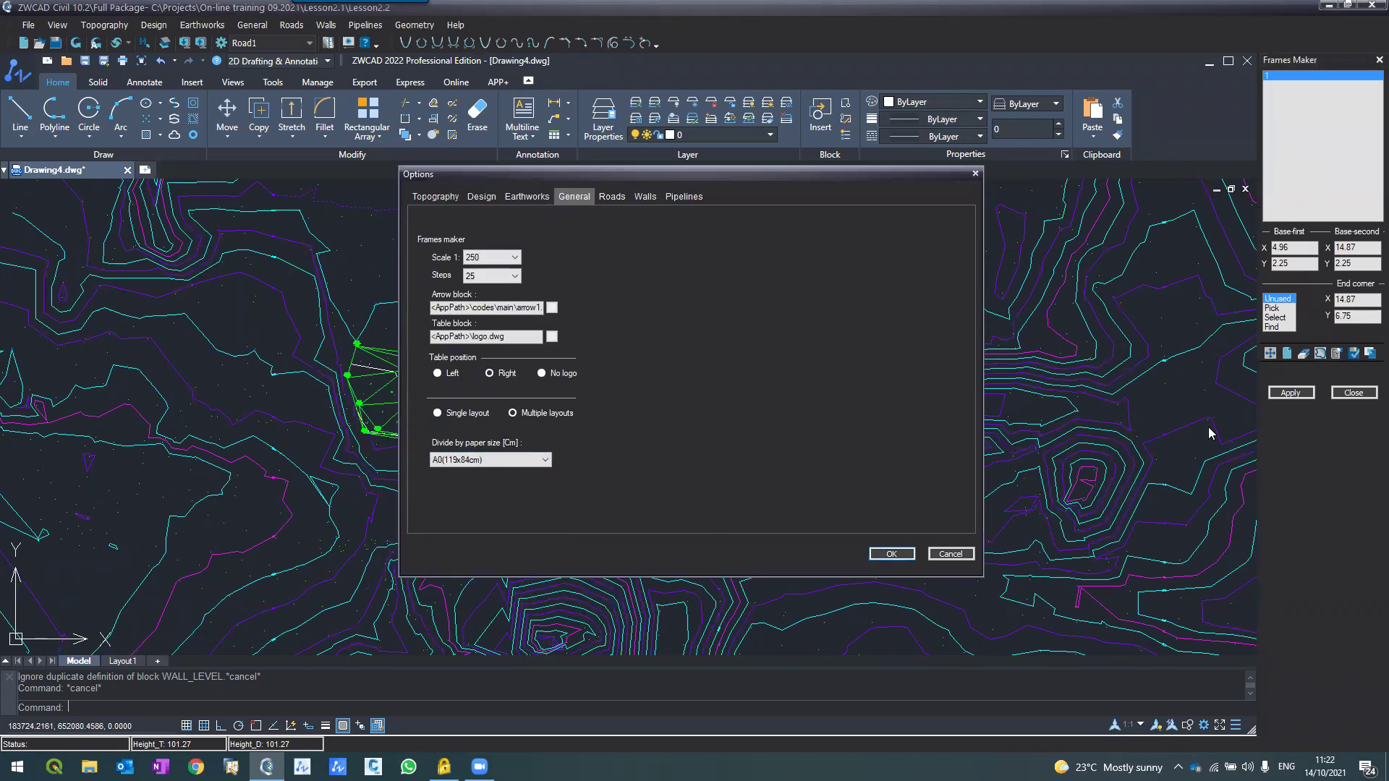
Step: Locate an A0 frame on the drawing so that it encloses the design triangles
click(1370, 353)
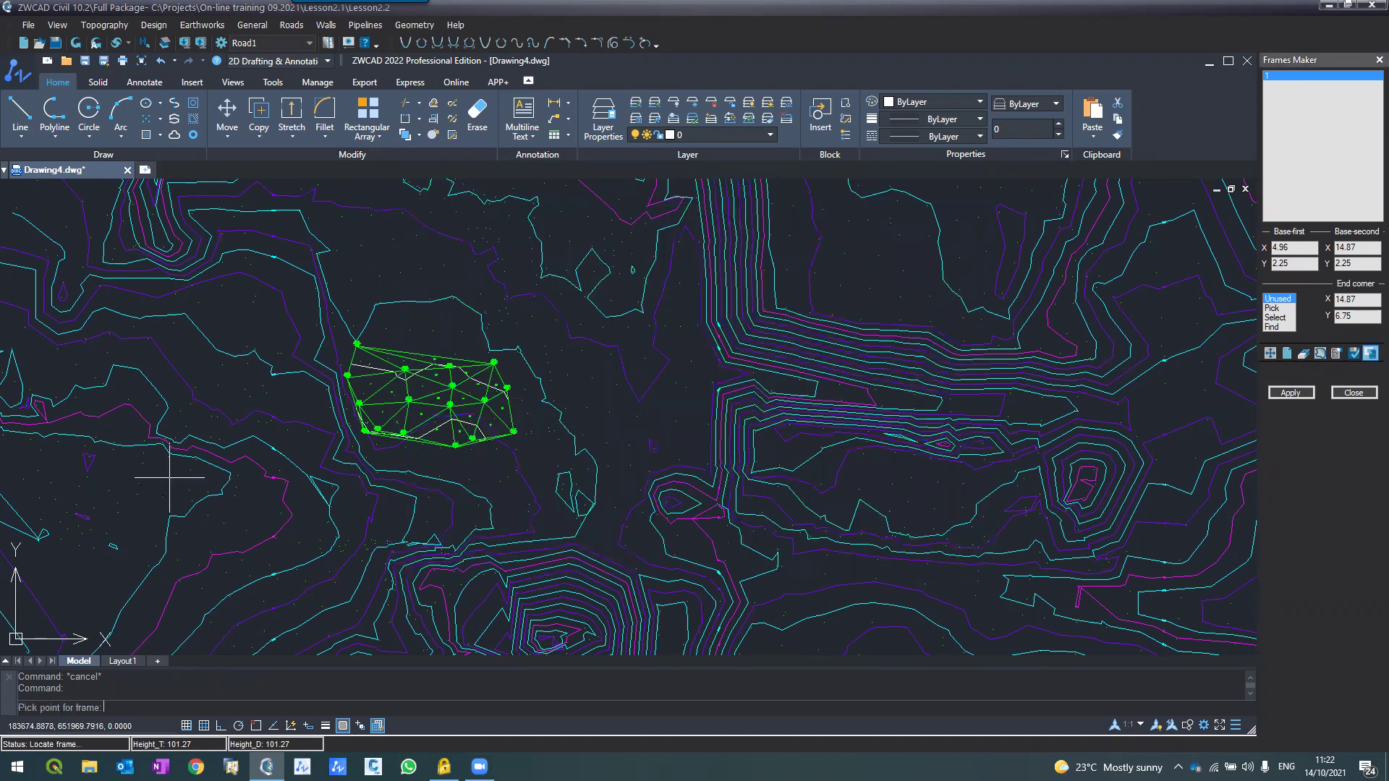
click(270, 491)
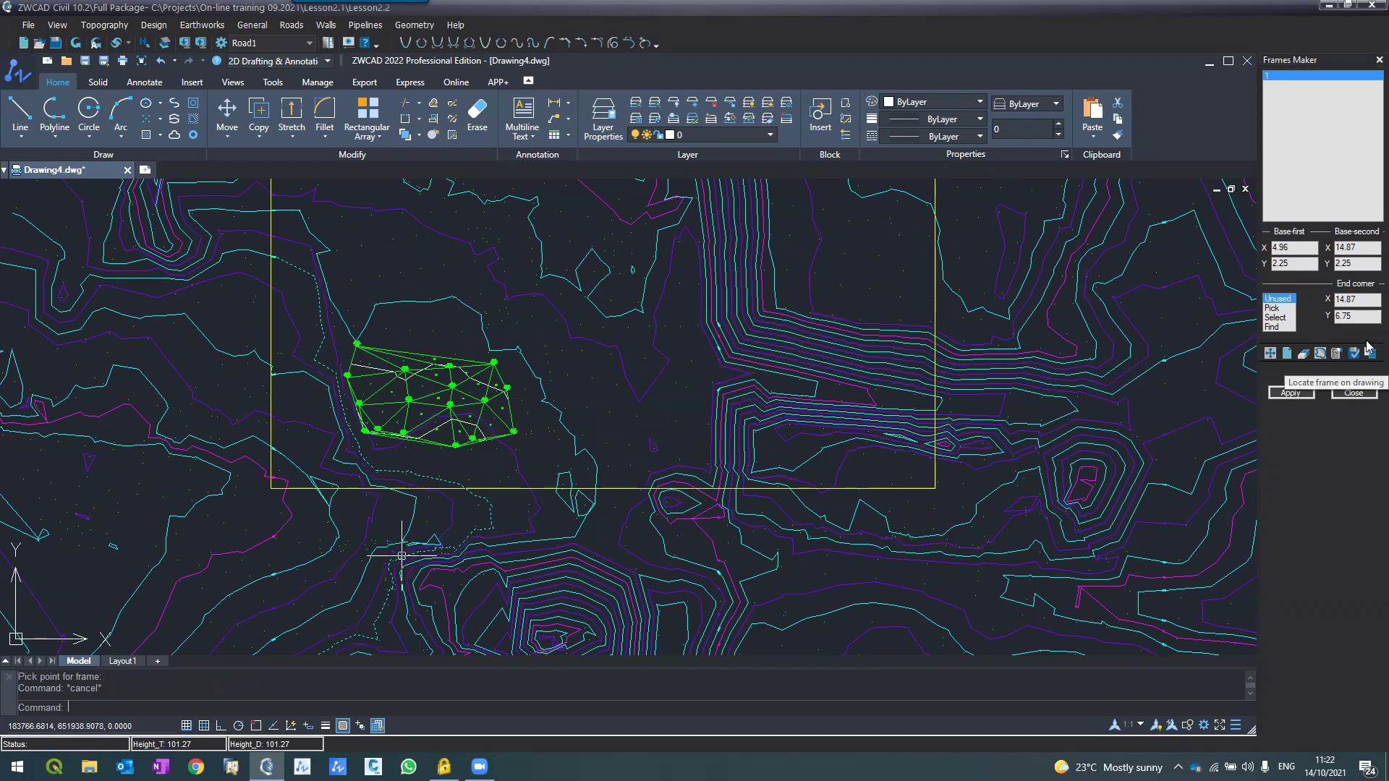
scroll(443, 485, down, 5)
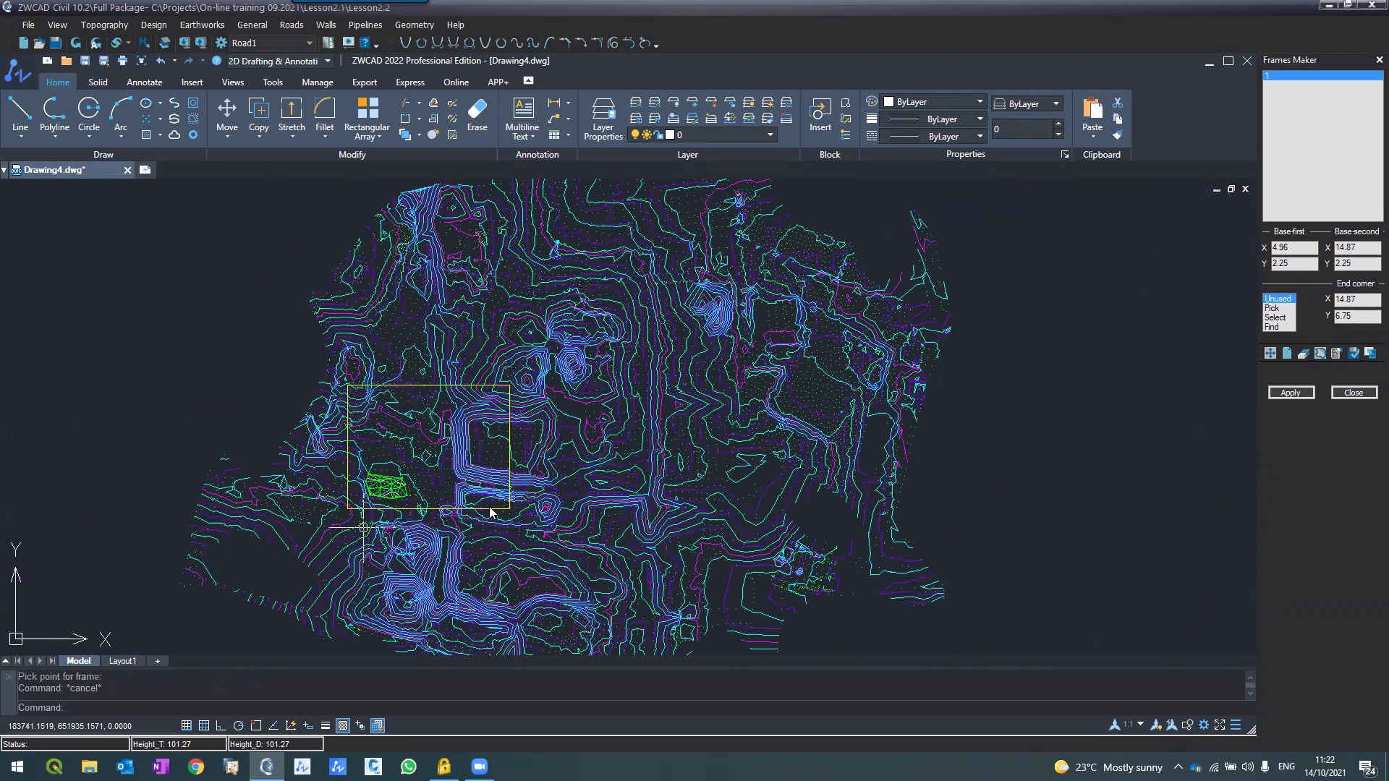
scroll(482, 492, down, 2)
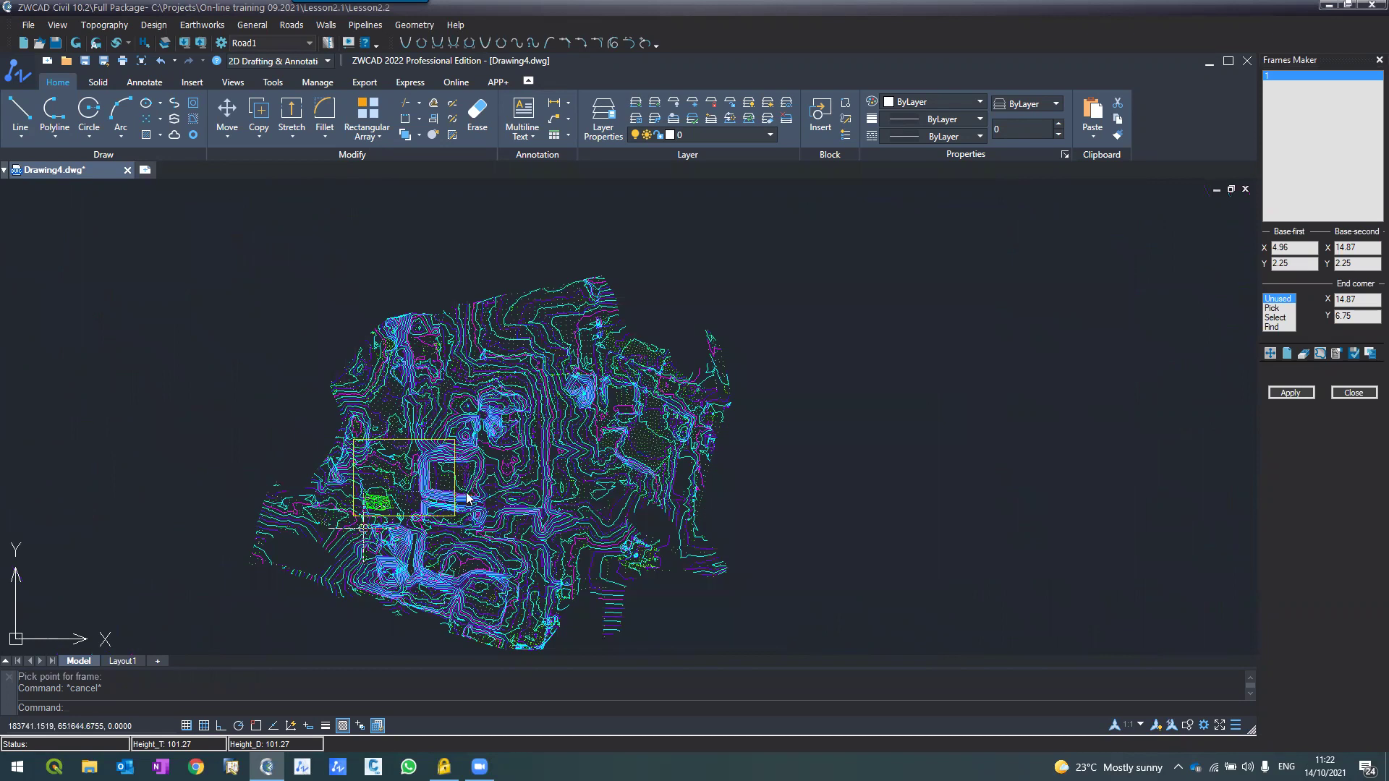
Step: Locate a second, smaller frame on the drawing closely around the design triangles
click(1369, 354)
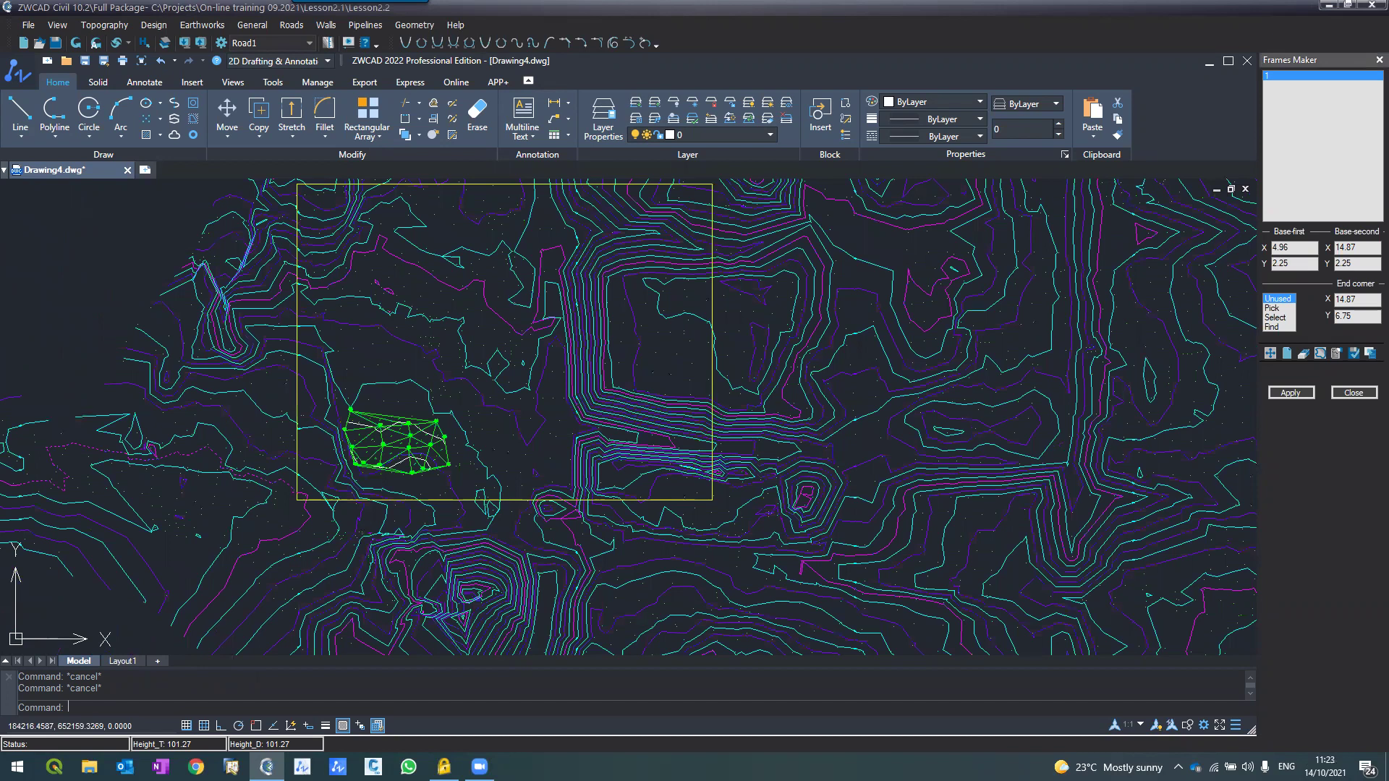
click(1371, 353)
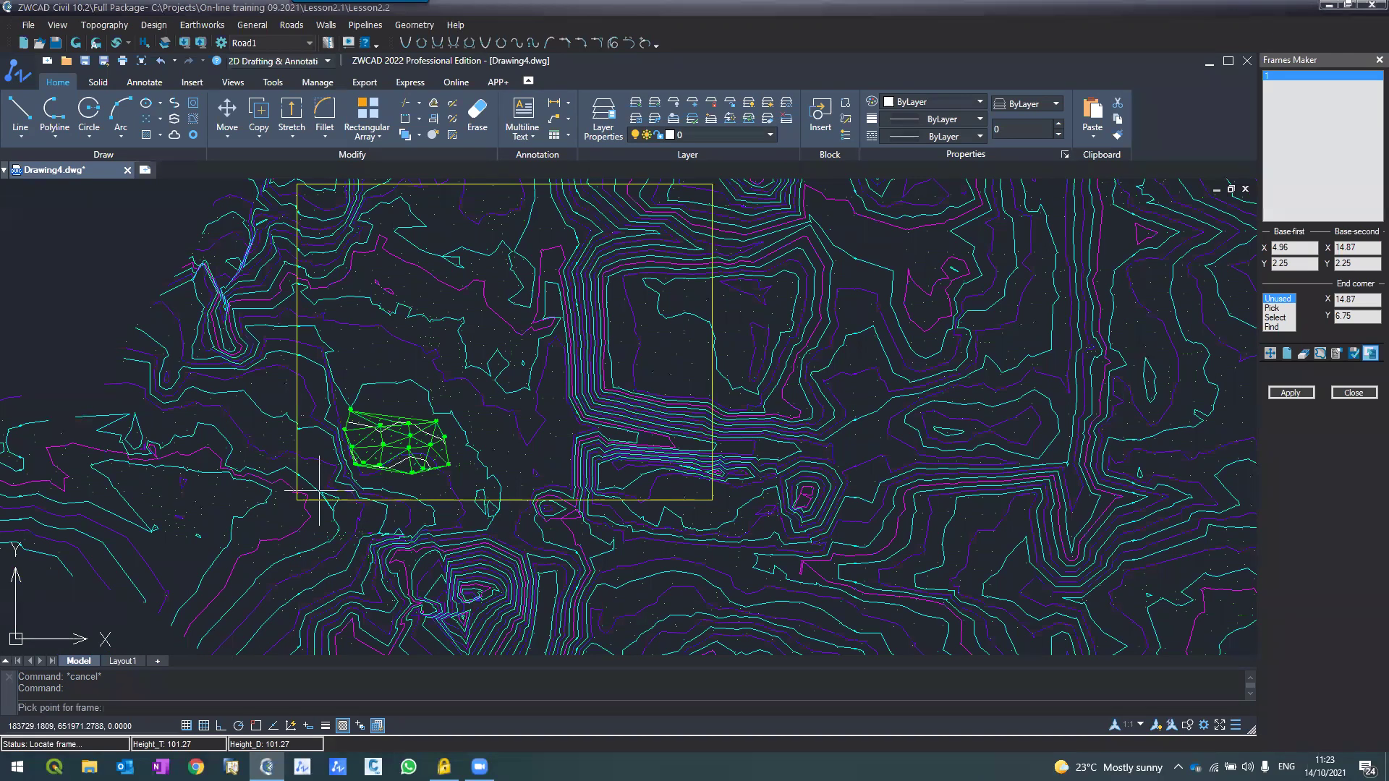
click(318, 492)
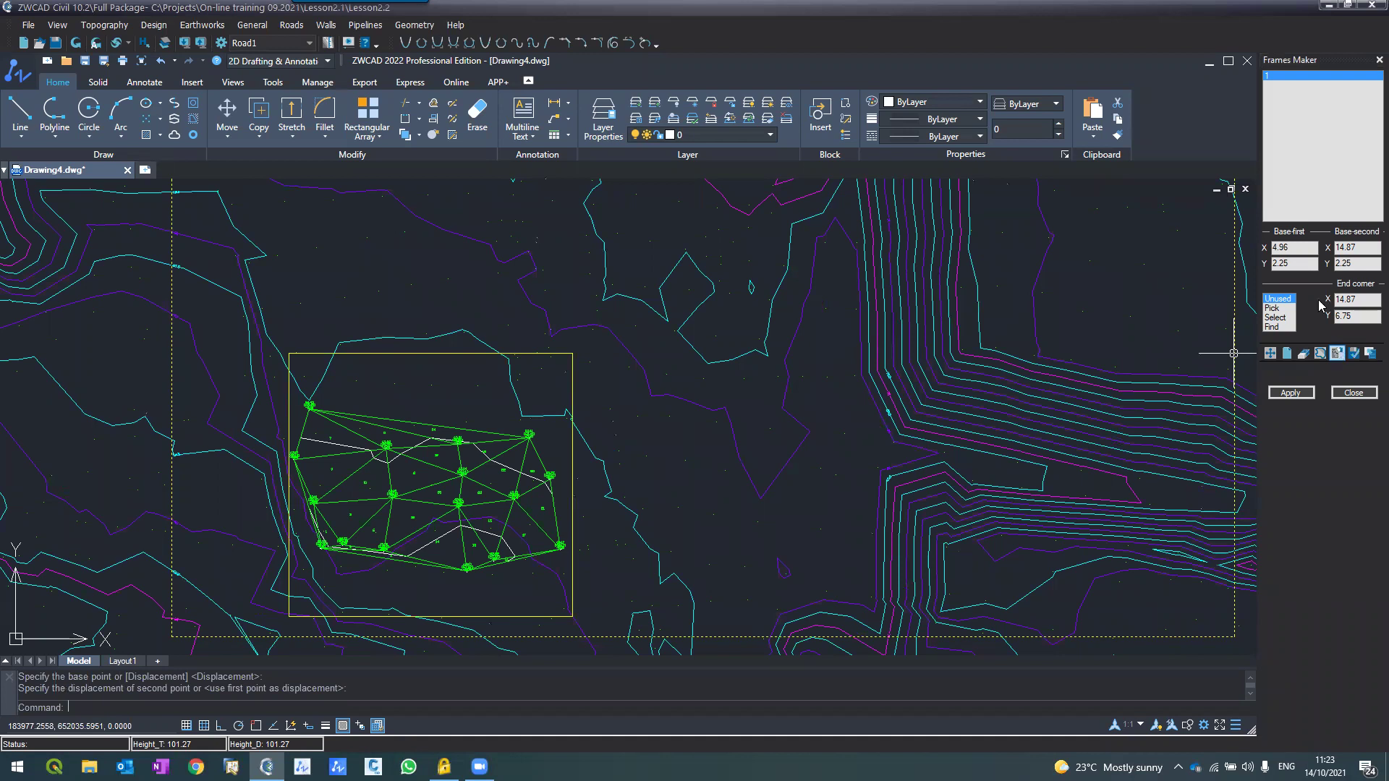
Step: Switch the frame definition to Select and choose the smaller frame around the design triangles
click(1288, 298)
click(1275, 318)
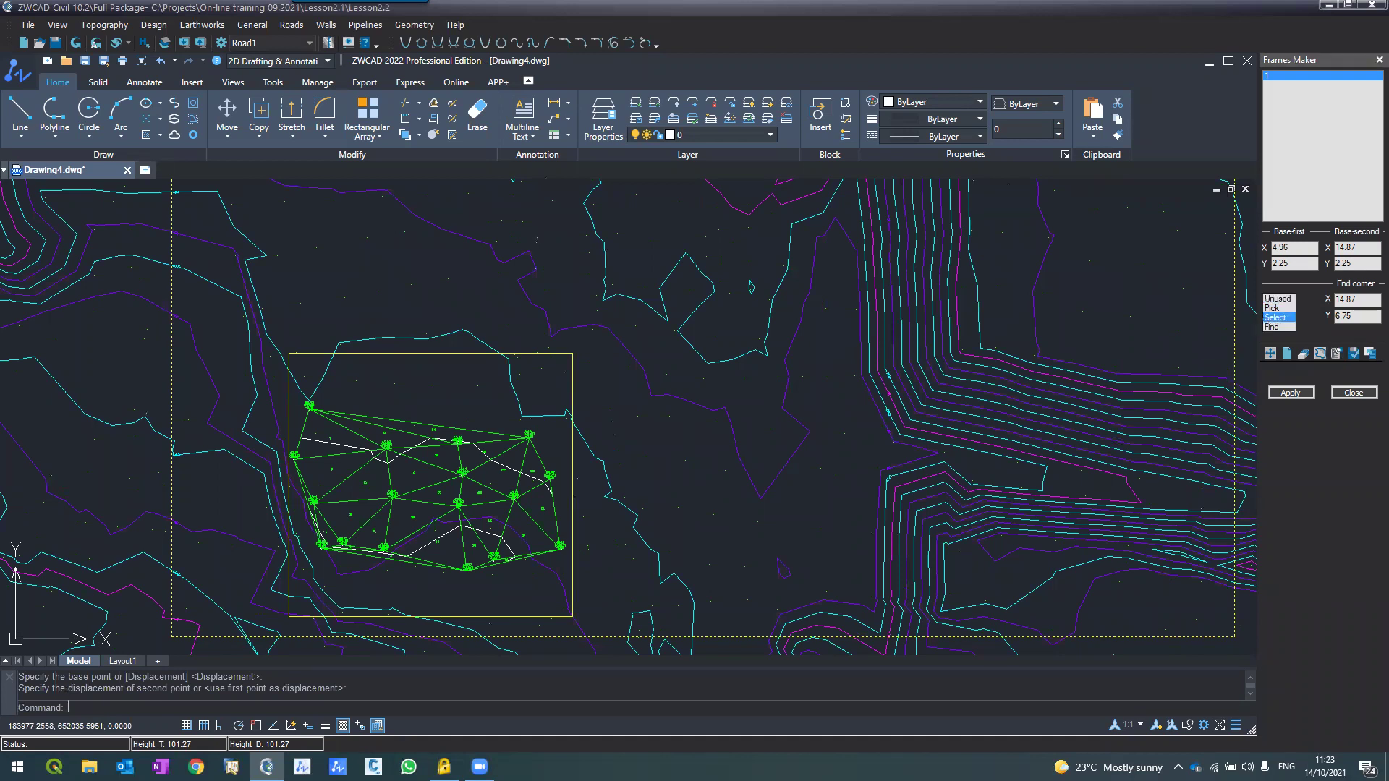
click(576, 461)
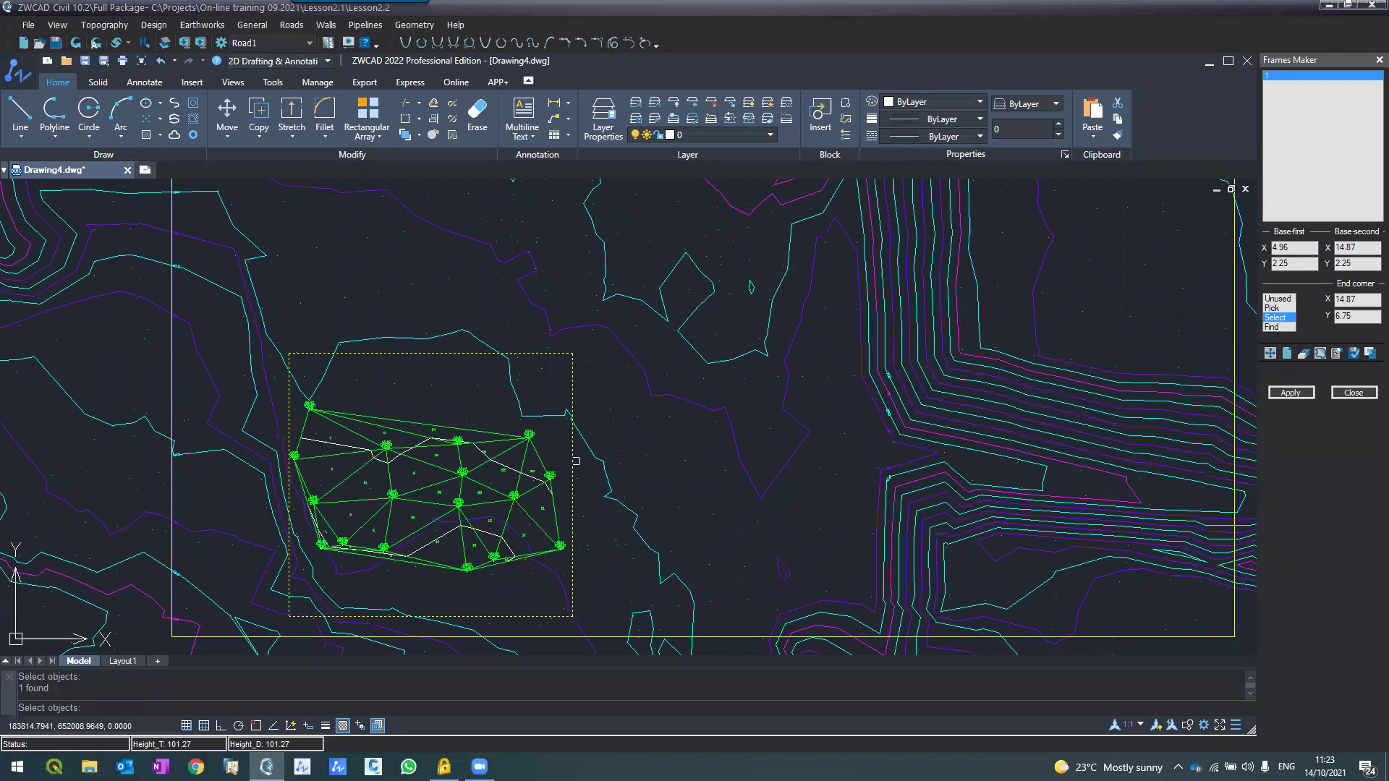
Step: Confirm the selected rectangle around the triangulated area and generate the sheet layout for frame 1
key(Return)
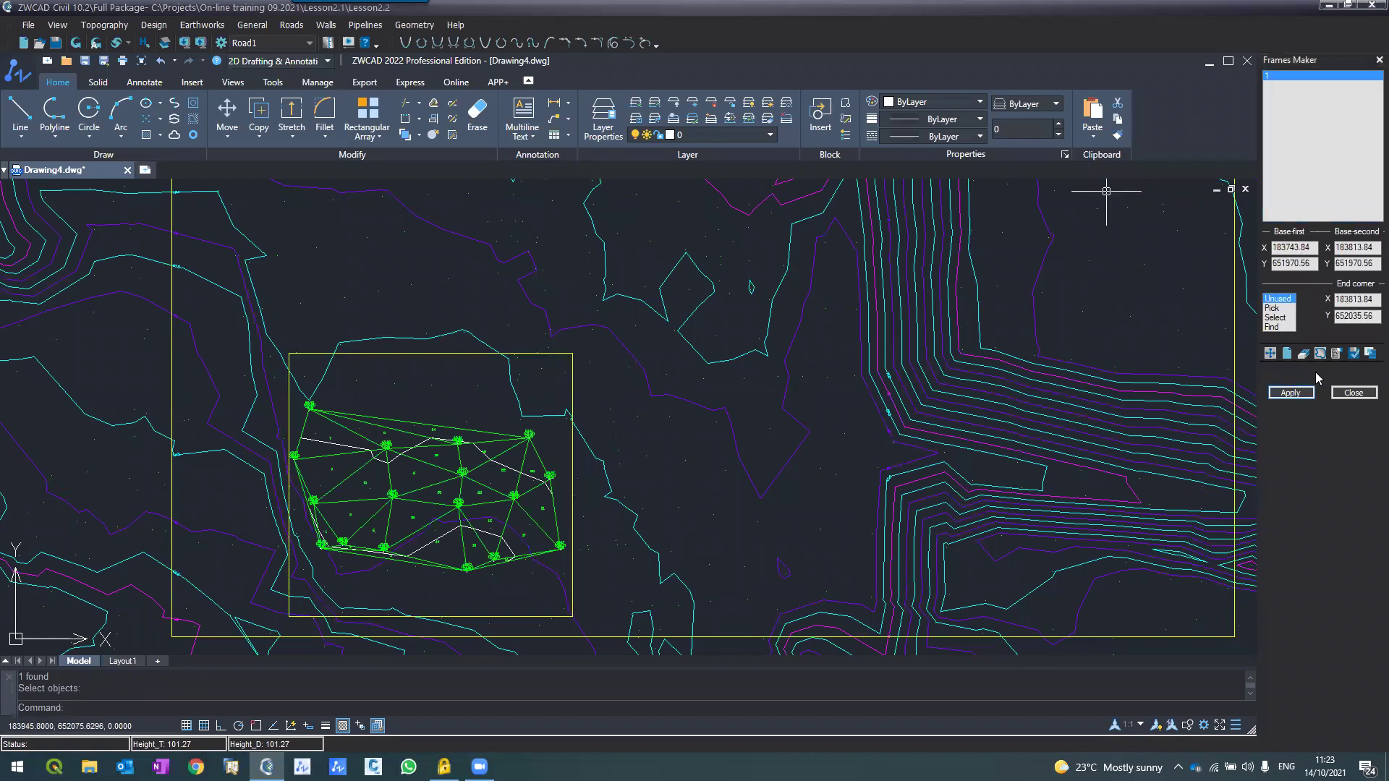
click(1292, 393)
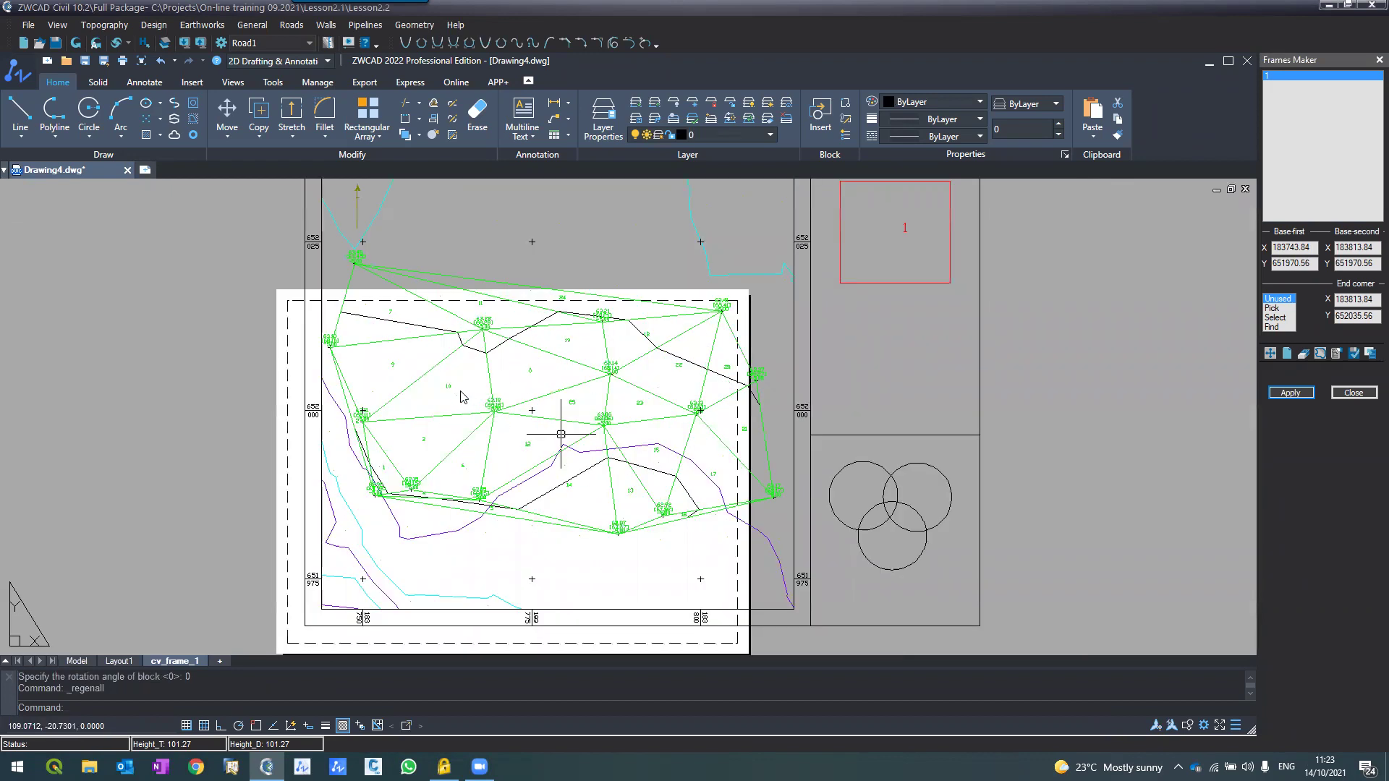
scroll(452, 395, up, 2)
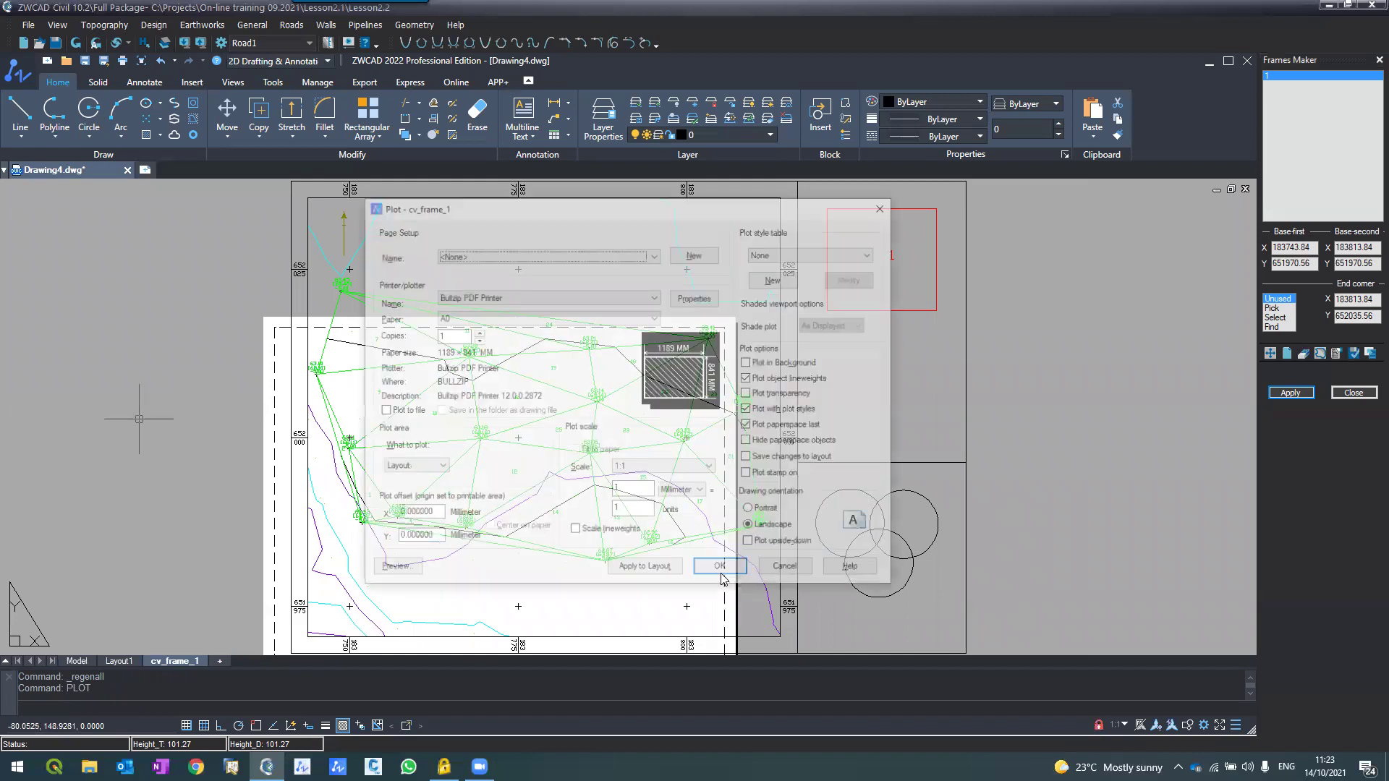
Step: Set the plot paper size of the cv_frame_1 layout to A3, apply it to the layout and leave without plotting
click(655, 319)
click(466, 564)
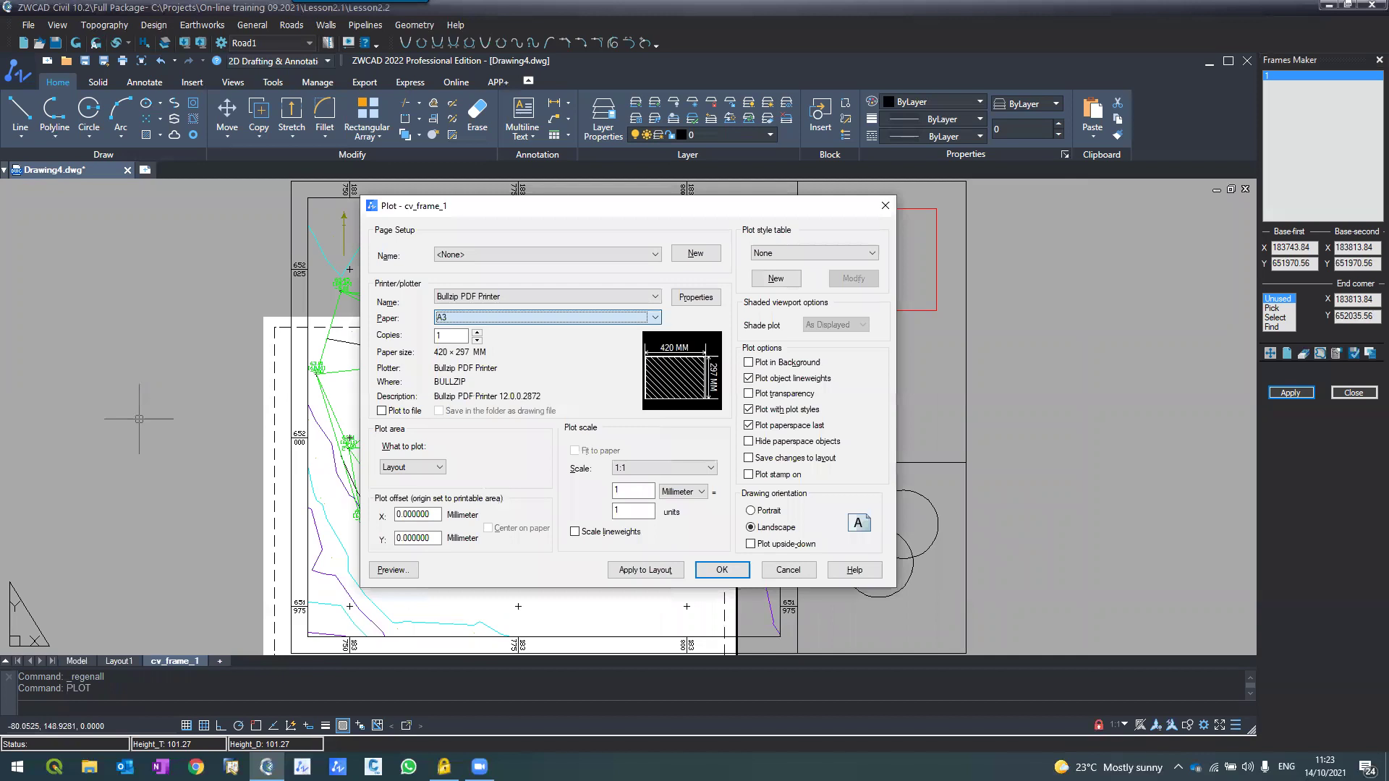
click(788, 570)
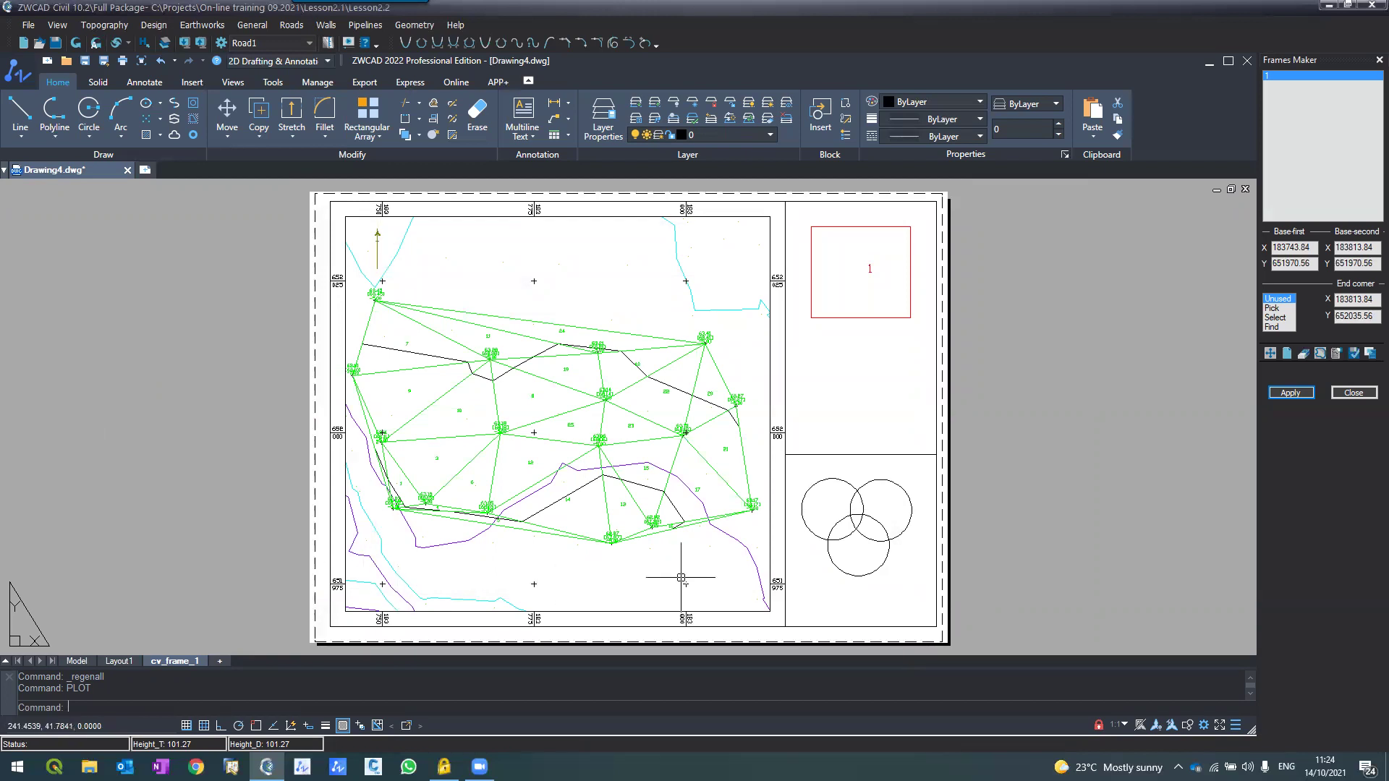
Step: Erase the red frame index square numbered 1 from the cv_frame_1 layout
click(826, 318)
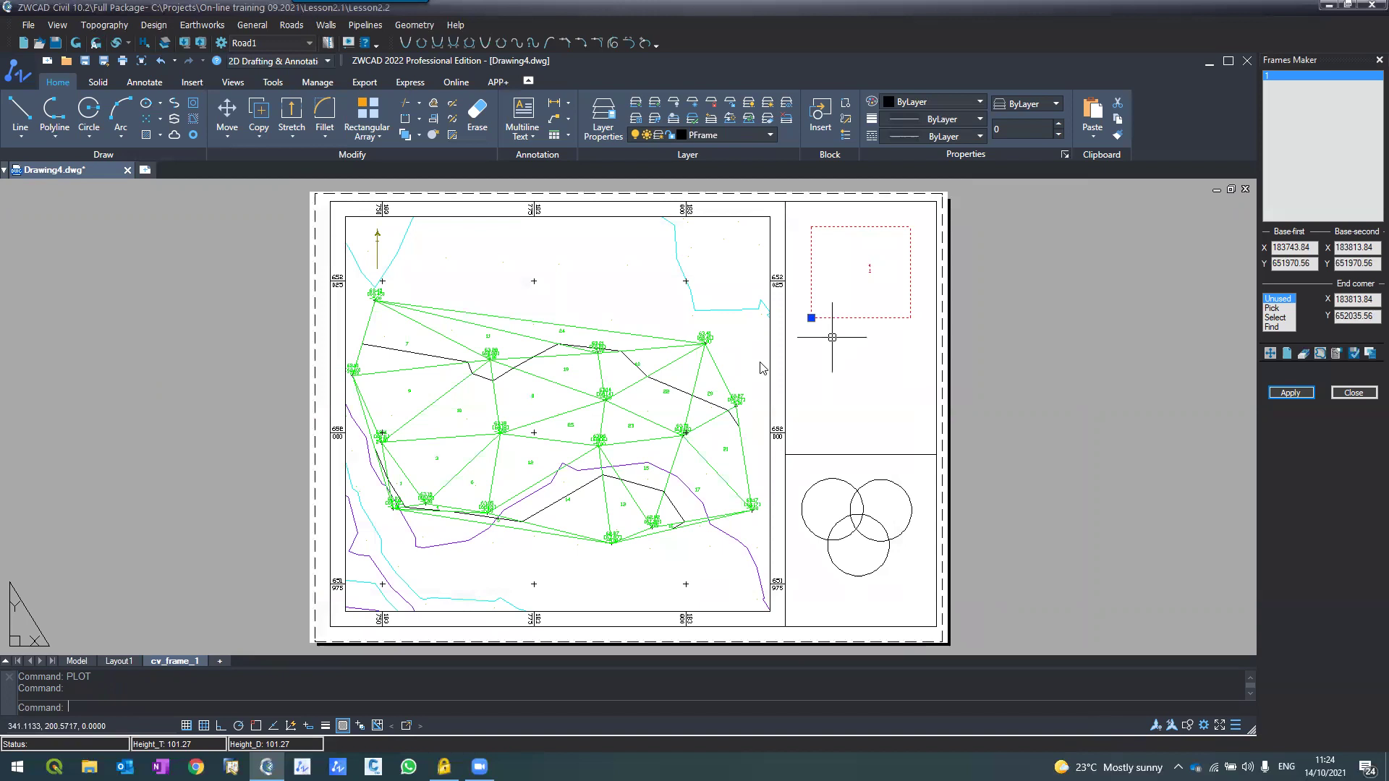
key(Delete)
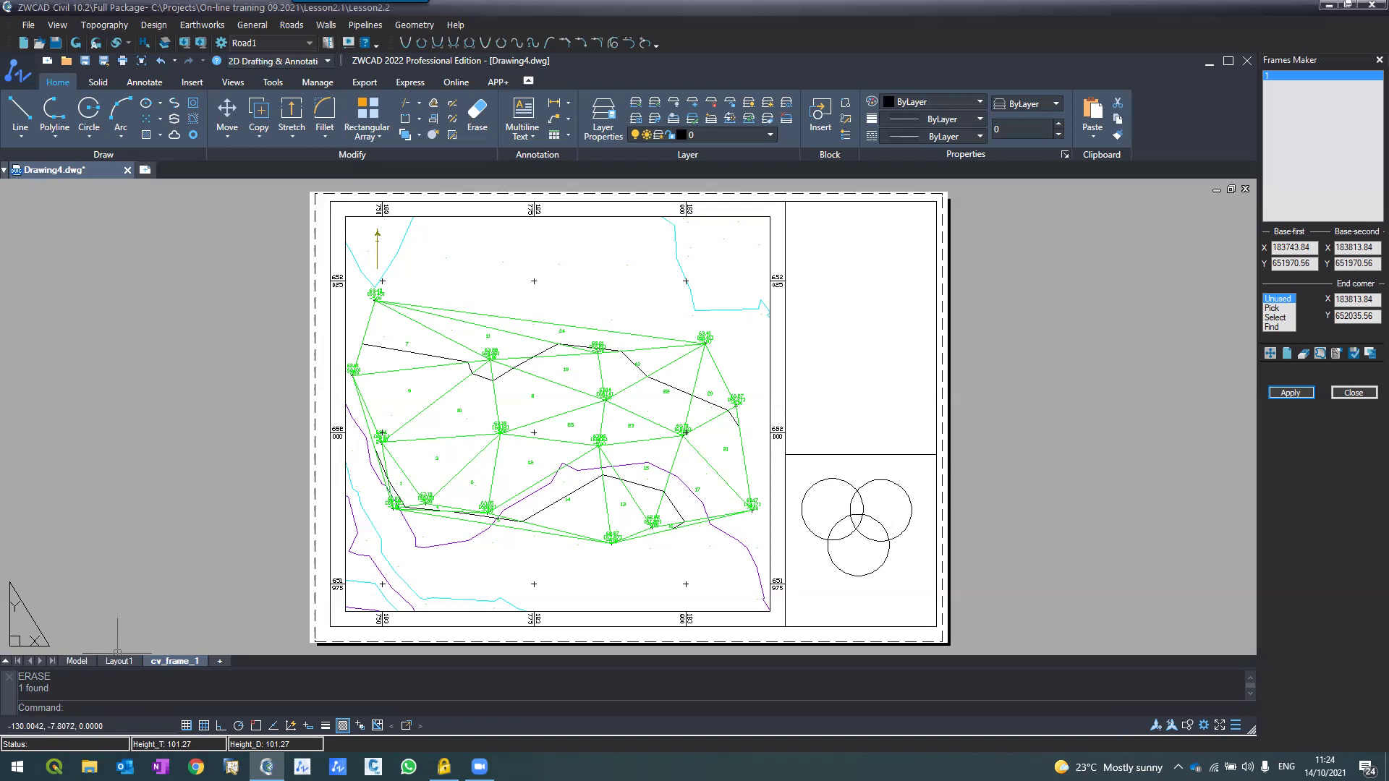
Step: Return to model space and open the Triangles earthworks function
click(76, 661)
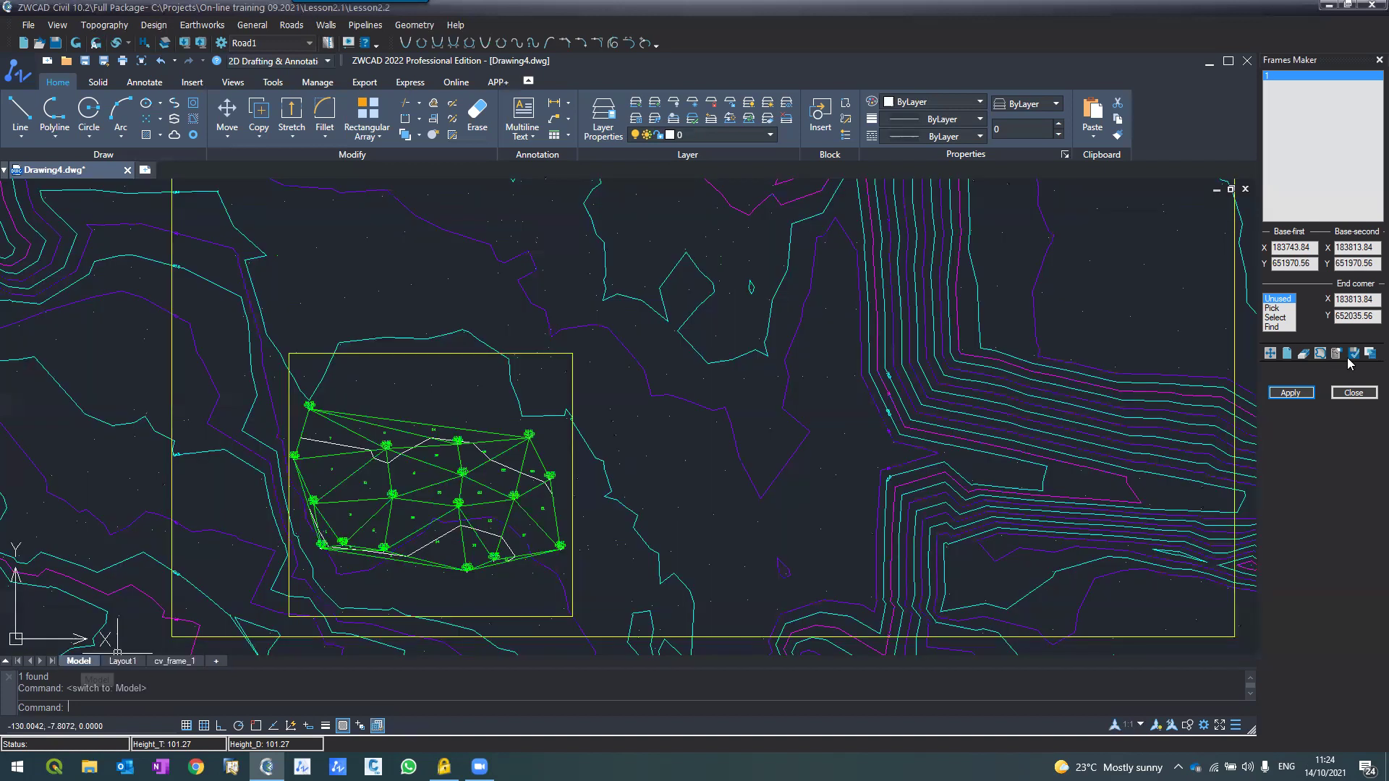
click(166, 44)
click(203, 25)
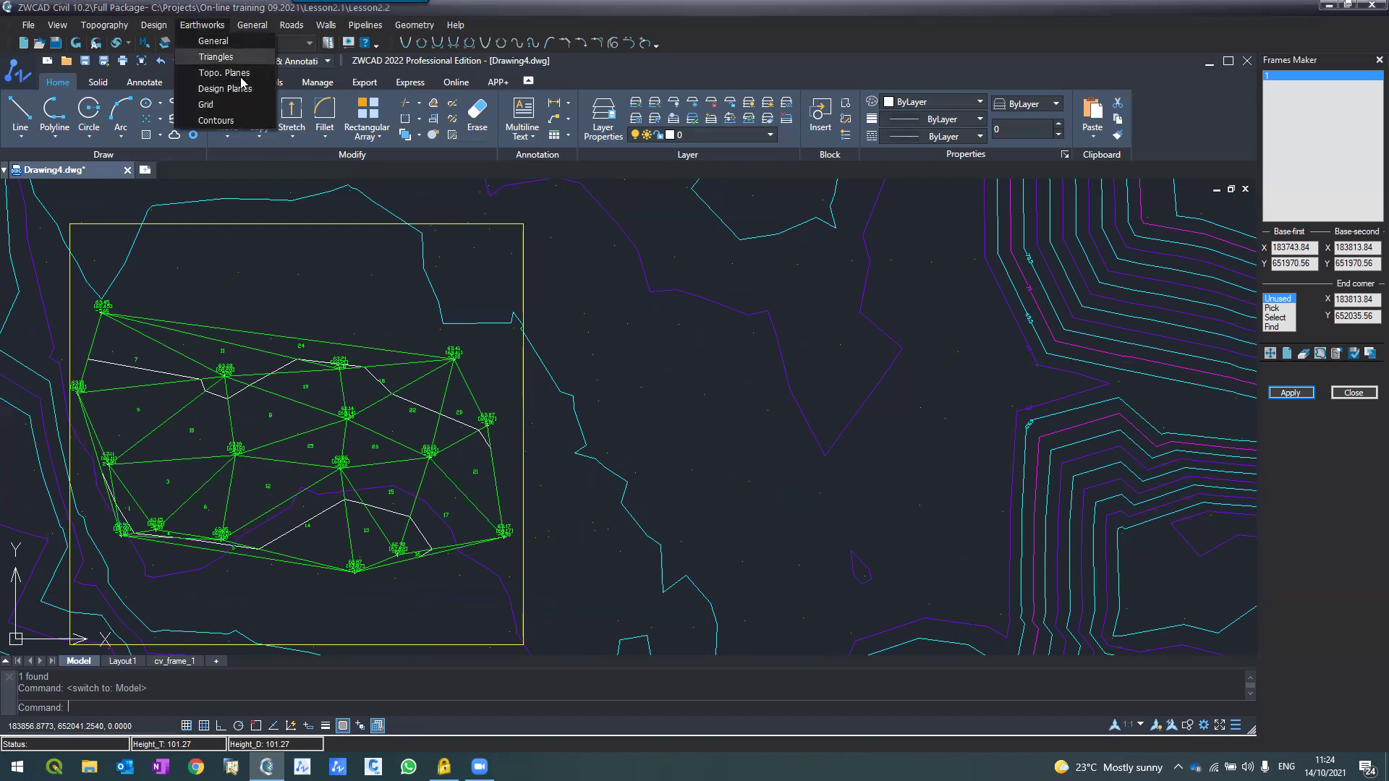
click(215, 56)
Step: Place the Triangles Earthworks report table in the open area beside the triangulated mesh, using the Set option
click(1268, 353)
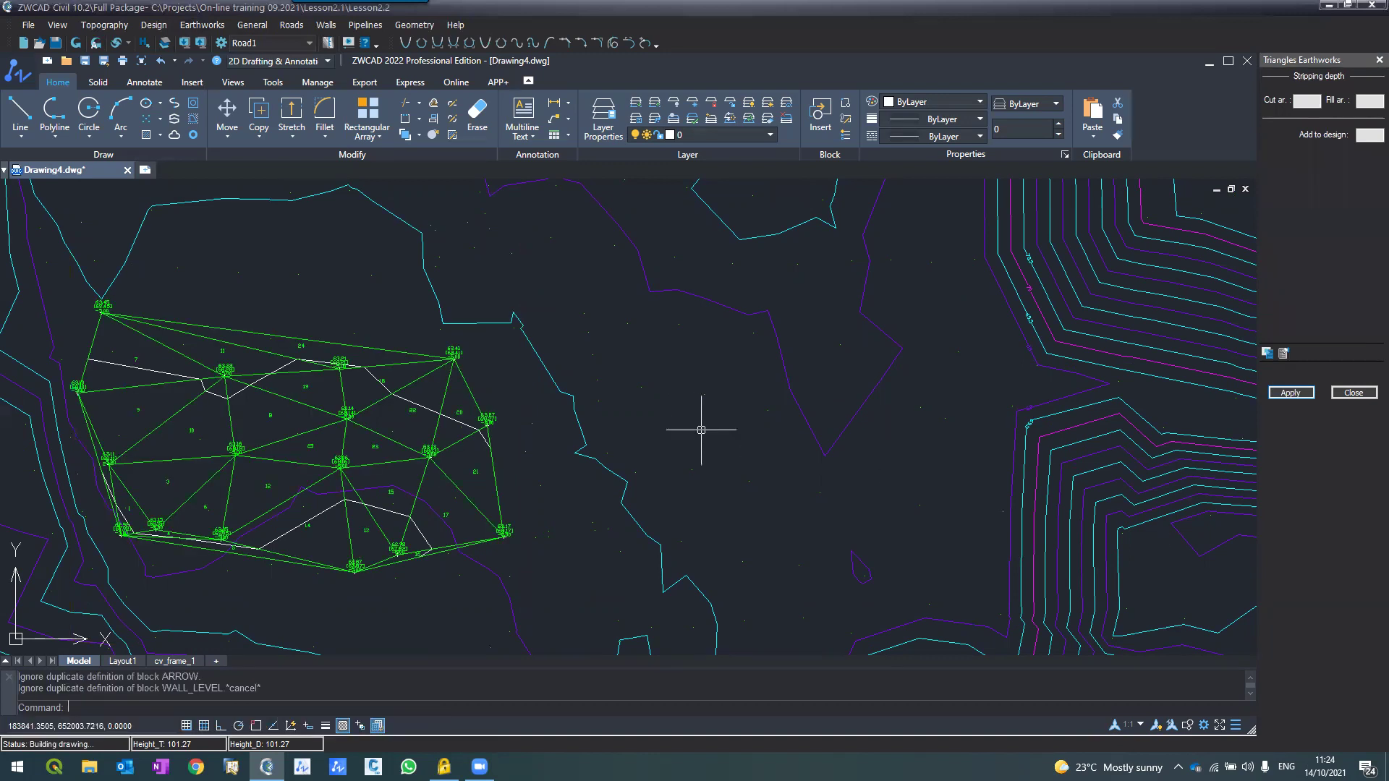
click(1267, 353)
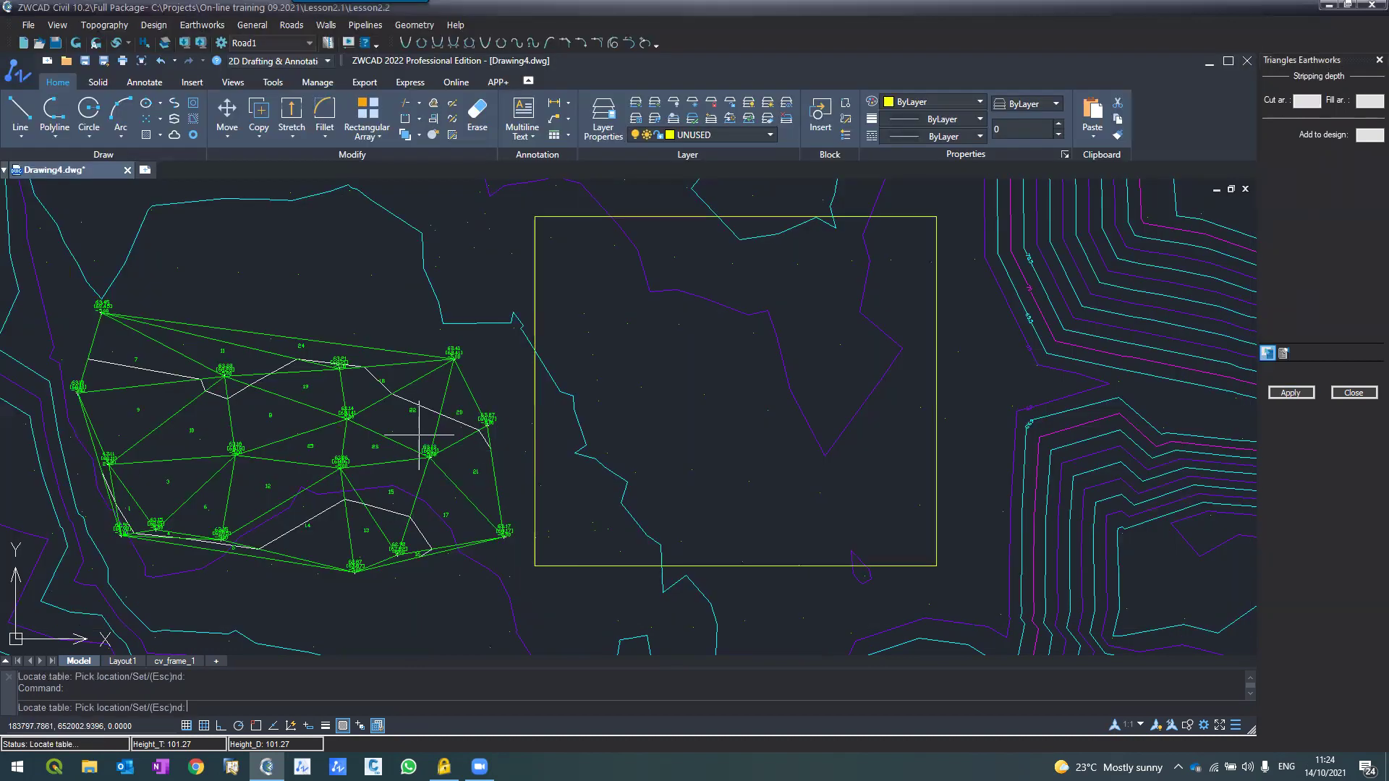
text(s)
key(Return)
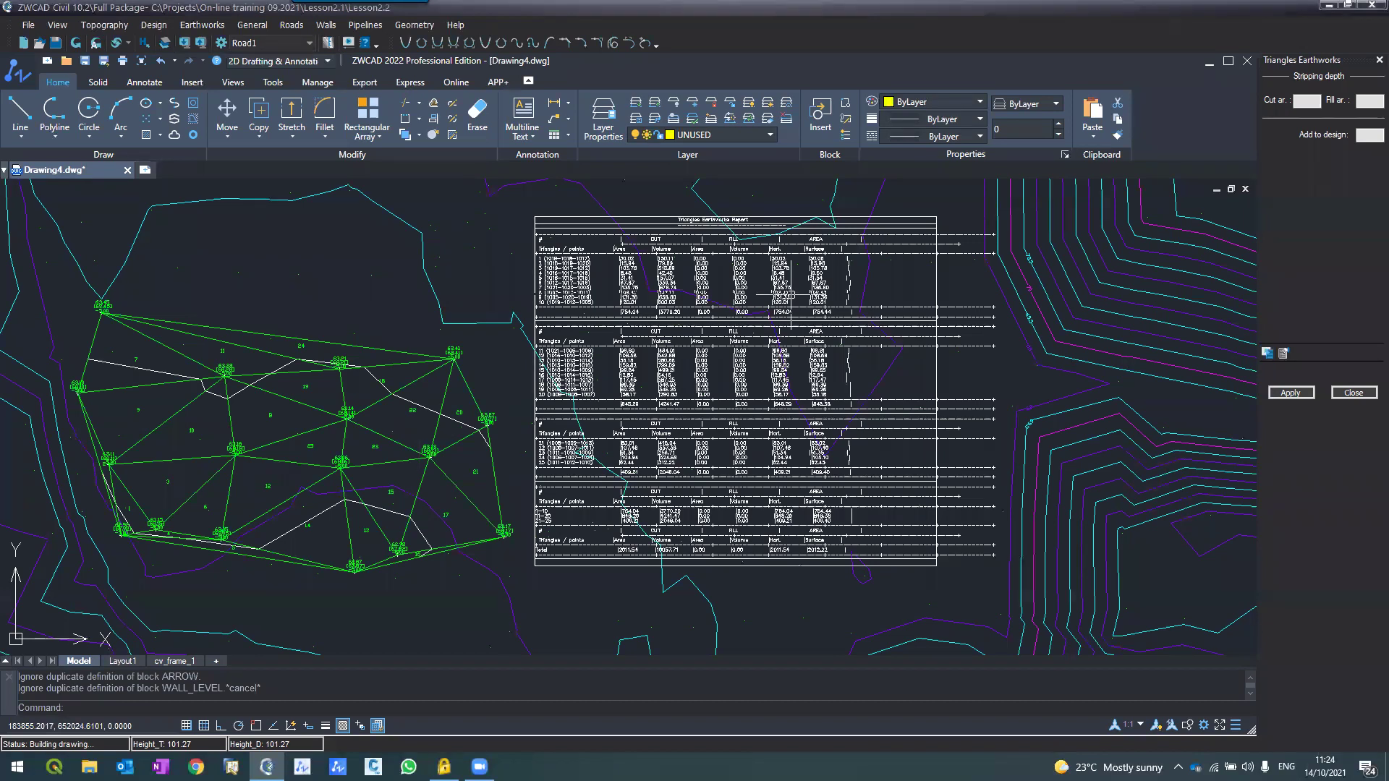
Step: Close the Text Styles Manager, list the properties of row 15 in the earthworks report table, and open the layer manager
scroll(695, 481, up, 2)
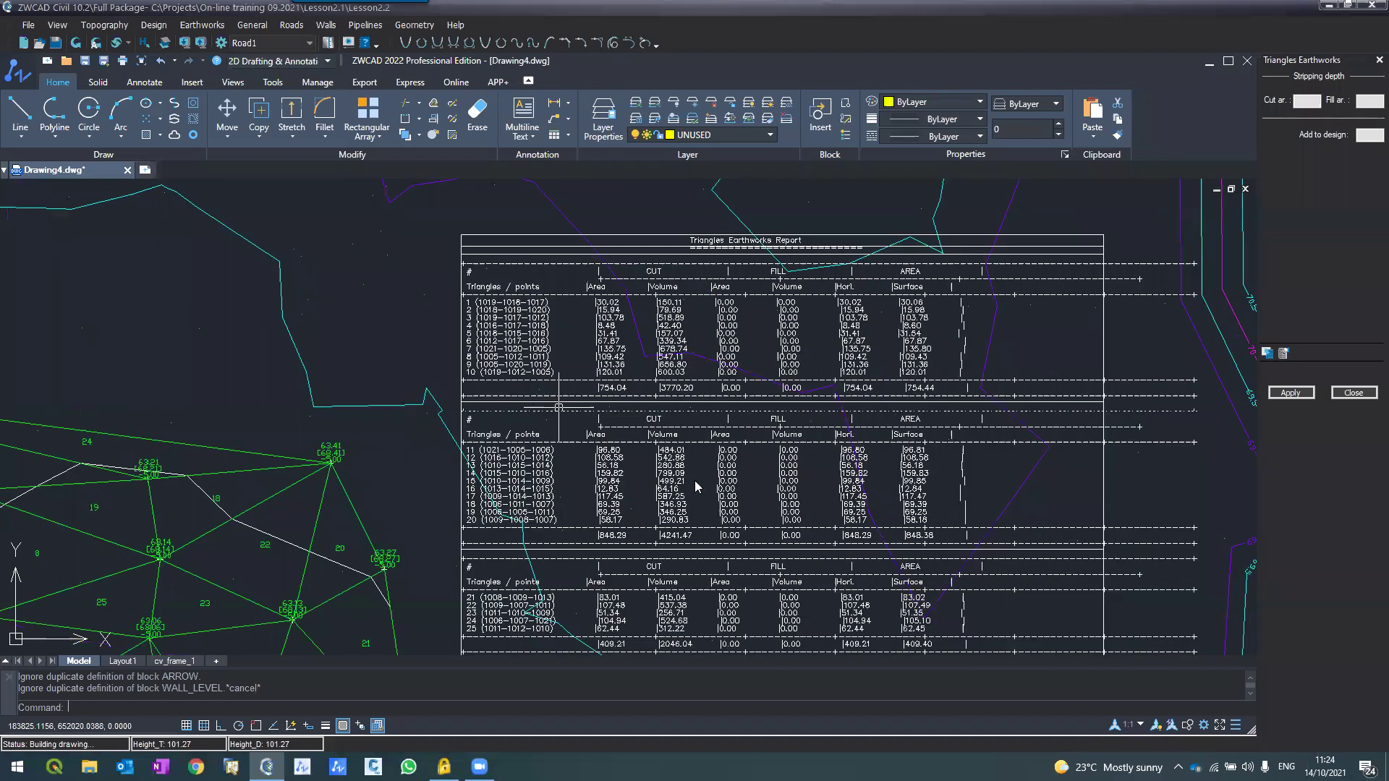
scroll(573, 301, up, 3)
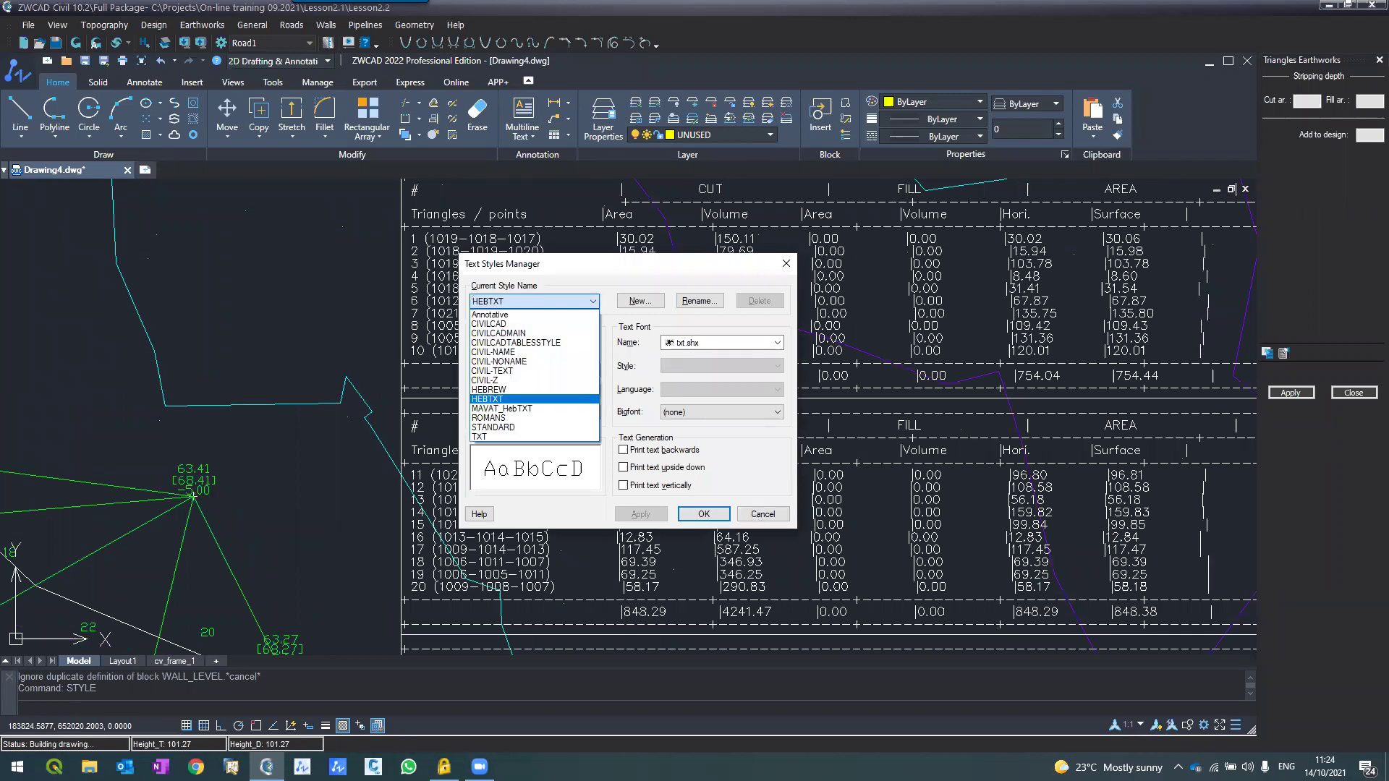
click(763, 514)
click(527, 523)
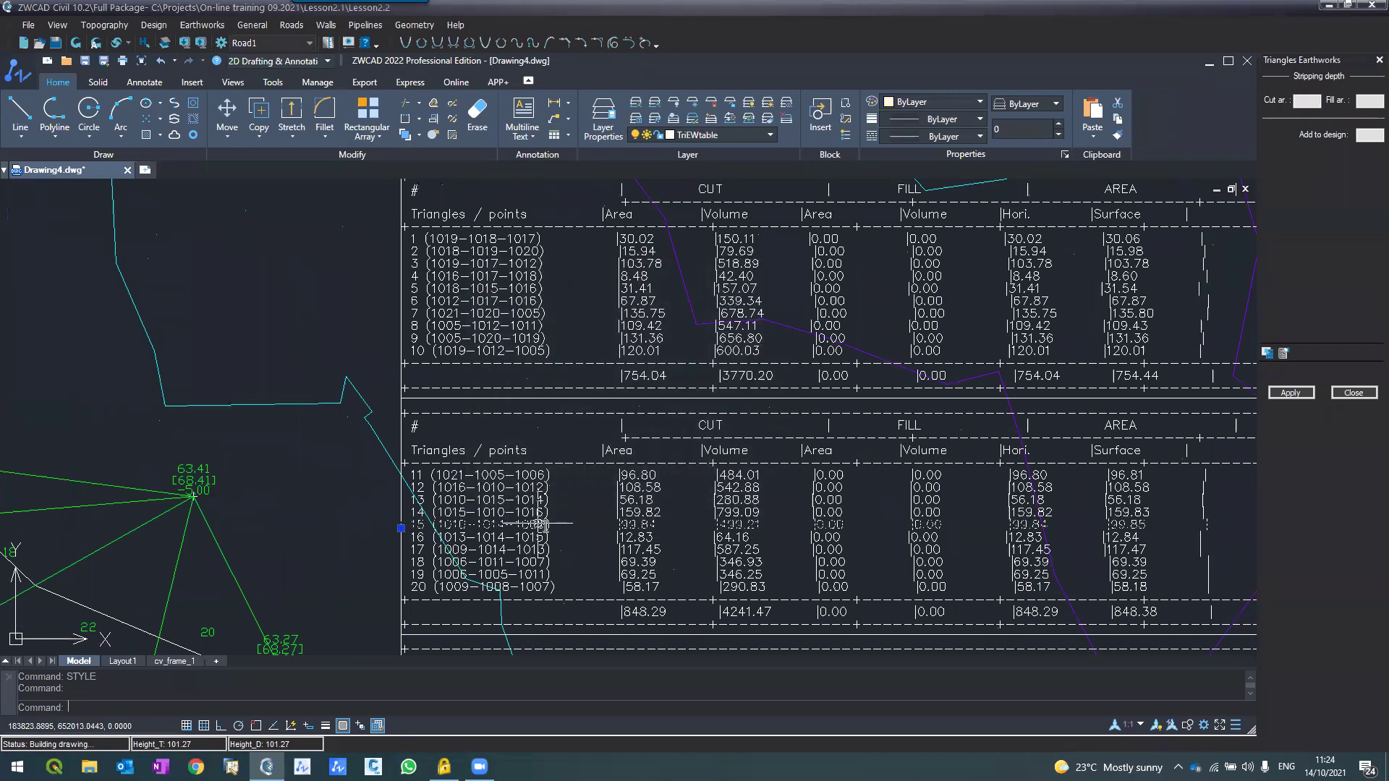
text(li)
key(Return)
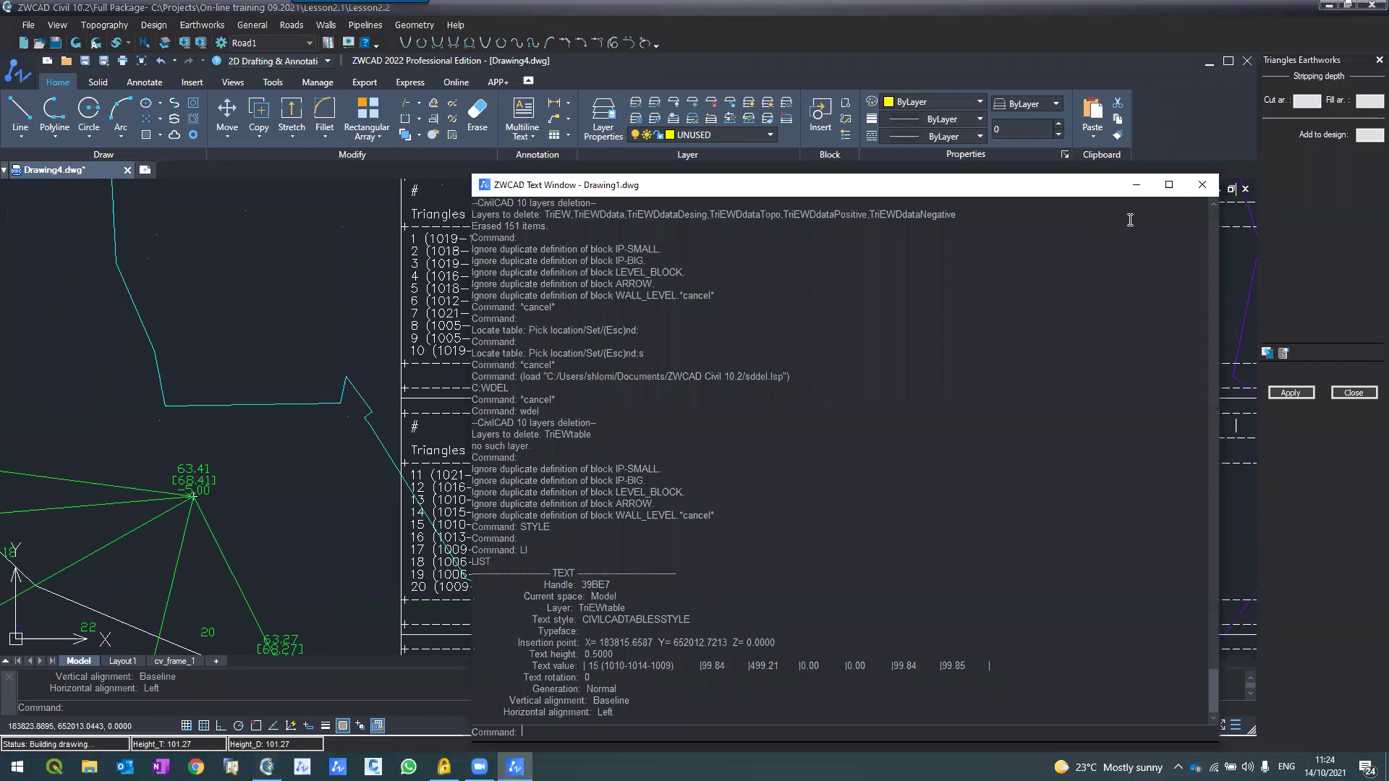
click(1202, 185)
text(la)
key(Return)
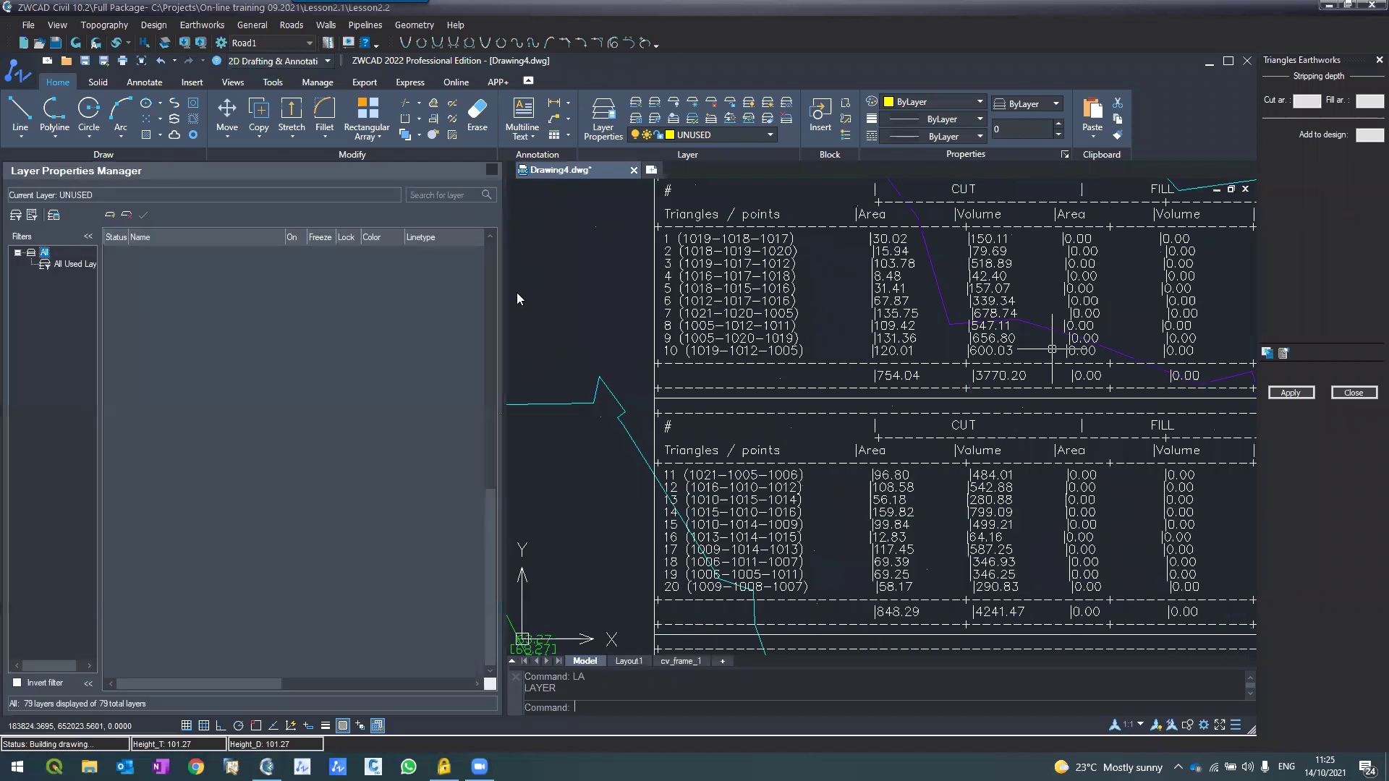
Step: Set the font of the CIVILCADTABLESSTYLE text style to Courier New, apply it and check the earthworks report table
text(style)
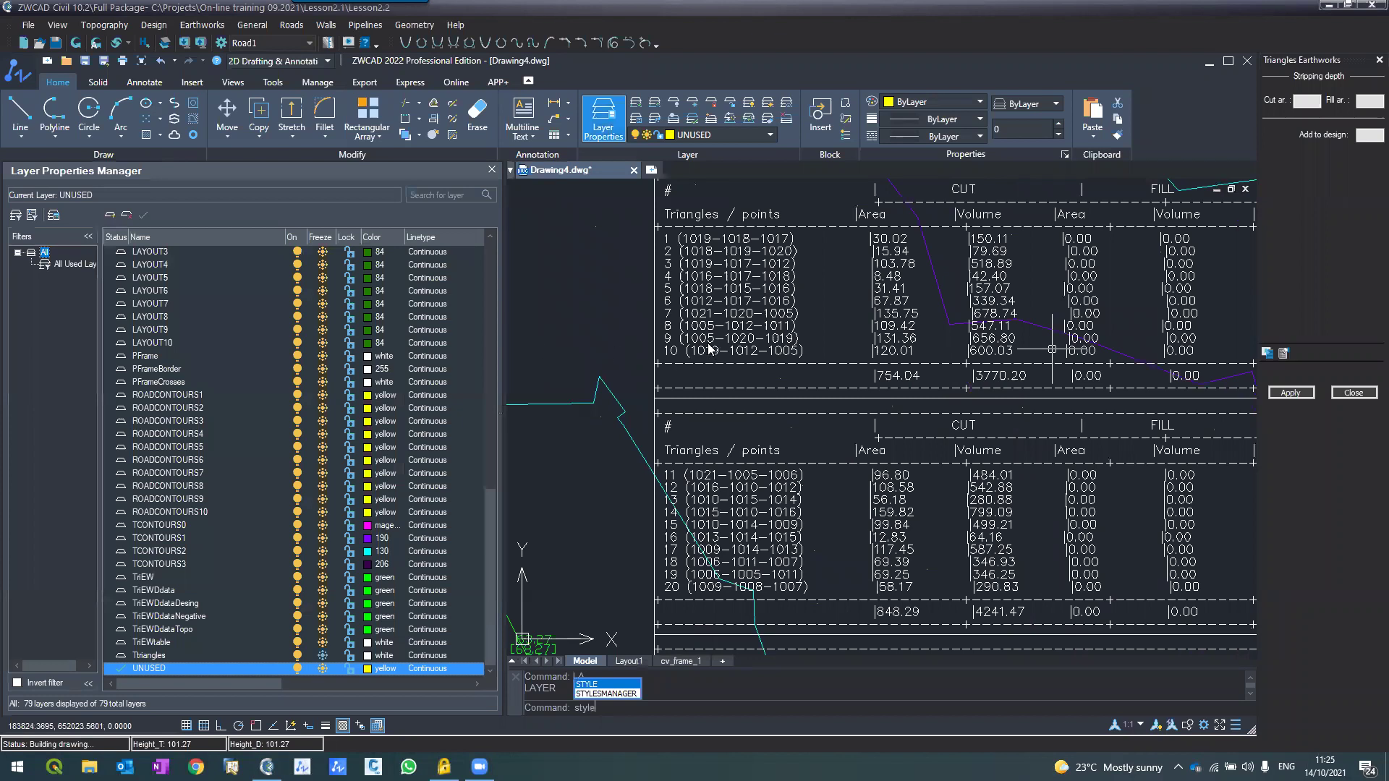
key(Return)
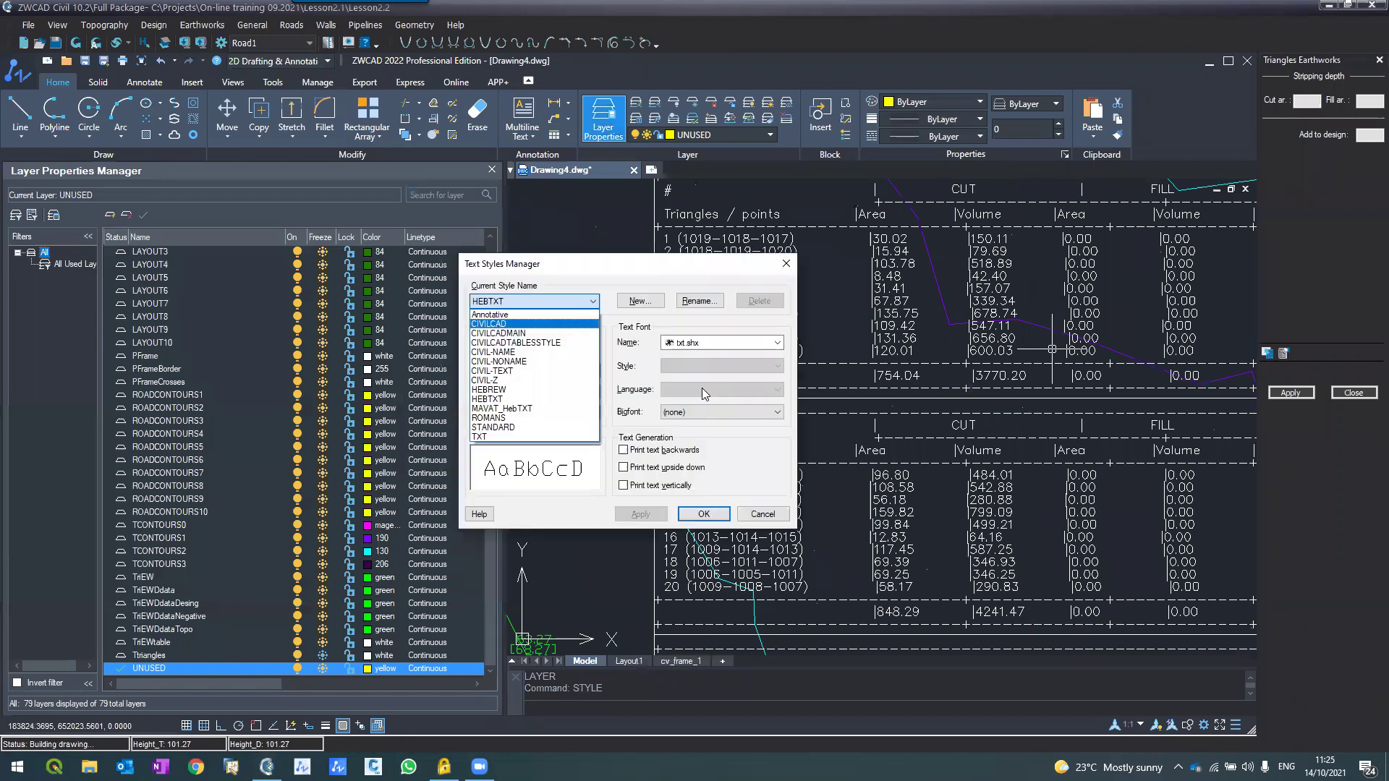
click(516, 343)
click(778, 343)
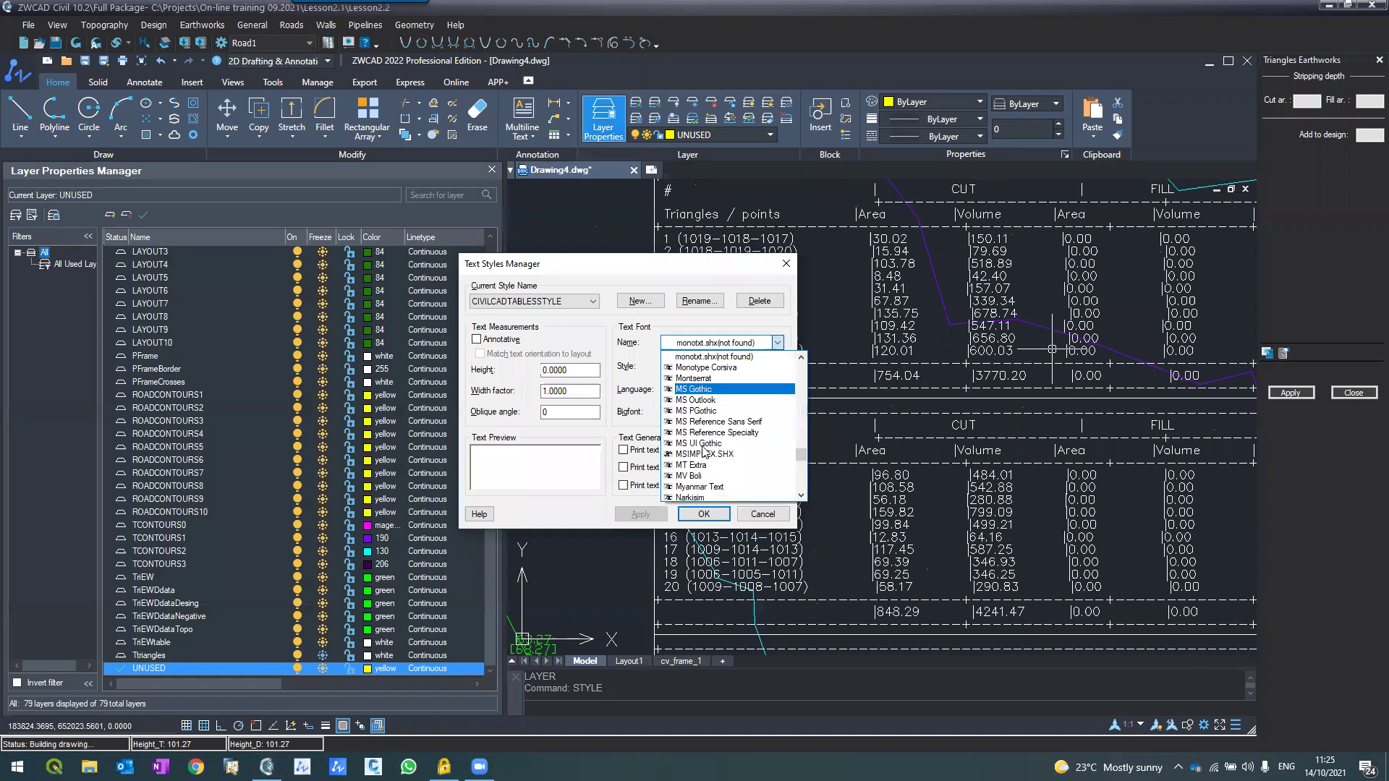
scroll(703, 450, down, 5)
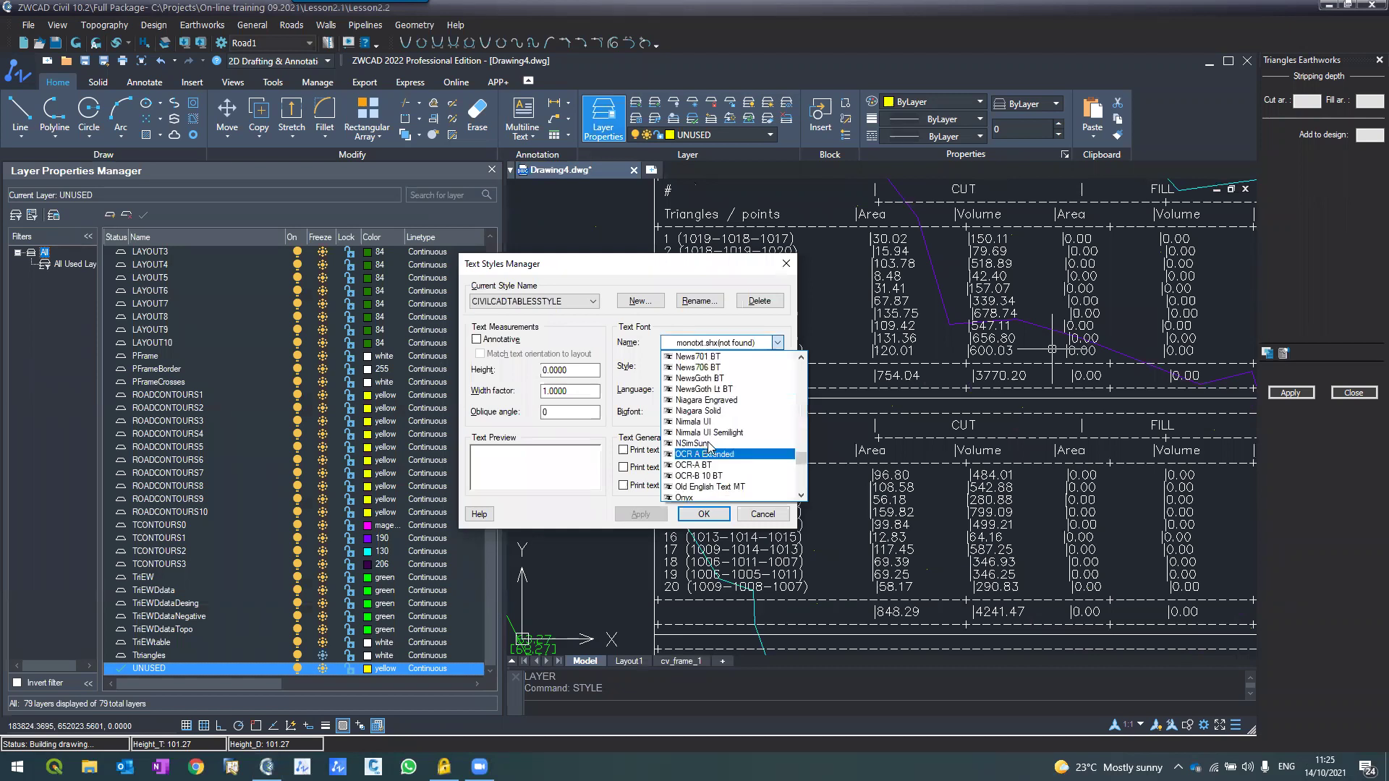
scroll(709, 446, up, 4)
scroll(709, 444, up, 15)
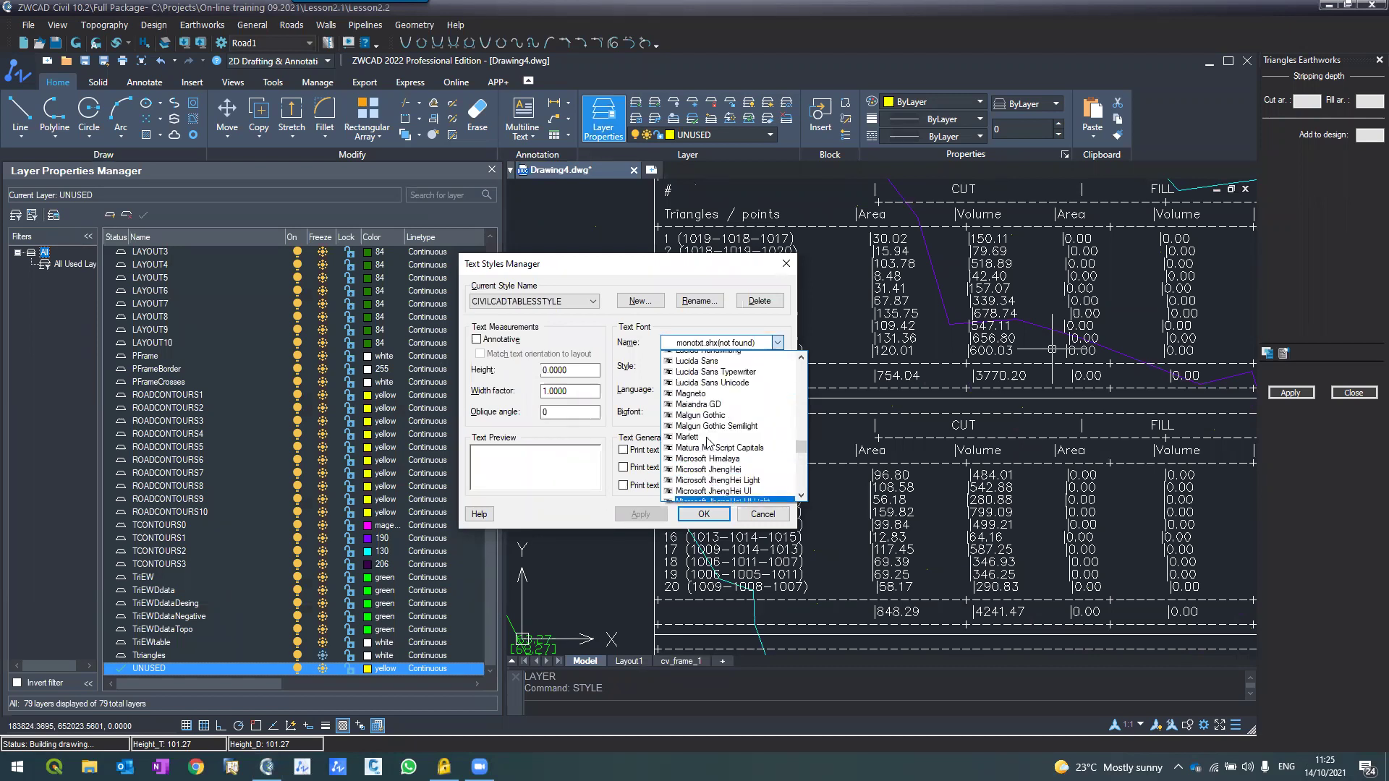
scroll(707, 440, up, 15)
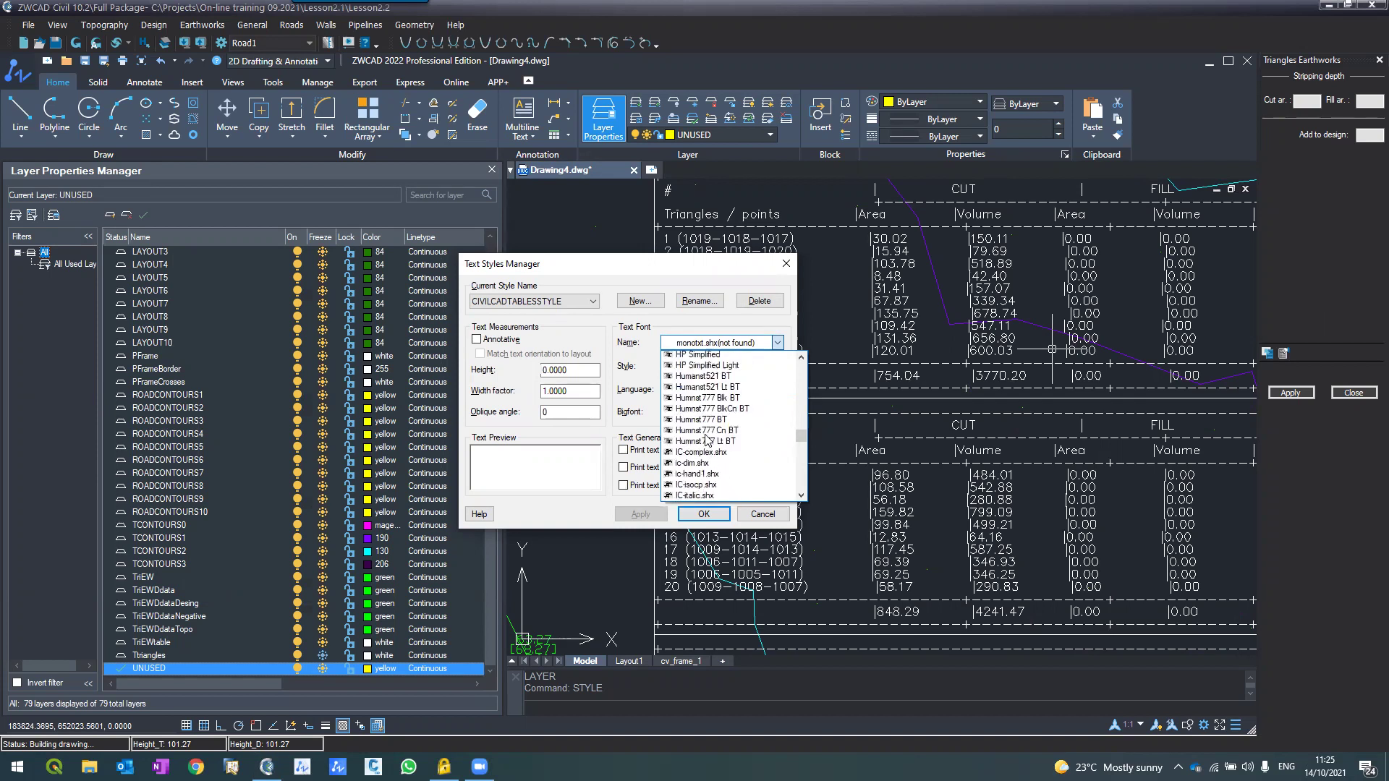
scroll(707, 438, up, 1)
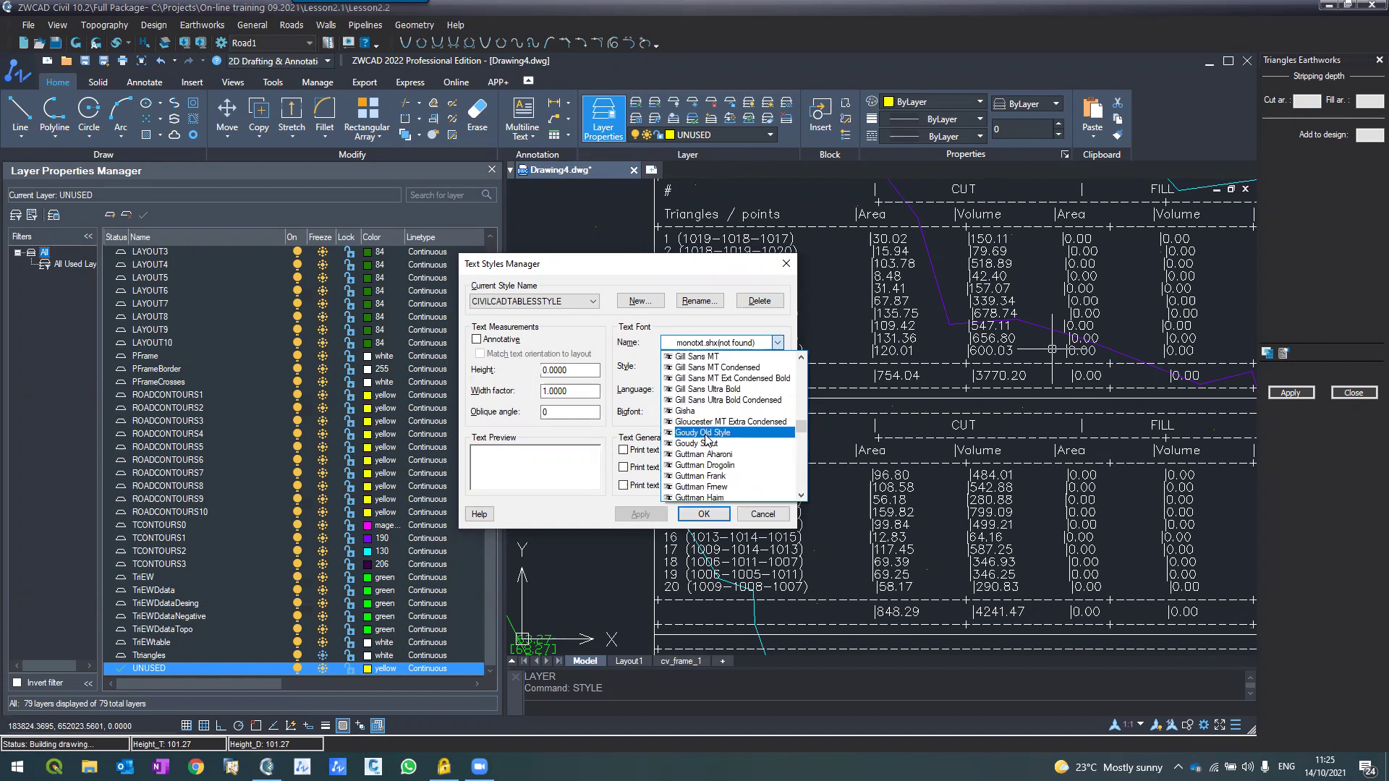
scroll(708, 439, down, 6)
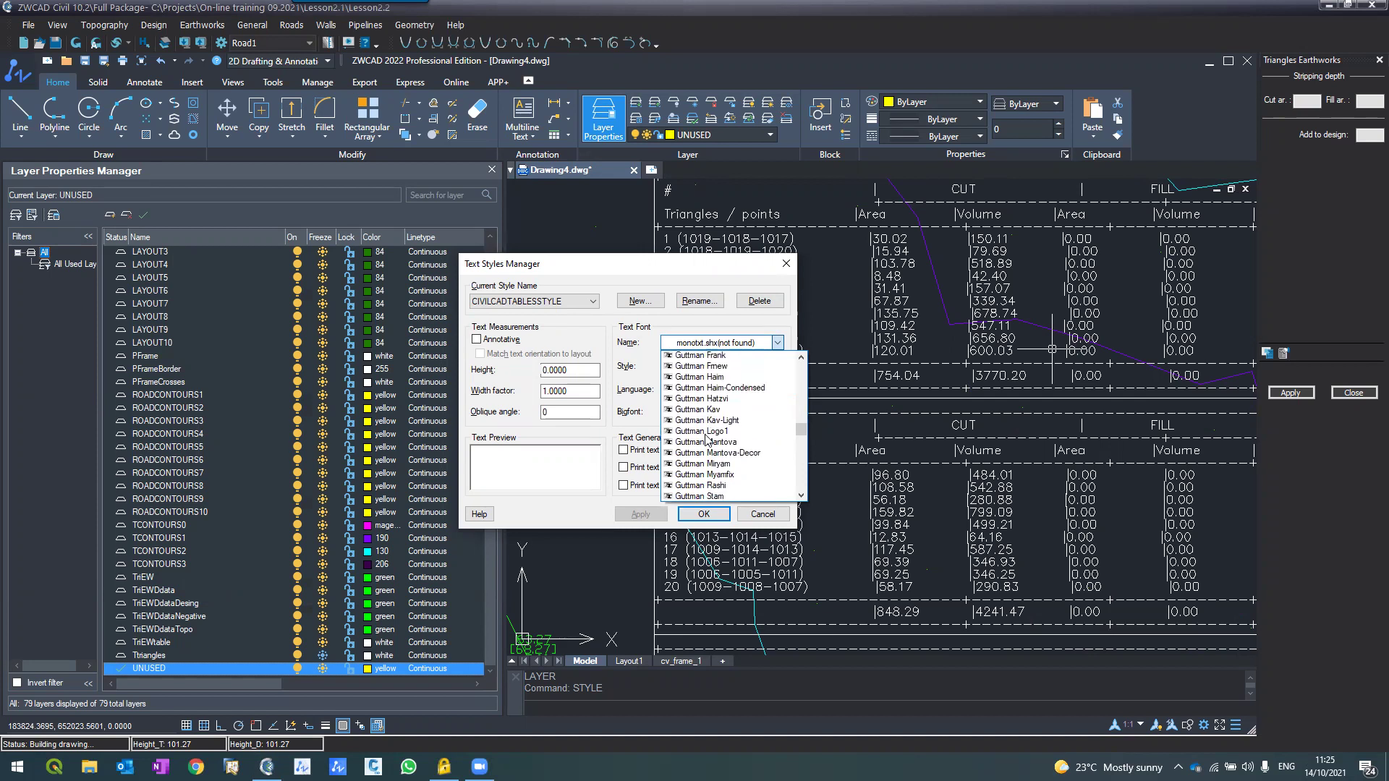
scroll(708, 440, up, 3)
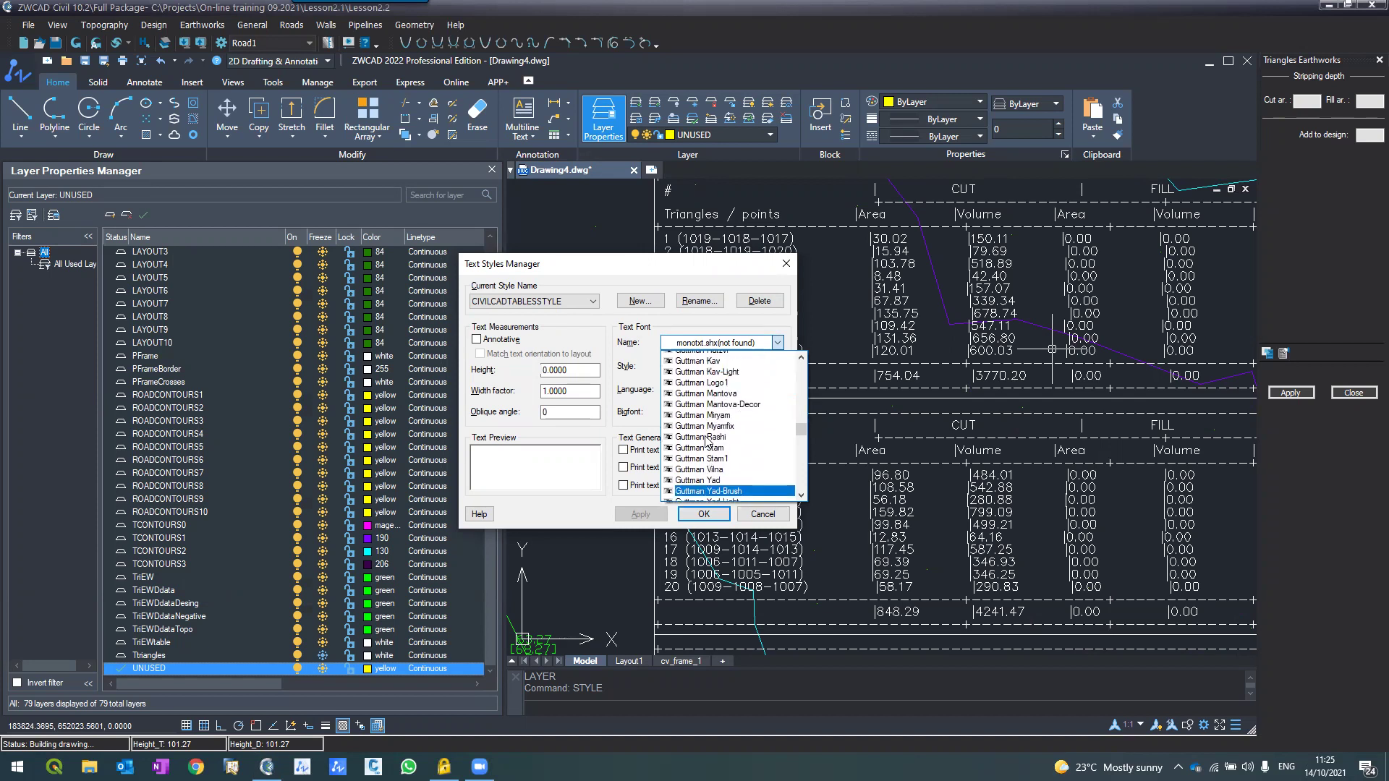
scroll(707, 442, up, 3)
scroll(708, 442, up, 6)
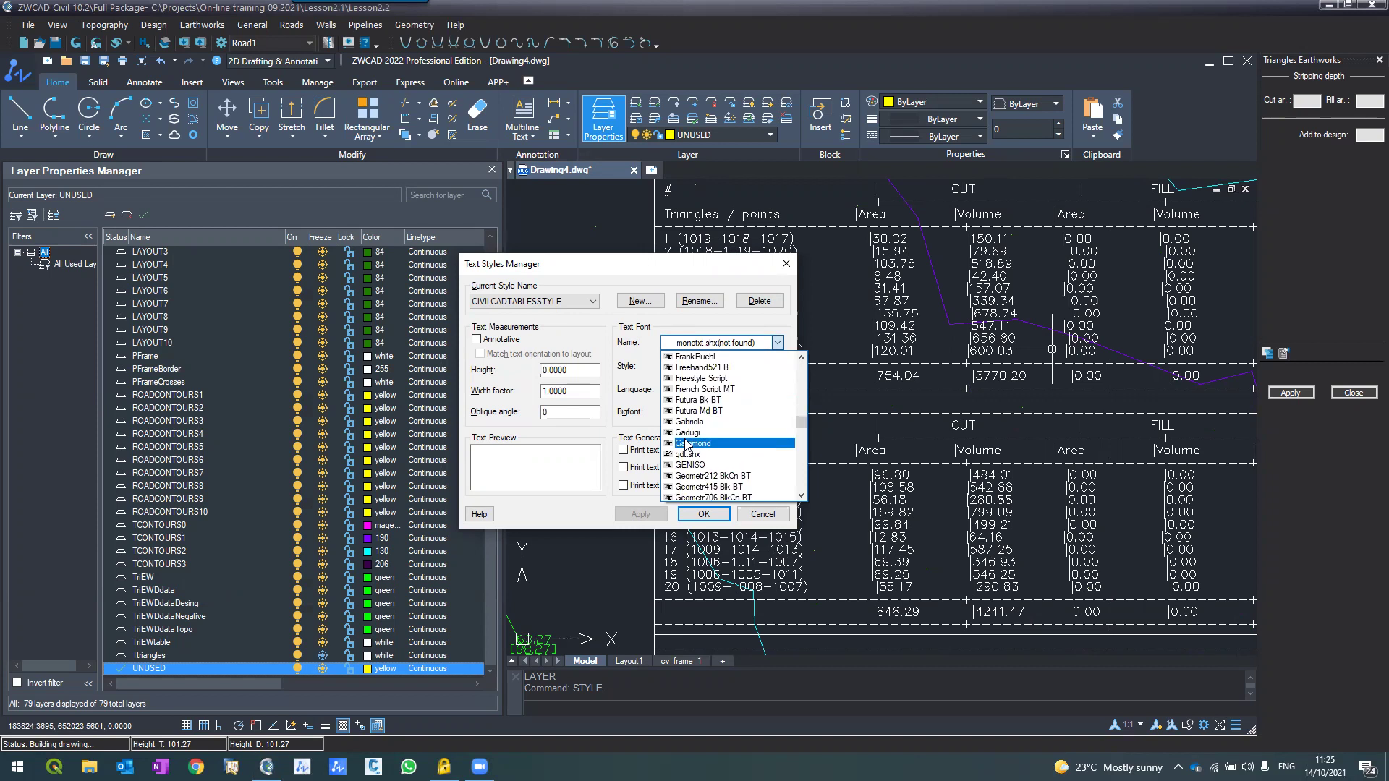
scroll(687, 445, up, 15)
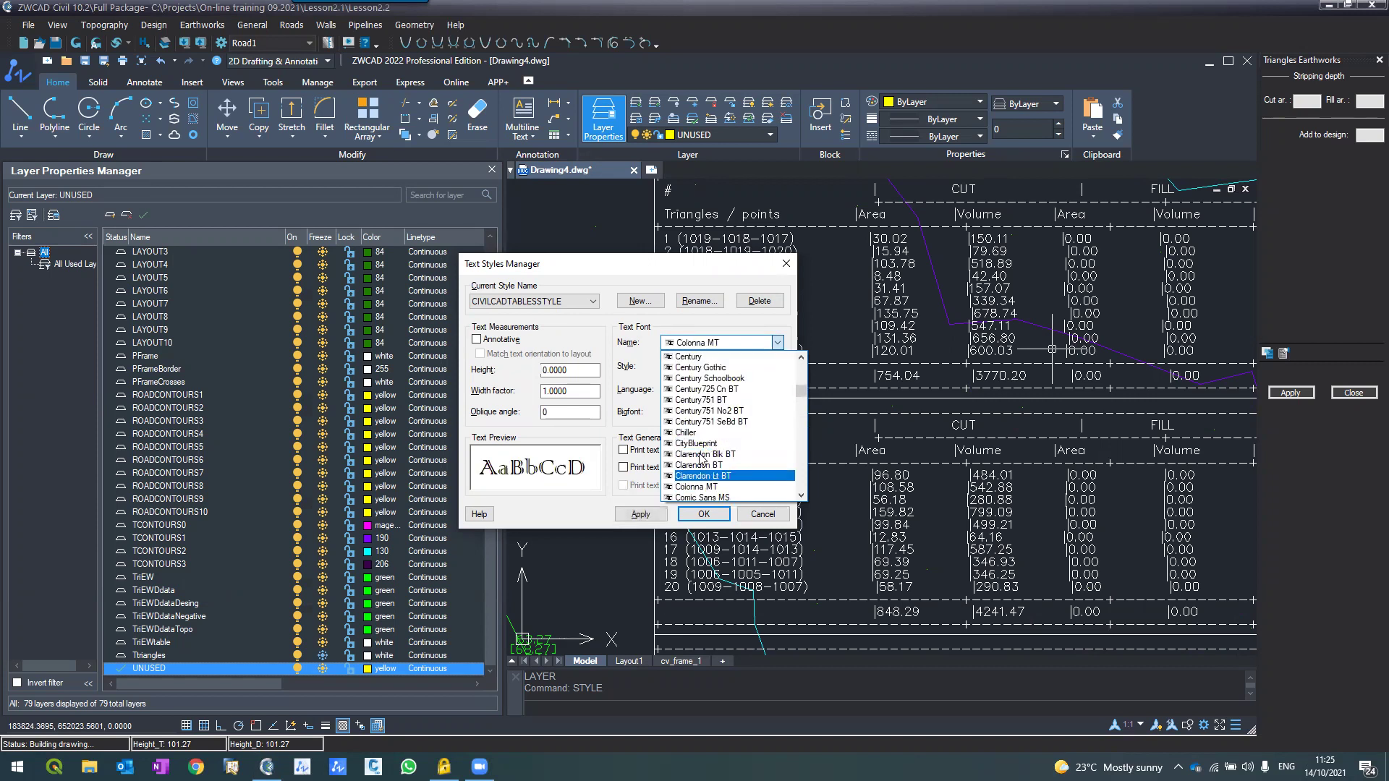
scroll(704, 481, down, 2)
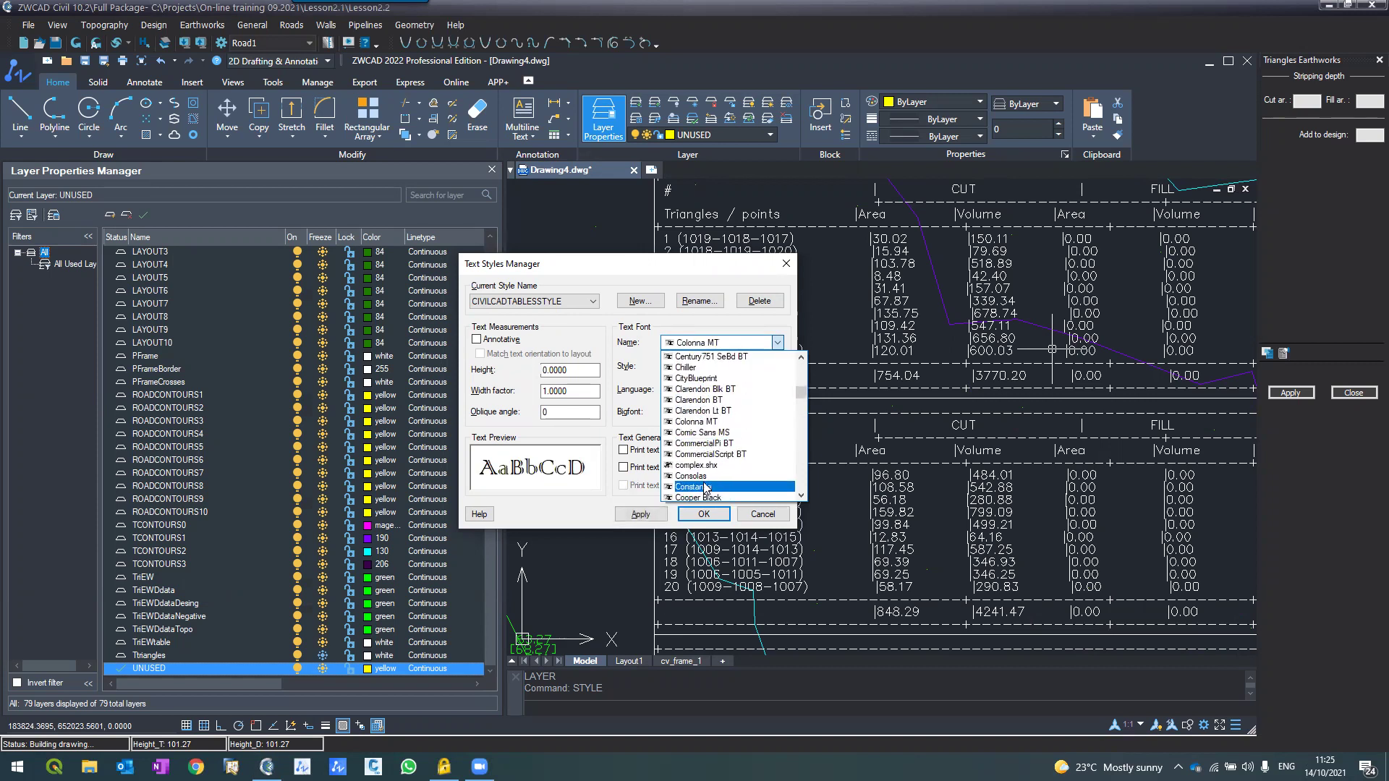
scroll(706, 489, down, 1)
scroll(704, 483, down, 2)
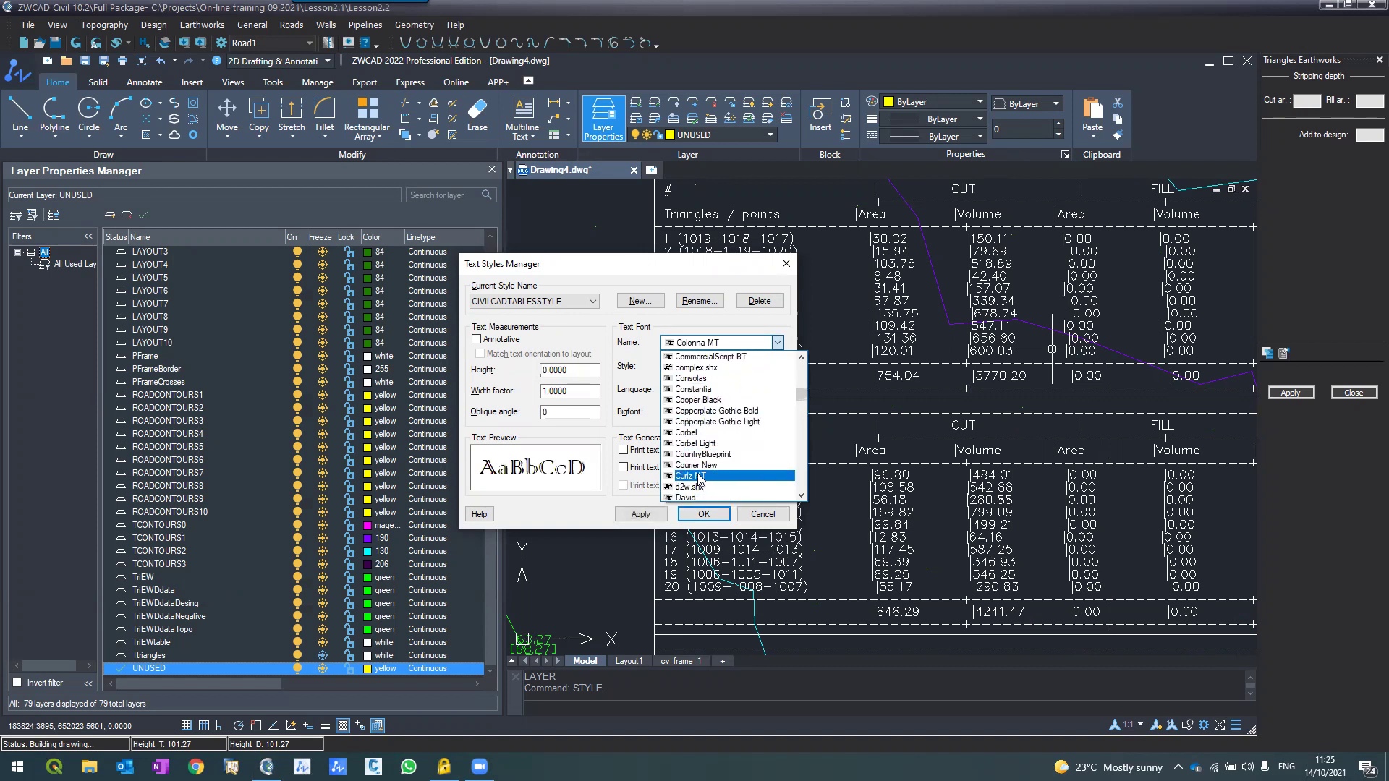
click(694, 465)
click(642, 514)
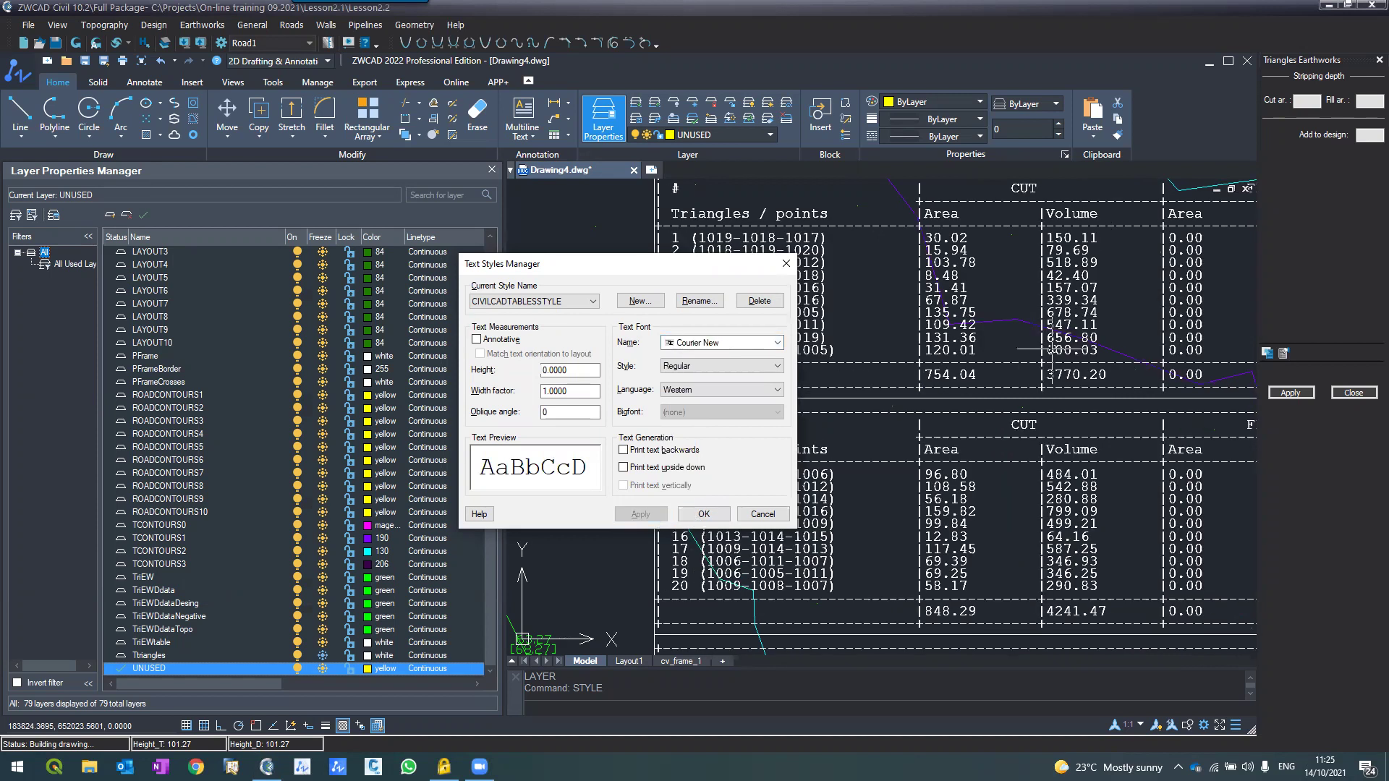
key(Return)
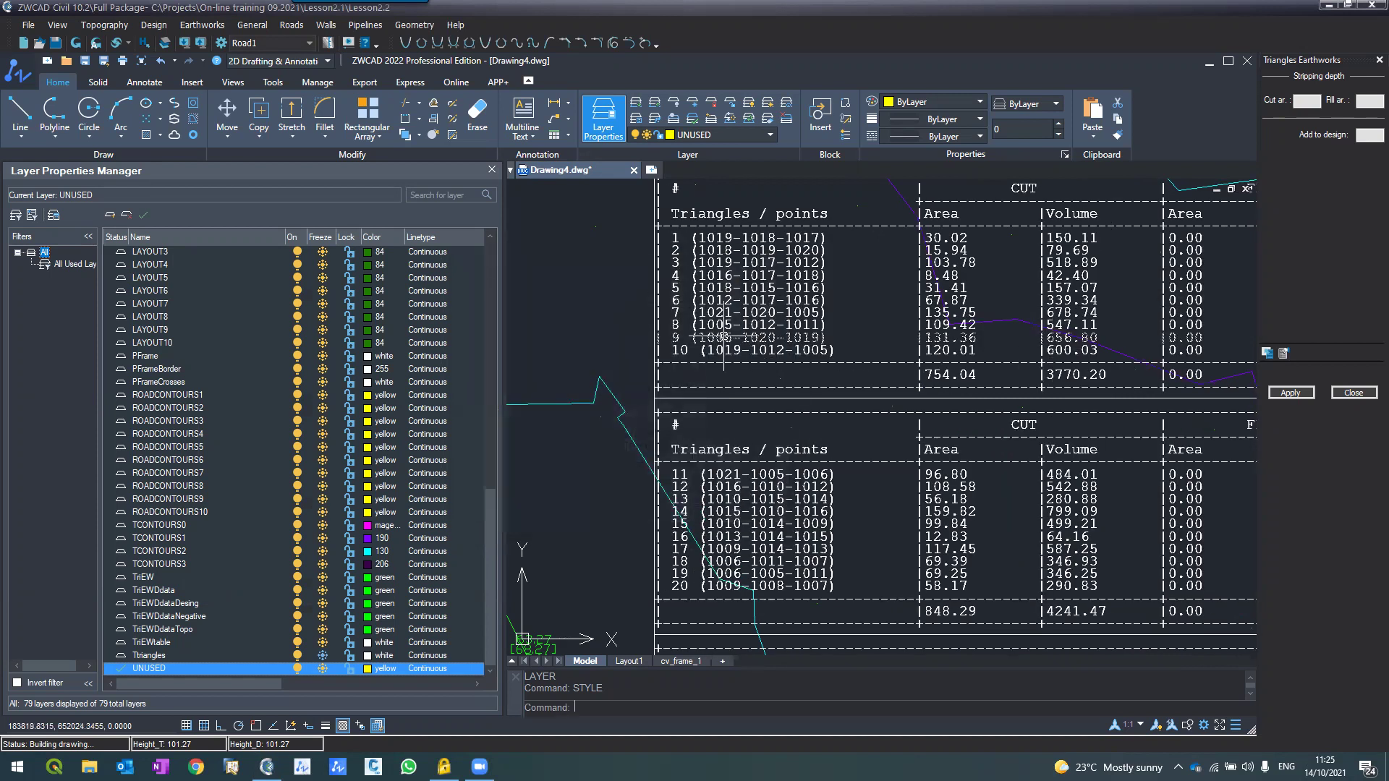
scroll(802, 221, up, 4)
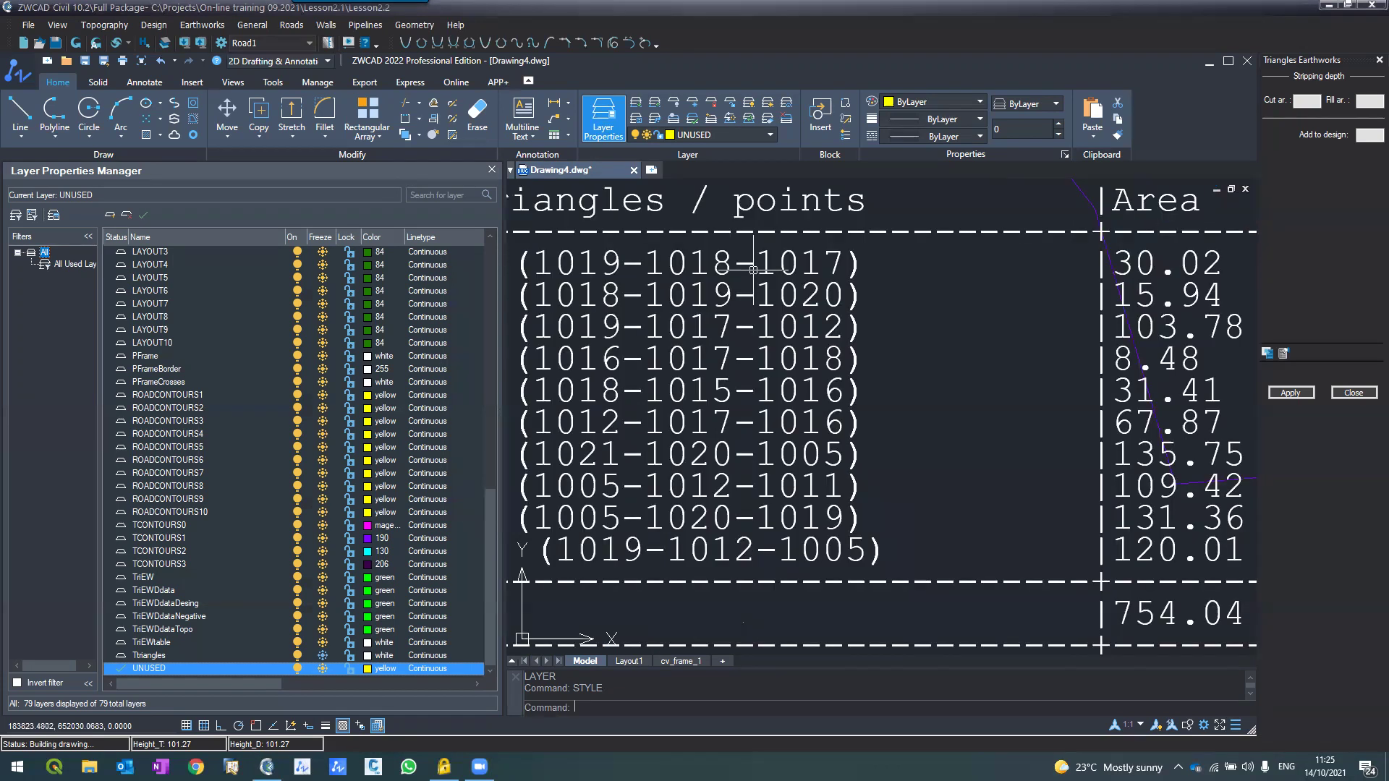
scroll(817, 274, down, 6)
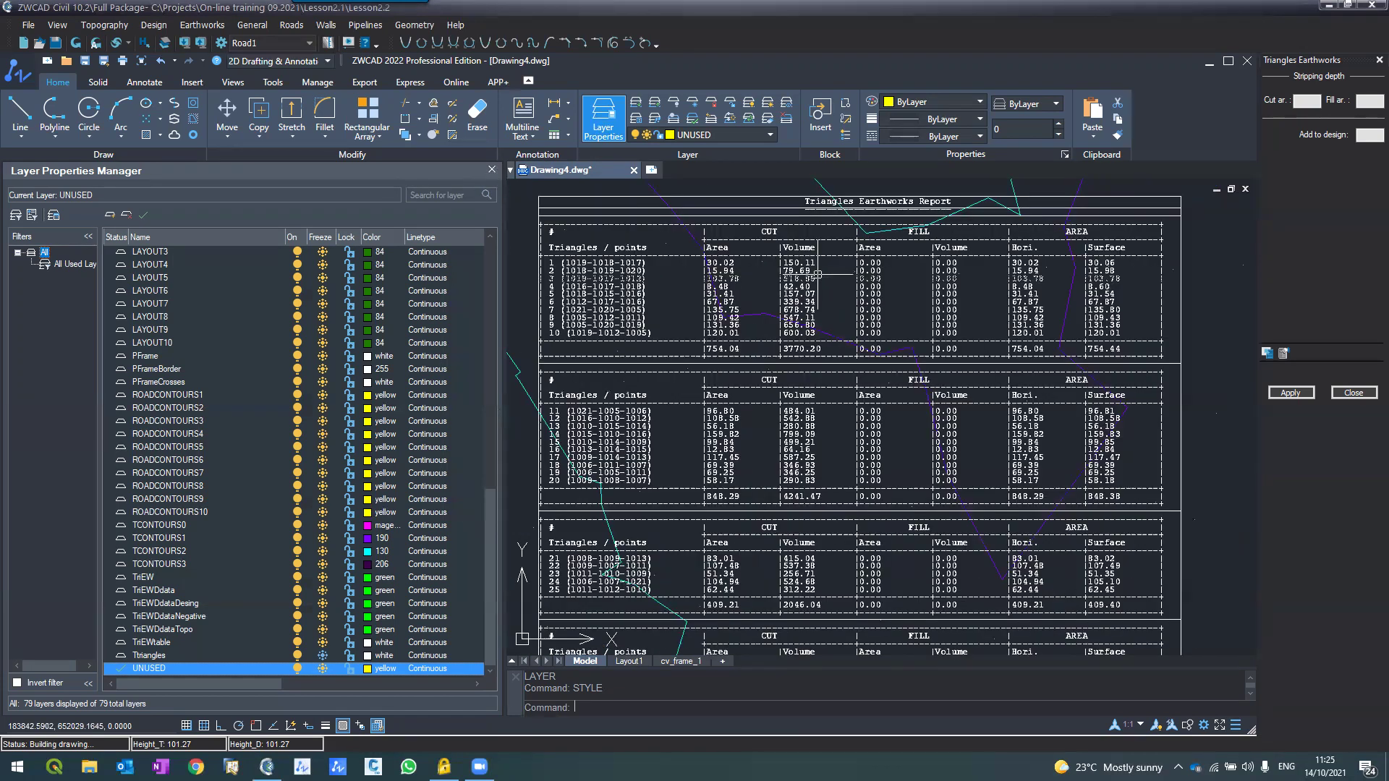
scroll(817, 274, down, 4)
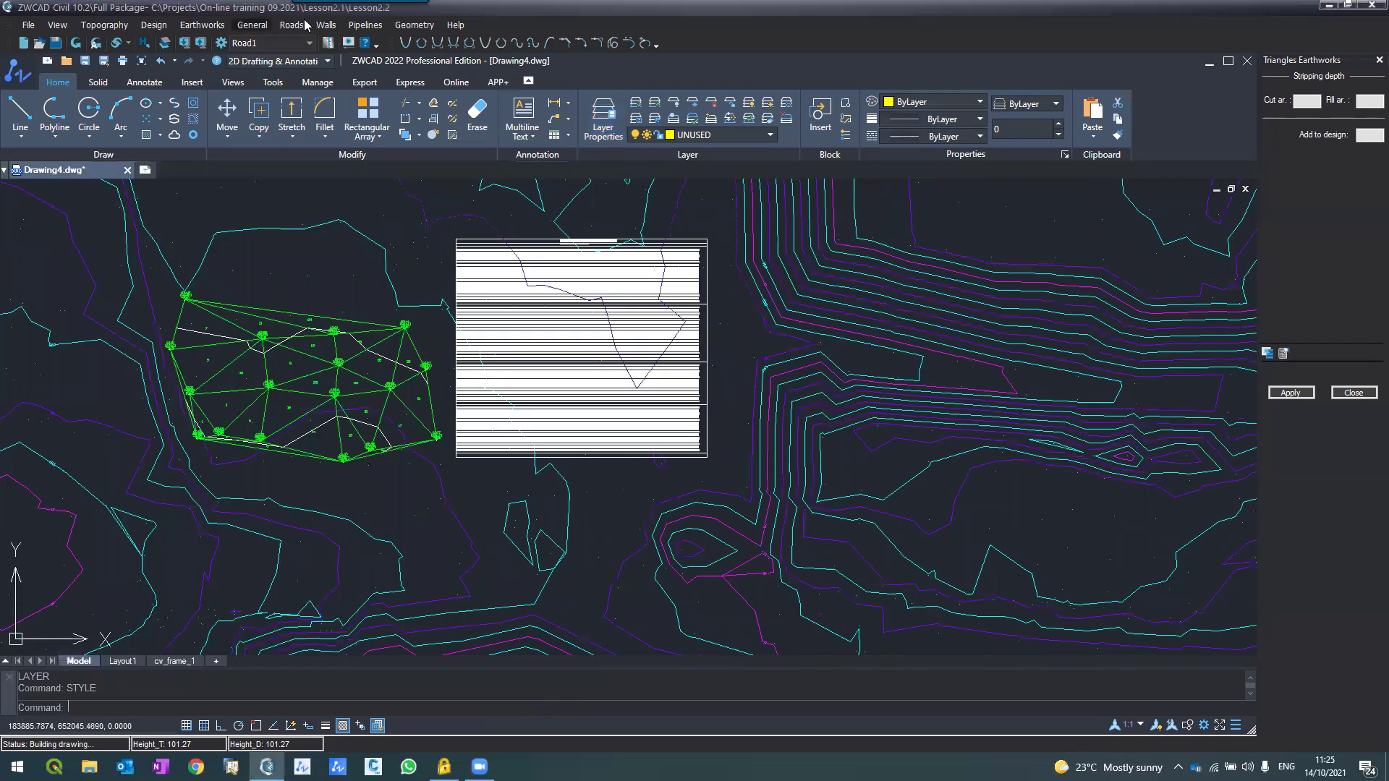
Step: Open the Frames Maker function and set its division paper size to A2 (59x42cm)
click(252, 25)
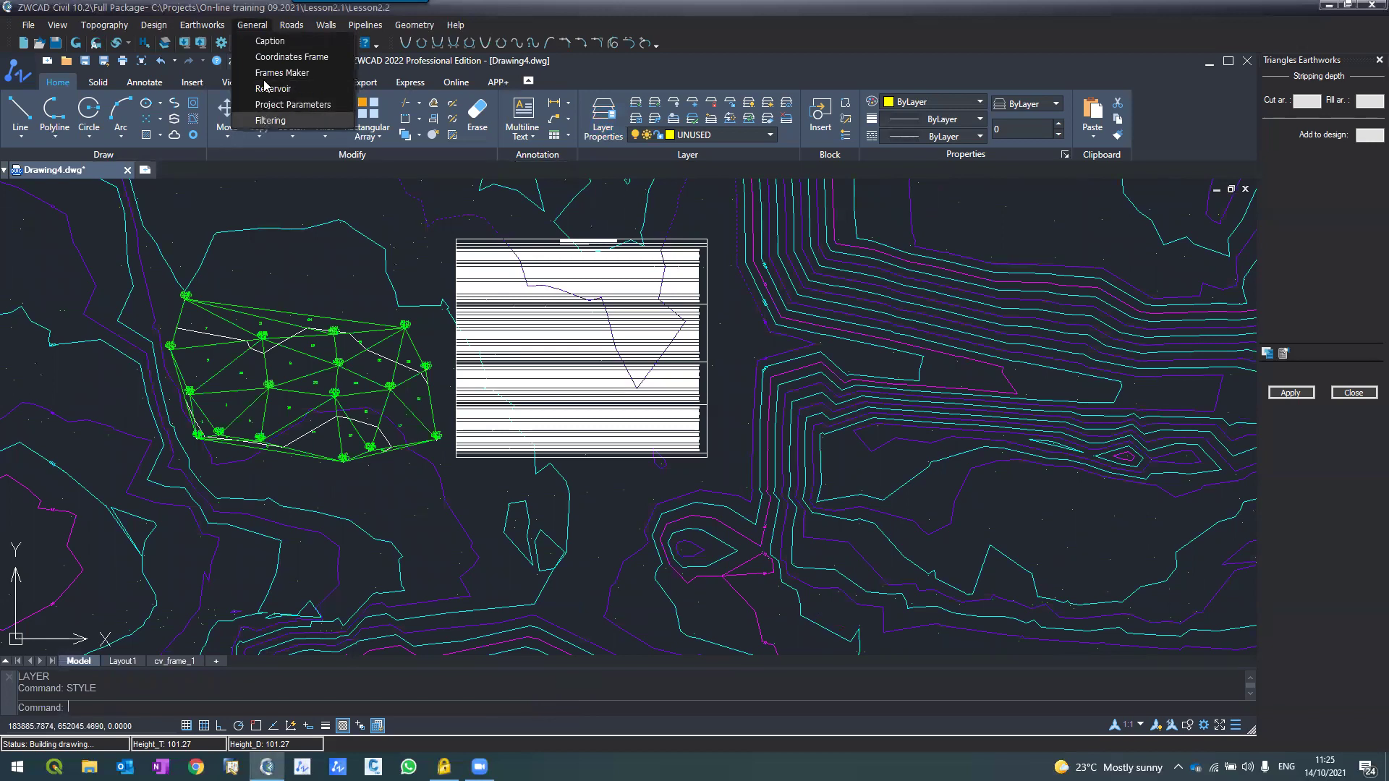
click(266, 74)
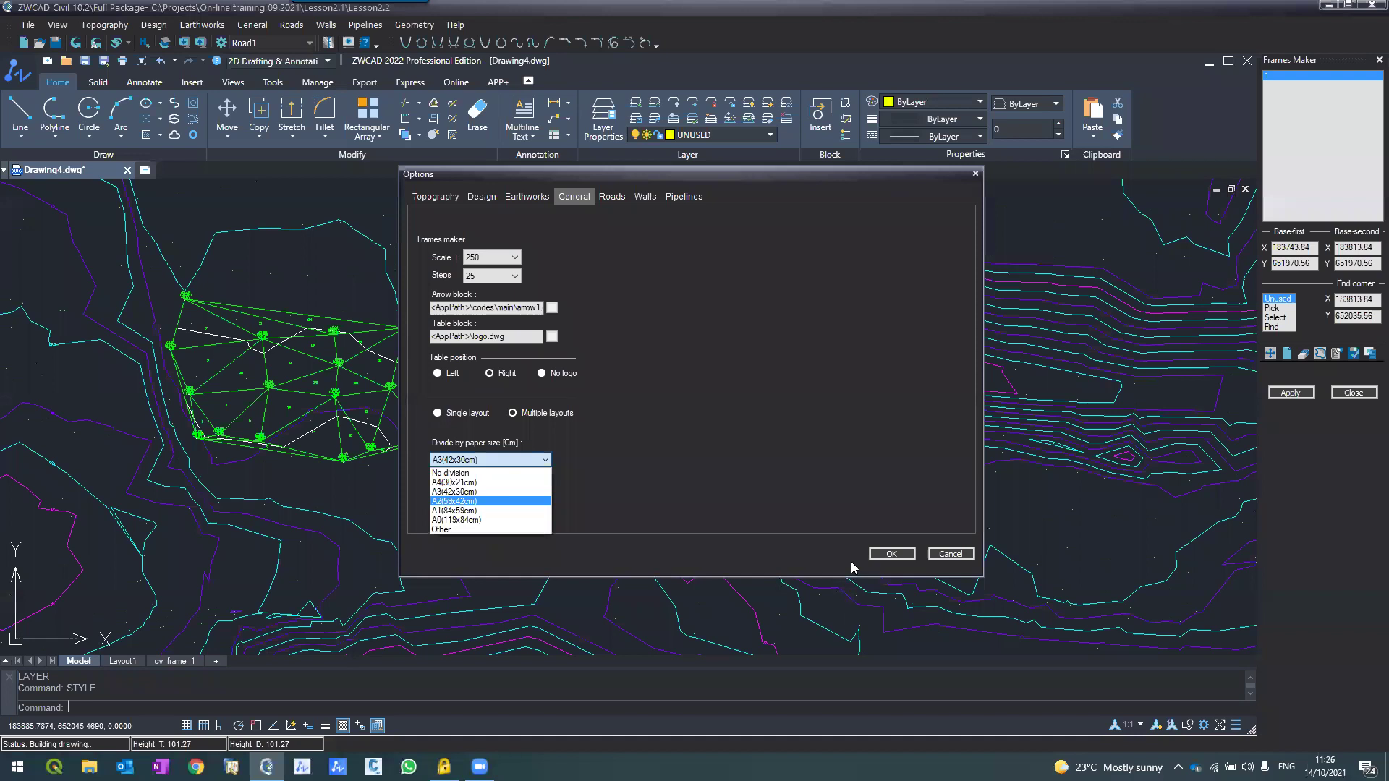
click(884, 556)
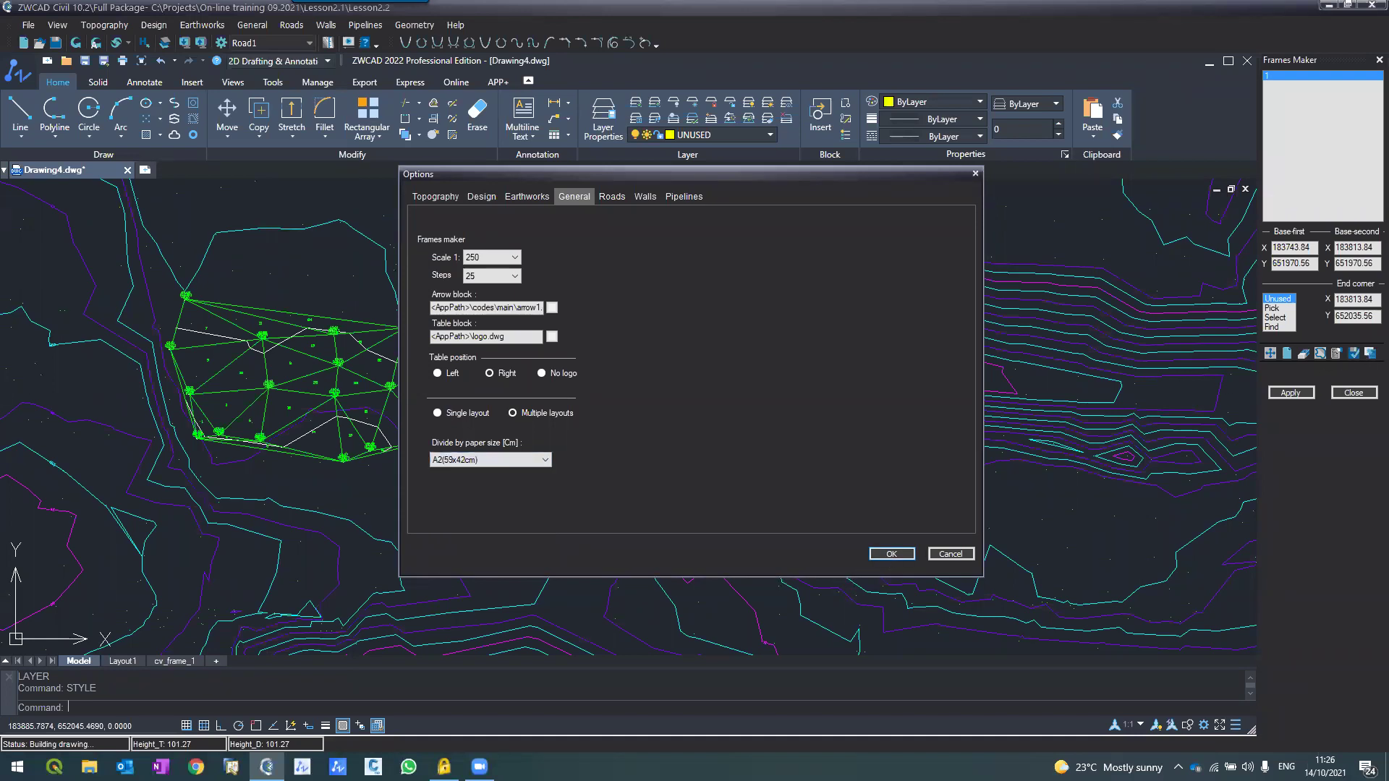
click(891, 555)
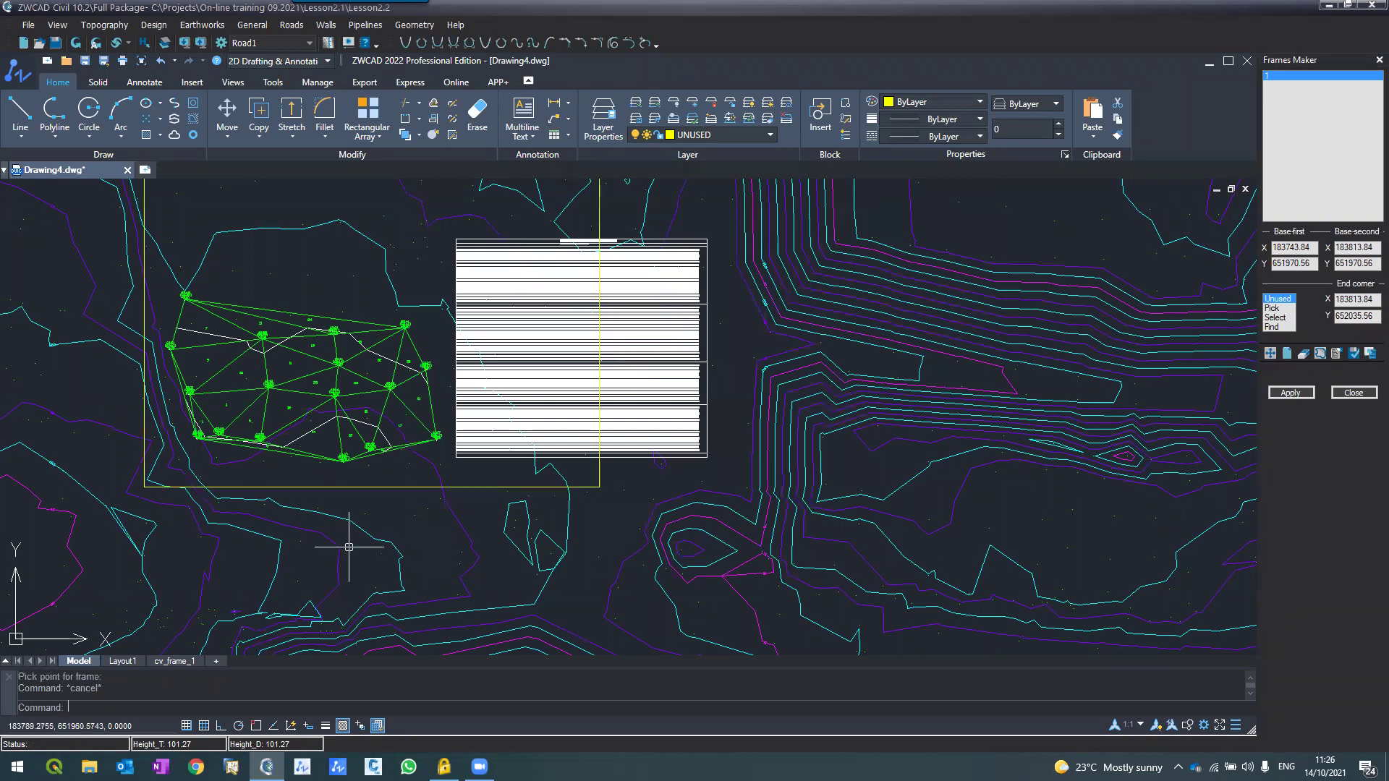
Step: Place an A2 frame around the triangulated mesh and the earthworks report table, select it and generate its layout
scroll(366, 565, down, 2)
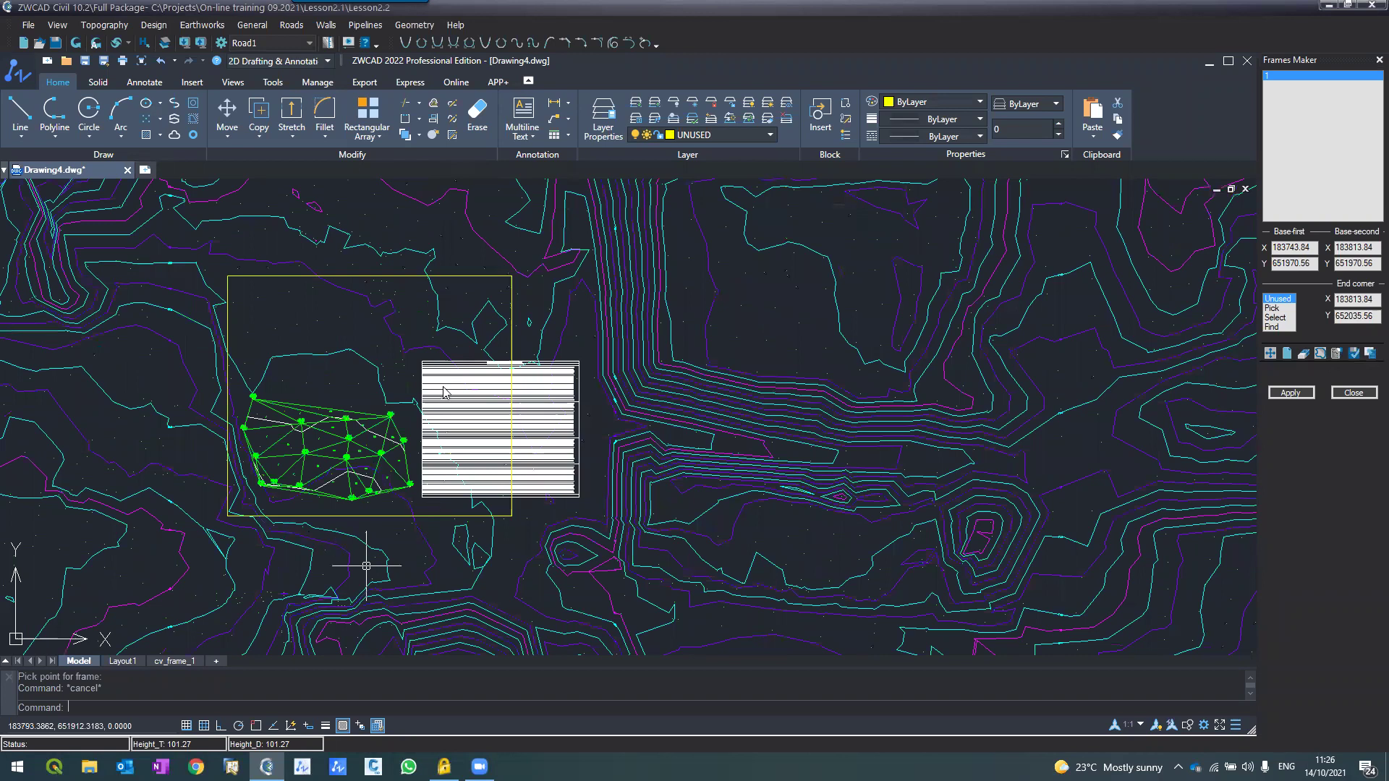
scroll(449, 387, down, 2)
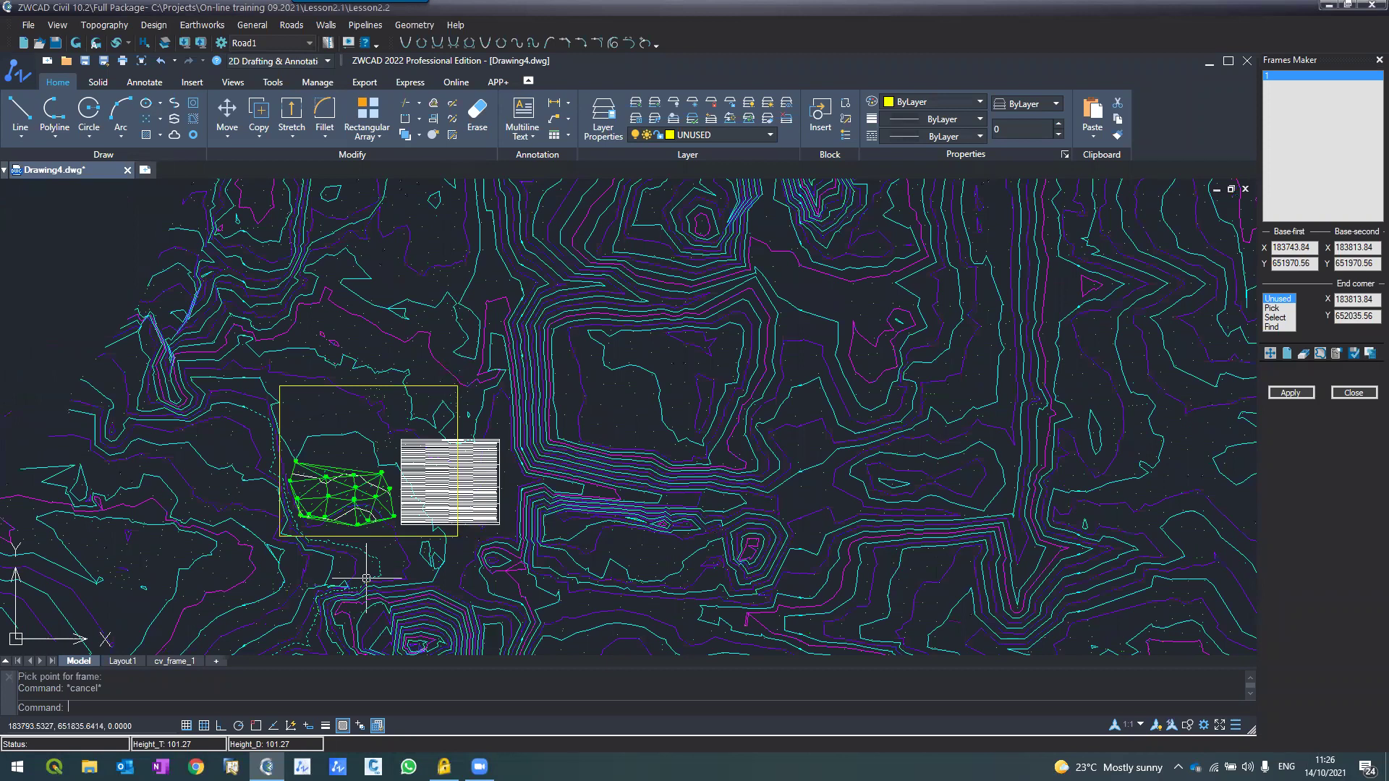
scroll(366, 579, down, 2)
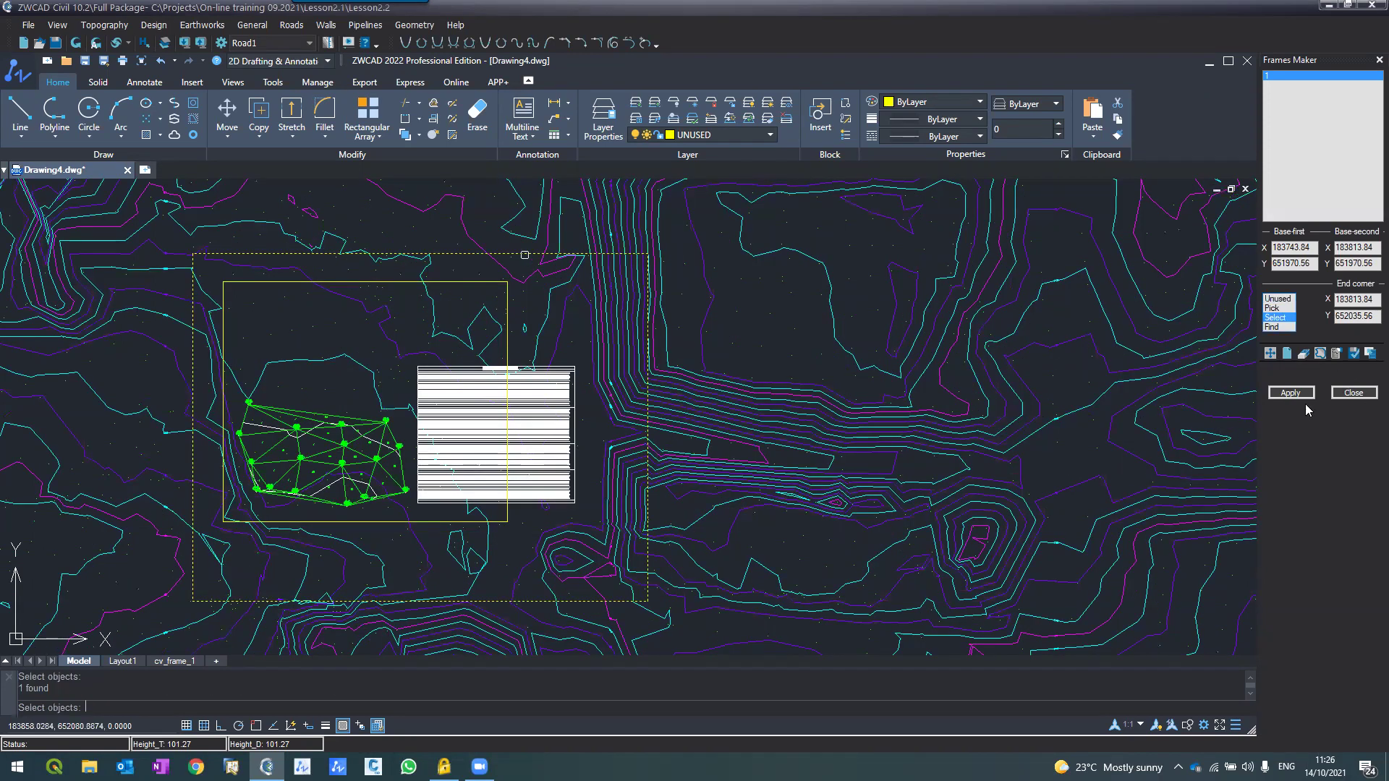
click(1297, 394)
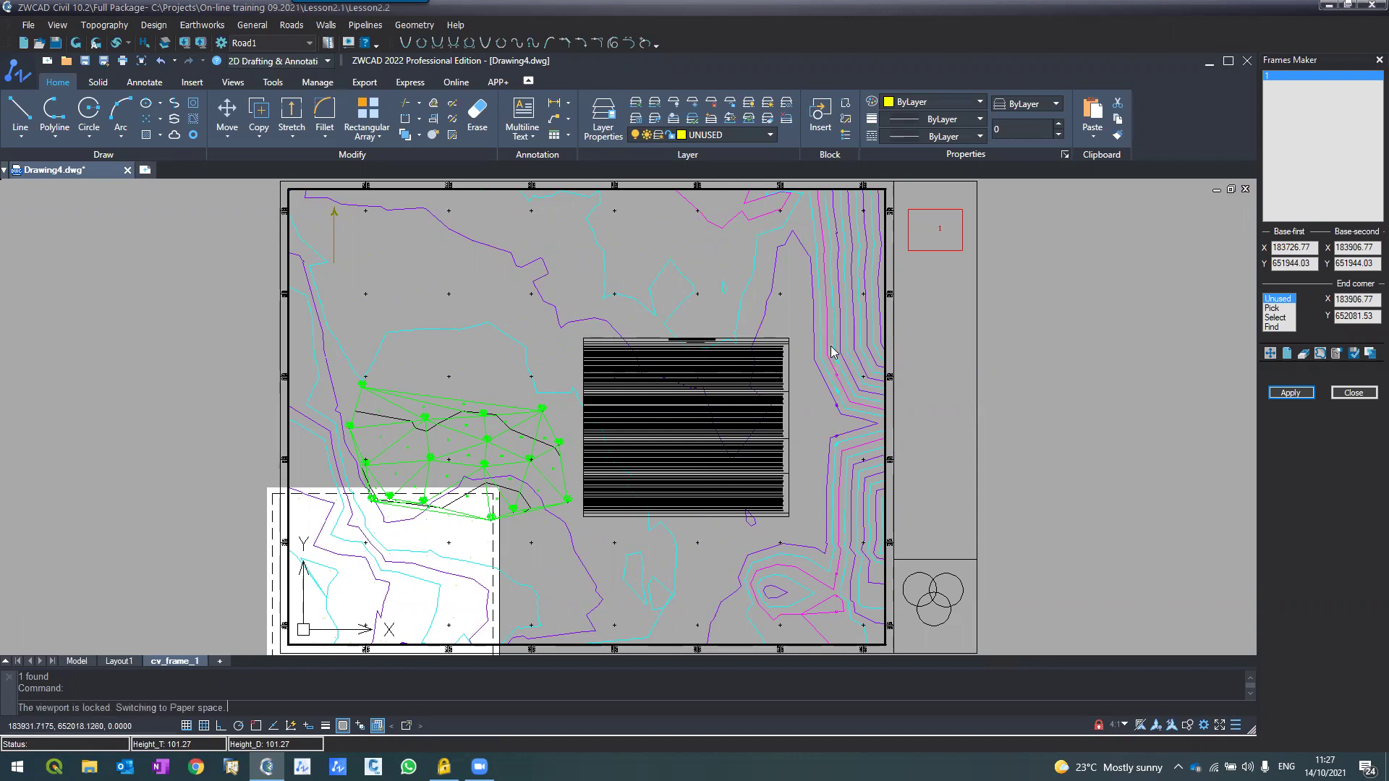
Step: Erase the red numbered frame key from the side strip of the cv_frame_1 layout, and return to model space
scroll(829, 344, up, 2)
scroll(964, 222, up, 2)
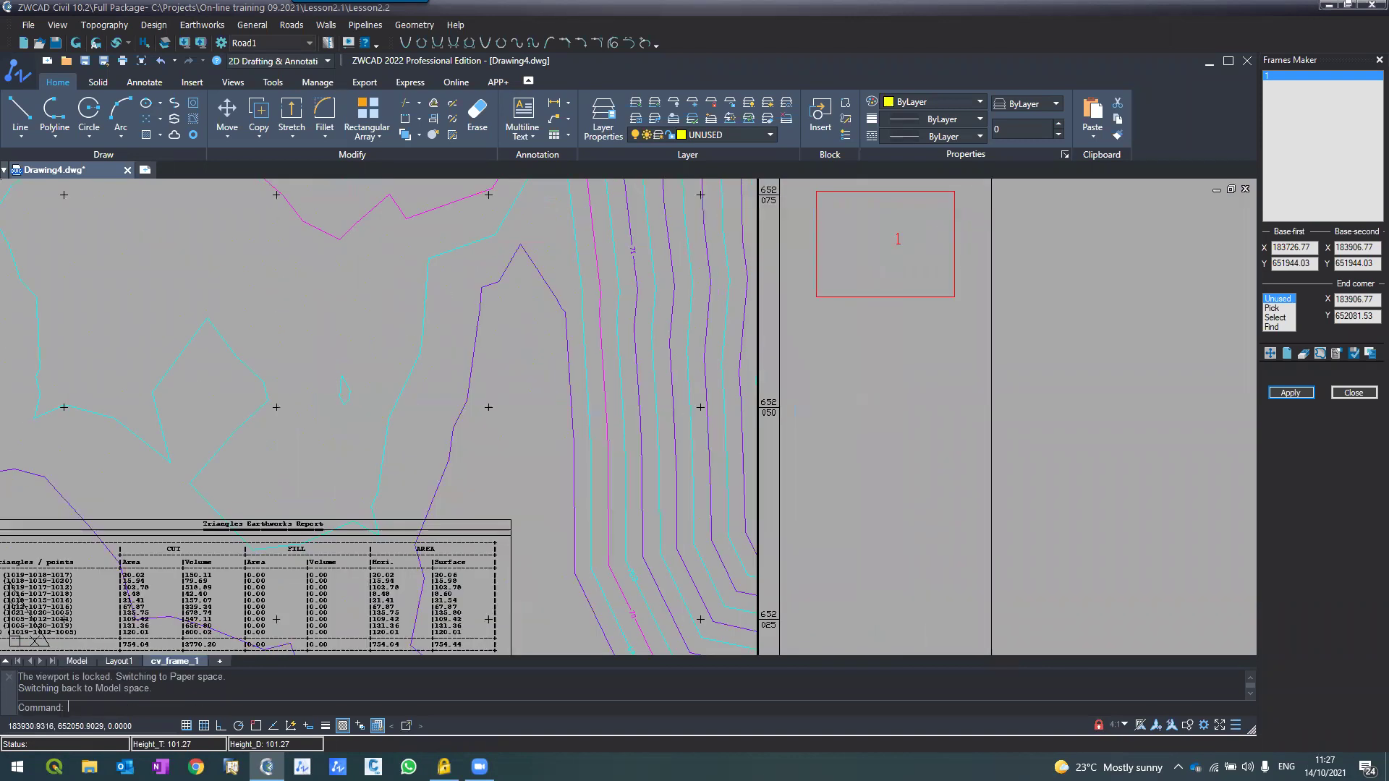
scroll(965, 221, up, 2)
click(871, 295)
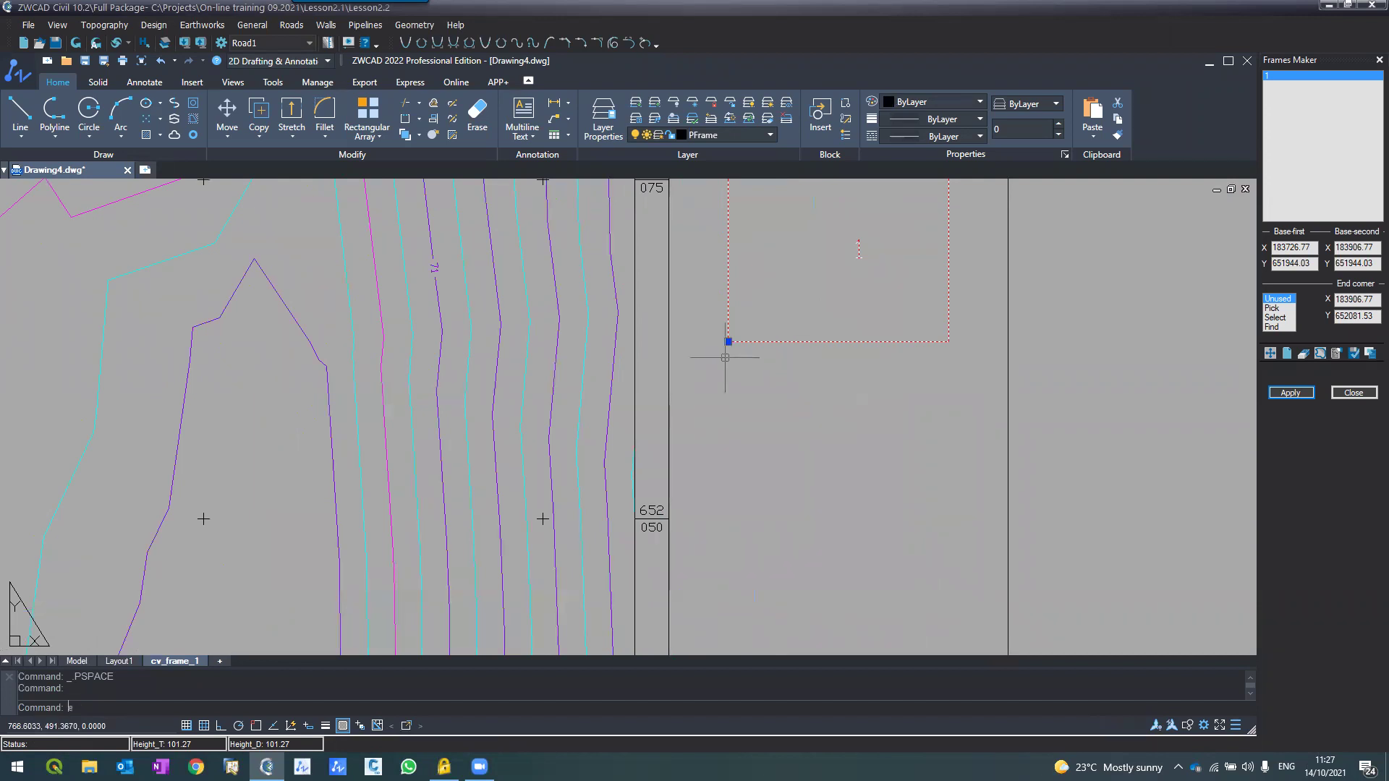
key(Return)
scroll(447, 386, down, 2)
scroll(447, 386, down, 3)
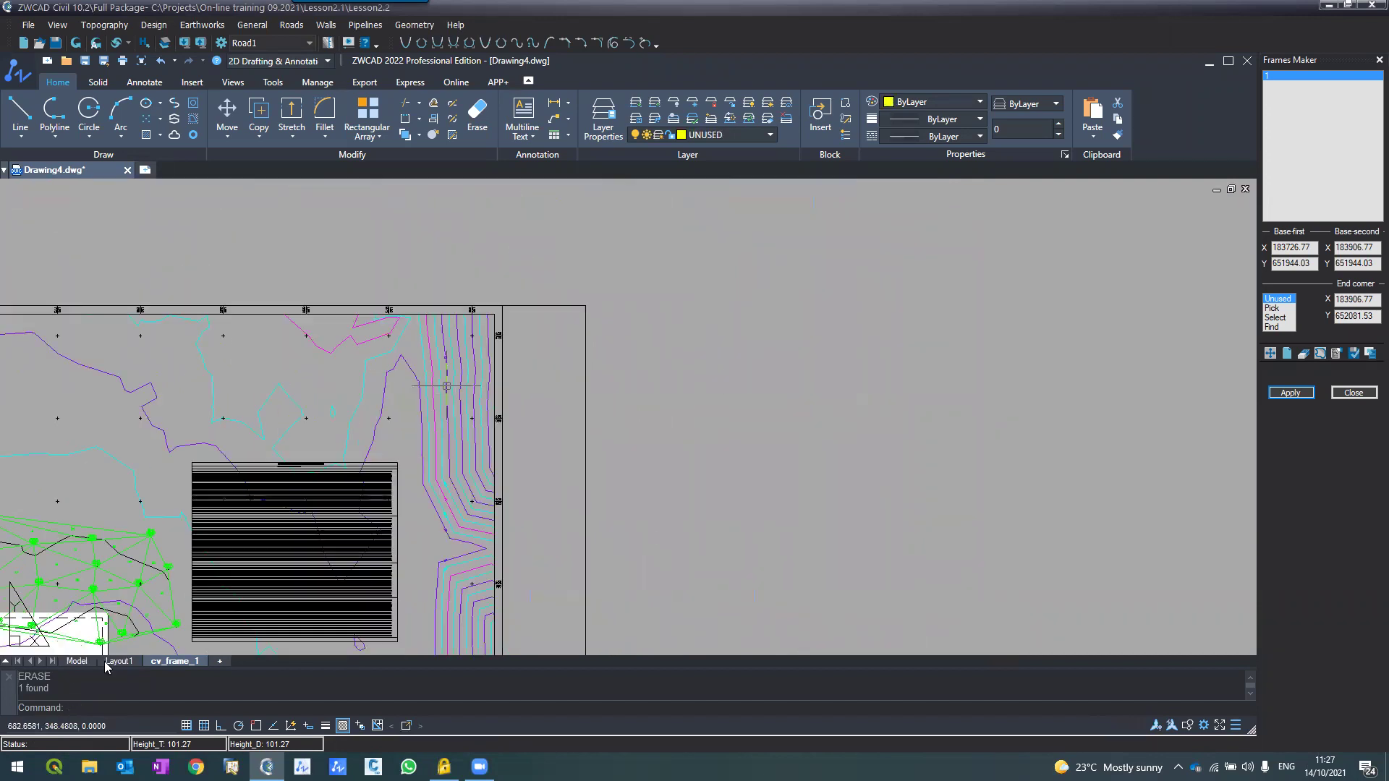
click(76, 662)
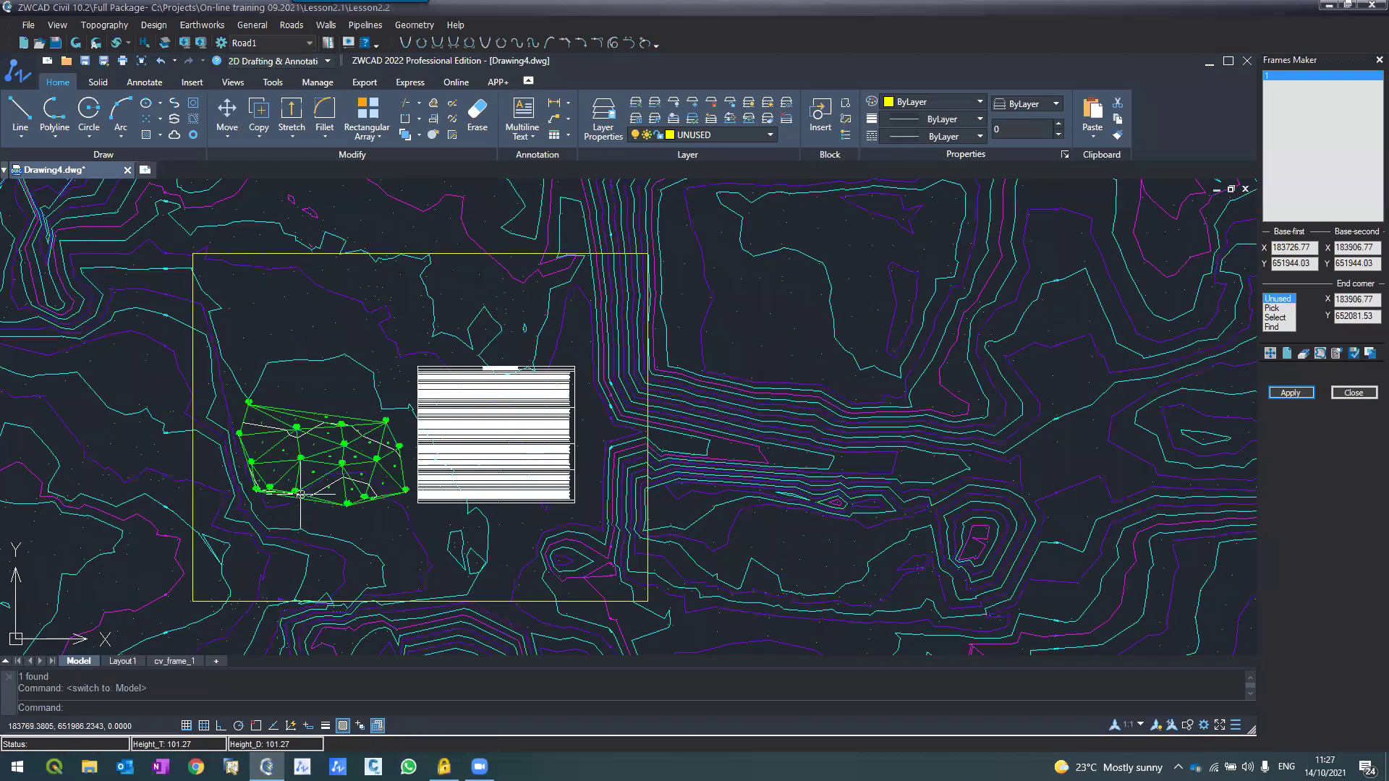
Step: Examine the A2 frame, the triangulated mesh and the Triangles Earthworks report table in model space
scroll(509, 487, down, 5)
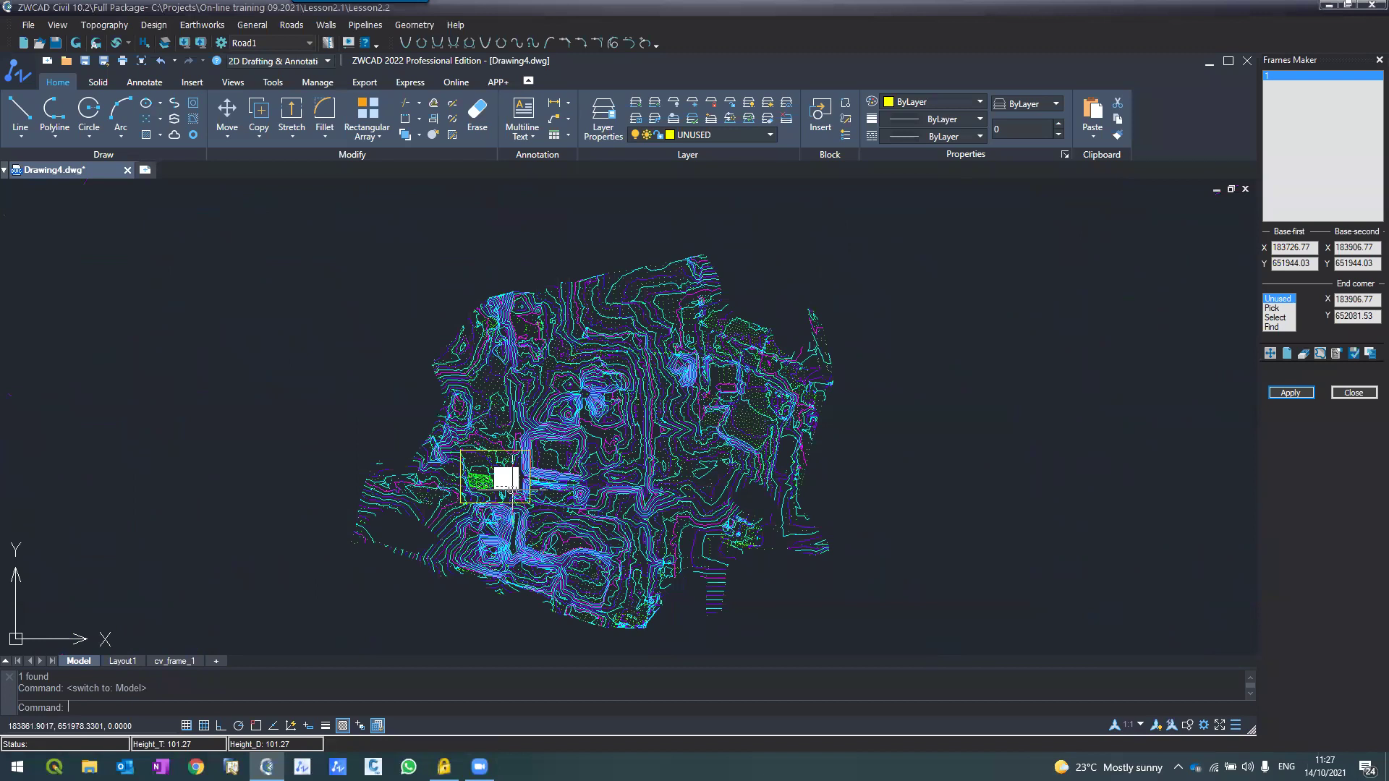
scroll(506, 484, up, 5)
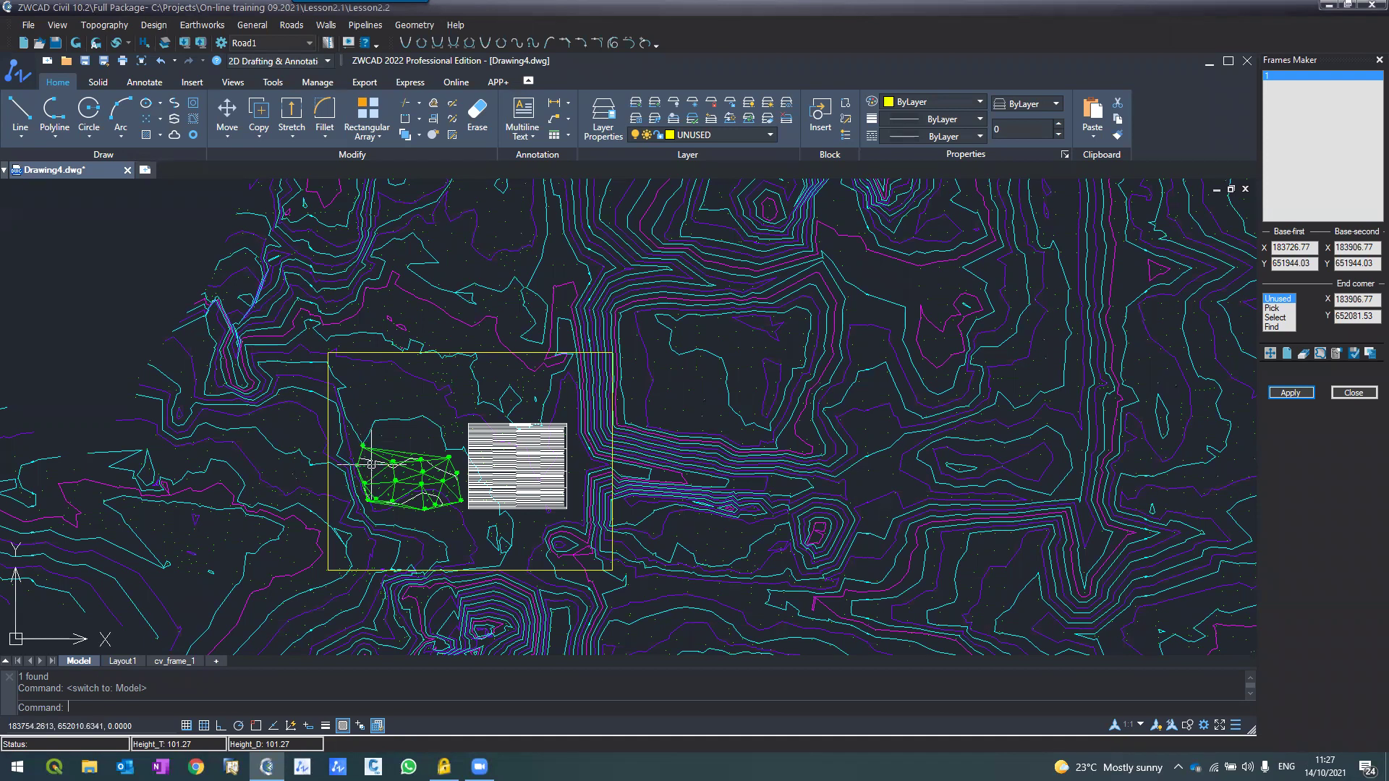
scroll(371, 464, up, 2)
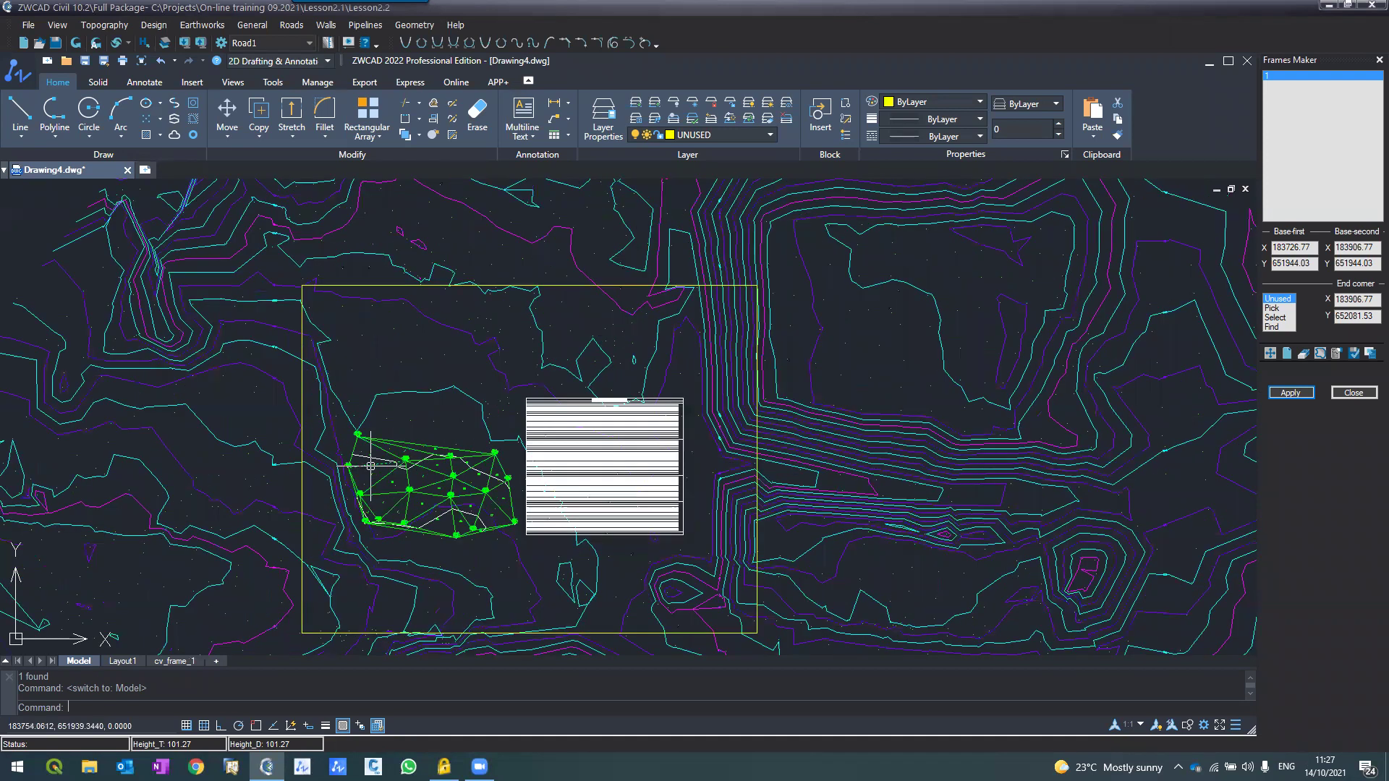
scroll(371, 466, up, 8)
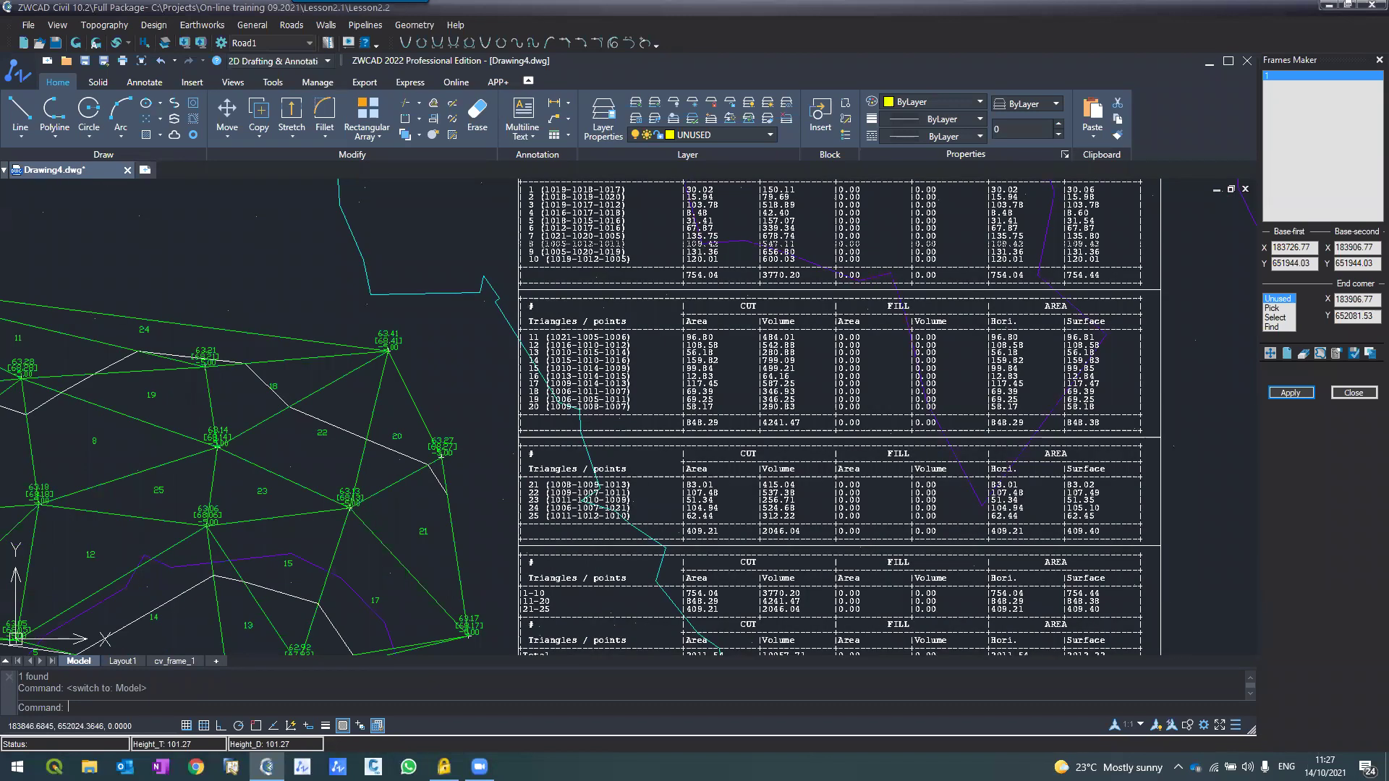
scroll(497, 286, down, 2)
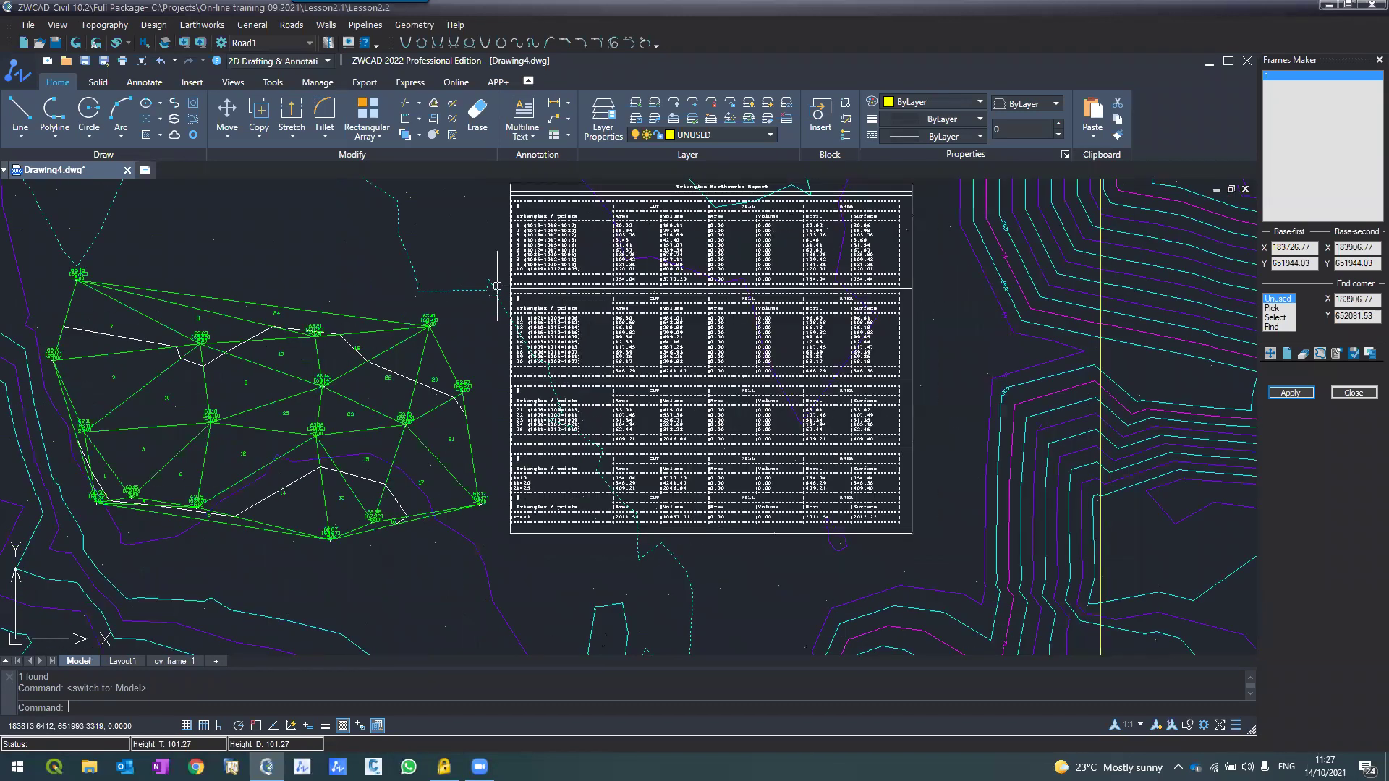
scroll(497, 287, down, 2)
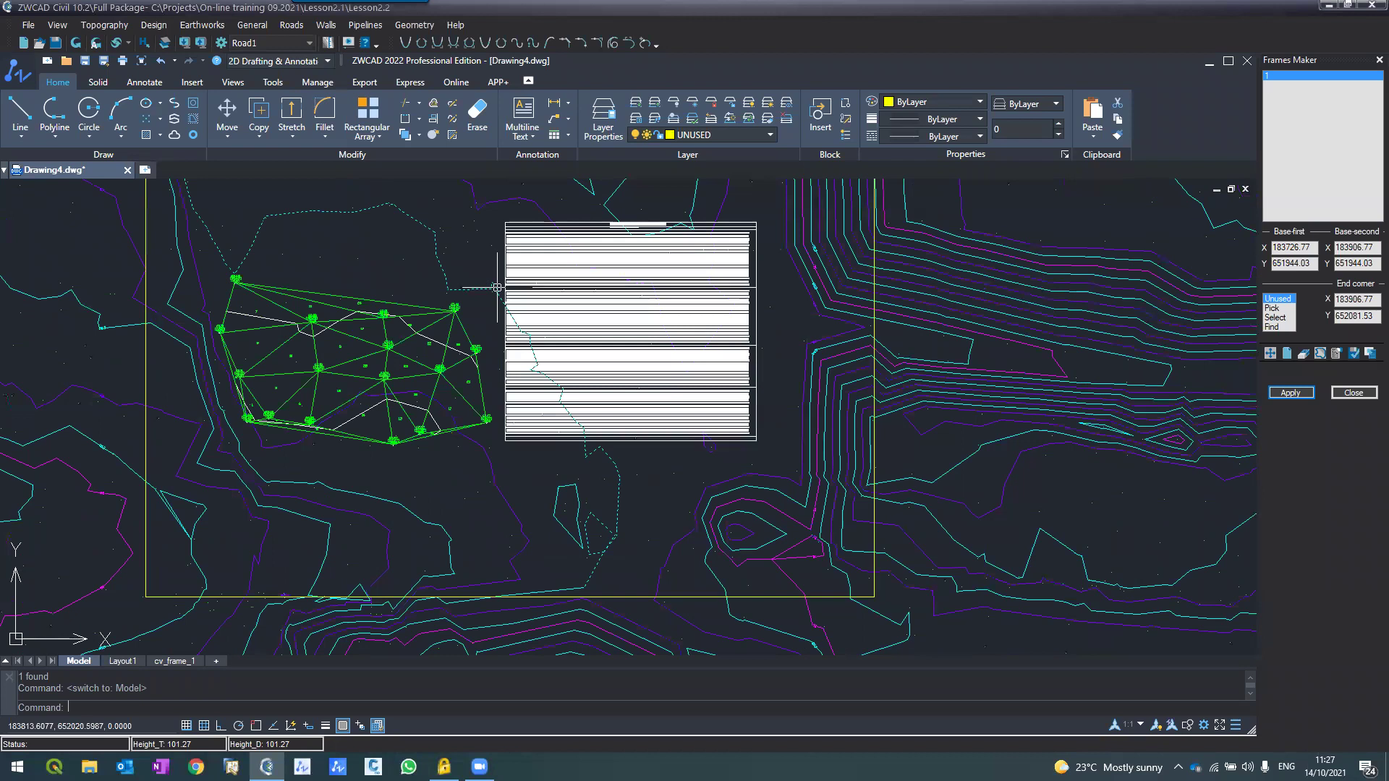
scroll(497, 286, down, 2)
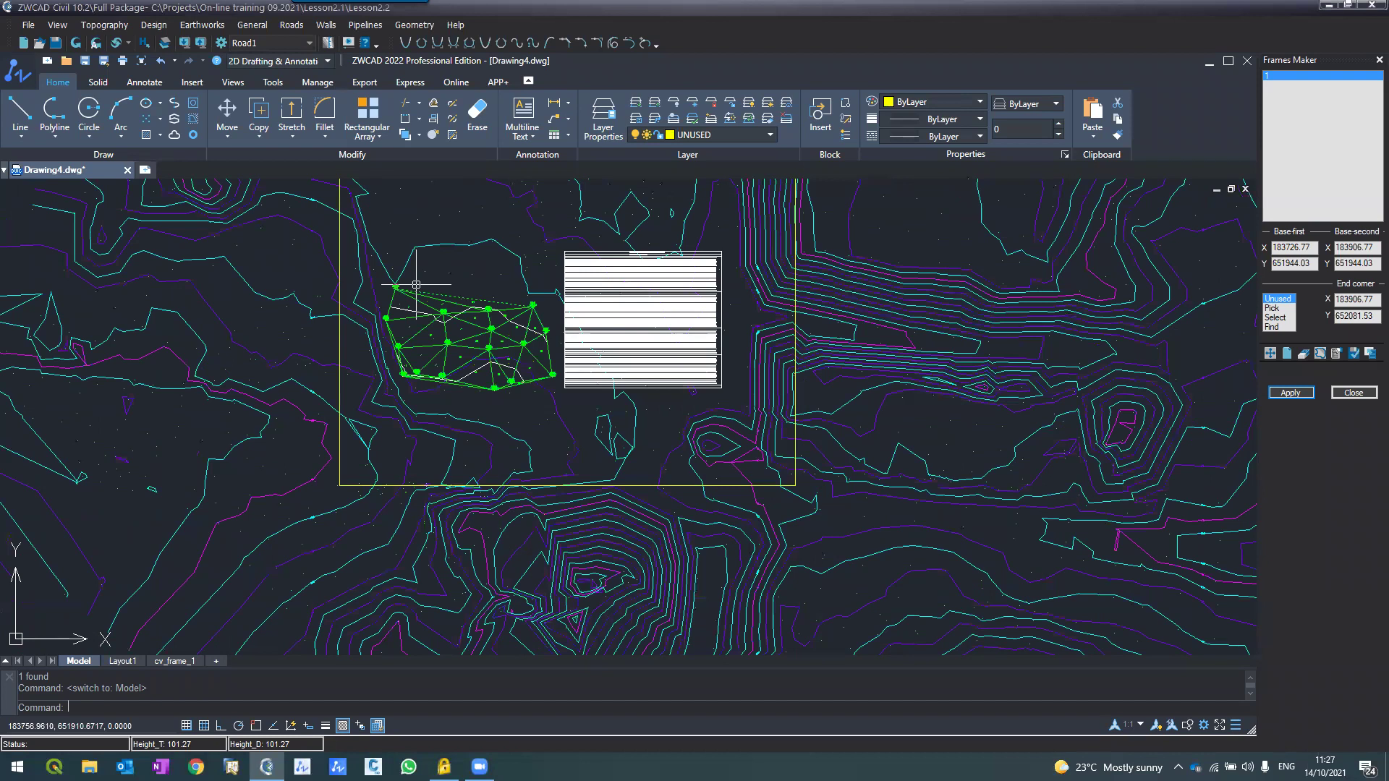
scroll(424, 326, down, 4)
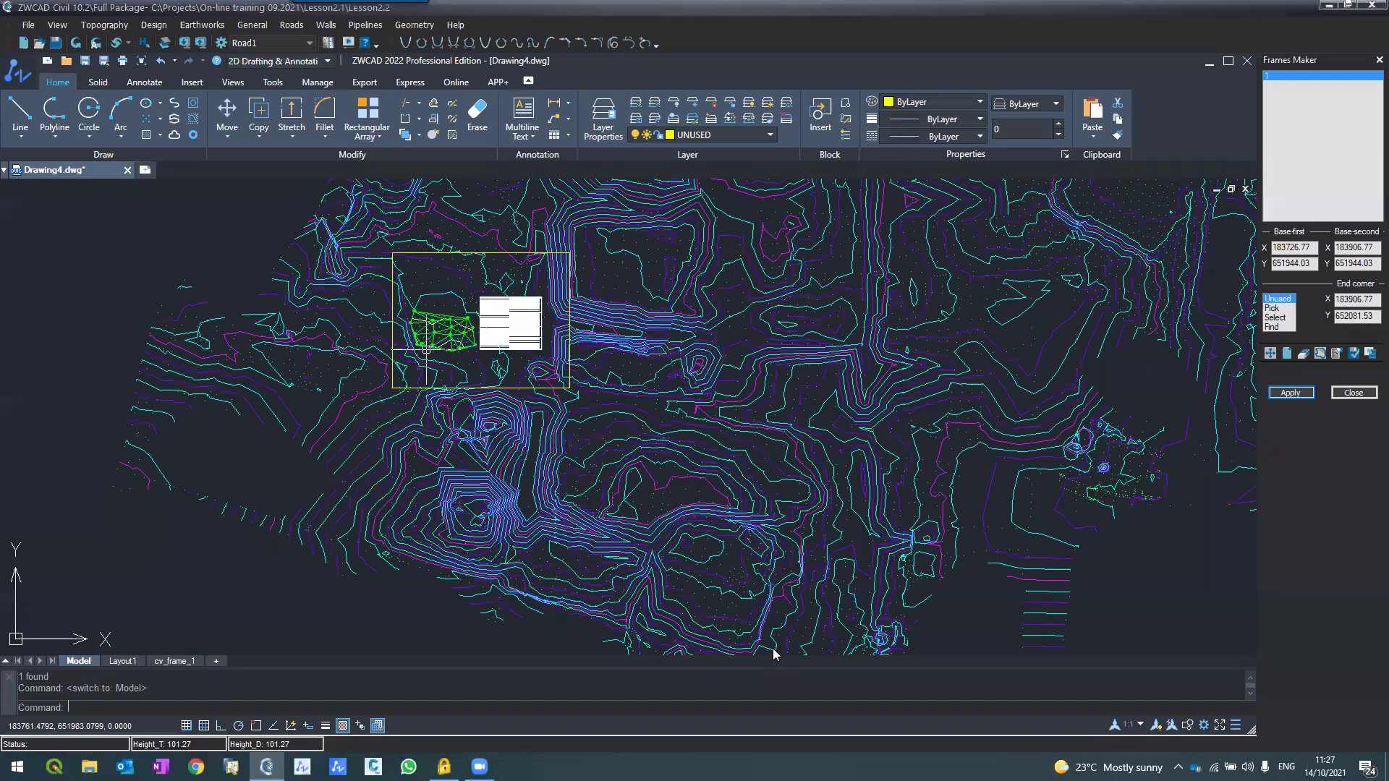
Step: Inspect the contour map surrounding the A2 frame, and close the Frames Maker function
scroll(428, 354, up, 2)
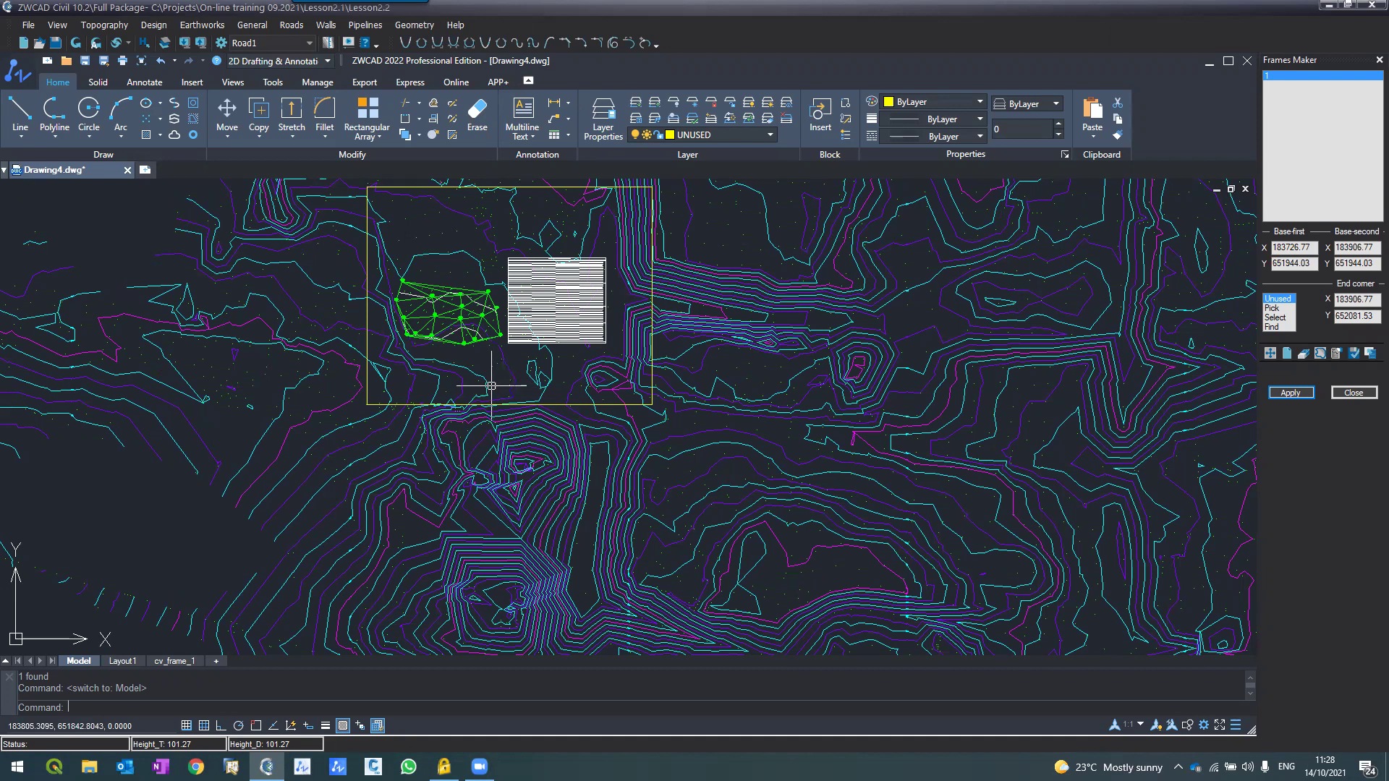
scroll(492, 386, down, 4)
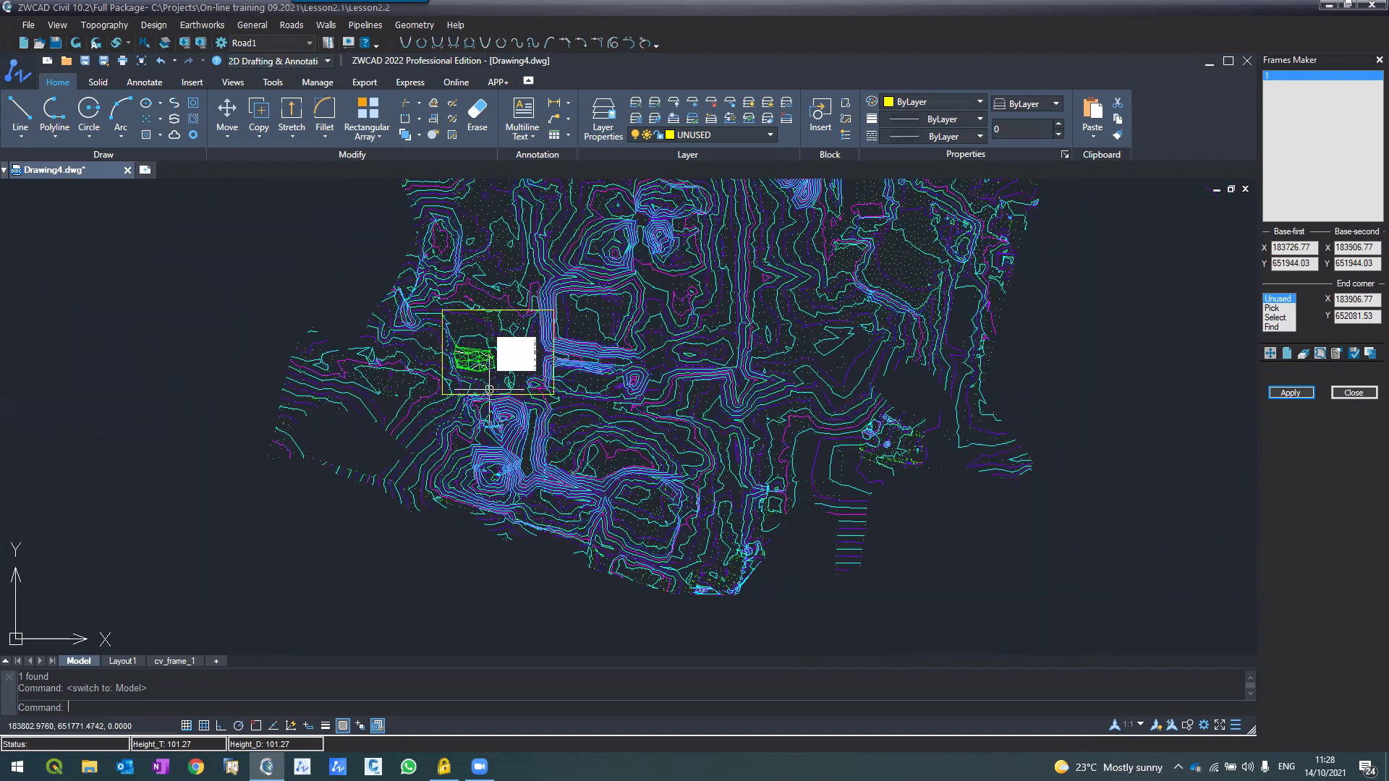
scroll(574, 446, up, 4)
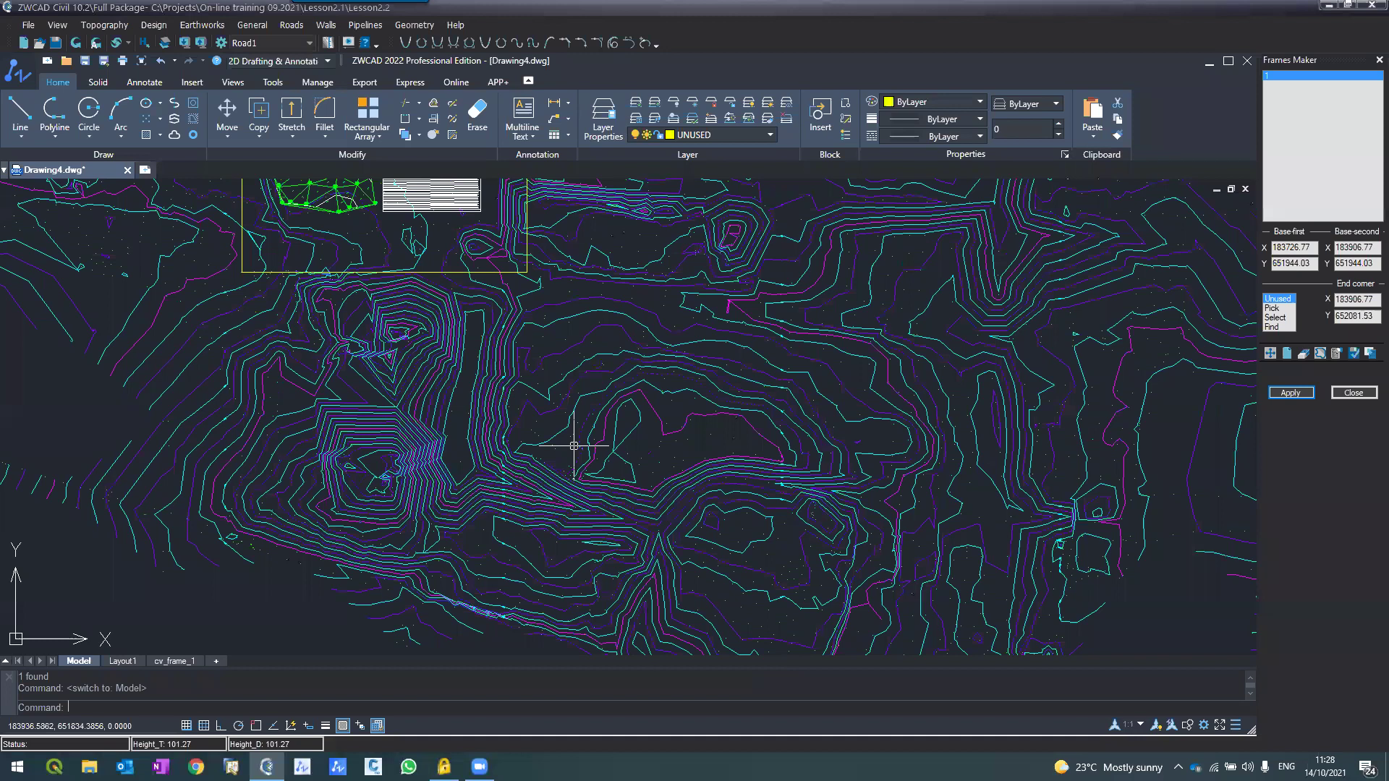
middle_drag(413, 217, 423, 399)
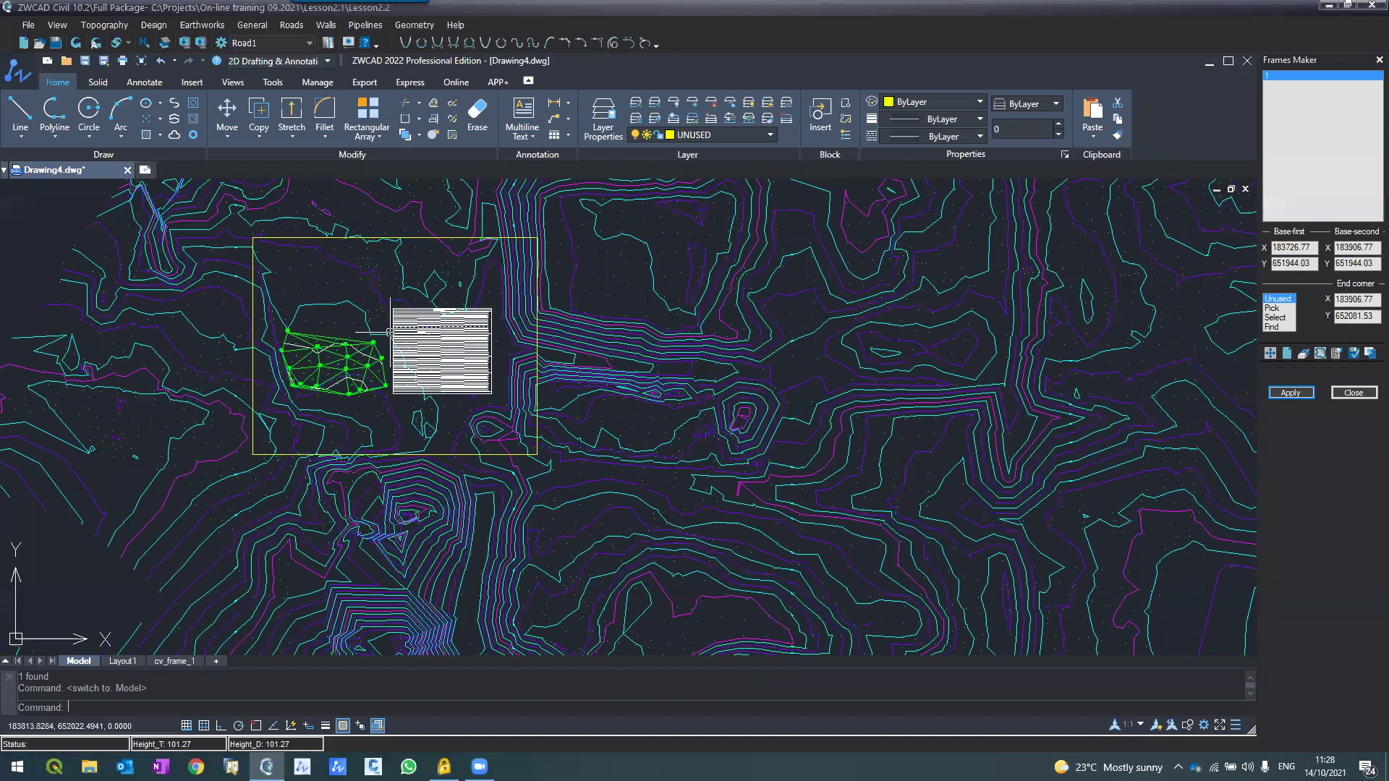
scroll(390, 332, down, 5)
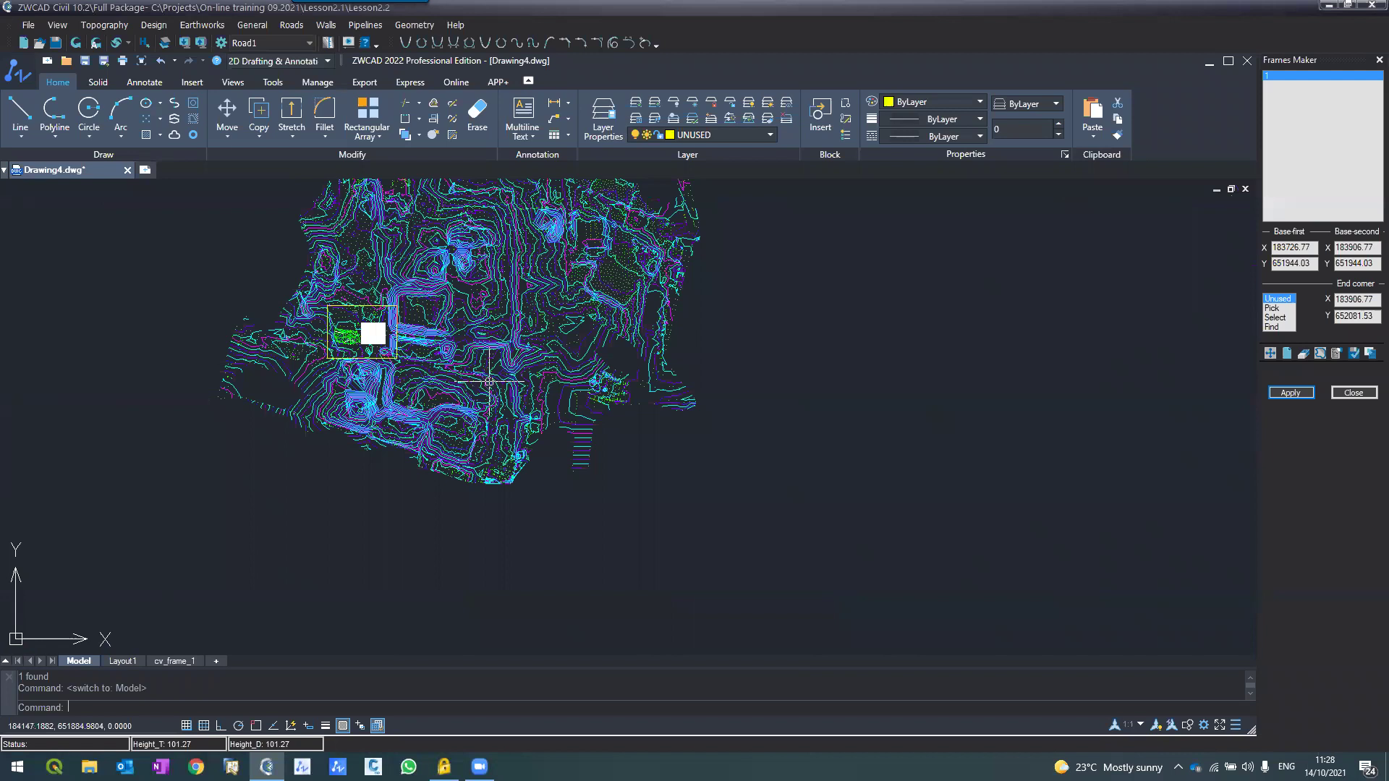
scroll(490, 382, up, 5)
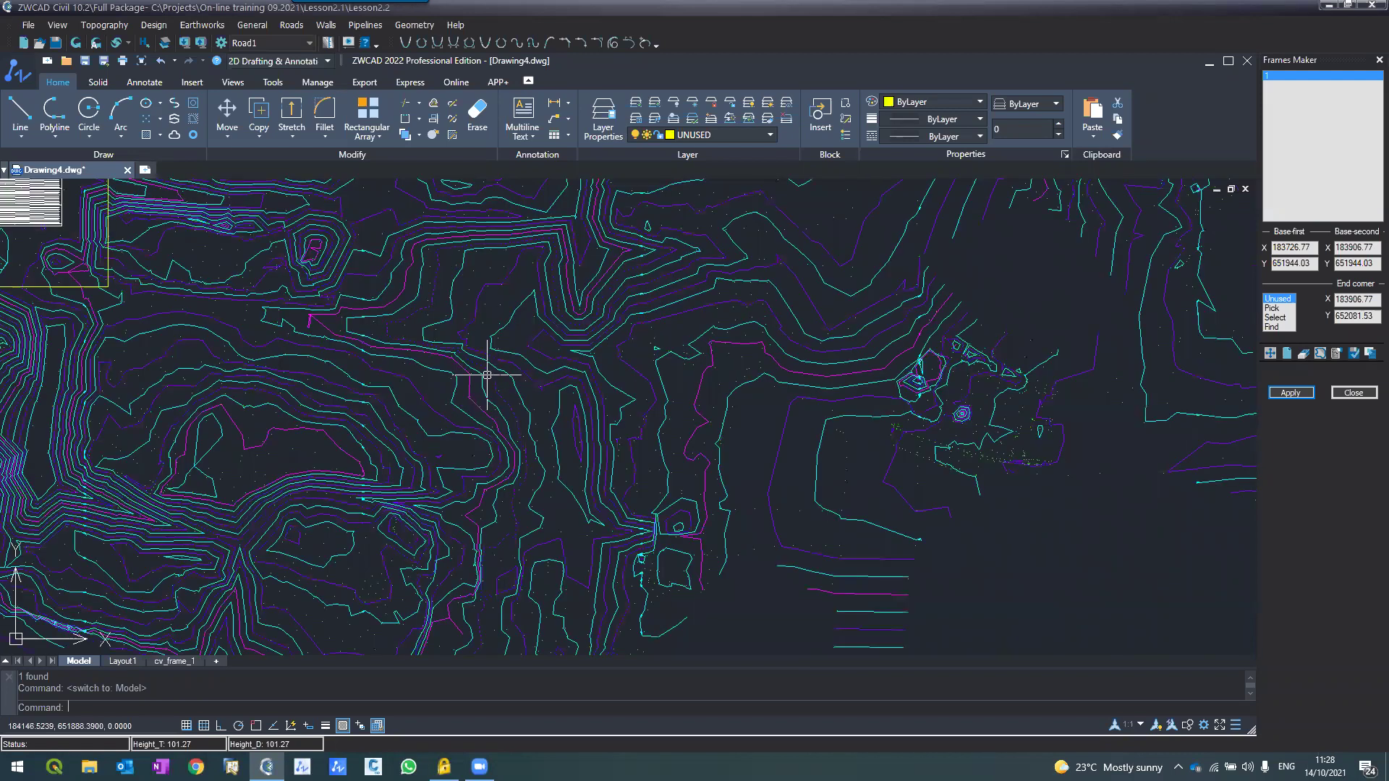
scroll(487, 375, down, 10)
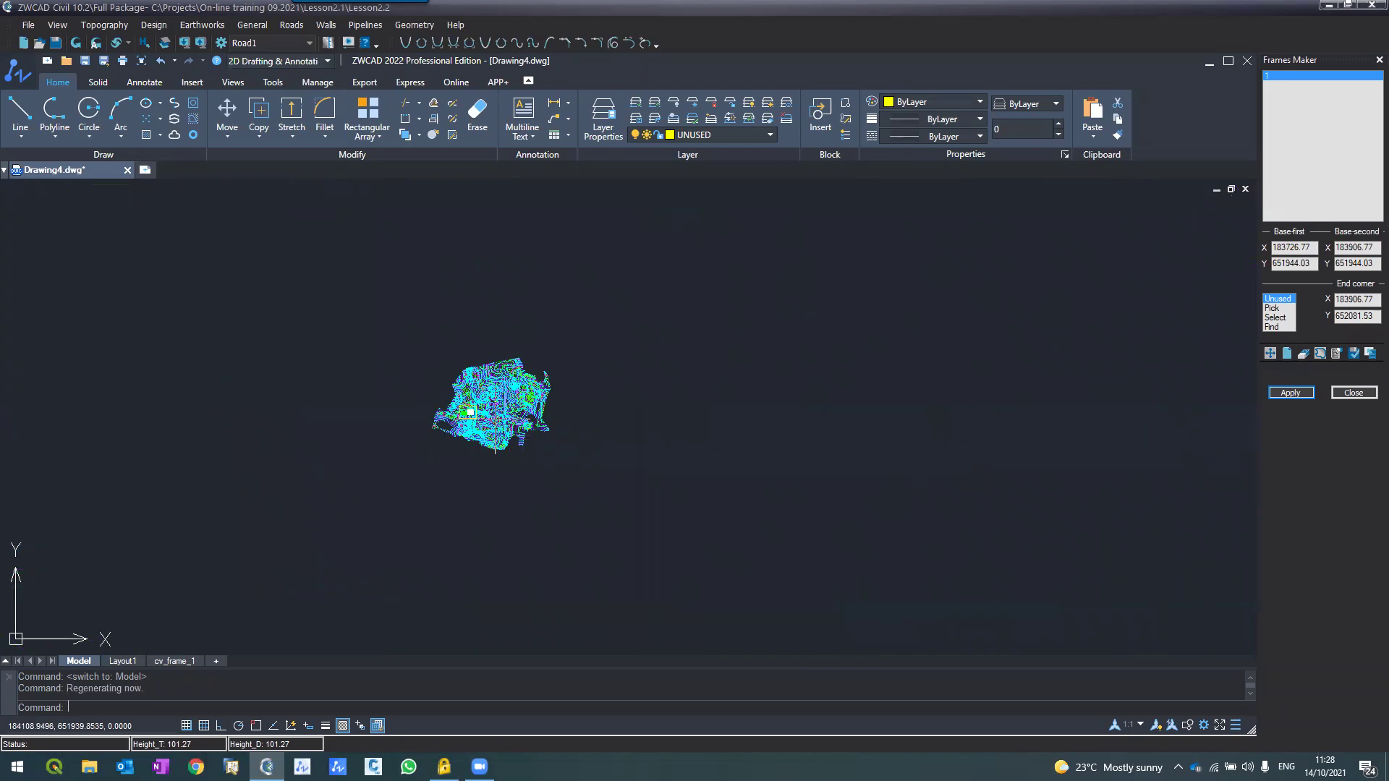
scroll(492, 391, up, 5)
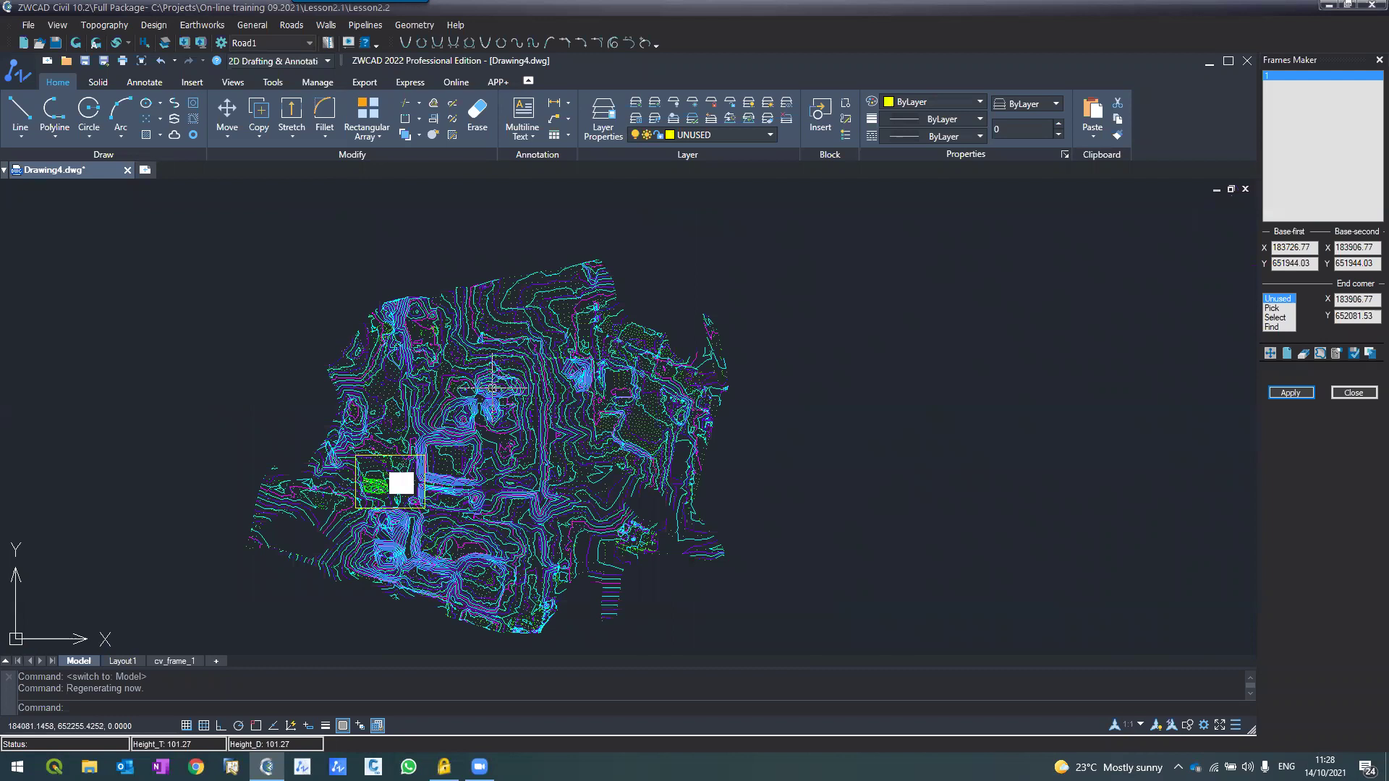
scroll(500, 402, up, 4)
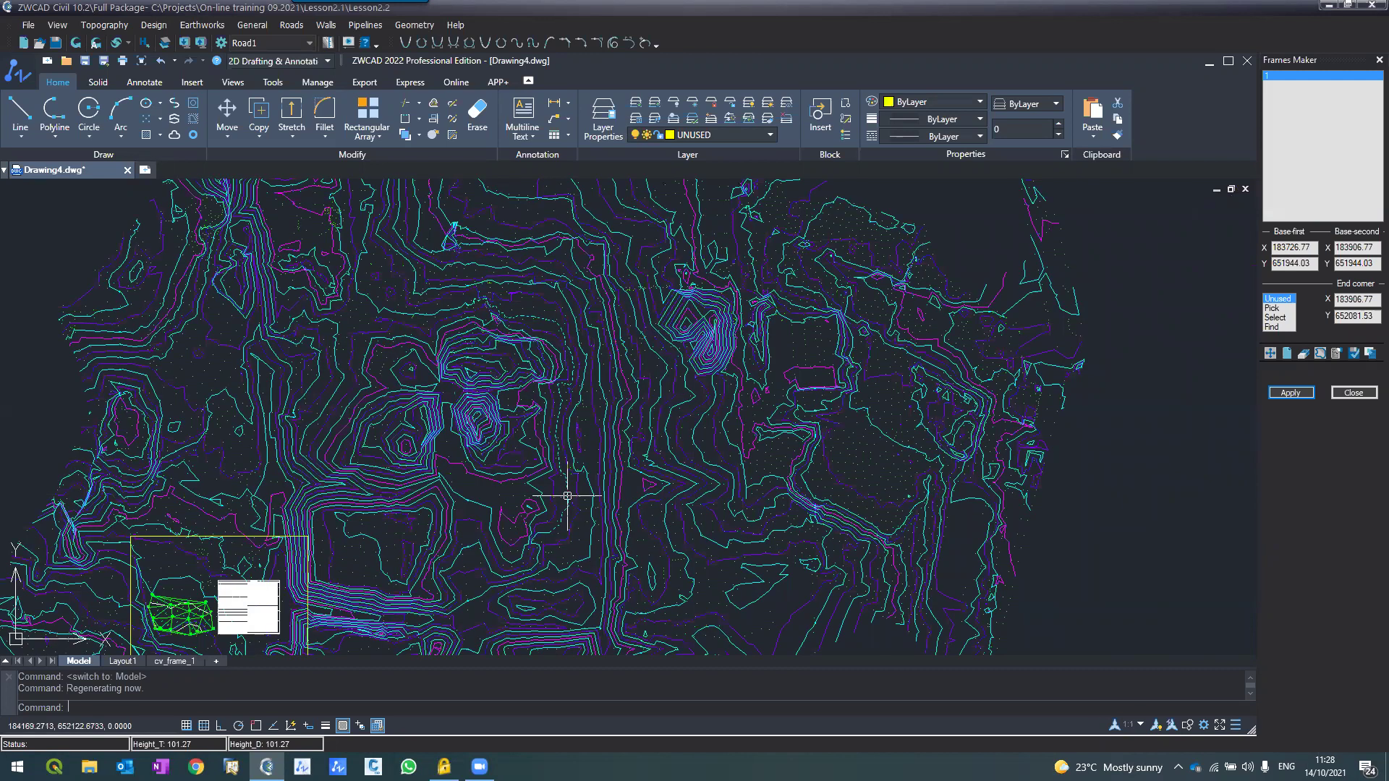
scroll(627, 505, up, 2)
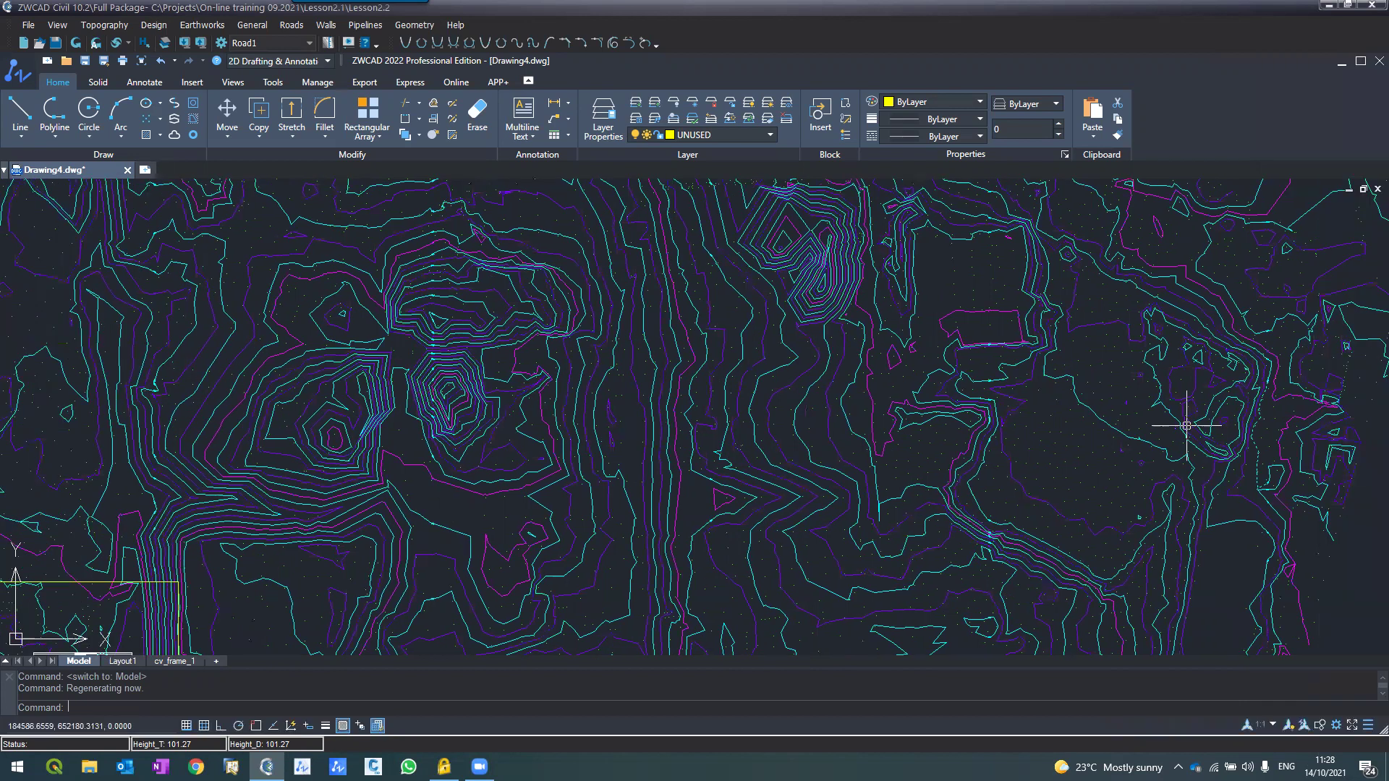
middle_drag(676, 427, 616, 409)
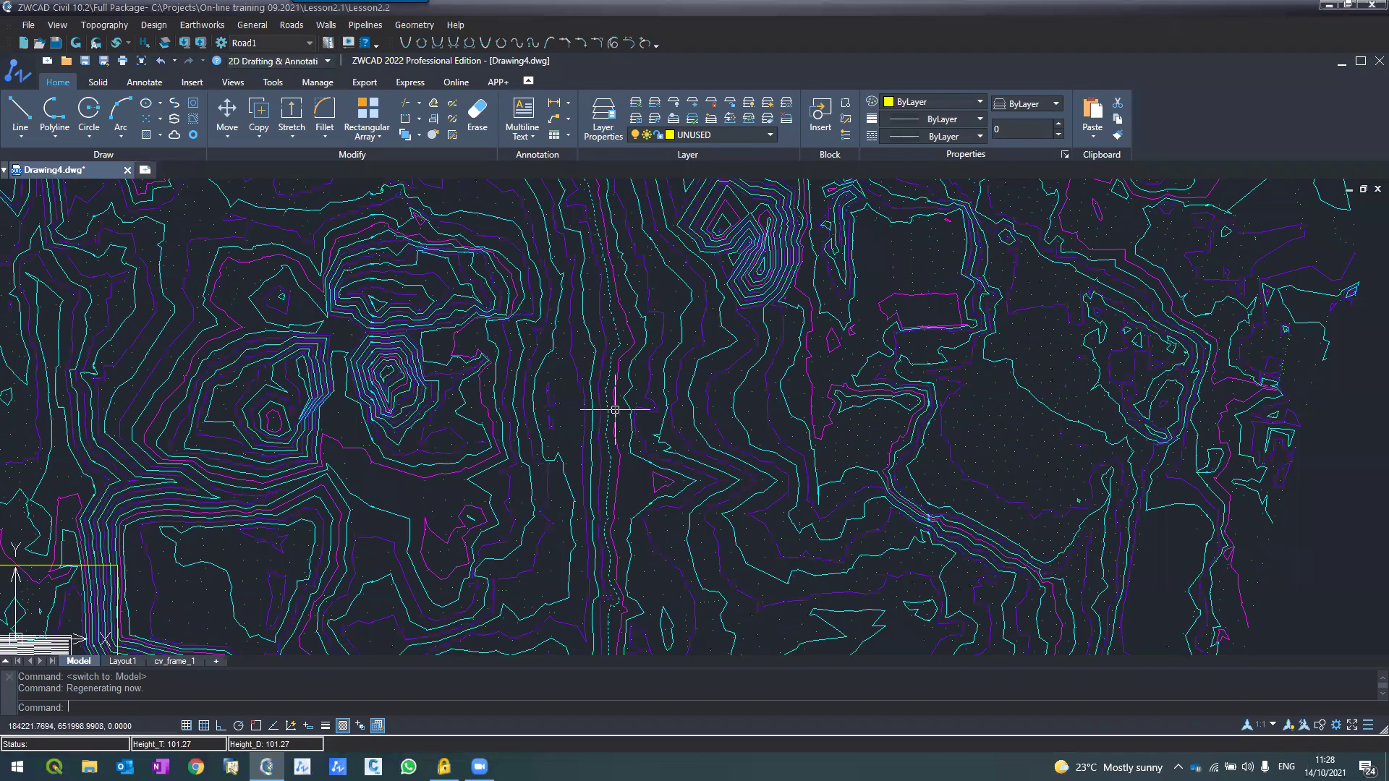
scroll(615, 410, up, 2)
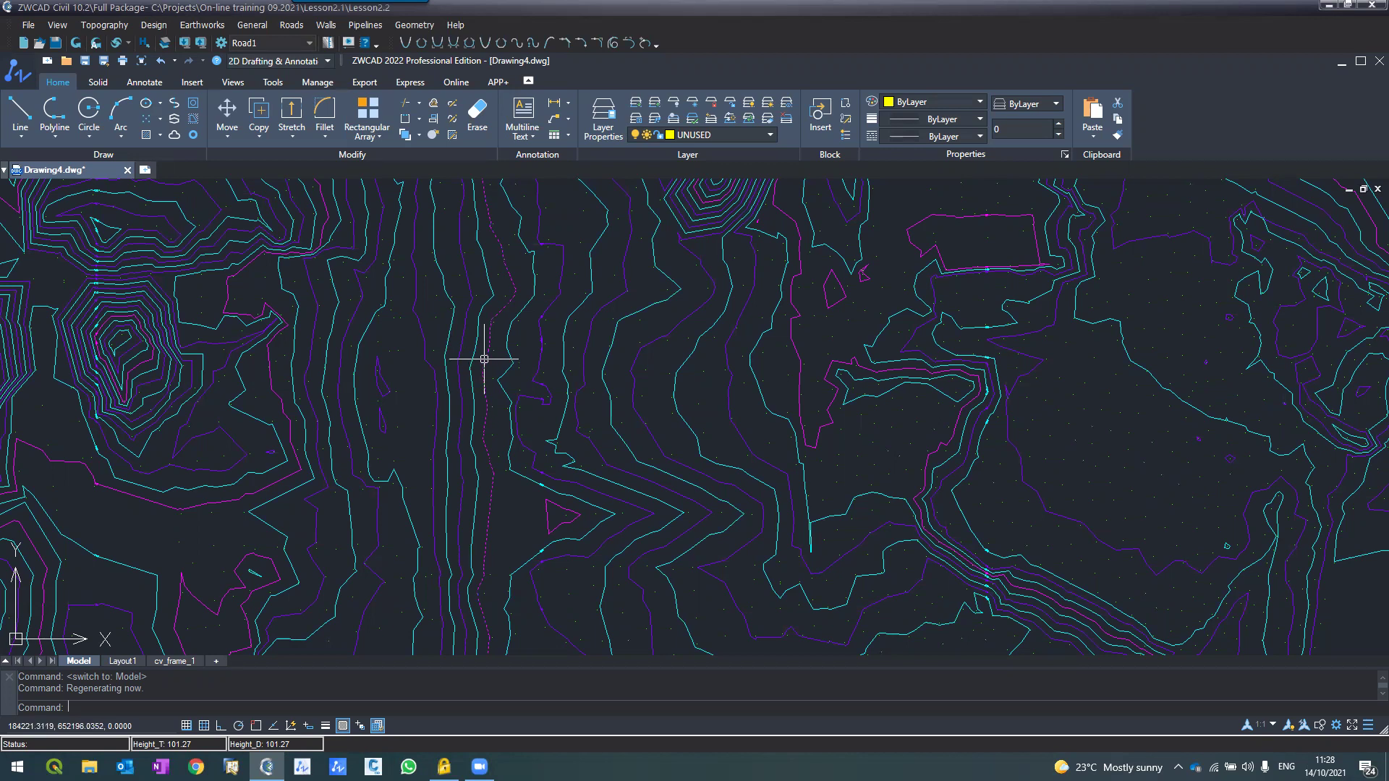
Step: Save the drawing as Lesson2.2_.dwg and open the layer manager
scroll(484, 359, down, 2)
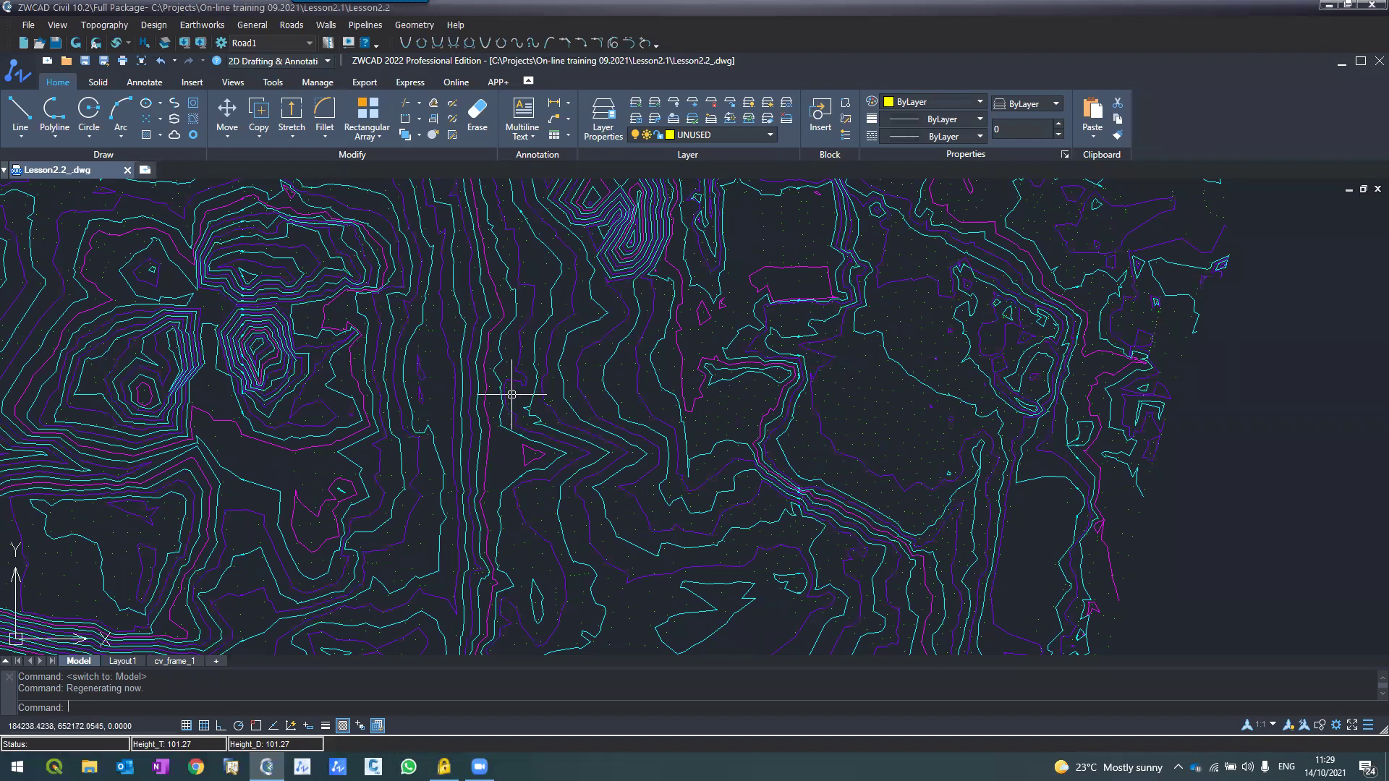
scroll(512, 394, up, 2)
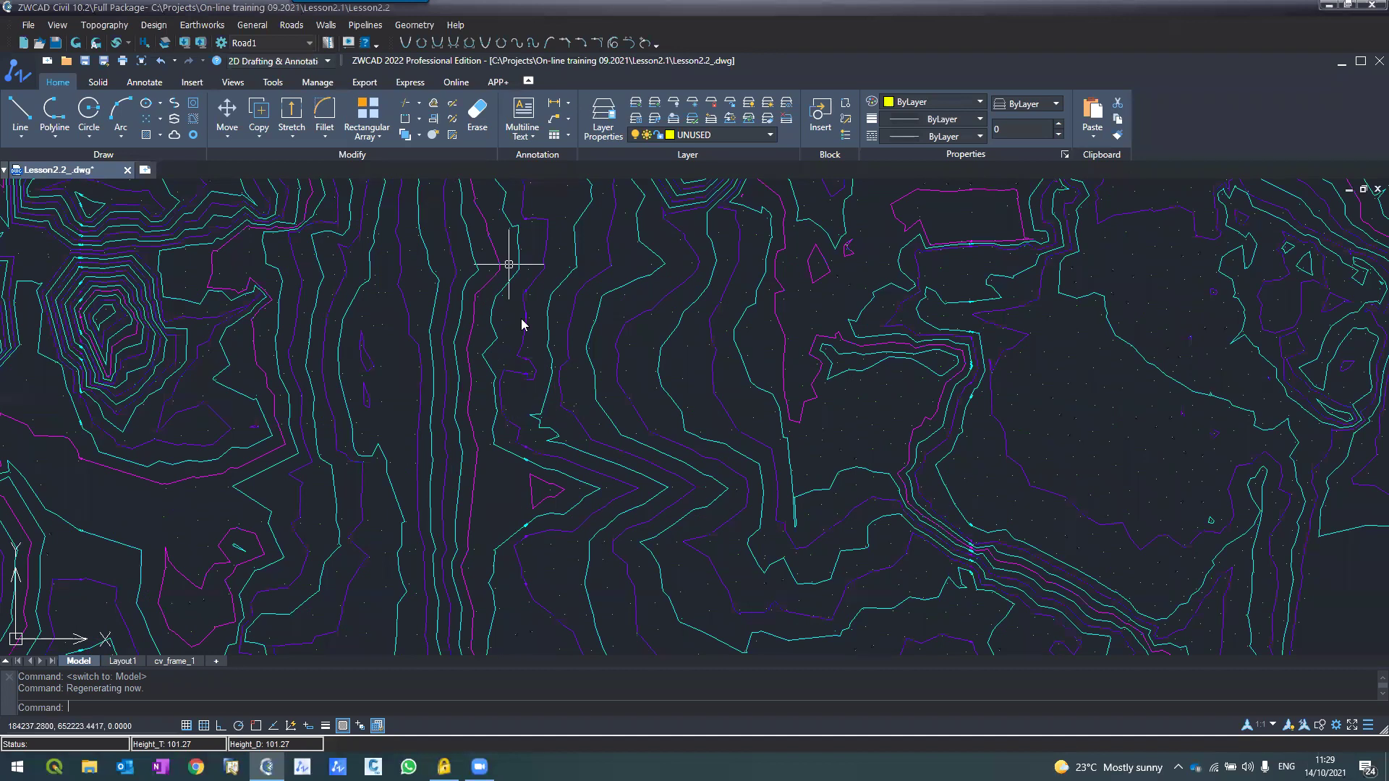
text(la)
key(Return)
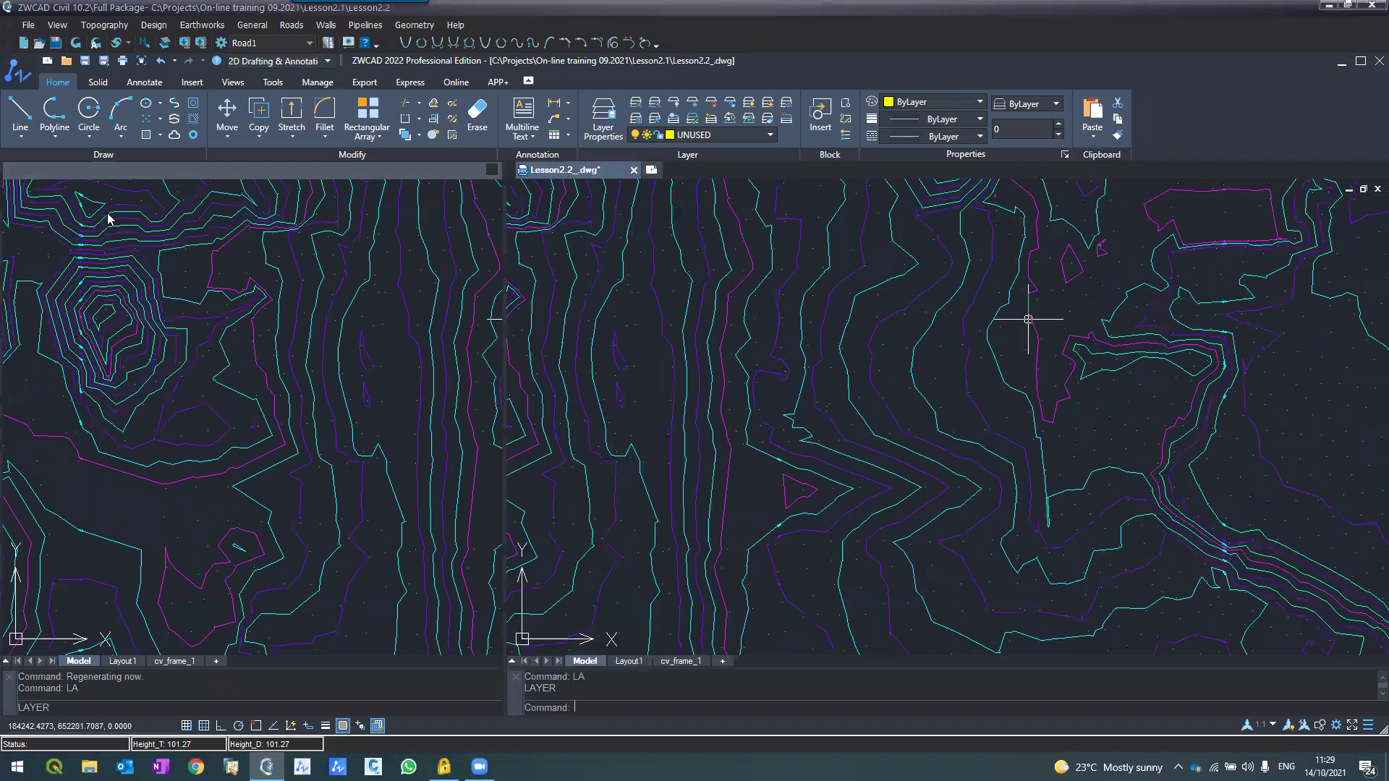
Step: Create a layer named LOTS with colour 53, make it the current layer, and close the layer manager
key(alt+n)
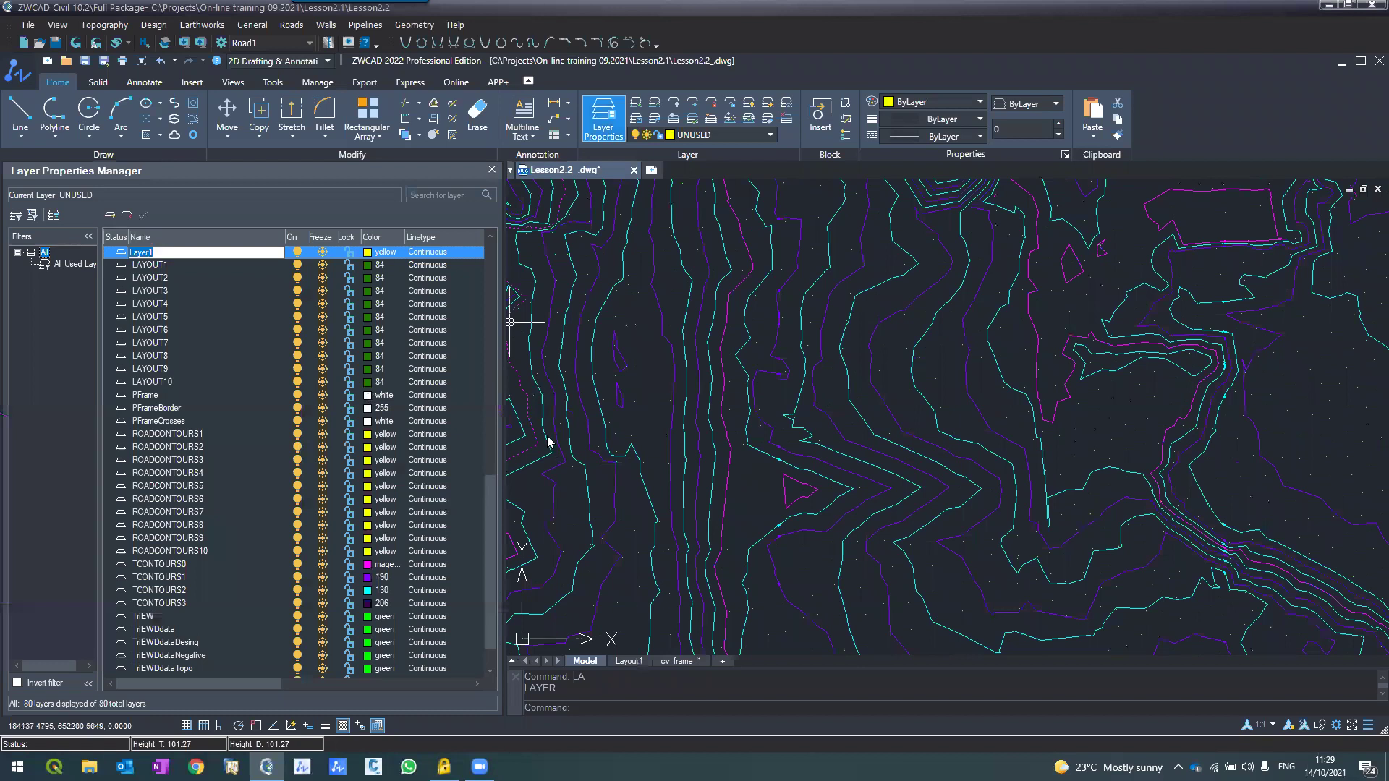
text(LOTS)
key(Return)
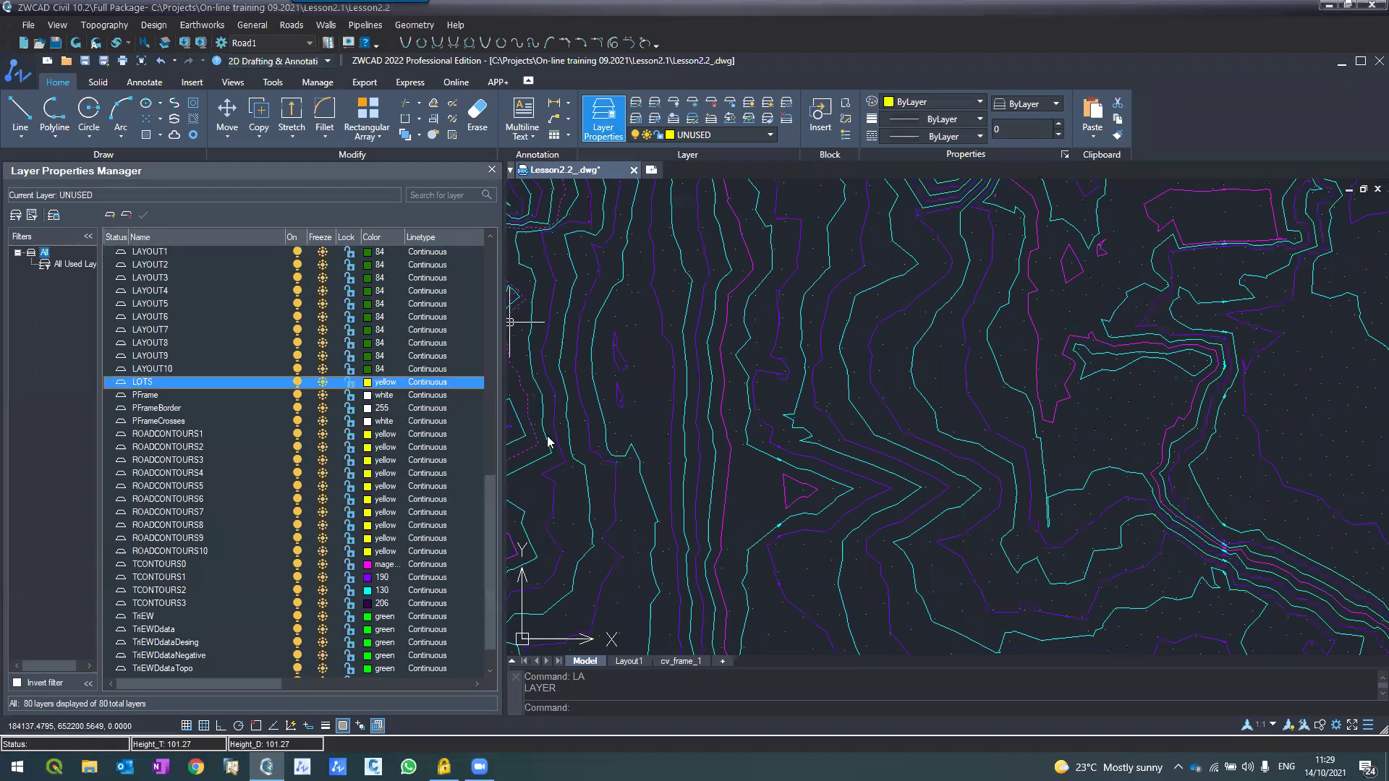
click(594, 365)
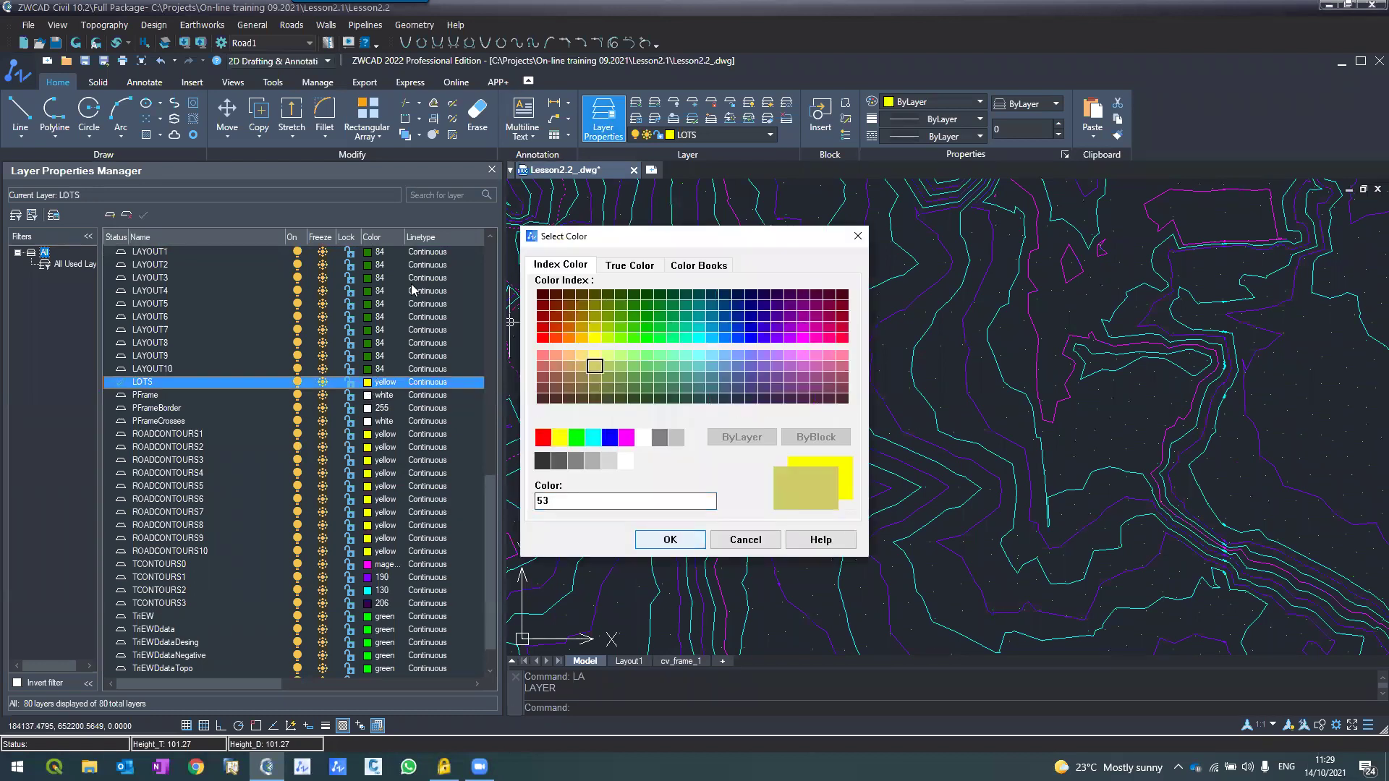
key(Return)
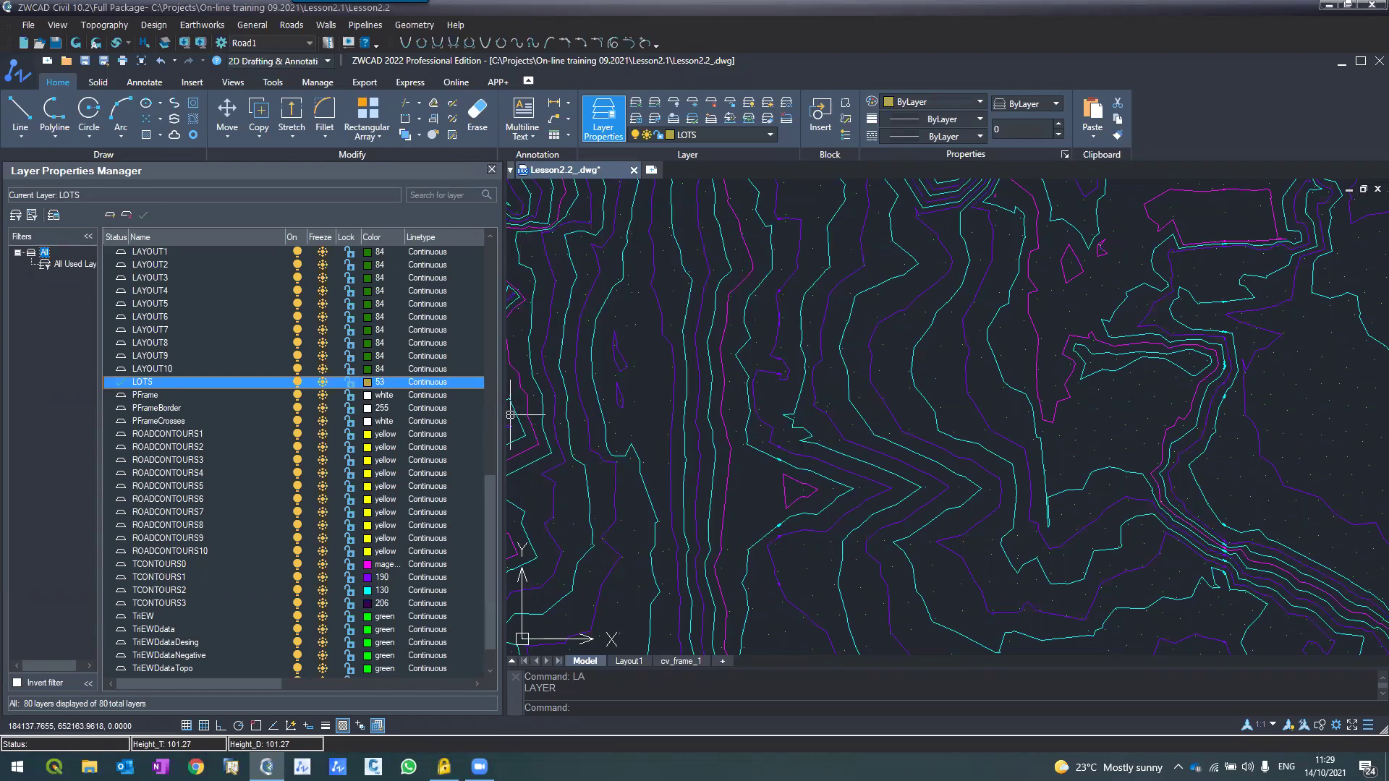
click(492, 170)
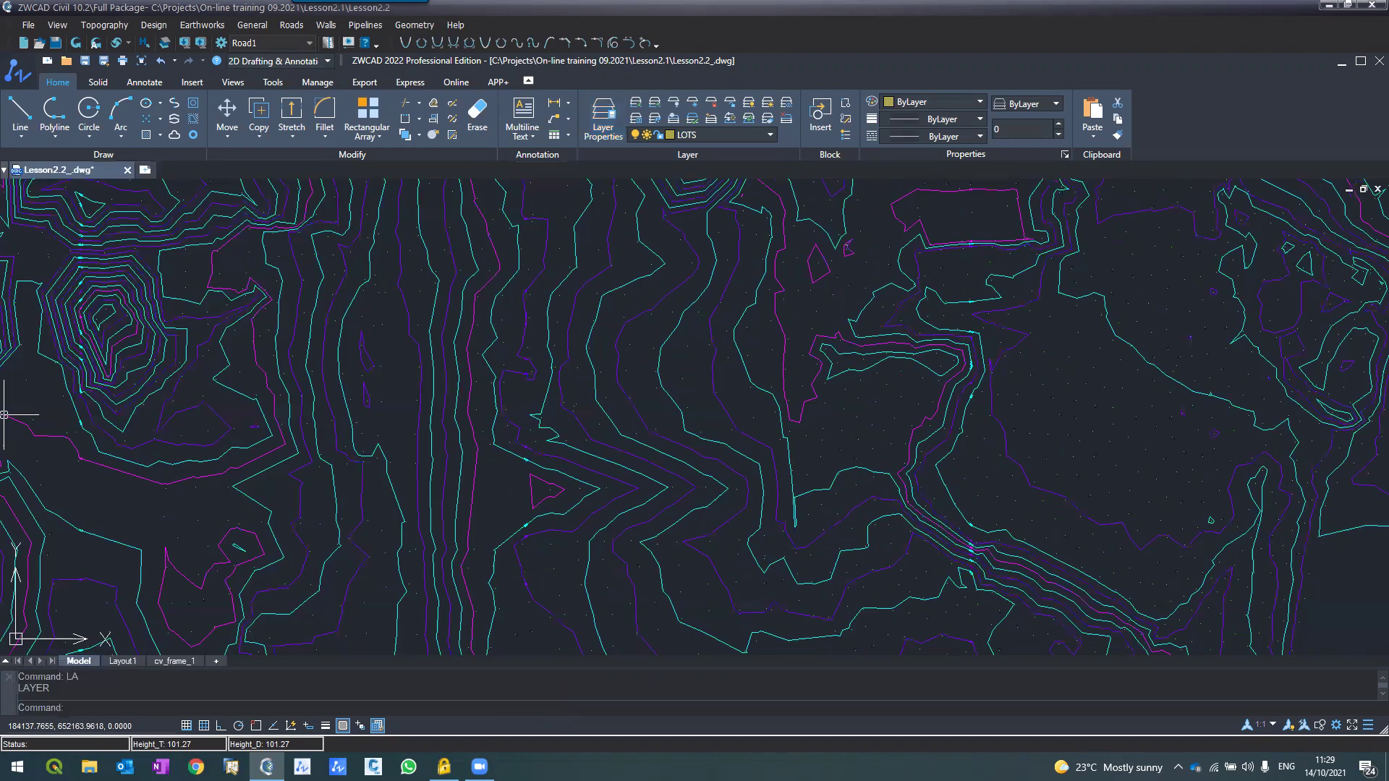
Step: Draw a closed rectangular lot polyline 25 by 20 units over the contours, with Ortho on
text(pl)
key(Return)
click(491, 462)
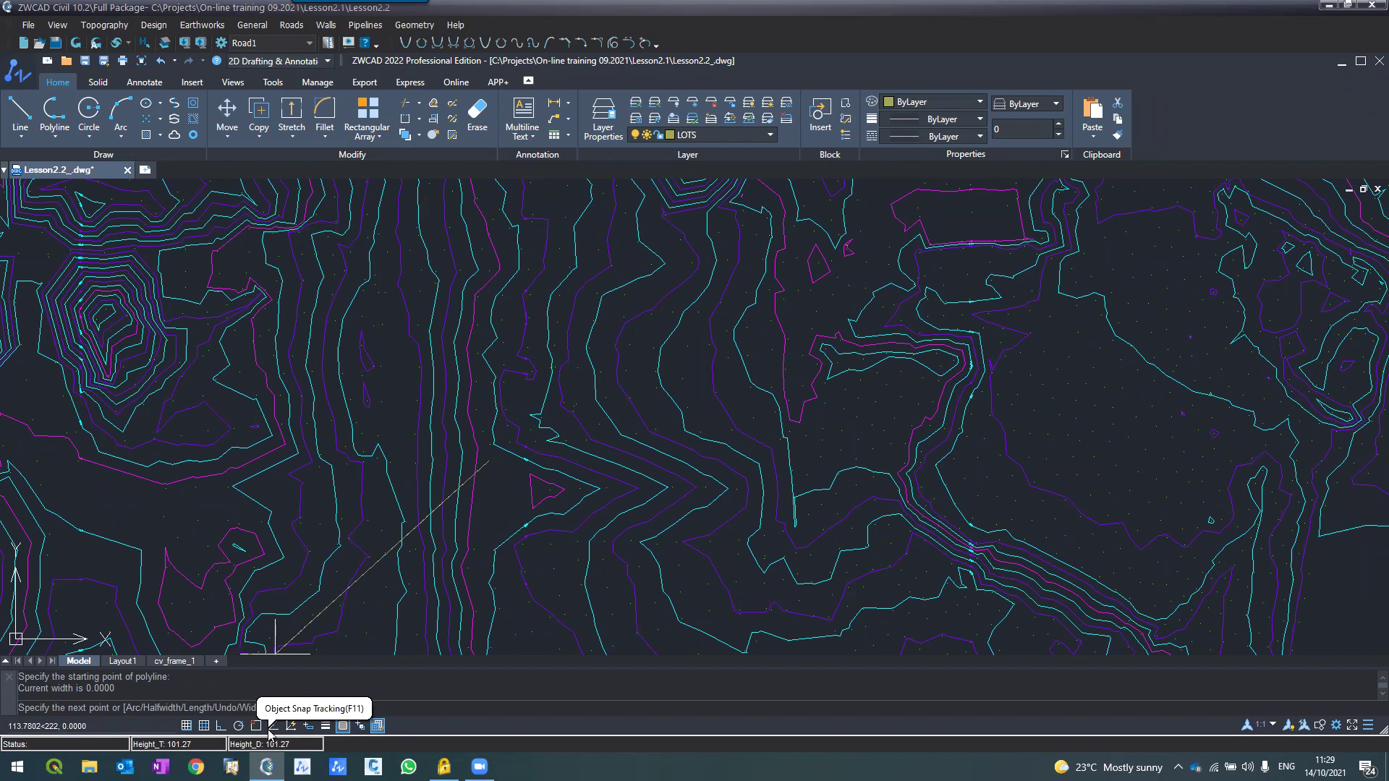
click(223, 727)
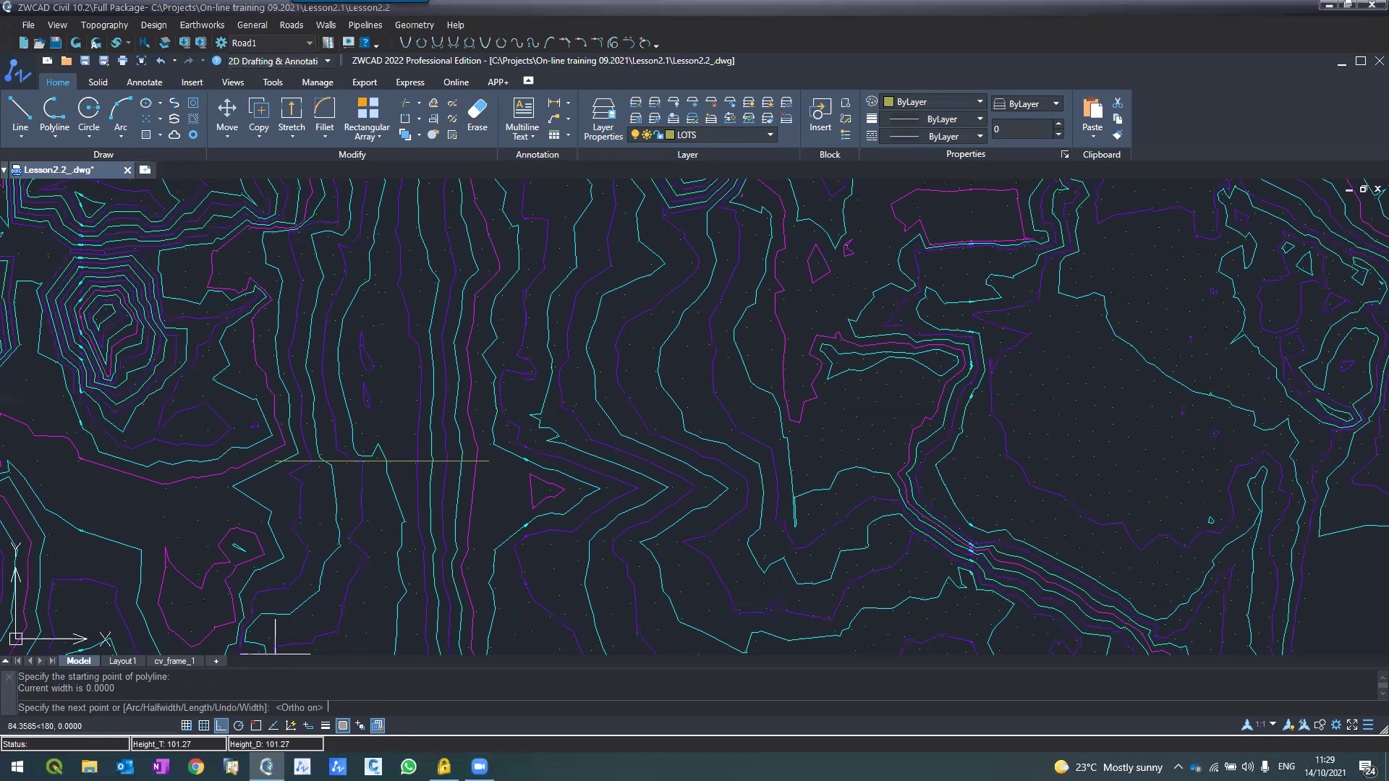
scroll(405, 466, up, 4)
text(20)
key(Return)
text(25)
key(Return)
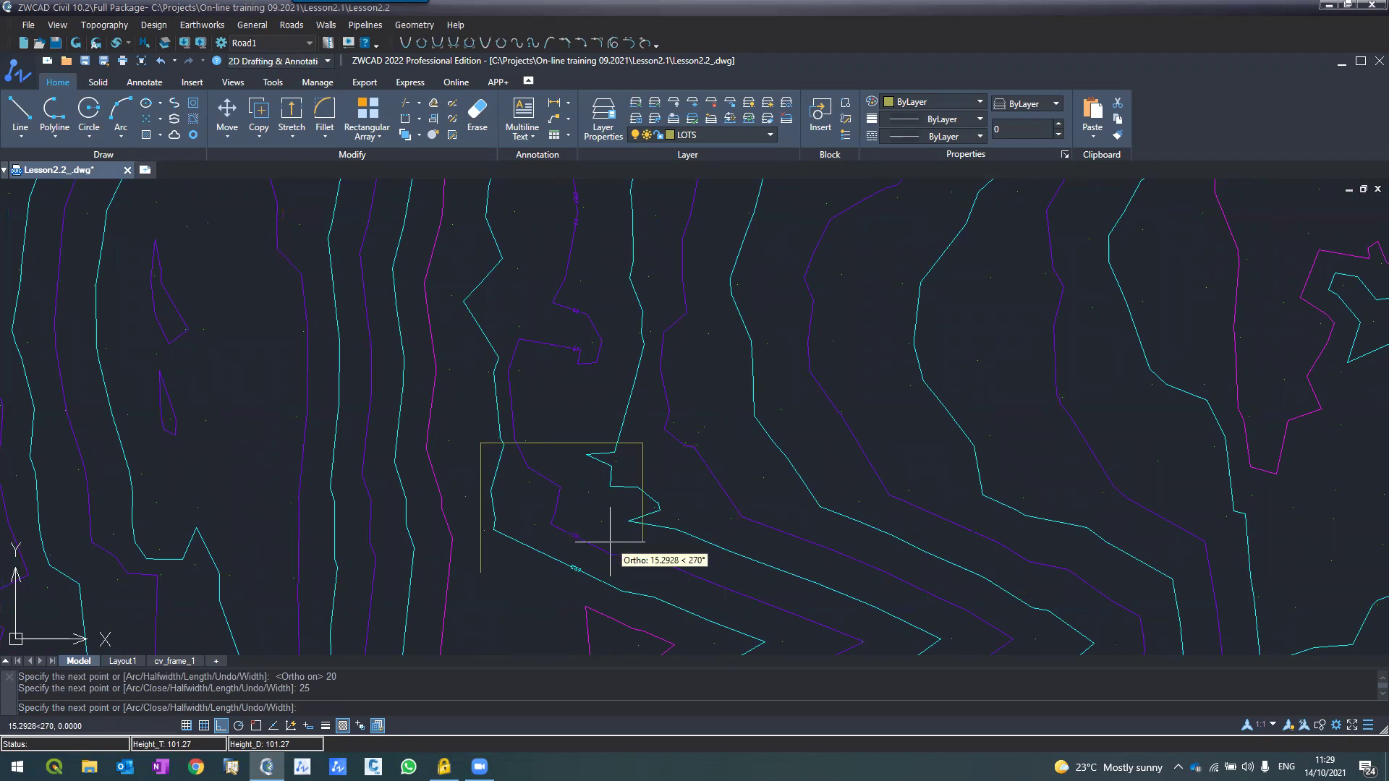
text(c)
key(Return)
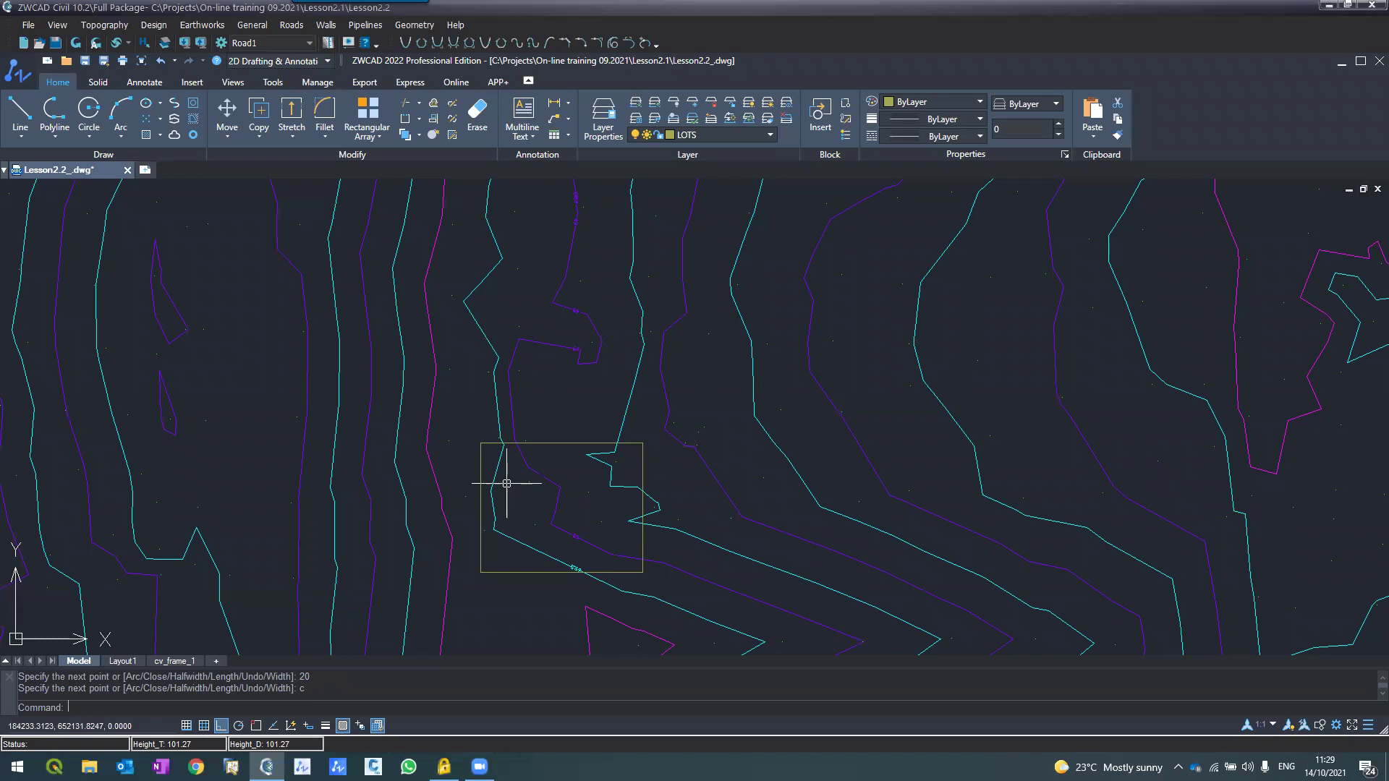
scroll(507, 484, down, 2)
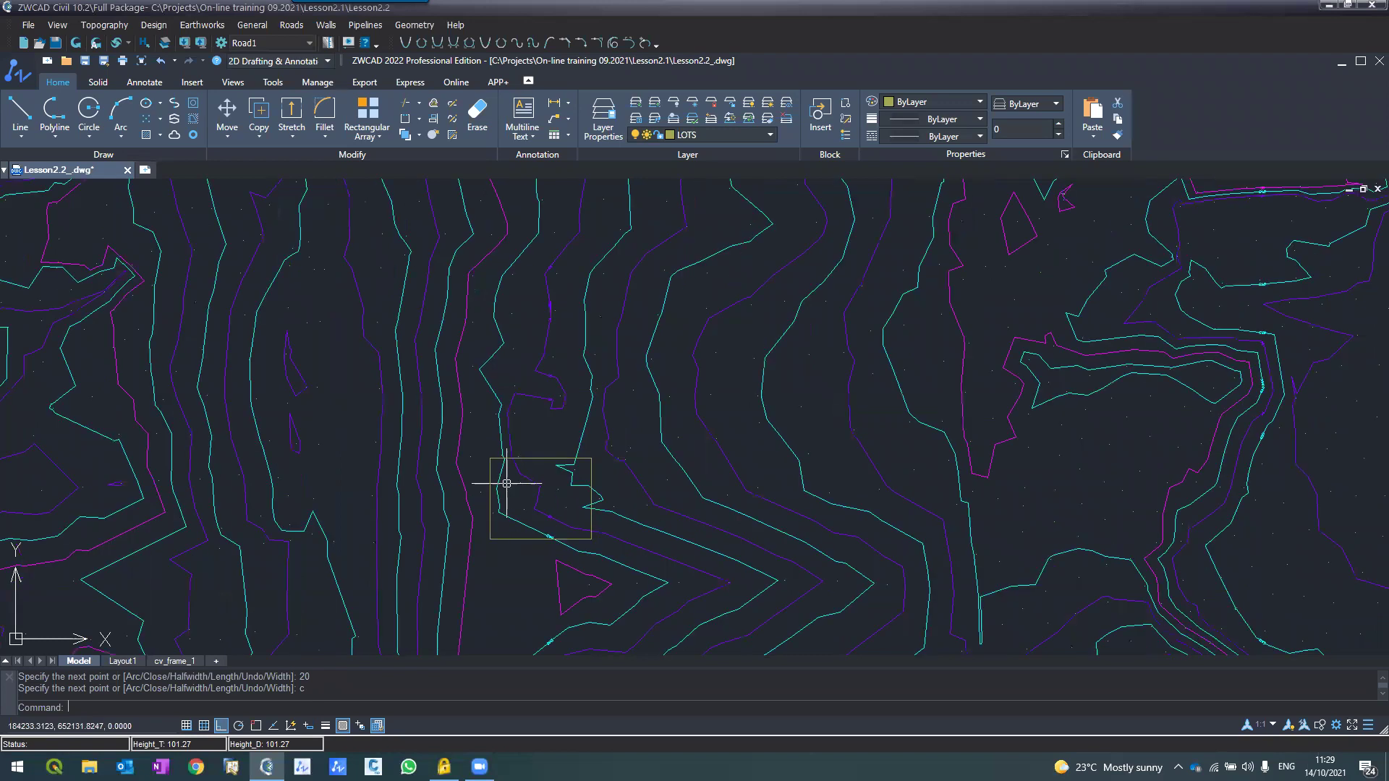
scroll(506, 483, down, 2)
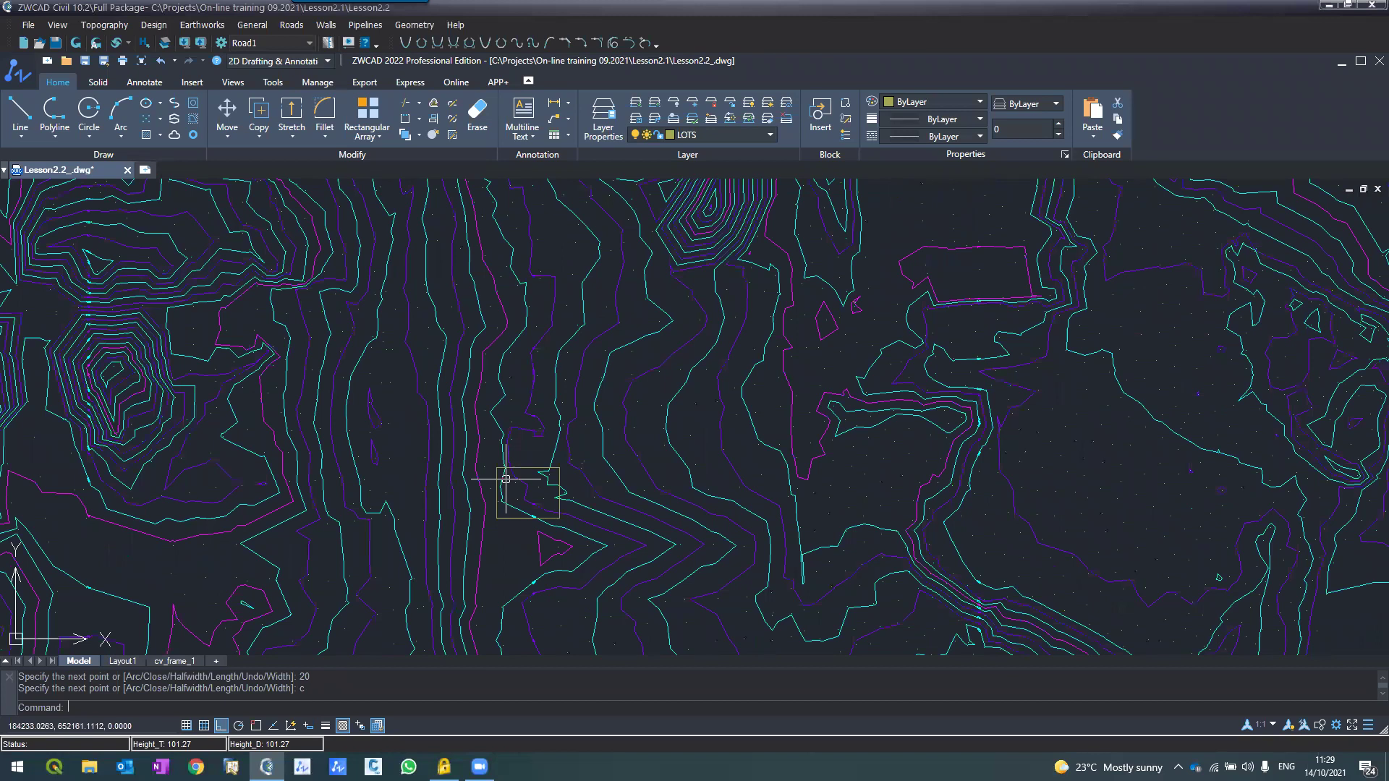
scroll(518, 482, up, 2)
click(461, 459)
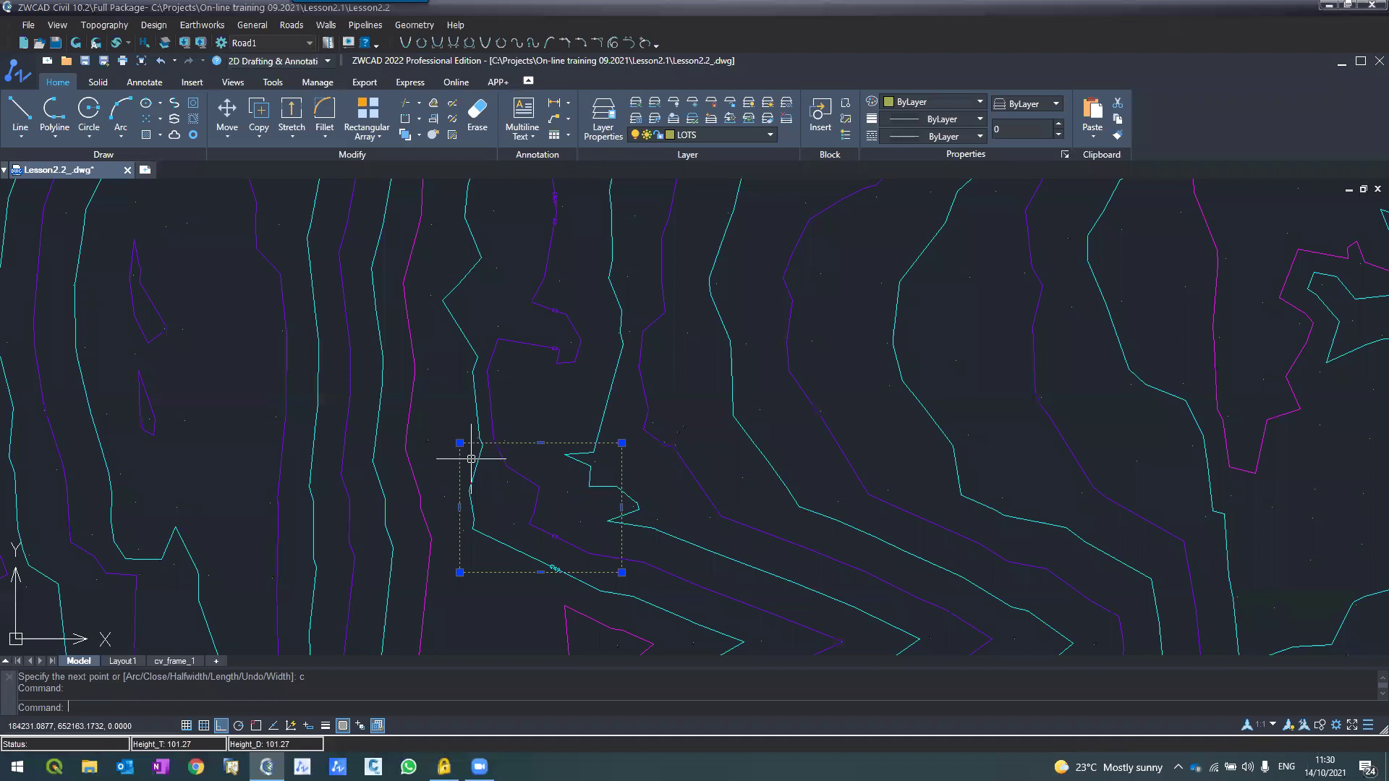
scroll(457, 487, down, 3)
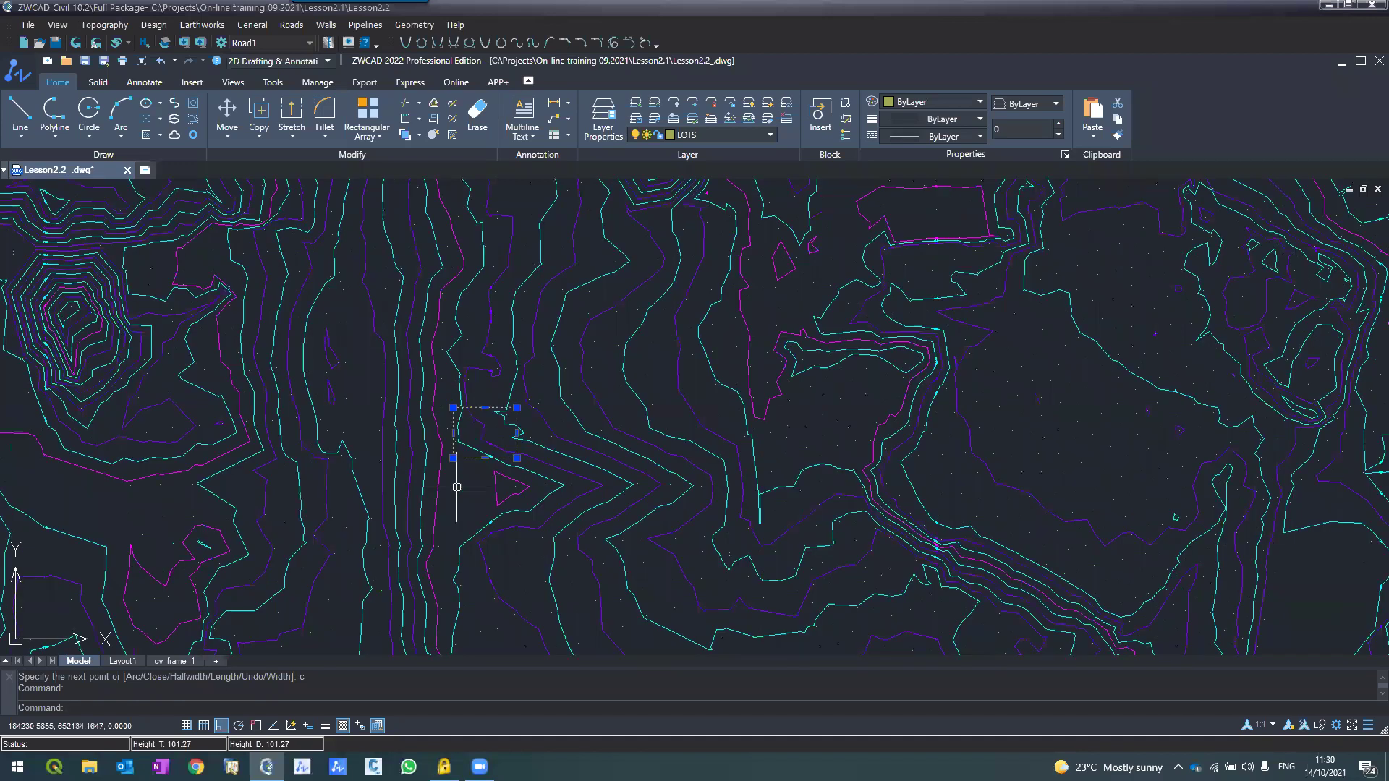
scroll(458, 485, up, 2)
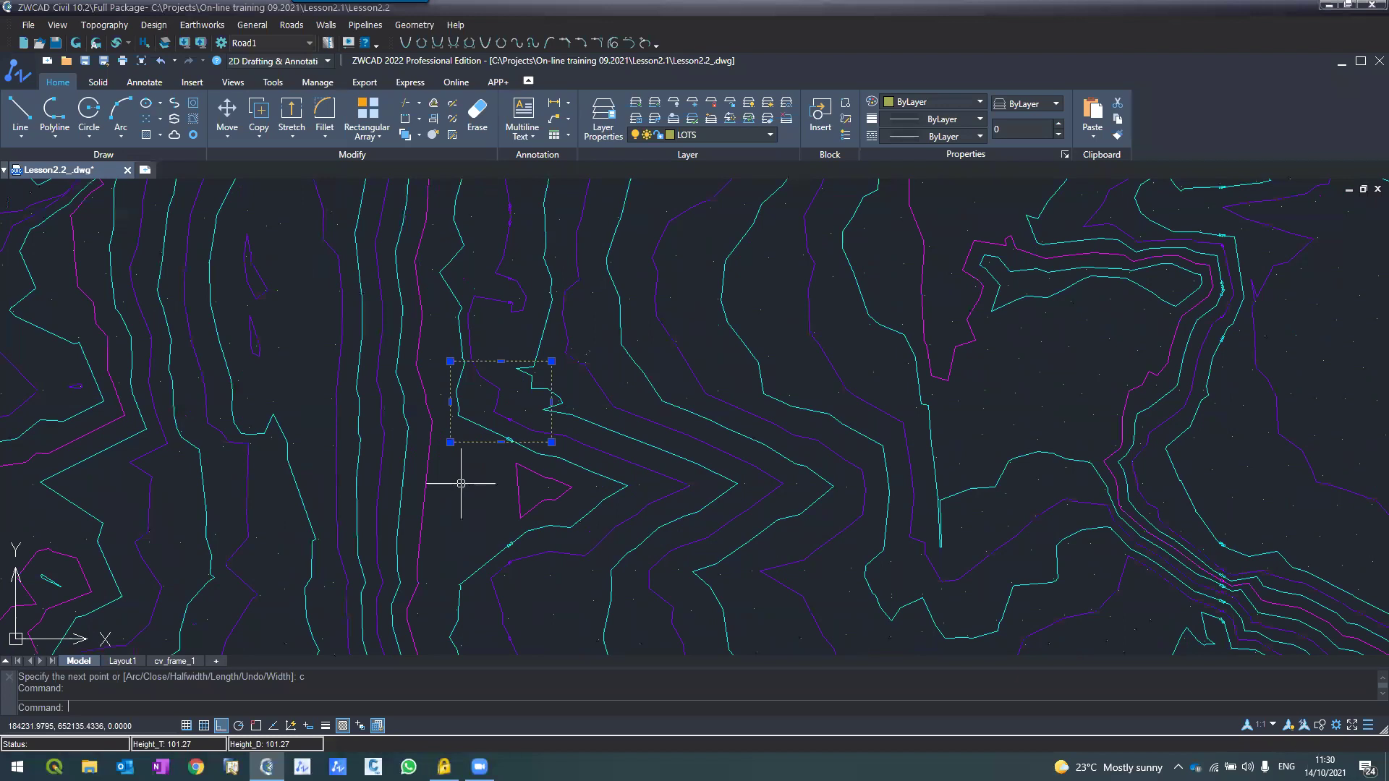
scroll(461, 484, down, 3)
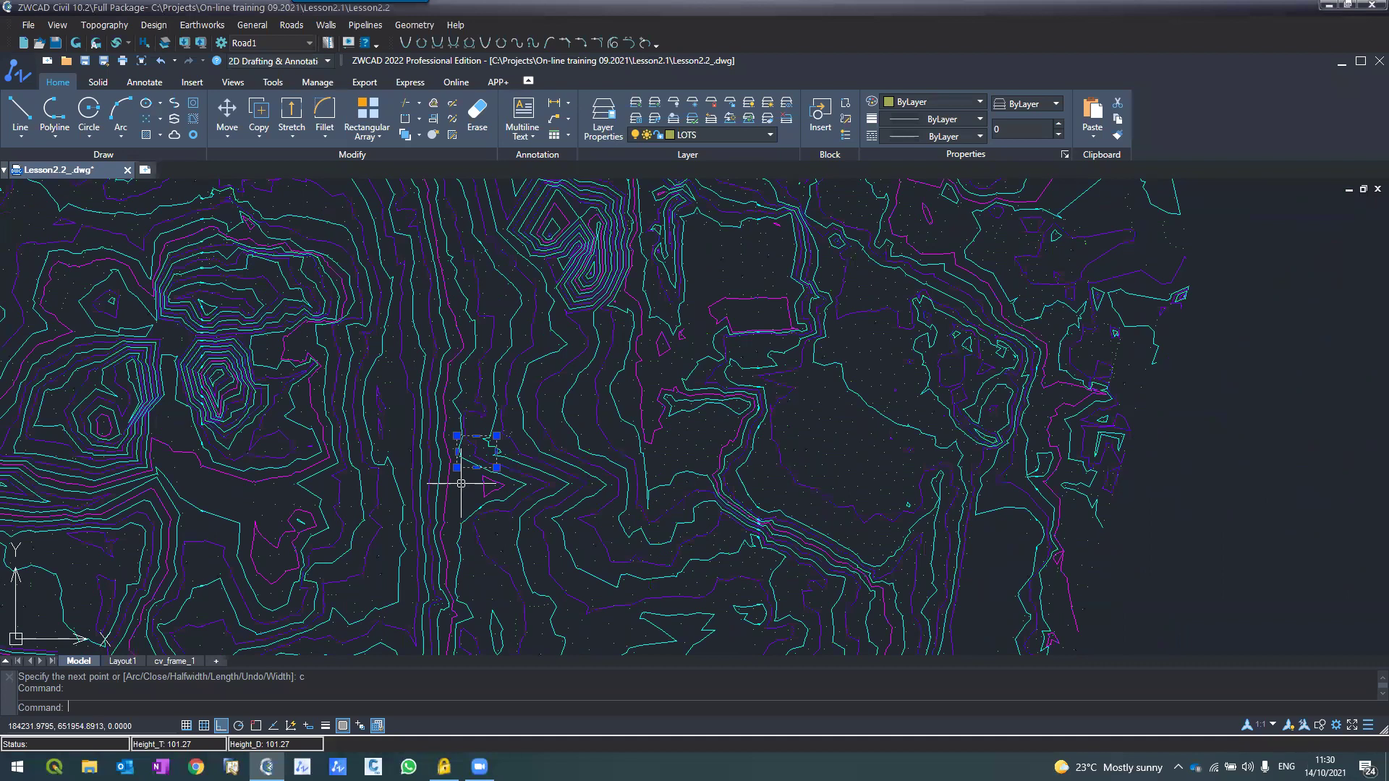
scroll(461, 484, down, 5)
text(m)
key(Return)
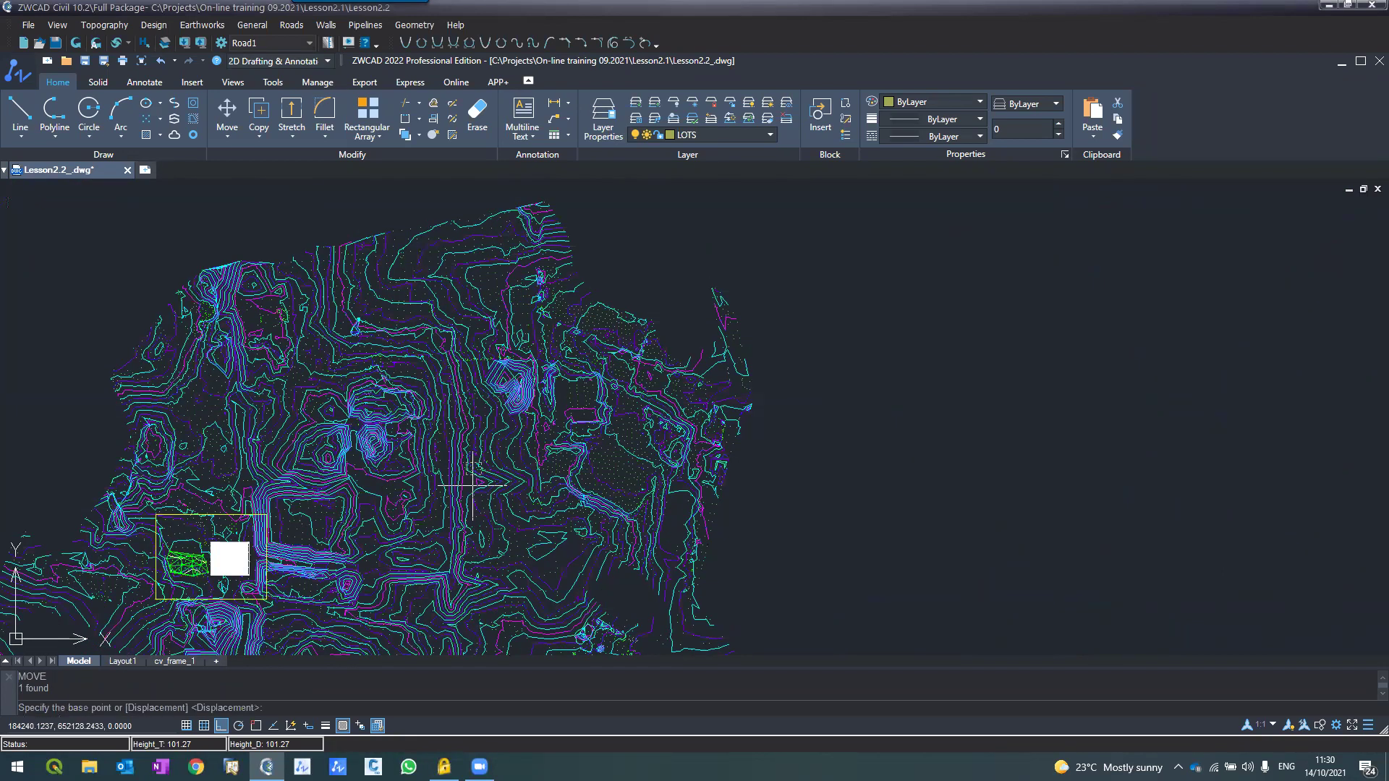
scroll(434, 470, down, 2)
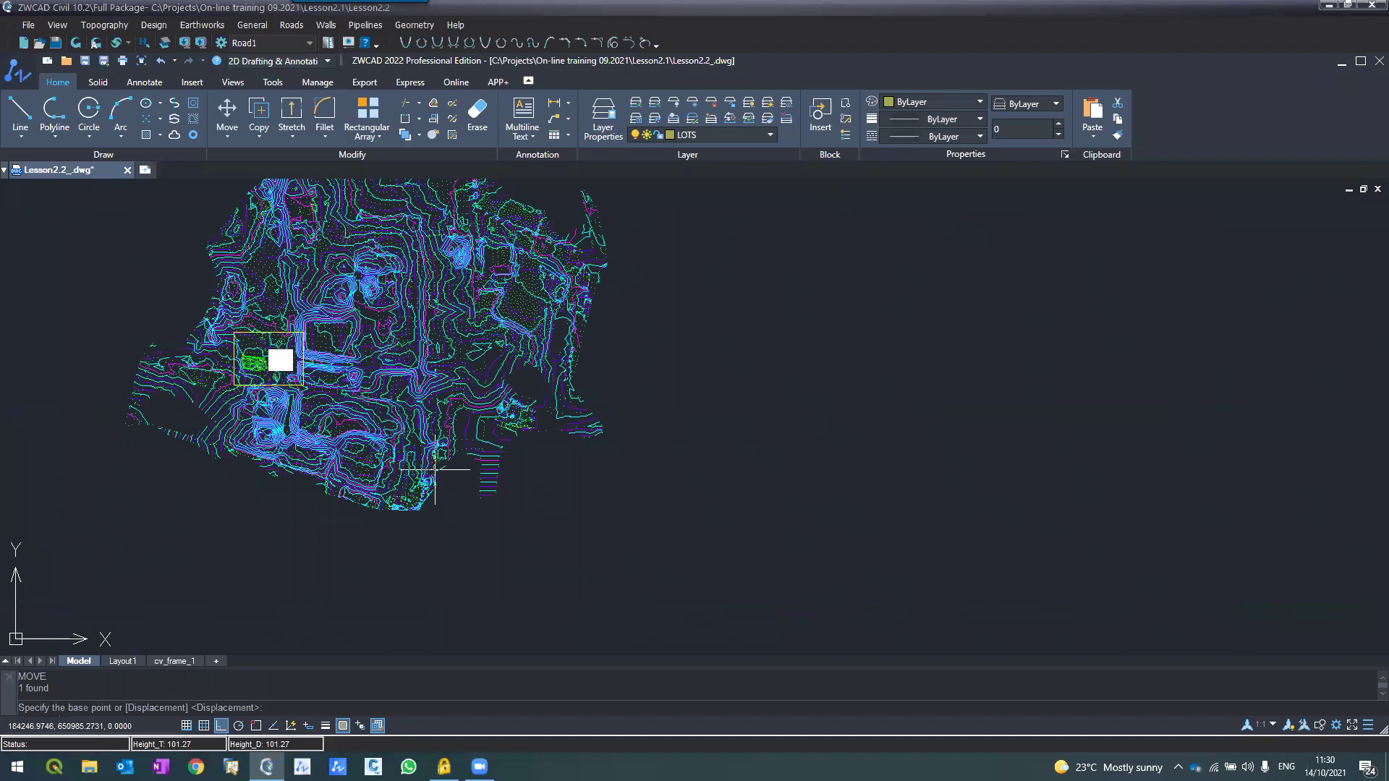
scroll(434, 470, up, 5)
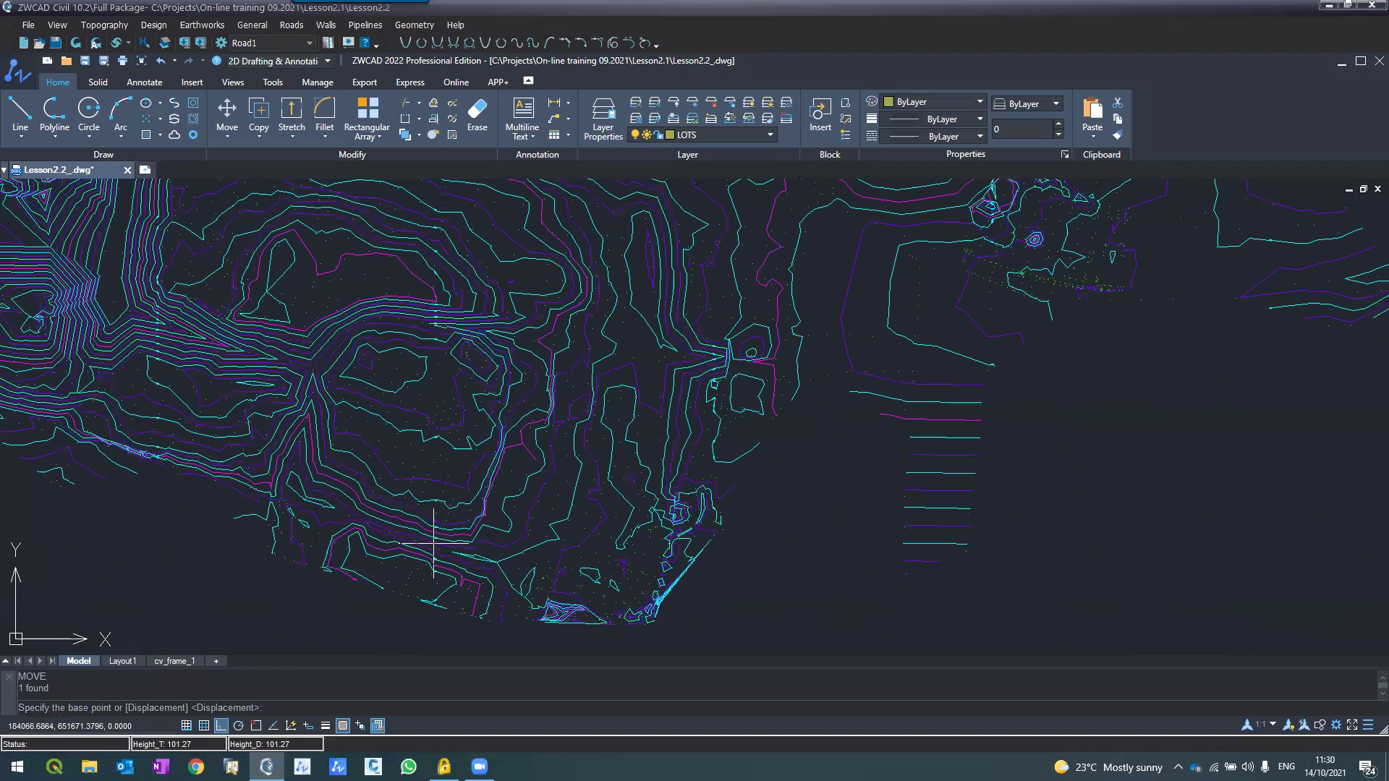
scroll(434, 543, down, 5)
scroll(537, 552, up, 5)
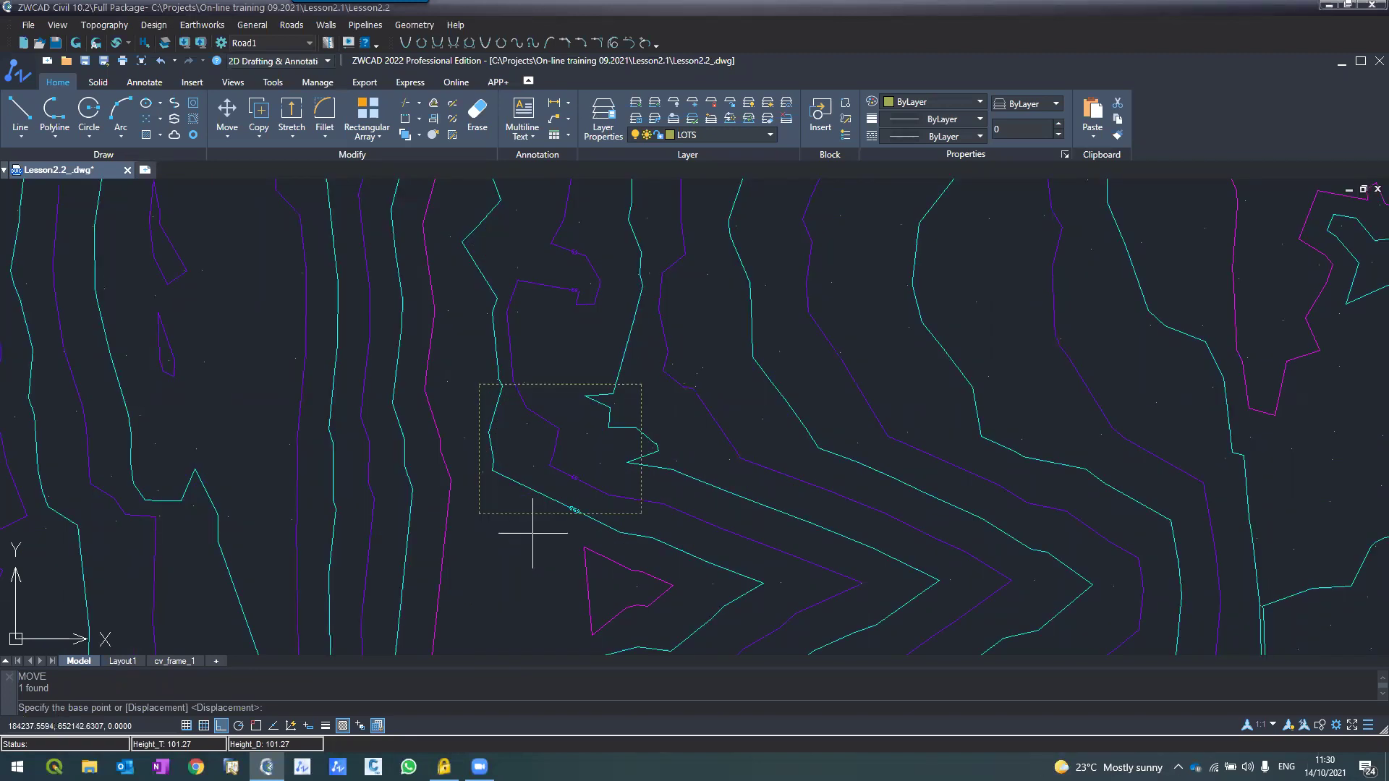
text(m)
key(Escape)
Step: Start copying the lot rectangle and turn on object snap with Endpoint enabled and Node disabled
text(co)
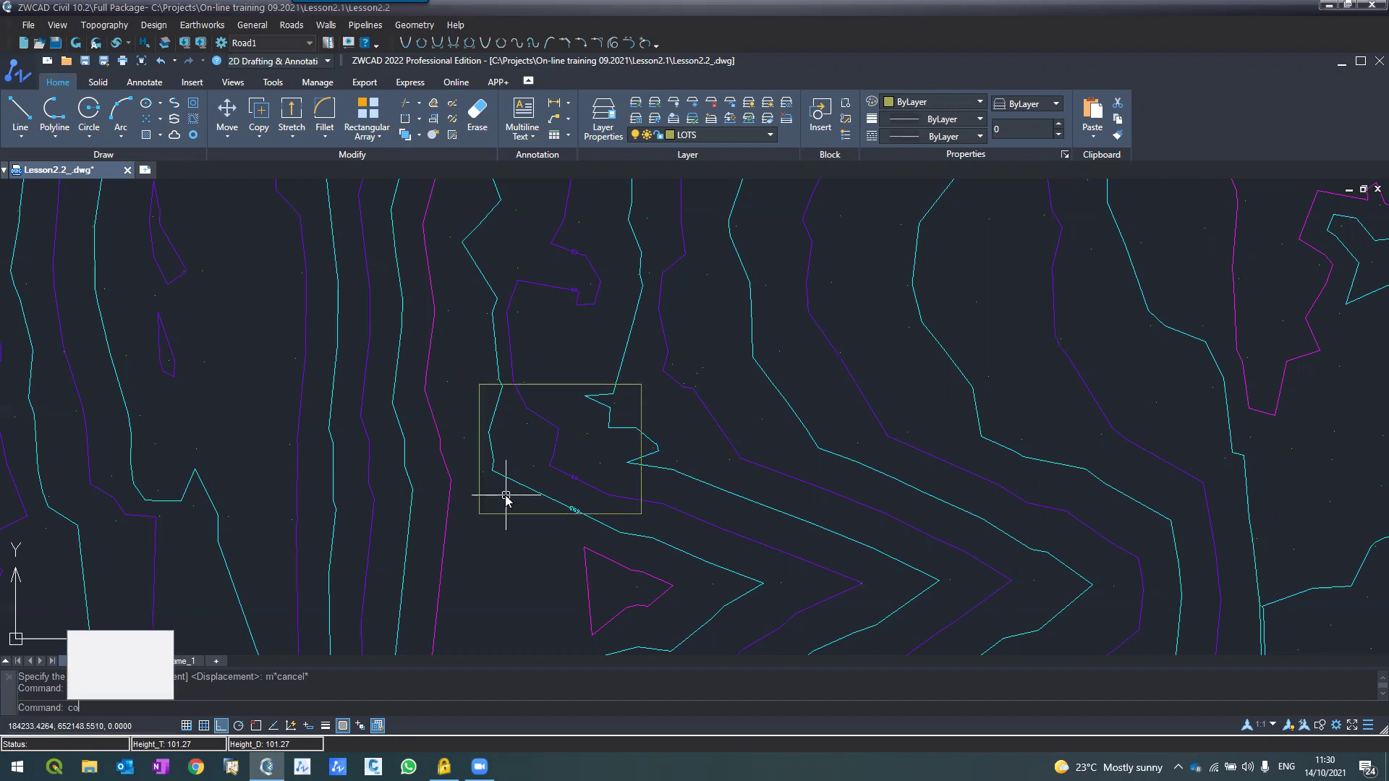
key(Return)
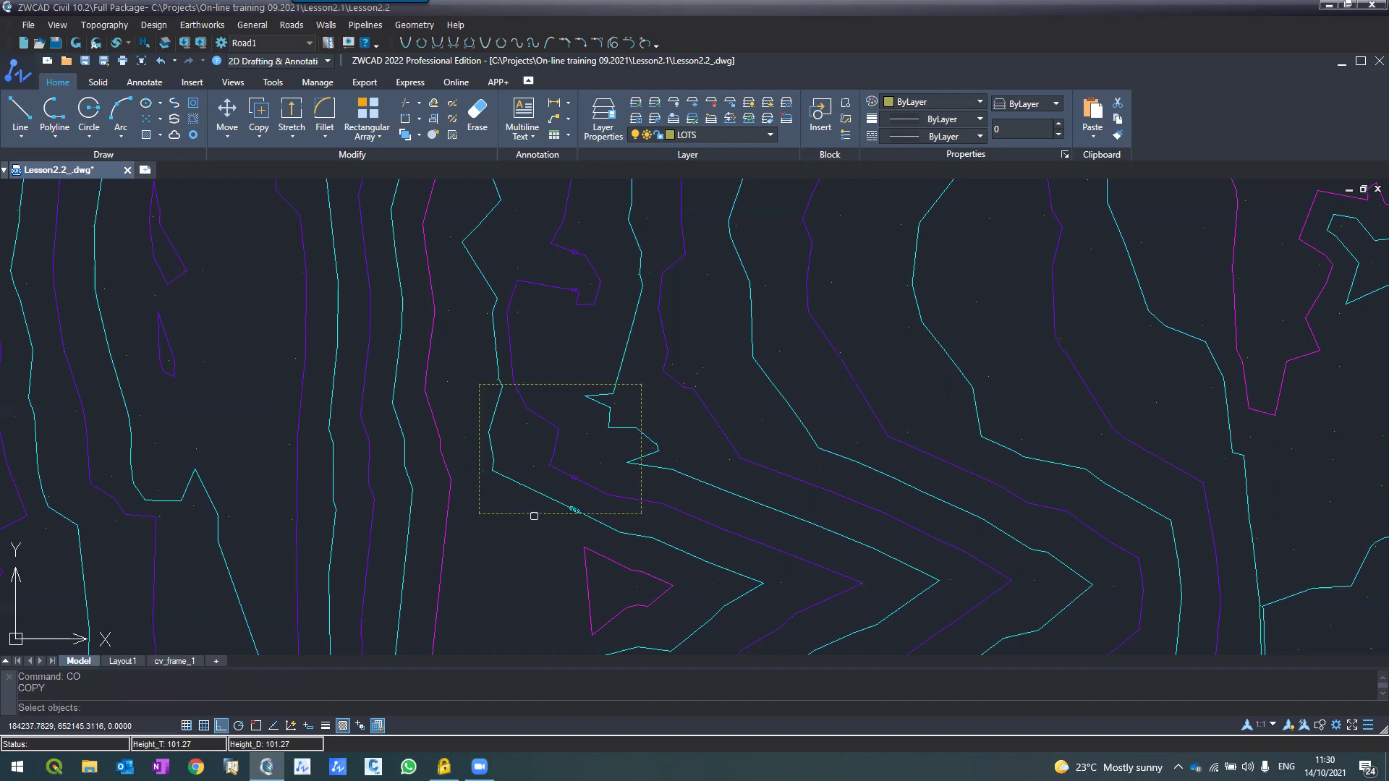
click(534, 516)
key(Return)
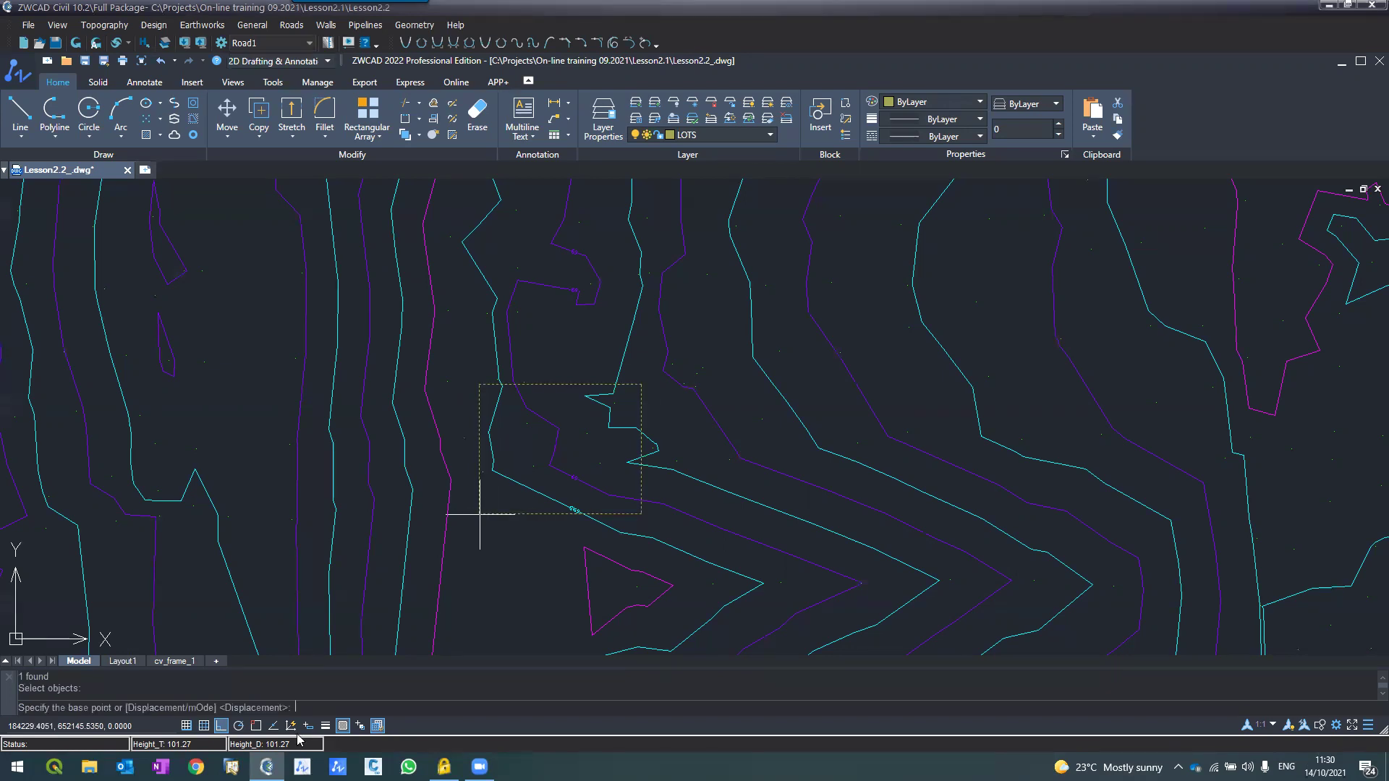
click(257, 726)
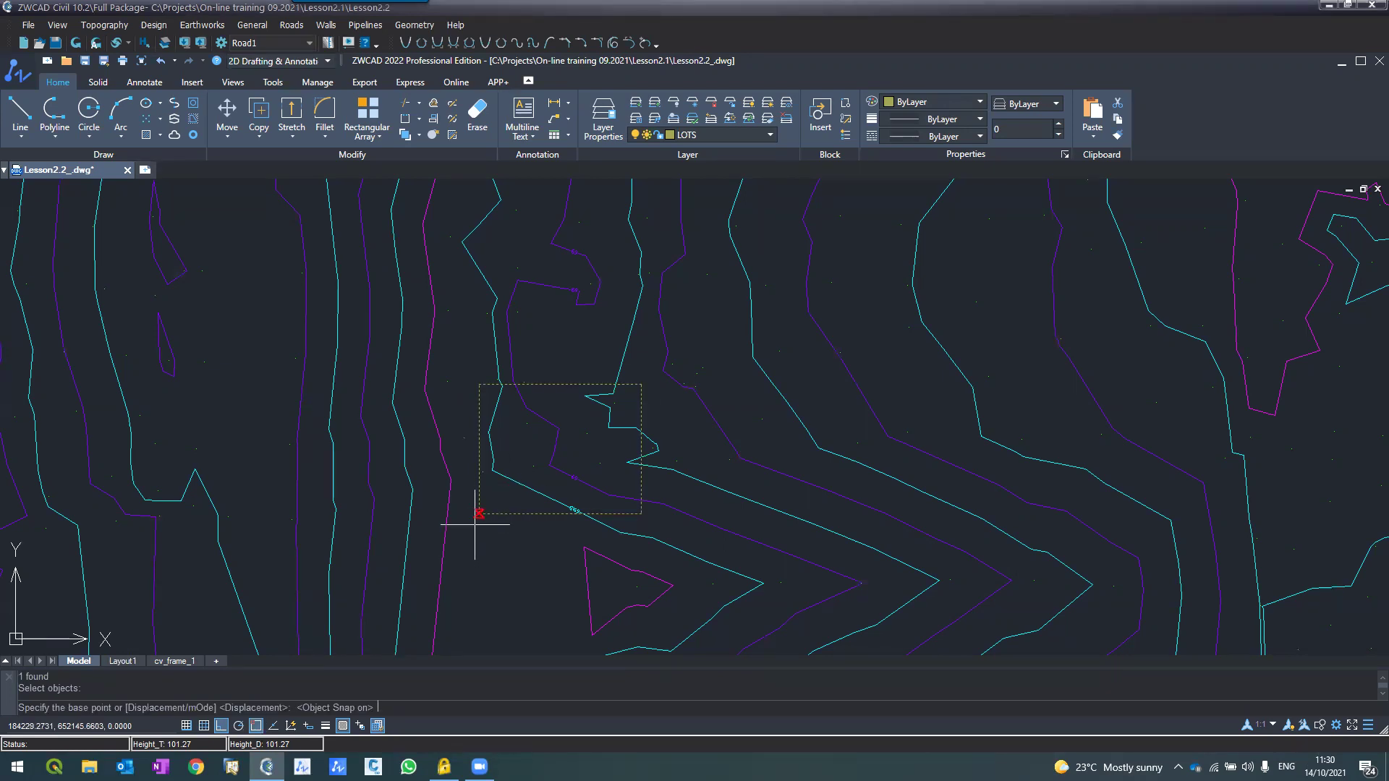
right_click(261, 726)
click(302, 718)
click(526, 374)
click(522, 295)
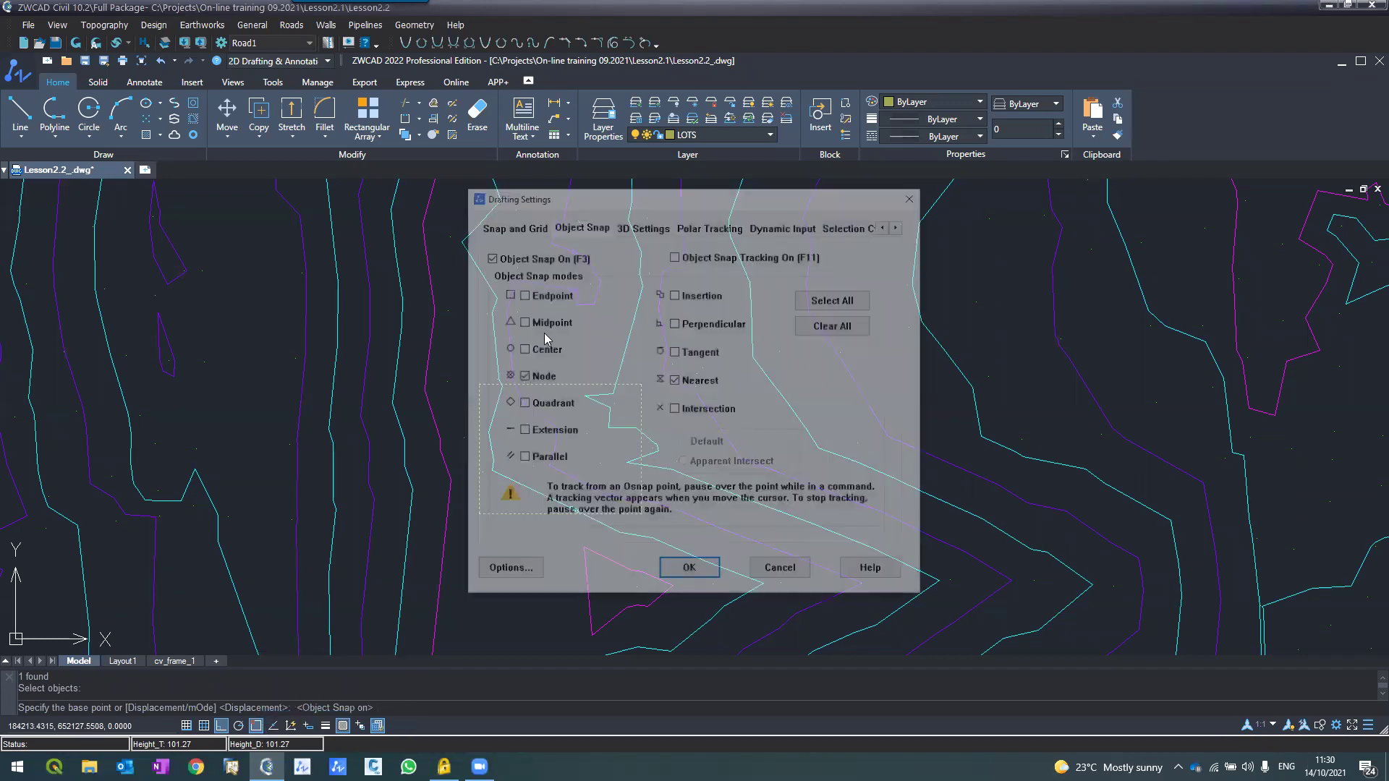
click(675, 573)
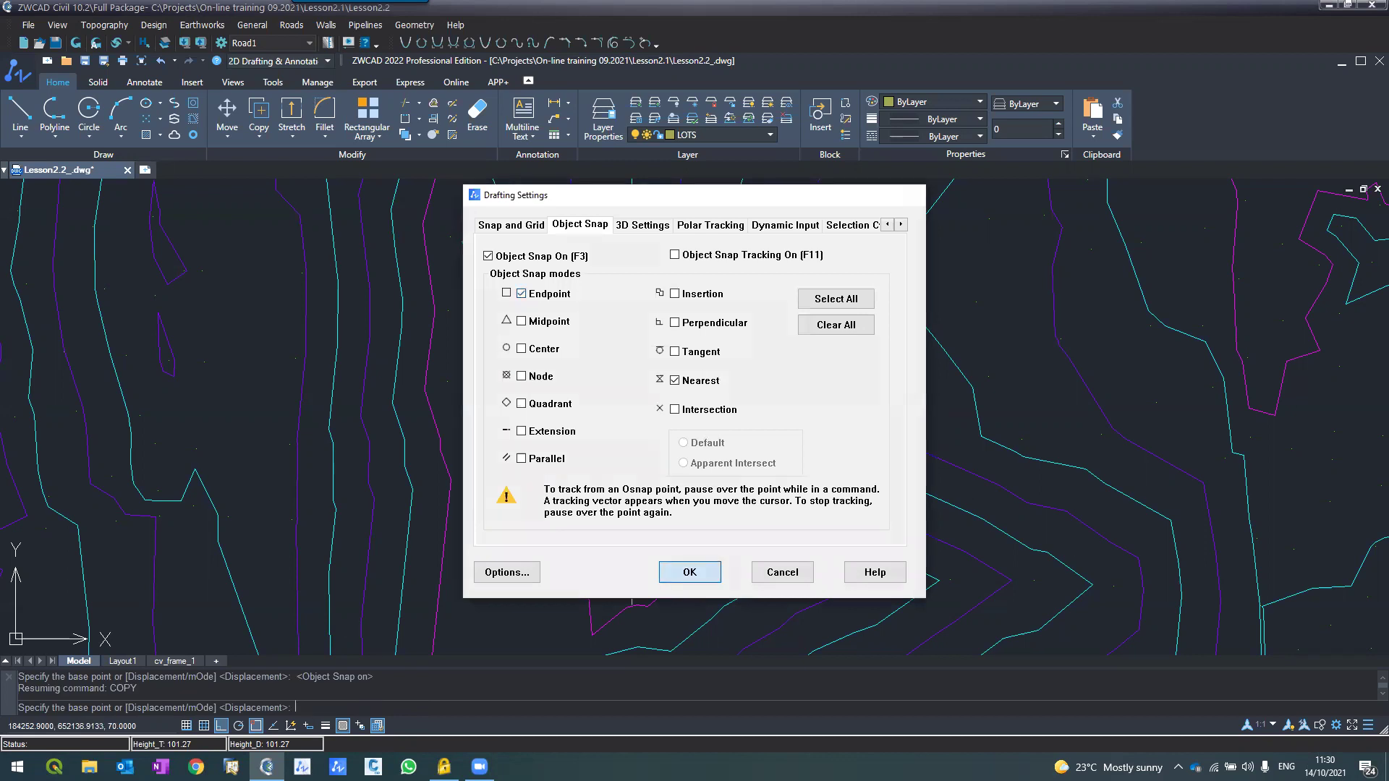
Step: Place three copies of the lot stacked edge to edge above the original, and finish the Copy command
click(574, 513)
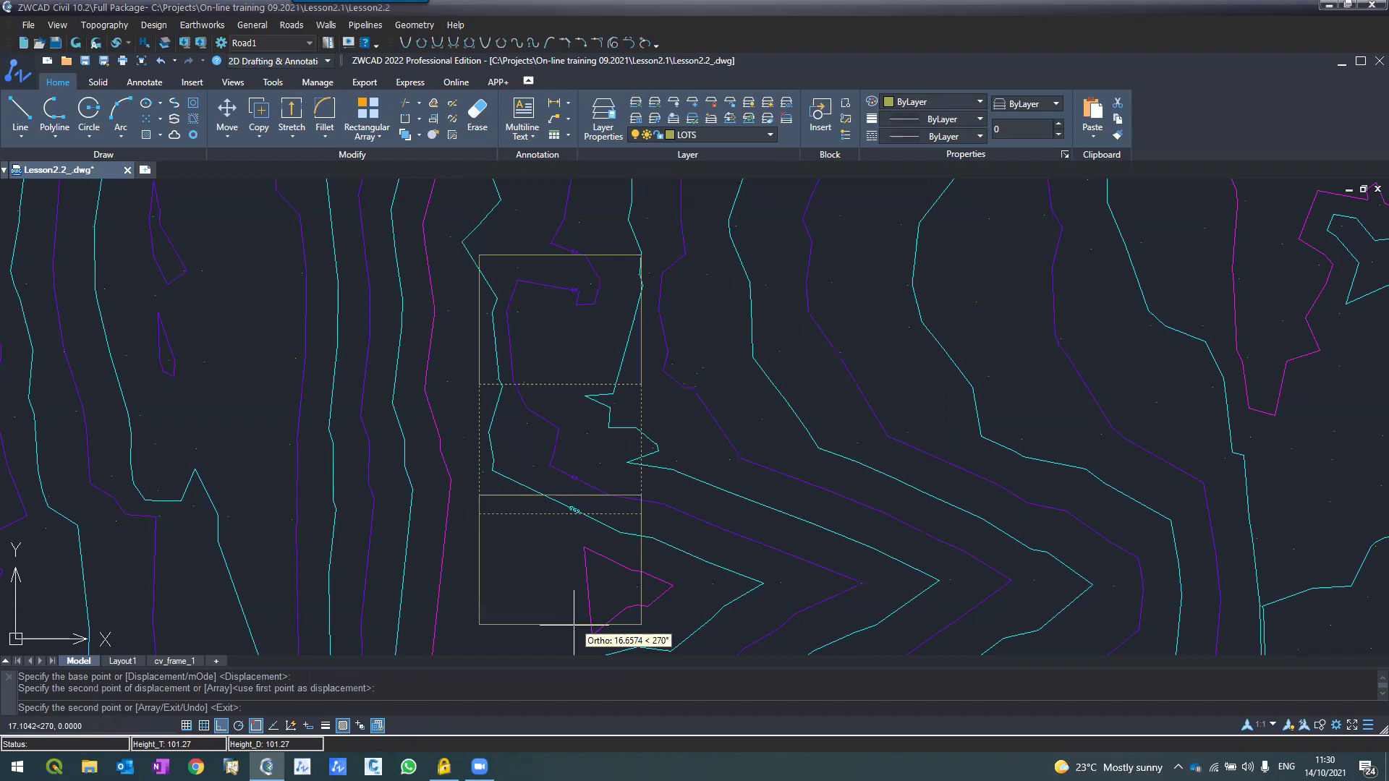
scroll(574, 625, down, 4)
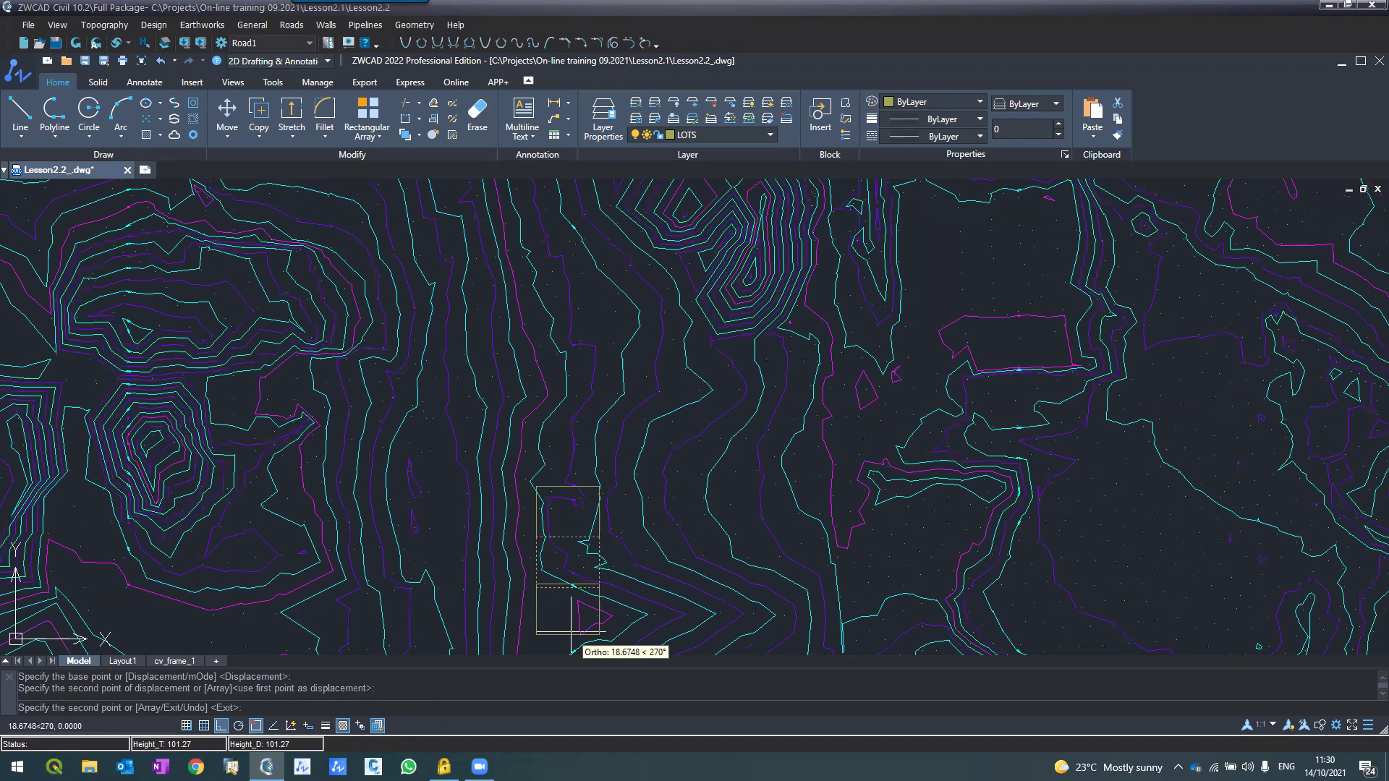
click(571, 634)
scroll(537, 521, down, 2)
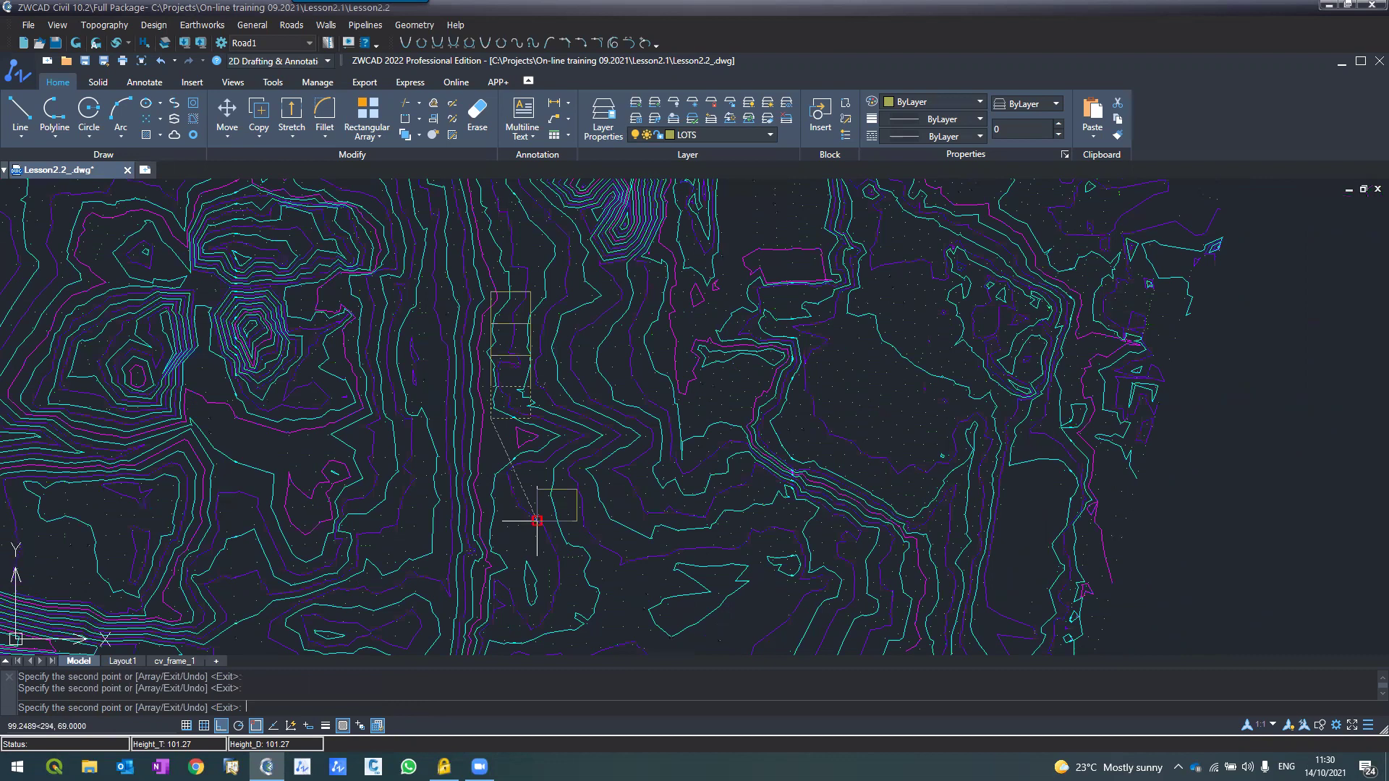
key(Return)
Step: Copy the lowest lot directly below itself so that the two share an edge
scroll(562, 576, up, 5)
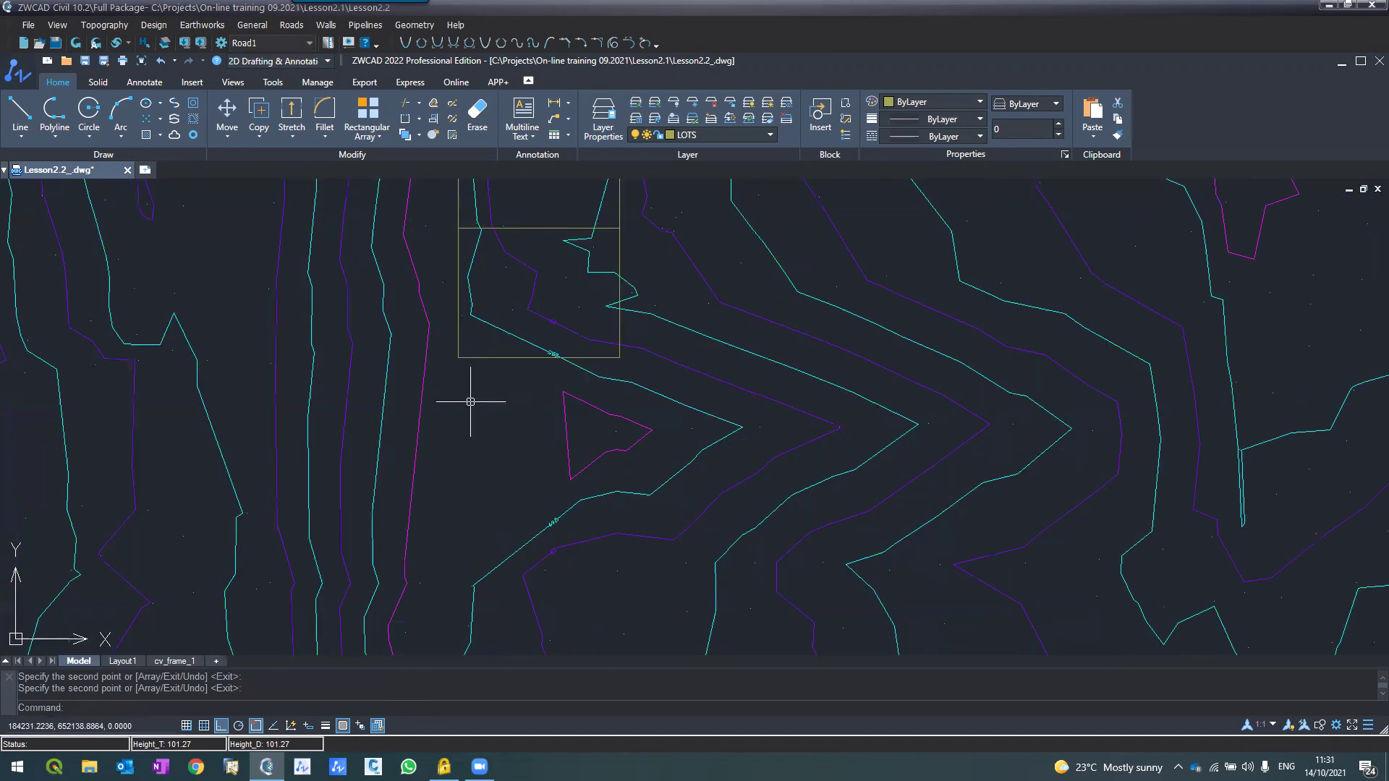
scroll(471, 401, down, 3)
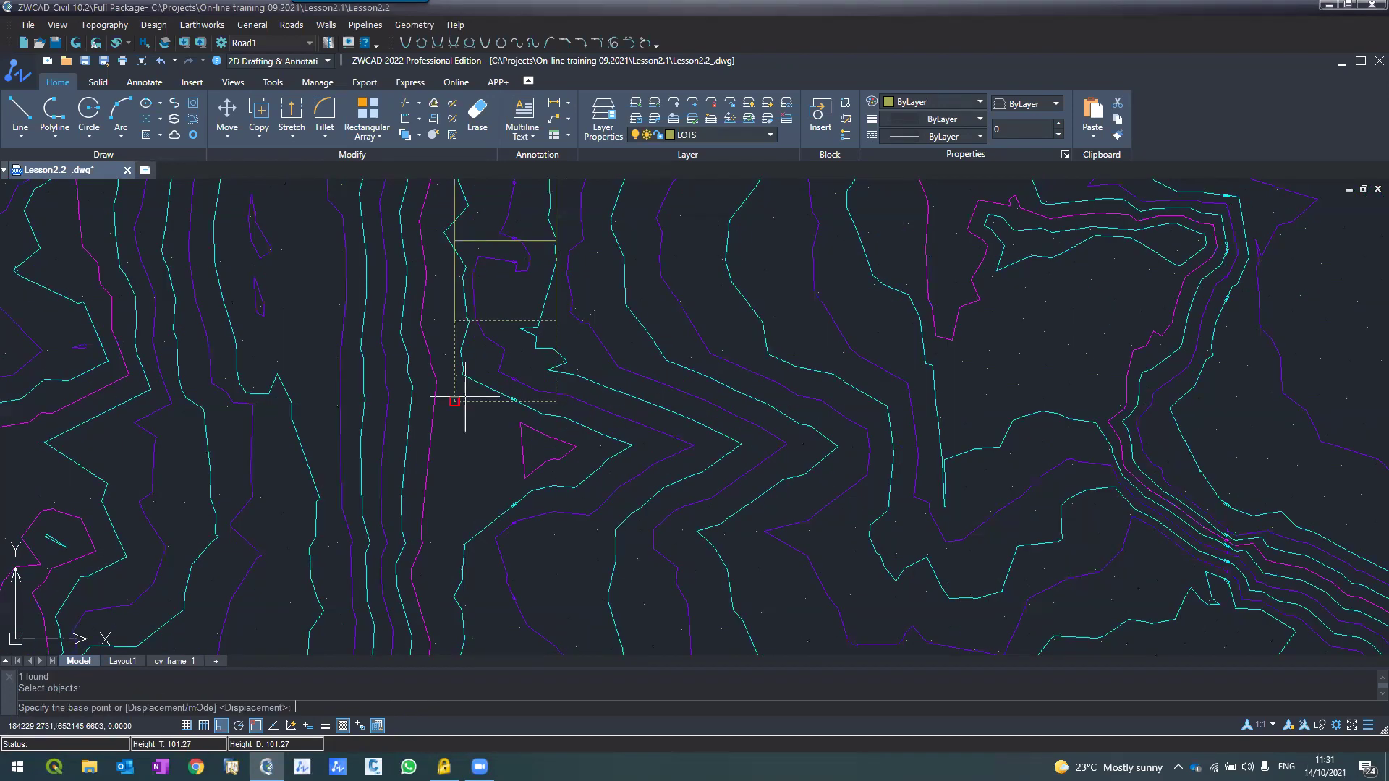
click(455, 402)
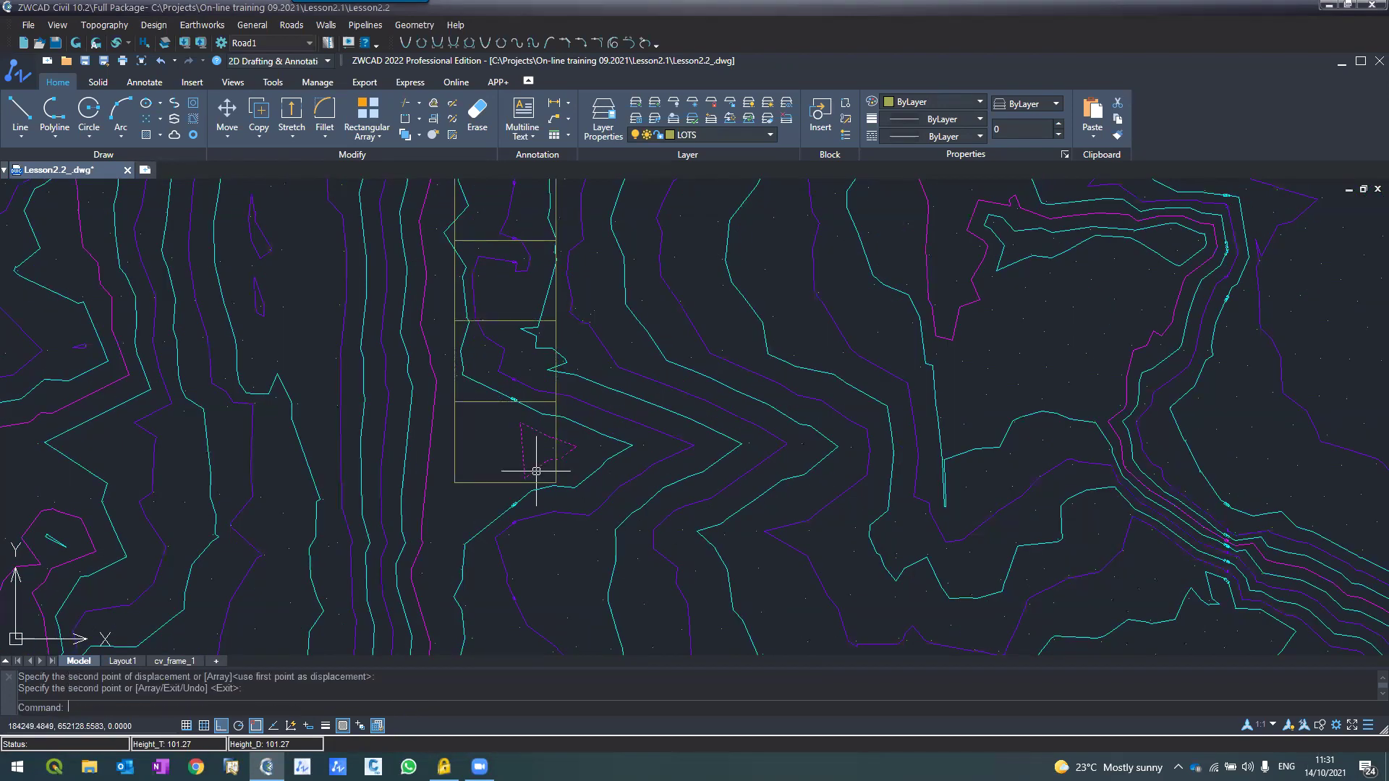
Step: Rotate the lowest lot slightly clockwise about the left corner it shares with the lot above, with Ortho and object snap off
click(518, 482)
key(Return)
text(ro)
key(Return)
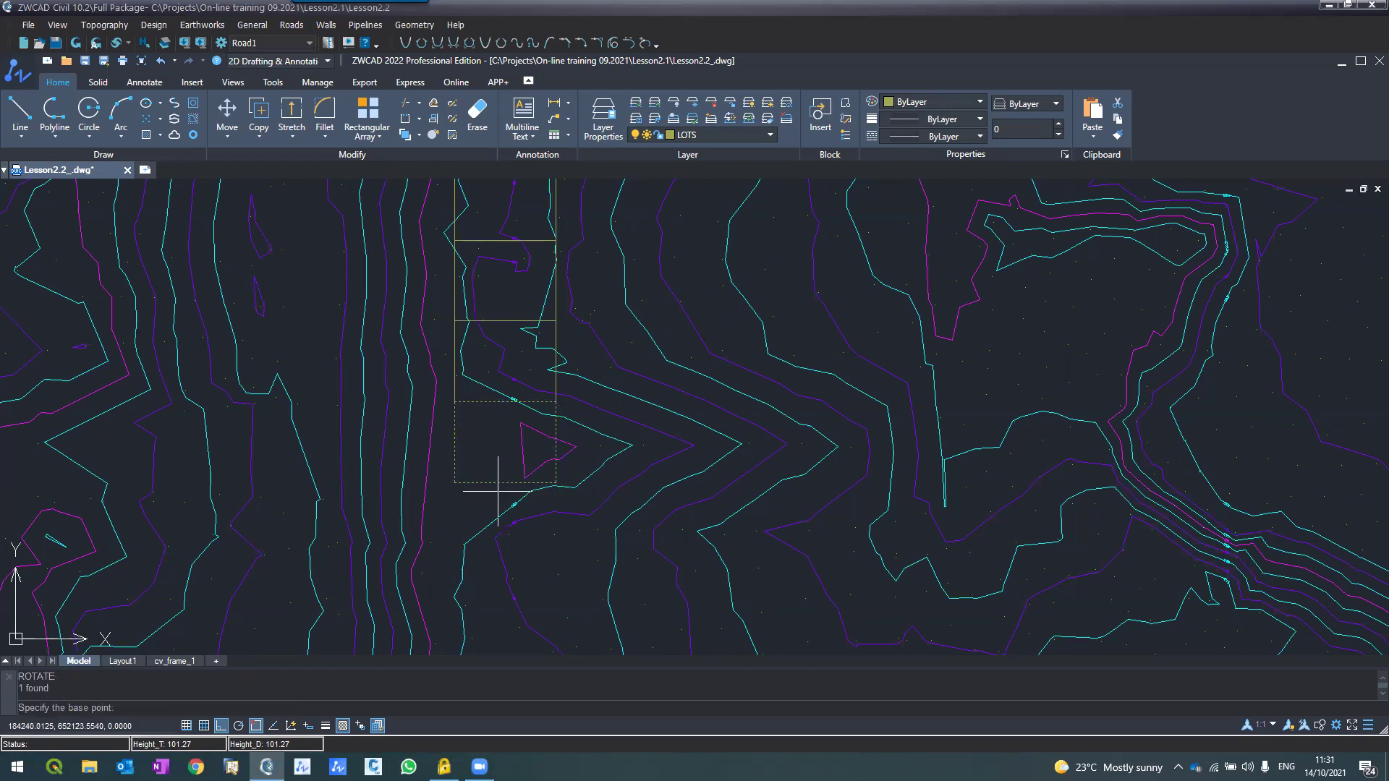
click(455, 401)
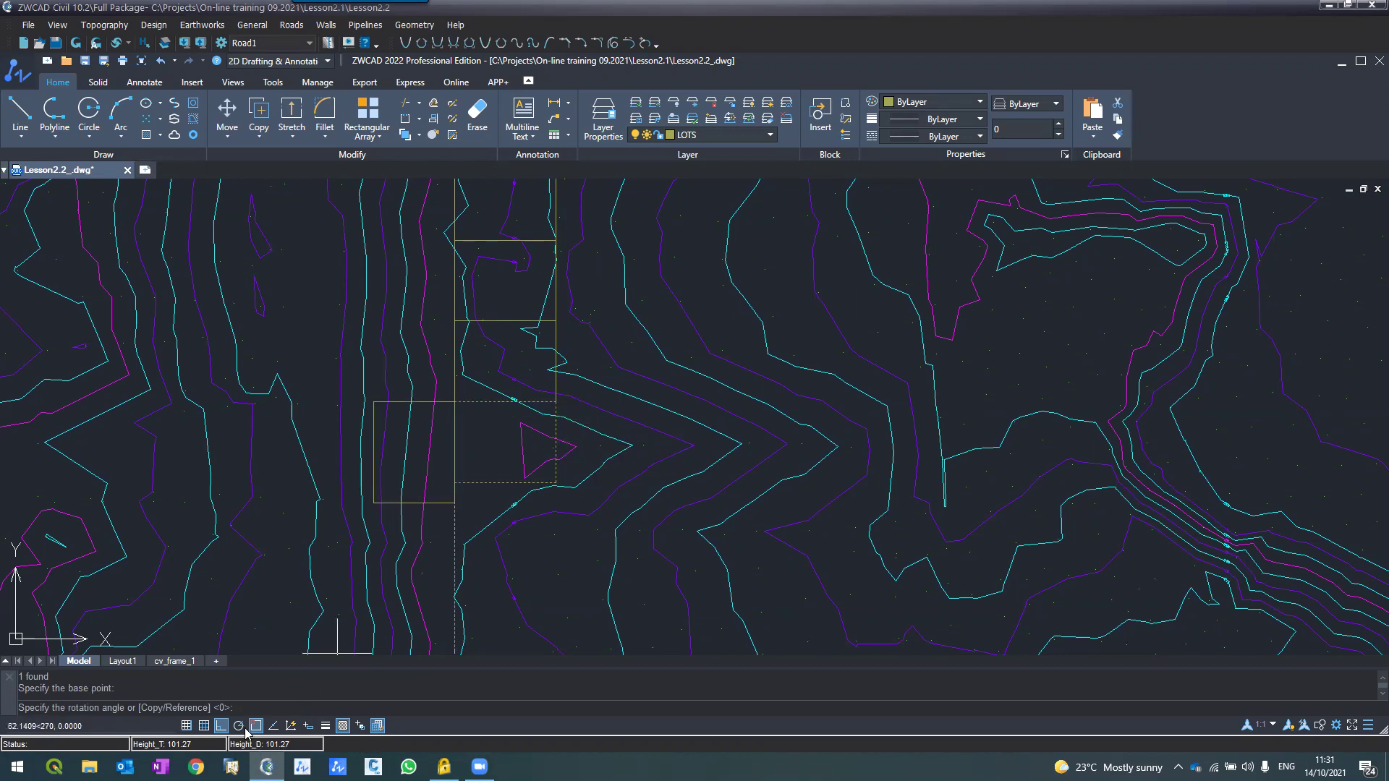
click(221, 725)
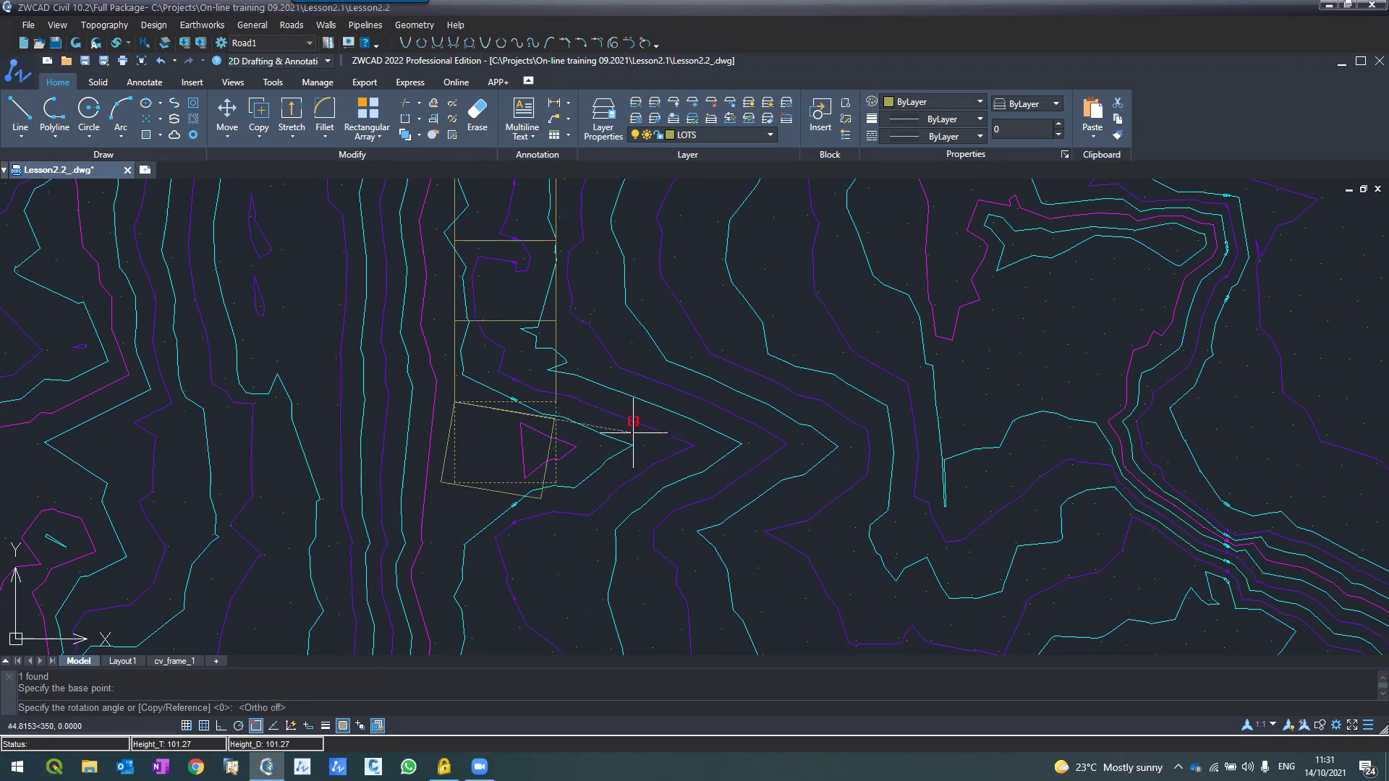
click(257, 725)
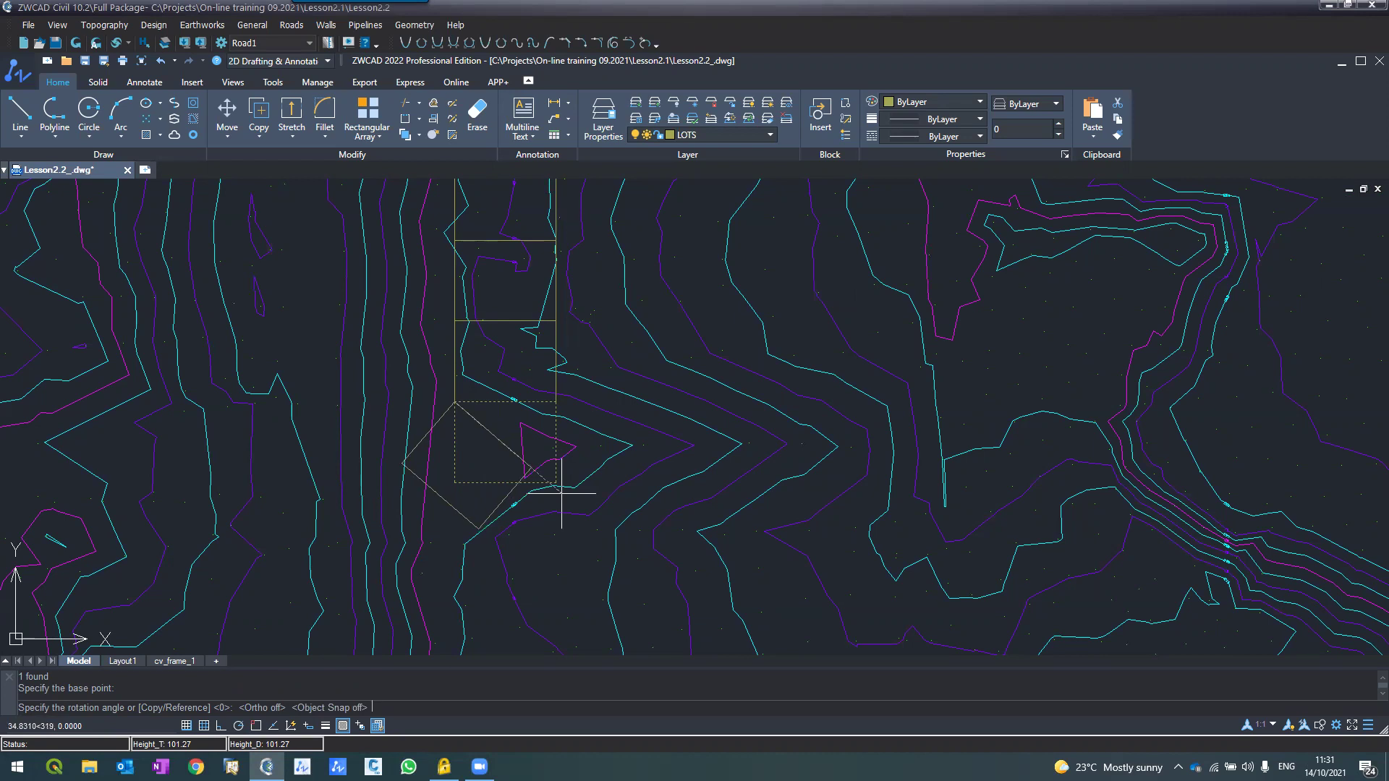
click(588, 437)
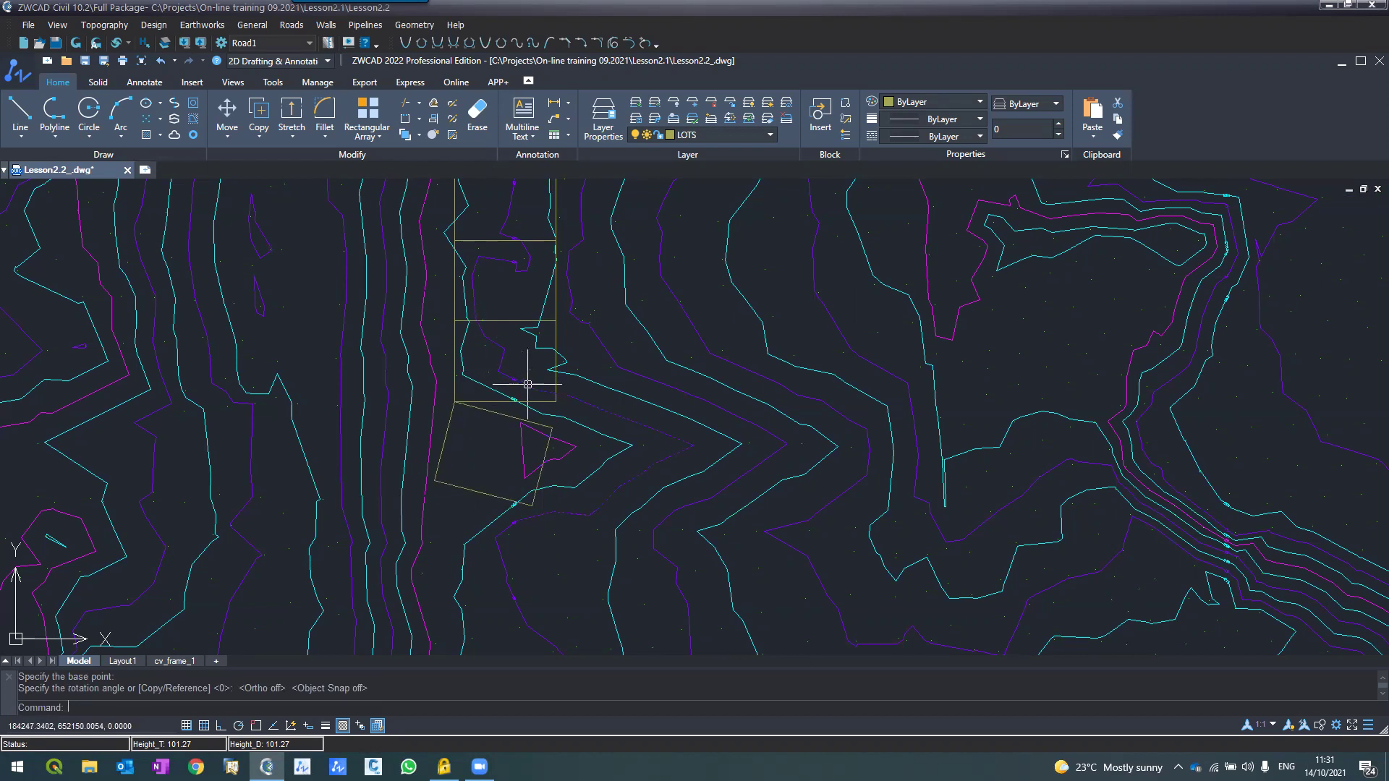
Step: Stretch the lower right corner of the lot above onto the rotated lot's upper right corner, with object snap on, and clear the selection
scroll(527, 384, up, 4)
click(598, 427)
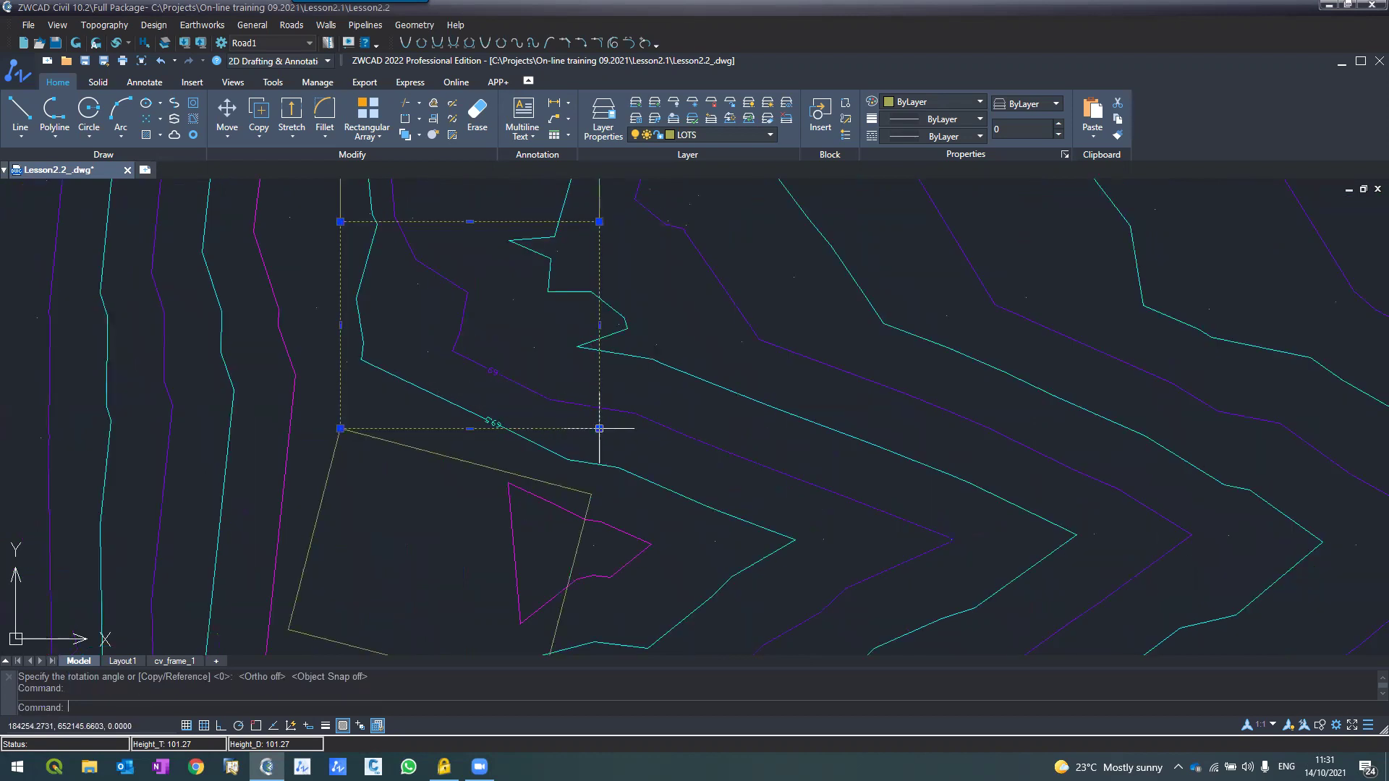
click(599, 429)
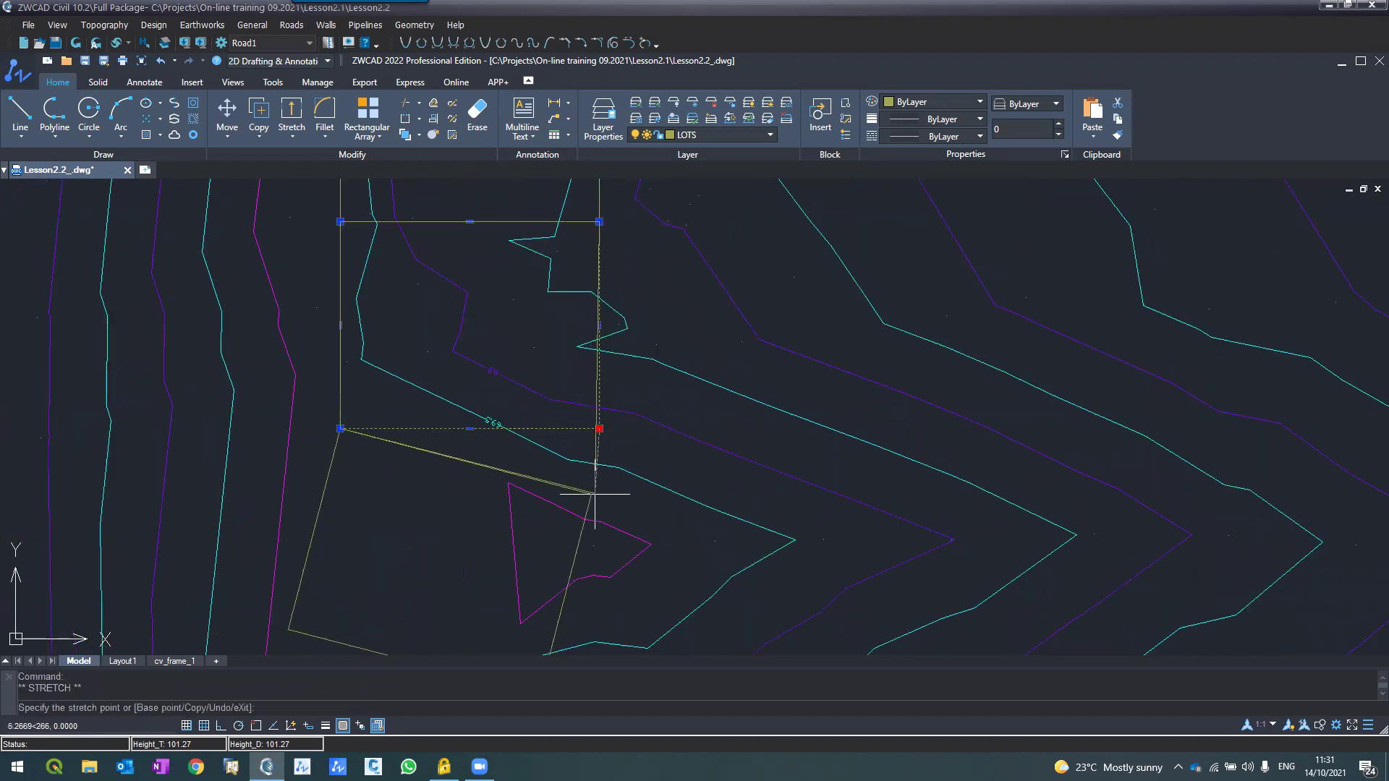
click(255, 726)
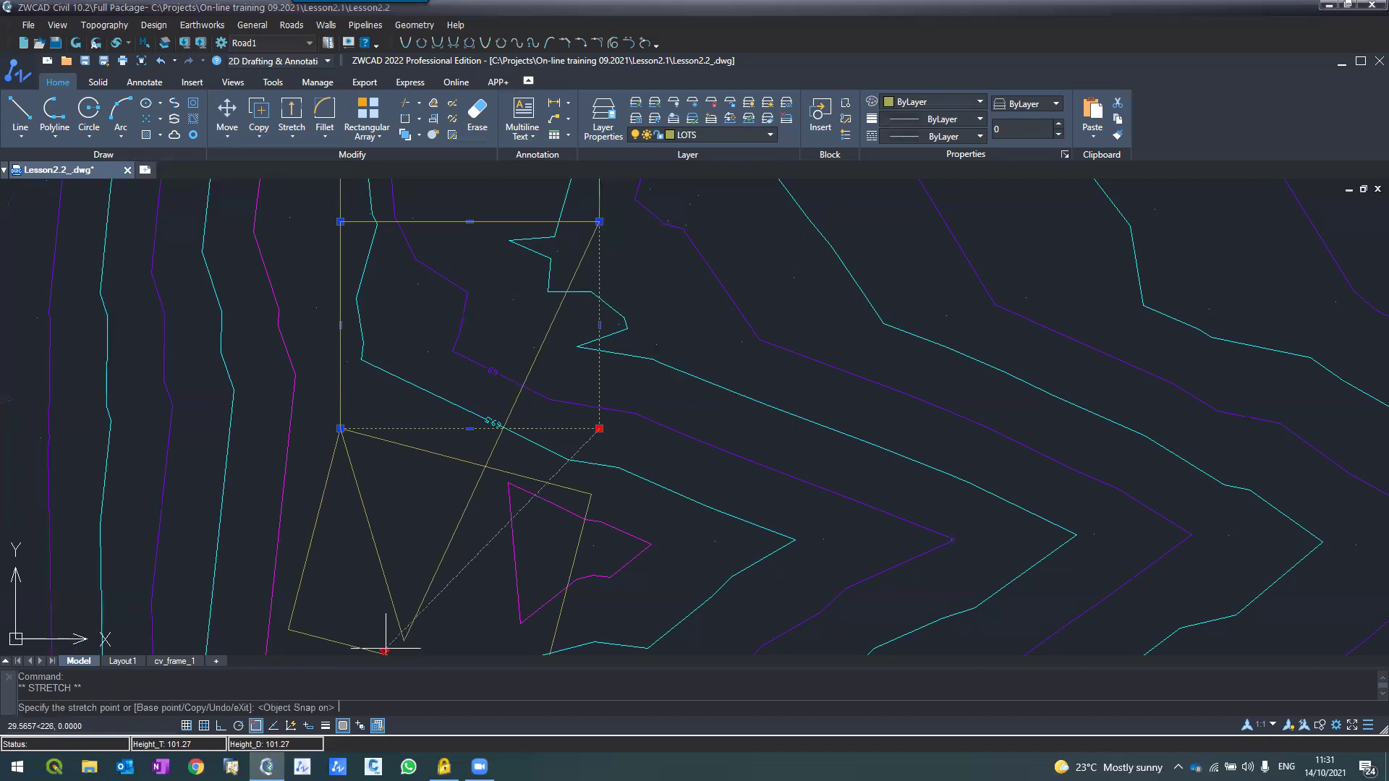
click(591, 495)
scroll(668, 403, down, 2)
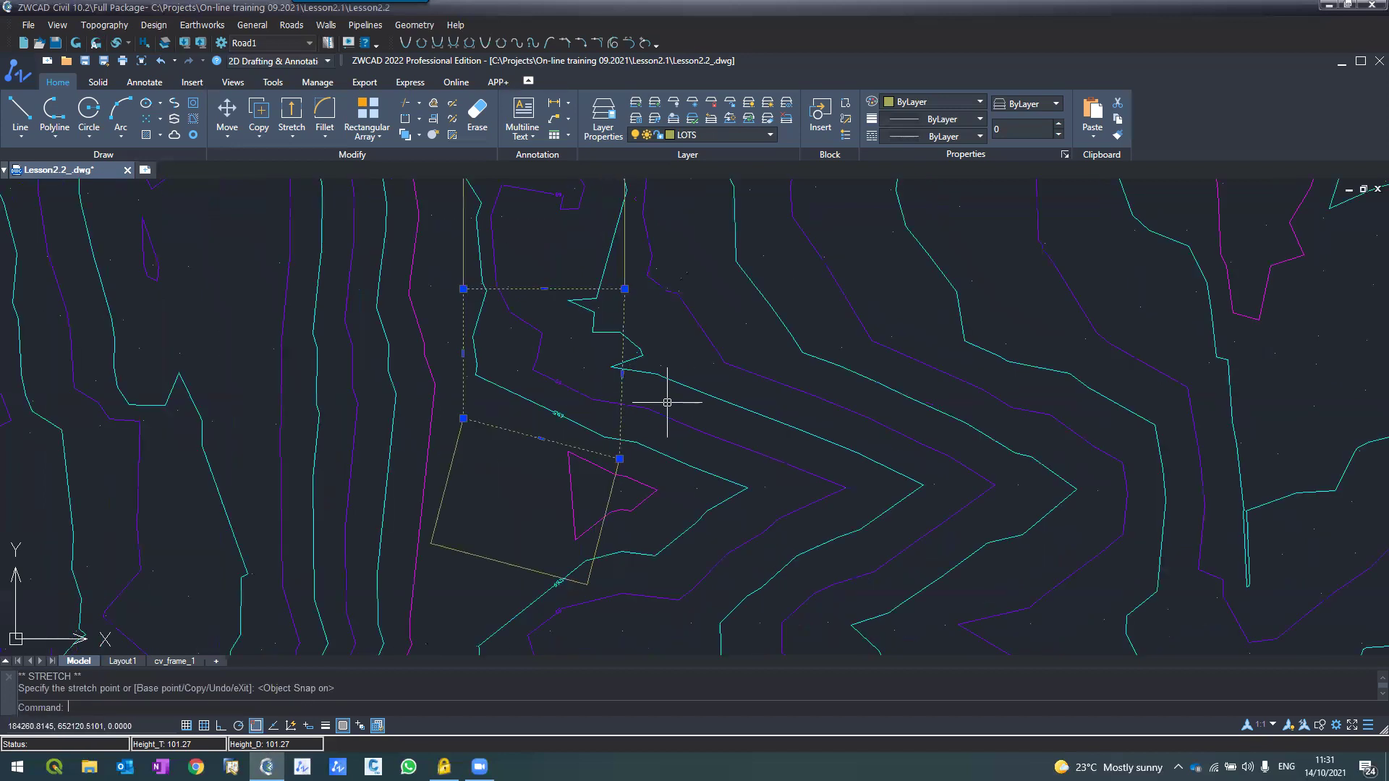
scroll(660, 401, down, 2)
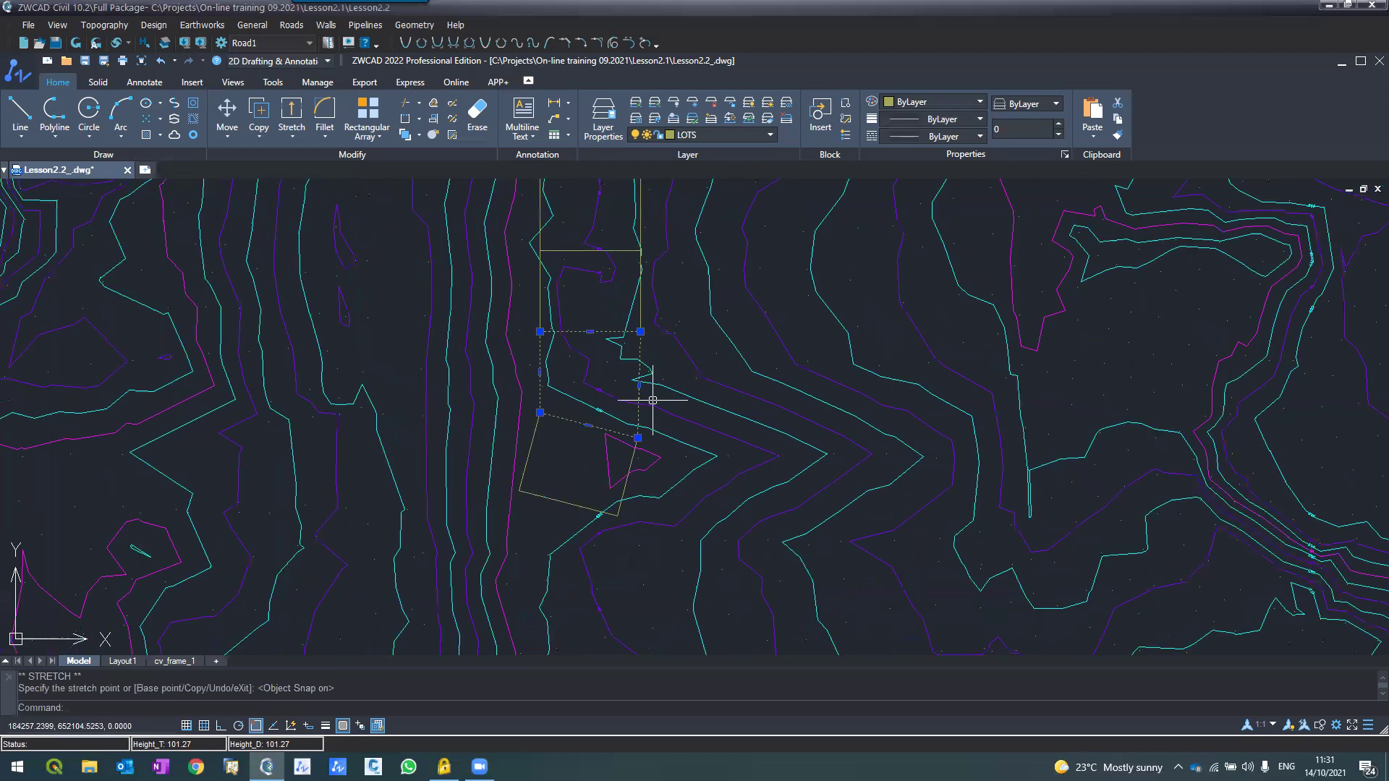
key(Escape)
key(Escape)
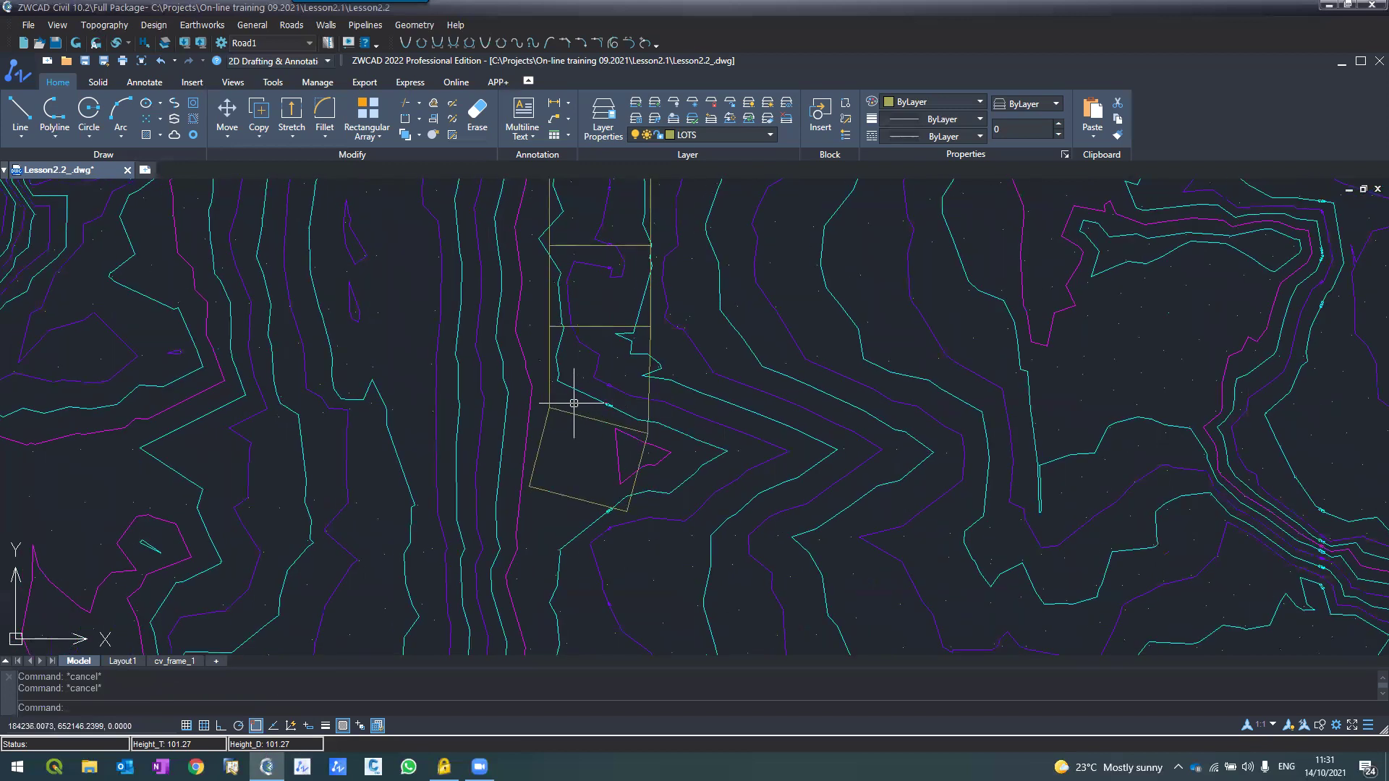
Step: Examine the contour lines and their elevation labels across the whole row of lots
scroll(574, 403, down, 2)
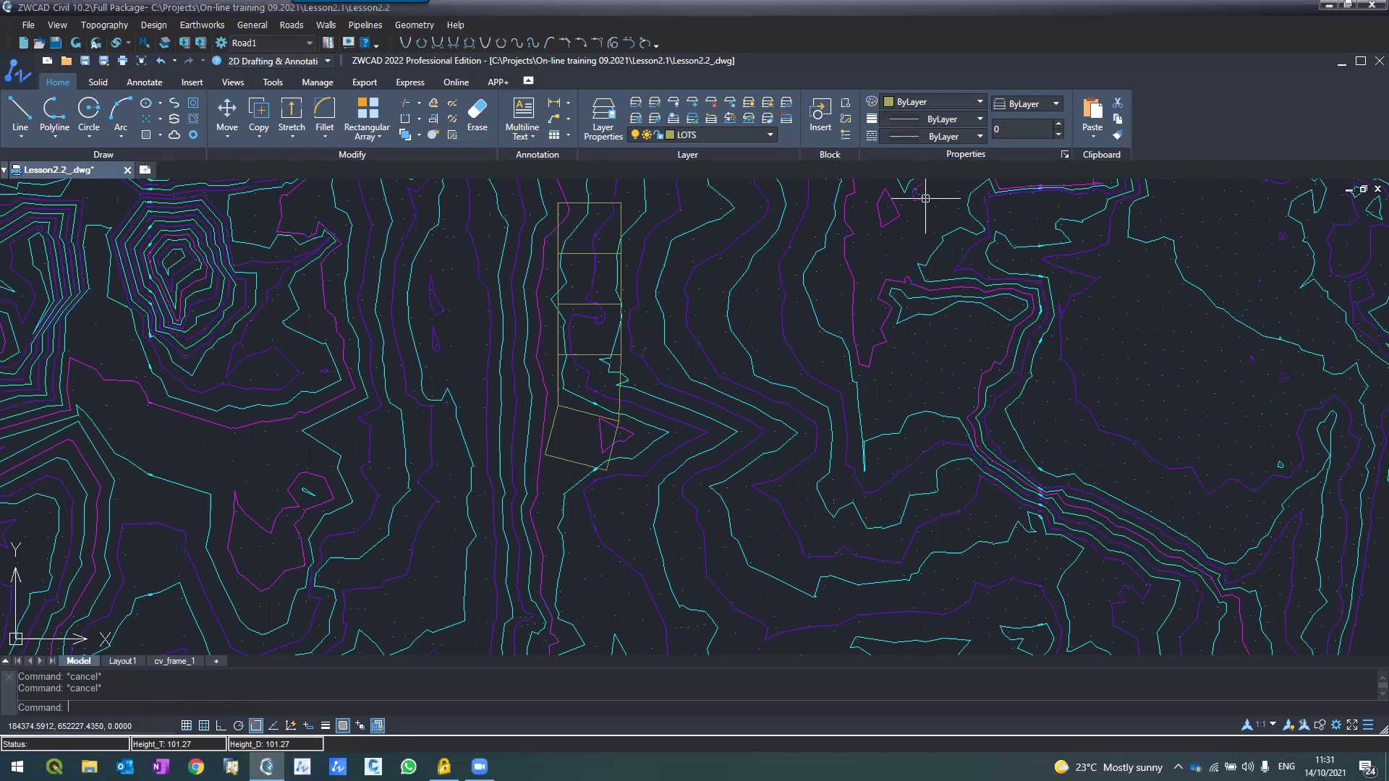
scroll(565, 555, up, 4)
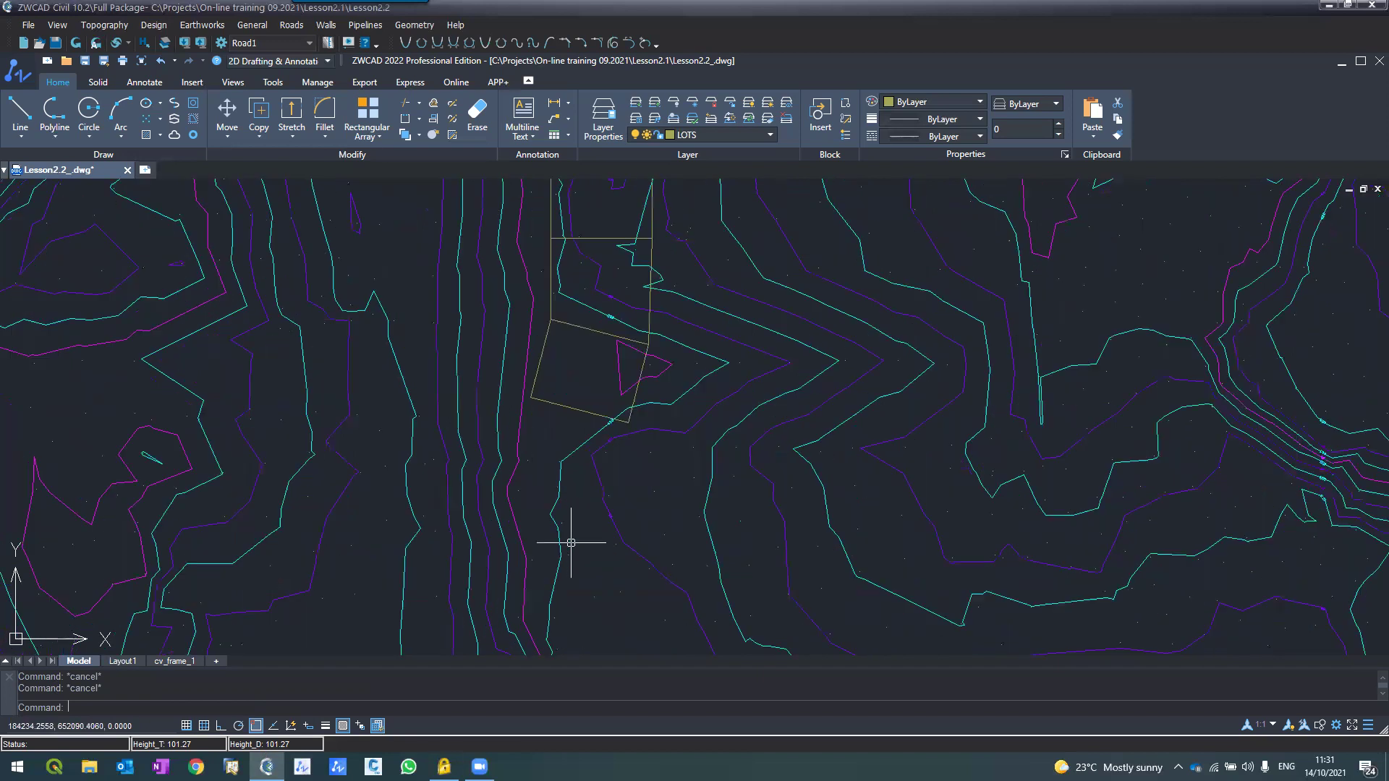
scroll(571, 532, up, 2)
scroll(593, 532, down, 6)
scroll(605, 384, up, 4)
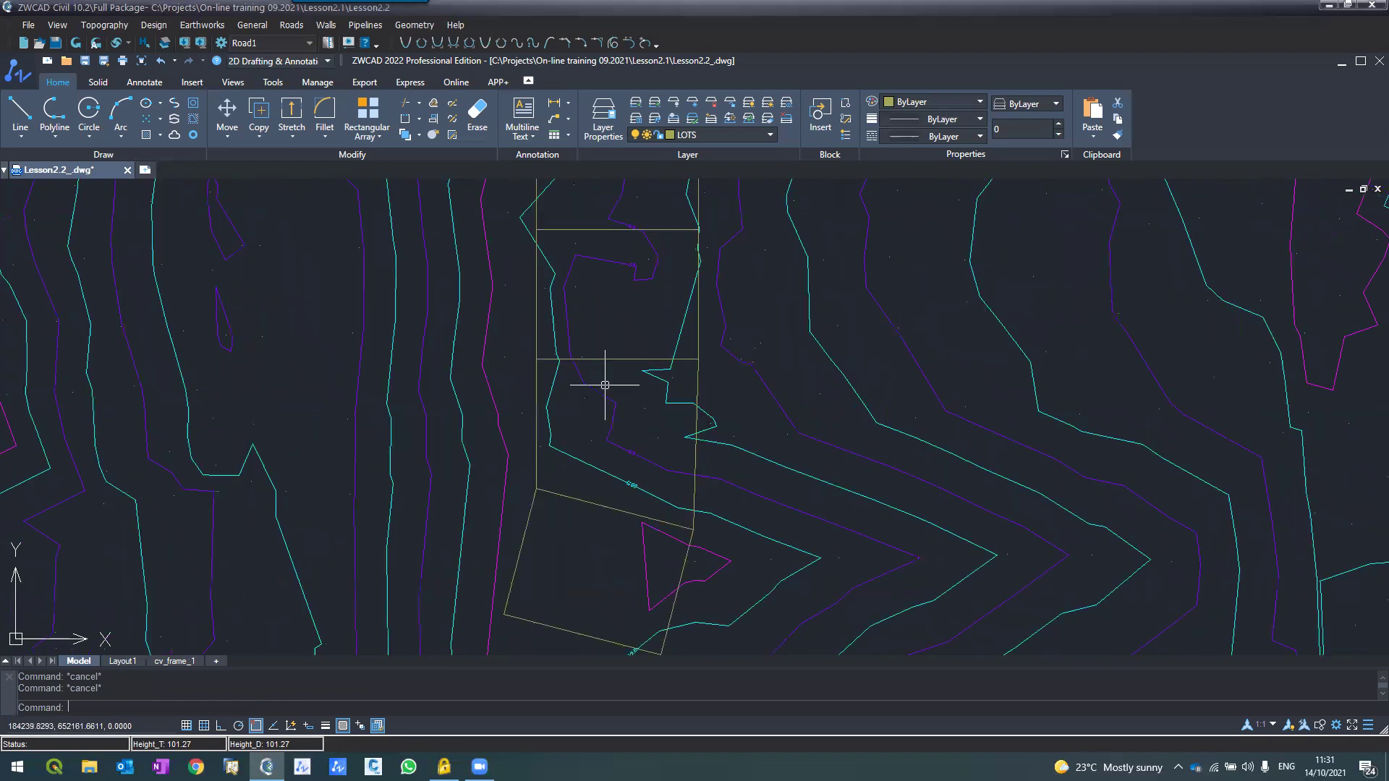
scroll(615, 510, up, 6)
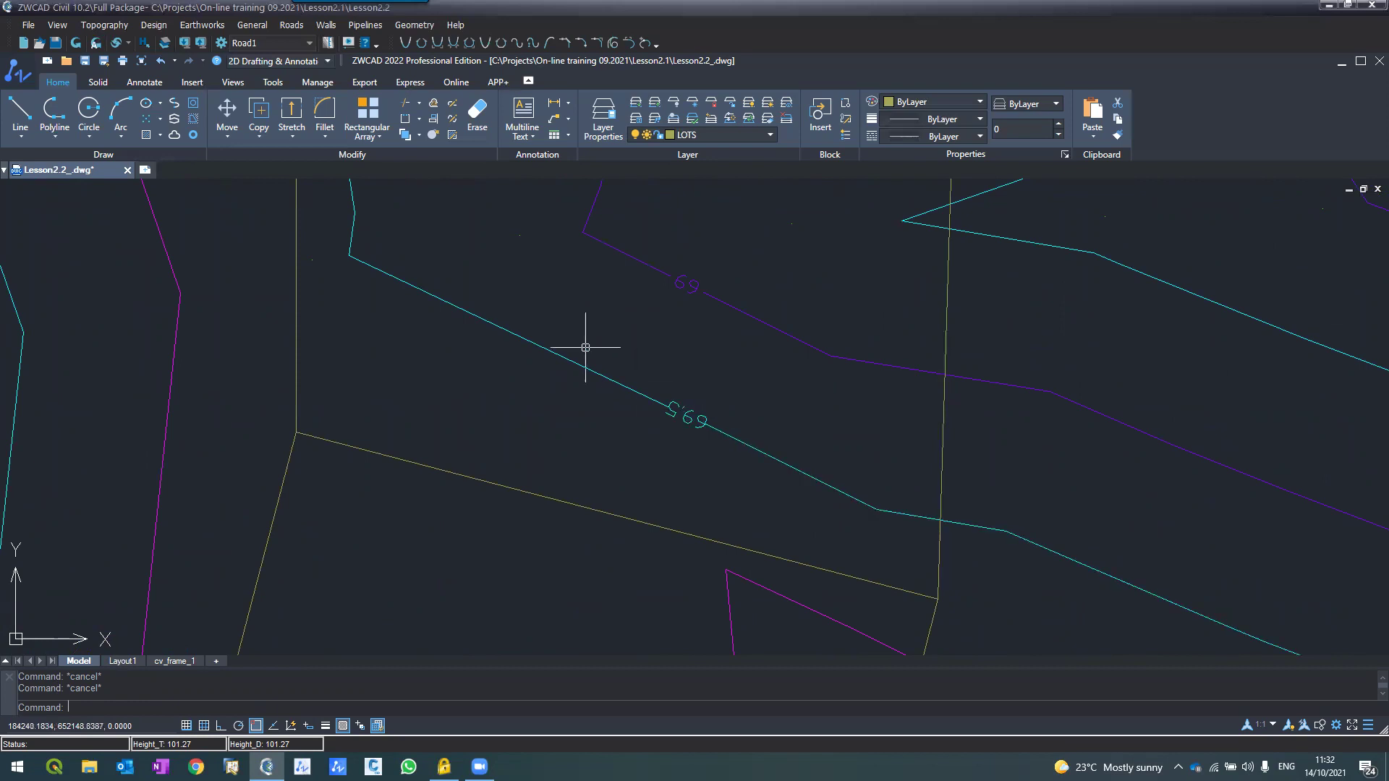
scroll(576, 337, down, 2)
scroll(577, 336, down, 3)
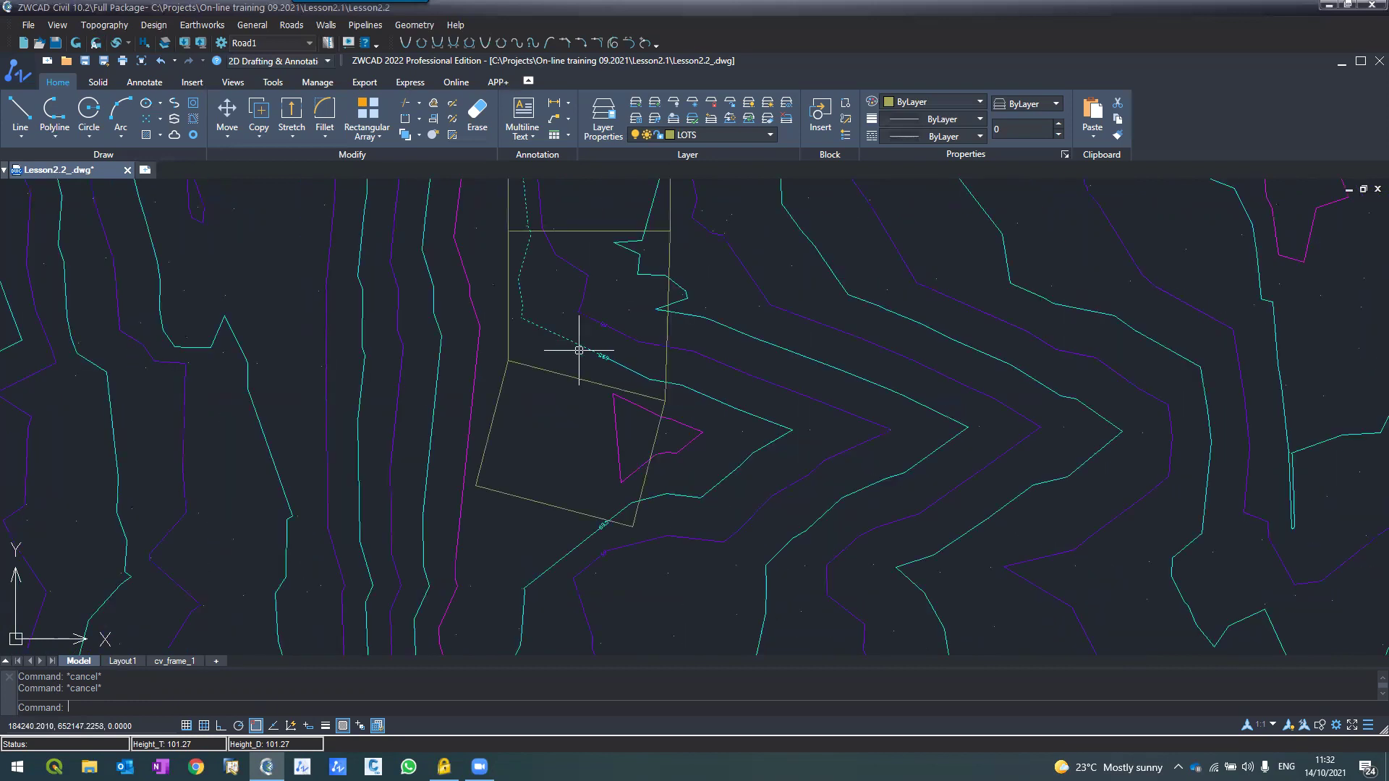
scroll(584, 412, up, 2)
scroll(688, 434, up, 6)
scroll(705, 420, down, 4)
scroll(663, 376, down, 2)
scroll(663, 377, down, 2)
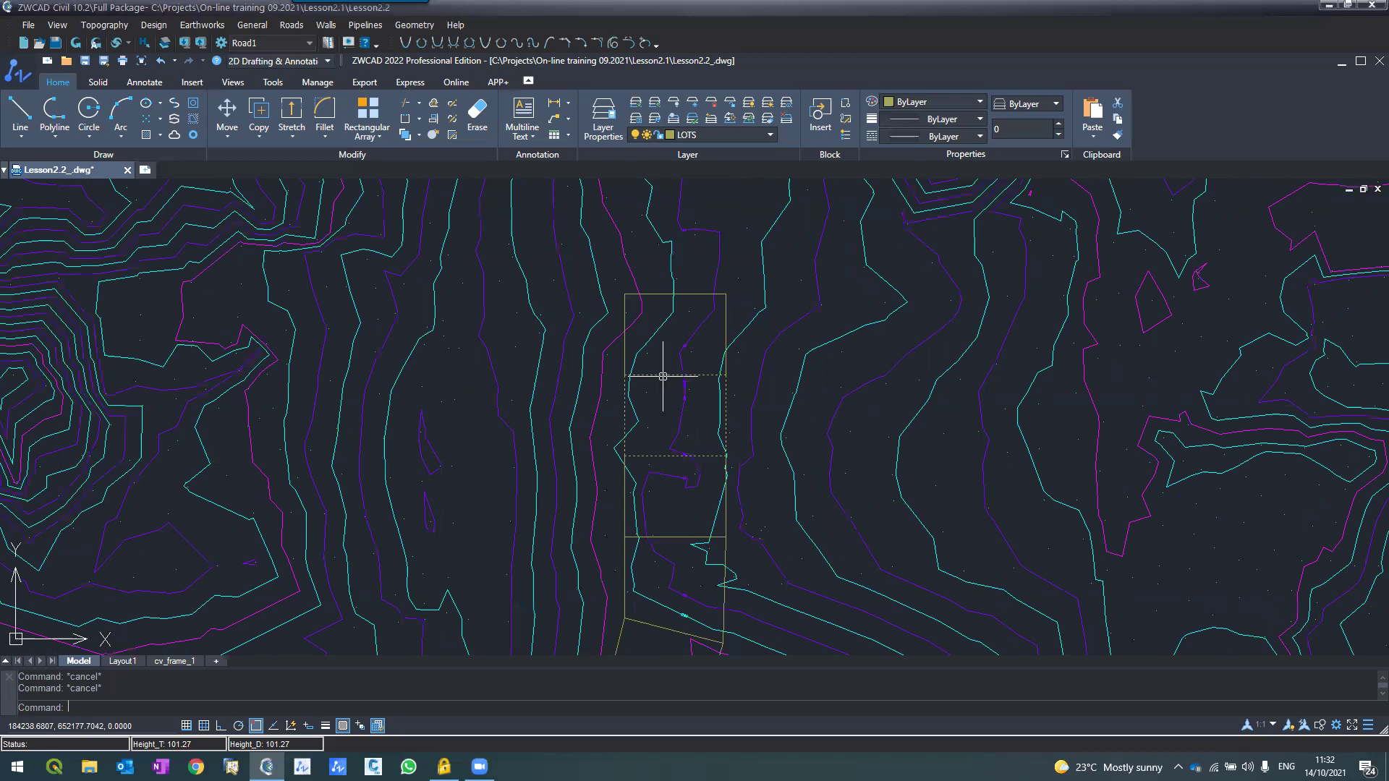
scroll(664, 456, down, 2)
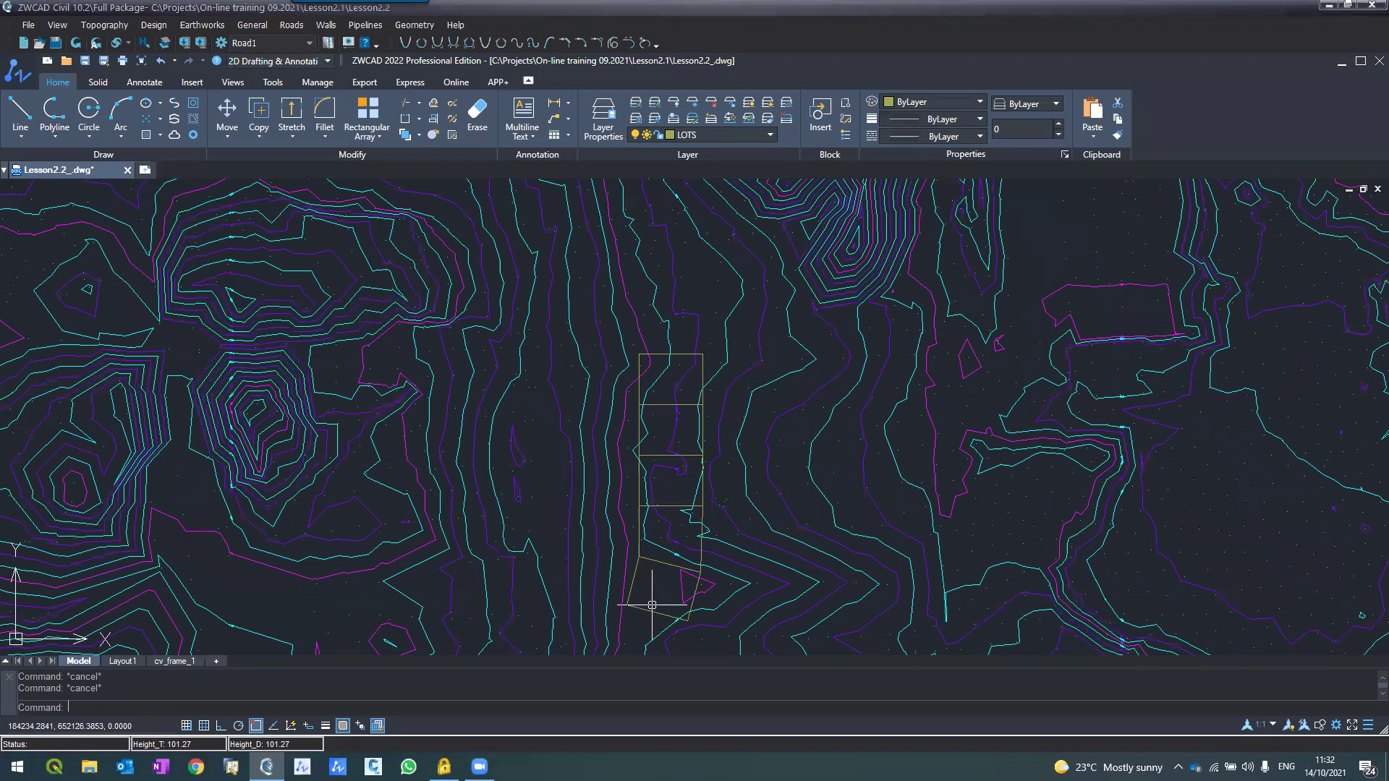
scroll(652, 605, up, 4)
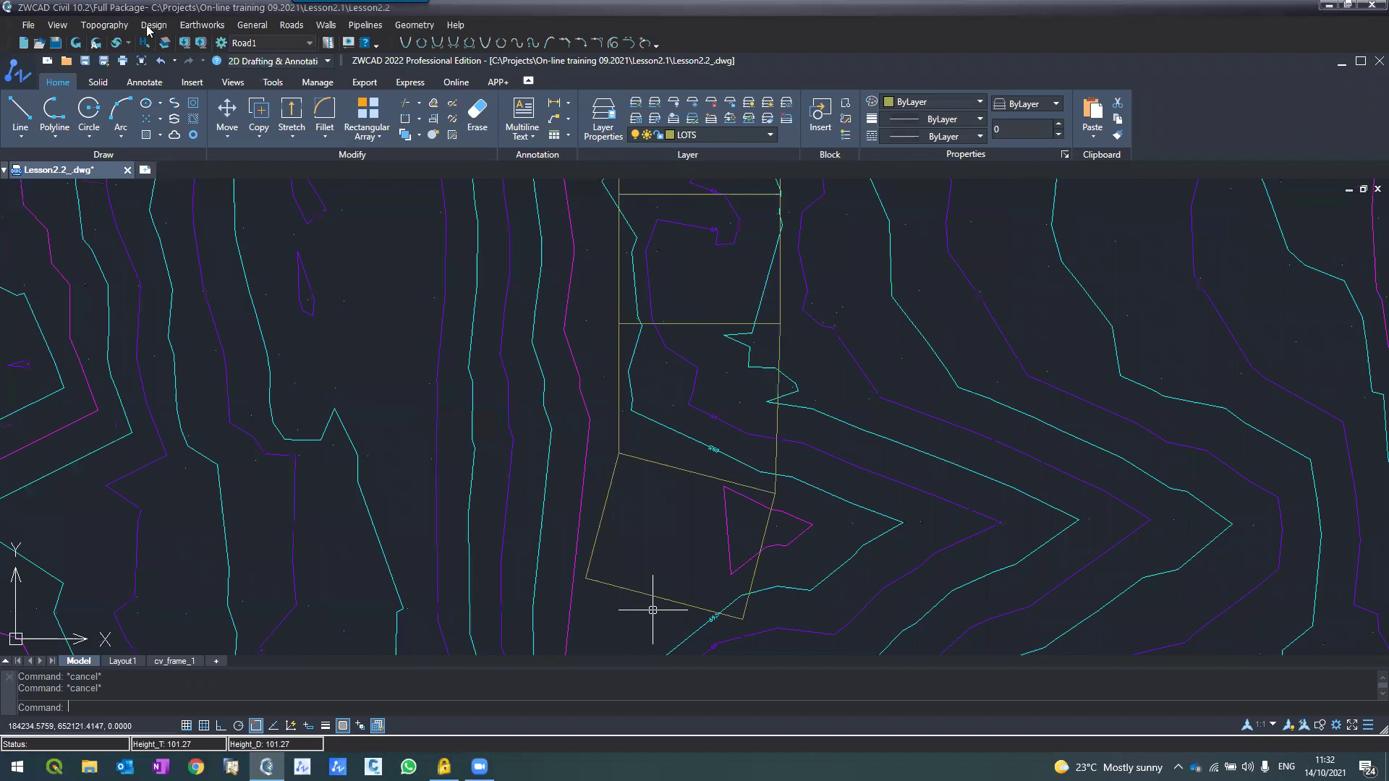
scroll(643, 528, down, 4)
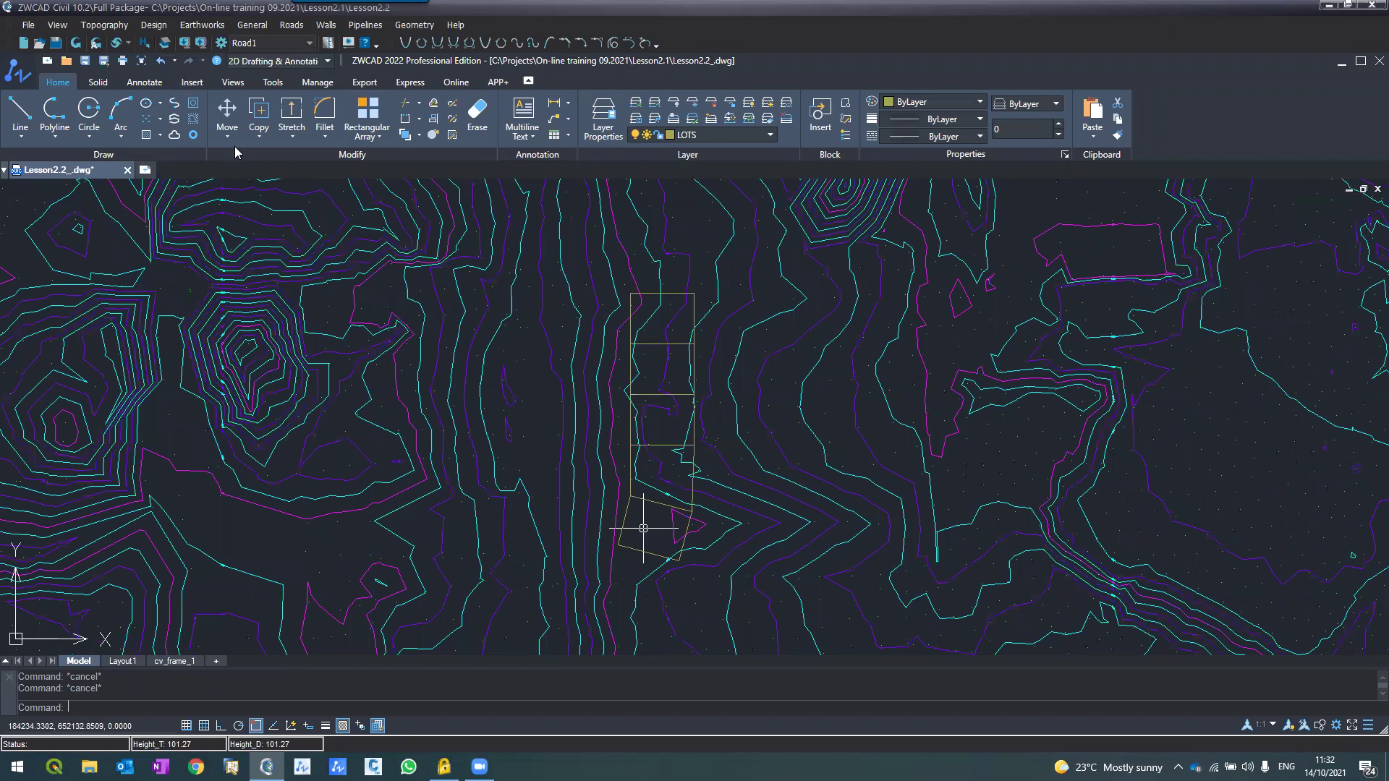
Step: Generate a ground section along a picked line about 119 units long, from below the lowest lot to above the top lot, and view its profile
click(161, 27)
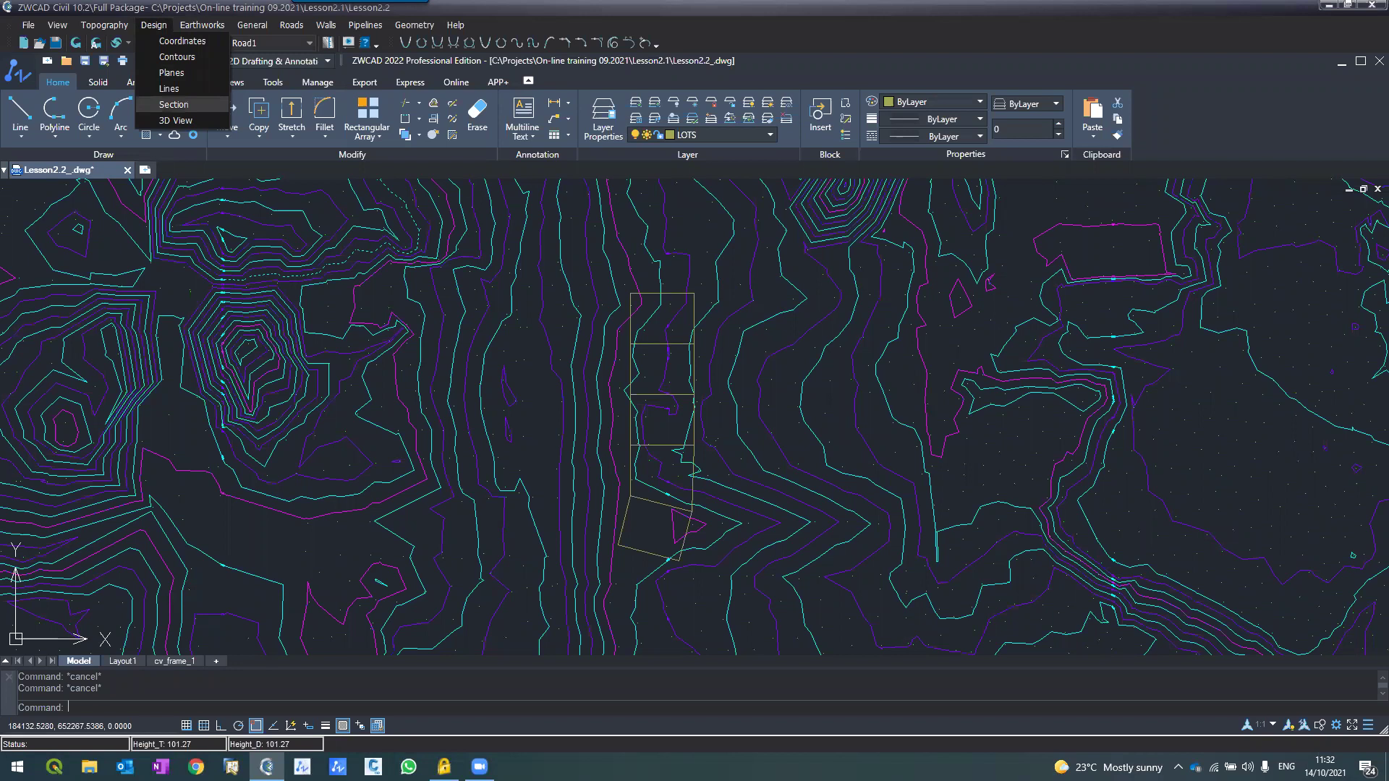
click(174, 105)
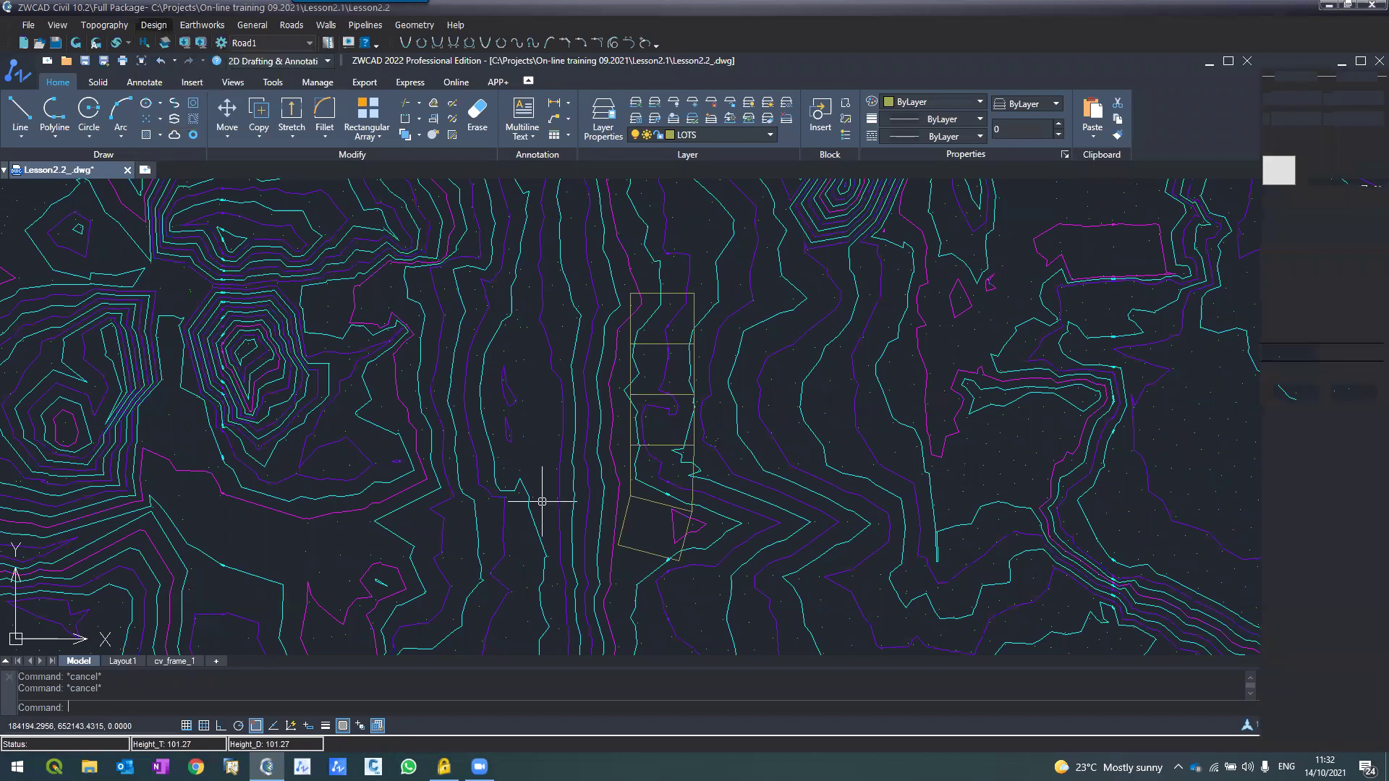
click(1272, 171)
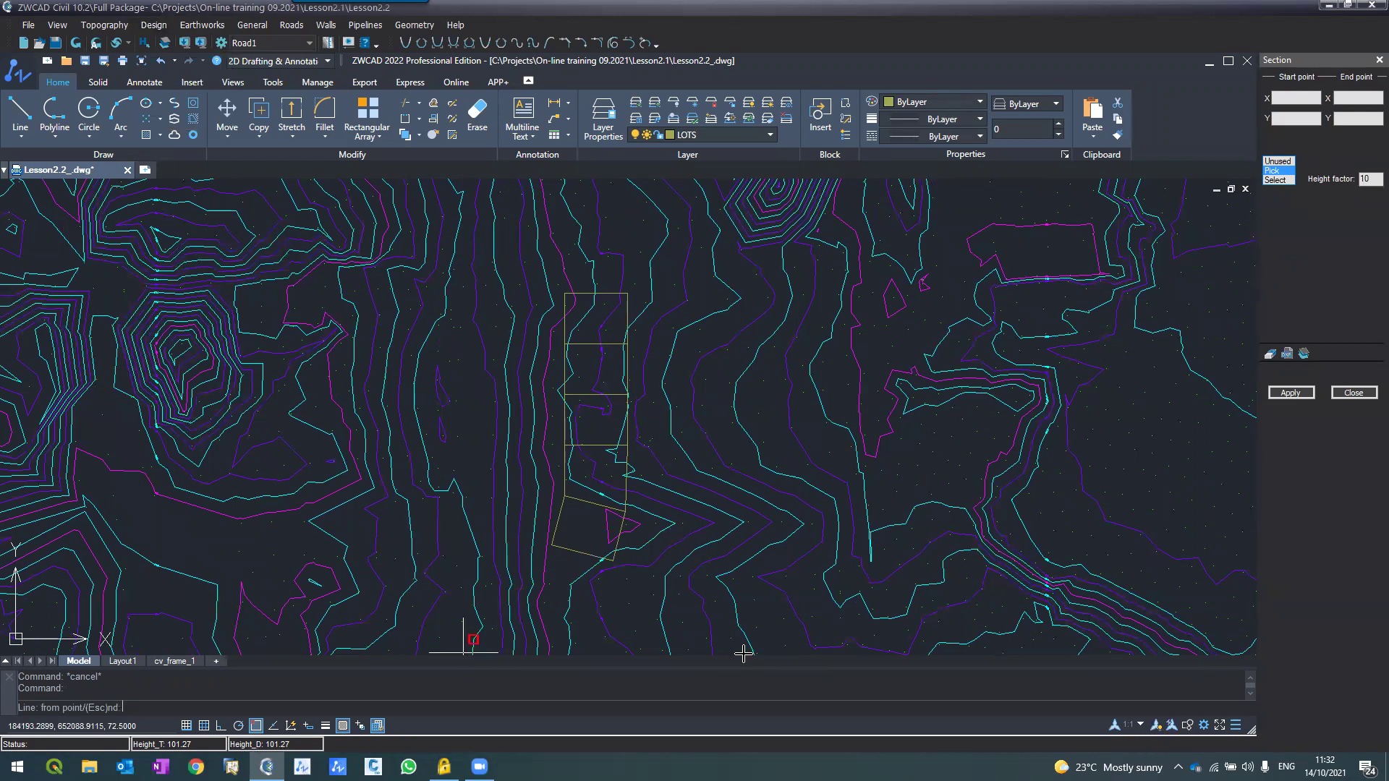
click(577, 562)
click(600, 271)
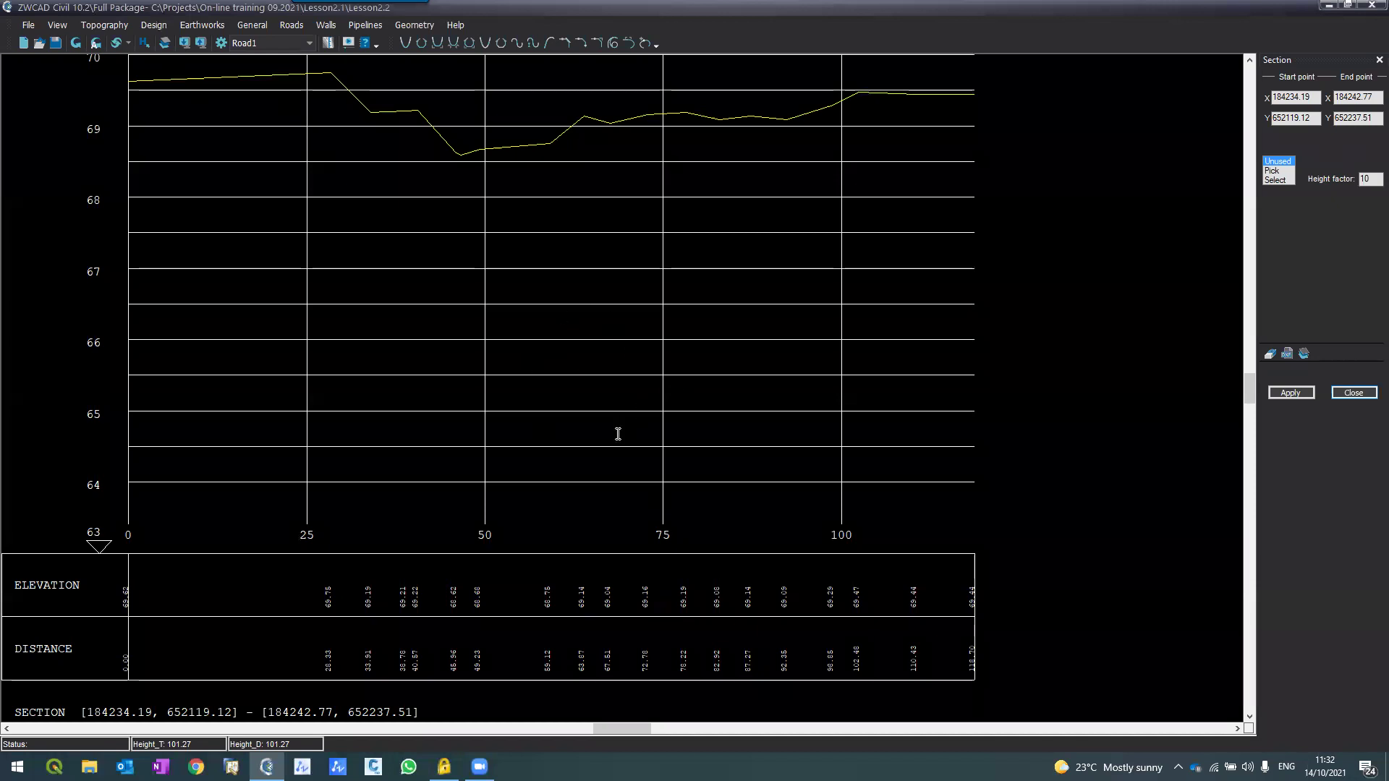
key(Escape)
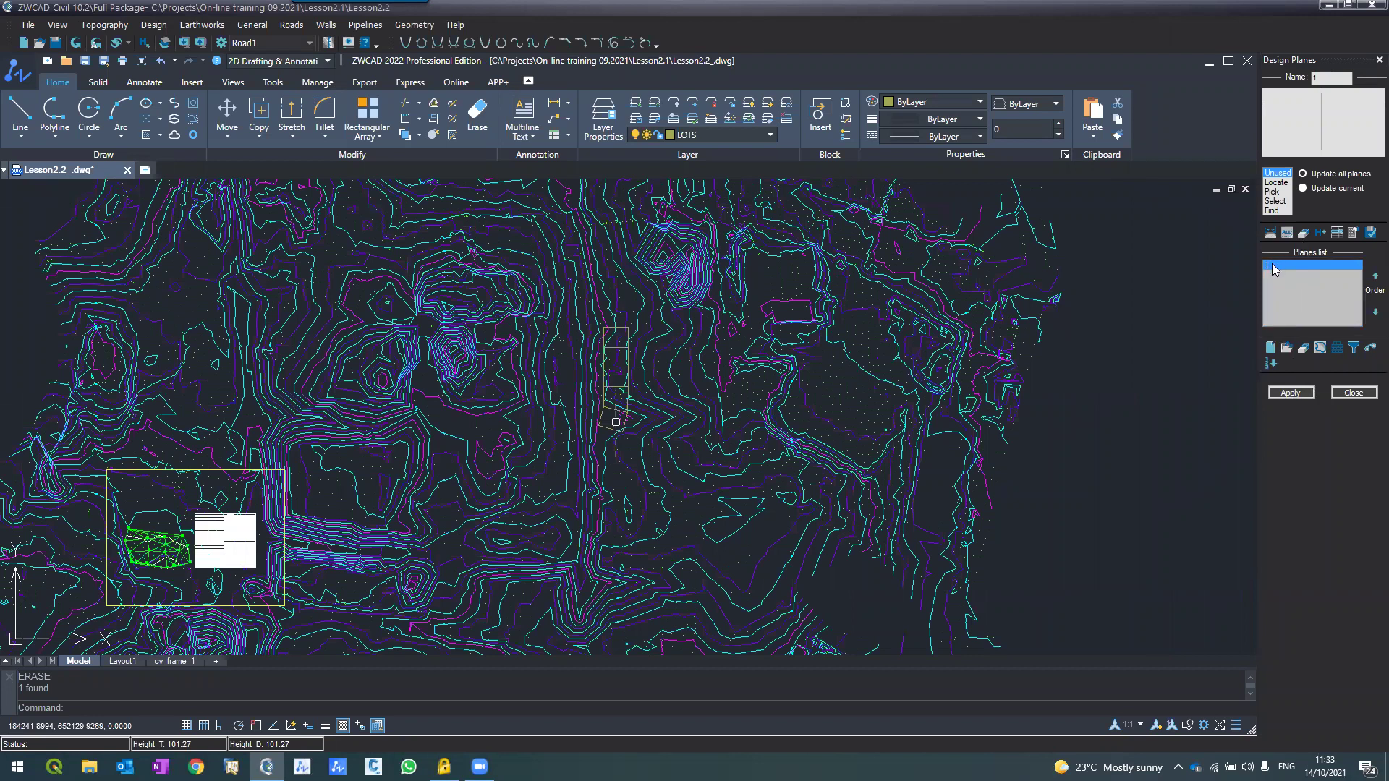
Step: Define the boundary of design plane 1 by selecting the rotated lot's polyline
scroll(619, 424, up, 5)
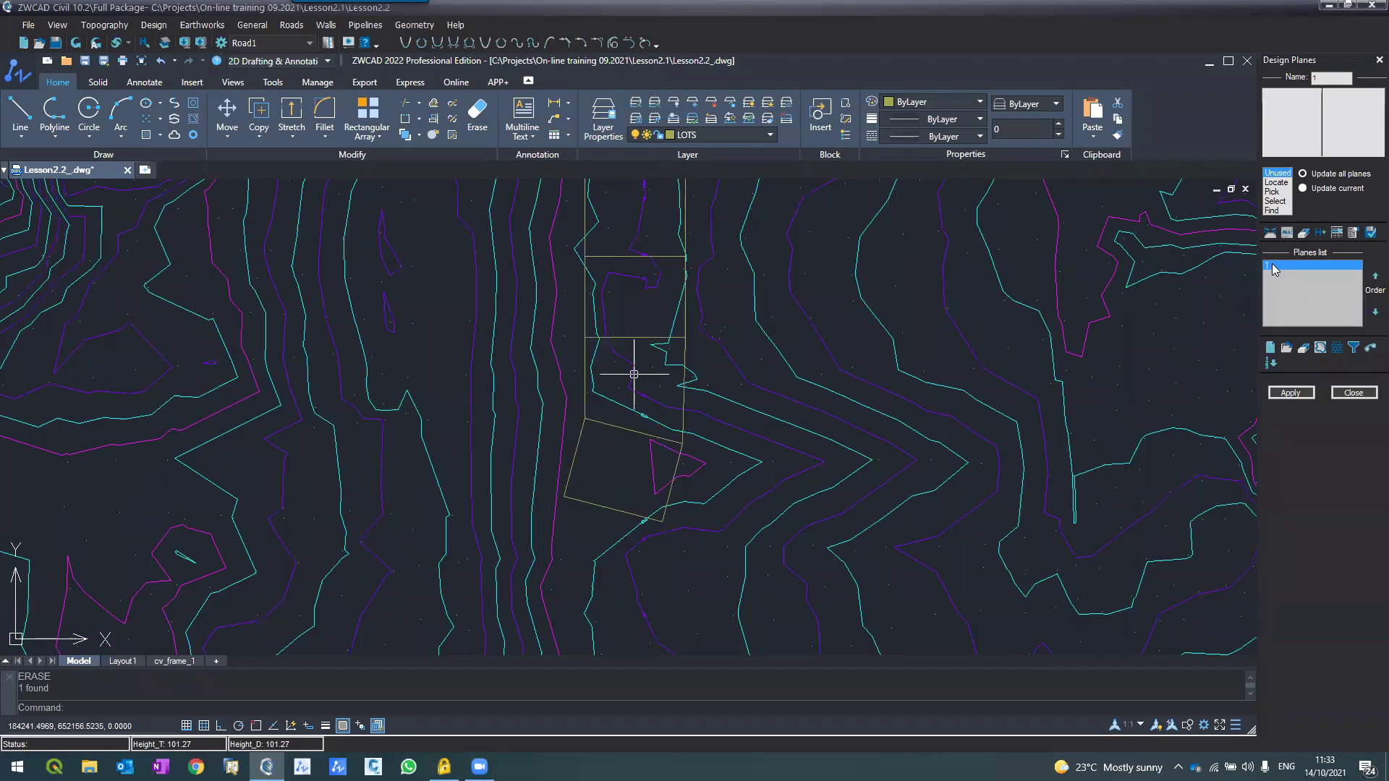
click(1273, 266)
click(1274, 204)
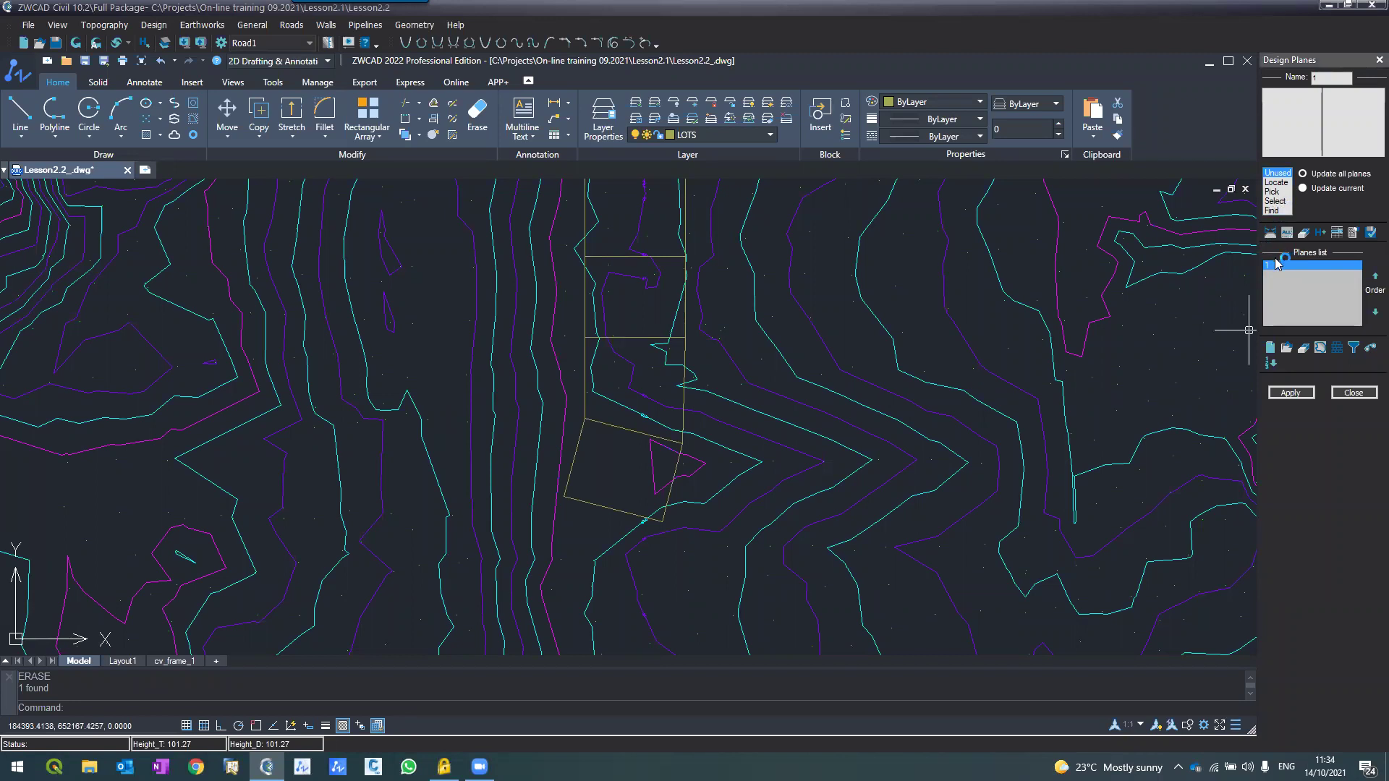
click(1275, 202)
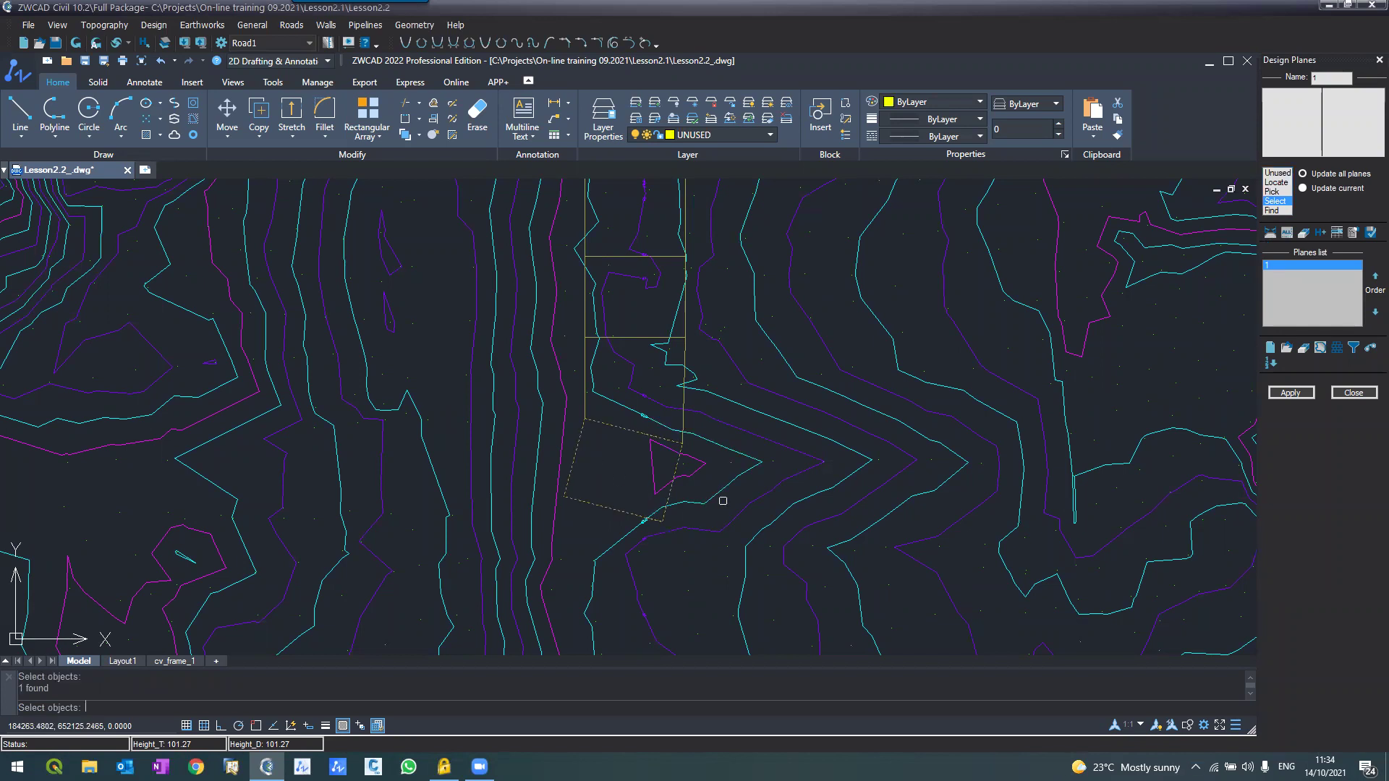
key(Return)
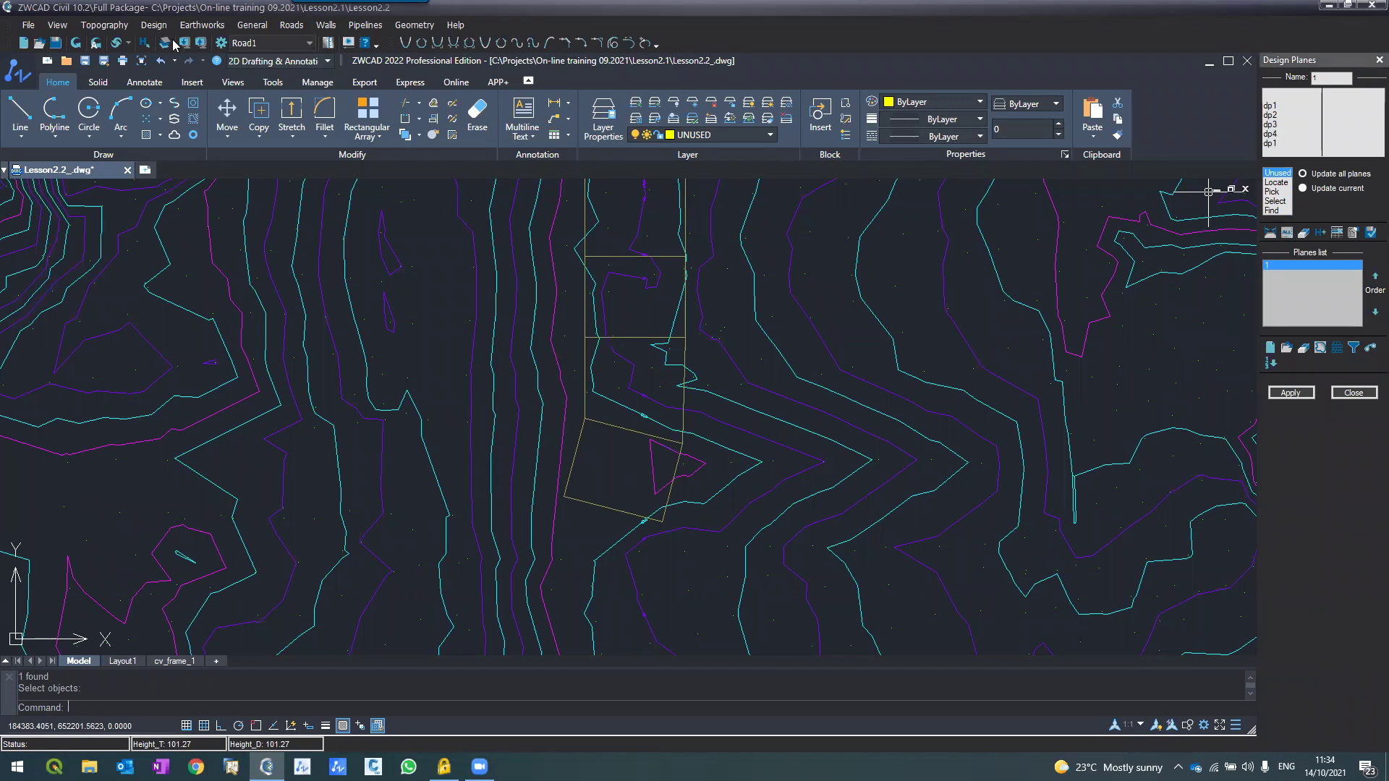
Step: Display the design coordinates and apply the design planes, checking the plane and point named in the report before closing it
click(149, 26)
click(170, 126)
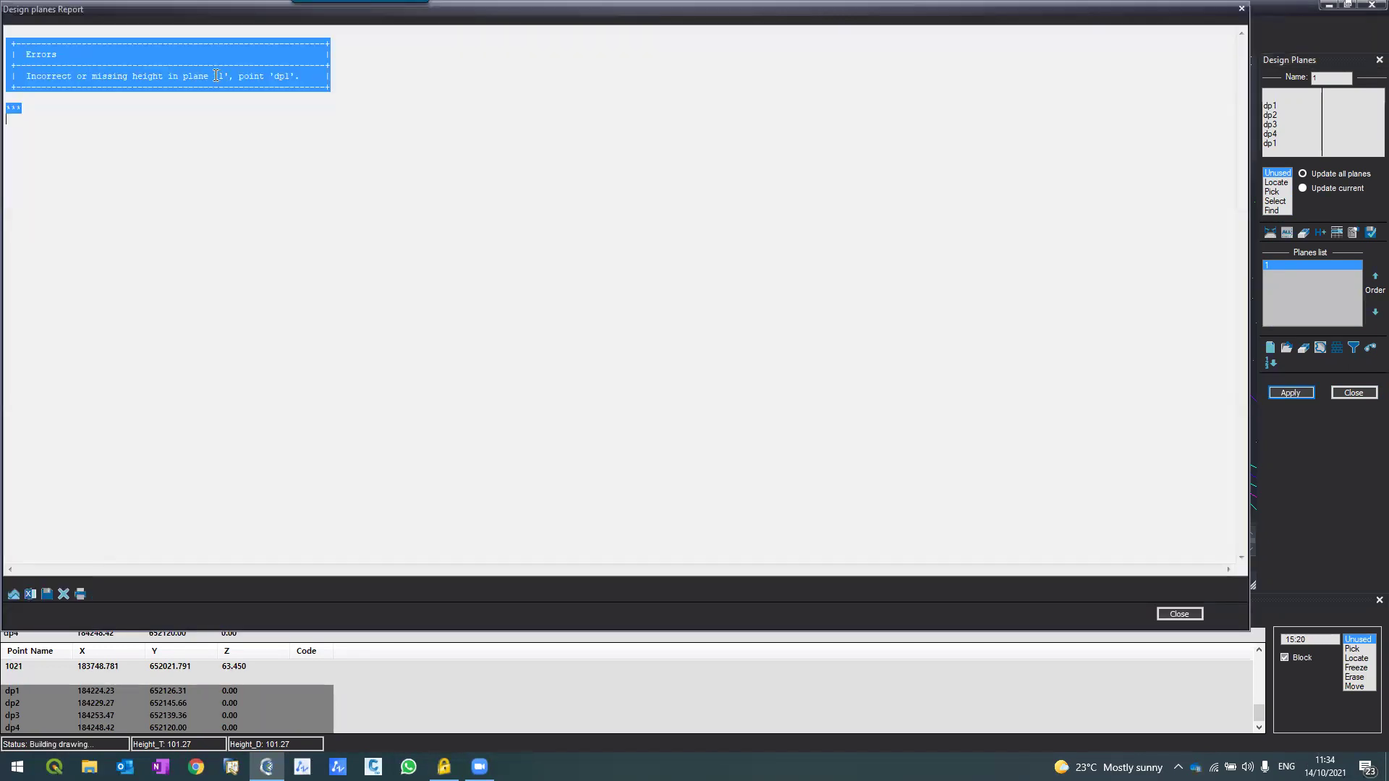
double_click(222, 76)
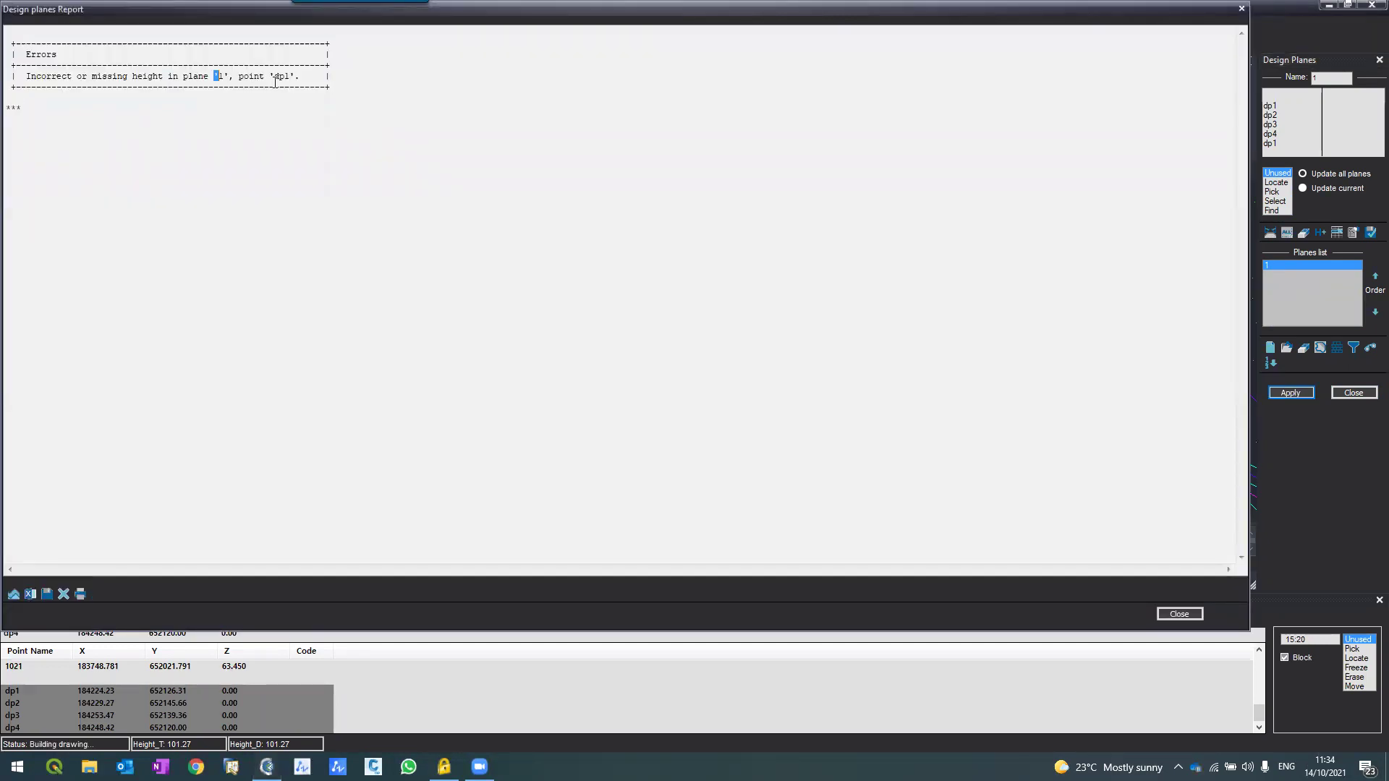
double_click(278, 77)
click(1173, 615)
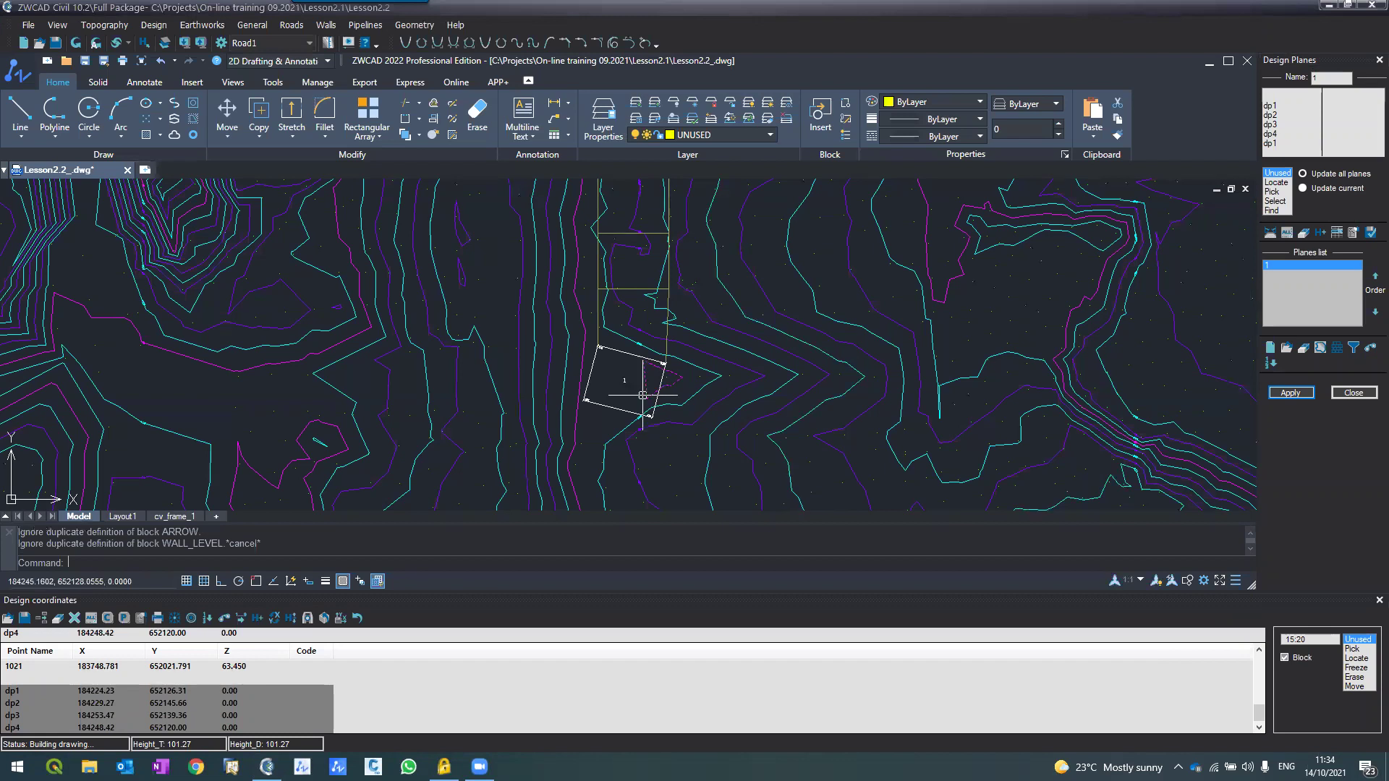
Step: Inspect the heights drawn at the corners of design plane 1
scroll(642, 389, up, 8)
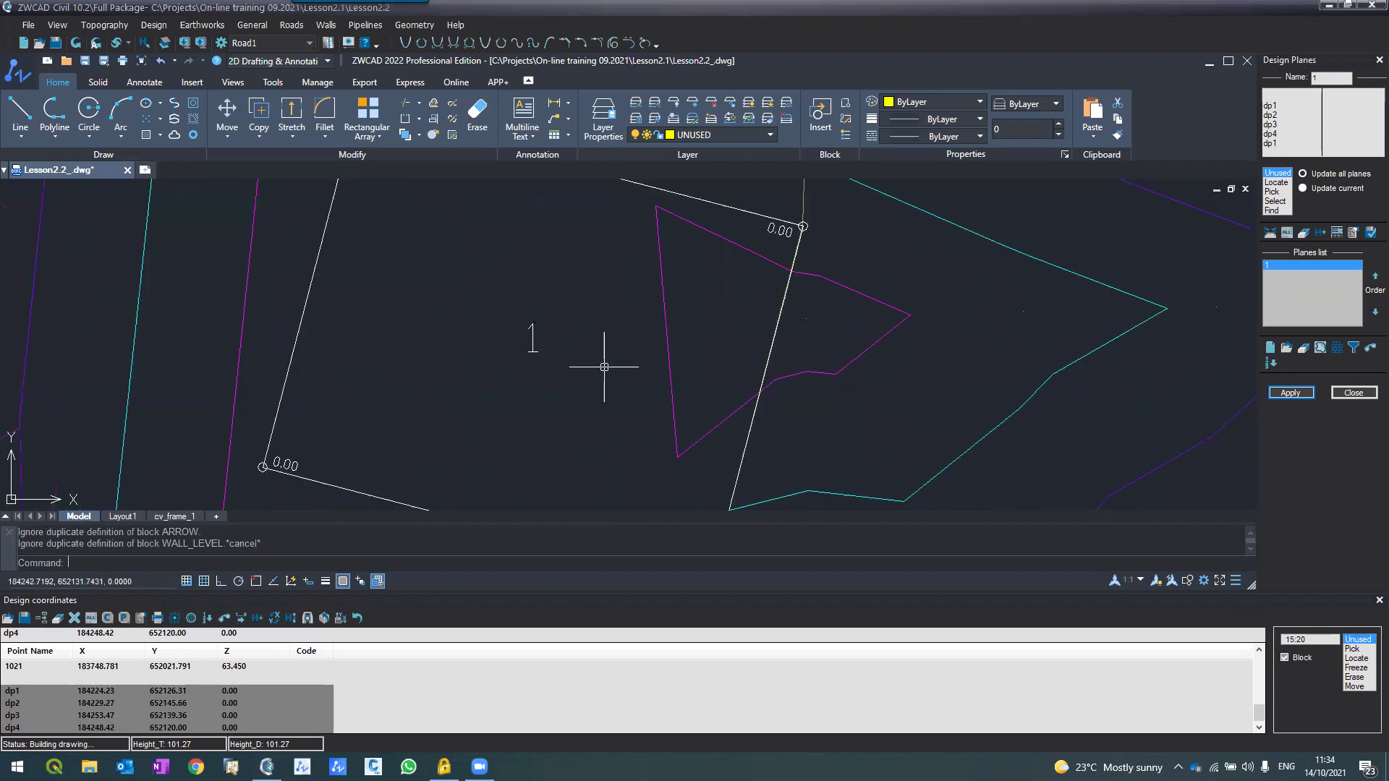
middle_drag(523, 306, 515, 295)
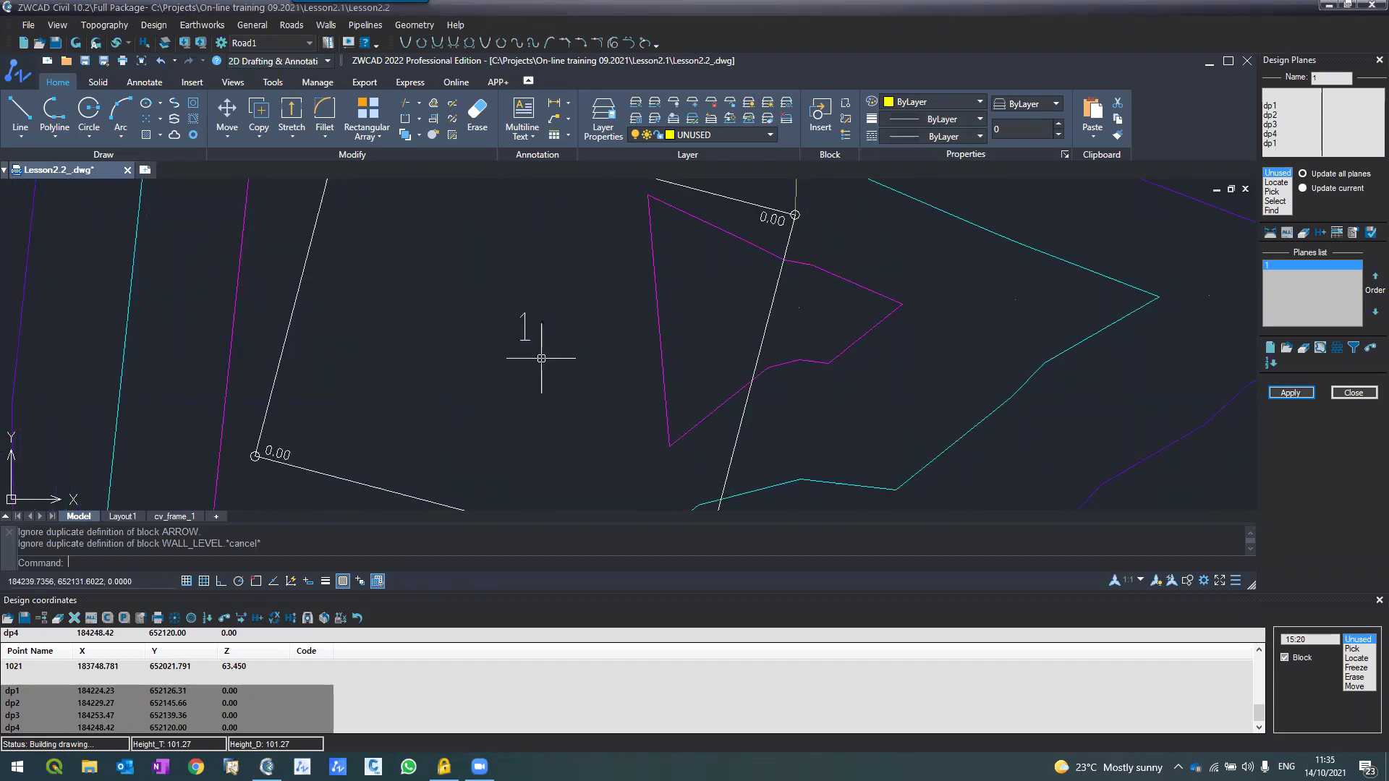
scroll(542, 359, down, 2)
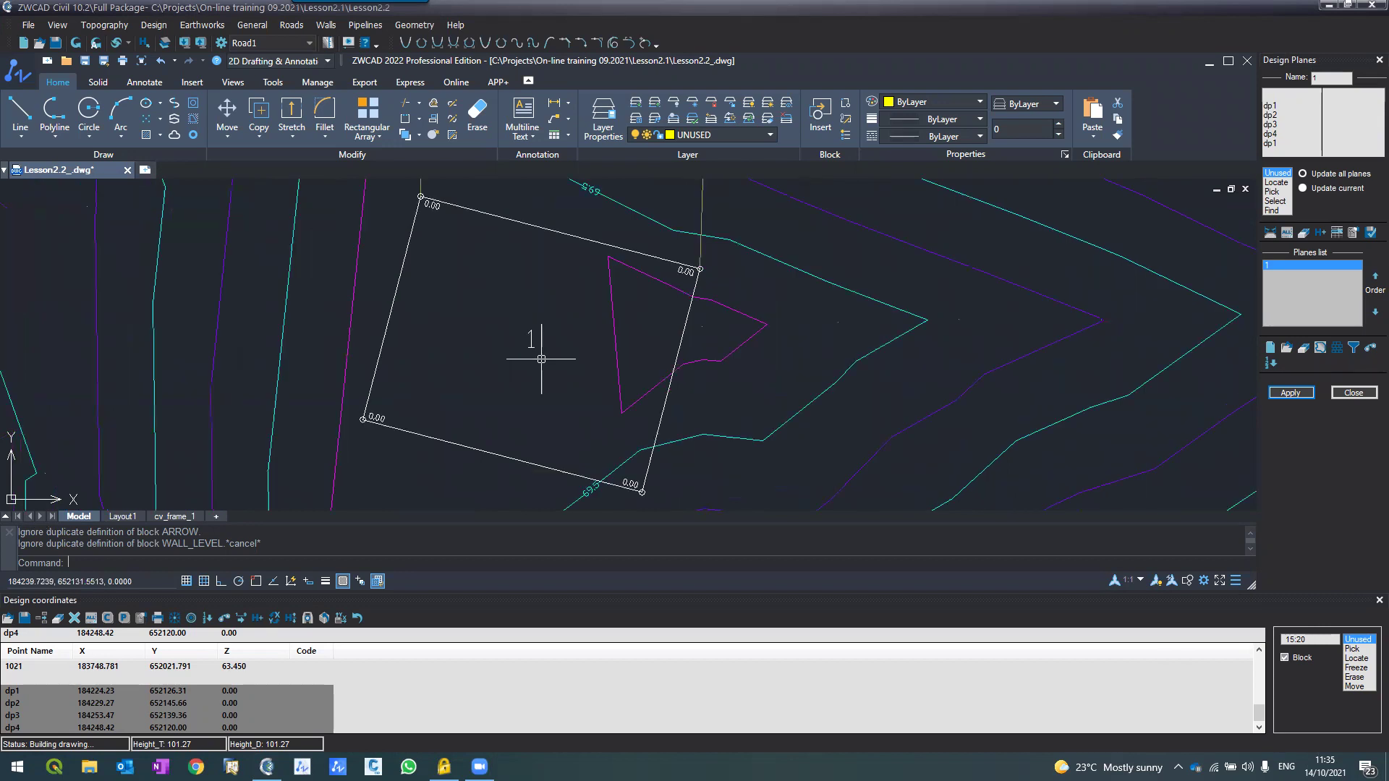
Step: Regenerate the drawing to refresh the corner circles and height labels of design plane 1
scroll(437, 212, up, 2)
middle_drag(731, 463, 790, 219)
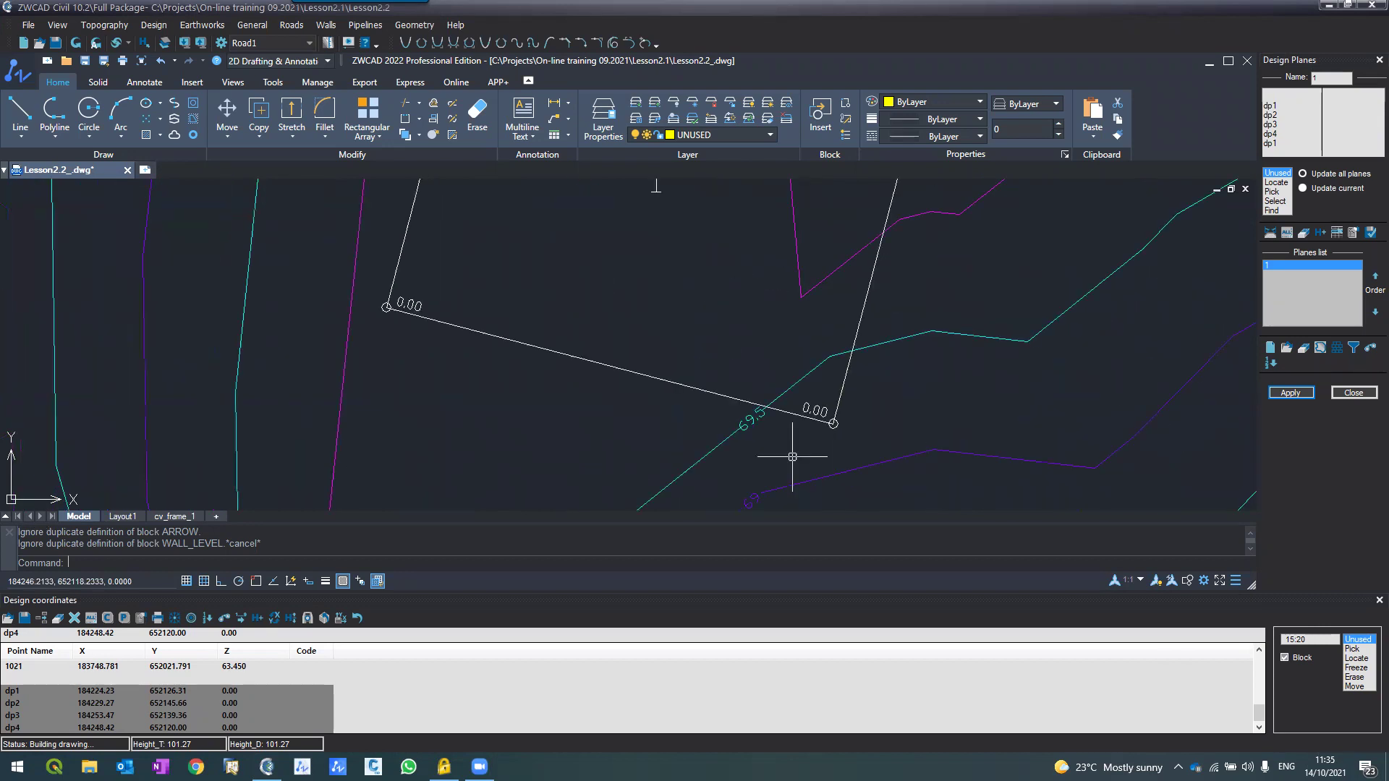
scroll(434, 289, up, 6)
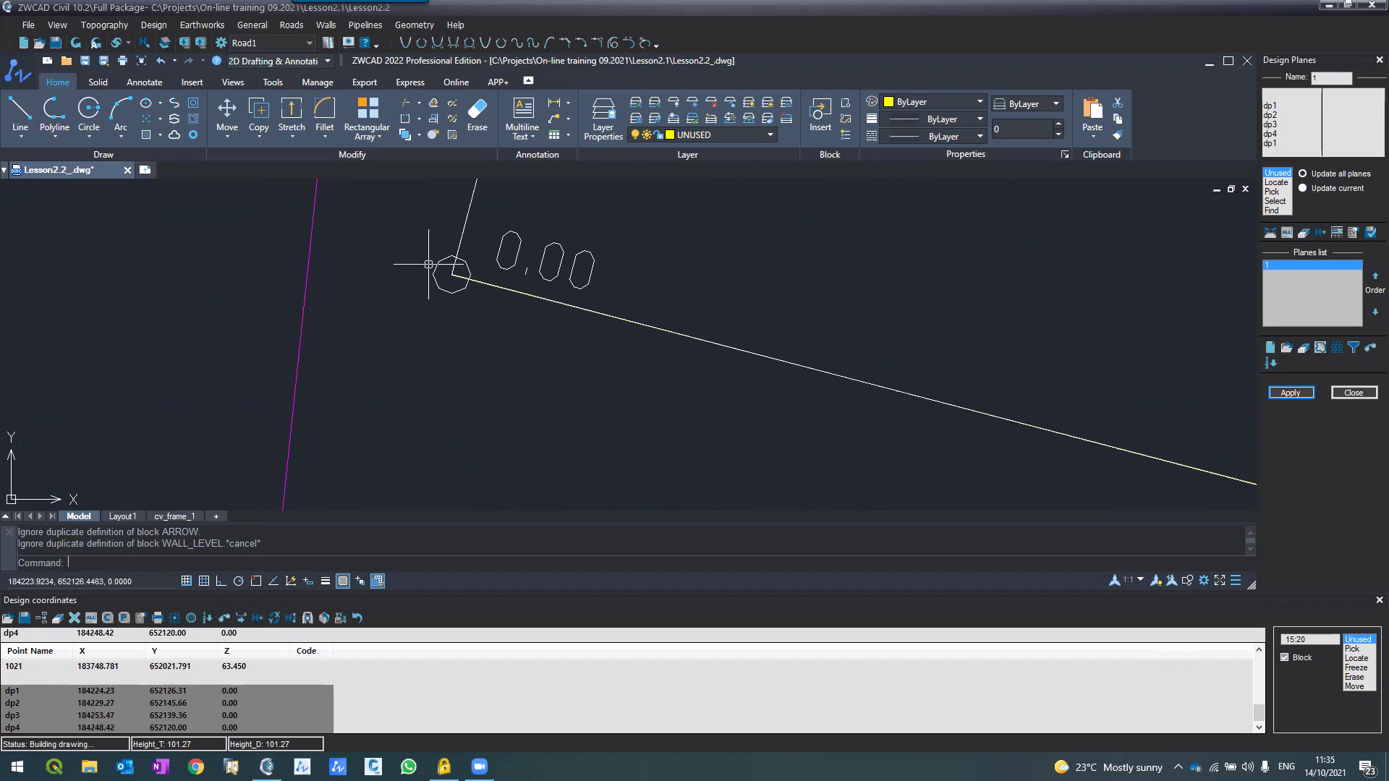
text(regen)
key(Return)
Step: Examine the ground contours and their elevation labels around design plane 1 to judge a suitable design height
scroll(363, 370, down, 3)
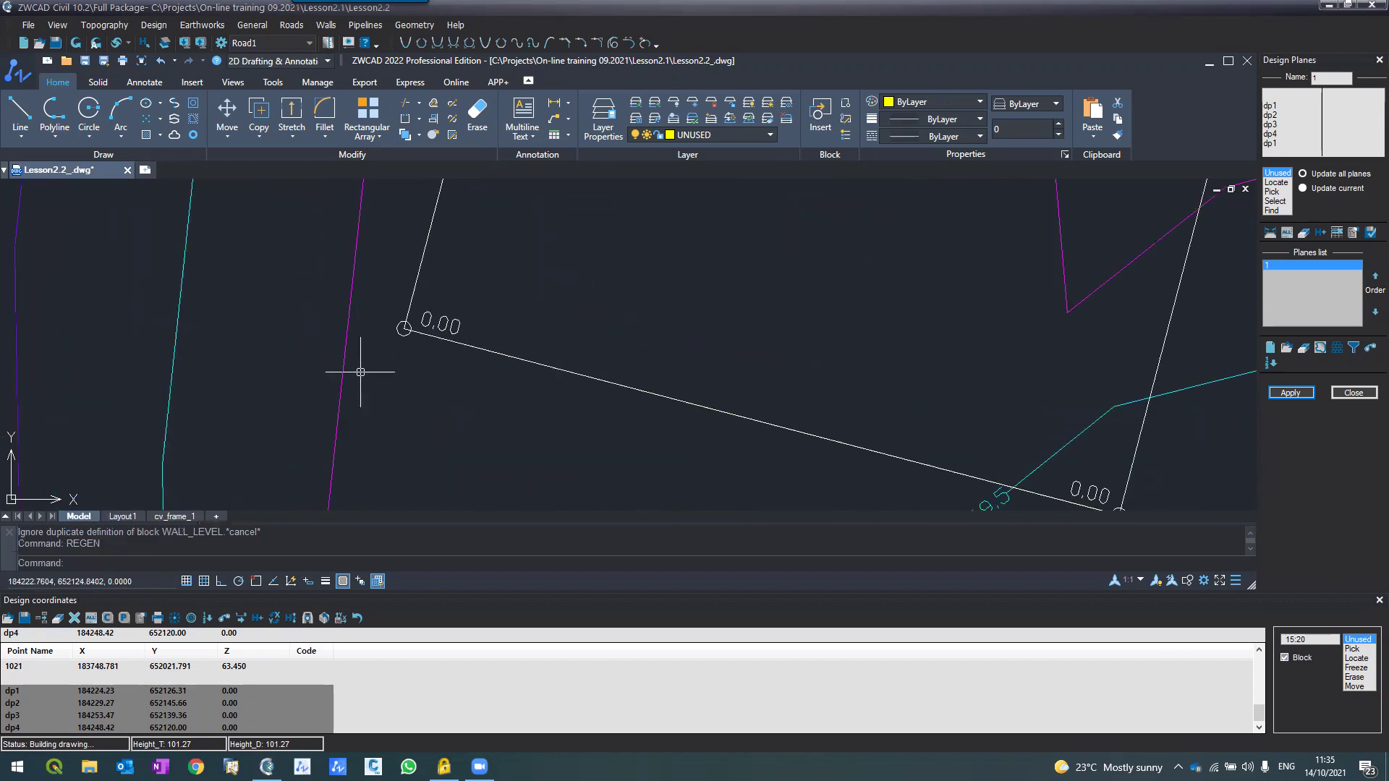
scroll(360, 372, down, 3)
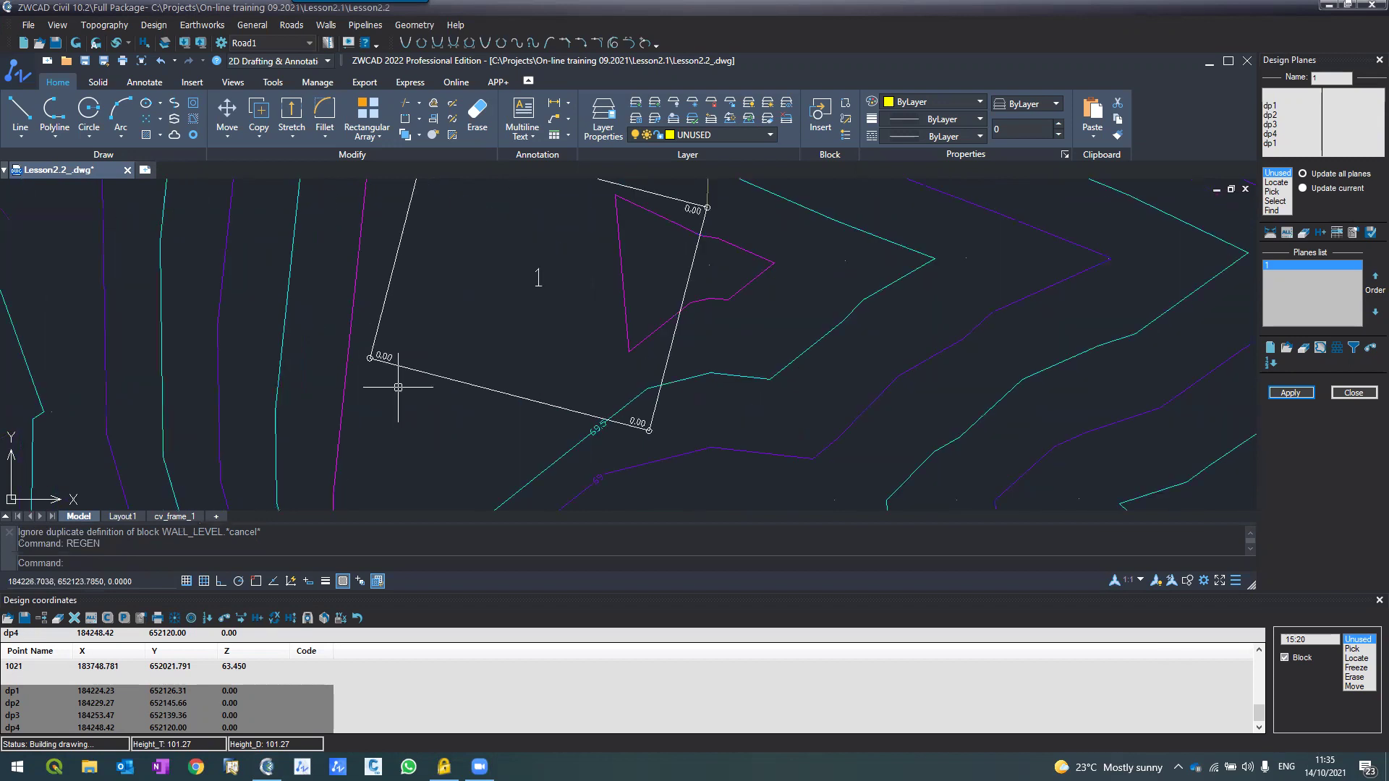
scroll(398, 388, down, 2)
scroll(436, 245, up, 2)
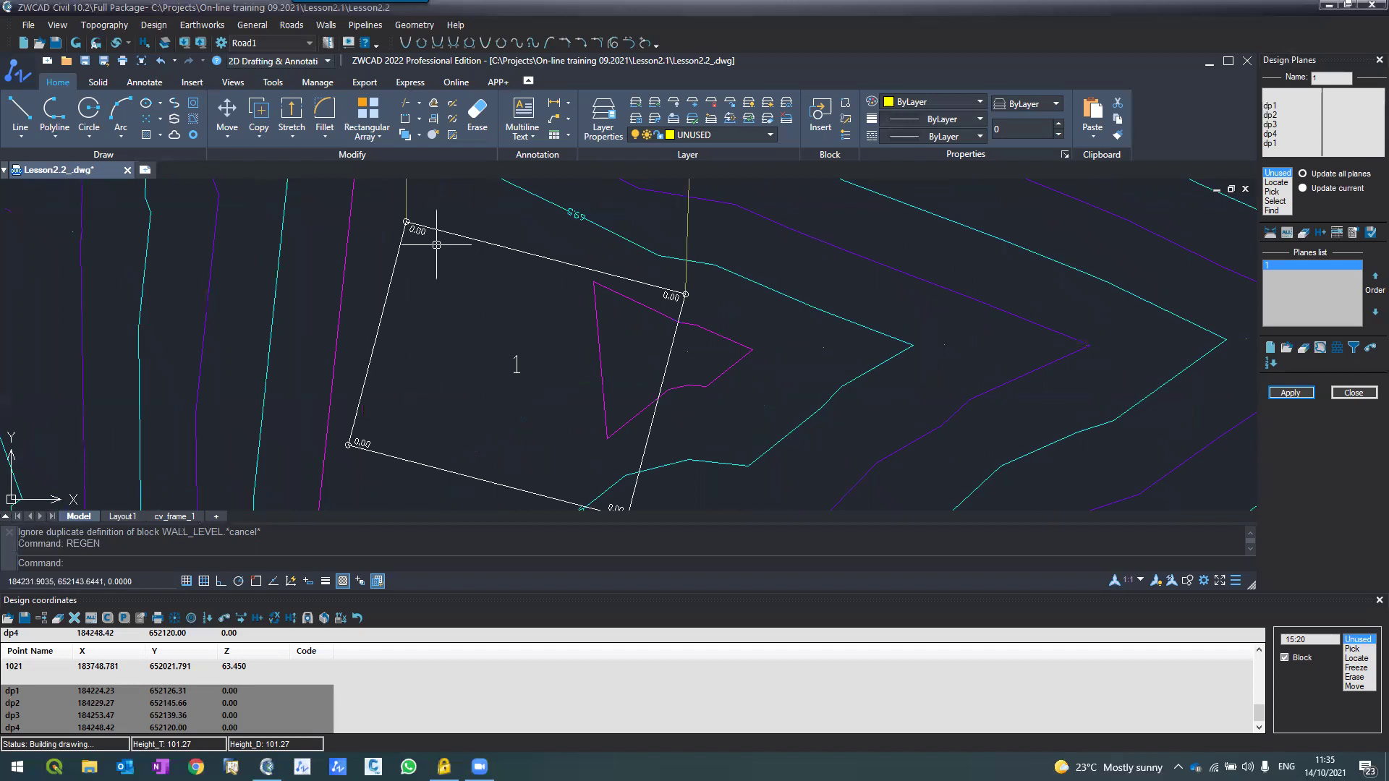
scroll(443, 258, down, 3)
scroll(457, 300, up, 3)
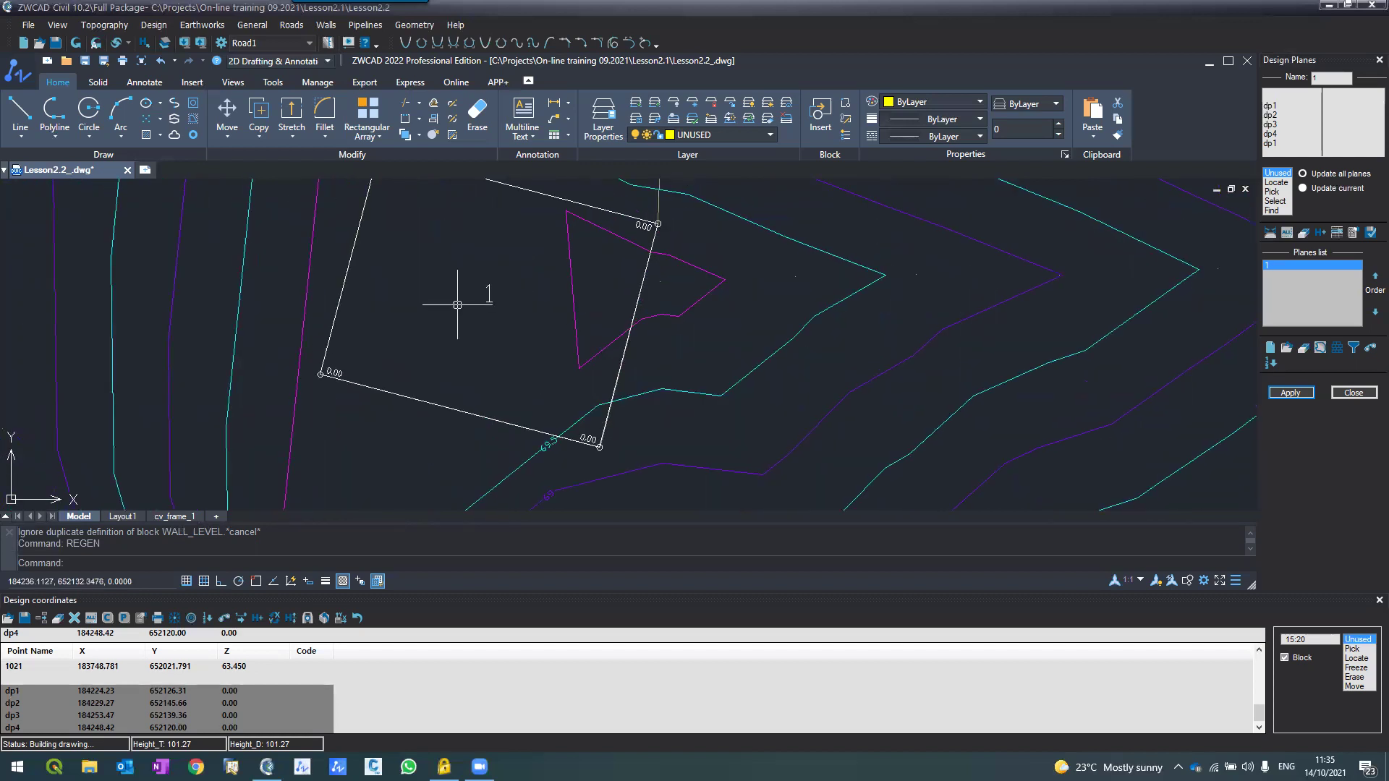
scroll(457, 305, down, 2)
scroll(443, 282, up, 2)
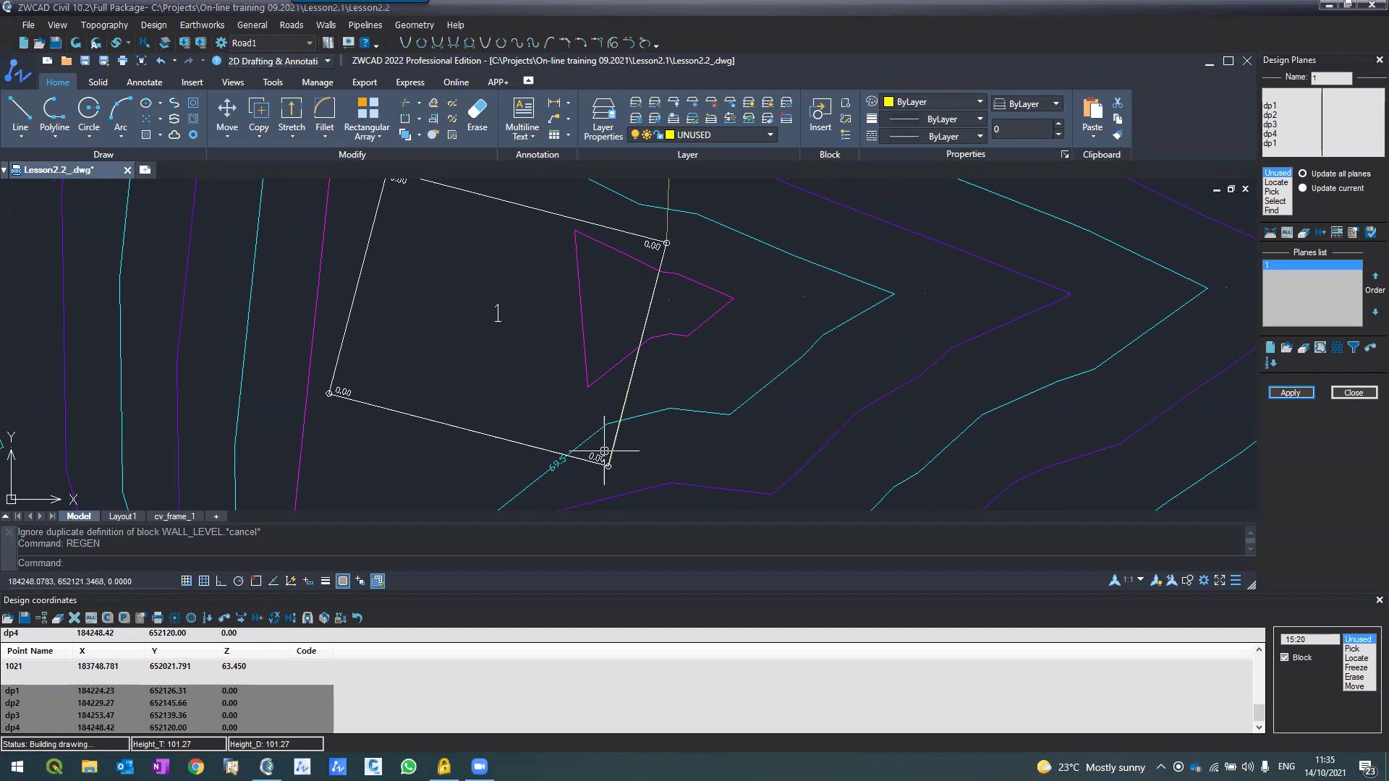
scroll(604, 451, down, 2)
scroll(604, 453, down, 1)
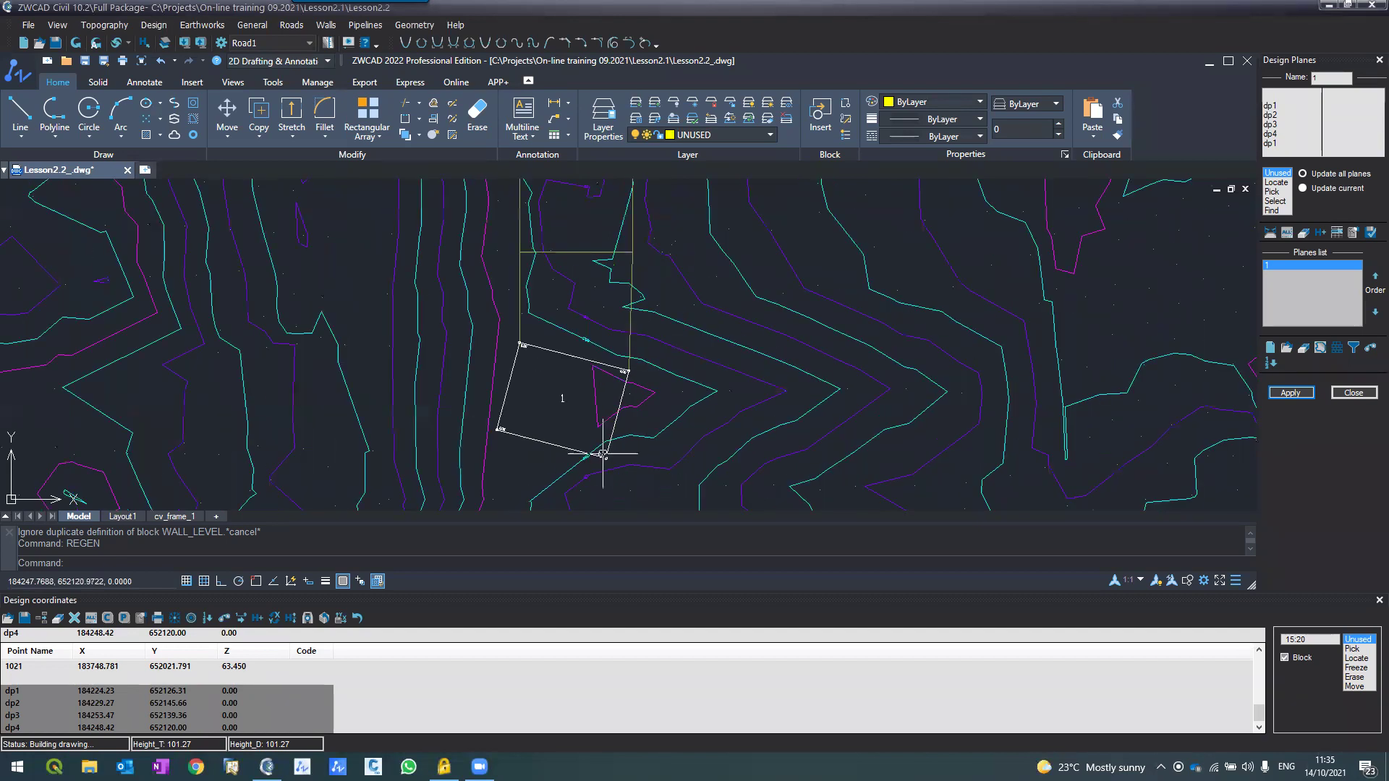
scroll(591, 326, up, 5)
scroll(578, 204, down, 2)
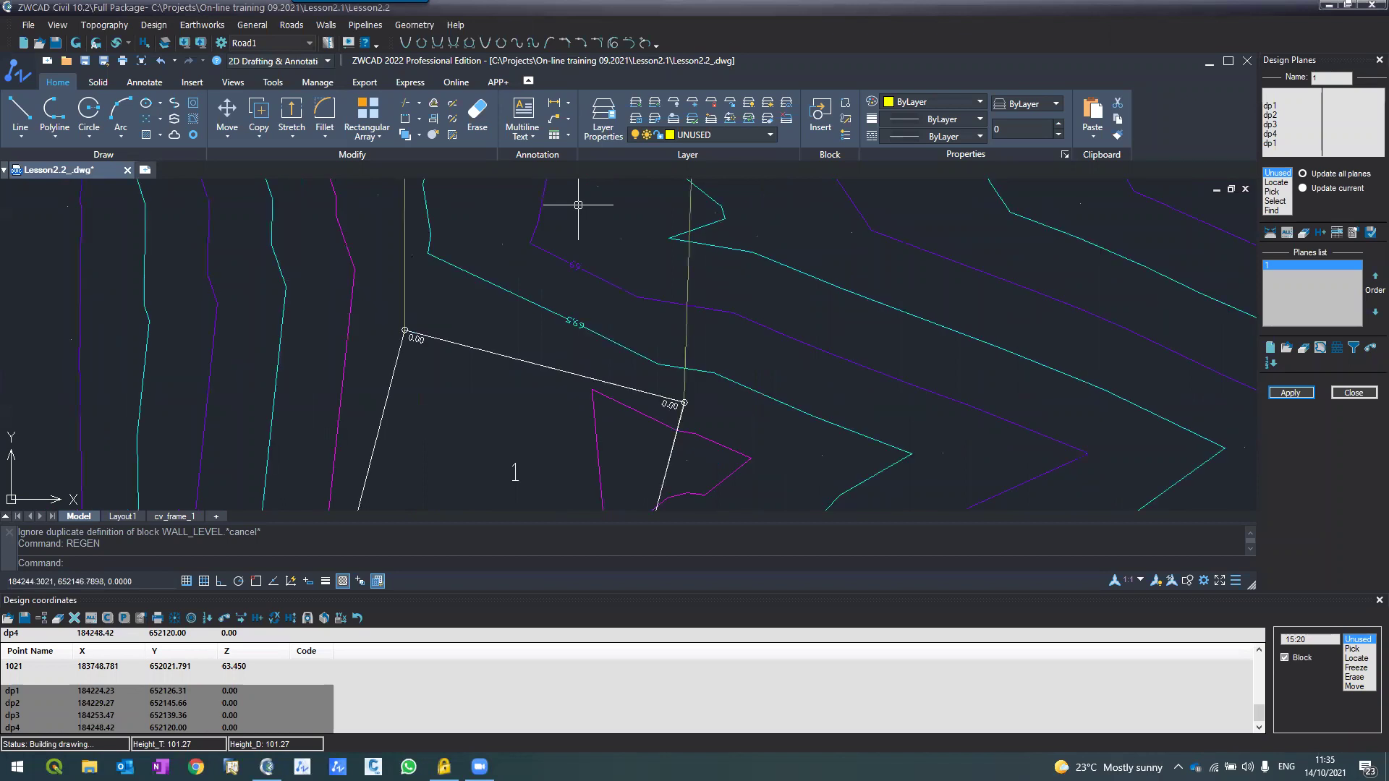
middle_drag(599, 435, 595, 355)
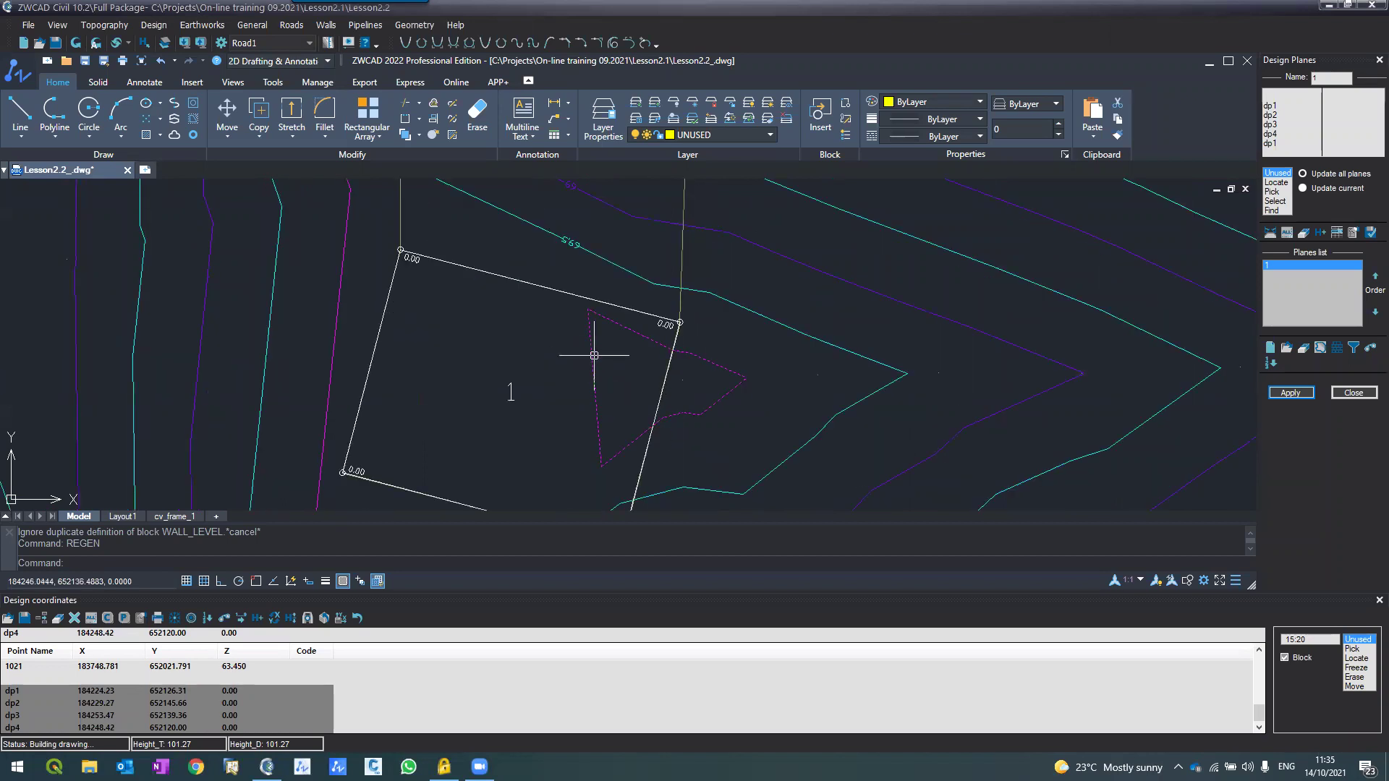
scroll(594, 356, down, 2)
scroll(591, 355, up, 2)
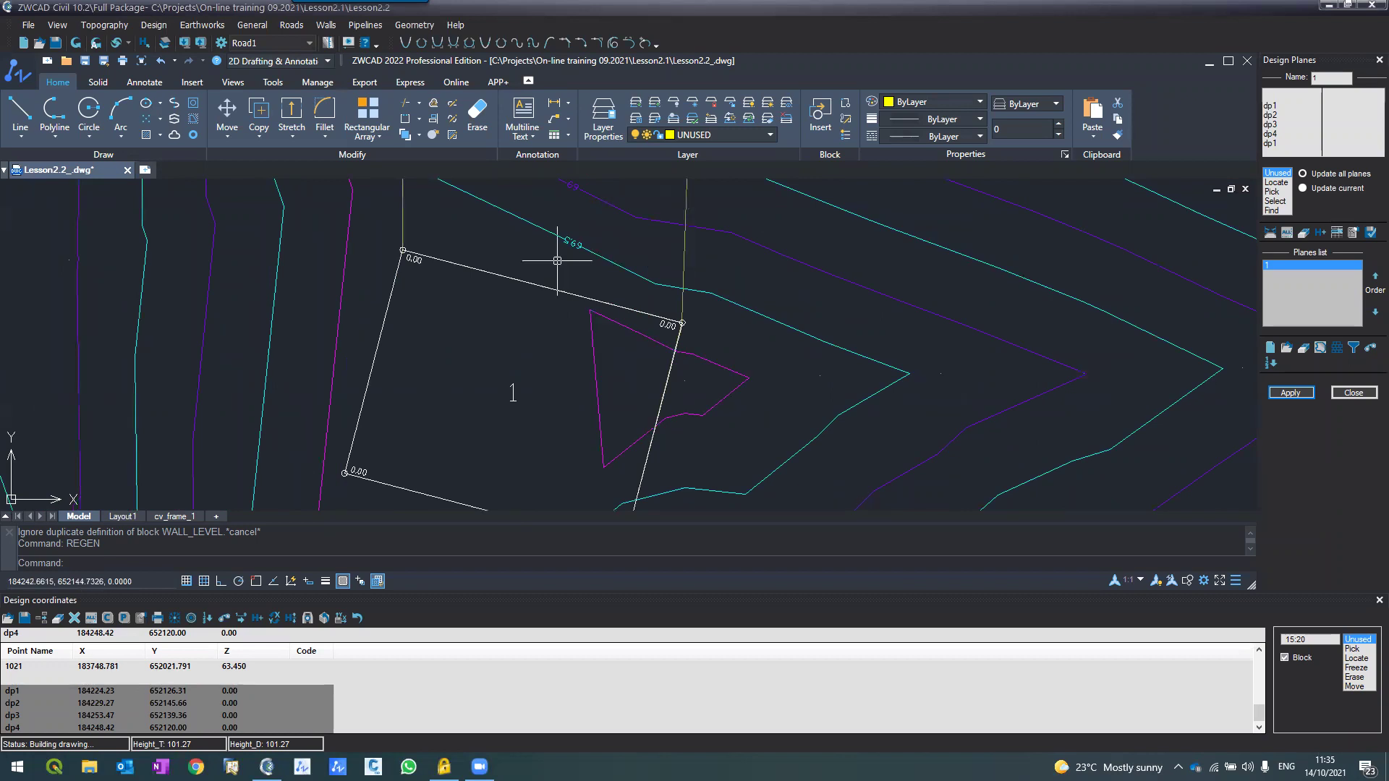
scroll(575, 333, down, 2)
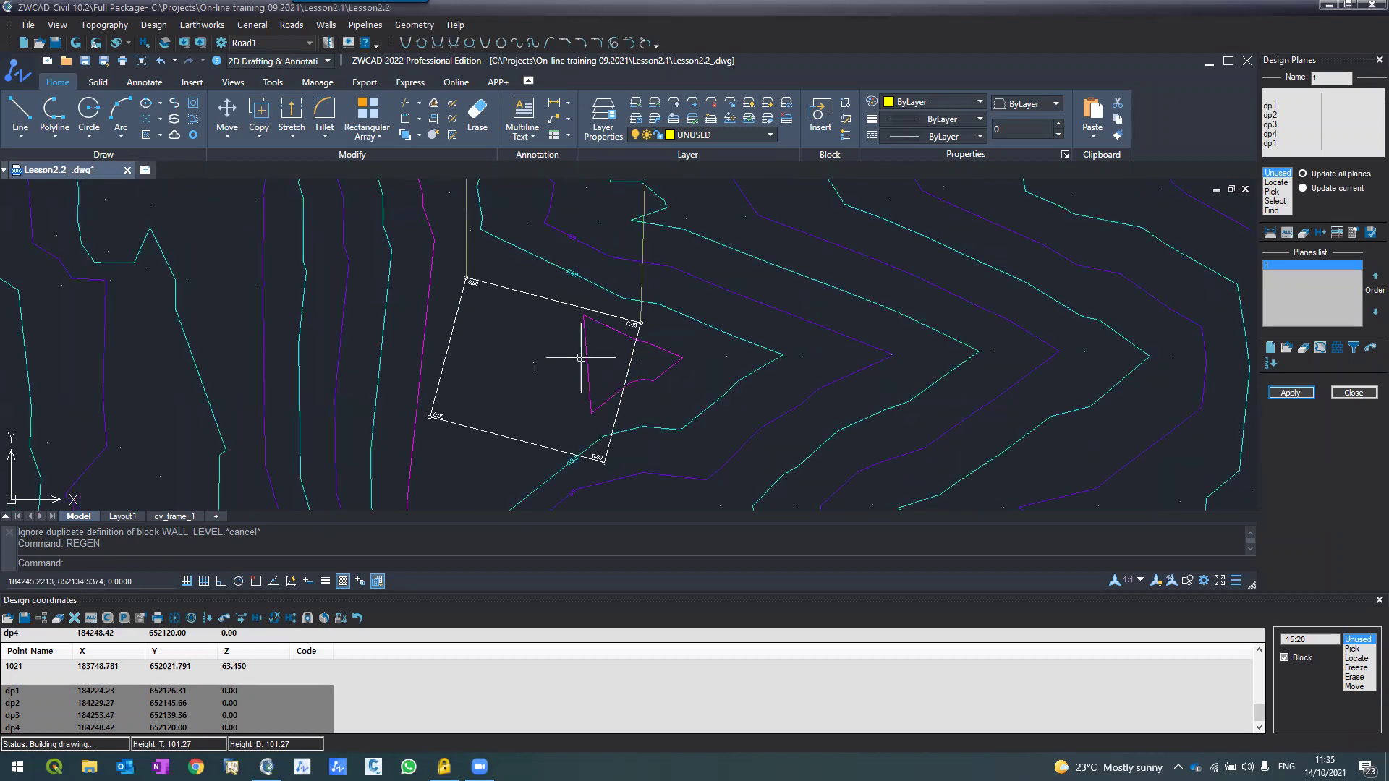
scroll(612, 260, up, 3)
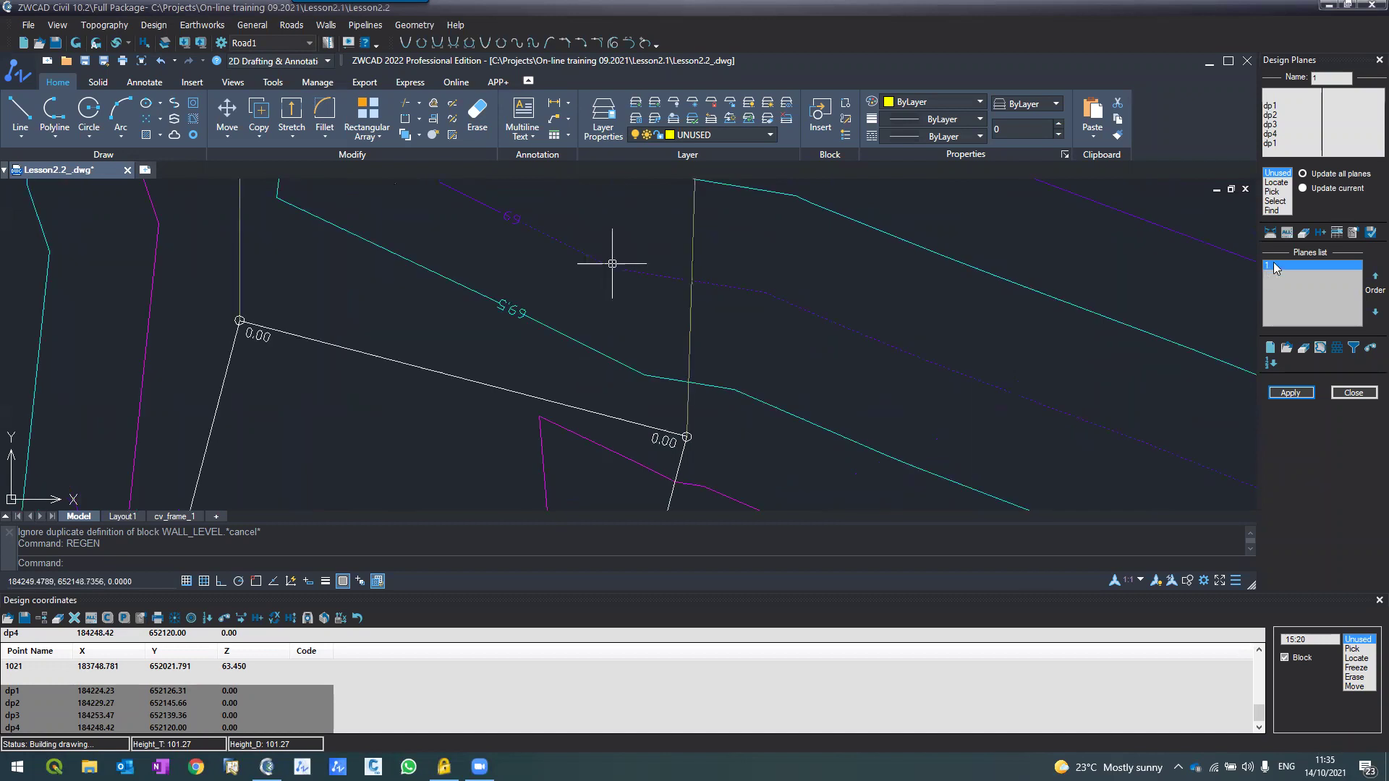
Step: Assign a height of 69.5 to design plane 1 and apply the design planes to the drawing
double_click(1274, 265)
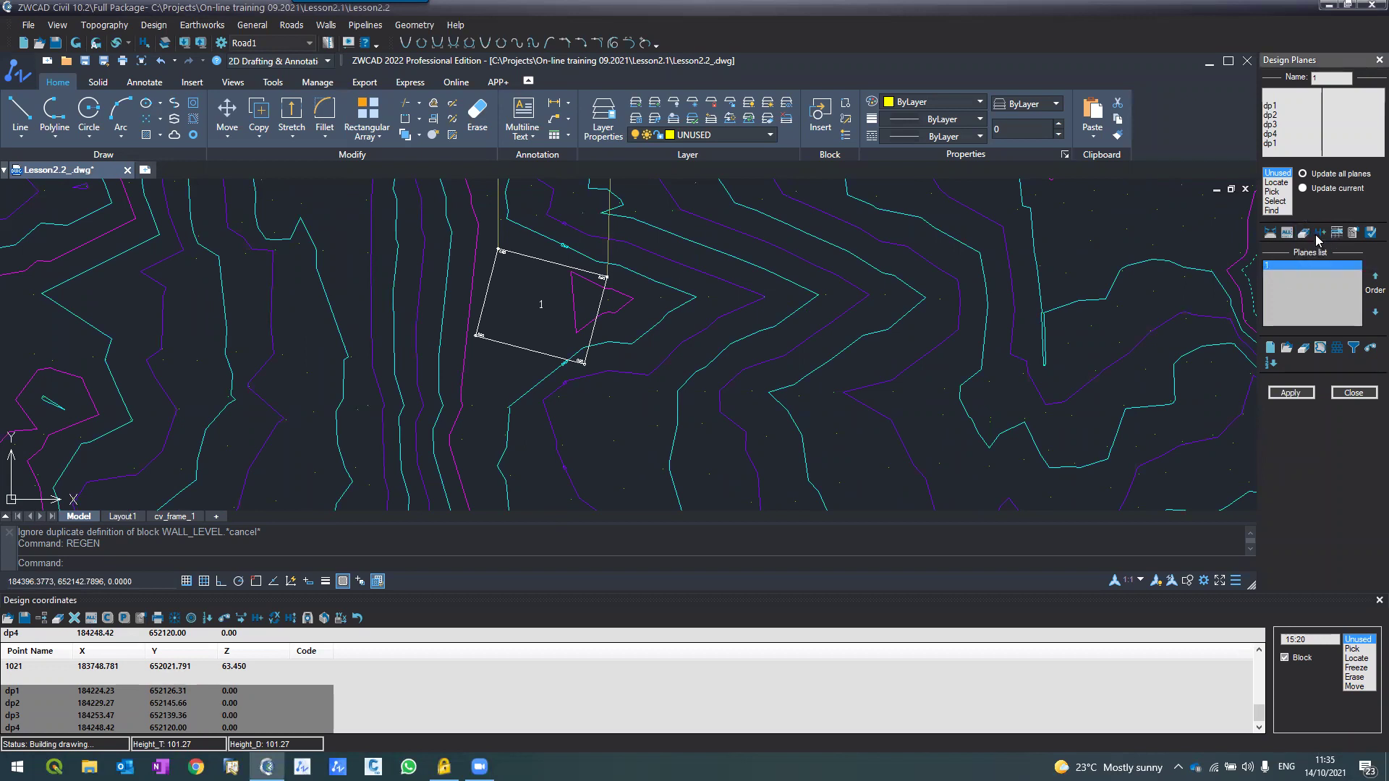
click(1320, 233)
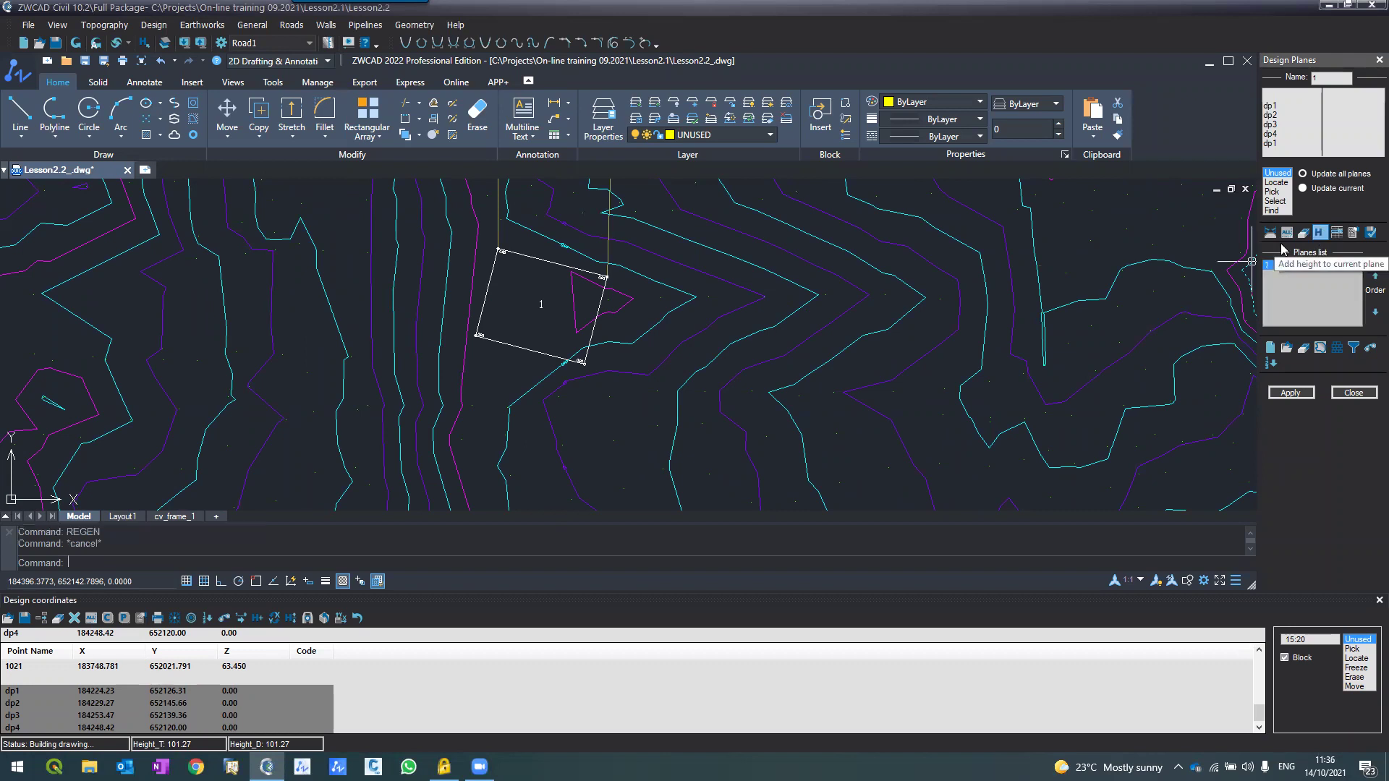
click(541, 315)
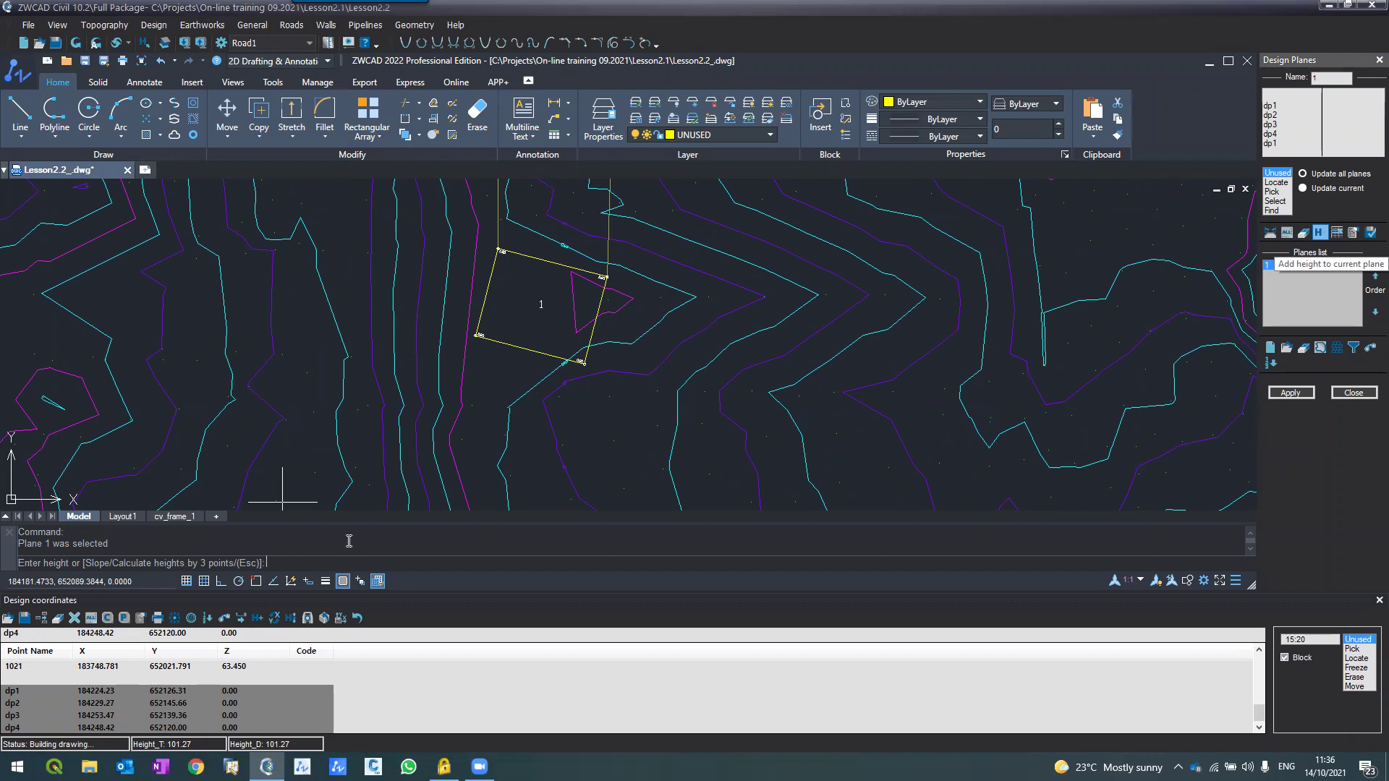
text(69.5)
key(Return)
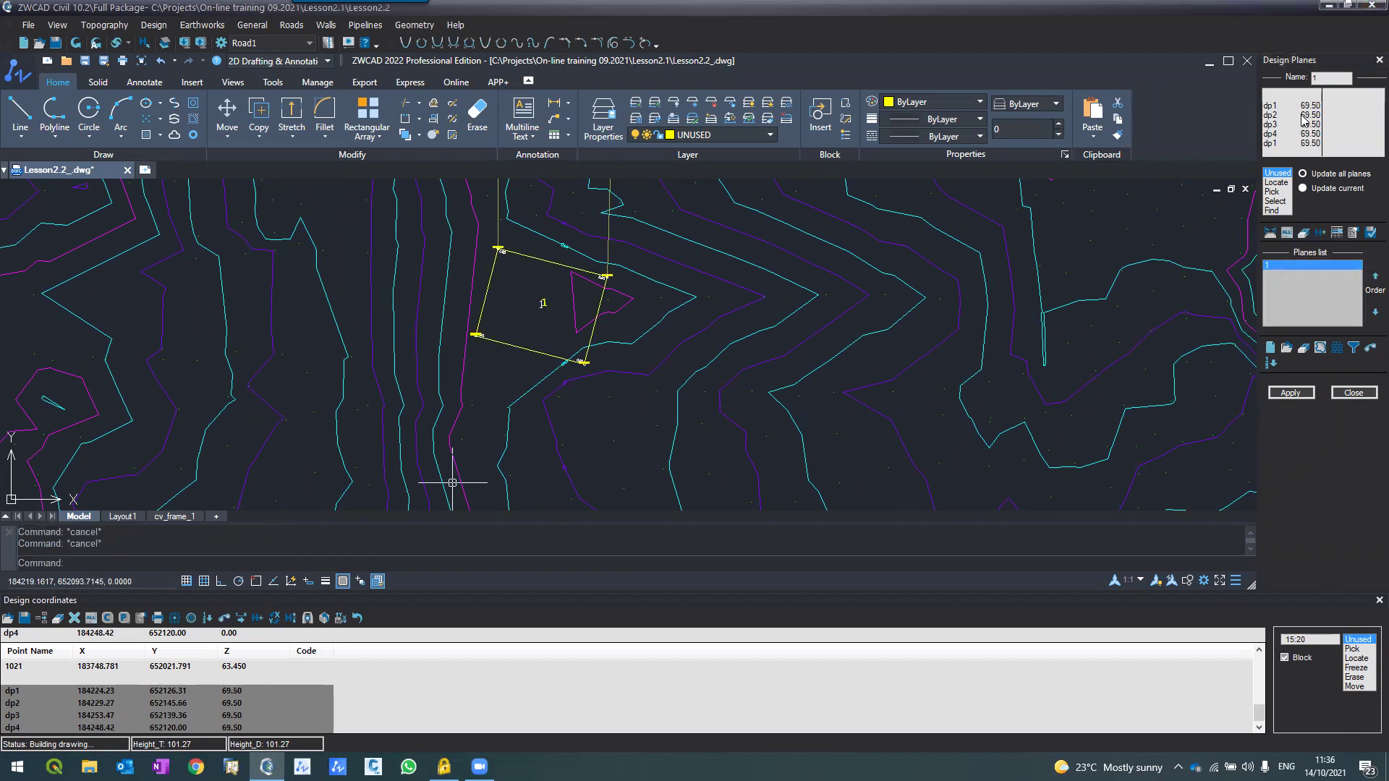
click(1305, 124)
click(1305, 142)
click(1290, 393)
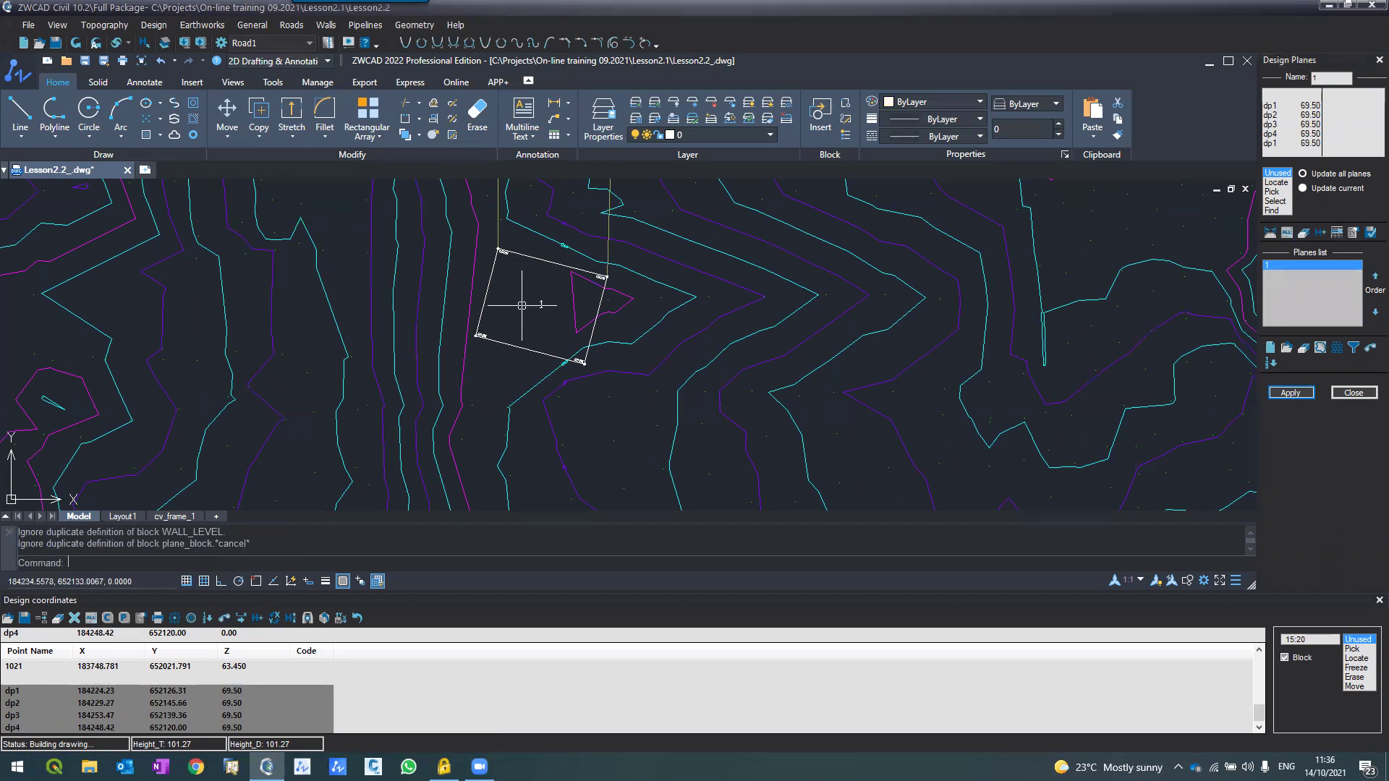
Step: Check the height labels at the corners of design plane 1 and examine the contours crossing the adjoining lot above it
scroll(522, 306, up, 2)
scroll(532, 294, up, 2)
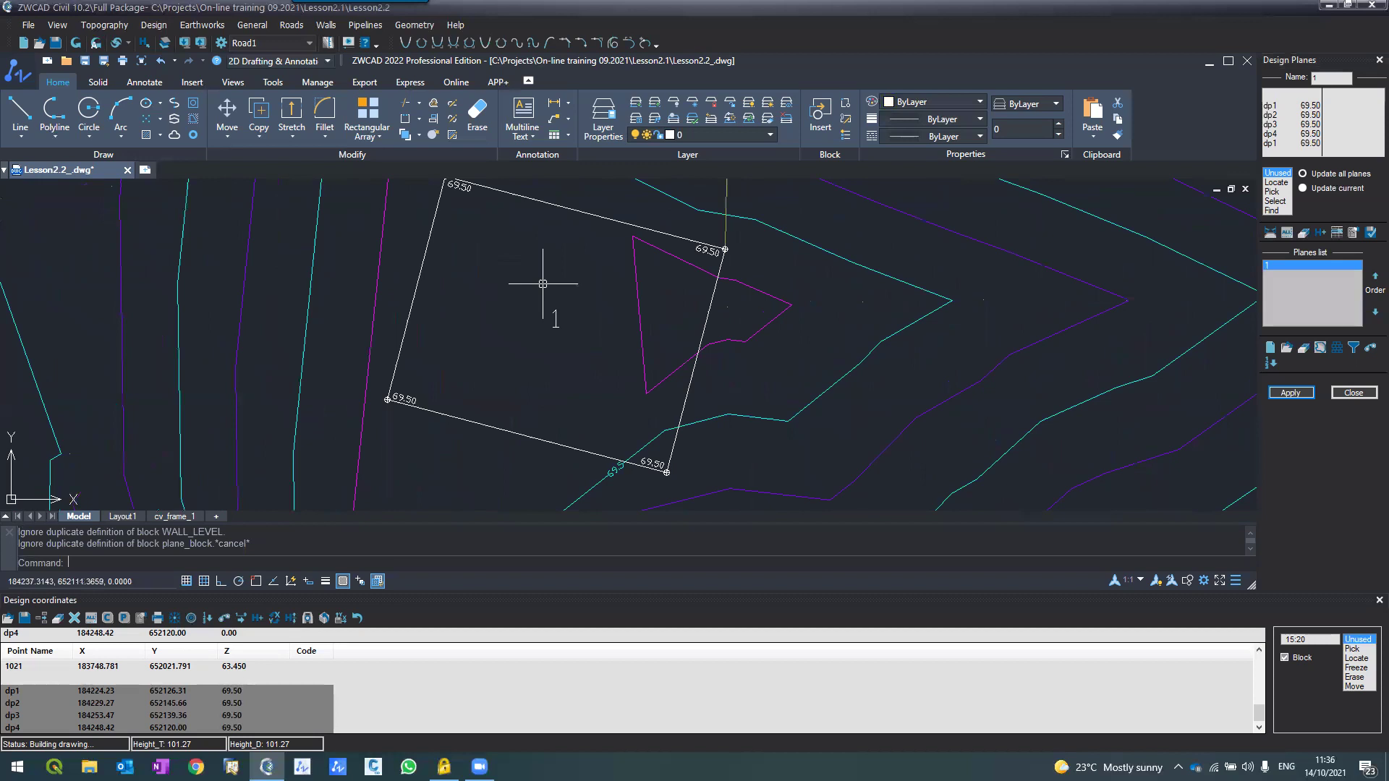
click(727, 211)
scroll(703, 248, down, 4)
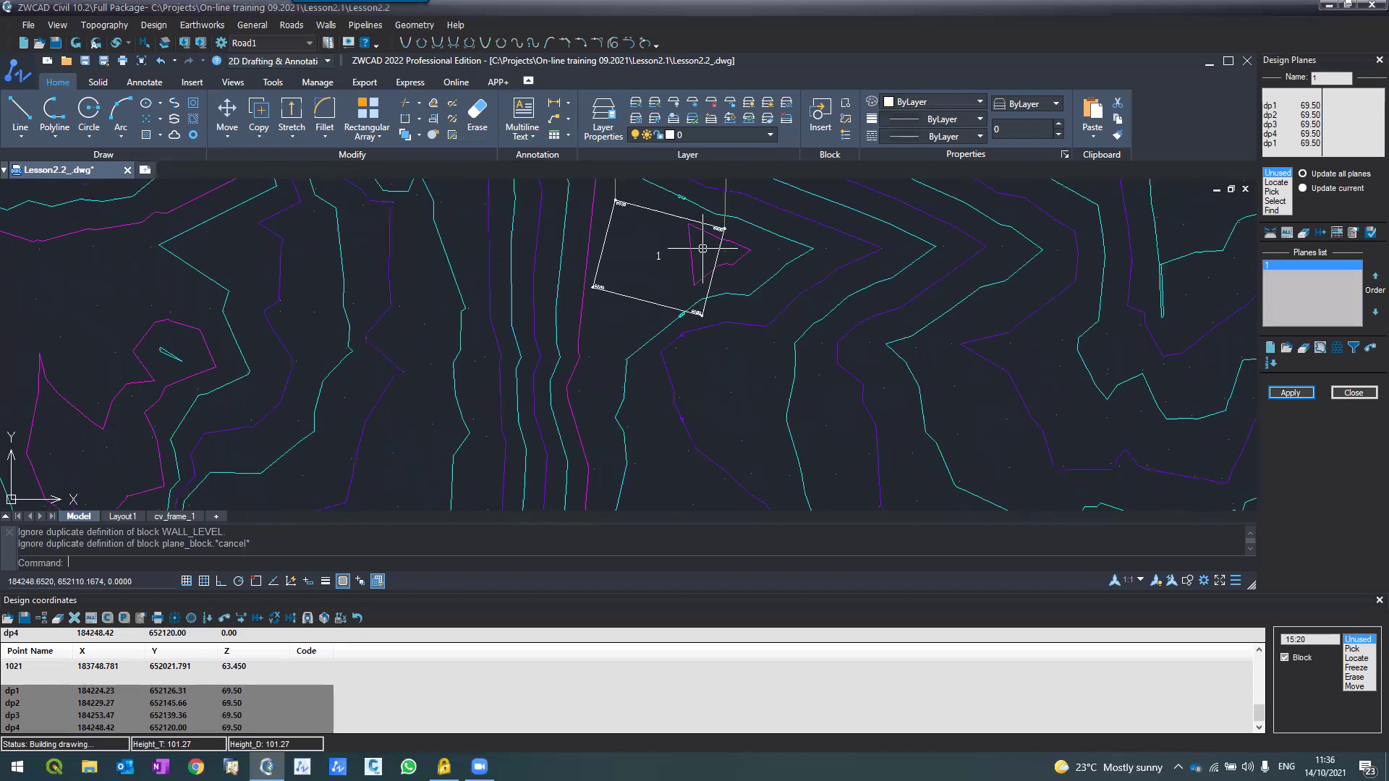
scroll(703, 248, down, 2)
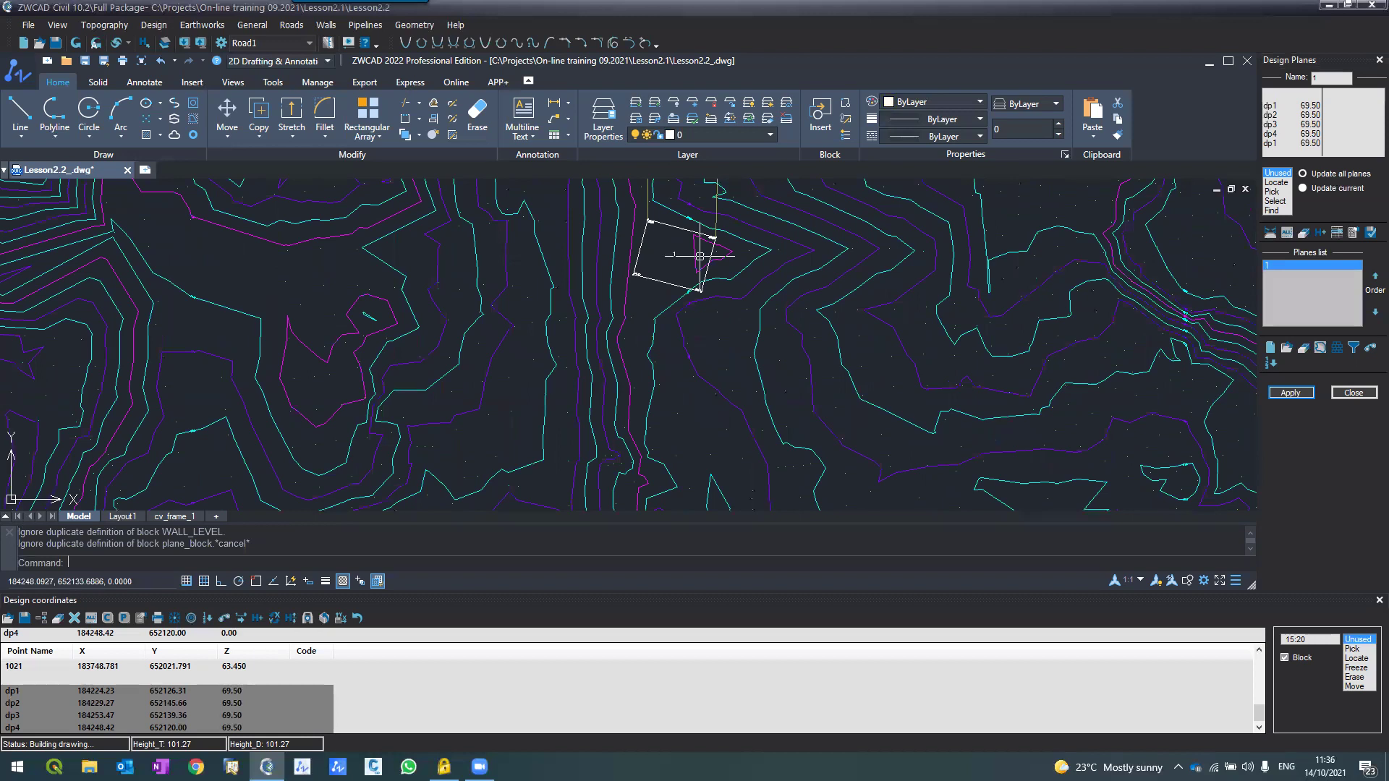
middle_drag(700, 257, 696, 267)
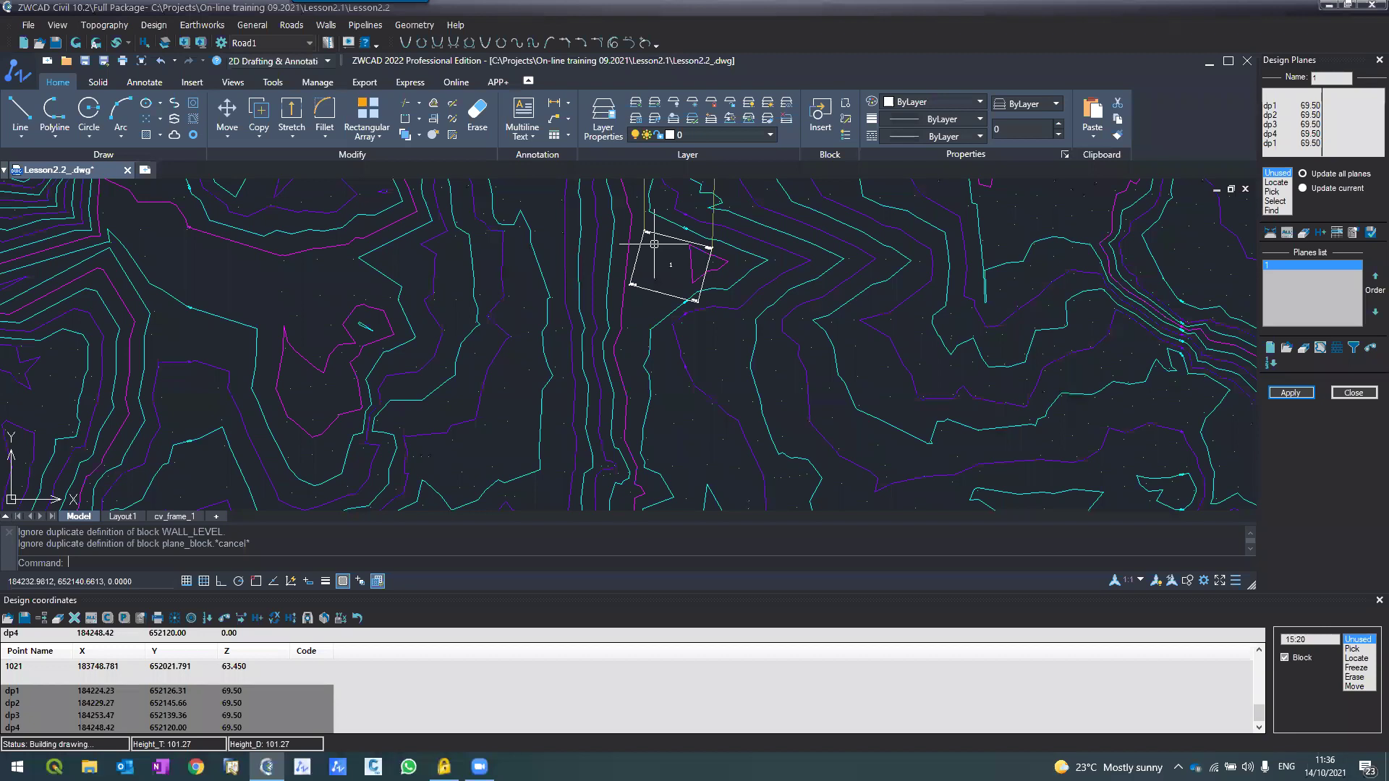
scroll(654, 244, up, 7)
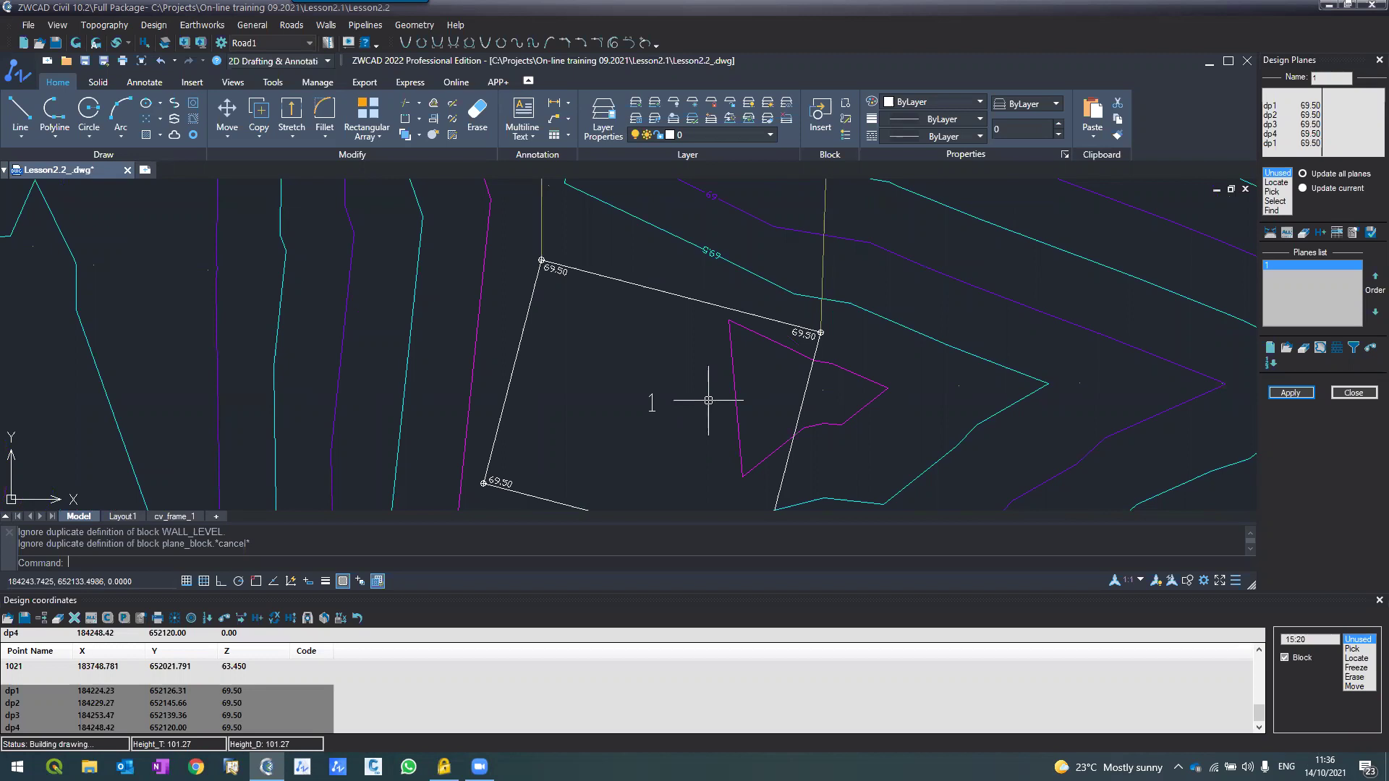
scroll(709, 400, down, 4)
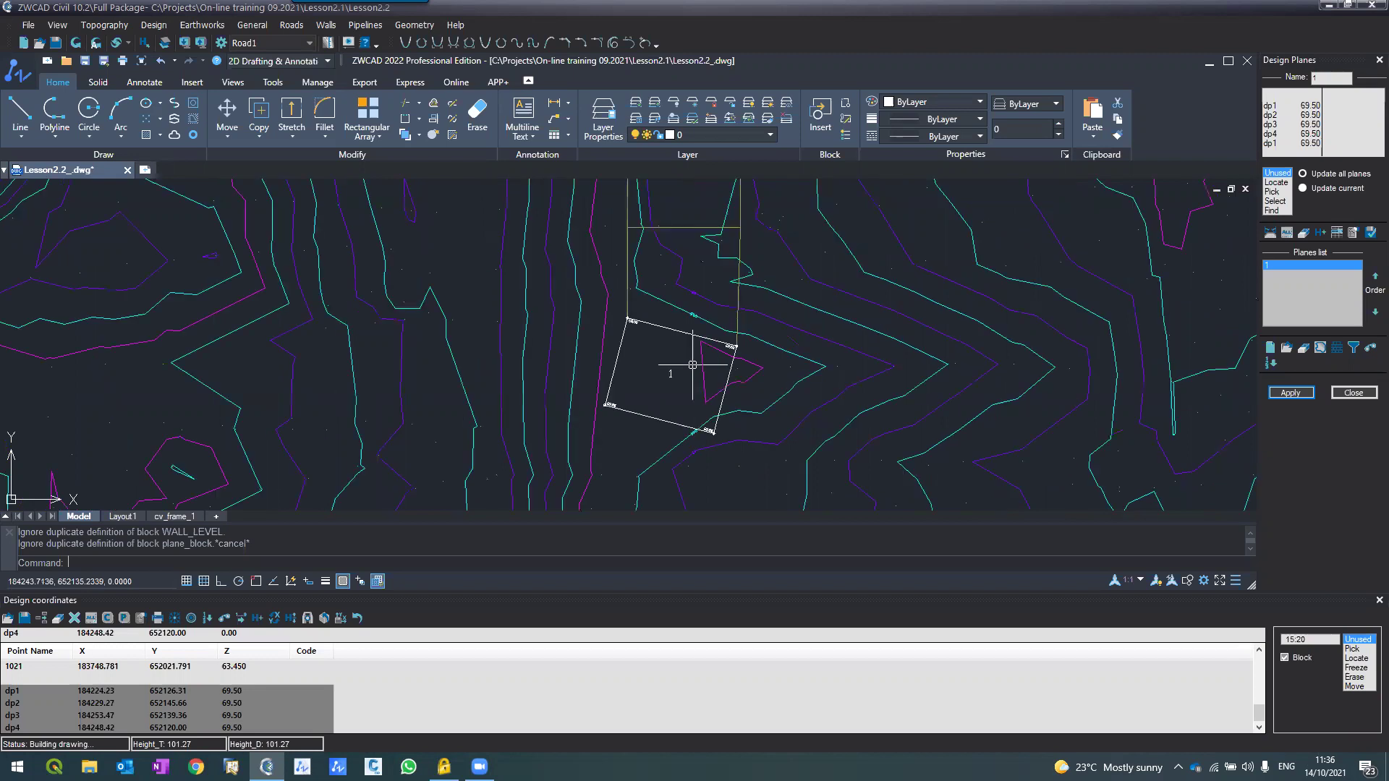
scroll(693, 365, up, 2)
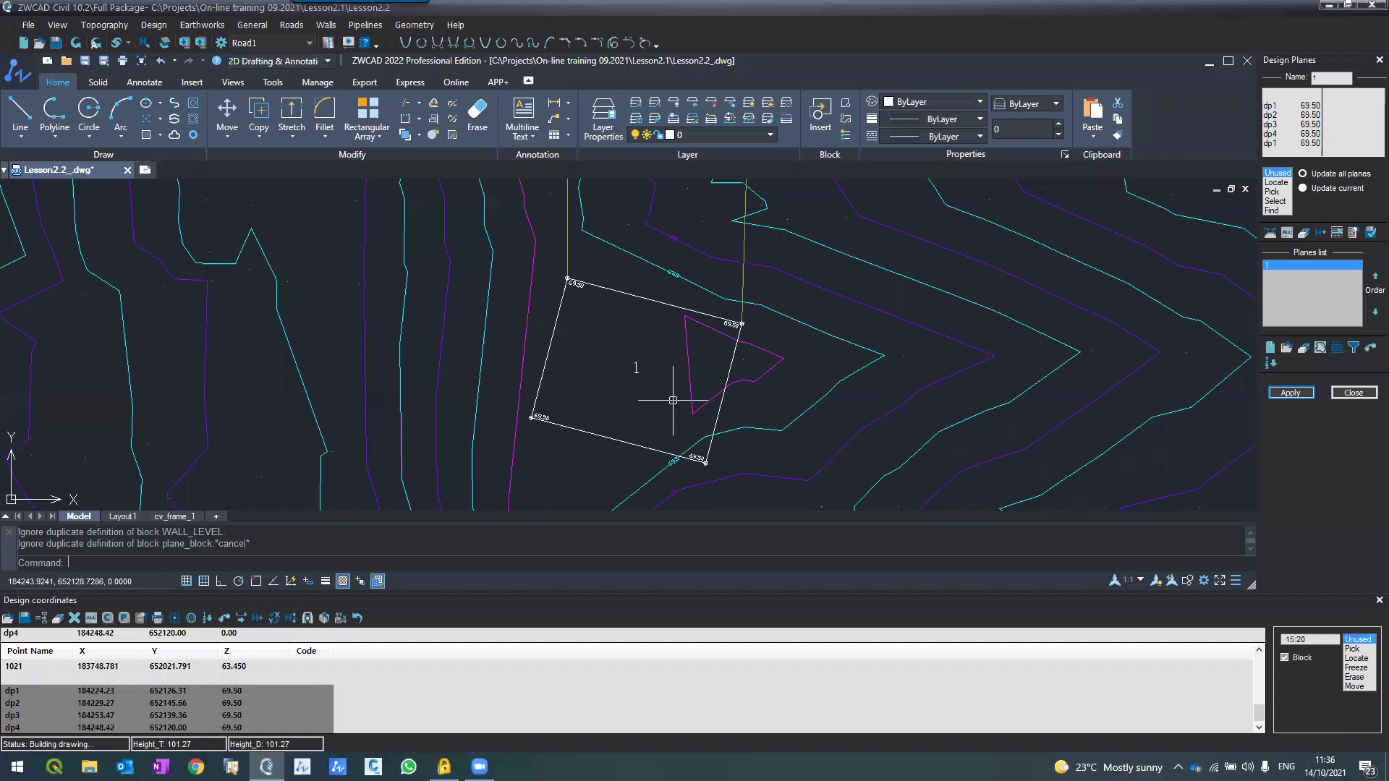
scroll(673, 400, up, 3)
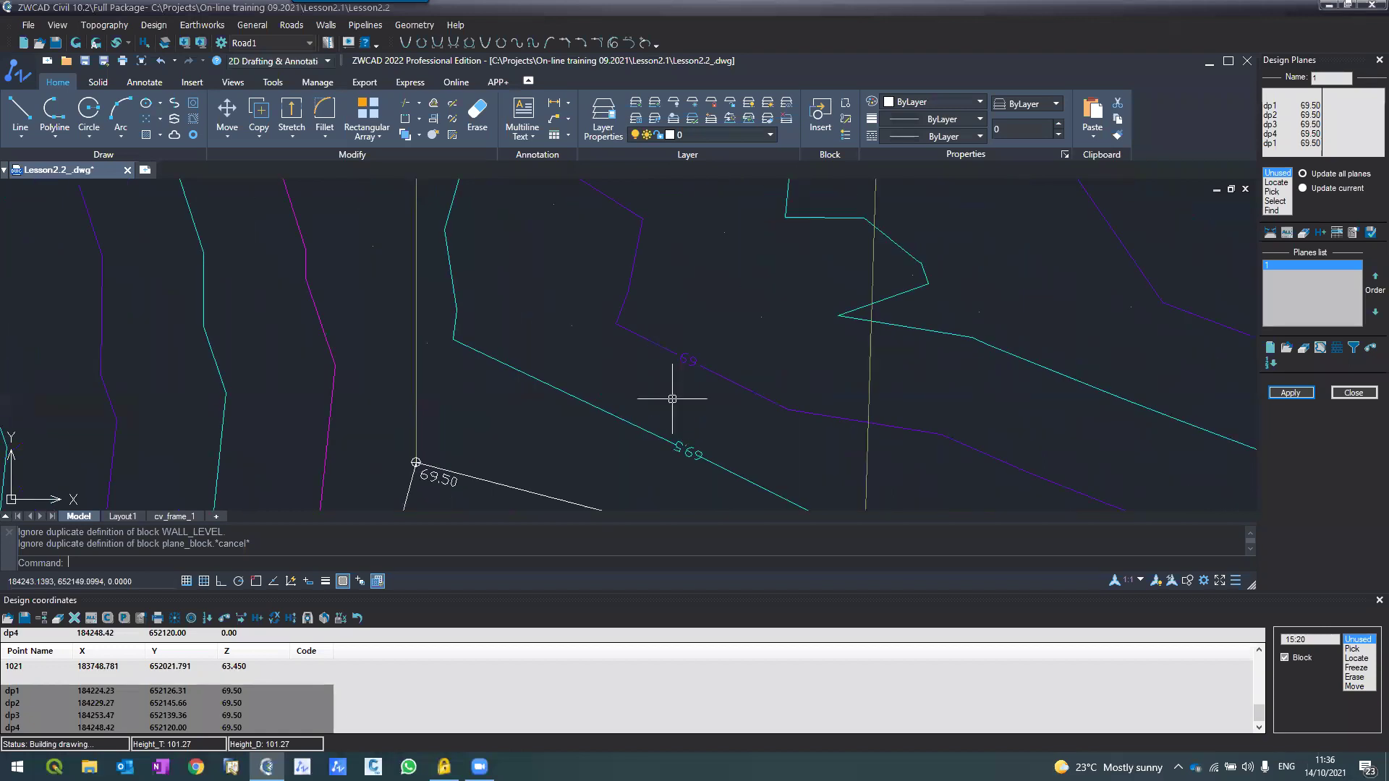
scroll(642, 337, down, 2)
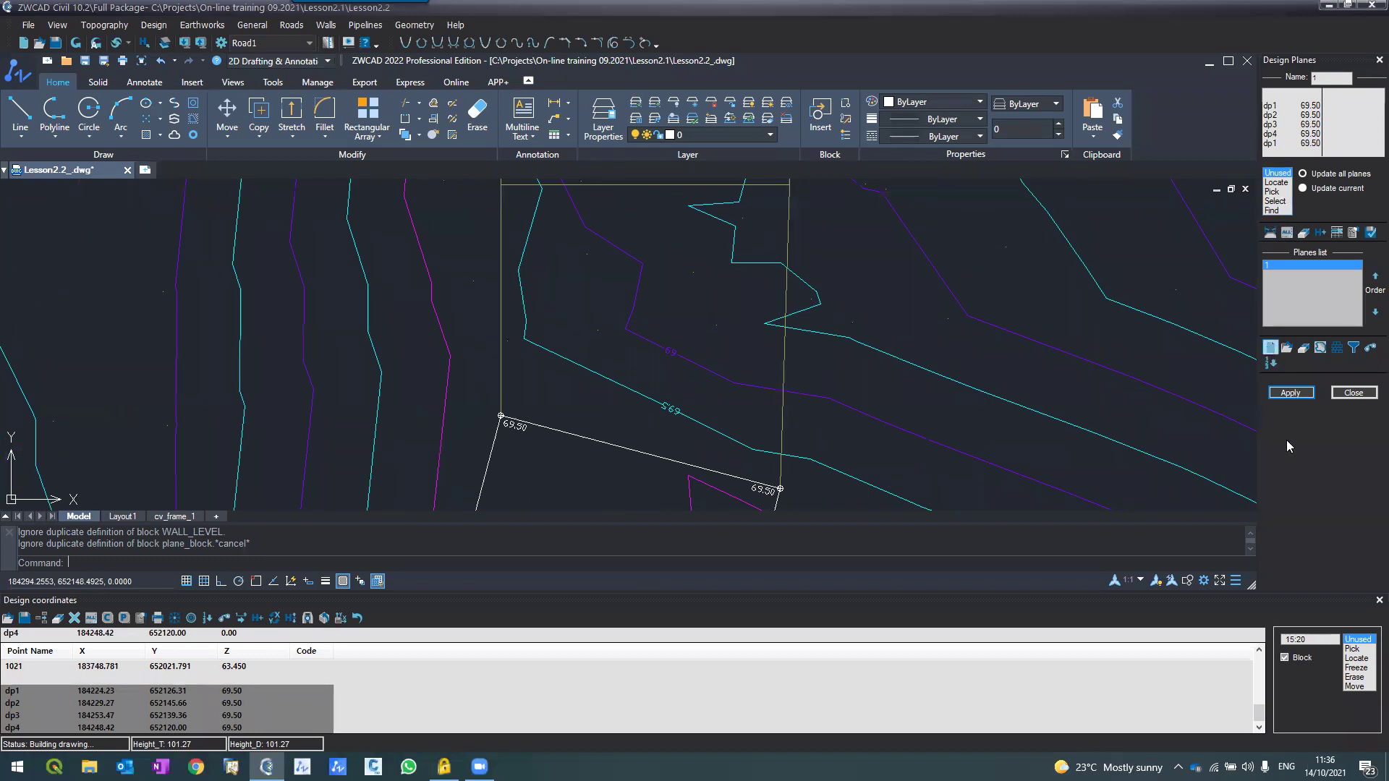
Step: Create design plane 2 and define its boundary by selecting the polyline of the lot directly above plane 1
click(1271, 348)
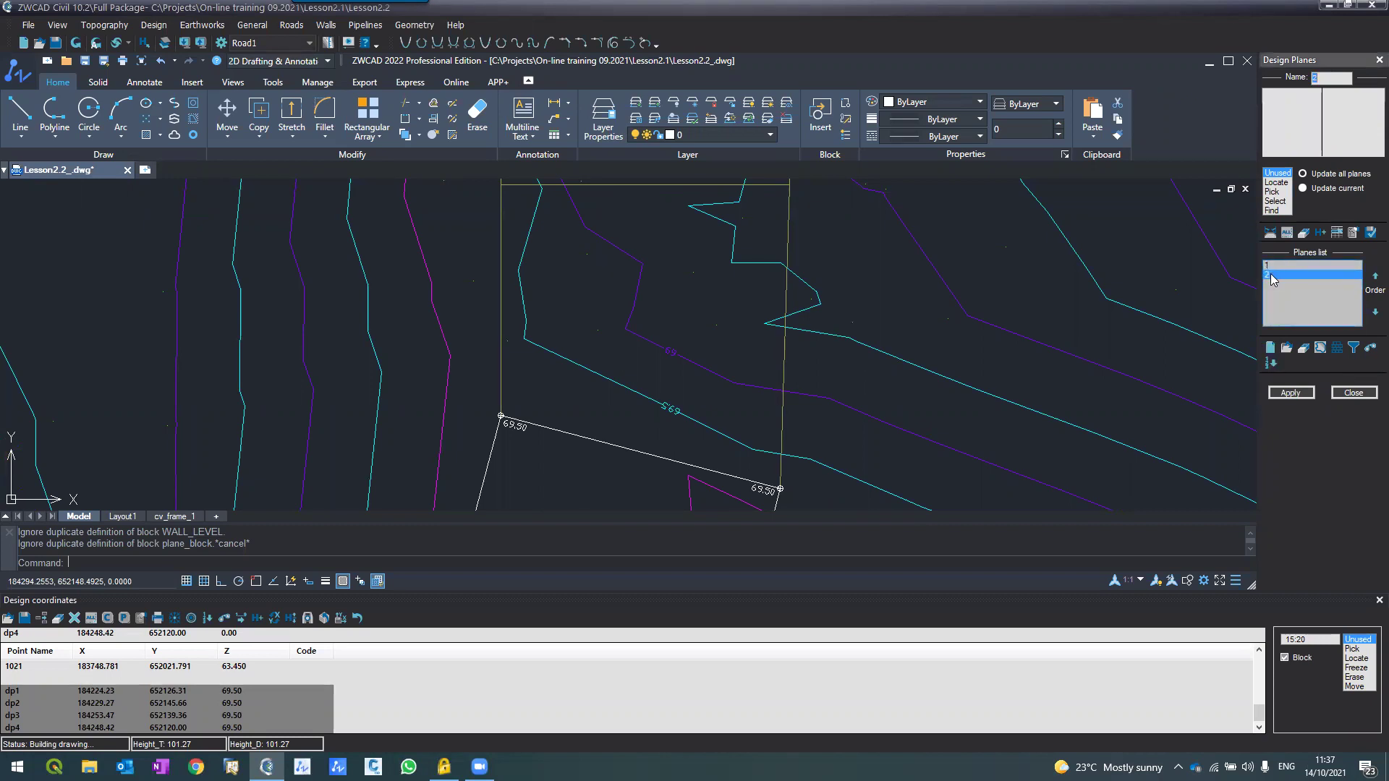
click(1276, 201)
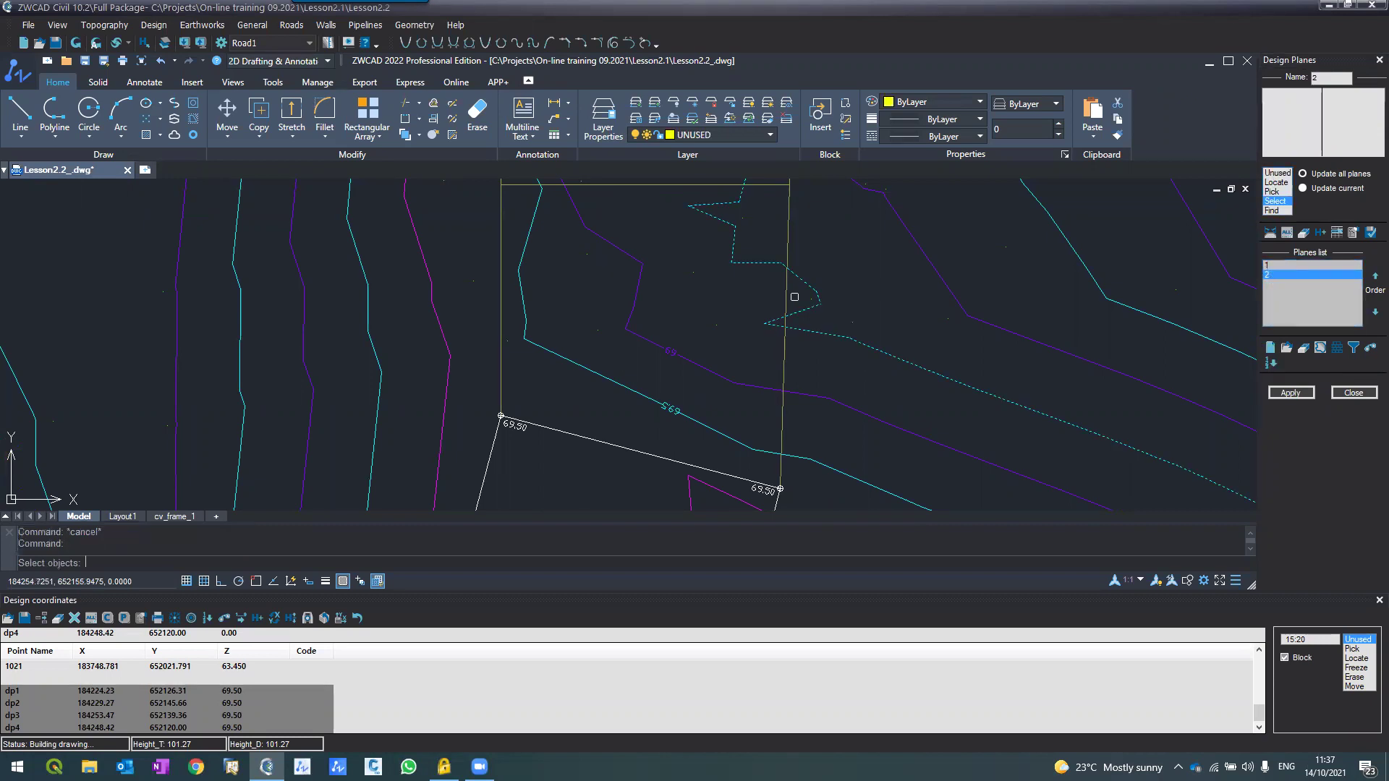
click(502, 323)
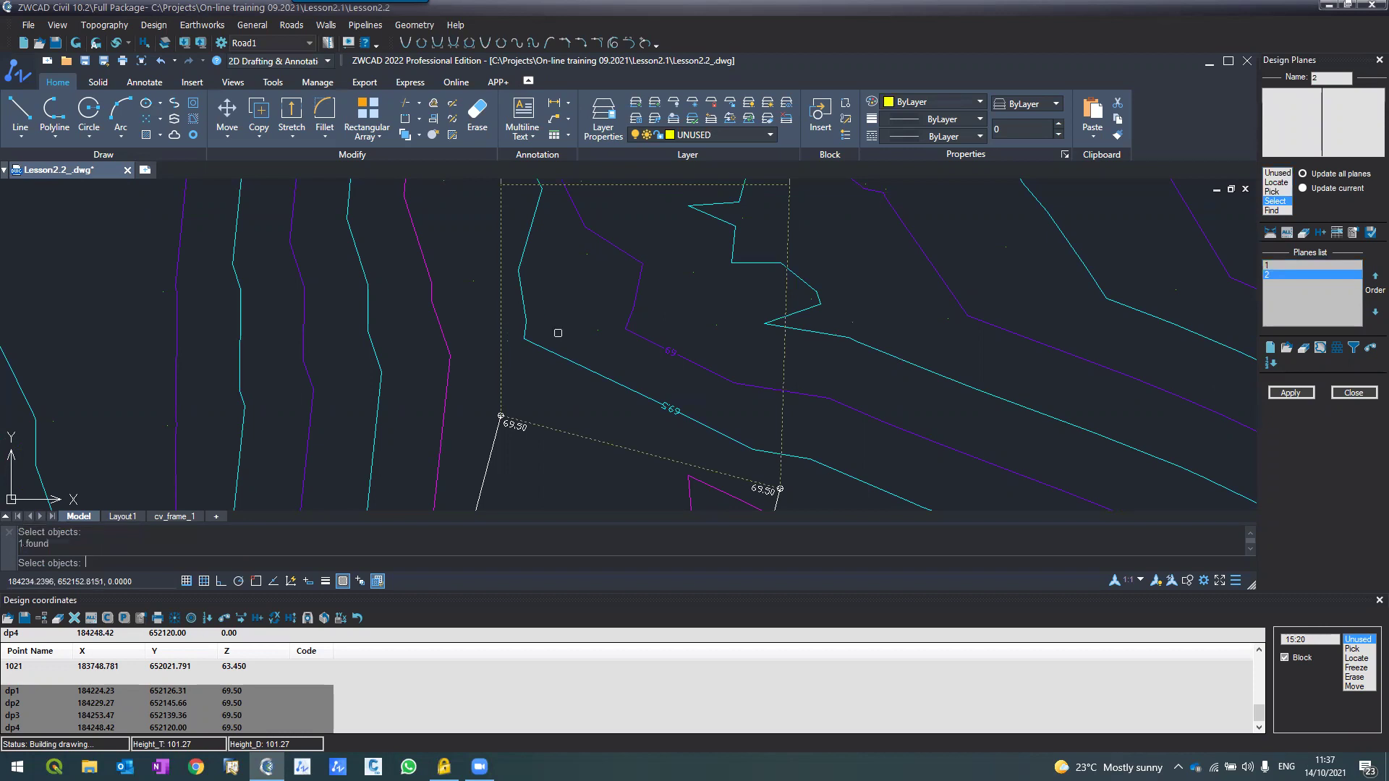
key(Return)
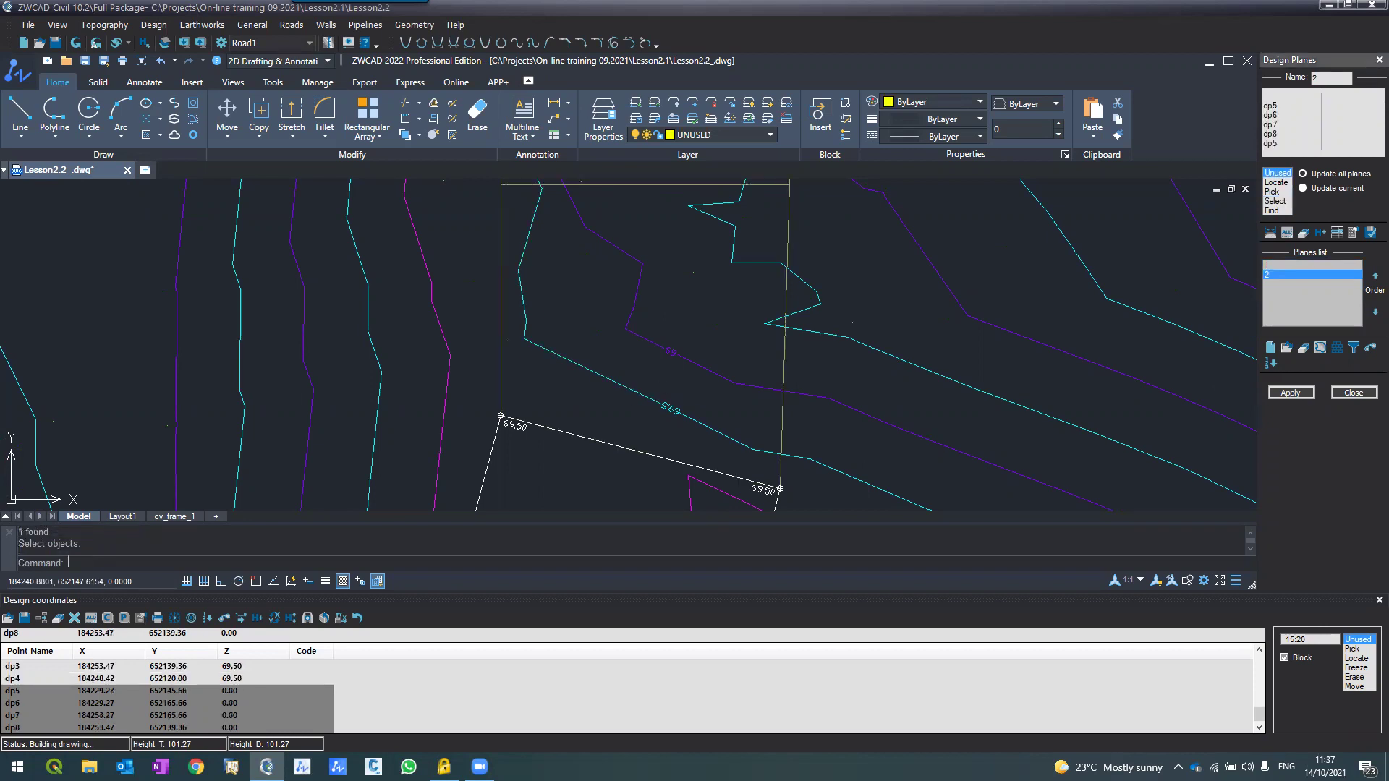
Step: Begin assigning heights to design plane 2 with the Slope option, using its east side as the reference side
click(1318, 233)
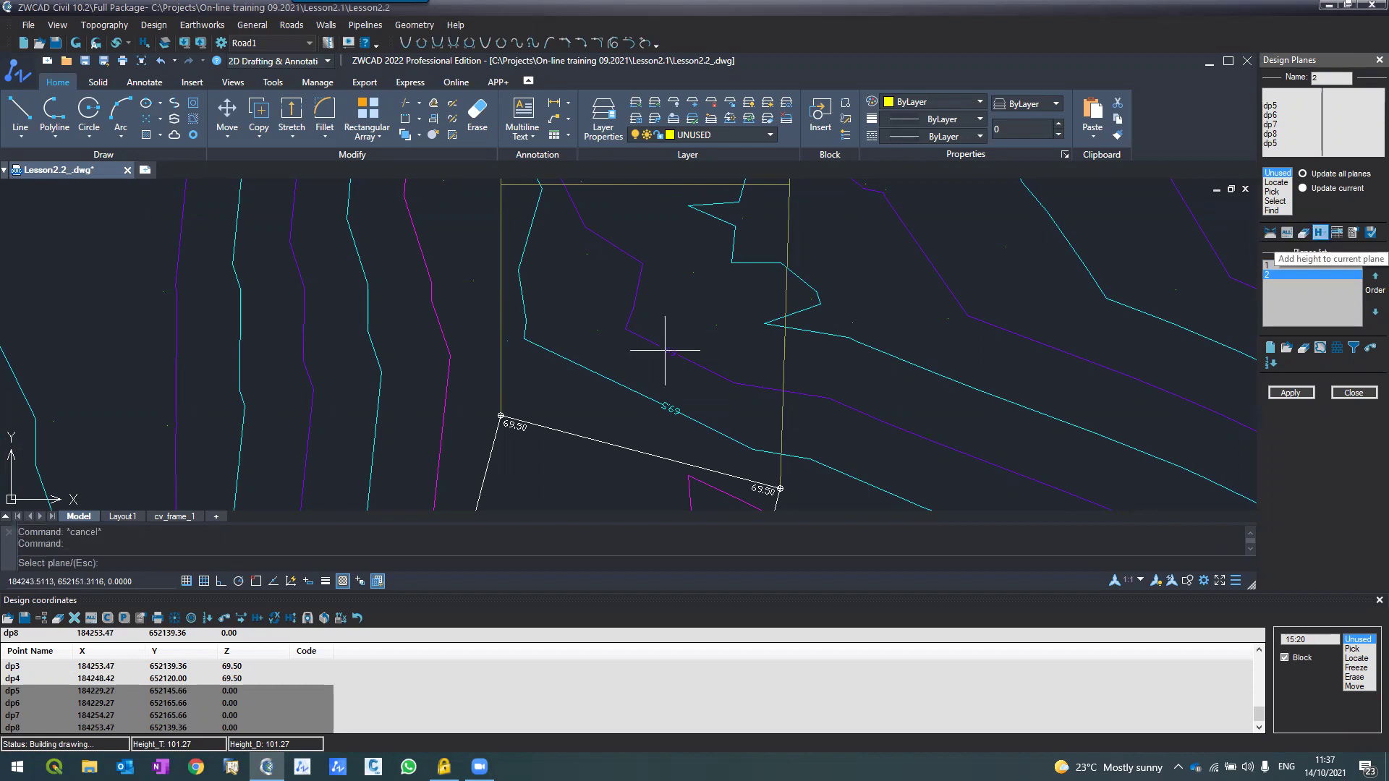
click(590, 328)
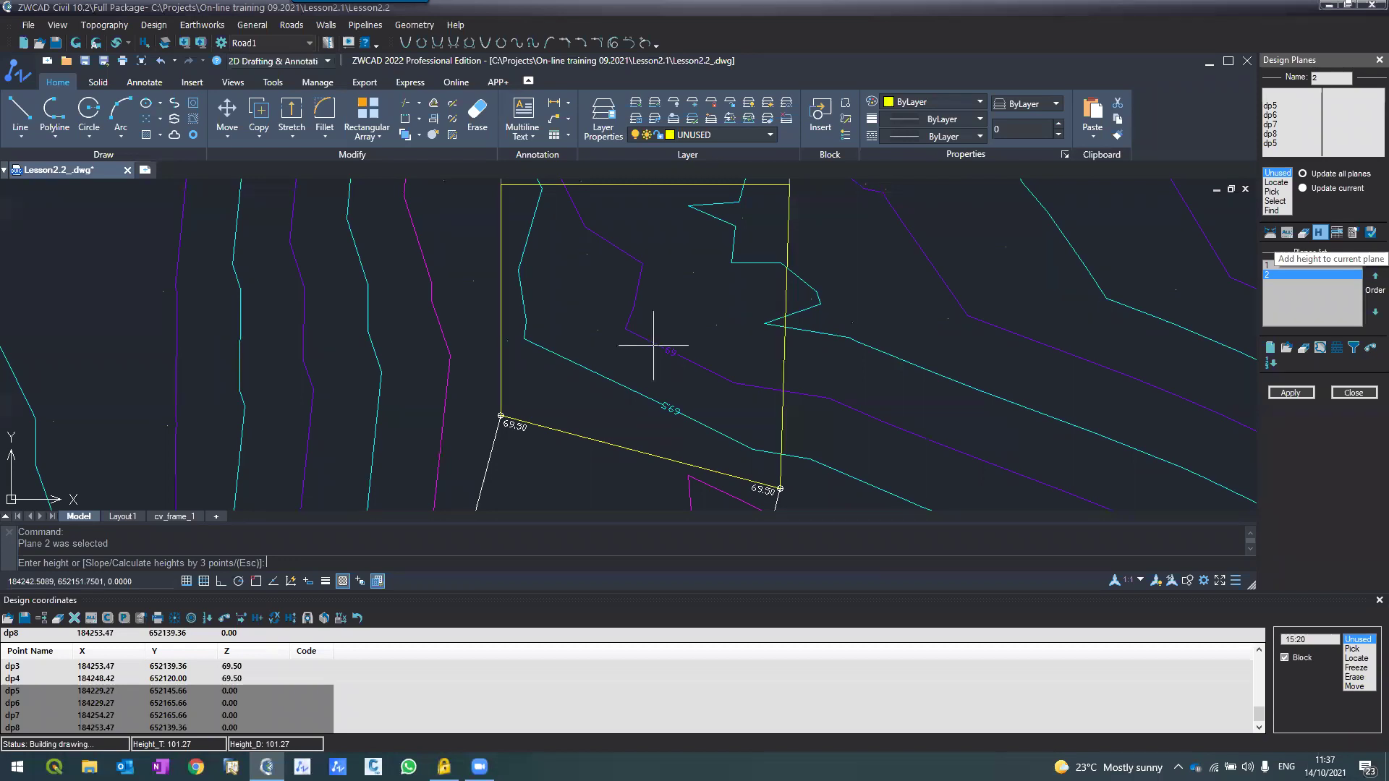
scroll(477, 333, down, 5)
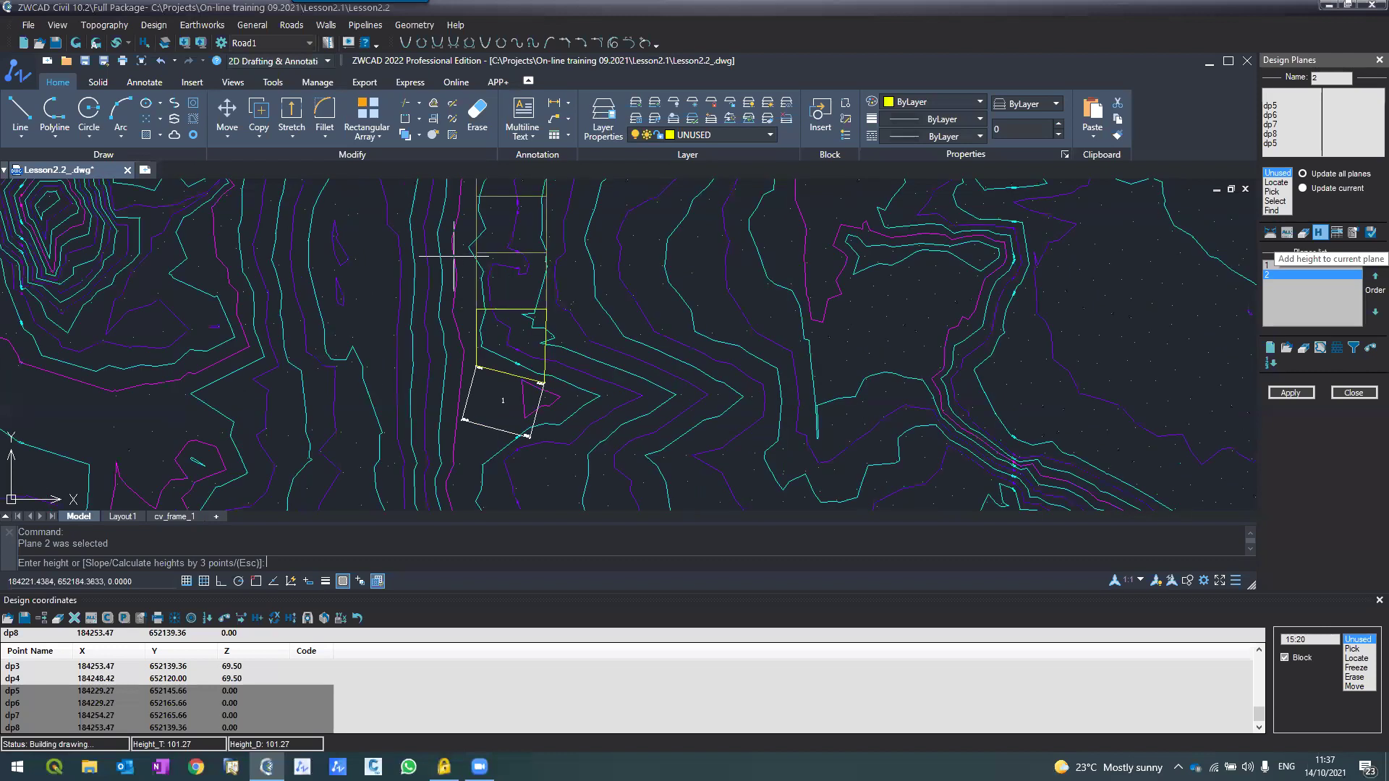
scroll(483, 308, up, 3)
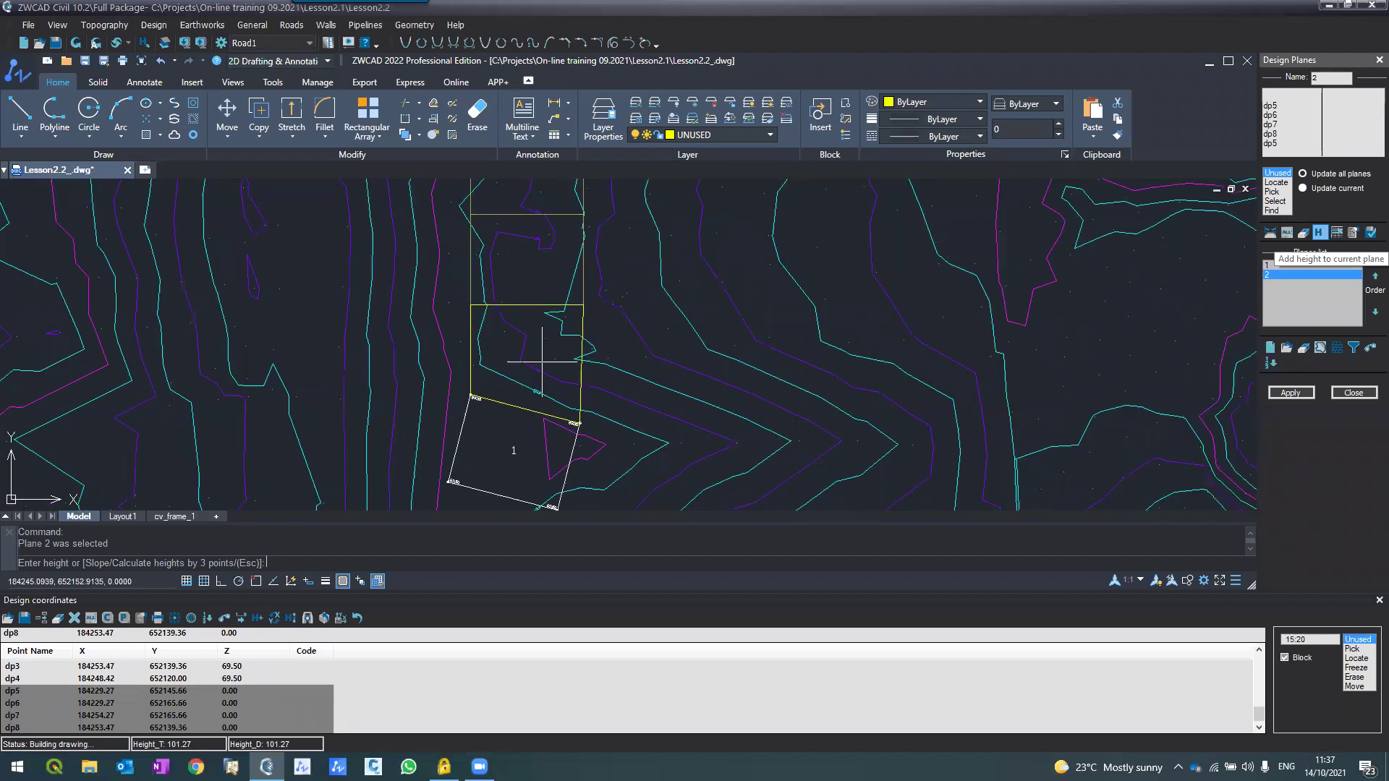
scroll(580, 427, up, 5)
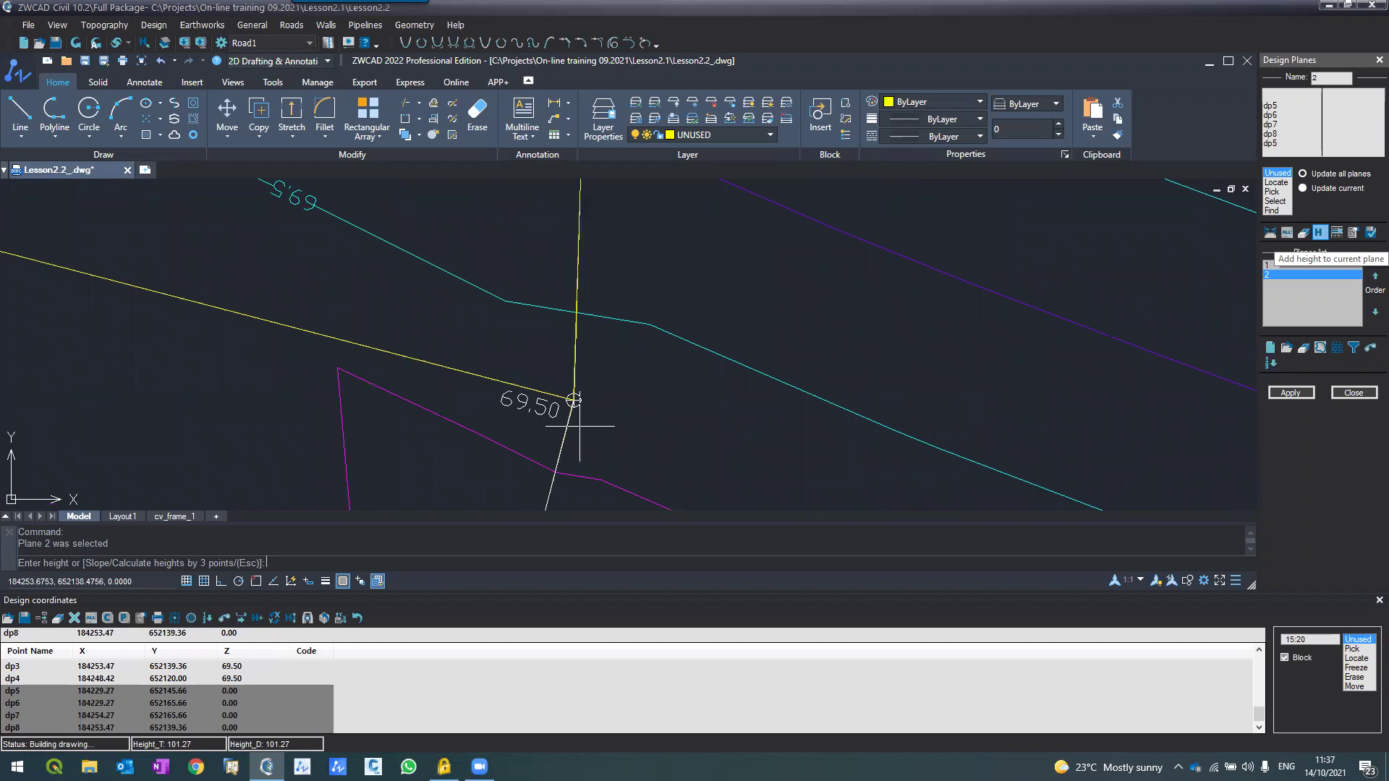
scroll(580, 427, down, 4)
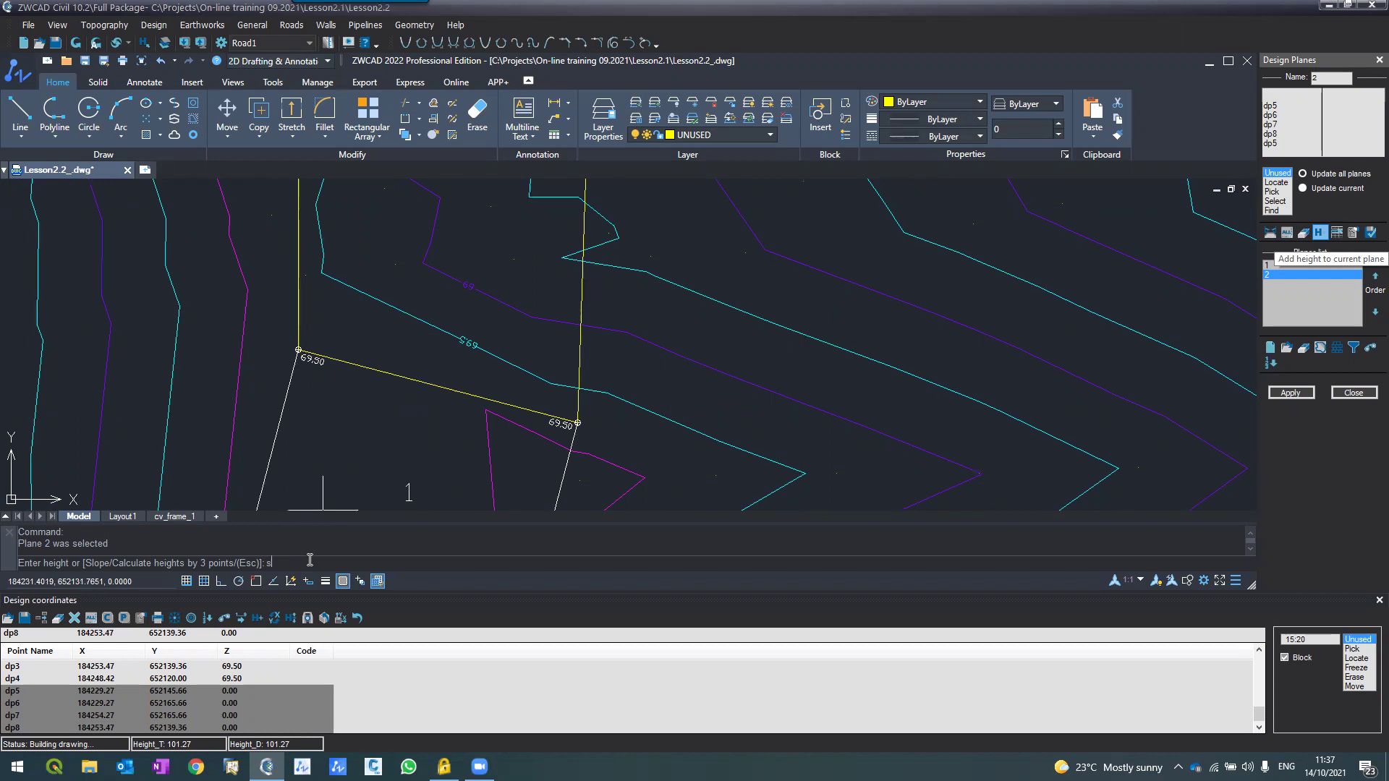
key(Return)
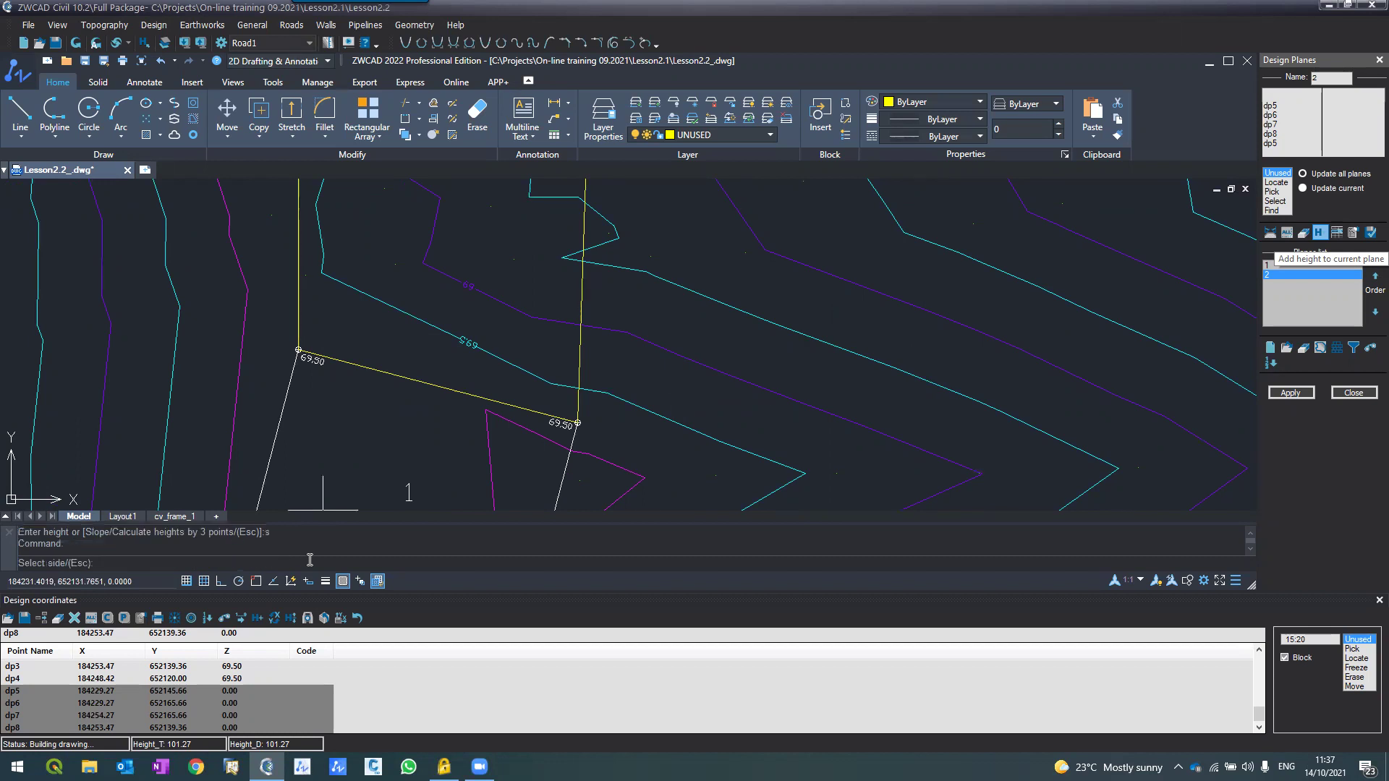
click(571, 285)
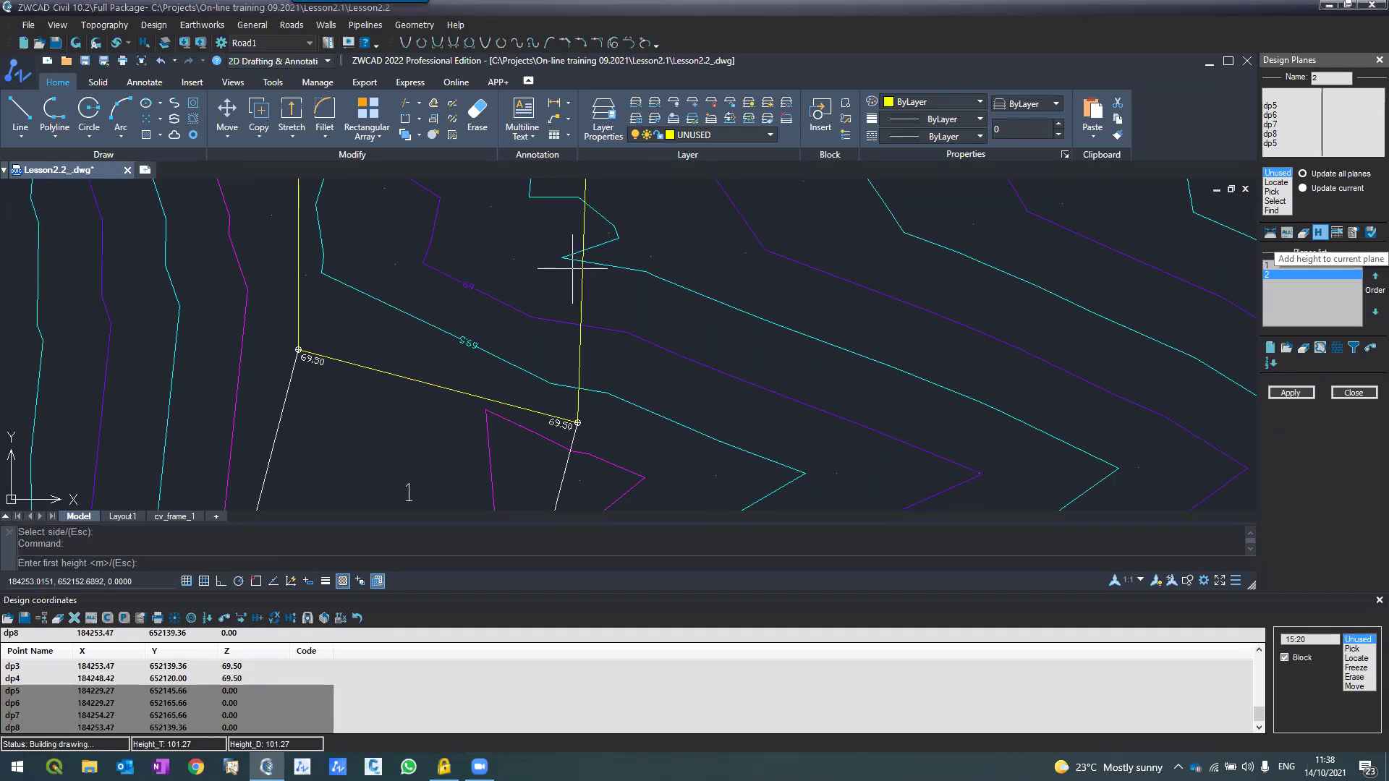
Step: Set the first height along plane 2's east side to 69.75 and the second height to 69.50
scroll(569, 266, down, 3)
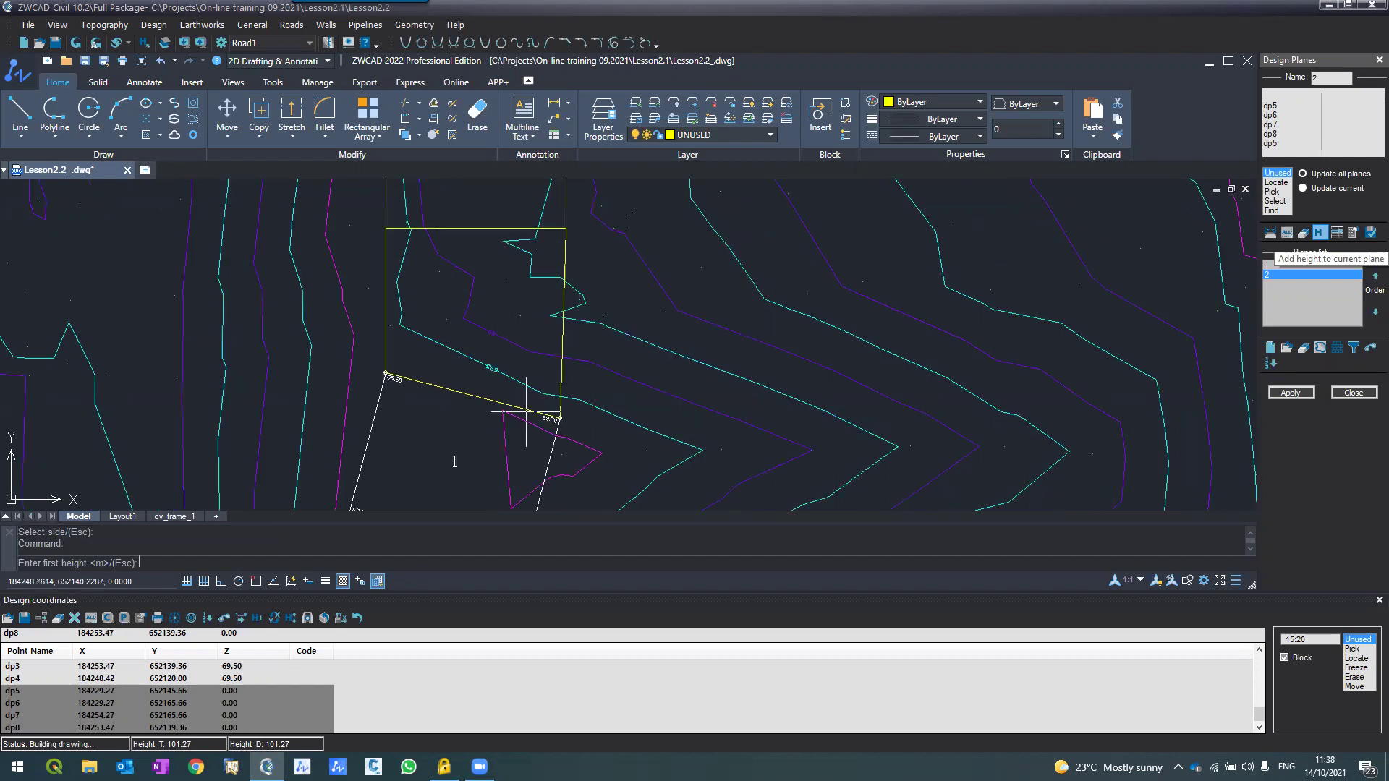
scroll(569, 396, up, 2)
text(69)
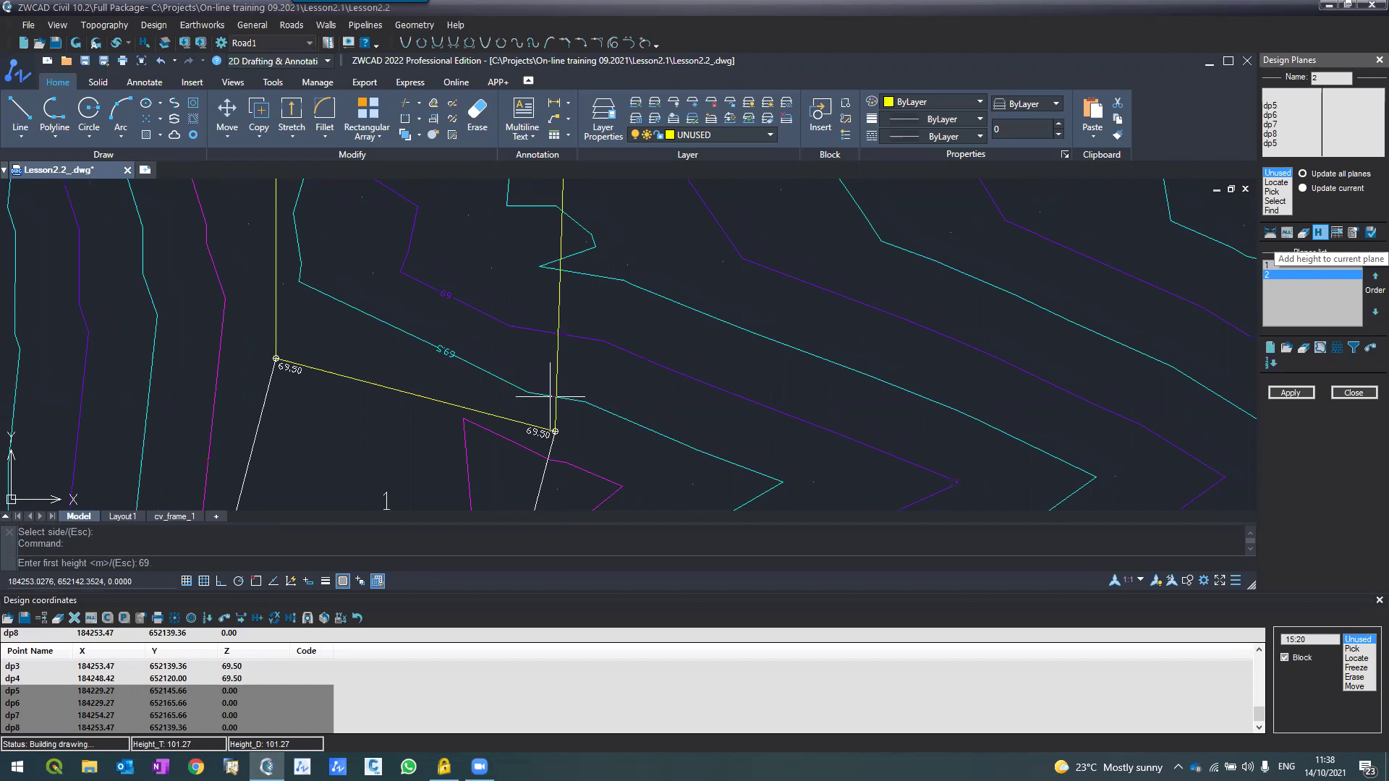
text(.75)
key(Return)
scroll(498, 467, down, 2)
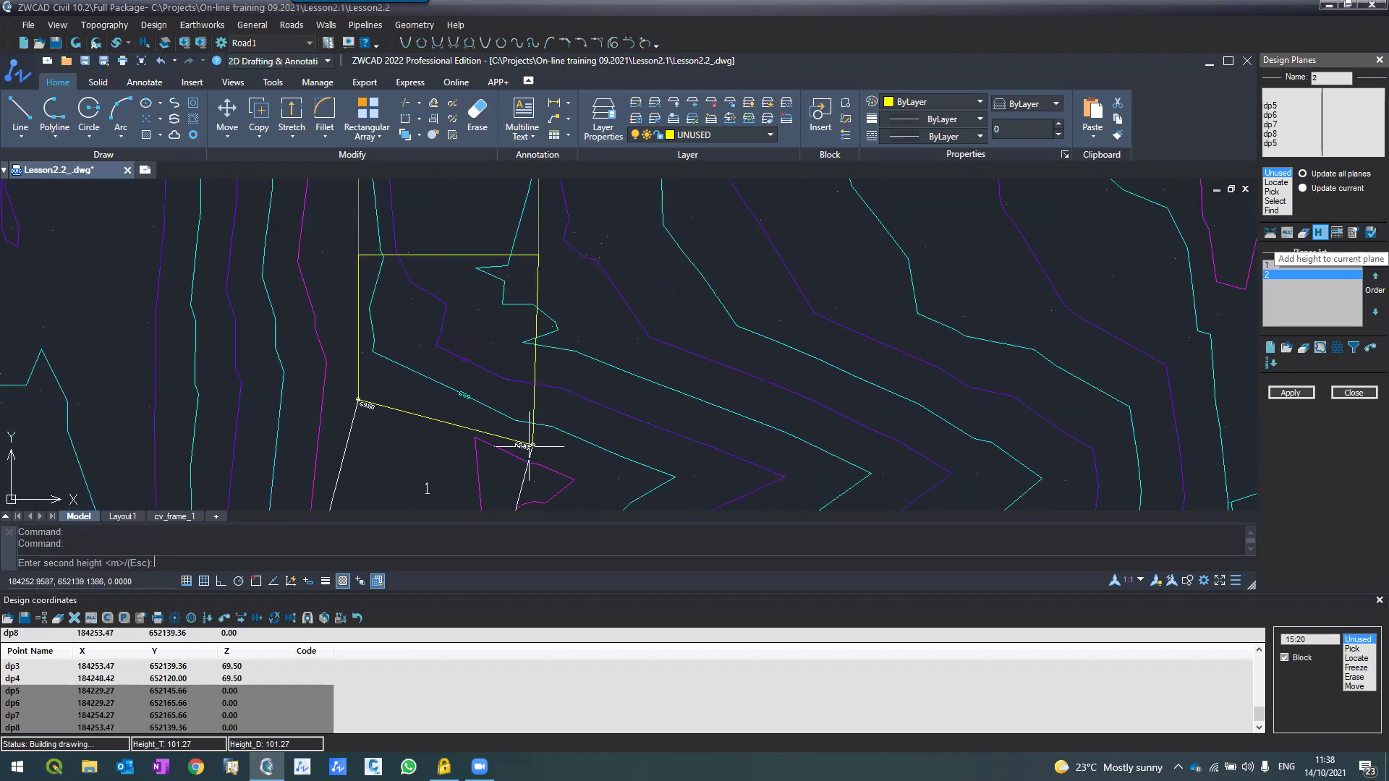
scroll(537, 247, up, 3)
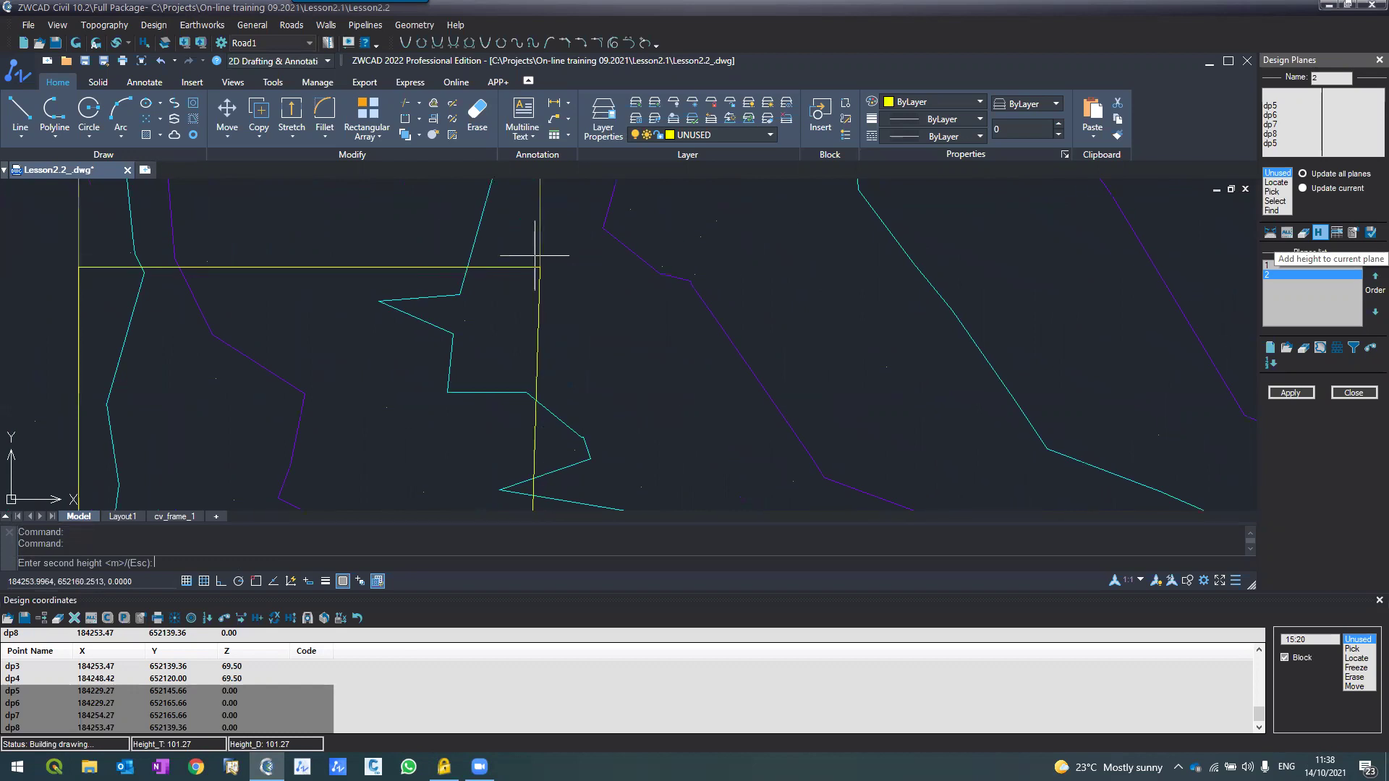
scroll(536, 255, down, 2)
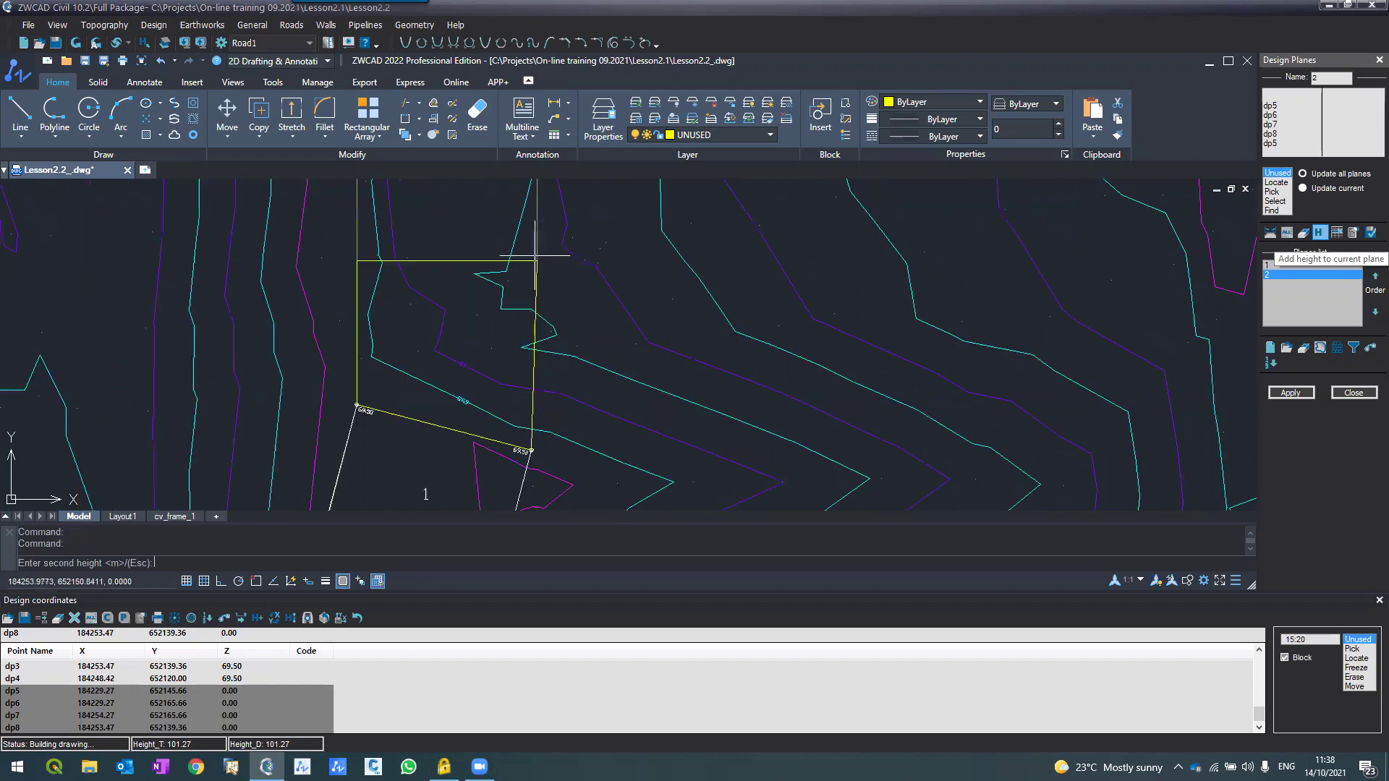
scroll(536, 256, up, 2)
key(Escape)
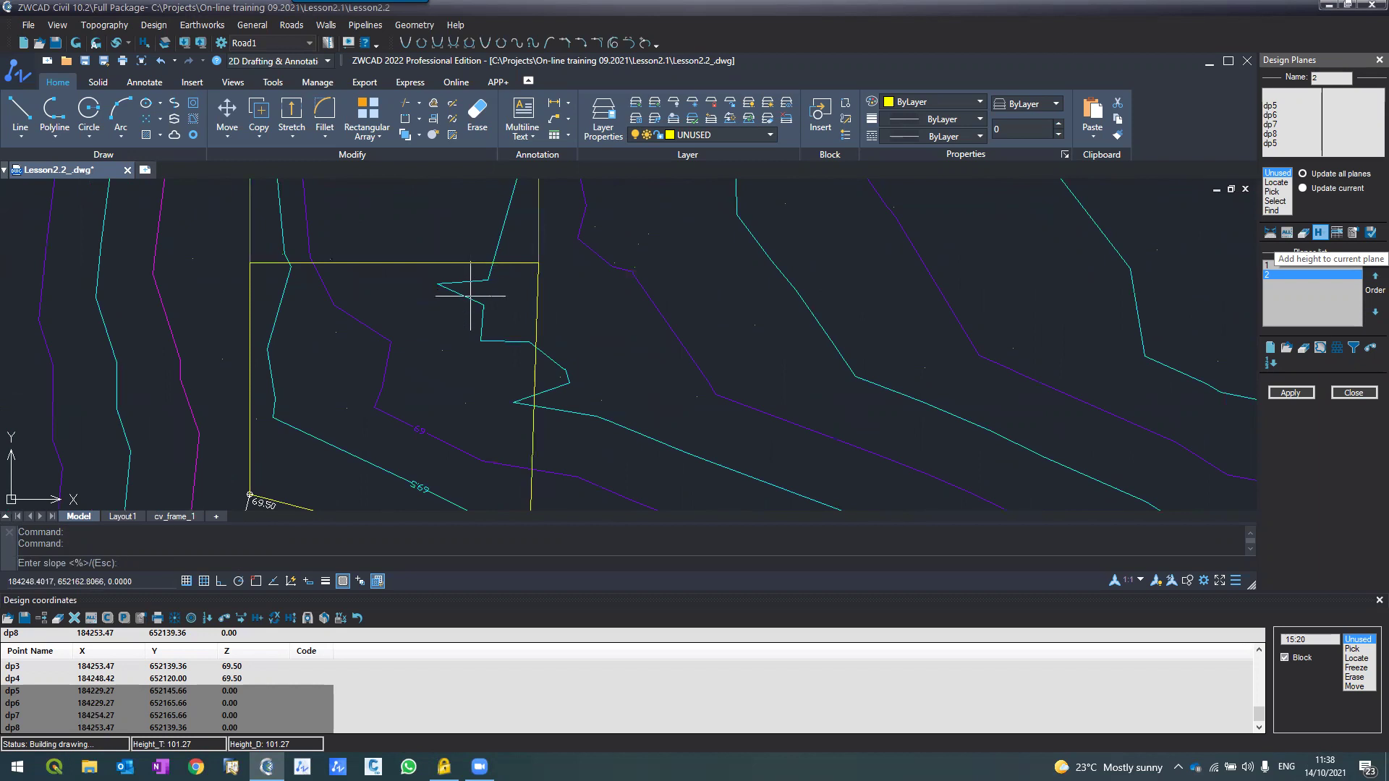
Step: Give design plane 2 a slope of -0.5 % and apply the design planes to the drawing
scroll(470, 293, down, 1)
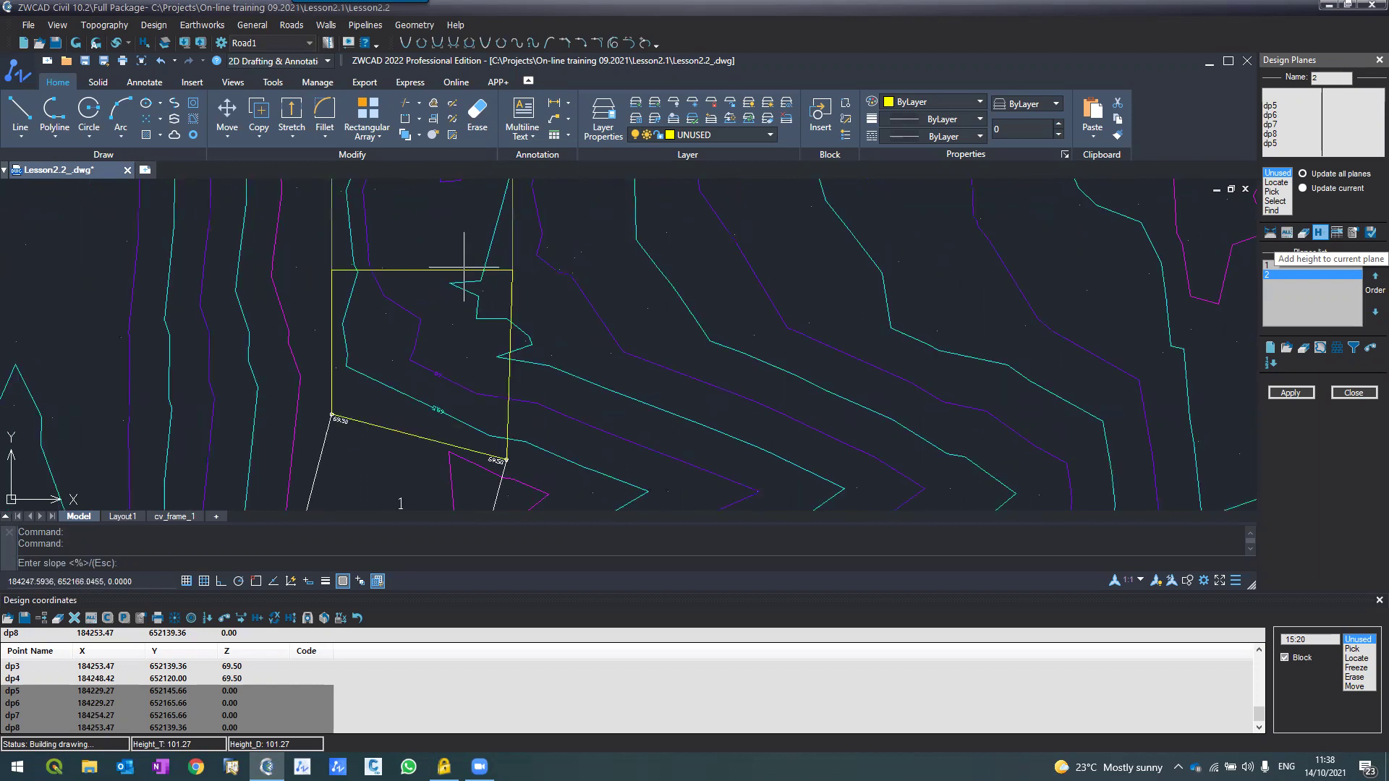
scroll(464, 267, down, 2)
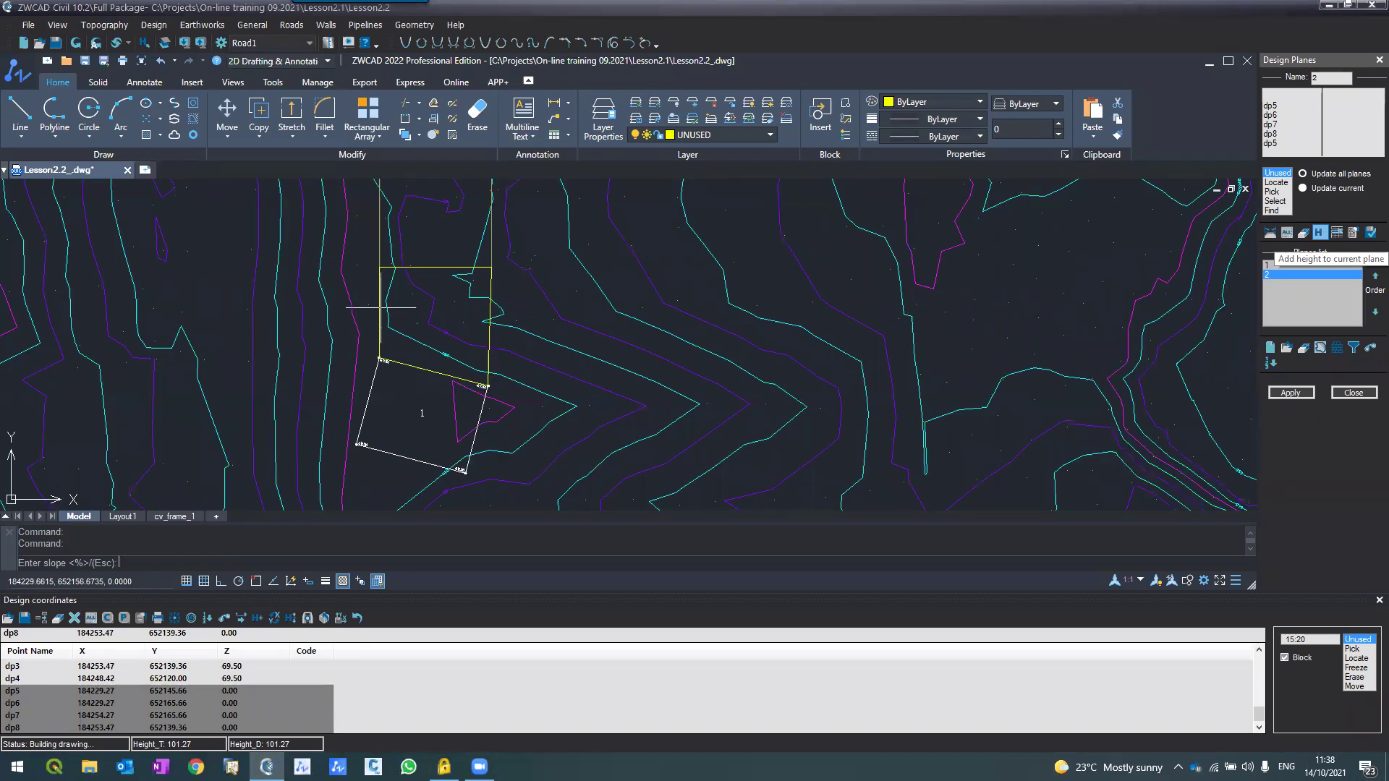
scroll(381, 306, up, 2)
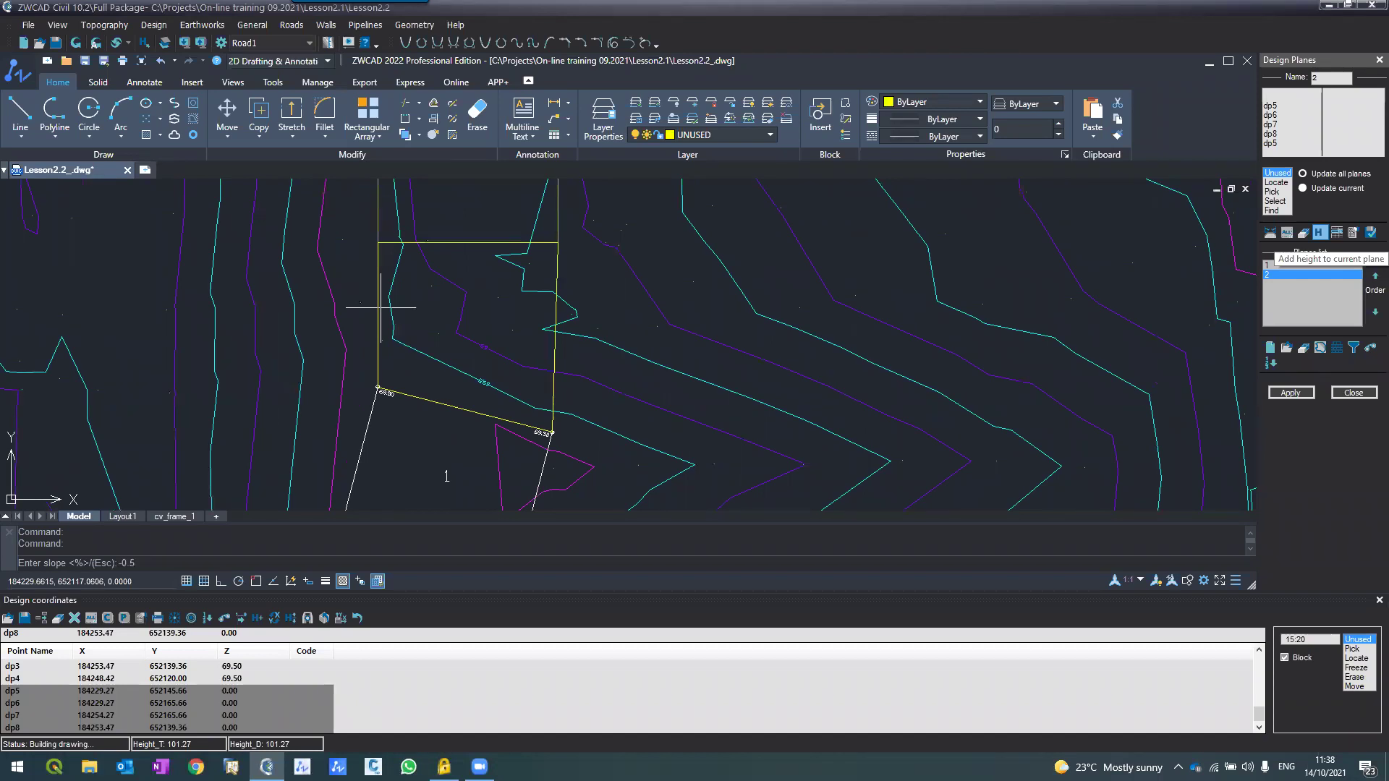
key(Escape)
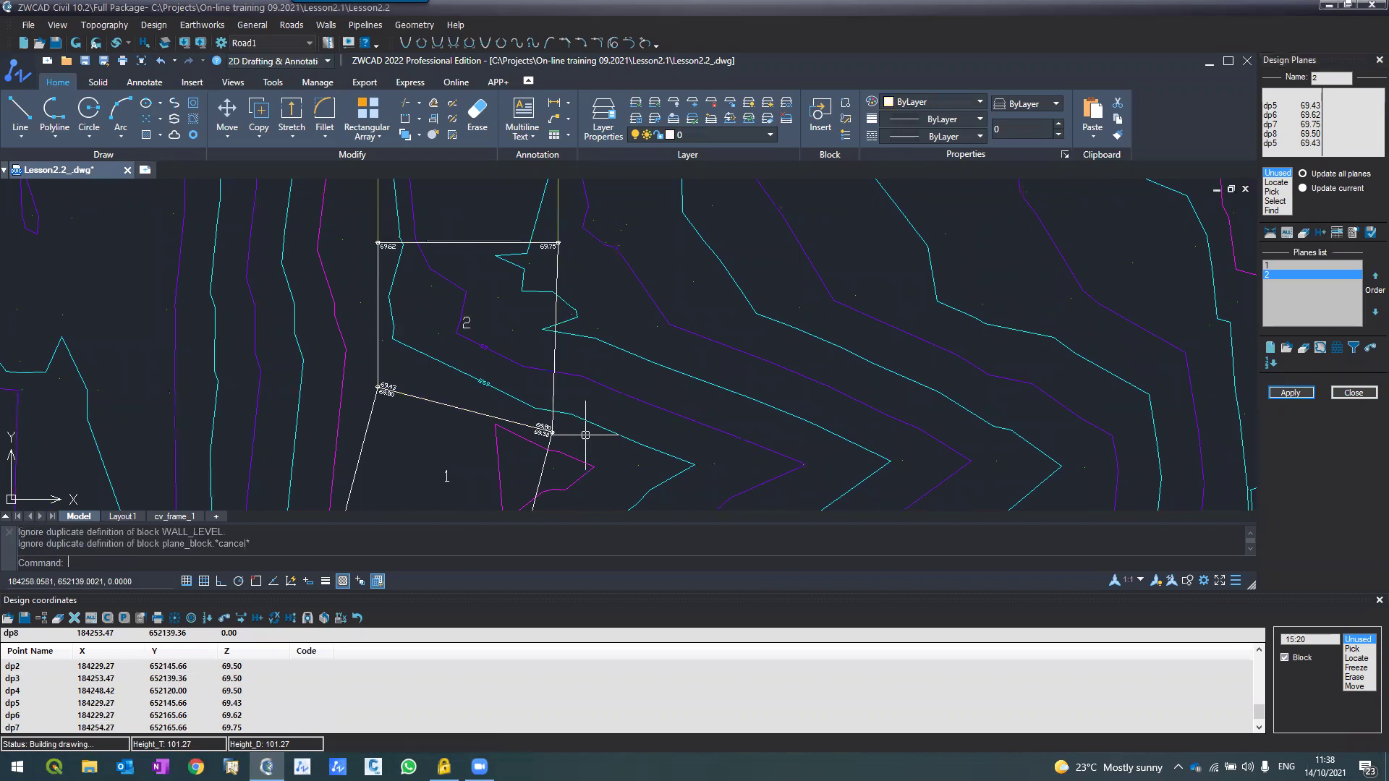
Step: Examine the height labels at the corners of design plane 2, comparing them with plane 1 along the shared edge
scroll(524, 301, up, 3)
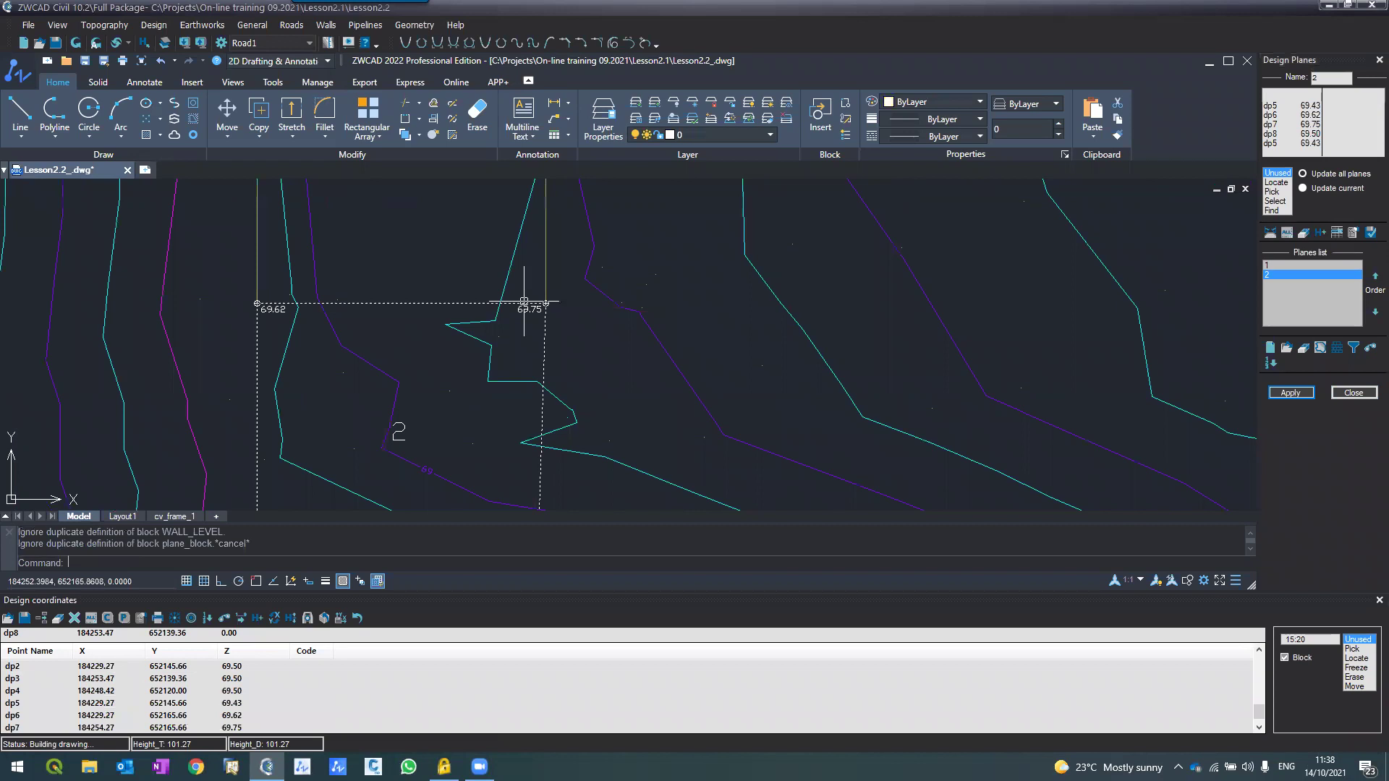
scroll(543, 334, down, 2)
scroll(539, 466, up, 3)
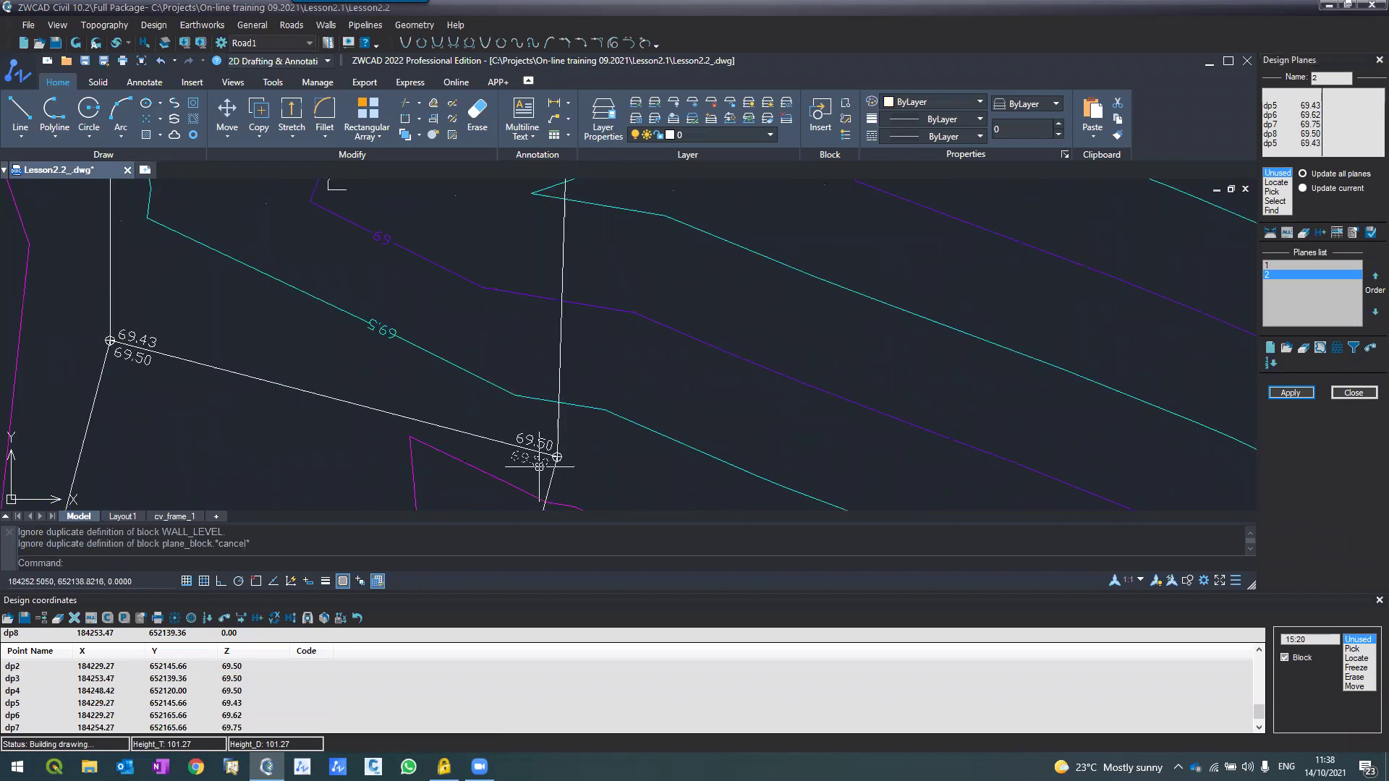
scroll(536, 456, down, 3)
scroll(434, 309, up, 2)
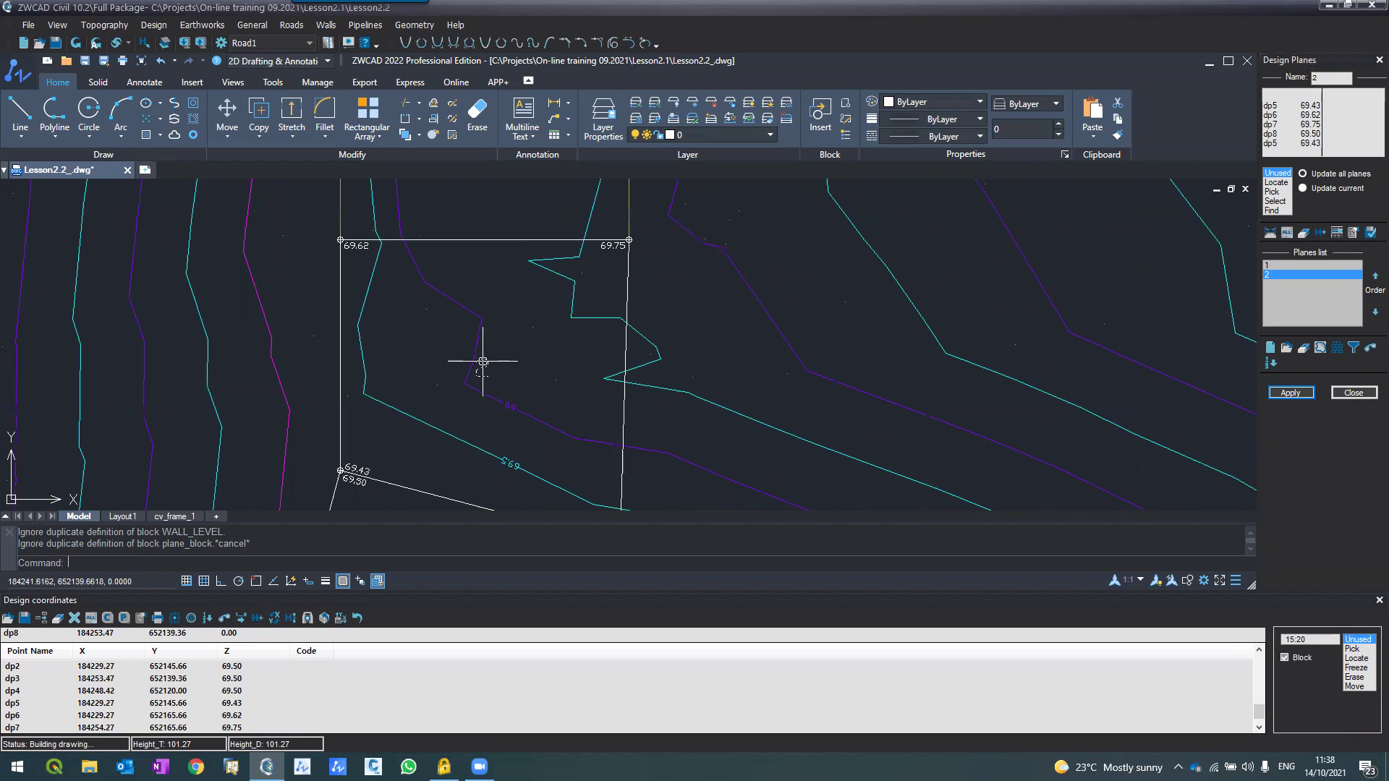
scroll(482, 361, down, 1)
scroll(563, 475, up, 2)
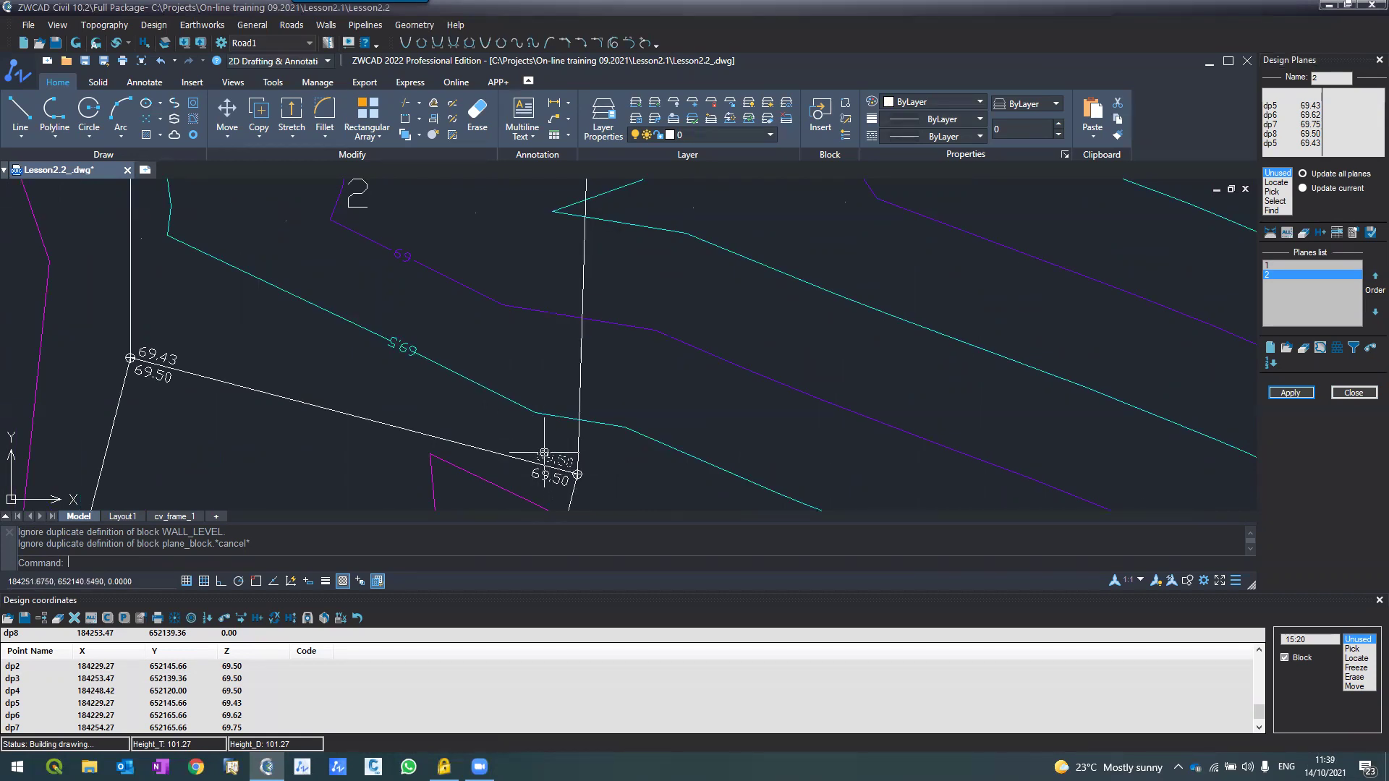
scroll(542, 453, down, 2)
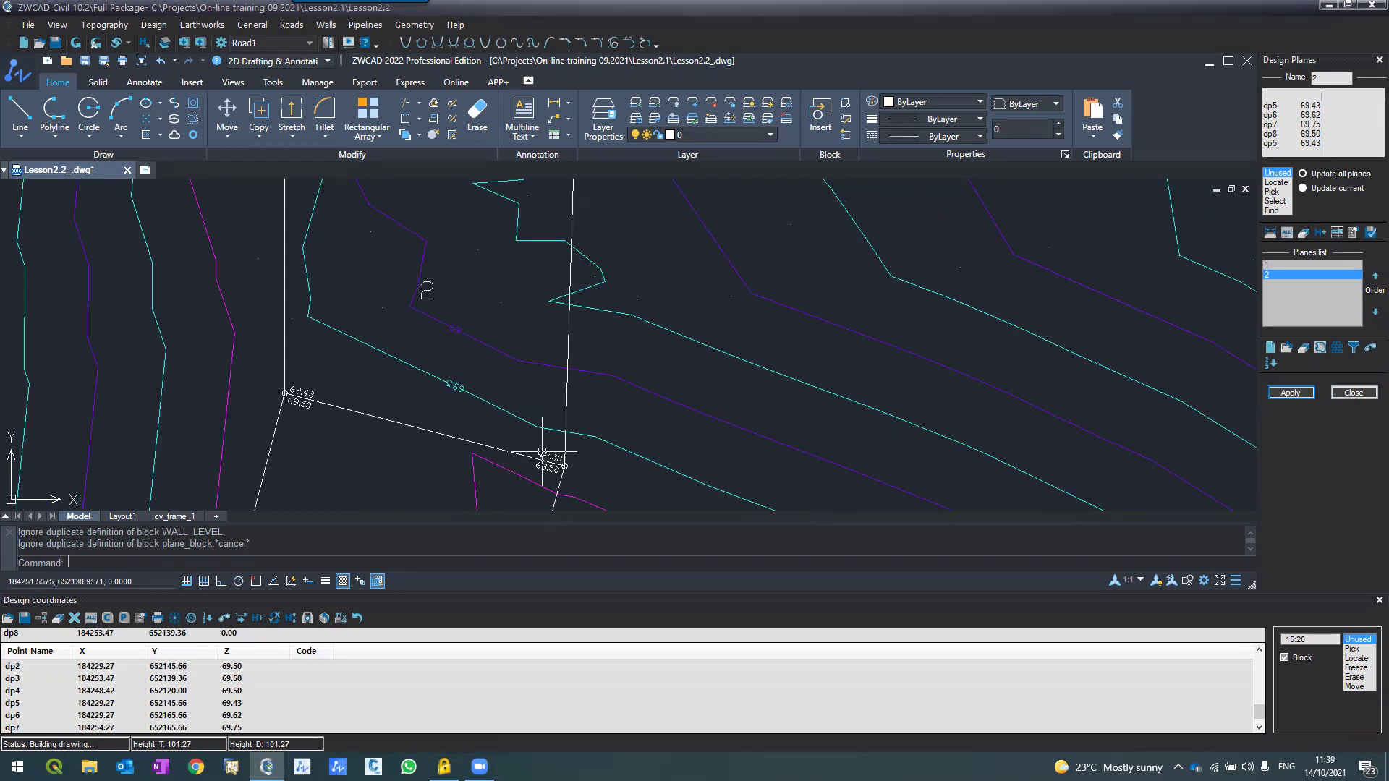
scroll(542, 456, down, 2)
scroll(544, 286, up, 2)
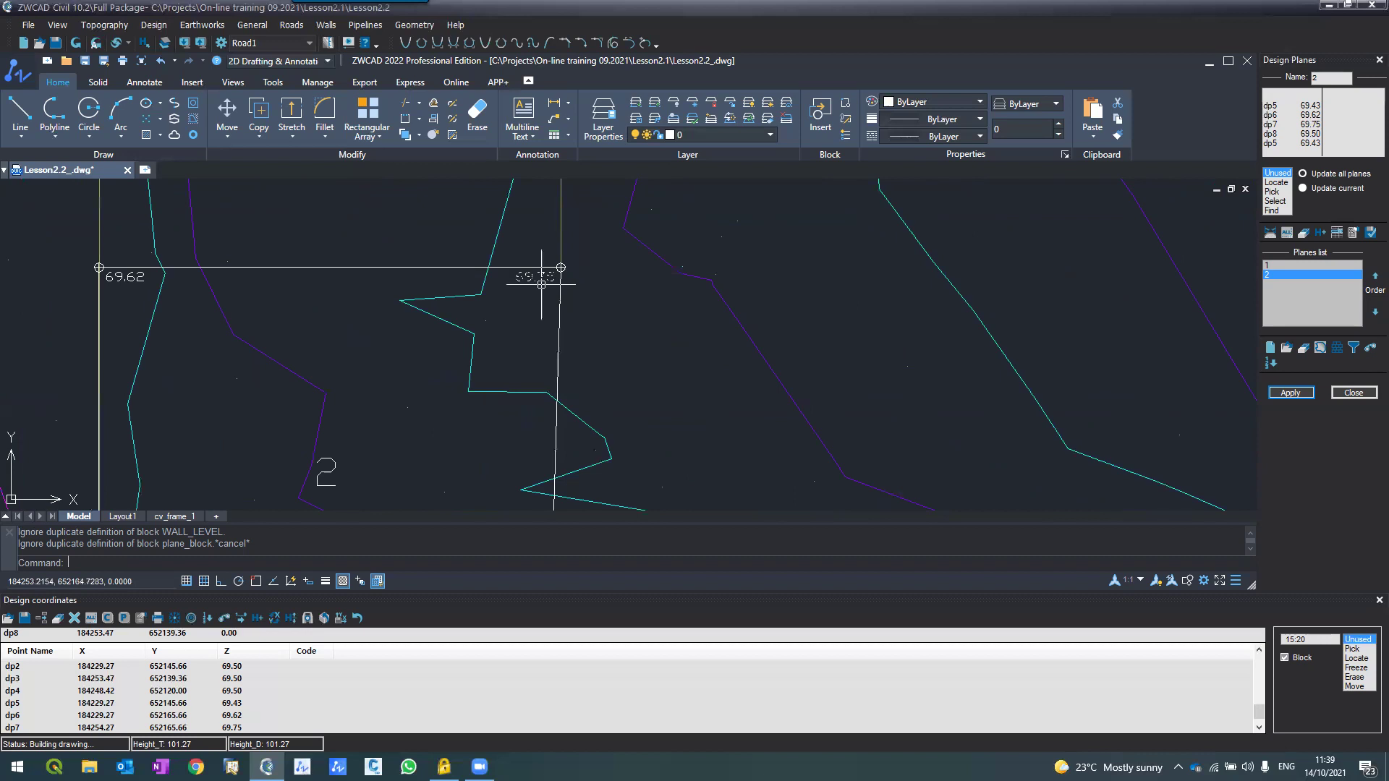
scroll(542, 283, down, 1)
scroll(541, 285, down, 1)
scroll(398, 424, up, 3)
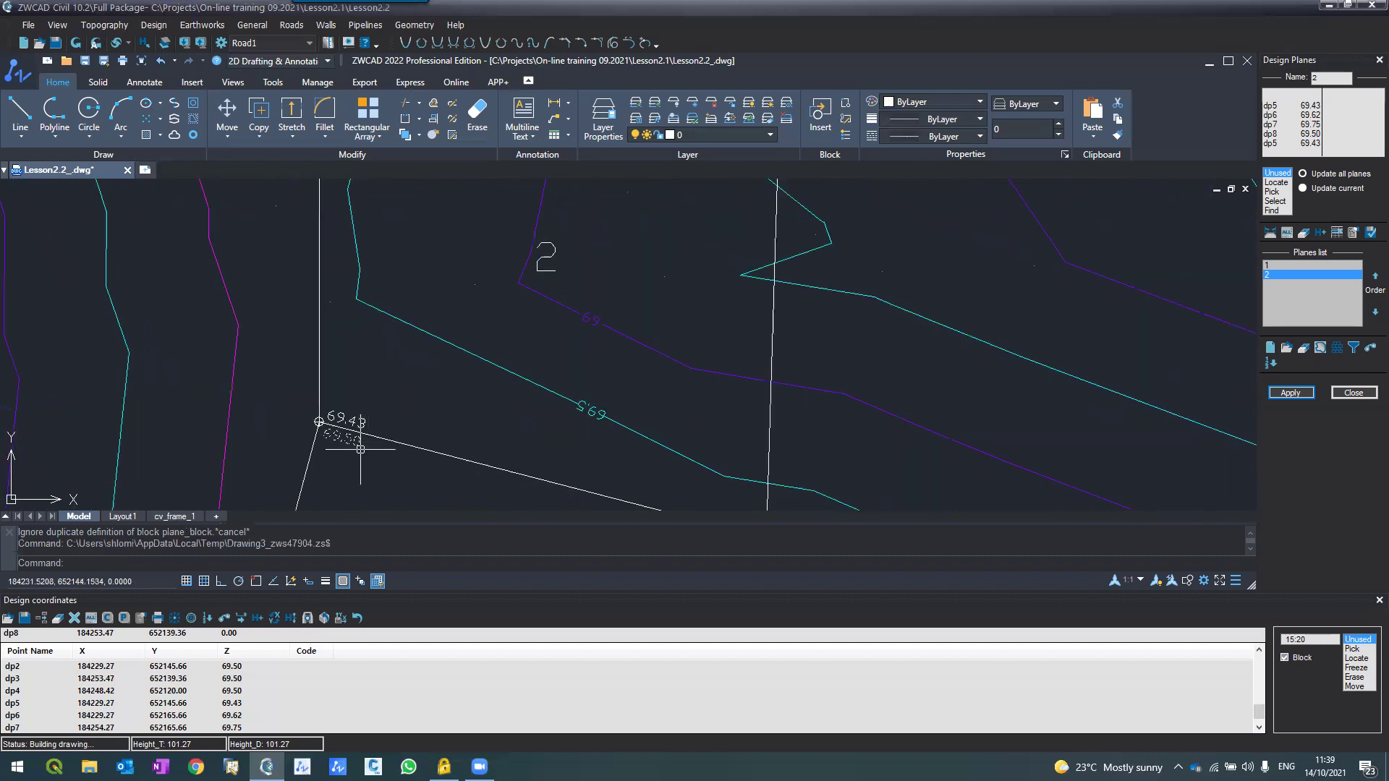
scroll(325, 400, down, 1)
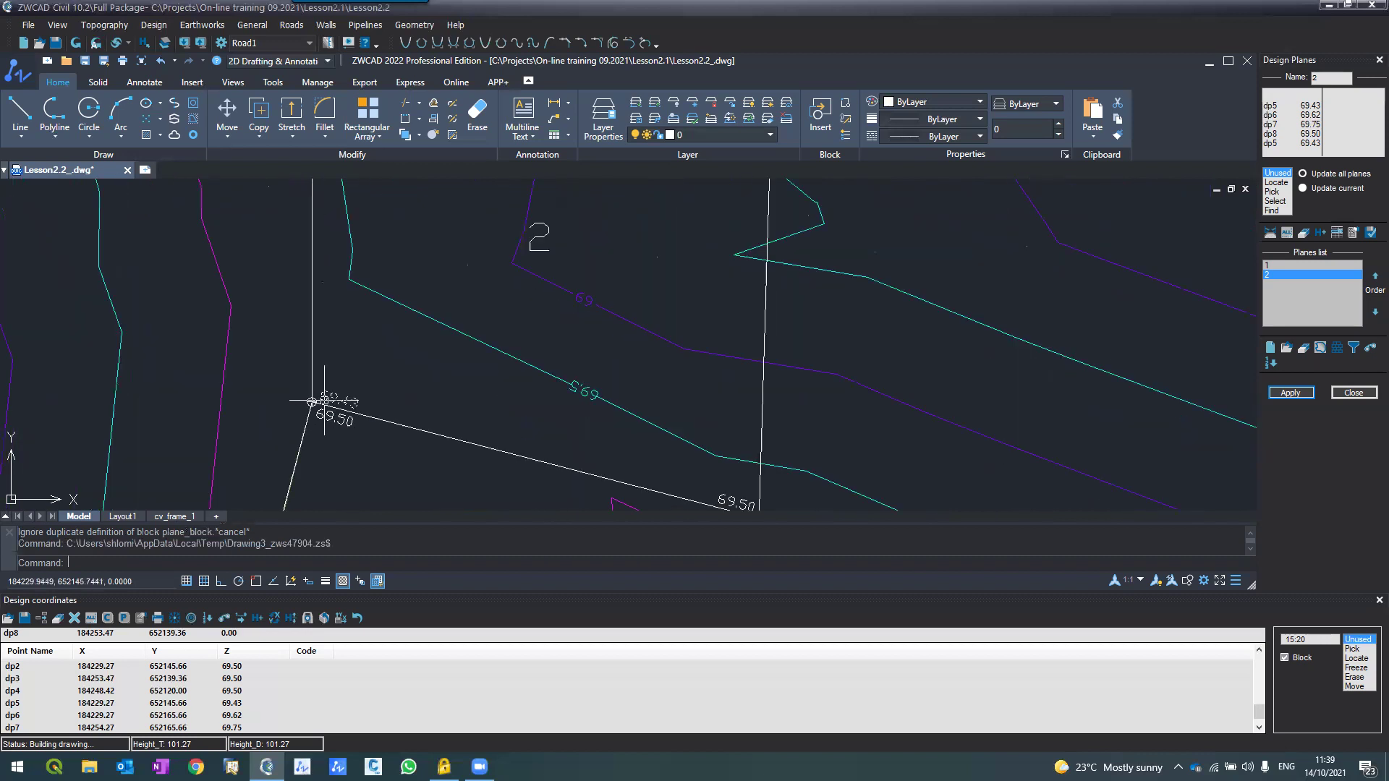
scroll(324, 400, down, 2)
scroll(349, 265, up, 3)
scroll(349, 267, down, 3)
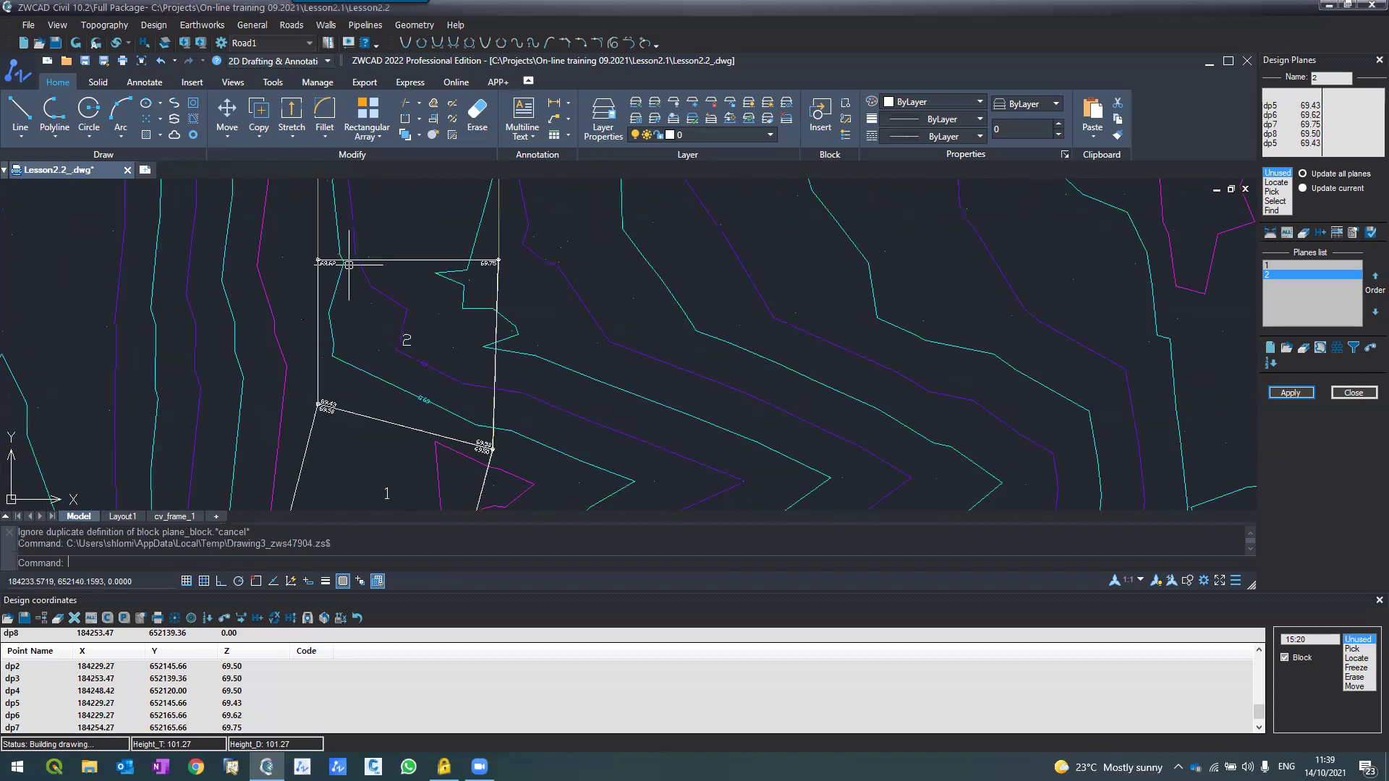
Step: Create design plane 3 and define its boundary by selecting the polyline of the lot directly above plane 2
scroll(349, 265, down, 2)
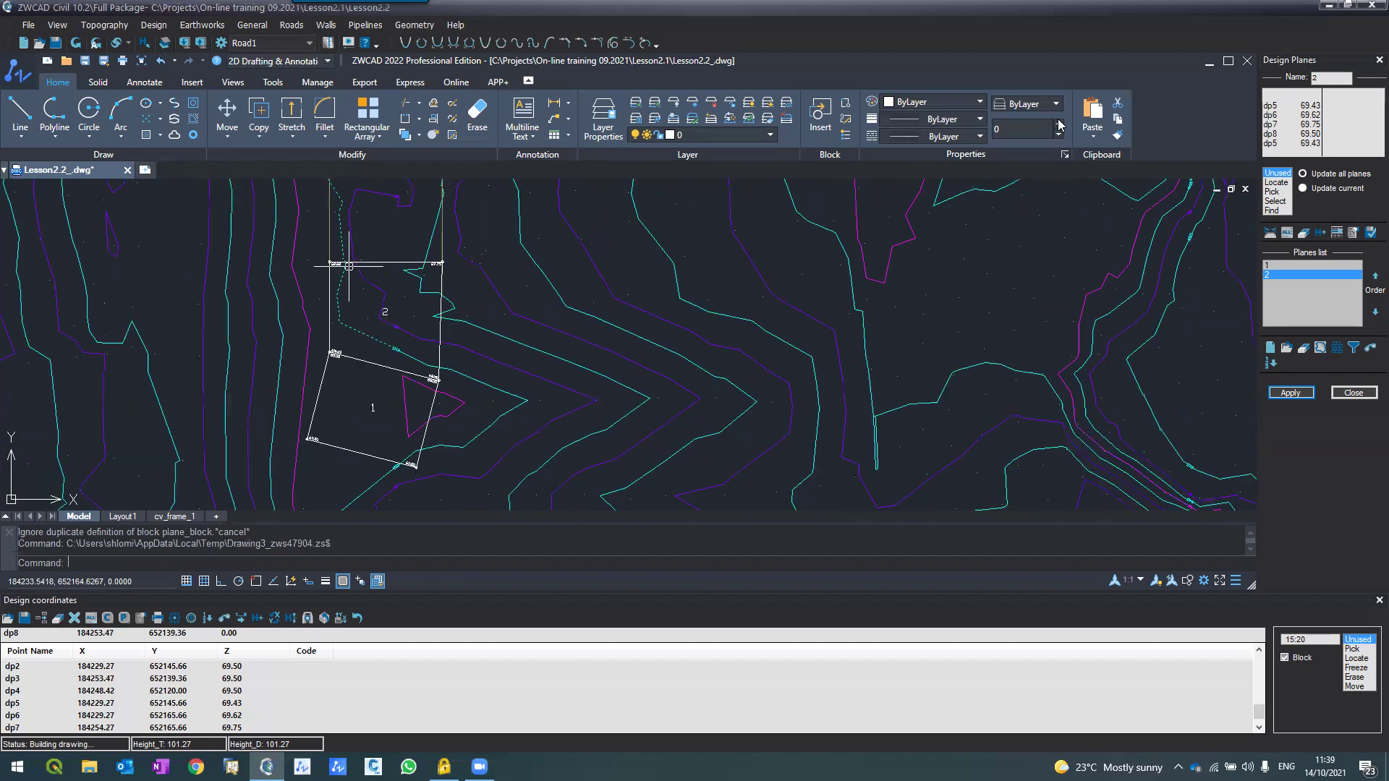
click(1270, 349)
middle_drag(425, 187, 417, 250)
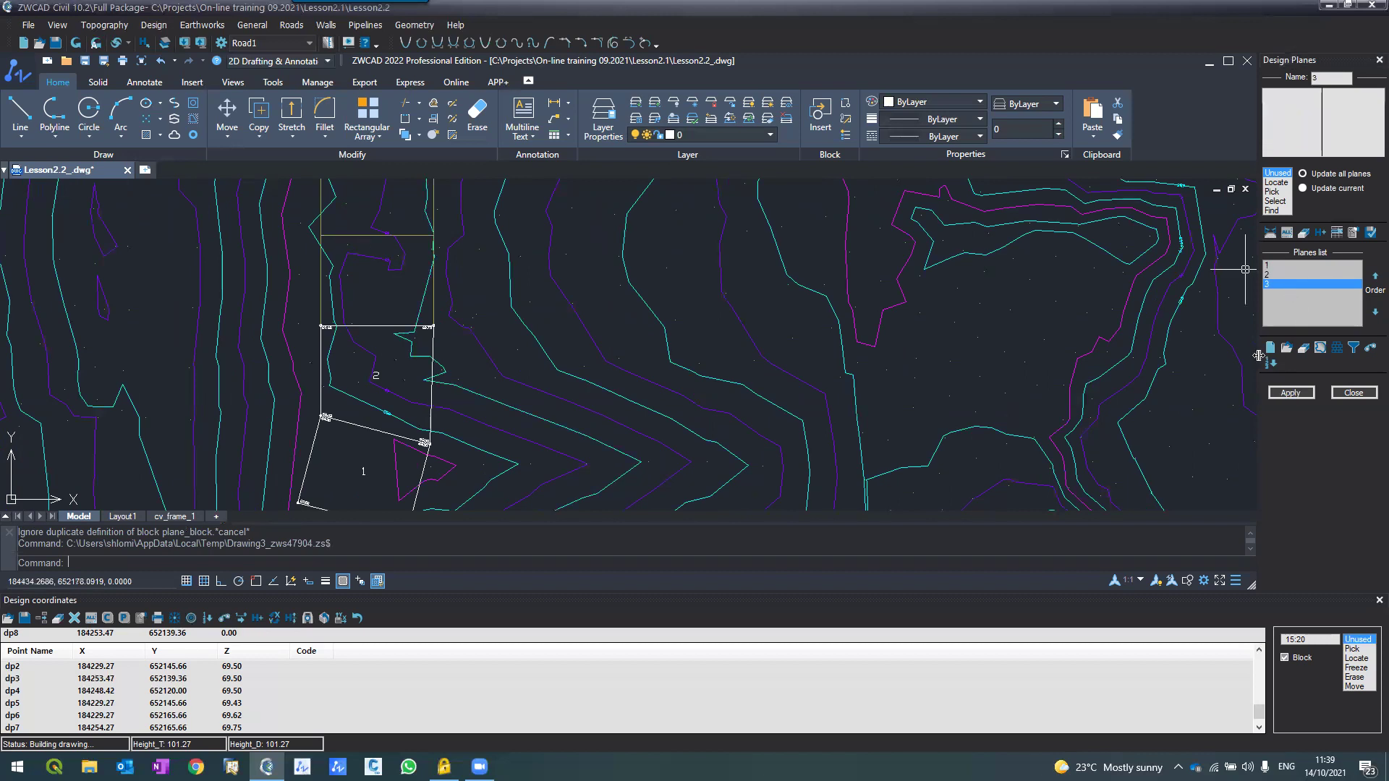
click(1276, 201)
key(Escape)
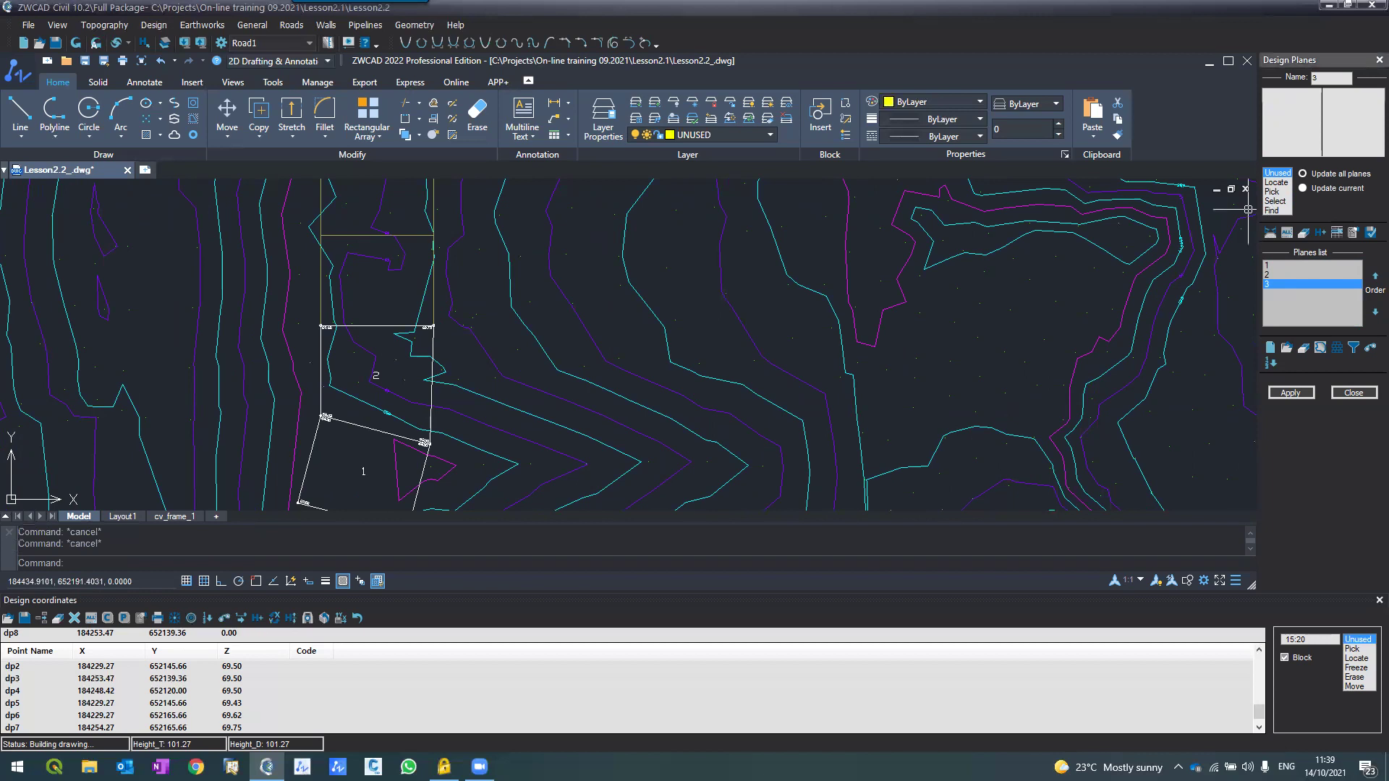
click(1336, 233)
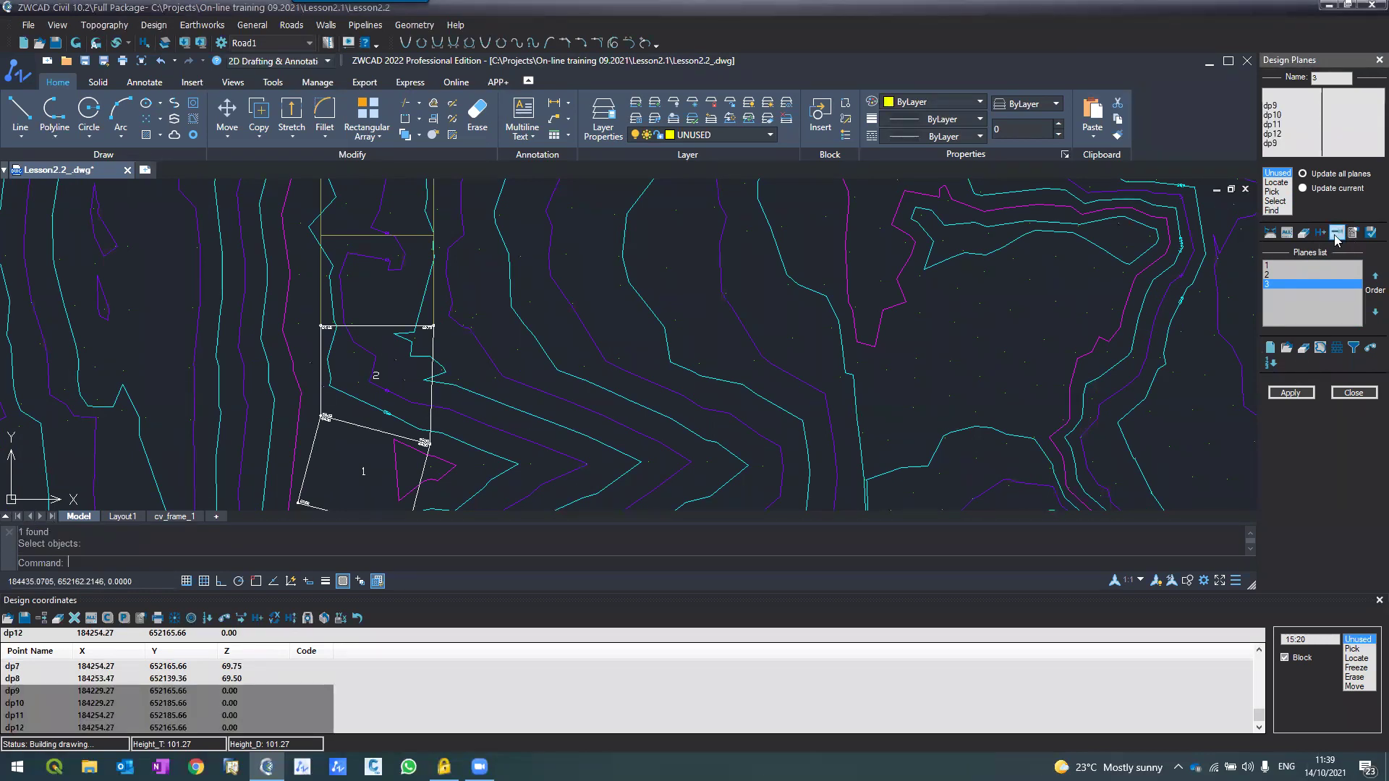
Step: Set both heights along design plane 3's east side to 70, give the plane a -0.5 % slope, and apply it to the drawing
click(1320, 233)
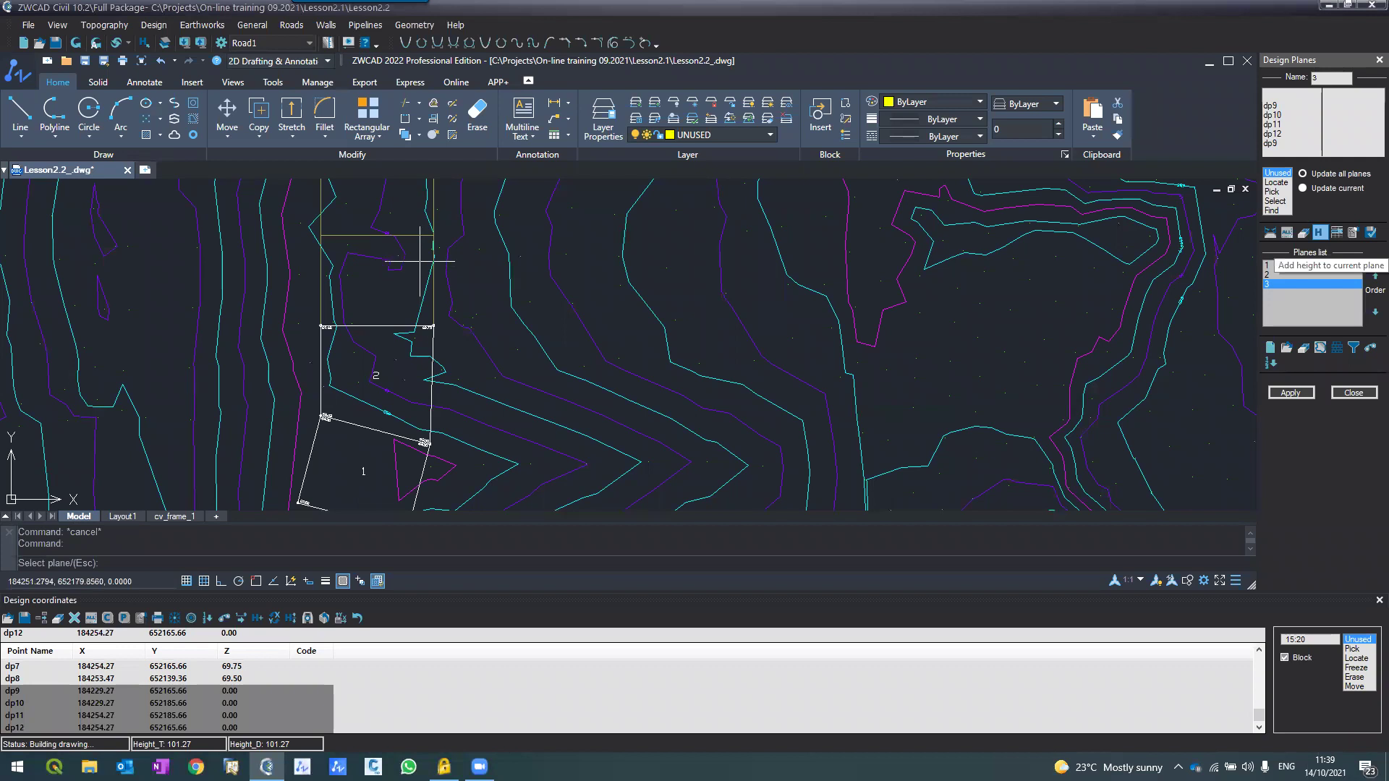
click(384, 288)
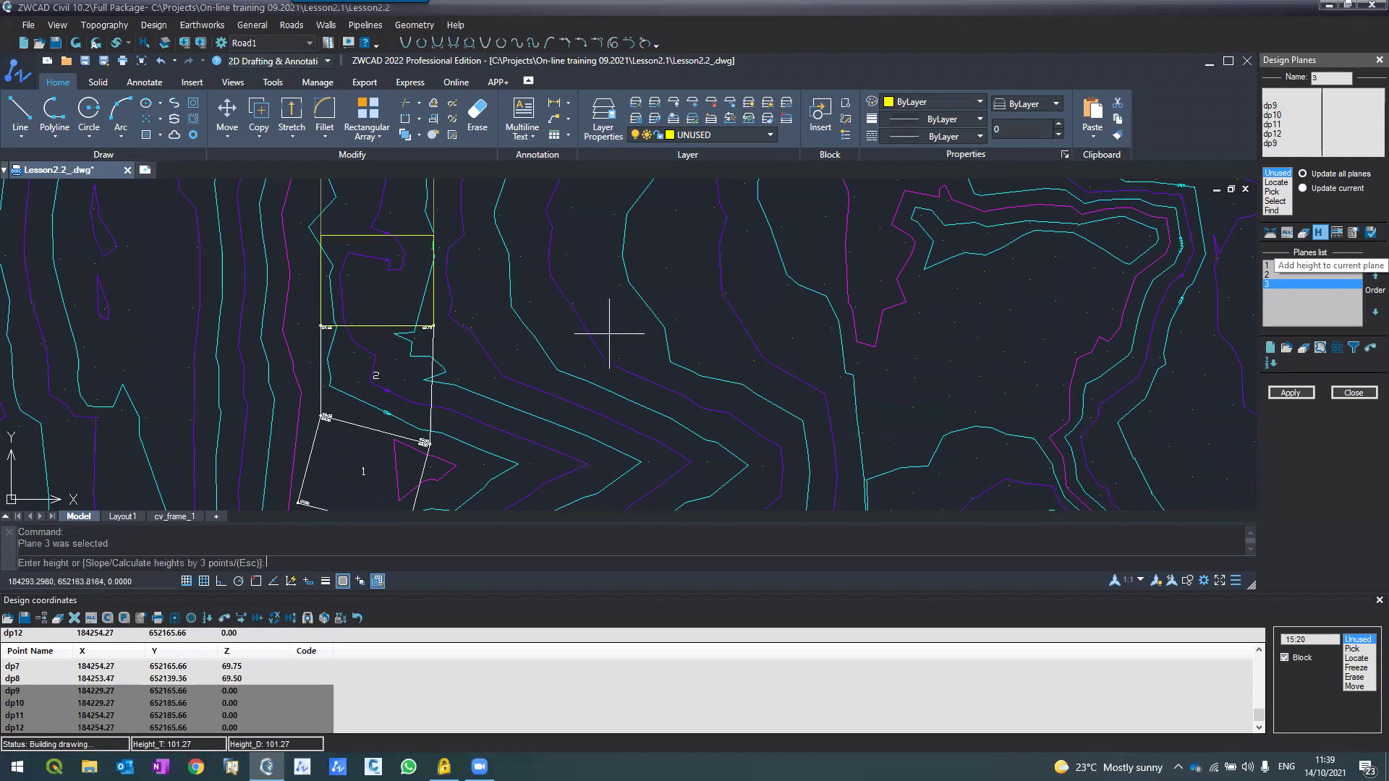
text(s)
key(Return)
scroll(426, 275, up, 4)
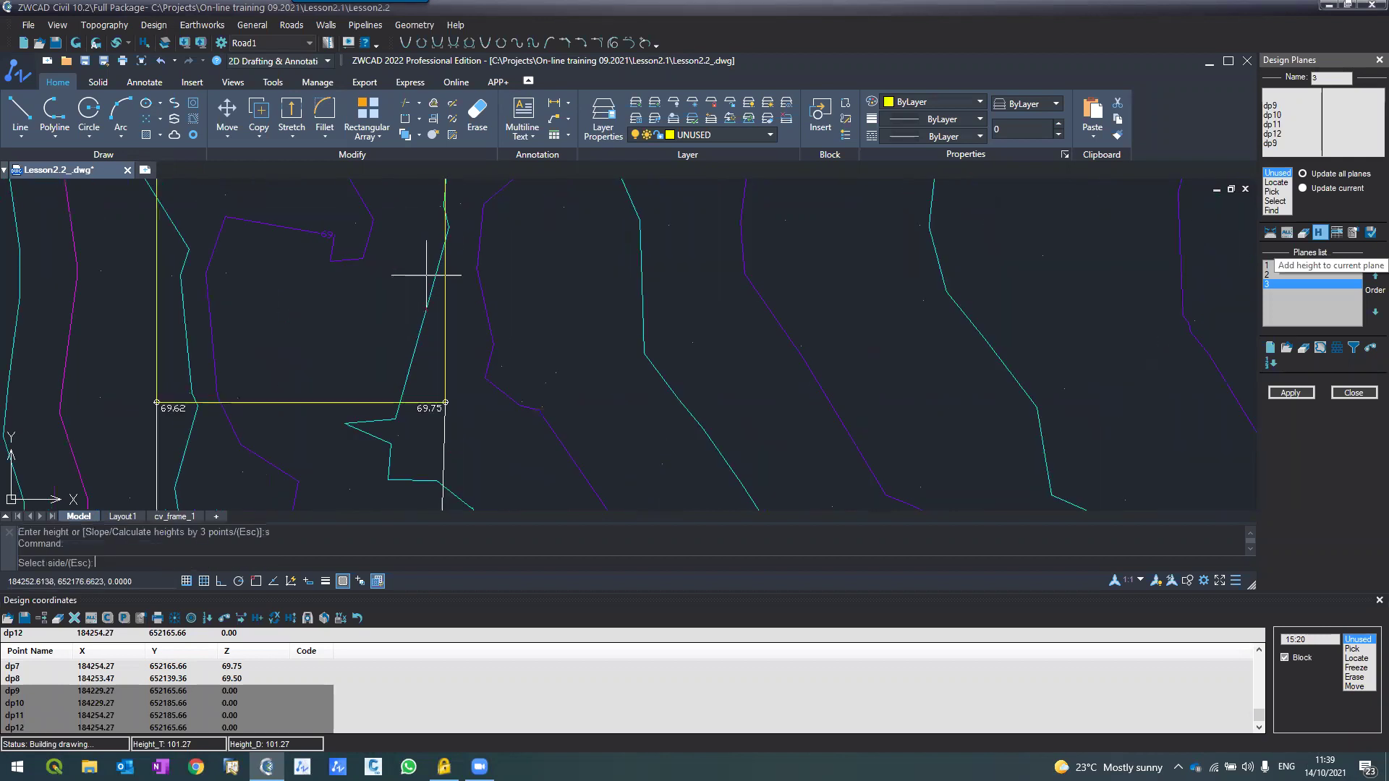
click(450, 273)
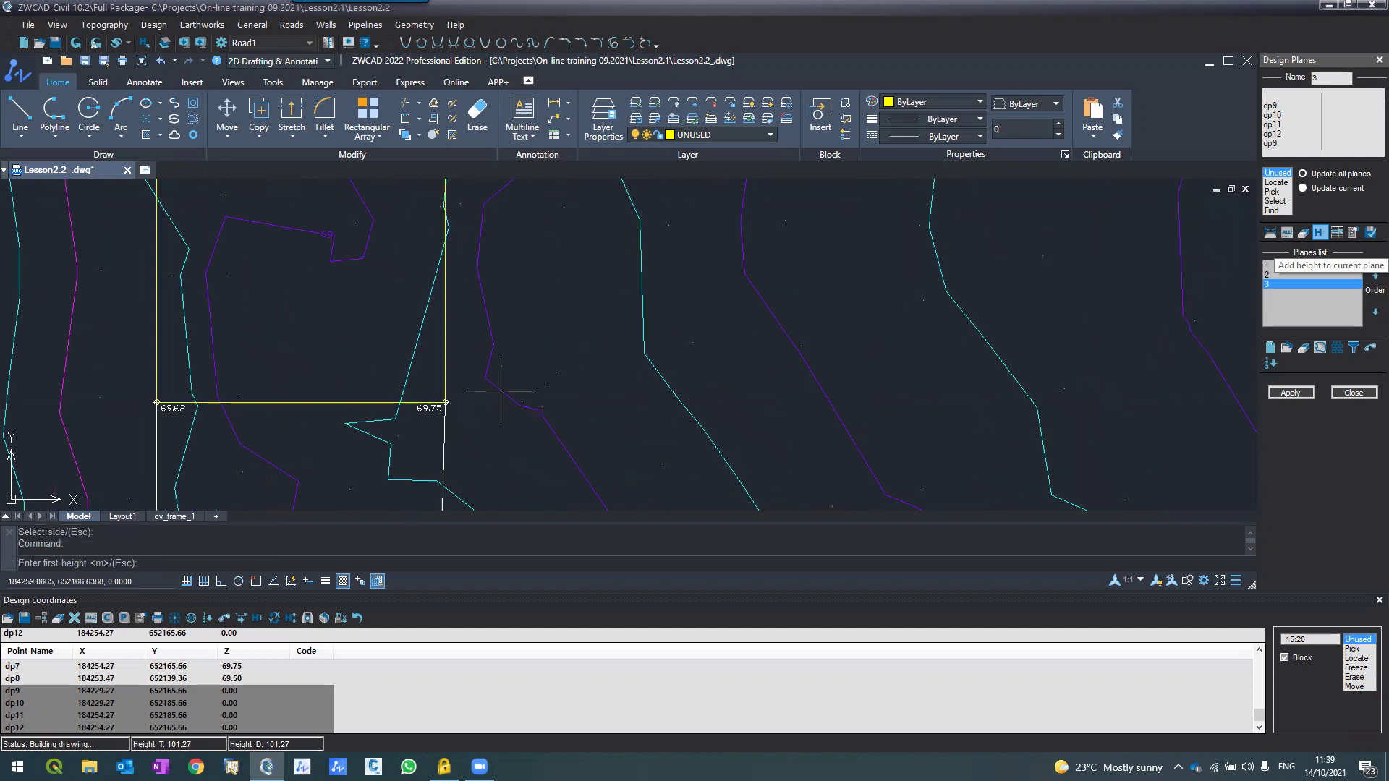
text(70)
key(Return)
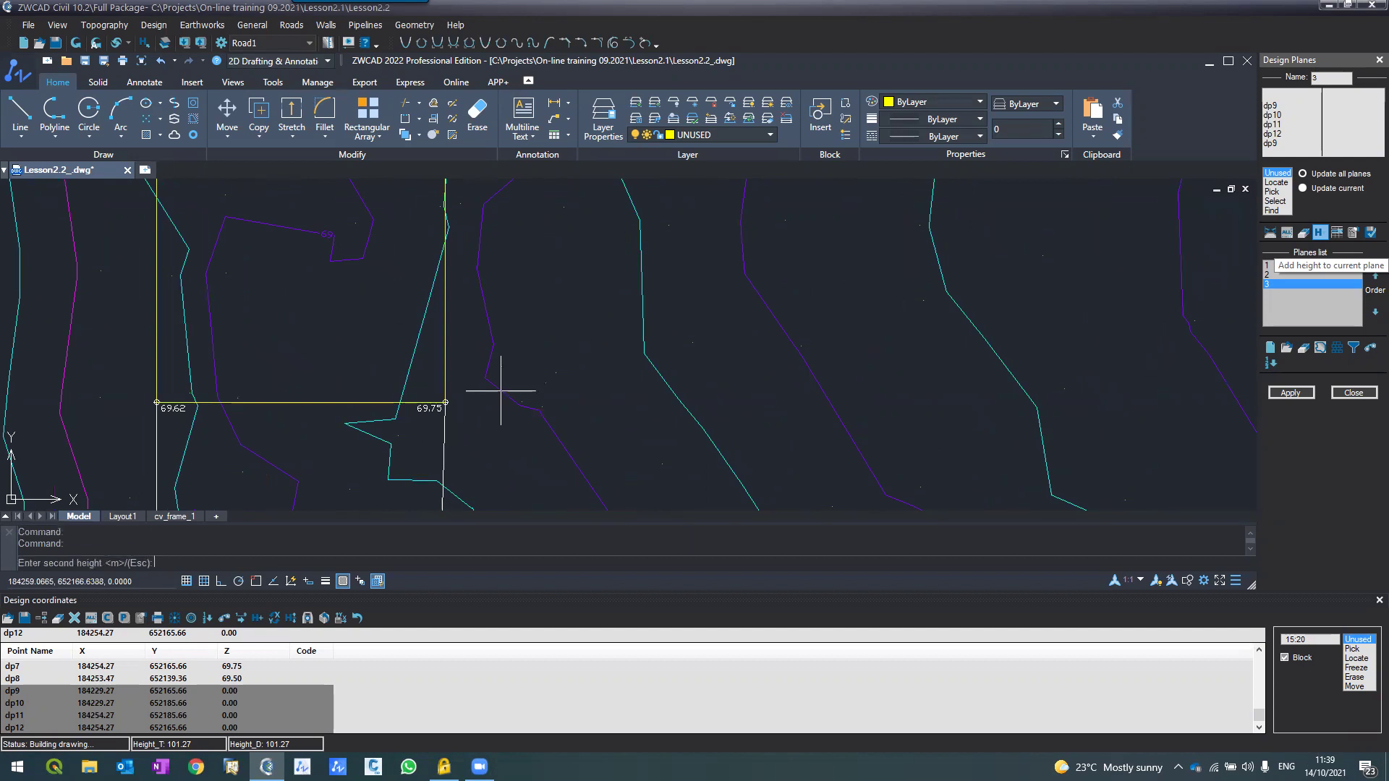
text(70)
key(Return)
text(-0.5)
key(Return)
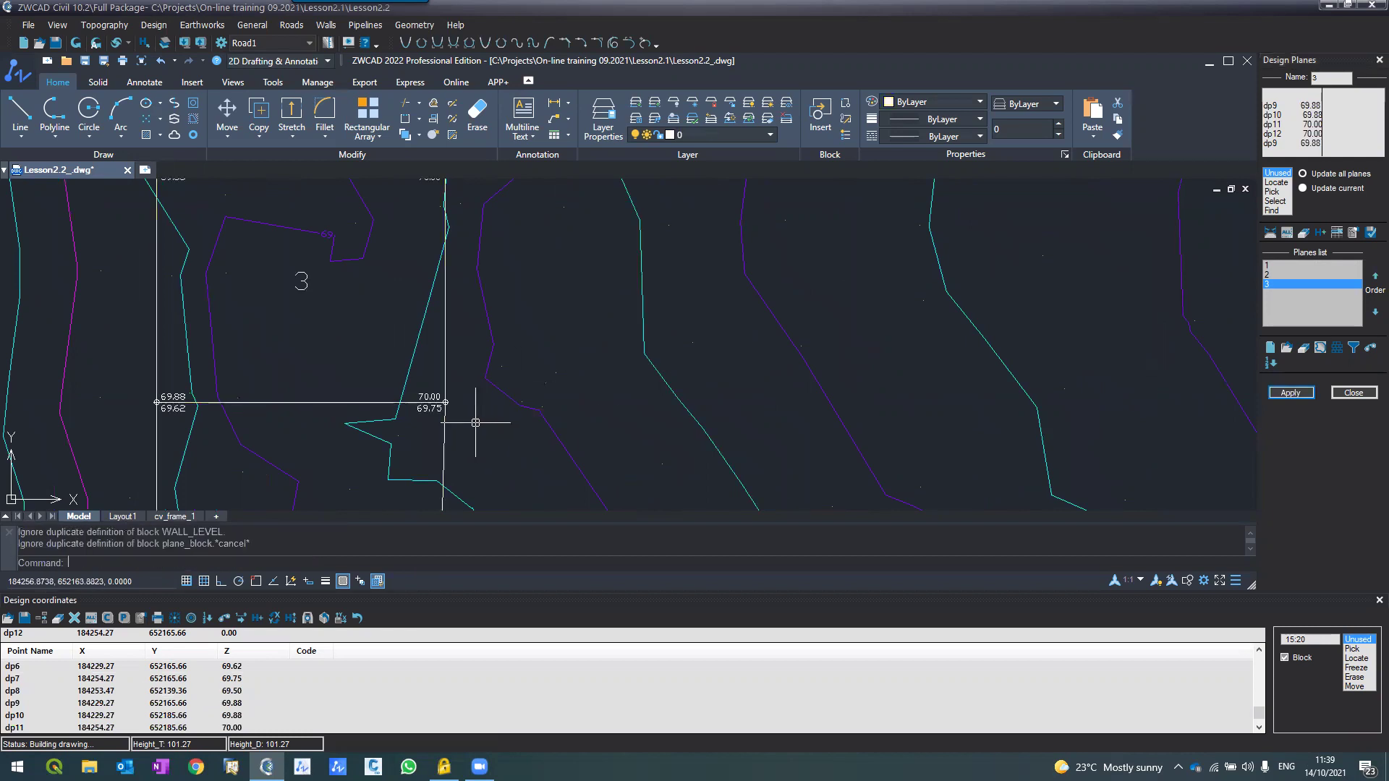
Step: Examine the corner height labels of design plane 3 and compare the row of planes with the surrounding contours
scroll(452, 408, down, 2)
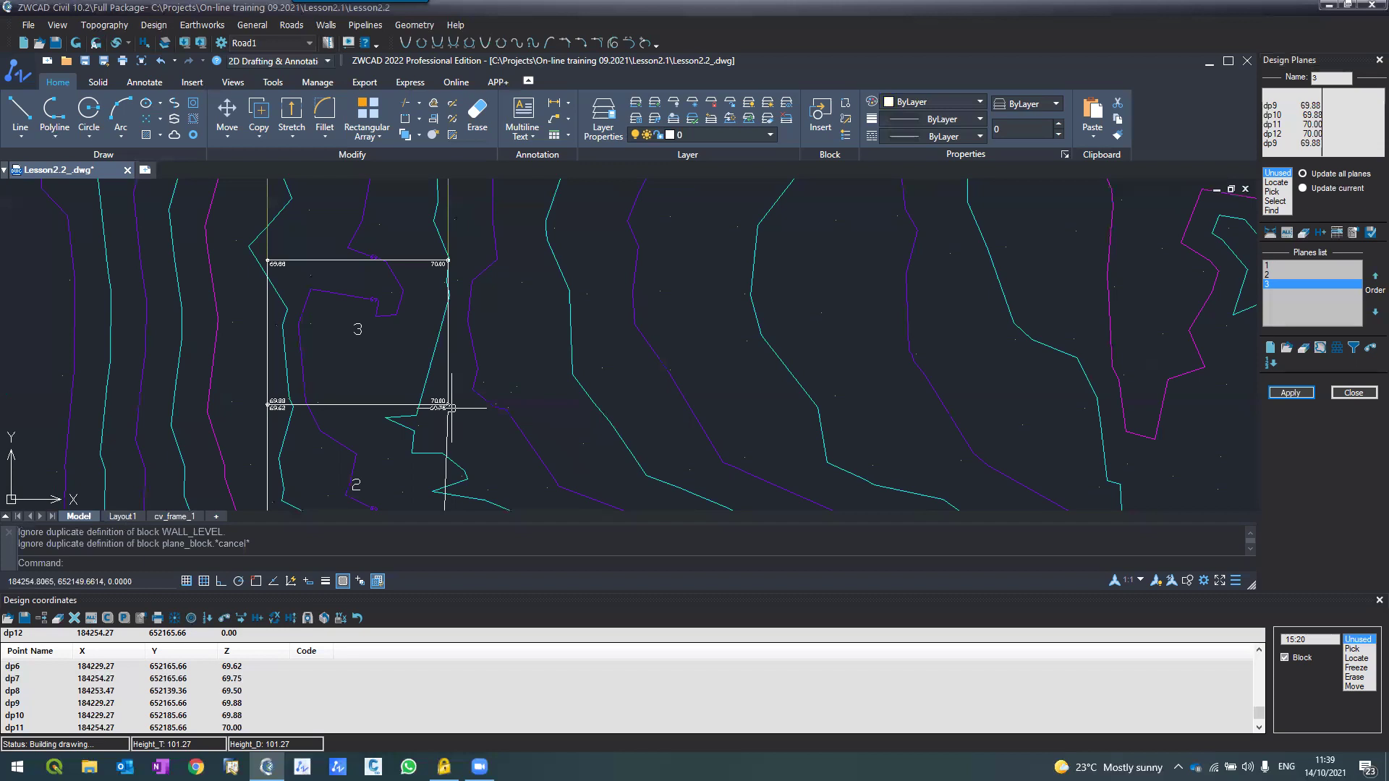
scroll(420, 280, up, 2)
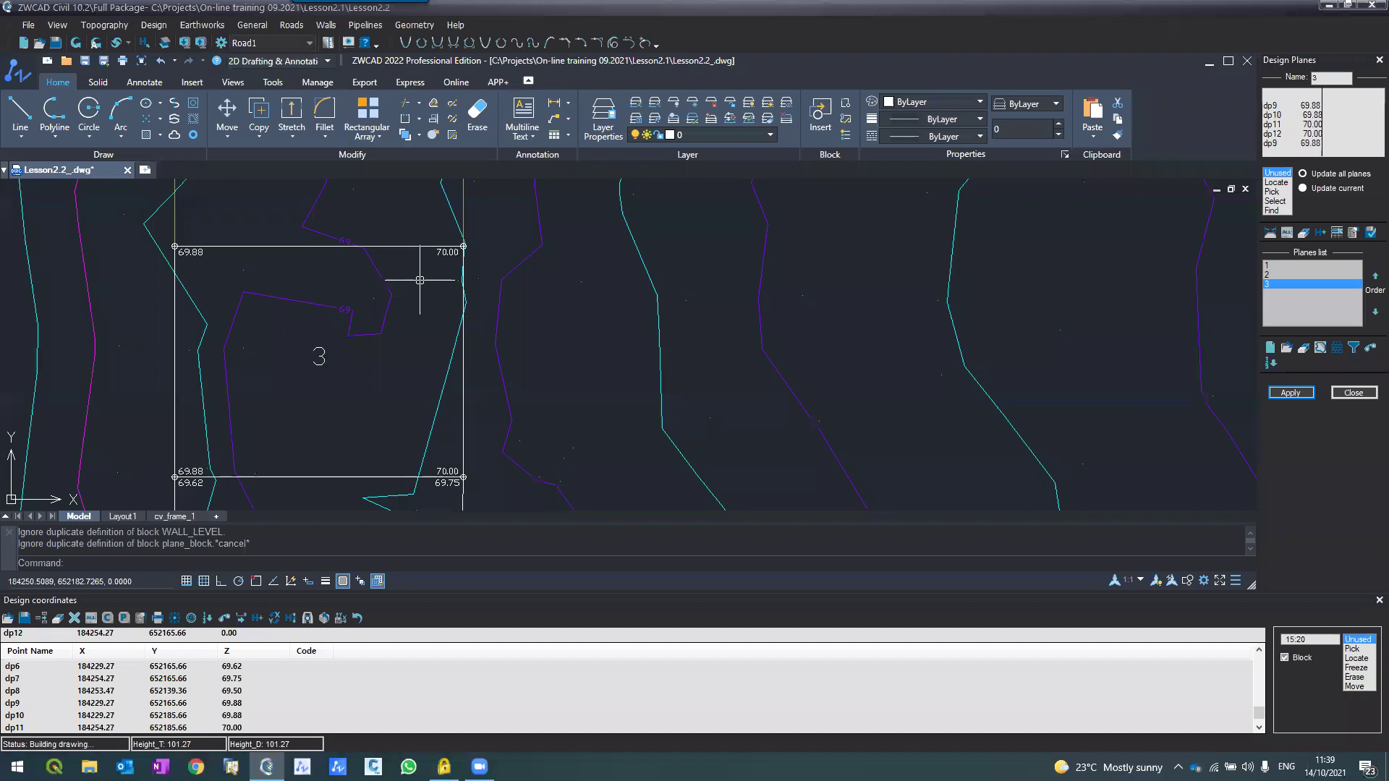
scroll(281, 360, down, 3)
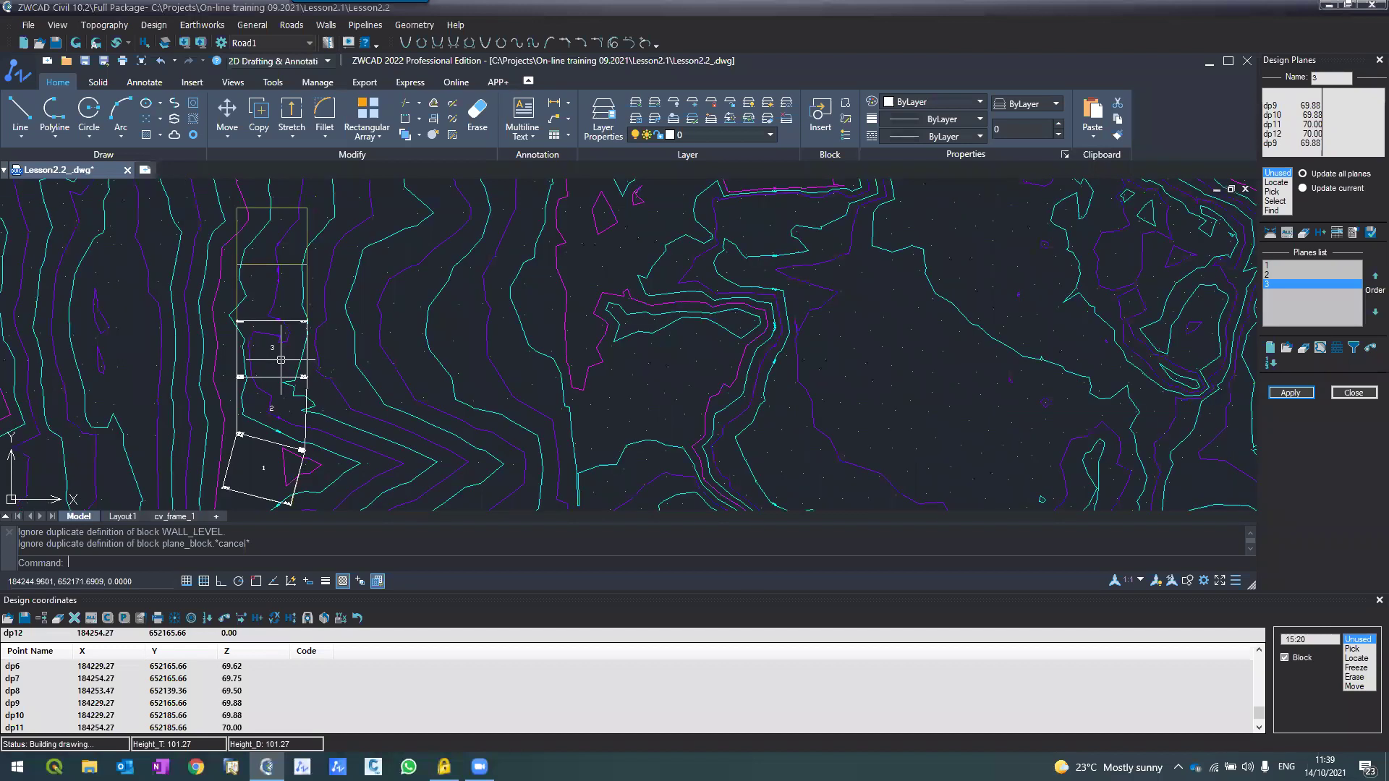
scroll(240, 318, down, 2)
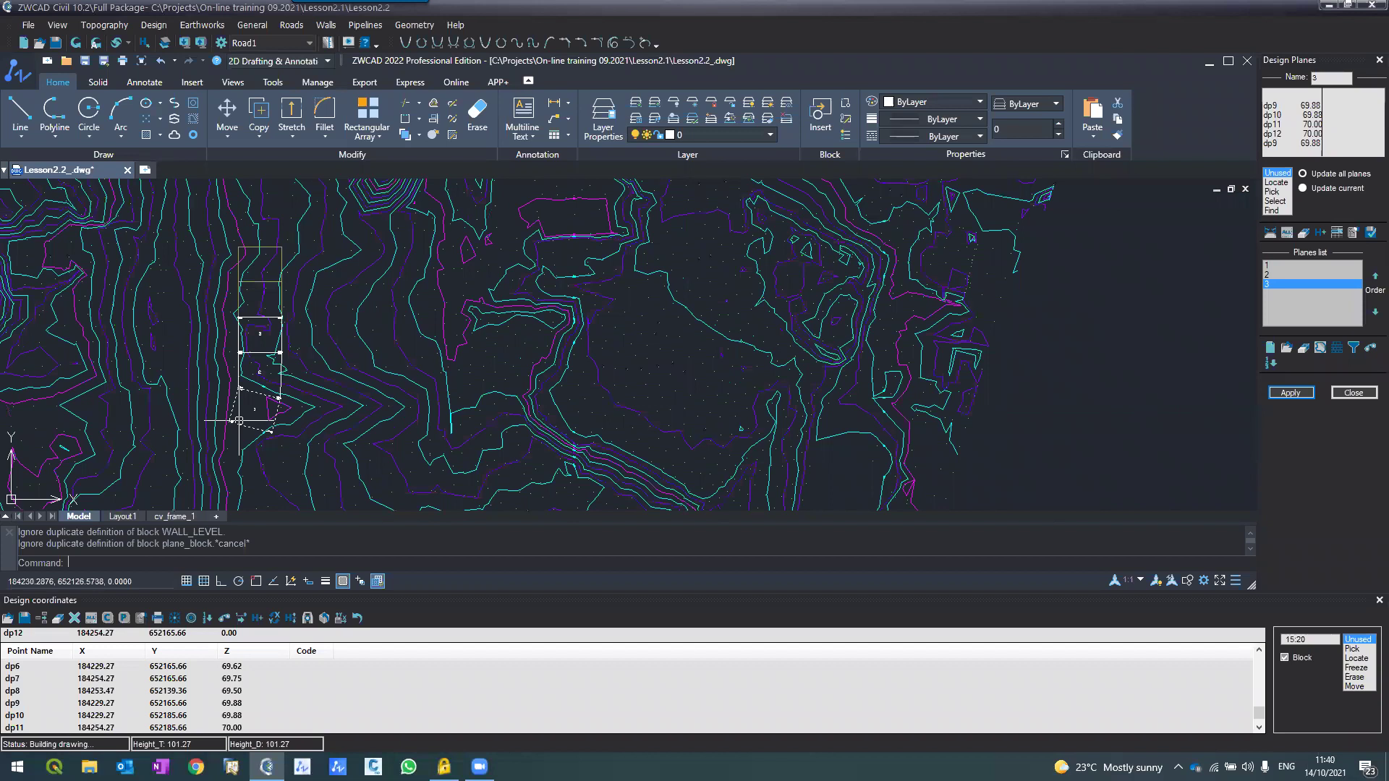
scroll(239, 420, up, 2)
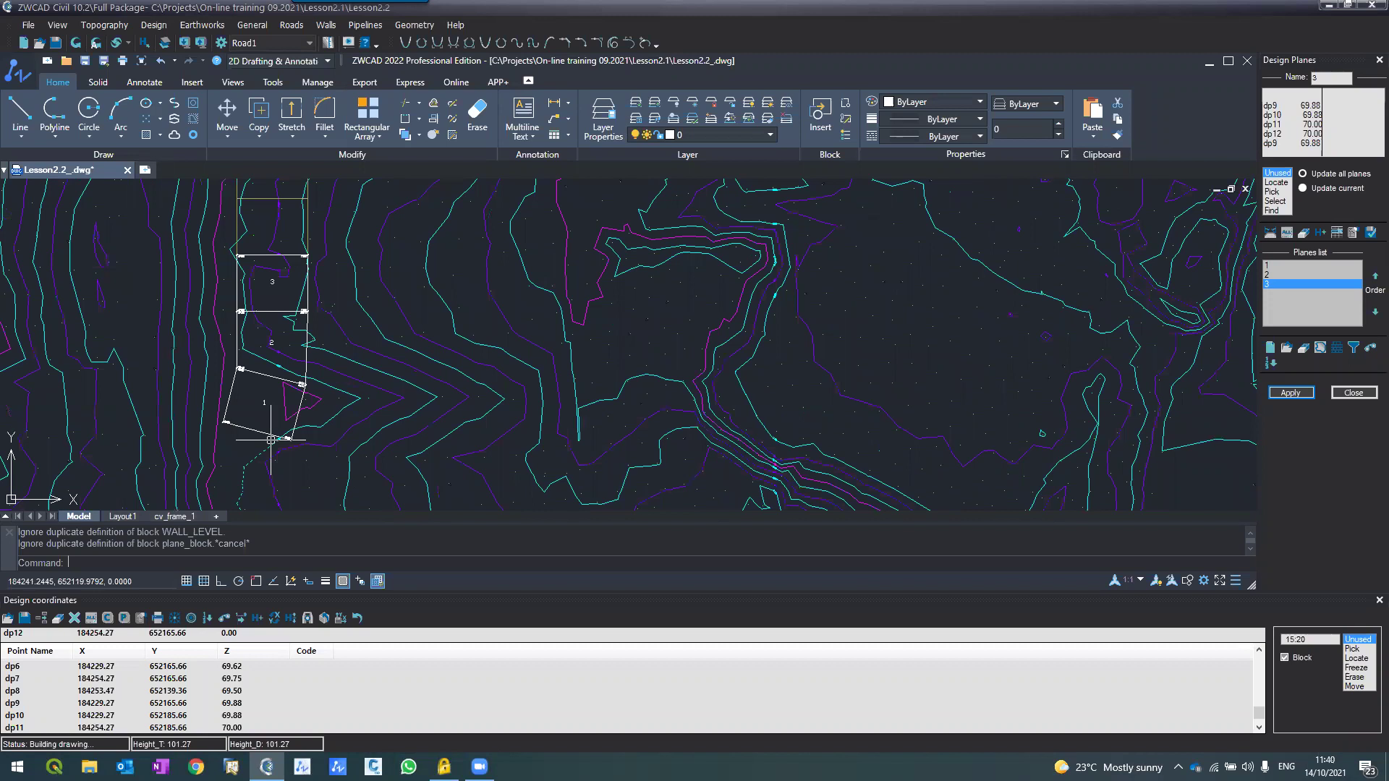
scroll(270, 439, down, 1)
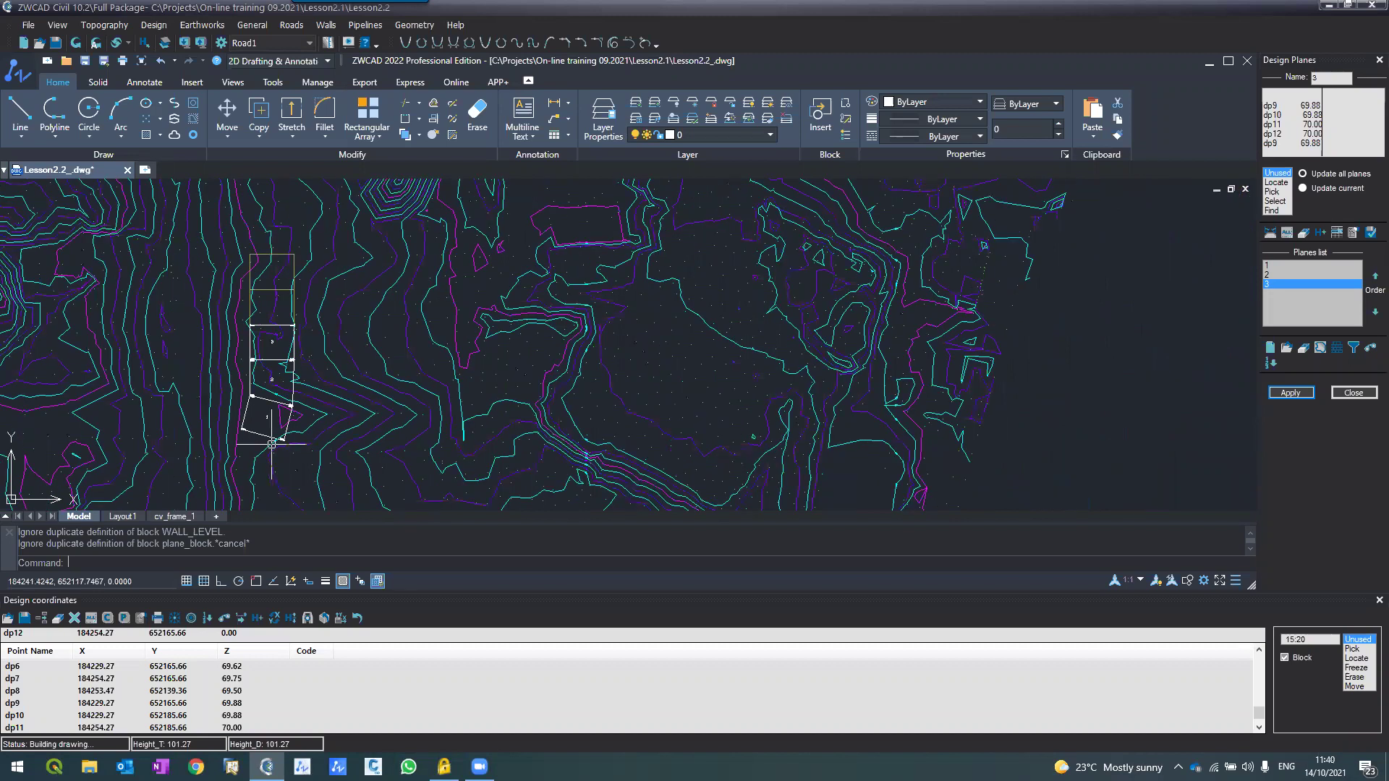
scroll(271, 444, up, 5)
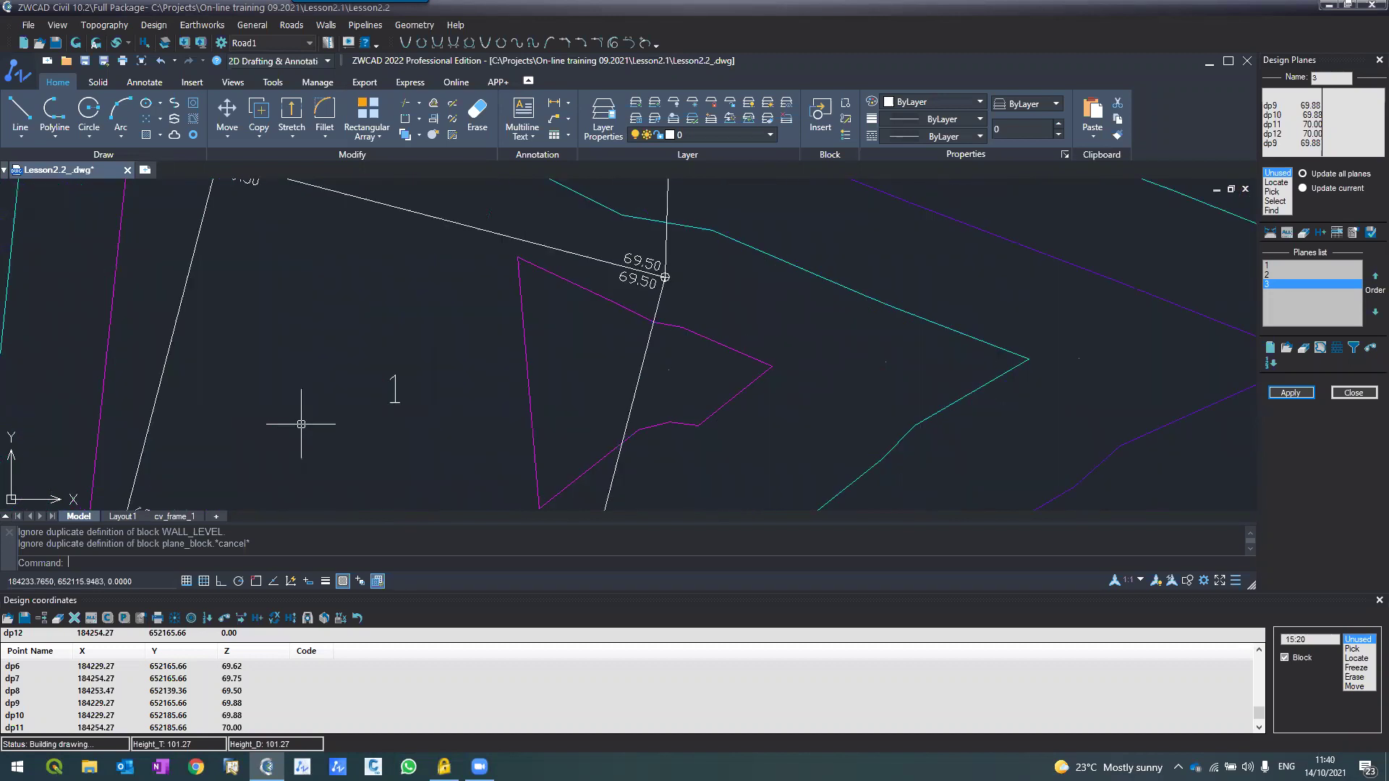
scroll(346, 385, down, 4)
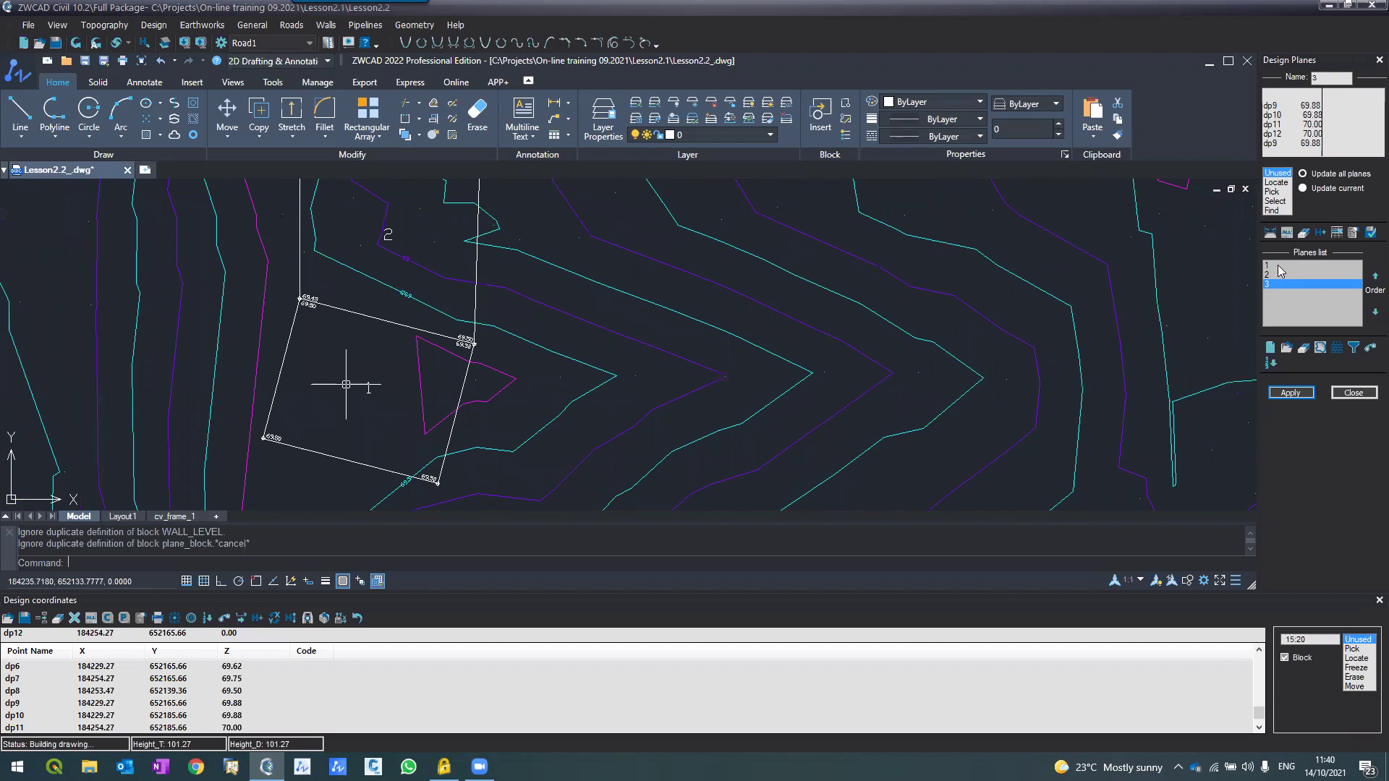
Step: Enable cut volume, fill volume, topographic elevations and height intervals in the display options for design planes 1 to 3, and apply them to the drawing
click(1278, 266)
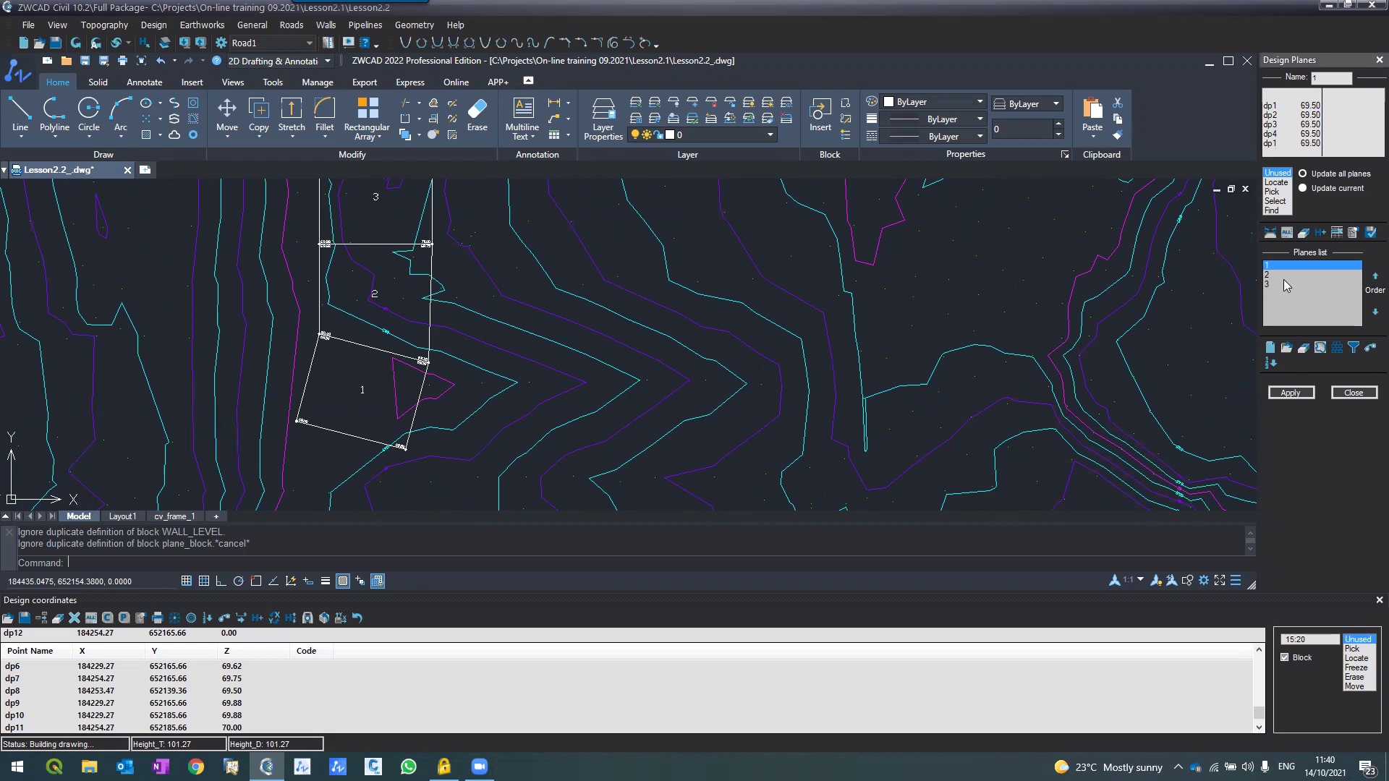
shift+click(1285, 285)
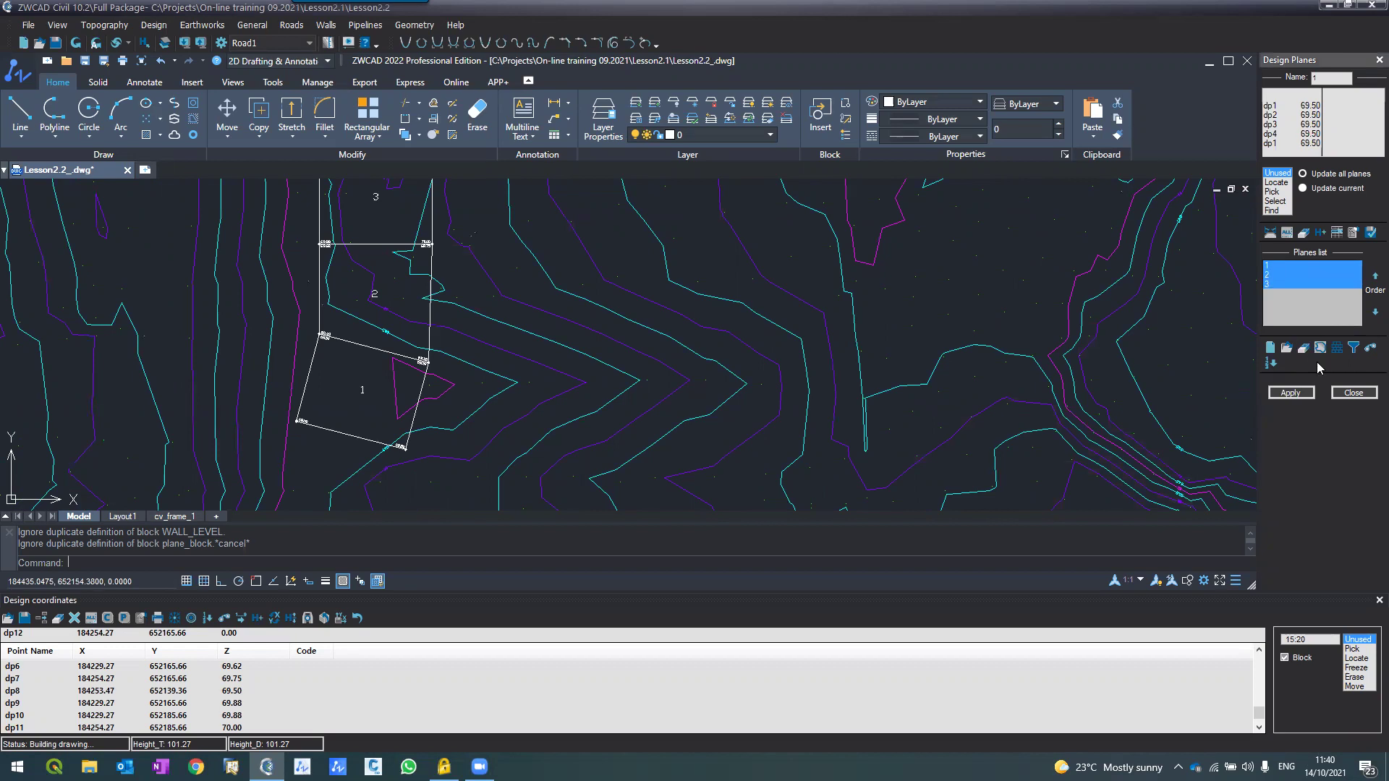
click(1293, 268)
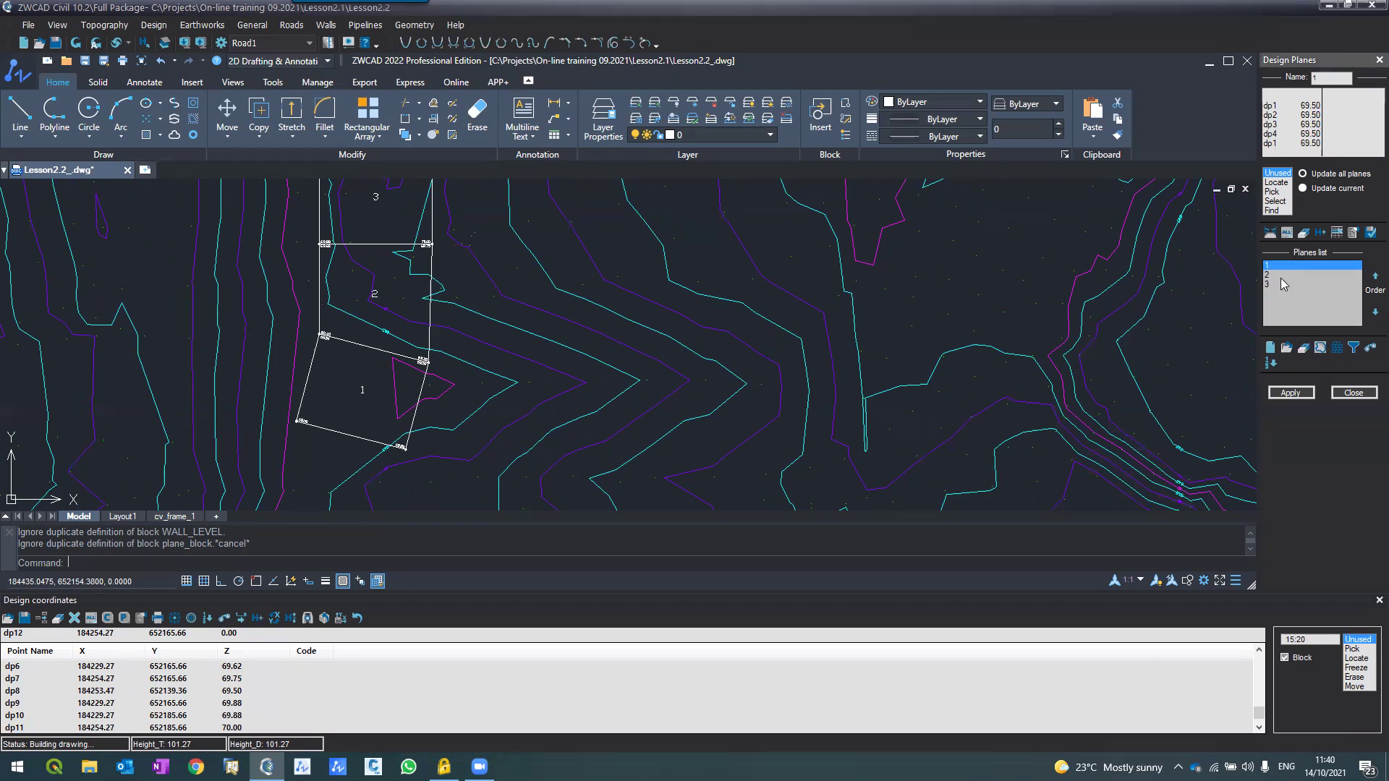
click(1321, 348)
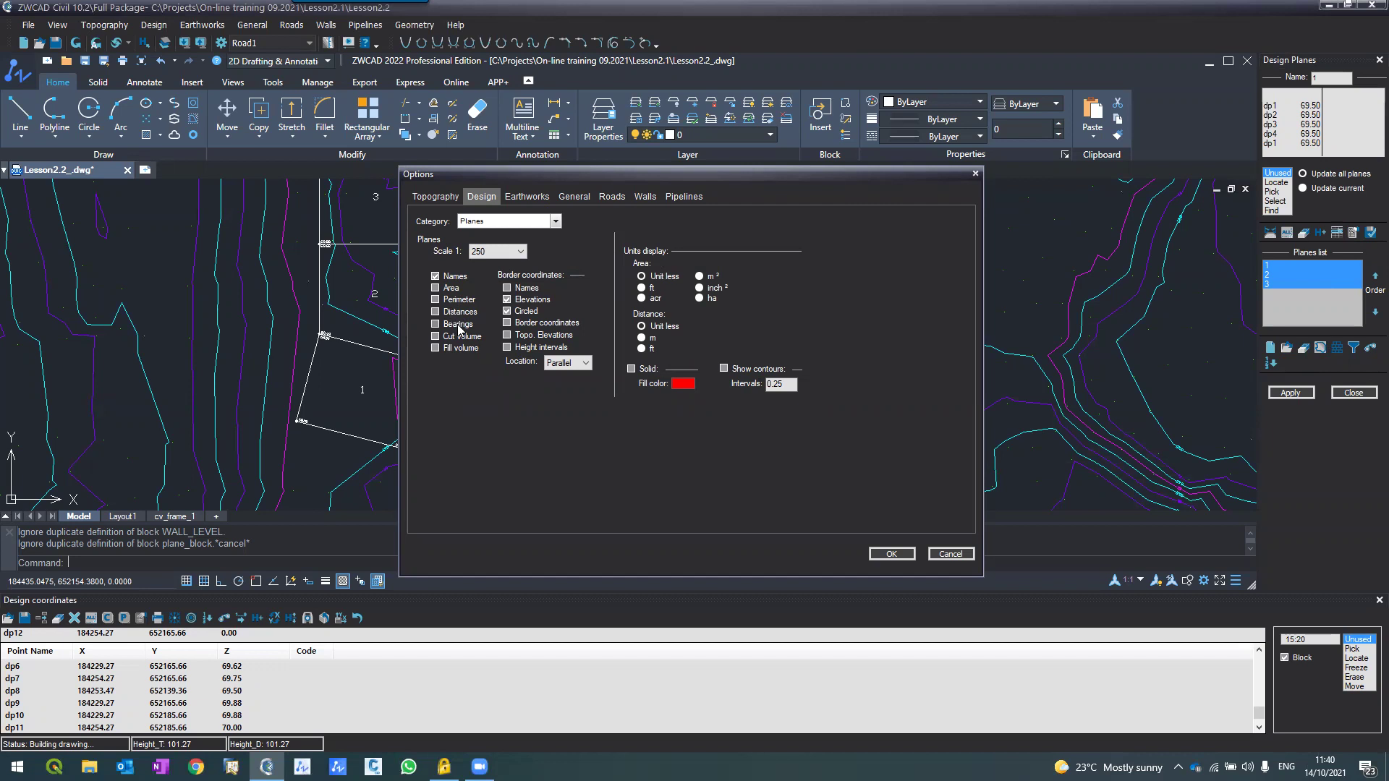
click(434, 337)
click(527, 348)
click(507, 335)
click(893, 553)
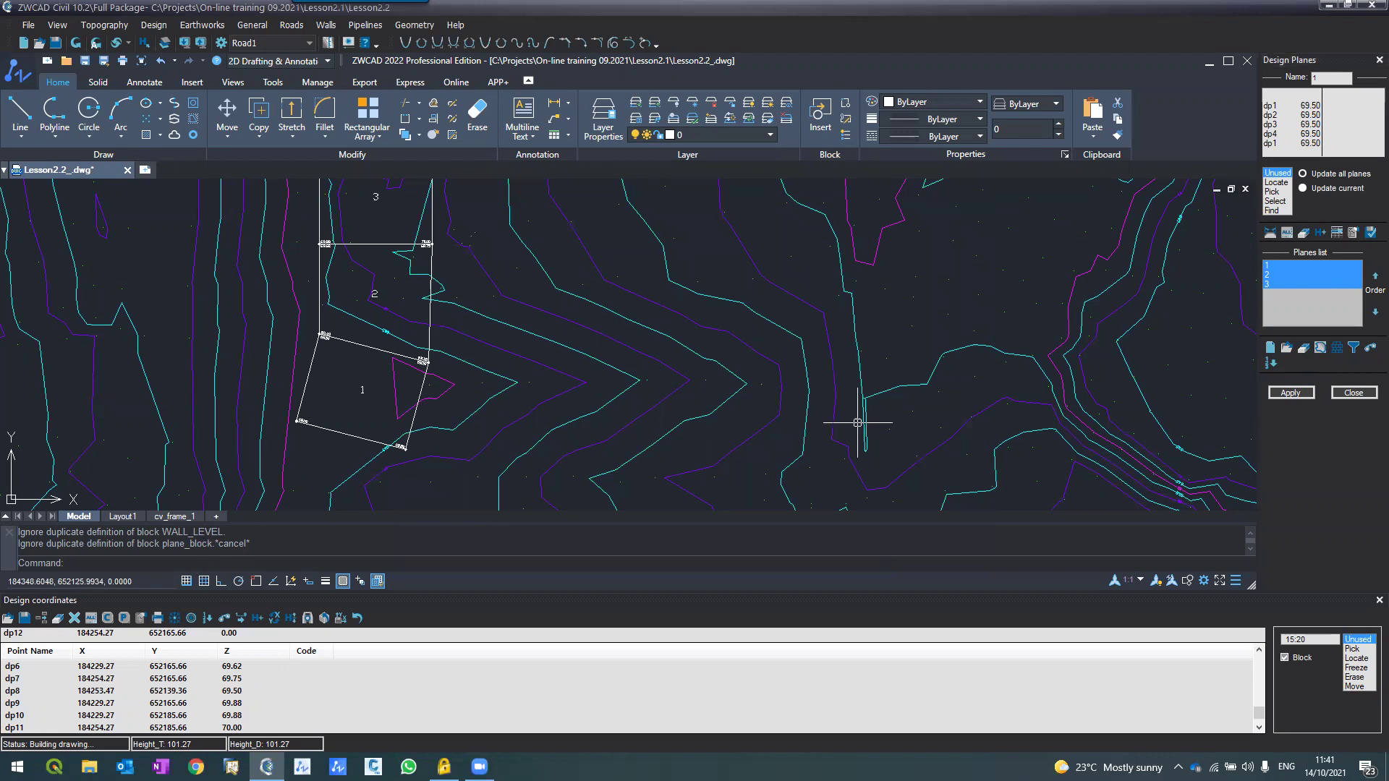
click(1291, 392)
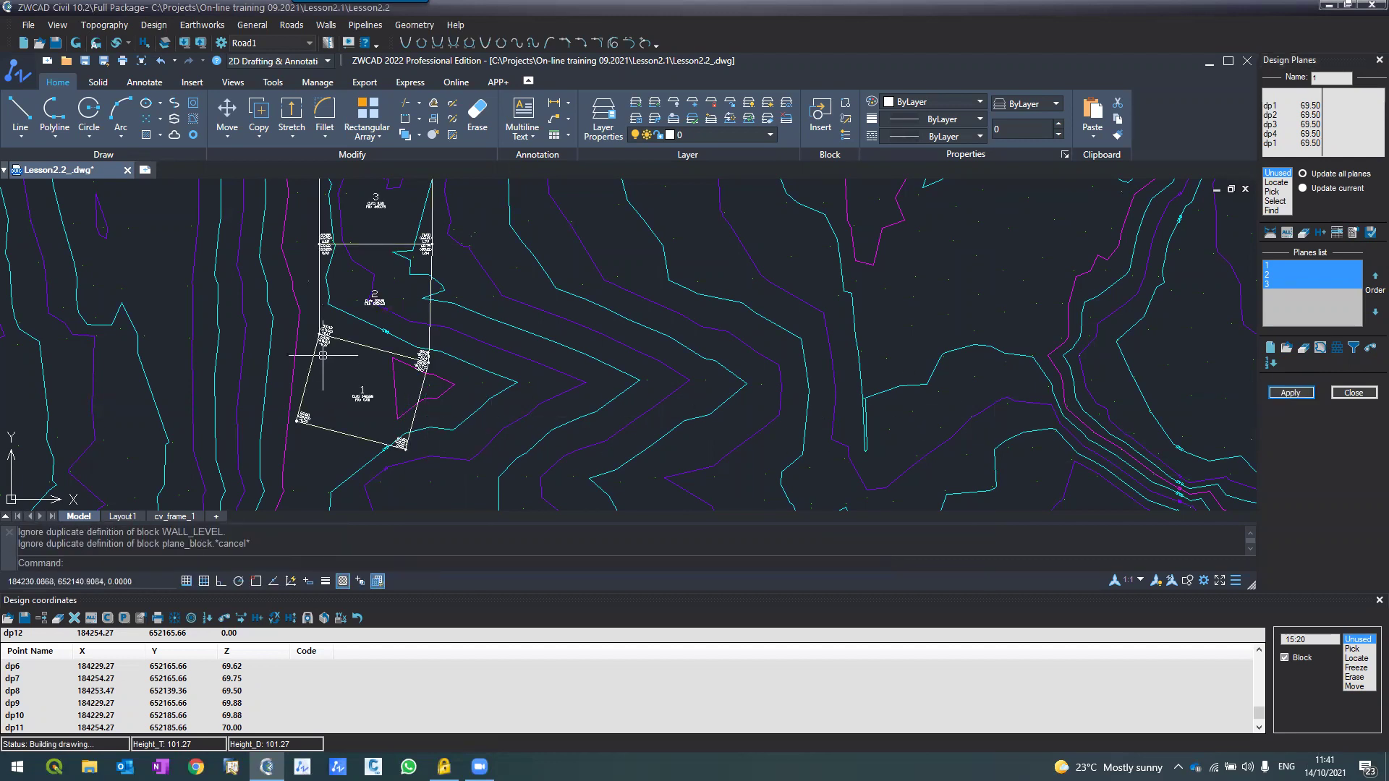
Step: Examine design plane 1's cut and fill volumes and compare design with ground elevations at its corners
scroll(323, 355, up, 2)
scroll(323, 356, up, 2)
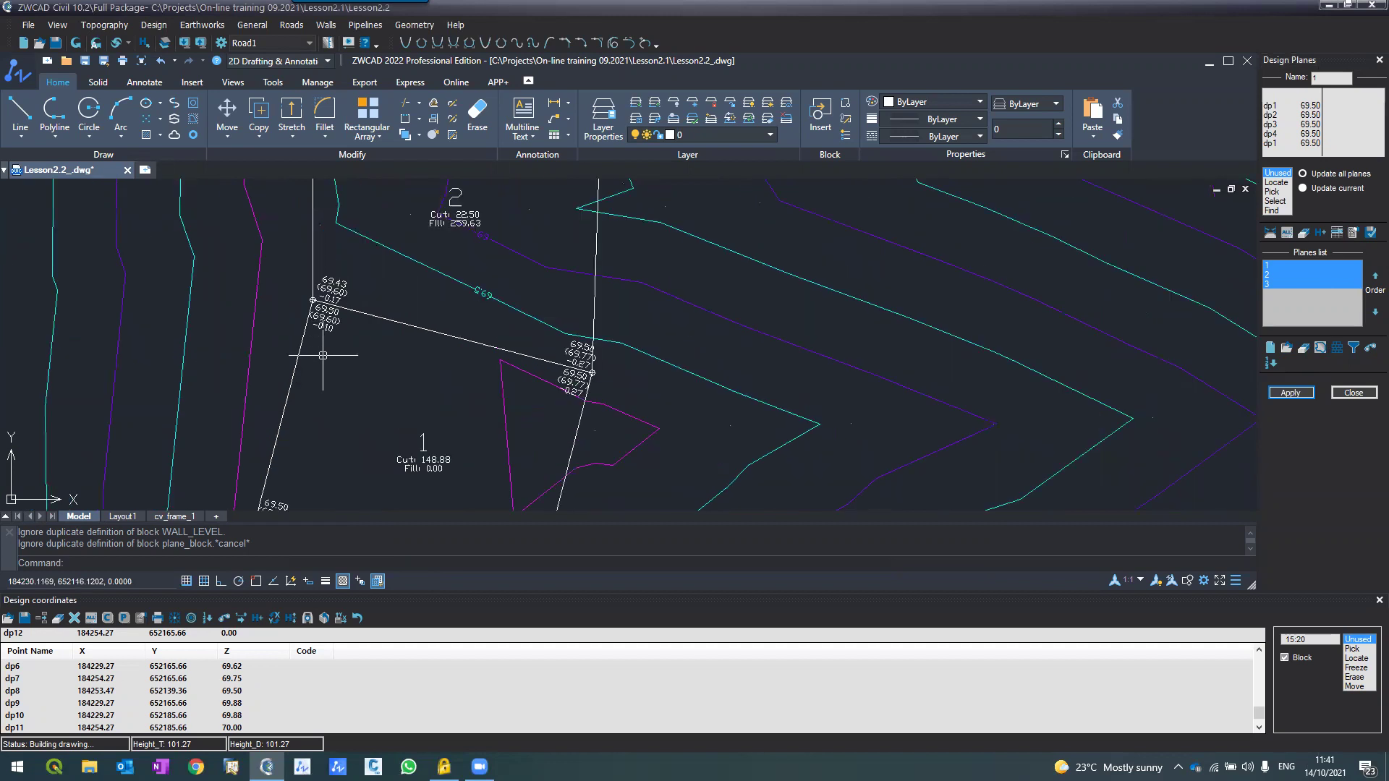
scroll(419, 388, down, 2)
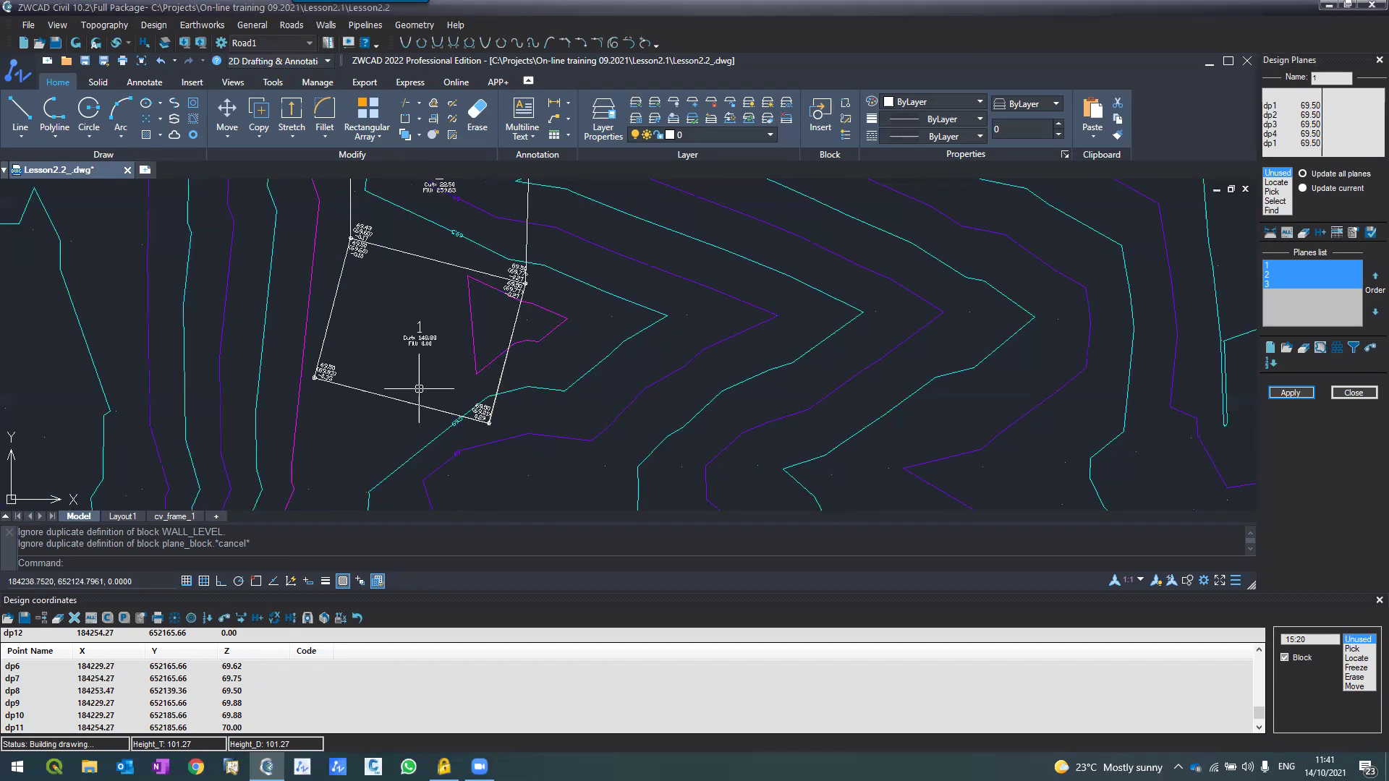
scroll(452, 402, up, 6)
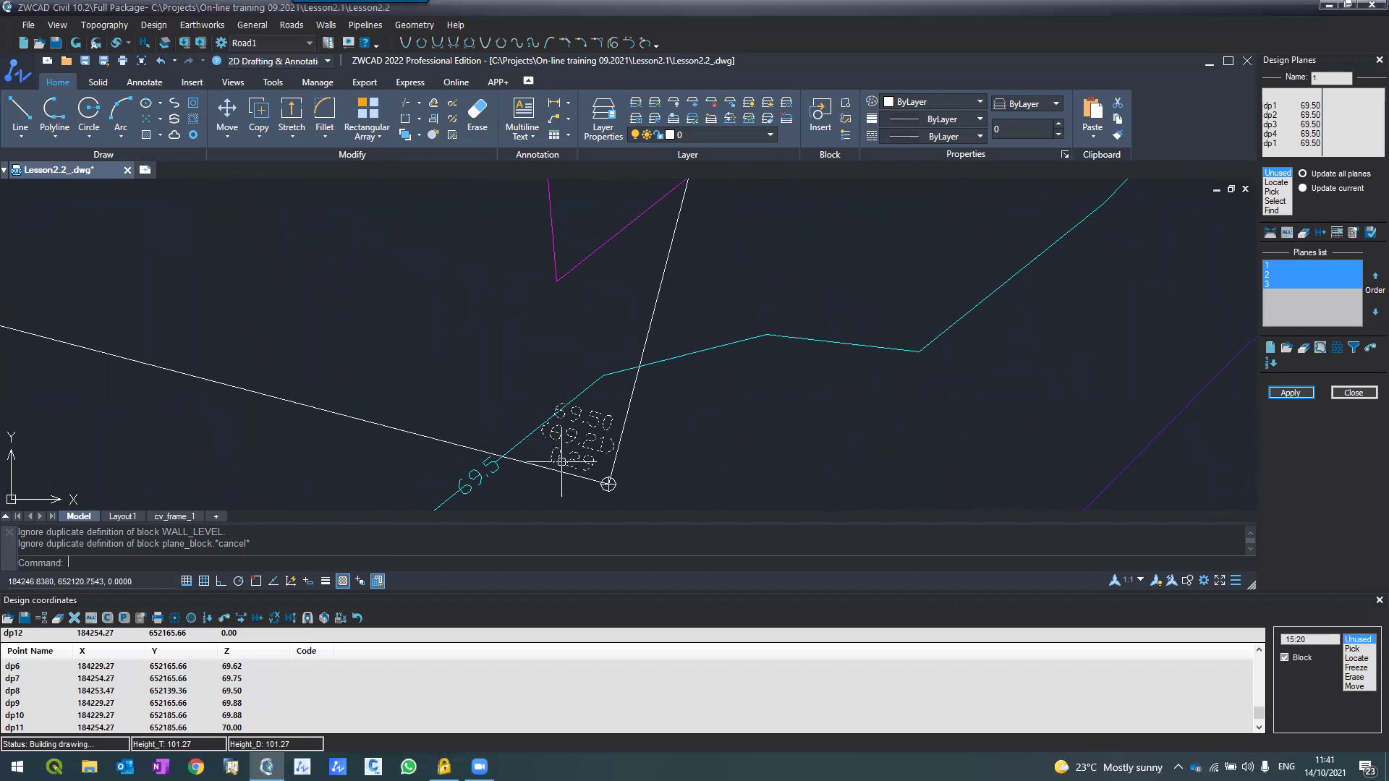
scroll(564, 456, down, 2)
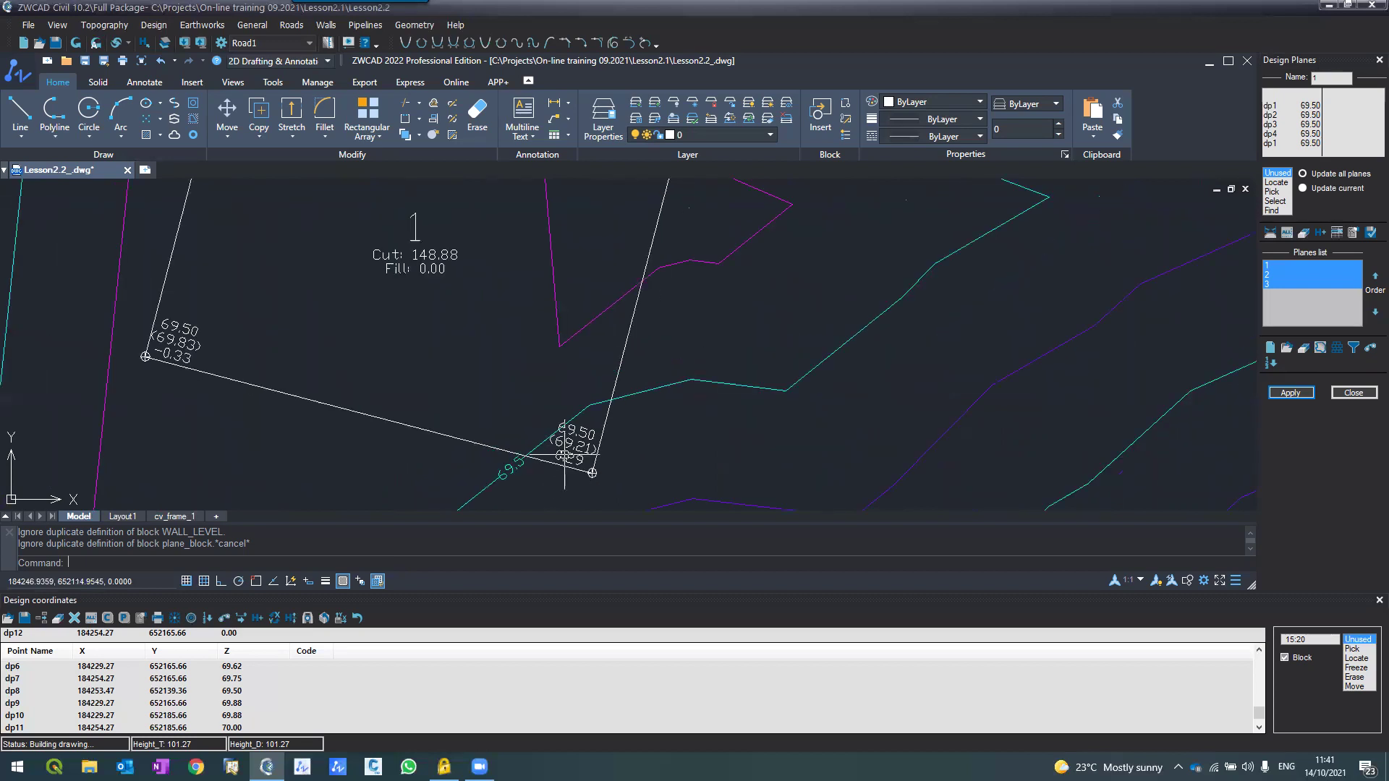
scroll(564, 456, down, 2)
scroll(311, 388, up, 4)
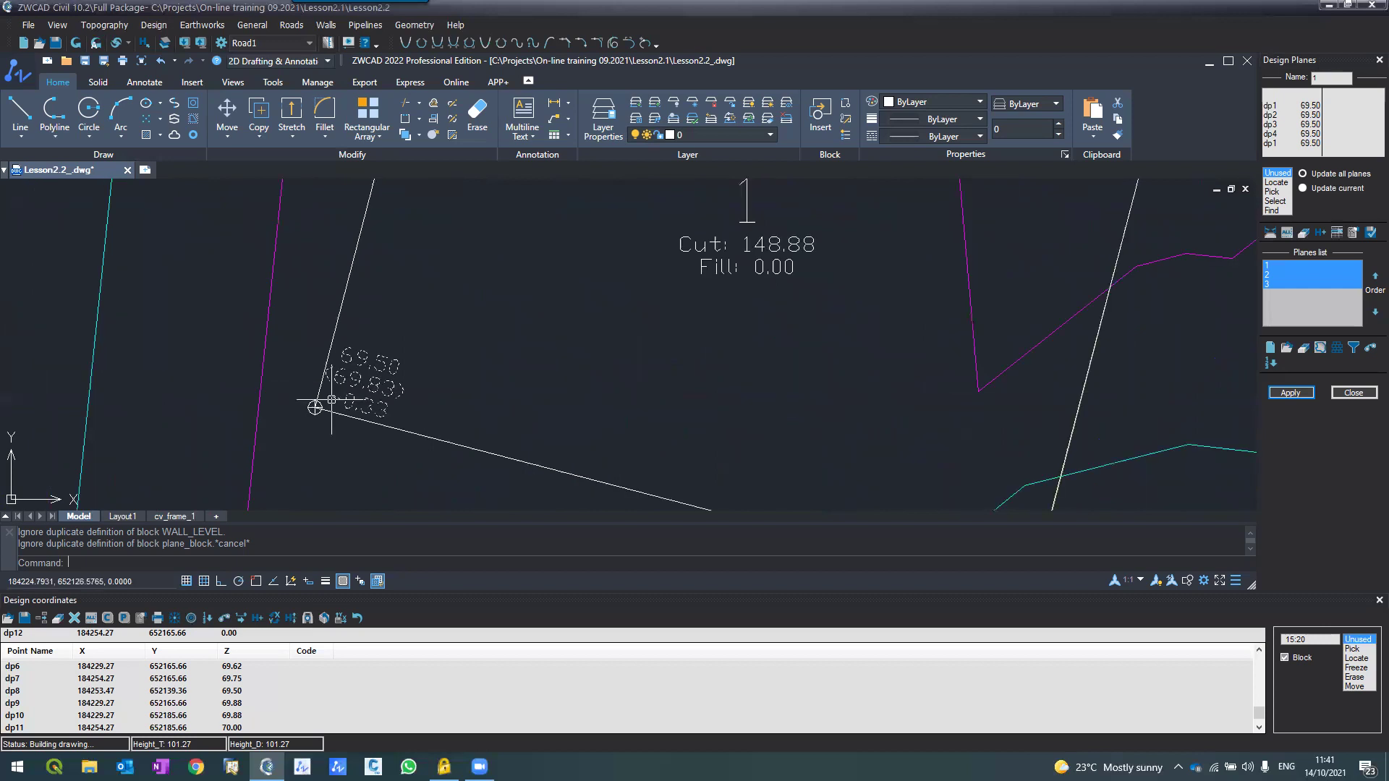
scroll(333, 403, down, 2)
scroll(333, 403, down, 2)
scroll(579, 476, up, 4)
scroll(596, 468, down, 2)
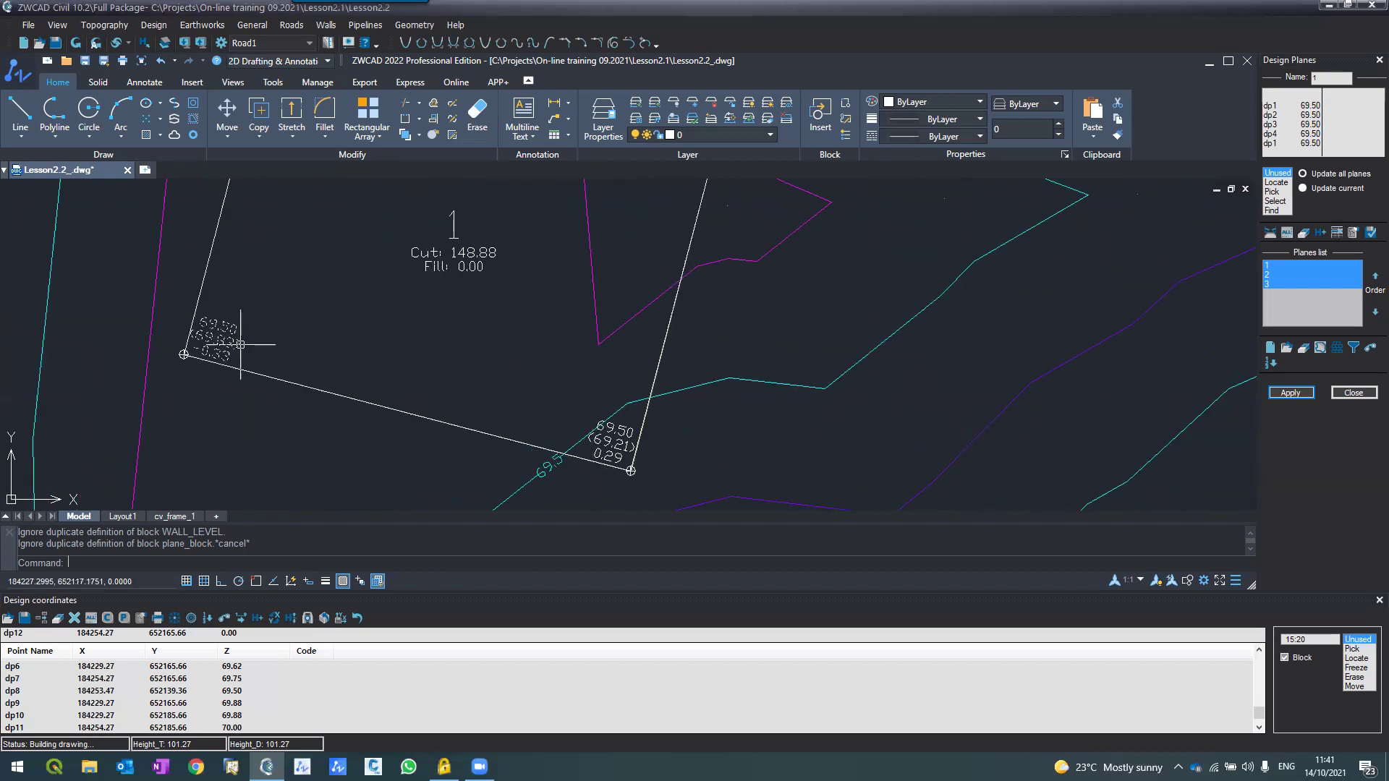
scroll(381, 258, up, 2)
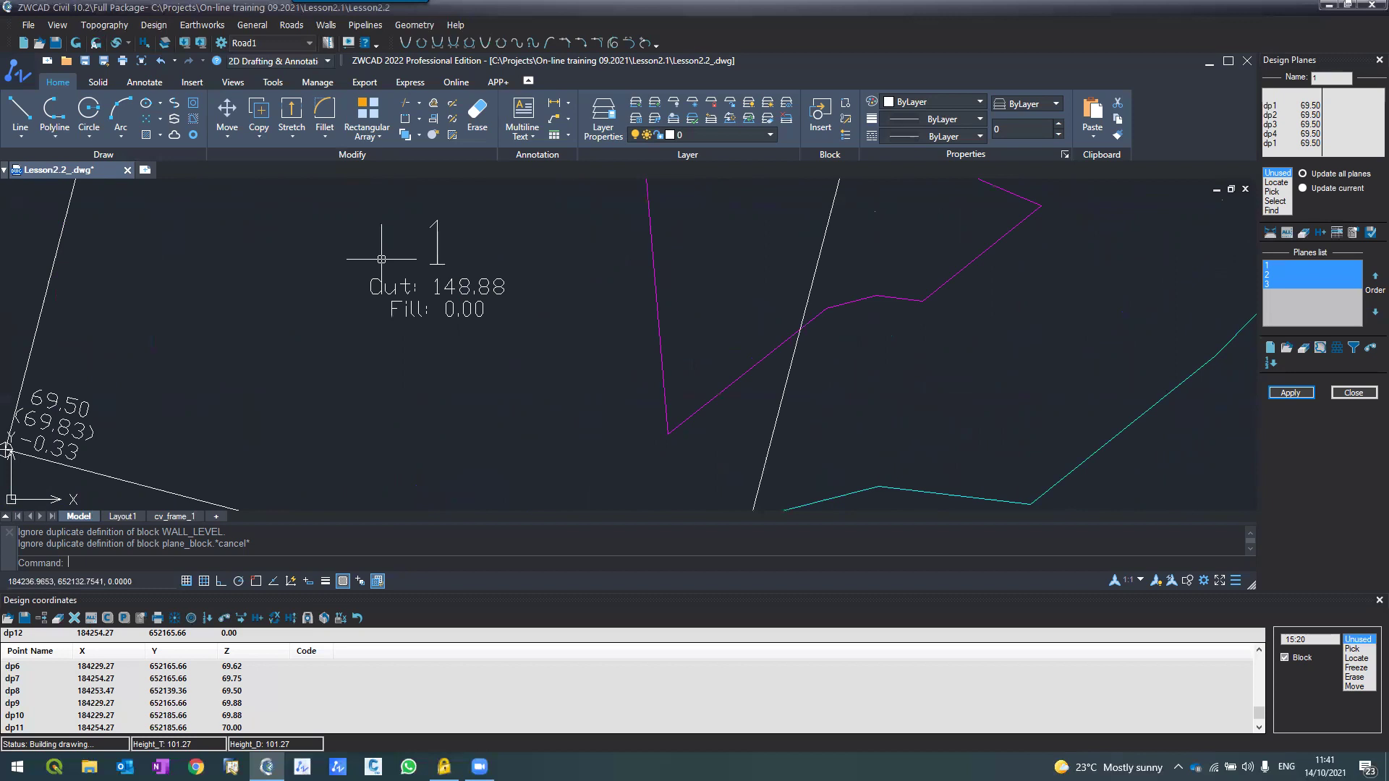
Step: Examine the cut and fill volumes labelled inside design planes 2 and 3
scroll(405, 391, down, 6)
scroll(425, 260, up, 5)
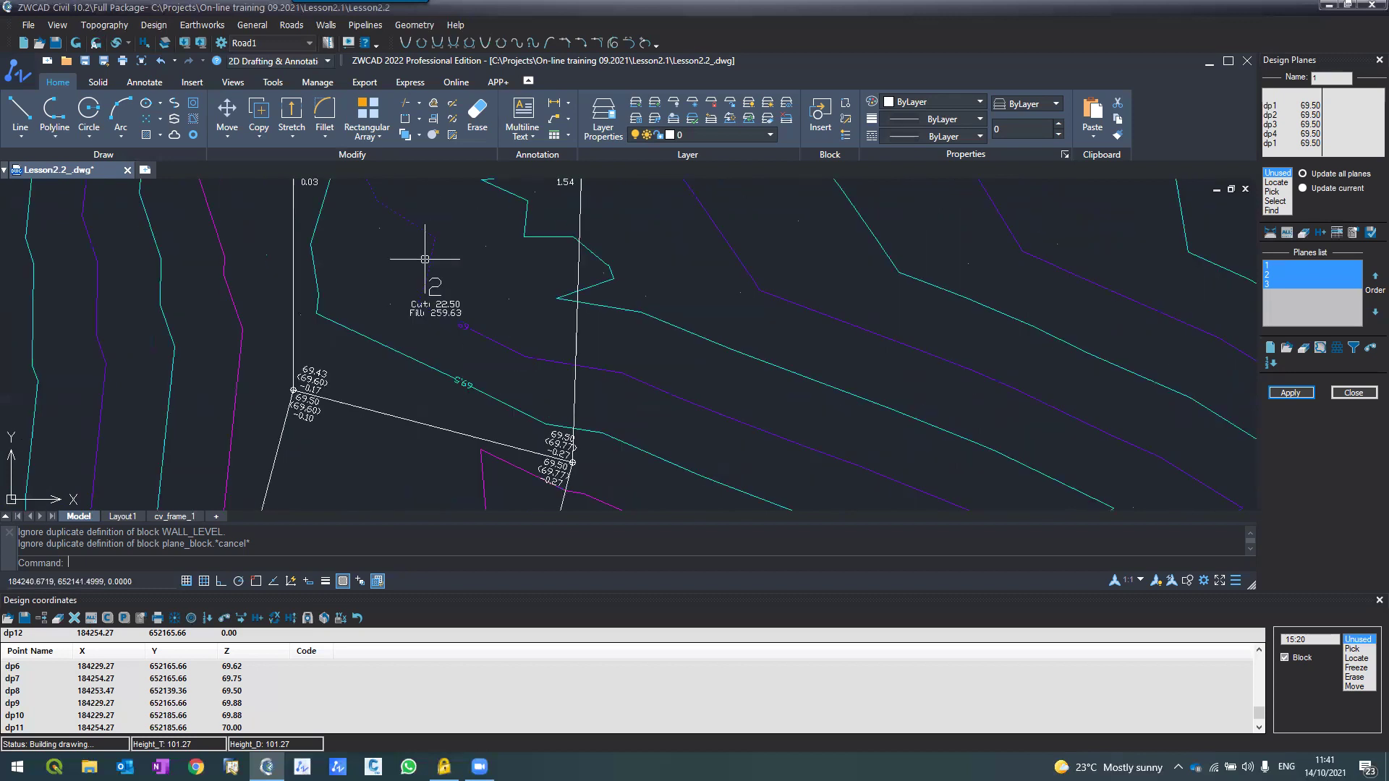
scroll(425, 260, down, 4)
scroll(410, 283, up, 4)
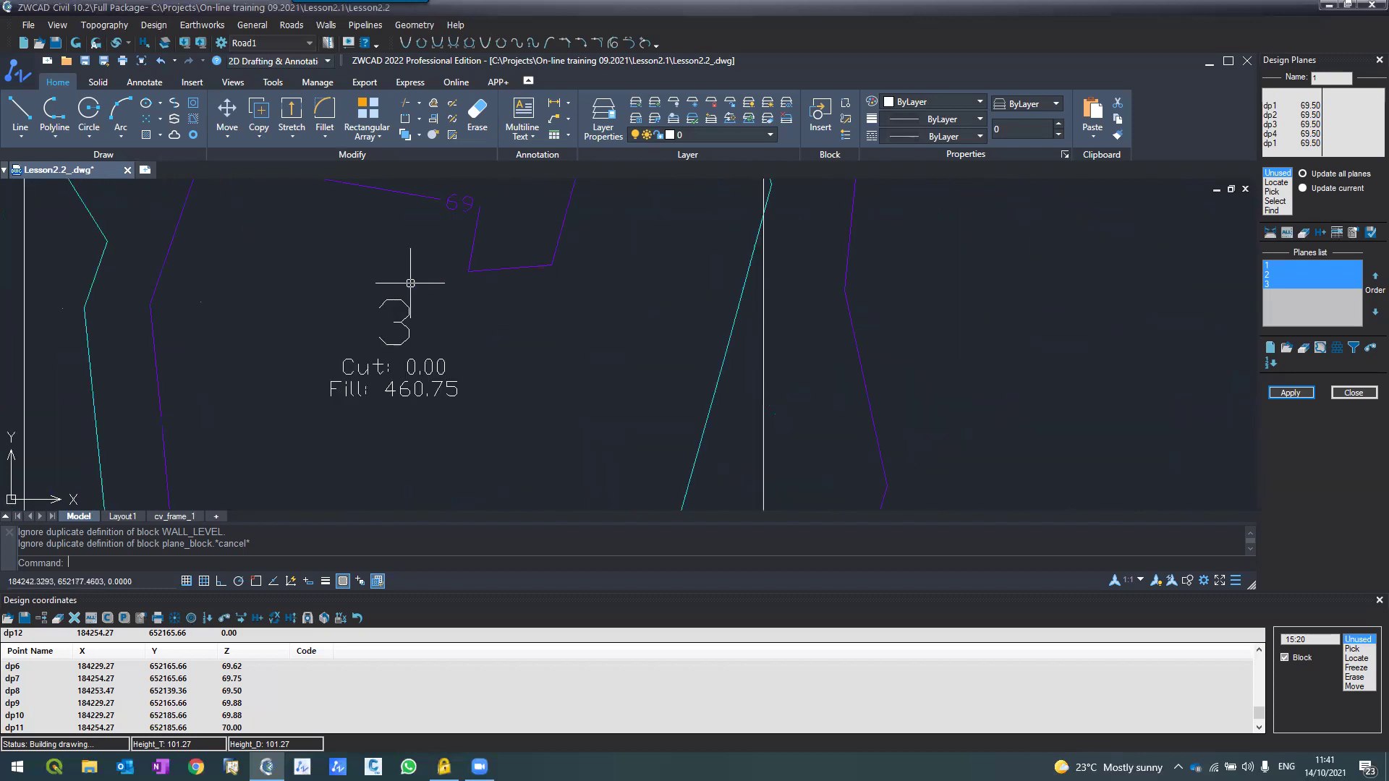
scroll(410, 283, down, 7)
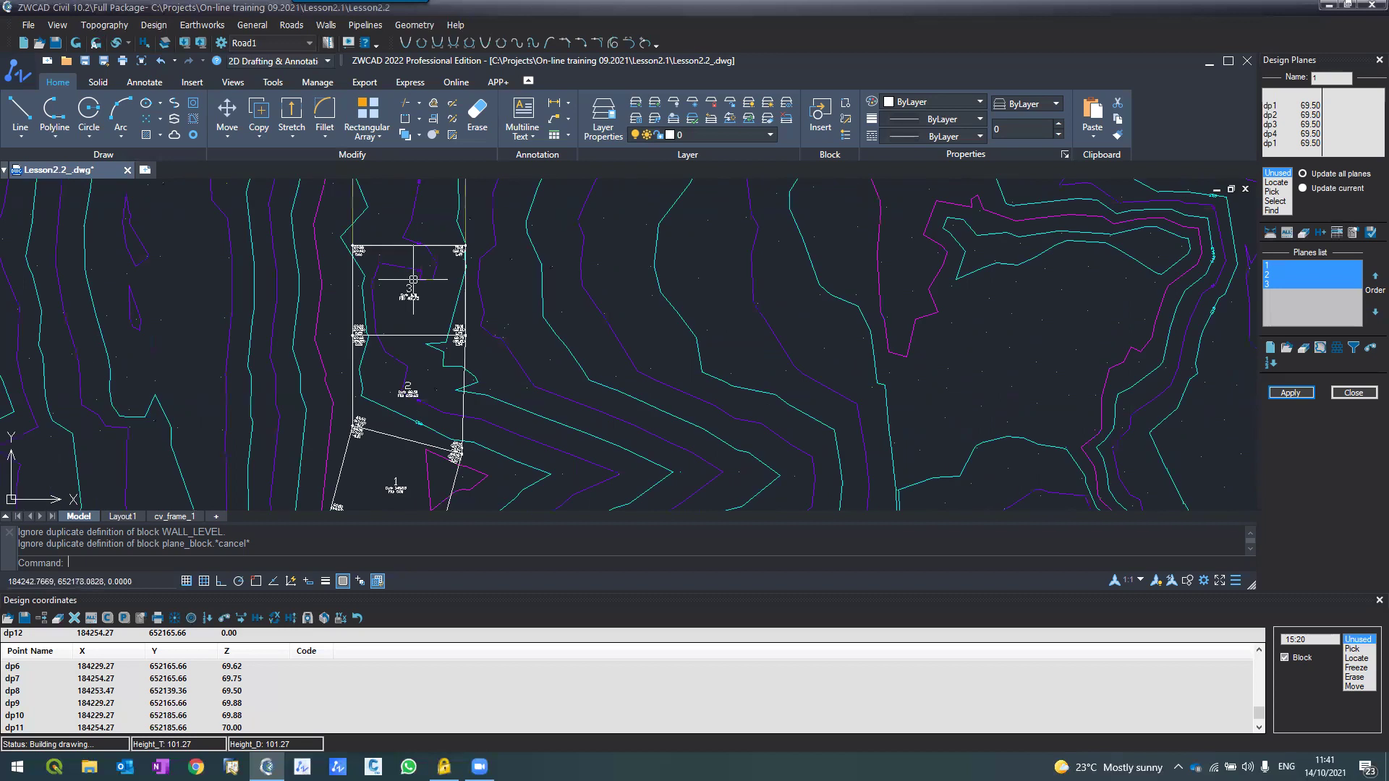
scroll(413, 279, down, 2)
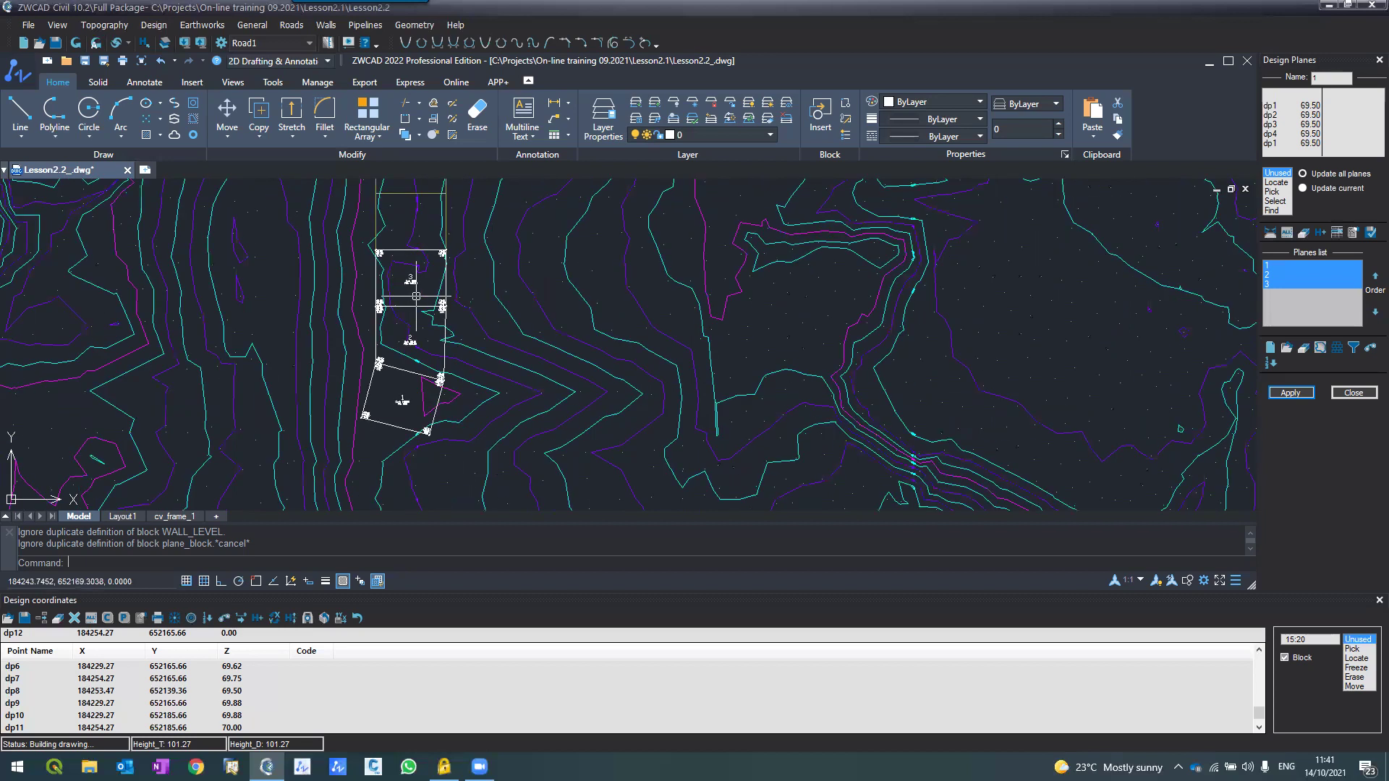
Step: Open the general earthworks settings for the drawing
scroll(416, 297, down, 5)
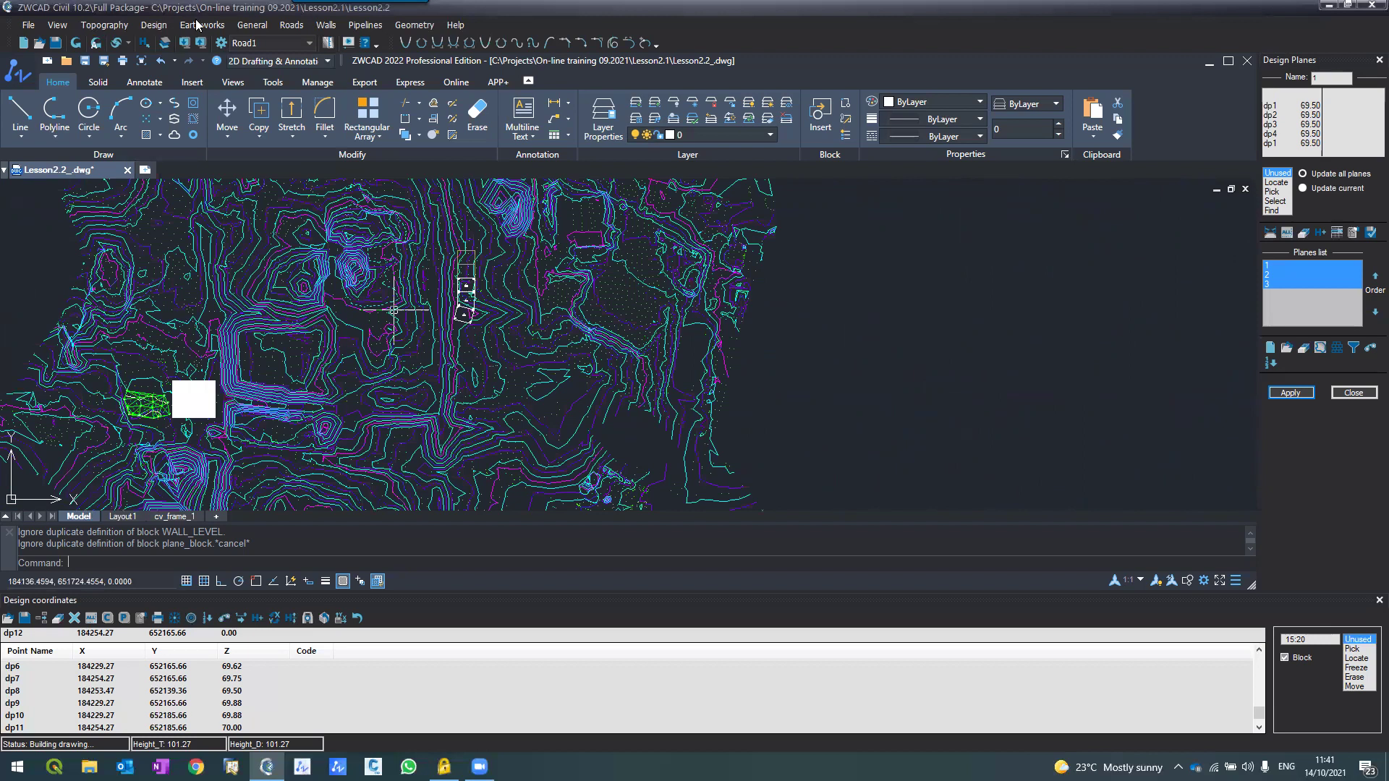
scroll(394, 310, up, 2)
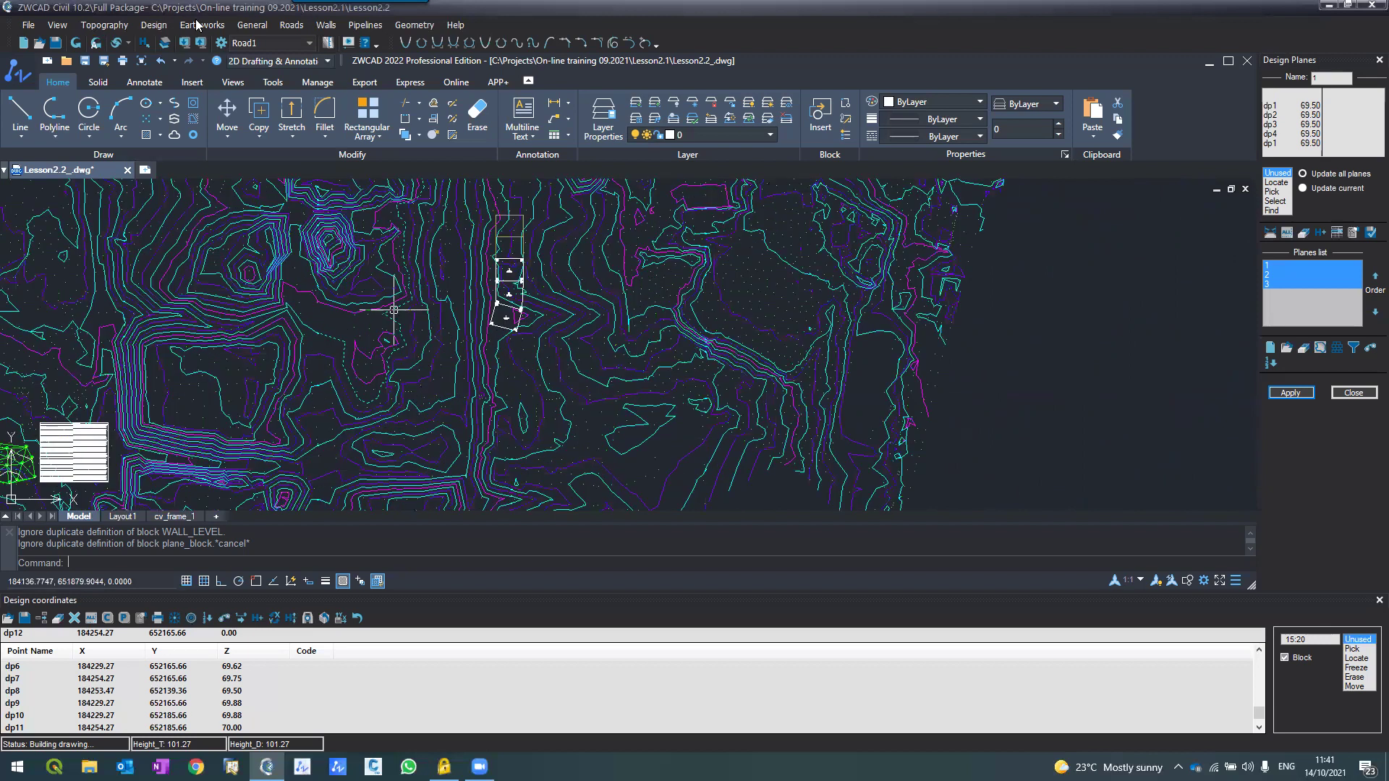
click(203, 33)
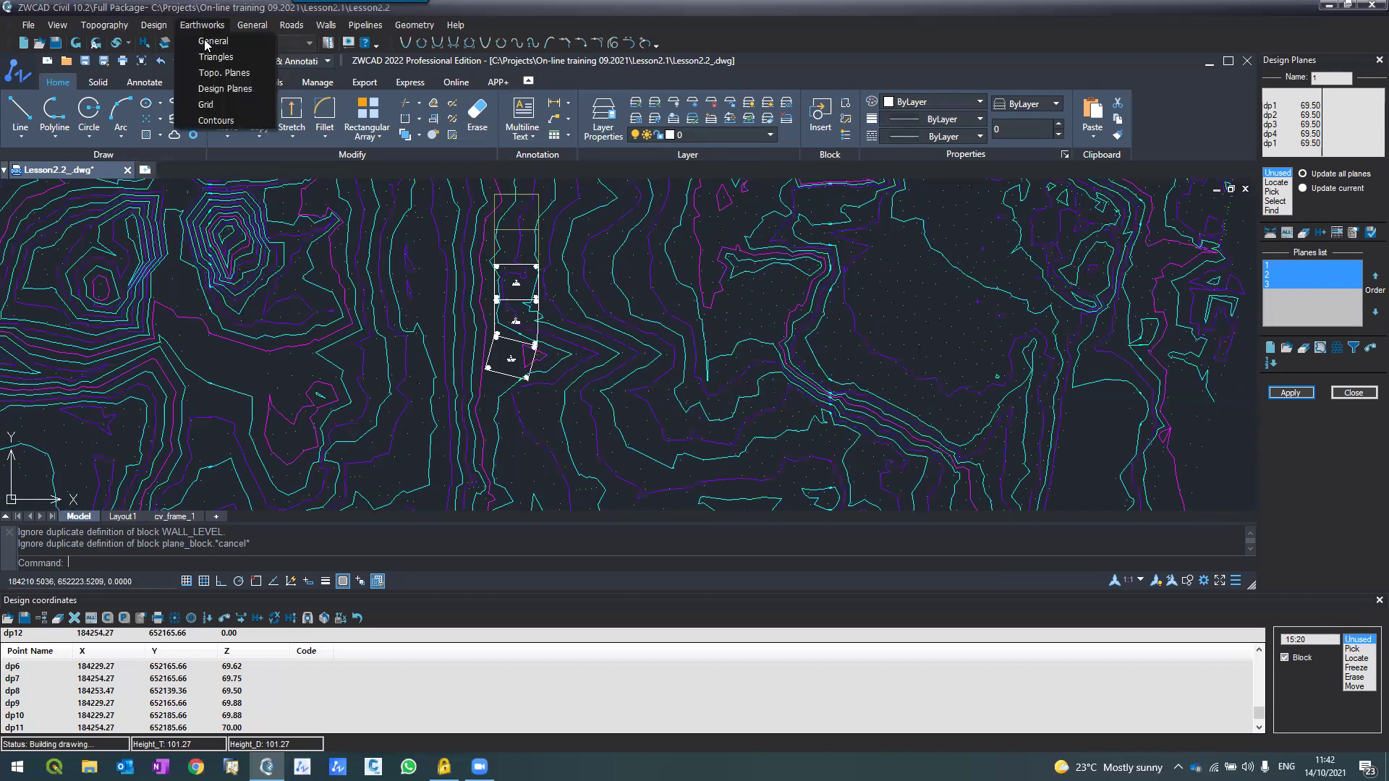
click(205, 39)
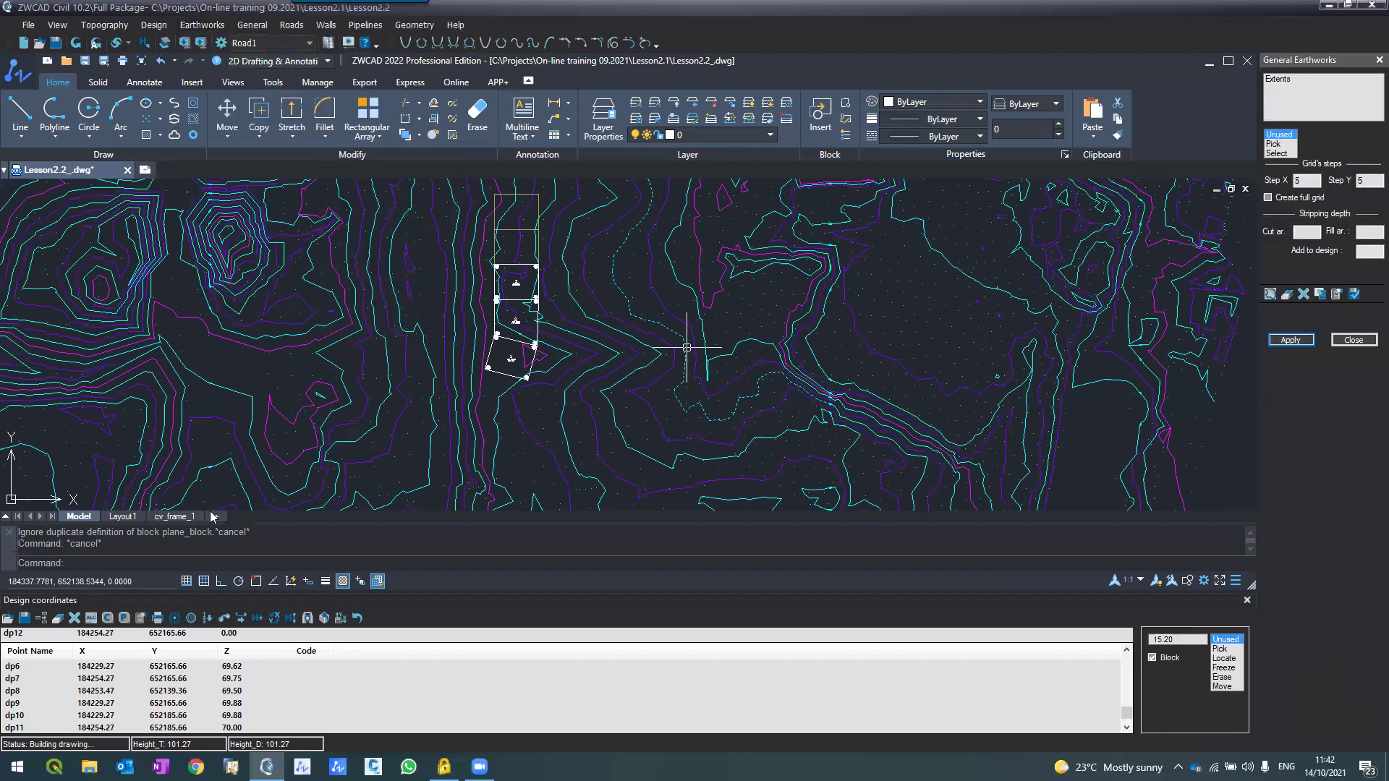
Step: Outline a closed four-sided boundary around all the building lots and calculate the general earthworks inside it
scroll(690, 345, down, 2)
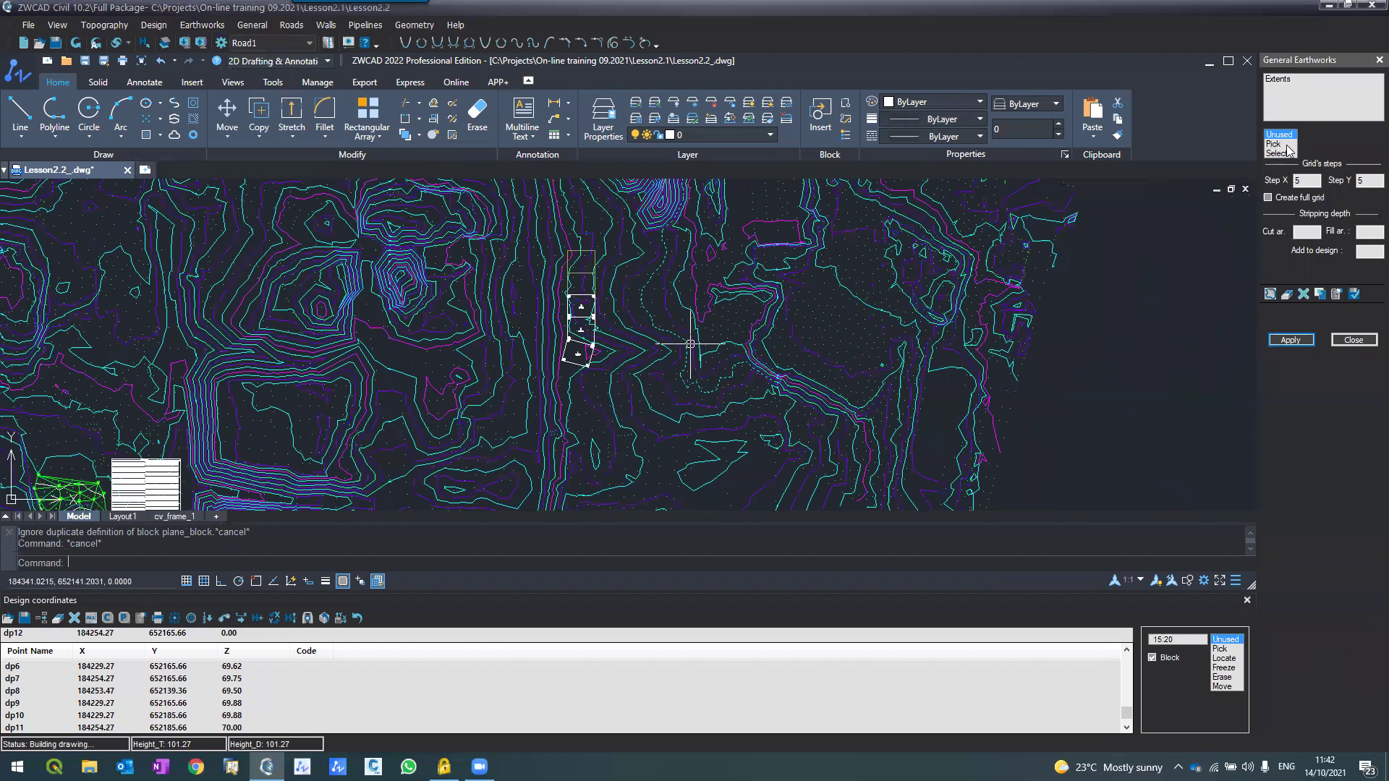
scroll(1286, 144, up, 2)
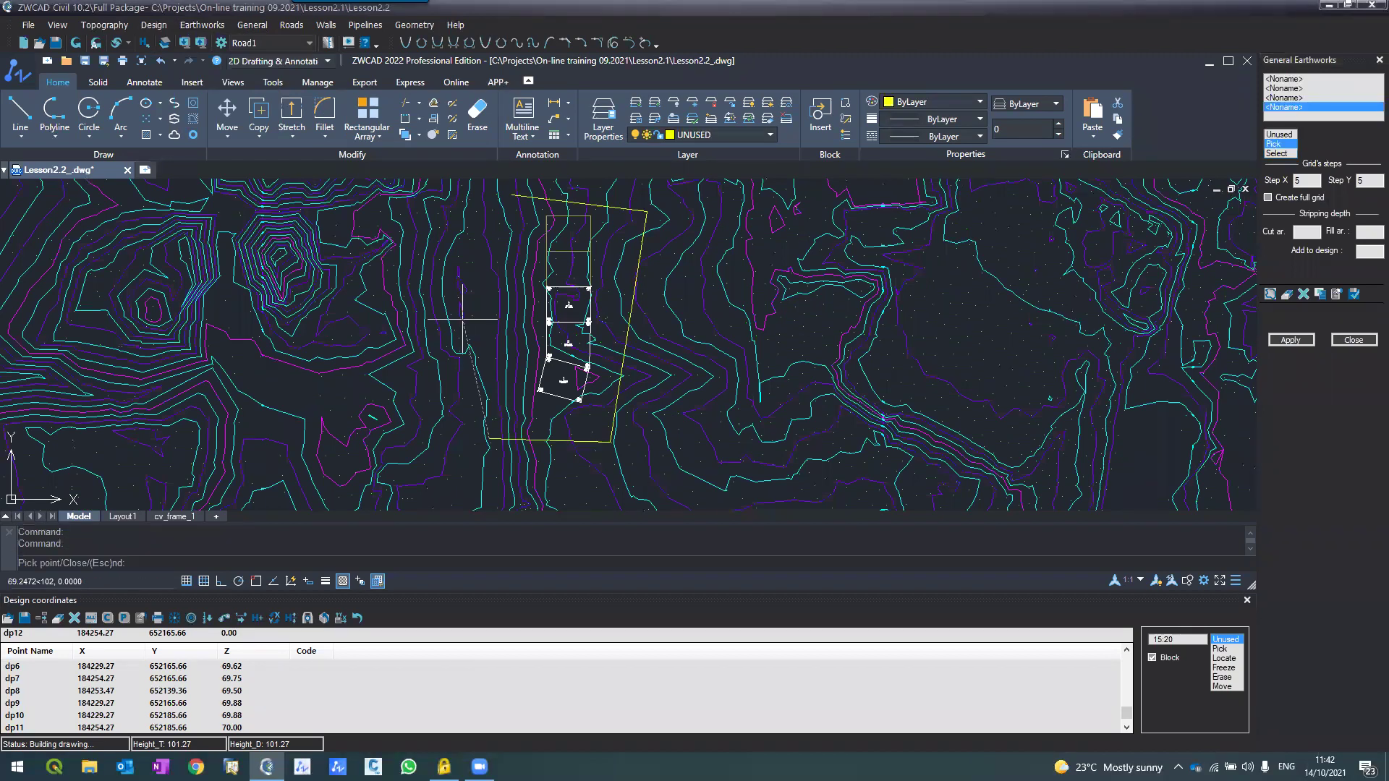
click(1290, 343)
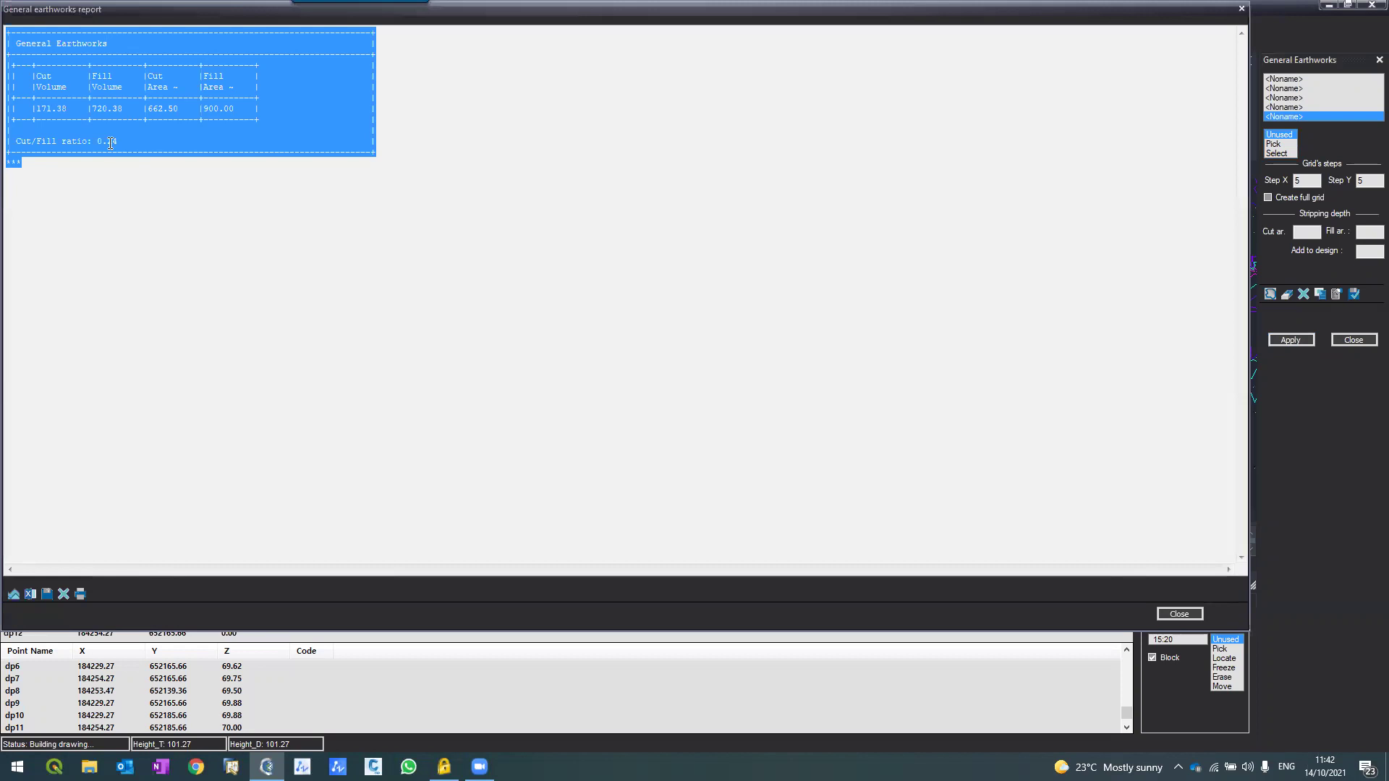
Step: Read the total cut and fill volumes, areas and cut/fill ratio in the general earthworks report, and close it
click(108, 141)
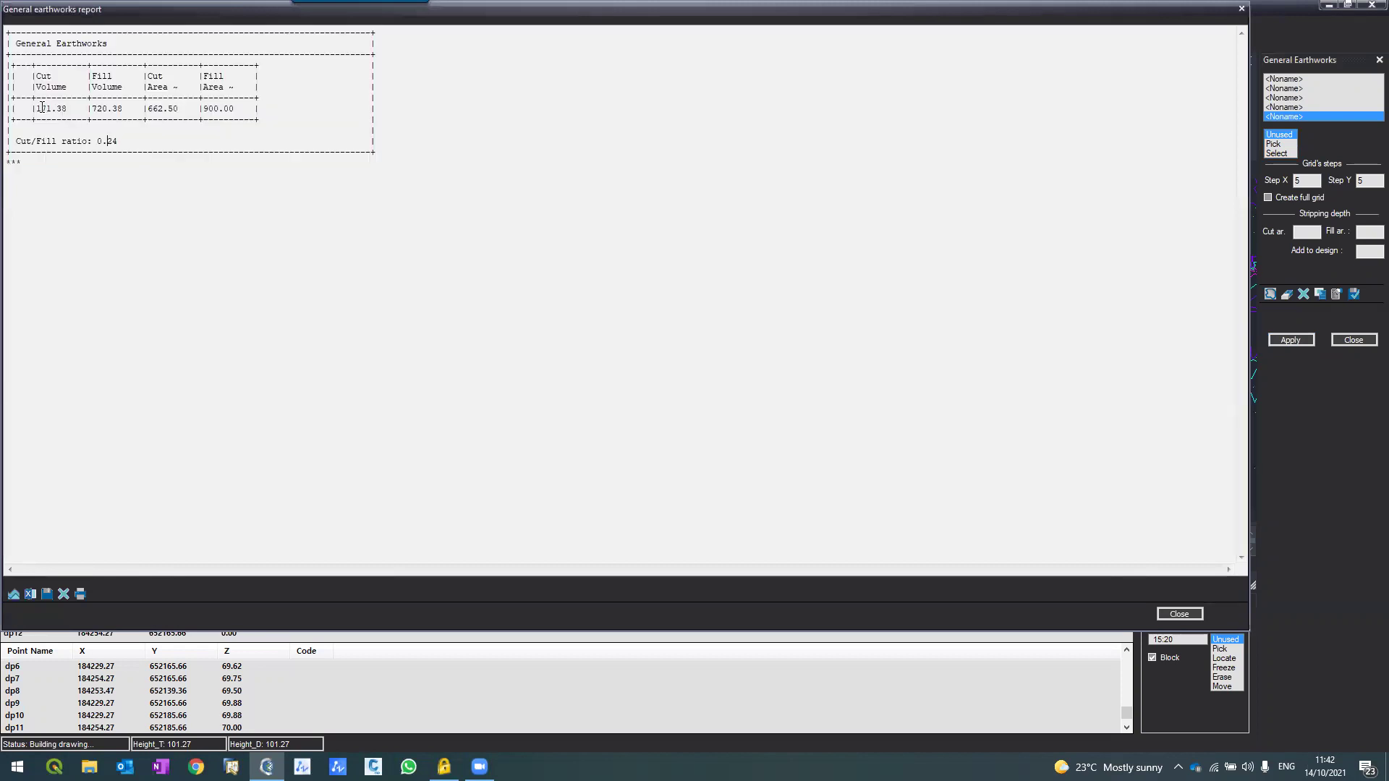
drag(35, 109, 164, 109)
click(1178, 615)
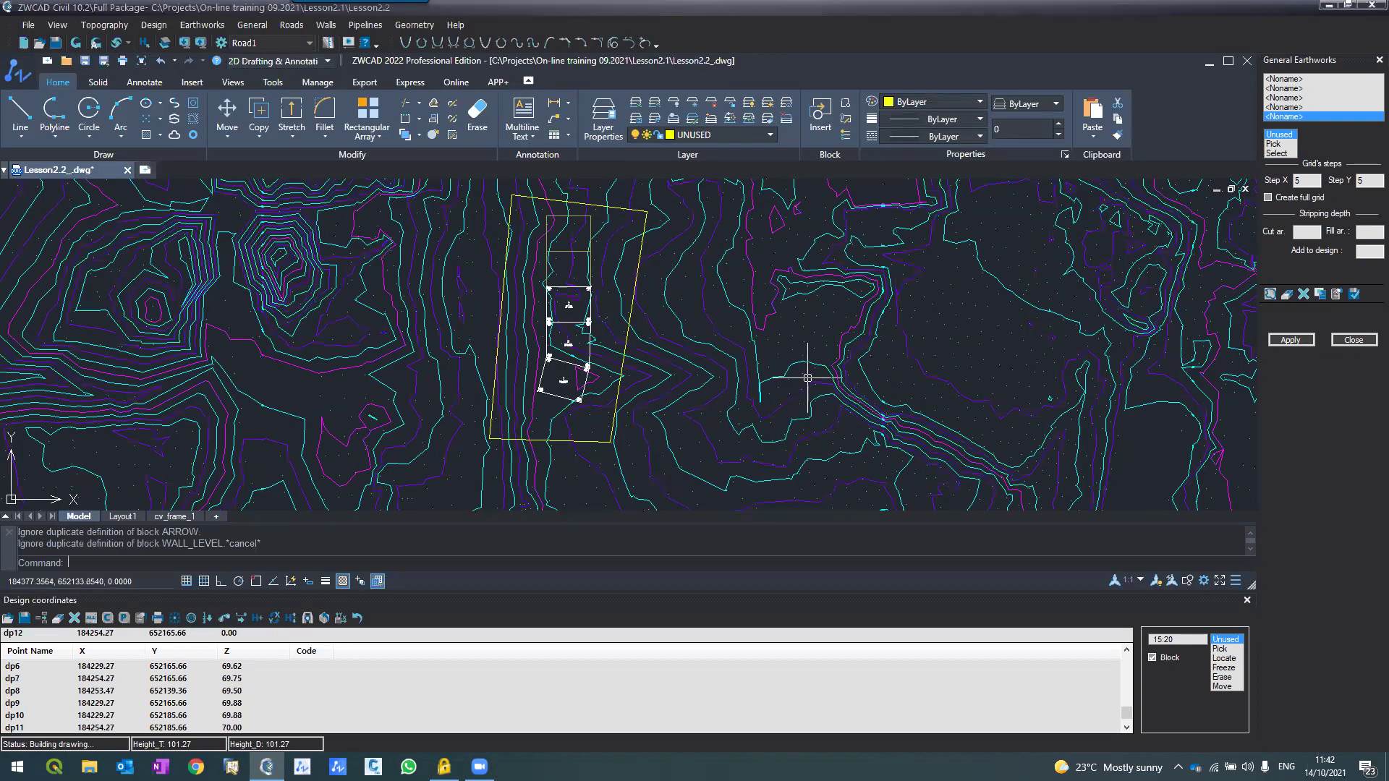
Step: Examine the boundary around the lots and the cut and fill volumes labelled inside design planes 1 to 3
scroll(808, 378, down, 2)
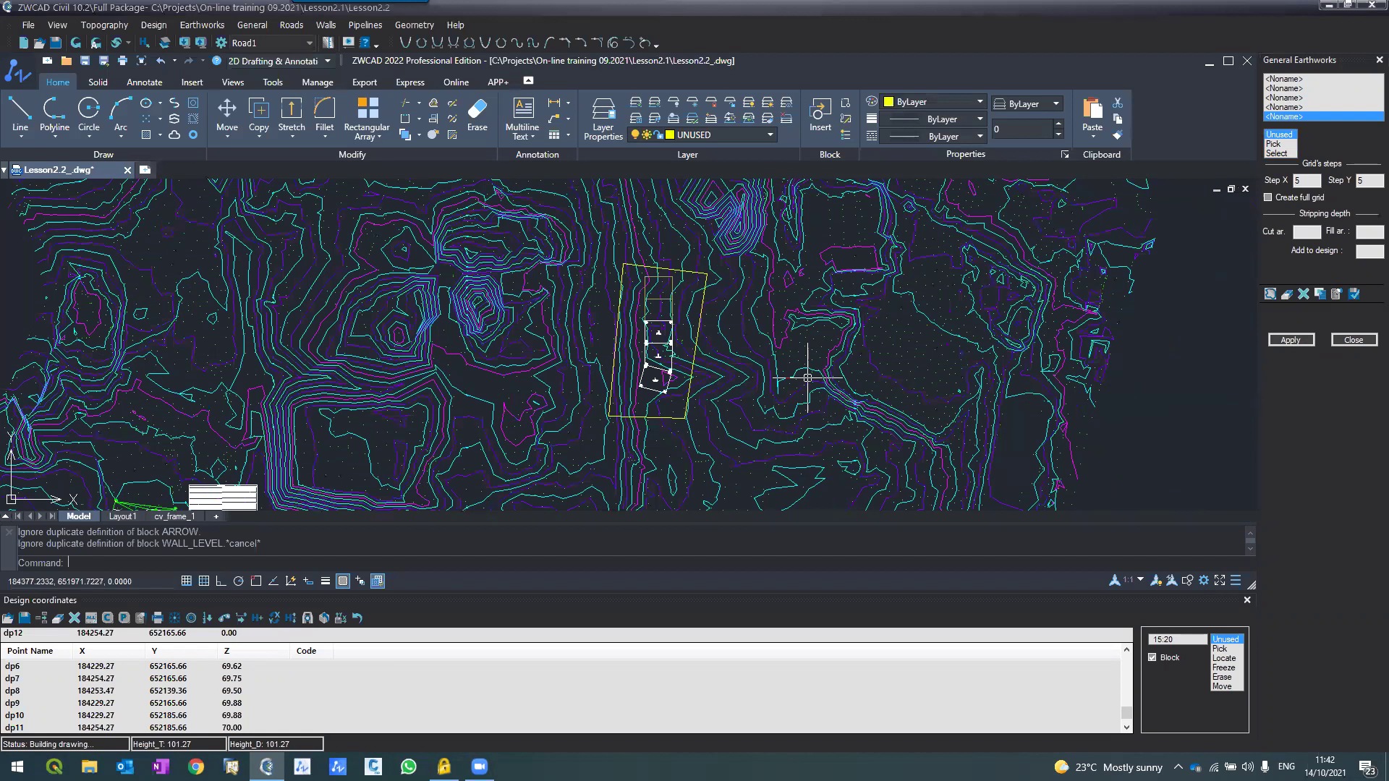
scroll(765, 344, down, 1)
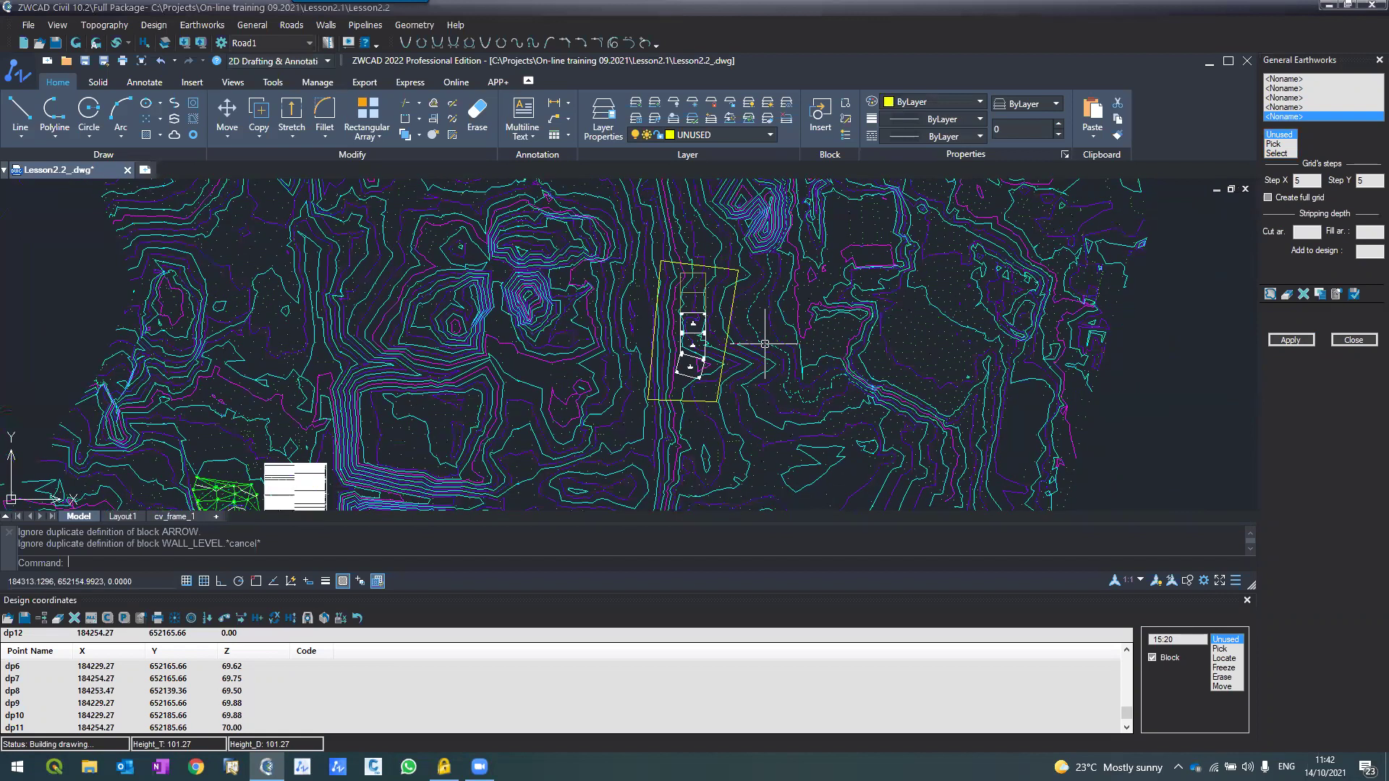
scroll(765, 344, up, 6)
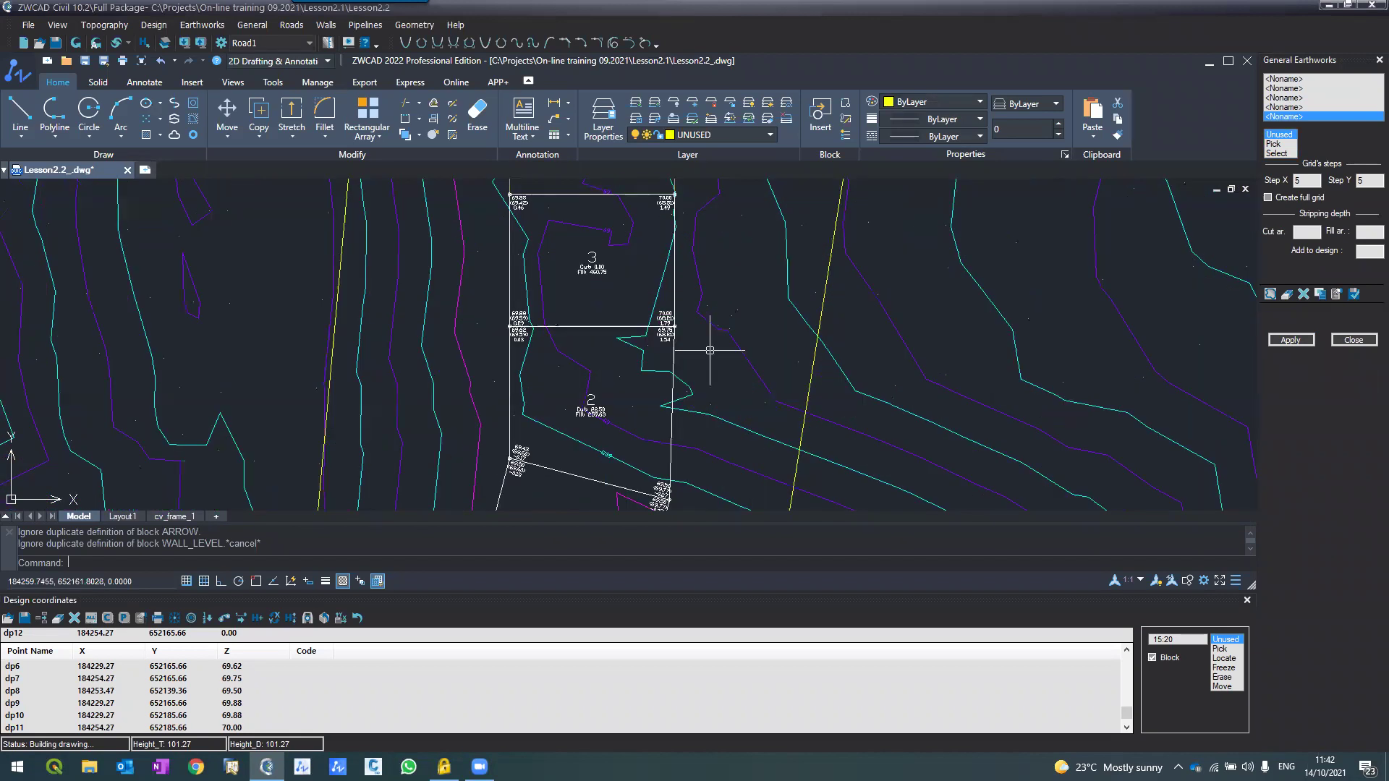
scroll(710, 350, down, 2)
scroll(629, 366, up, 4)
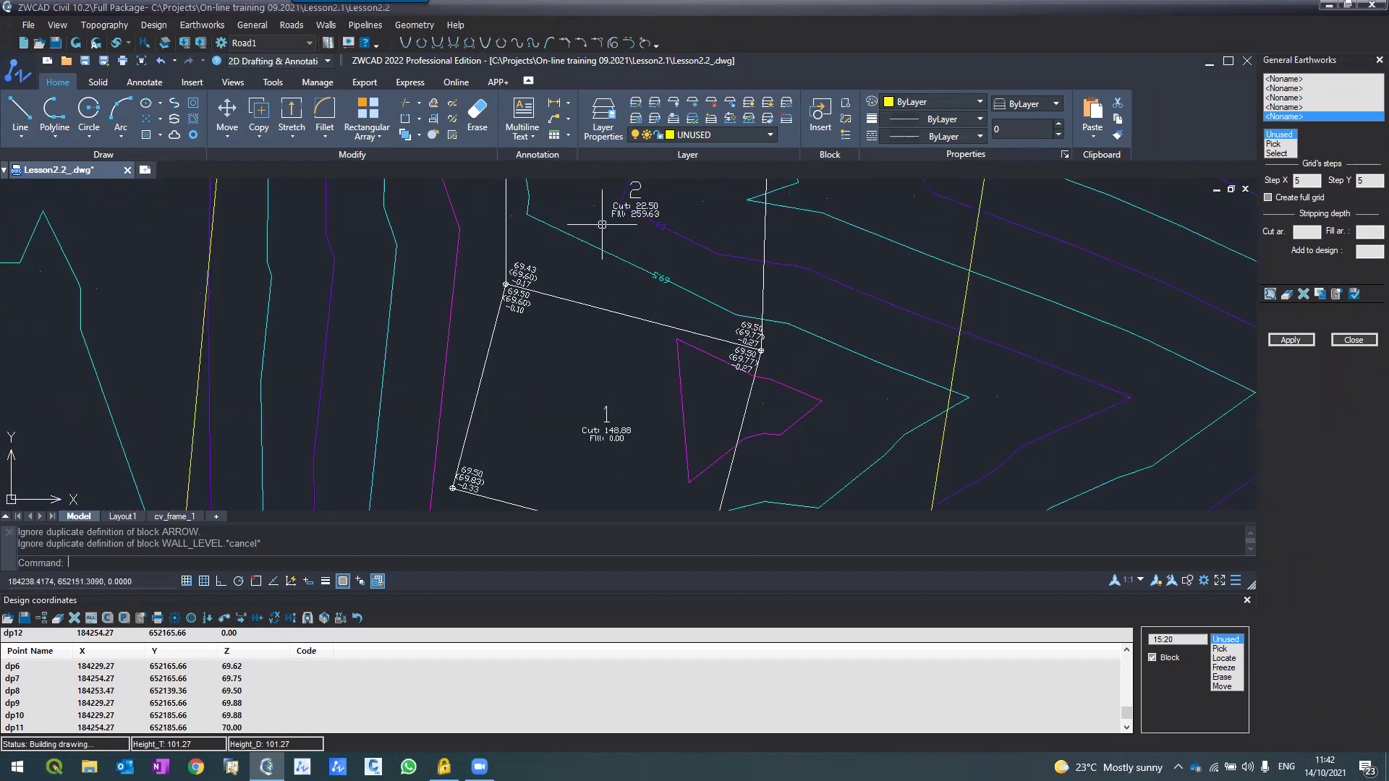
scroll(604, 380, down, 2)
scroll(604, 380, down, 2)
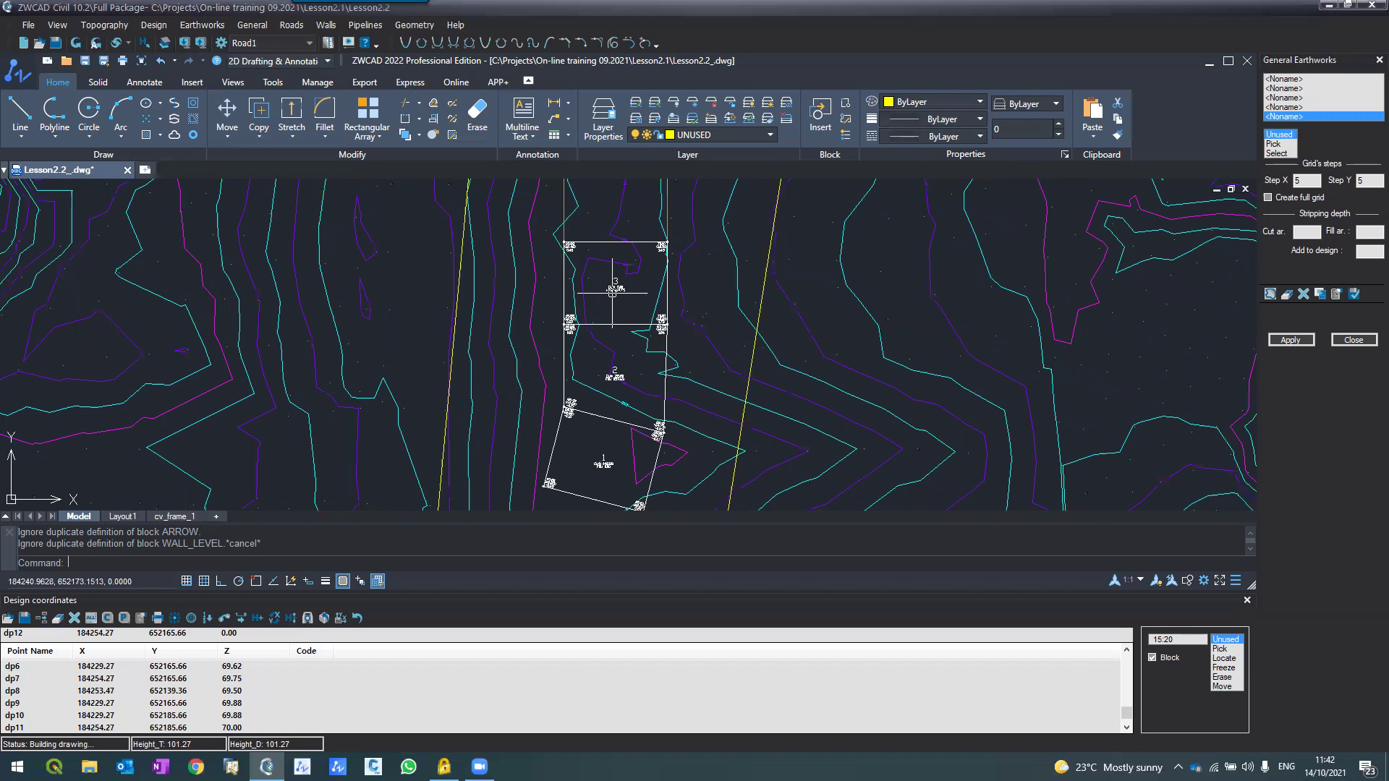
scroll(614, 303, down, 4)
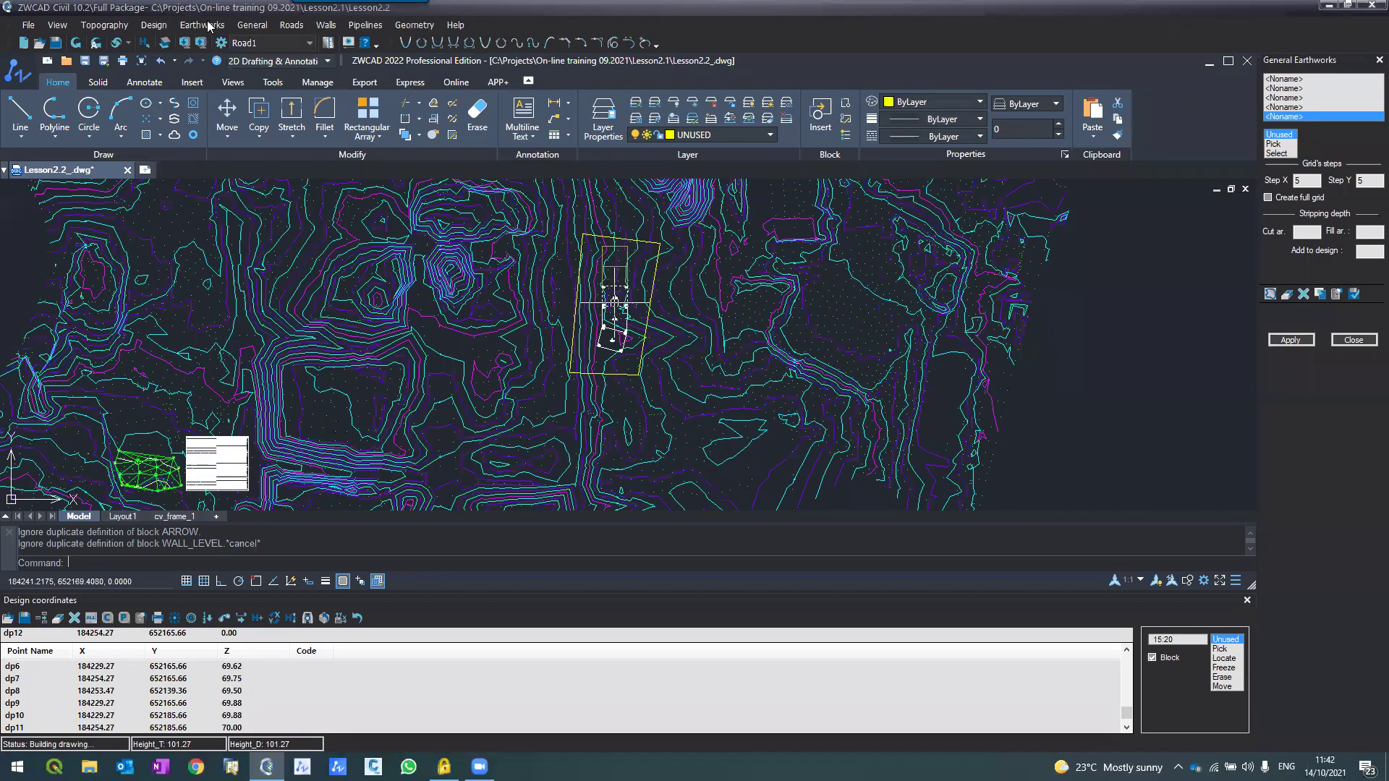
Step: Define an earthworks grid over the building lots with a slanted base line below design plane 1 and an opposite end corner
scroll(752, 463, up, 2)
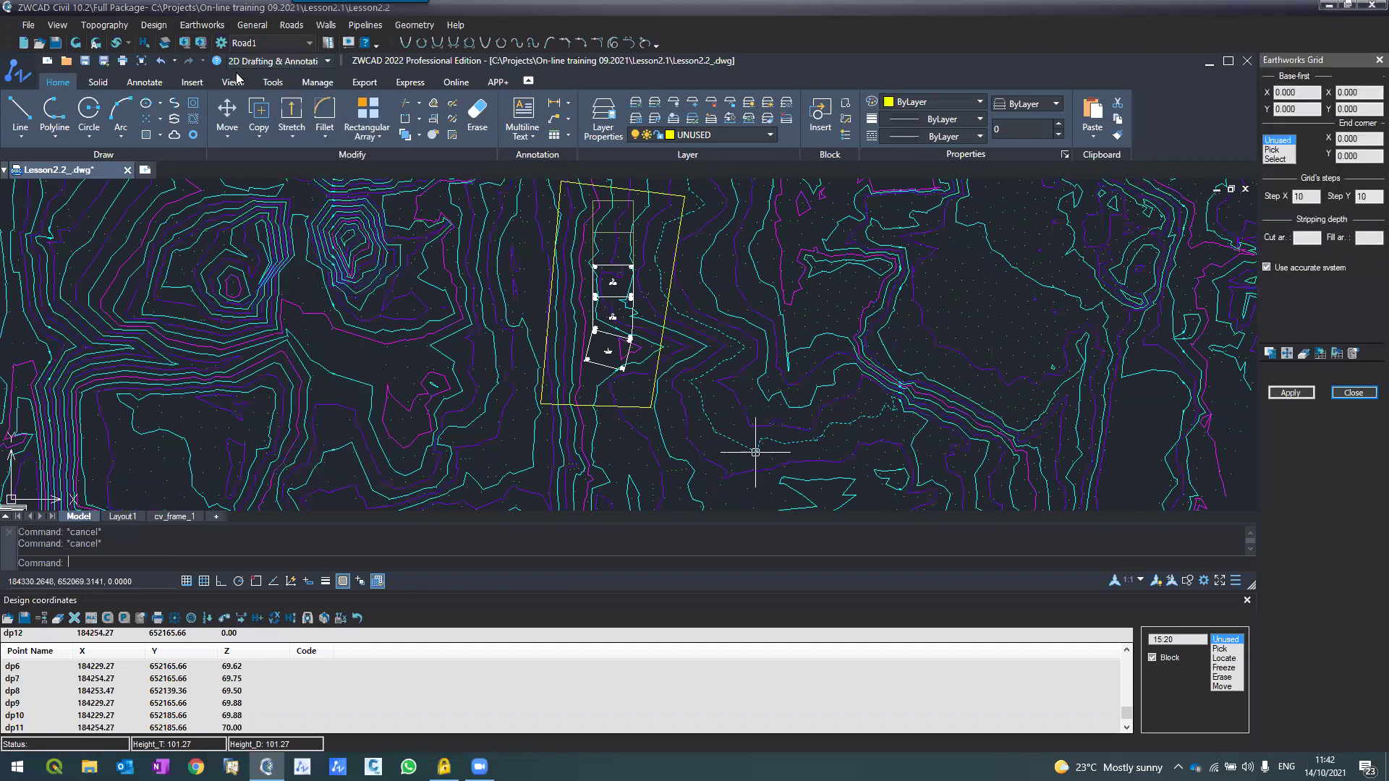
click(203, 25)
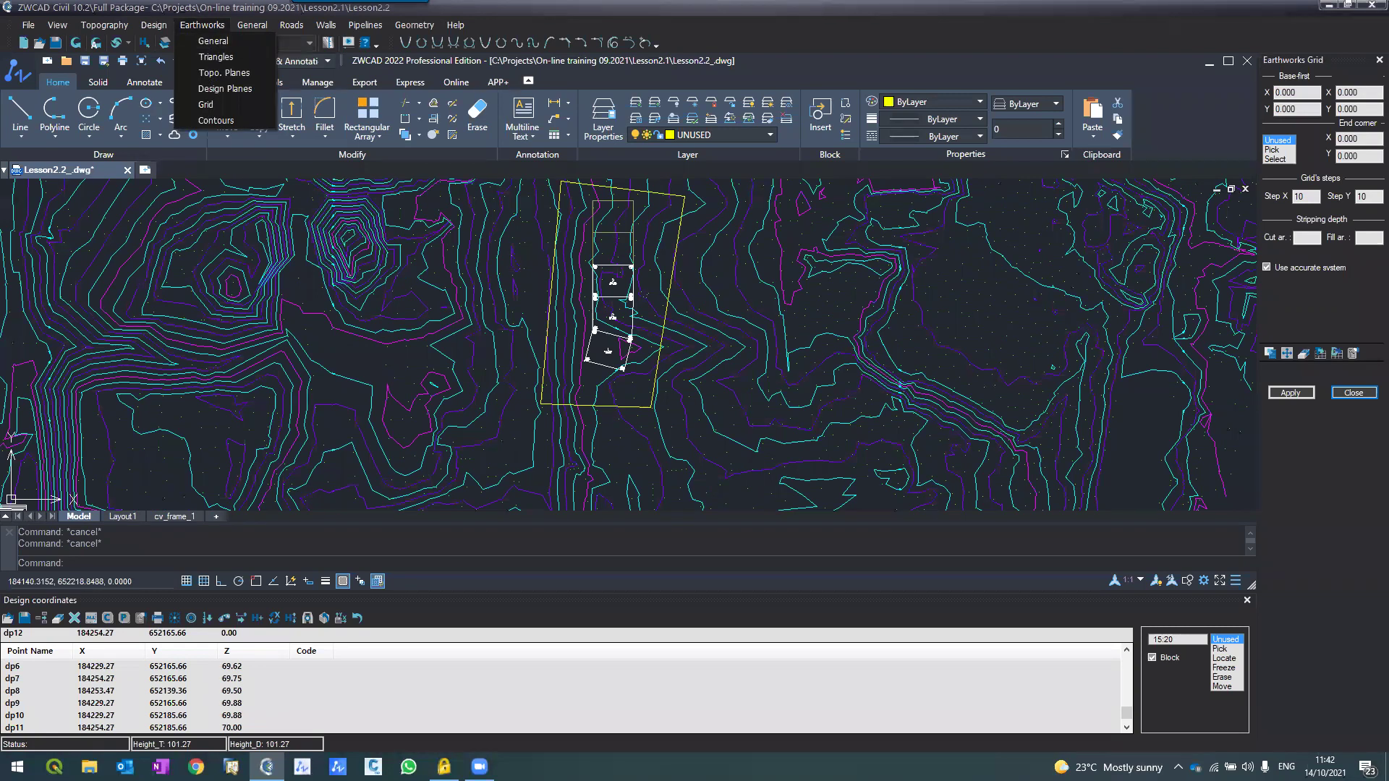
click(206, 105)
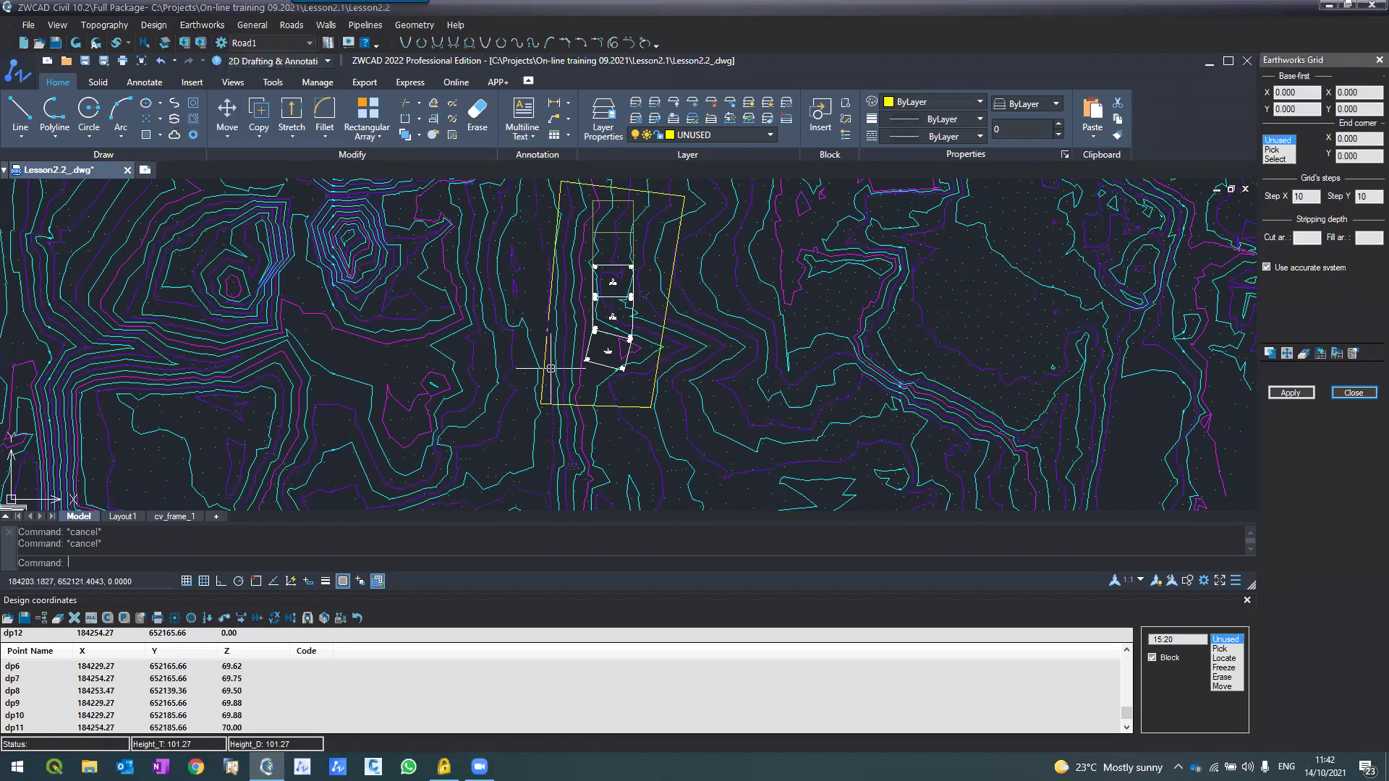
scroll(518, 268, down, 4)
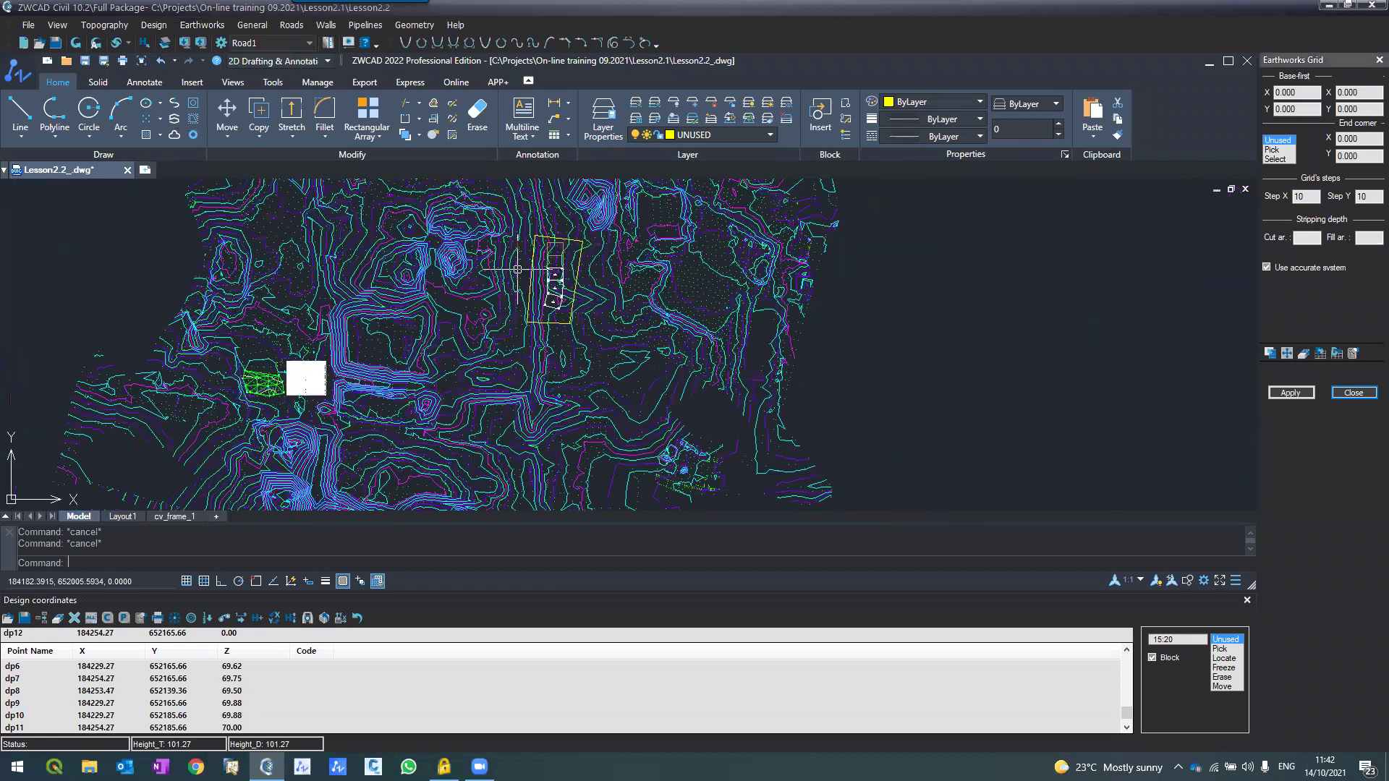
scroll(518, 268, down, 2)
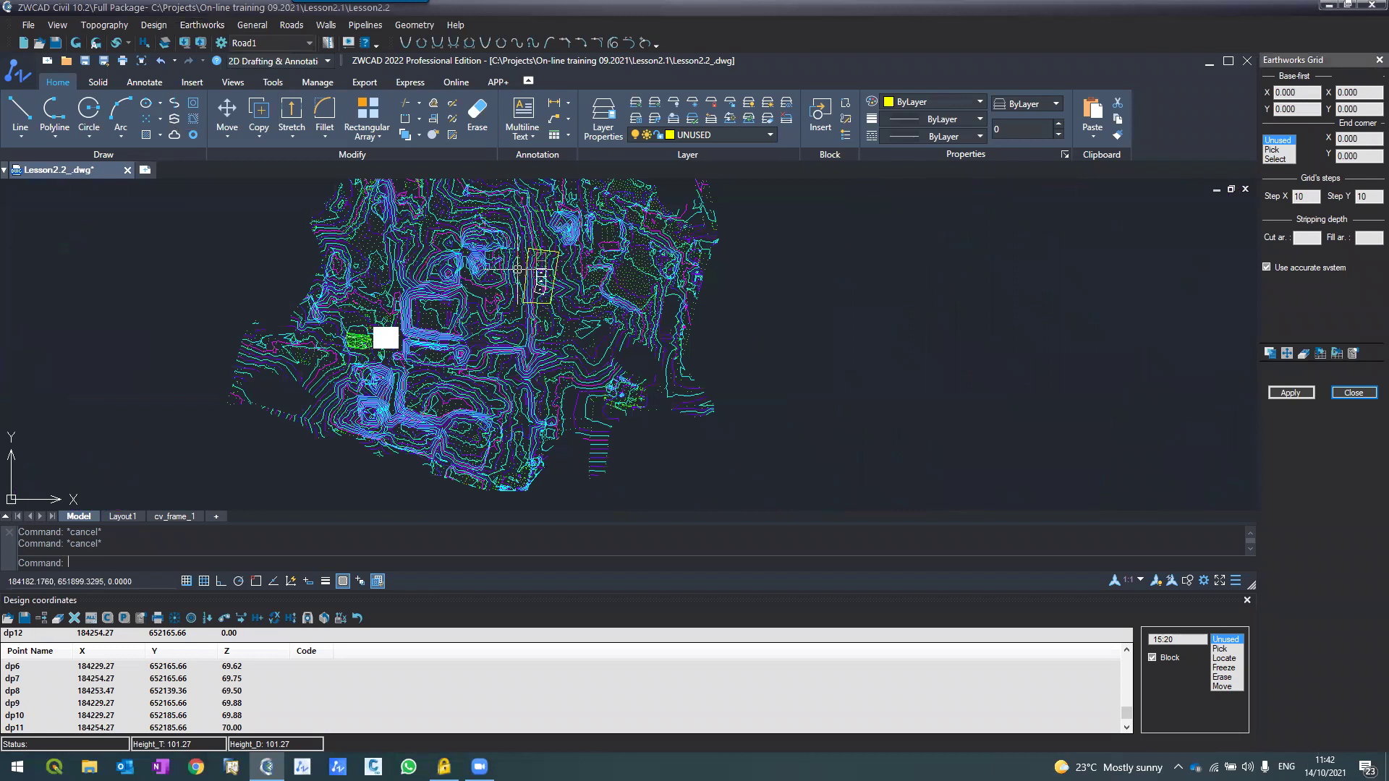
scroll(518, 269, up, 4)
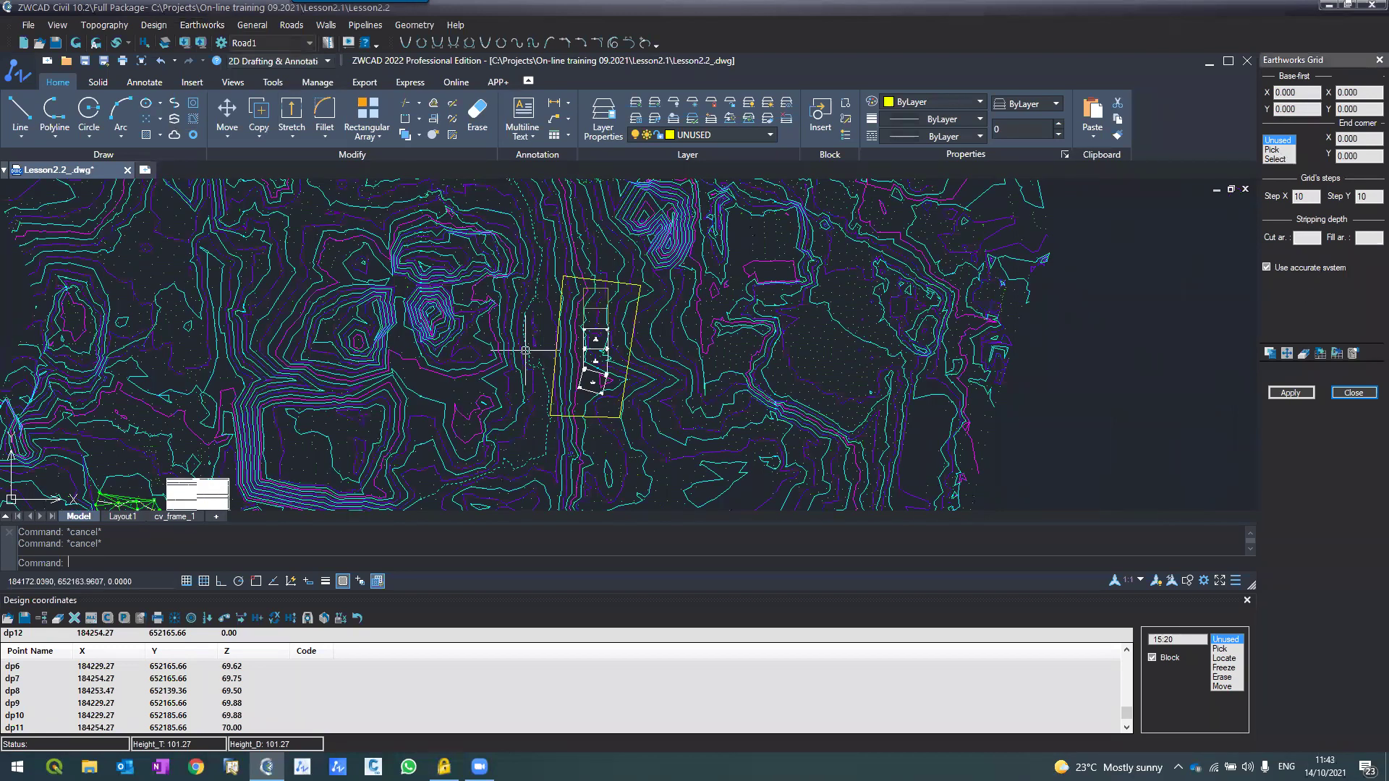
scroll(637, 409, up, 2)
click(1272, 149)
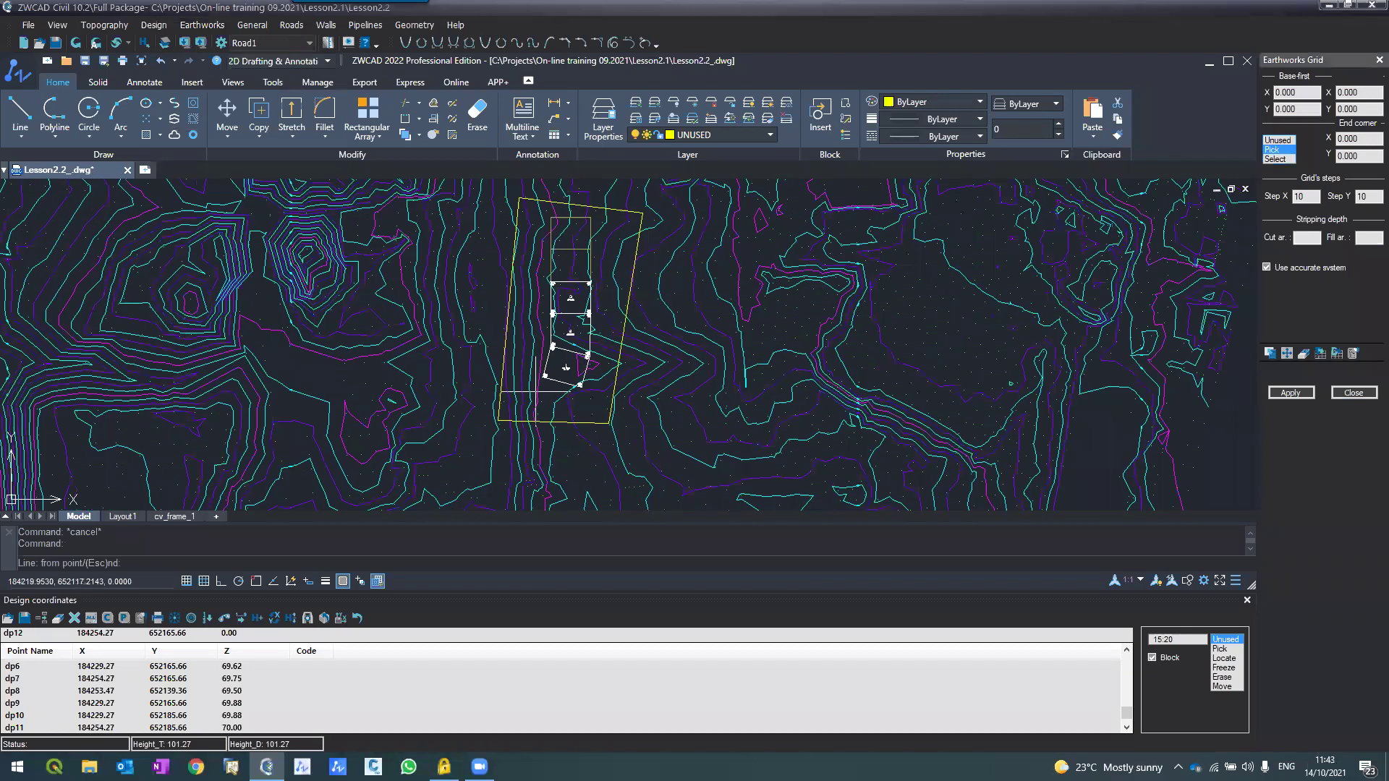
click(507, 387)
click(596, 413)
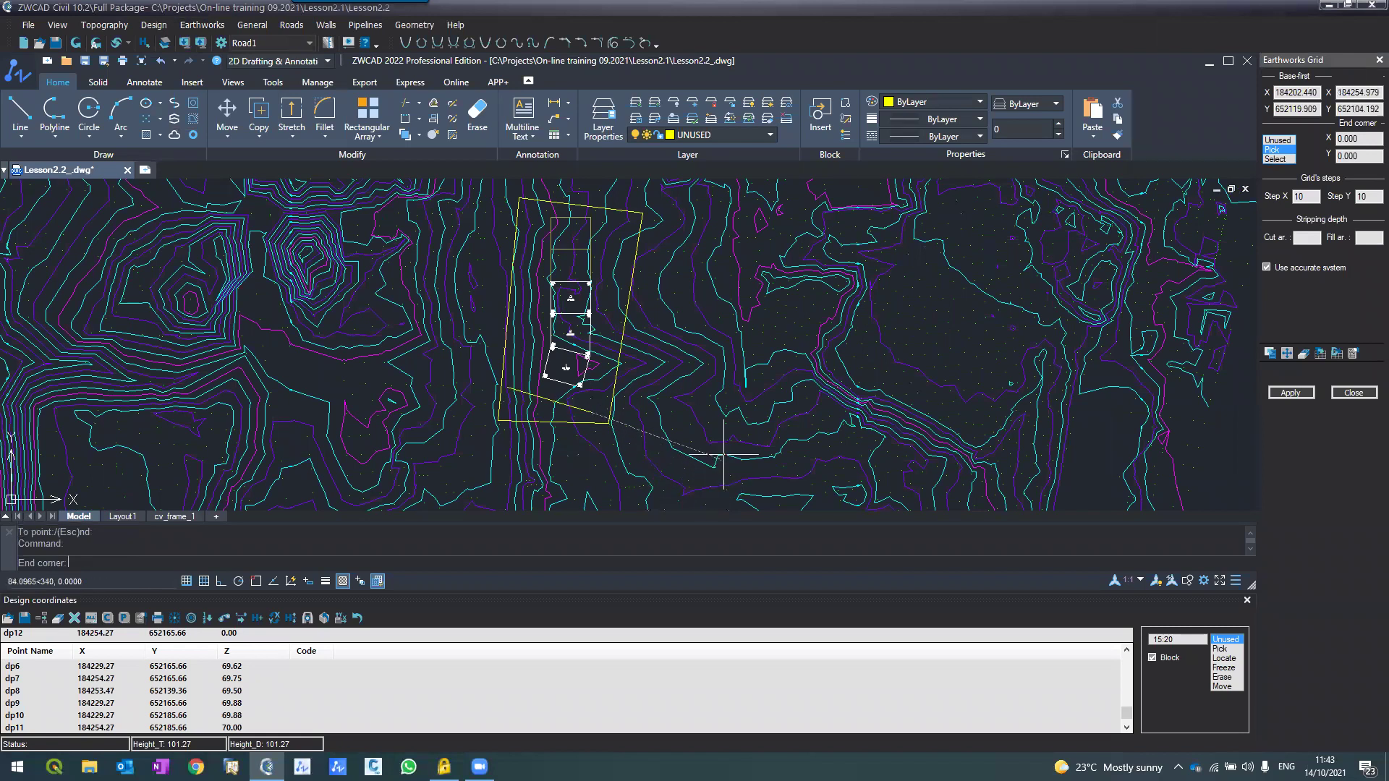
key(Escape)
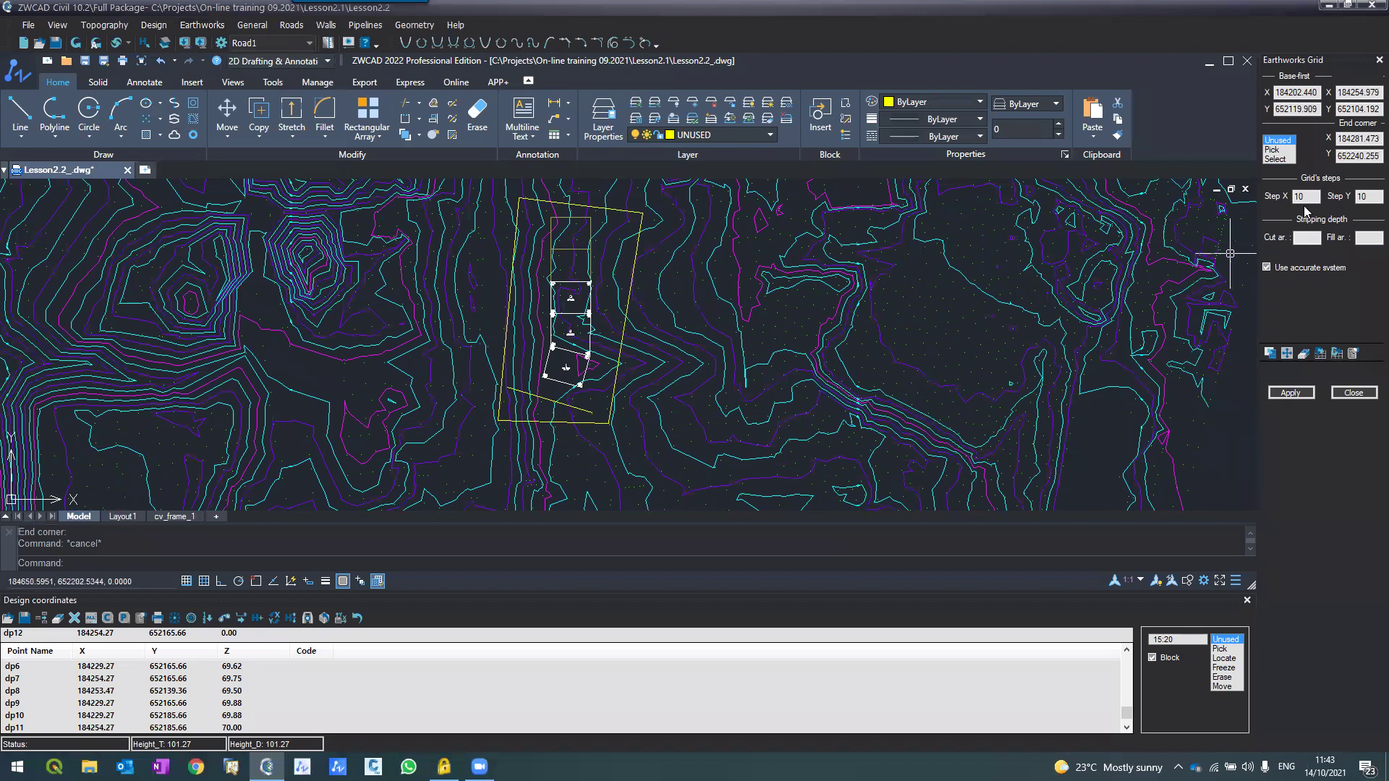
Step: Set the earthworks grid steps to 5 in X and 5 in Y, calculate the grid, and dismiss its report
drag(1311, 197, 1253, 196)
text(5)
drag(1373, 196, 1311, 193)
text(5)
click(1295, 394)
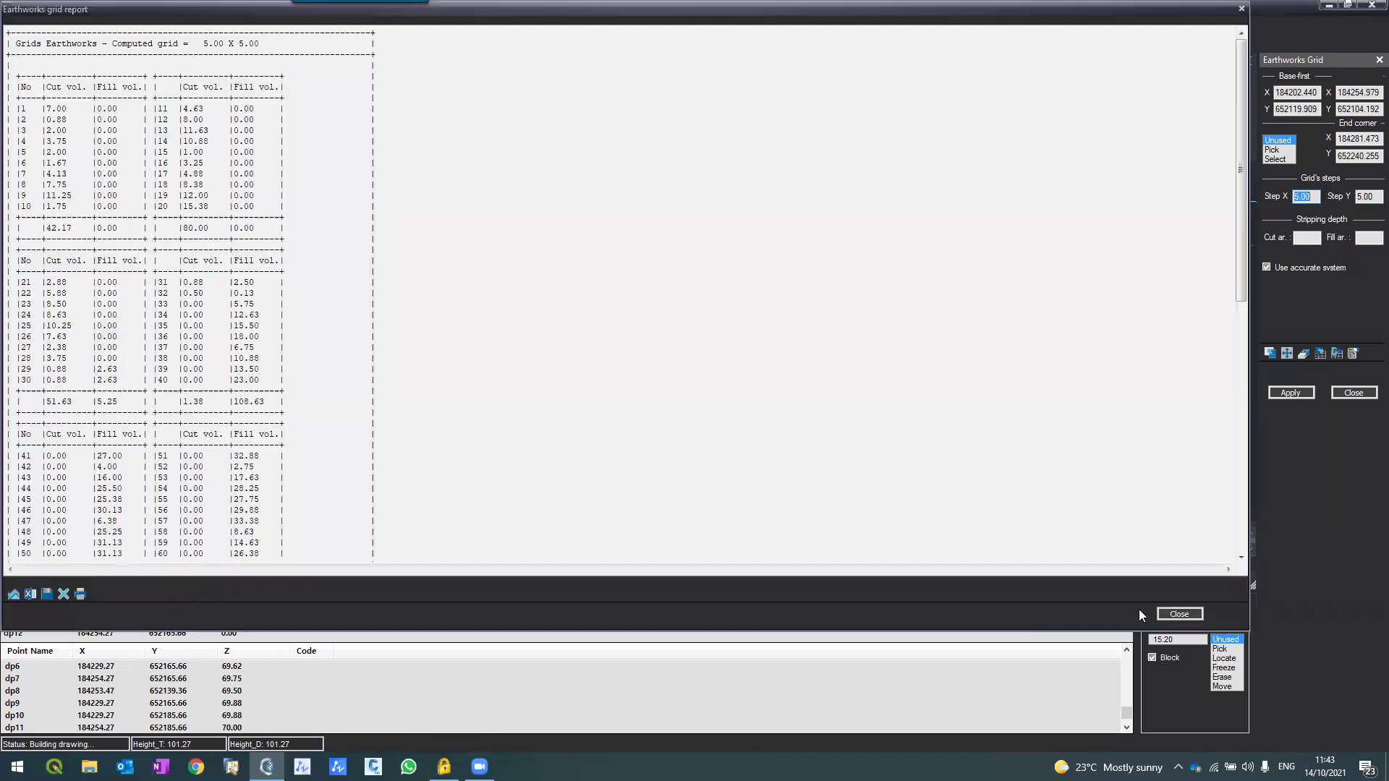
click(1195, 615)
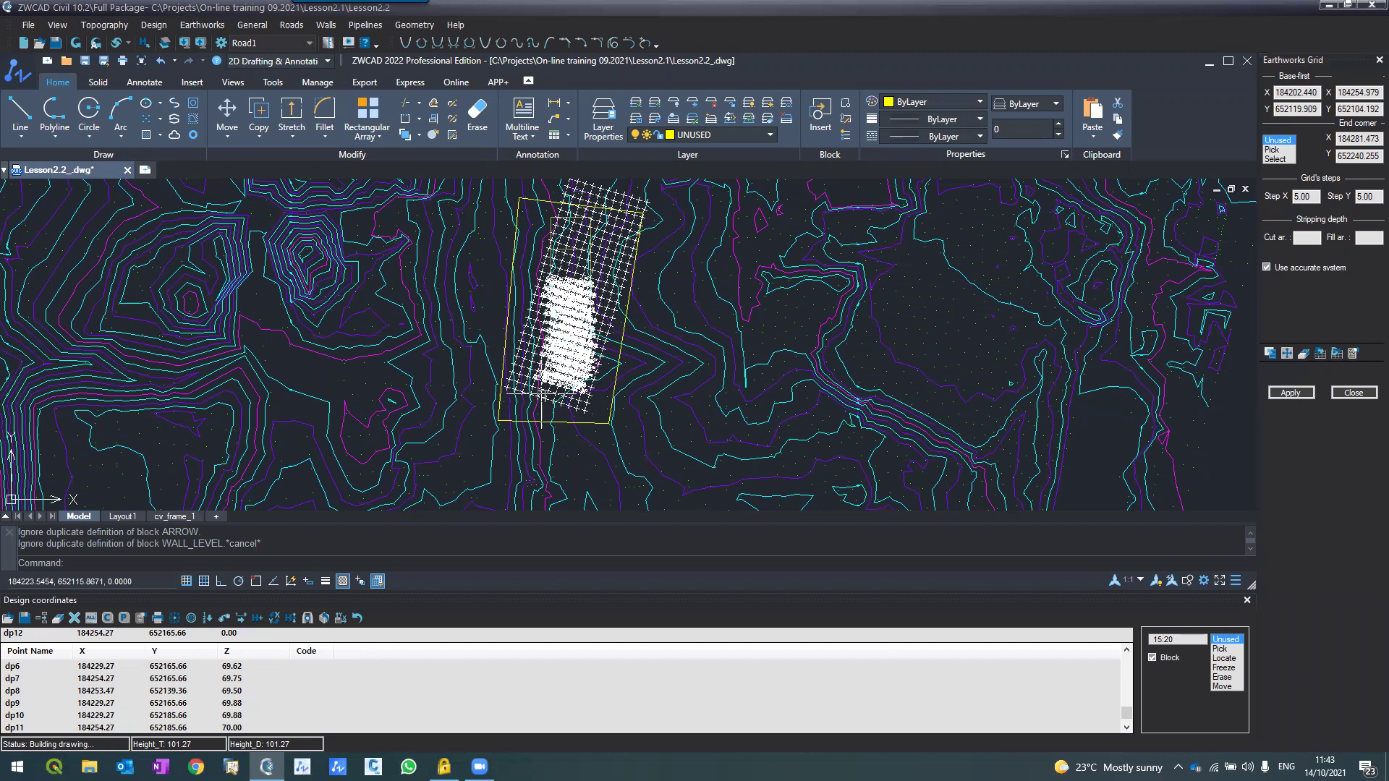
Step: Set the earthworks grid scale to 1:150 in the options and recalculate the grid to redraw its labels
scroll(542, 396, up, 5)
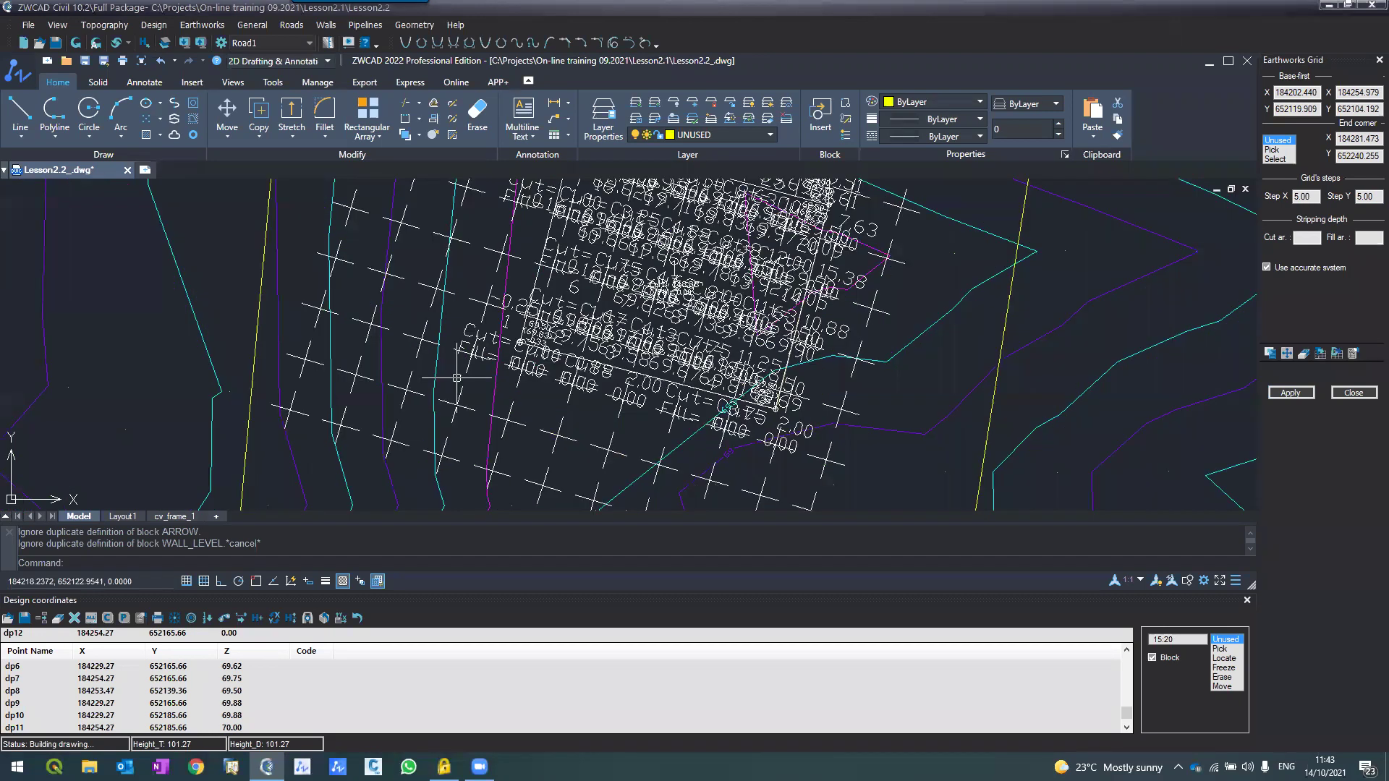
click(1299, 355)
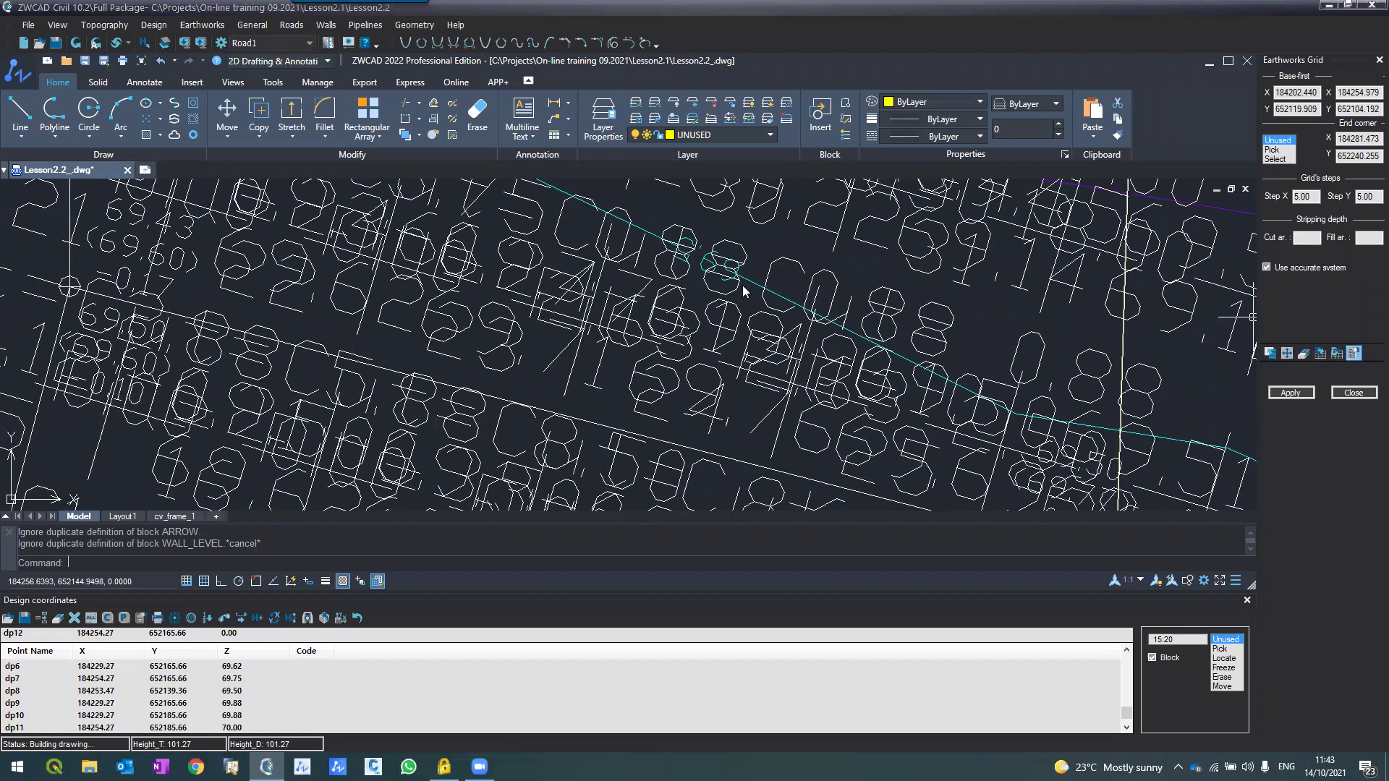
click(772, 257)
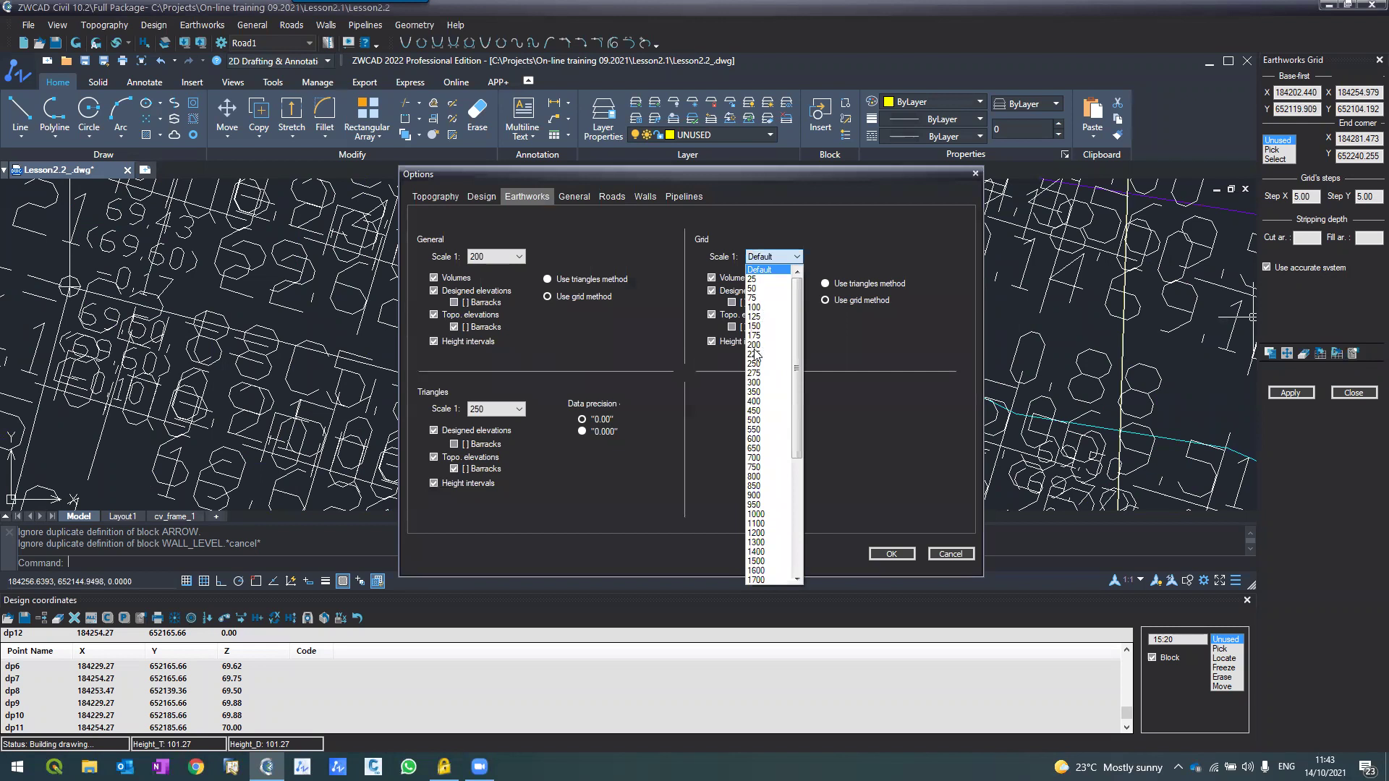
click(921, 542)
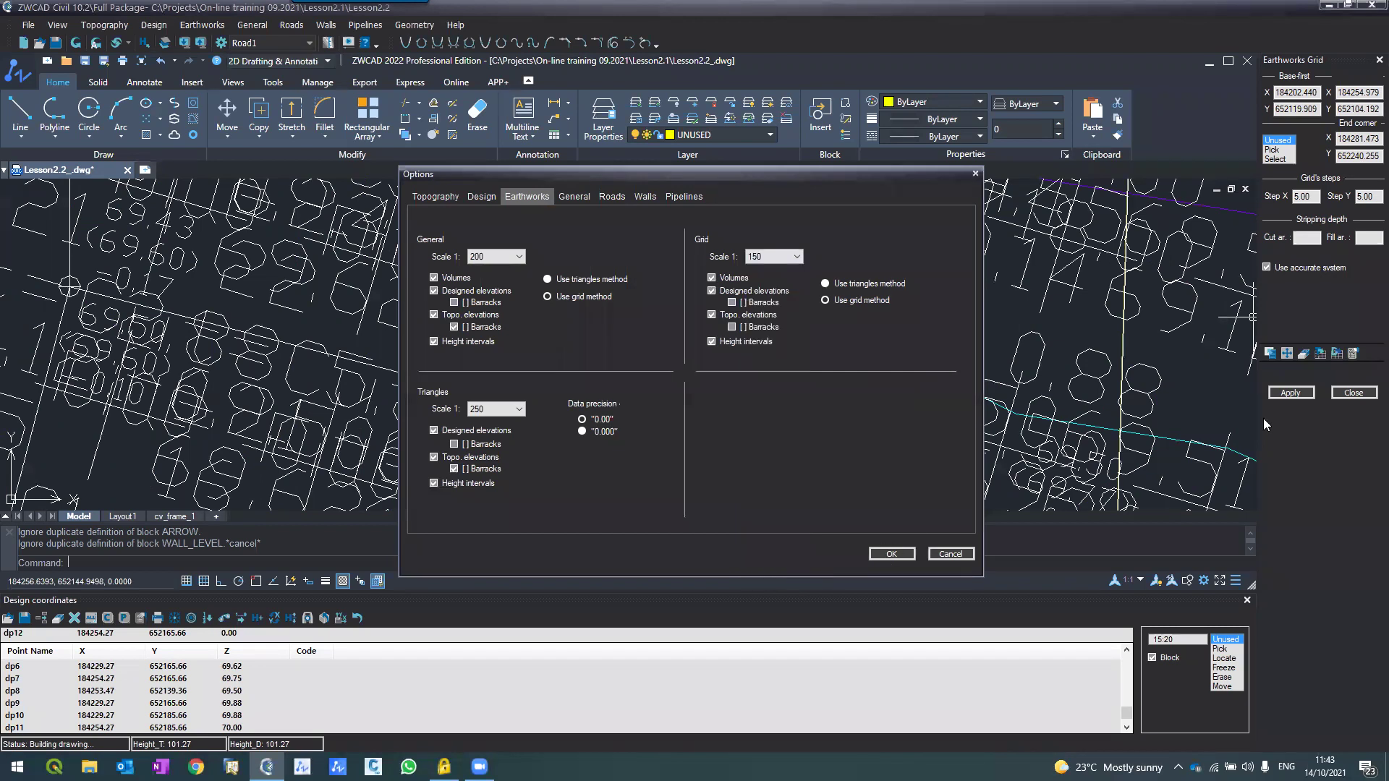
click(892, 555)
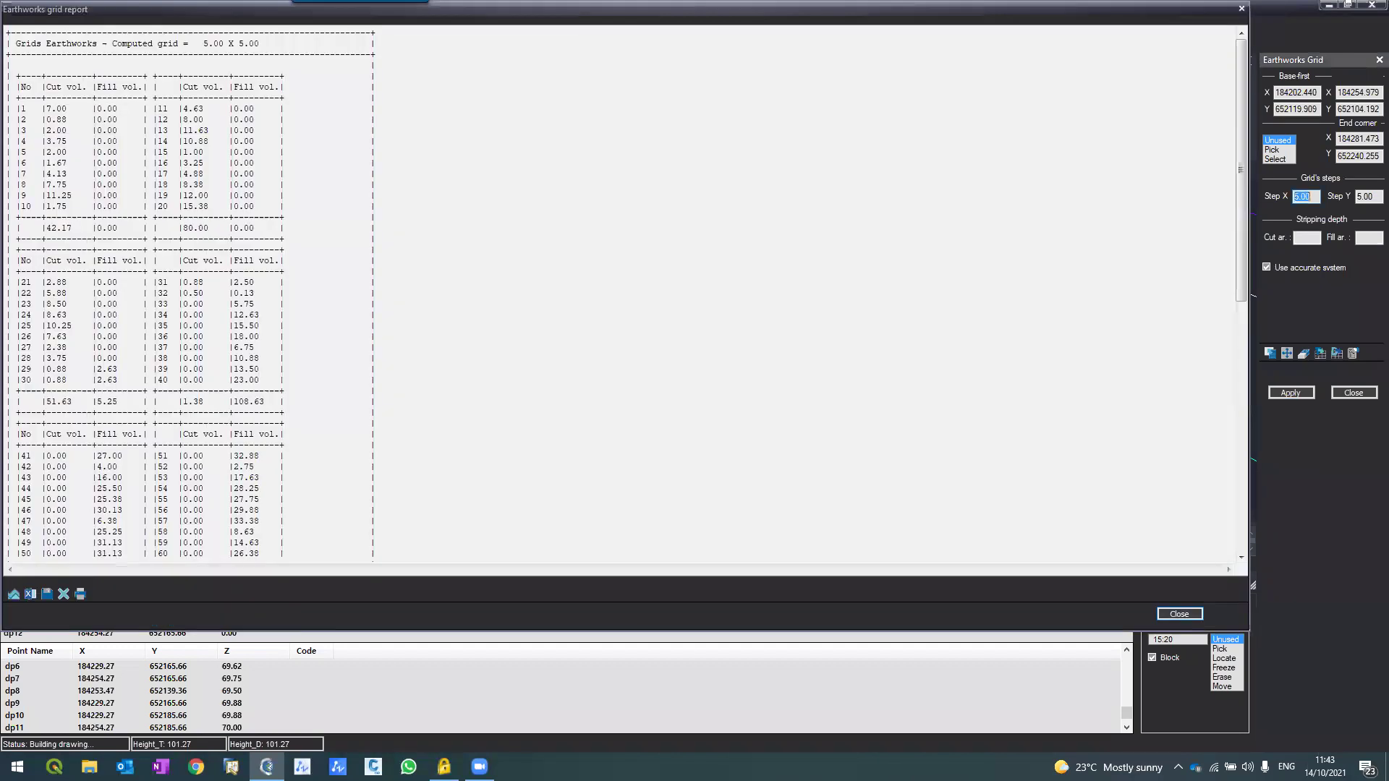
key(Escape)
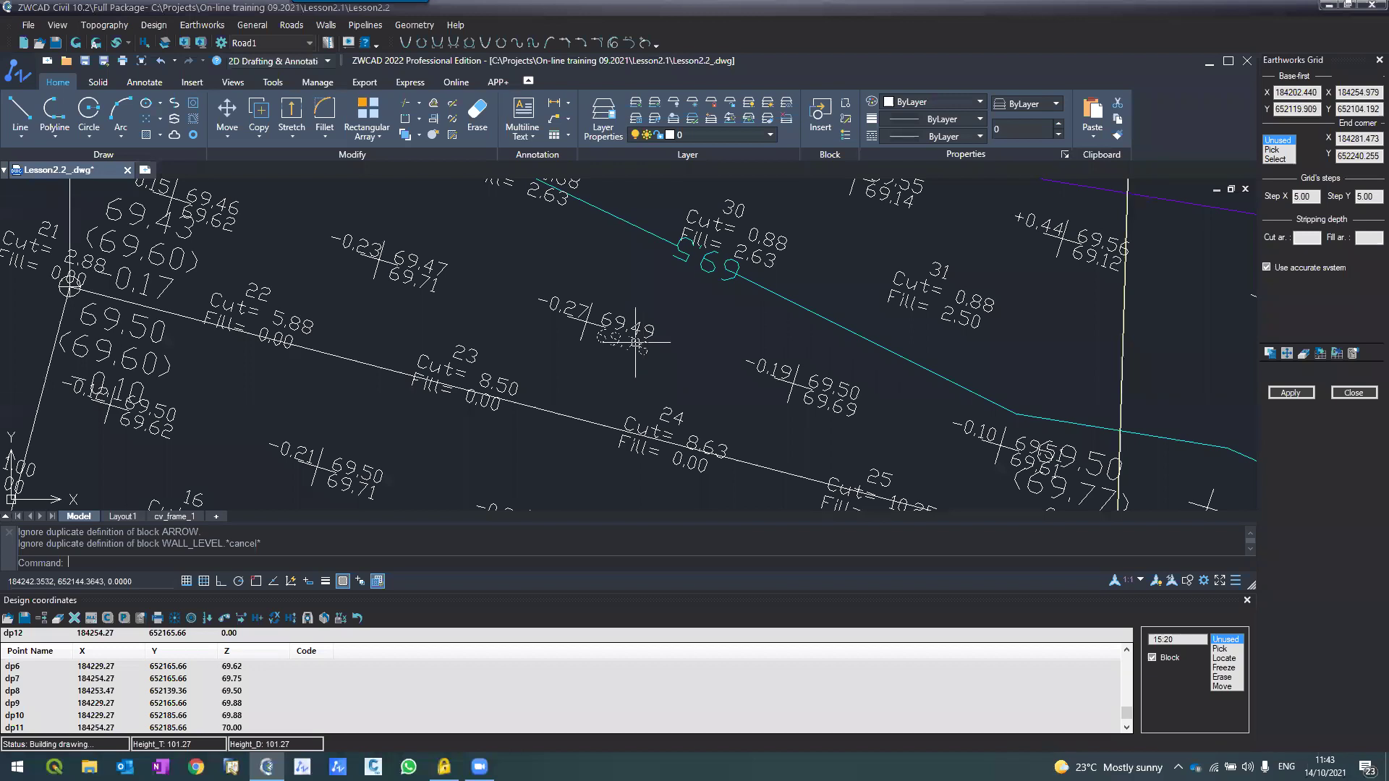
Step: Change the EwgriddataNegative layer's colour to red for the negative height differences on the grid
scroll(636, 343, down, 6)
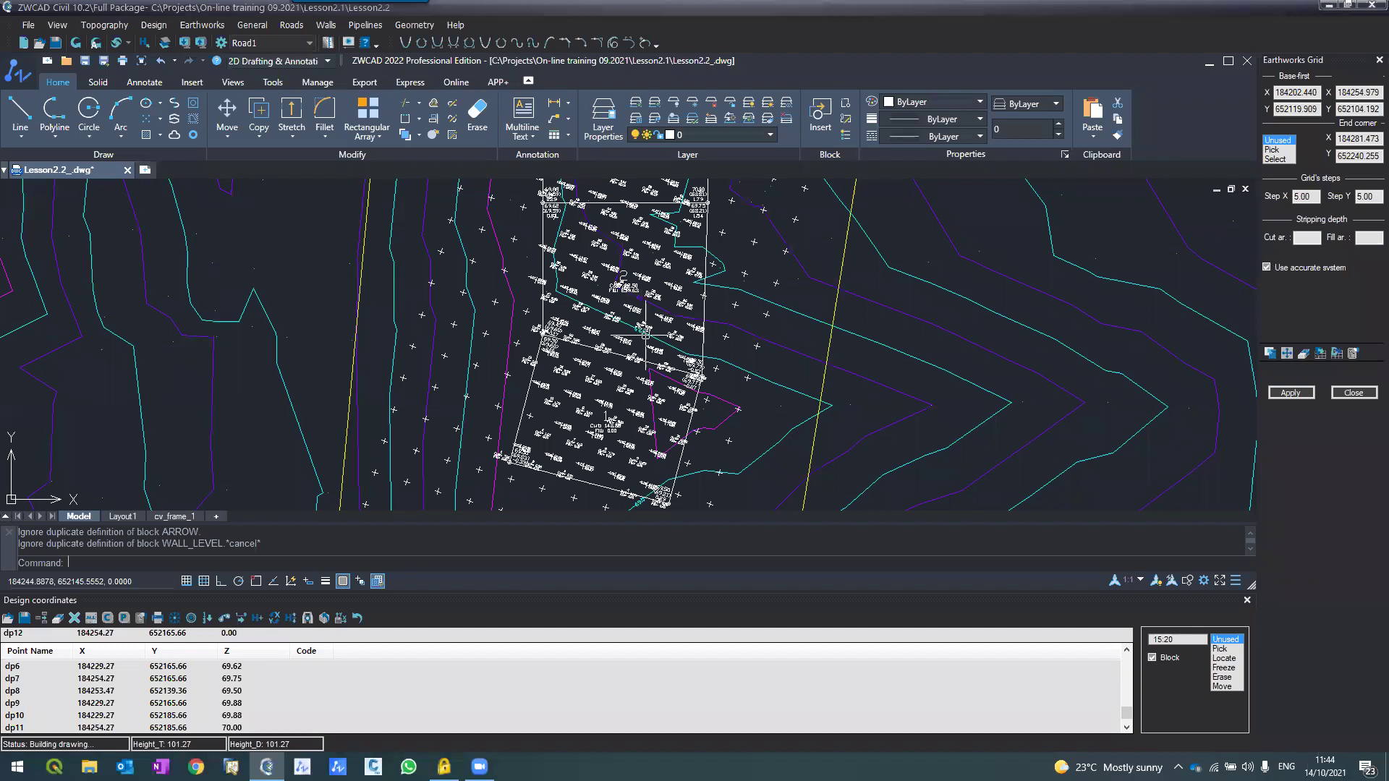
scroll(645, 334, down, 3)
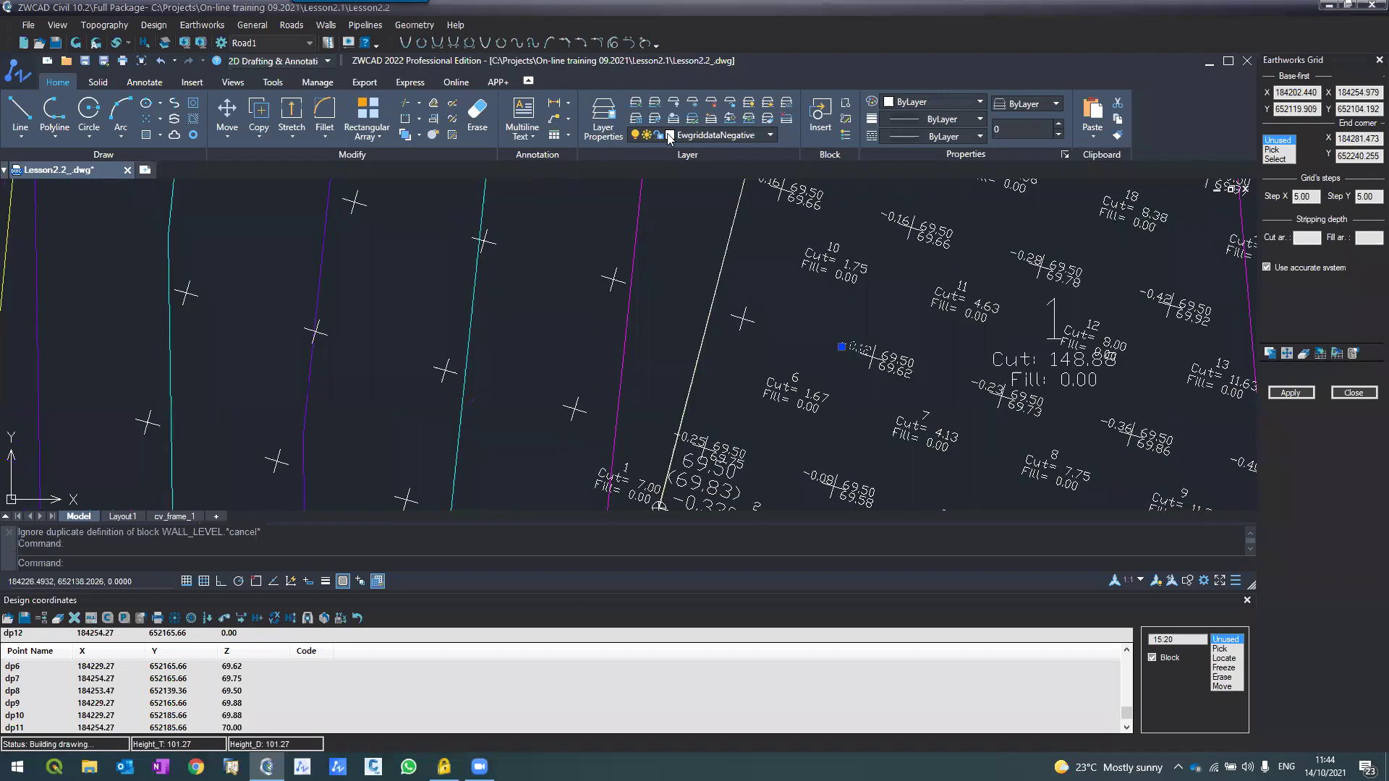
click(724, 135)
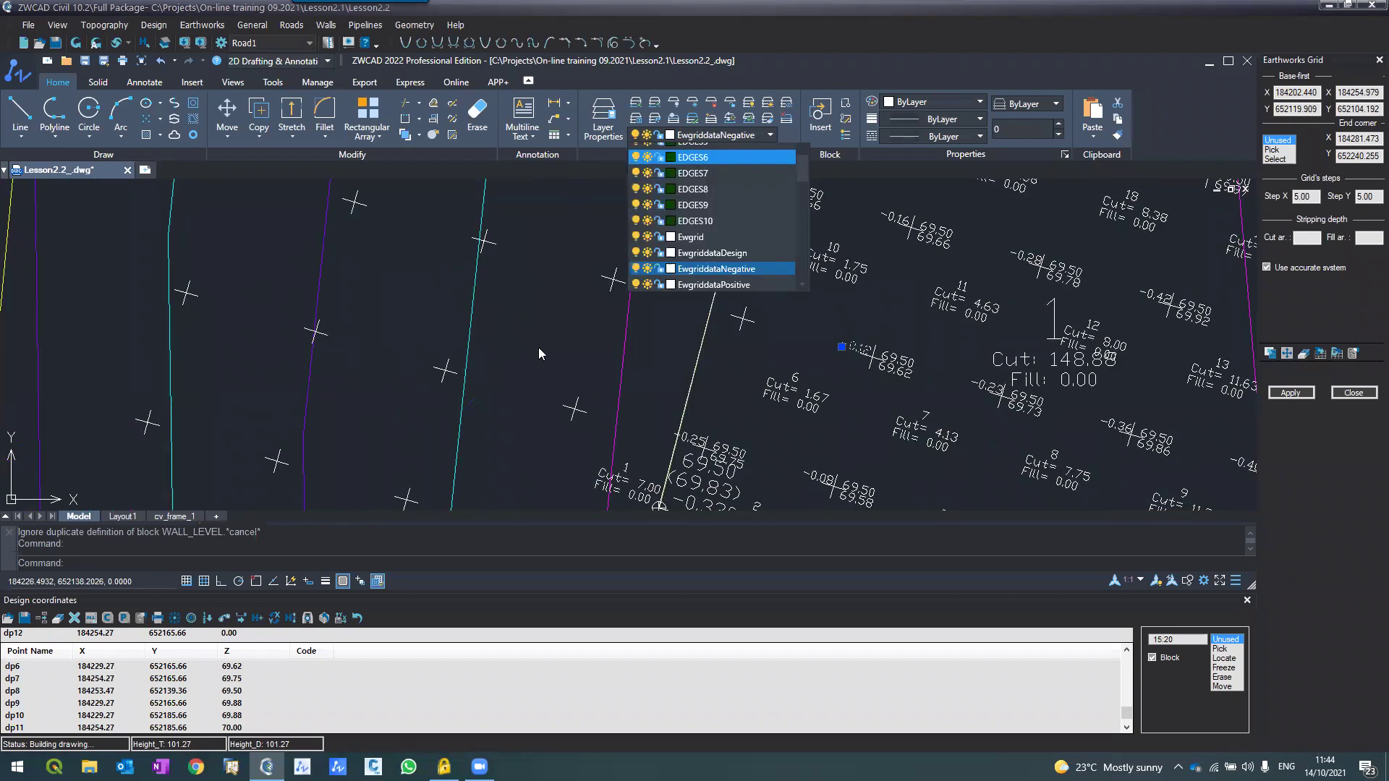
click(590, 123)
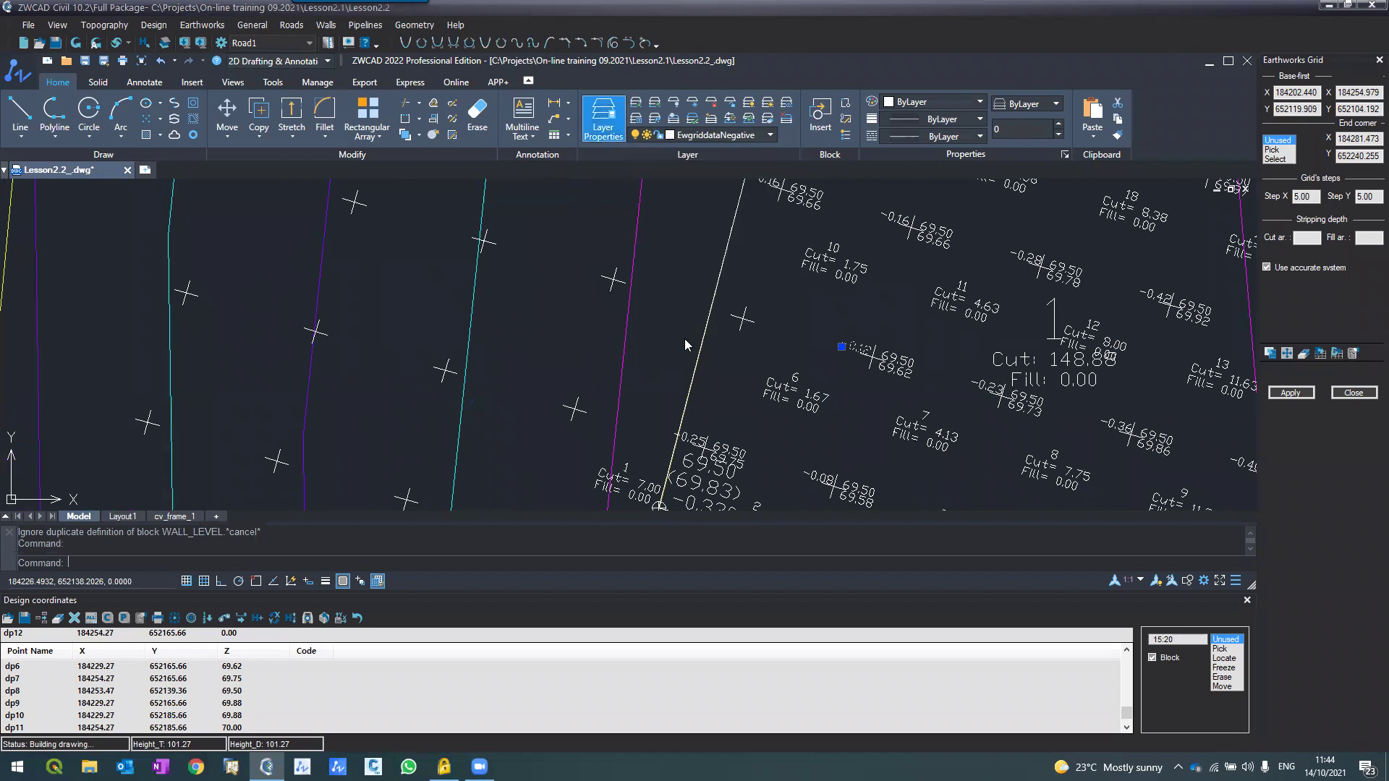
click(670, 295)
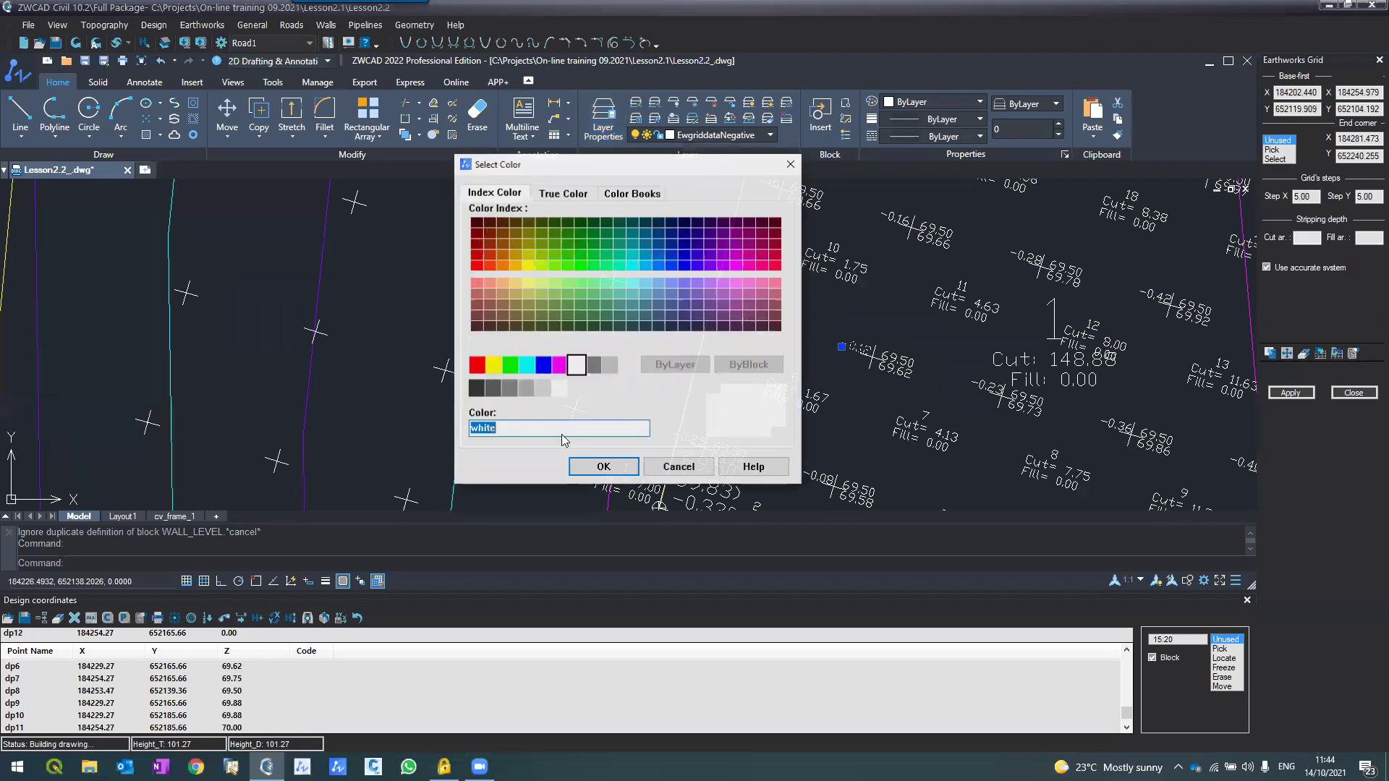
text(red)
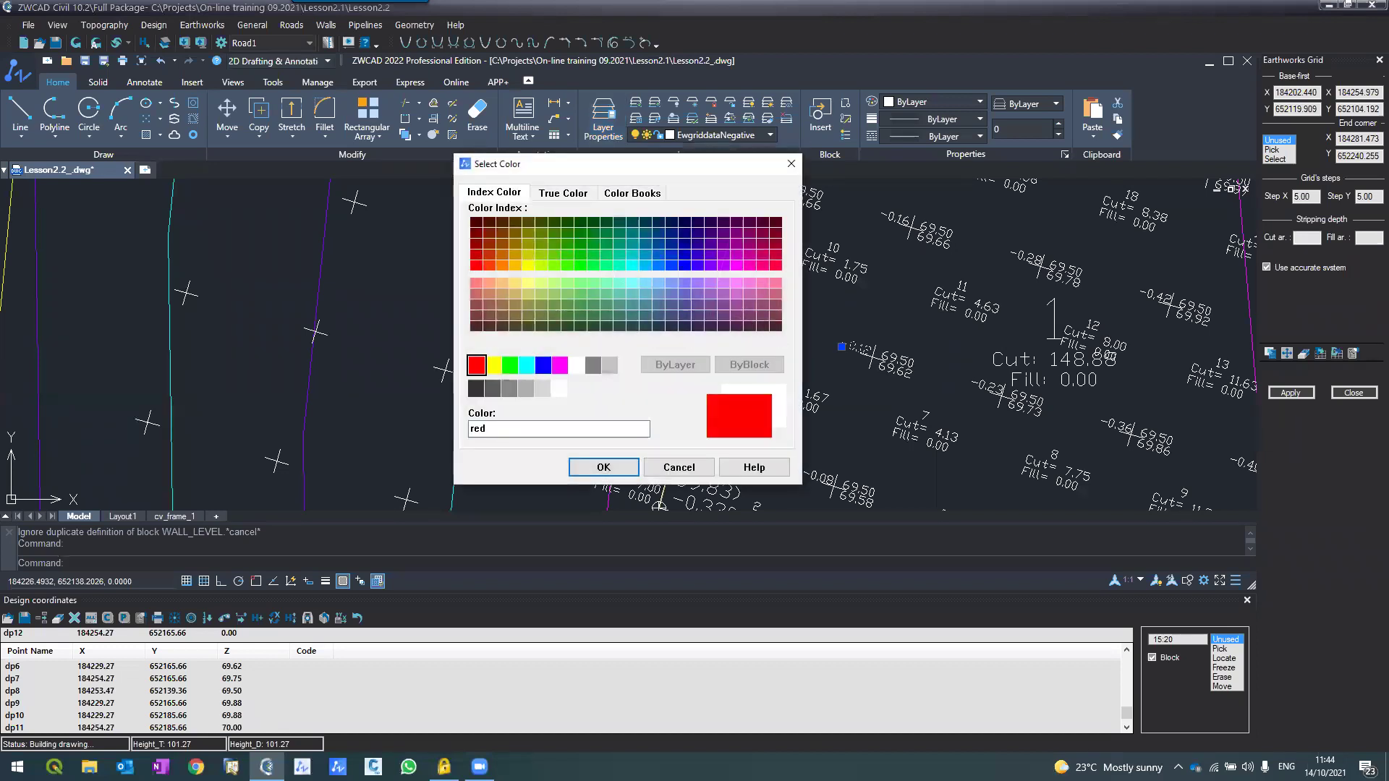
key(Return)
scroll(511, 307, down, 2)
scroll(511, 307, down, 2)
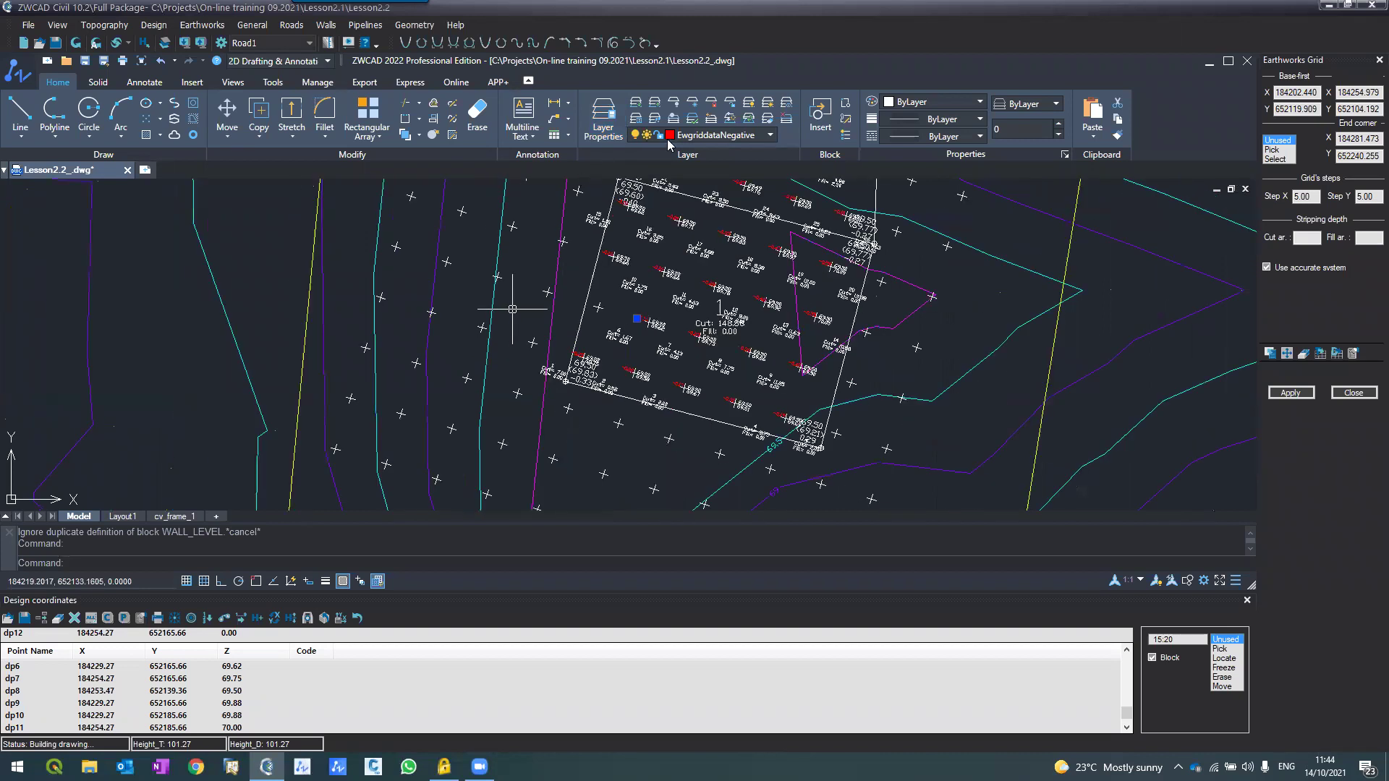
Step: Change the EwgriddataPositive layer's colour to green for the positive height differences on the grid
middle_drag(632, 330, 653, 364)
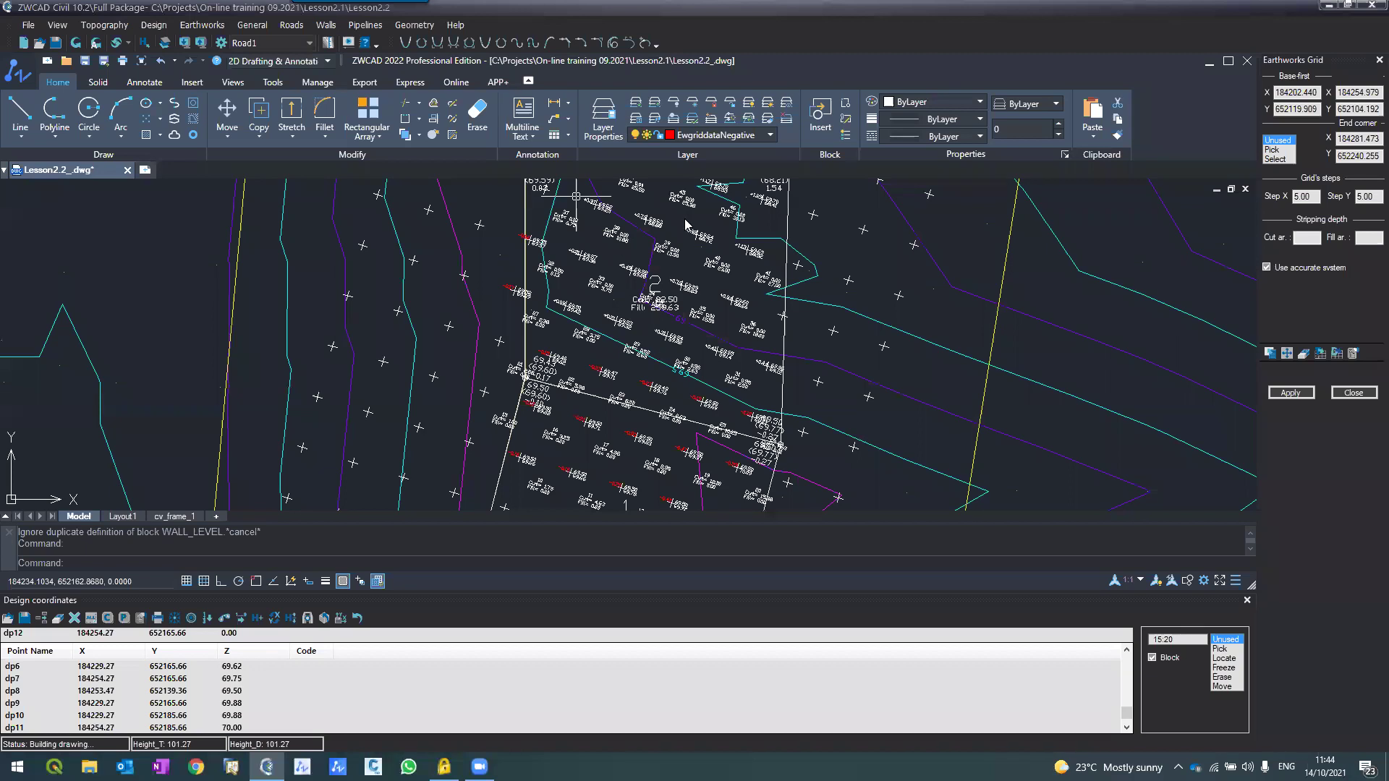
click(724, 135)
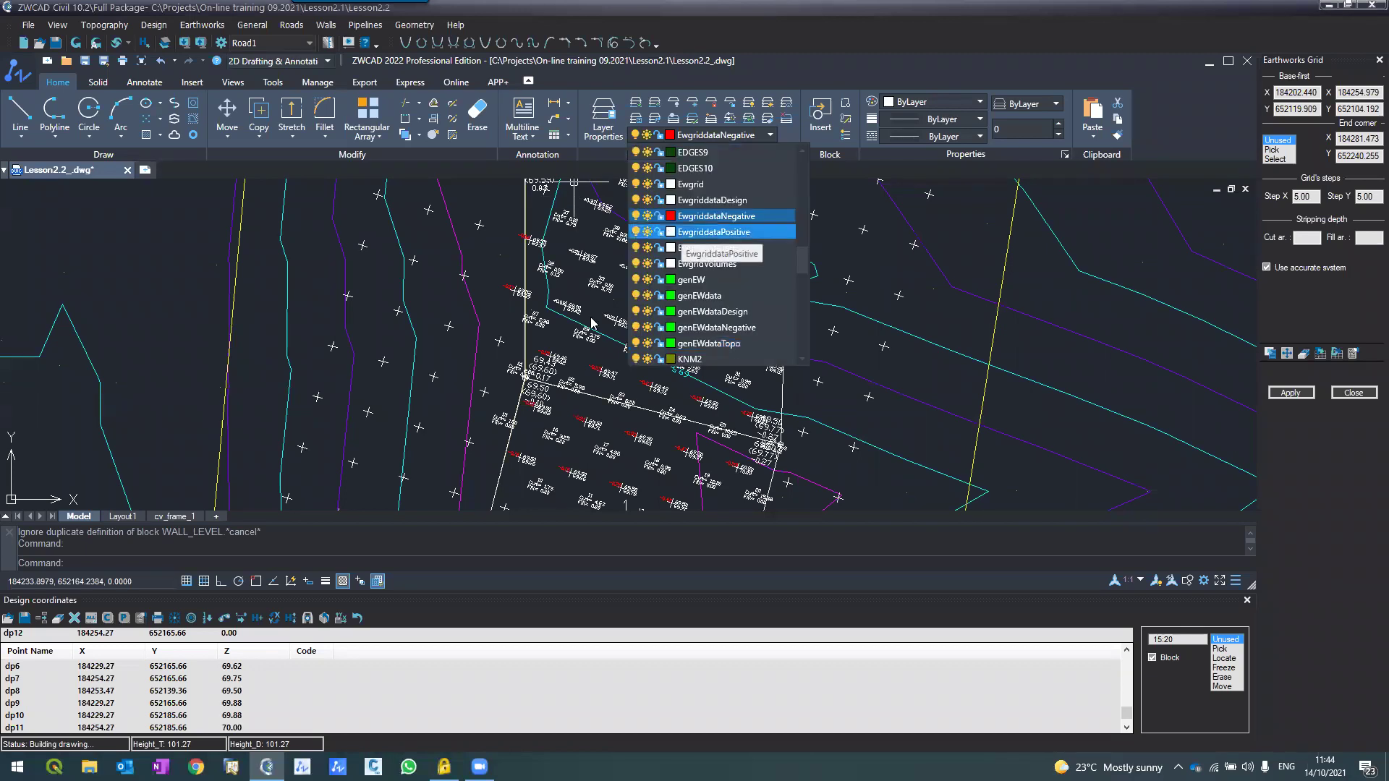
click(670, 232)
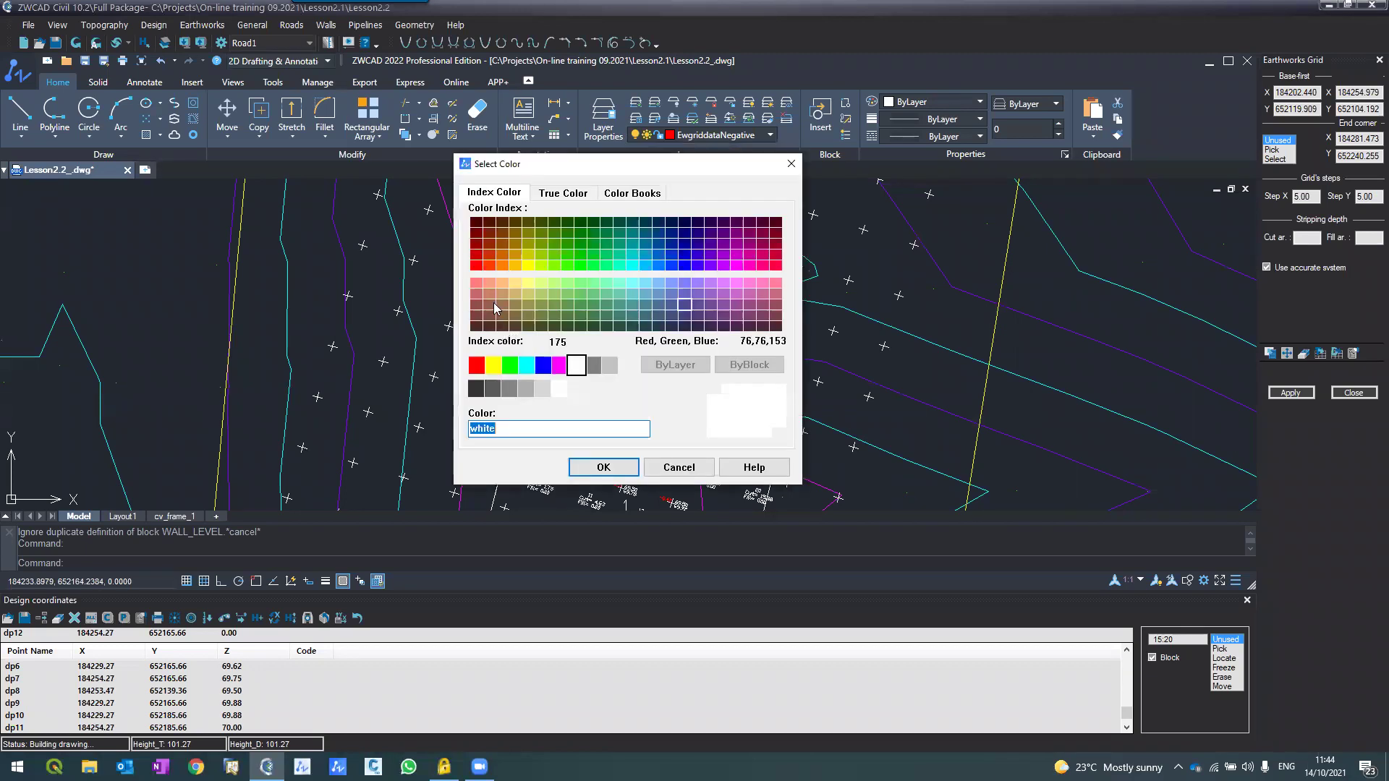
click(512, 367)
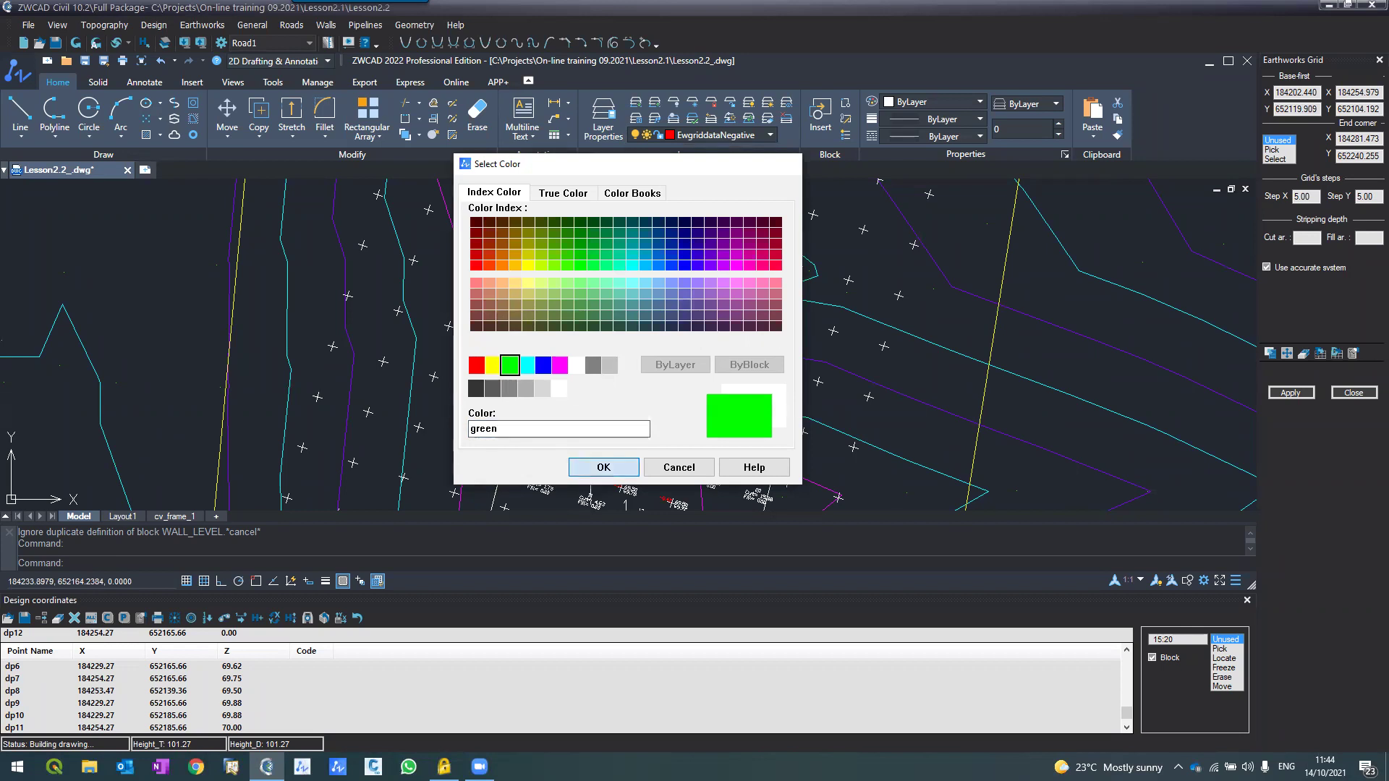
click(604, 467)
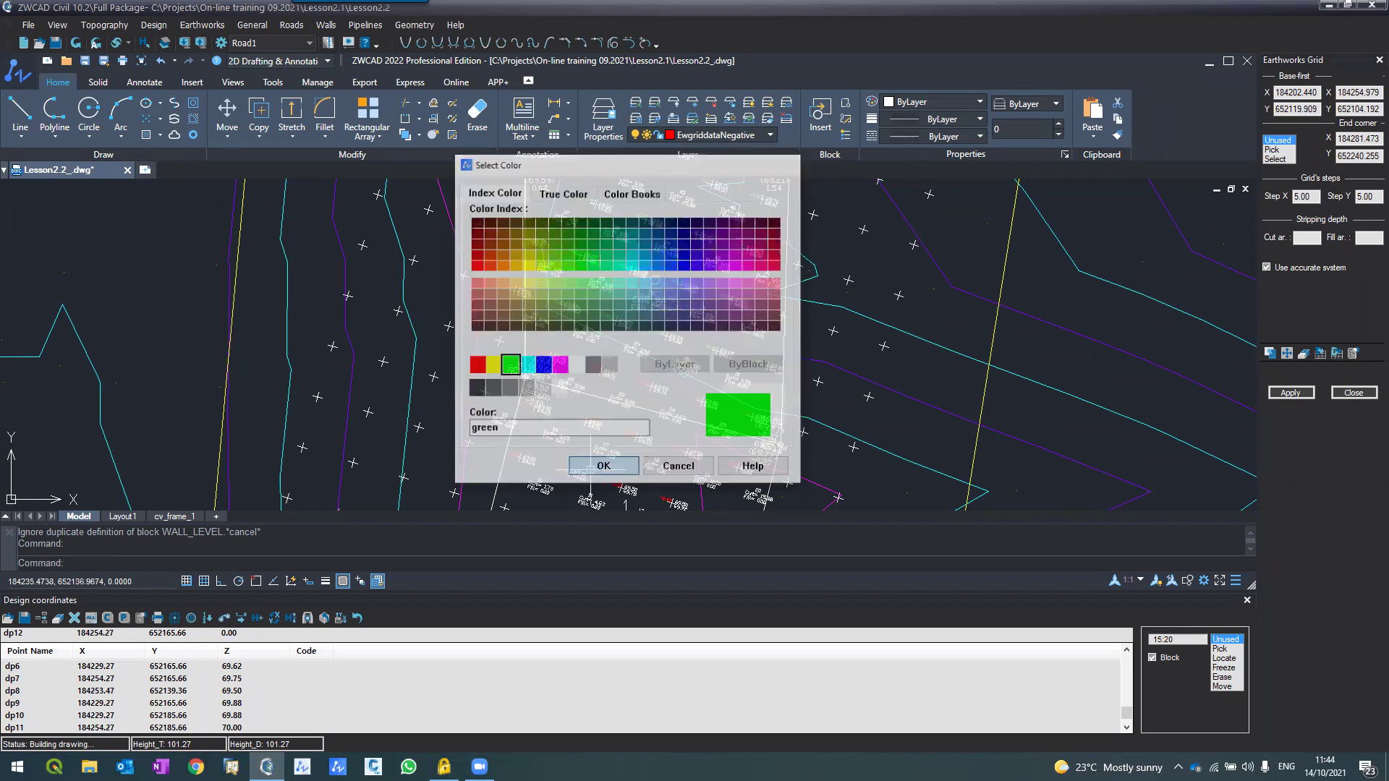
Step: Freeze the EwgridVolumes layer and the grid's elevation and cross layers, leaving only the coloured height differences
scroll(522, 324, down, 3)
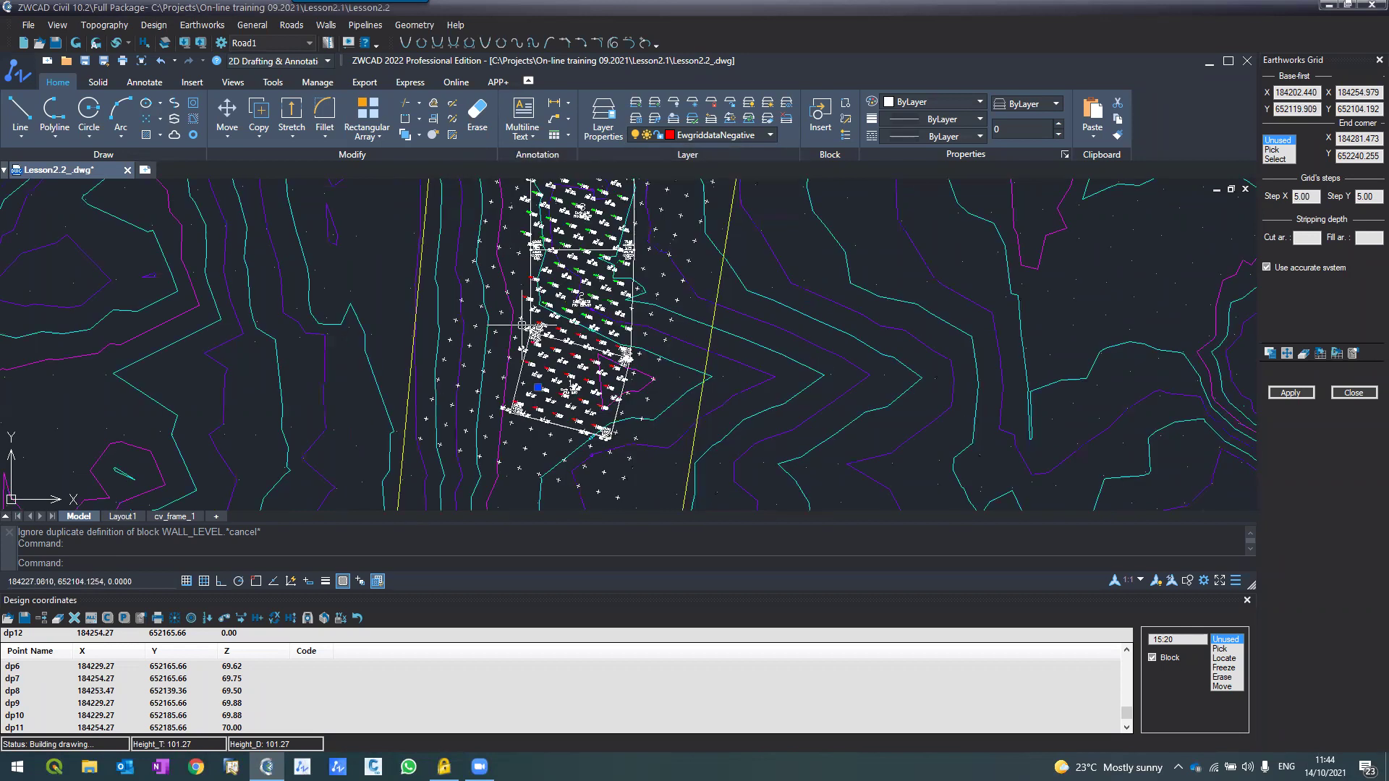
scroll(523, 325, up, 2)
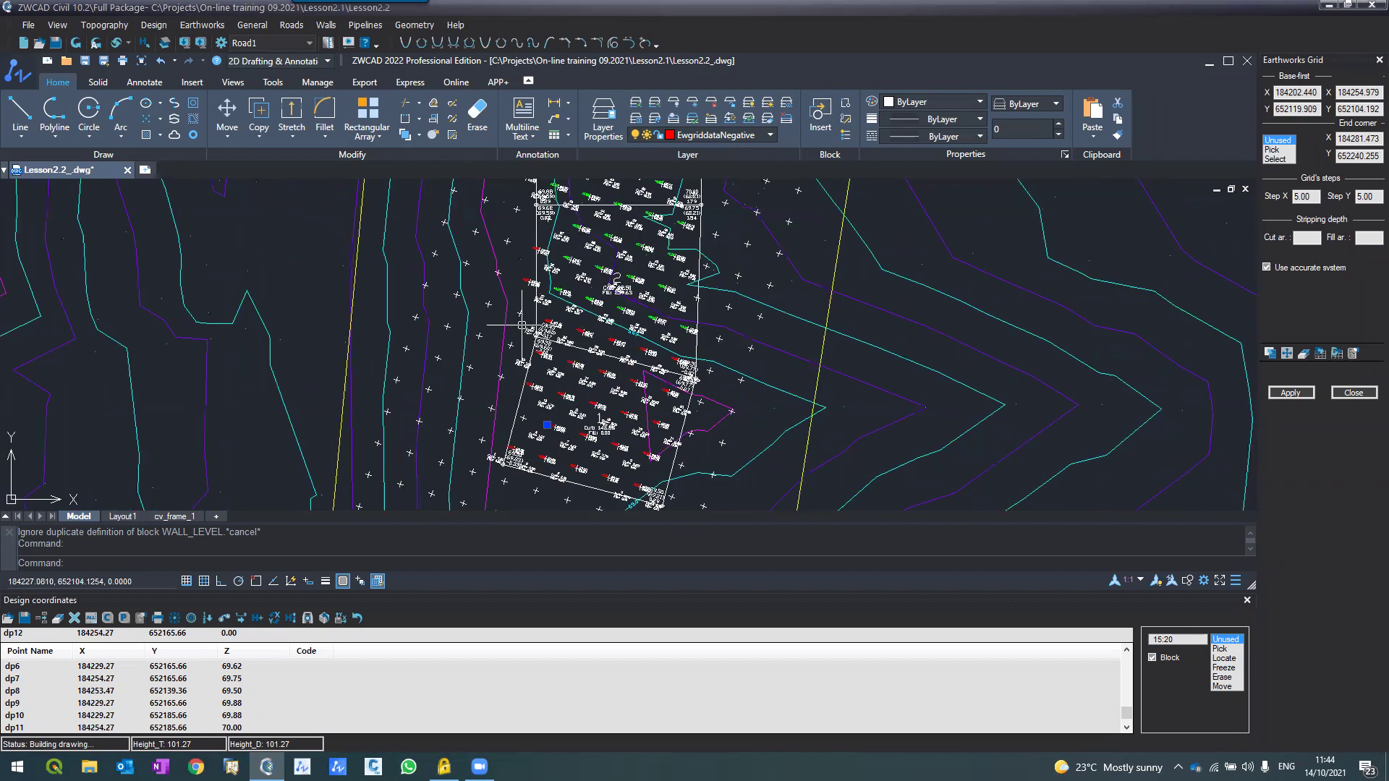
scroll(523, 325, up, 3)
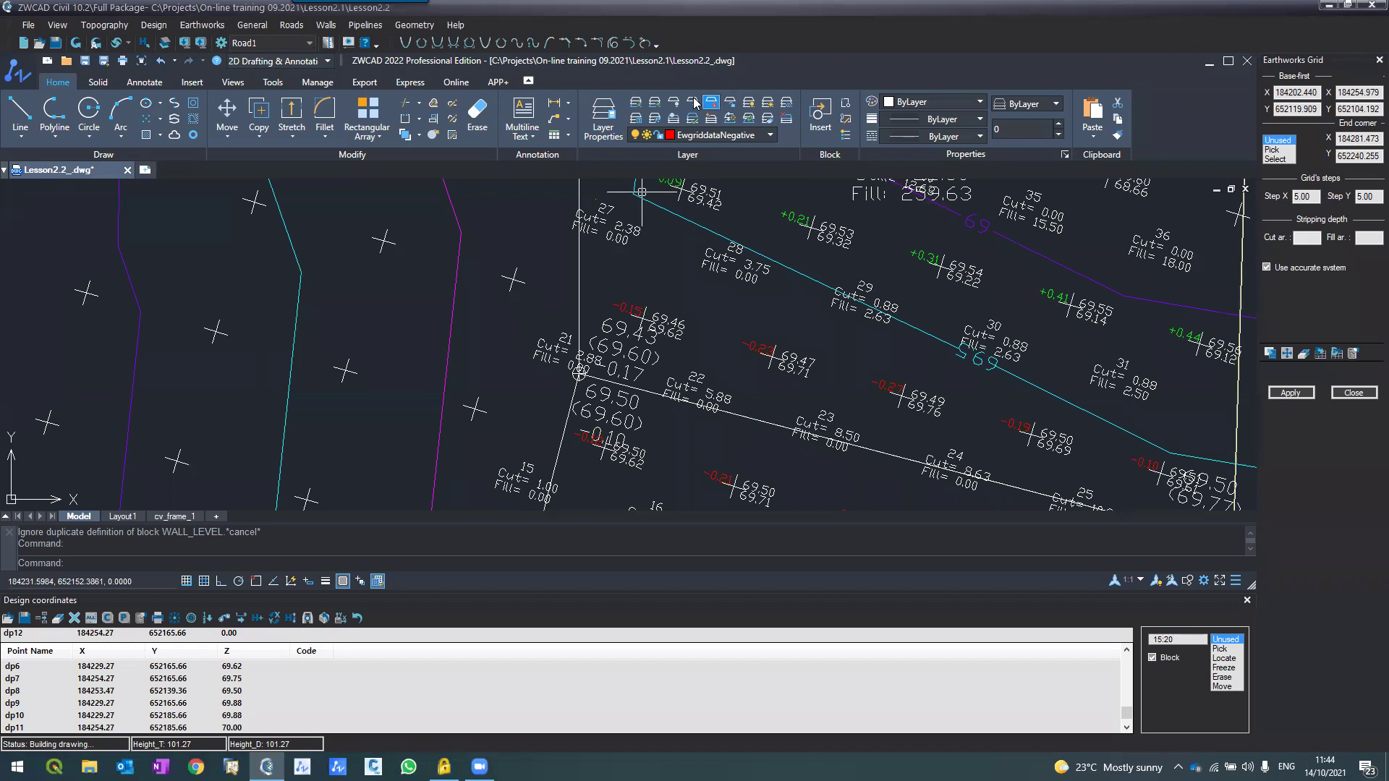
click(693, 103)
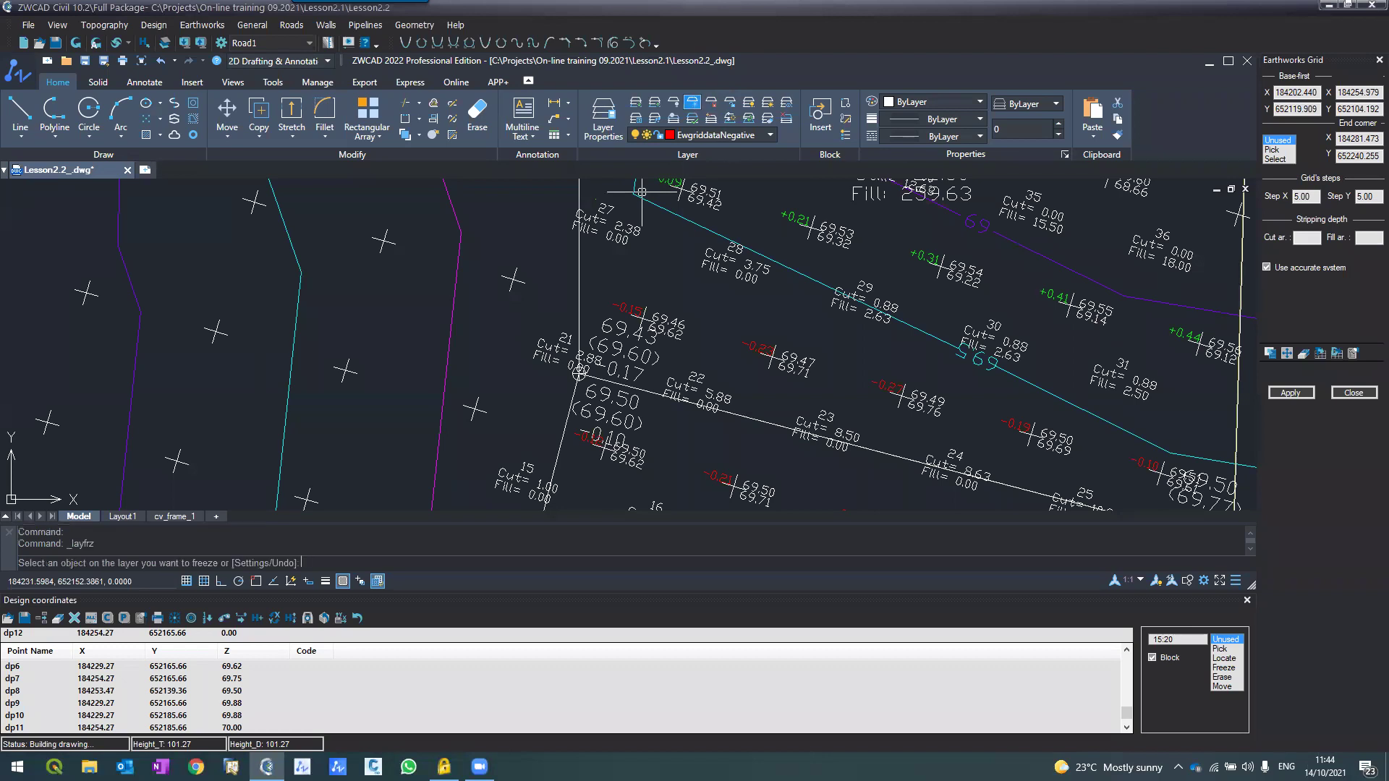
click(642, 192)
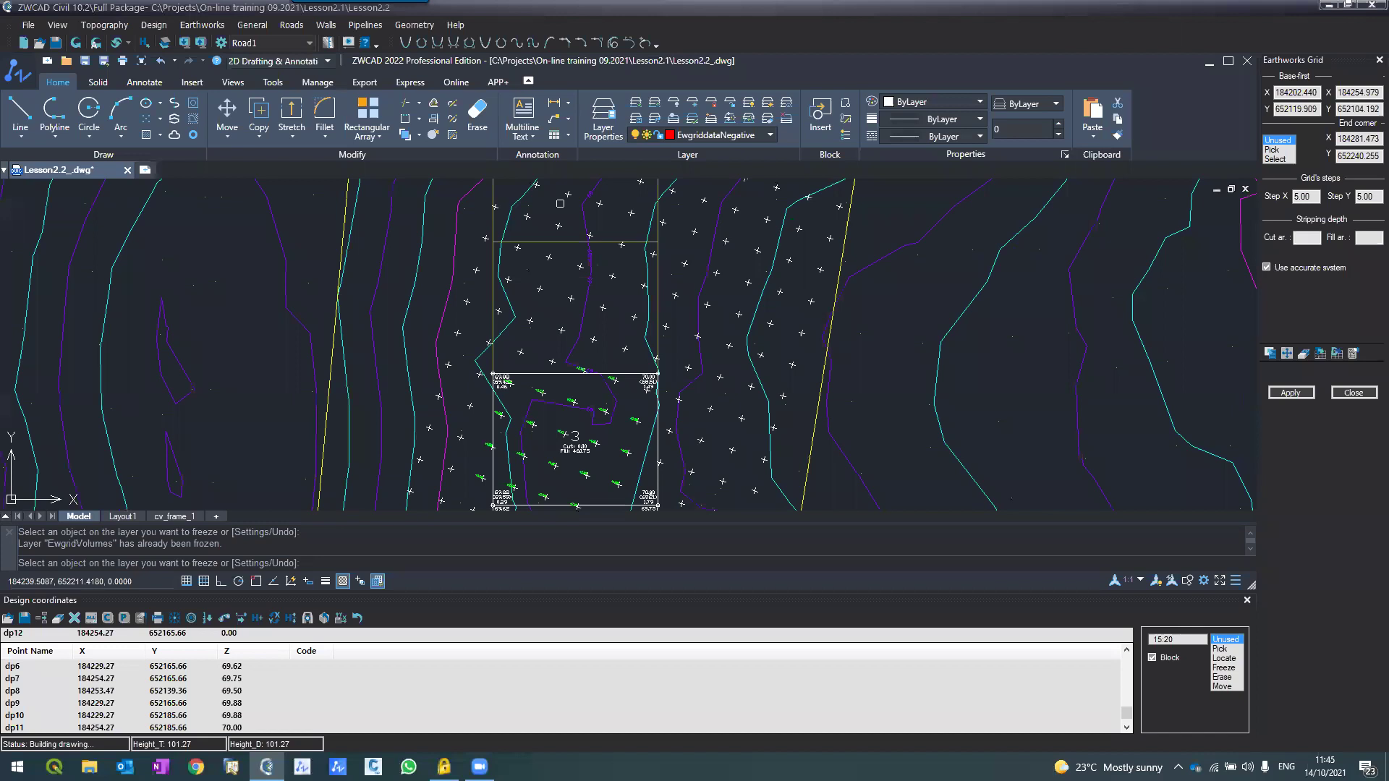
Step: Set the earthworks grid steps to 2.5 in X and 2.5 in Y, recalculate the grid, and inspect its coloured height differences
scroll(560, 203, down, 5)
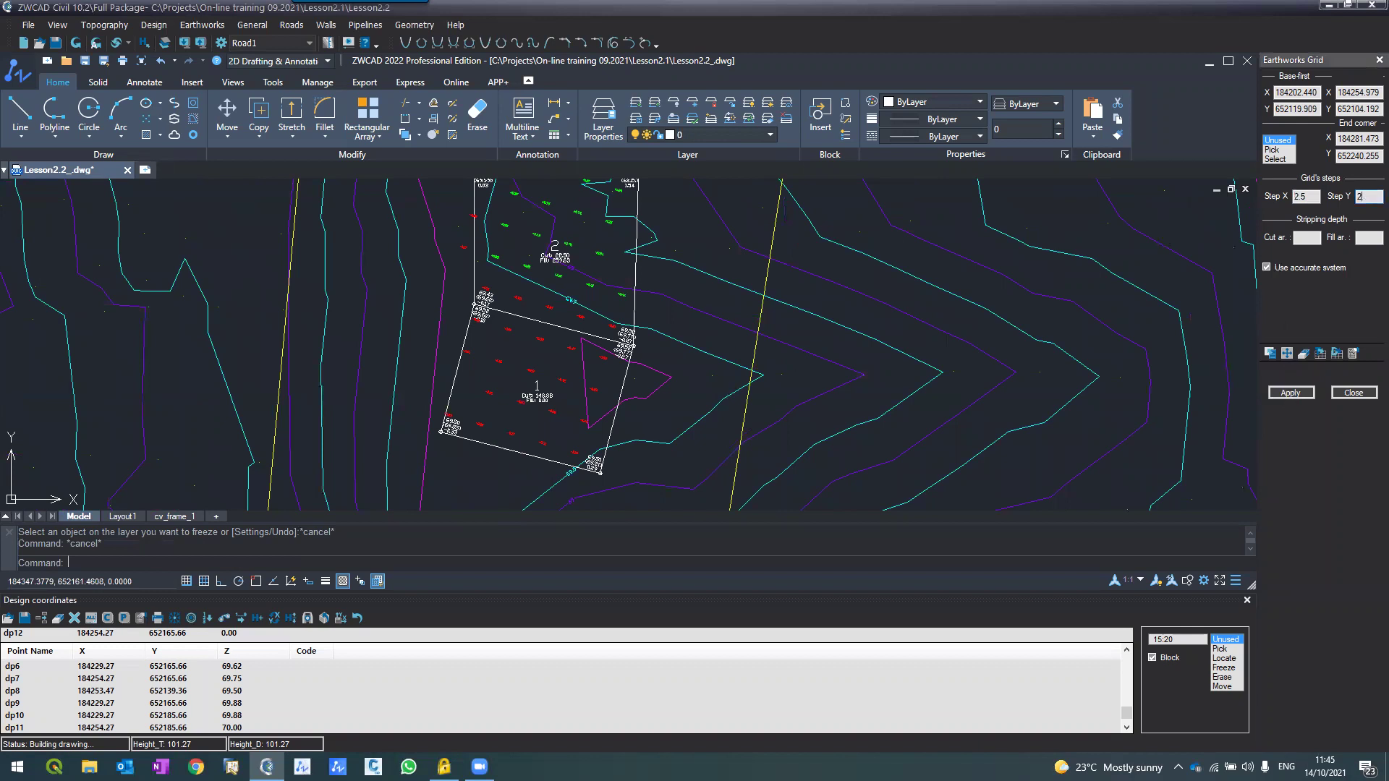
text(.5)
click(1292, 393)
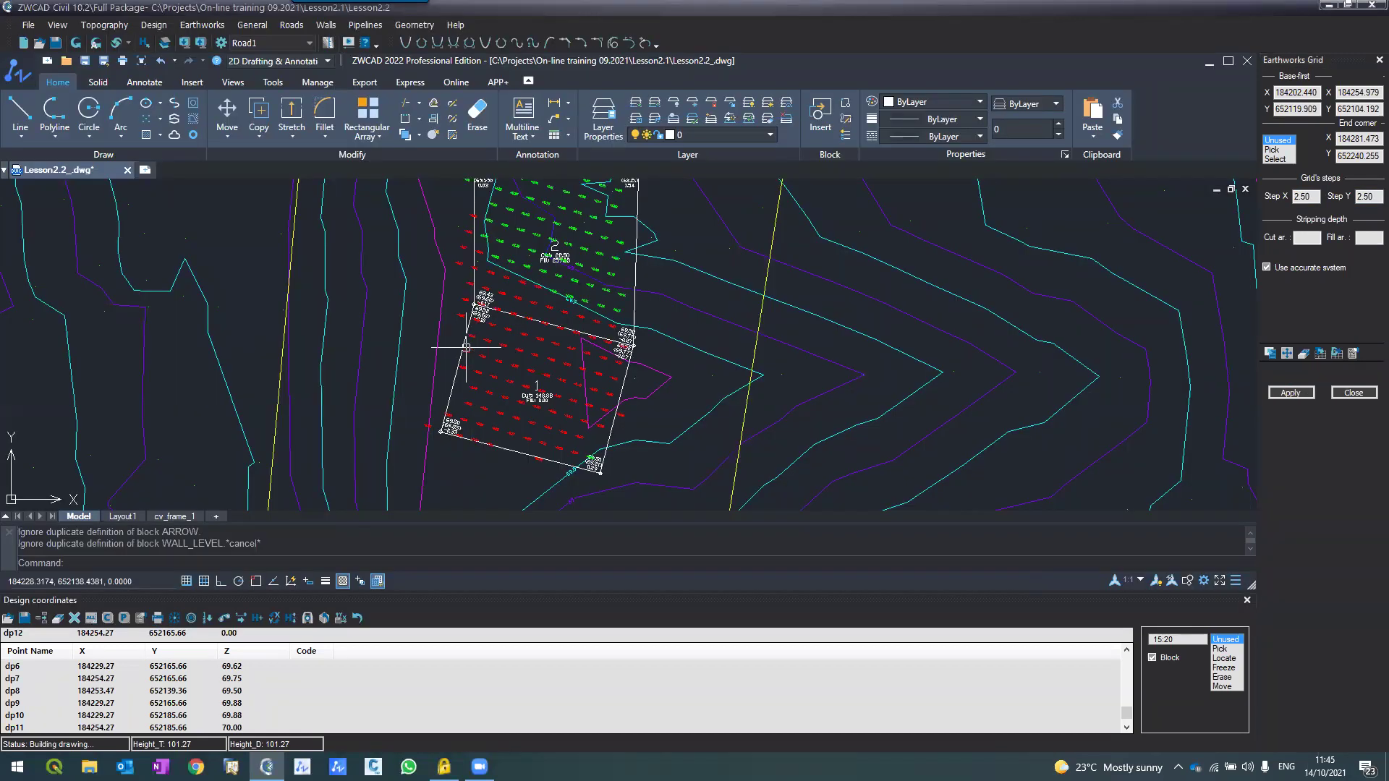
scroll(466, 348, down, 2)
scroll(487, 250, up, 3)
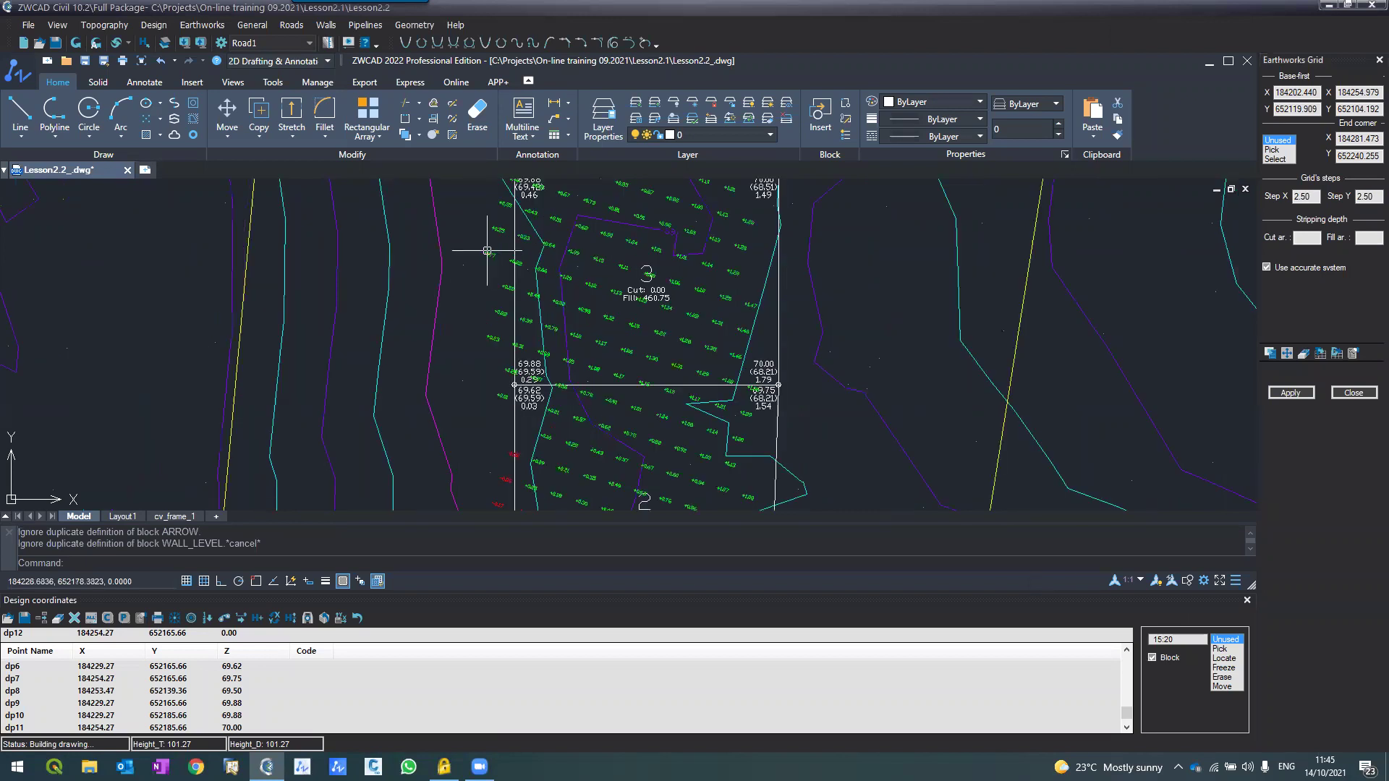
scroll(601, 253, down, 4)
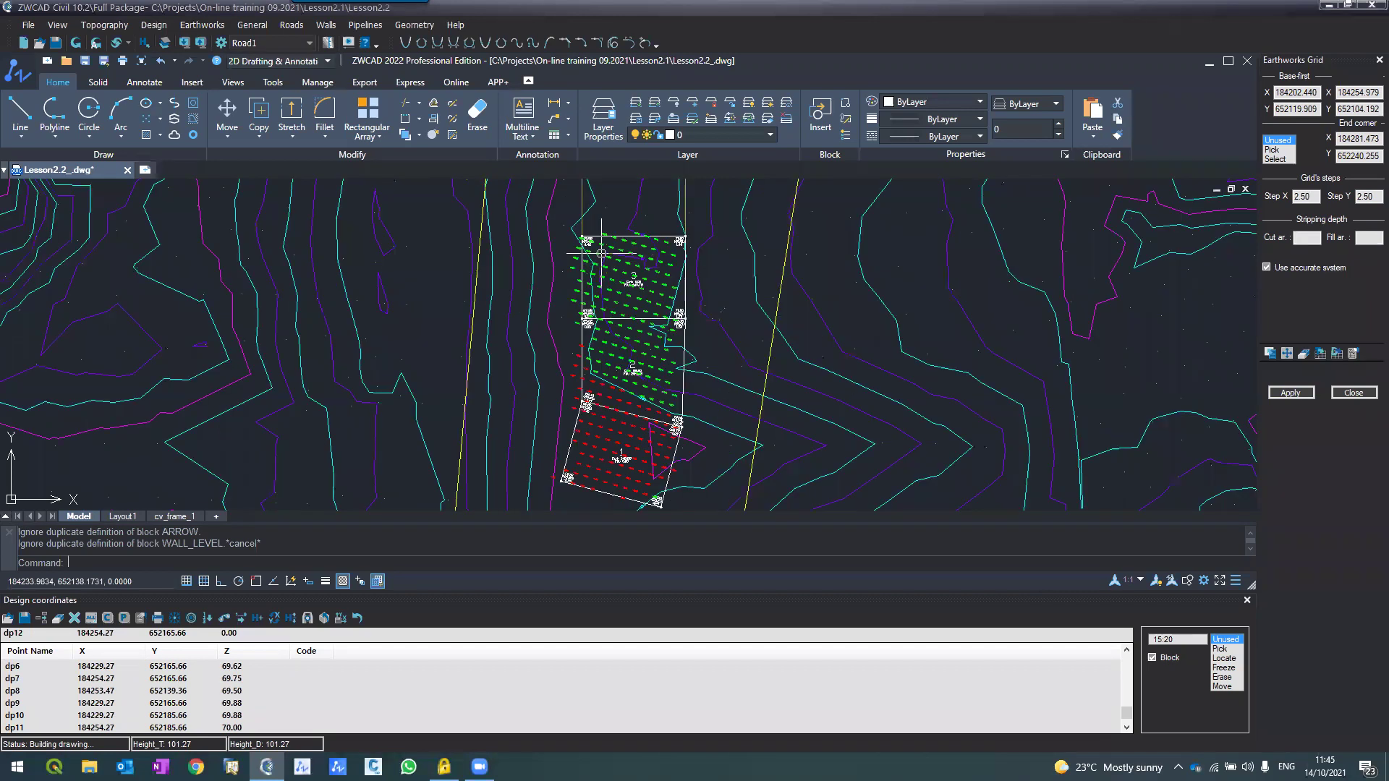
scroll(655, 360, up, 2)
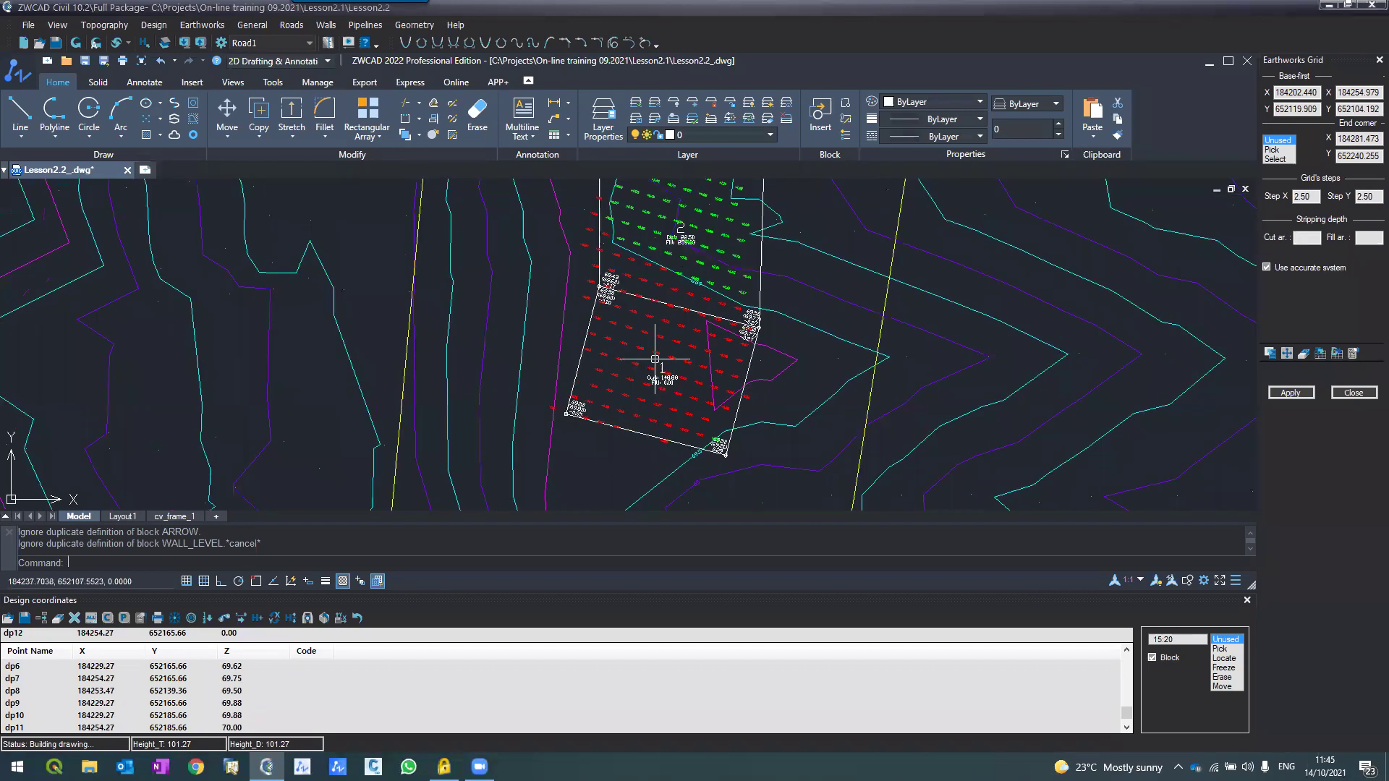
scroll(655, 359, down, 2)
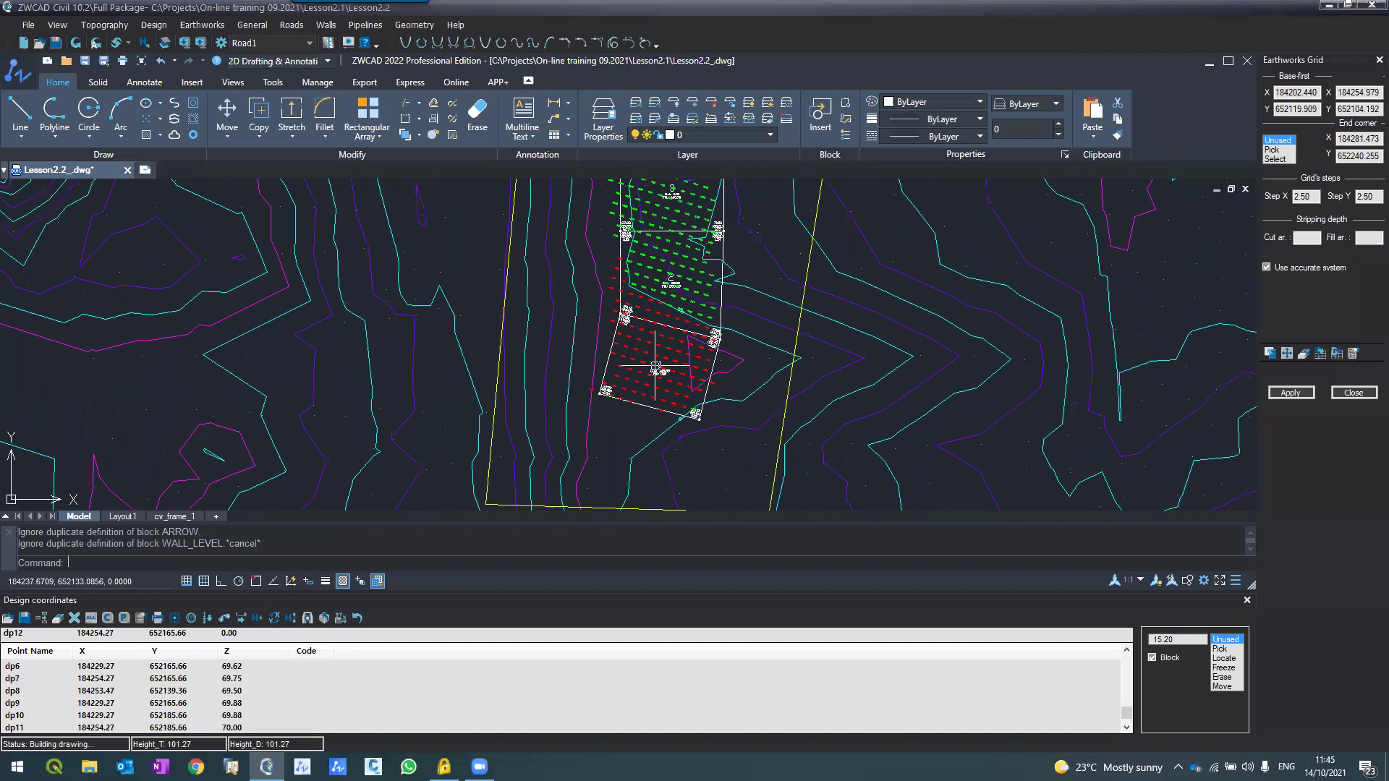
scroll(641, 216, up, 2)
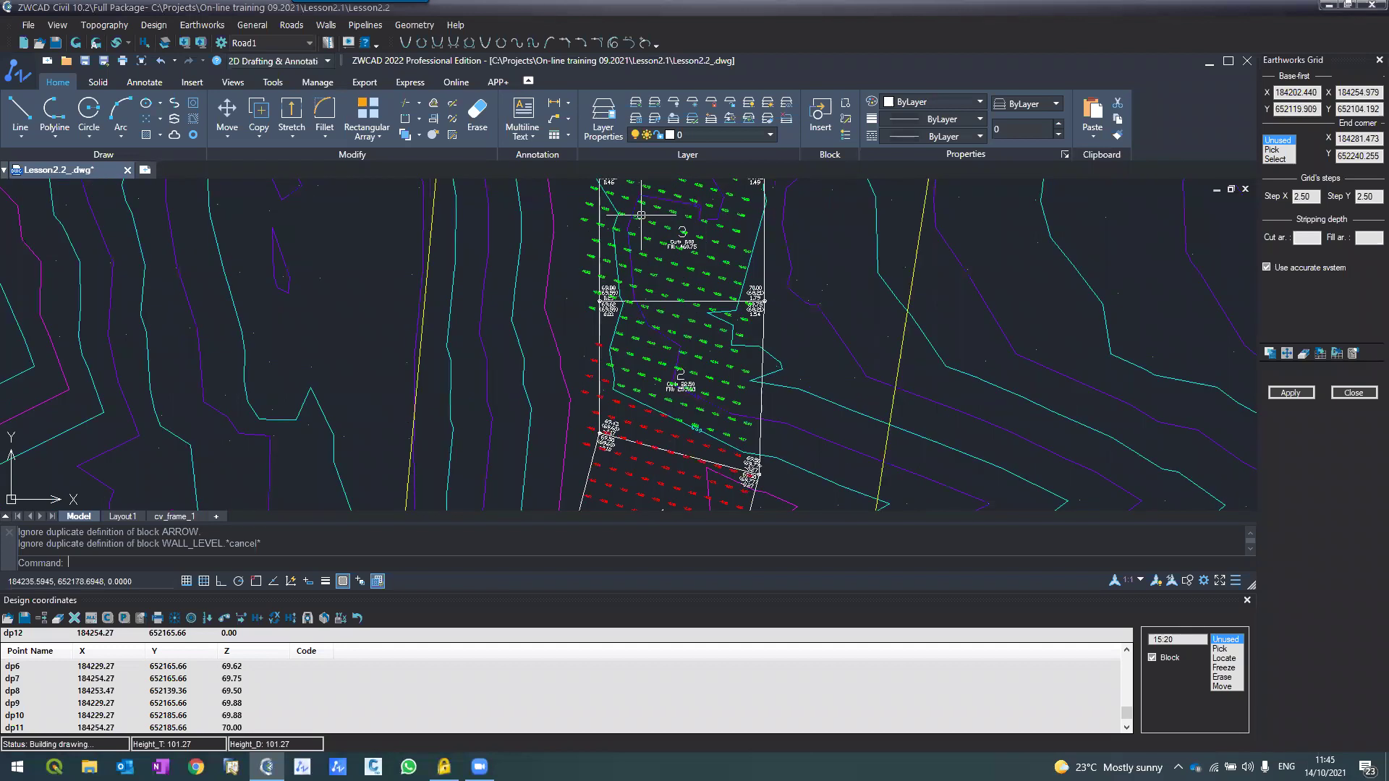